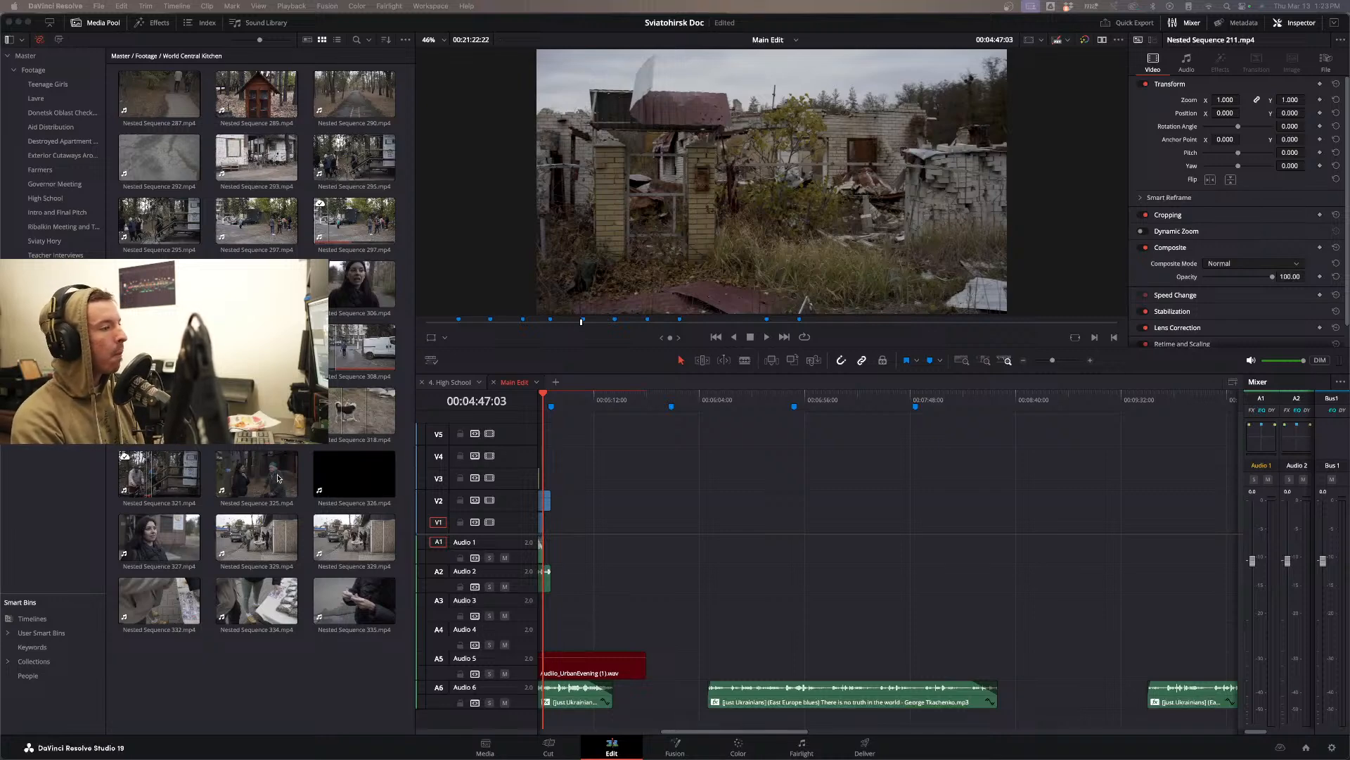
- Review the older woman's subtitled interview in the Main Edit timeline at several points between about 3:36 and 4:35
{"action": "scroll", "coordinate": [708, 536], "scroll_direction": "left", "scroll_amount": 5}
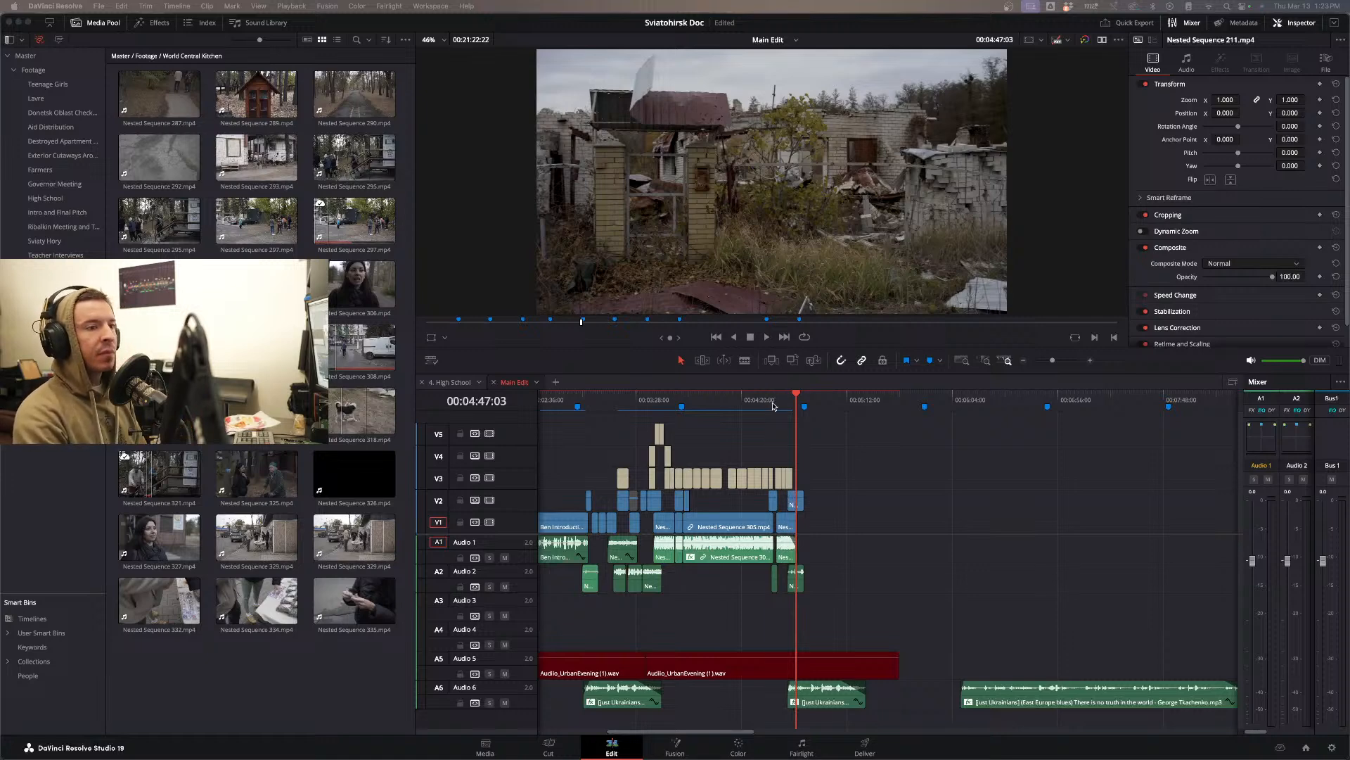
{"action": "left_click", "coordinate": [773, 406]}
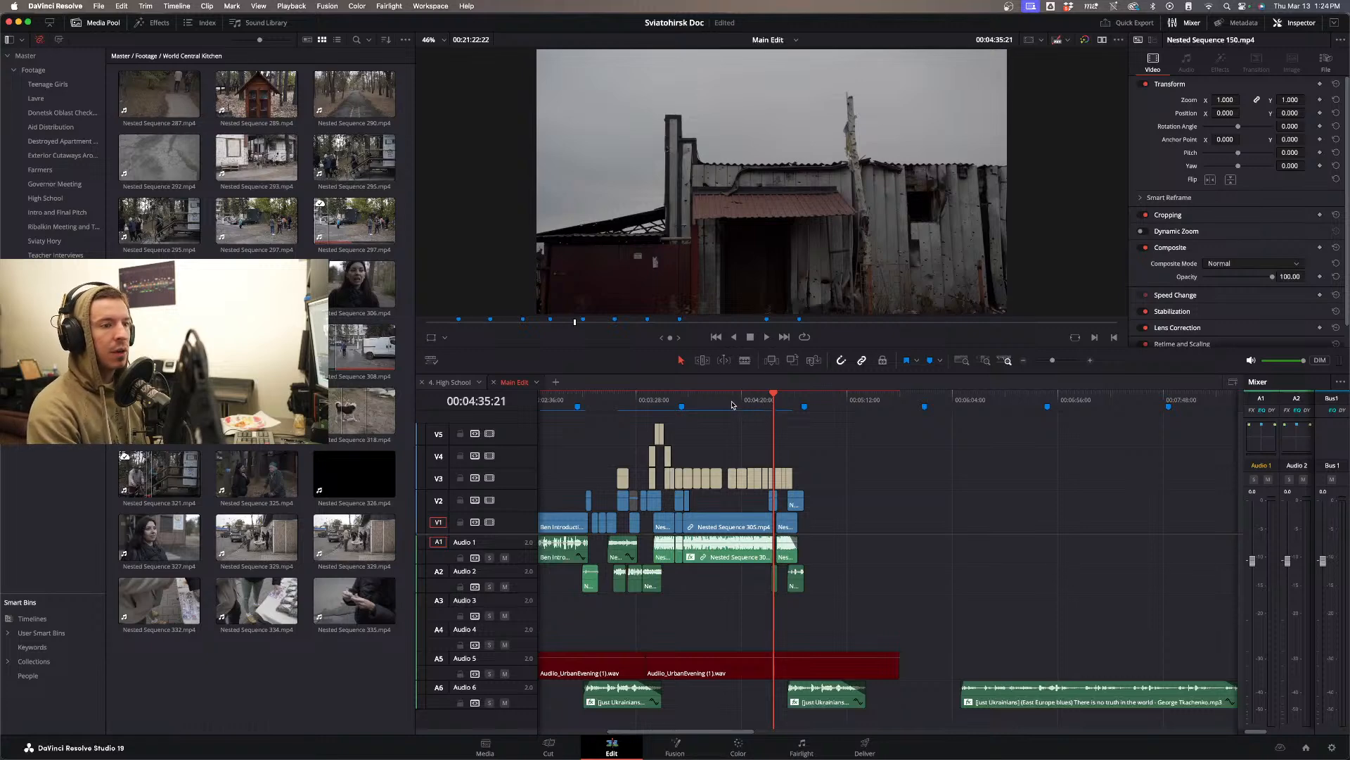
{"action": "left_click", "coordinate": [729, 402]}
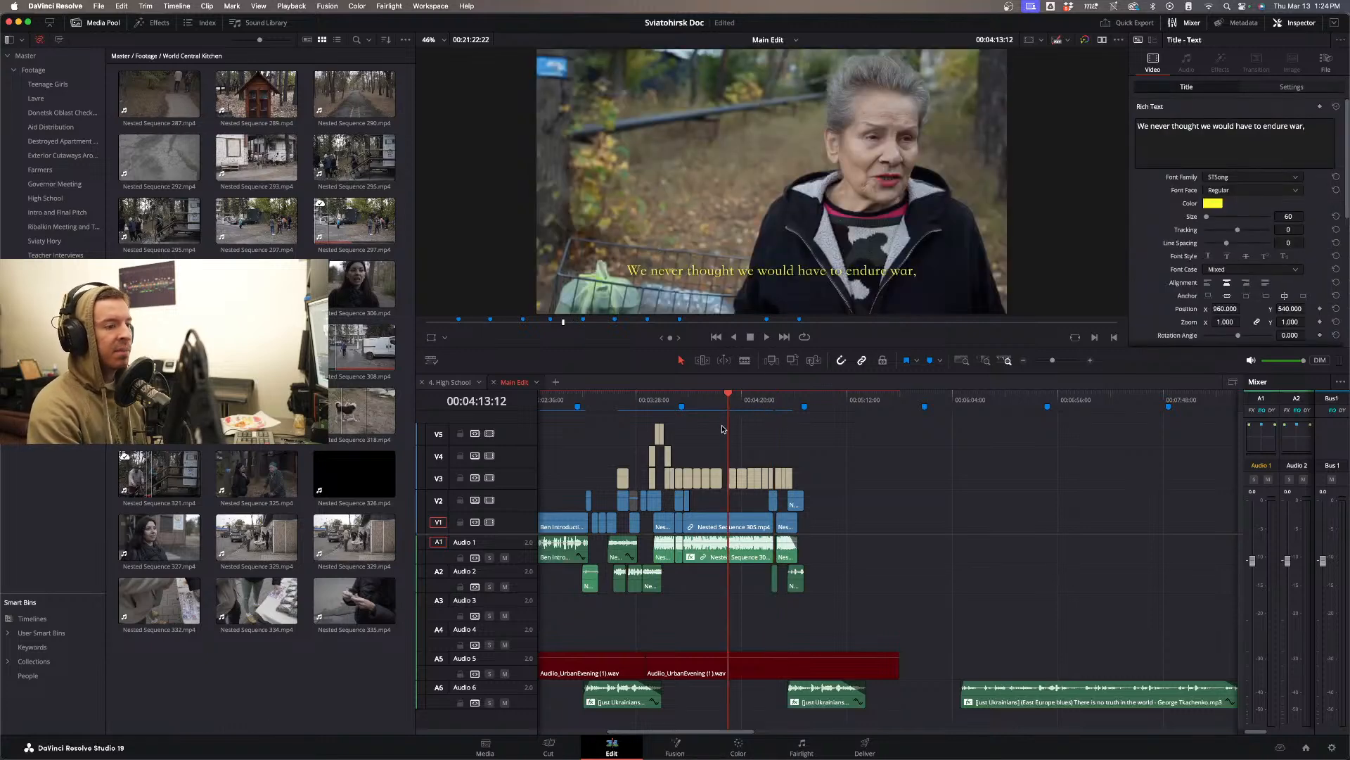
{"action": "left_click", "coordinate": [695, 405]}
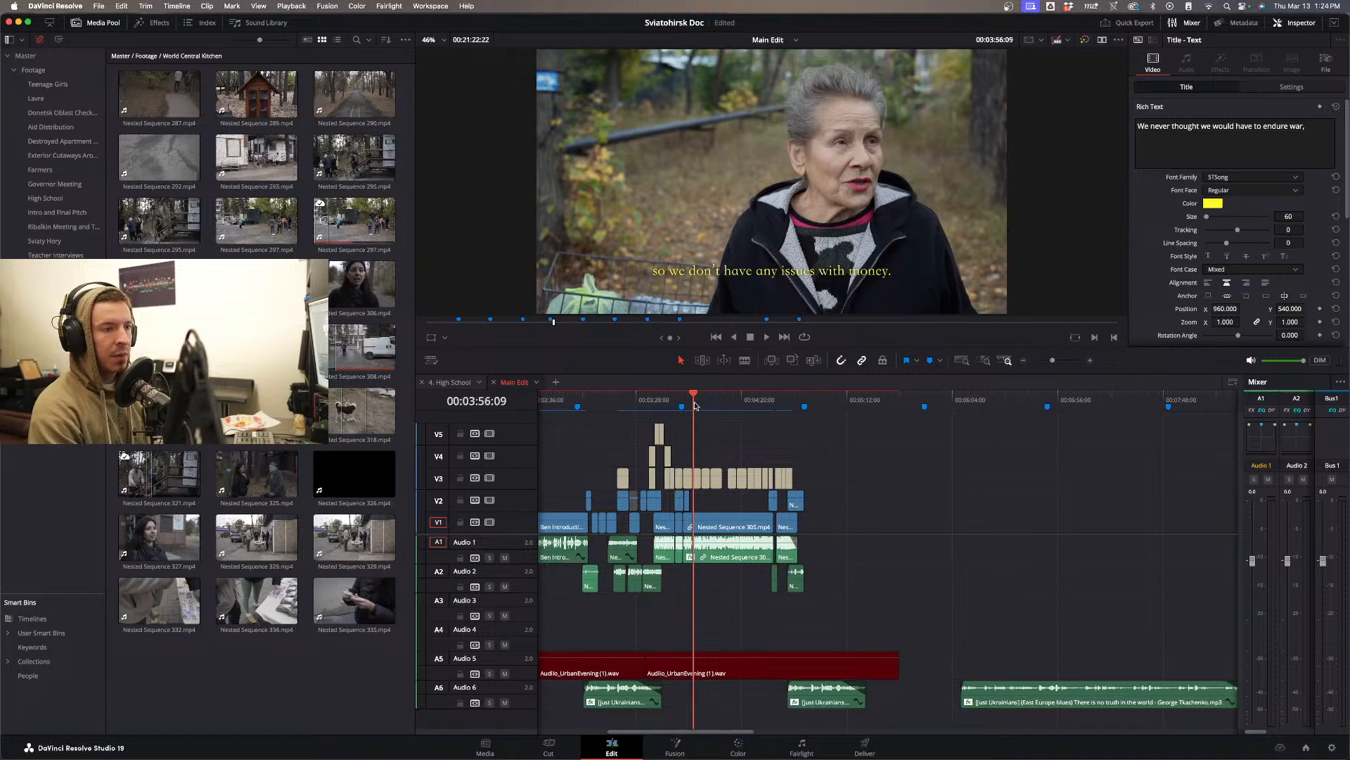
{"action": "left_click", "coordinate": [699, 406]}
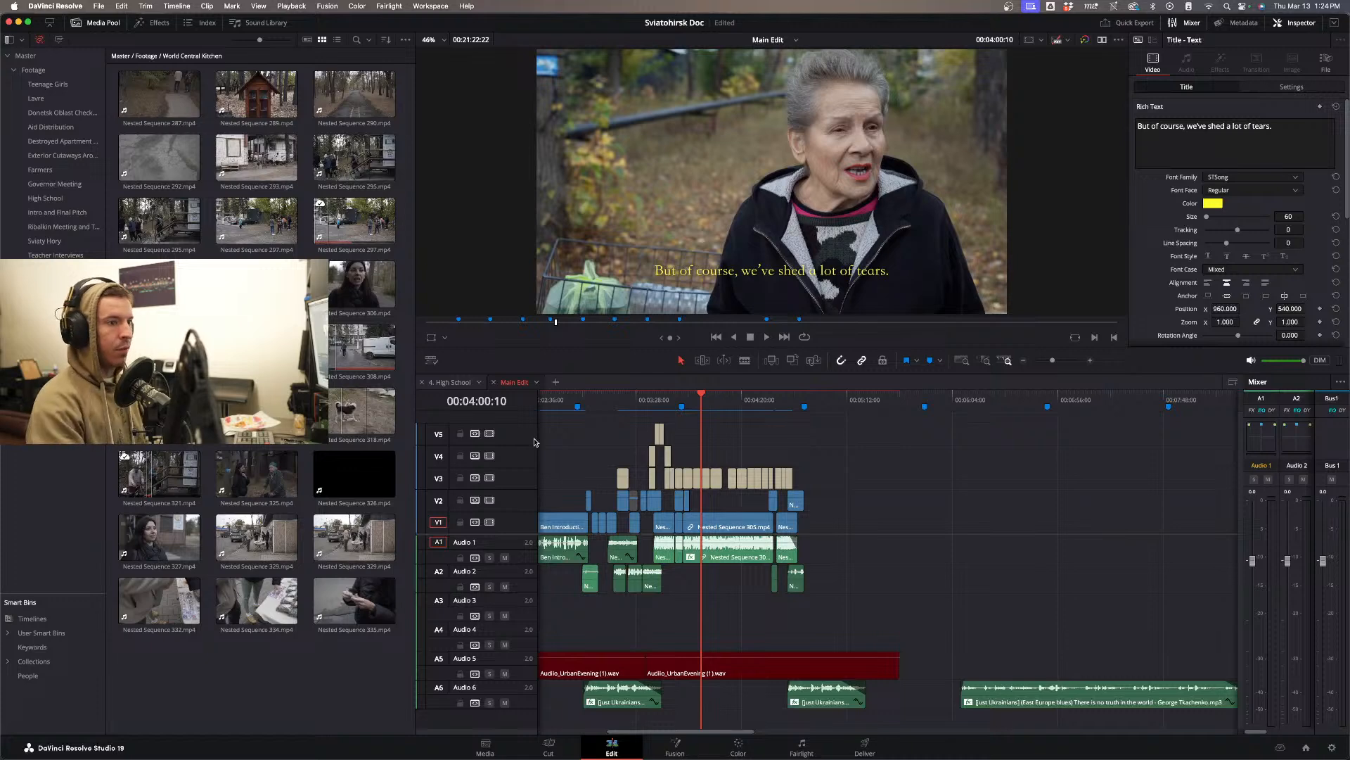
{"action": "left_click", "coordinate": [652, 407]}
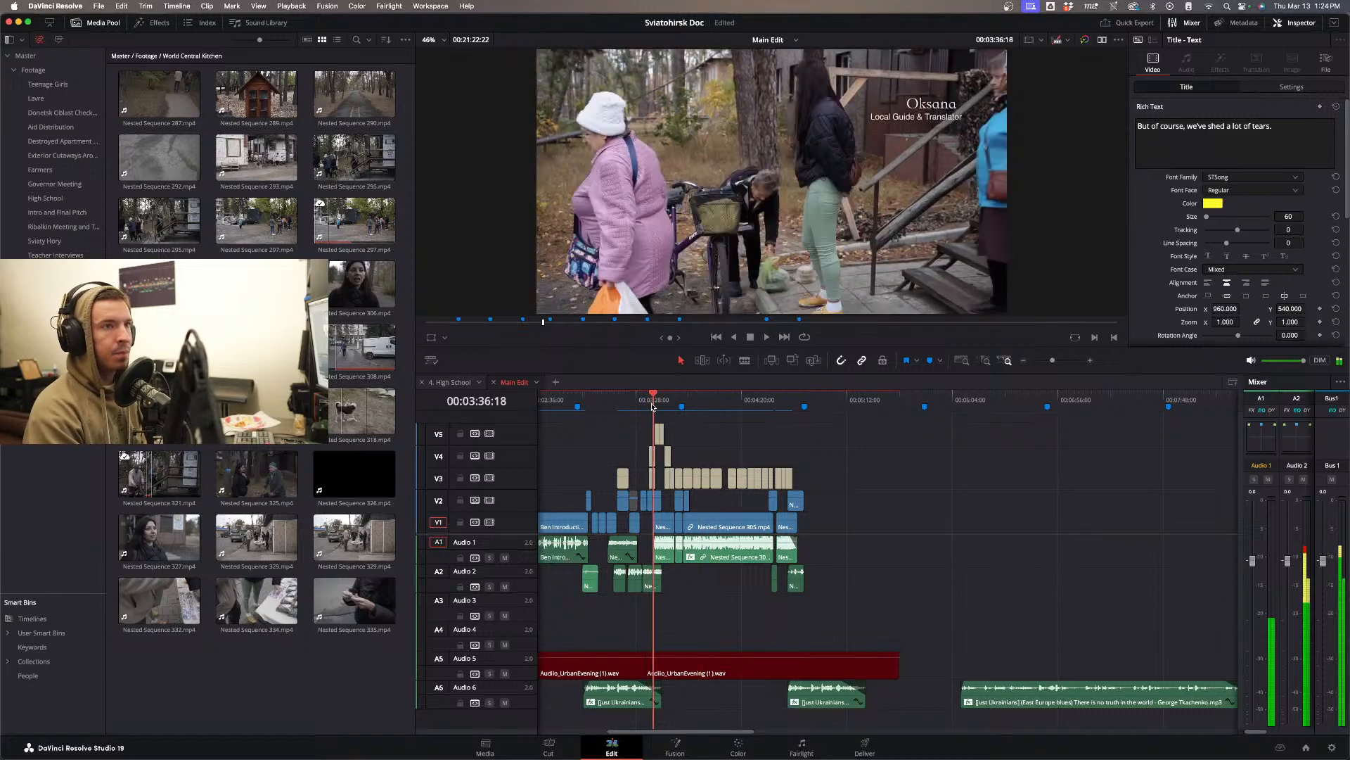
{"action": "left_click_drag", "start_coordinate": [653, 407], "coordinate": [664, 407]}
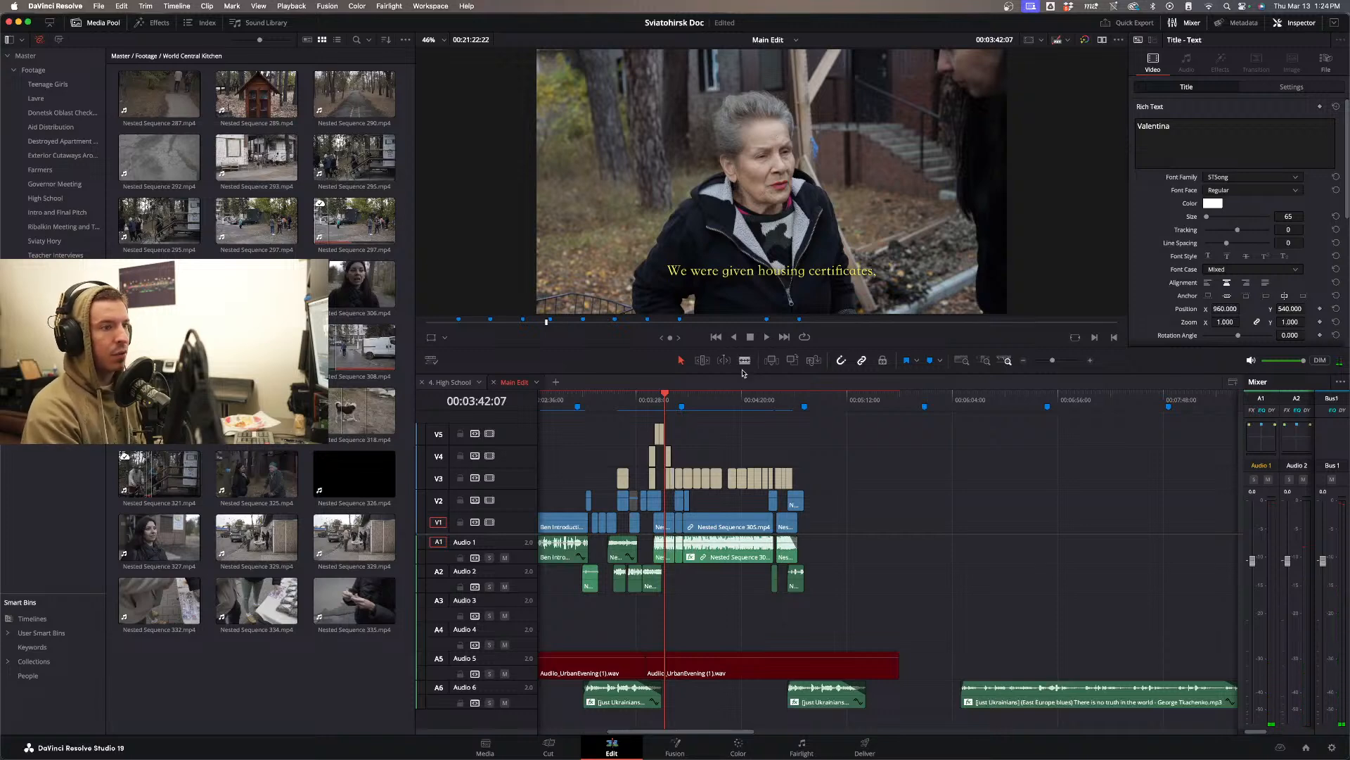
{"action": "left_click", "coordinate": [722, 523]}
{"action": "left_click", "coordinate": [712, 408]}
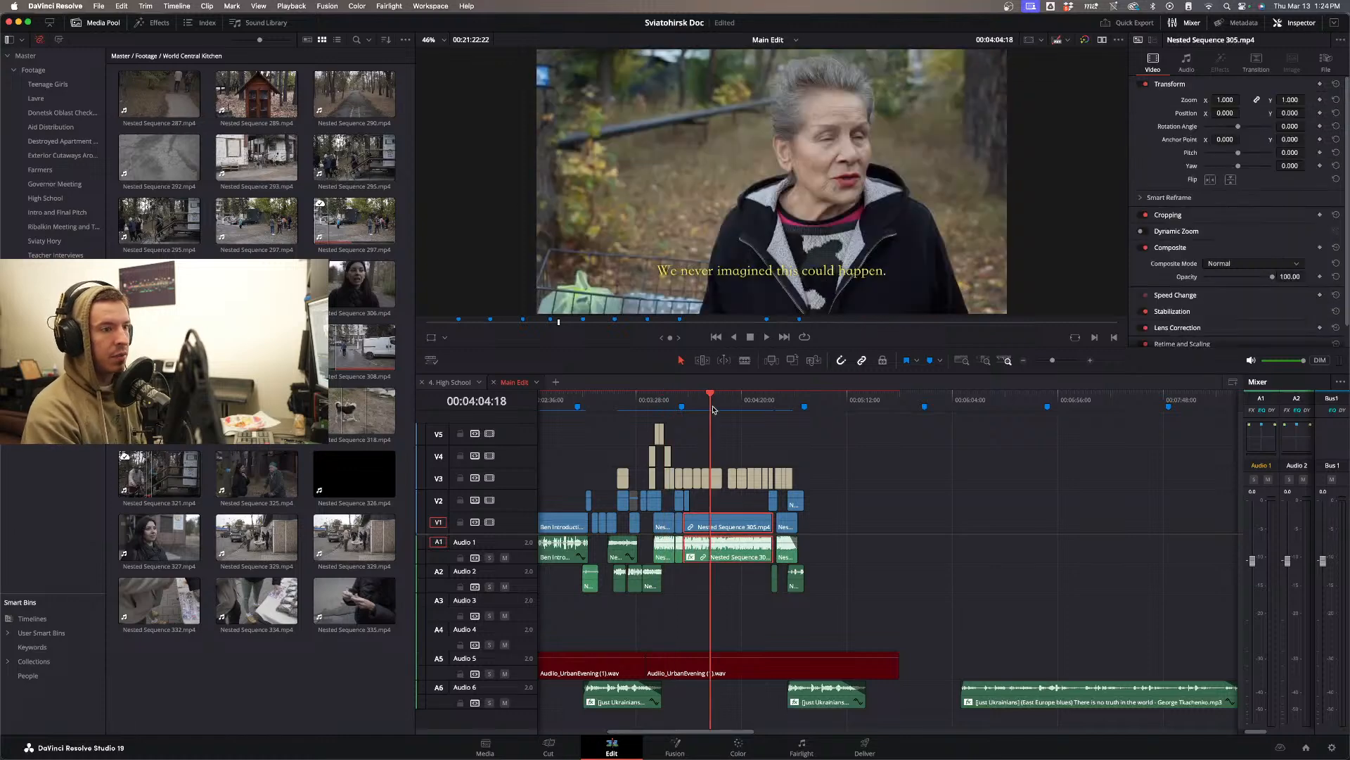
{"action": "left_click", "coordinate": [857, 496]}
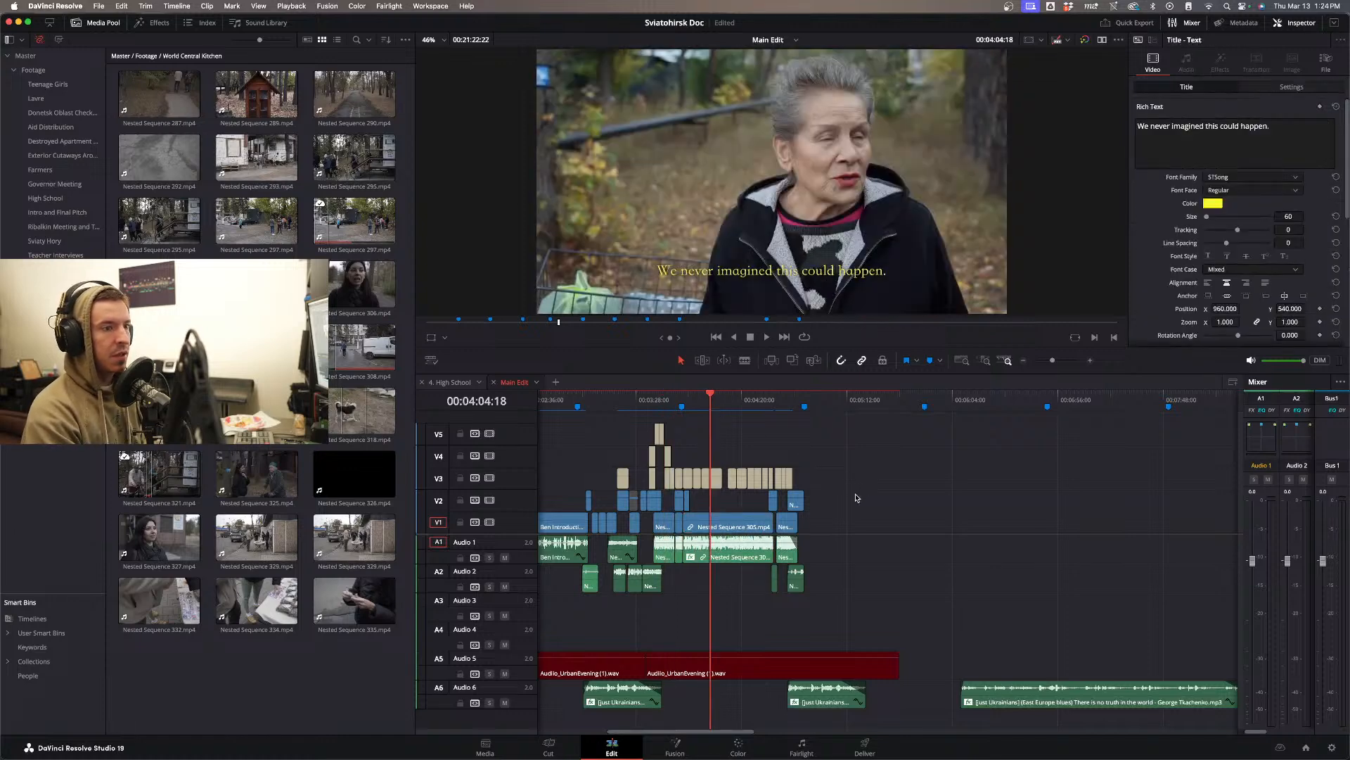
- Check the ruined-building shots and closing subtitle that follow the interview, at about 4:42 to 4:45 in the timeline
{"action": "left_click", "coordinate": [788, 406]}
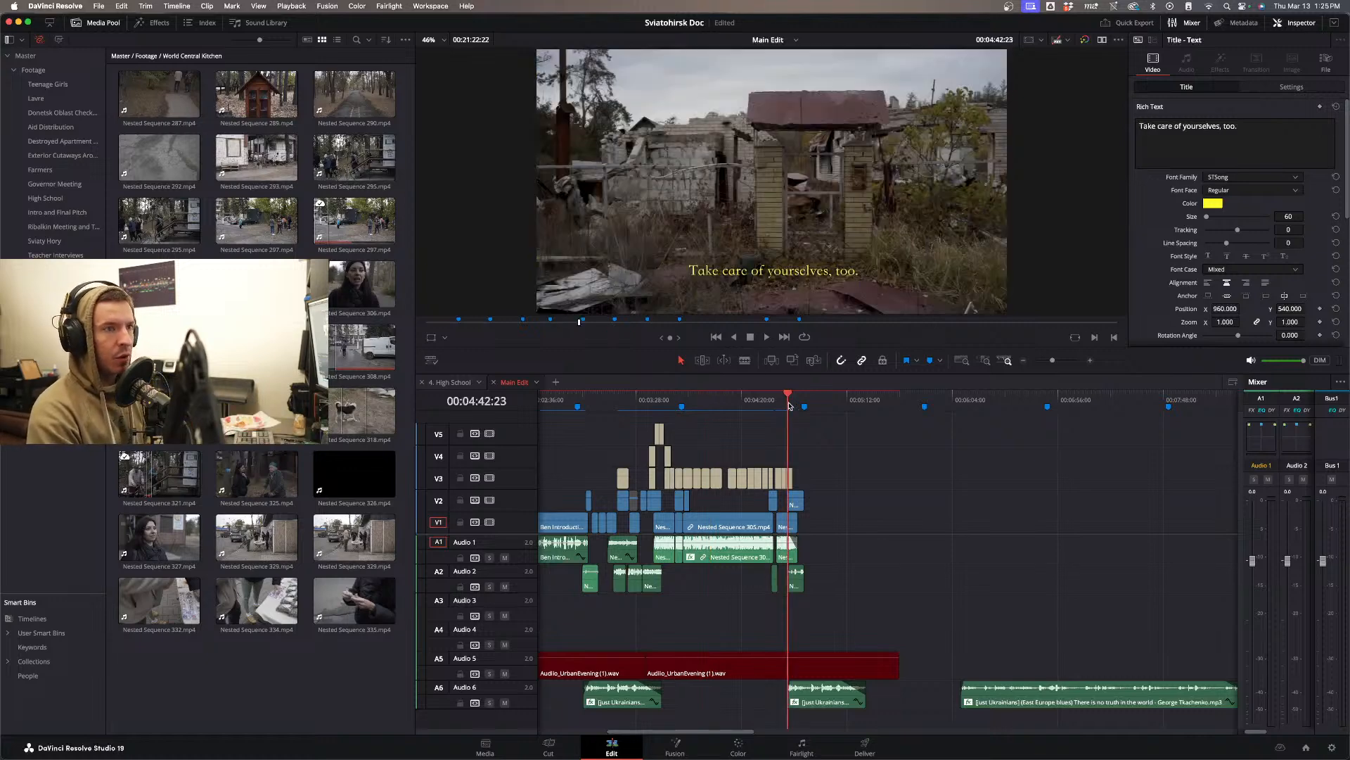
{"action": "left_click", "coordinate": [791, 406]}
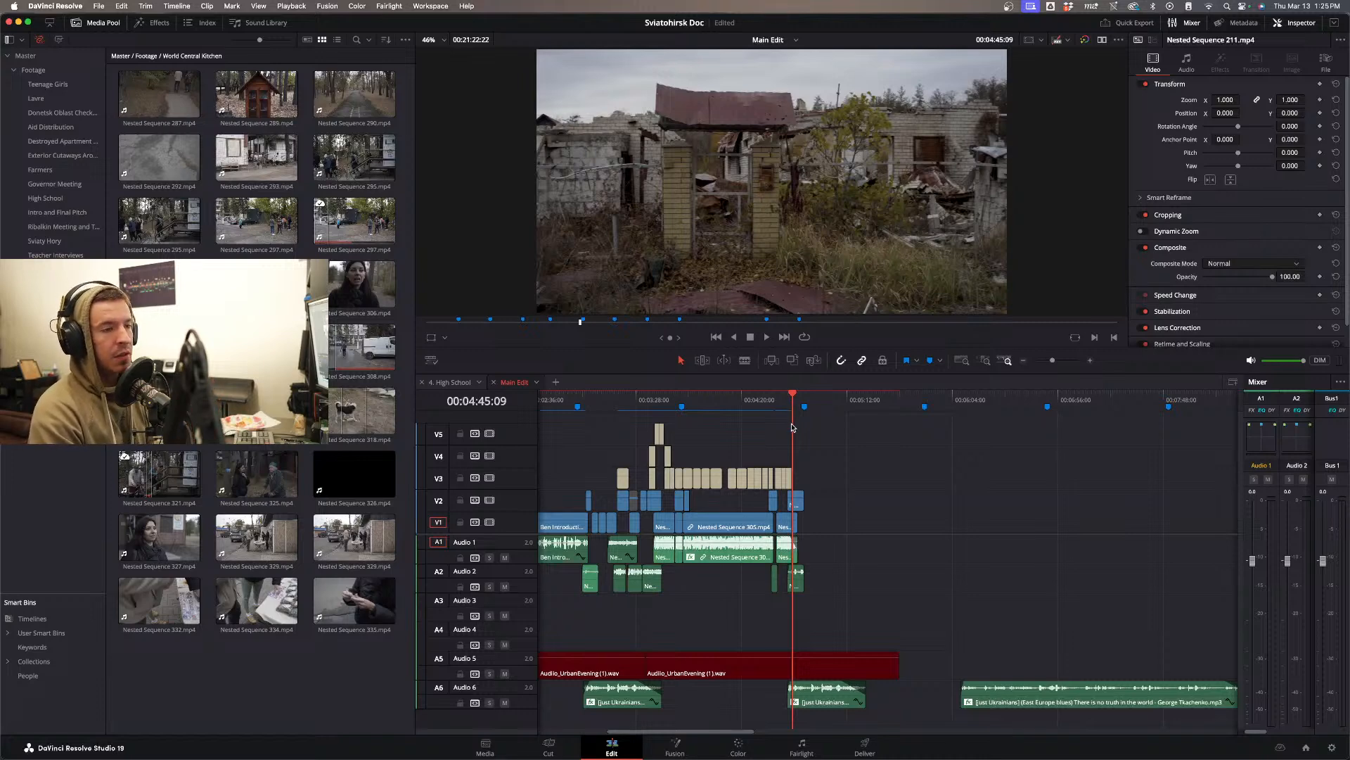
{"action": "left_click", "coordinate": [789, 402]}
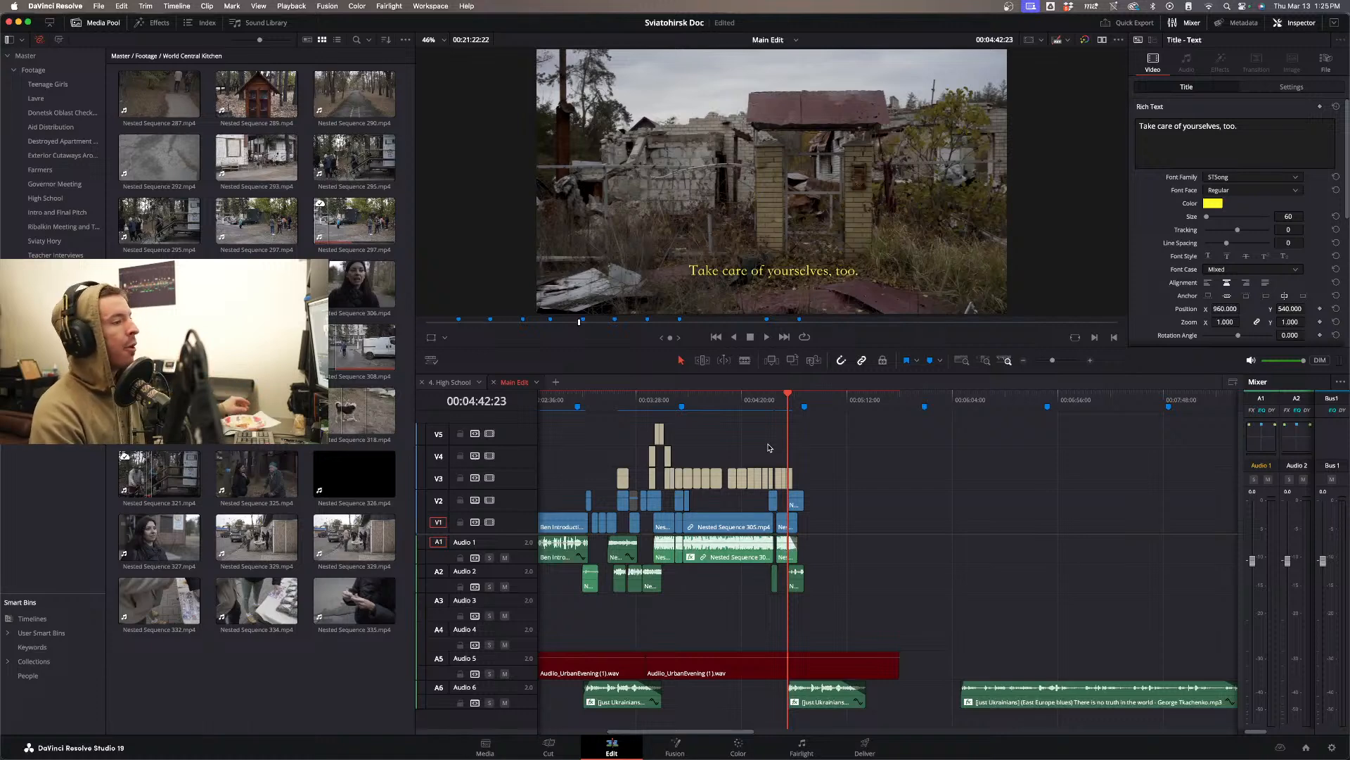
- Preview Nested Sequence 325.mp4 from the bin, and play the Main Edit's ending from the farewell hug past the last video clip
{"action": "left_click", "coordinate": [245, 480]}
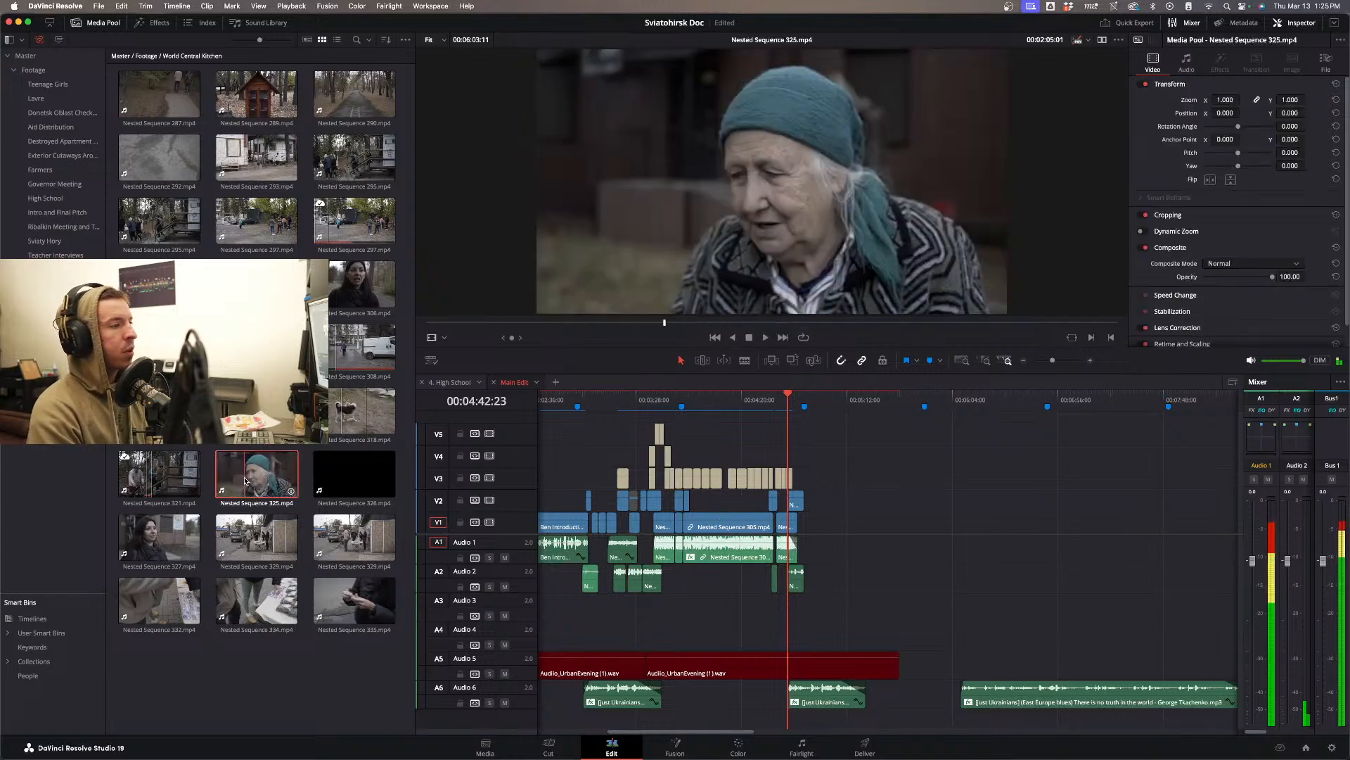
{"action": "key", "text": "space"}
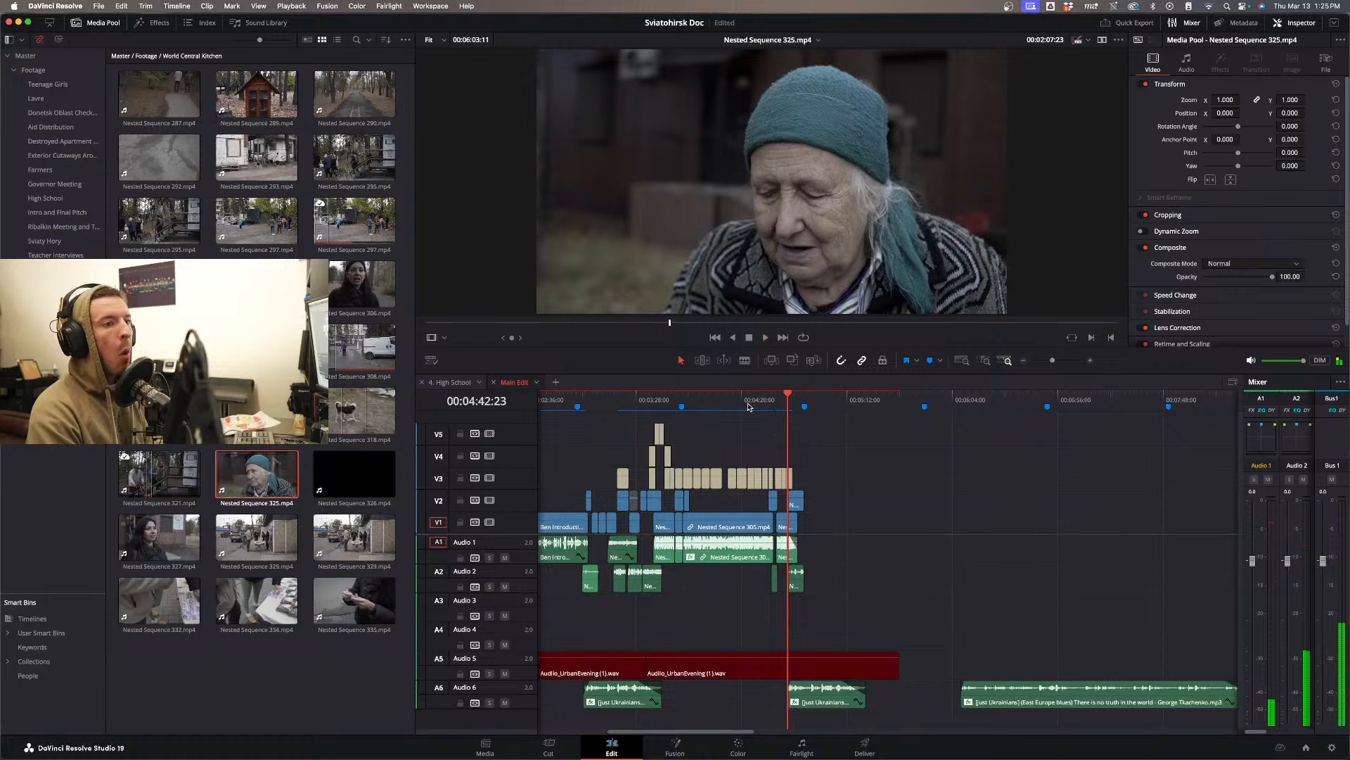
{"action": "left_click", "coordinate": [737, 422]}
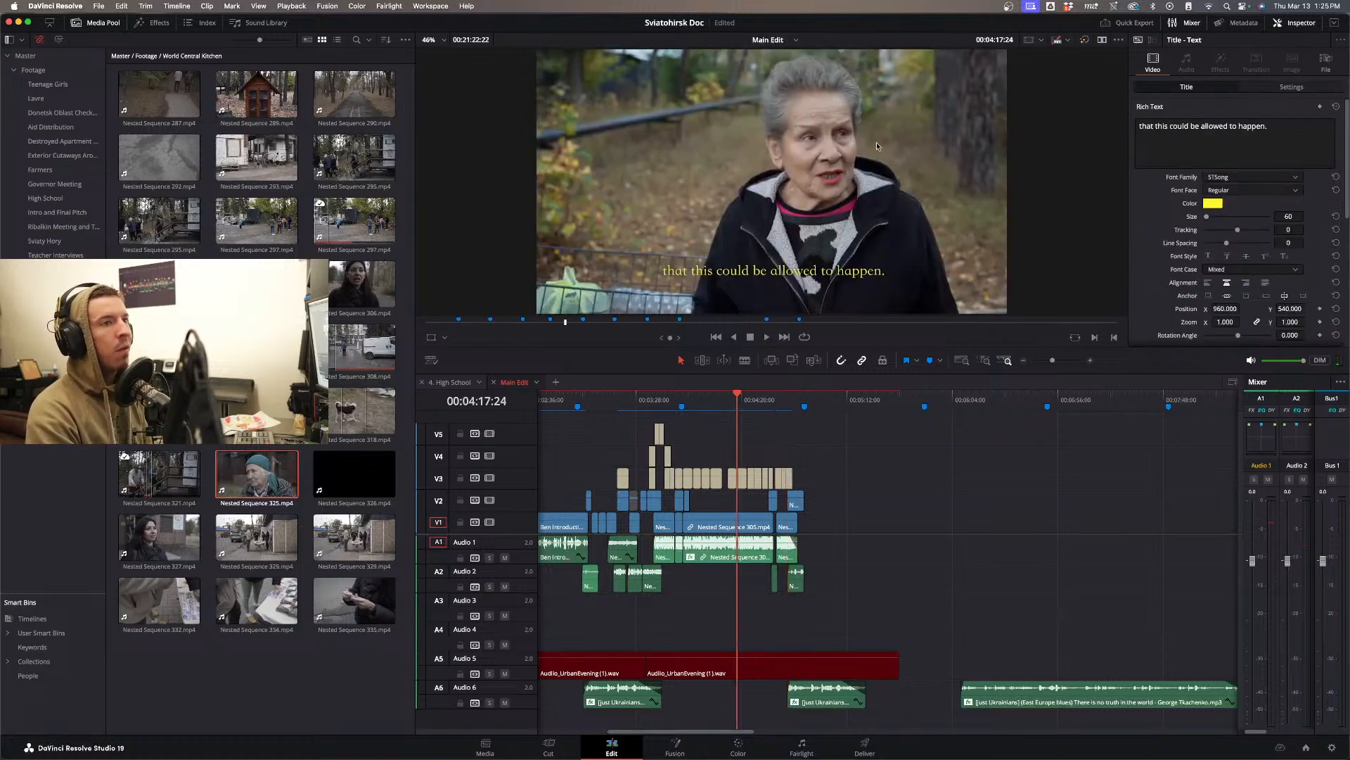
{"action": "left_click", "coordinate": [782, 404]}
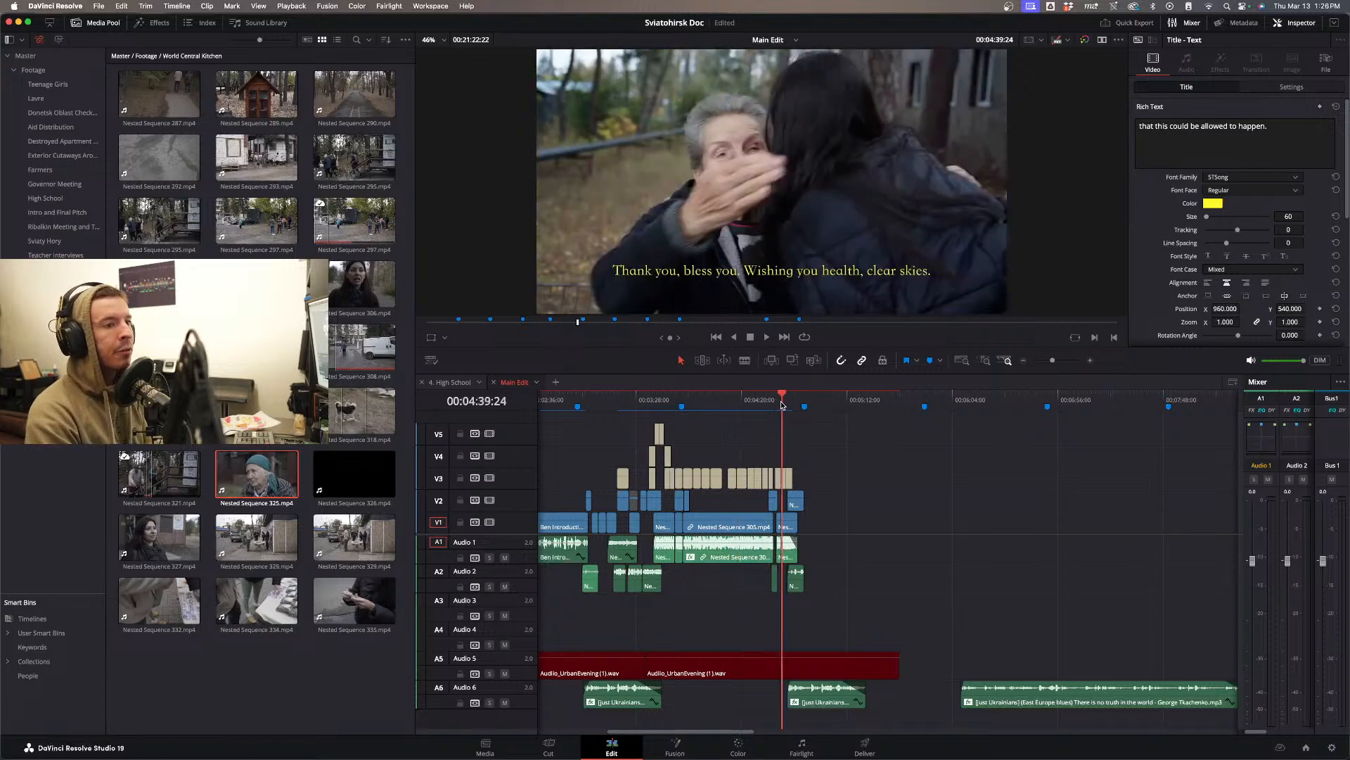
{"action": "left_click_drag", "start_coordinate": [782, 405], "coordinate": [799, 404]}
{"action": "key", "text": "space"}
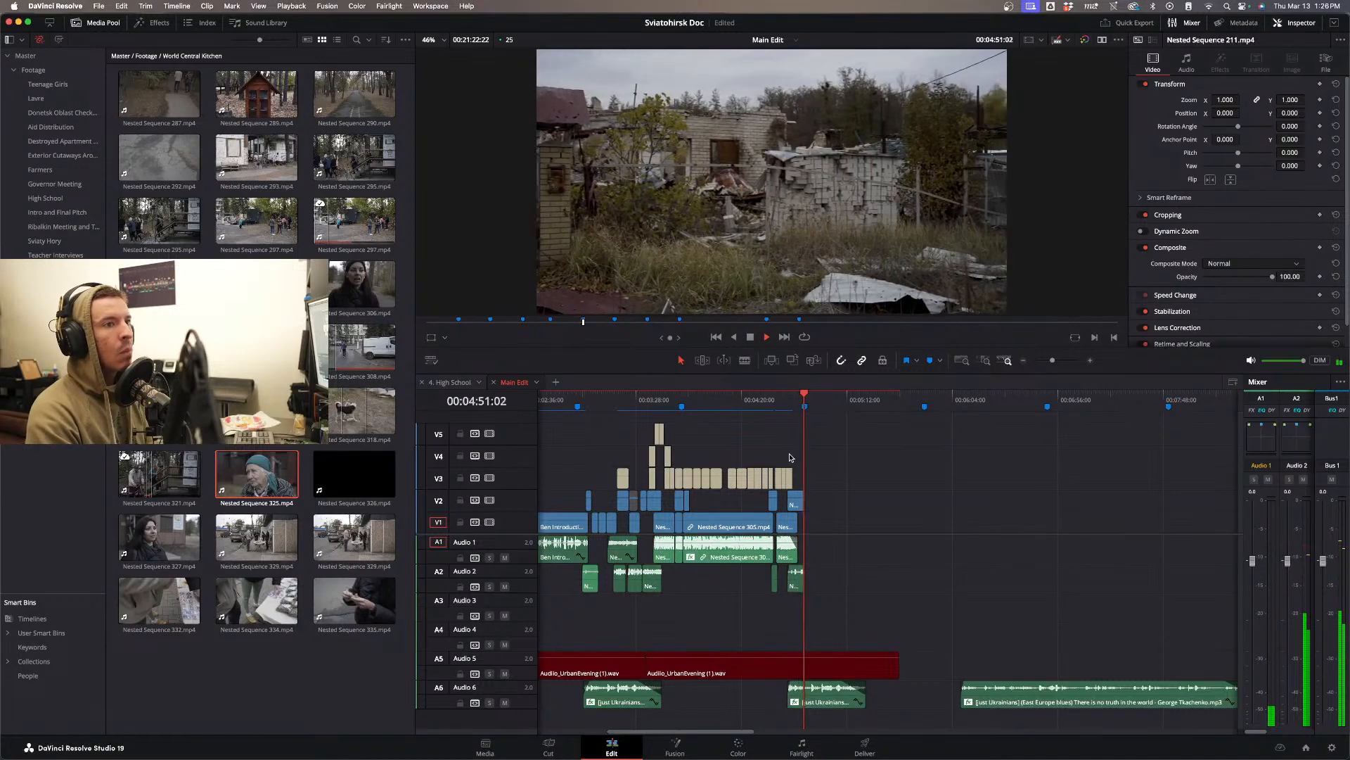
{"action": "key", "text": "space"}
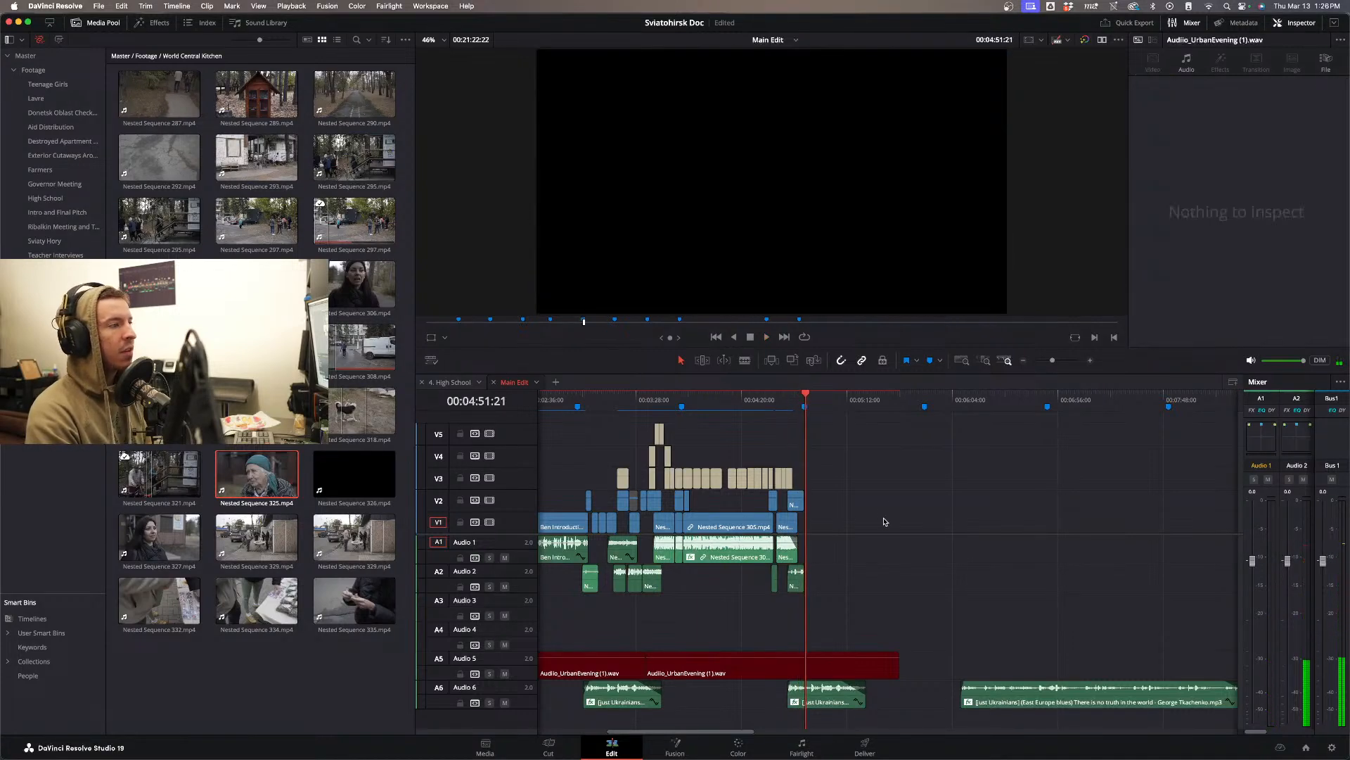
- Play the Nested Sequence 325.mp4 source clip from near its beginning and stop at about 00:00:19
{"action": "left_click", "coordinate": [272, 495]}
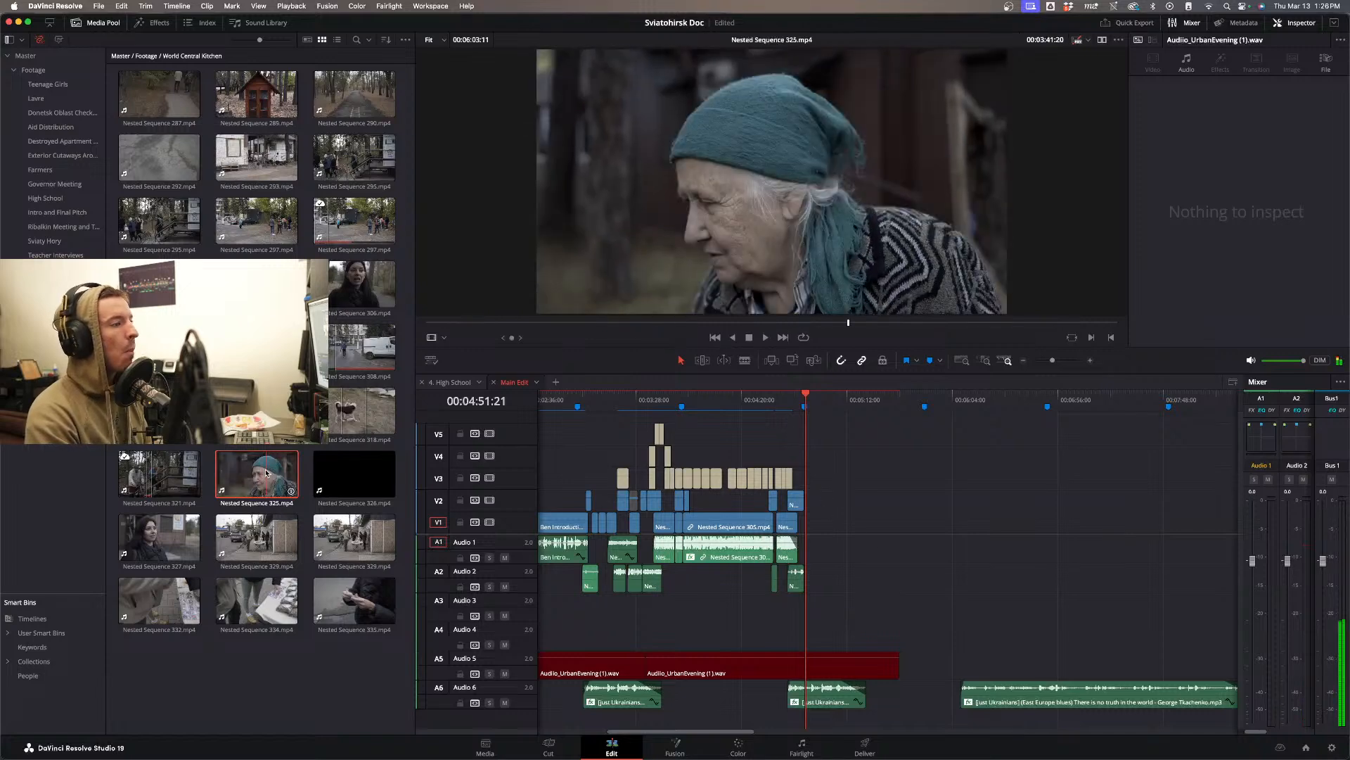
{"action": "left_click", "coordinate": [439, 322]}
{"action": "key", "text": "space"}
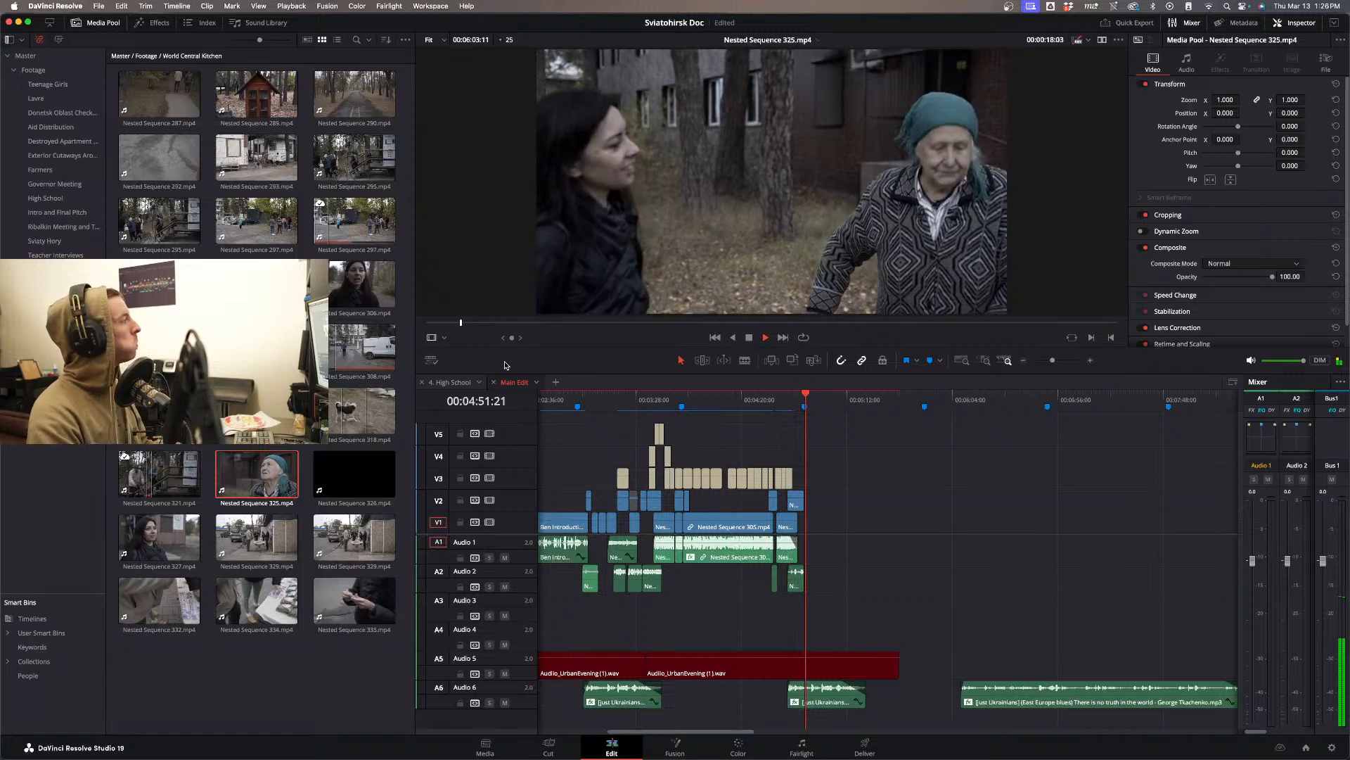
{"action": "key", "text": "space"}
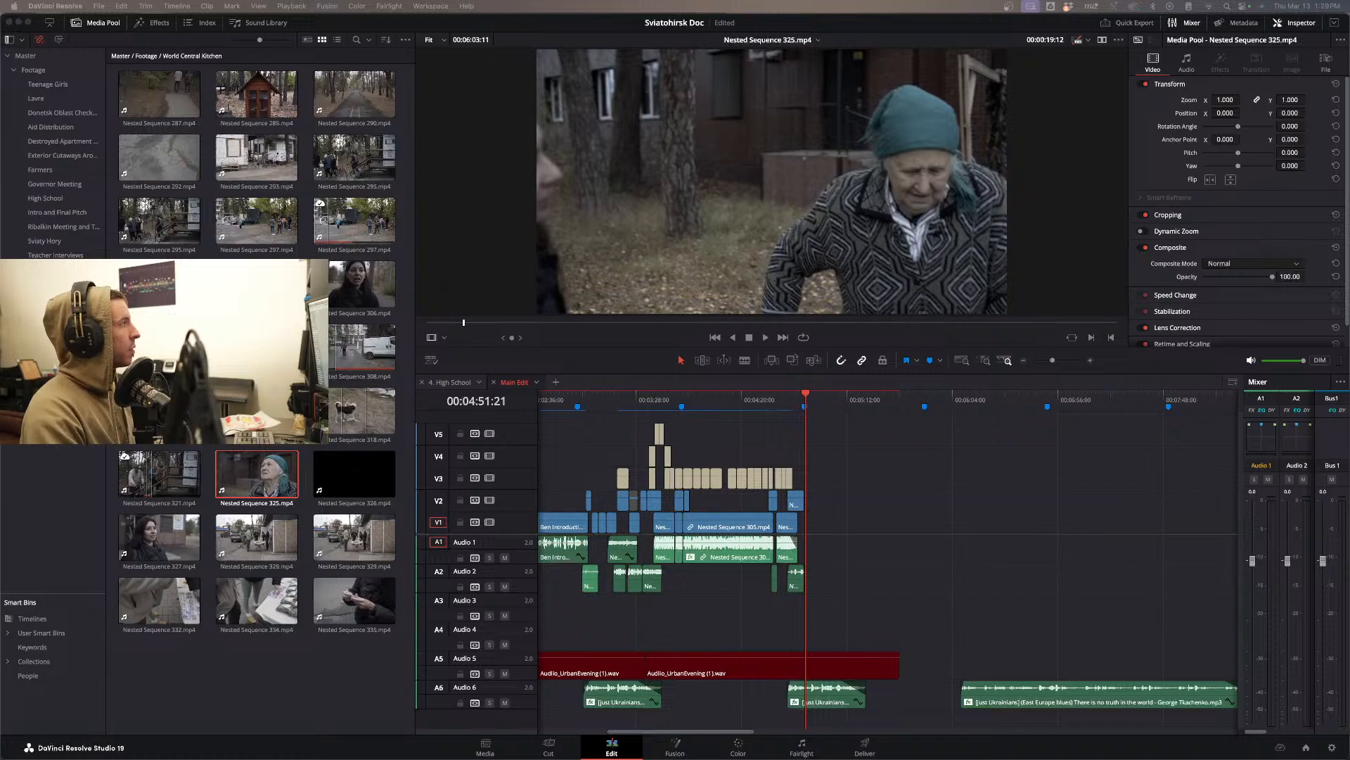
- Switch to the ChatGPT conversation in Chrome and examine the English translation of Nested Sequence 325.txt, highlighting the closing lines about money
{"action": "left_click_drag", "start_coordinate": [0, 84], "coordinate": [1206, 26]}
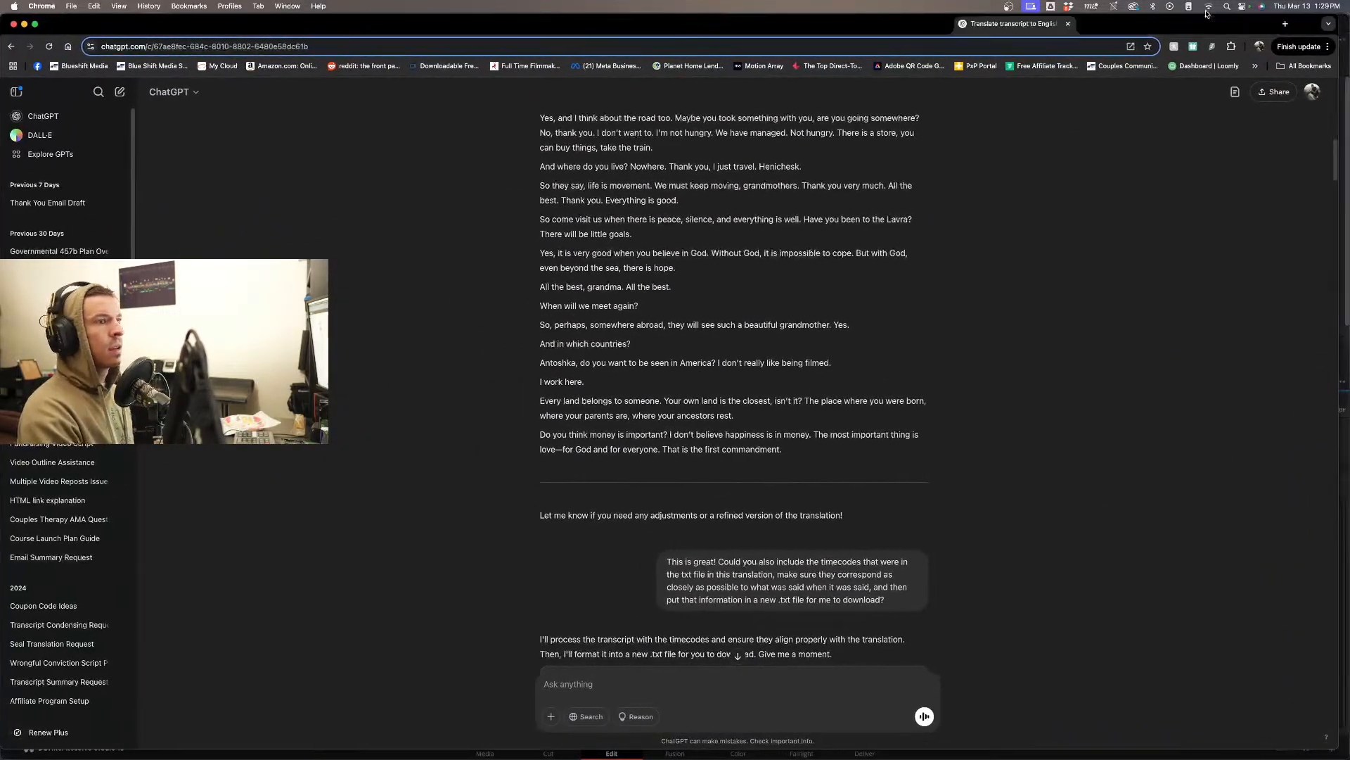
{"action": "scroll", "coordinate": [744, 349], "scroll_direction": "up", "scroll_amount": 15}
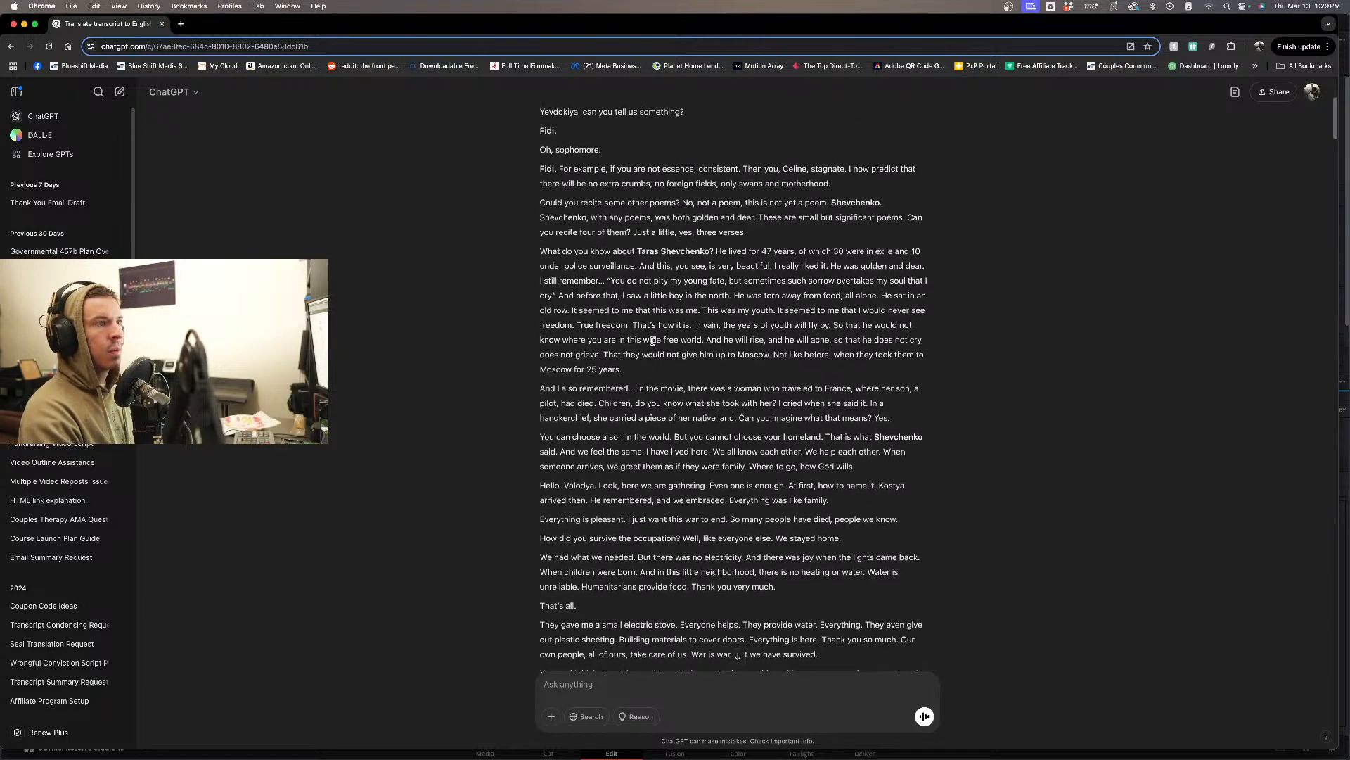
{"action": "left_click_drag", "start_coordinate": [535, 122], "coordinate": [636, 644]}
{"action": "scroll", "coordinate": [635, 644], "scroll_direction": "down", "scroll_amount": 10}
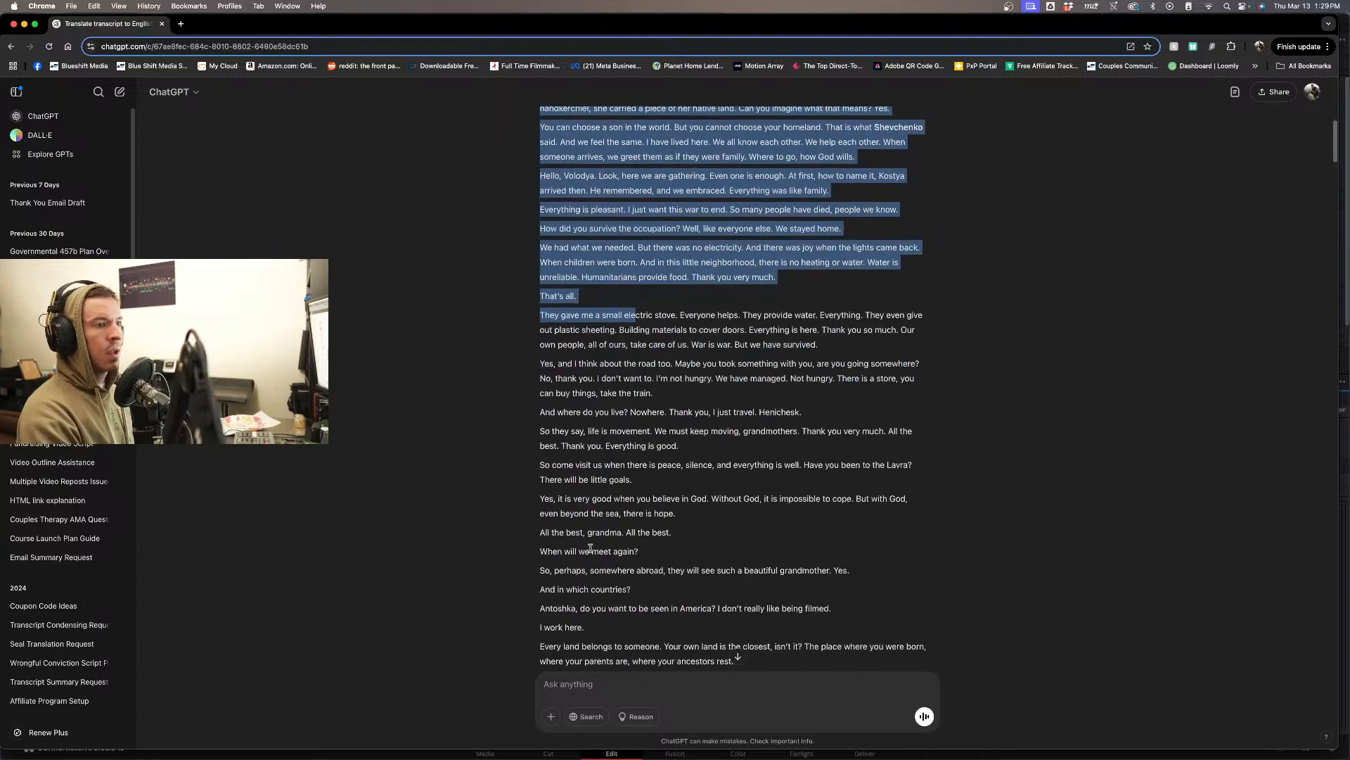
{"action": "scroll", "coordinate": [573, 467], "scroll_direction": "up", "scroll_amount": 5}
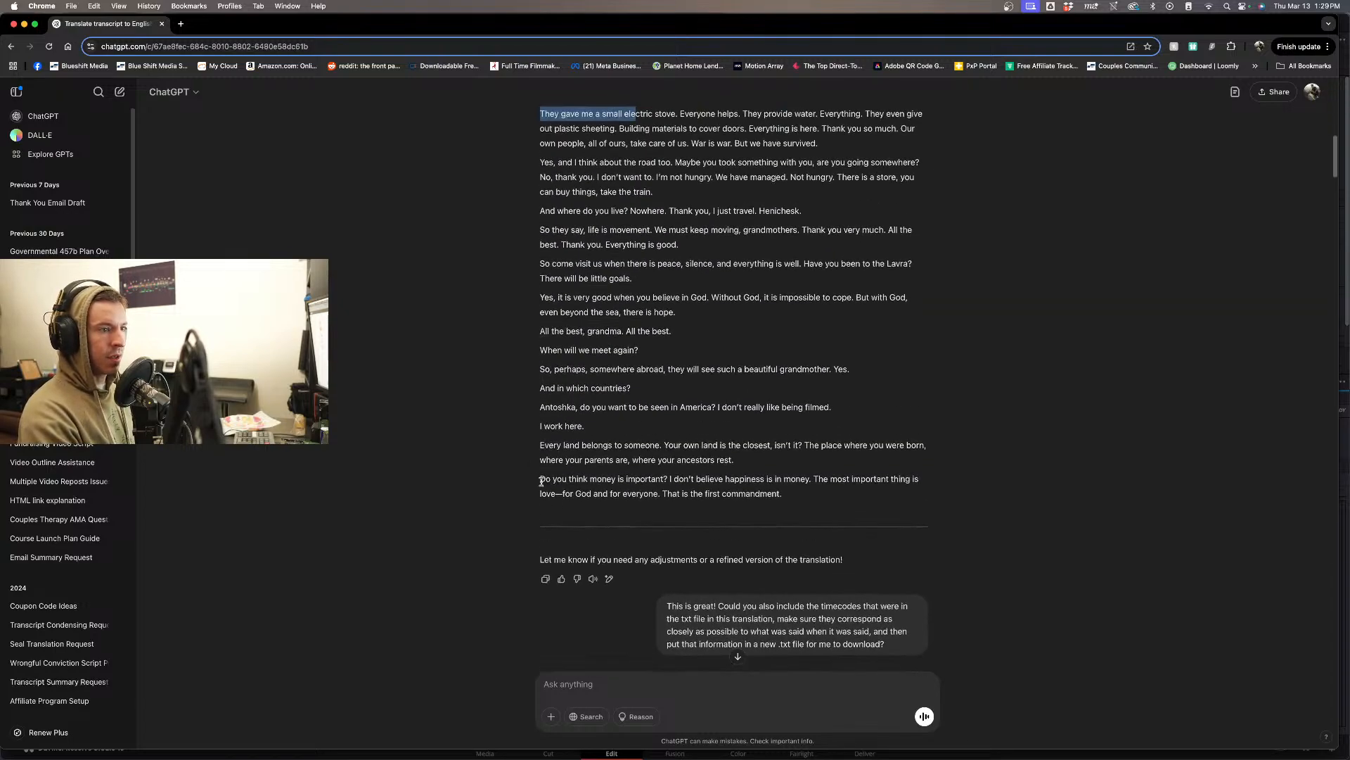
{"action": "left_click_drag", "start_coordinate": [540, 479], "coordinate": [787, 506]}
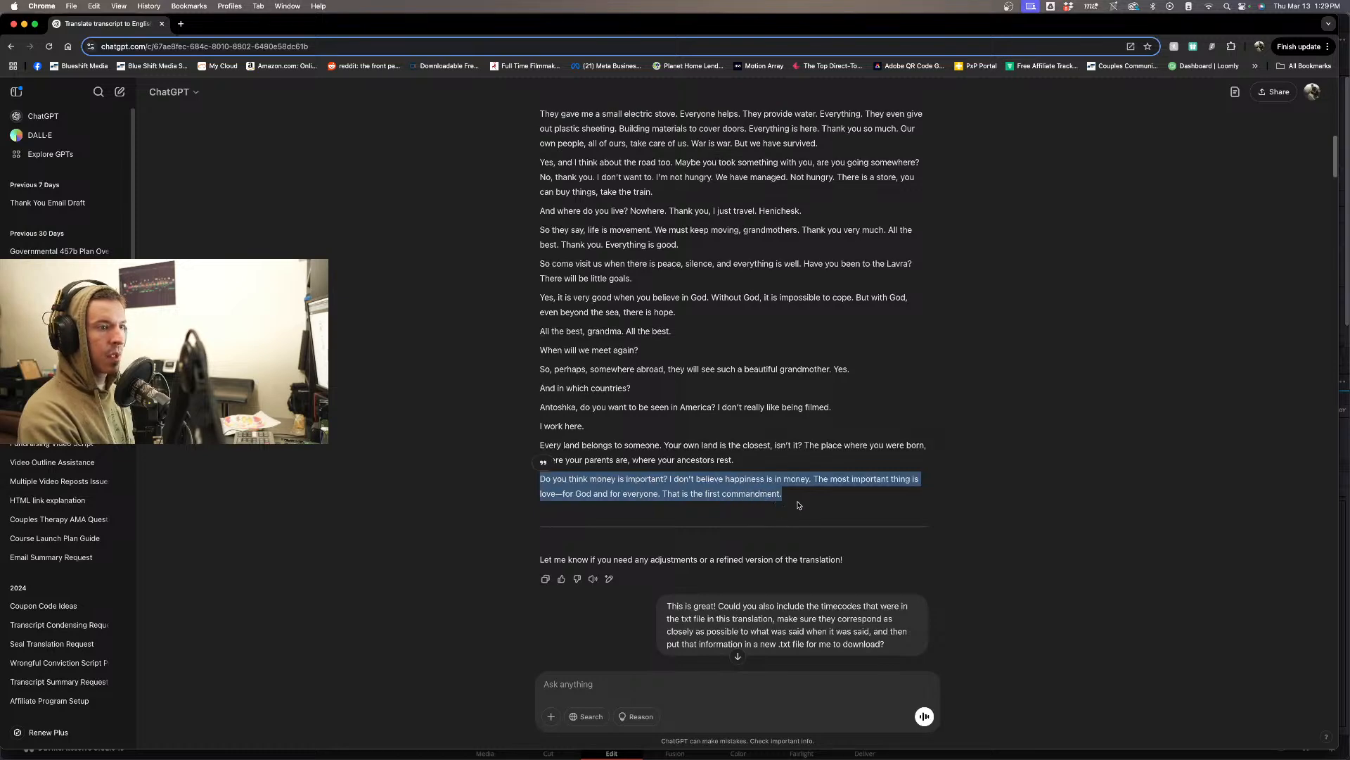
{"action": "left_click", "coordinate": [786, 494]}
{"action": "scroll", "coordinate": [773, 480], "scroll_direction": "up", "scroll_amount": 15}
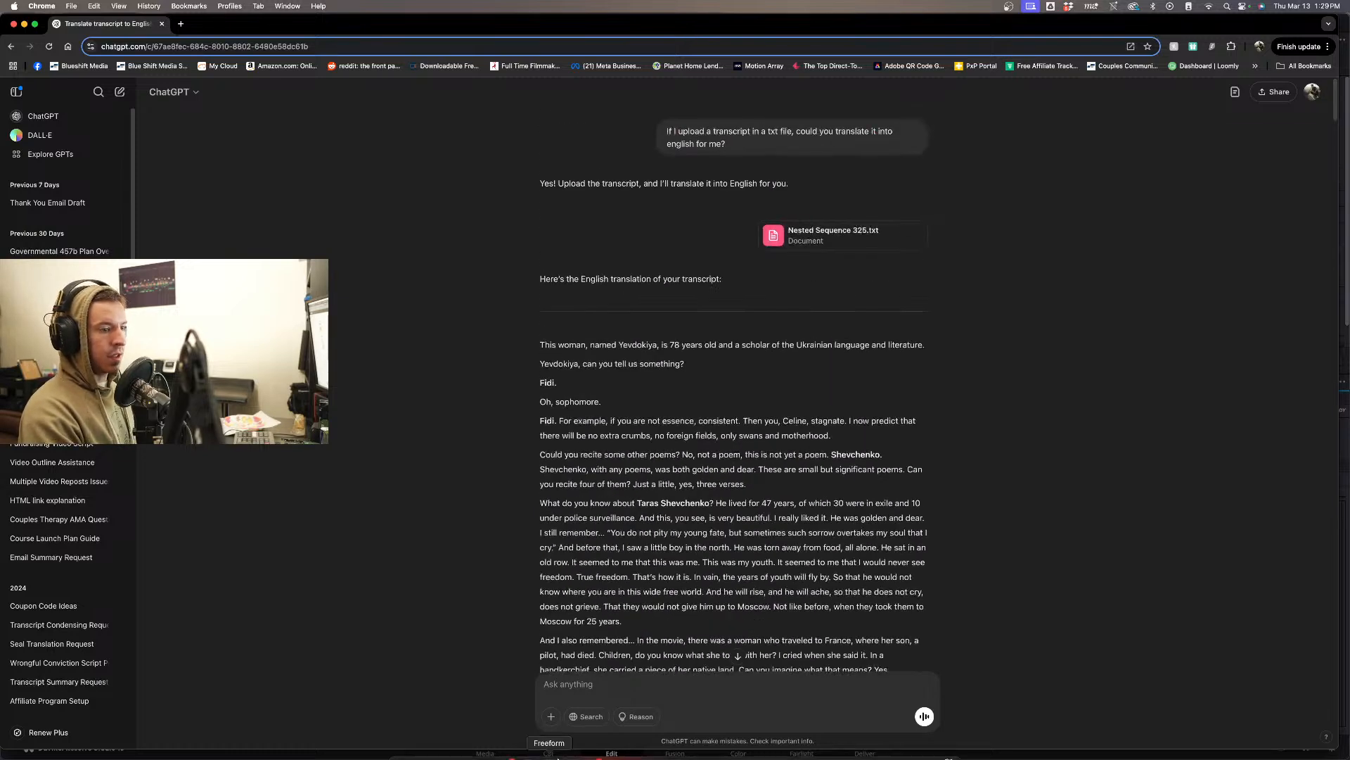
- Switch back to DaVinci Resolve and scrub the Nested Sequence 325.mp4 source clip to 00:03:39
{"action": "left_click", "coordinate": [614, 749]}
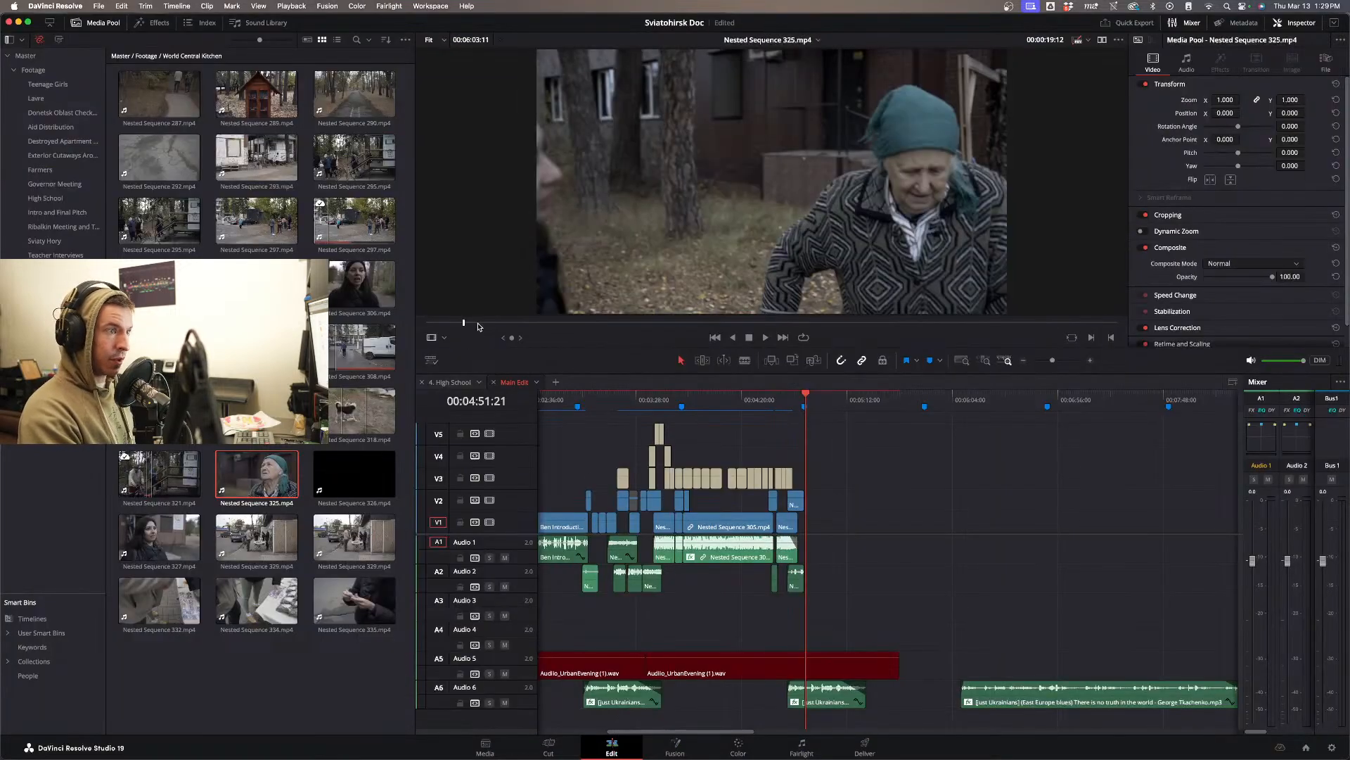
{"action": "left_click_drag", "start_coordinate": [478, 323], "coordinate": [844, 345]}
- Return to ChatGPT in Chrome and read the translated transcript from its opening through the passages about poetry, homeland and the occupation
{"action": "mouse_move", "coordinate": [475, 758]}
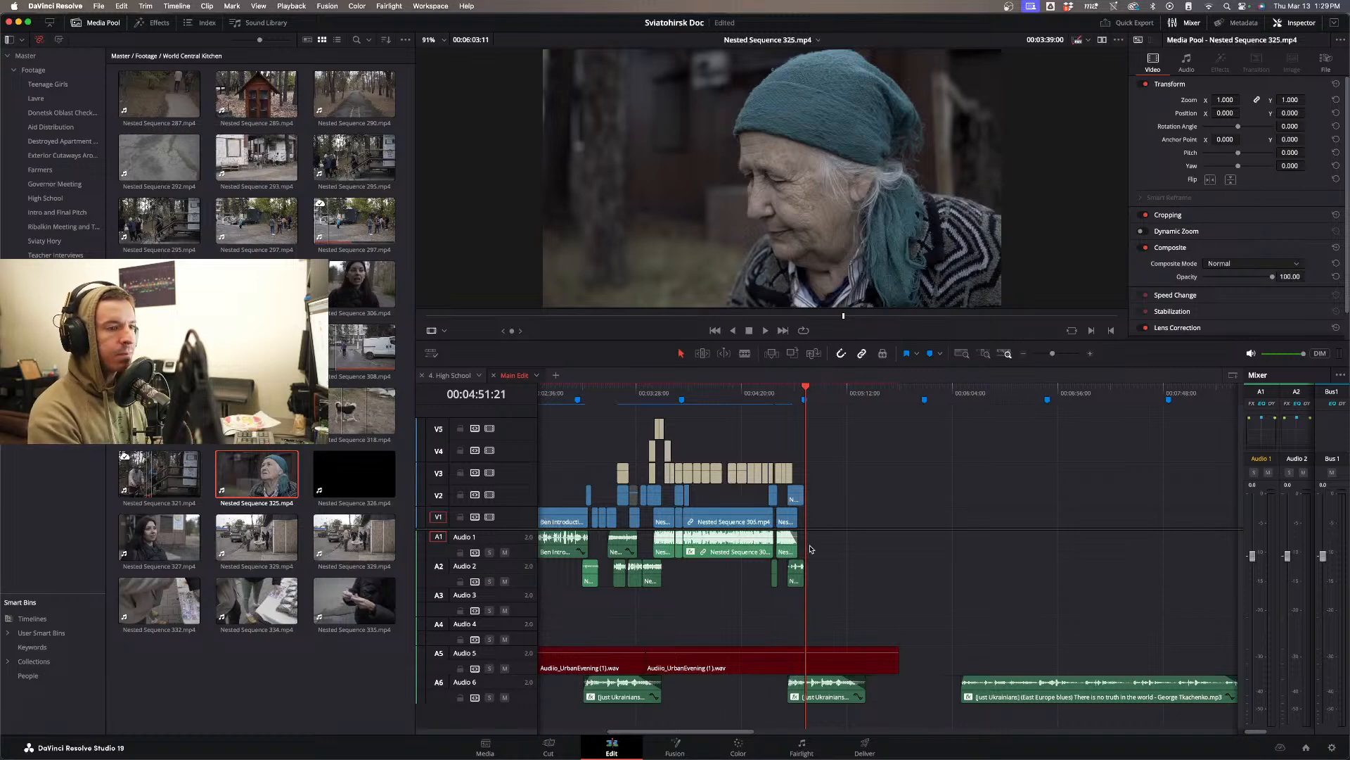
{"action": "mouse_move", "coordinate": [616, 749]}
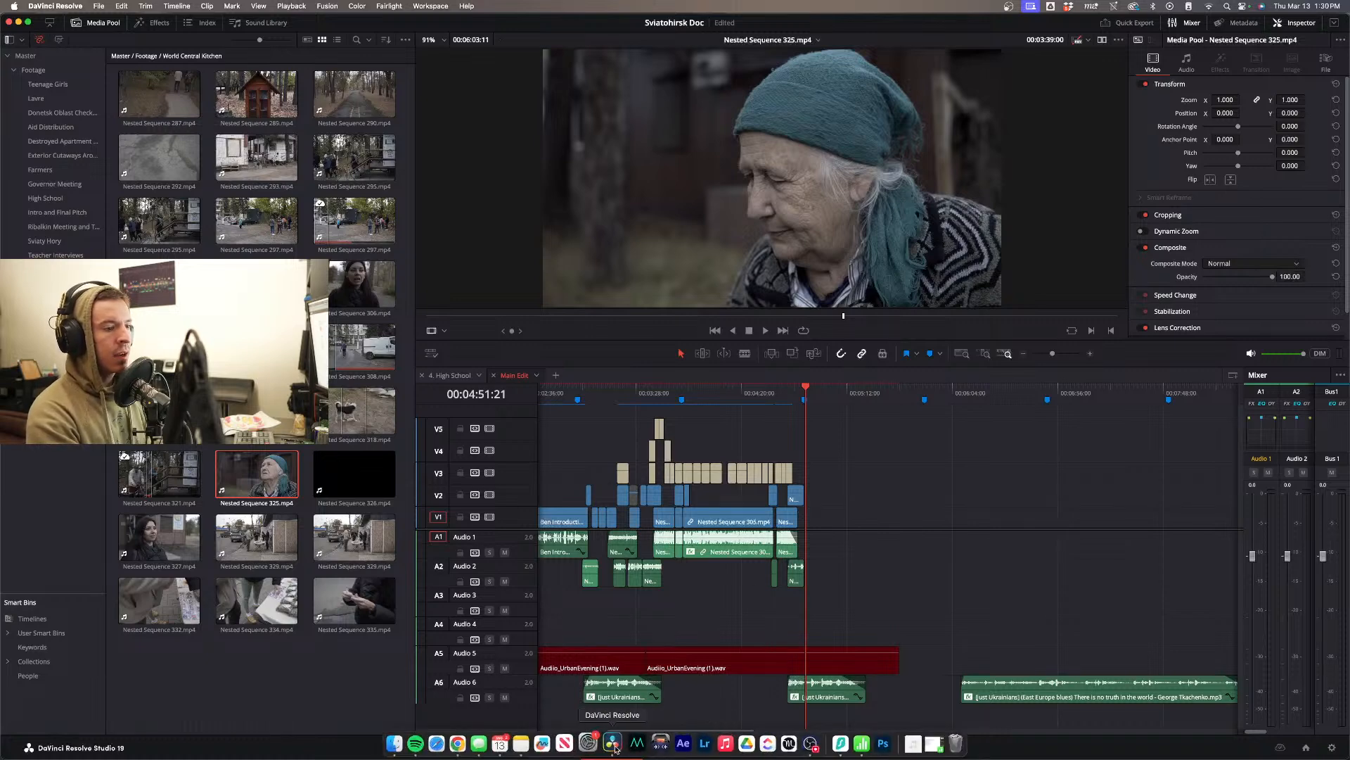
{"action": "left_click", "coordinate": [466, 748]}
{"action": "scroll", "coordinate": [583, 538], "scroll_direction": "down", "scroll_amount": 5}
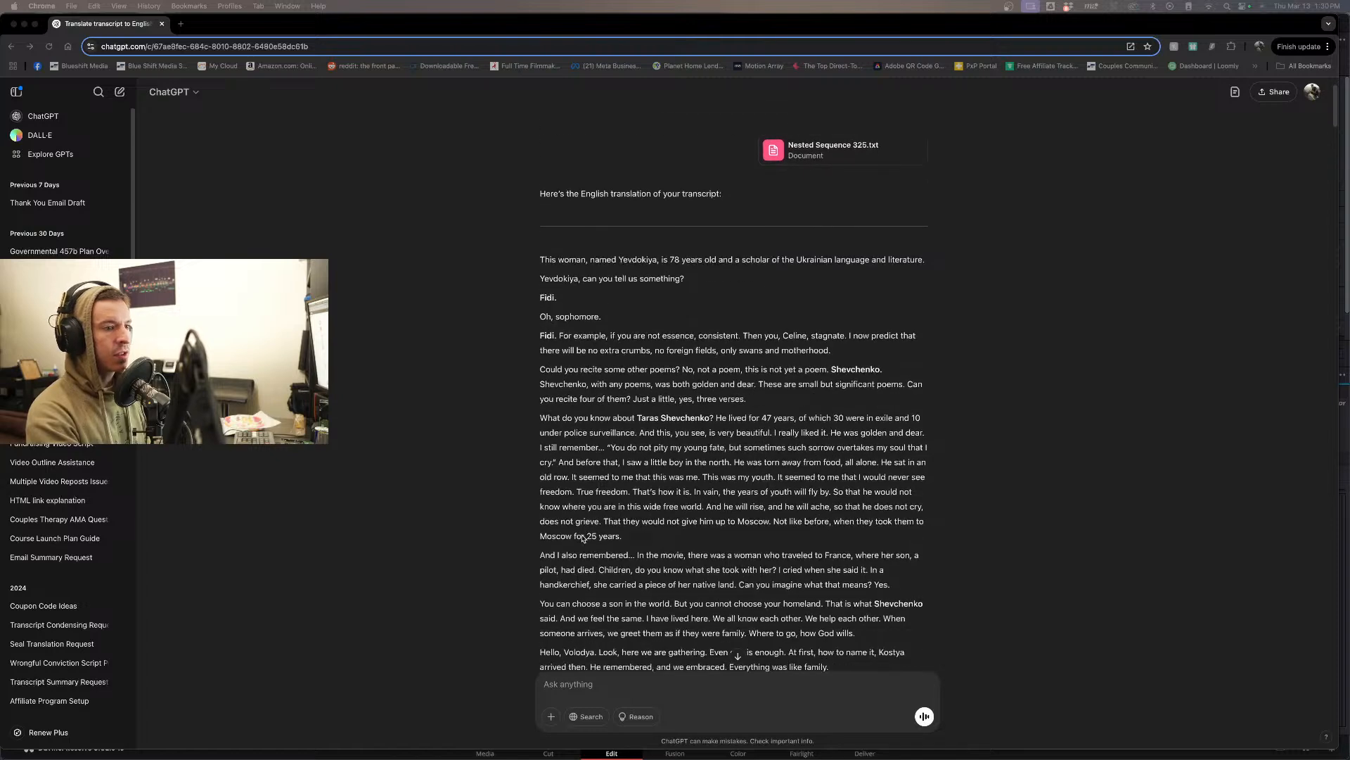
{"action": "scroll", "coordinate": [583, 538], "scroll_direction": "down", "scroll_amount": 3}
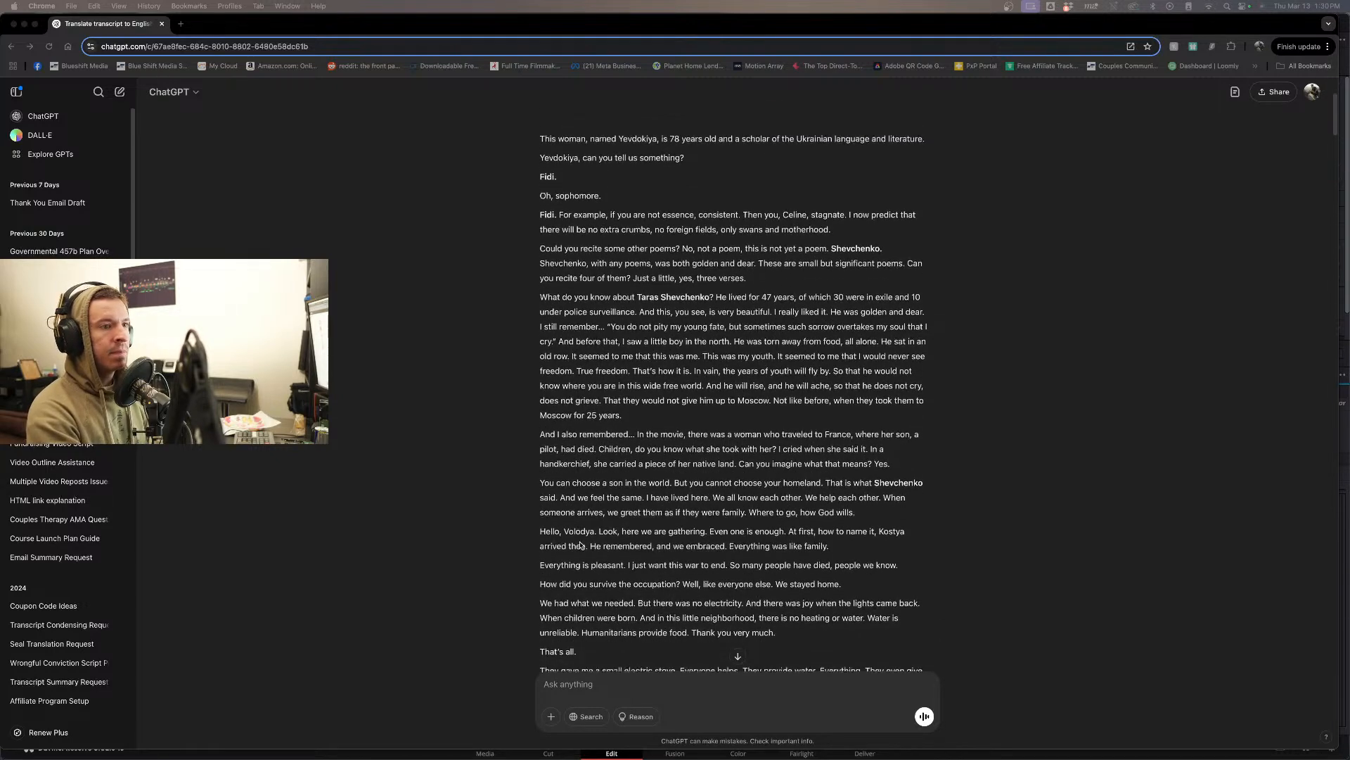
{"action": "scroll", "coordinate": [580, 545], "scroll_direction": "down", "scroll_amount": 3}
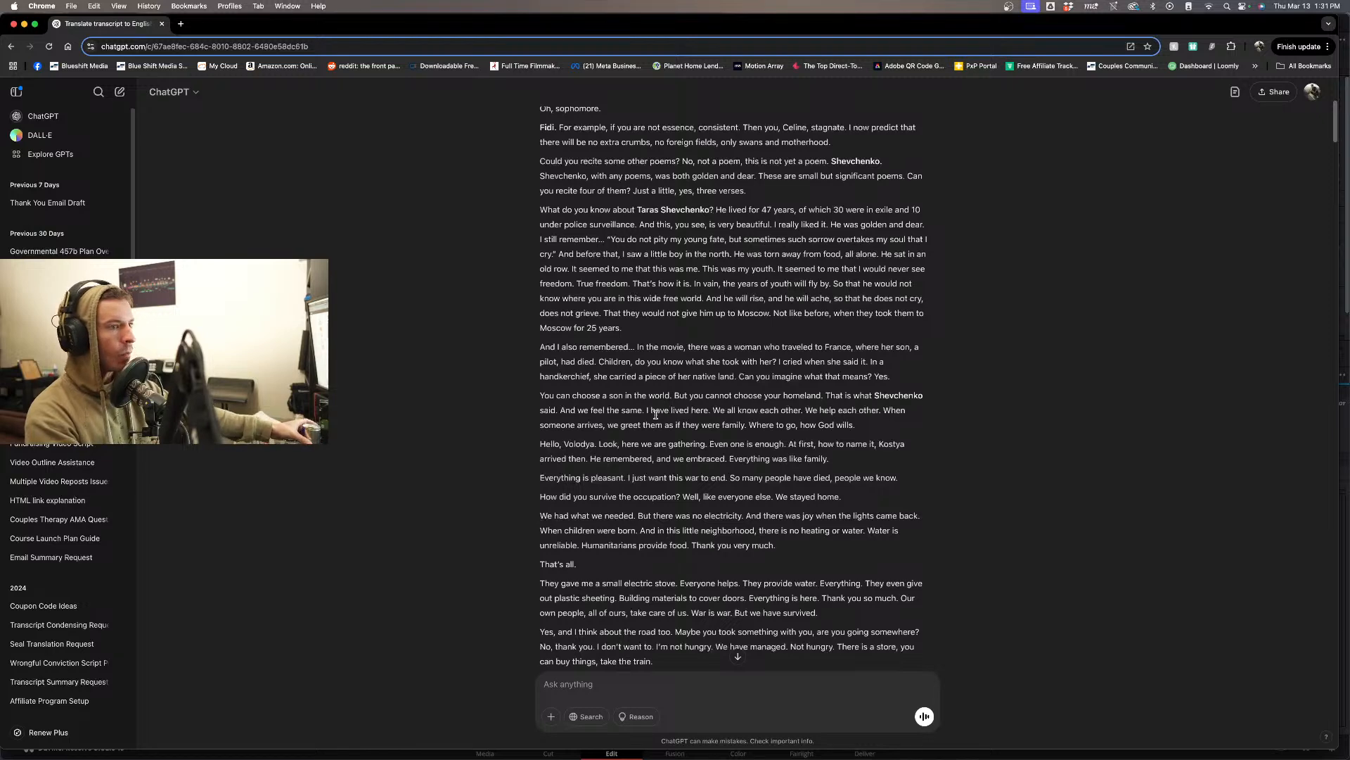
{"action": "scroll", "coordinate": [655, 415], "scroll_direction": "down", "scroll_amount": 3}
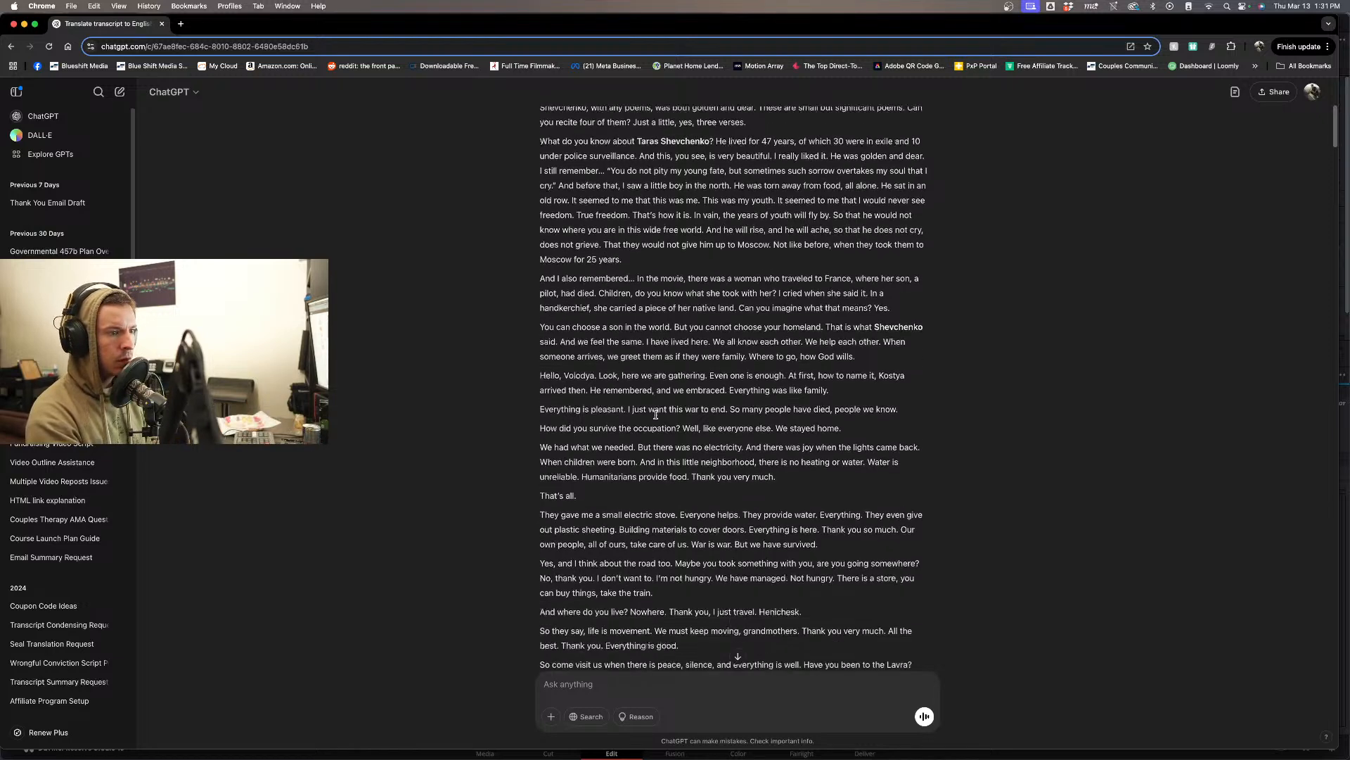
{"action": "scroll", "coordinate": [658, 424], "scroll_direction": "down", "scroll_amount": 1}
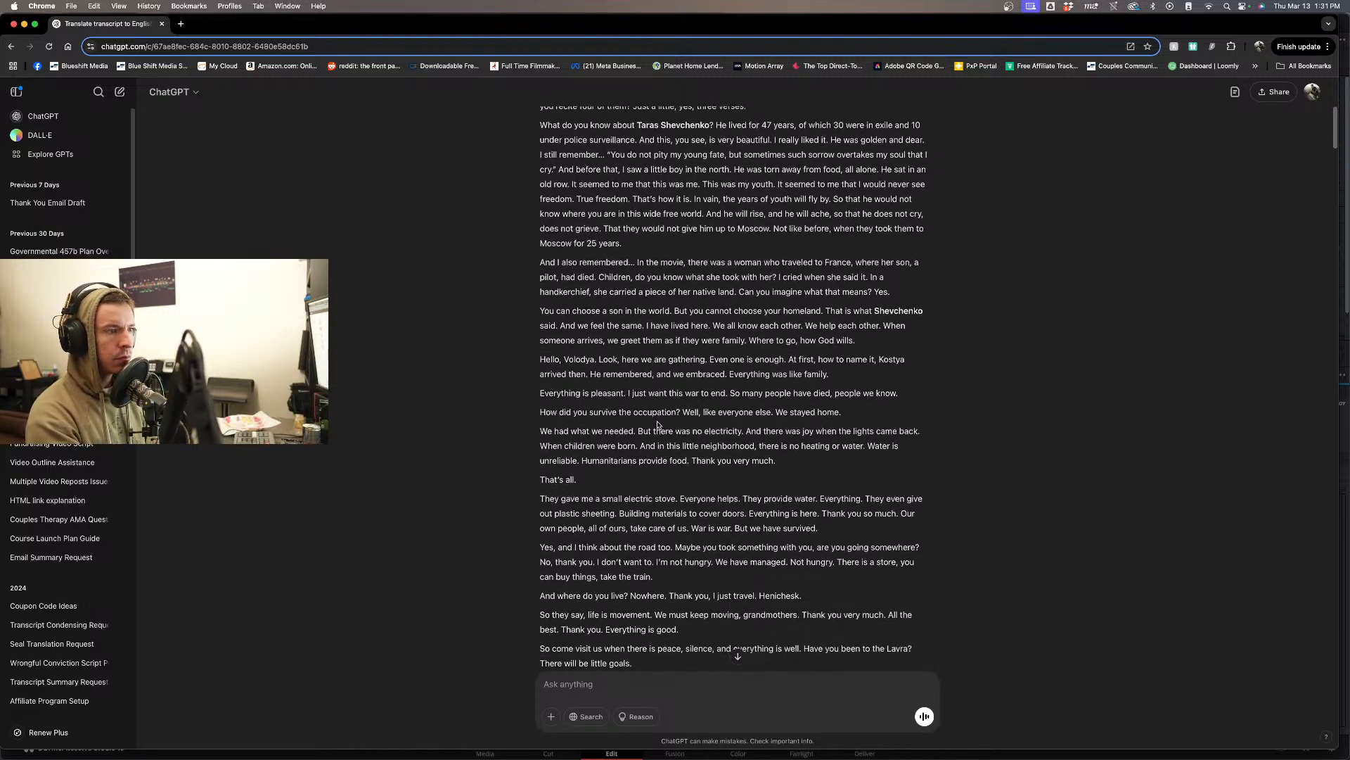
- Reread the passage on surviving the occupation and highlight the question with its answer about electricity, heating, water and food
{"action": "scroll", "coordinate": [657, 420], "scroll_direction": "down", "scroll_amount": 1}
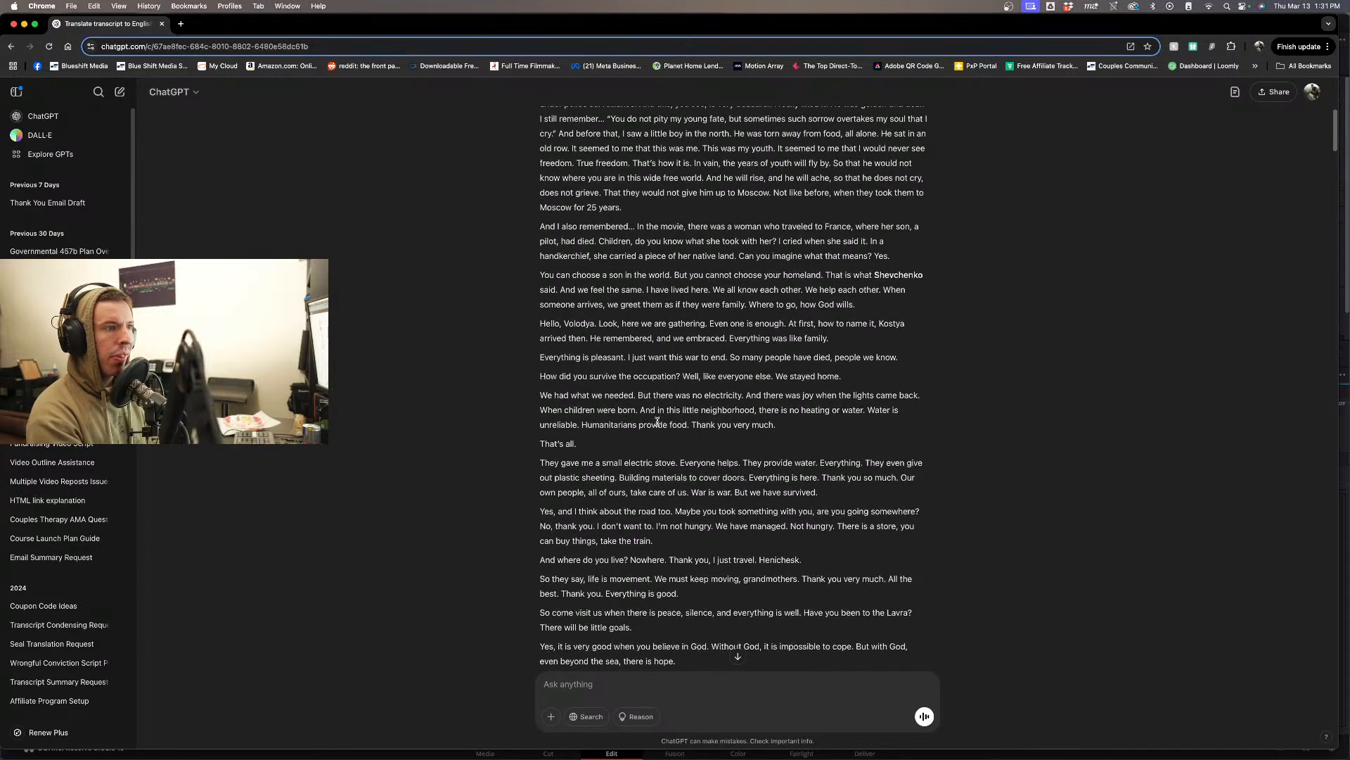
{"action": "scroll", "coordinate": [657, 420], "scroll_direction": "up", "scroll_amount": 2}
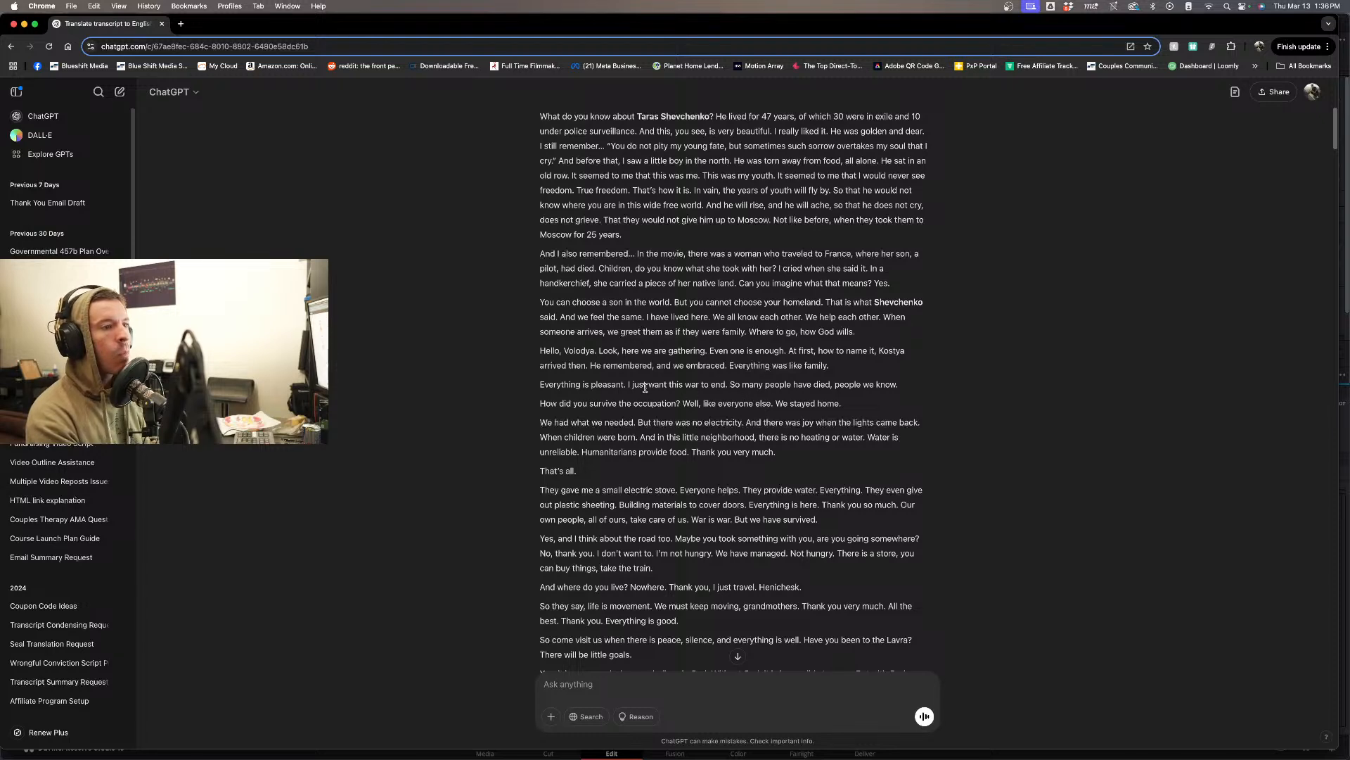
{"action": "scroll", "coordinate": [646, 386], "scroll_direction": "down", "scroll_amount": 1}
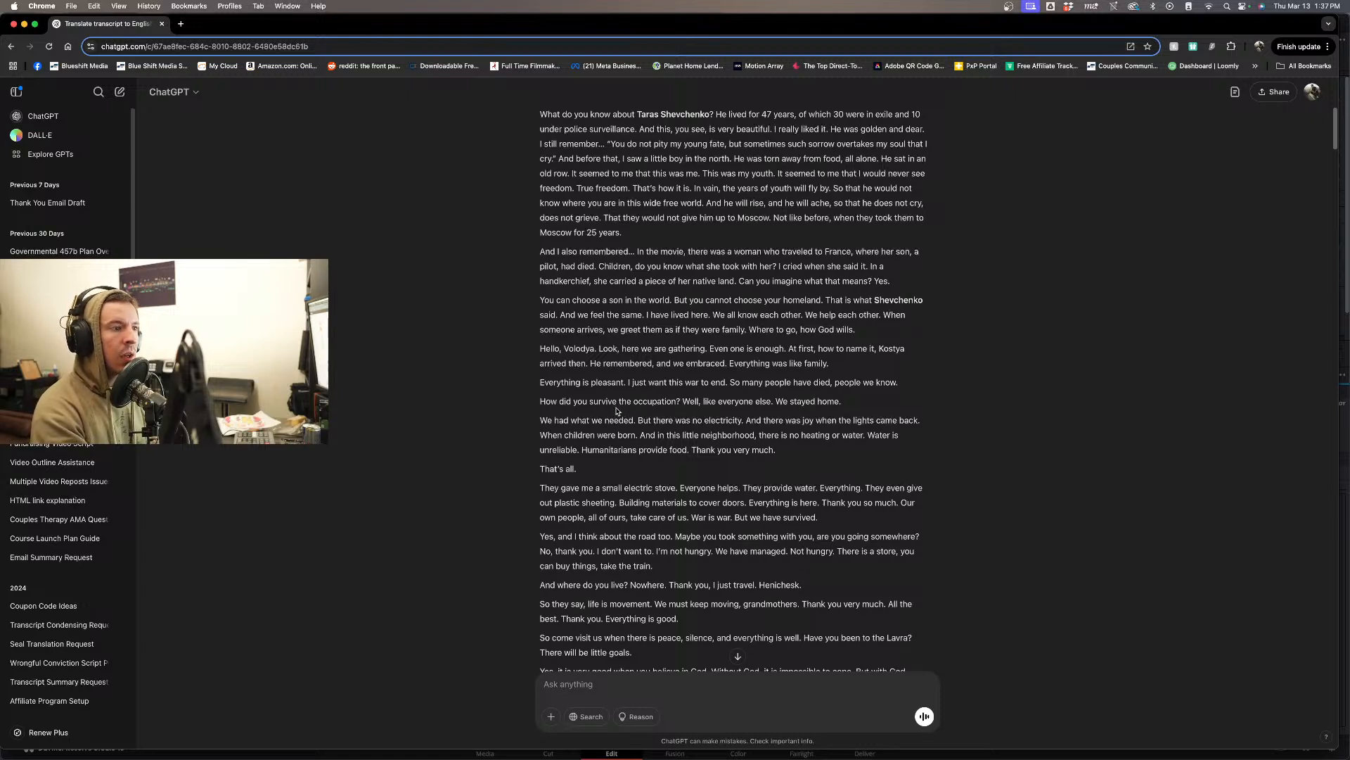
{"action": "left_click_drag", "start_coordinate": [560, 402], "coordinate": [835, 404]}
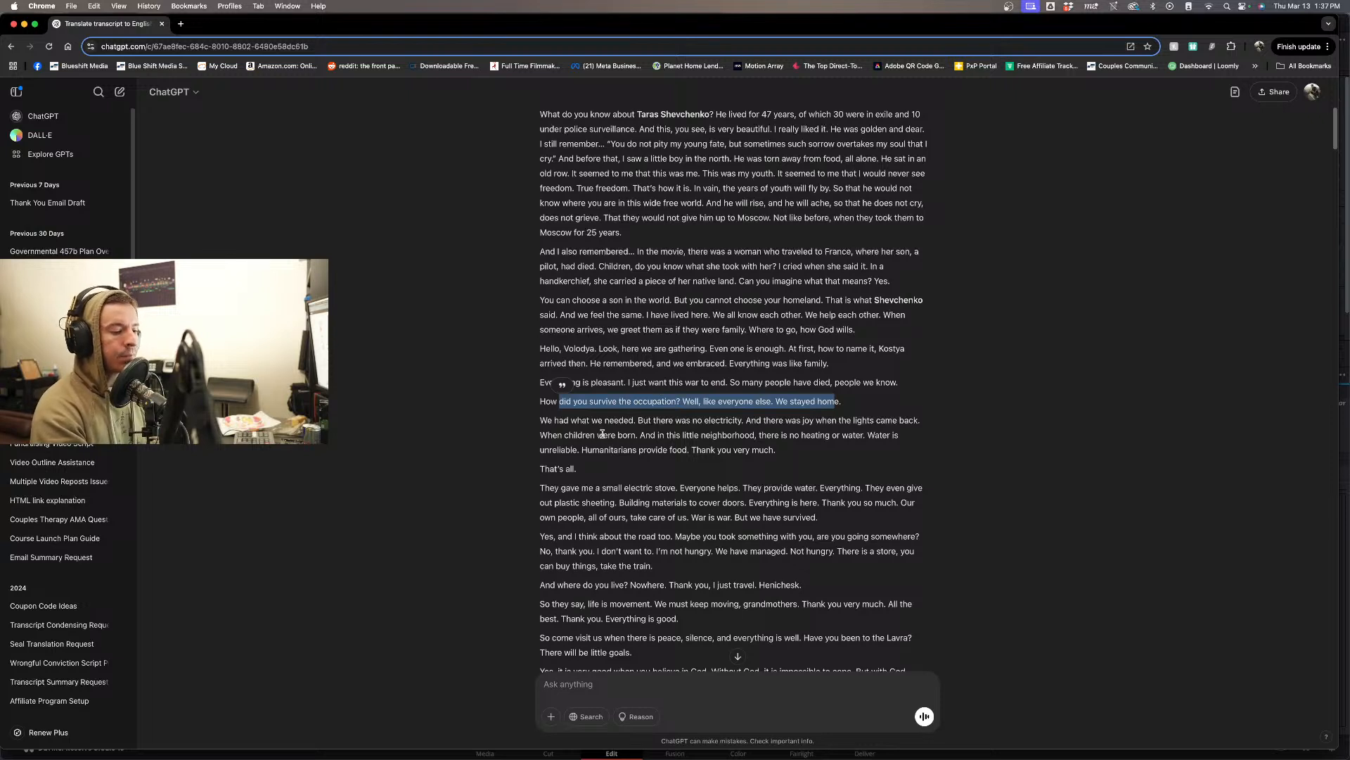
{"action": "left_click", "coordinate": [612, 428]}
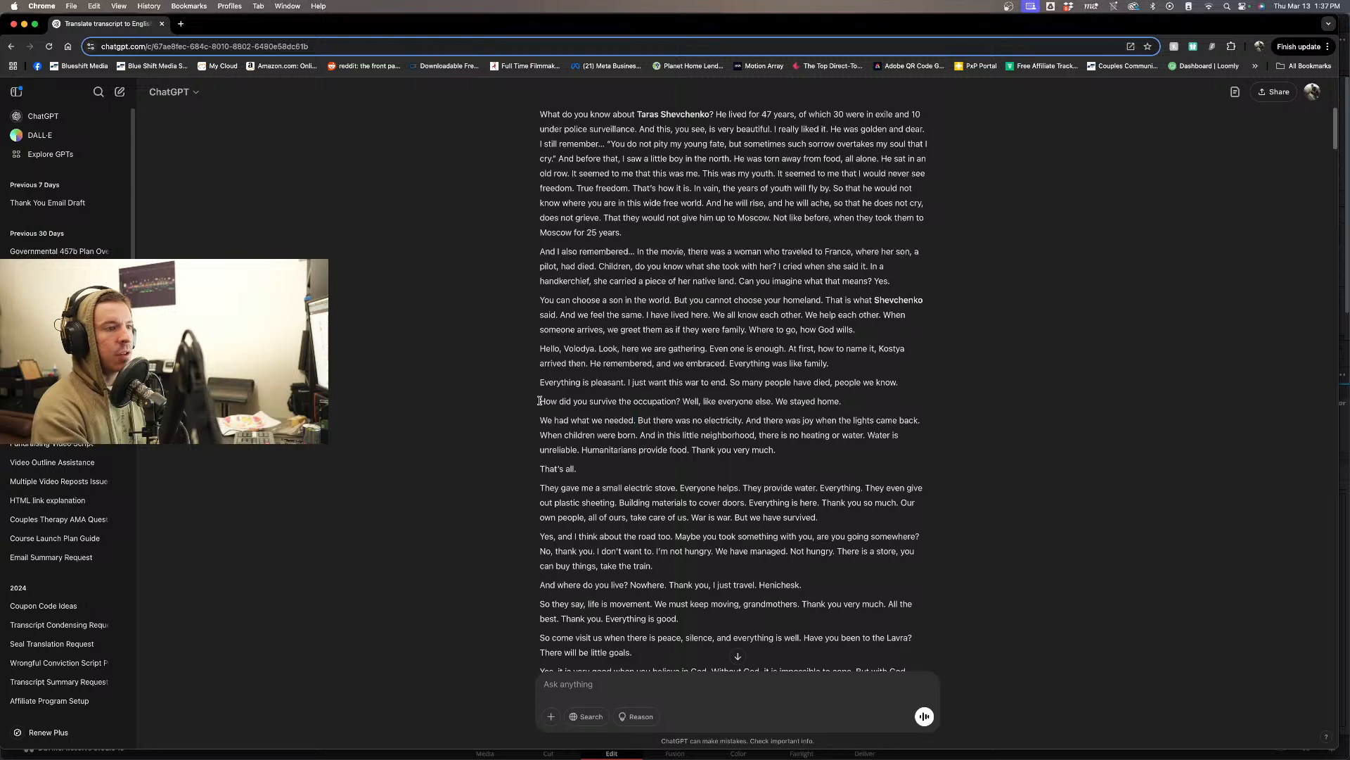
{"action": "left_click_drag", "start_coordinate": [540, 402], "coordinate": [776, 451]}
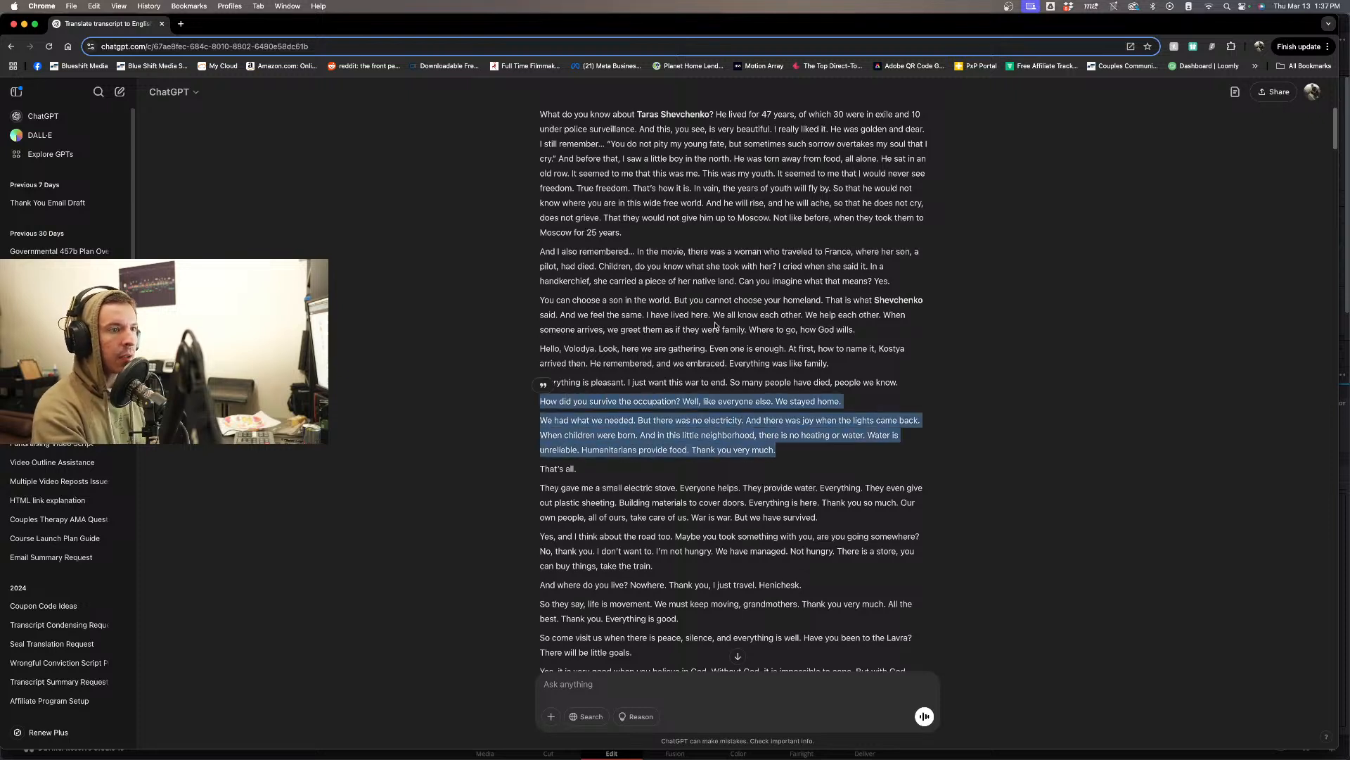
- Highlight the line about choosing a son but not a homeland, and single out the word "son"
{"action": "left_click_drag", "start_coordinate": [540, 300], "coordinate": [820, 300]}
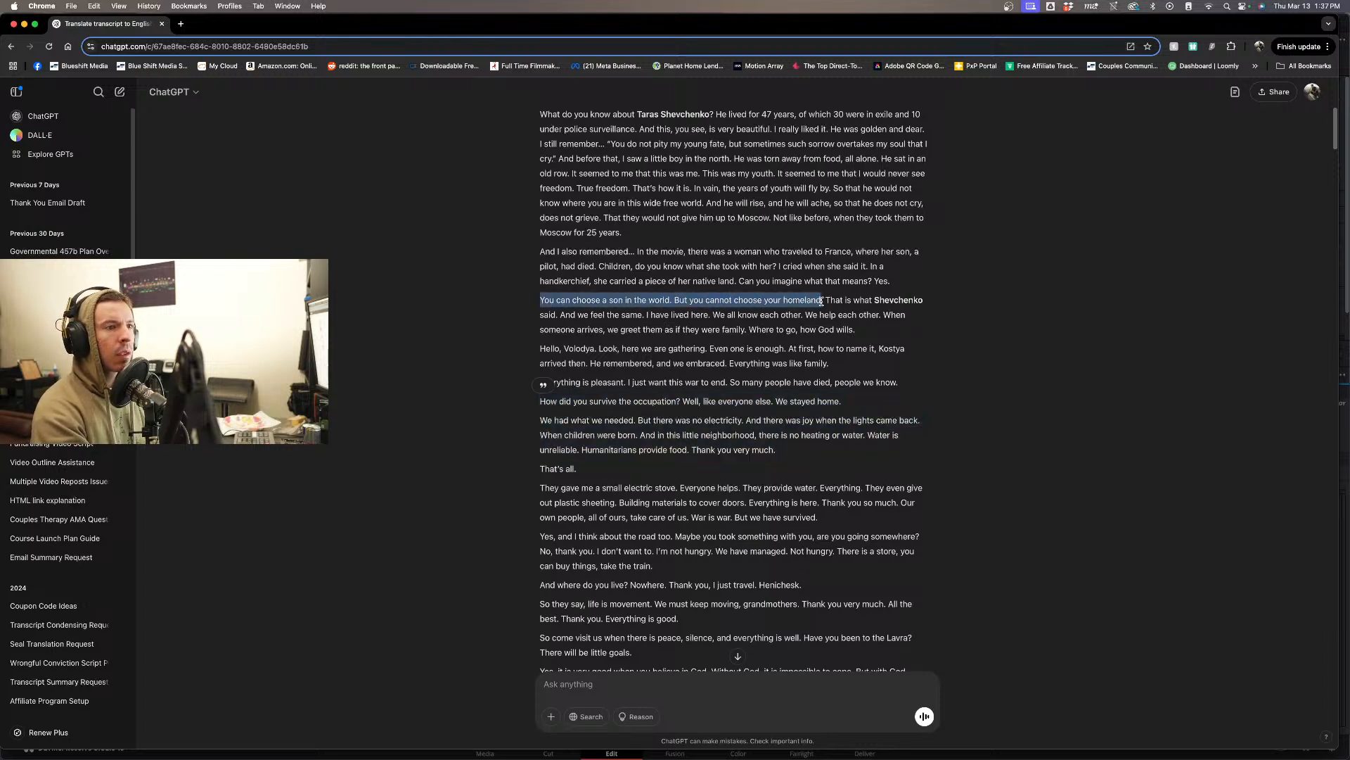
{"action": "left_click", "coordinate": [607, 301]}
{"action": "left_click_drag", "start_coordinate": [605, 300], "coordinate": [622, 301]}
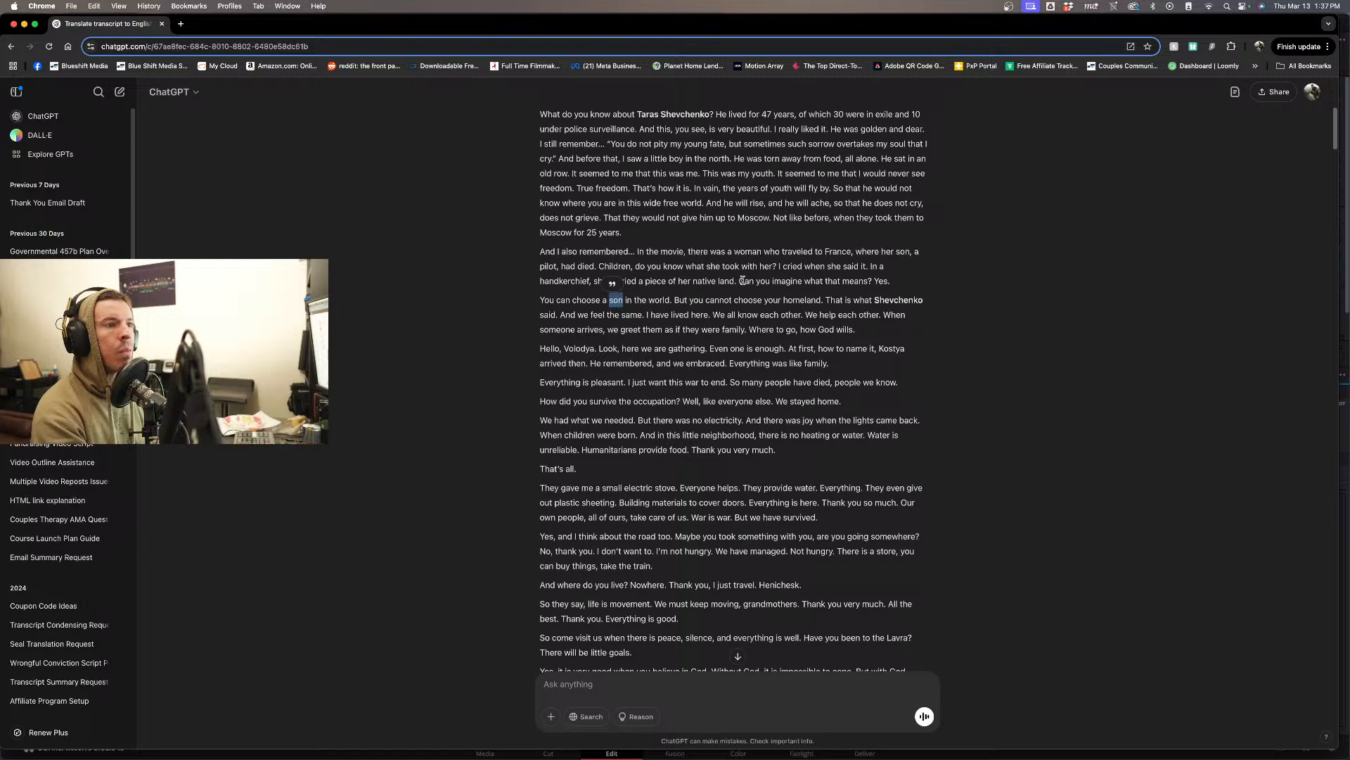
{"action": "left_click", "coordinate": [685, 310]}
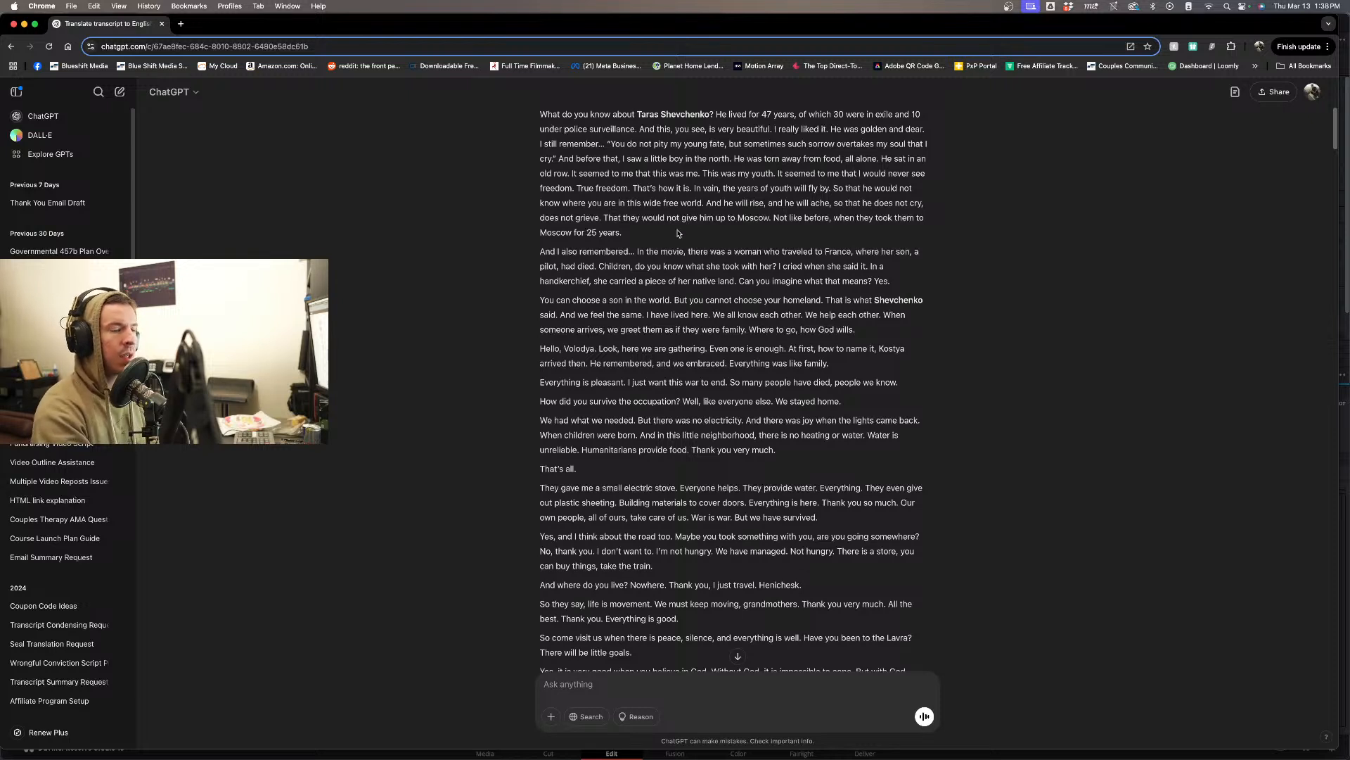
- Highlight the whole Taras Shevchenko paragraph, from "What do you know" to "Moscow for 25 years."
{"action": "left_click_drag", "start_coordinate": [577, 114], "coordinate": [779, 159]}
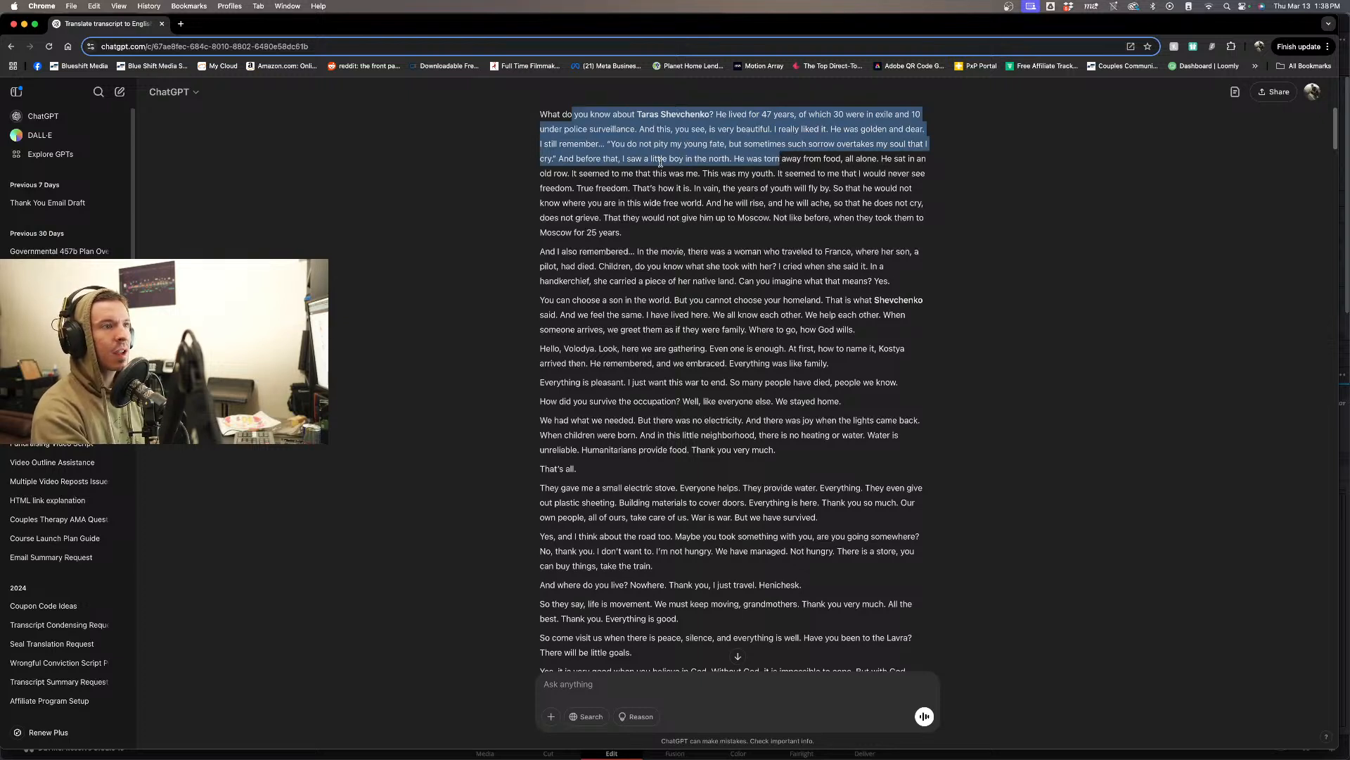
{"action": "left_click", "coordinate": [540, 114]}
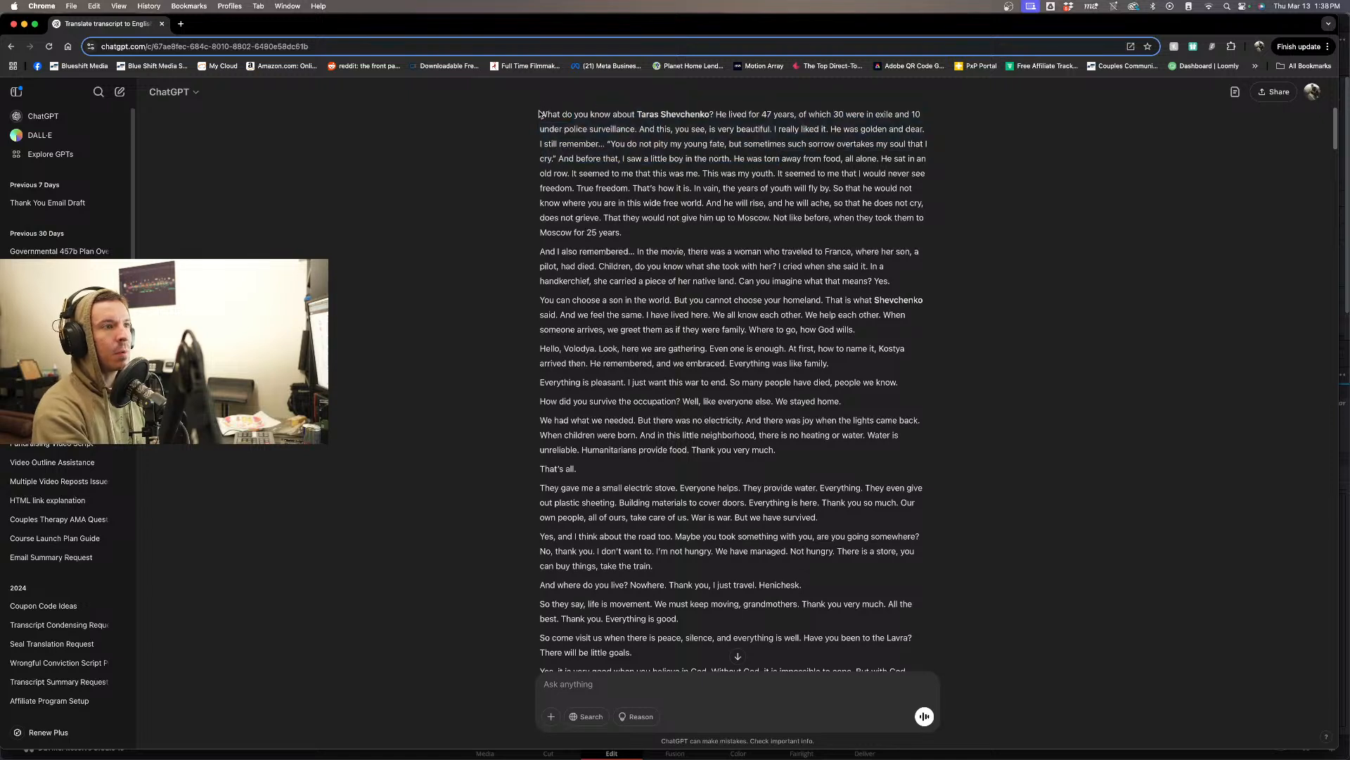
{"action": "left_click_drag", "start_coordinate": [540, 114], "coordinate": [656, 240]}
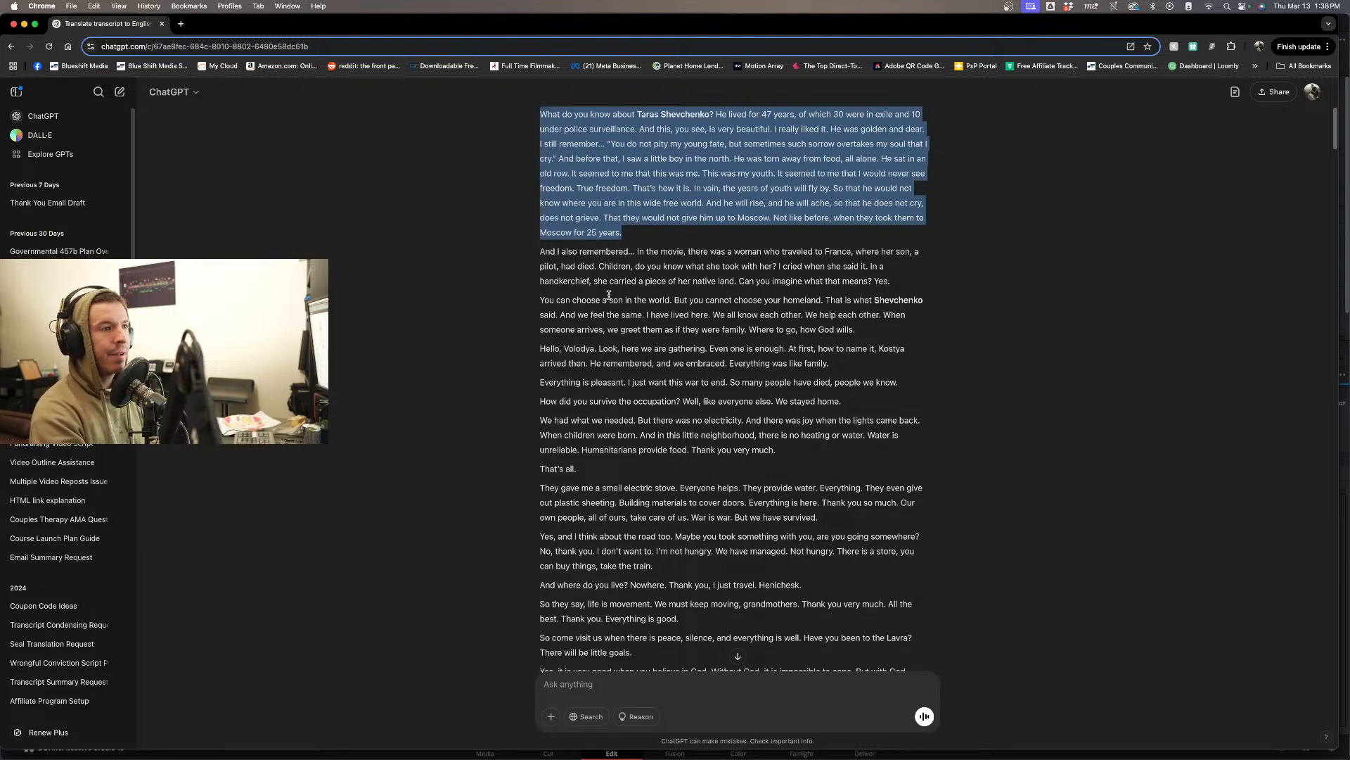
- Return to the translation's opening and highlight the sentence introducing the woman as a scholar of Ukrainian language and literature
{"action": "scroll", "coordinate": [525, 376], "scroll_direction": "down", "scroll_amount": 2}
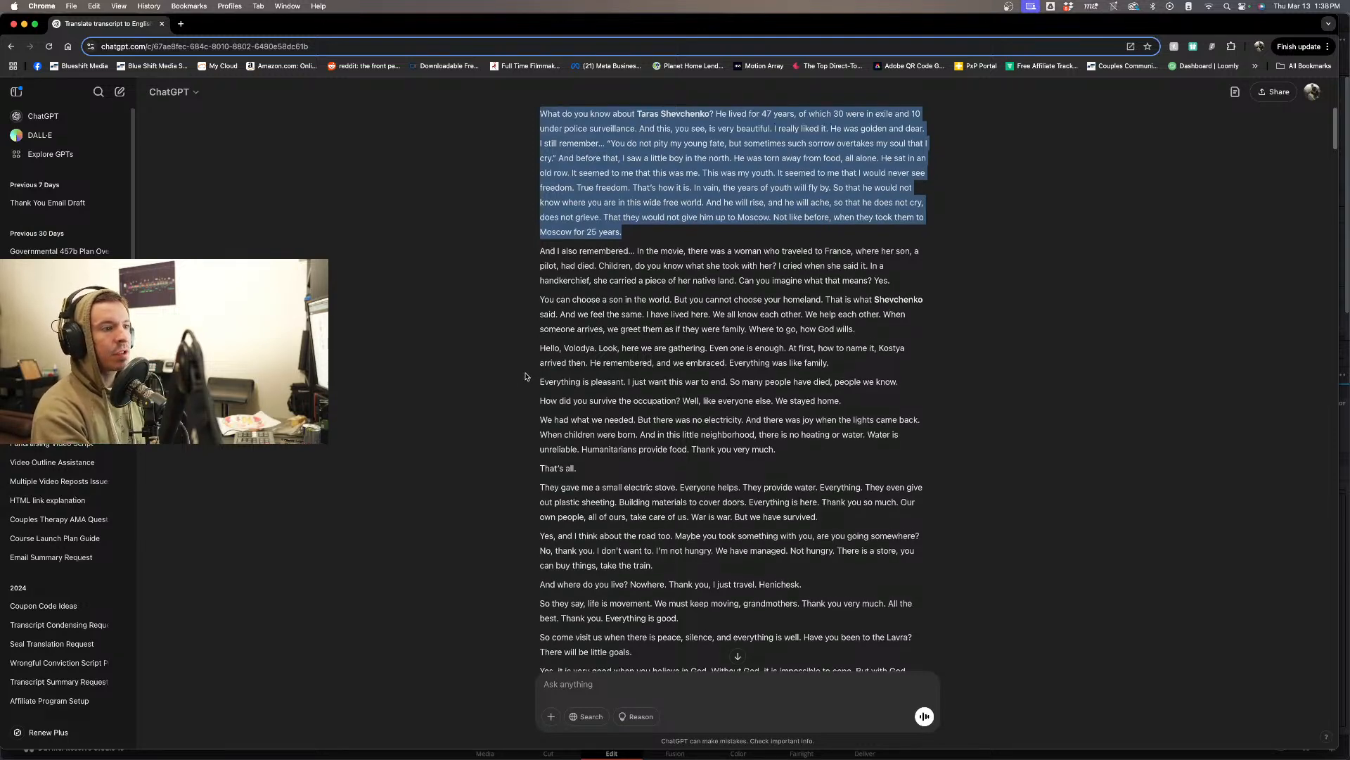
{"action": "scroll", "coordinate": [525, 376], "scroll_direction": "down", "scroll_amount": 4}
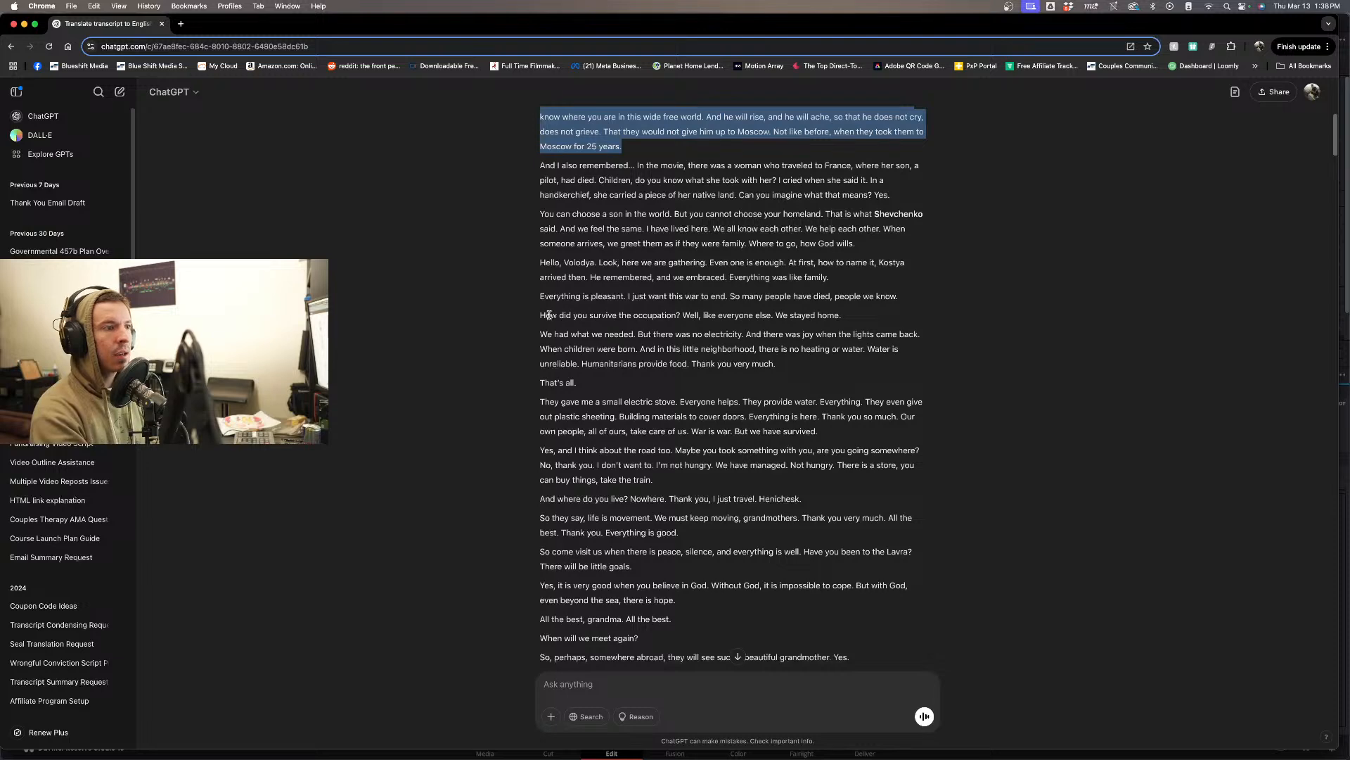
{"action": "scroll", "coordinate": [541, 316], "scroll_direction": "up", "scroll_amount": 2}
{"action": "scroll", "coordinate": [541, 315], "scroll_direction": "up", "scroll_amount": 20}
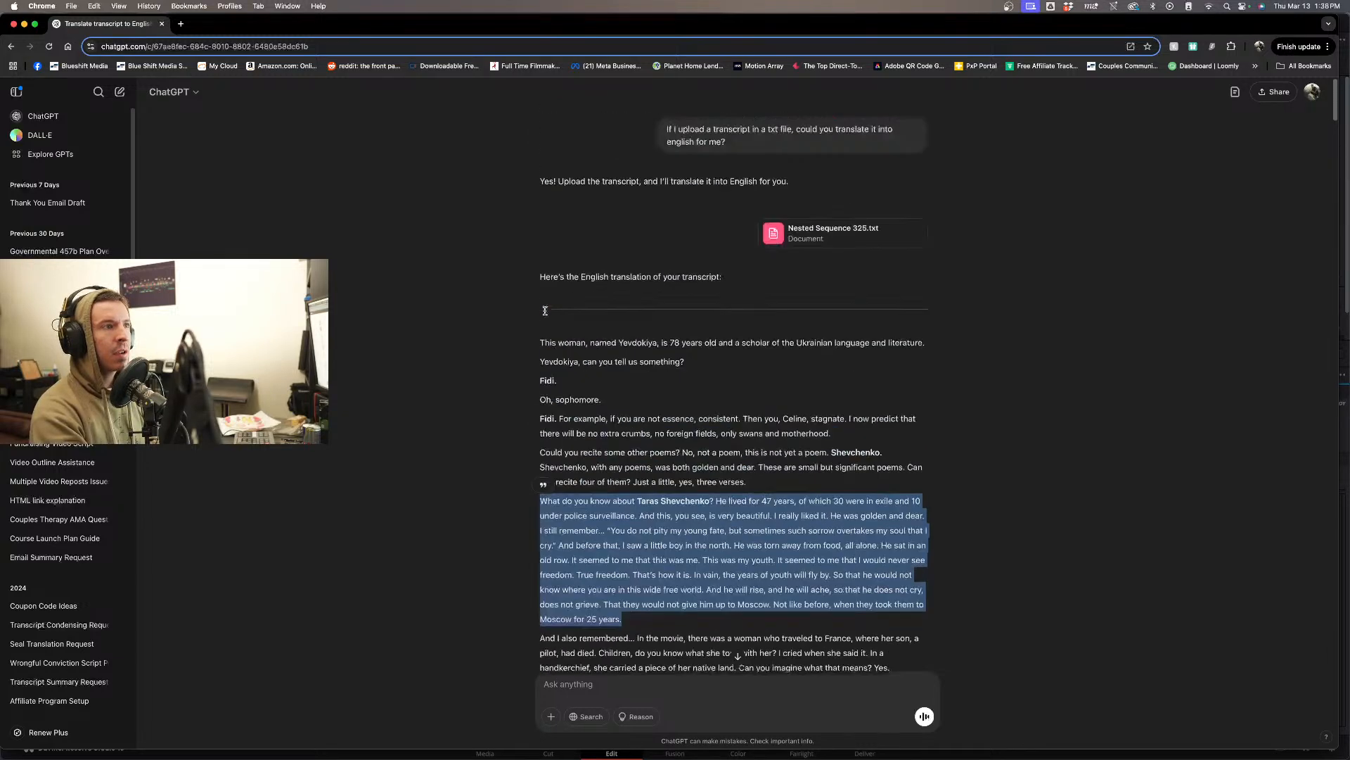
{"action": "left_click_drag", "start_coordinate": [538, 345], "coordinate": [923, 352]}
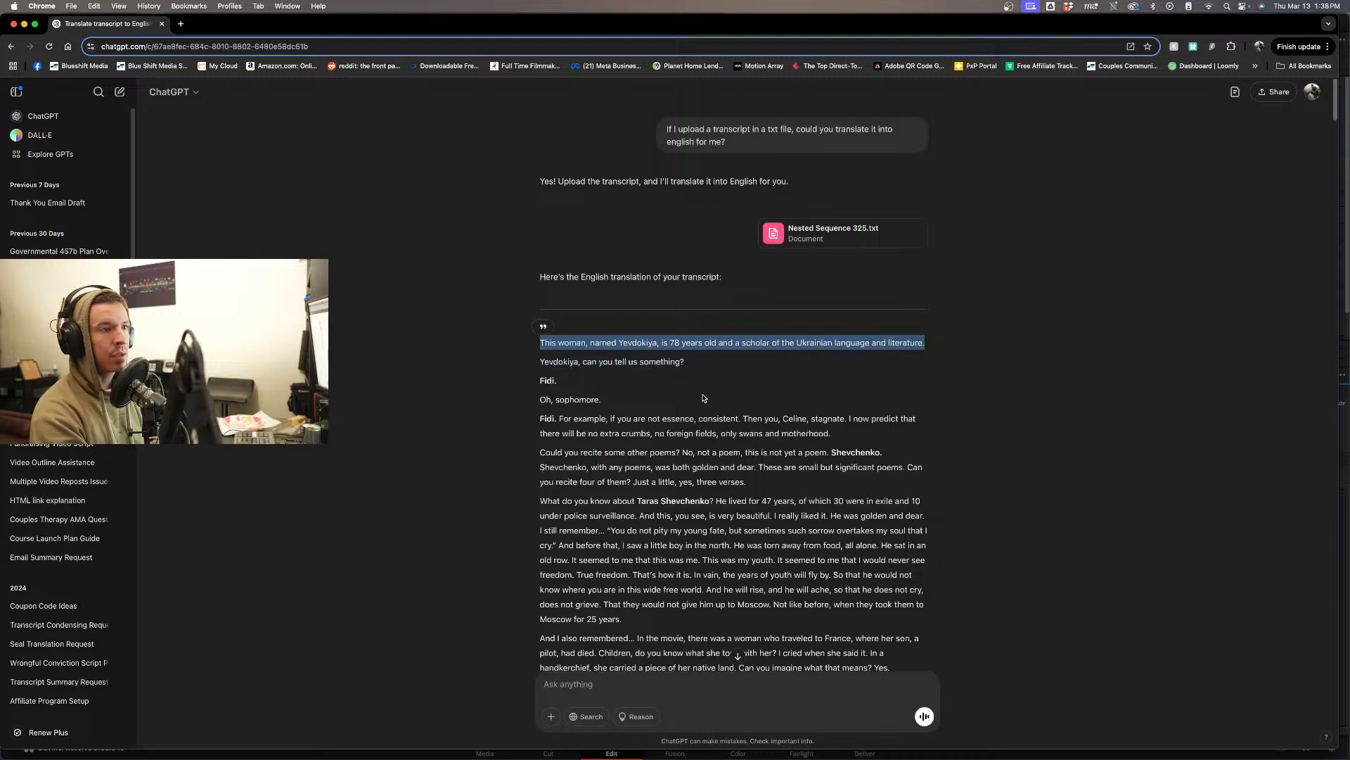
- Review the passages after the occupation answer, highlighting the electric stove paragraph and the one about the road and buying things
{"action": "scroll", "coordinate": [703, 396], "scroll_direction": "down", "scroll_amount": 2}
{"action": "scroll", "coordinate": [703, 388], "scroll_direction": "down", "scroll_amount": 10}
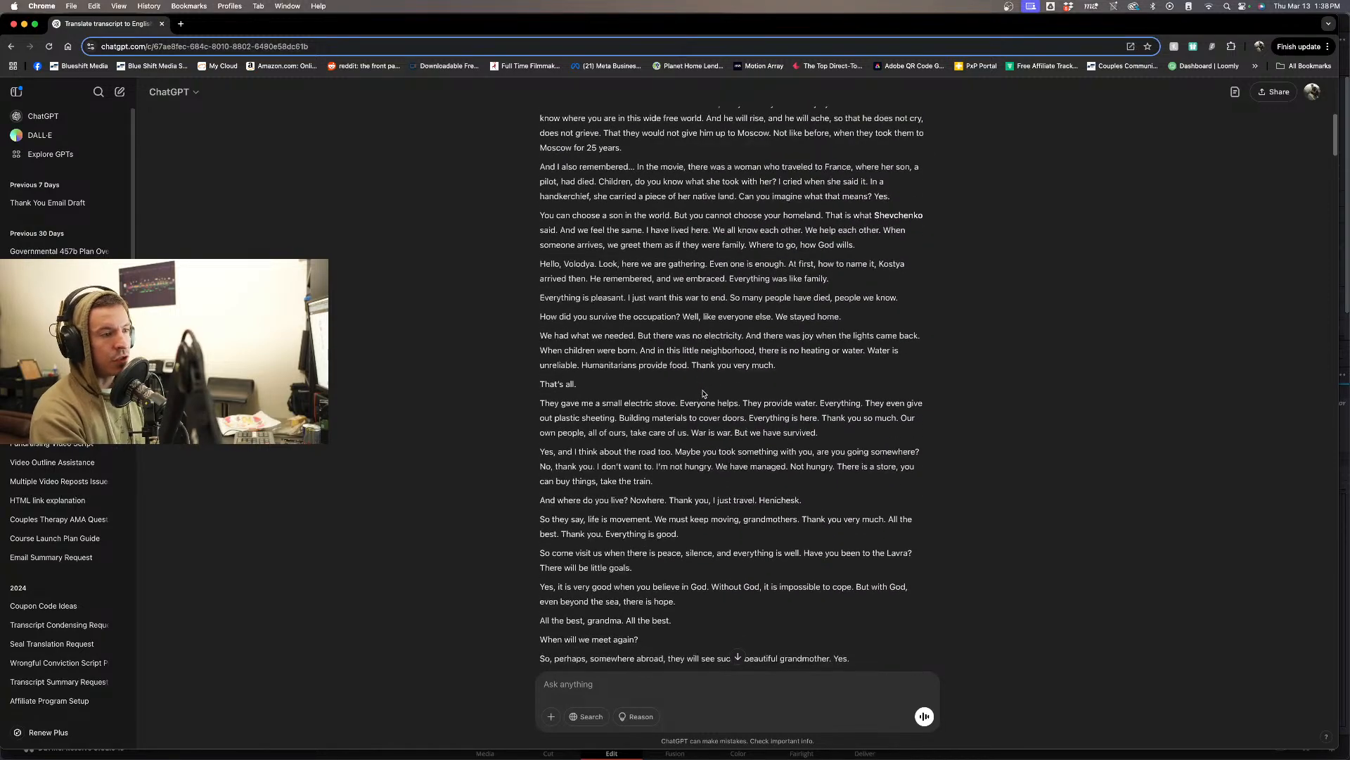
{"action": "scroll", "coordinate": [702, 395], "scroll_direction": "down", "scroll_amount": 1}
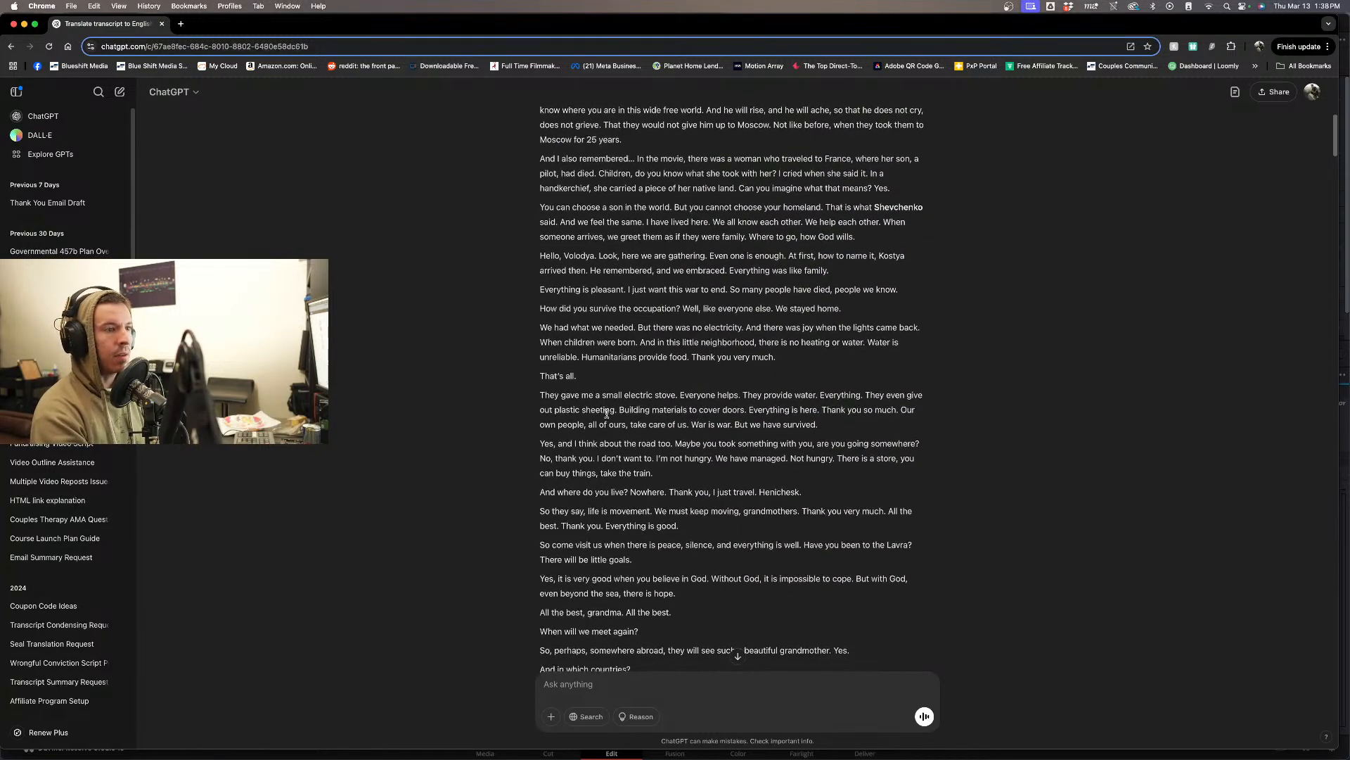
{"action": "scroll", "coordinate": [594, 413], "scroll_direction": "down", "scroll_amount": 1}
{"action": "scroll", "coordinate": [596, 417], "scroll_direction": "down", "scroll_amount": 2}
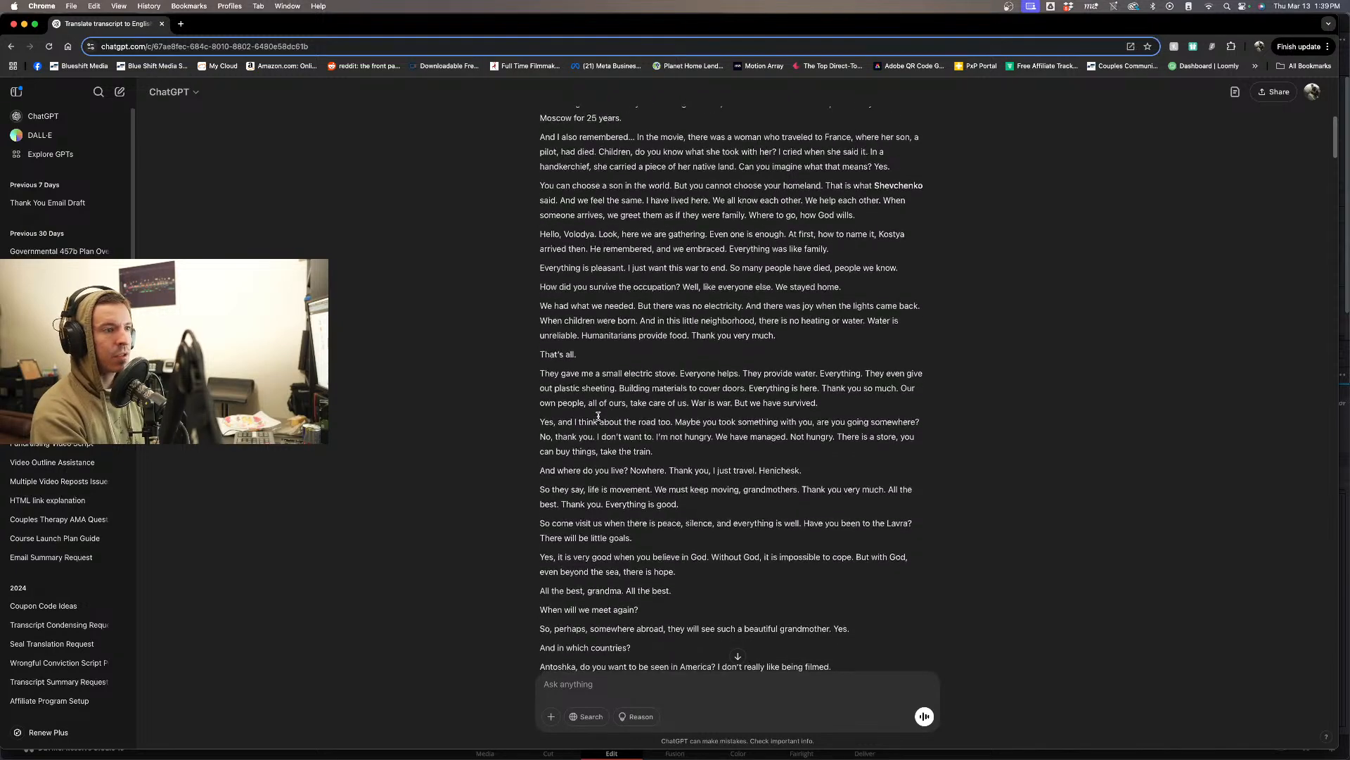
{"action": "scroll", "coordinate": [598, 417], "scroll_direction": "down", "scroll_amount": 1}
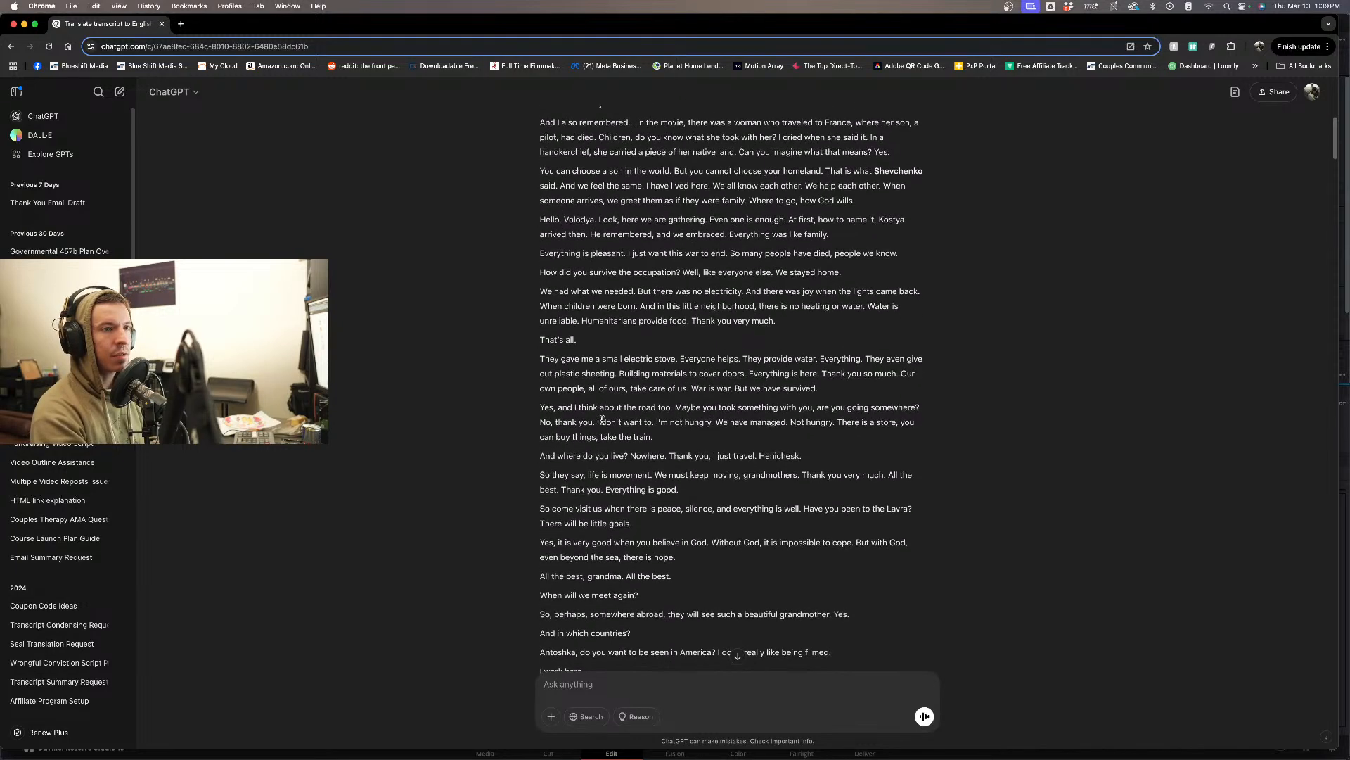
{"action": "left_click_drag", "start_coordinate": [863, 306], "coordinate": [758, 330]}
{"action": "left_click_drag", "start_coordinate": [582, 359], "coordinate": [825, 392]}
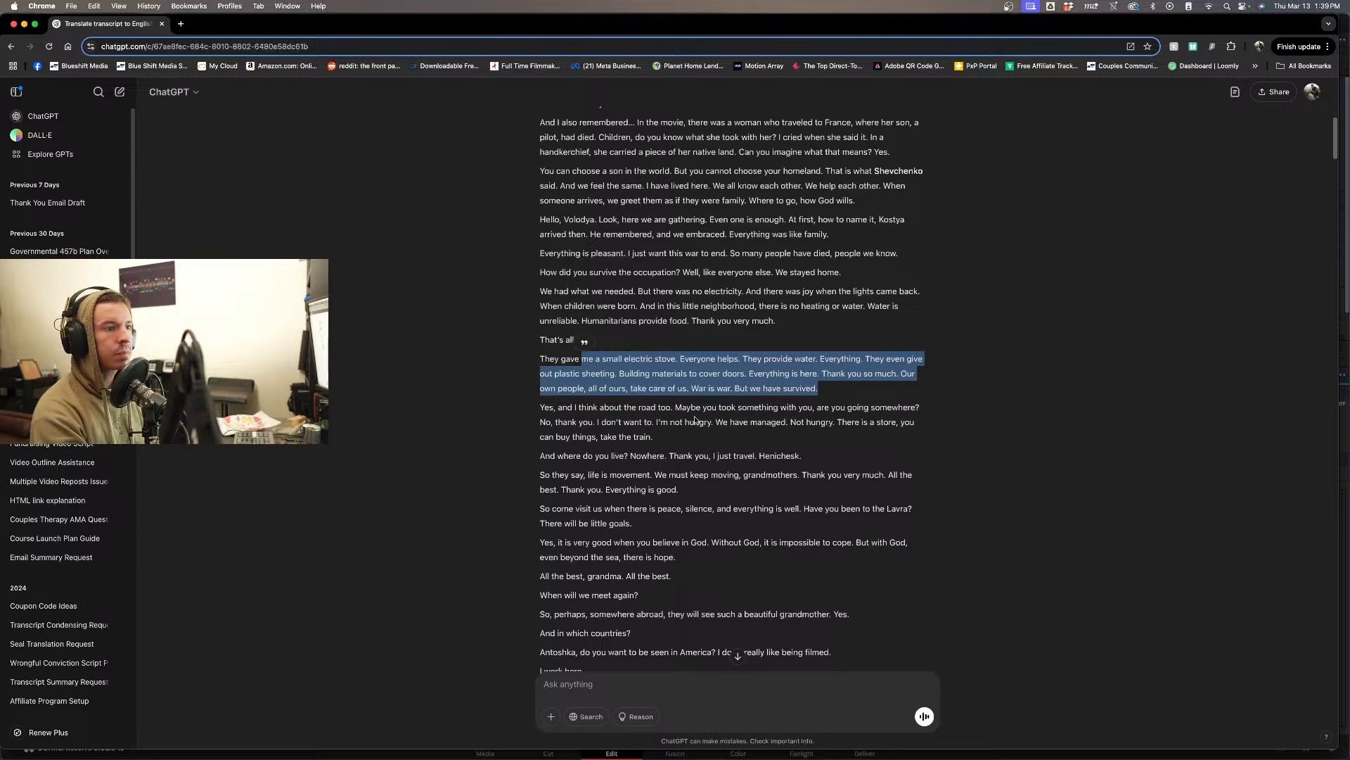
{"action": "left_click_drag", "start_coordinate": [531, 415], "coordinate": [716, 445]}
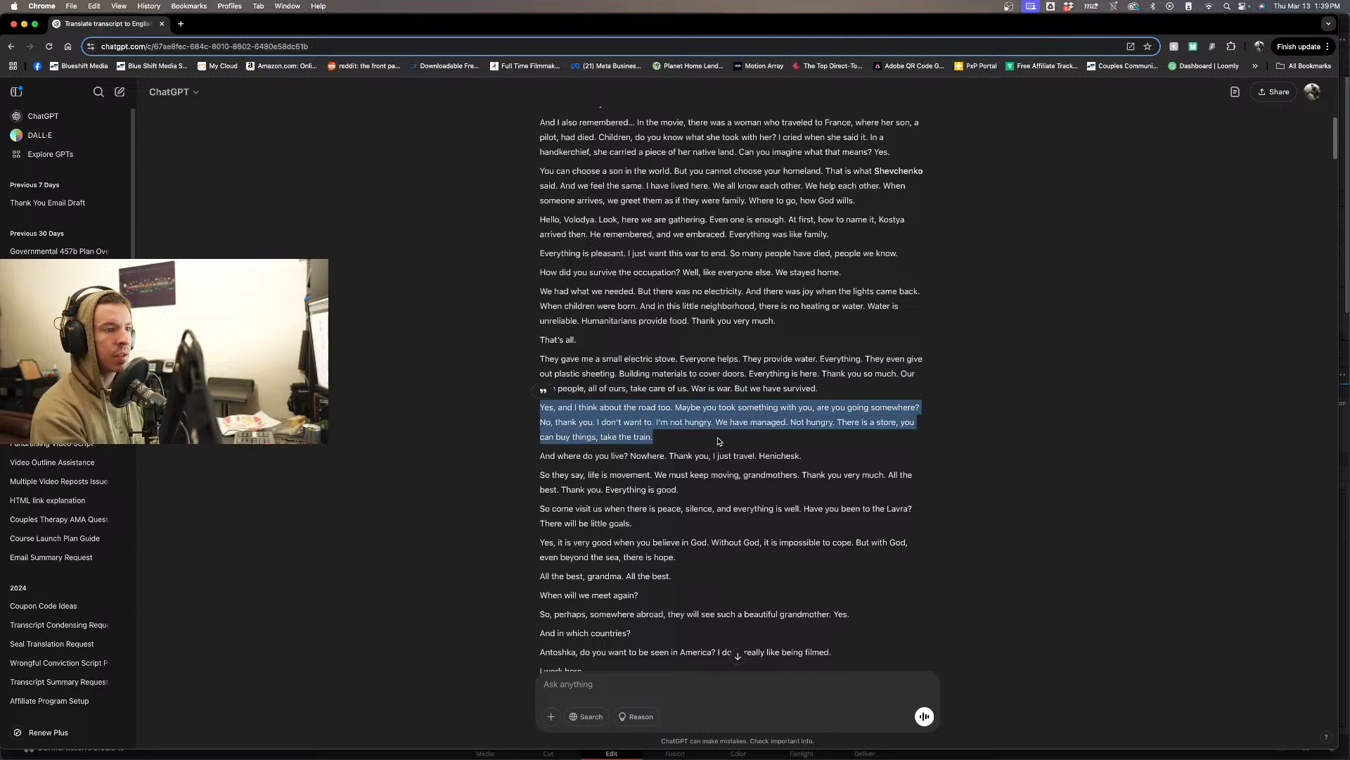
- Read on through the farewell passages, highlighting the invitation to visit in peacetime and the lines about believing in God
{"action": "scroll", "coordinate": [717, 440], "scroll_direction": "down", "scroll_amount": 1}
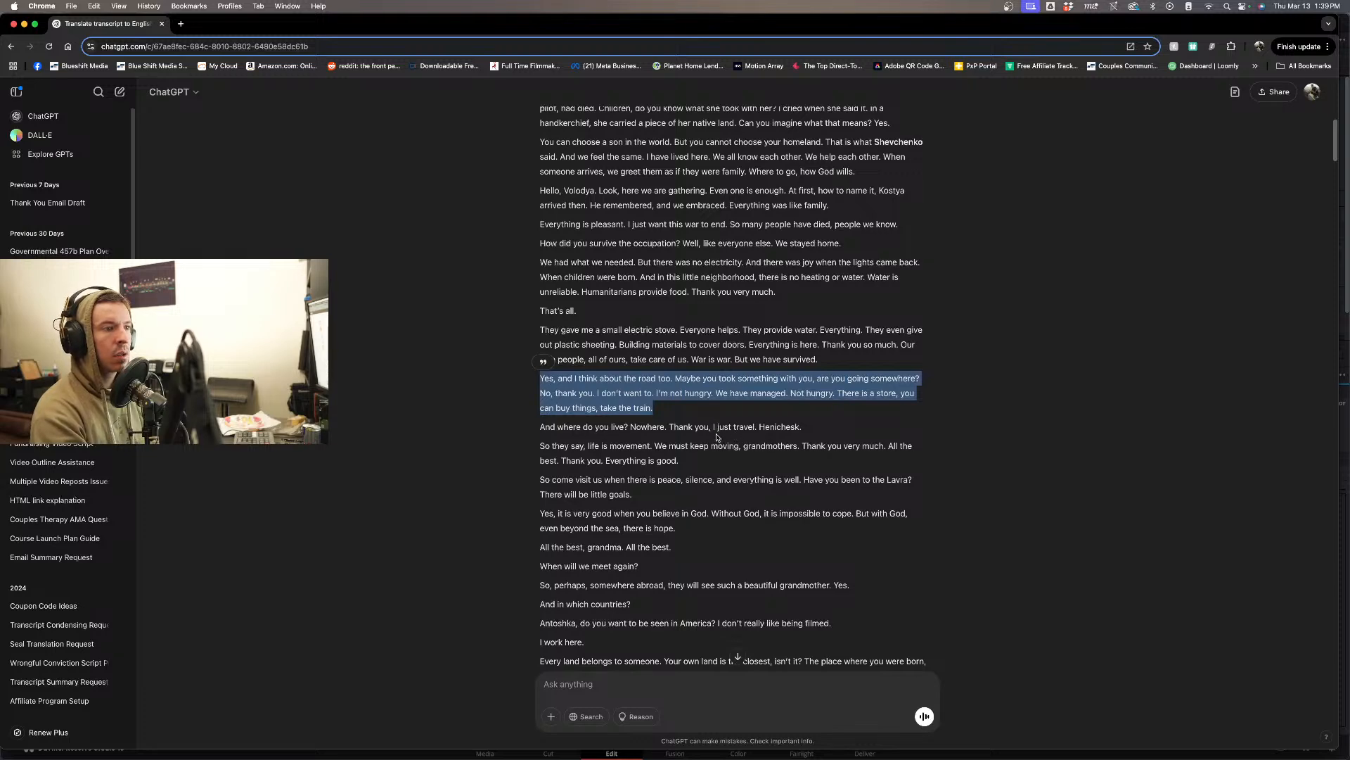
{"action": "scroll", "coordinate": [699, 450], "scroll_direction": "down", "scroll_amount": 1}
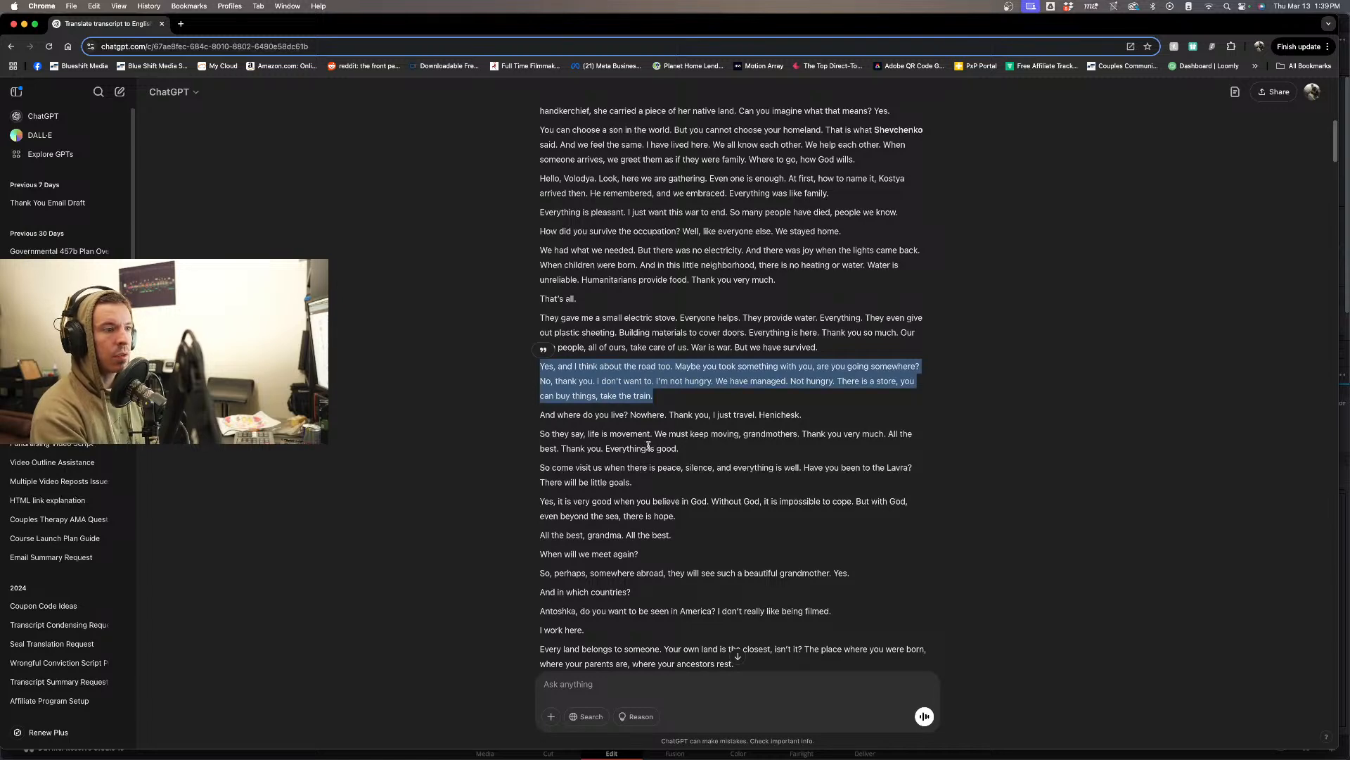
{"action": "scroll", "coordinate": [629, 443], "scroll_direction": "down", "scroll_amount": 4}
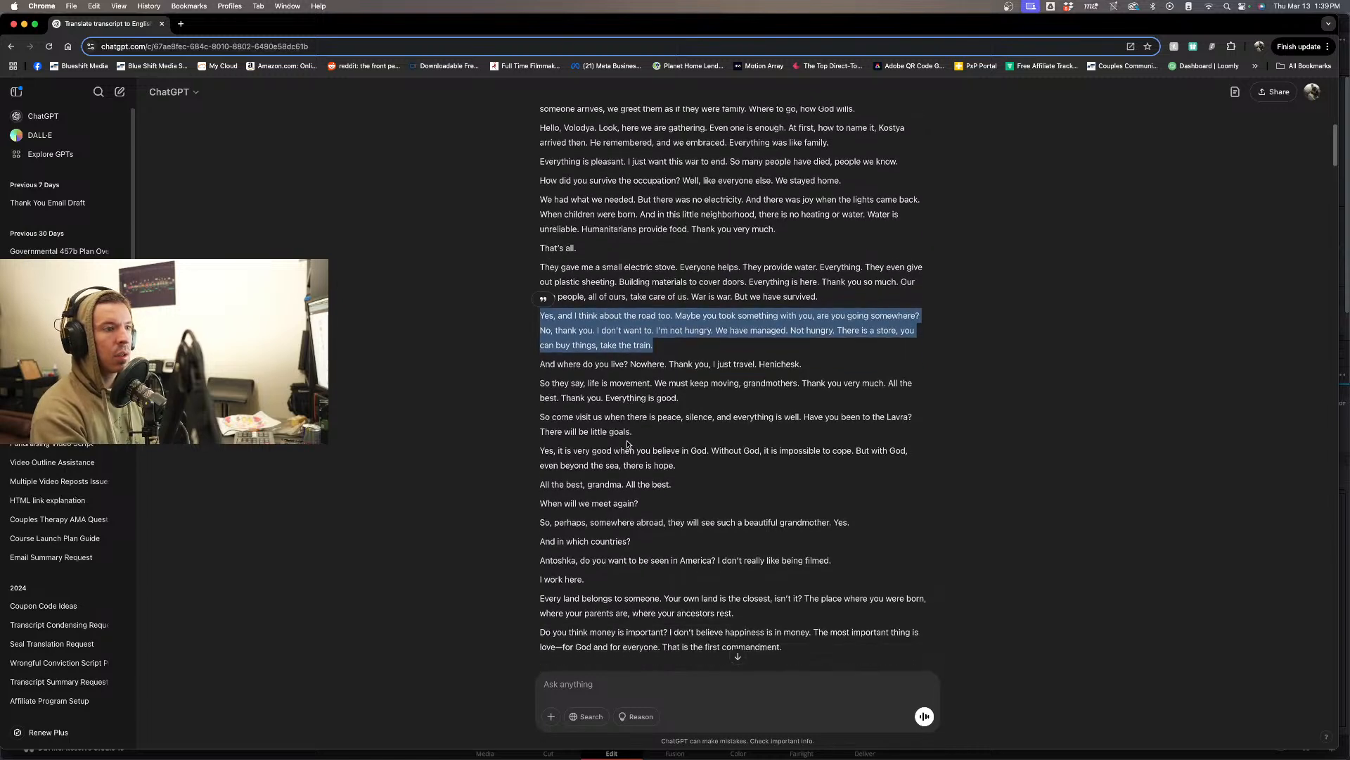
{"action": "scroll", "coordinate": [628, 445], "scroll_direction": "down", "scroll_amount": 1}
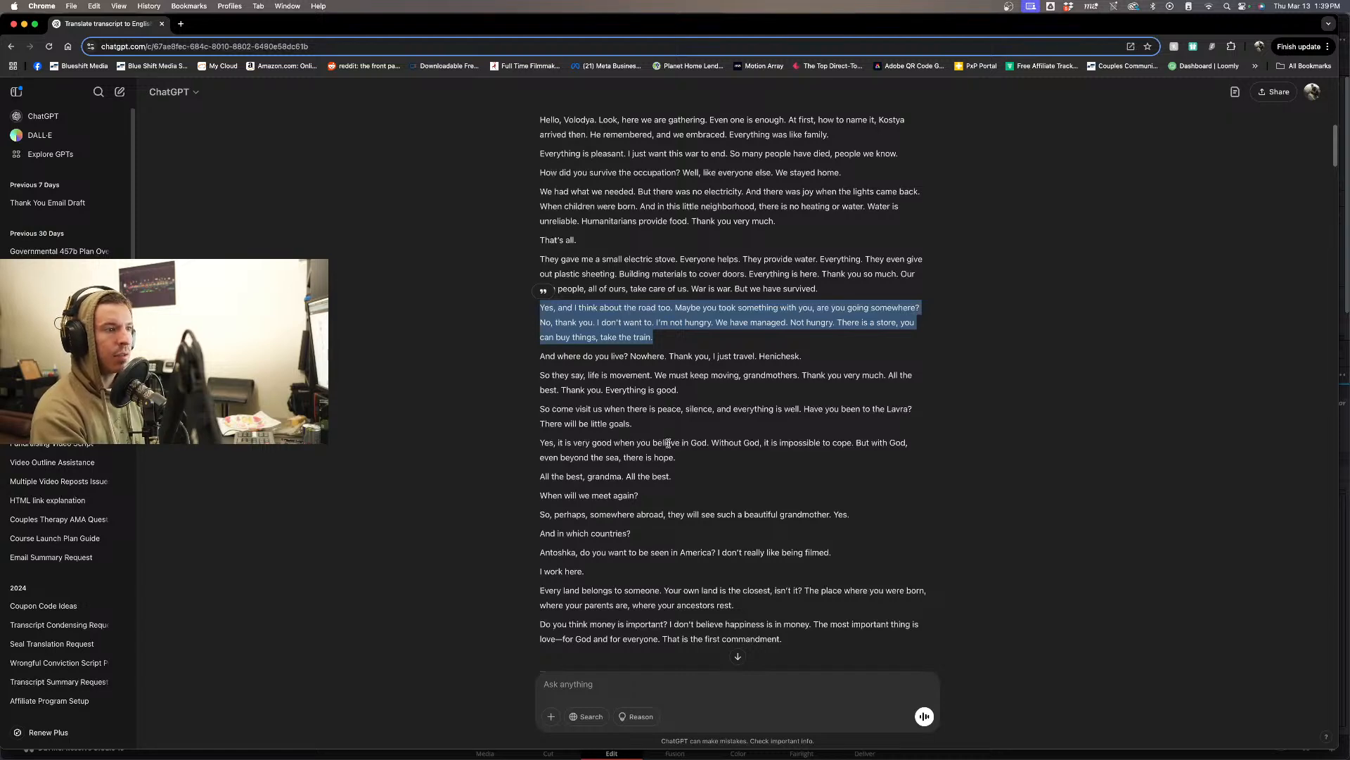
{"action": "scroll", "coordinate": [665, 448], "scroll_direction": "down", "scroll_amount": 1}
{"action": "scroll", "coordinate": [661, 450], "scroll_direction": "down", "scroll_amount": 1}
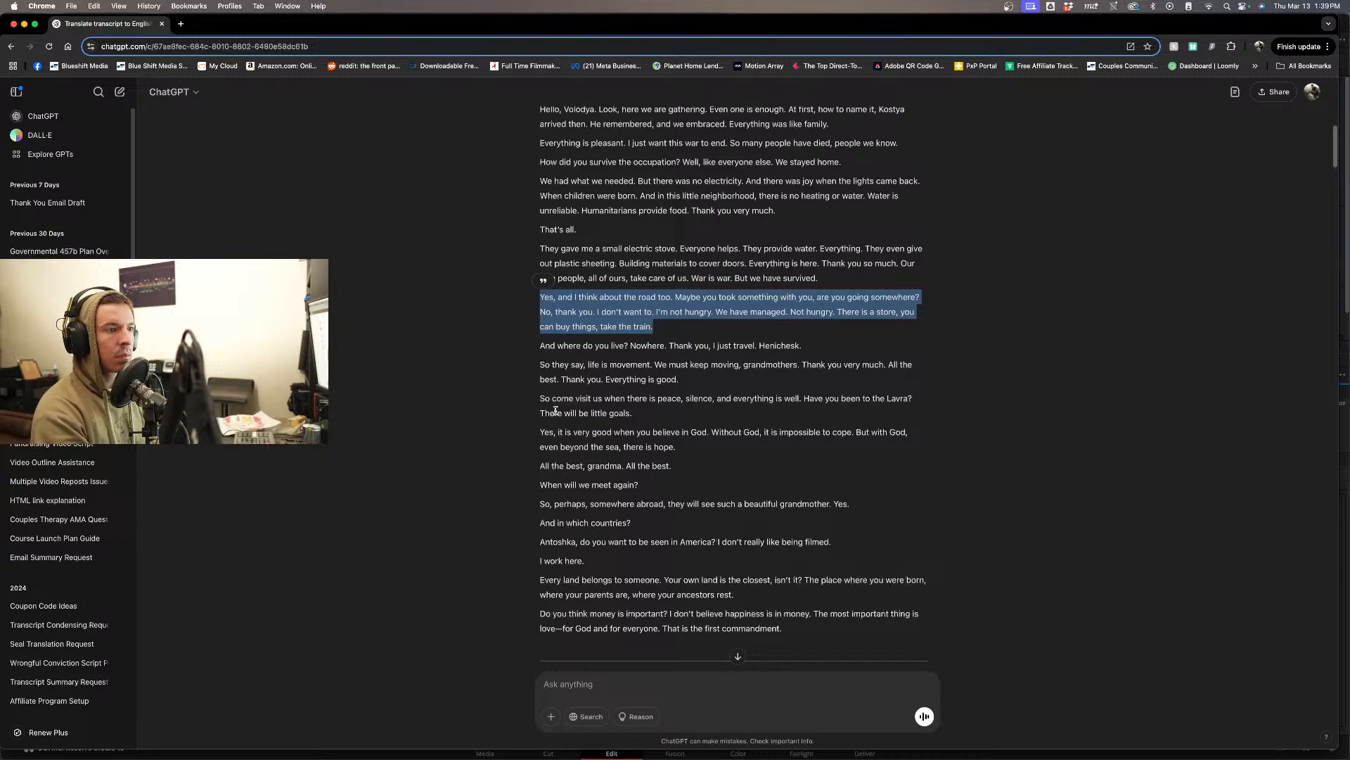
{"action": "left_click_drag", "start_coordinate": [539, 399], "coordinate": [832, 399]}
{"action": "scroll", "coordinate": [612, 450], "scroll_direction": "down", "scroll_amount": 1}
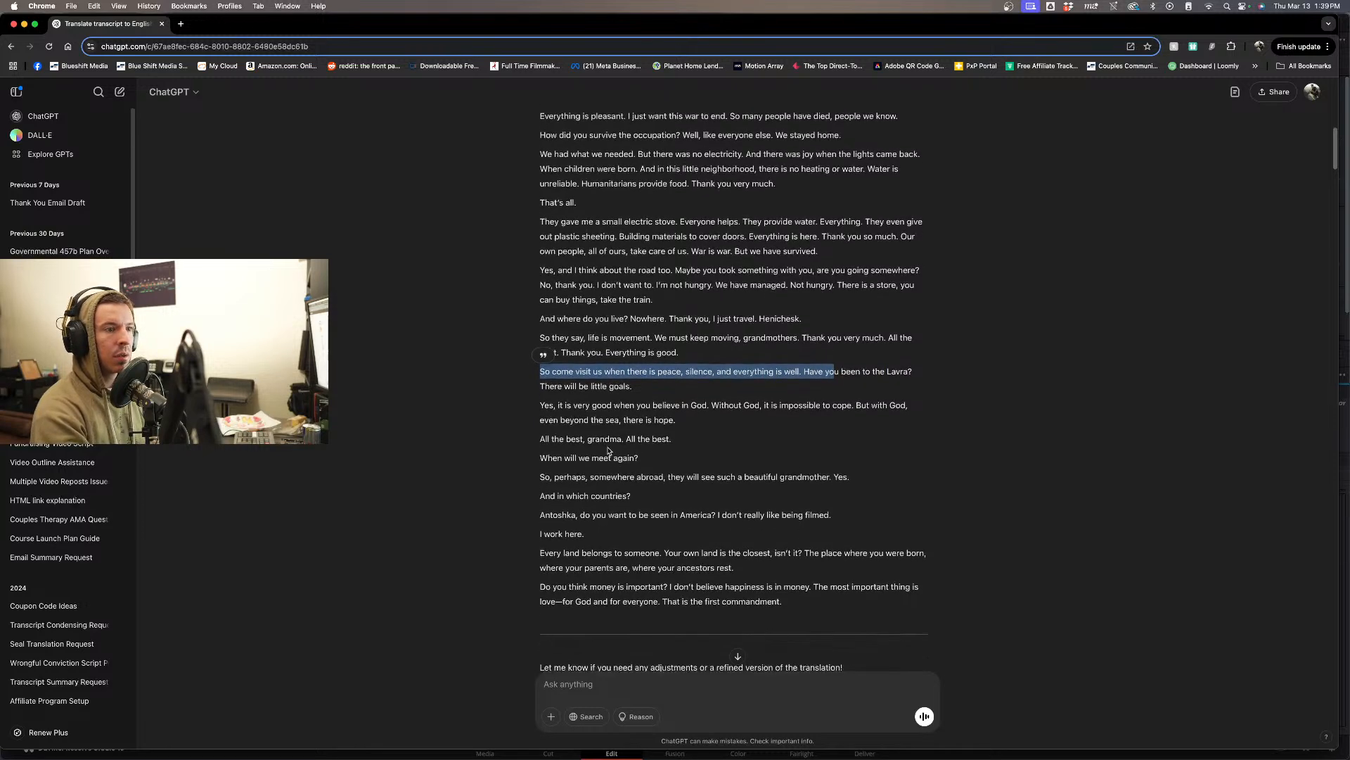
{"action": "left_click_drag", "start_coordinate": [537, 406], "coordinate": [909, 416]}
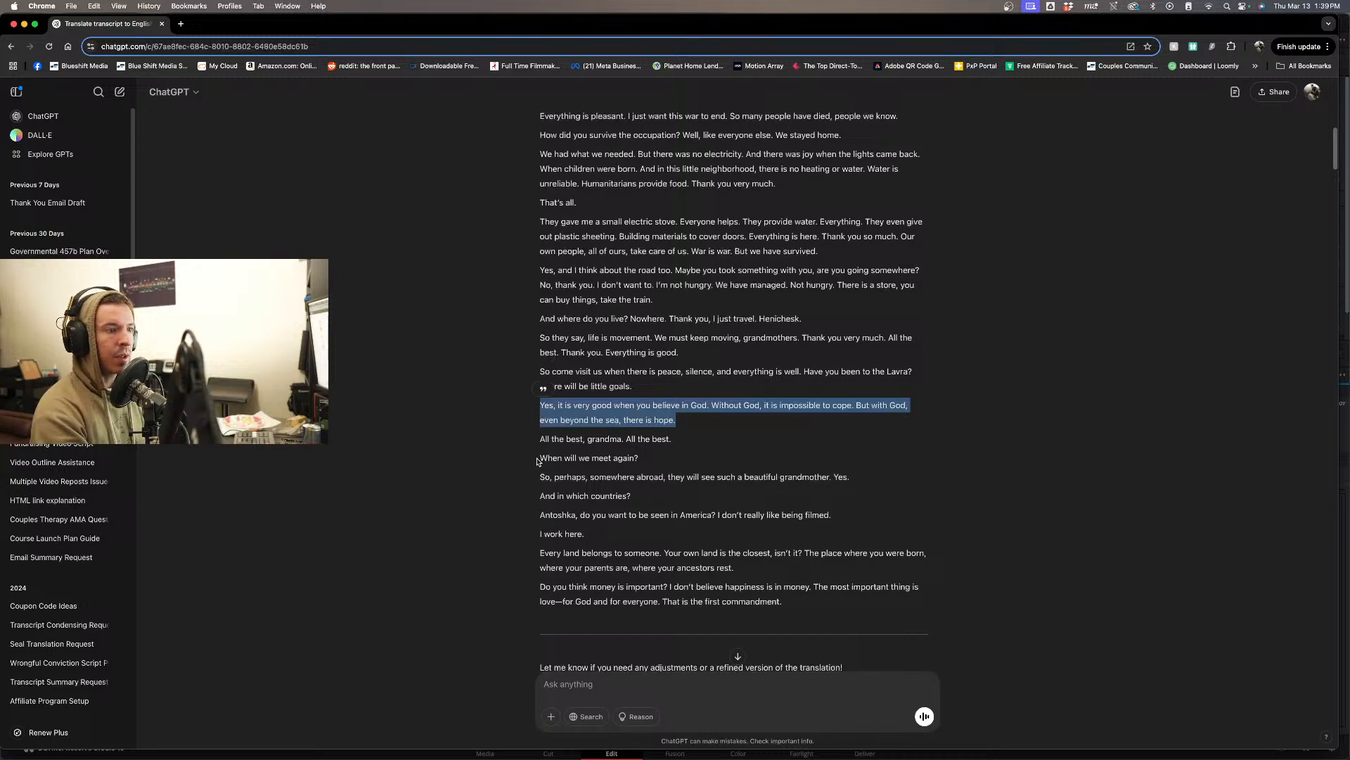
- Highlight the lines from "When will we meet again?" to "And in which countries?" and review the end of the transcript
{"action": "left_click_drag", "start_coordinate": [538, 457], "coordinate": [810, 495]}
{"action": "scroll", "coordinate": [757, 505], "scroll_direction": "down", "scroll_amount": 1}
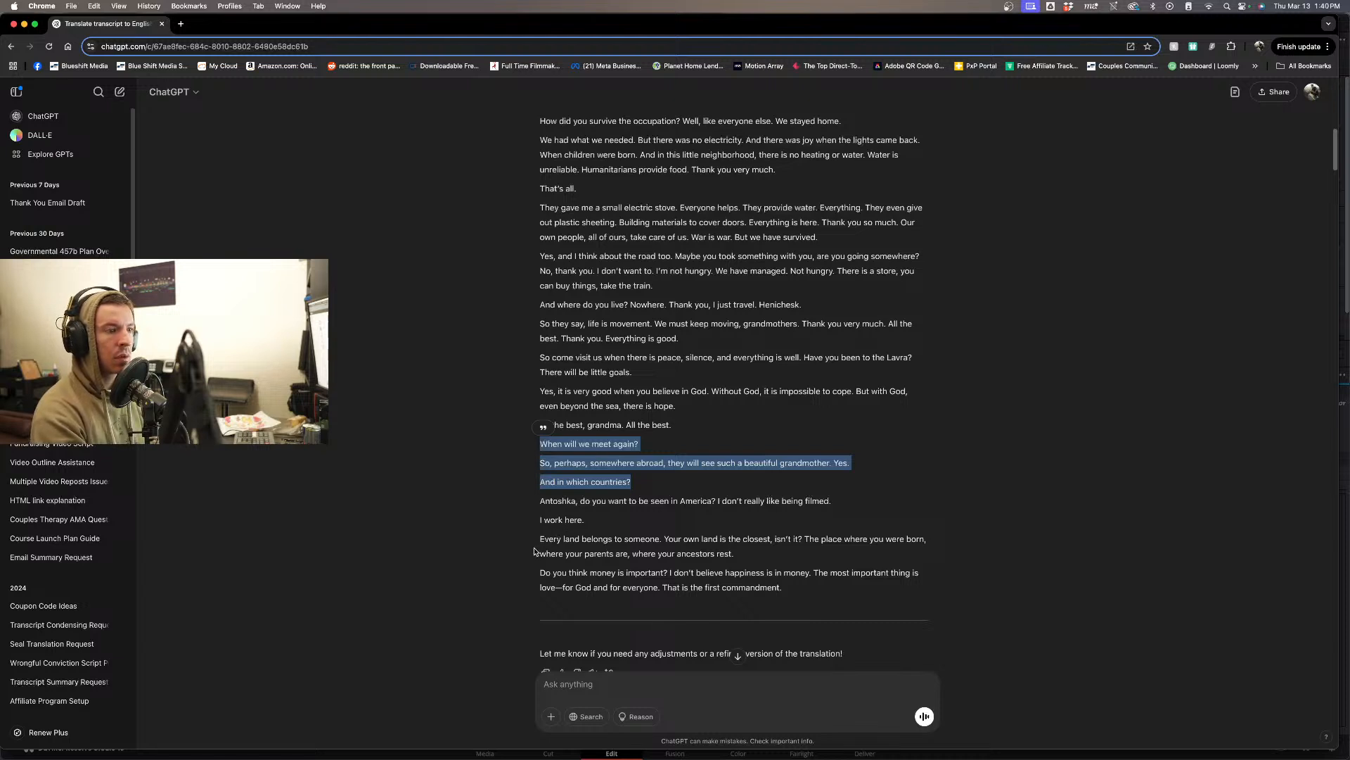
{"action": "scroll", "coordinate": [530, 547], "scroll_direction": "down", "scroll_amount": 1}
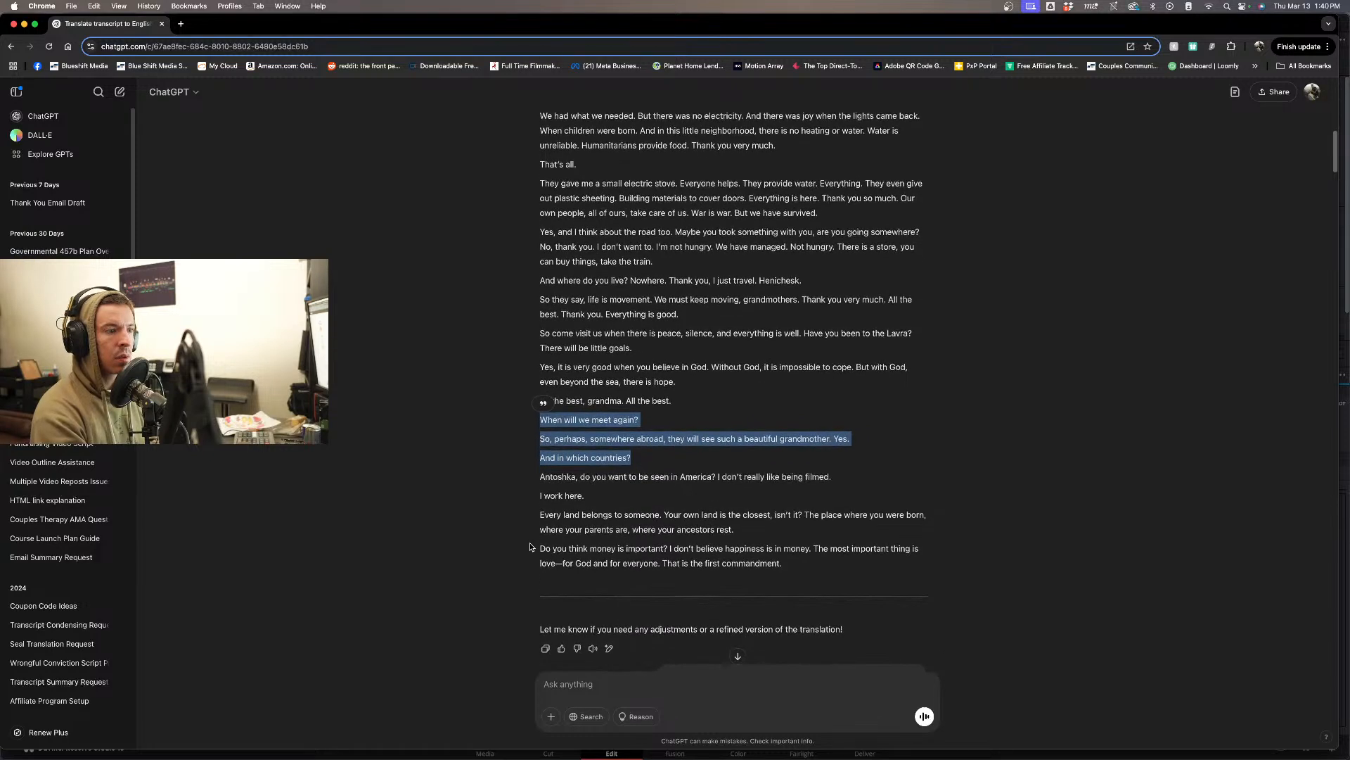
{"action": "scroll", "coordinate": [530, 546], "scroll_direction": "down", "scroll_amount": 1}
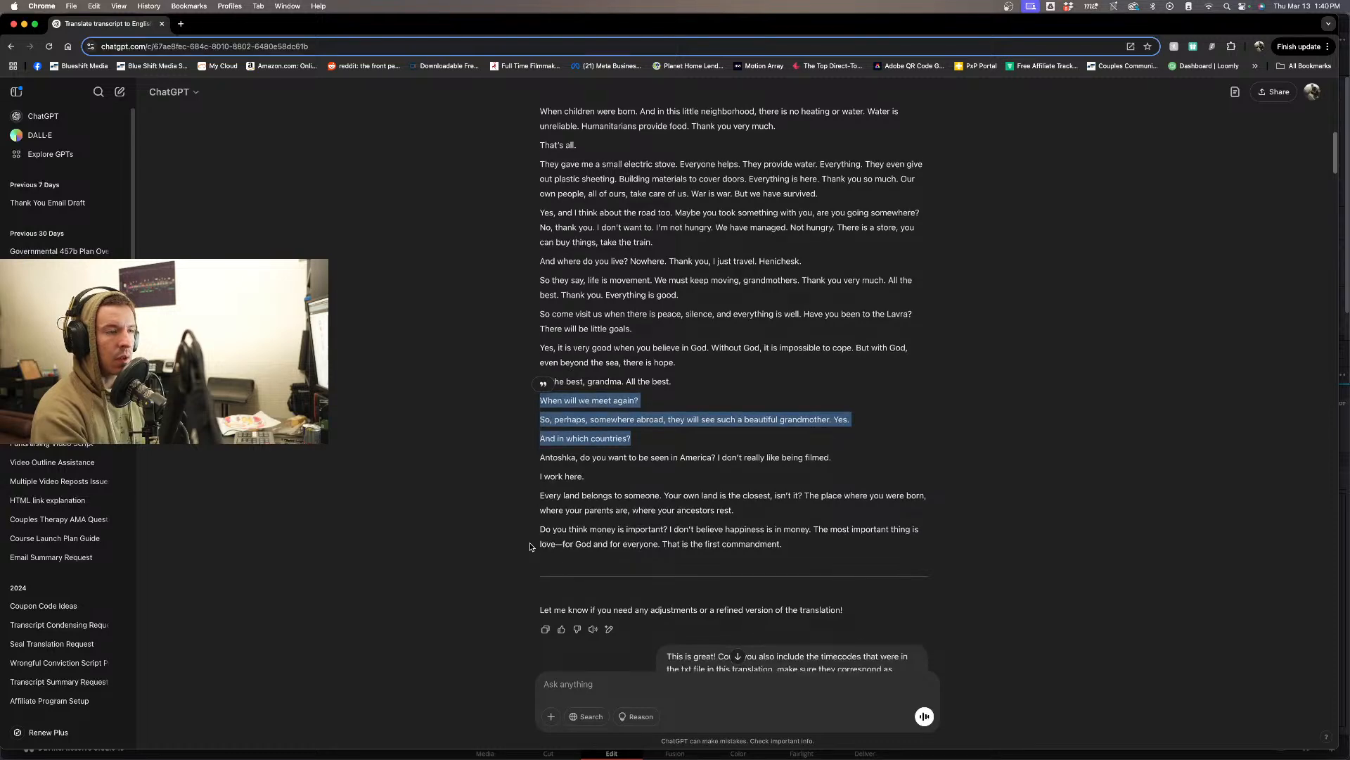
{"action": "scroll", "coordinate": [530, 546], "scroll_direction": "up", "scroll_amount": 2}
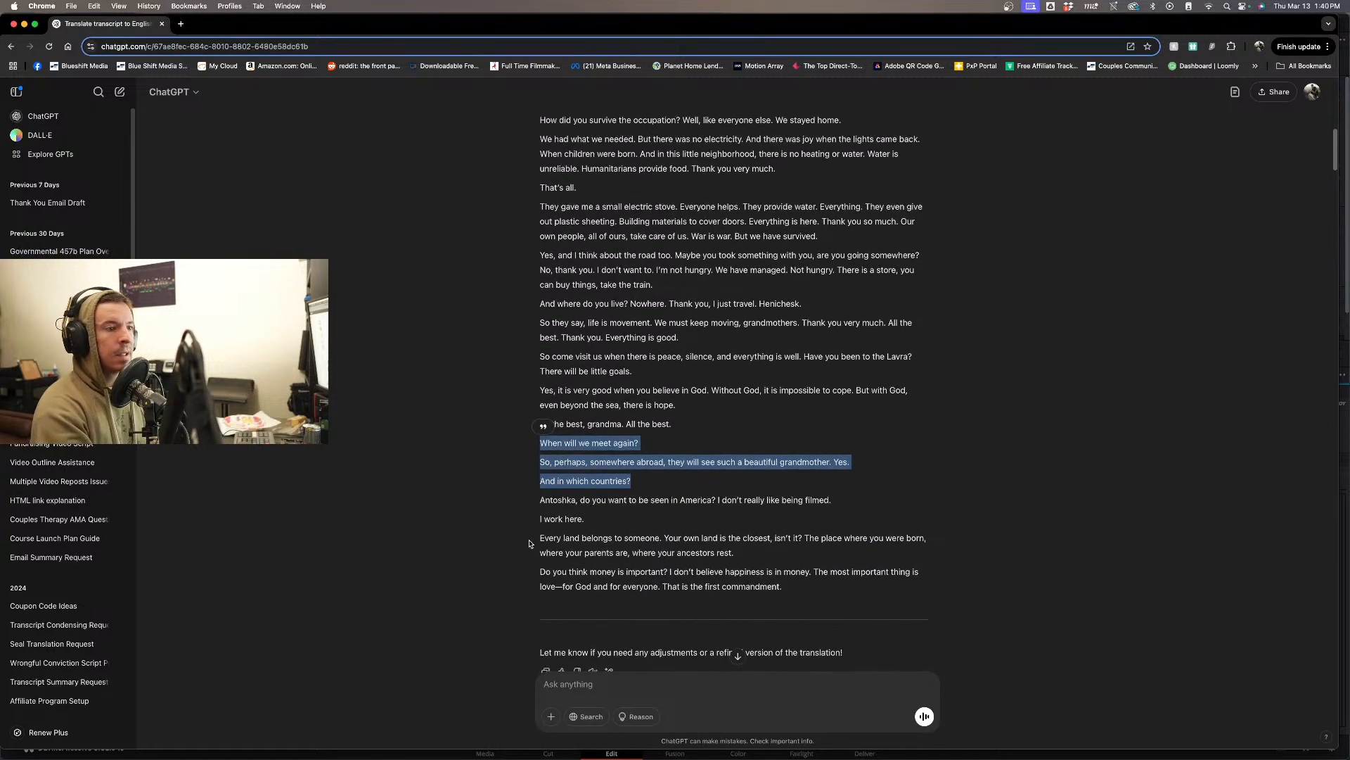
{"action": "scroll", "coordinate": [529, 539], "scroll_direction": "up", "scroll_amount": 3}
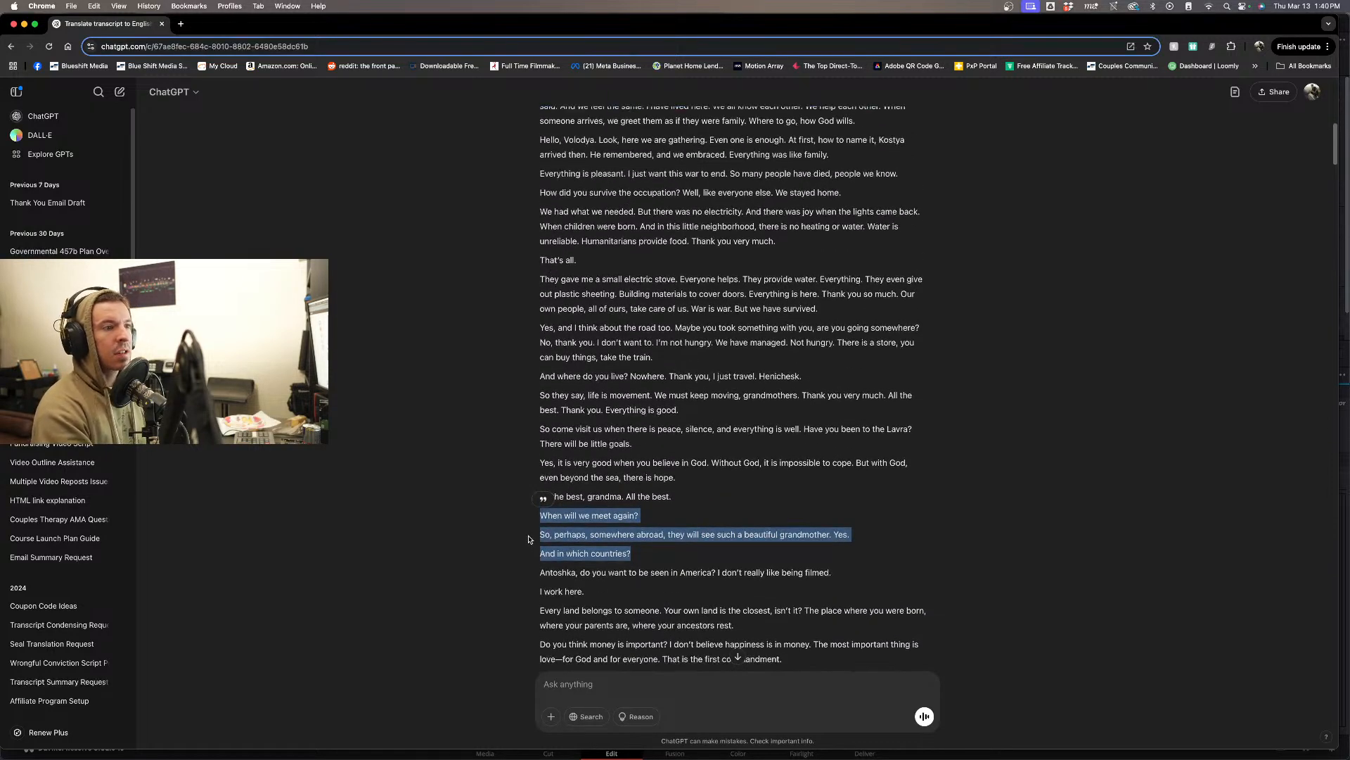
{"action": "scroll", "coordinate": [529, 540], "scroll_direction": "up", "scroll_amount": 2}
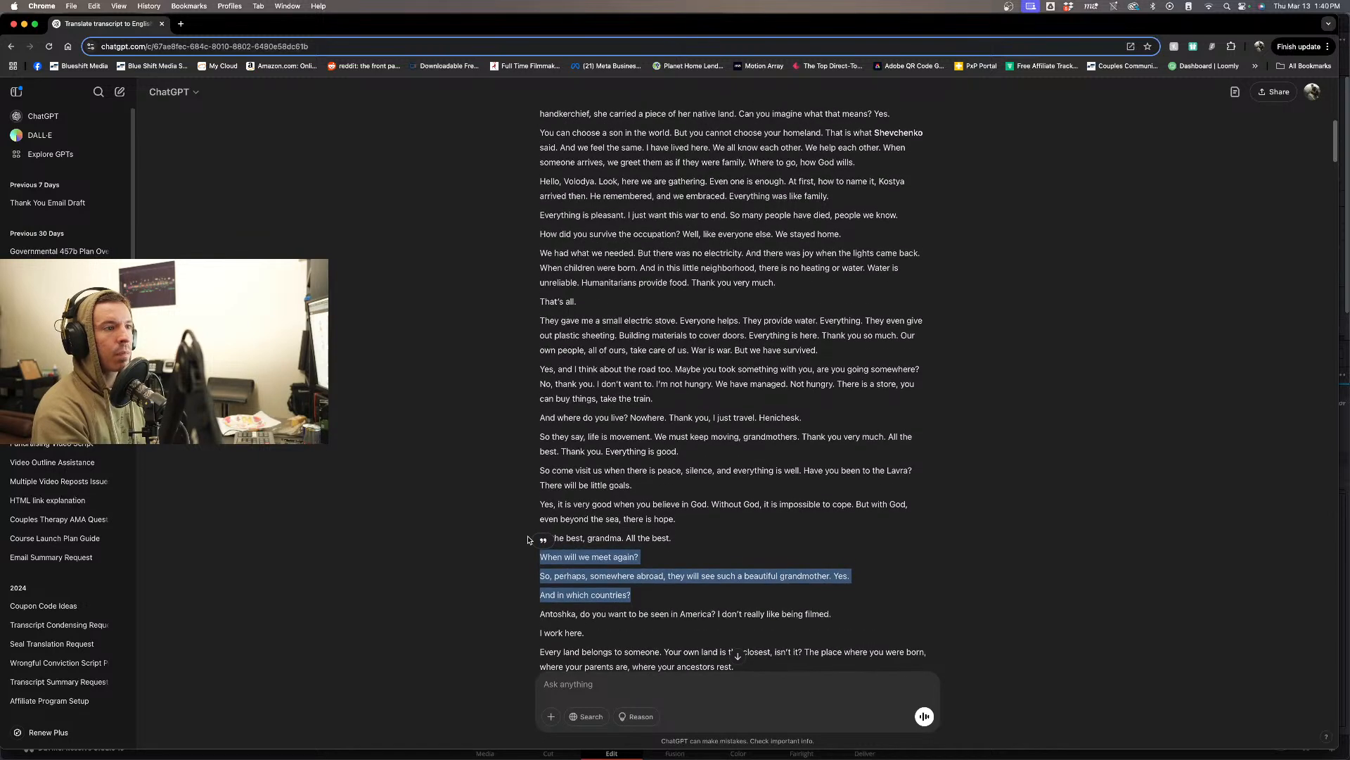
- Highlight the passages from "Yes, and I think about the road too" to "life is movement", and review the transcript's closing lines
{"action": "scroll", "coordinate": [529, 539], "scroll_direction": "down", "scroll_amount": 1}
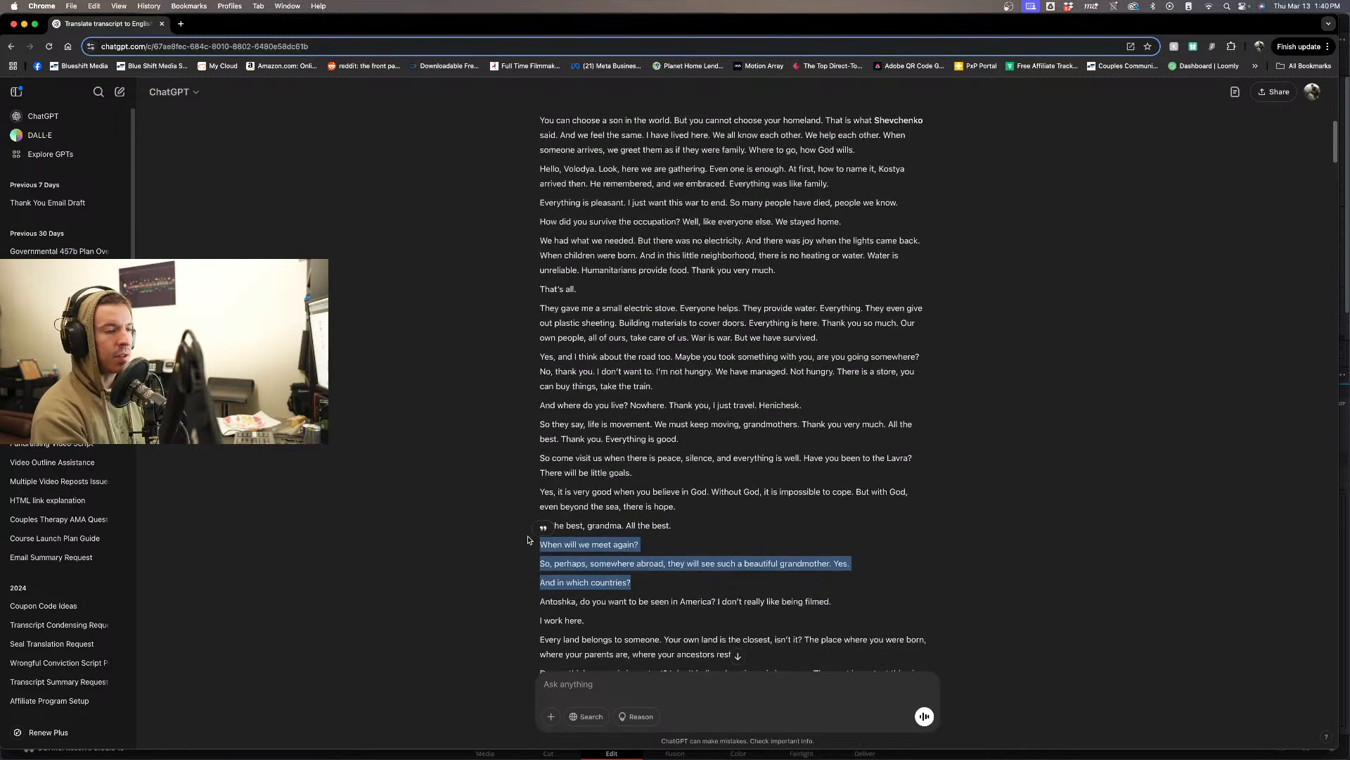
{"action": "scroll", "coordinate": [529, 539], "scroll_direction": "down", "scroll_amount": 1}
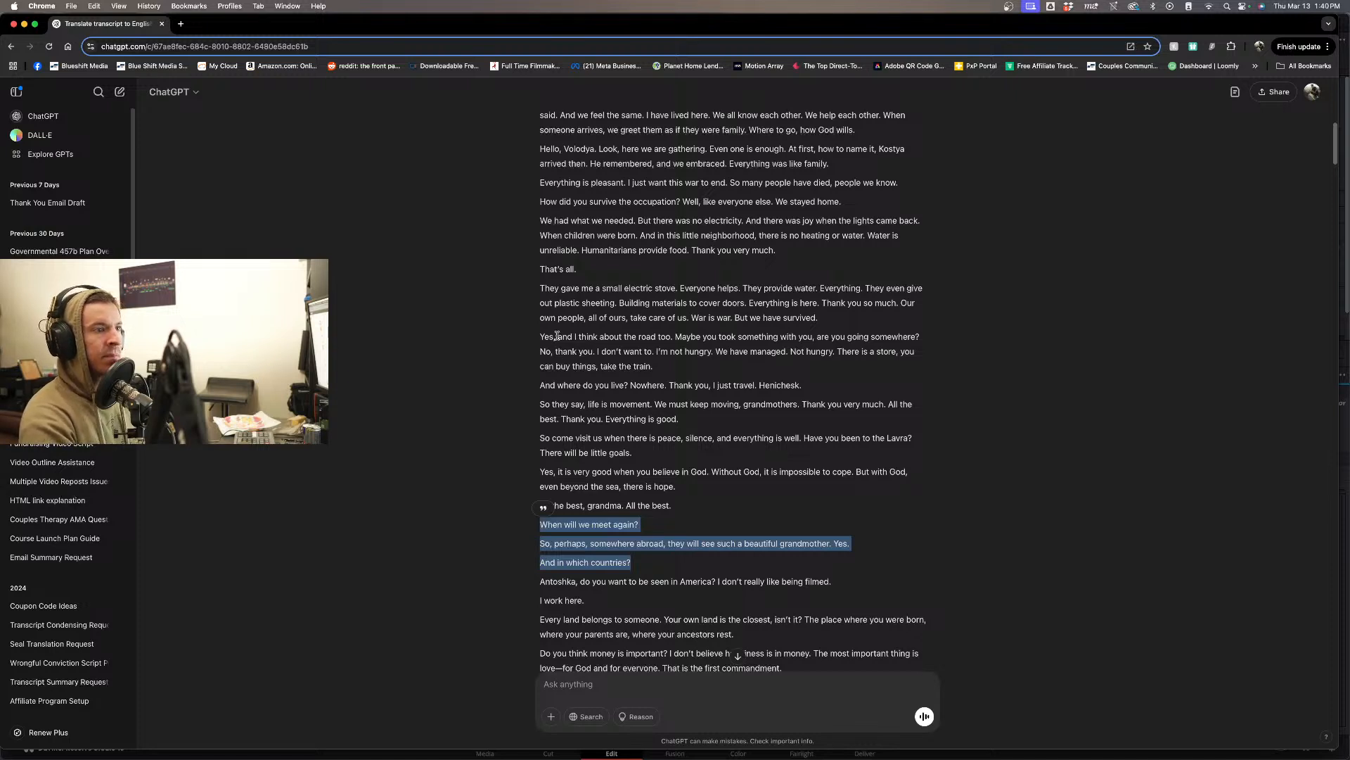
{"action": "left_click_drag", "start_coordinate": [540, 337], "coordinate": [805, 387]}
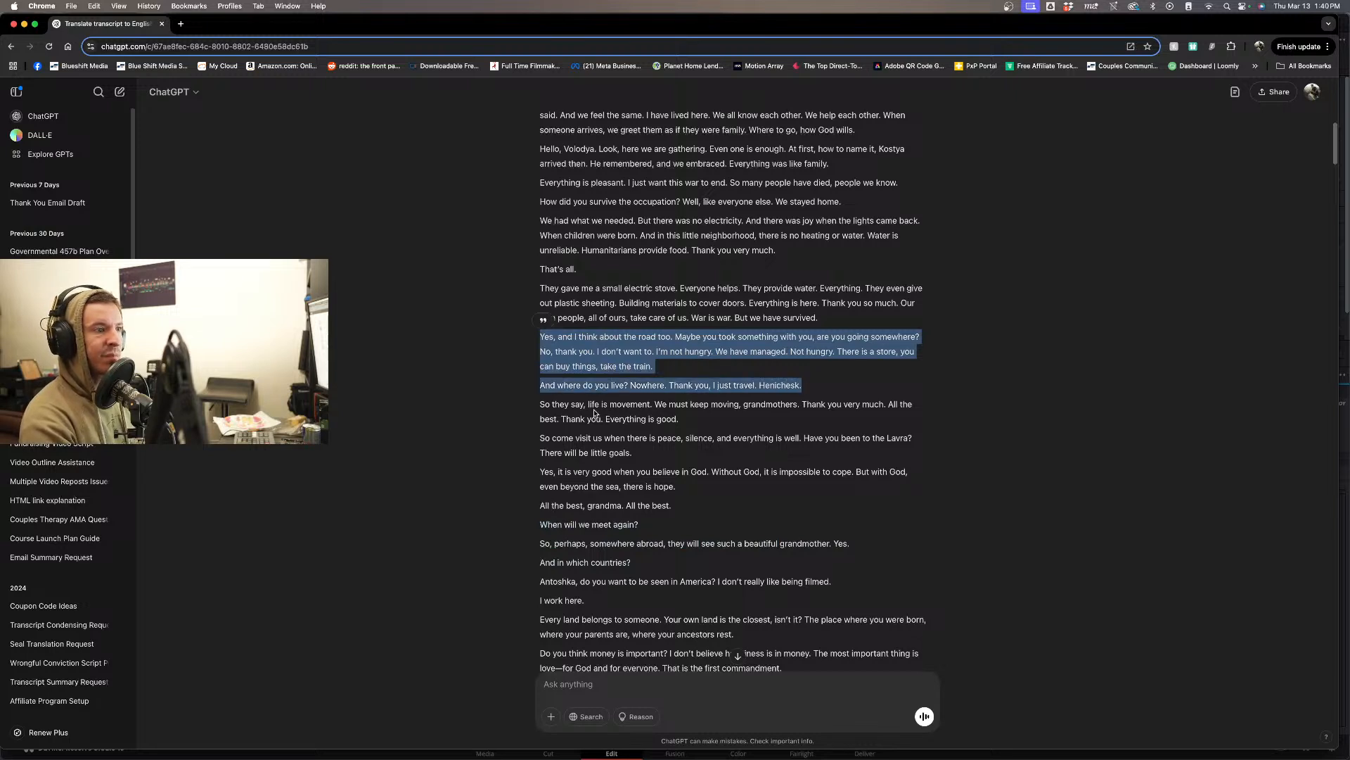
{"action": "left_click_drag", "start_coordinate": [540, 406], "coordinate": [604, 421]}
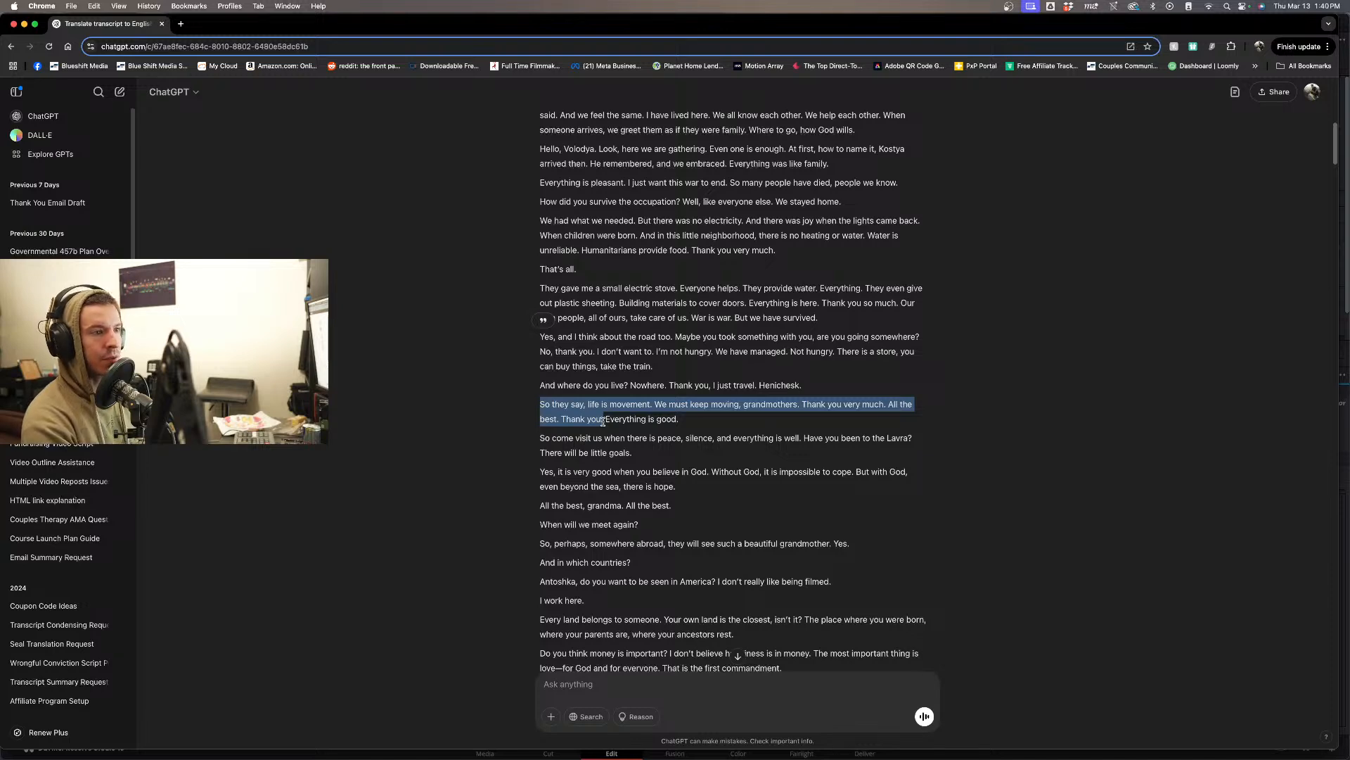
{"action": "scroll", "coordinate": [612, 443], "scroll_direction": "down", "scroll_amount": 5}
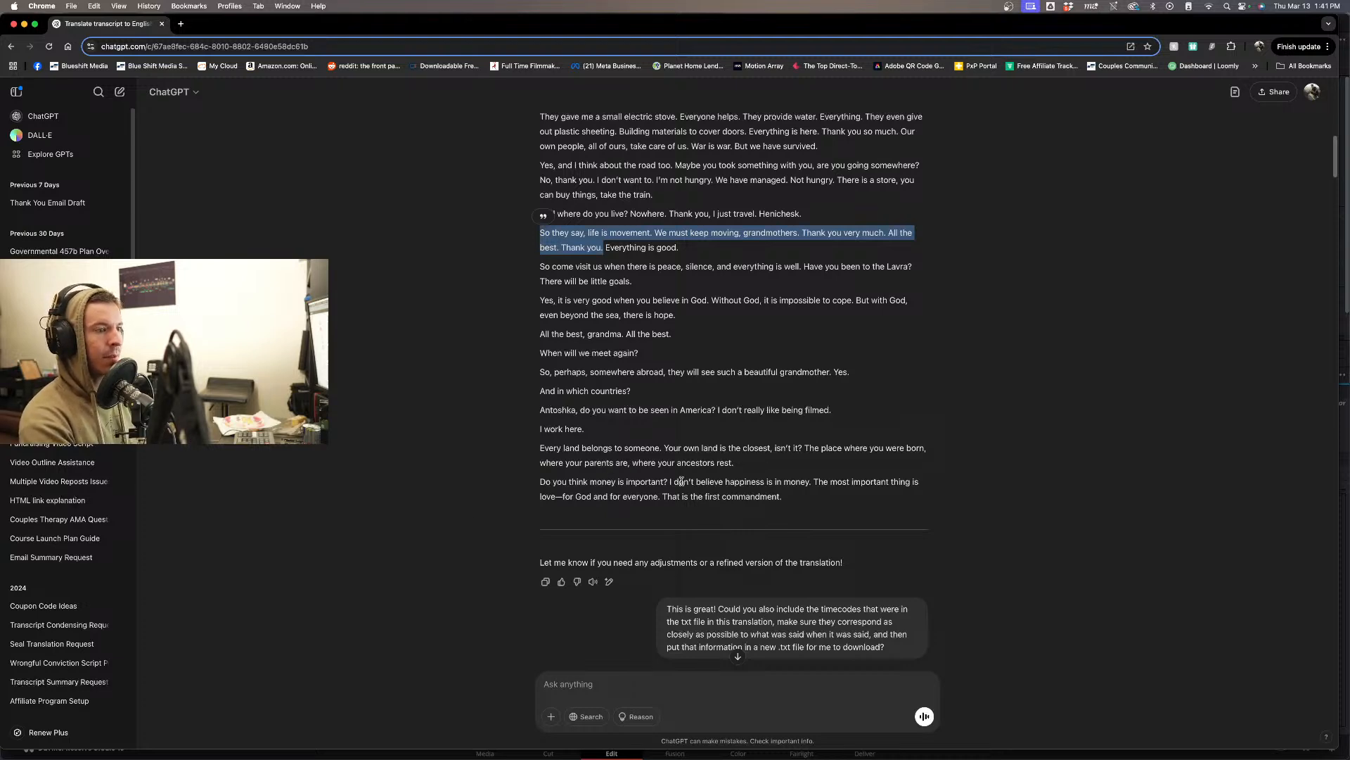
{"action": "scroll", "coordinate": [683, 445], "scroll_direction": "up", "scroll_amount": 2}
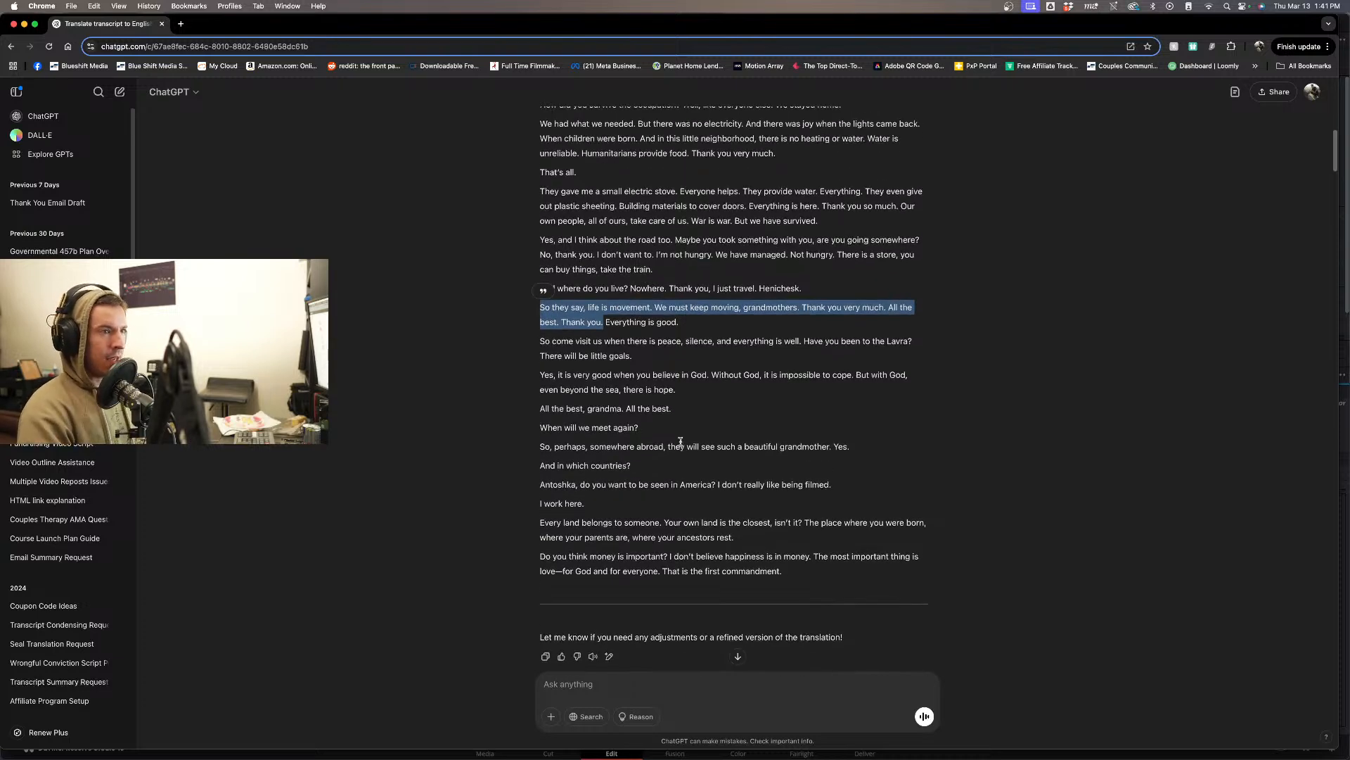
- Go back up to highlight the line about wanting the war to end and the homeland paragraph through "as if they were family"
{"action": "scroll", "coordinate": [680, 441], "scroll_direction": "up", "scroll_amount": 7}
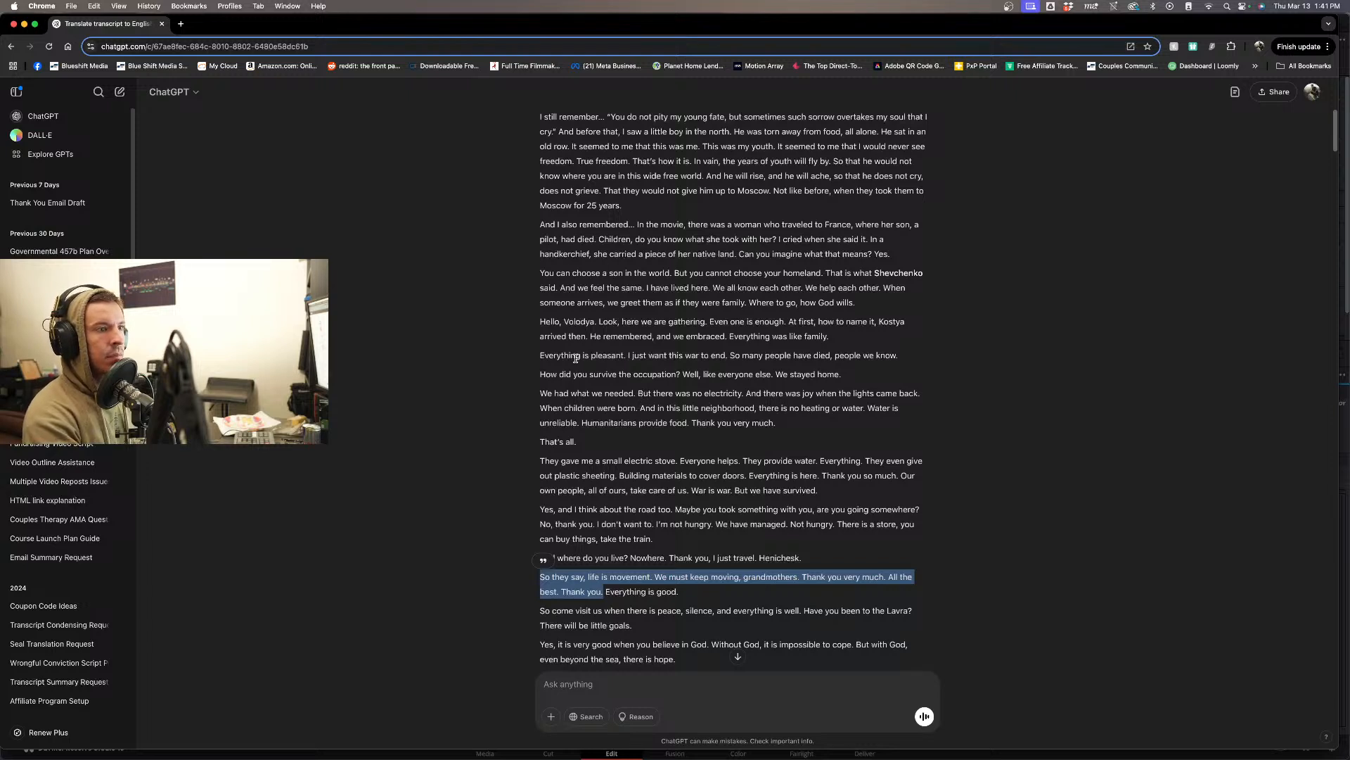
{"action": "left_click_drag", "start_coordinate": [532, 357], "coordinate": [913, 357]}
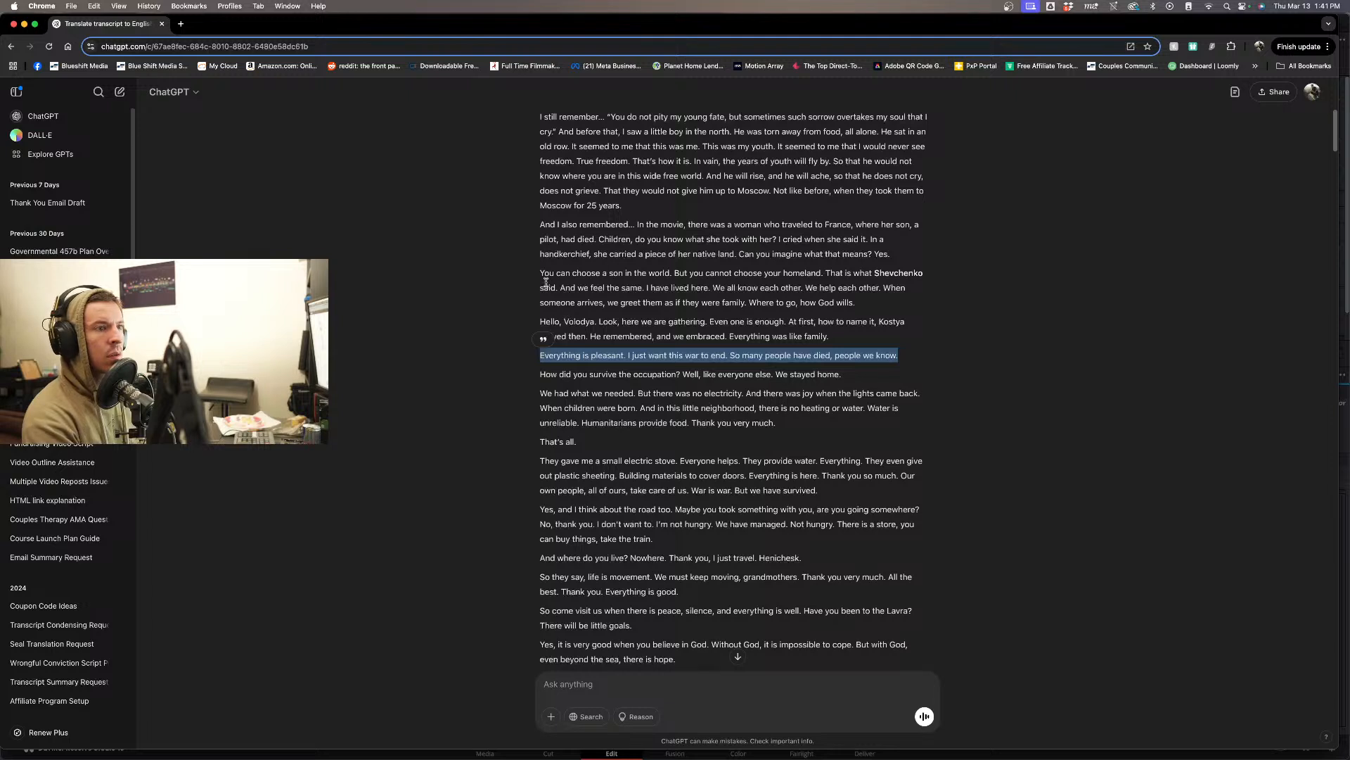
{"action": "left_click_drag", "start_coordinate": [538, 272], "coordinate": [832, 297]}
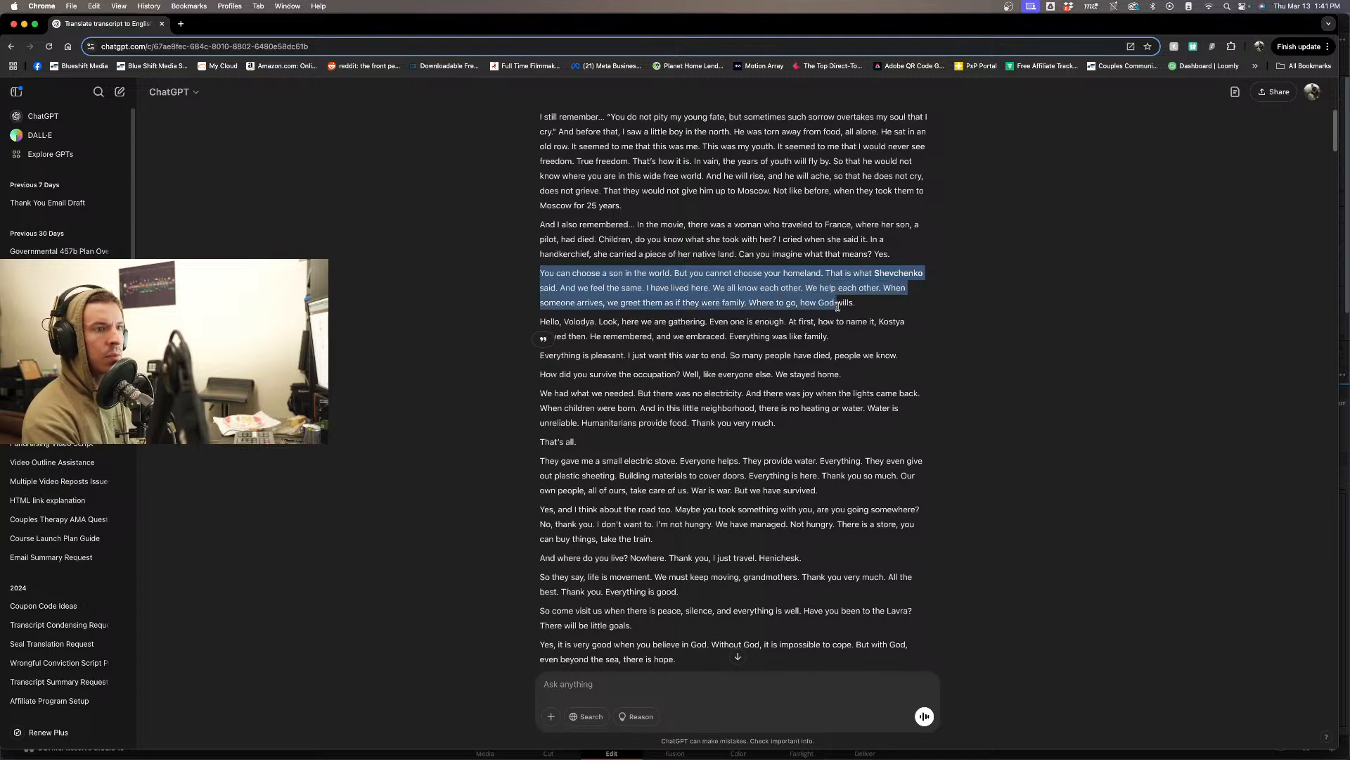
{"action": "left_click_drag", "start_coordinate": [839, 306], "coordinate": [749, 304]}
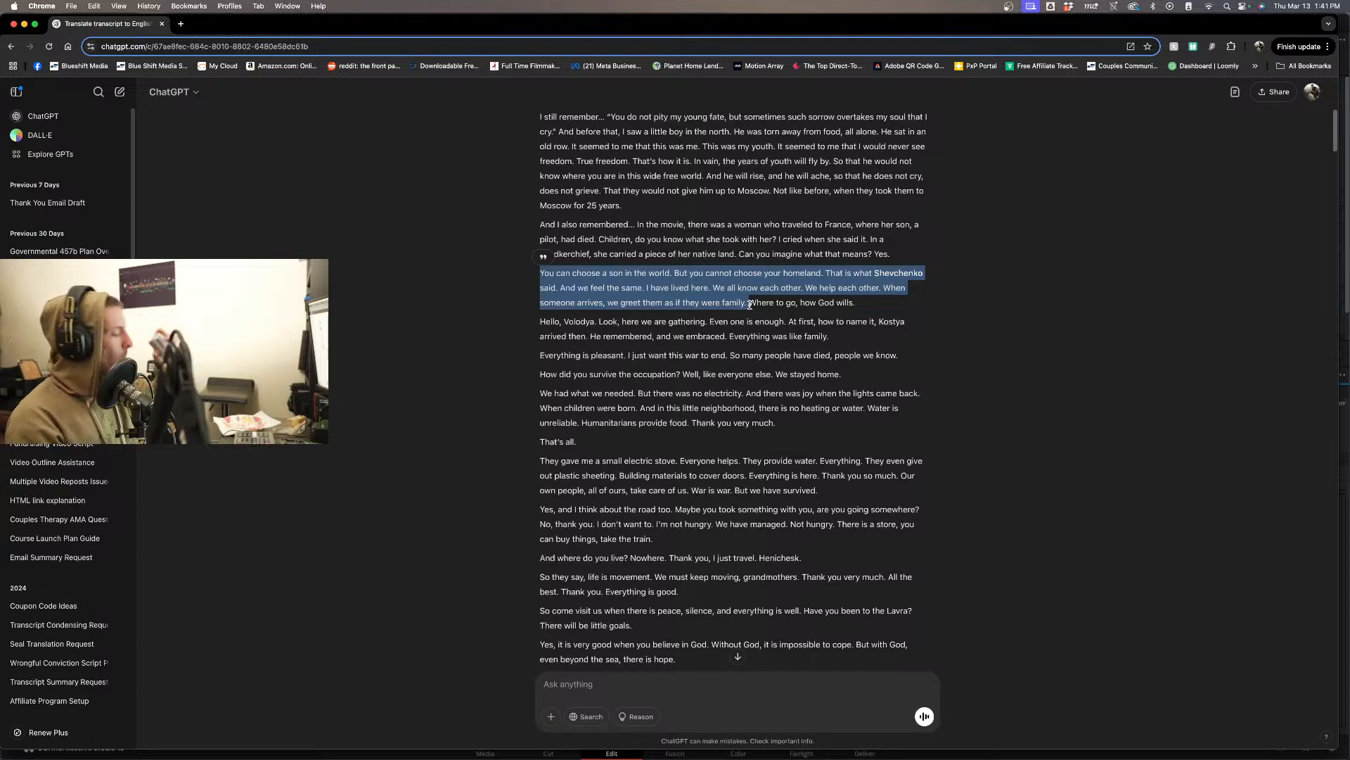
- Examine the Taras Shevchenko answer, highlighting his exile, the little boy in the north, and the lines about Moscow
{"action": "scroll", "coordinate": [749, 304], "scroll_direction": "up", "scroll_amount": 4}
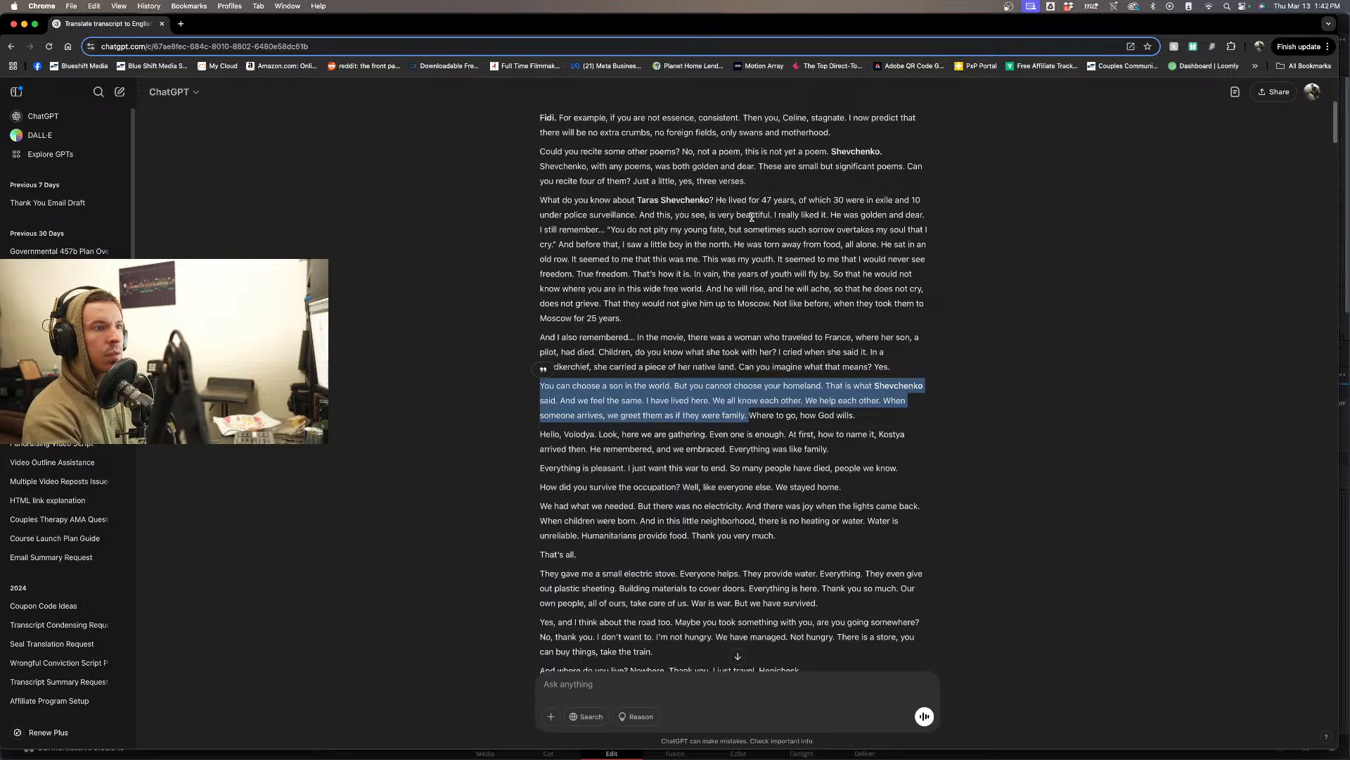
{"action": "left_click_drag", "start_coordinate": [773, 215], "coordinate": [537, 202]}
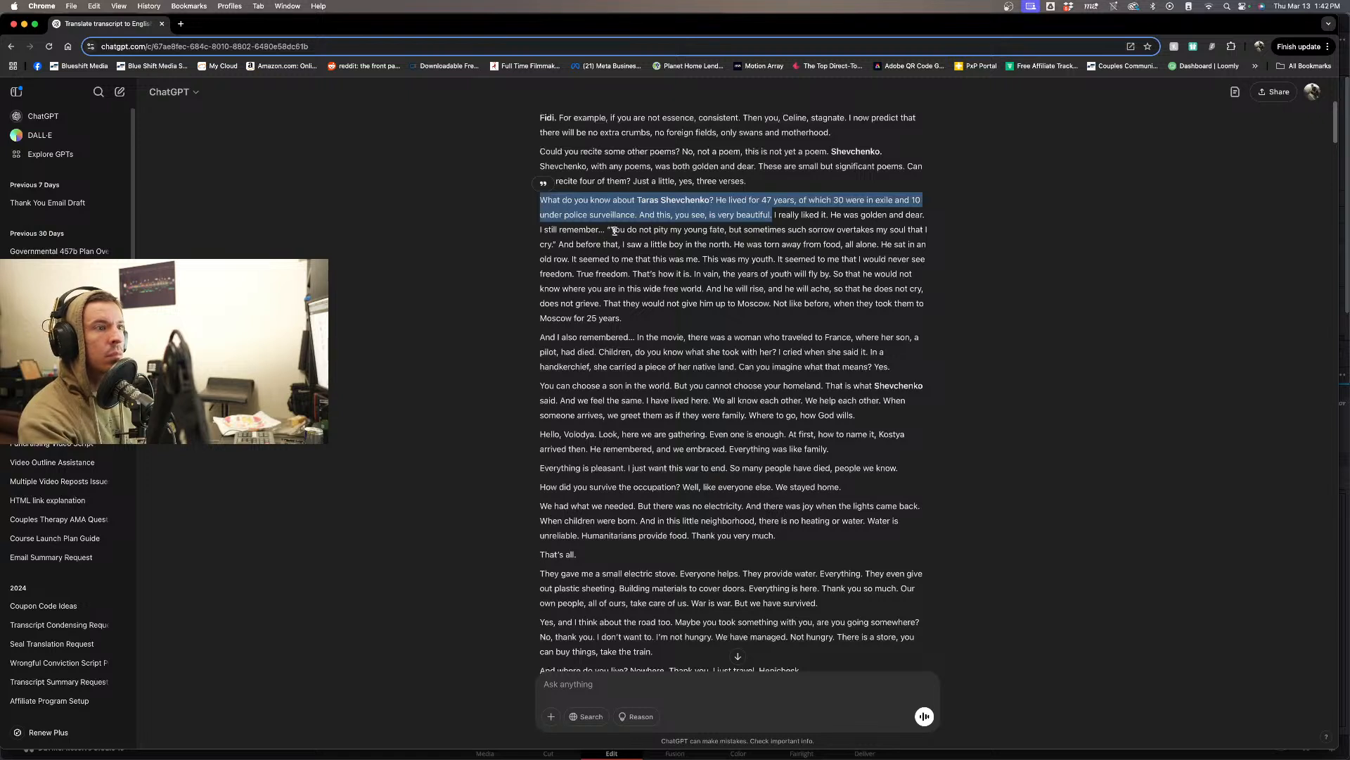
{"action": "left_click_drag", "start_coordinate": [614, 230], "coordinate": [759, 240]}
{"action": "left_click_drag", "start_coordinate": [756, 240], "coordinate": [628, 277]}
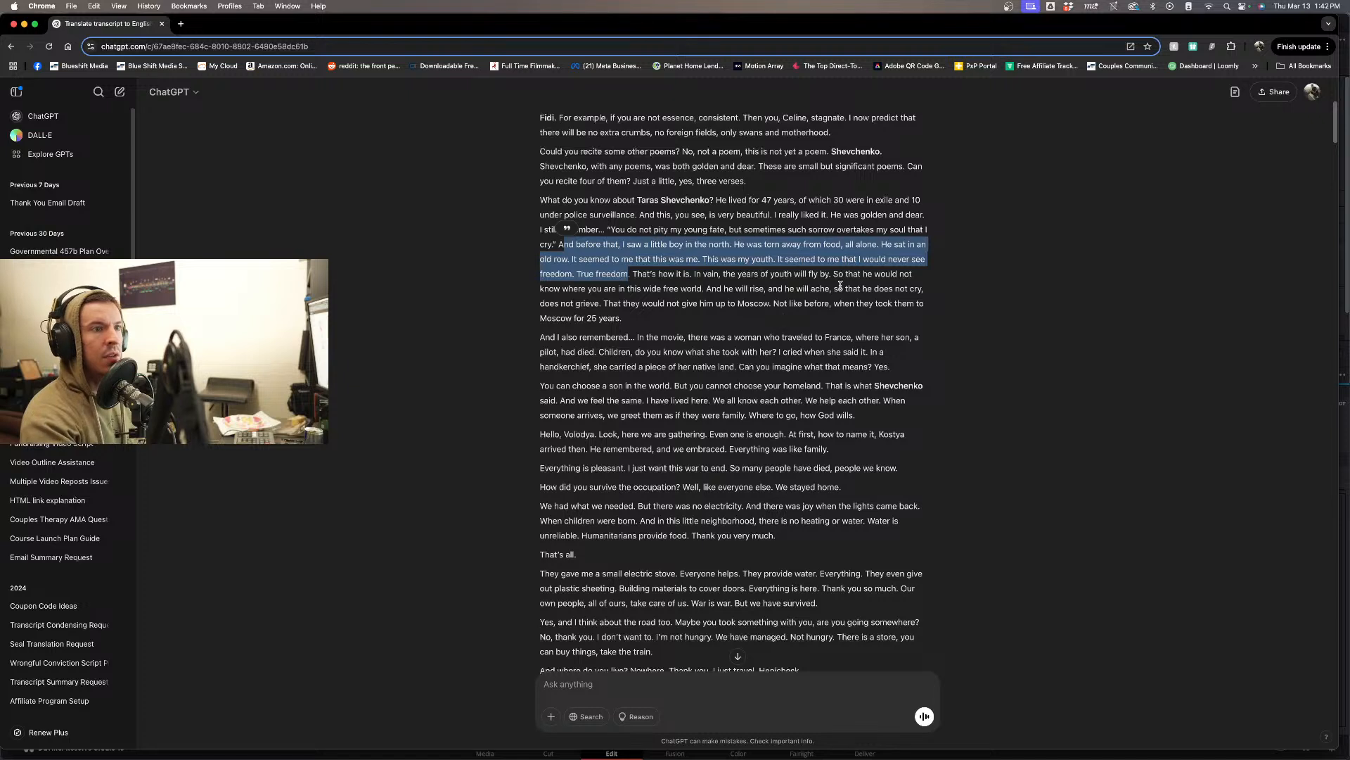
{"action": "left_click_drag", "start_coordinate": [841, 287], "coordinate": [793, 318]}
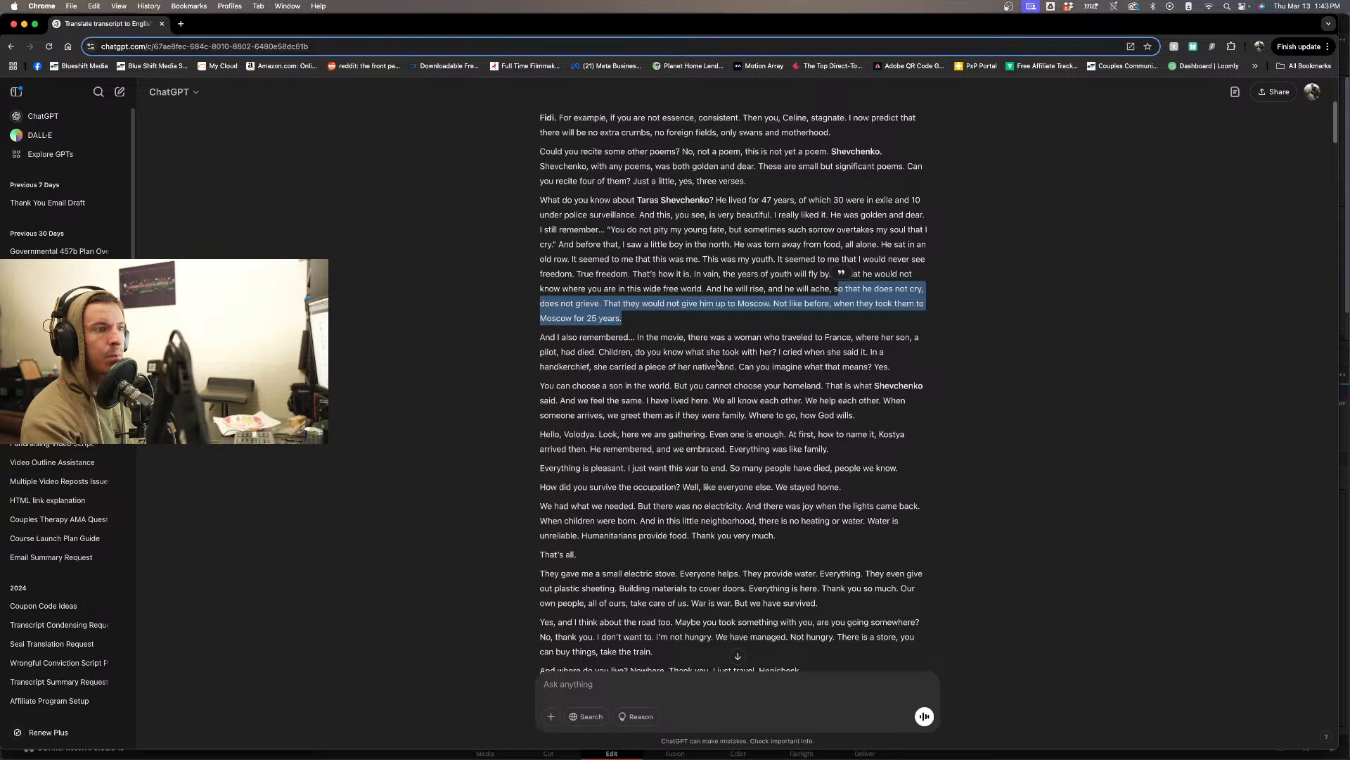
- Highlight the recited verse from "You do not pity my young fate" to "does not grieve" and the story of the woman who traveled to France
{"action": "left_click_drag", "start_coordinate": [540, 338], "coordinate": [777, 366]}
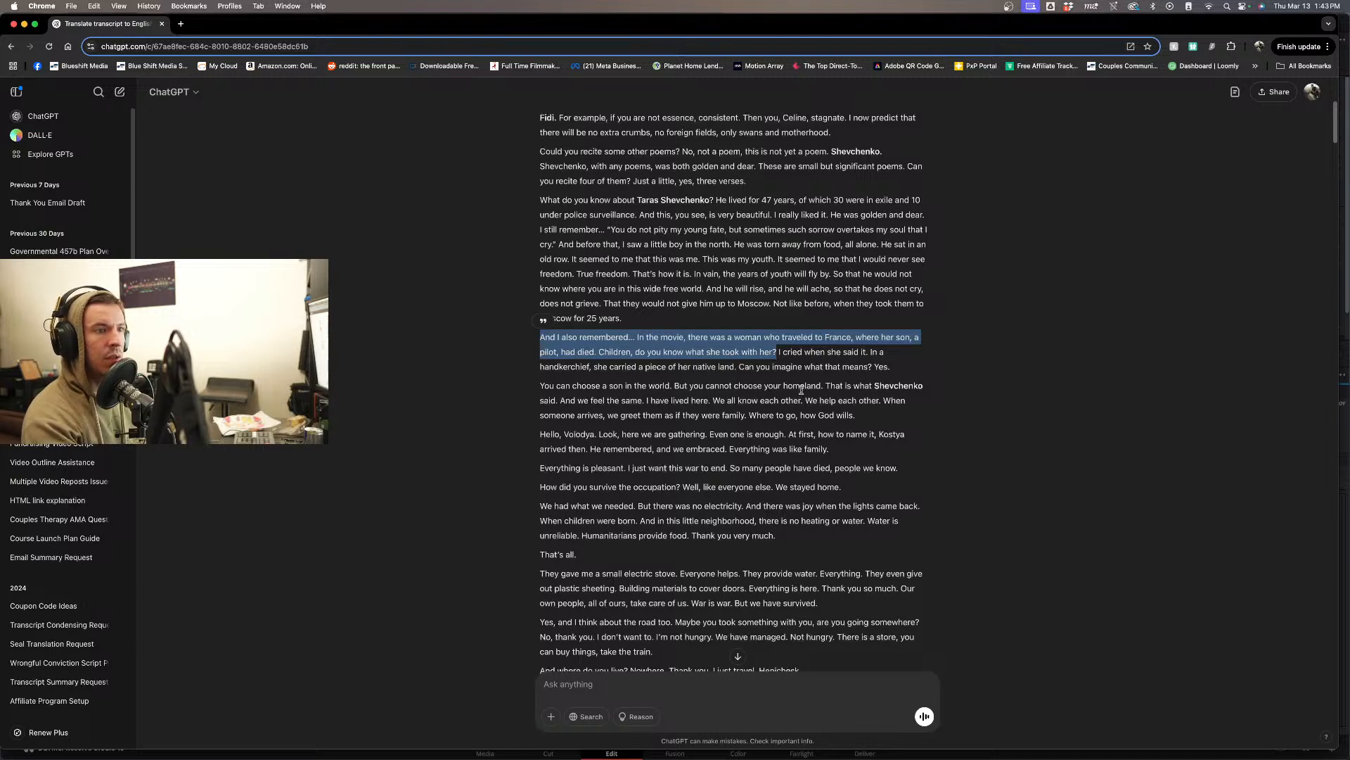
{"action": "left_click", "coordinate": [652, 342]}
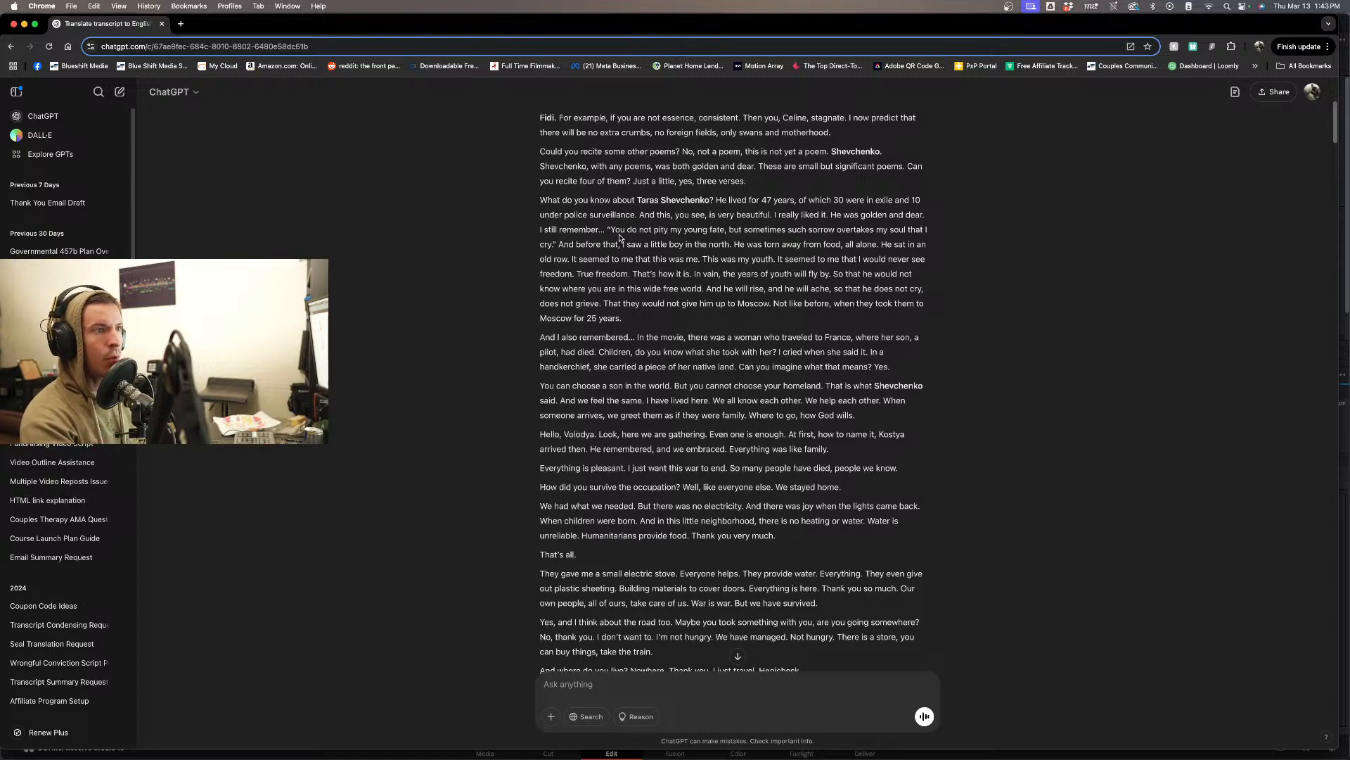
{"action": "left_click_drag", "start_coordinate": [615, 237], "coordinate": [602, 301]}
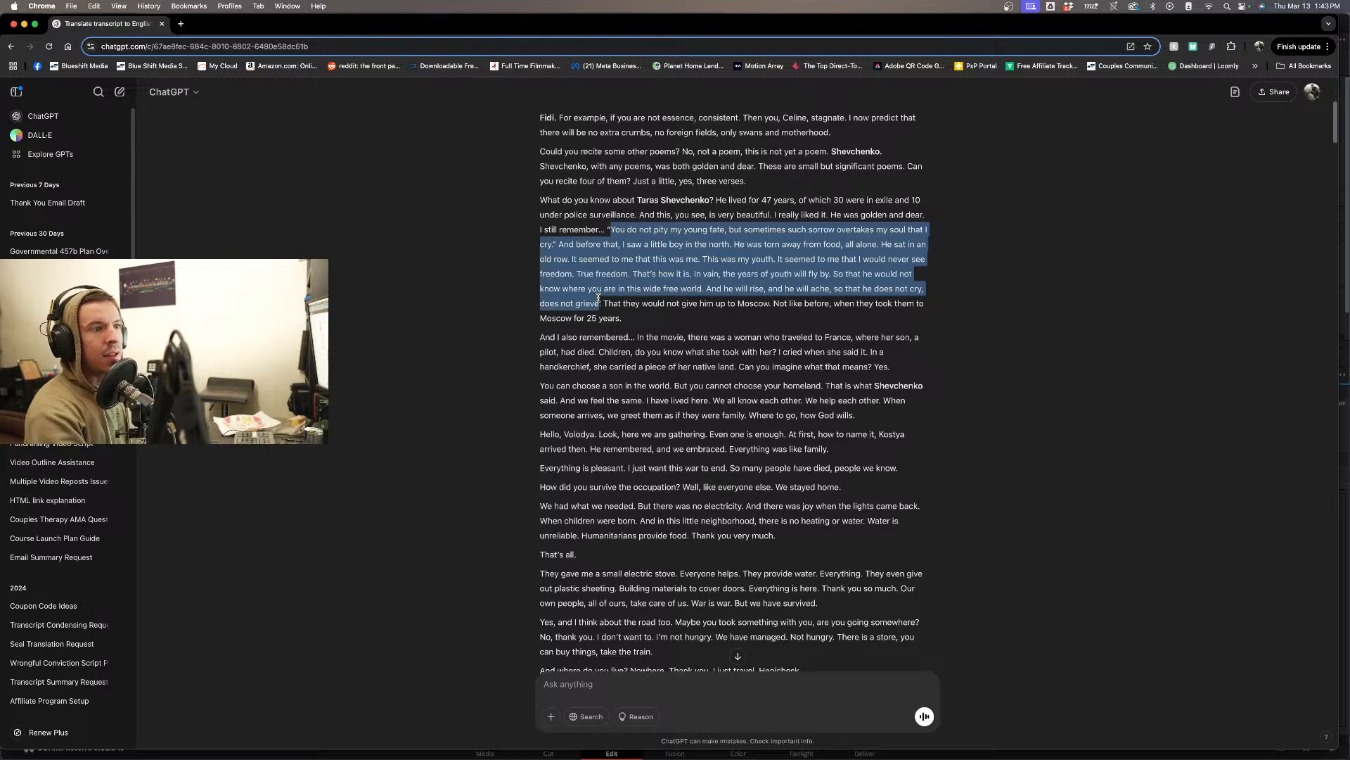
{"action": "left_click_drag", "start_coordinate": [598, 299], "coordinate": [598, 299]}
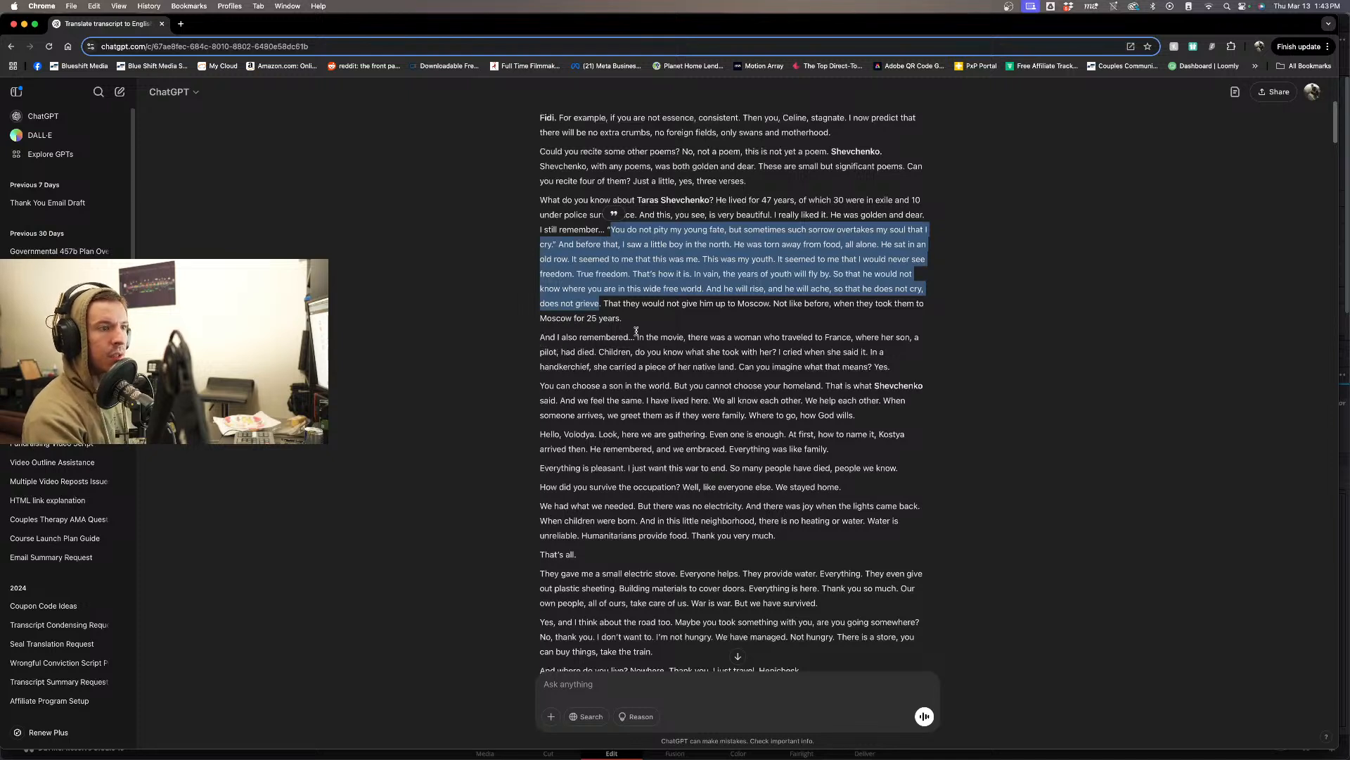
{"action": "left_click_drag", "start_coordinate": [688, 337], "coordinate": [740, 370]}
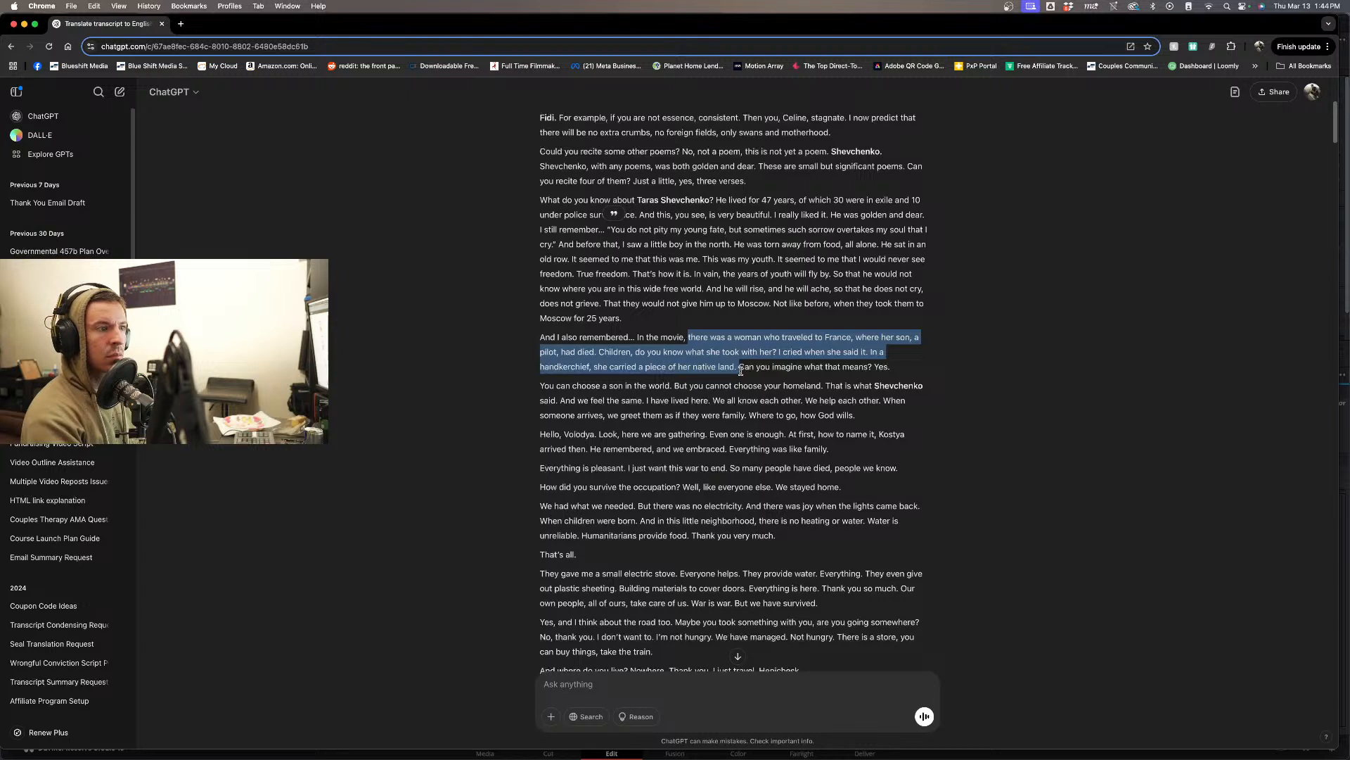
{"action": "left_click_drag", "start_coordinate": [740, 370], "coordinate": [741, 370]}
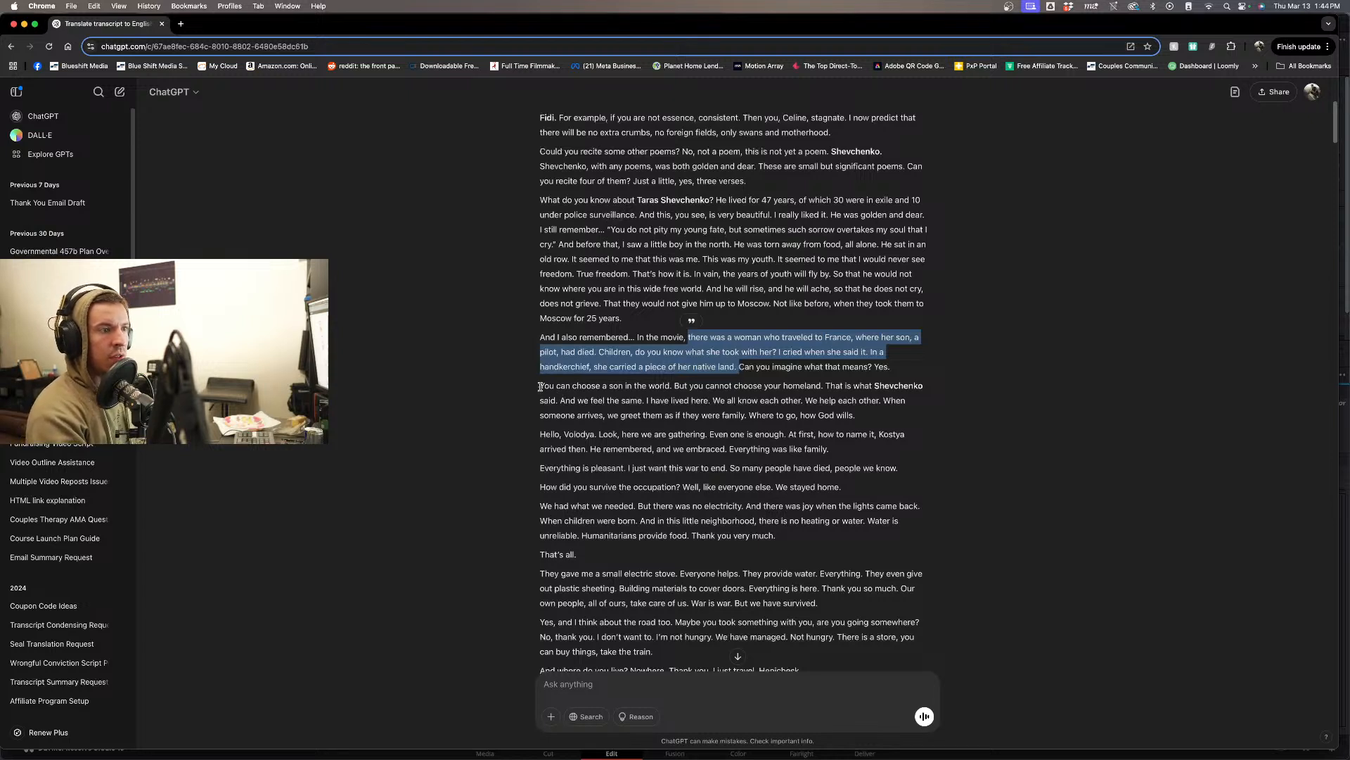
- Reread the homeland paragraph and the line beginning "Everything is pleasant", highlighting each as a follow-on to the woman's story
{"action": "left_click_drag", "start_coordinate": [541, 386], "coordinate": [771, 403]}
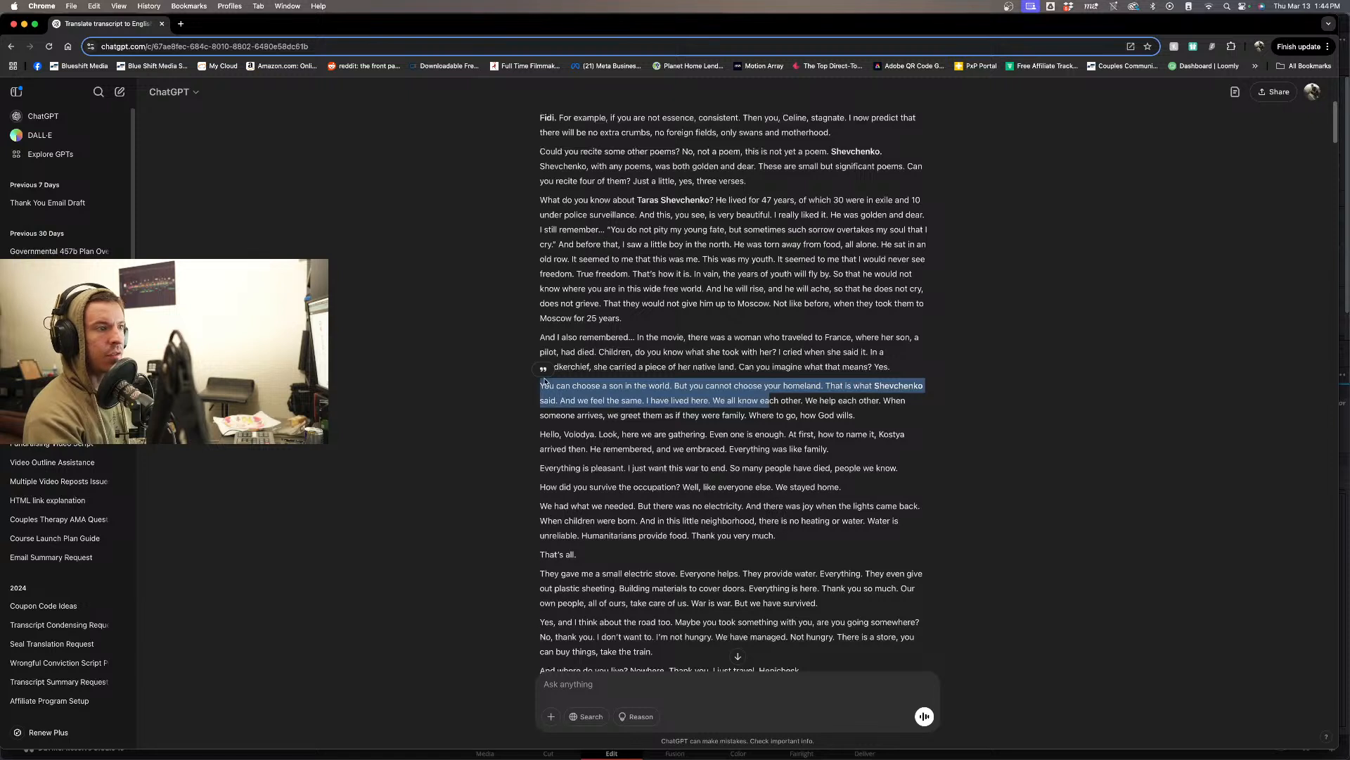
{"action": "left_click_drag", "start_coordinate": [542, 386], "coordinate": [759, 416]}
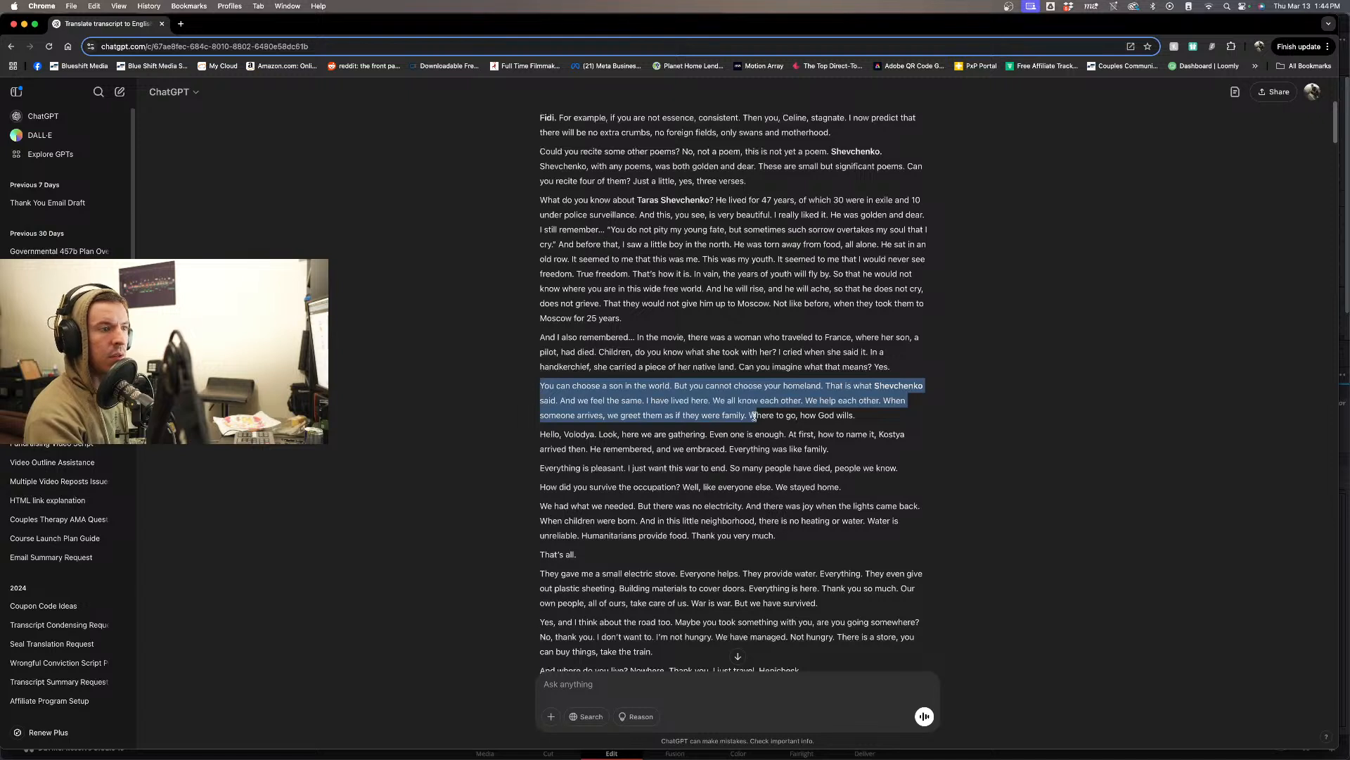
{"action": "left_click_drag", "start_coordinate": [755, 416], "coordinate": [755, 415]}
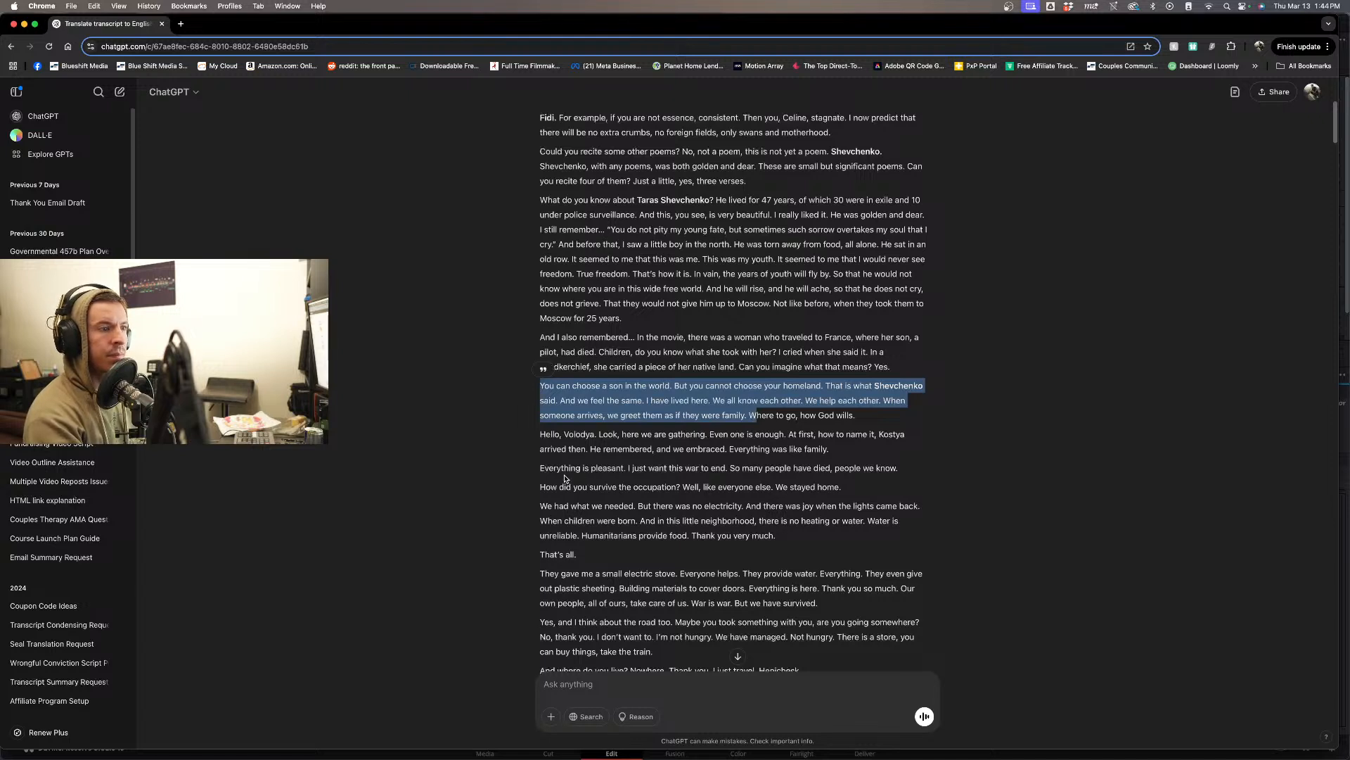
{"action": "left_click_drag", "start_coordinate": [540, 468], "coordinate": [899, 477]}
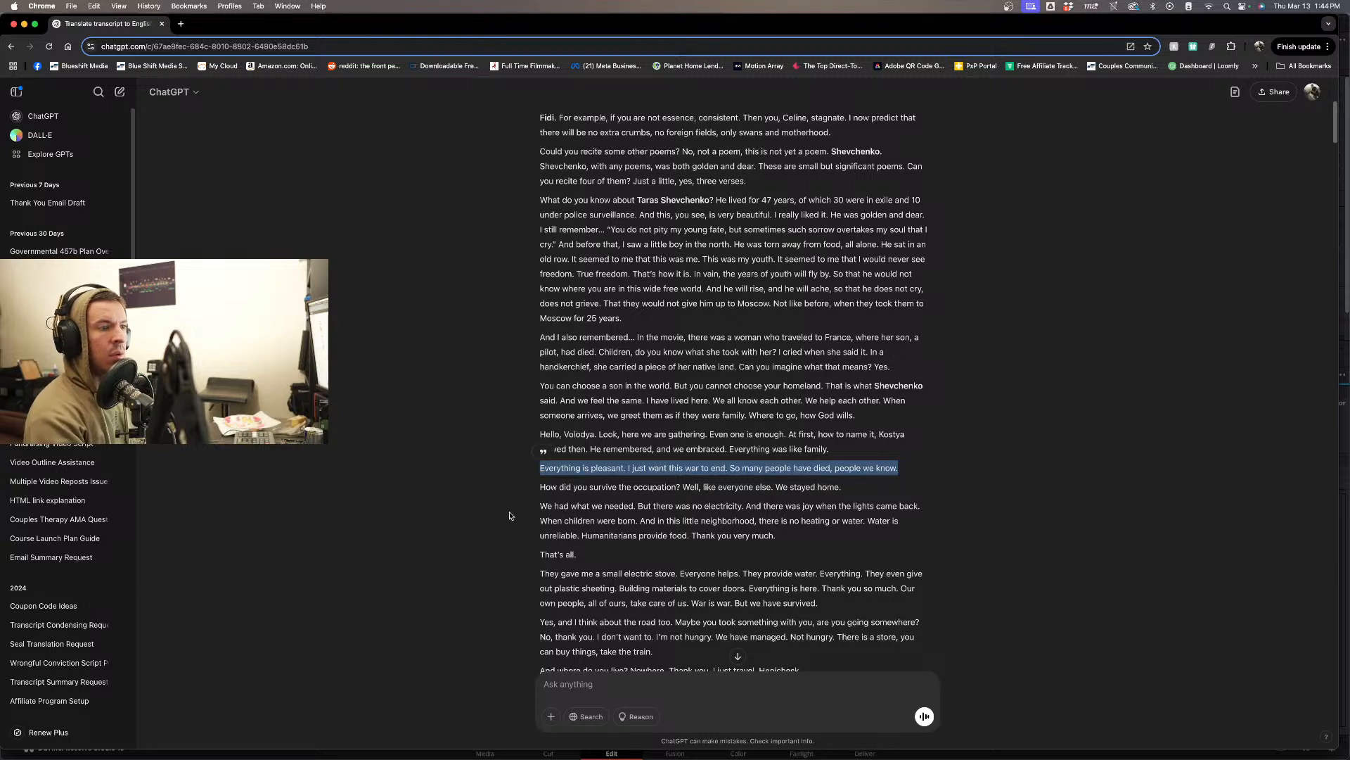
- Highlight the lines about the lights coming back and those from "When children were born" to "Thank you very much."
{"action": "left_click", "coordinate": [583, 516]}
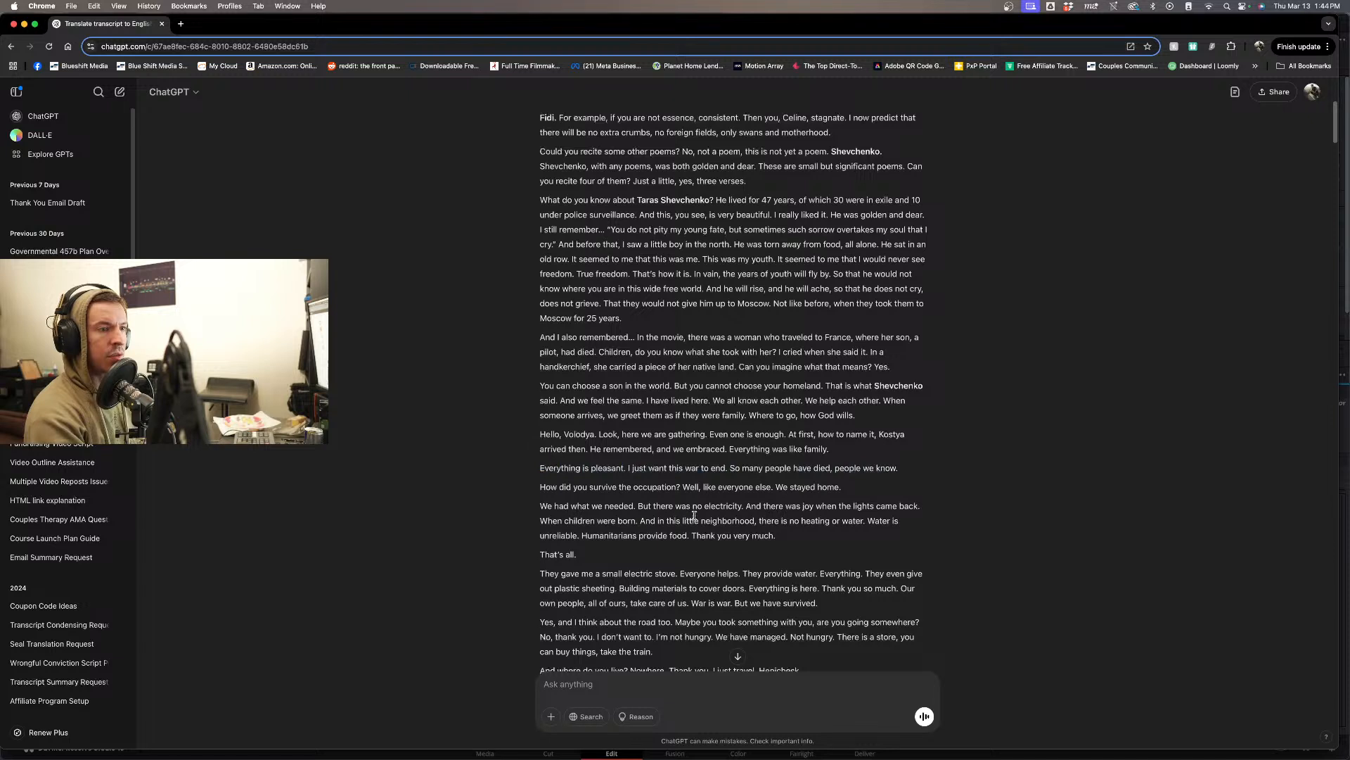
{"action": "left_click_drag", "start_coordinate": [695, 520], "coordinate": [743, 516]}
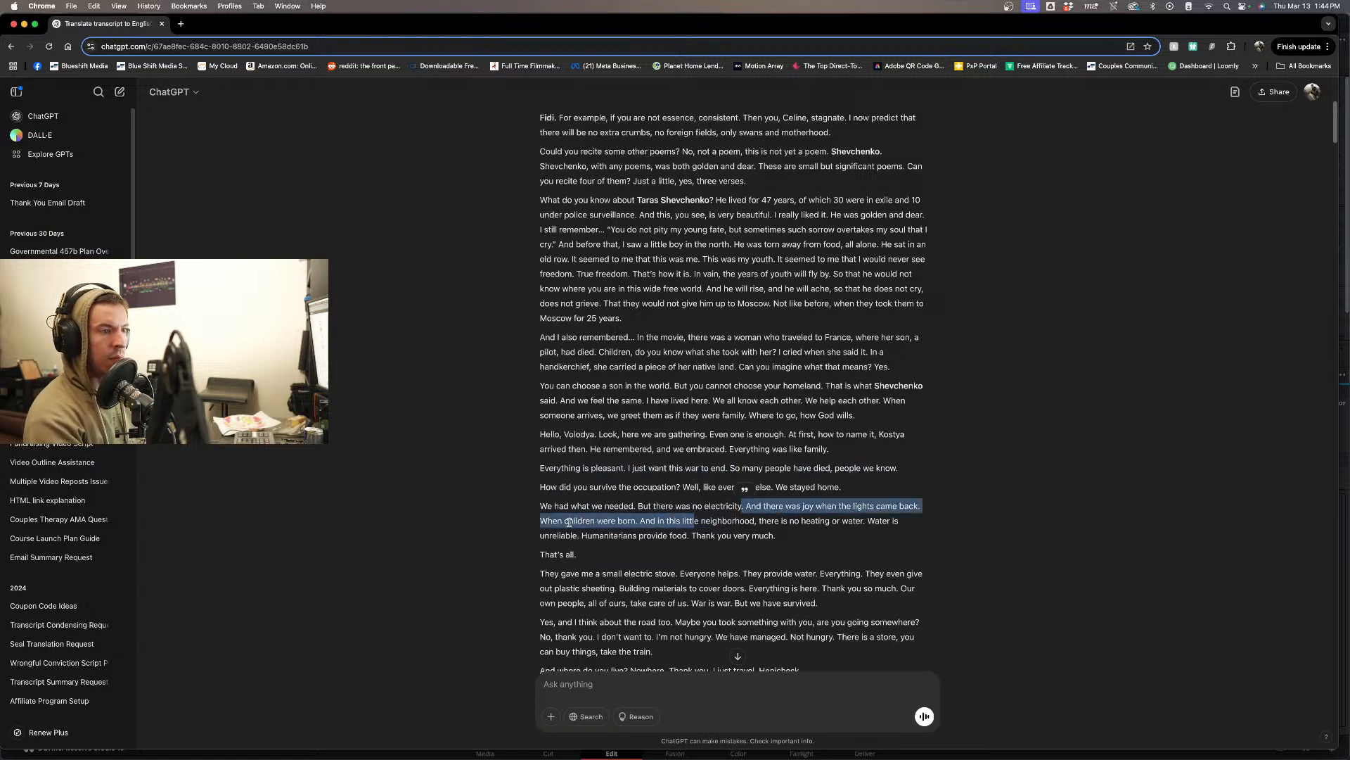
{"action": "left_click_drag", "start_coordinate": [548, 521], "coordinate": [869, 532]}
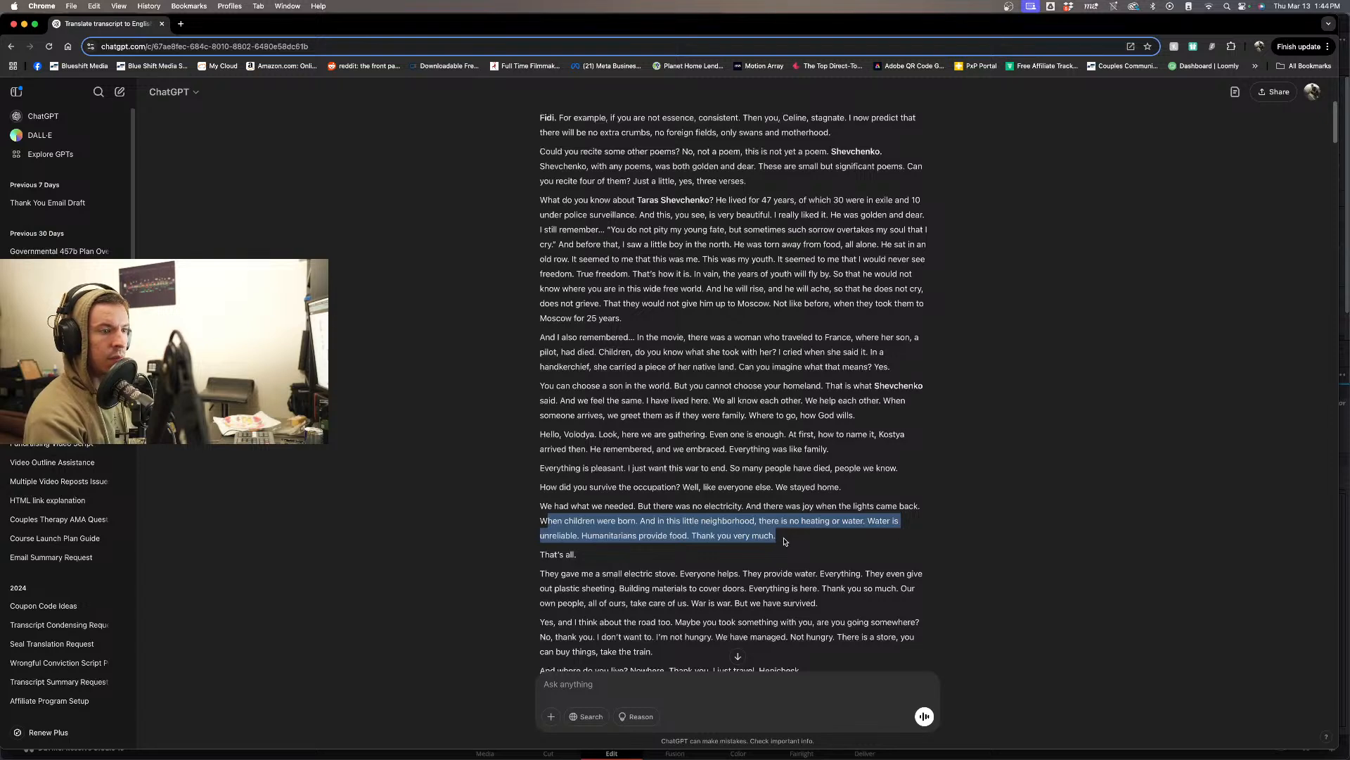
{"action": "scroll", "coordinate": [689, 495], "scroll_direction": "down", "scroll_amount": 1}
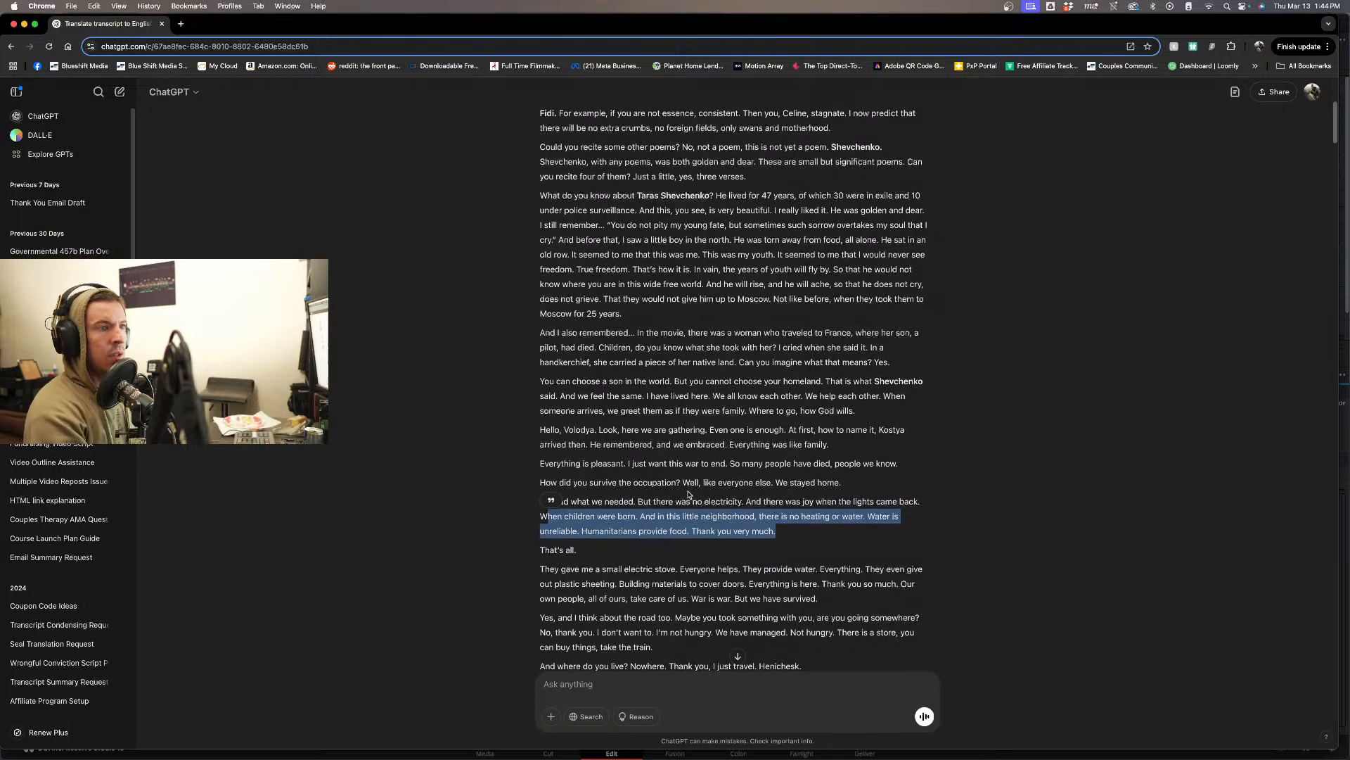
- Return to the translation's opening, clear the highlight, and reread from the introduction through the Shevchenko and occupation passages
{"action": "scroll", "coordinate": [690, 494], "scroll_direction": "up", "scroll_amount": 1}
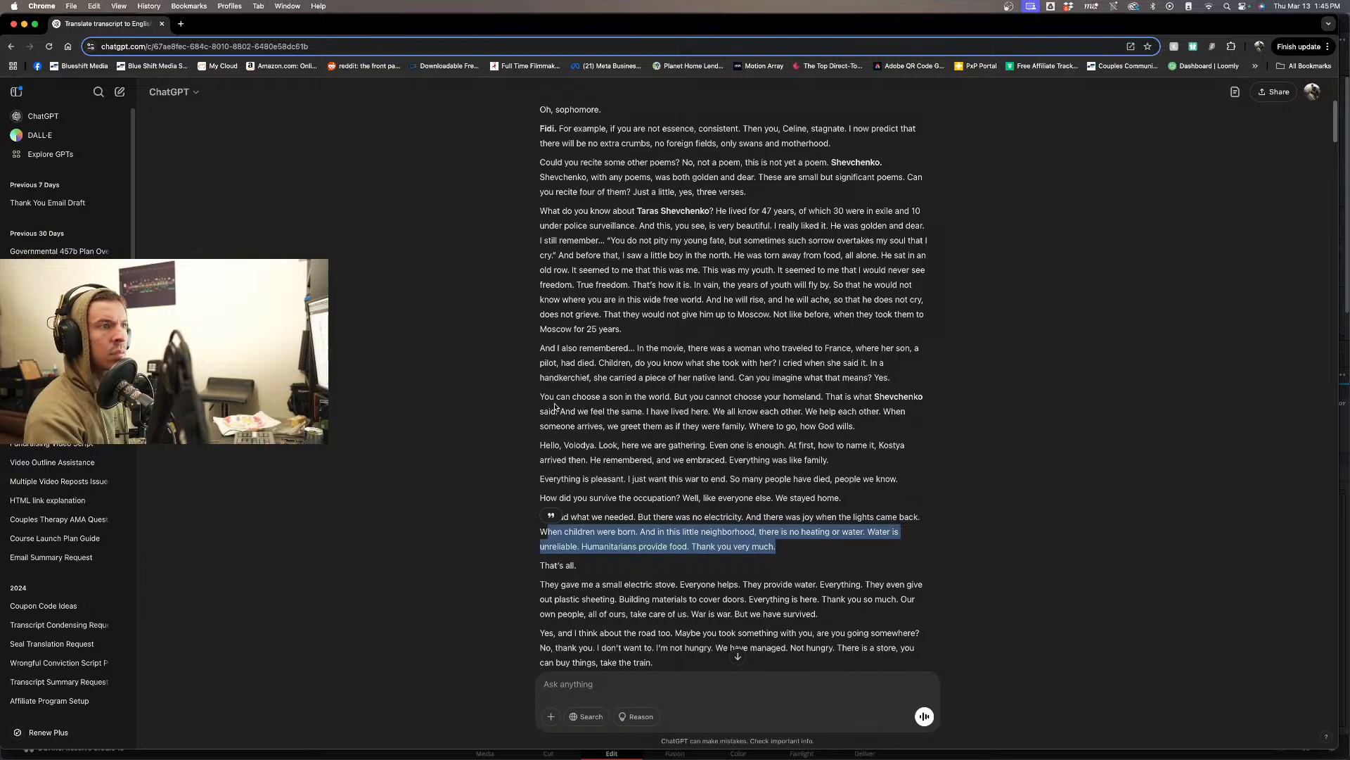
{"action": "scroll", "coordinate": [591, 327], "scroll_direction": "up", "scroll_amount": 2}
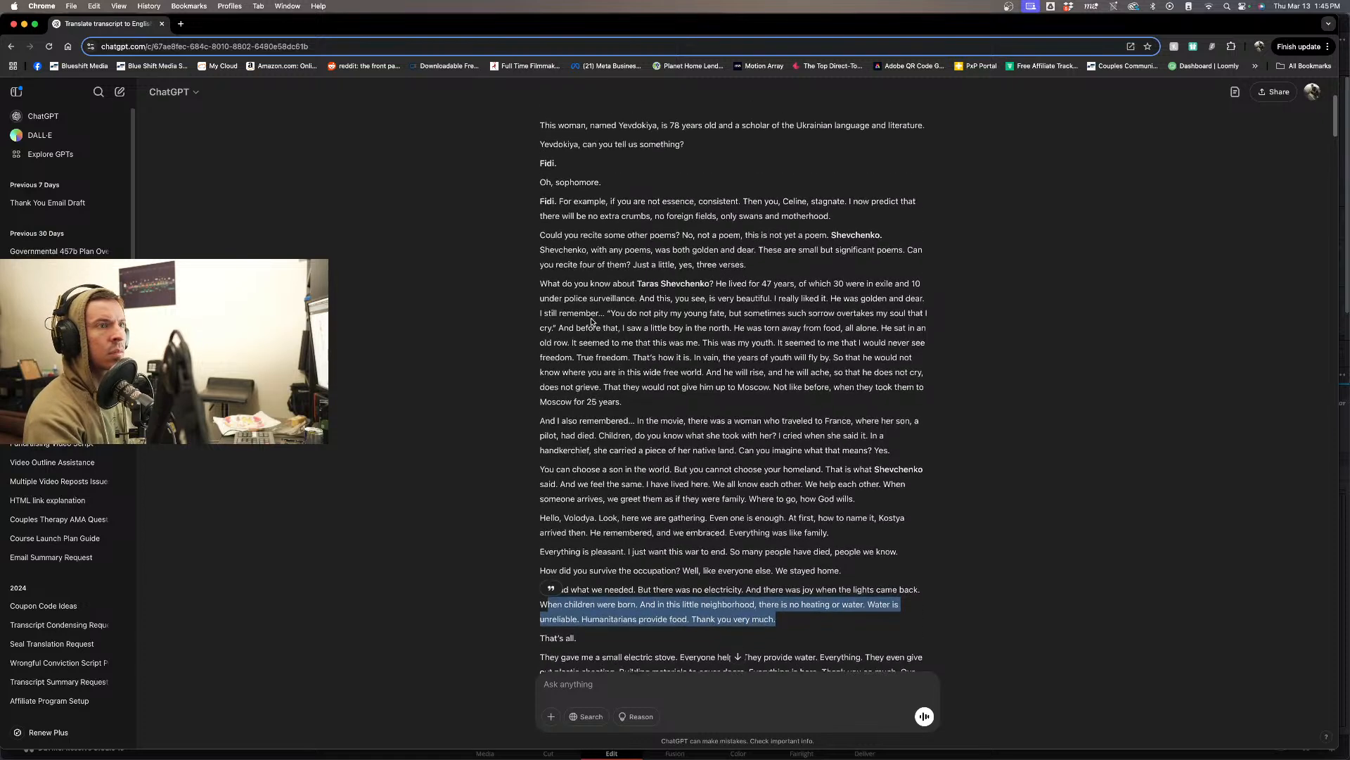
{"action": "scroll", "coordinate": [592, 322], "scroll_direction": "up", "scroll_amount": 1}
{"action": "scroll", "coordinate": [591, 320], "scroll_direction": "down", "scroll_amount": 1}
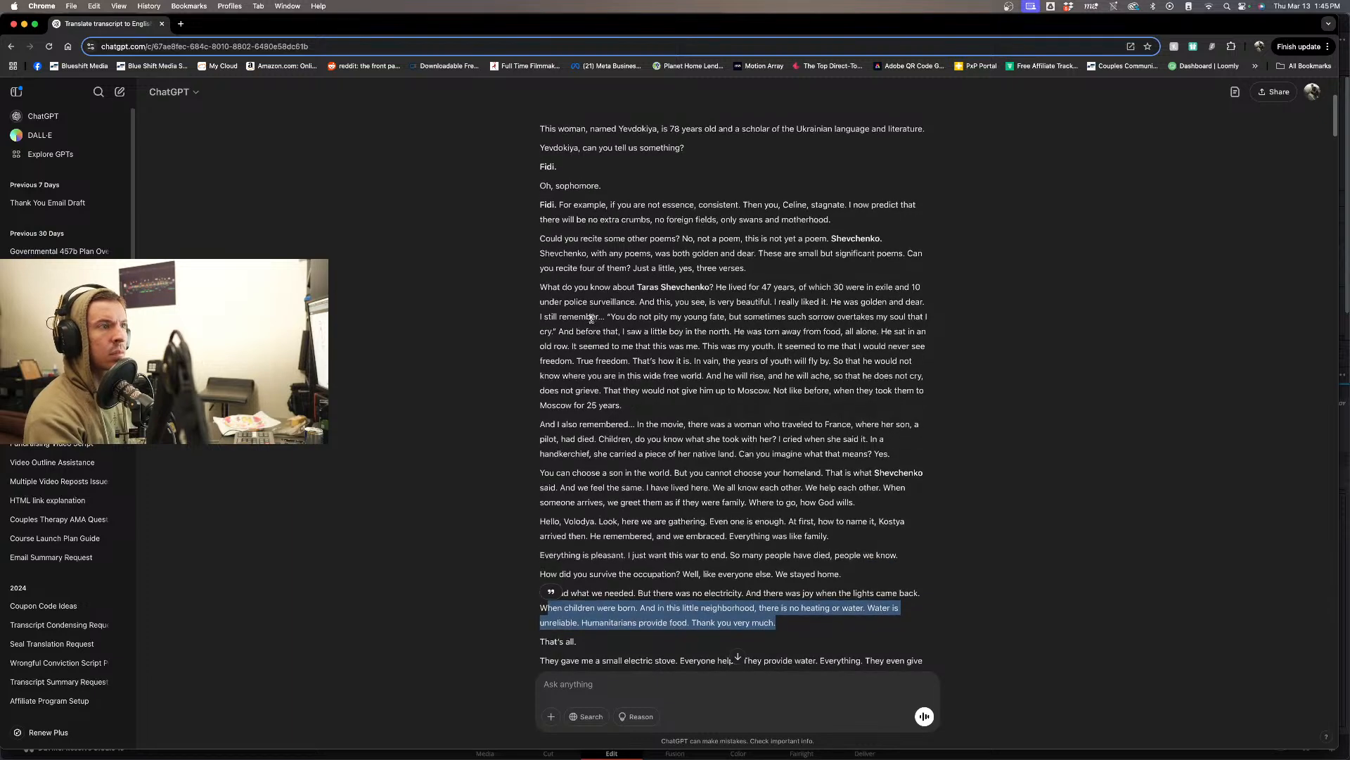
{"action": "scroll", "coordinate": [591, 318], "scroll_direction": "down", "scroll_amount": 1}
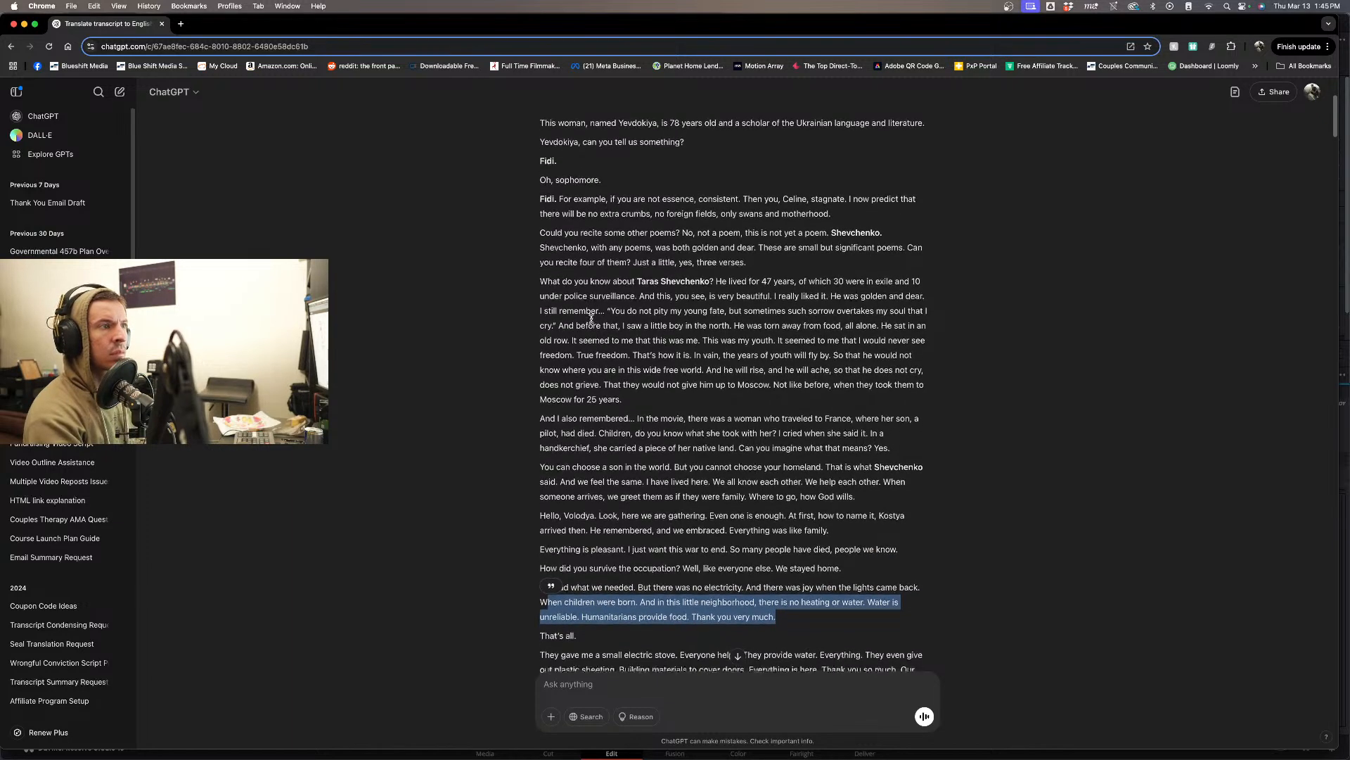
{"action": "scroll", "coordinate": [590, 322], "scroll_direction": "down", "scroll_amount": 1}
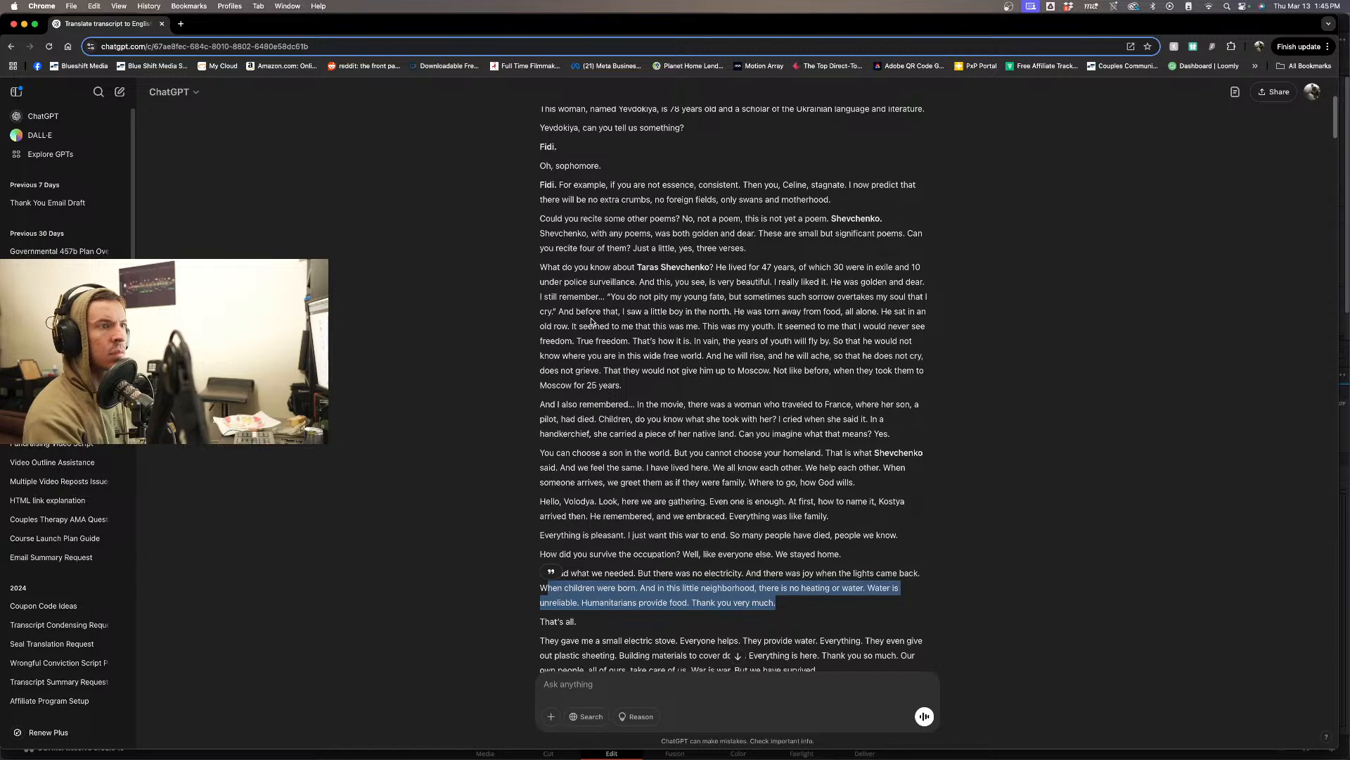
{"action": "left_click", "coordinate": [591, 321]}
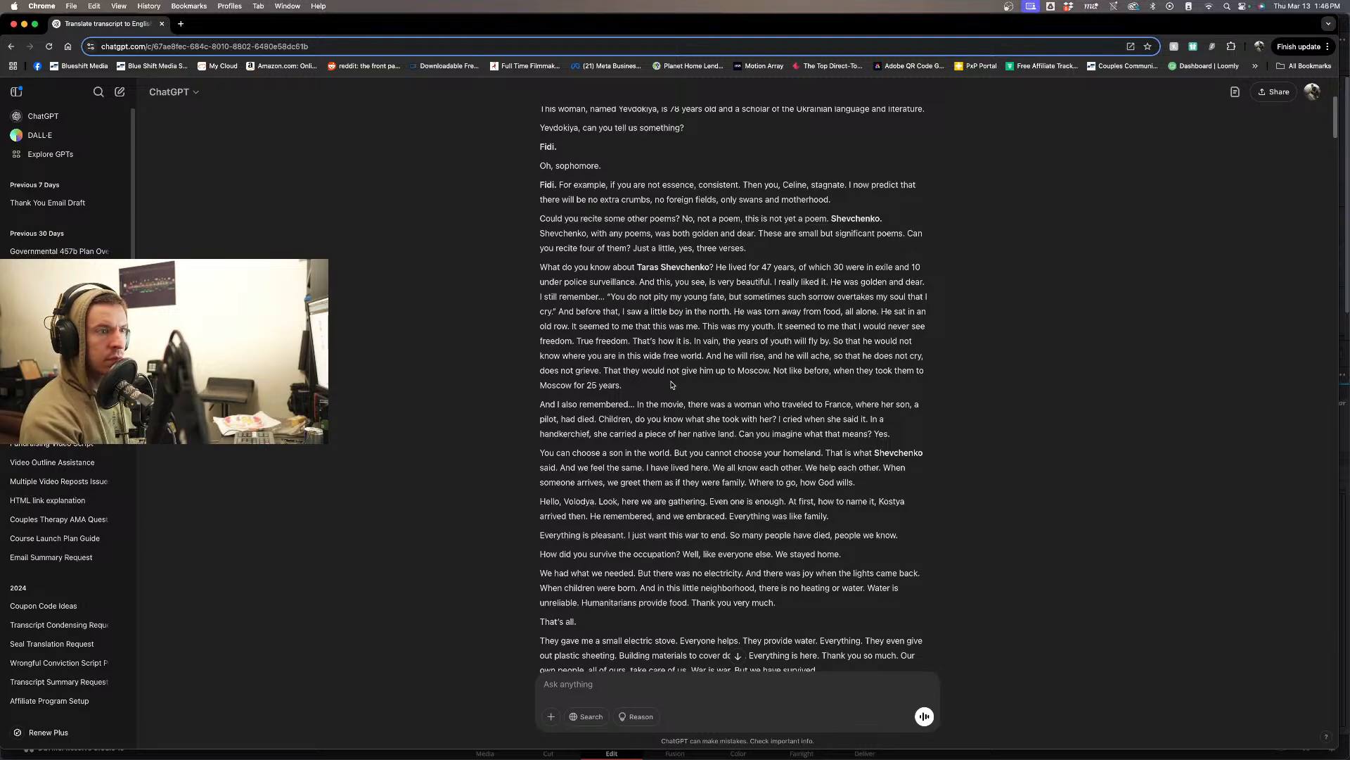
{"action": "scroll", "coordinate": [672, 386], "scroll_direction": "down", "scroll_amount": 3}
{"action": "scroll", "coordinate": [671, 382], "scroll_direction": "down", "scroll_amount": 3}
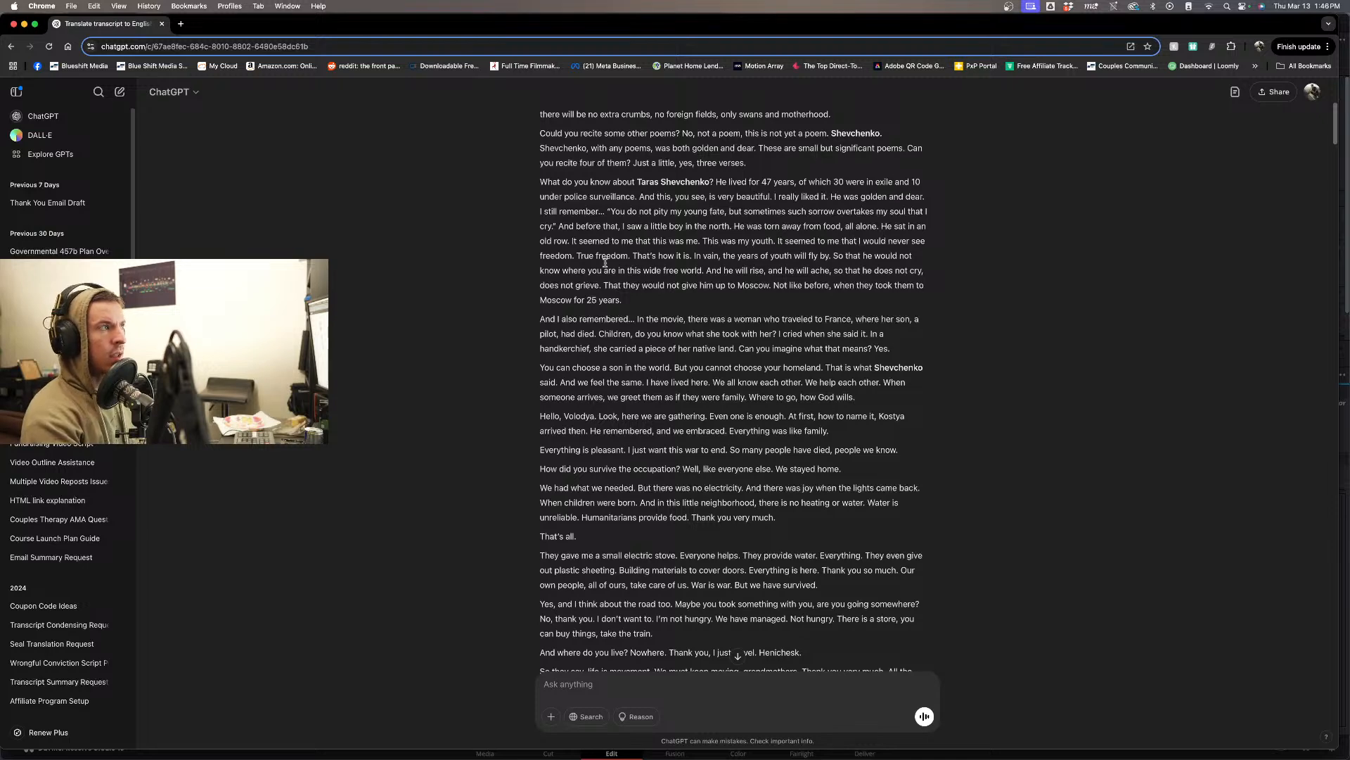
- Switch to DaVinci Resolve and review Nested Sequence 327.mp4 in the source viewer from its beginning through to its end
{"action": "mouse_move", "coordinate": [539, 749]}
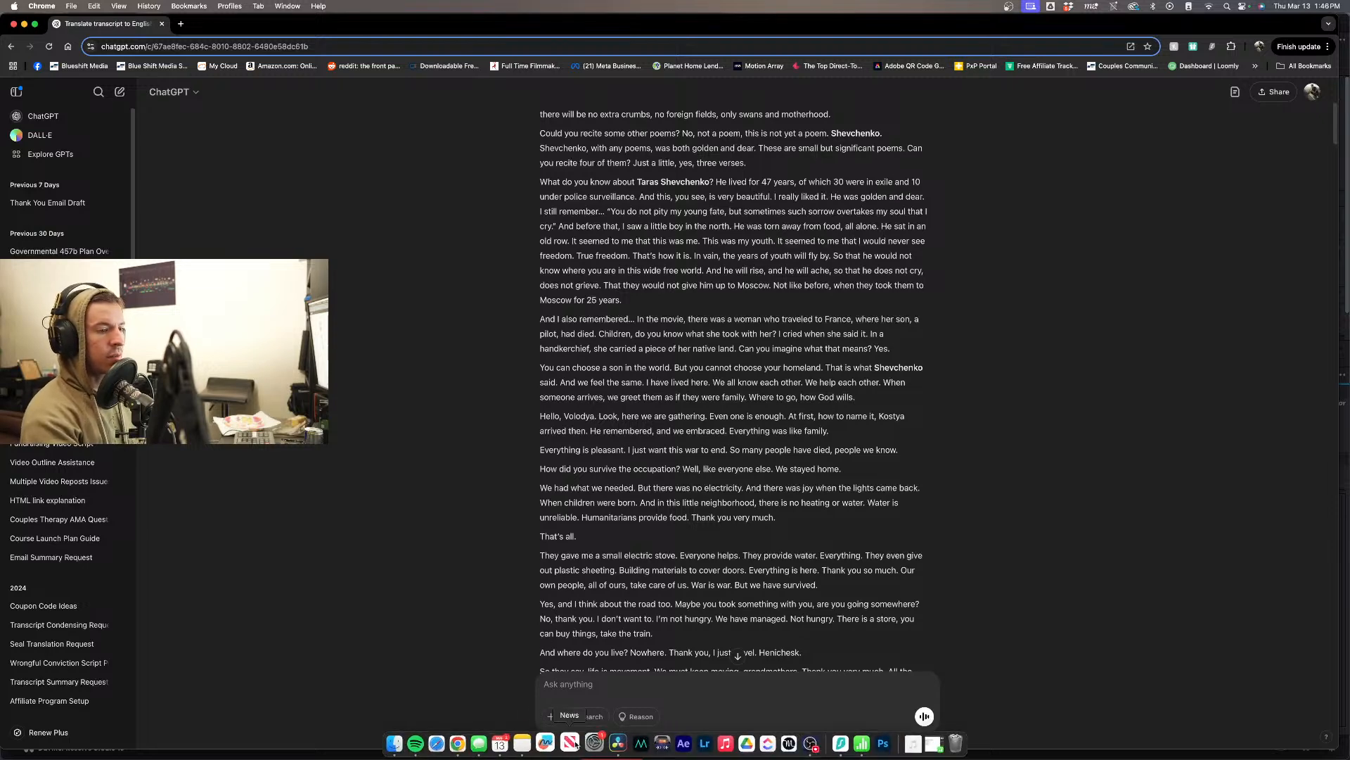
{"action": "left_click", "coordinate": [619, 744]}
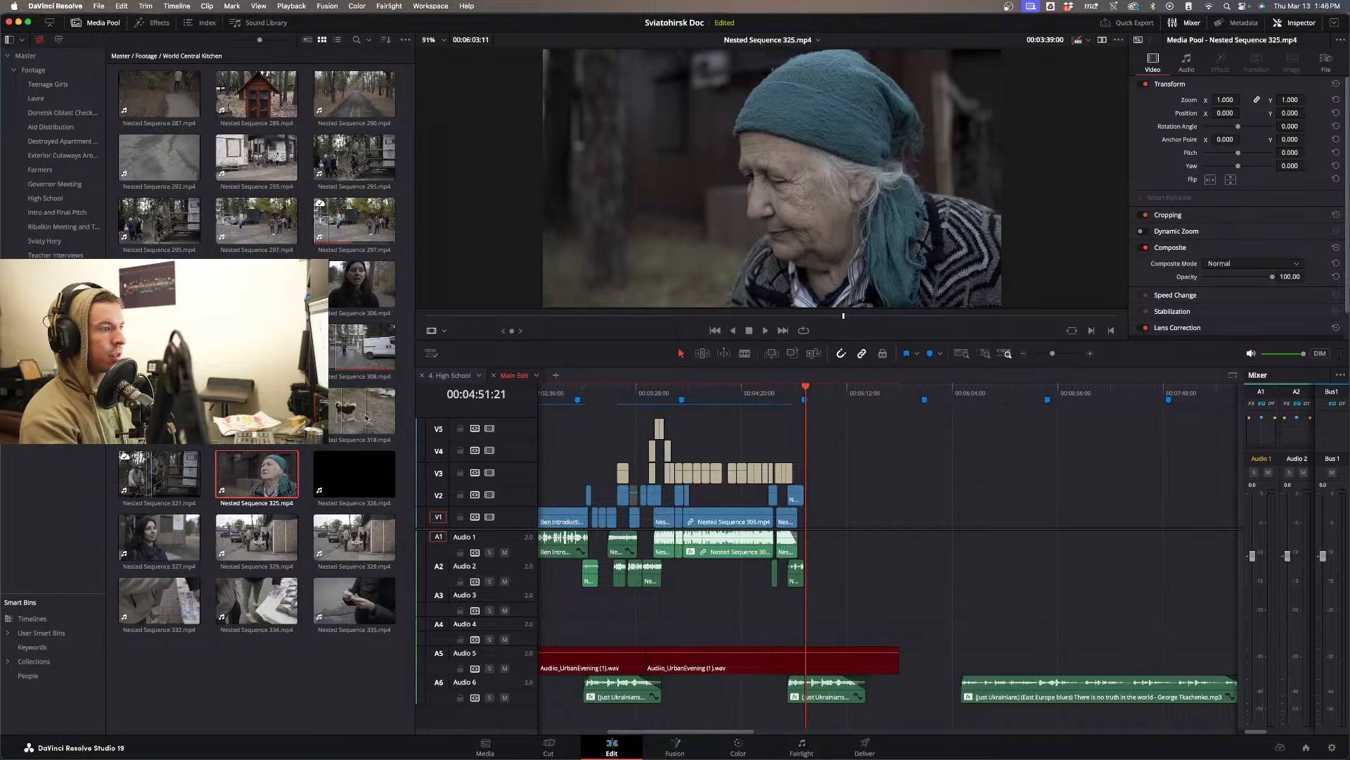
{"action": "left_click", "coordinate": [142, 540]}
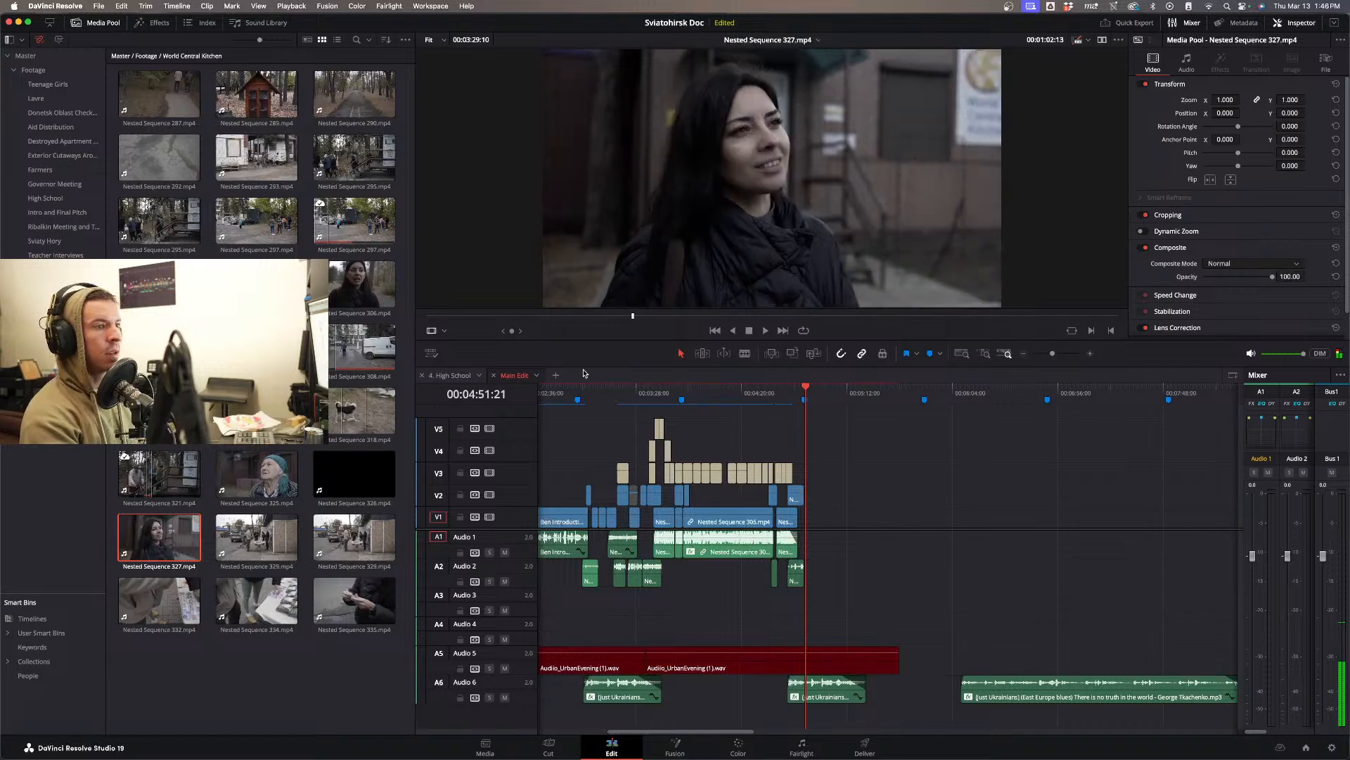
{"action": "left_click_drag", "start_coordinate": [448, 318], "coordinate": [425, 319]}
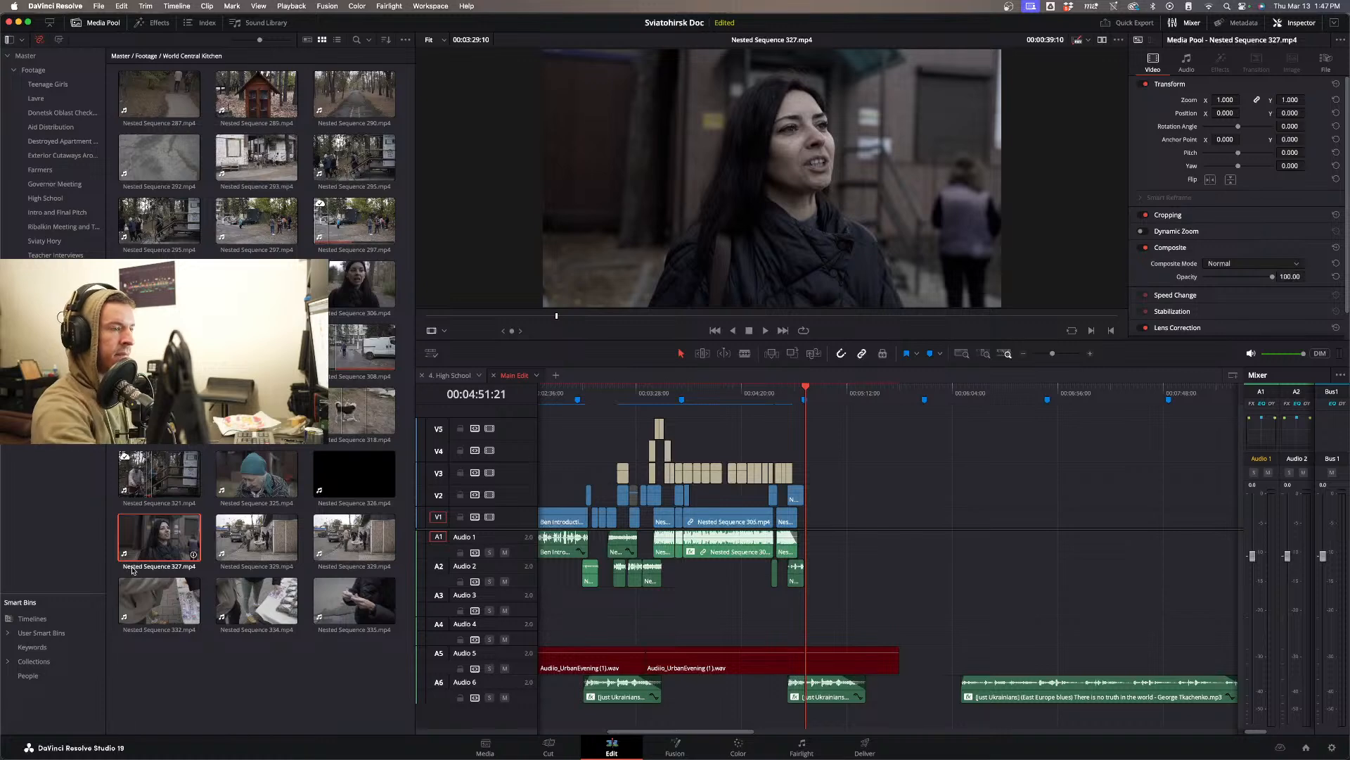
{"action": "key", "text": "space"}
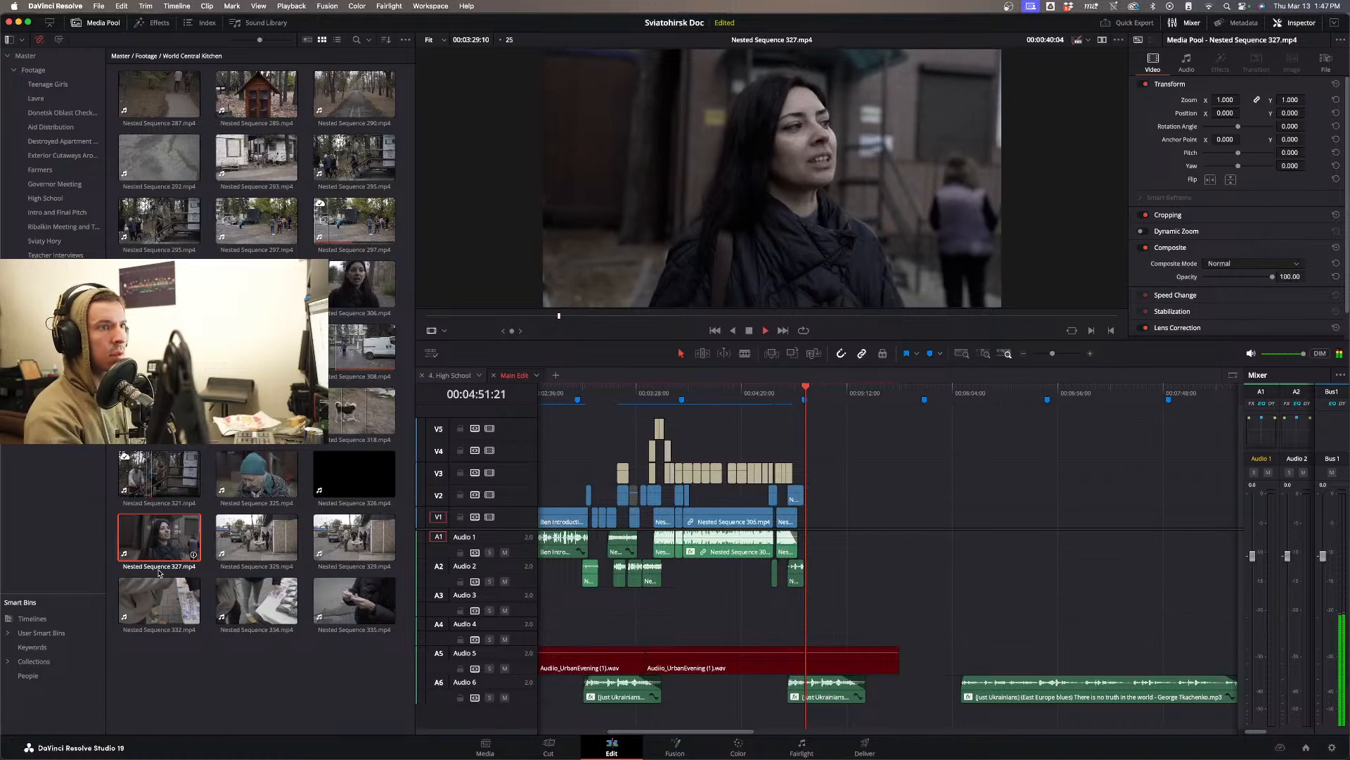
{"action": "left_click", "coordinate": [429, 314]}
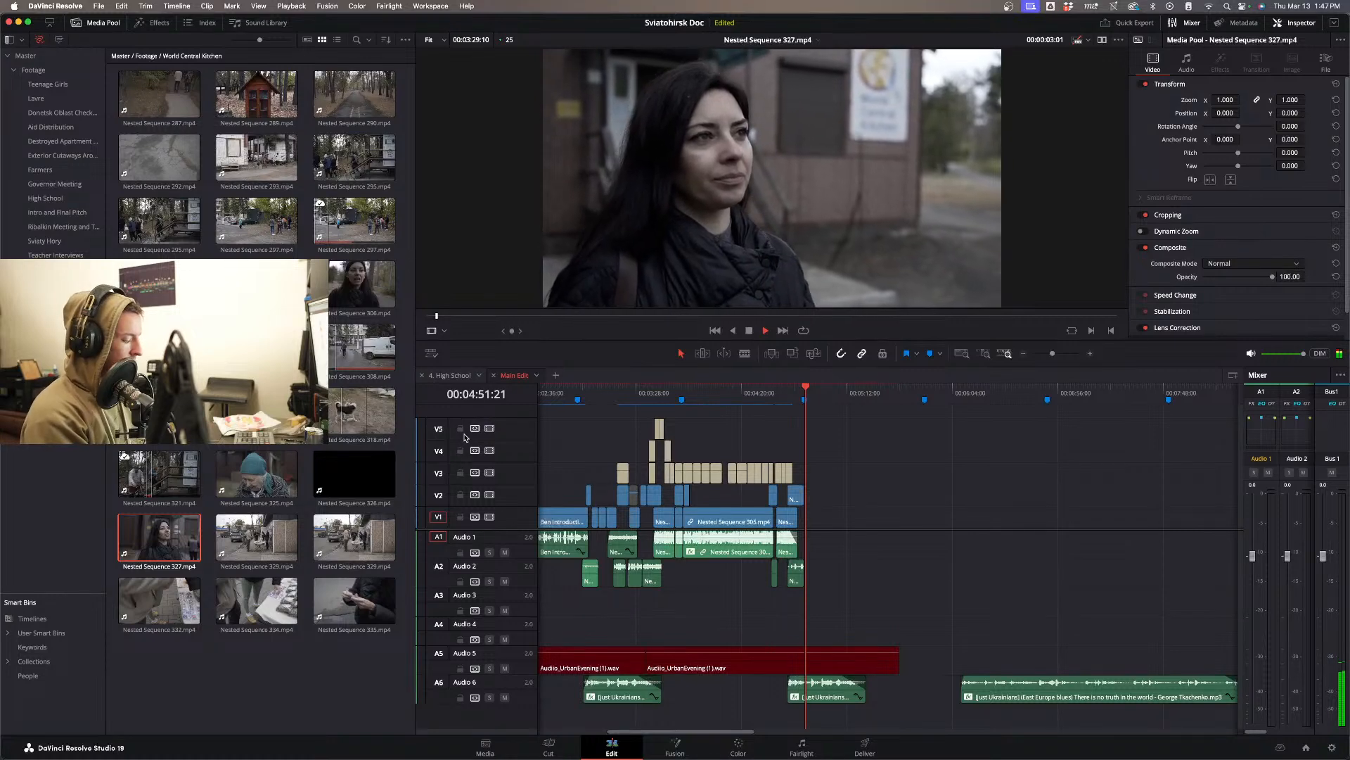
{"action": "key", "text": "l"}
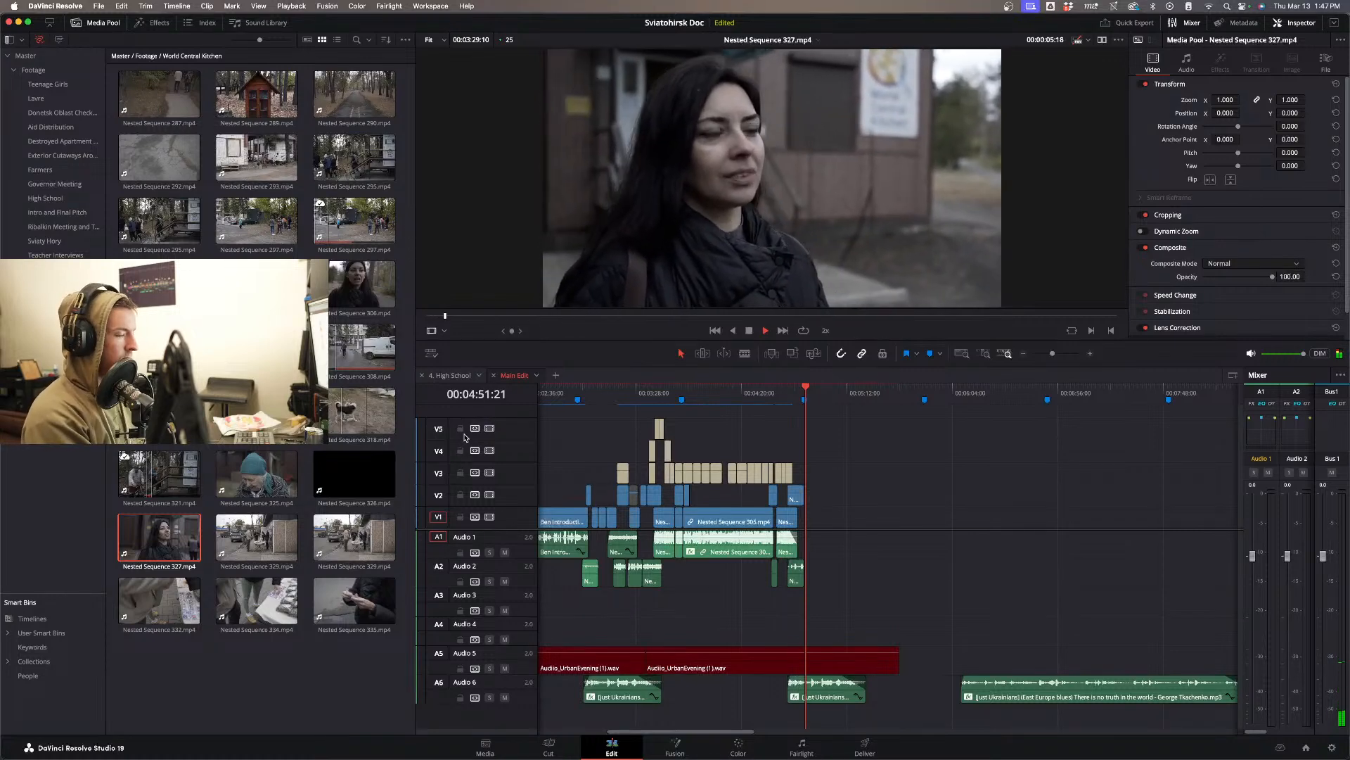
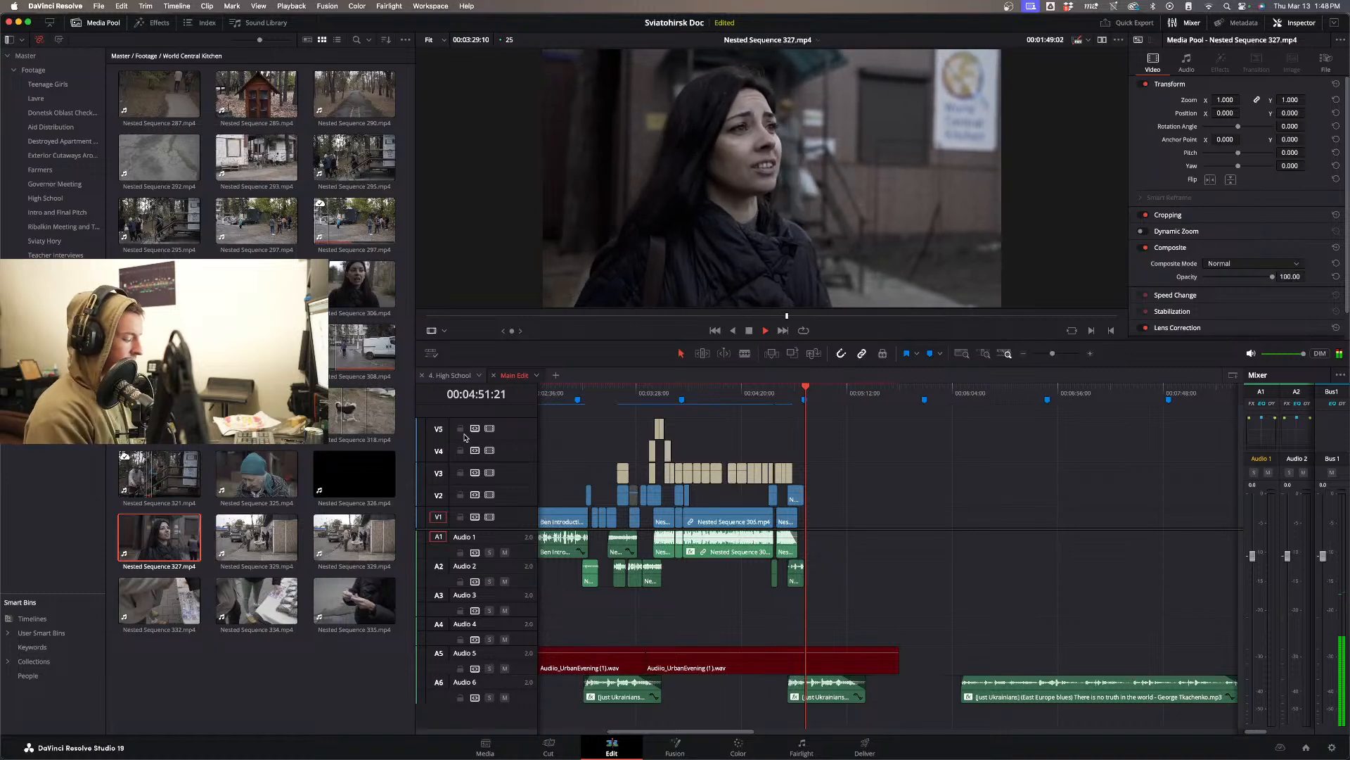
{"action": "key", "text": "l"}
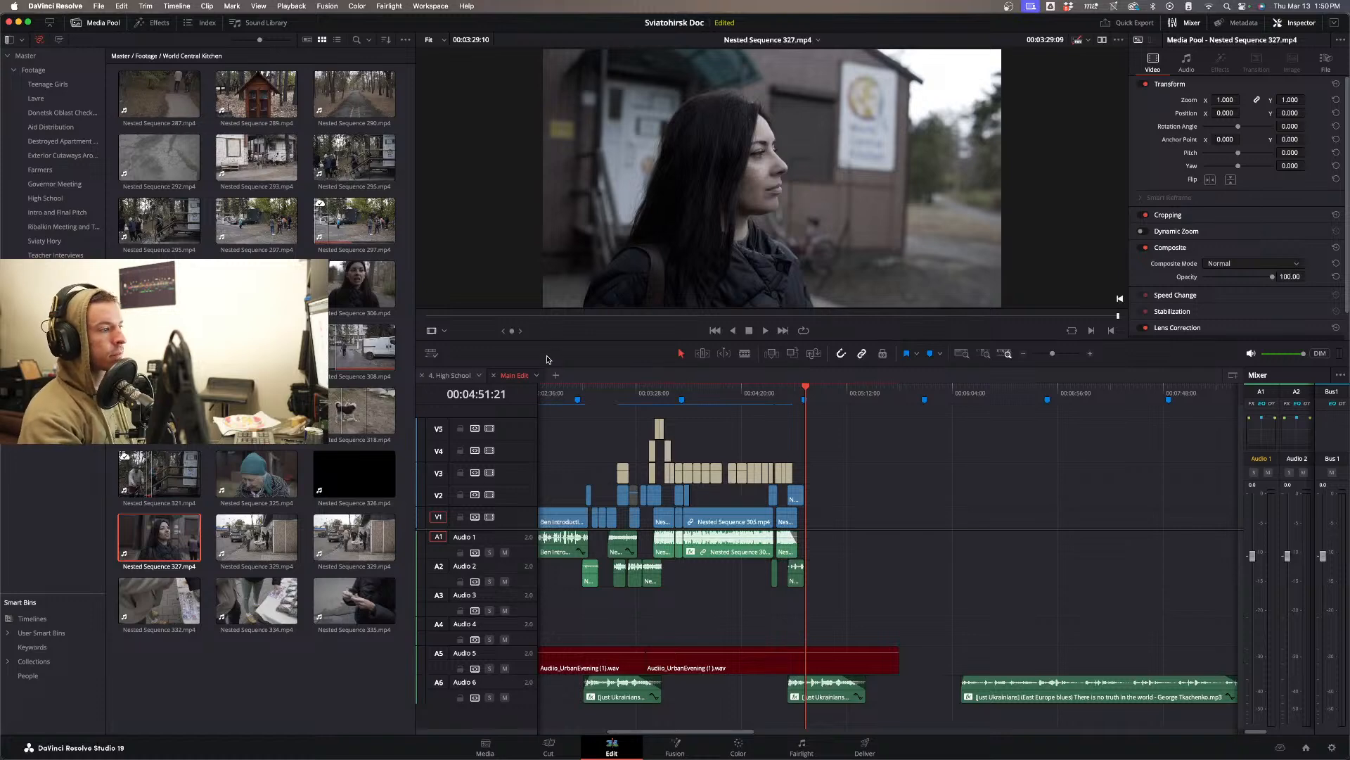
- Skim Nested Sequence 326.mp4 in the source viewer and play the street footage from about the one-minute mark
{"action": "left_click", "coordinate": [354, 474]}
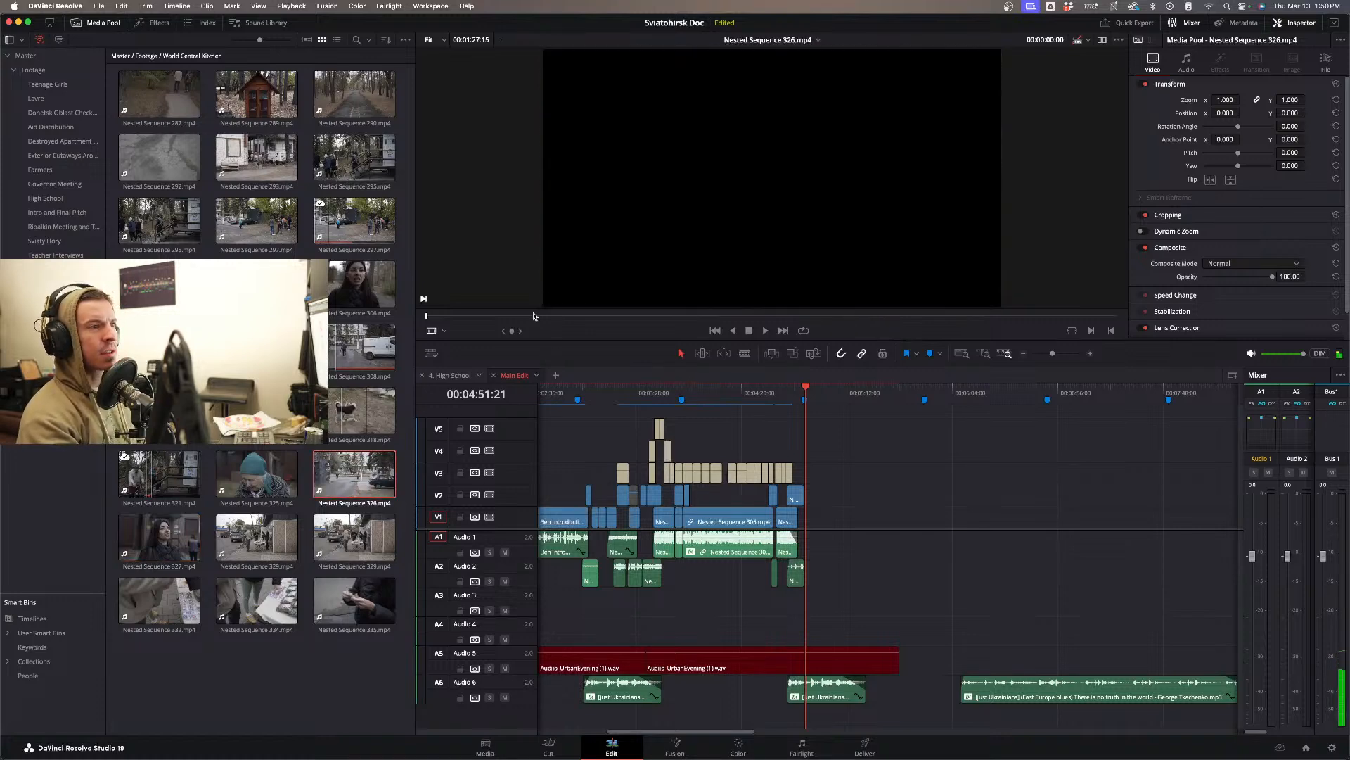
{"action": "left_click_drag", "start_coordinate": [506, 316], "coordinate": [900, 320]}
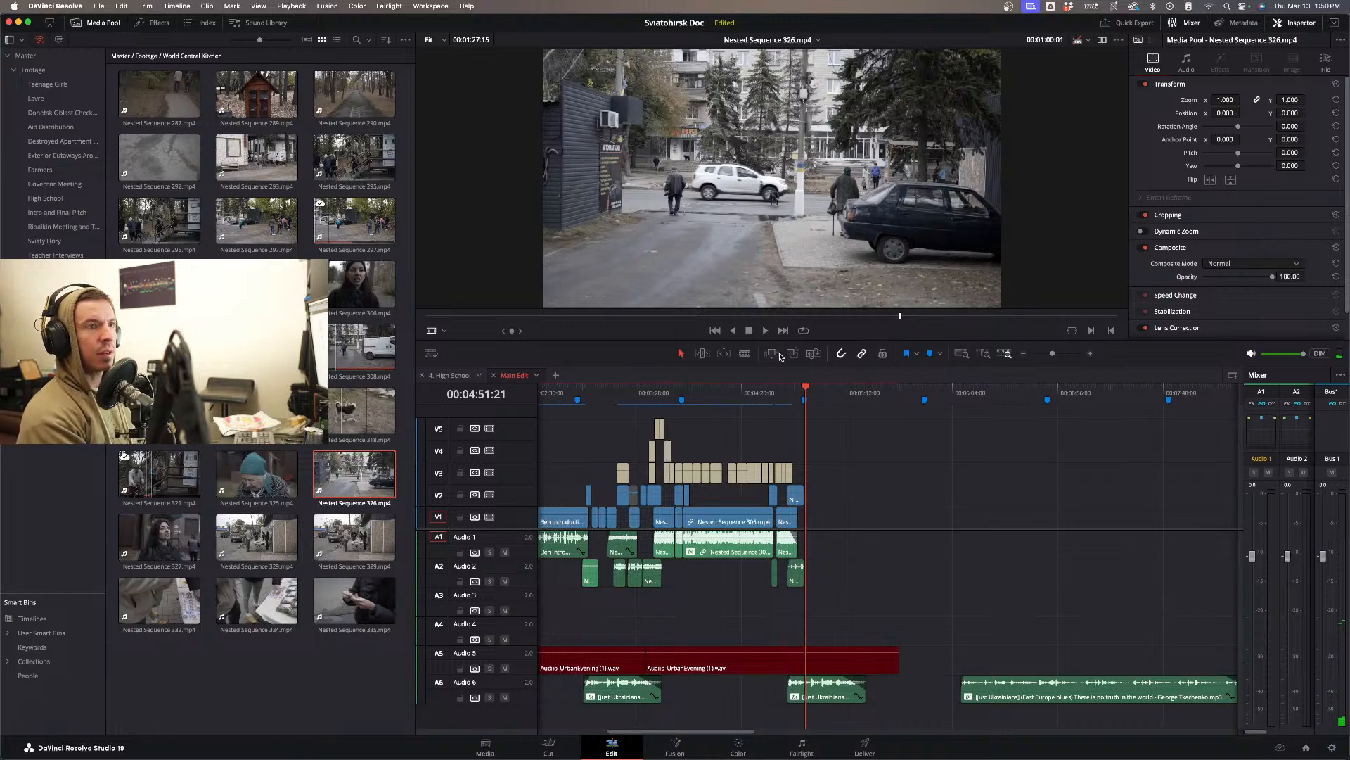
{"action": "key", "text": "space"}
{"action": "key", "text": "space"}
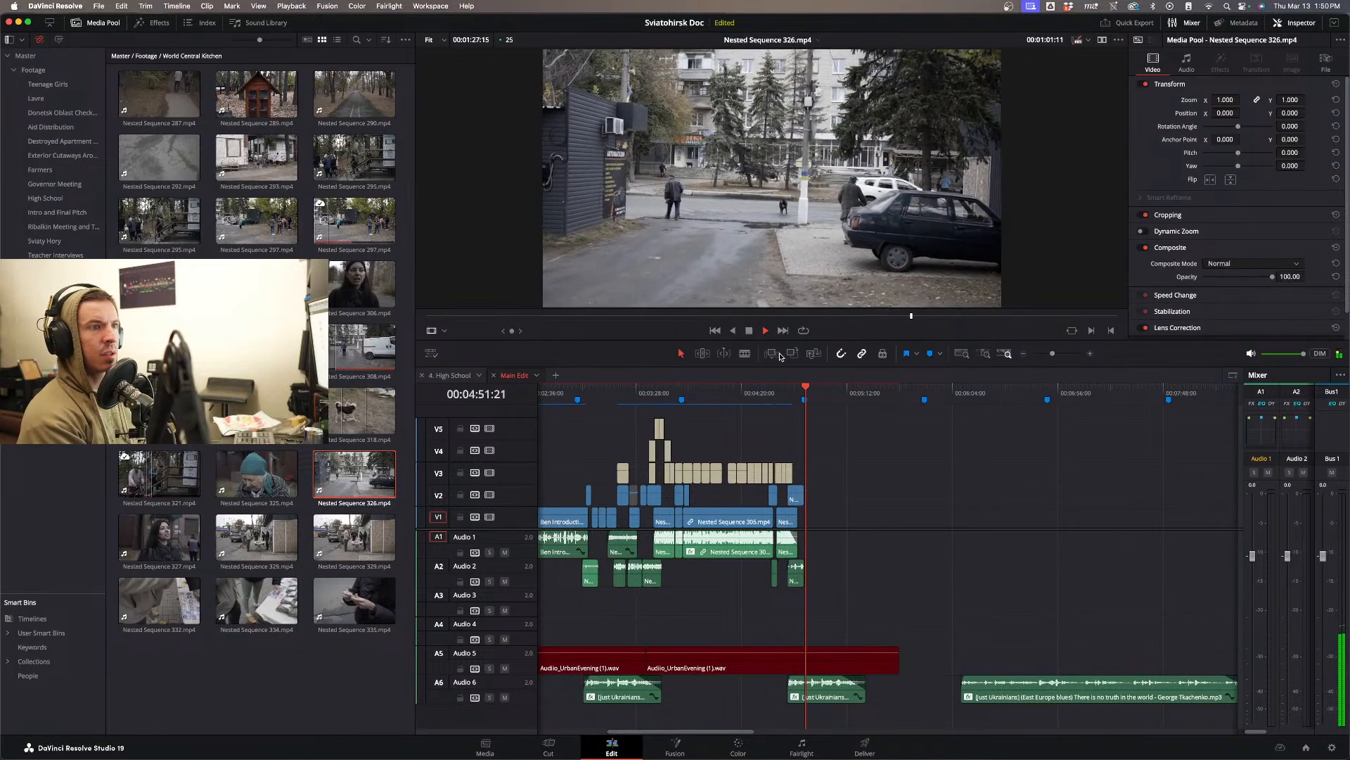
{"action": "key", "text": "space"}
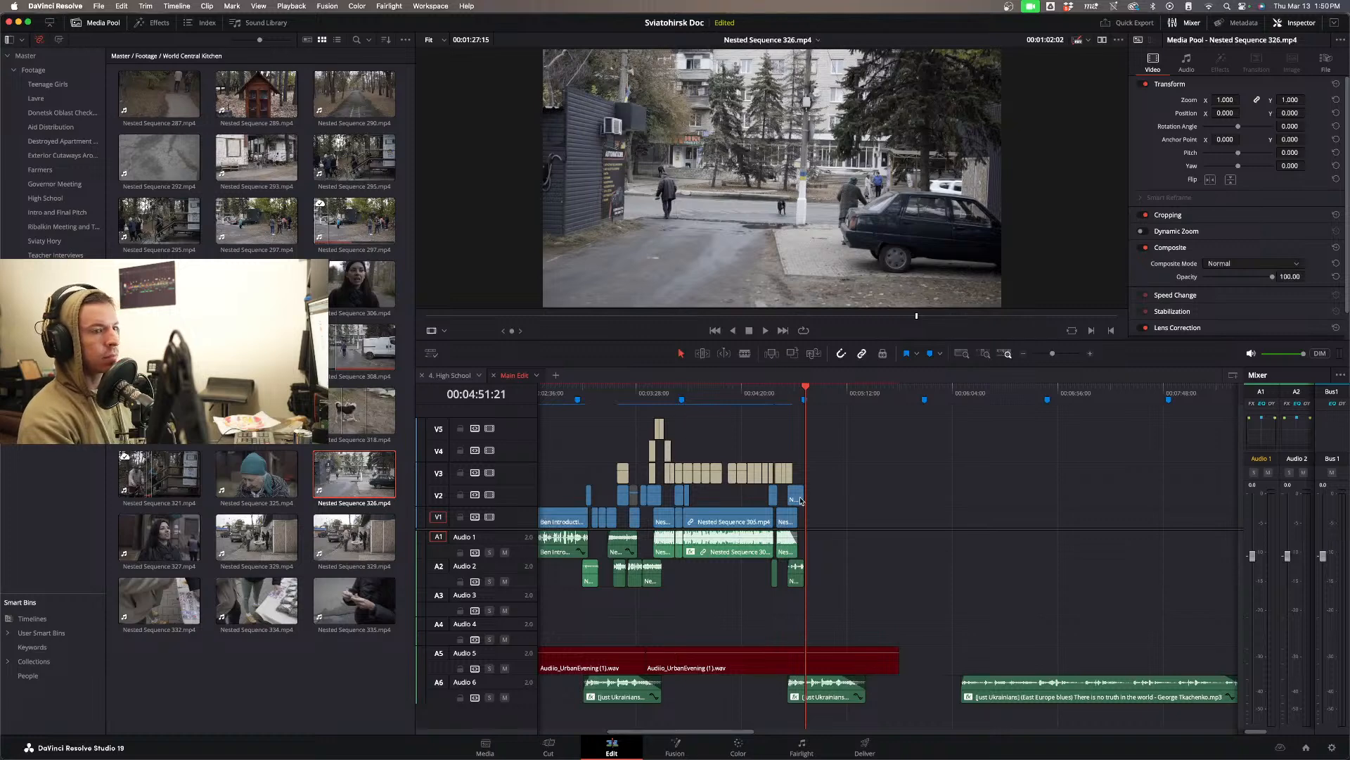
- Play back the final shots of the Main Edit interview scene and the music running past them on the timeline
{"action": "left_click", "coordinate": [793, 393]}
{"action": "key", "text": "space"}
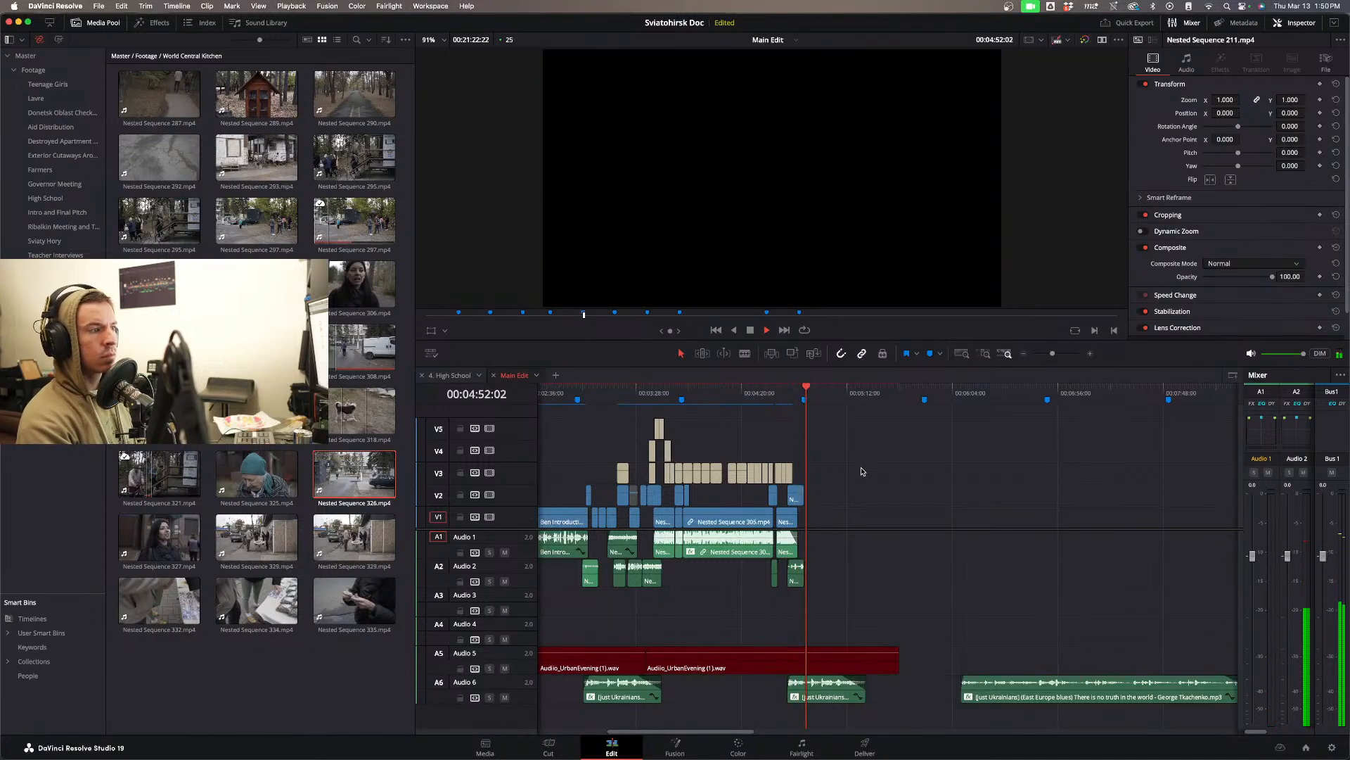
{"action": "left_click", "coordinate": [774, 394]}
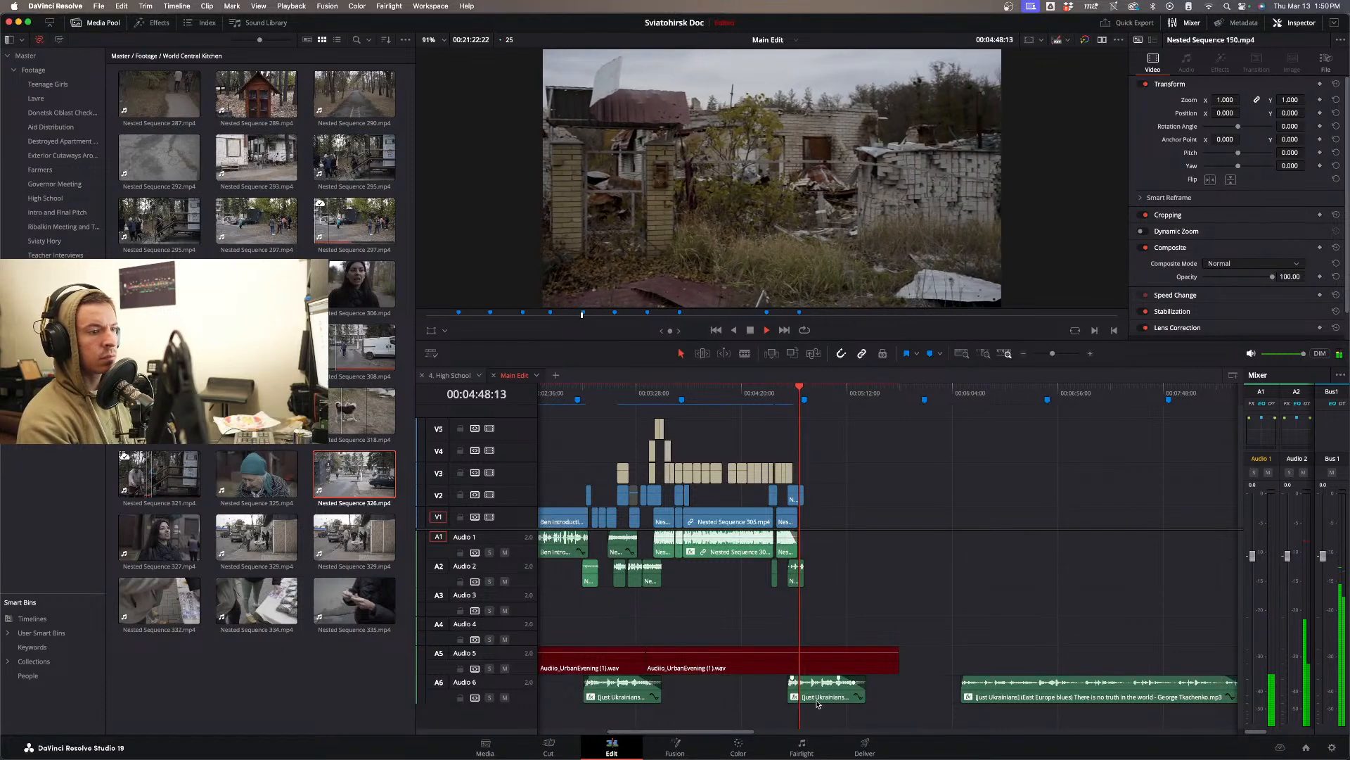
{"action": "key", "text": "space"}
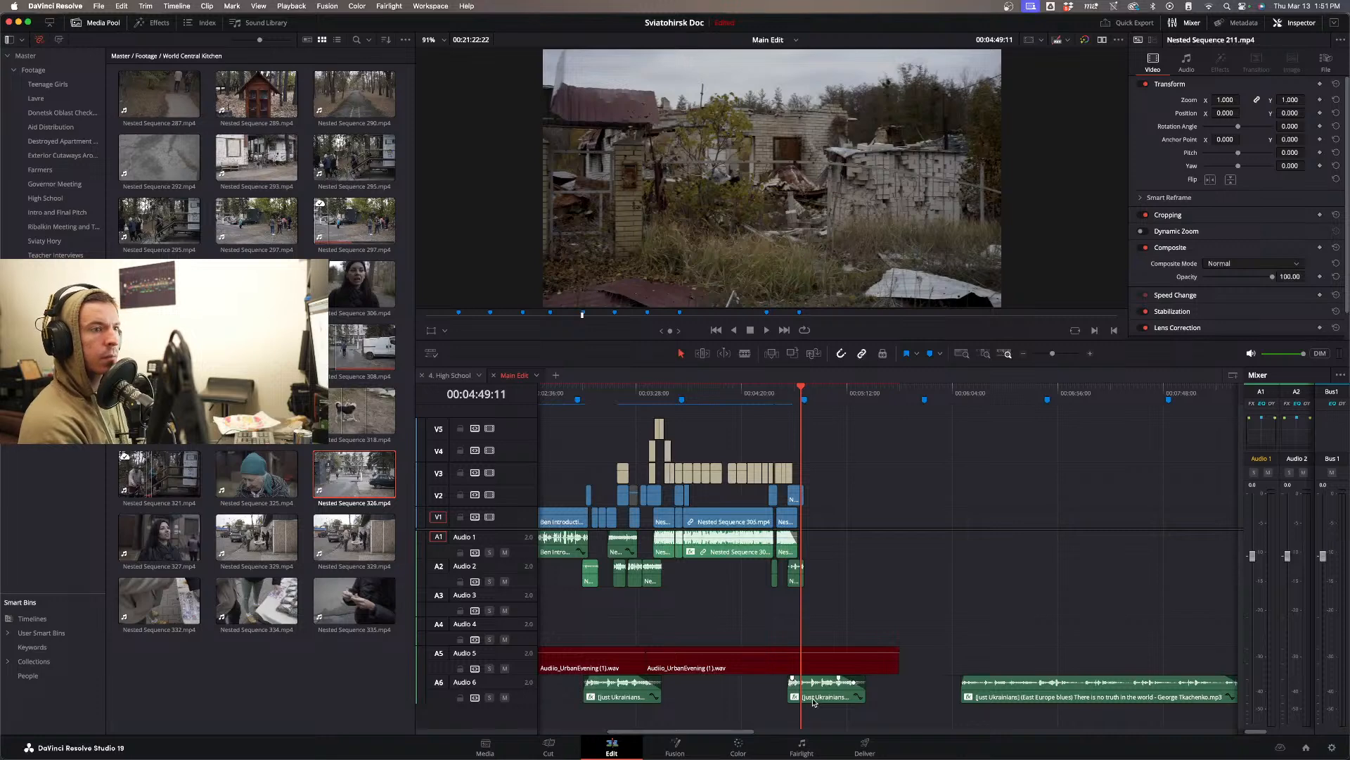
{"action": "key", "text": "space"}
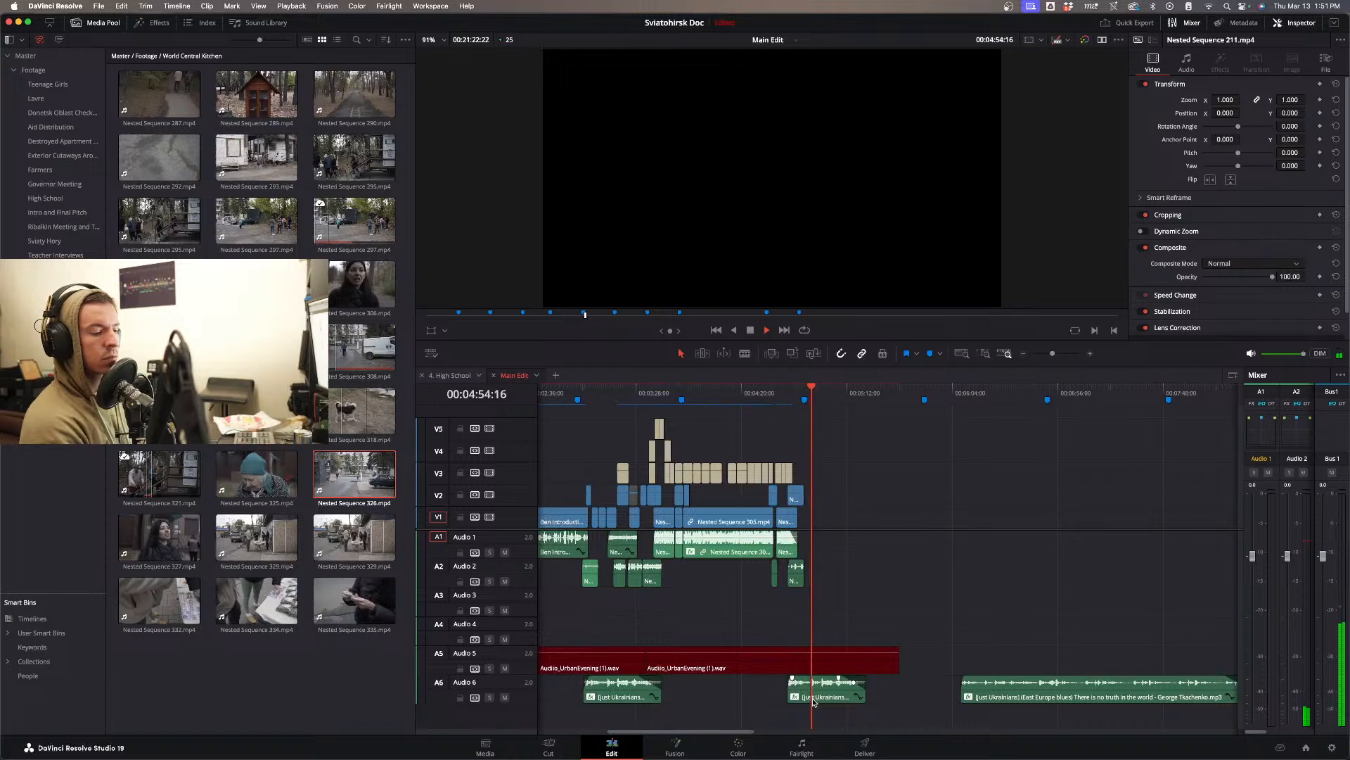
{"action": "key", "text": "space"}
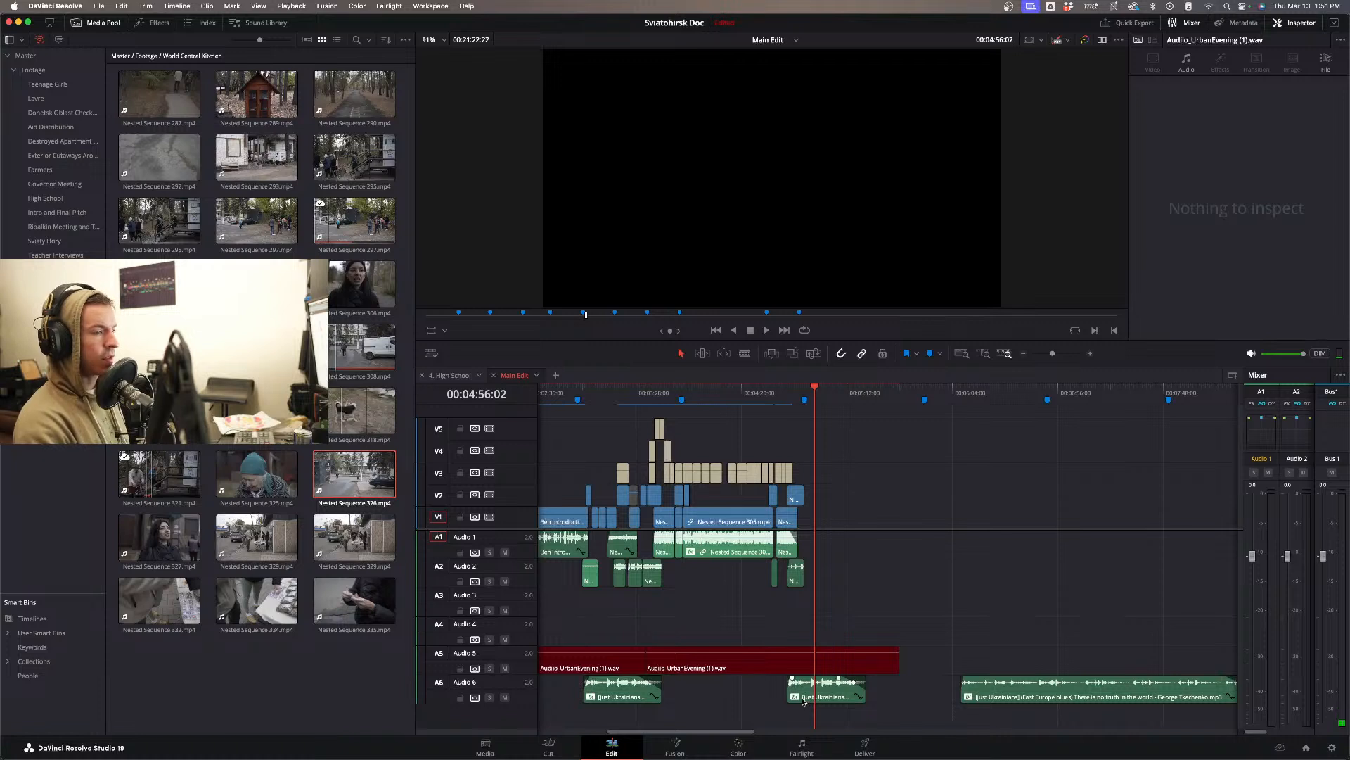
- Switch to the ChatGPT translation in Chrome and highlight the key lines of the story about the woman who traveled to France
{"action": "mouse_move", "coordinate": [498, 757]}
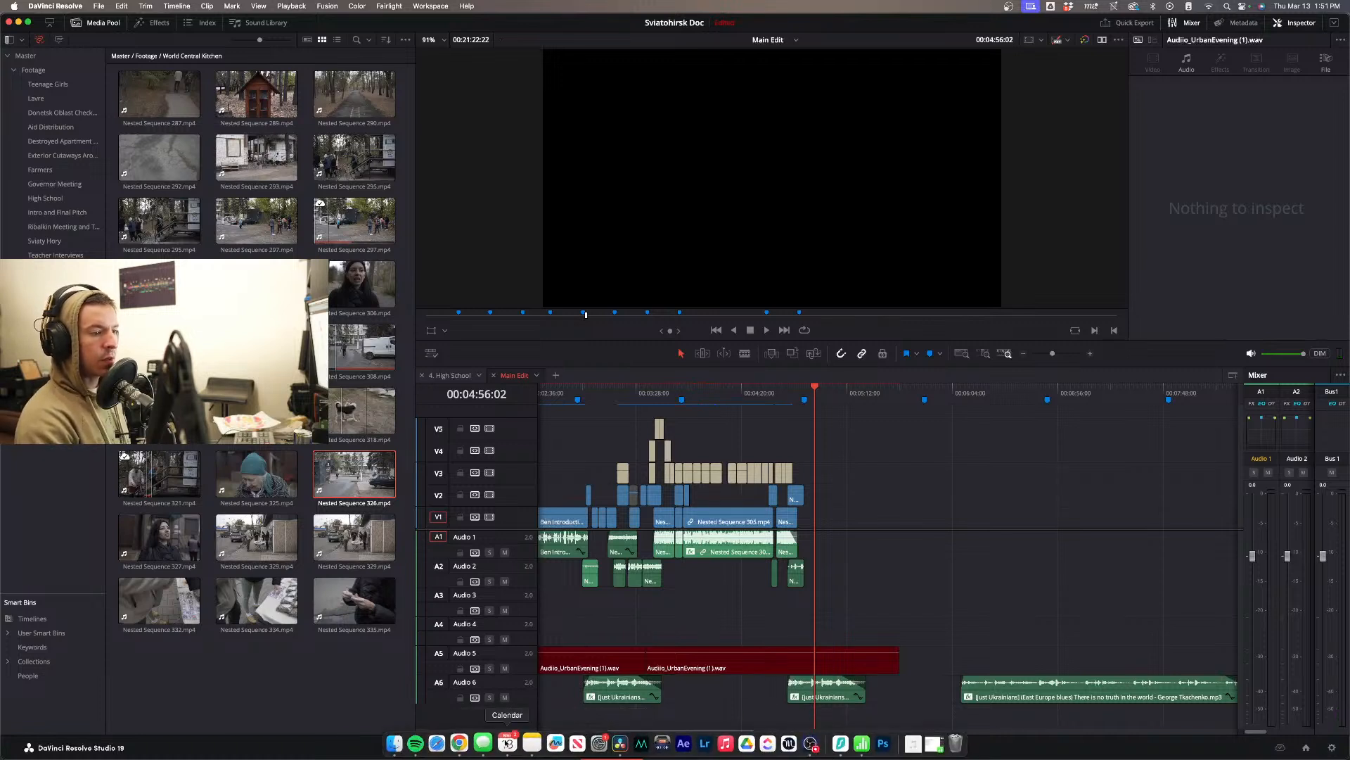
{"action": "left_click", "coordinate": [457, 744]}
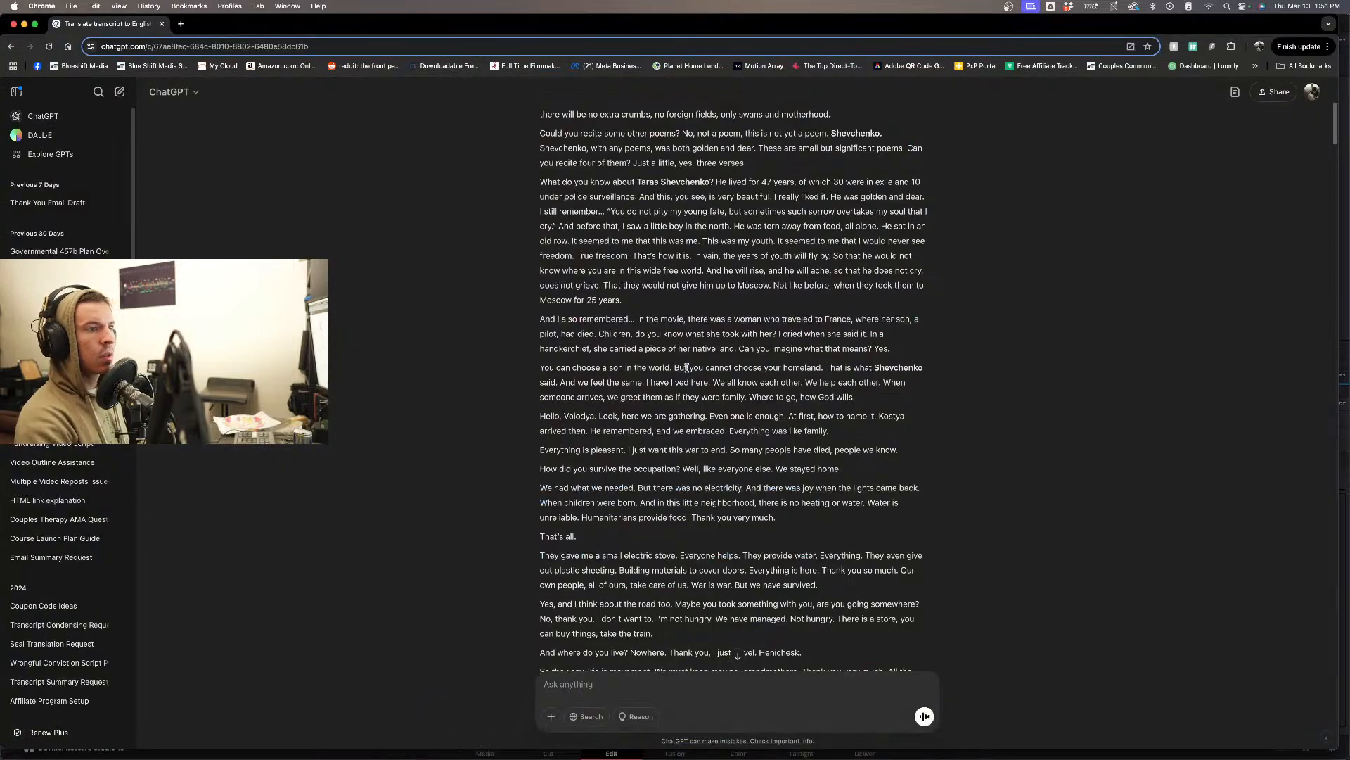
{"action": "scroll", "coordinate": [687, 367], "scroll_direction": "up", "scroll_amount": 1}
{"action": "scroll", "coordinate": [686, 368], "scroll_direction": "up", "scroll_amount": 3}
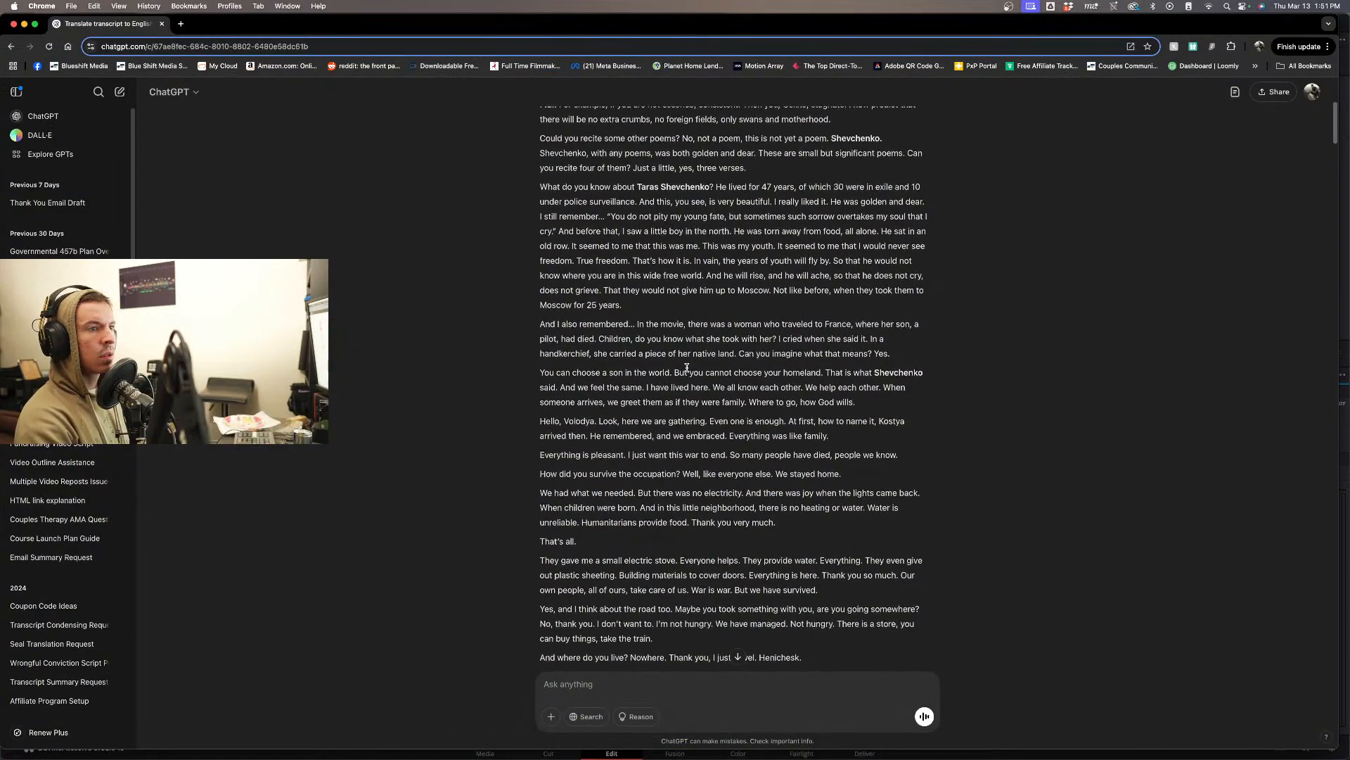
{"action": "scroll", "coordinate": [688, 371], "scroll_direction": "up", "scroll_amount": 2}
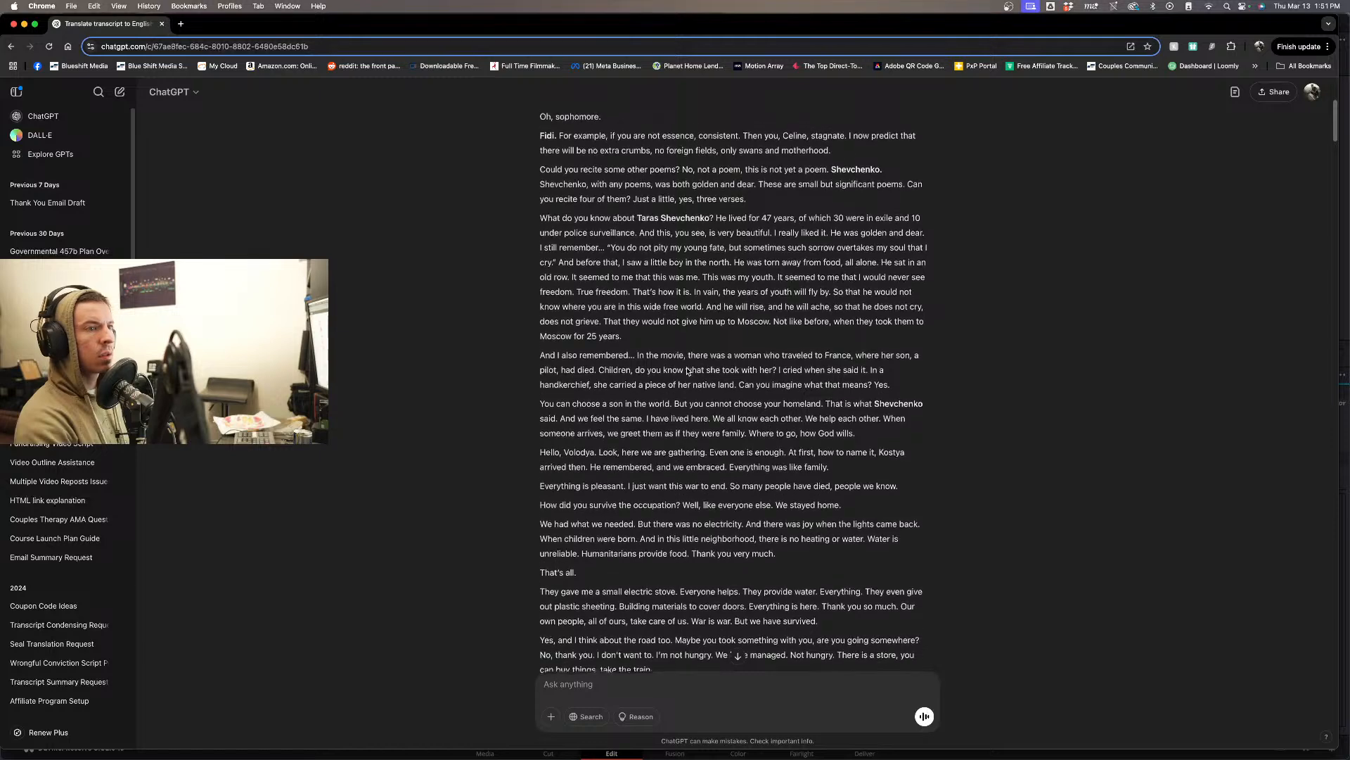
{"action": "scroll", "coordinate": [687, 368], "scroll_direction": "up", "scroll_amount": 1}
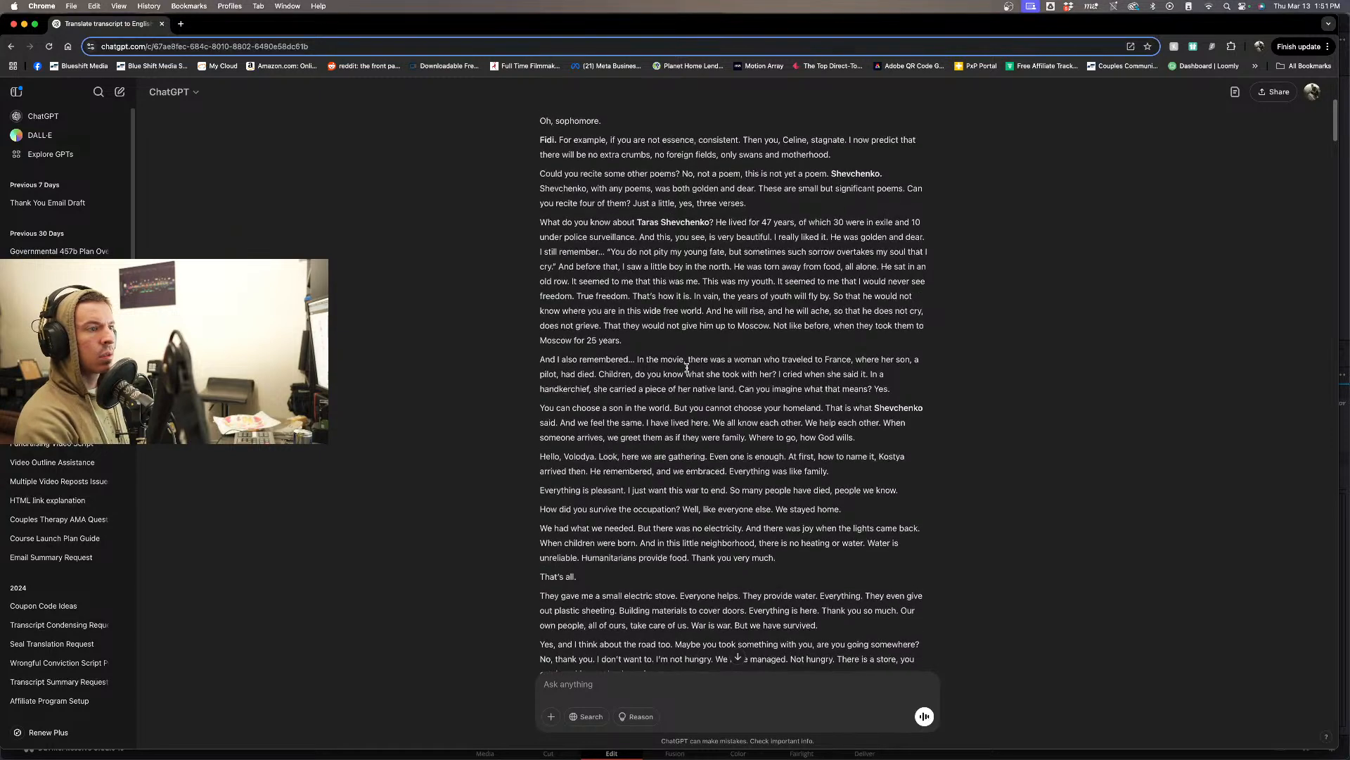
{"action": "scroll", "coordinate": [687, 370], "scroll_direction": "up", "scroll_amount": 1}
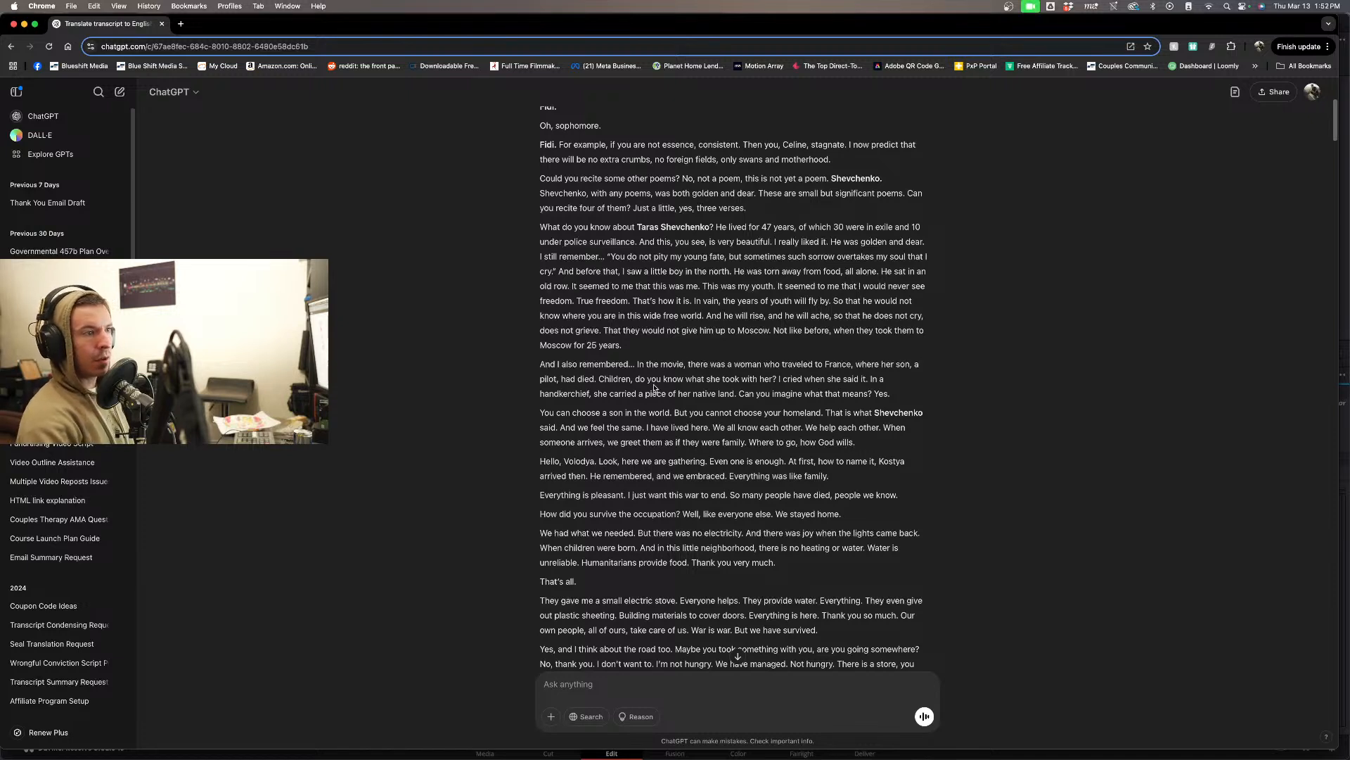
{"action": "left_click_drag", "start_coordinate": [623, 364], "coordinate": [847, 373]}
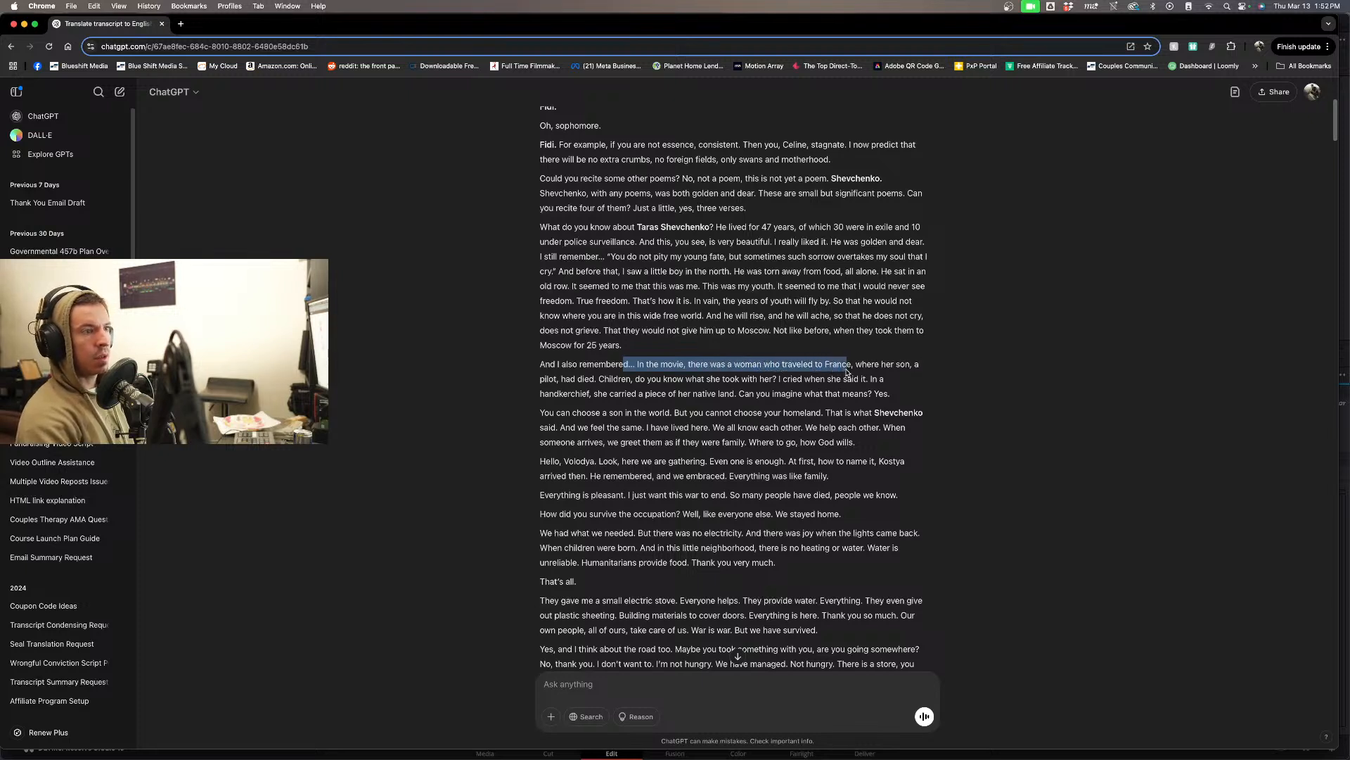
{"action": "left_click", "coordinate": [589, 382]}
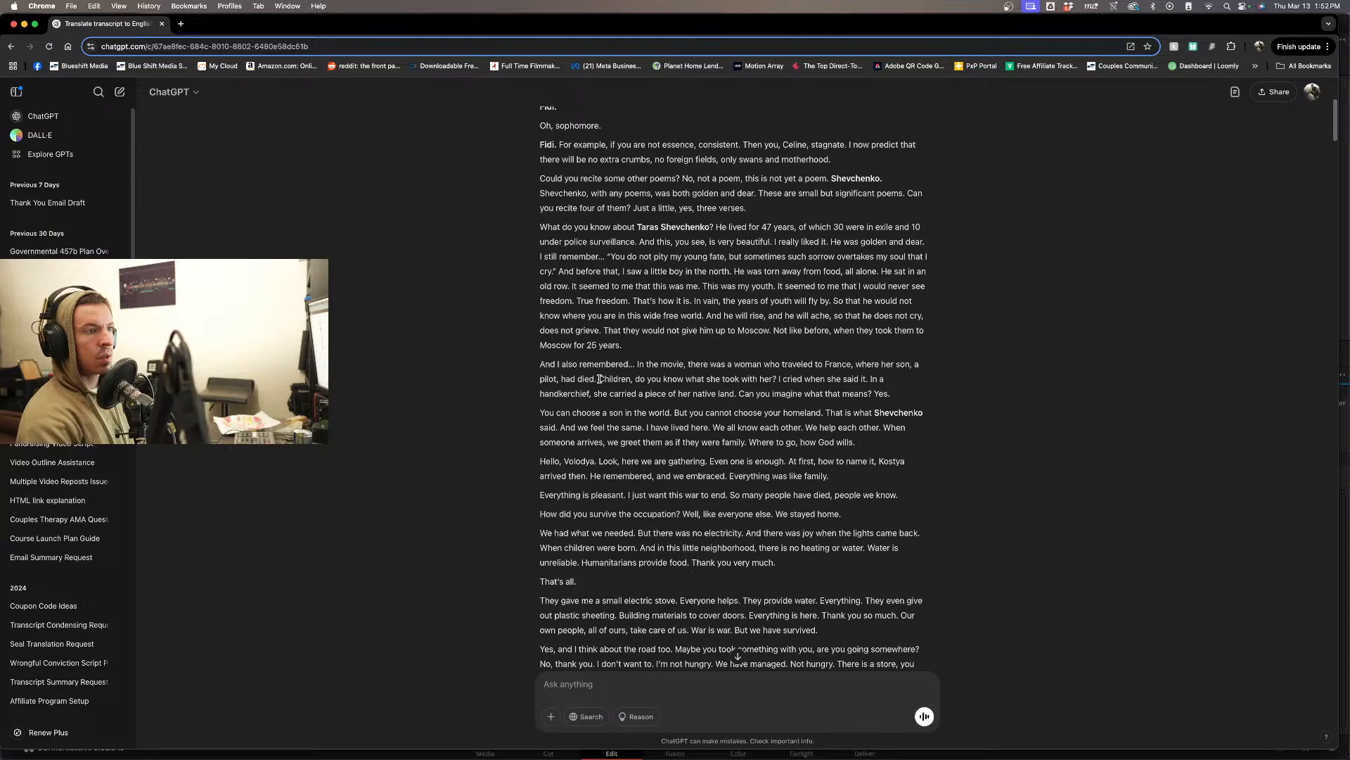
{"action": "left_click_drag", "start_coordinate": [599, 380], "coordinate": [767, 379]}
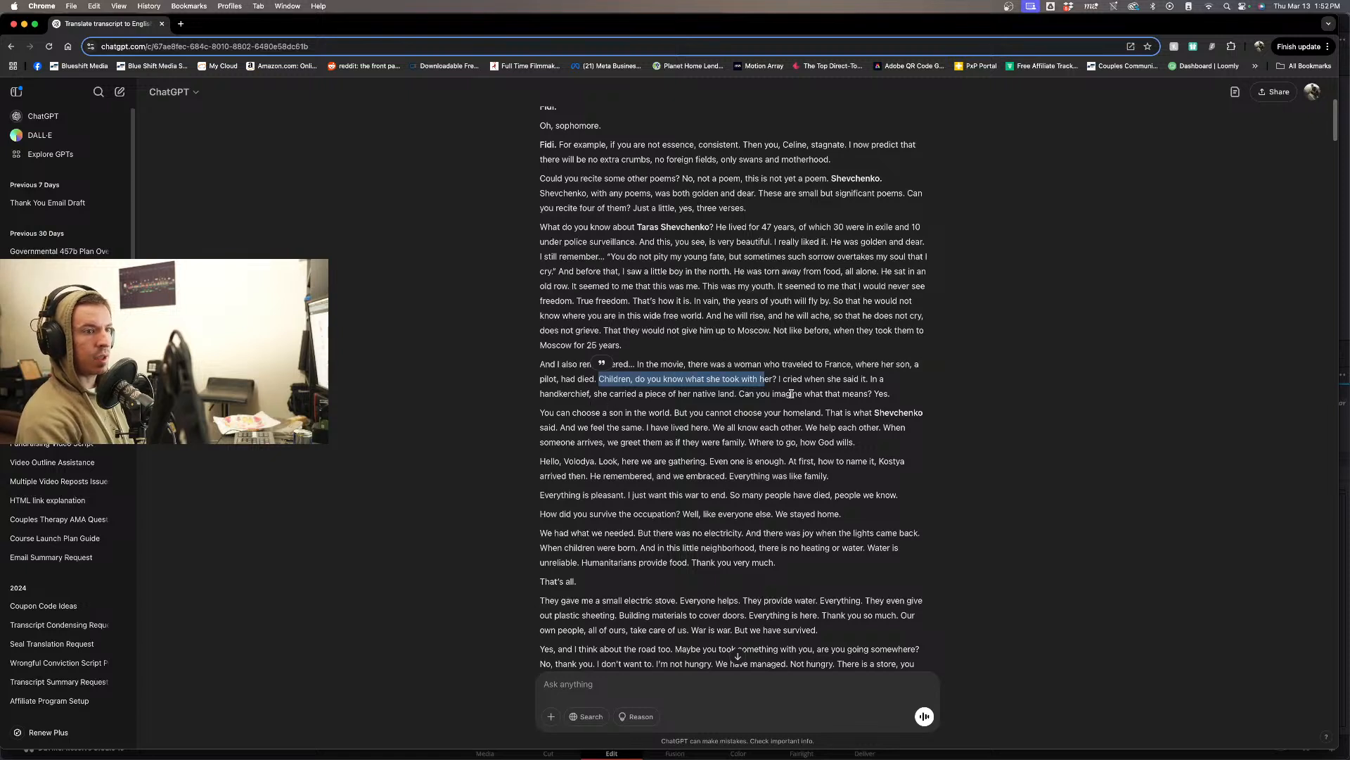
{"action": "left_click_drag", "start_coordinate": [753, 394], "coordinate": [858, 391]}
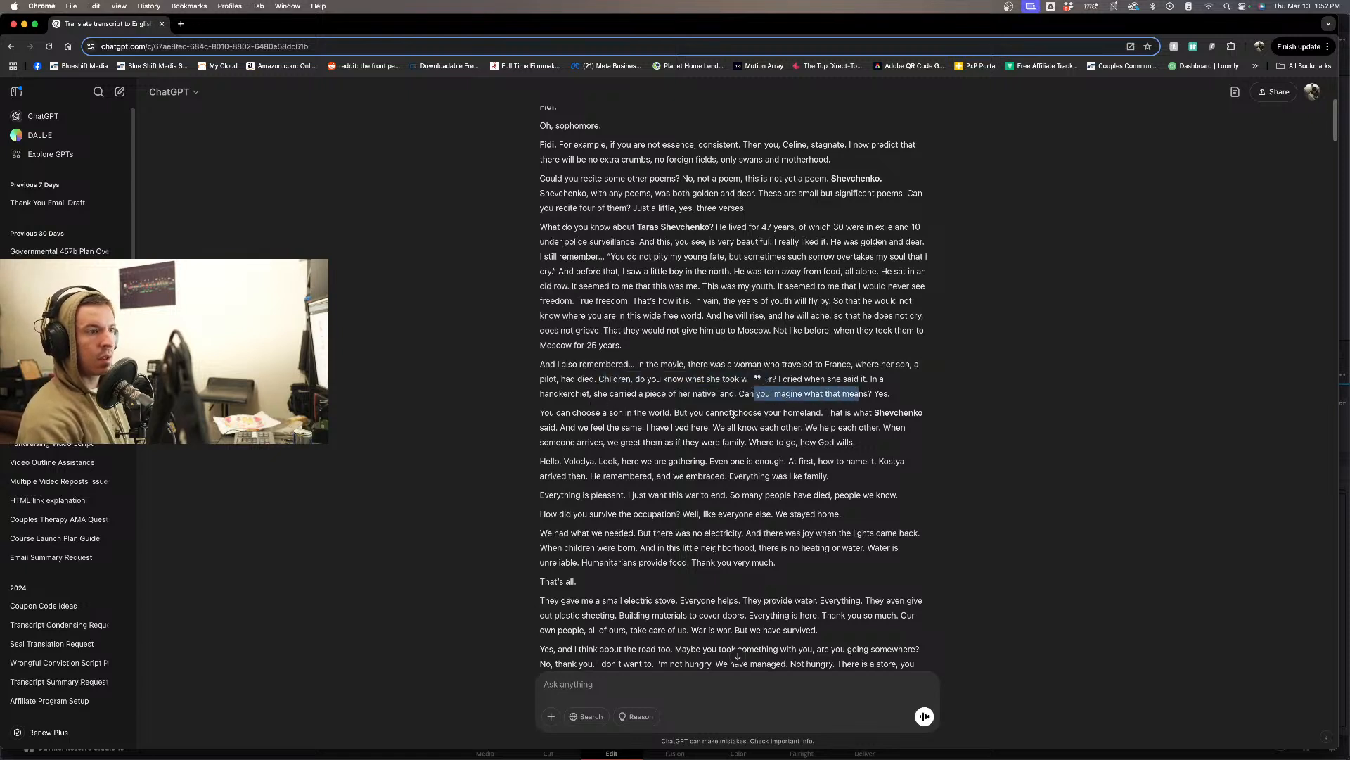
- Highlight "You can choose a son in the world. But you cannot choose your homeland", single out "choose", and clear the highlight
{"action": "left_click_drag", "start_coordinate": [542, 413], "coordinate": [821, 421]}
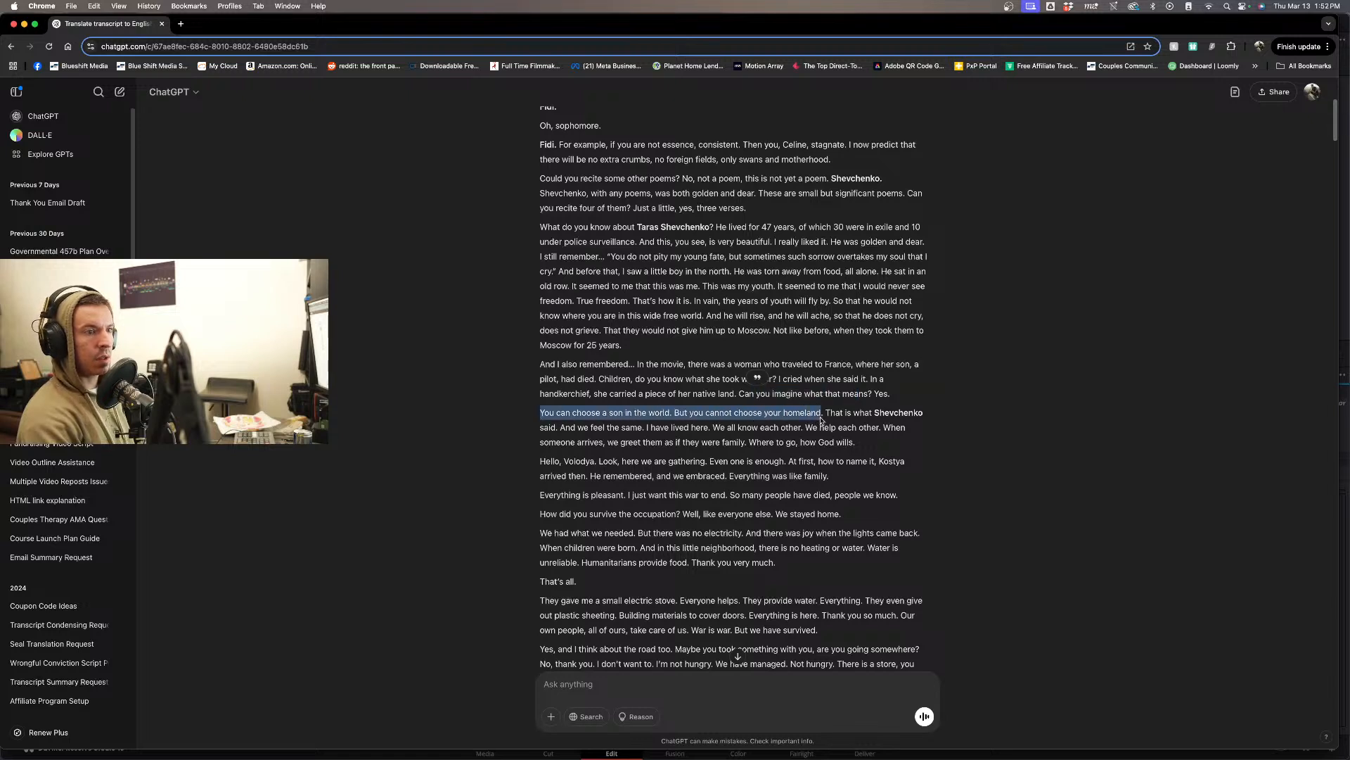
{"action": "left_click", "coordinate": [543, 415]}
{"action": "left_click_drag", "start_coordinate": [543, 414], "coordinate": [595, 415]}
{"action": "left_click", "coordinate": [577, 413]}
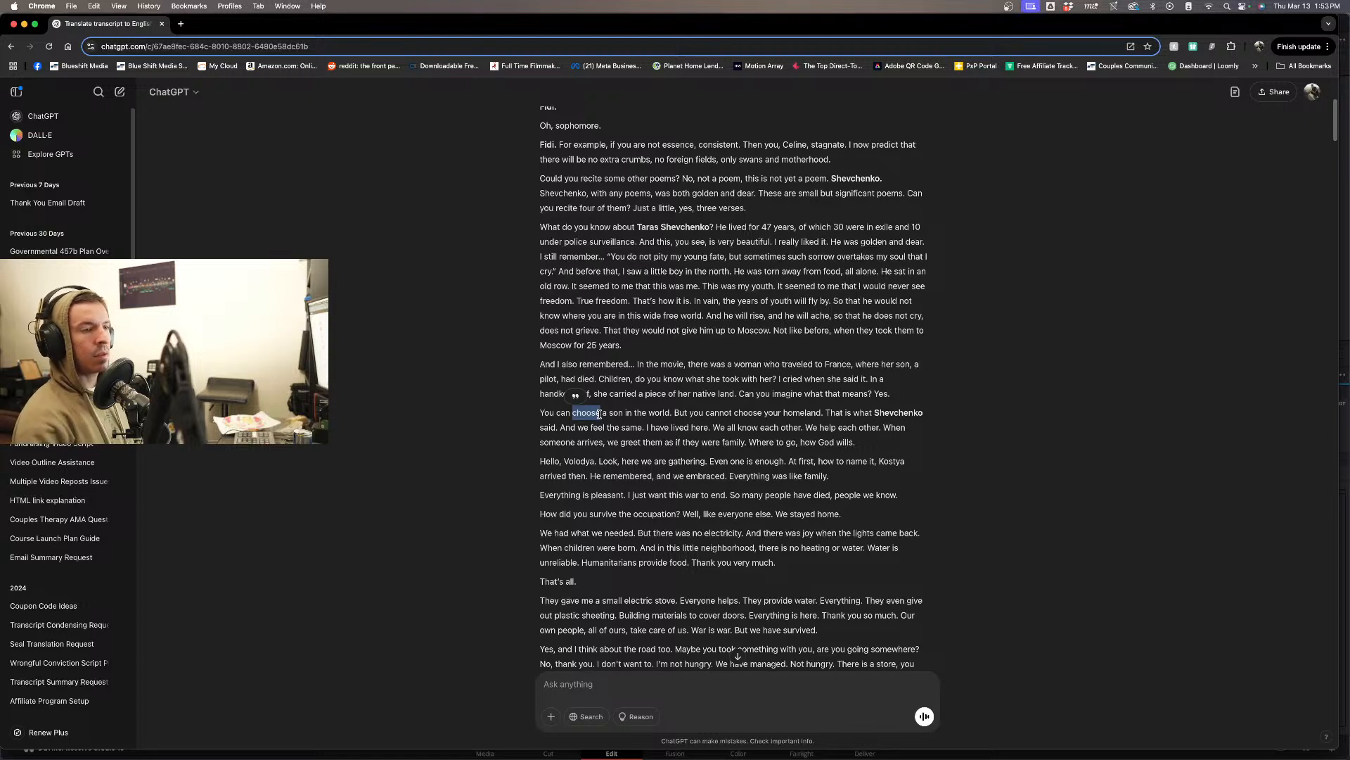
{"action": "left_click", "coordinate": [598, 414]}
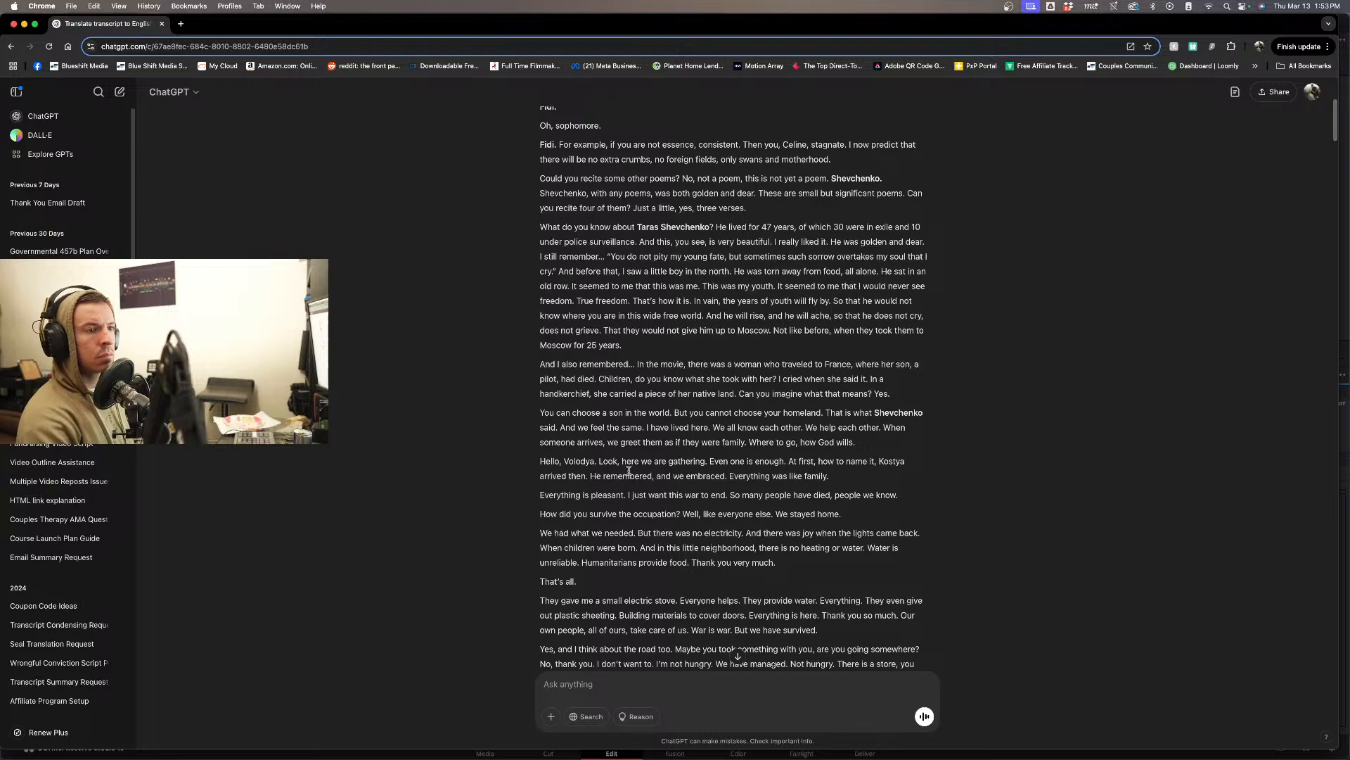
- Read on in the translation through the occupation, Lavra and faith passages to "Every land belongs to someone"
{"action": "scroll", "coordinate": [632, 467], "scroll_direction": "down", "scroll_amount": 3}
{"action": "scroll", "coordinate": [628, 470], "scroll_direction": "down", "scroll_amount": 3}
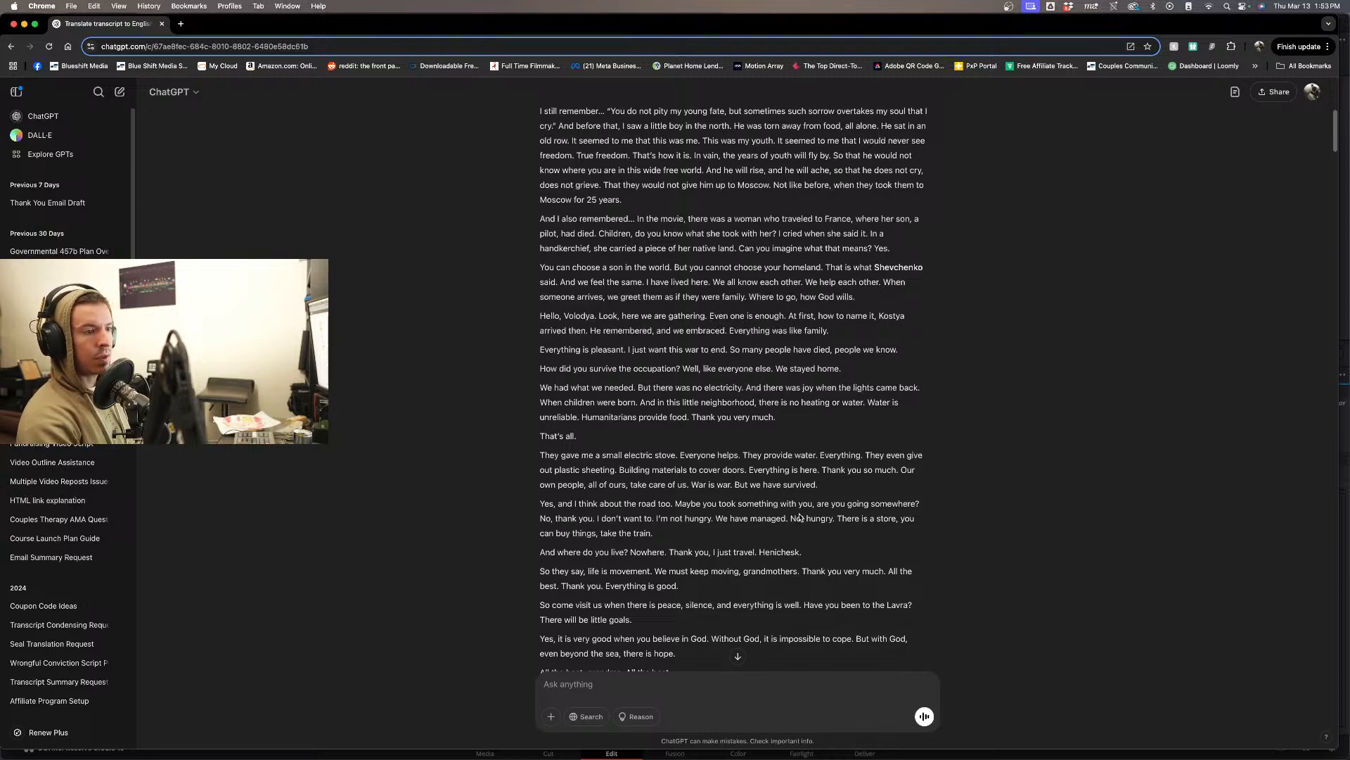
{"action": "scroll", "coordinate": [577, 569], "scroll_direction": "down", "scroll_amount": 4}
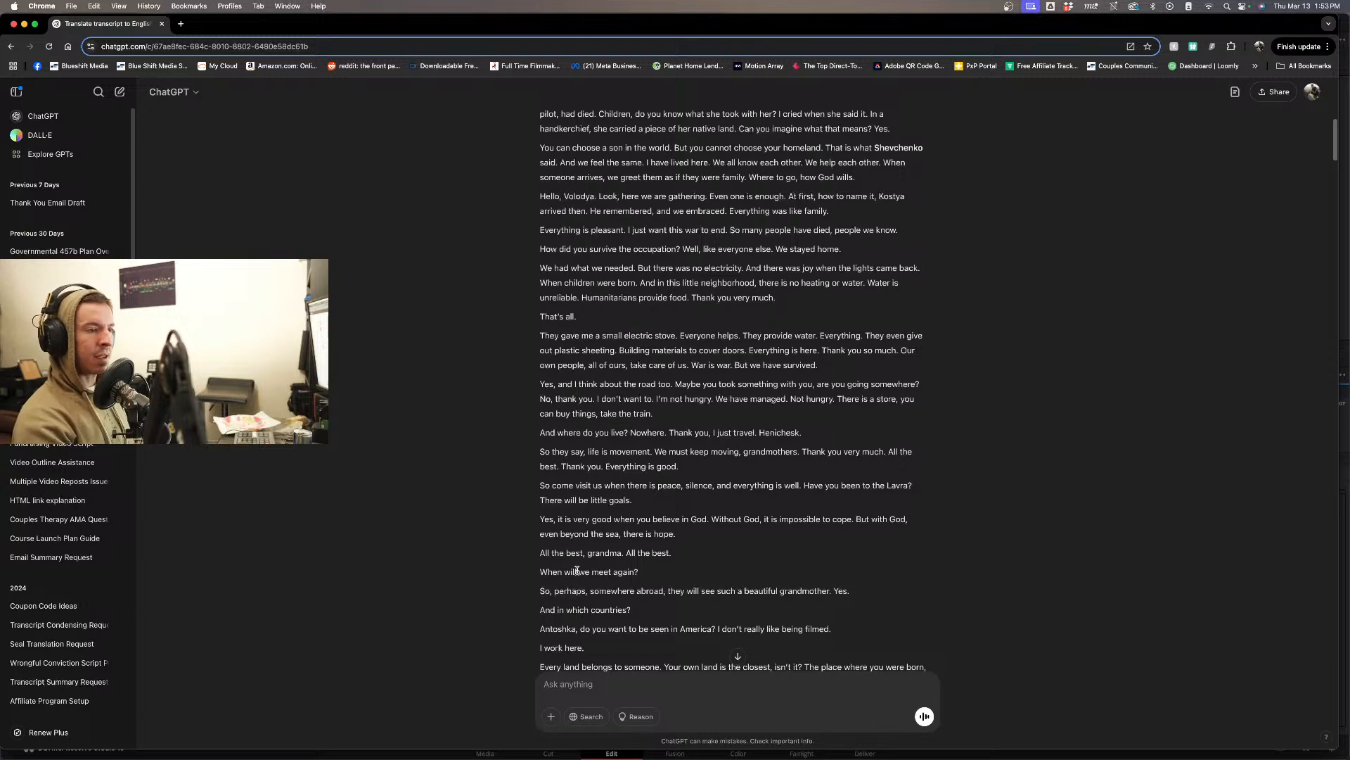
- Switch to DaVinci Resolve and scrub the Main Edit from the subtitled interview past the end of the scene
{"action": "left_click", "coordinate": [613, 753]}
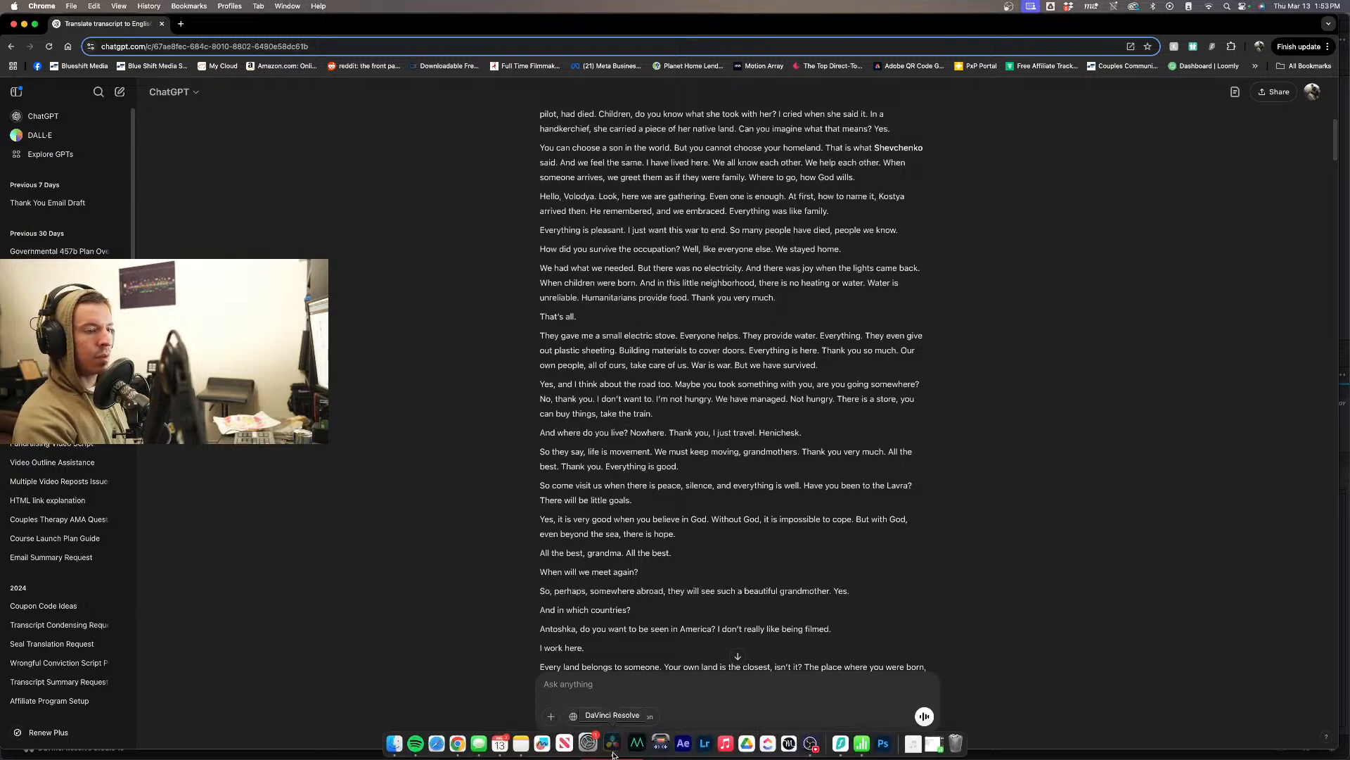
{"action": "left_click", "coordinate": [710, 401]}
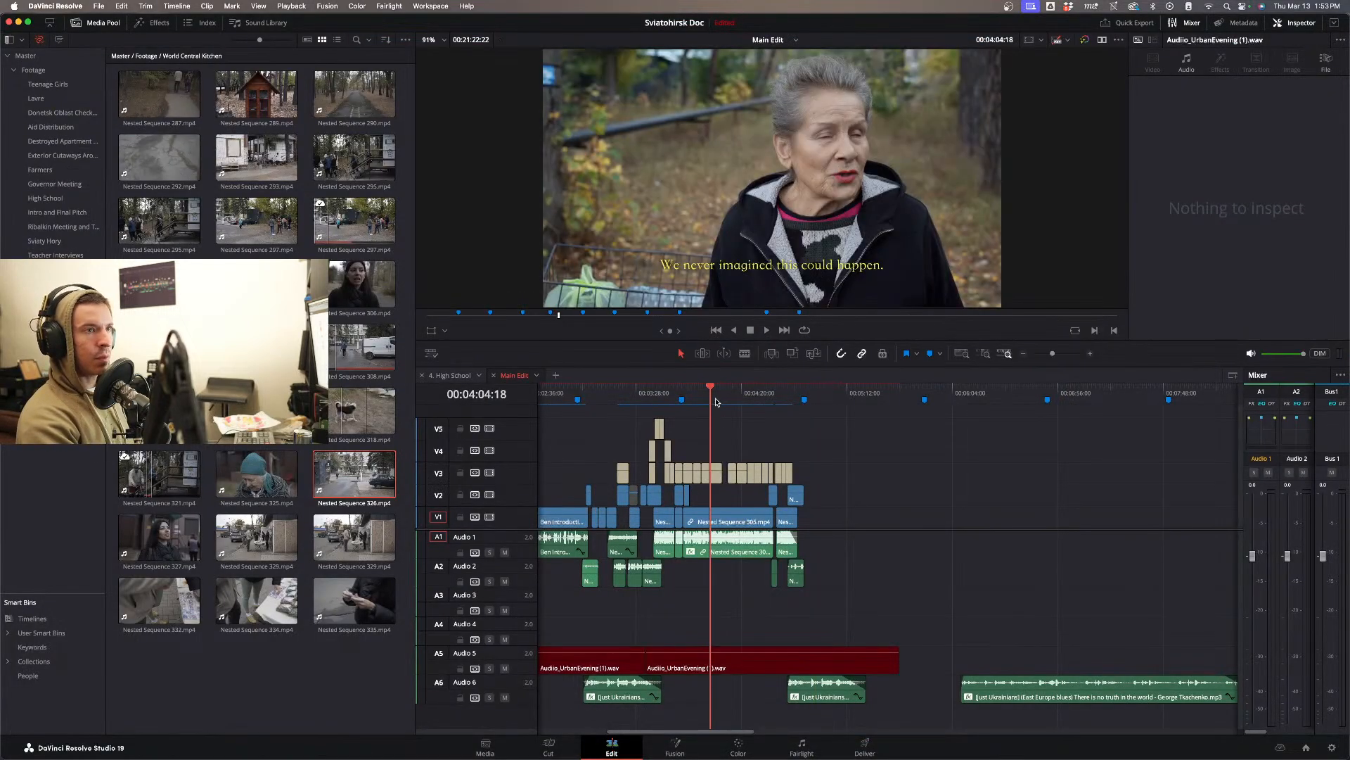
{"action": "left_click", "coordinate": [728, 398]}
{"action": "left_click_drag", "start_coordinate": [731, 399], "coordinate": [831, 402]}
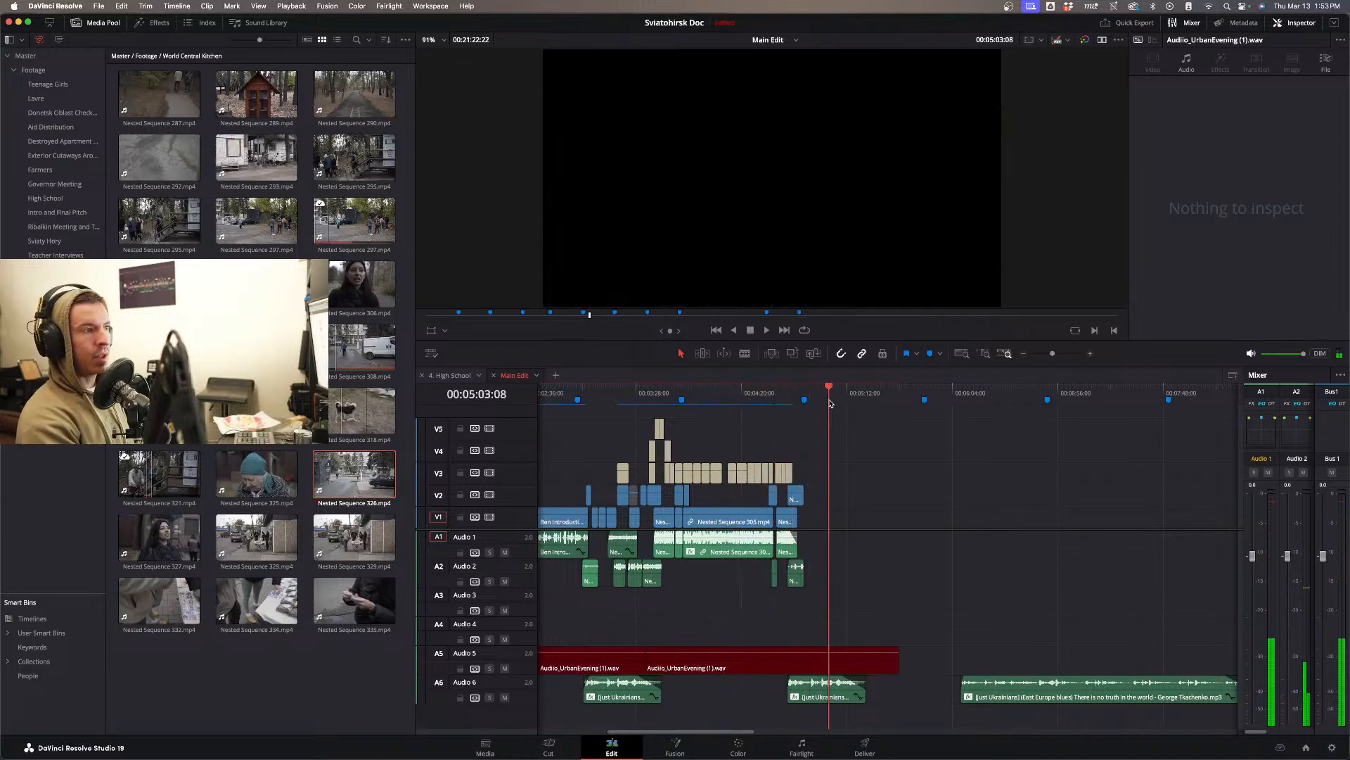
- Load Nested Sequence 325.mp4 in the viewer and scrub back to an earlier close-up of the woman in the teal headscarf
{"action": "left_click", "coordinate": [219, 471]}
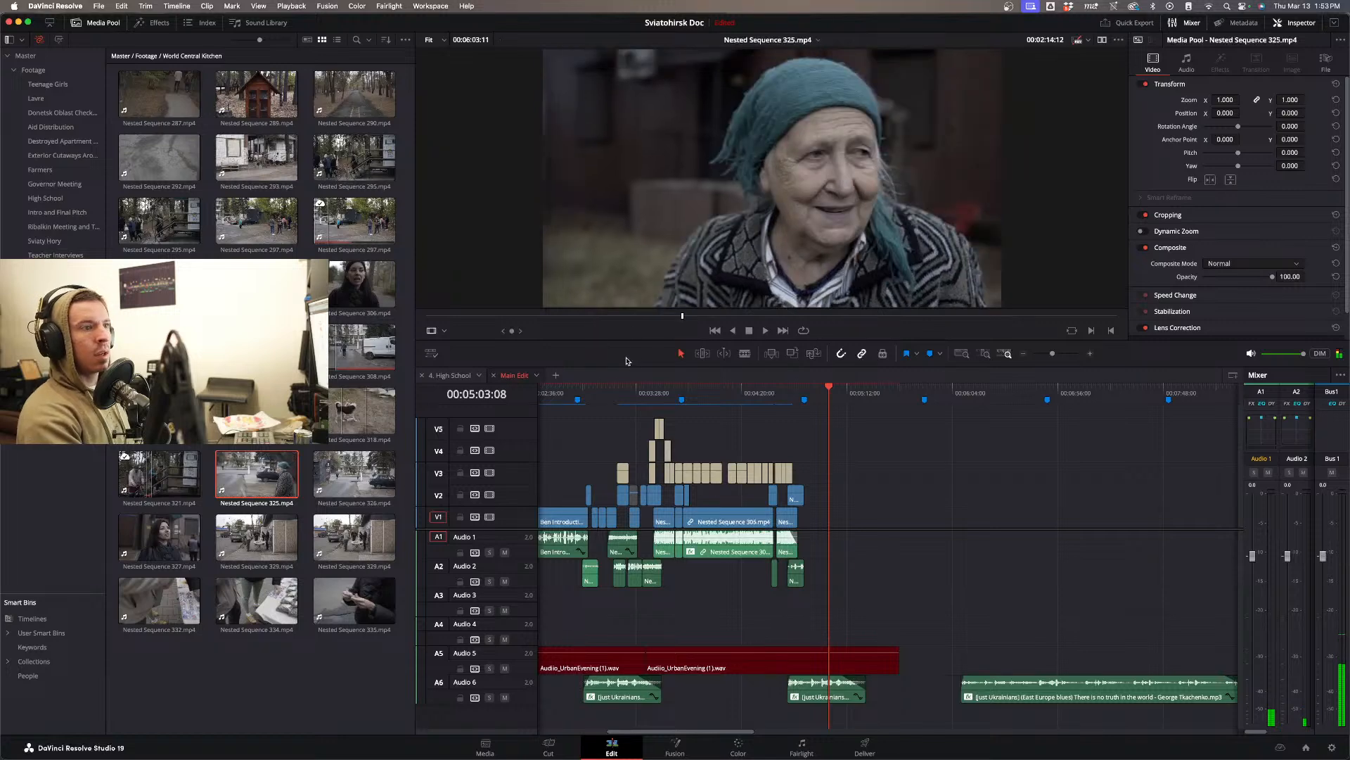
{"action": "left_click", "coordinate": [641, 317]}
{"action": "left_click_drag", "start_coordinate": [641, 318], "coordinate": [645, 317]}
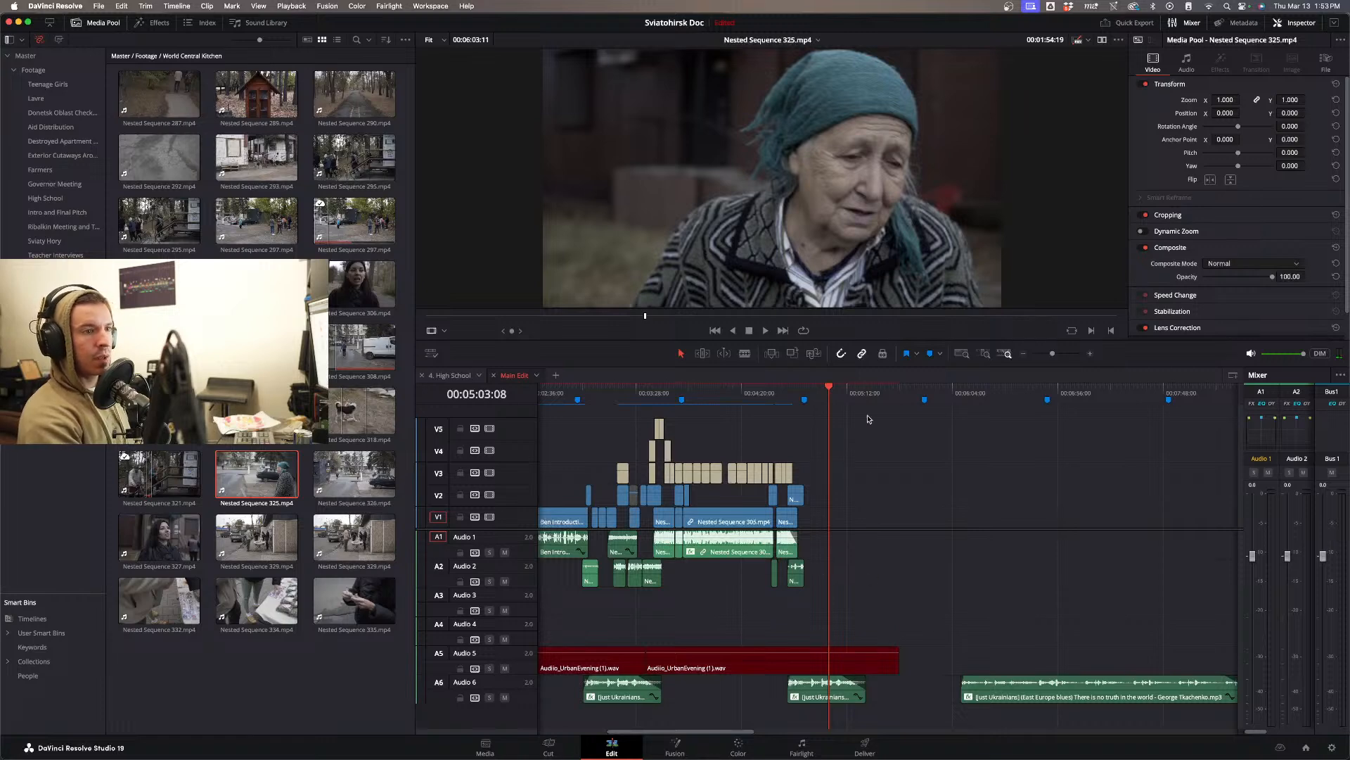
- Switch to the ChatGPT translation in Chrome and reread back from the homeland passage to the Taras Shevchenko and poem questions
{"action": "mouse_move", "coordinate": [657, 757]}
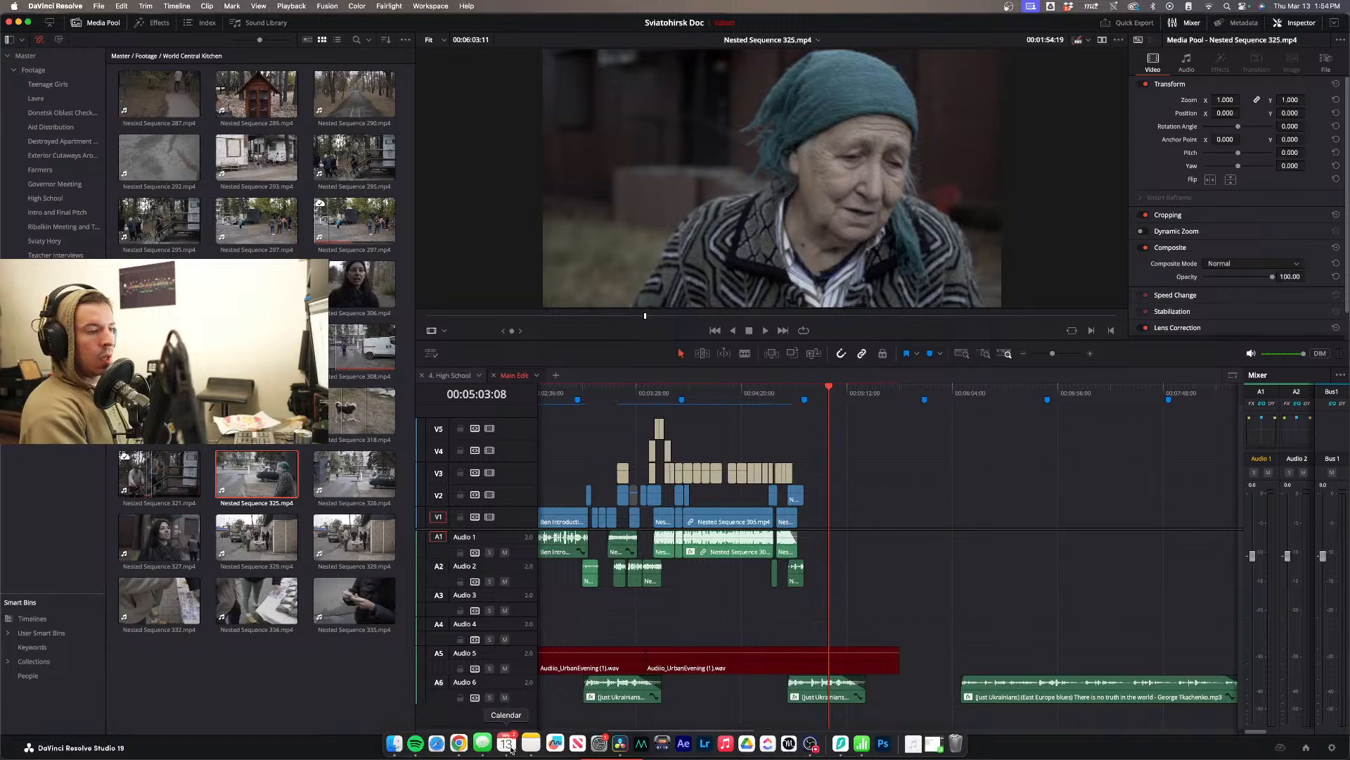
{"action": "left_click", "coordinate": [458, 743]}
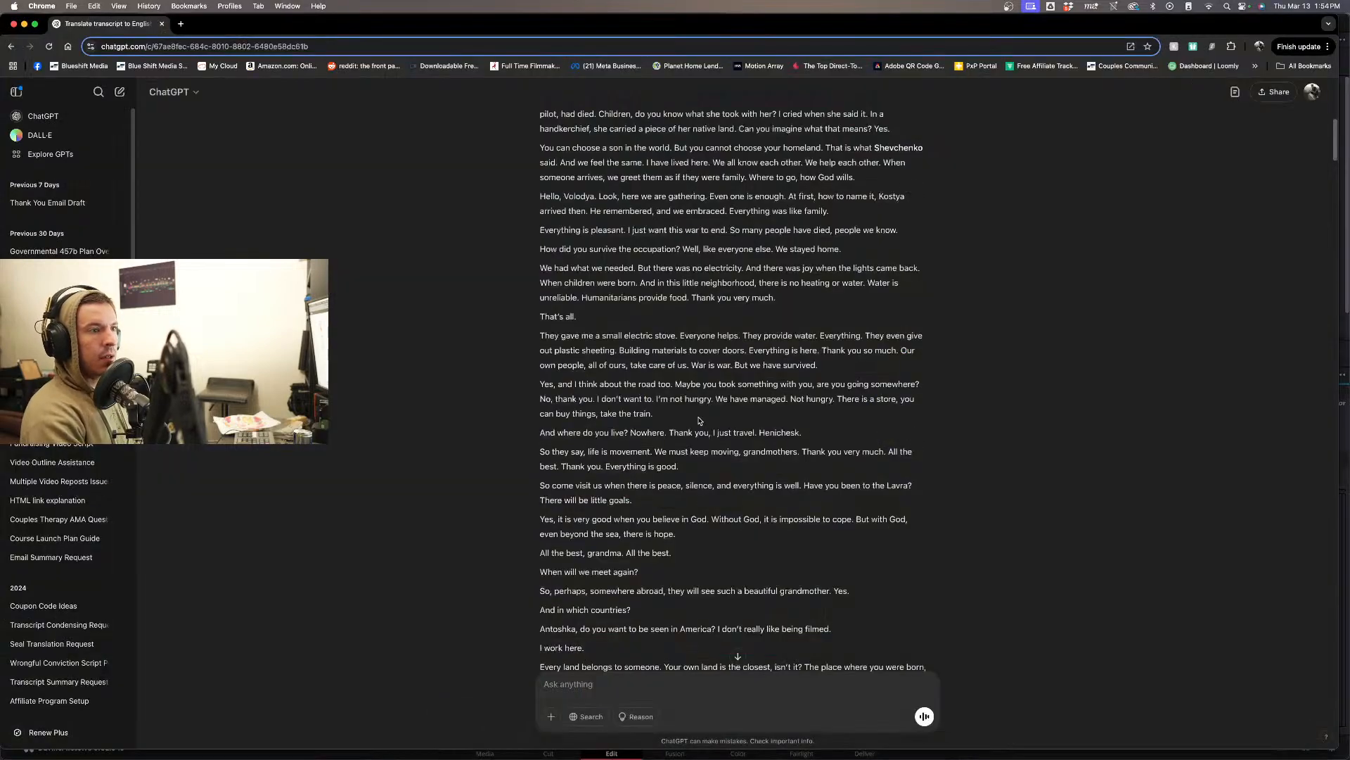
{"action": "scroll", "coordinate": [647, 318], "scroll_direction": "up", "scroll_amount": 2}
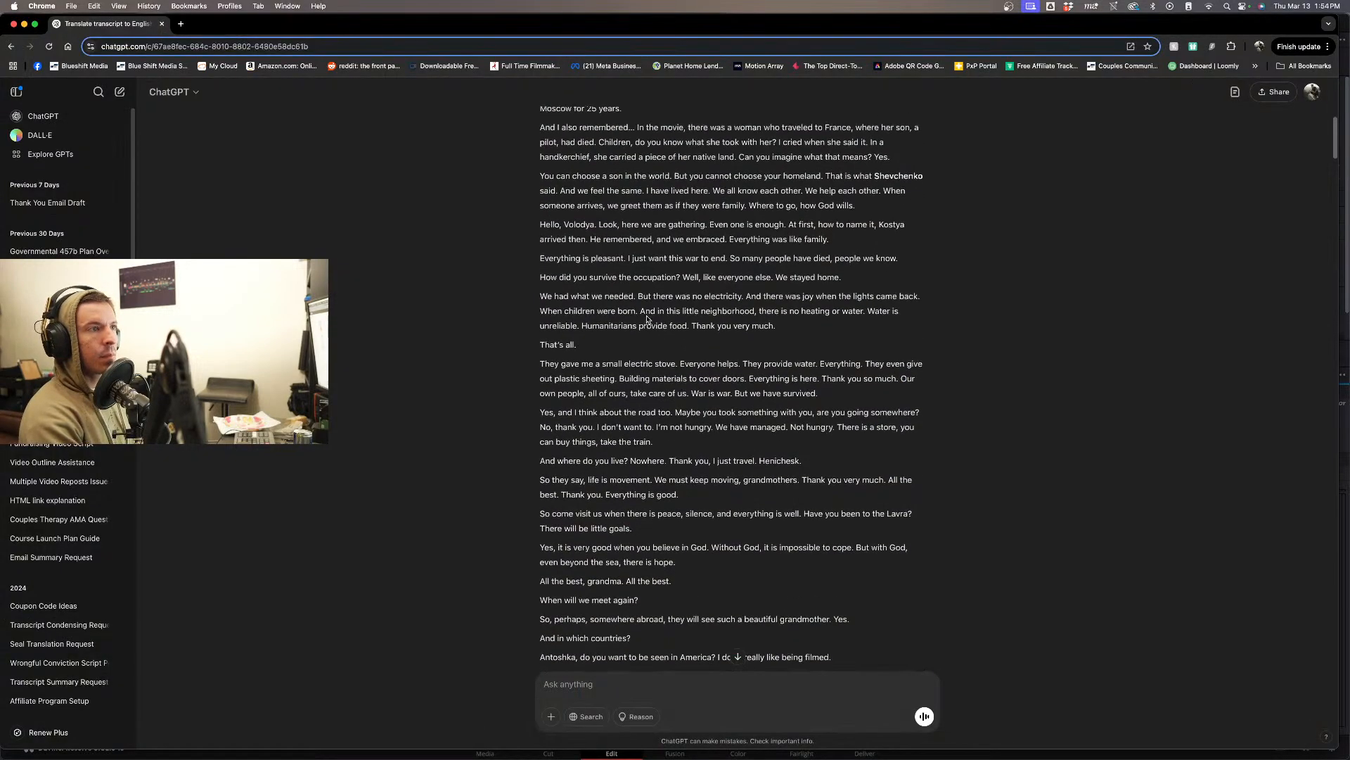
{"action": "scroll", "coordinate": [647, 319], "scroll_direction": "up", "scroll_amount": 3}
{"action": "scroll", "coordinate": [647, 319], "scroll_direction": "up", "scroll_amount": 5}
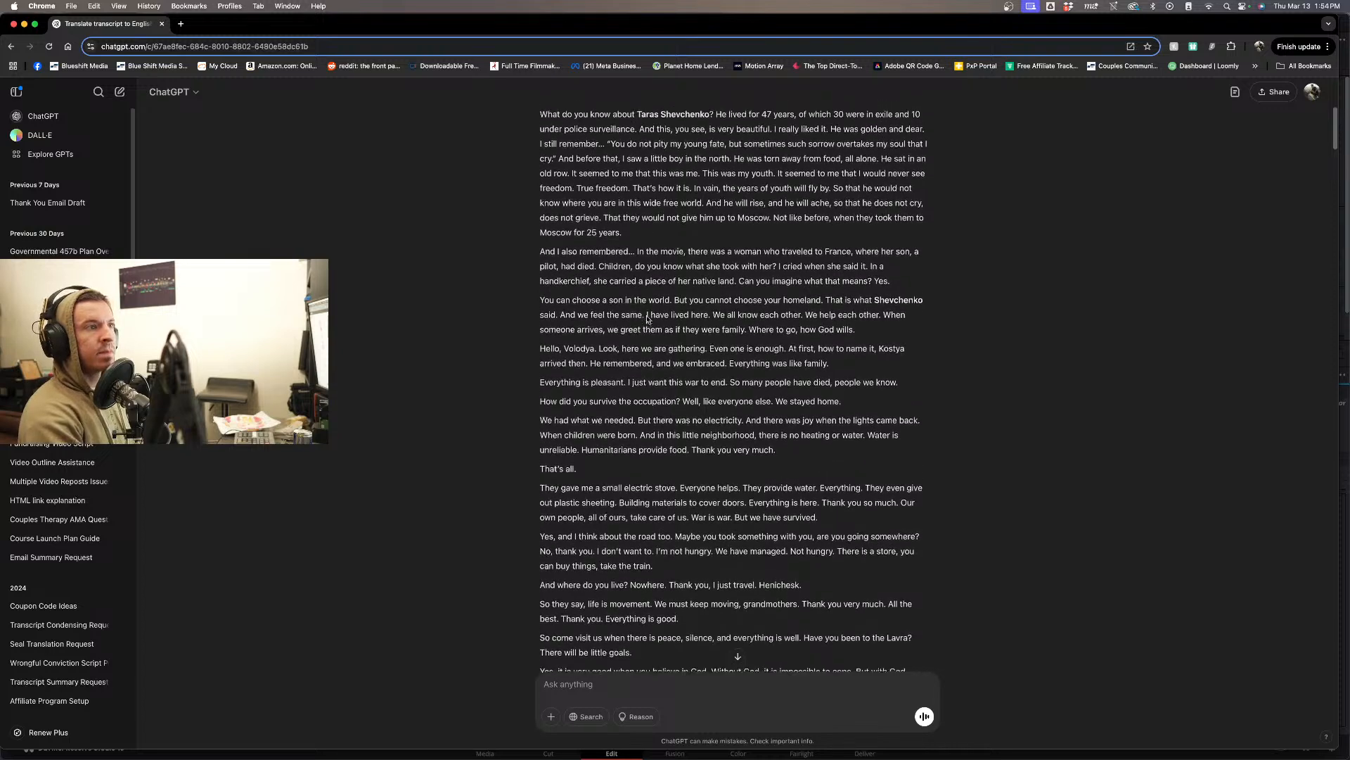
{"action": "scroll", "coordinate": [647, 318], "scroll_direction": "up", "scroll_amount": 1}
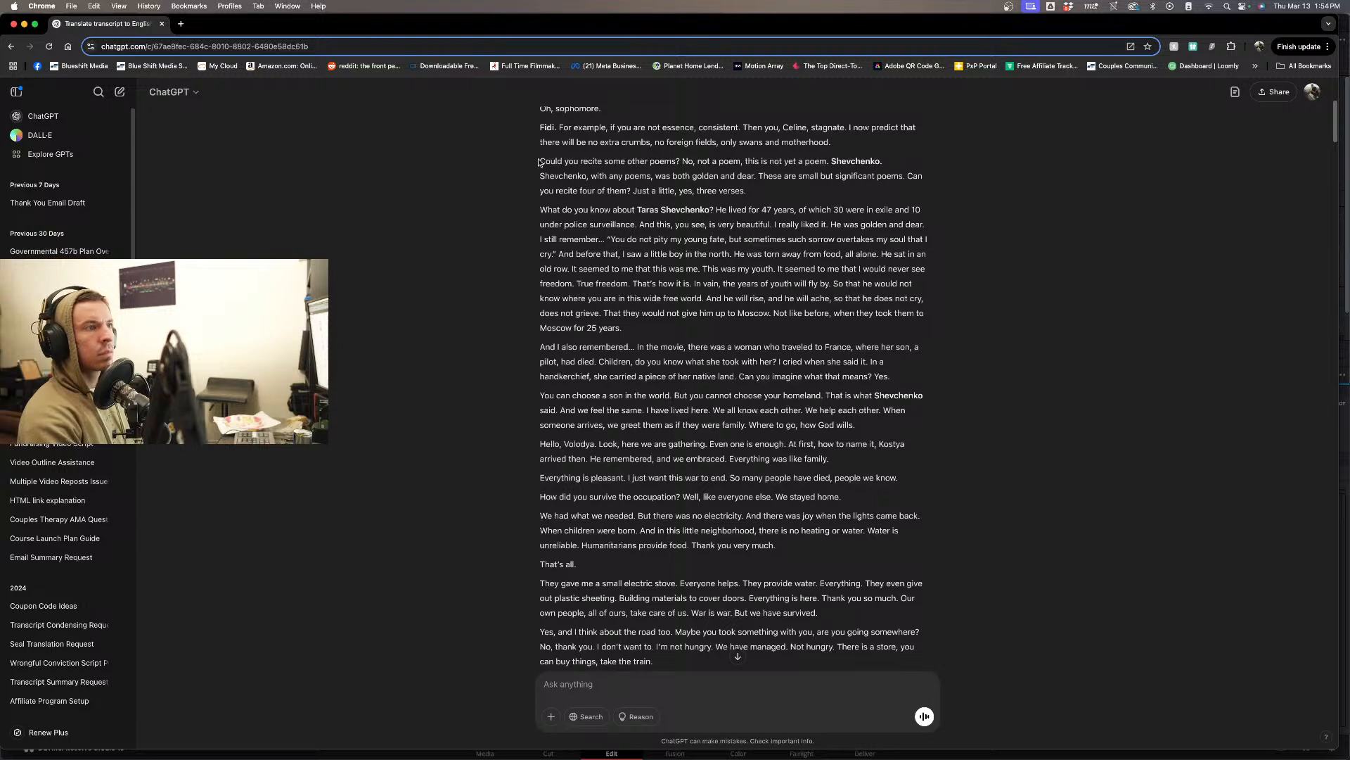
- Highlight "Could you recite some other poems?" and the line asking for four of them, and clear the highlight
{"action": "left_click_drag", "start_coordinate": [541, 161], "coordinate": [679, 163]}
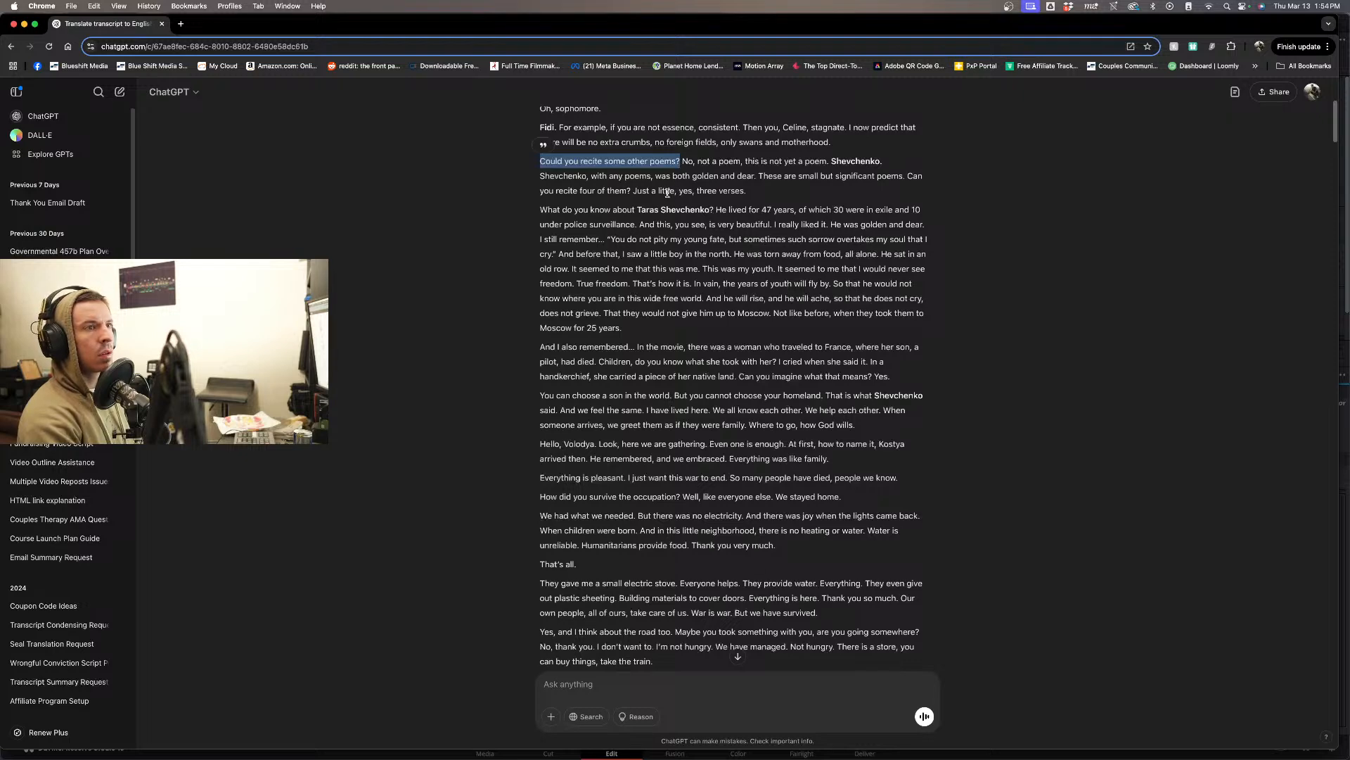
{"action": "scroll", "coordinate": [666, 192], "scroll_direction": "up", "scroll_amount": 1}
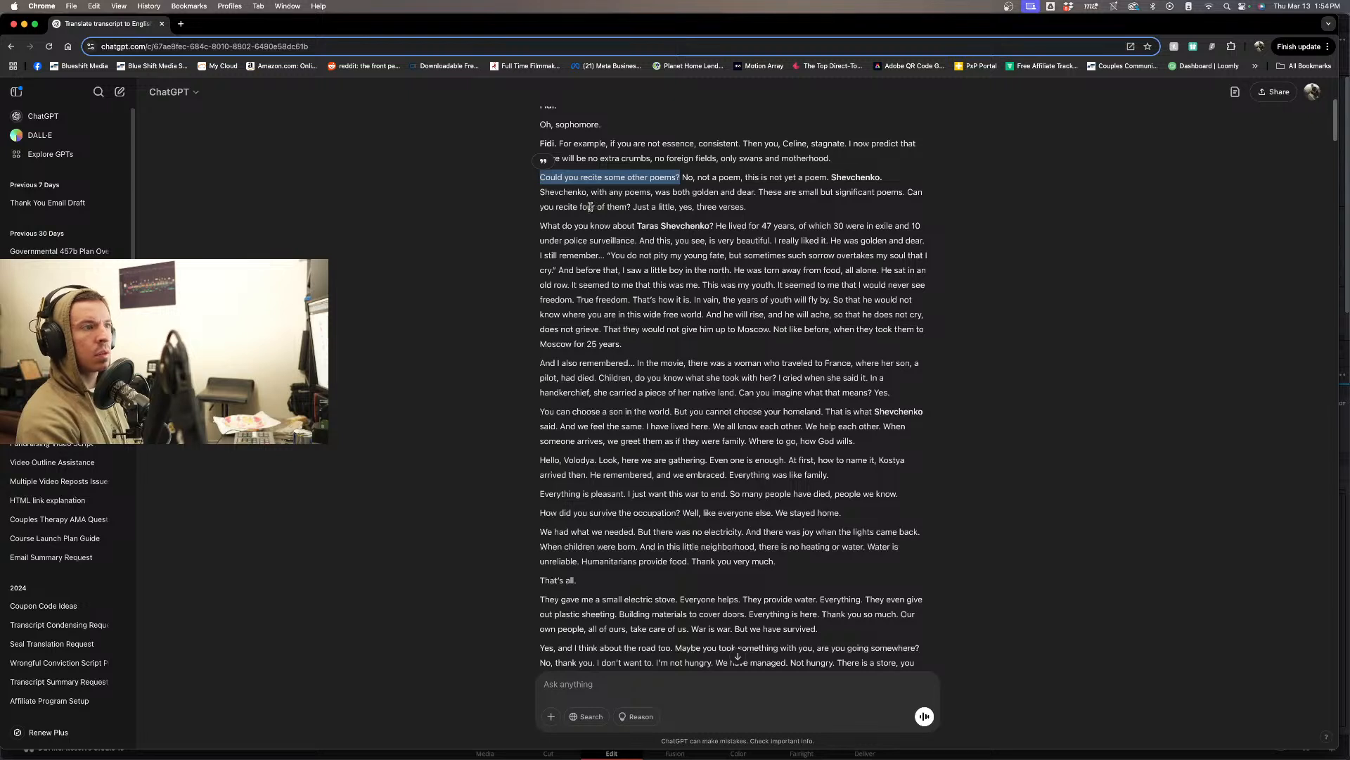
{"action": "left_click_drag", "start_coordinate": [543, 207], "coordinate": [752, 206]}
{"action": "left_click", "coordinate": [634, 207]}
{"action": "left_click", "coordinate": [752, 206]}
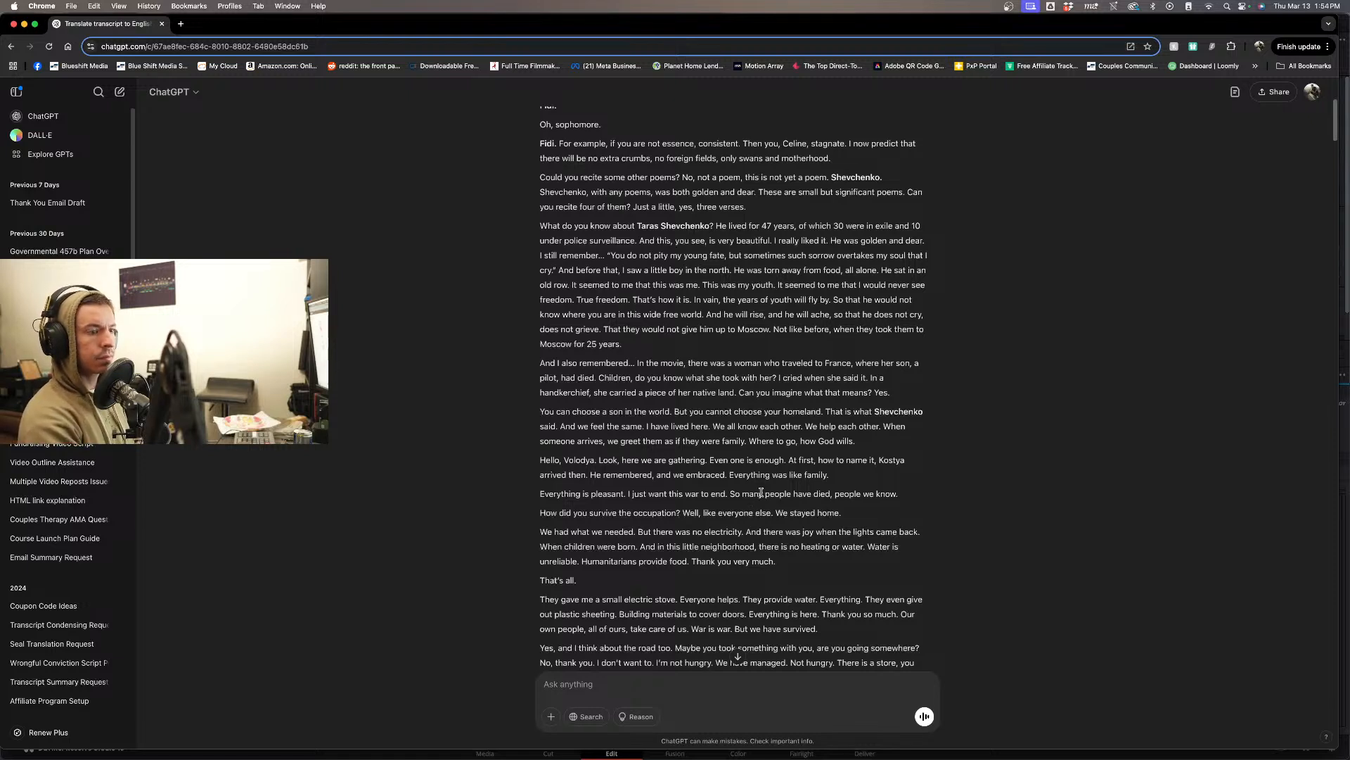
- Switch to DaVinci Resolve and review Nested Sequence 327.mp4 from its start at double speed, stopping at about 01:00:02:07
{"action": "mouse_move", "coordinate": [710, 757]}
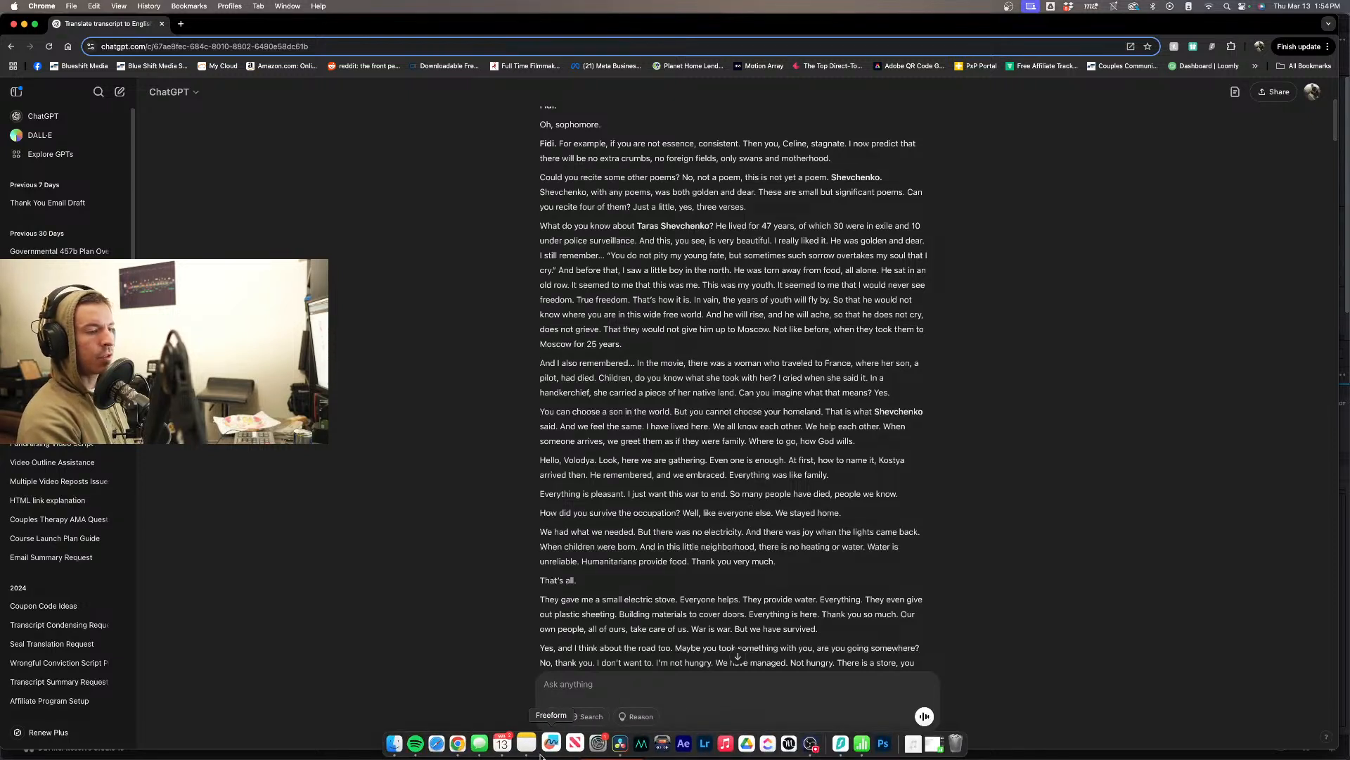
{"action": "left_click", "coordinate": [613, 746]}
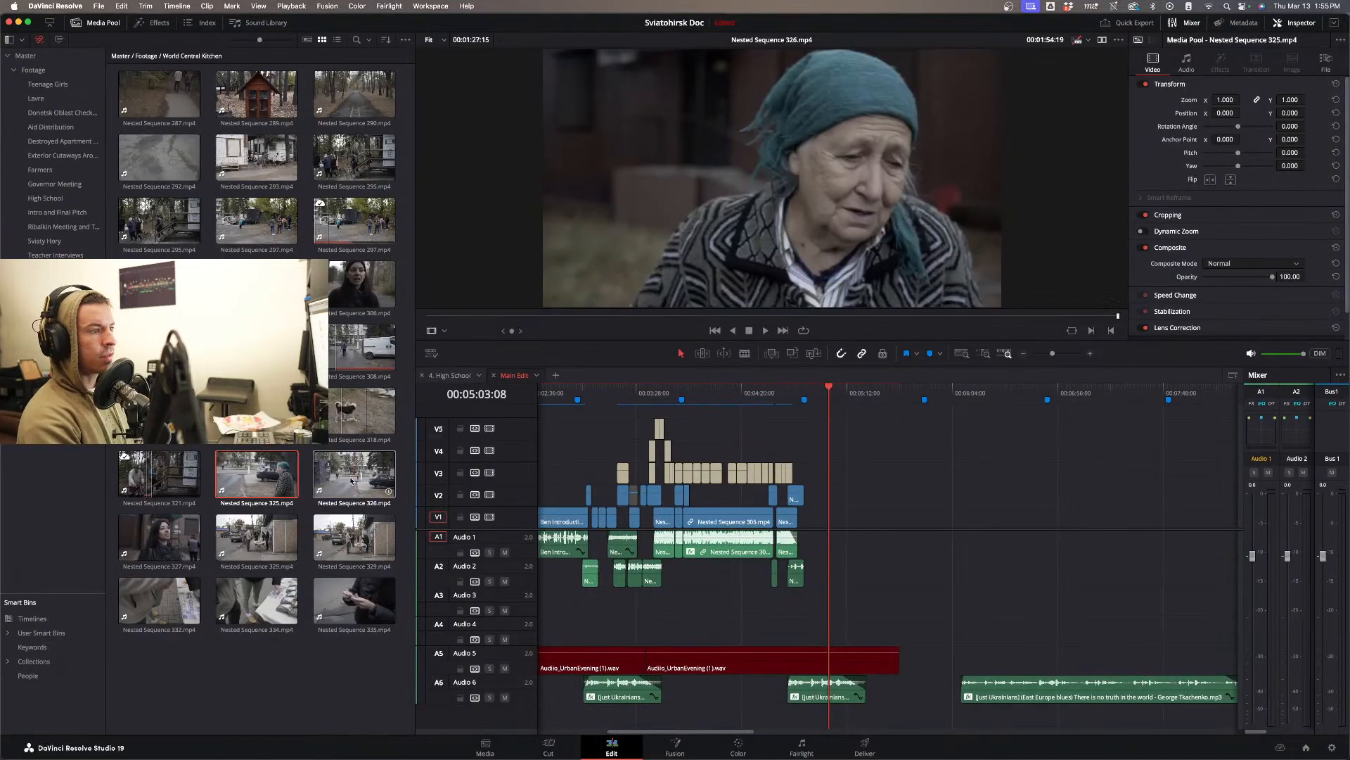
{"action": "left_click", "coordinate": [159, 538]}
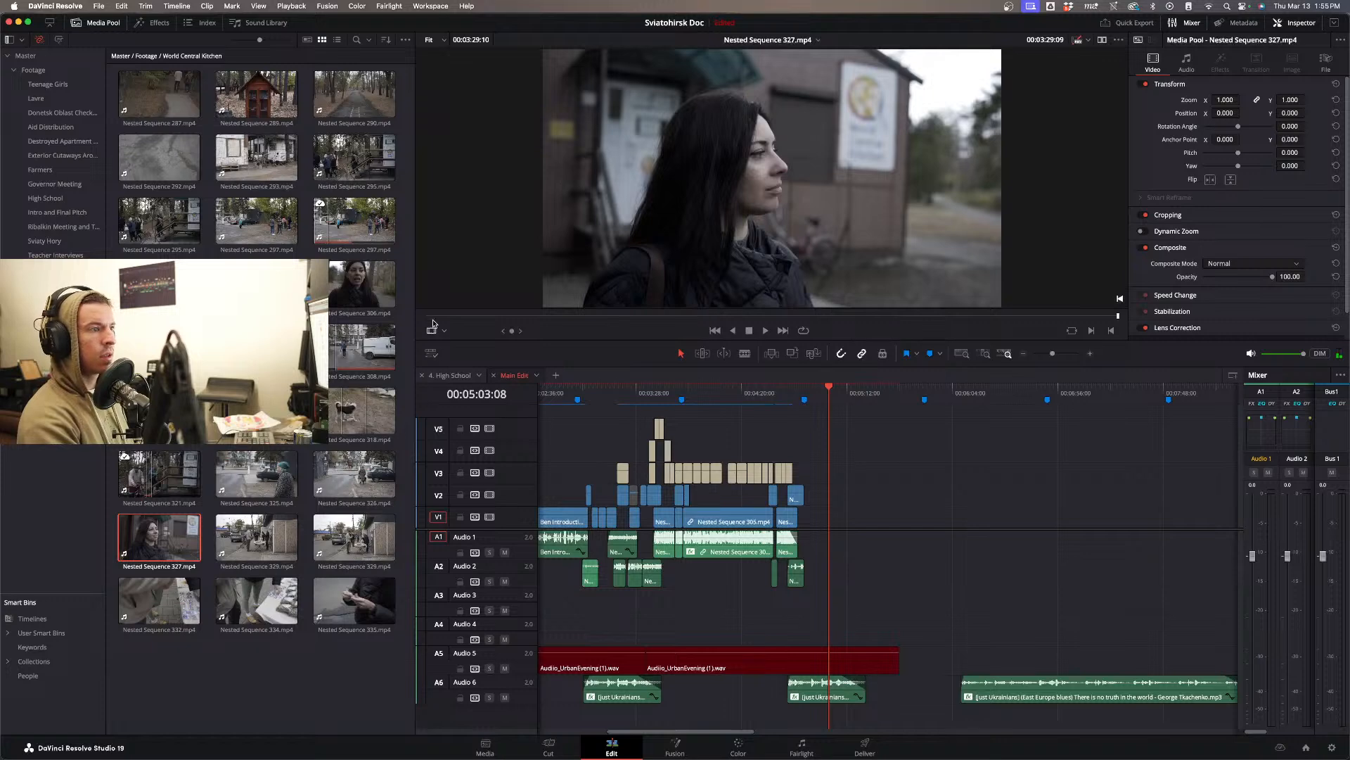
{"action": "key", "text": "Home"}
{"action": "key", "text": "l"}
{"action": "key", "text": "l"}
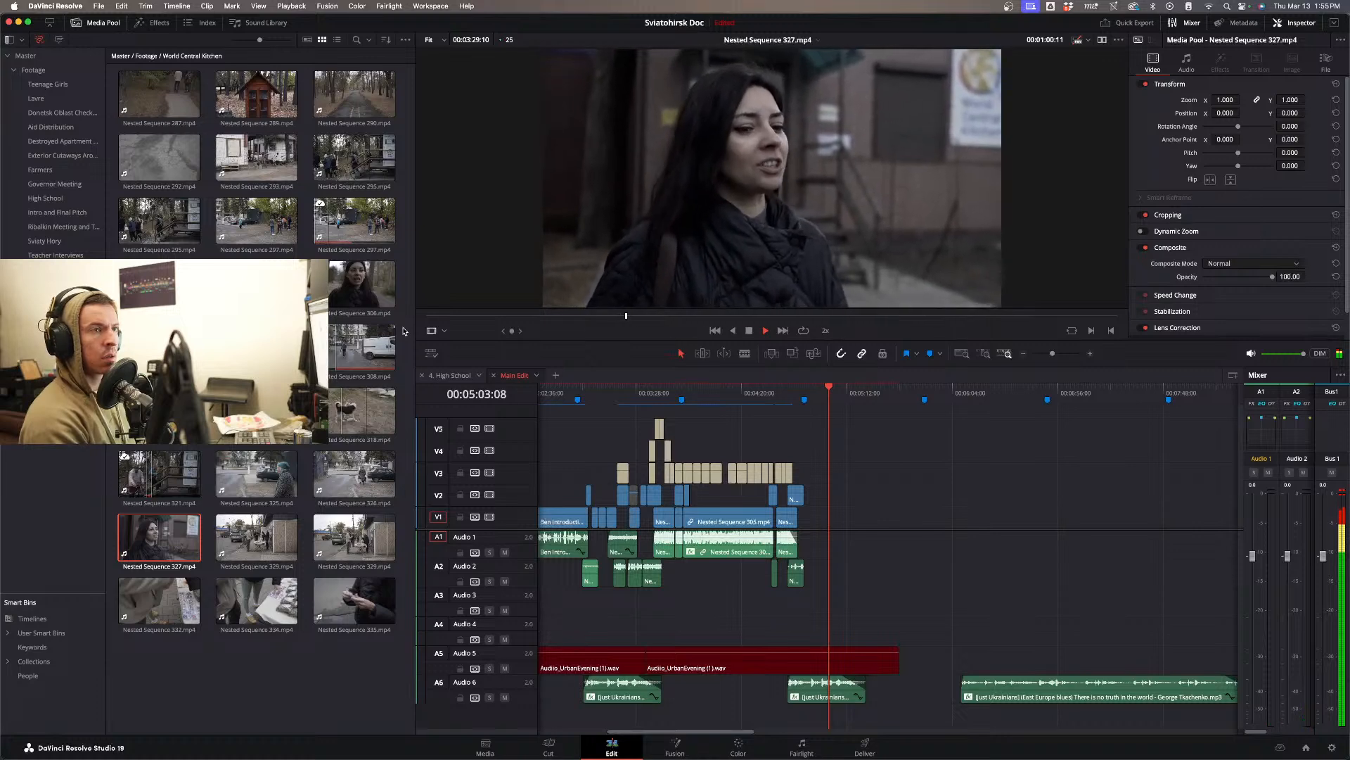
{"action": "key", "text": "space"}
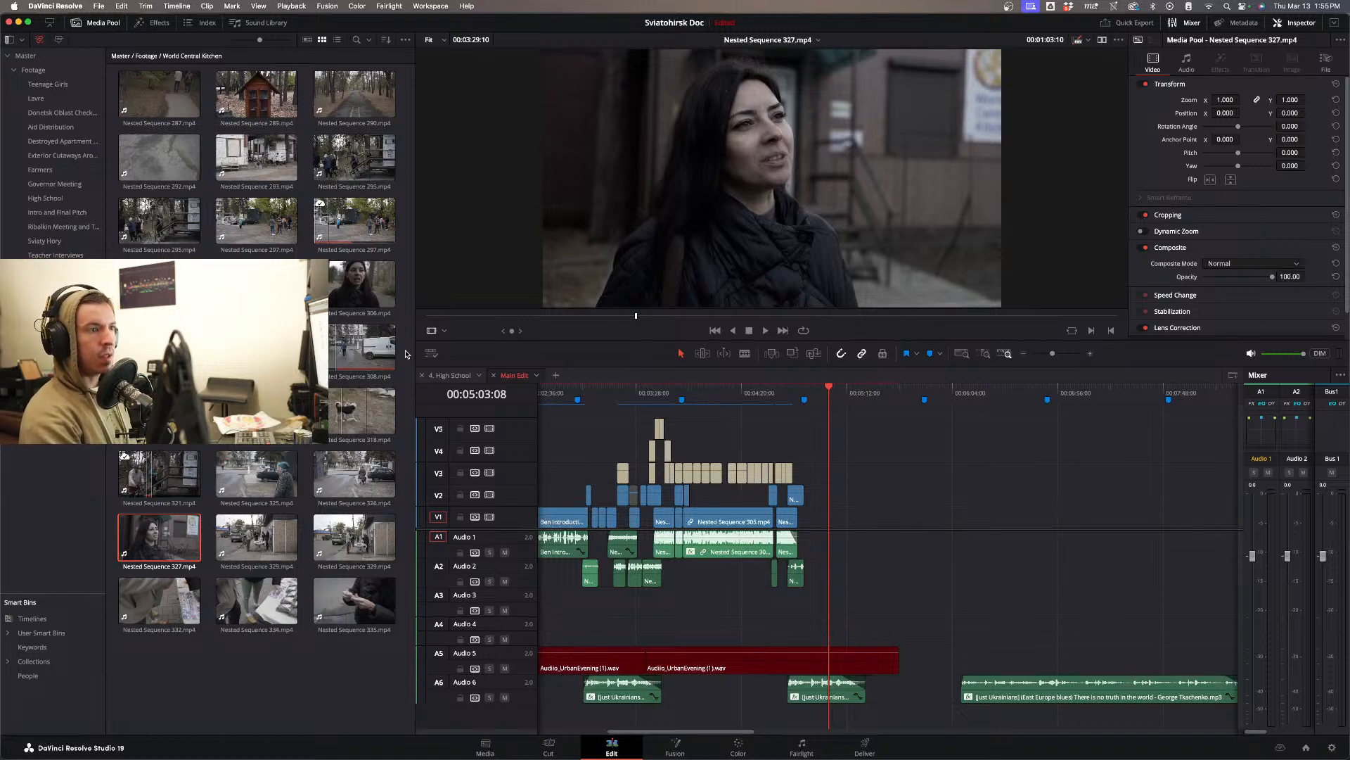
{"action": "left_click", "coordinate": [632, 318]}
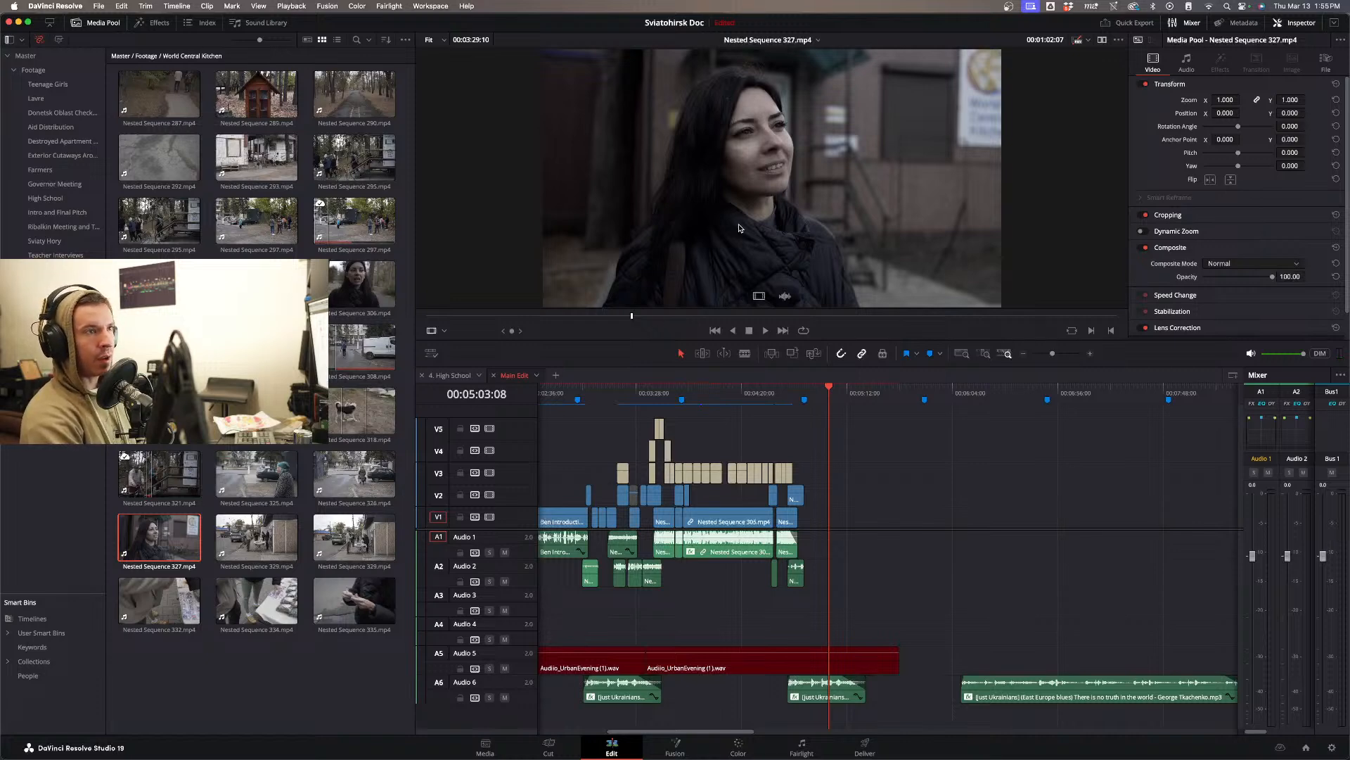
- Play back the closing destroyed-building shot of the Main Edit and the music running on over black
{"action": "mouse_move", "coordinate": [441, 753]}
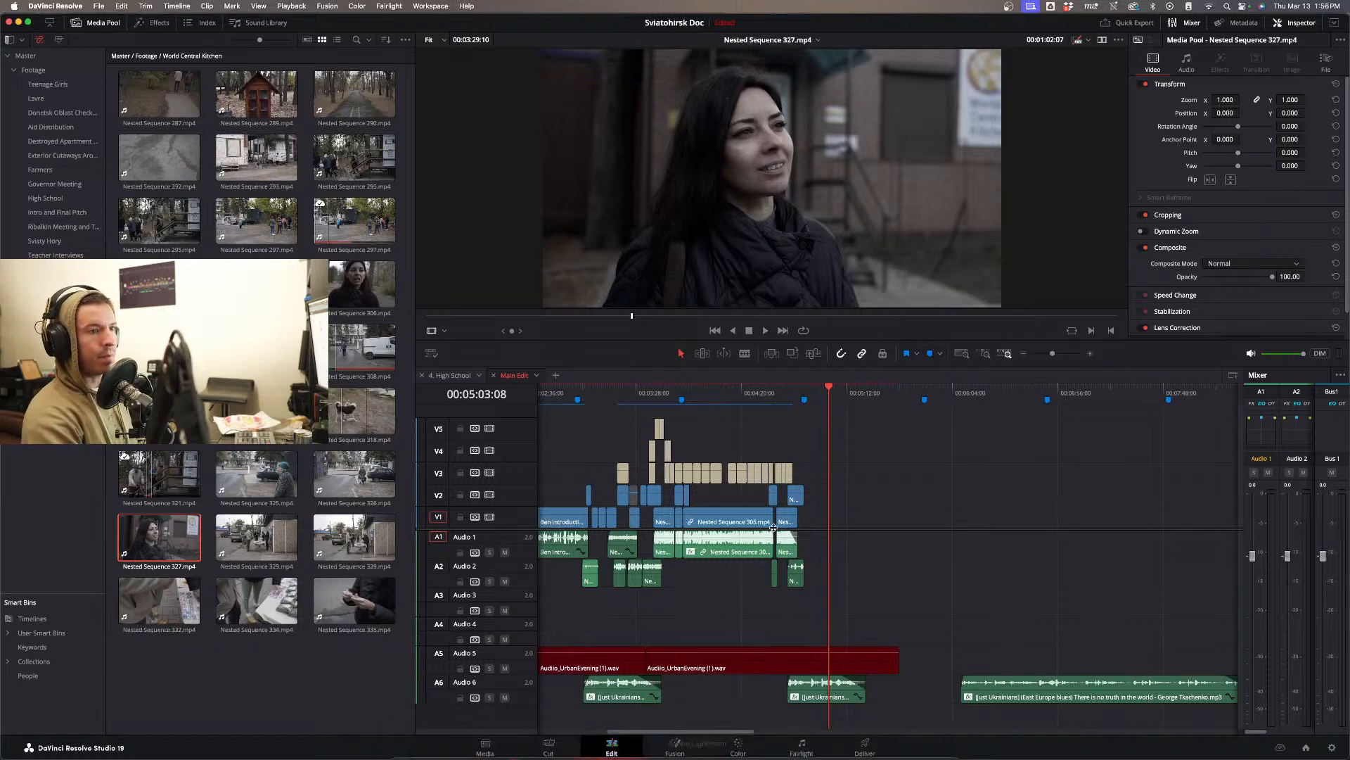
{"action": "left_click", "coordinate": [794, 393]}
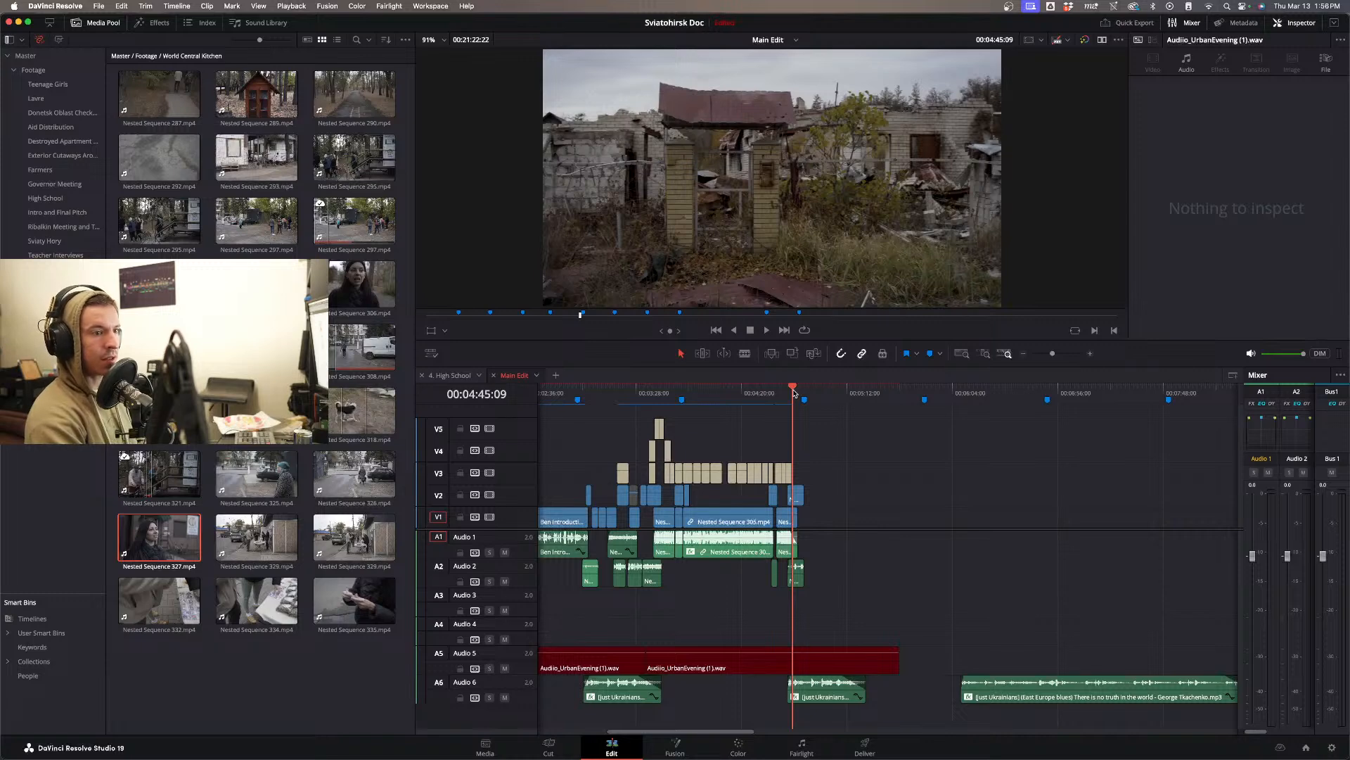
{"action": "key", "text": "space"}
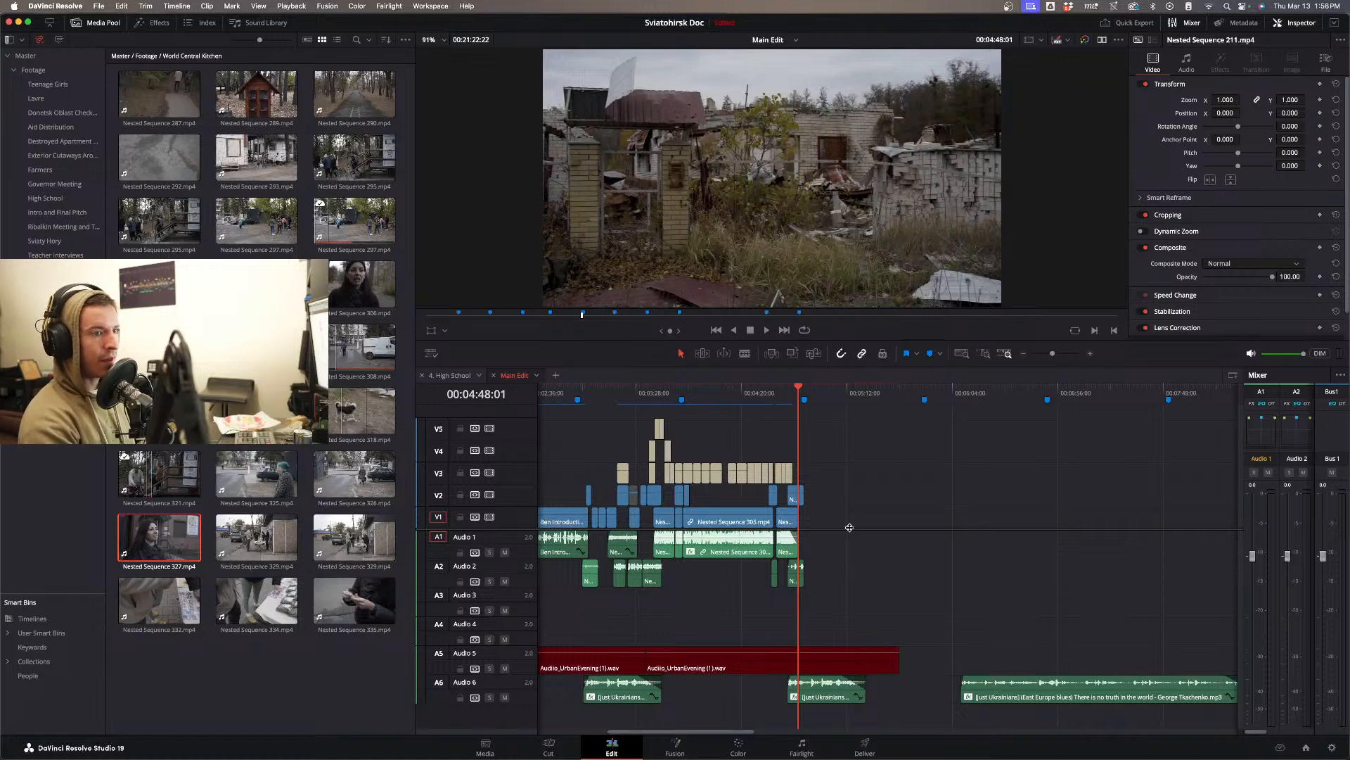
{"action": "left_click_drag", "start_coordinate": [790, 402], "coordinate": [795, 393]}
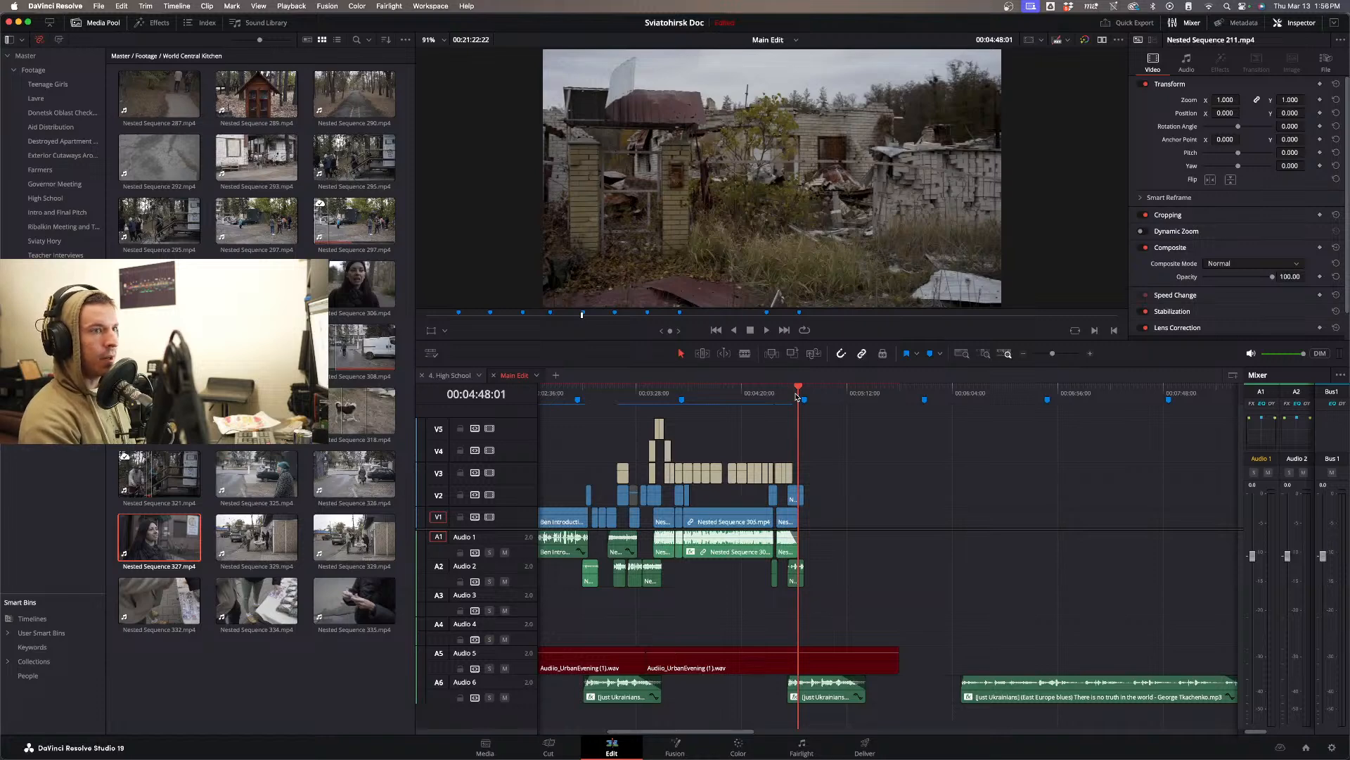
{"action": "key", "text": "space"}
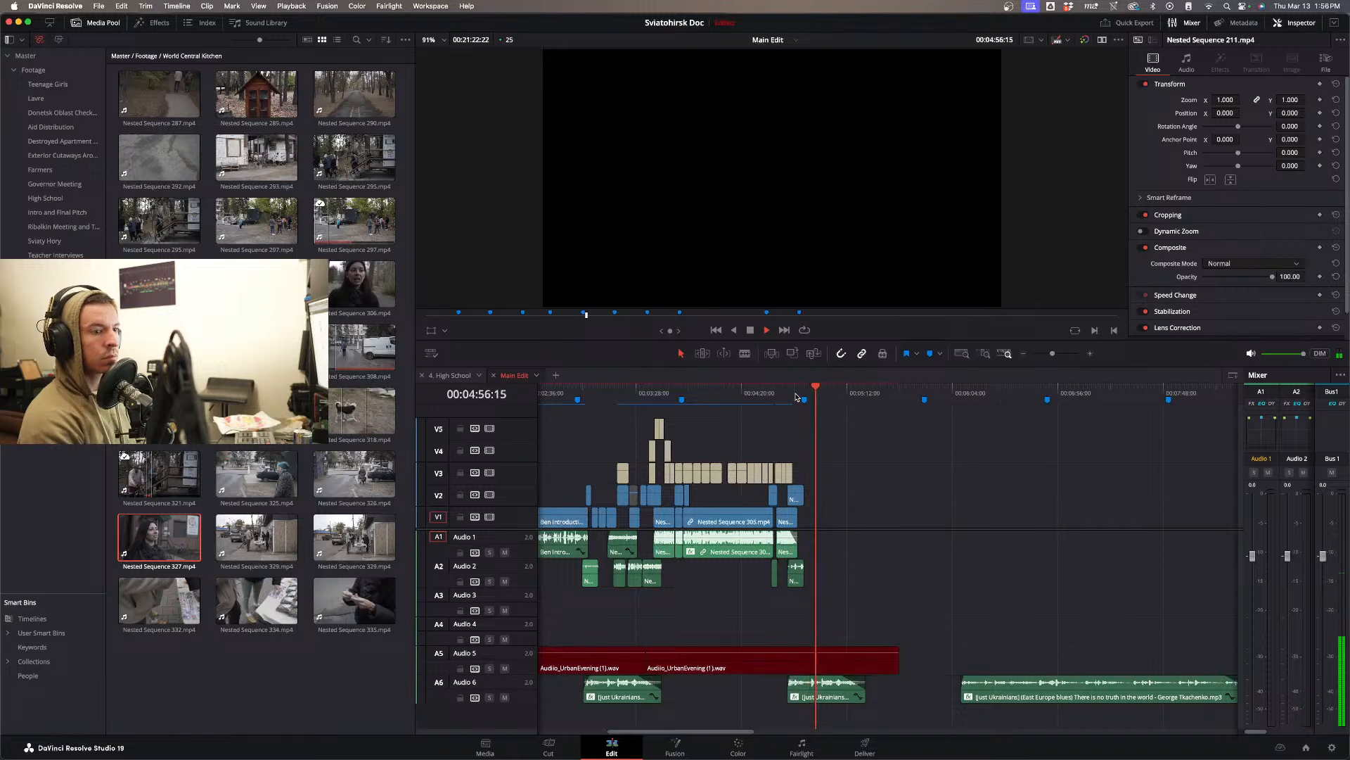
{"action": "key", "text": "space"}
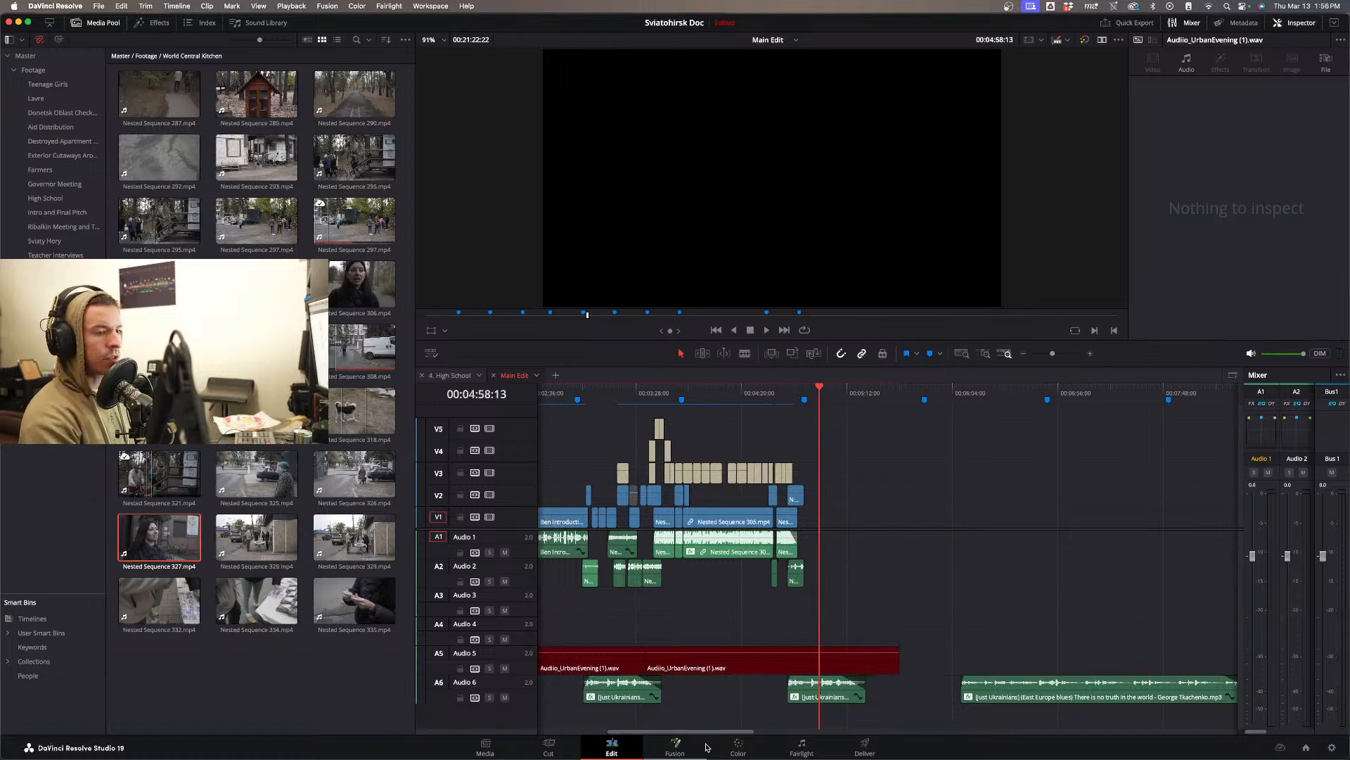
- Switch to the ChatGPT translation and highlight the passage from "You can choose a son in the world" to "family", plus the line about wanting the war to end
{"action": "mouse_move", "coordinate": [535, 758]}
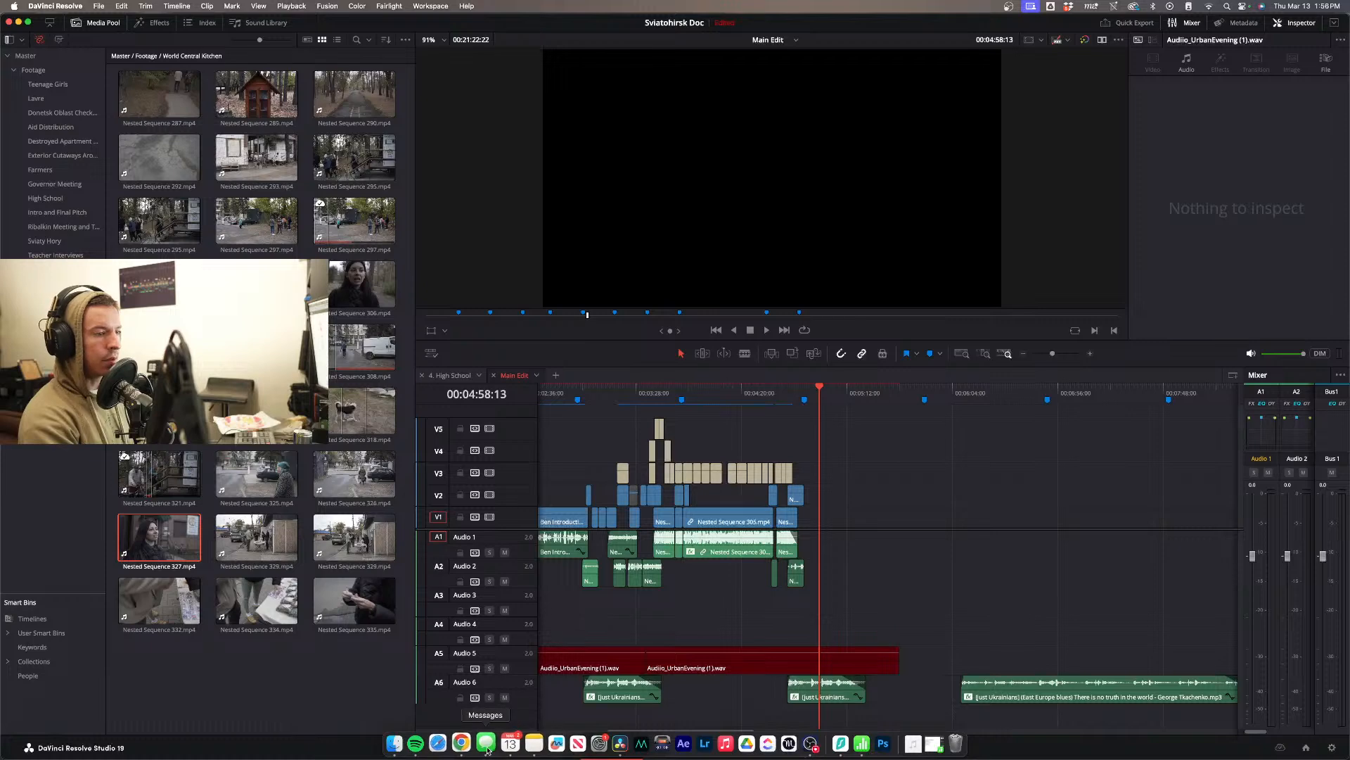
{"action": "left_click", "coordinate": [457, 743]}
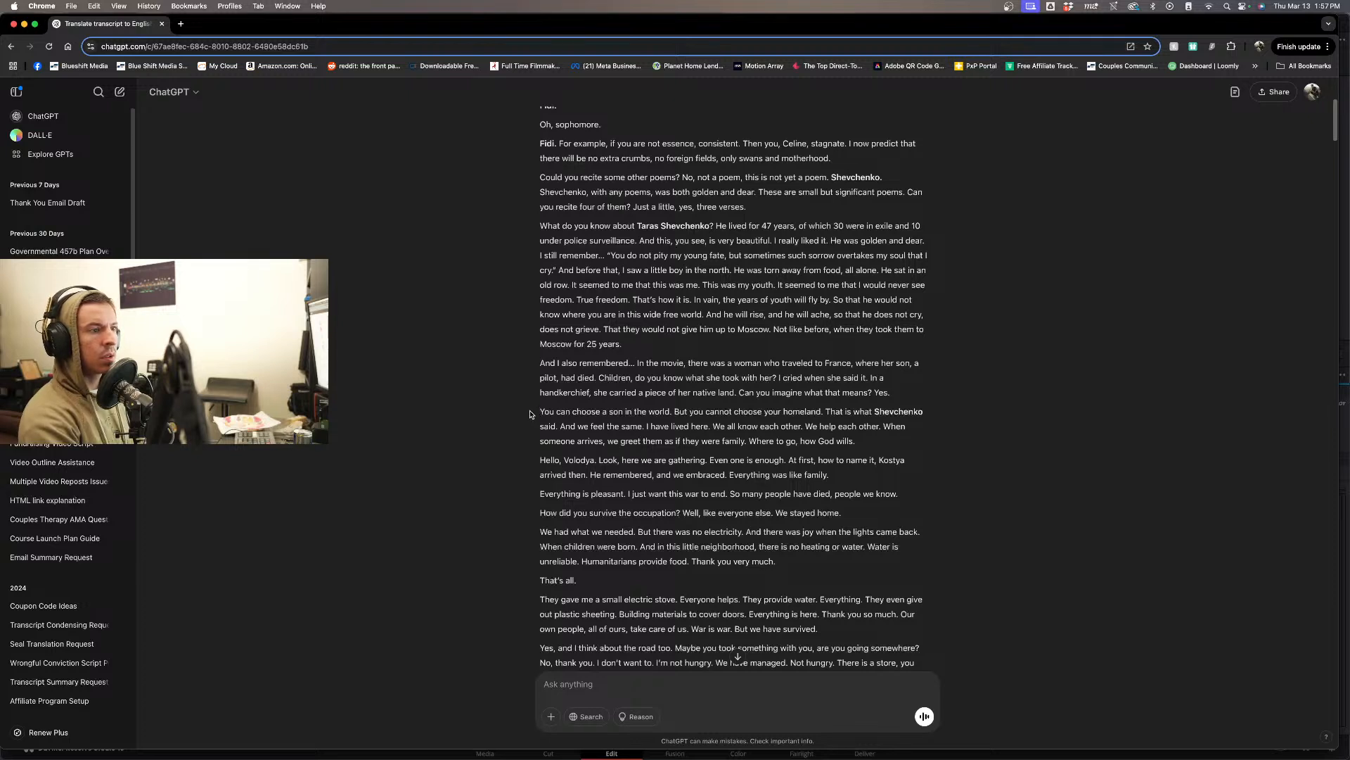
{"action": "left_click_drag", "start_coordinate": [529, 414], "coordinate": [746, 445]}
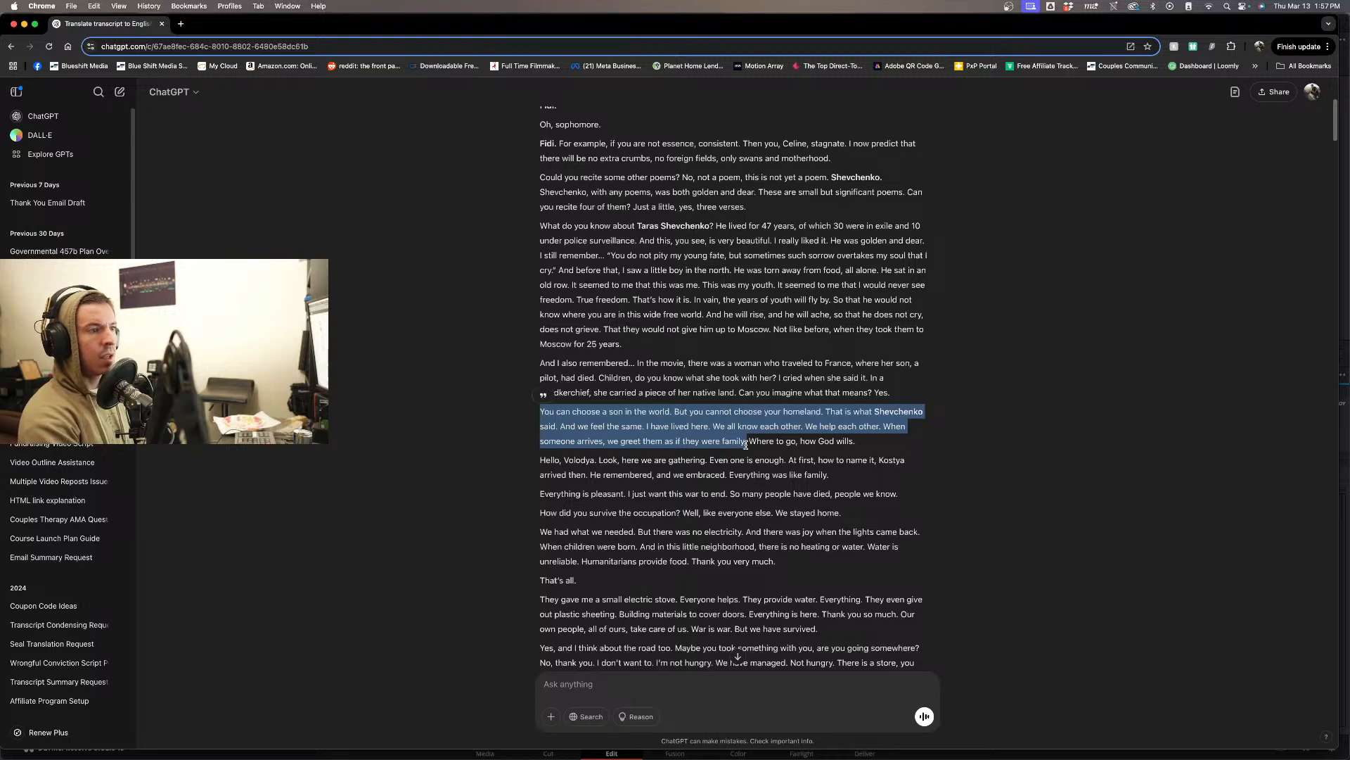
{"action": "left_click", "coordinate": [540, 413]}
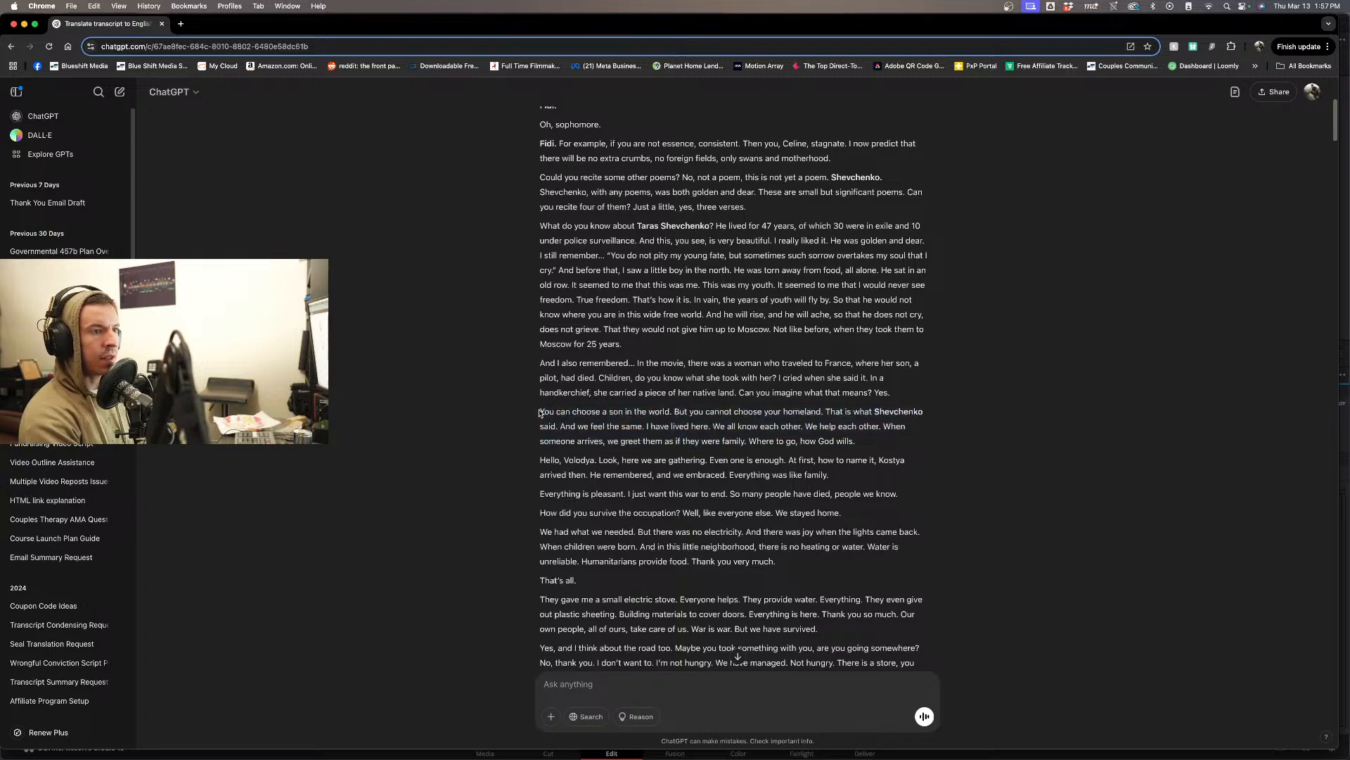
{"action": "left_click_drag", "start_coordinate": [540, 414], "coordinate": [749, 441]}
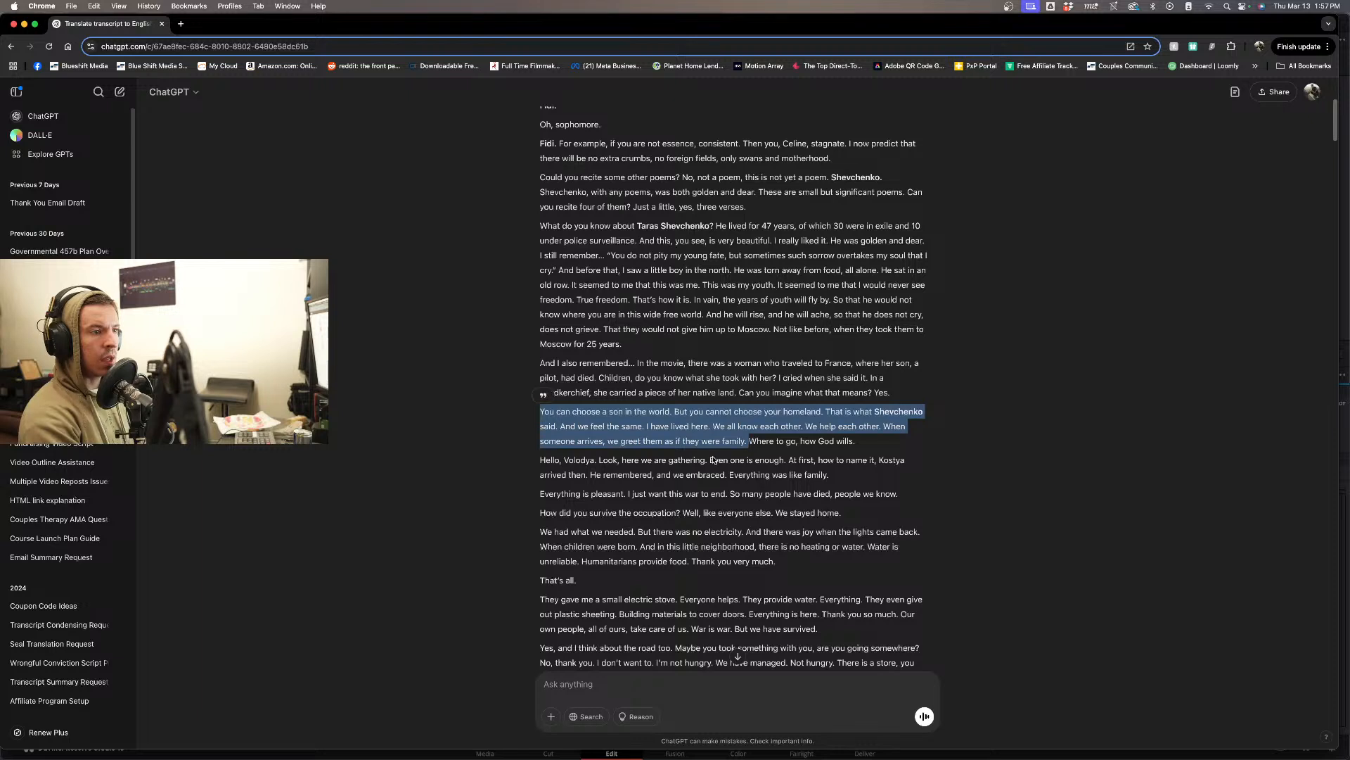
{"action": "left_click_drag", "start_coordinate": [899, 493], "coordinate": [779, 494]}
{"action": "double_click", "coordinate": [528, 498]}
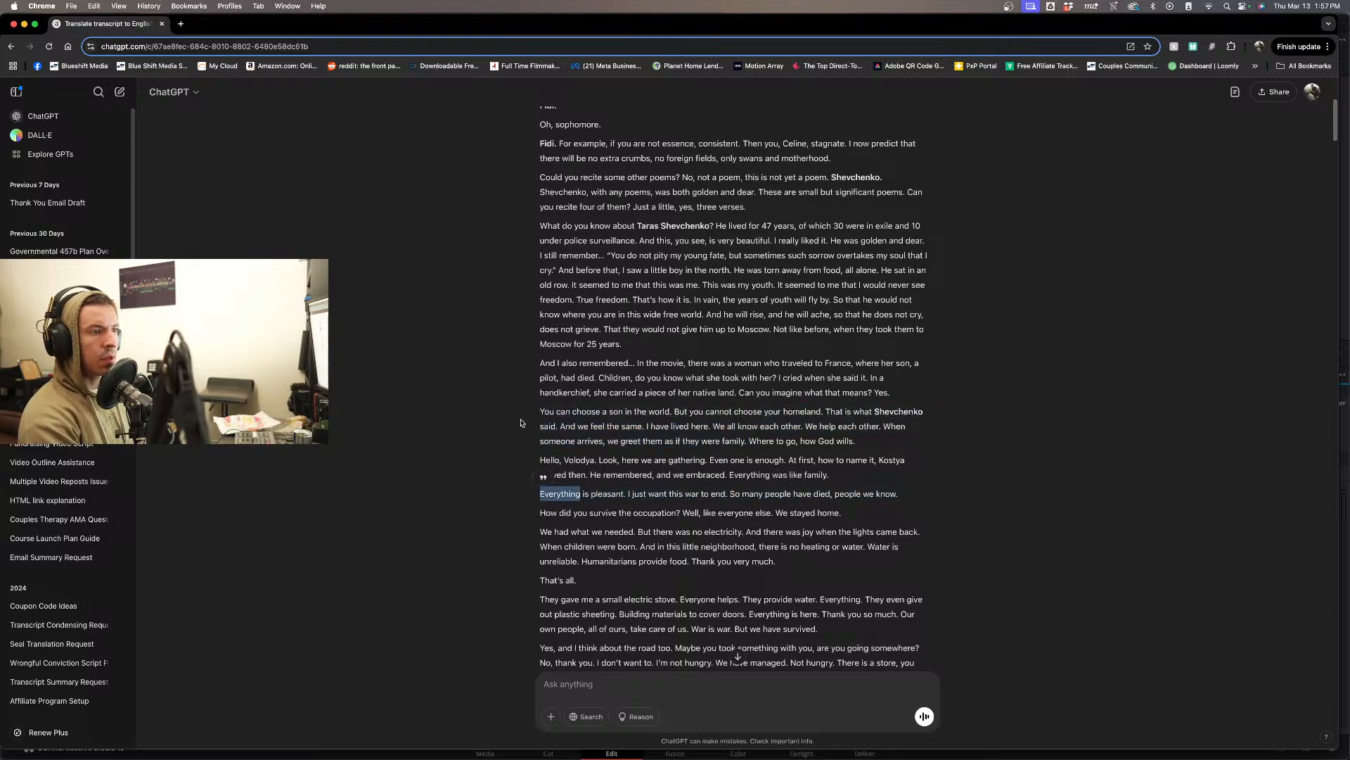
- Copy "You can choose a son in the world" from the translation and start a message "Can you tell me what the line" followed by that quote
{"action": "left_click_drag", "start_coordinate": [528, 415], "coordinate": [671, 421]}
{"action": "key", "text": "super+c"}
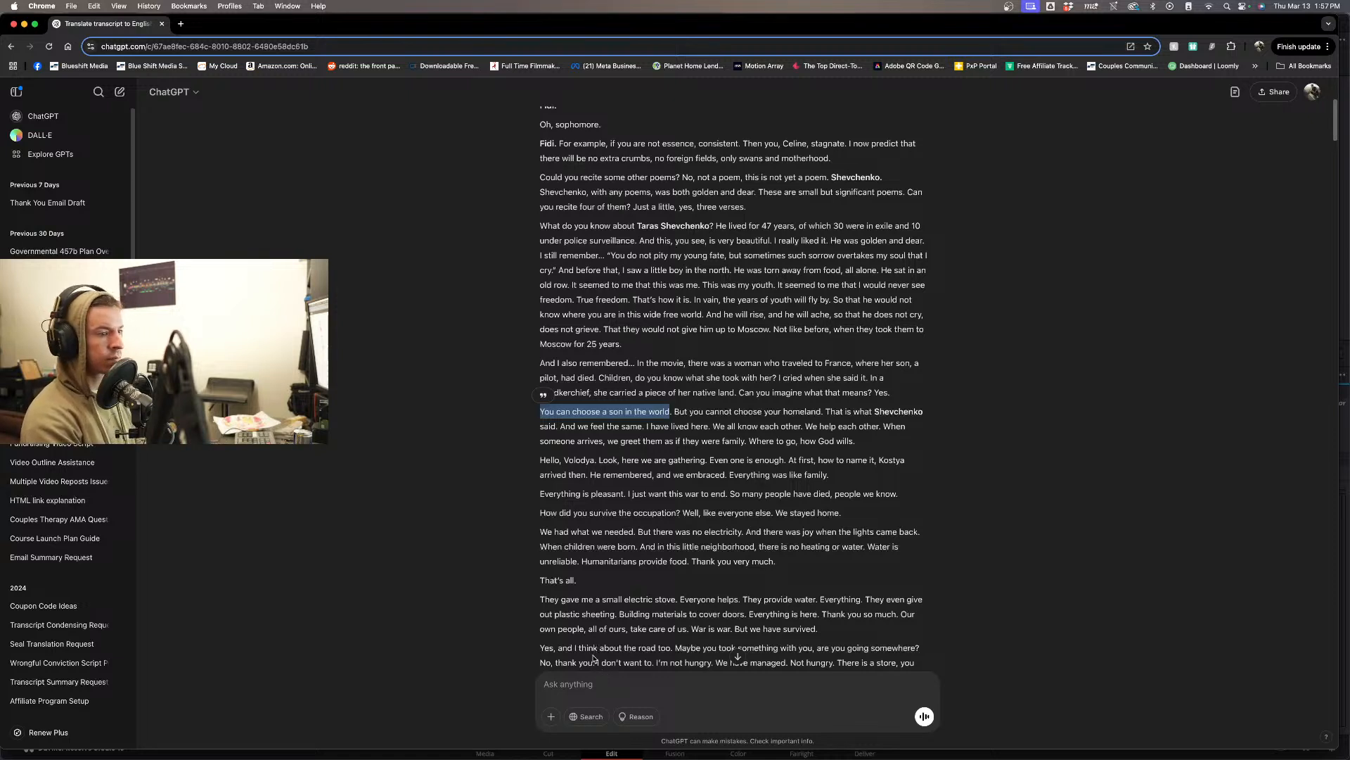
{"action": "left_click", "coordinate": [575, 685]}
{"action": "type", "text": "C"}
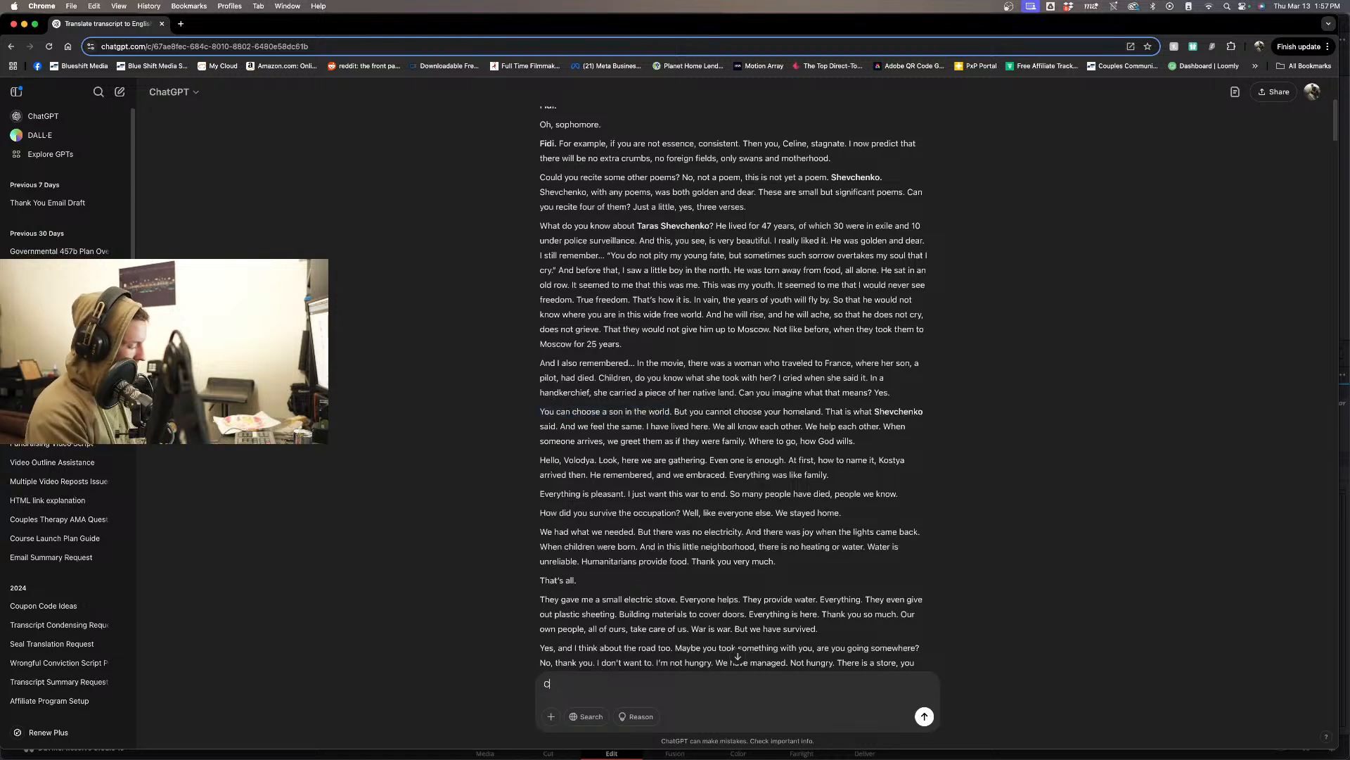
{"action": "type", "text": "an you tel"}
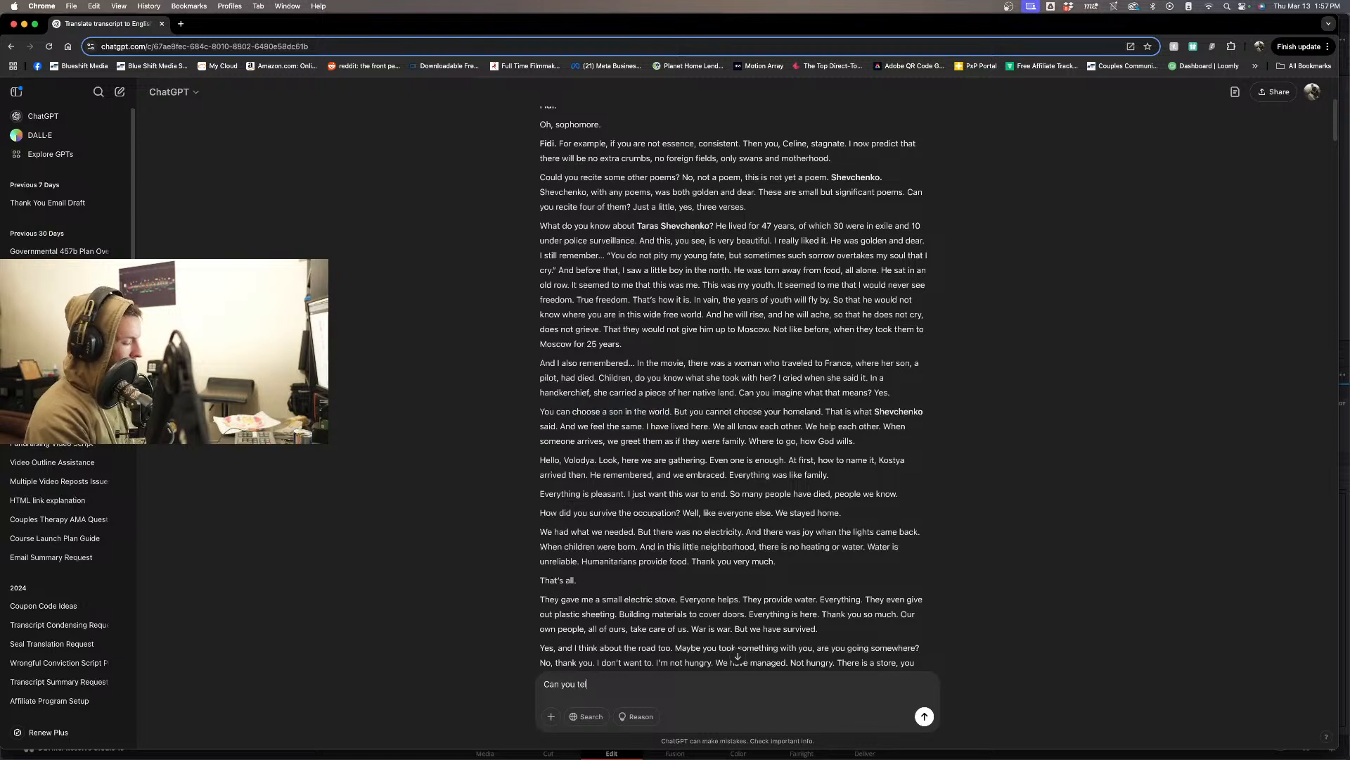
{"action": "type", "text": "l me wha"}
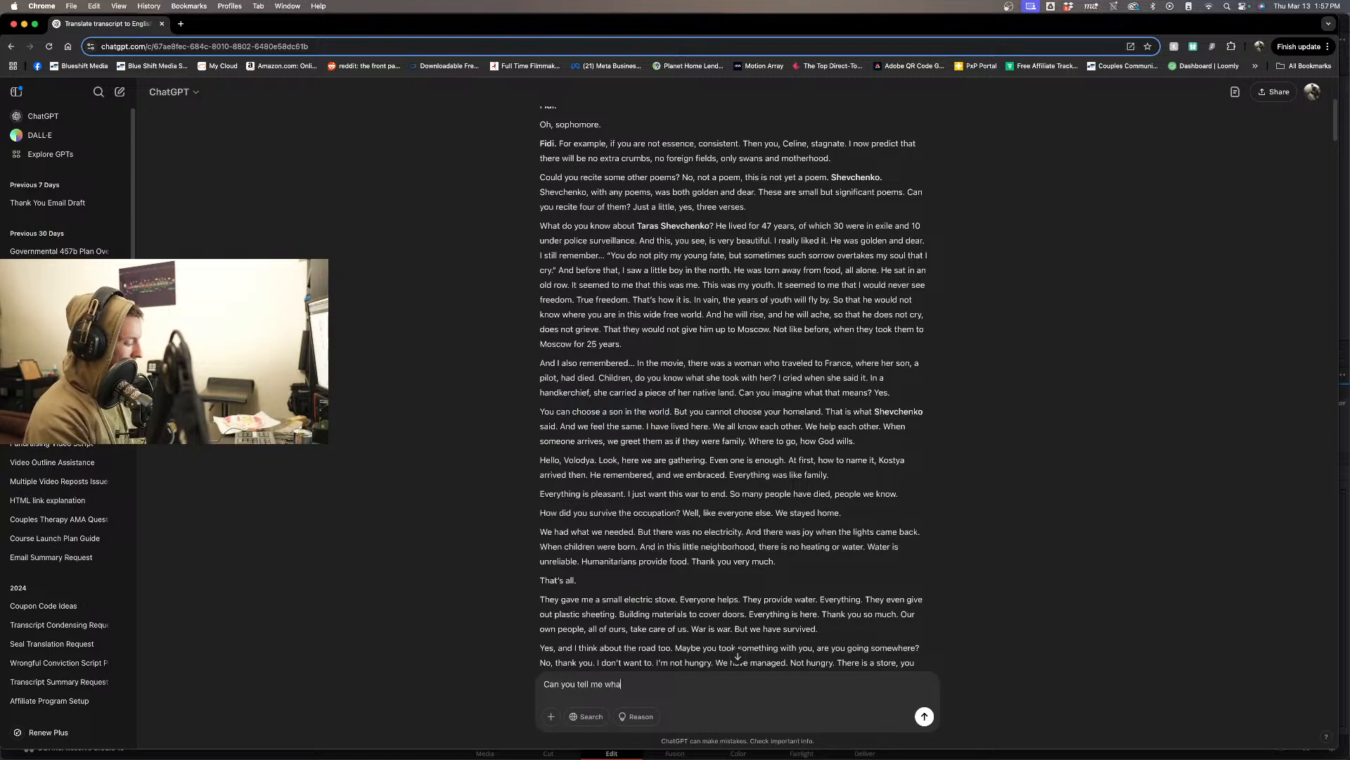
{"action": "type", "text": "t the lin"}
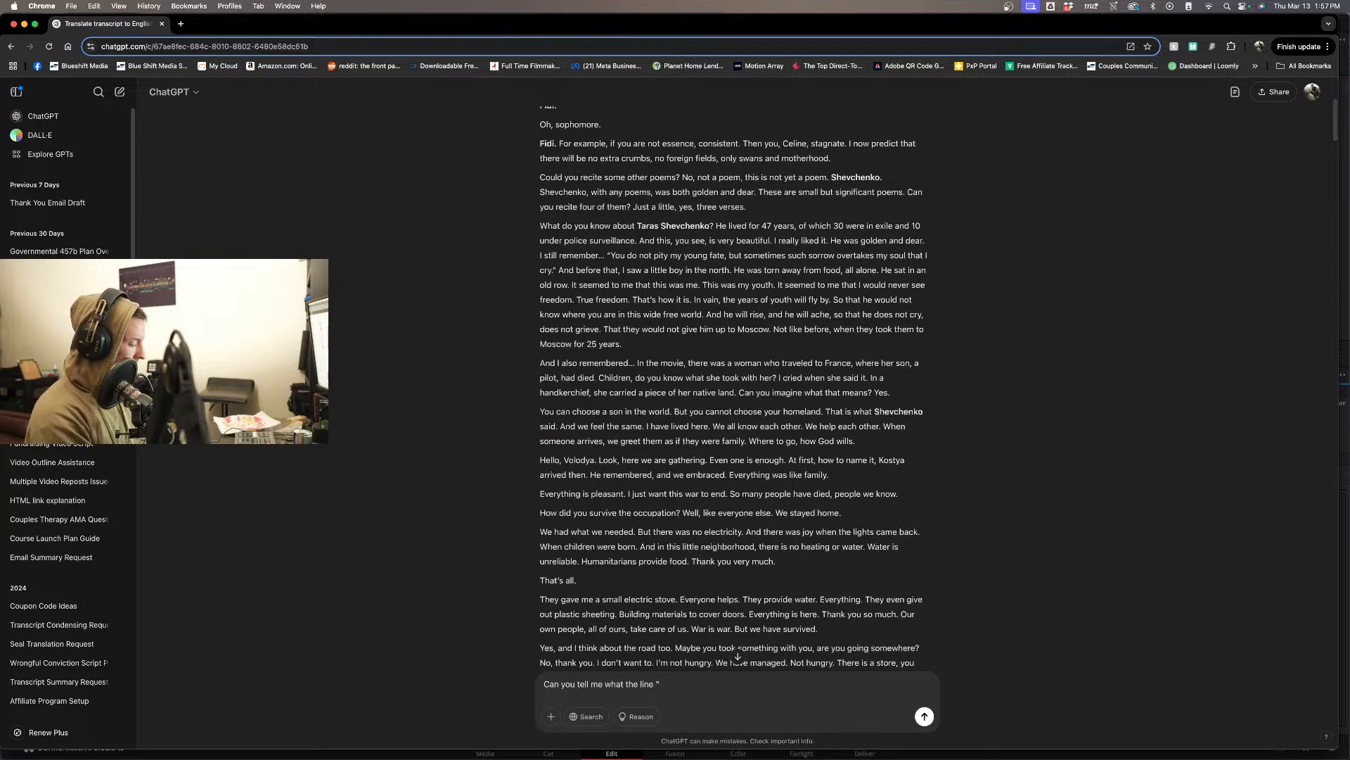
{"action": "type", "text": "e \""}
{"action": "key", "text": "super+v"}
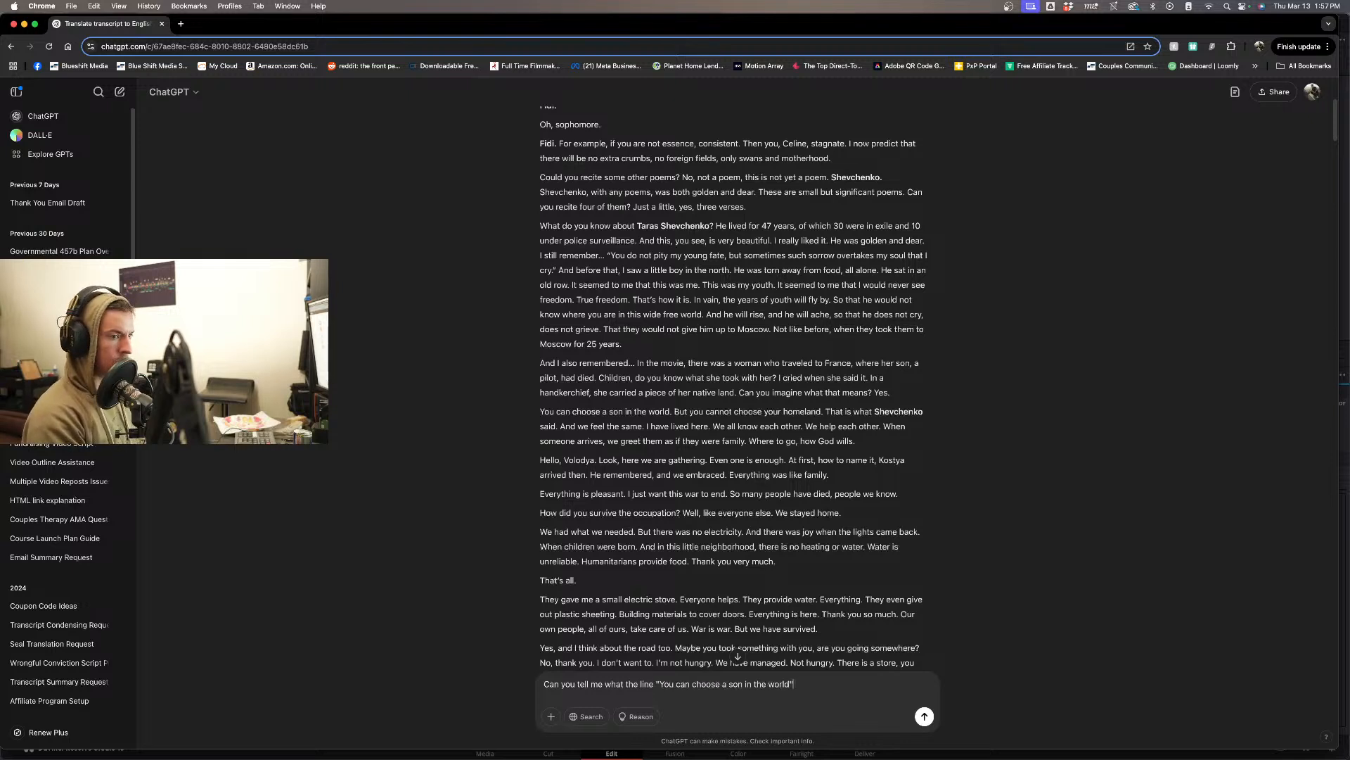
- Continue the question with "would look like in Russian or whatever language the fist transcript was in"
{"action": "type", "text": "\" would loo"}
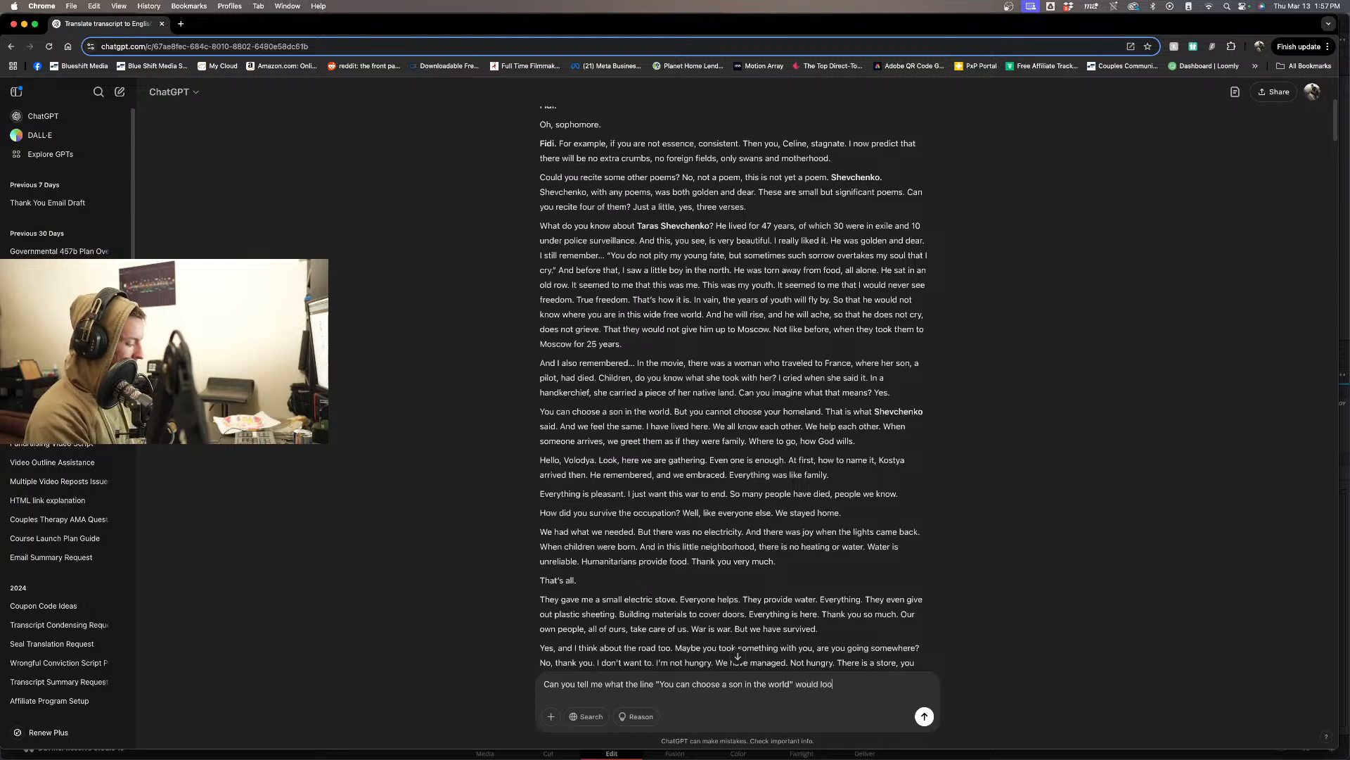
{"action": "type", "text": "k like in "}
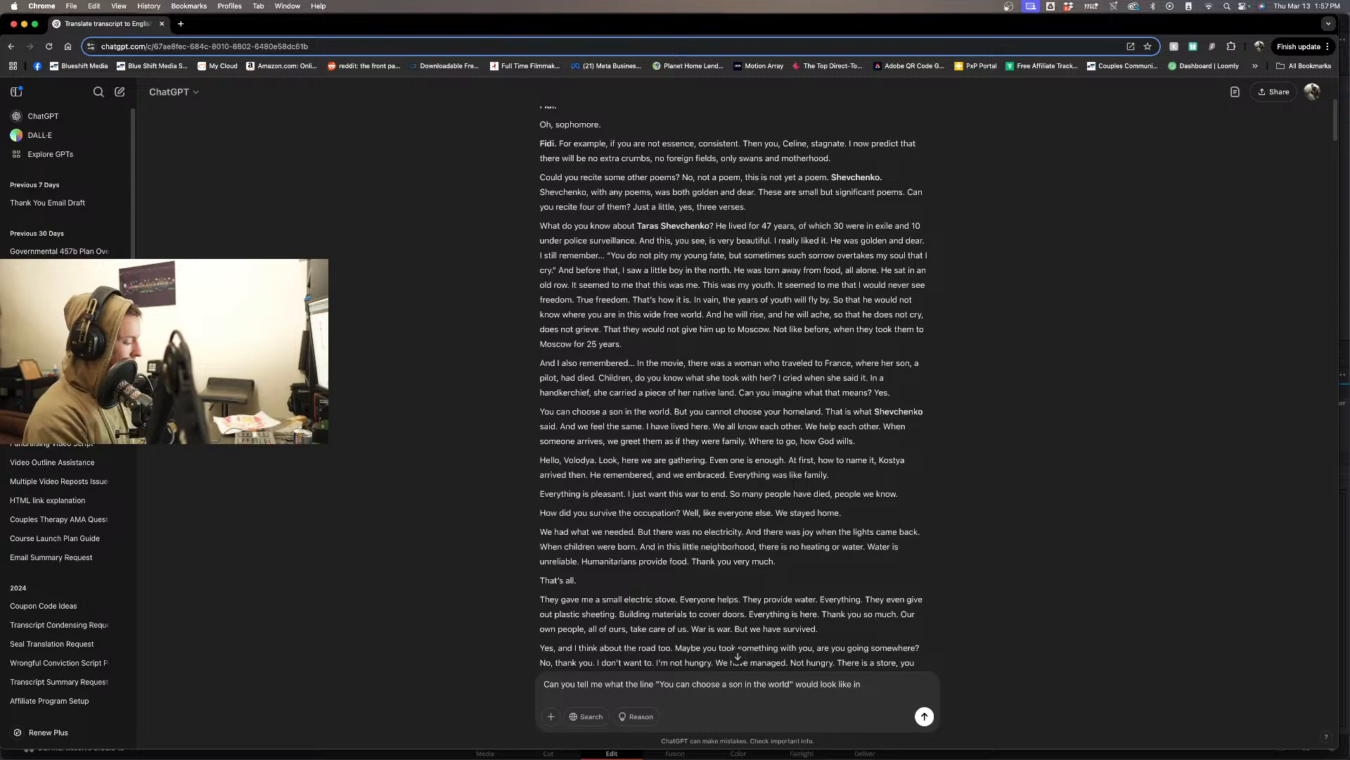
{"action": "type", "text": "Russian"}
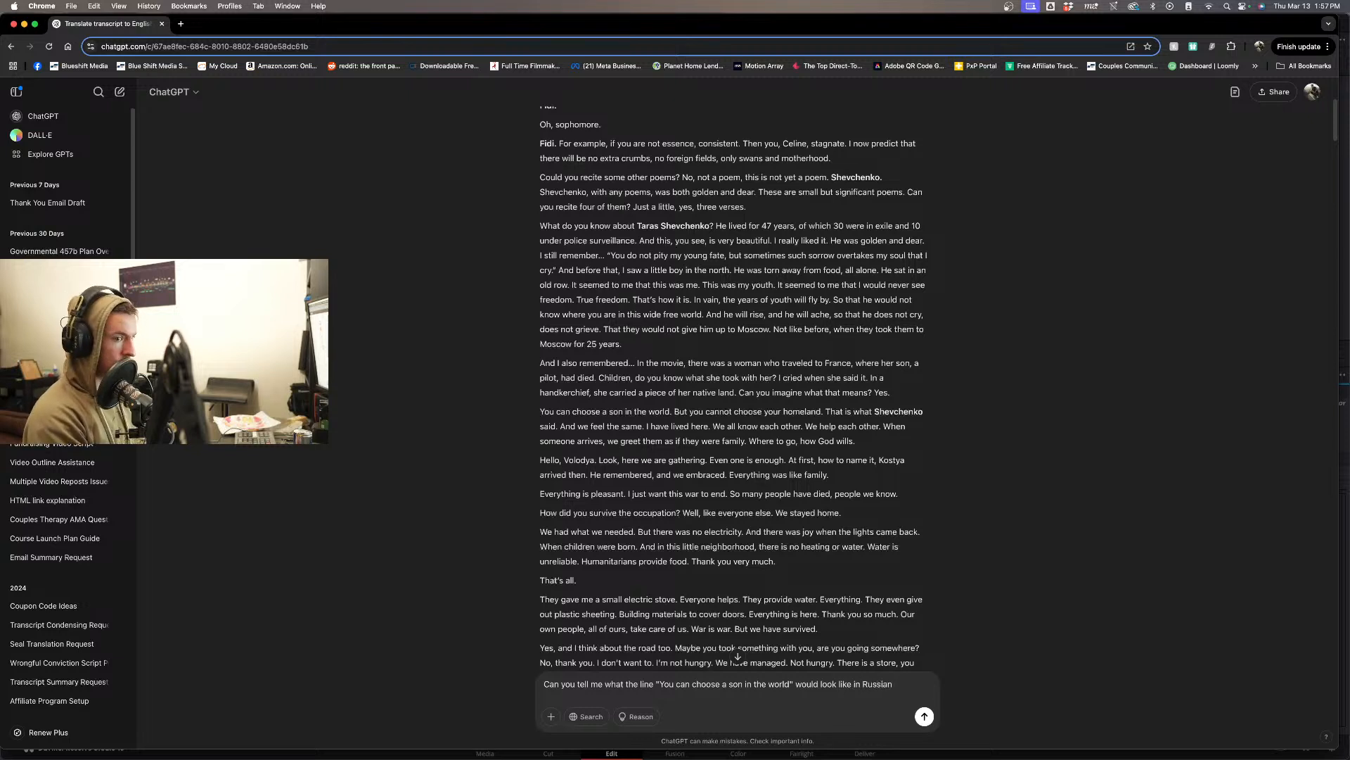
{"action": "type", "text": " or wha"}
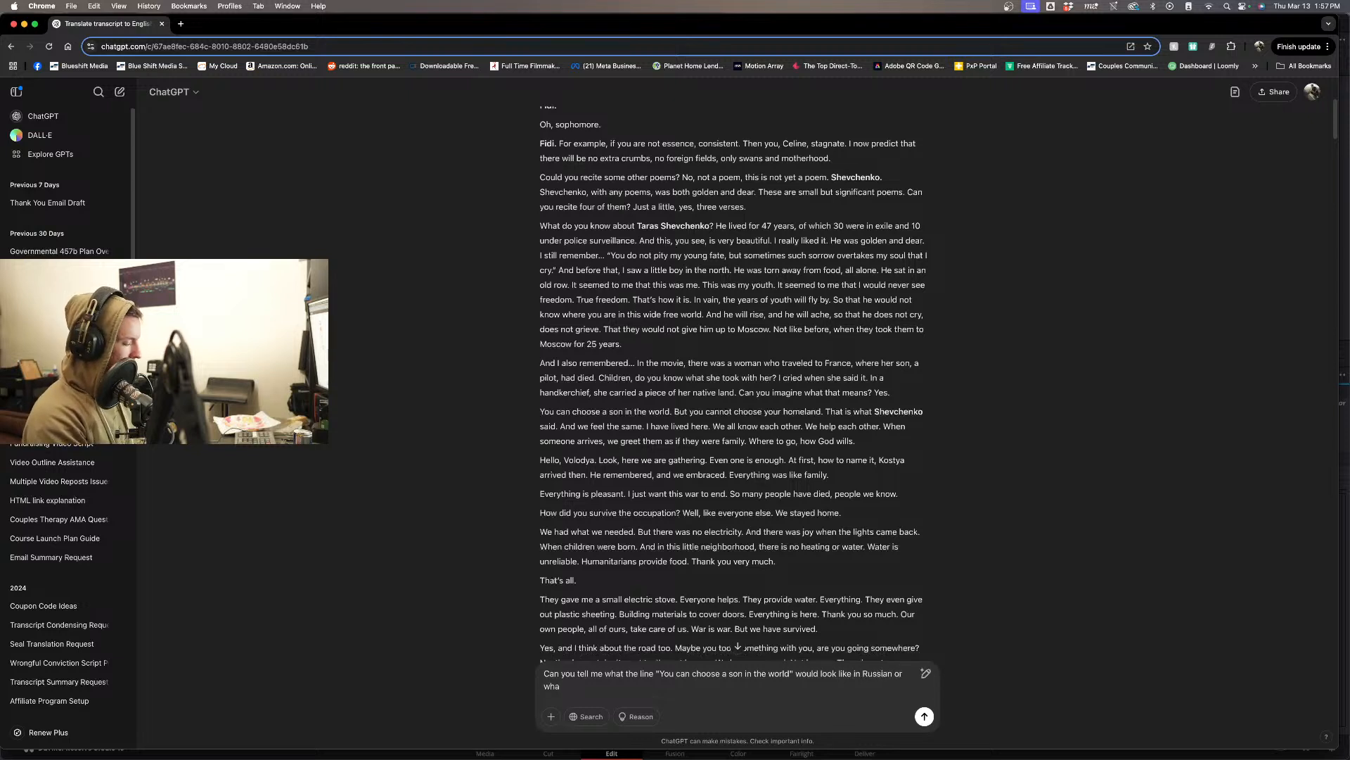
{"action": "type", "text": "tever la"}
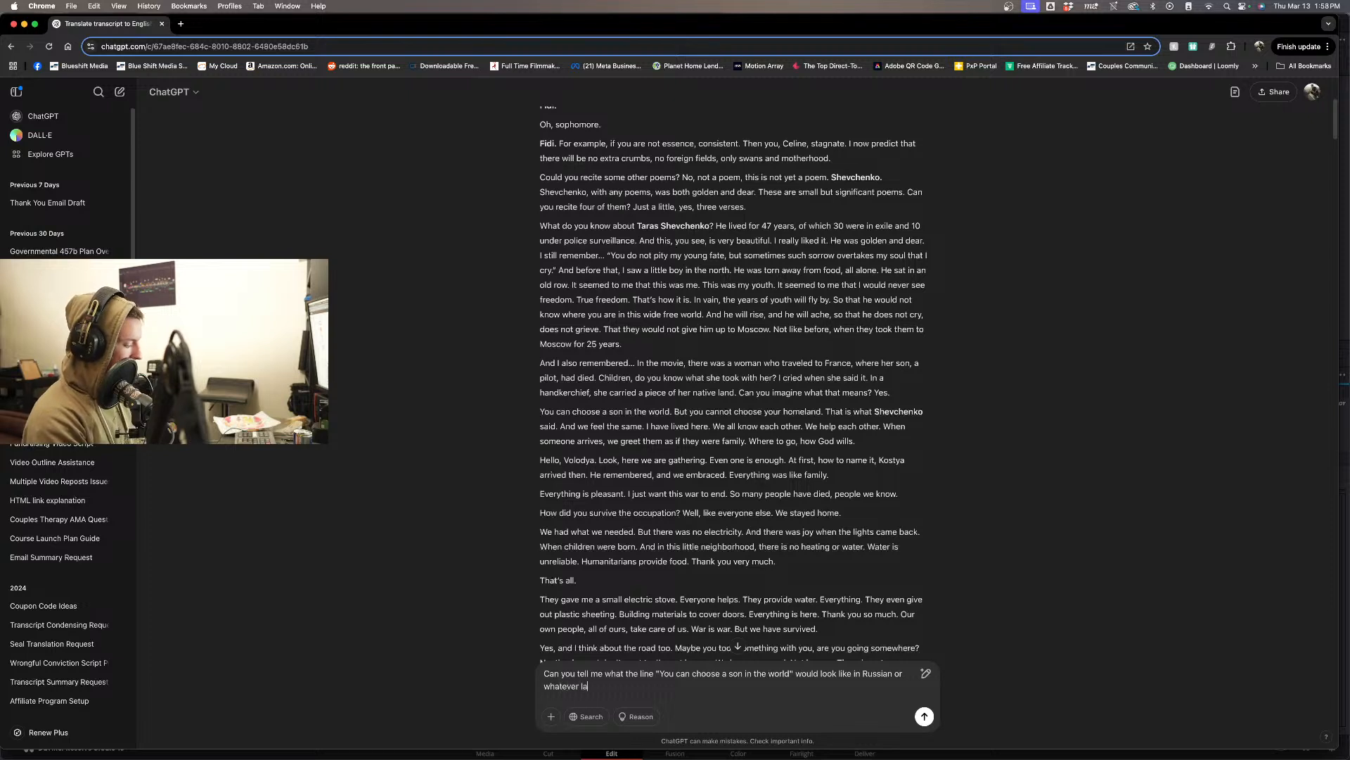
{"action": "type", "text": "nguage the "}
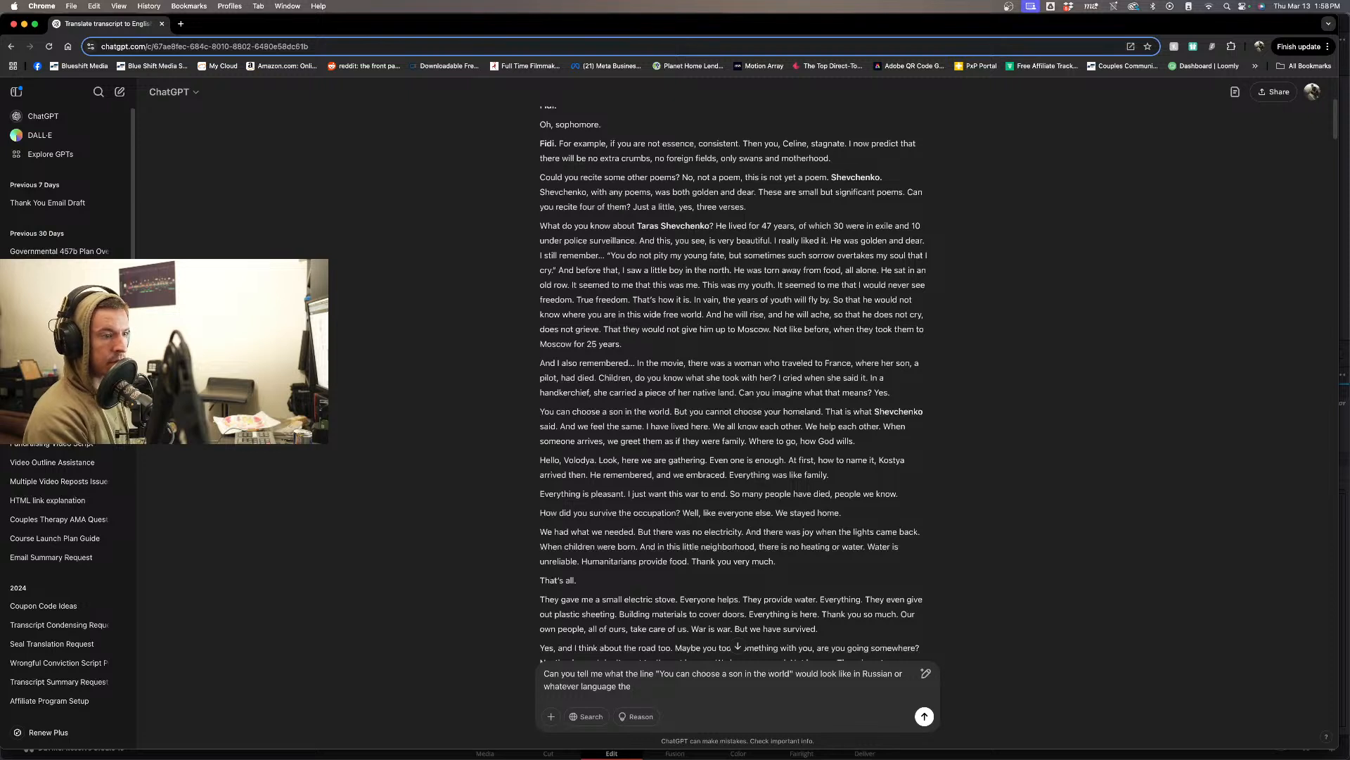
{"action": "type", "text": "fist"}
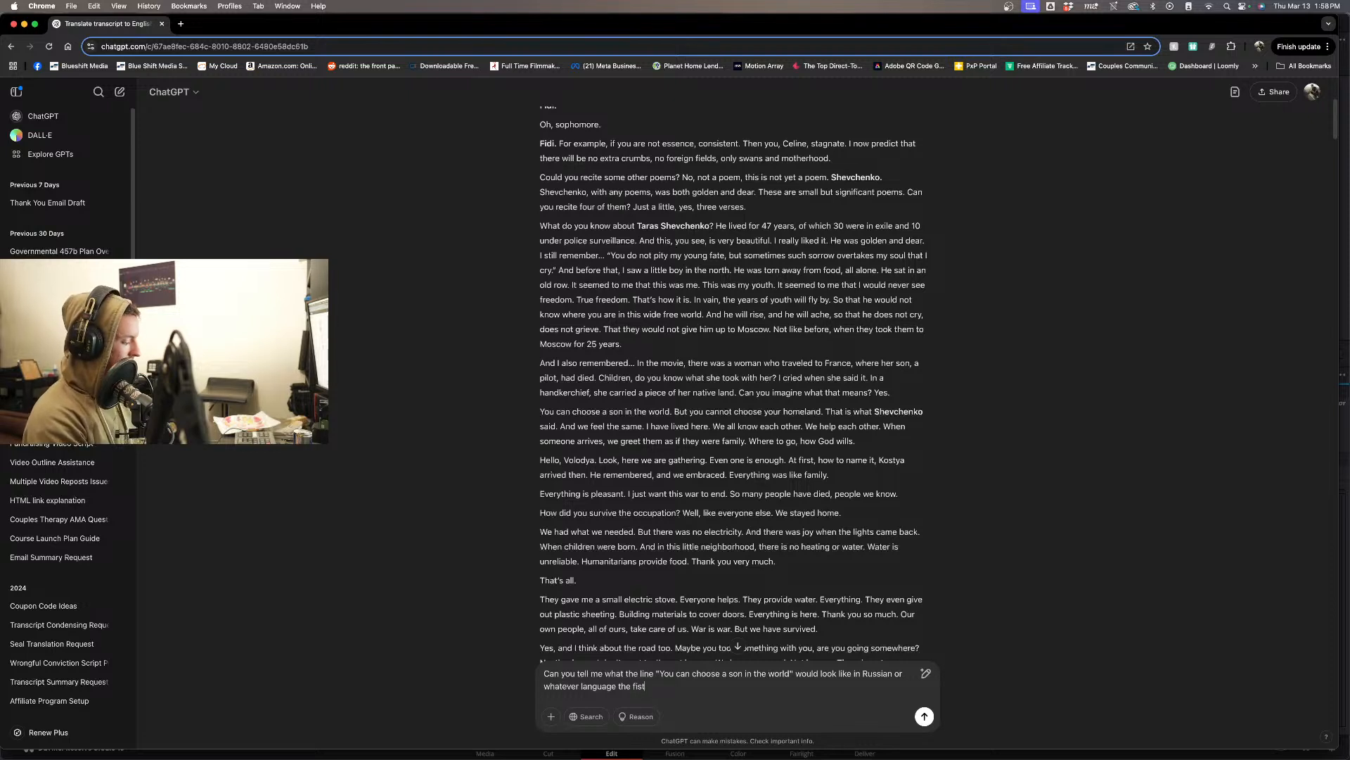
{"action": "type", "text": " trasc"}
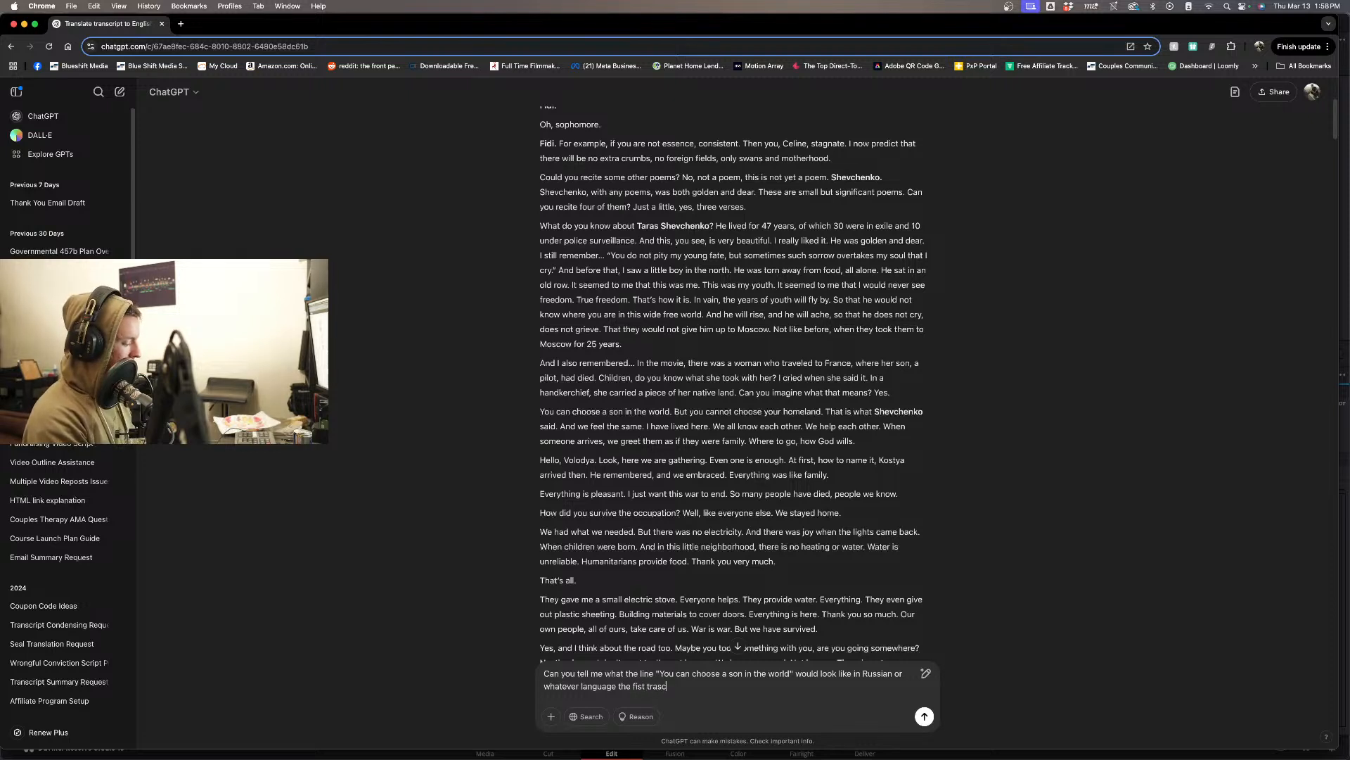
{"action": "type", "text": "i"}
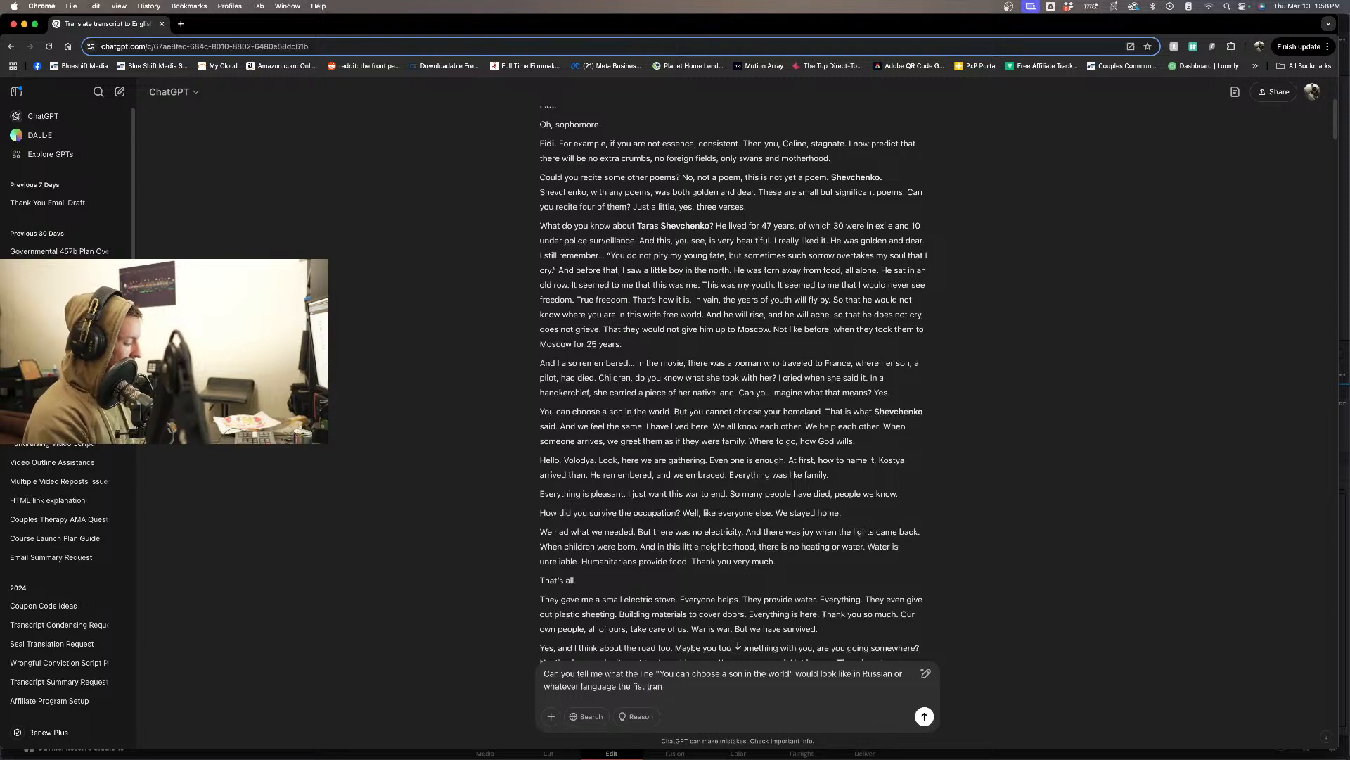
{"action": "type", "text": "script"}
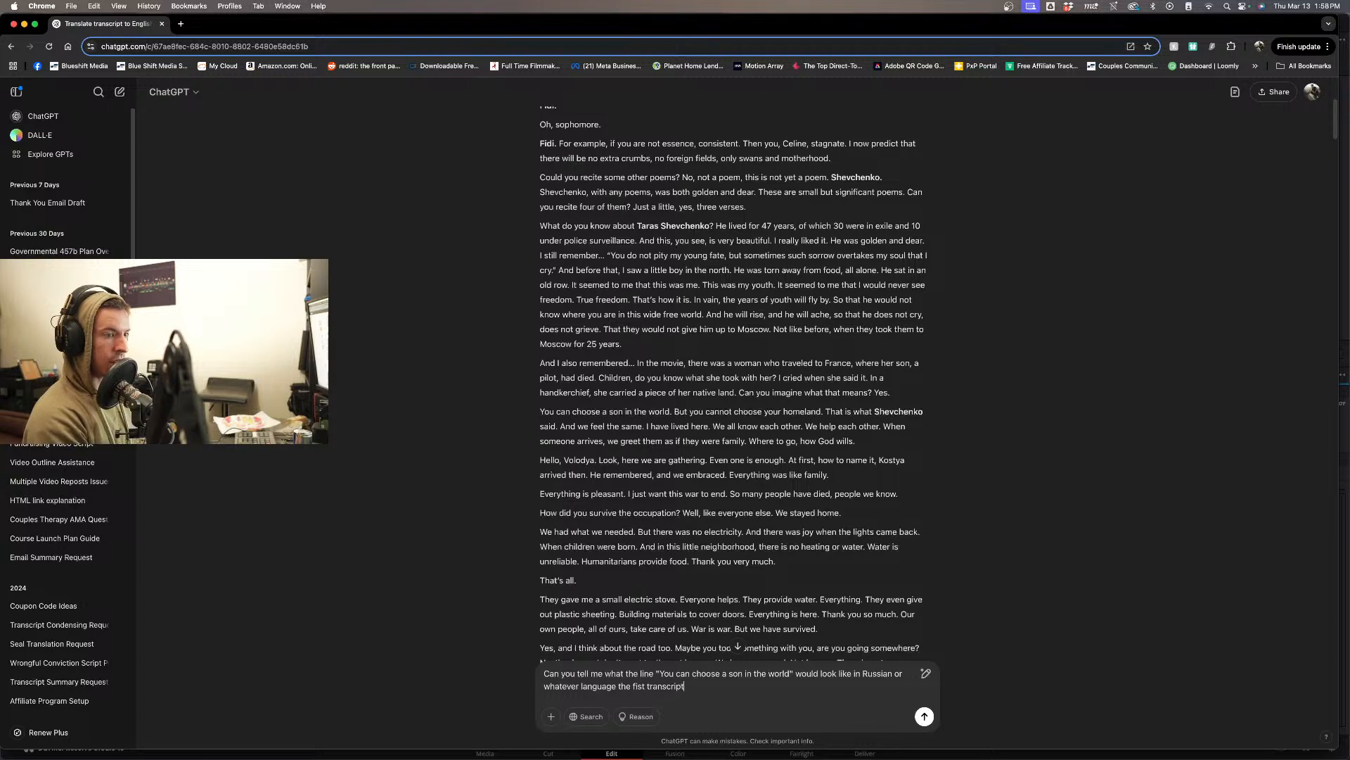
{"action": "type", "text": " was in"}
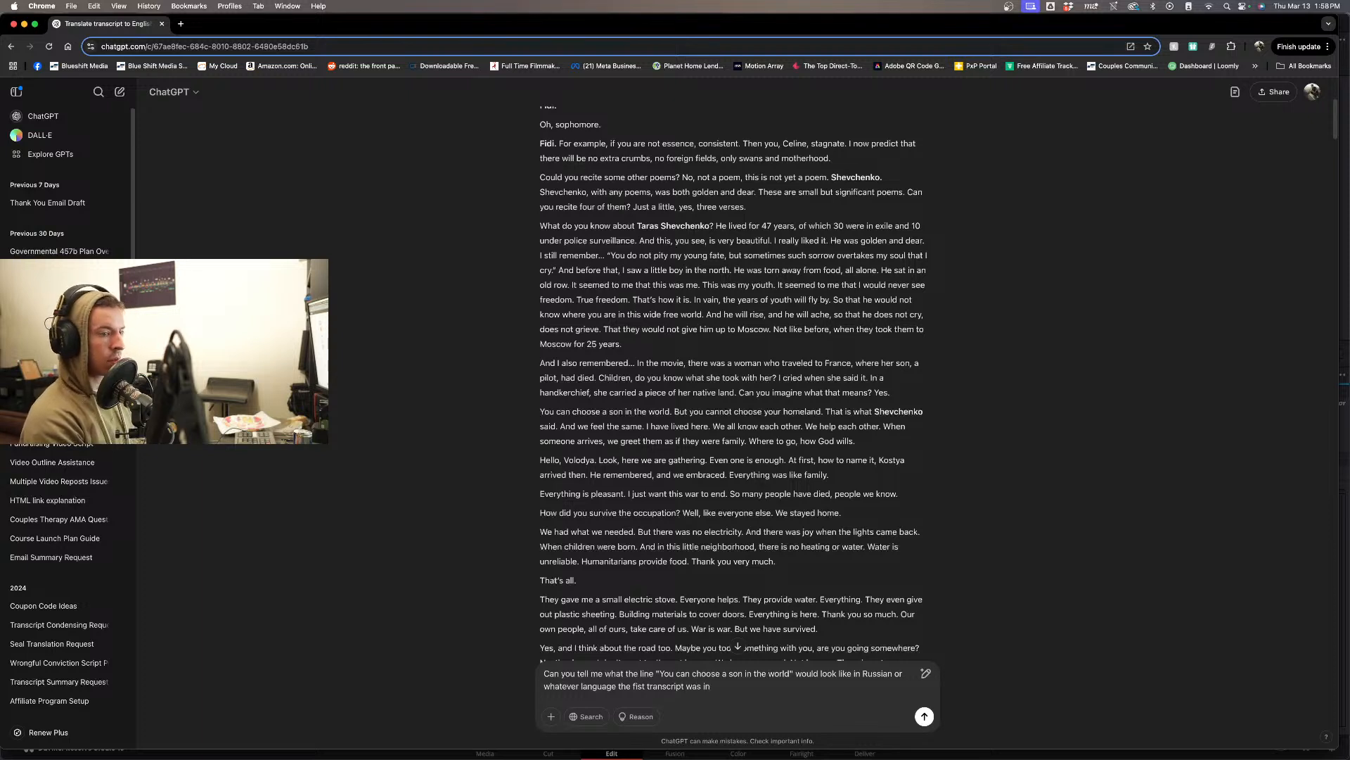
- End the question with ", so that I can search for it within the txt file?" and send it
{"action": "type", "text": ", so that "}
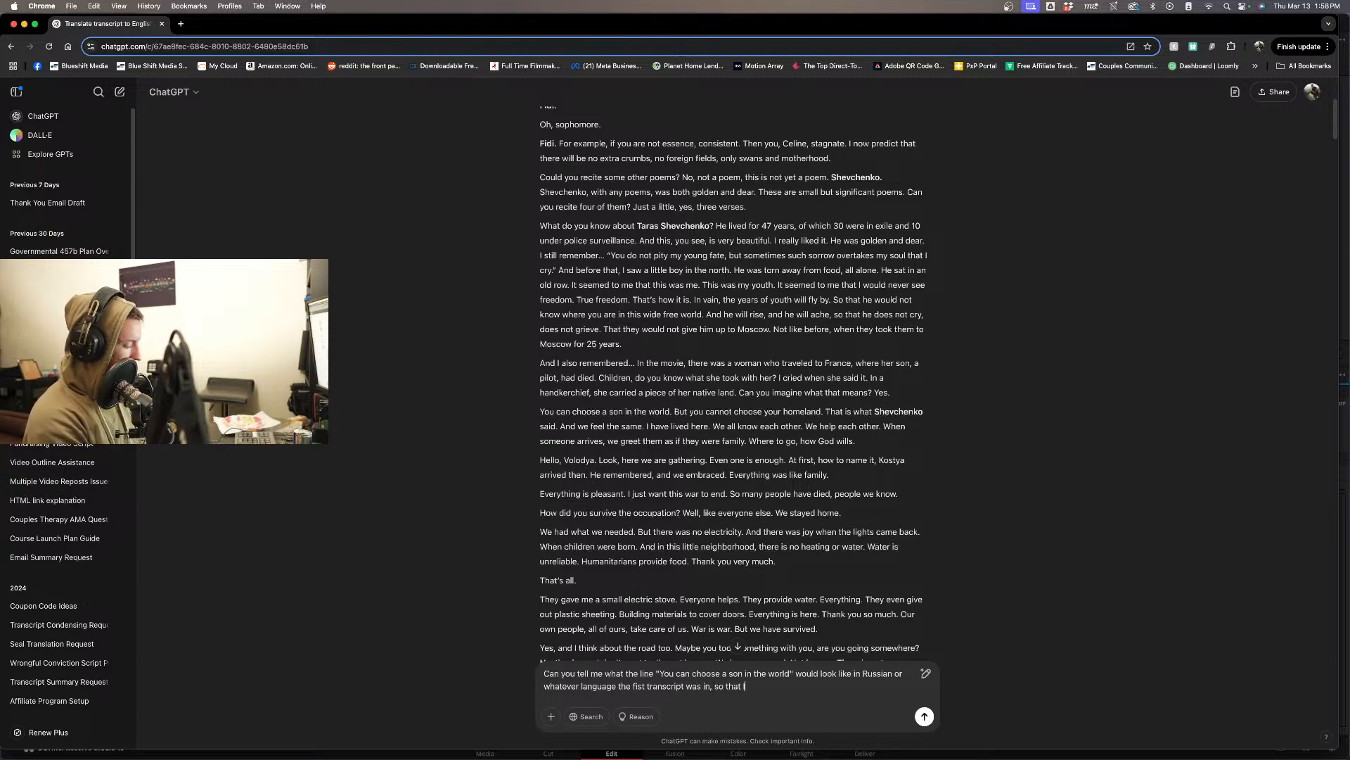
{"action": "type", "text": "I can search for "}
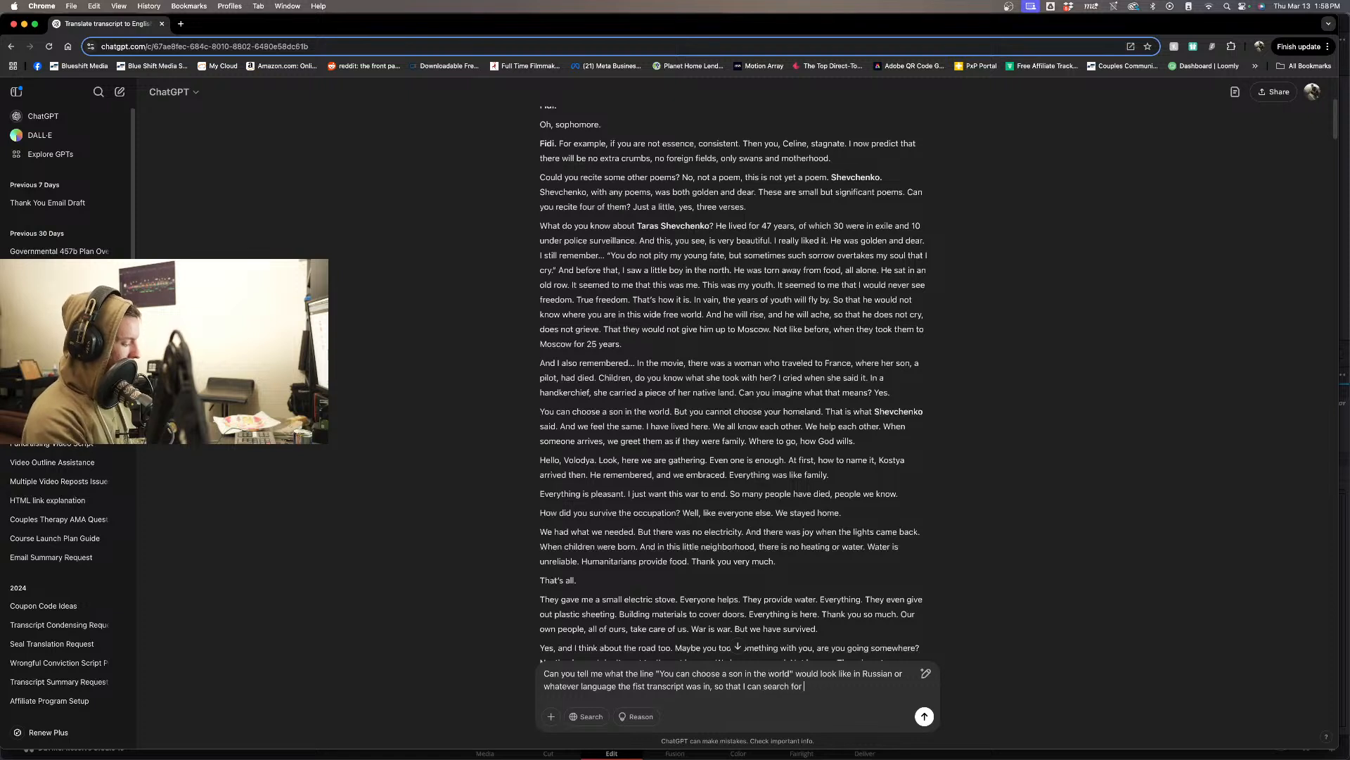
{"action": "type", "text": "it within"}
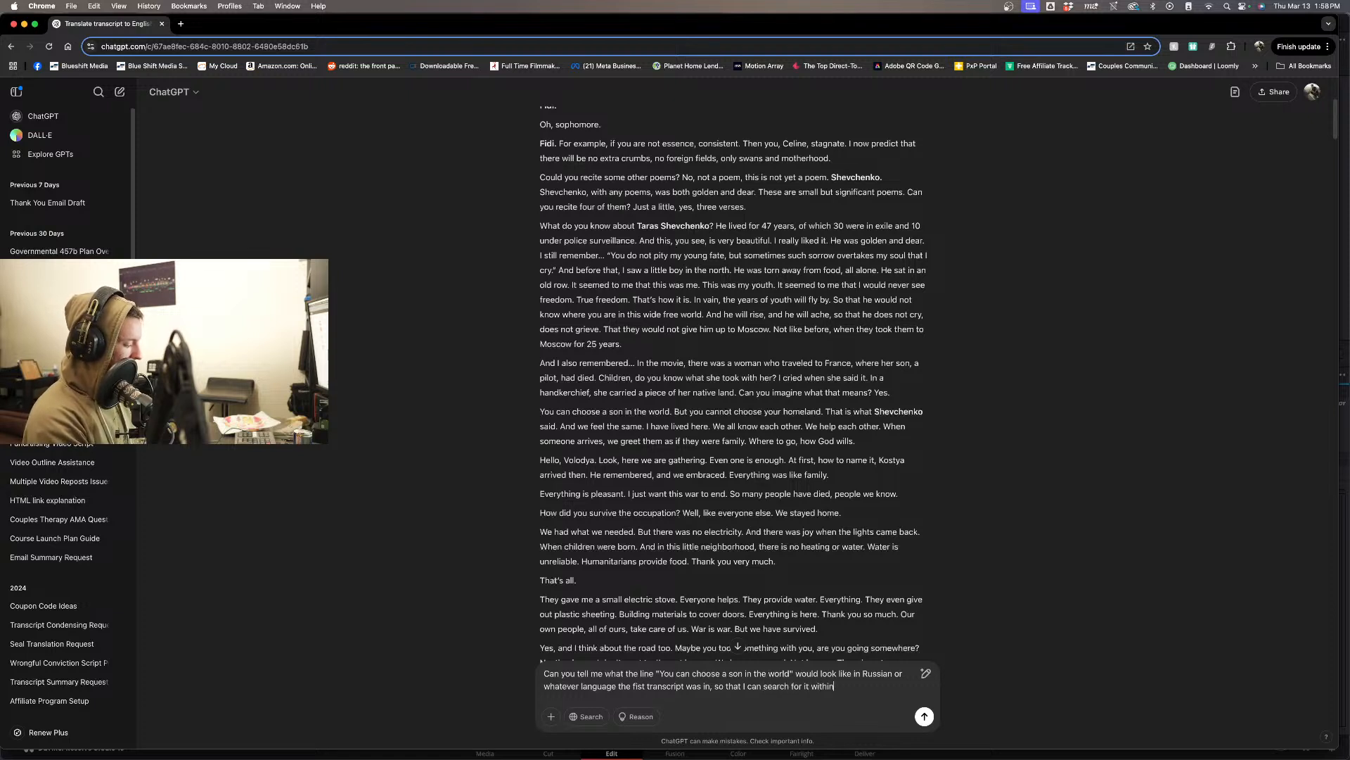
{"action": "type", "text": " the txt file?"}
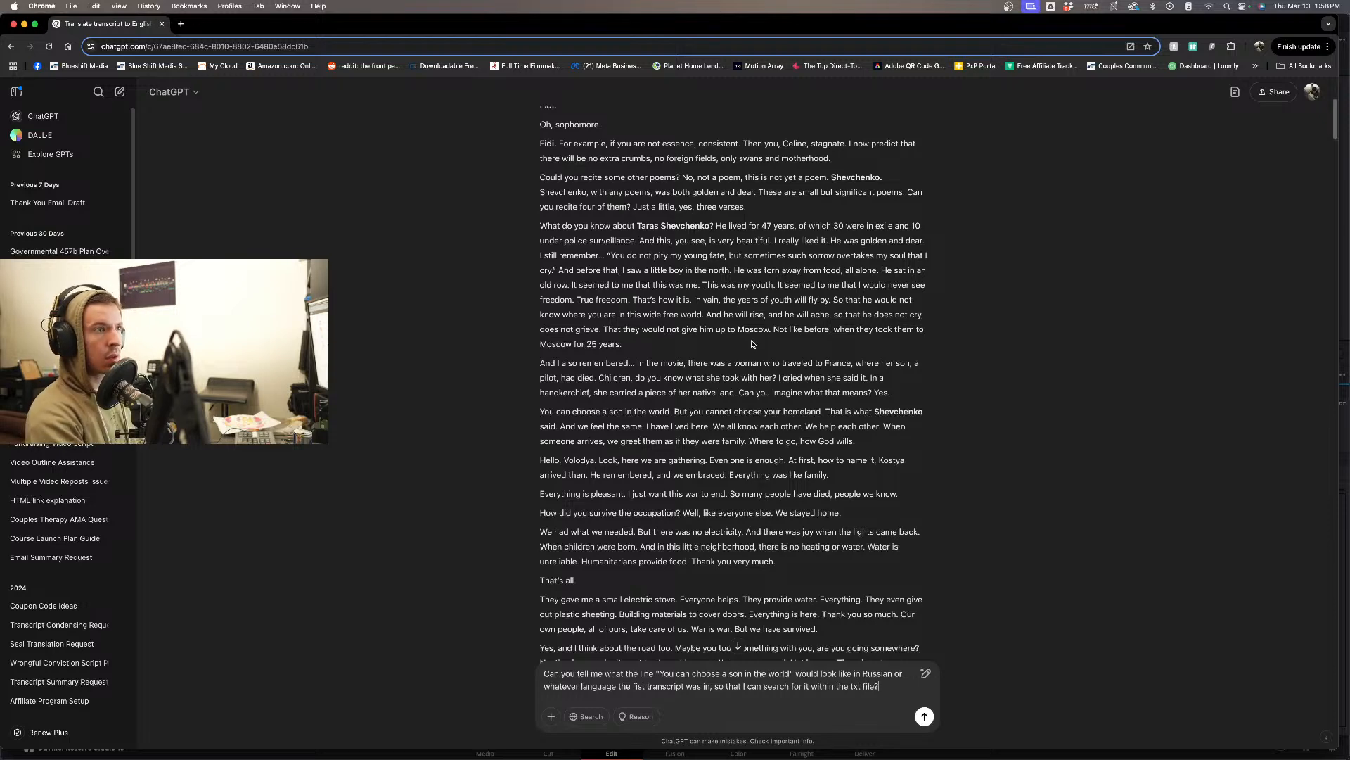
{"action": "scroll", "coordinate": [741, 351], "scroll_direction": "up", "scroll_amount": 5}
{"action": "scroll", "coordinate": [726, 437], "scroll_direction": "down", "scroll_amount": 4}
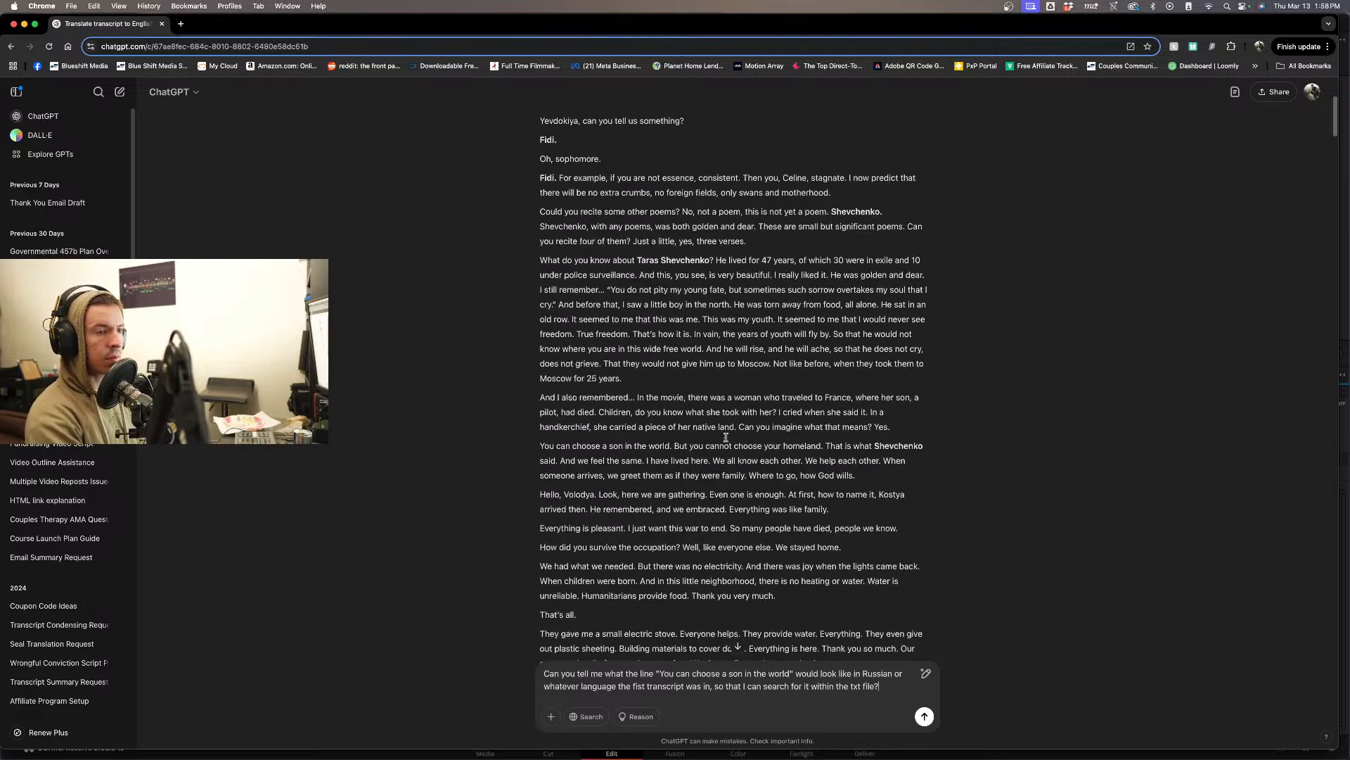
{"action": "scroll", "coordinate": [727, 440], "scroll_direction": "up", "scroll_amount": 3}
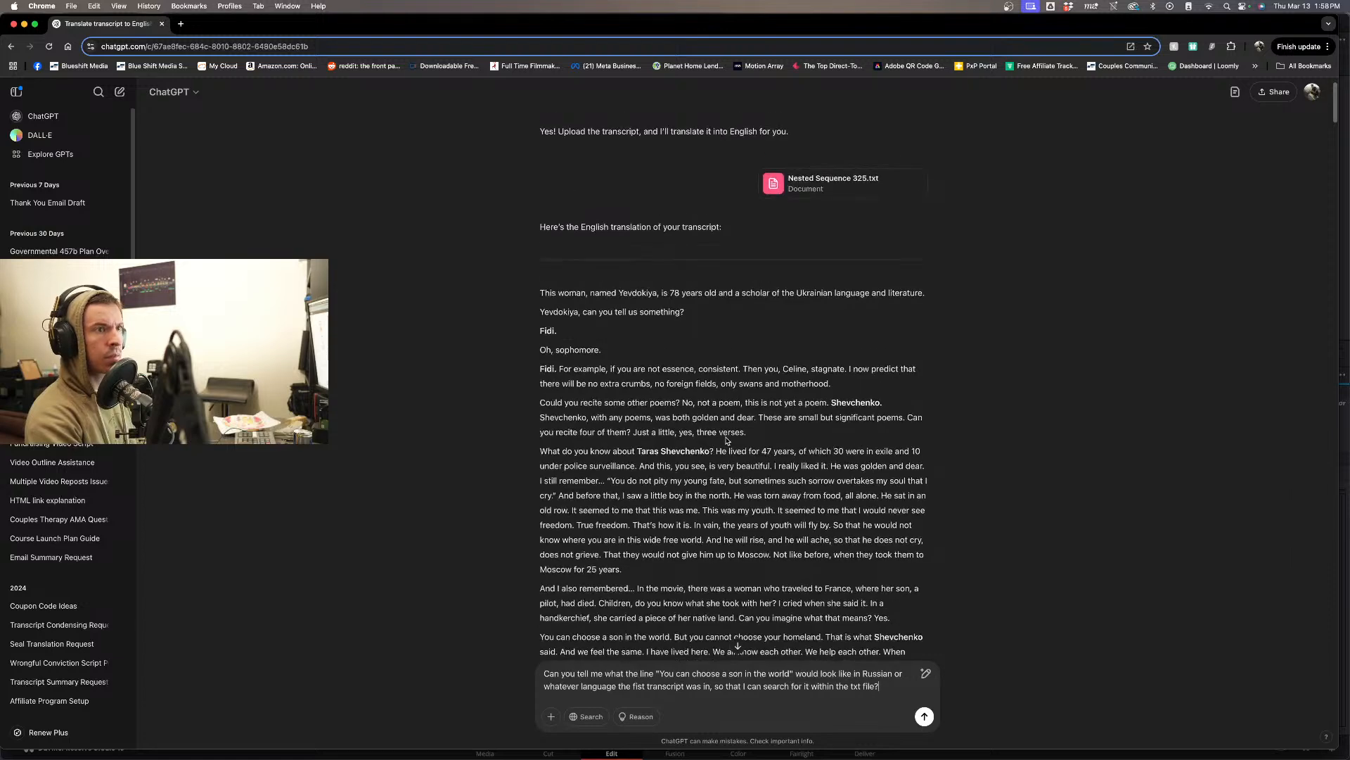
{"action": "scroll", "coordinate": [727, 440], "scroll_direction": "down", "scroll_amount": 5}
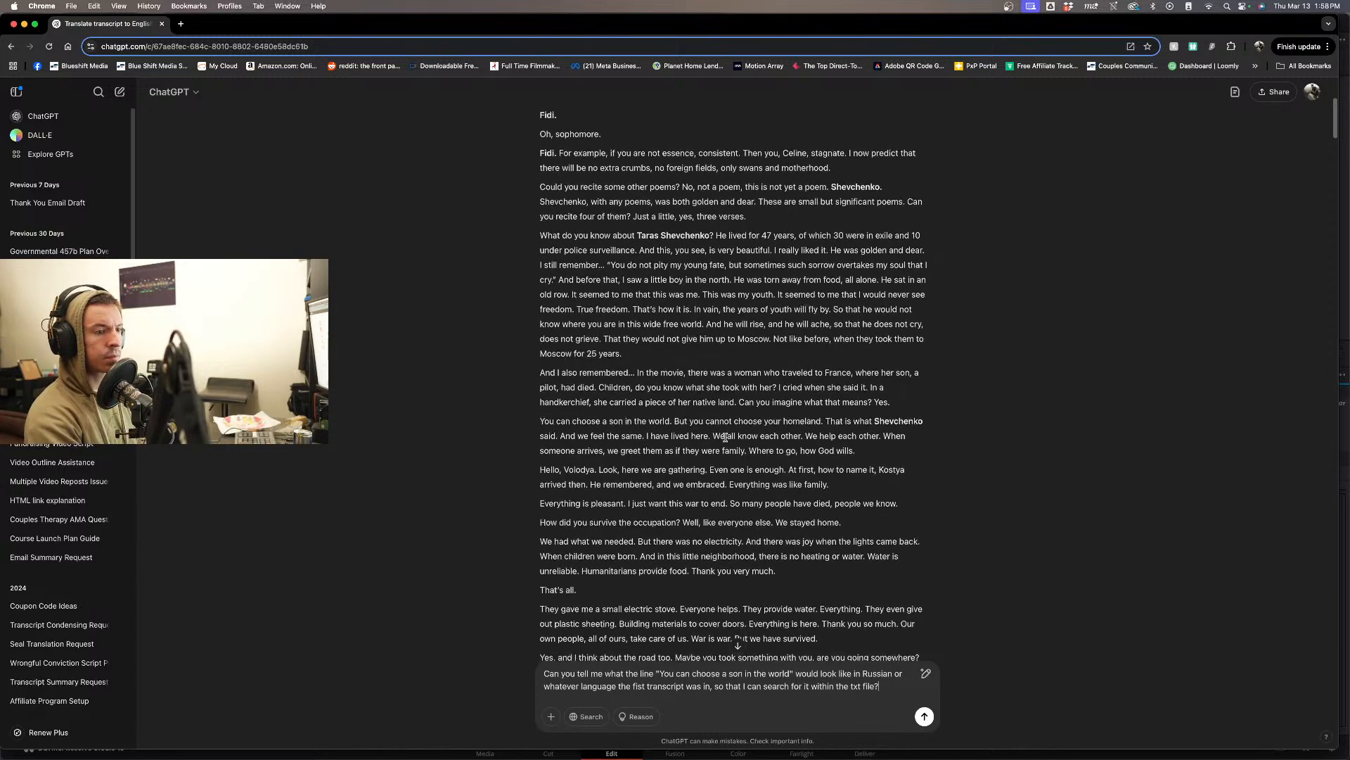
{"action": "key", "text": "Return"}
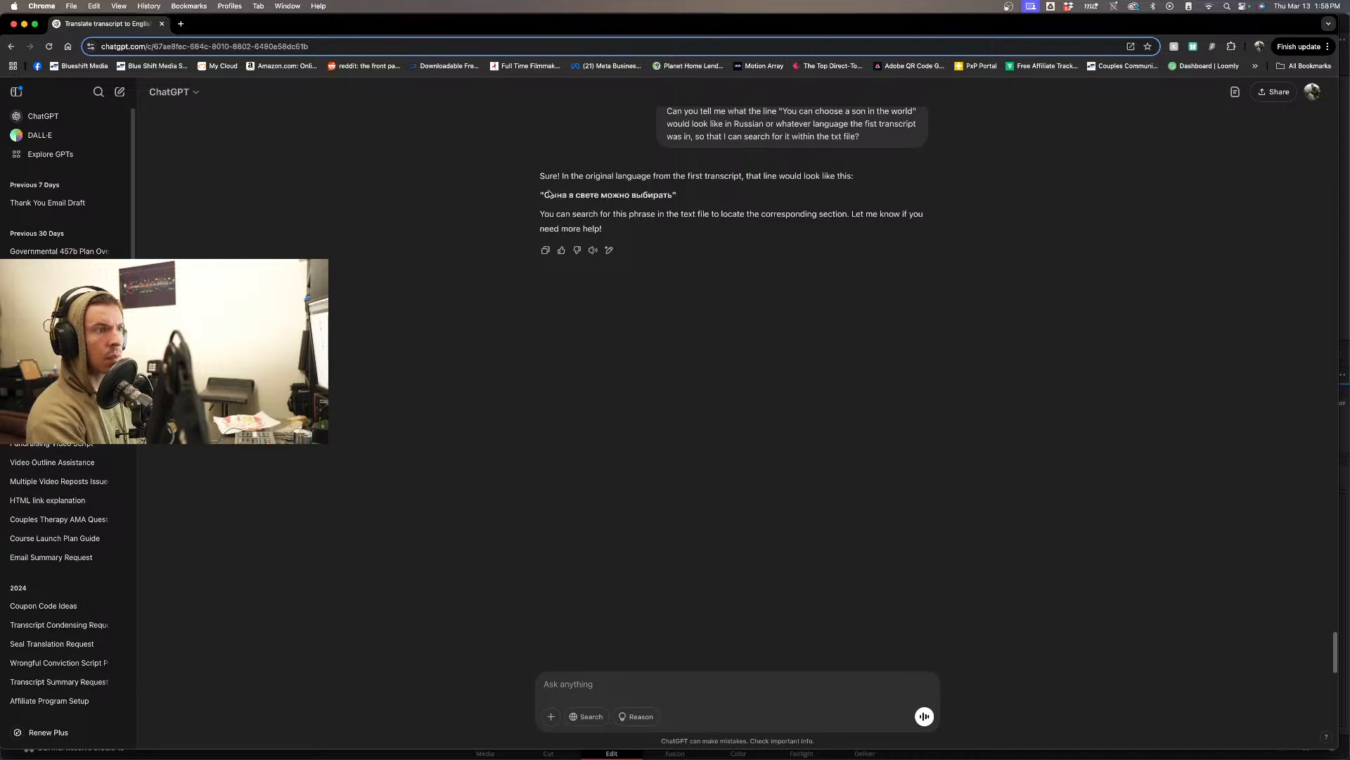
- Copy the phrase "Сына в свете можно выбирать" from the reply and switch to DaVinci Resolve
{"action": "left_click_drag", "start_coordinate": [545, 196], "coordinate": [673, 201]}
{"action": "key", "text": "super+c"}
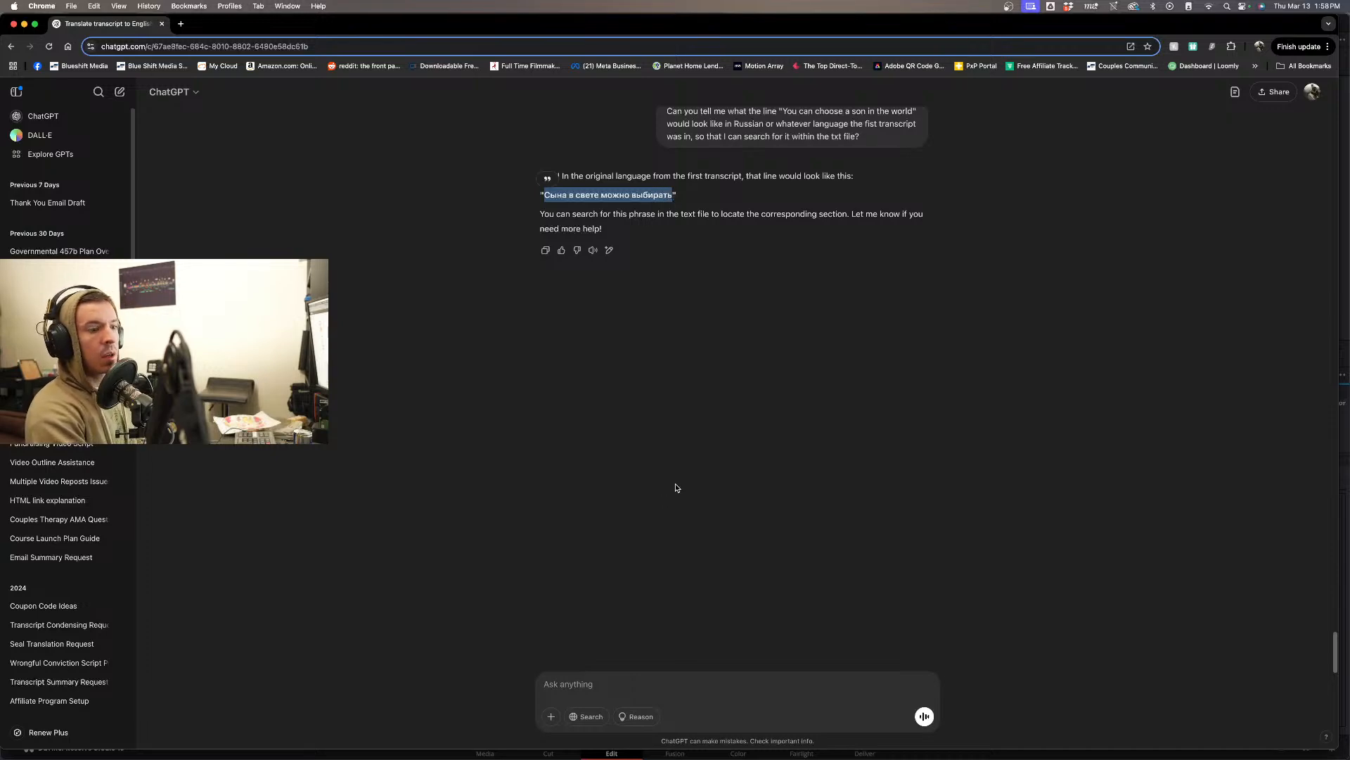
{"action": "left_click", "coordinate": [613, 750]}
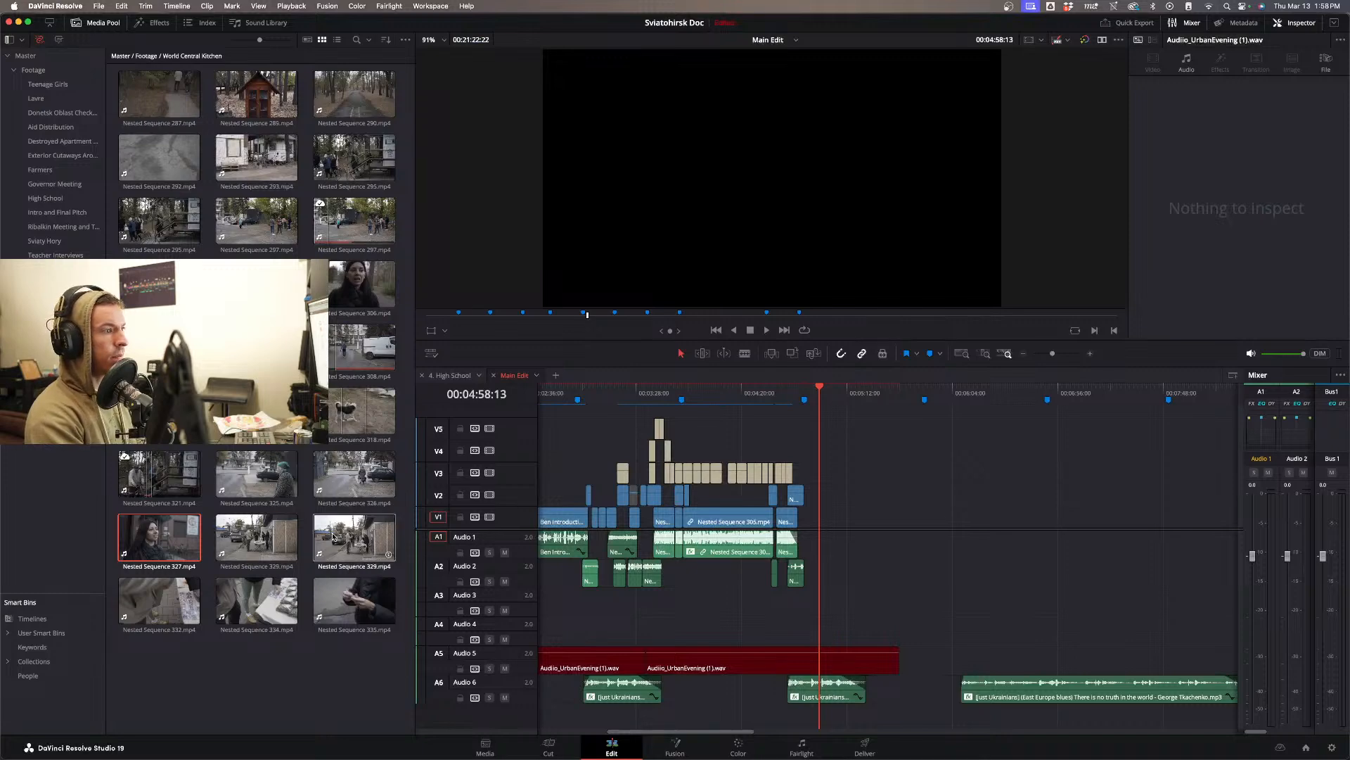
- Transcribe the audio of Nested Sequence 325.mp4 in the World Central Kitchen footage and bring up its transcription
{"action": "left_click", "coordinate": [260, 477]}
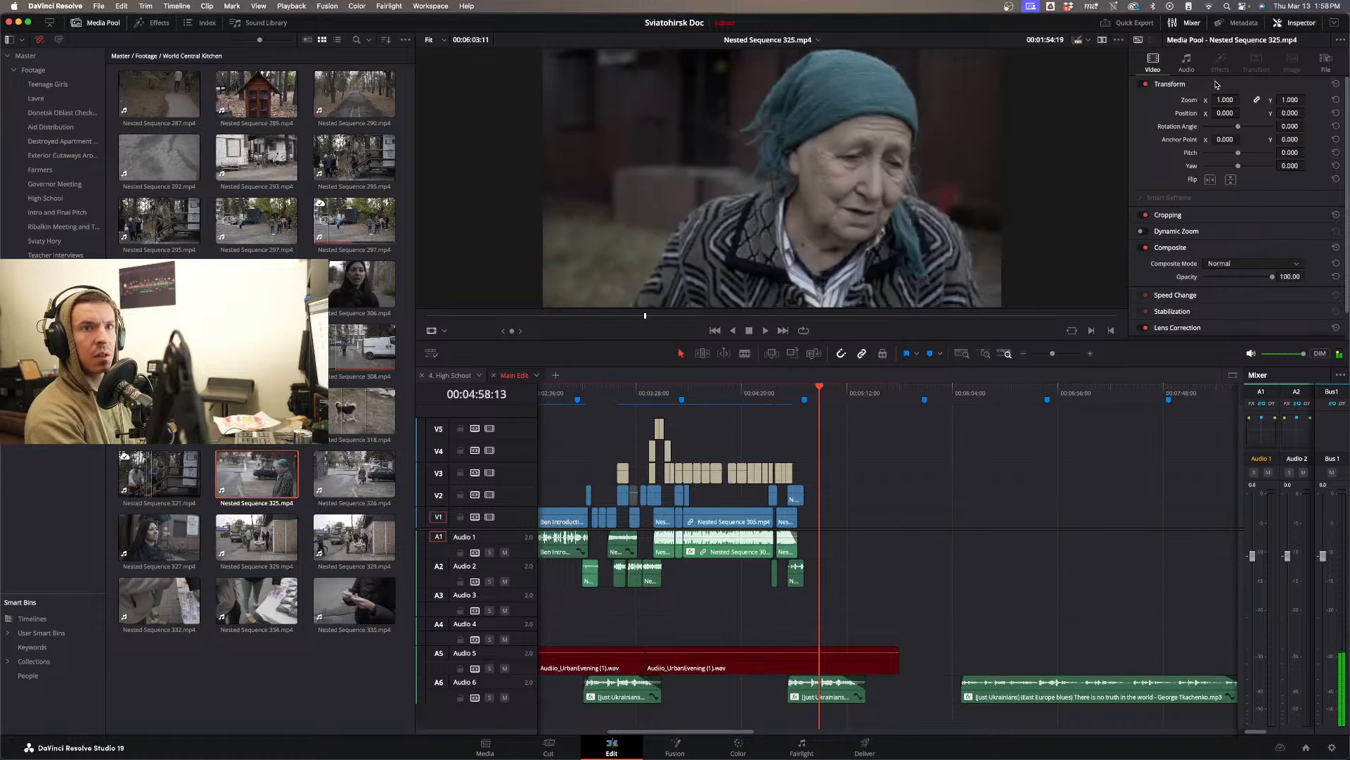
{"action": "left_click", "coordinate": [1325, 62]}
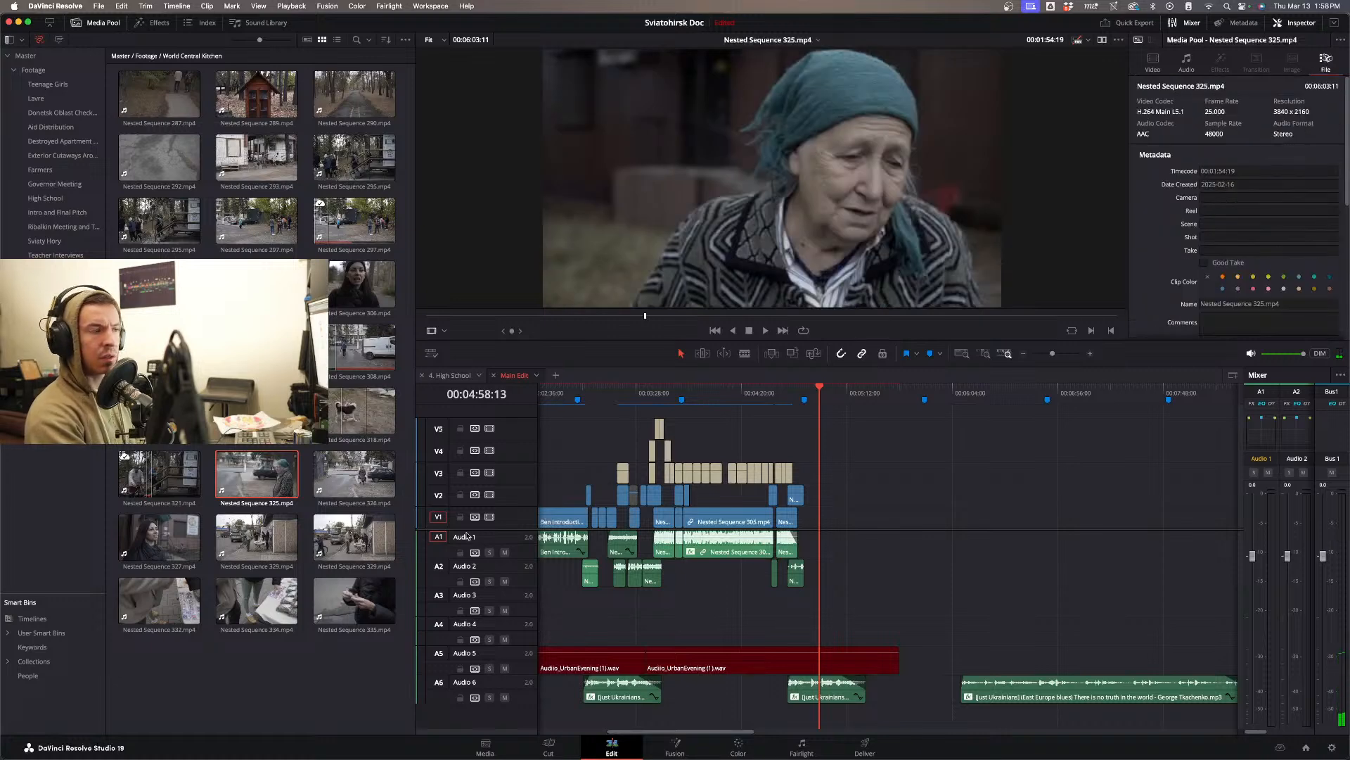
{"action": "right_click", "coordinate": [260, 473]}
{"action": "mouse_move", "coordinate": [364, 398]}
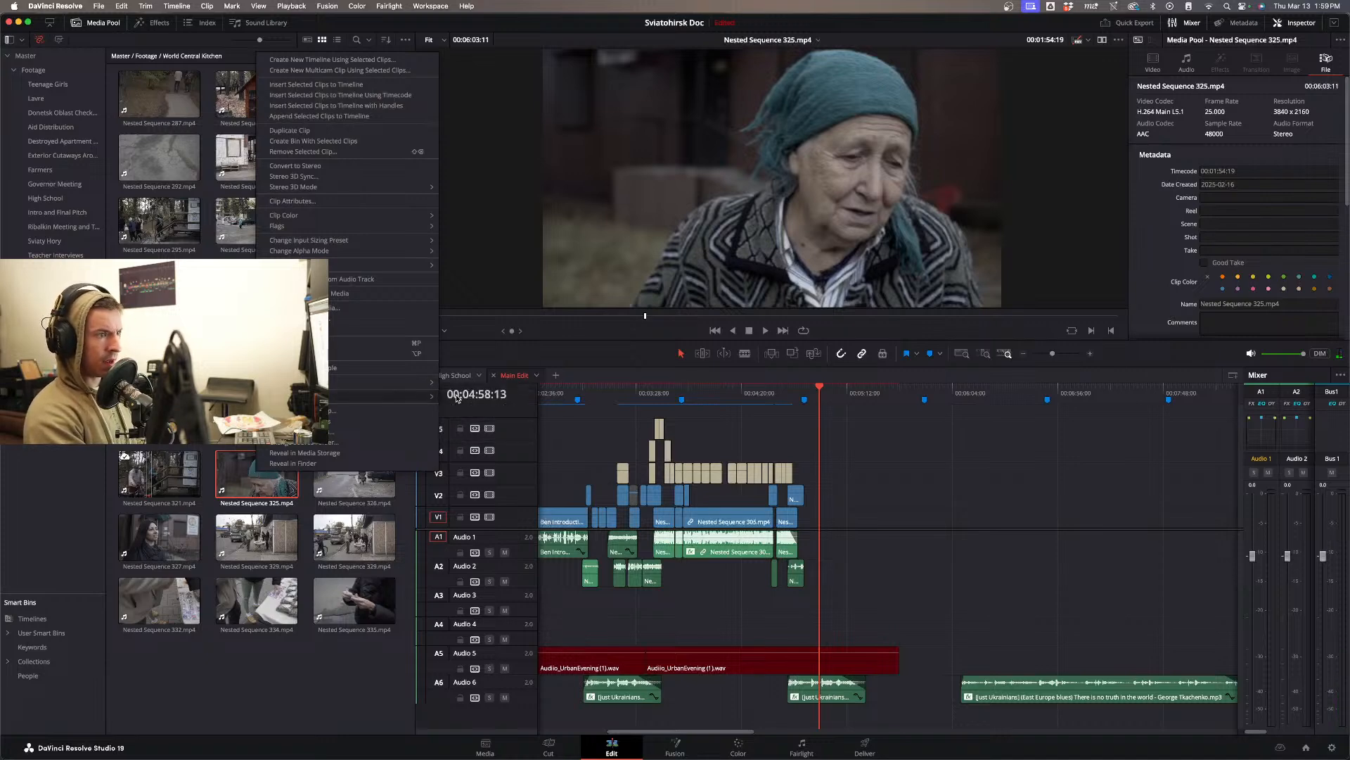
{"action": "left_click", "coordinate": [457, 398]}
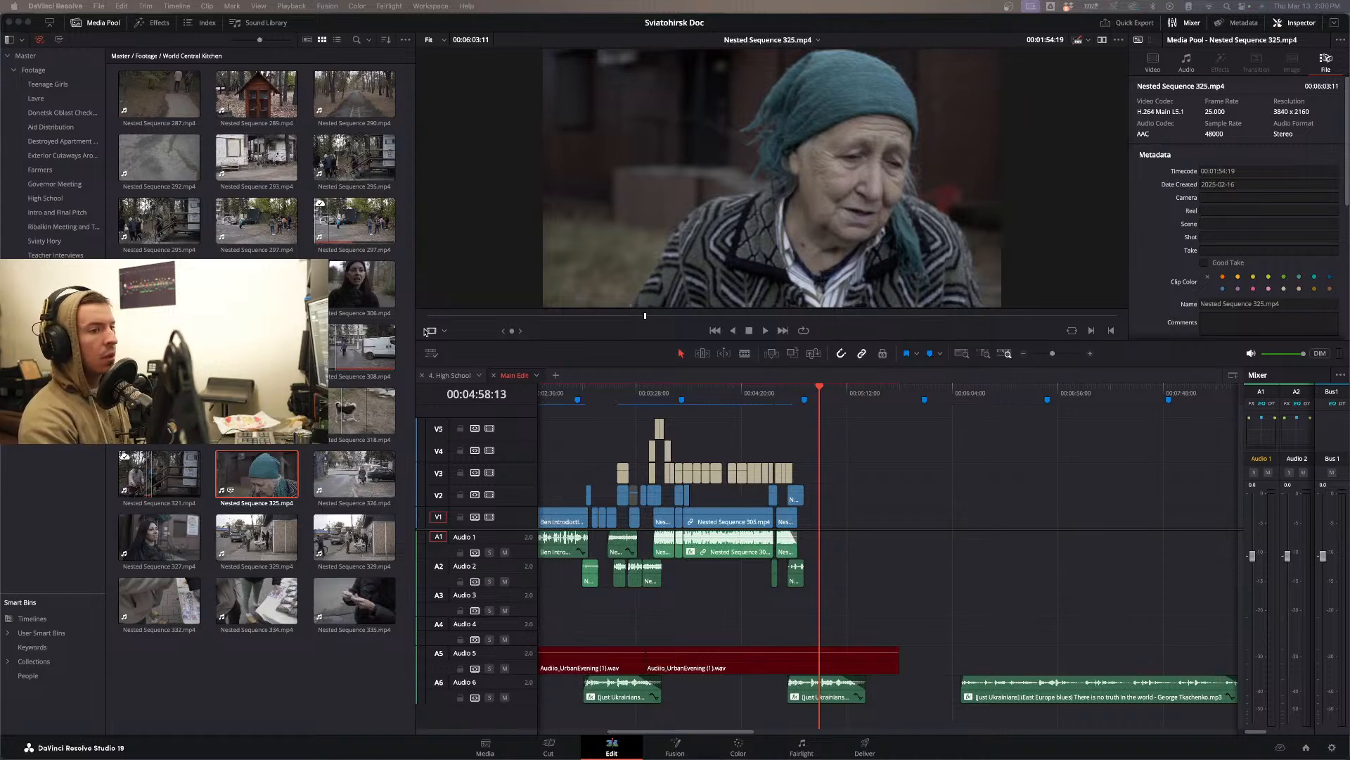
{"action": "left_click", "coordinate": [905, 432]}
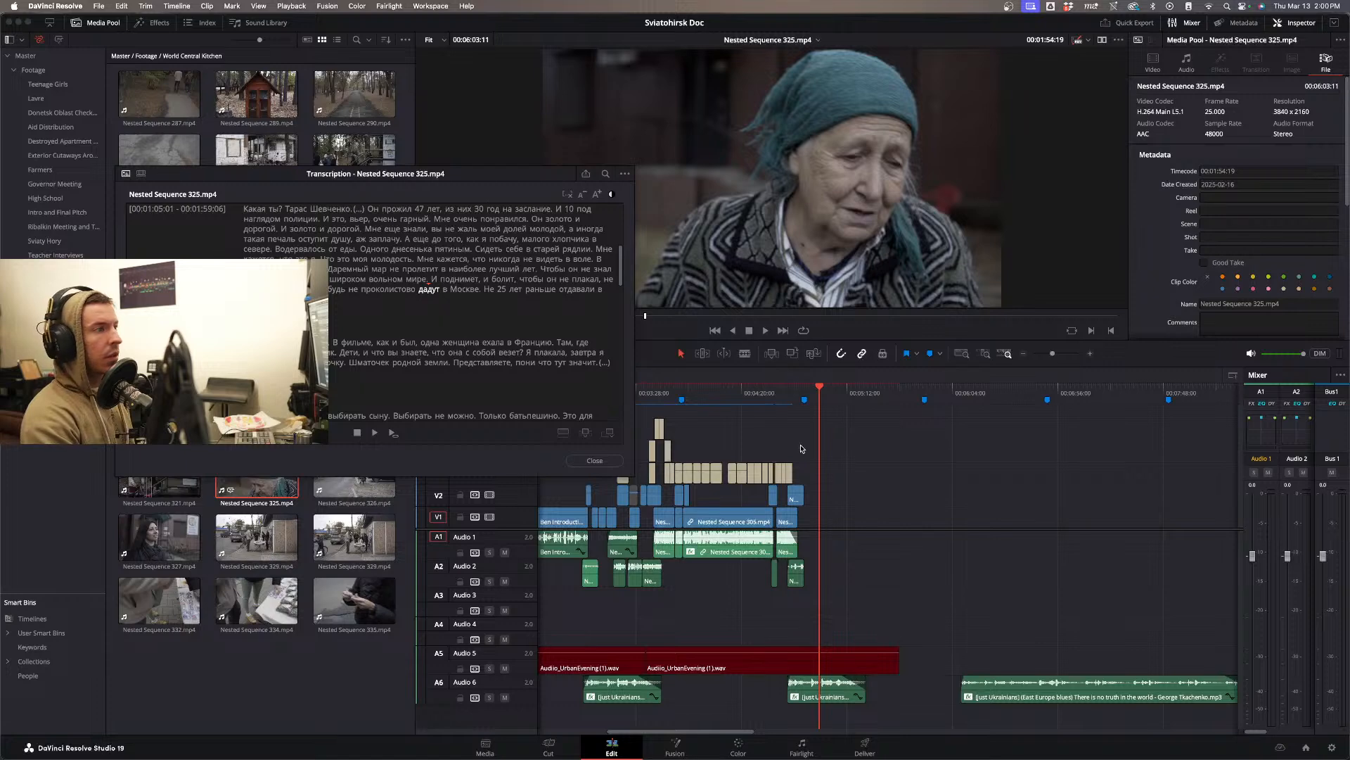
- Search the Nested Sequence 325.mp4 transcription for the copied phrase "Сына в свете можно выбирать"
{"action": "left_click", "coordinate": [605, 174]}
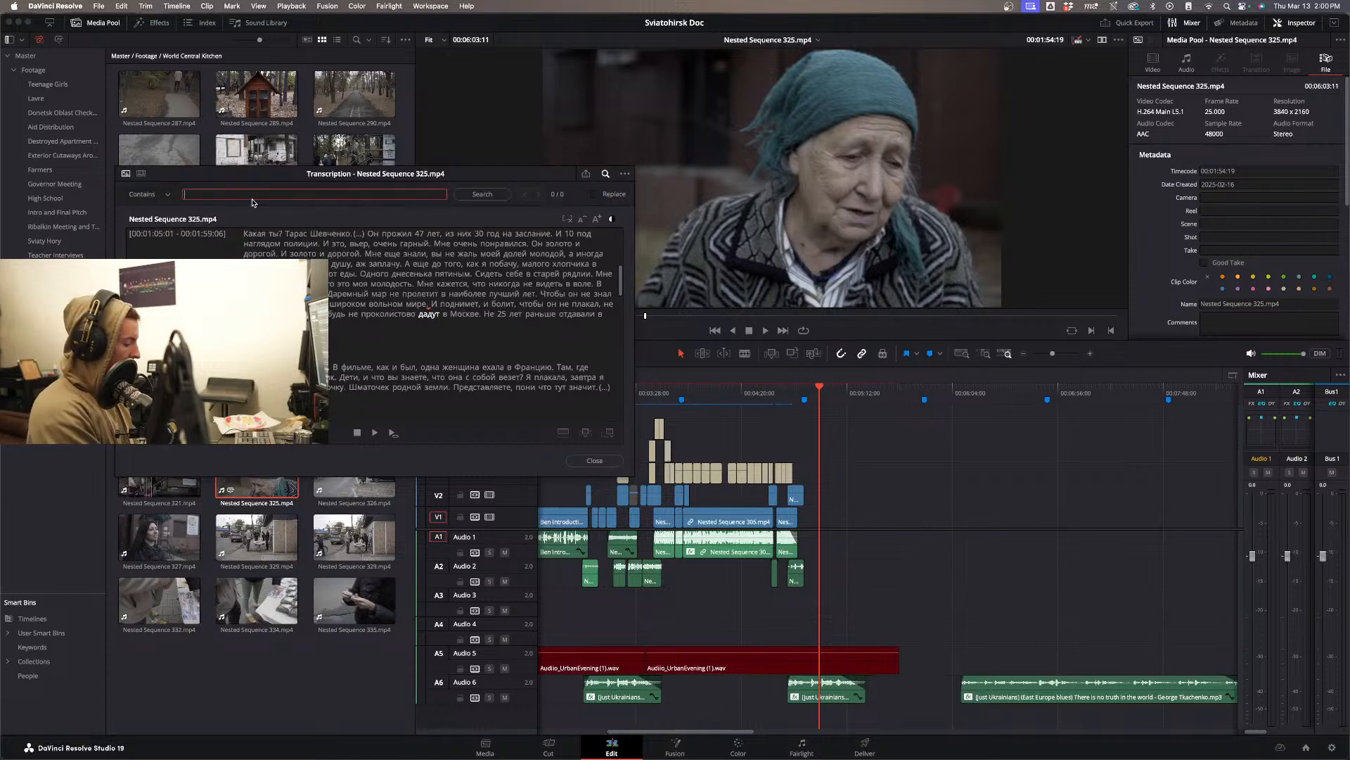
{"action": "key", "text": "super+v"}
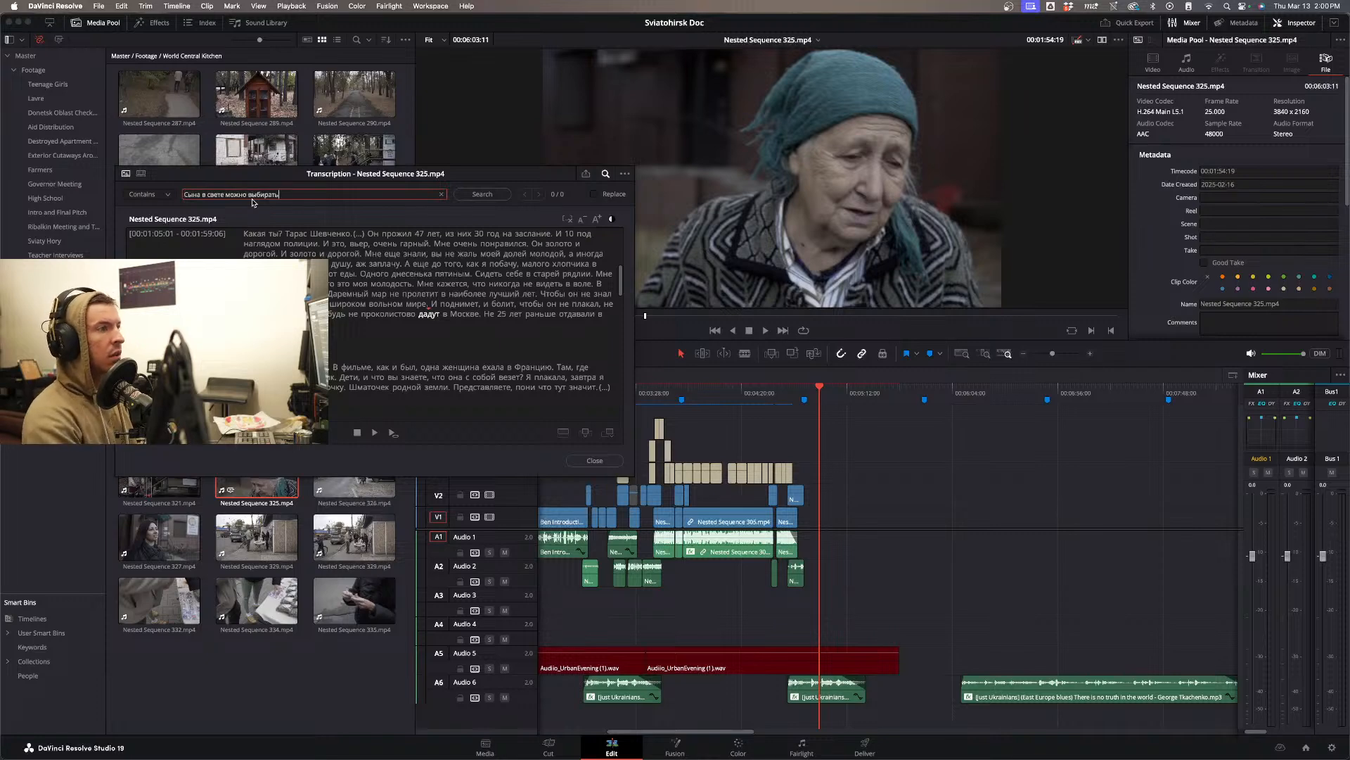
{"action": "left_click", "coordinate": [482, 194]}
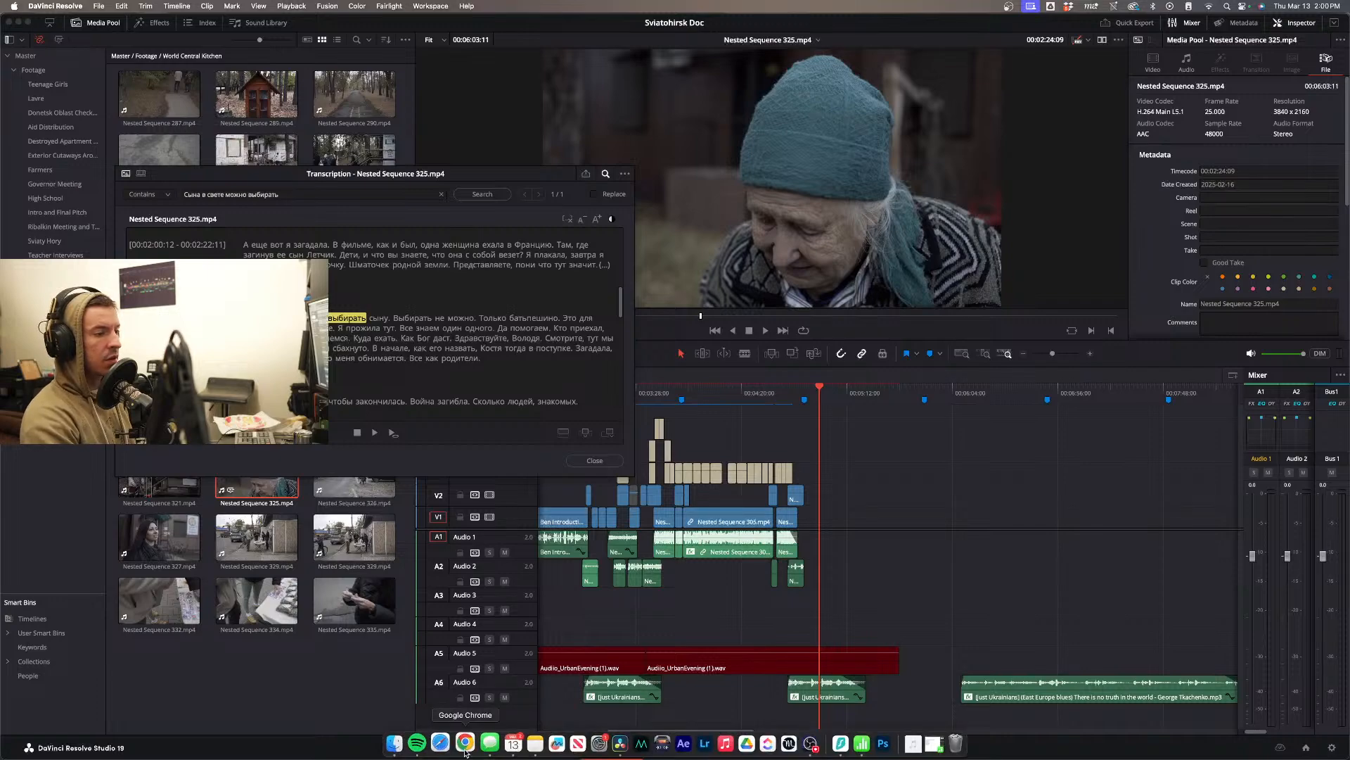
- Find the passage "You can choose a son in the world" in the ChatGPT English translation, mark it for reference, and return to DaVinci Resolve
{"action": "left_click", "coordinate": [465, 749]}
{"action": "scroll", "coordinate": [636, 361], "scroll_direction": "up", "scroll_amount": 20}
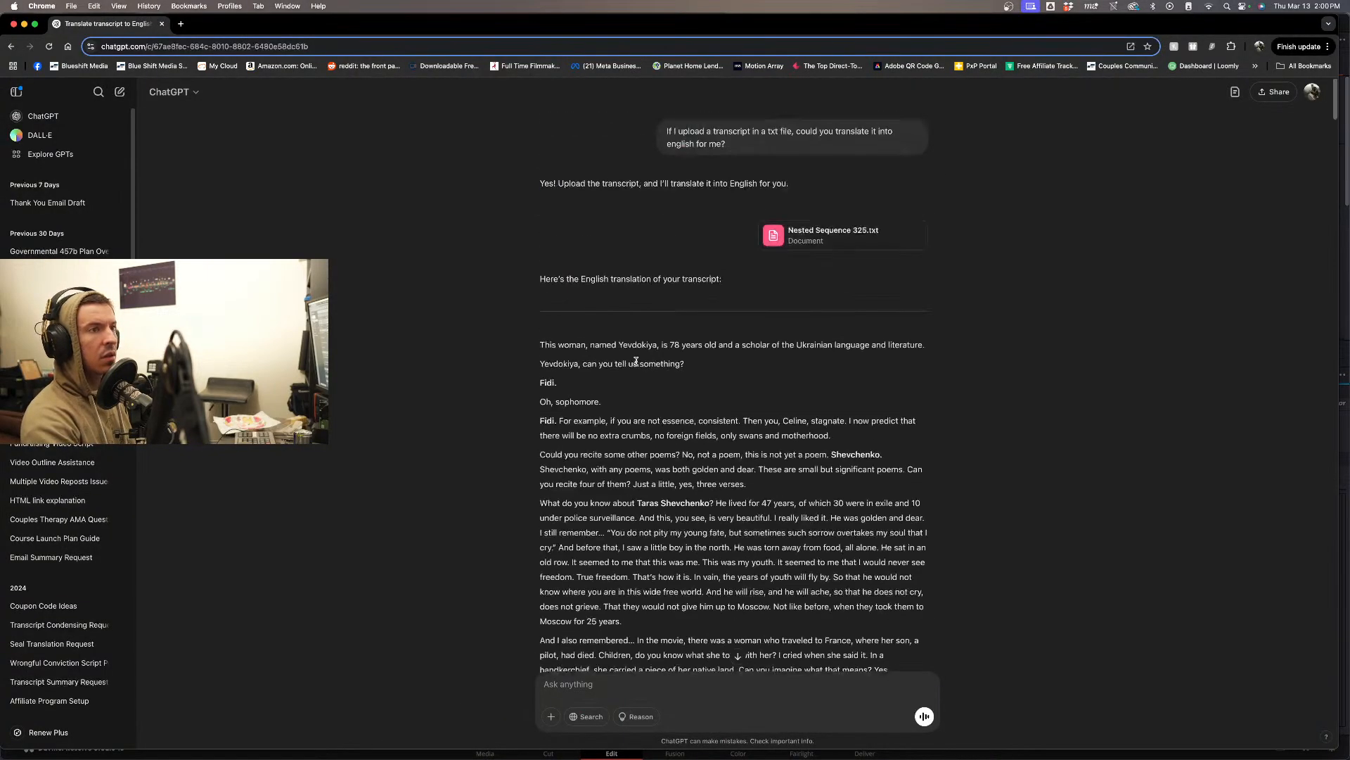
{"action": "scroll", "coordinate": [624, 416], "scroll_direction": "down", "scroll_amount": 5}
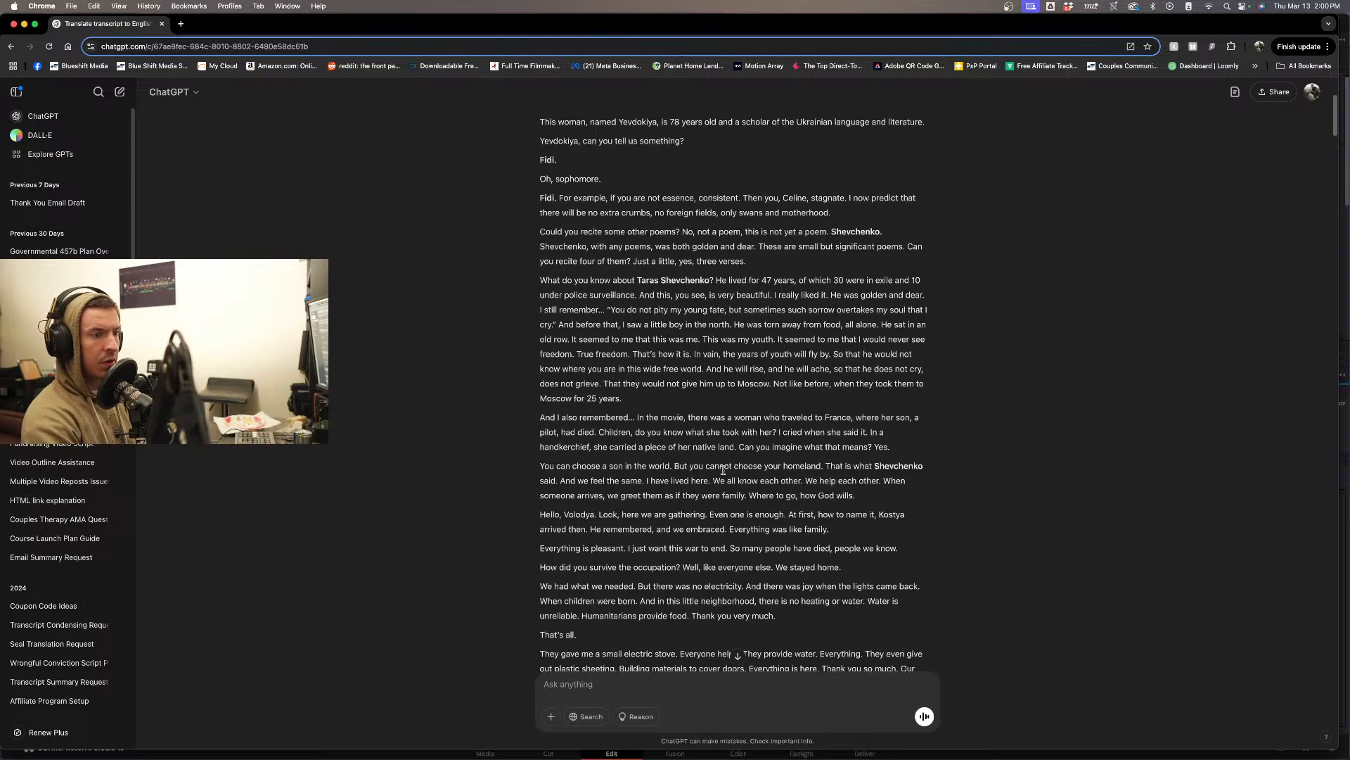
{"action": "left_click_drag", "start_coordinate": [540, 466], "coordinate": [746, 497]}
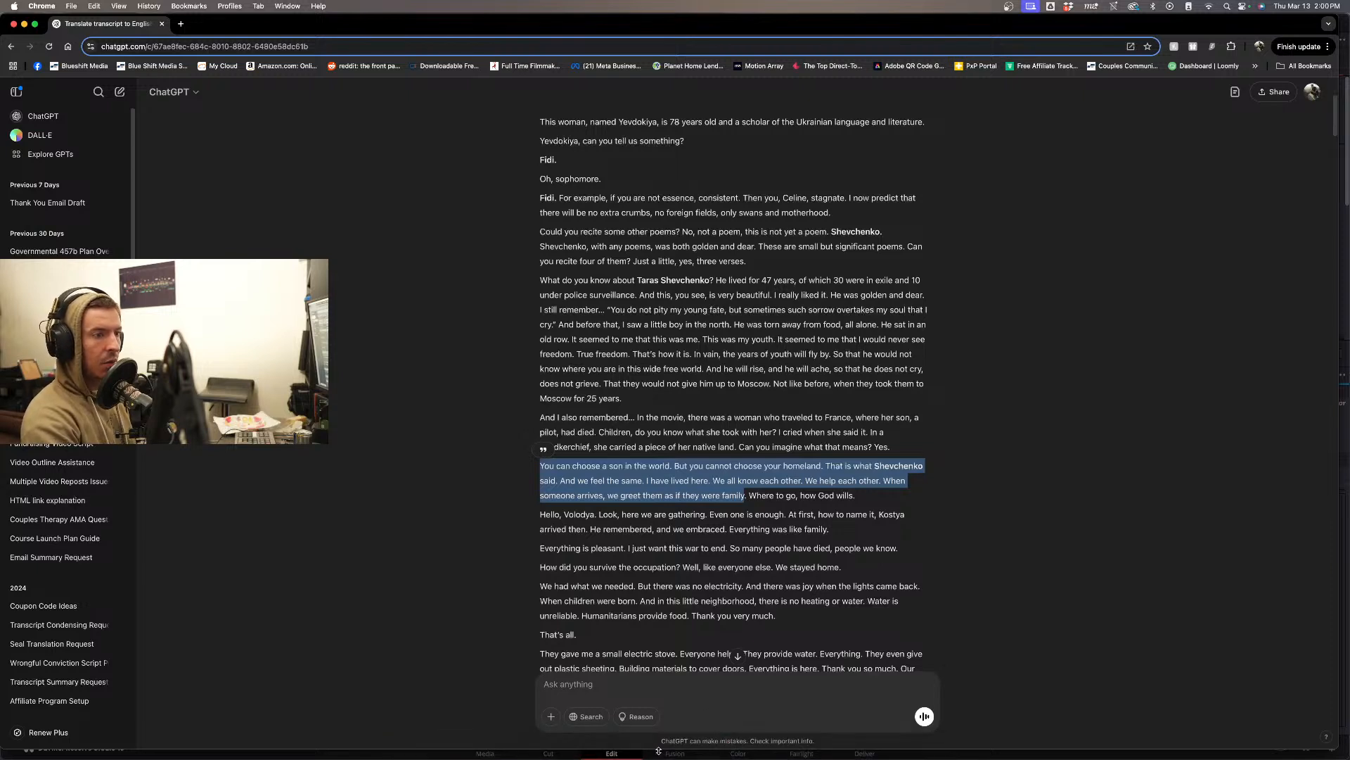
{"action": "mouse_move", "coordinate": [616, 757]}
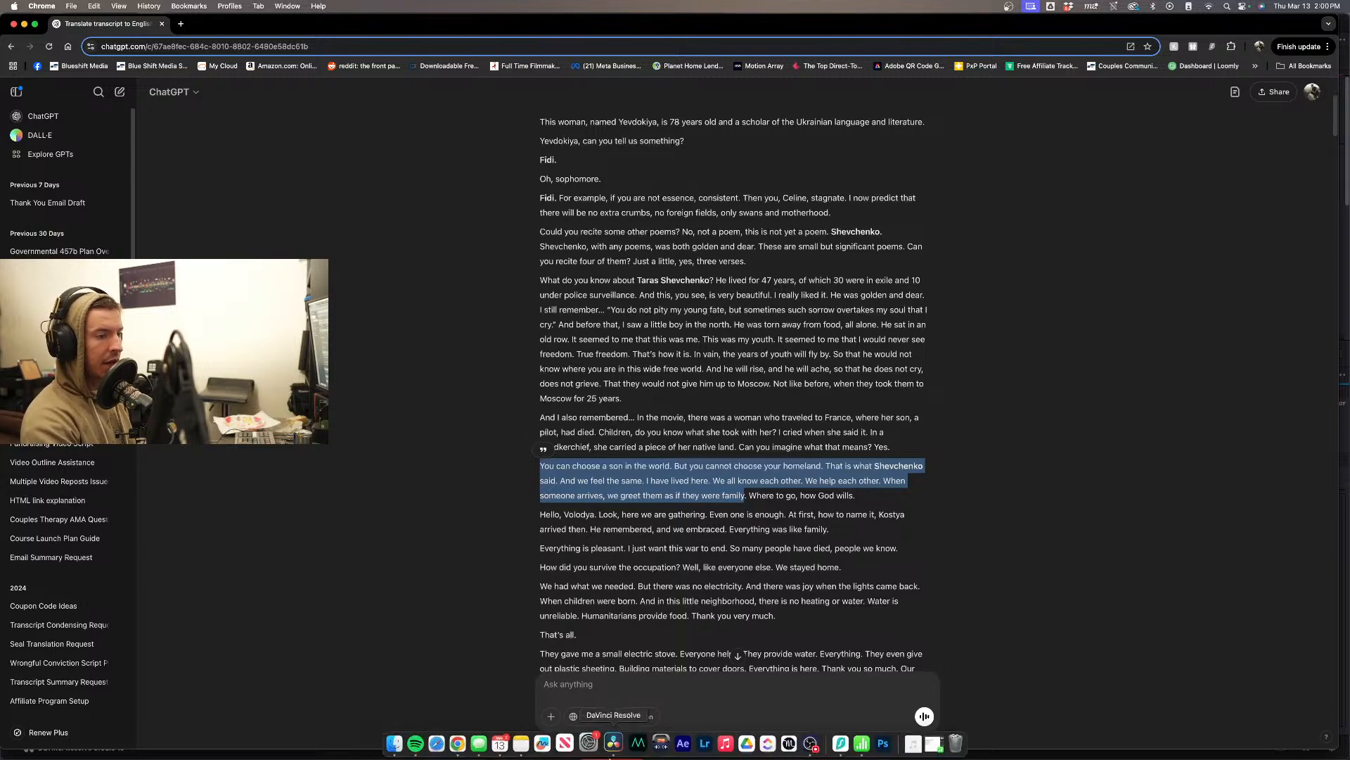
{"action": "left_click", "coordinate": [613, 744]}
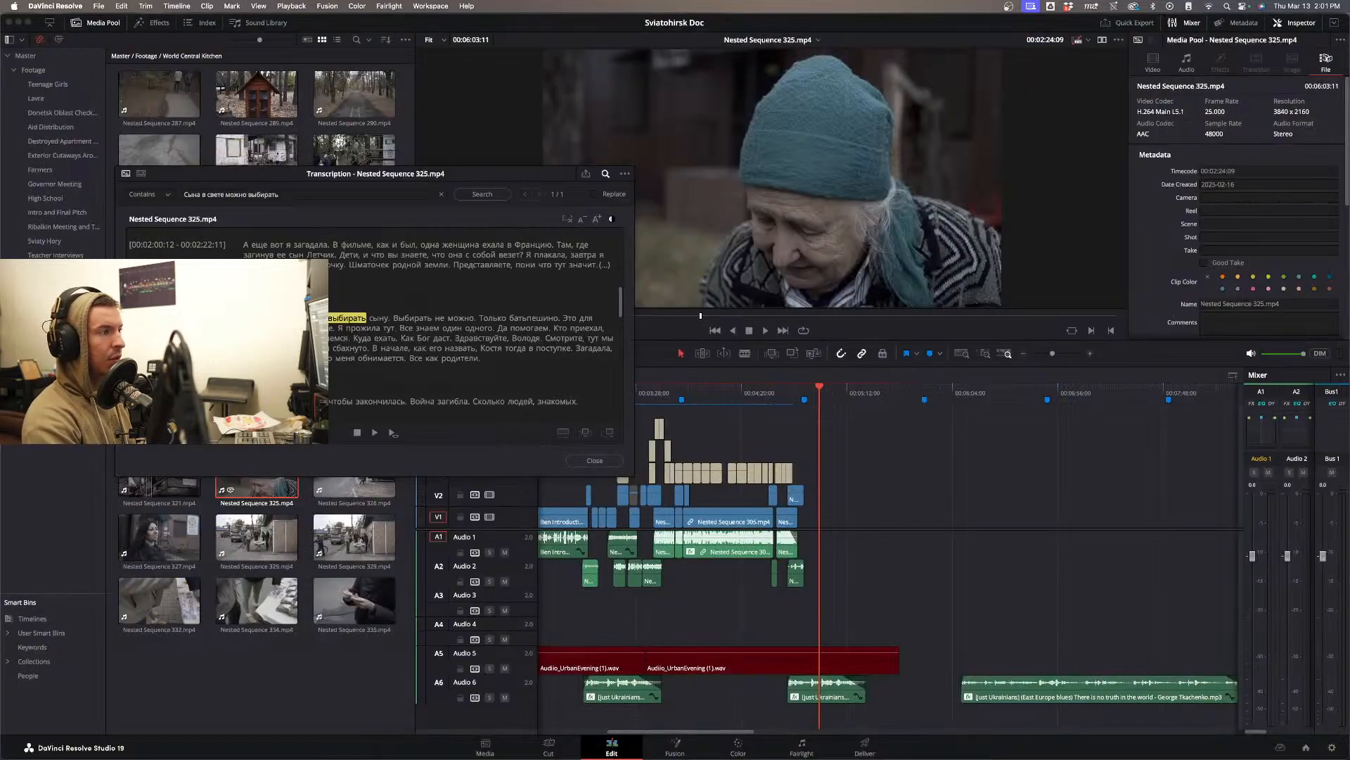
- Select the transcription passage from the searched phrase through "меня обнимается" and place that excerpt on V1 and A1 at the playhead
{"action": "left_click_drag", "start_coordinate": [367, 318], "coordinate": [388, 355]}
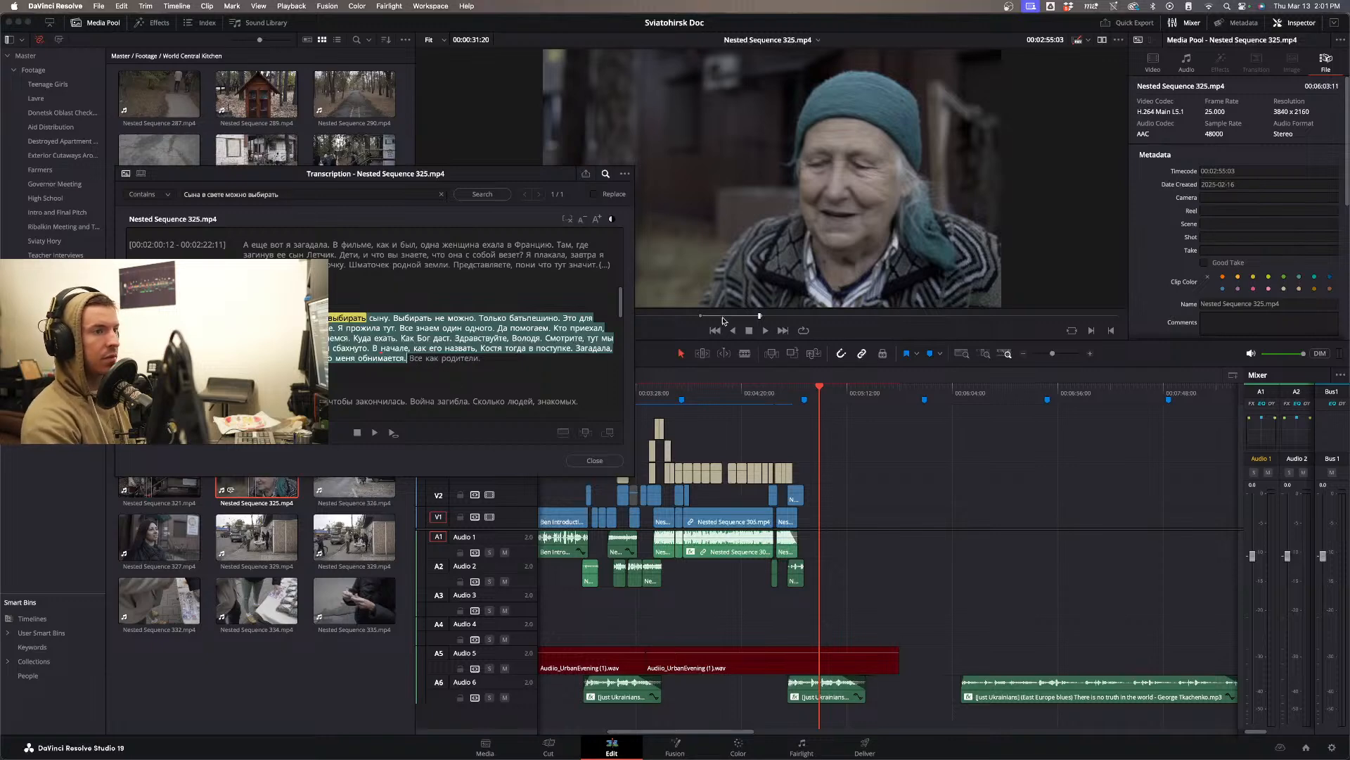
{"action": "left_click_drag", "start_coordinate": [794, 199], "coordinate": [841, 532]}
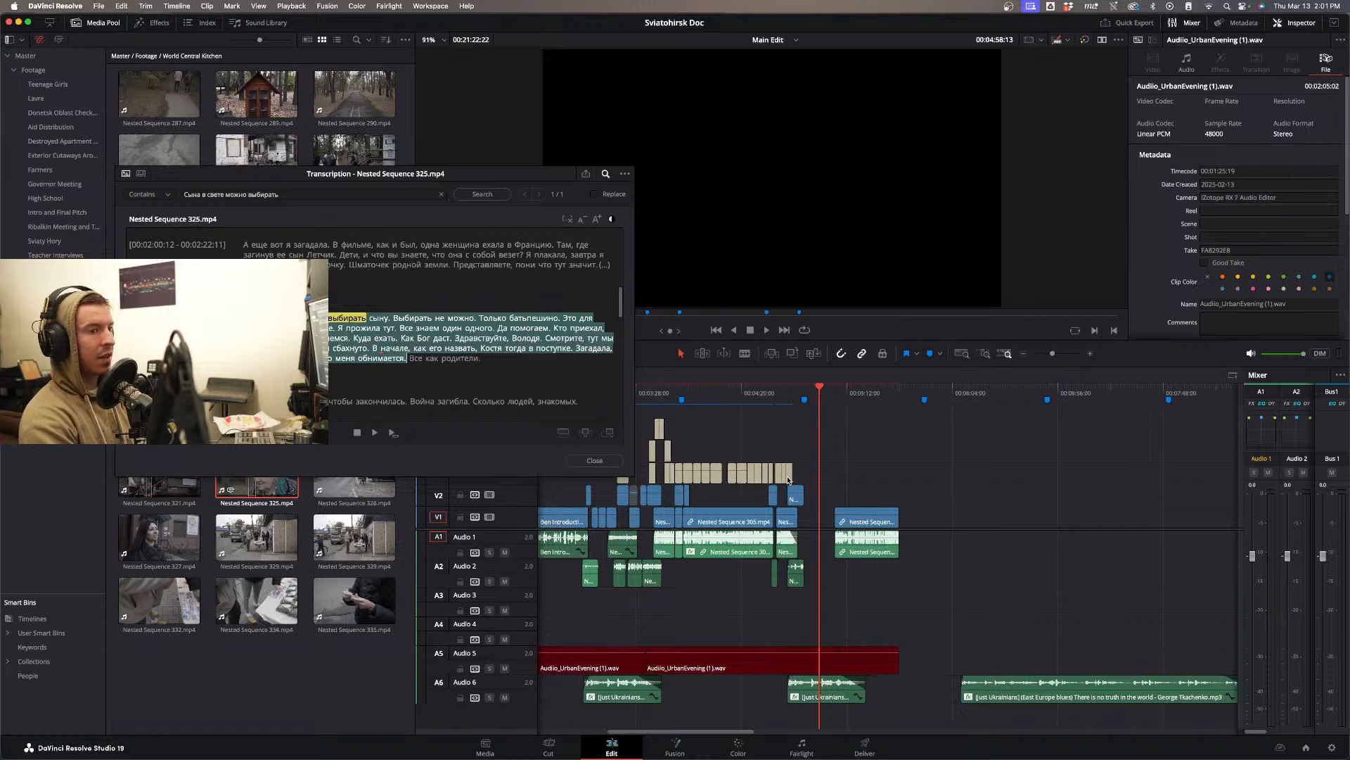
{"action": "left_click_drag", "start_coordinate": [872, 519], "coordinate": [858, 521]}
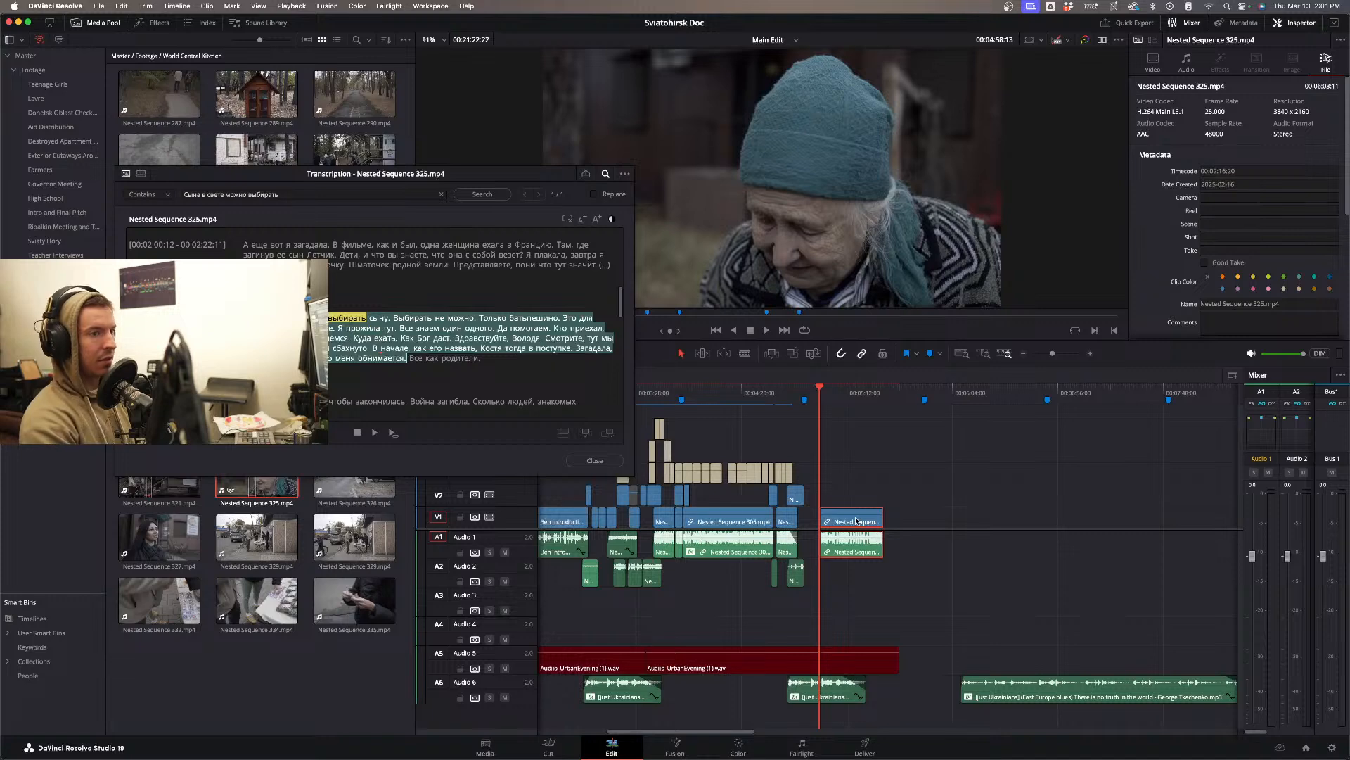
- Play back the interview excerpt and shorten the end of the music clip on A6 beneath the preceding footage
{"action": "key", "text": "space"}
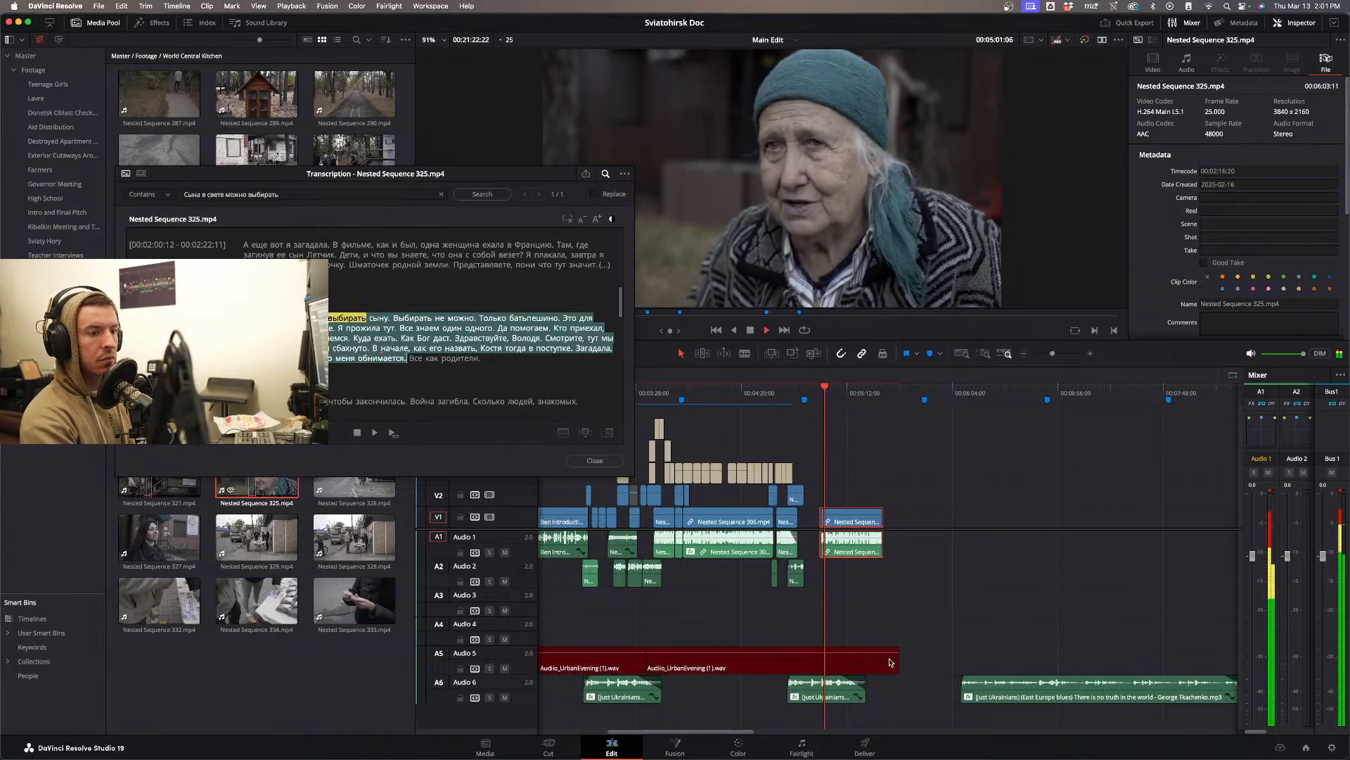
{"action": "left_click_drag", "start_coordinate": [864, 698], "coordinate": [839, 698]}
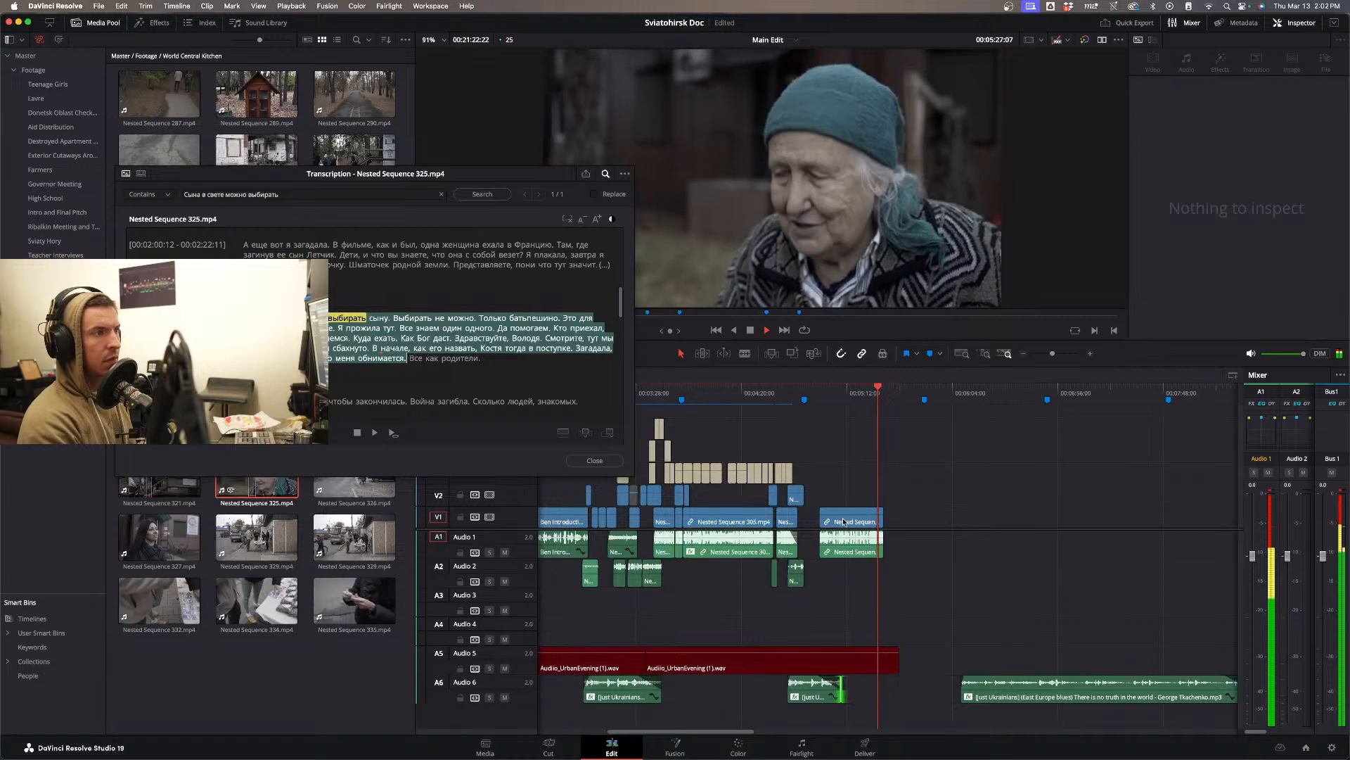
{"action": "left_click", "coordinate": [843, 521]}
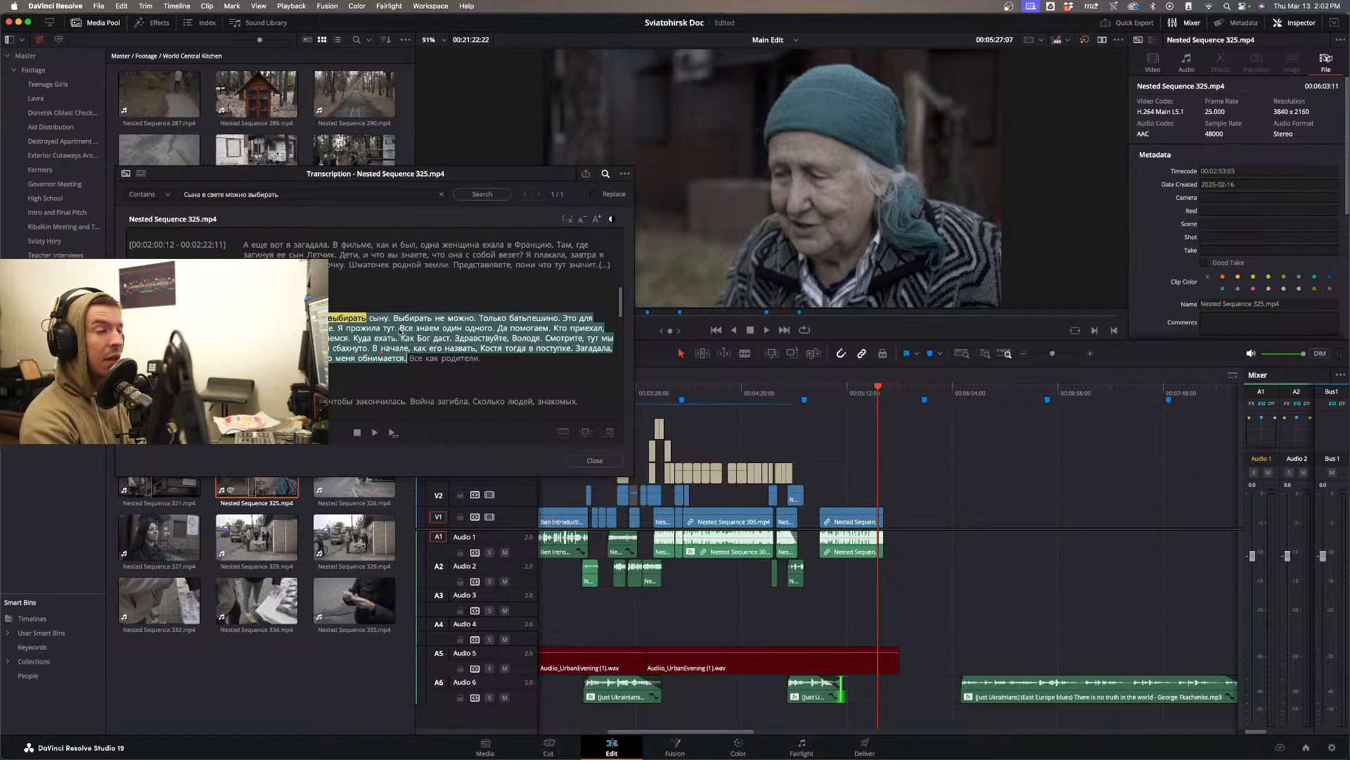
- Bring up the ChatGPT translation, move its browser window off this display, and return to the Main Edit timeline in DaVinci Resolve
{"action": "mouse_move", "coordinate": [524, 756]}
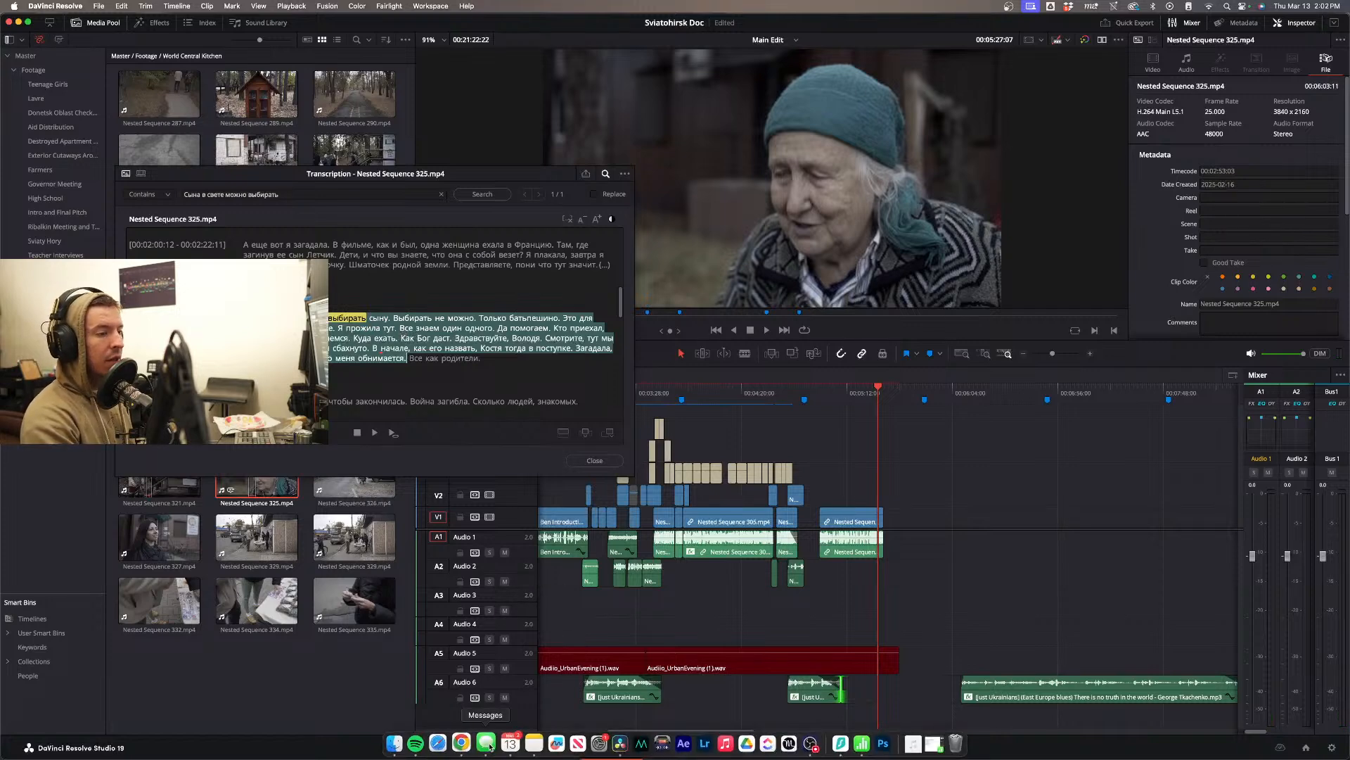
{"action": "left_click", "coordinate": [457, 743]}
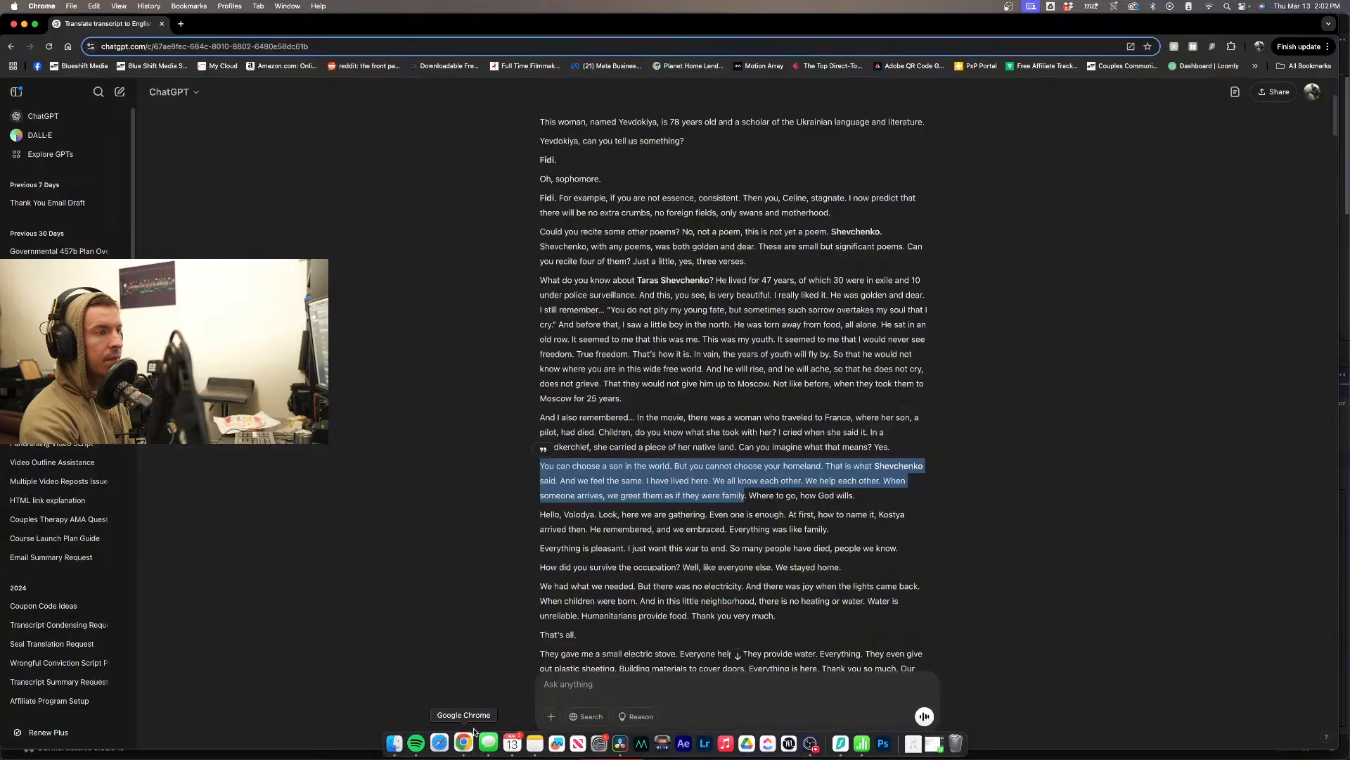
{"action": "left_click", "coordinate": [648, 487]}
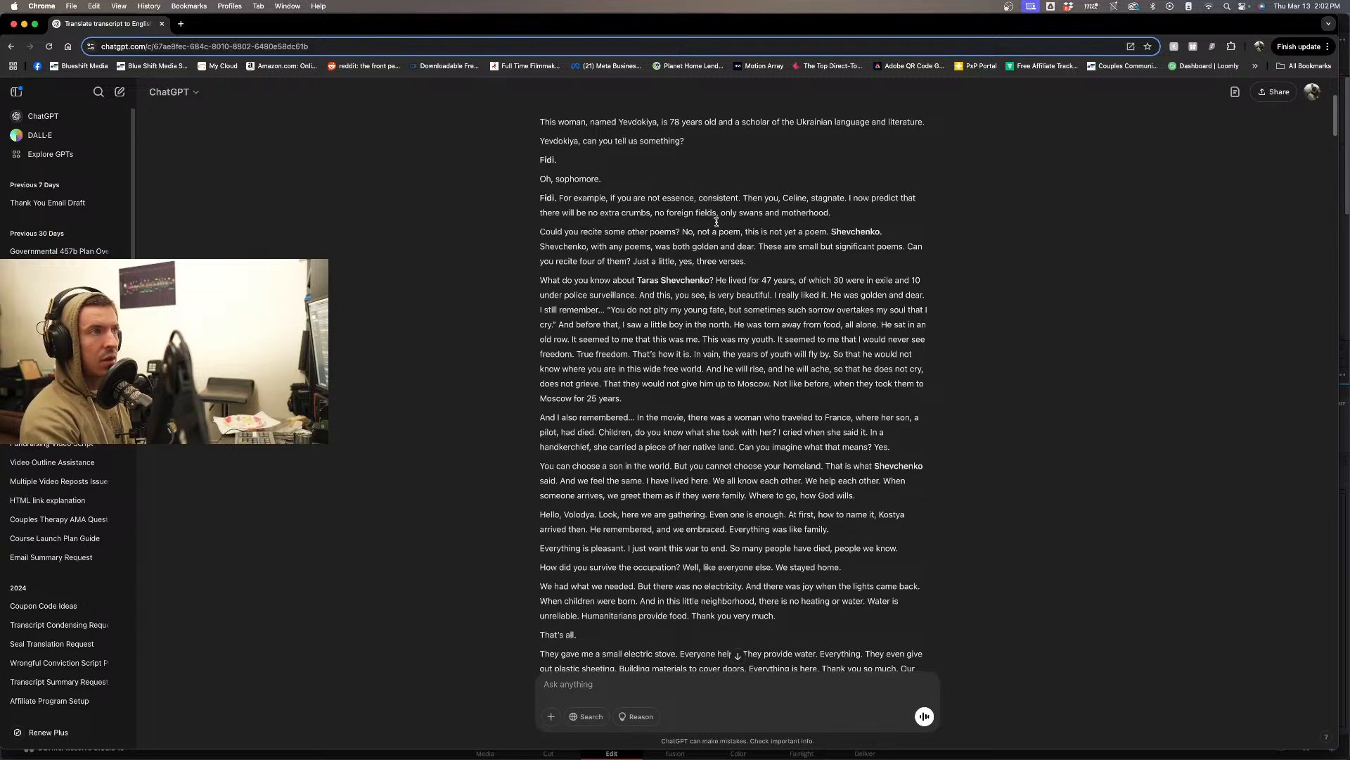
{"action": "left_click_drag", "start_coordinate": [611, 26], "coordinate": [647, 43]}
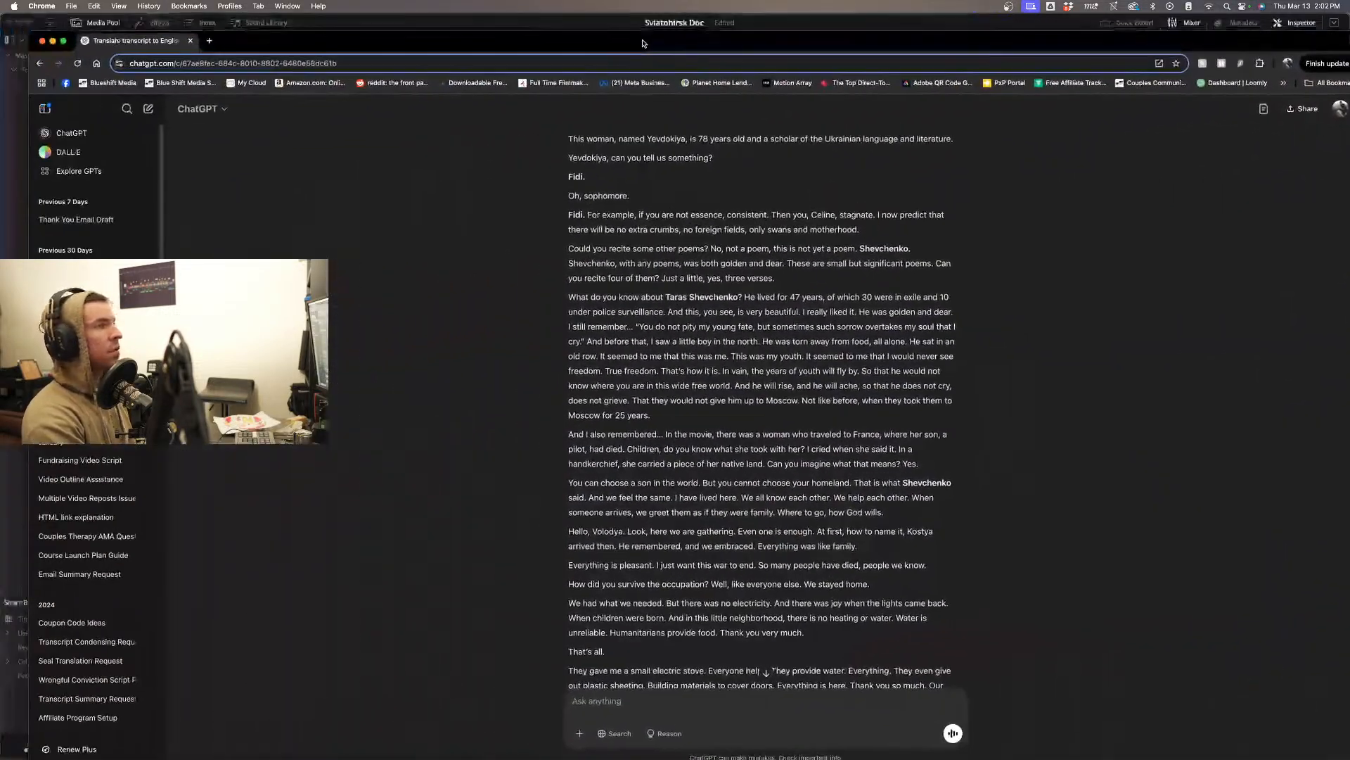
{"action": "left_click_drag", "start_coordinate": [130, 44], "coordinate": [0, 55]}
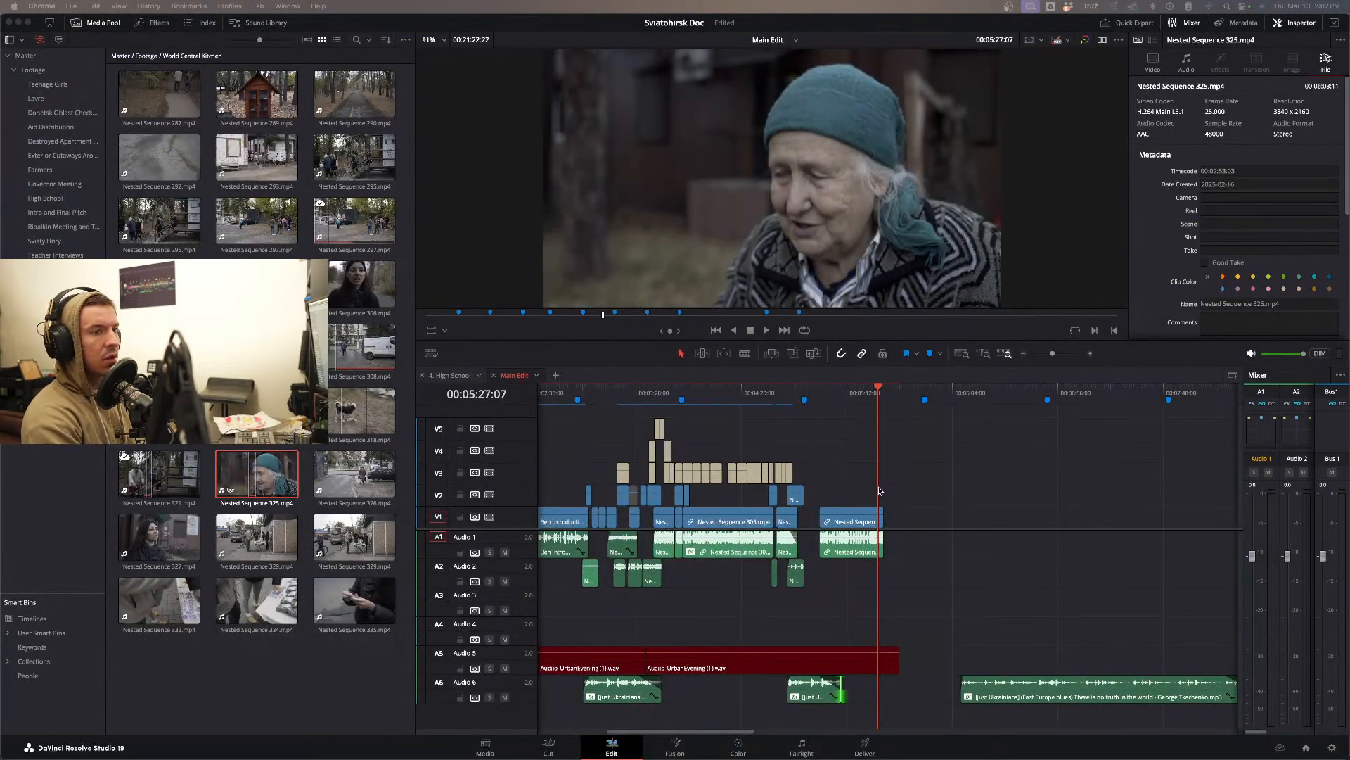
{"action": "left_click", "coordinate": [847, 516]}
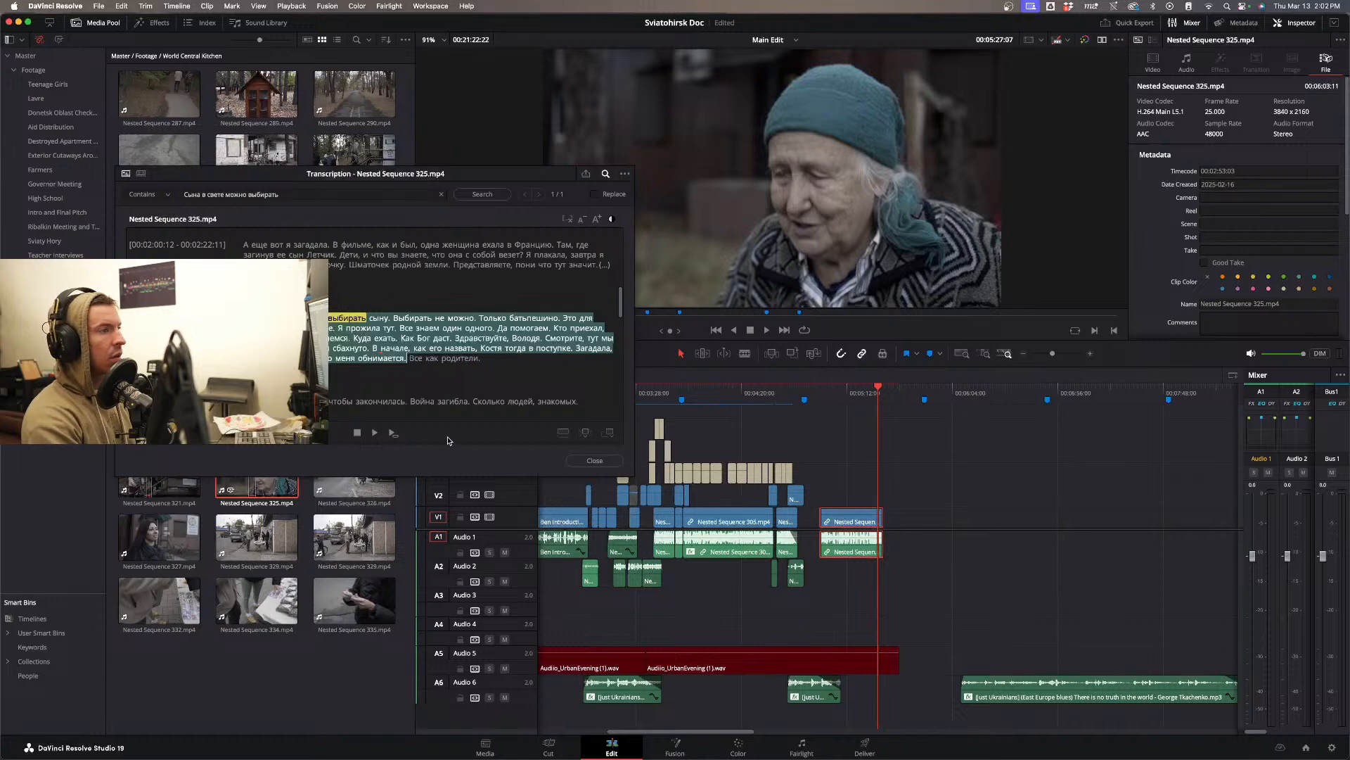
- Compare the translation with the Nested Sequence 325.mp4 transcription, previewing the words around "Как Бог даст. Здравствуйте" to determine where the passage should end
{"action": "left_click", "coordinate": [330, 325]}
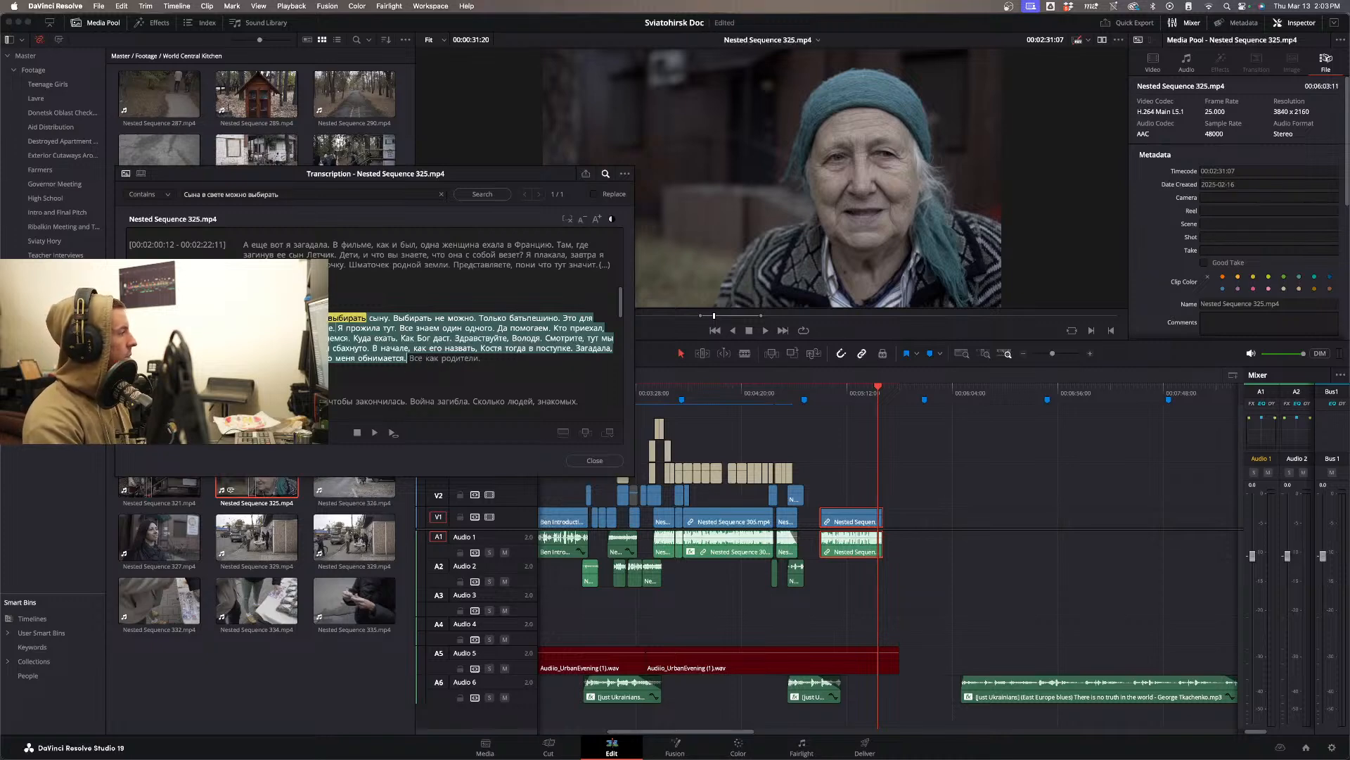
{"action": "key", "text": "super+Tab"}
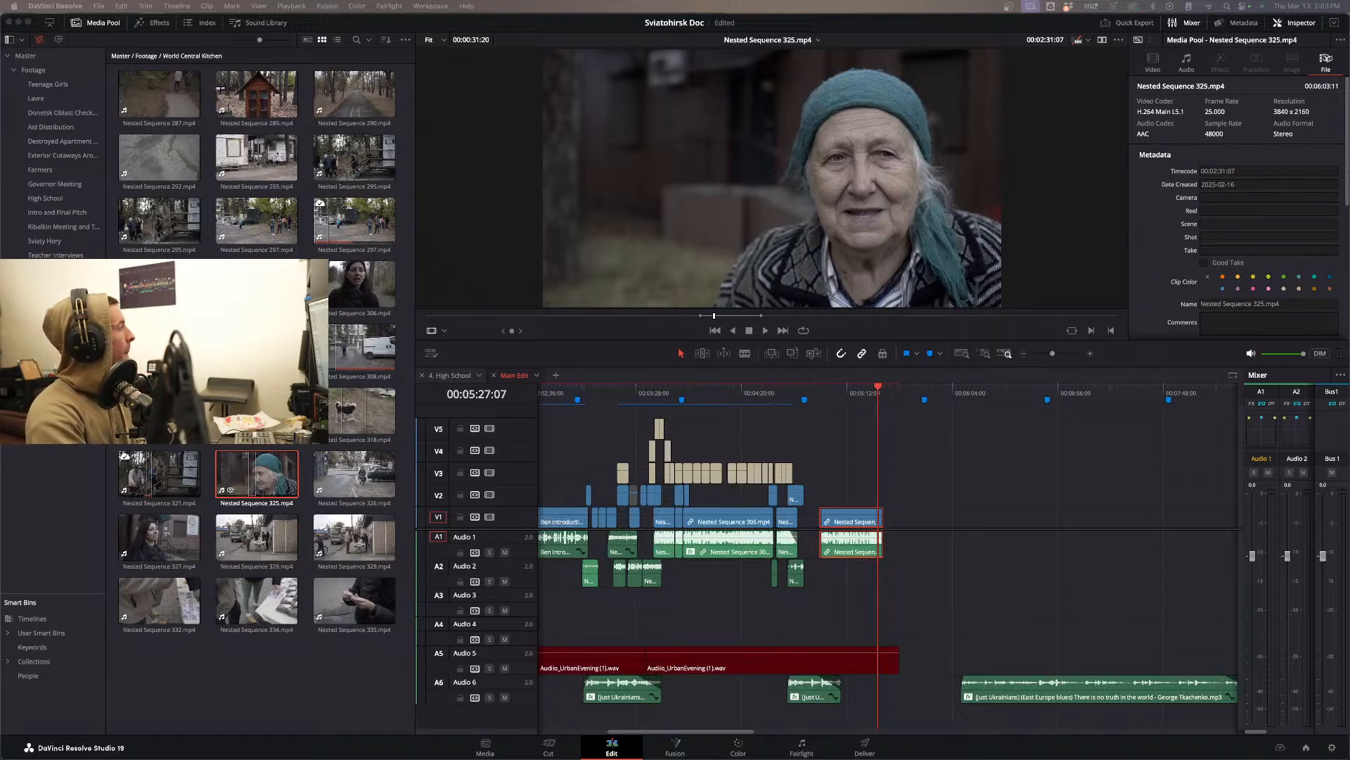
{"action": "mouse_move", "coordinate": [612, 744]}
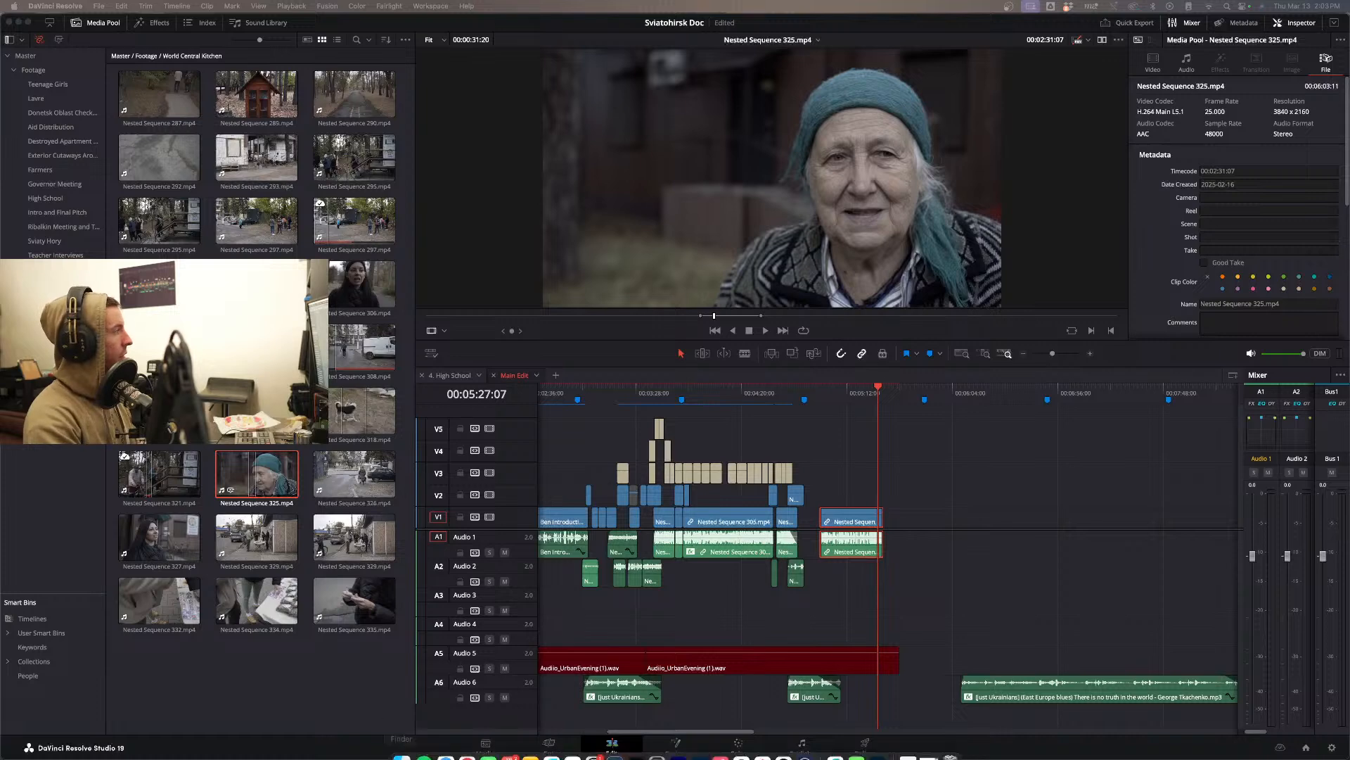
{"action": "left_click", "coordinate": [613, 744]}
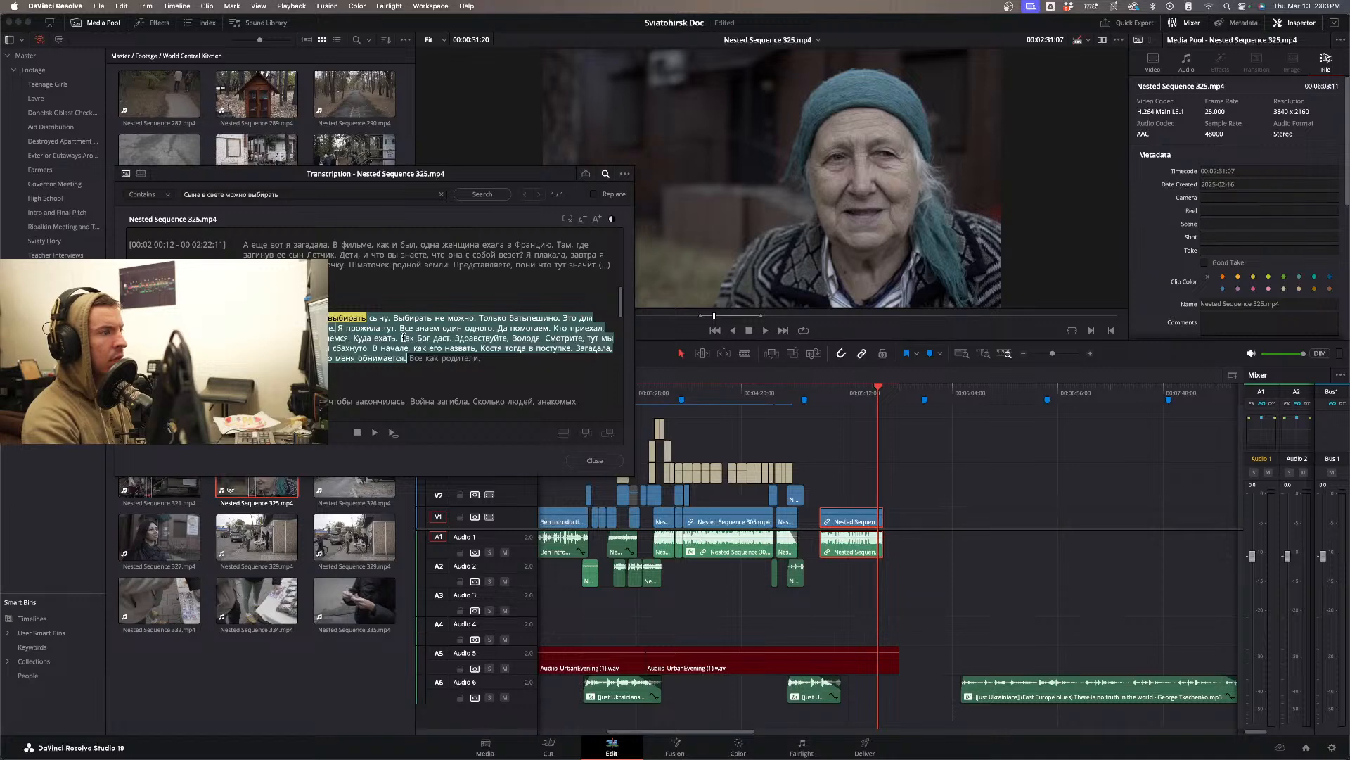
{"action": "left_click", "coordinate": [403, 338]}
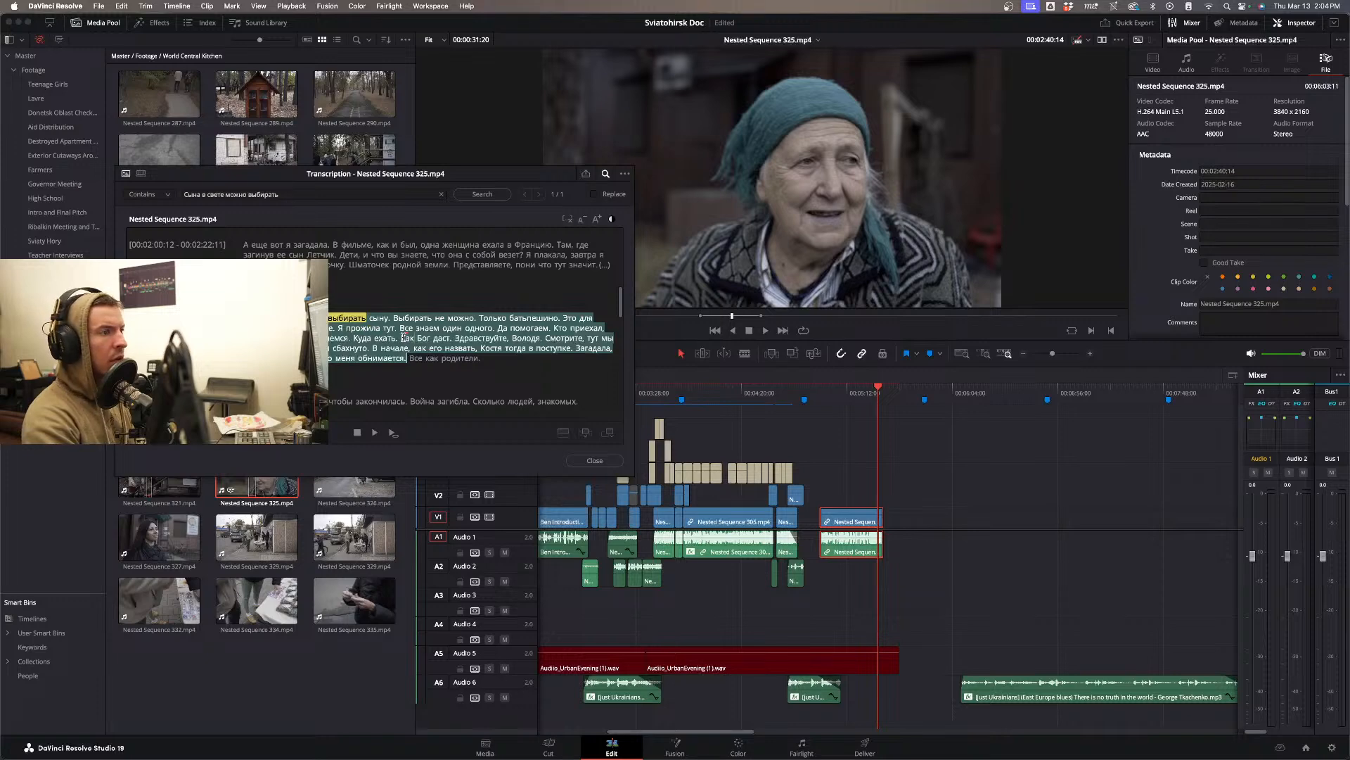
{"action": "left_click", "coordinate": [457, 338]}
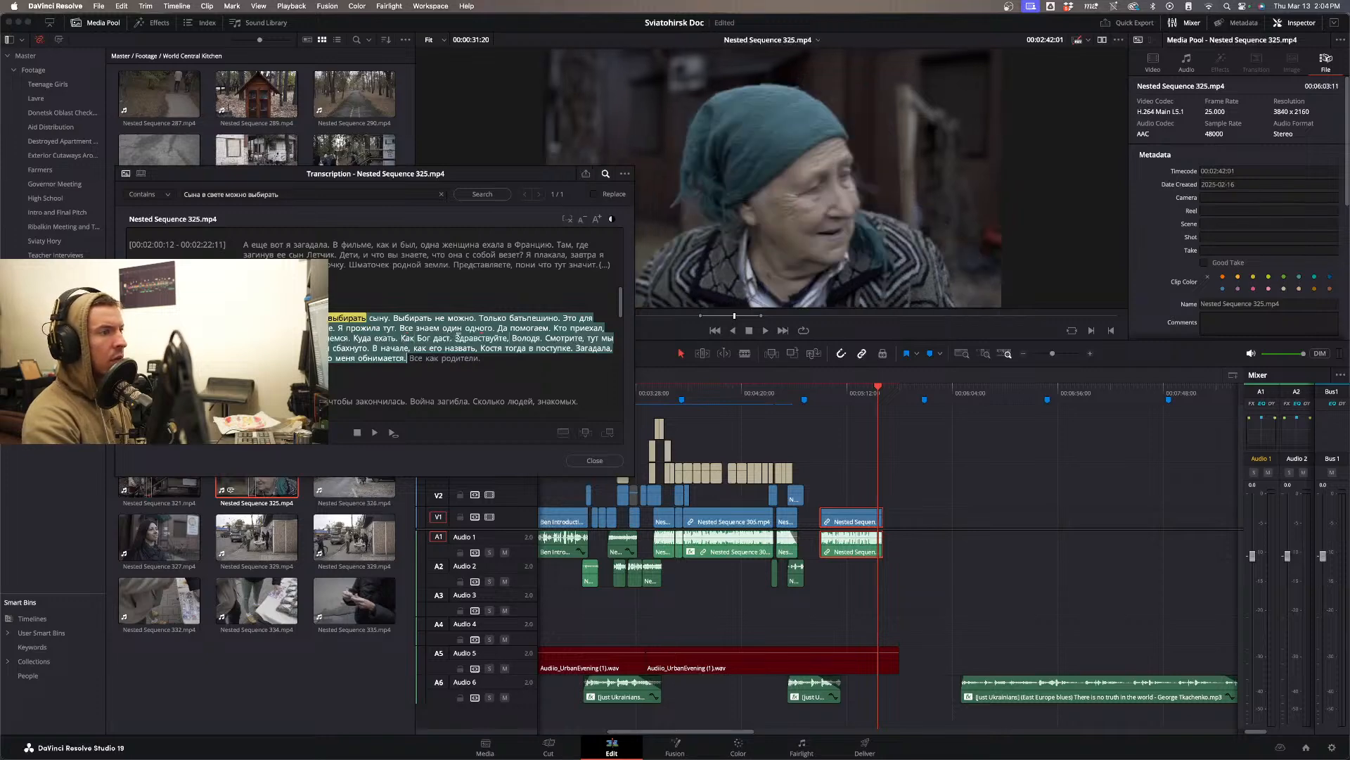
{"action": "double_click", "coordinate": [458, 338]}
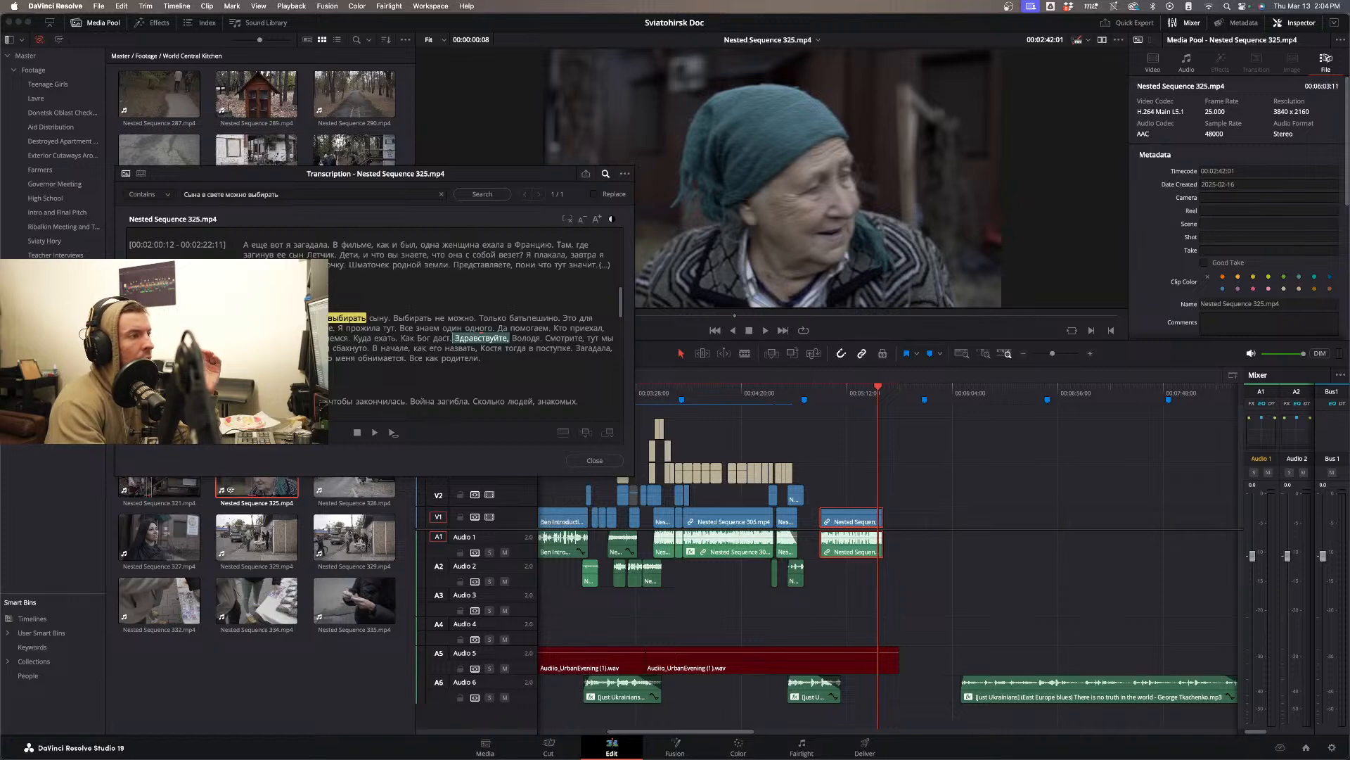
{"action": "left_click", "coordinate": [343, 339]}
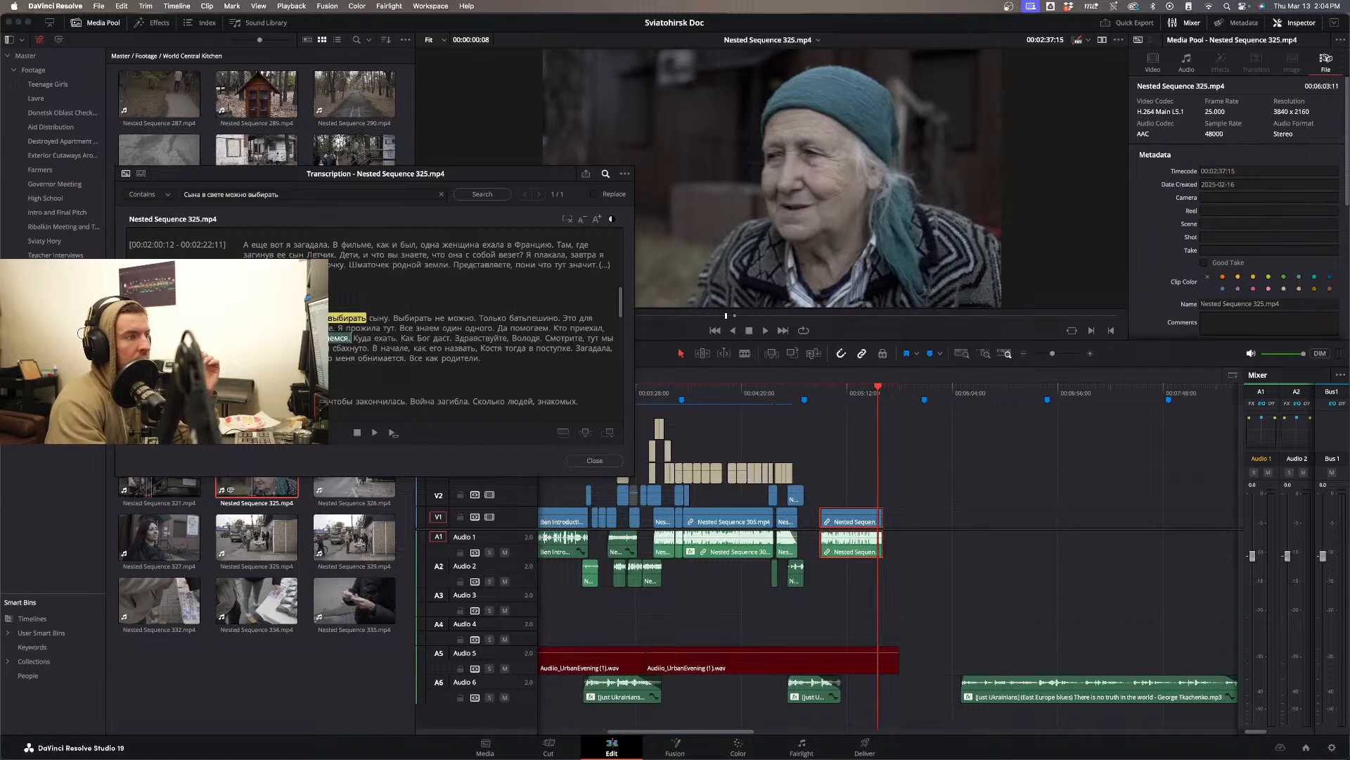
- Replace the long interview excerpt with a shorter one ending just before "Куда ехать", positioned after the last clips on V1 and A1
{"action": "left_click_drag", "start_coordinate": [245, 317], "coordinate": [342, 336]}
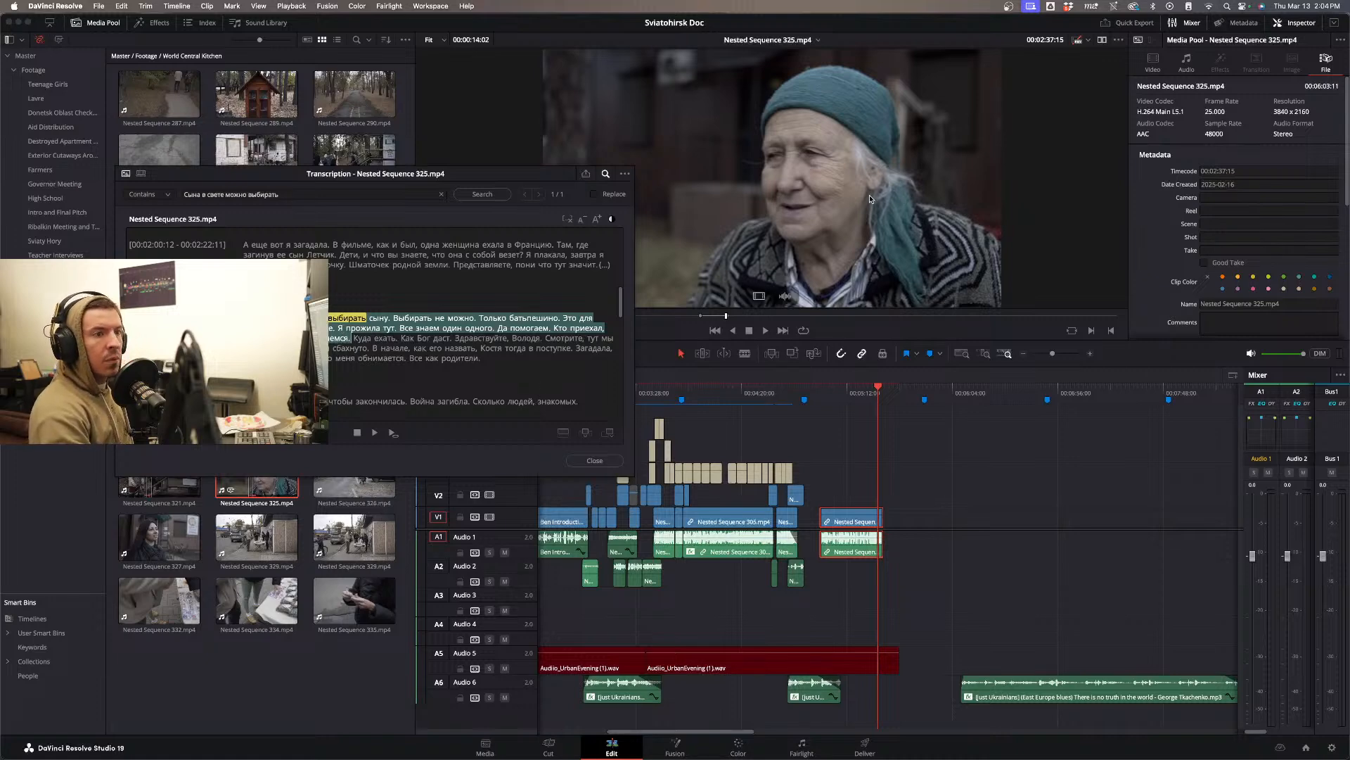
{"action": "left_click_drag", "start_coordinate": [869, 195], "coordinate": [920, 555]}
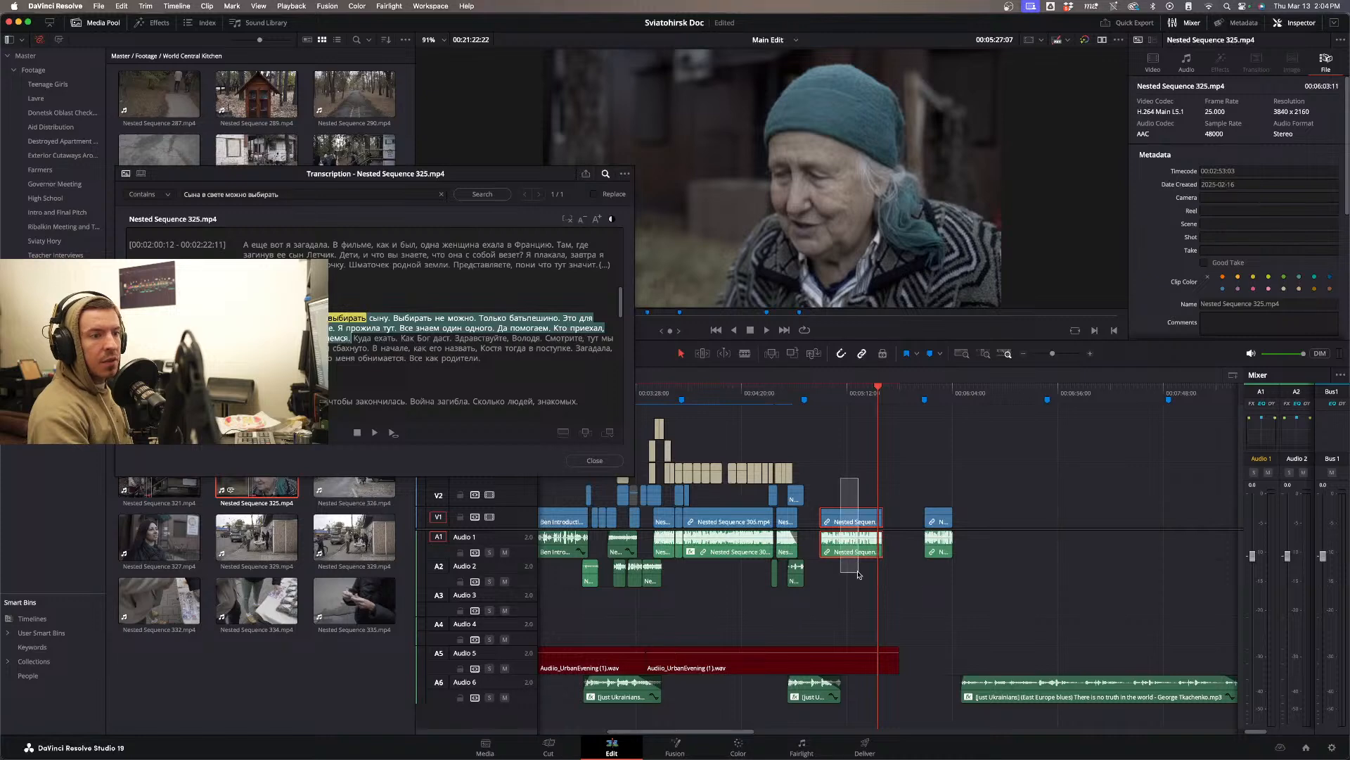
{"action": "key", "text": "Delete"}
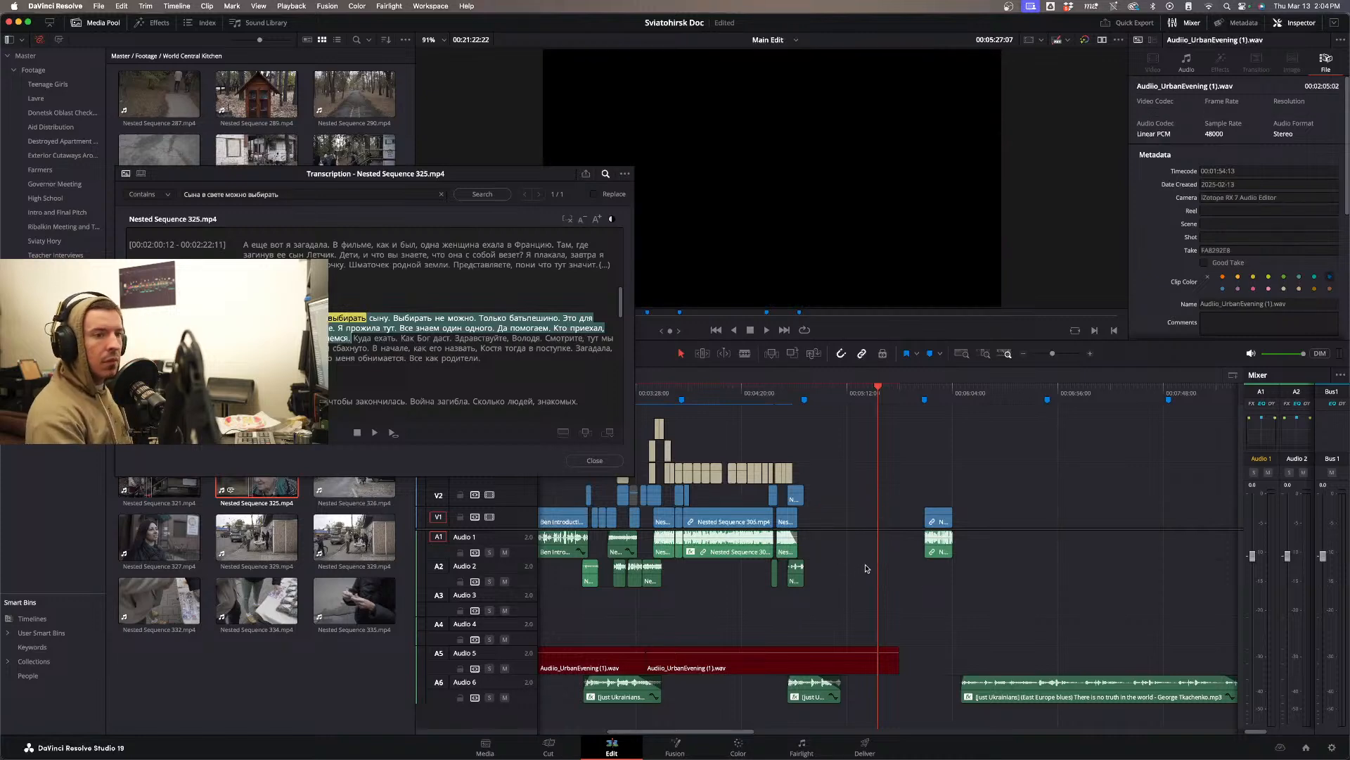
{"action": "left_click_drag", "start_coordinate": [938, 519], "coordinate": [829, 520]}
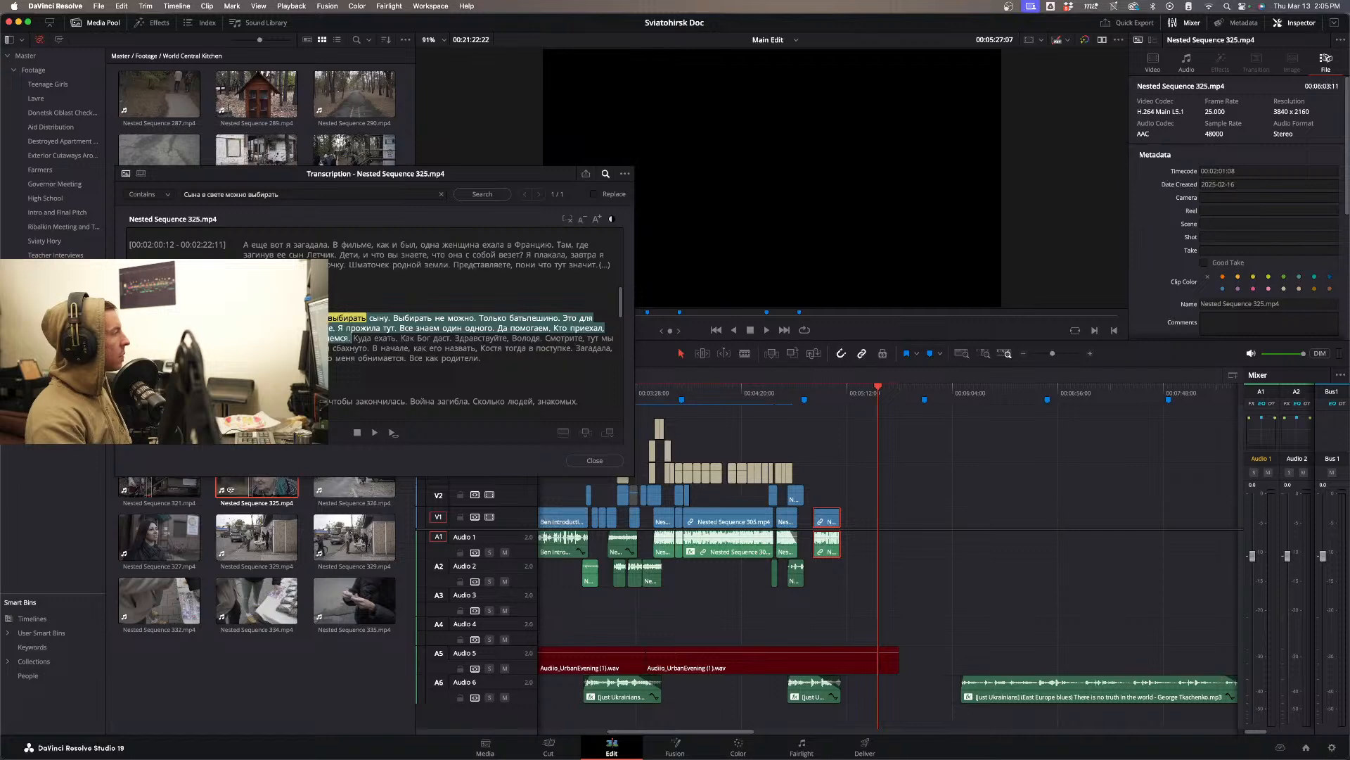
- Add the transcription passage ending "чтобы закончилась. Война загибла. Сколько людей, знакомых" directly after the homeland excerpt on V1 and A1, and save the project
{"action": "key", "text": "super+Tab"}
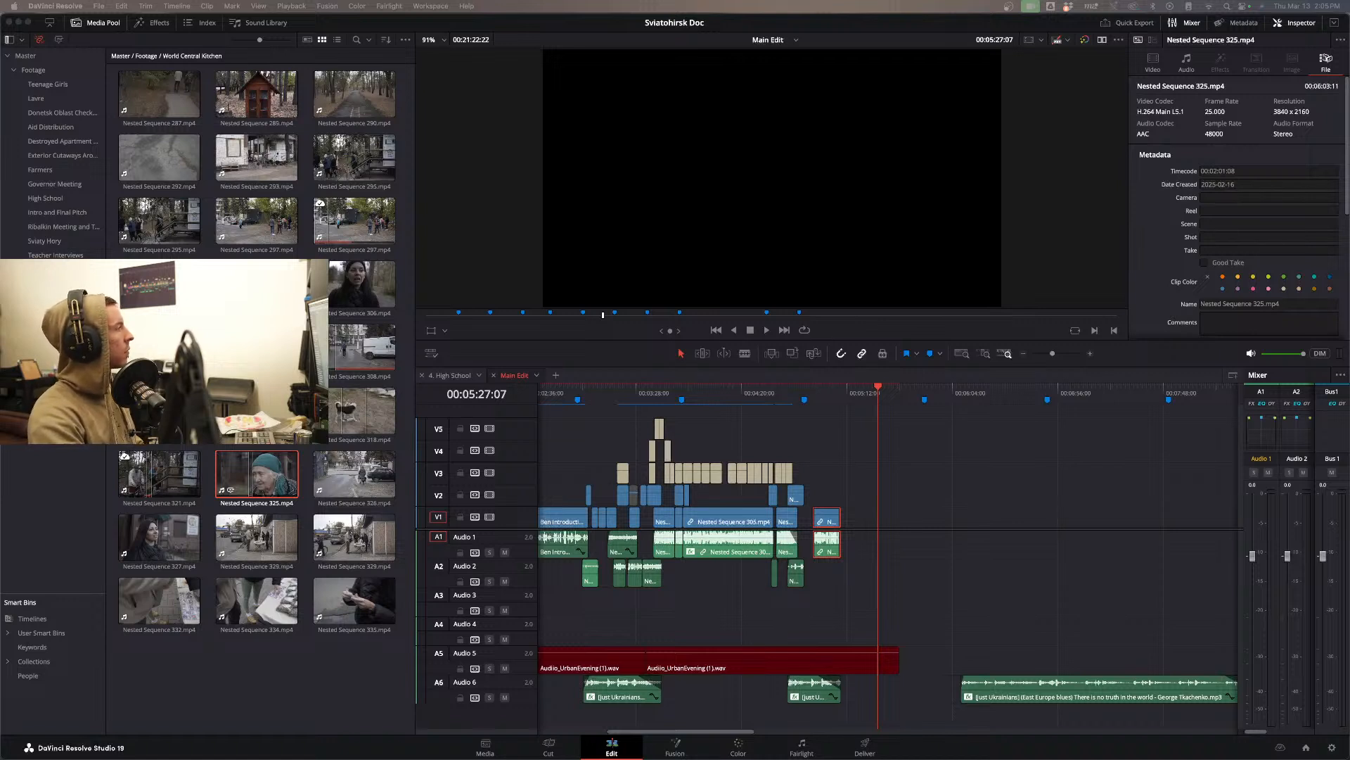
{"action": "left_click", "coordinate": [377, 697]}
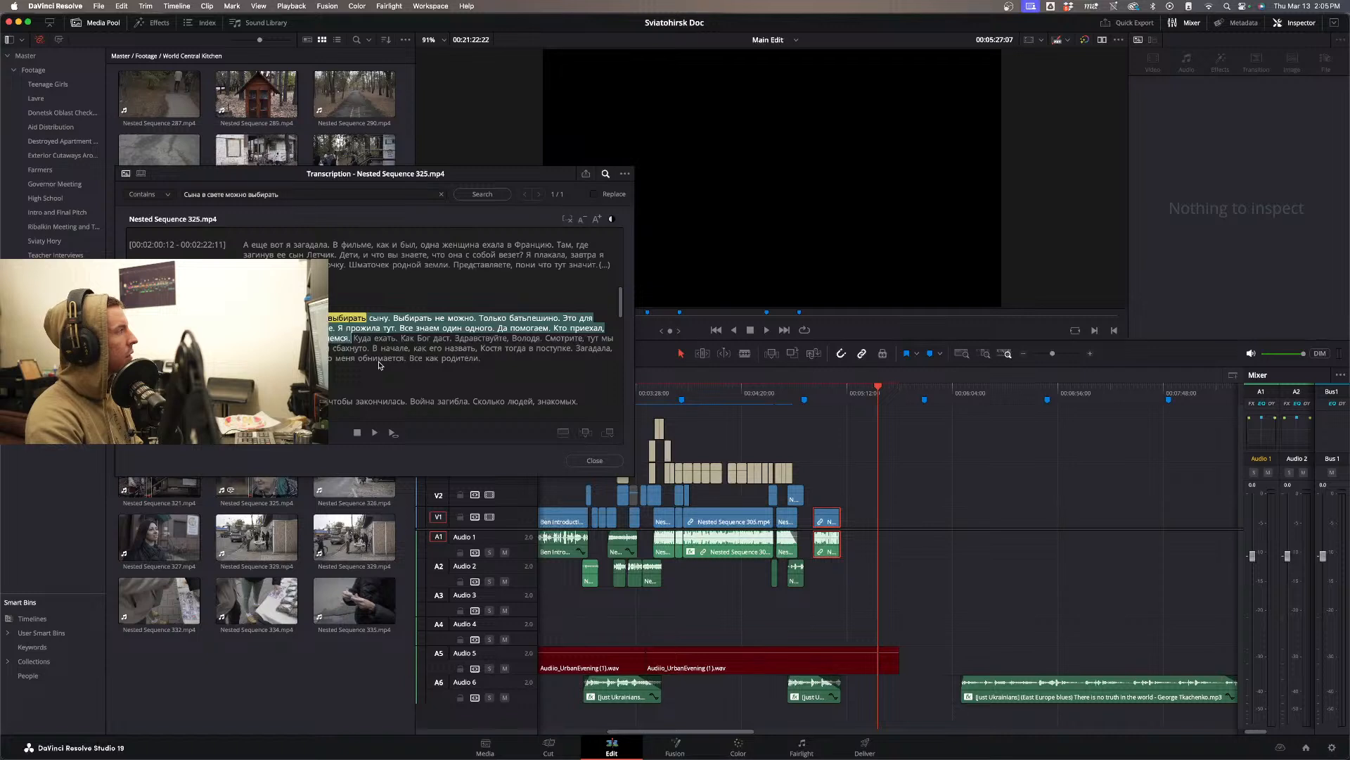
{"action": "scroll", "coordinate": [378, 364], "scroll_direction": "down", "scroll_amount": 2}
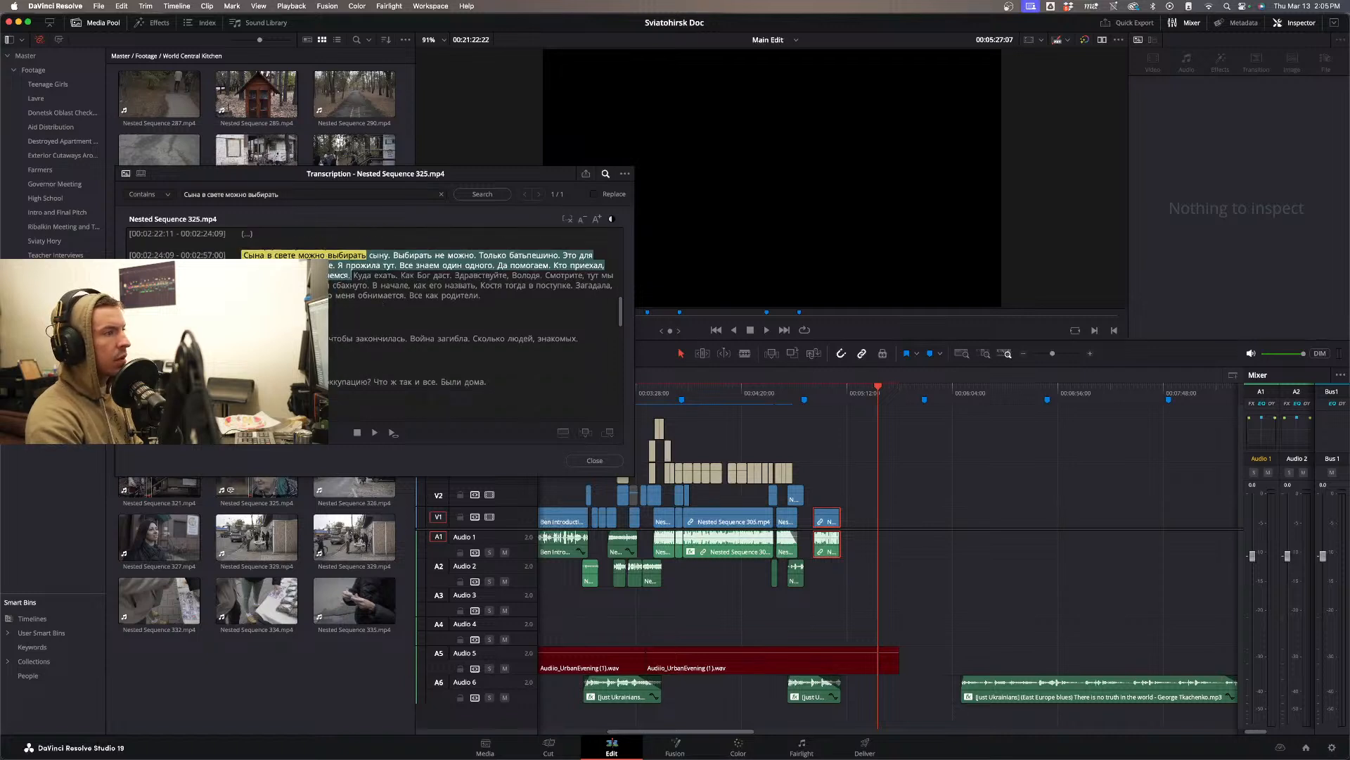
{"action": "left_click", "coordinate": [378, 363]}
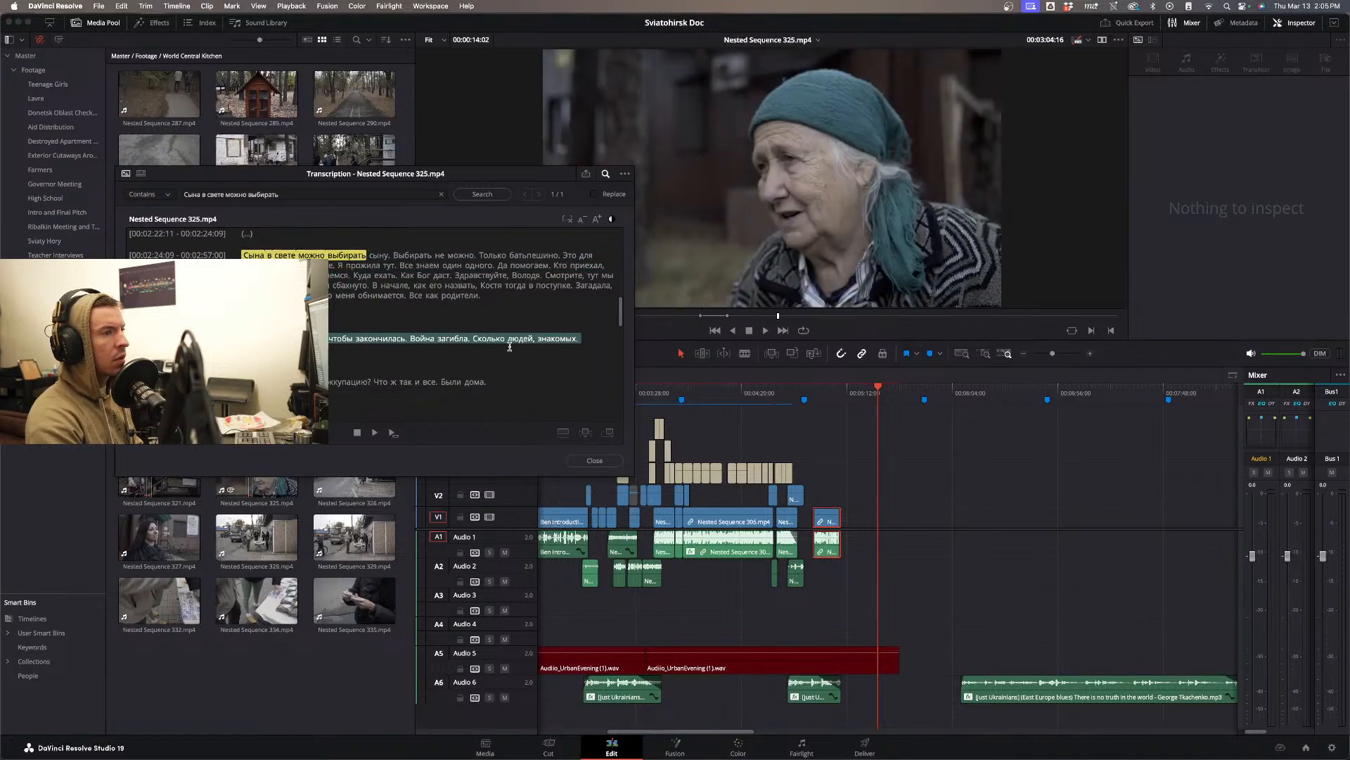
{"action": "left_click", "coordinate": [531, 339]}
{"action": "left_click_drag", "start_coordinate": [776, 217], "coordinate": [851, 522]}
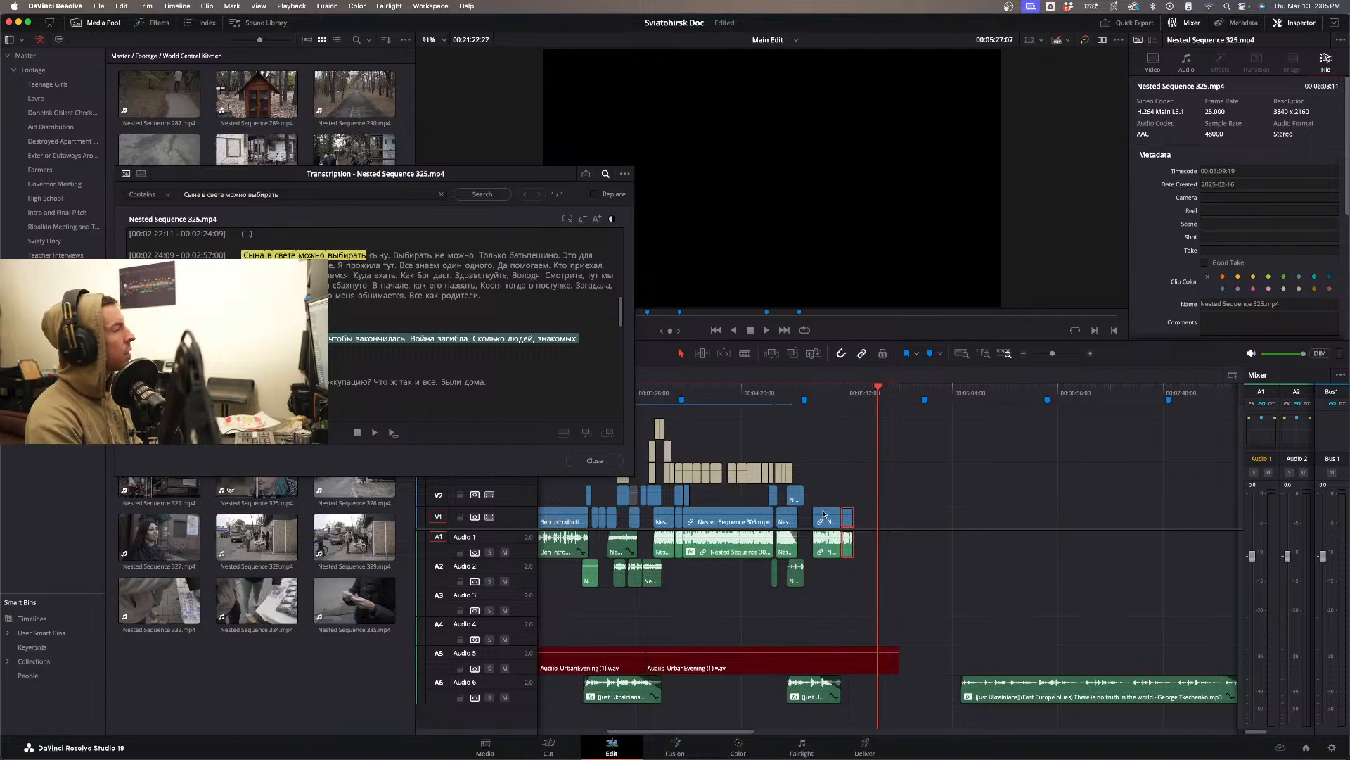
{"action": "key", "text": "super+s"}
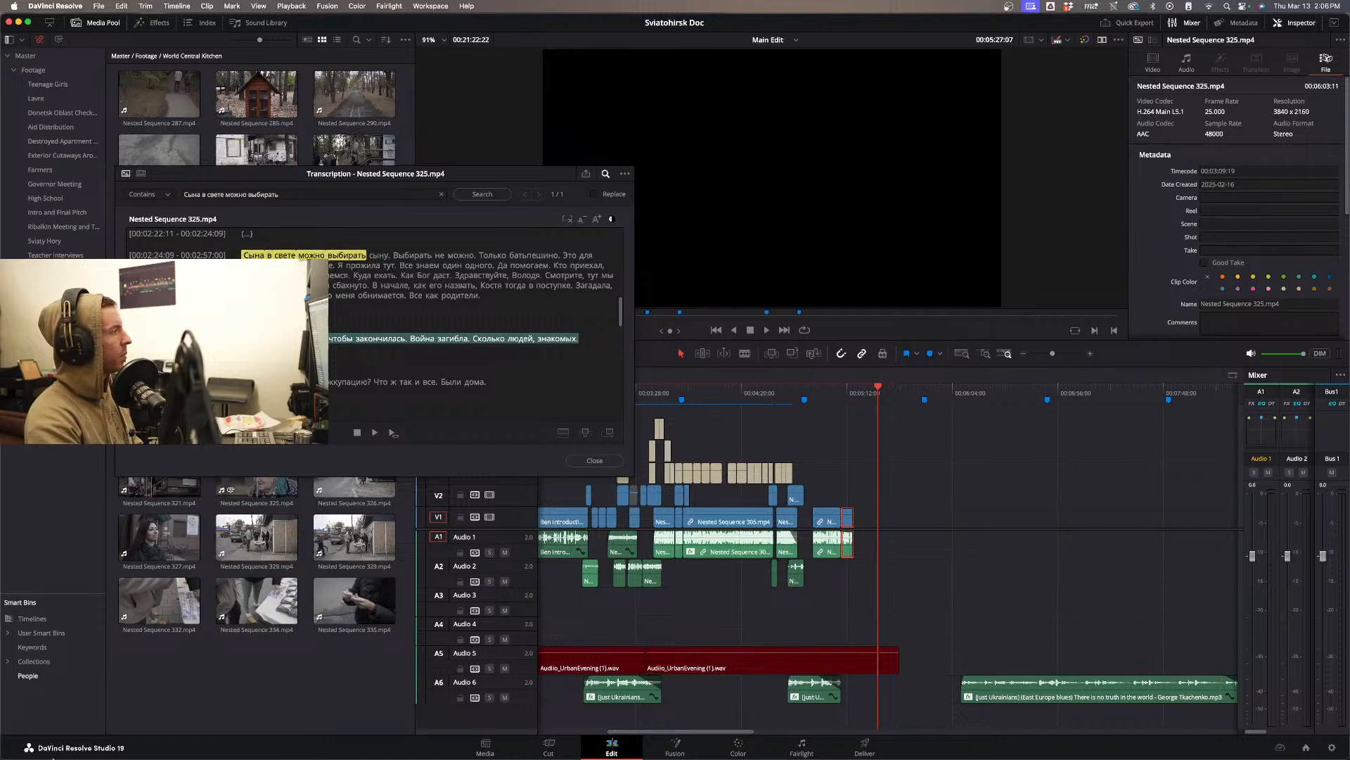
- Play back the homeland and end-of-war interview excerpts at the end of V1 in the Main Edit timeline
{"action": "mouse_move", "coordinate": [108, 754]}
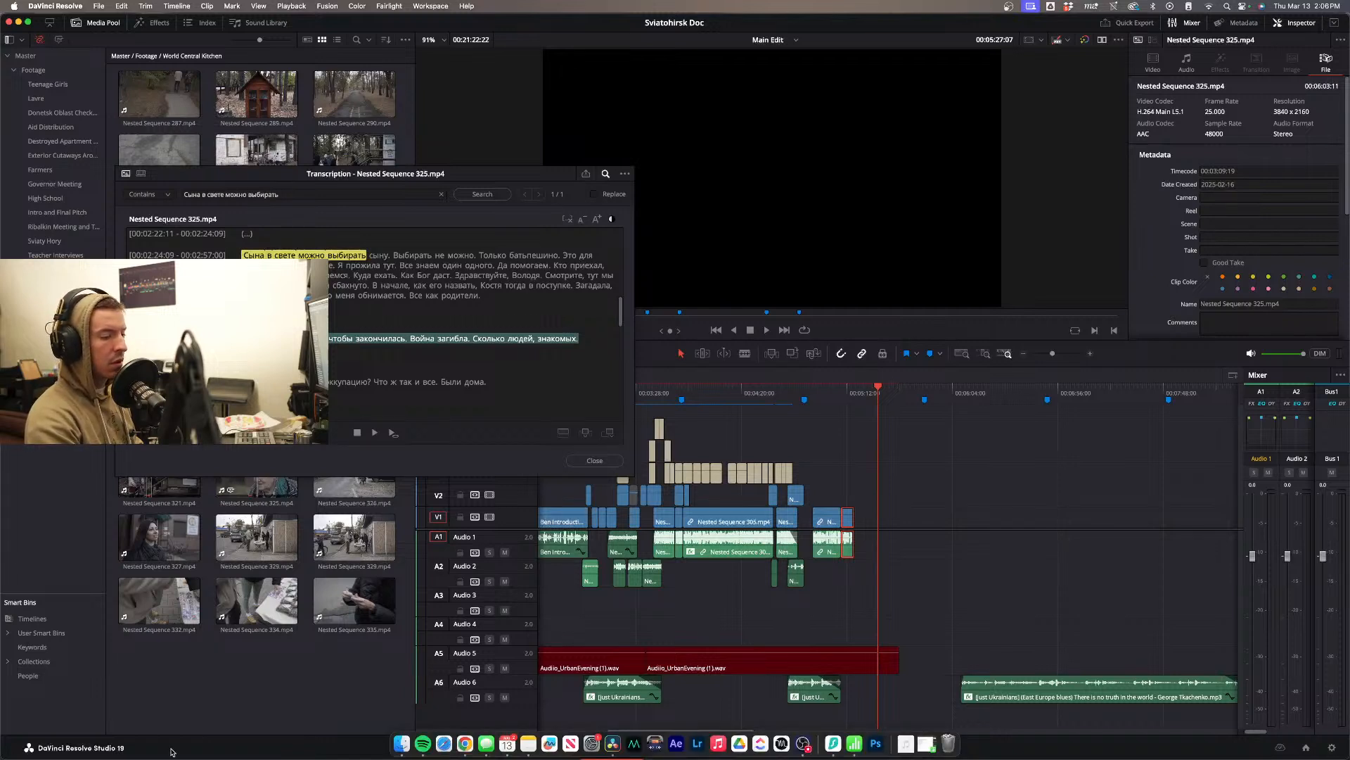
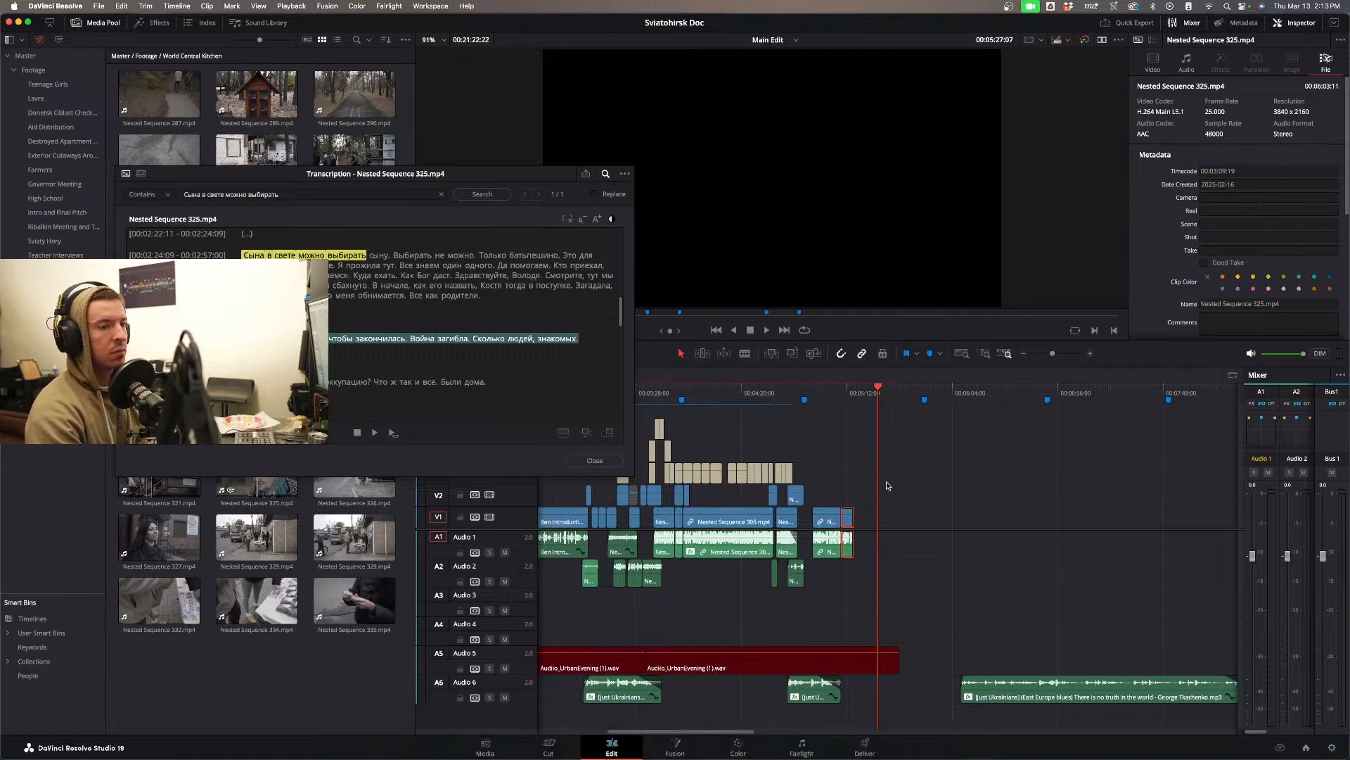
{"action": "left_click", "coordinate": [844, 486]}
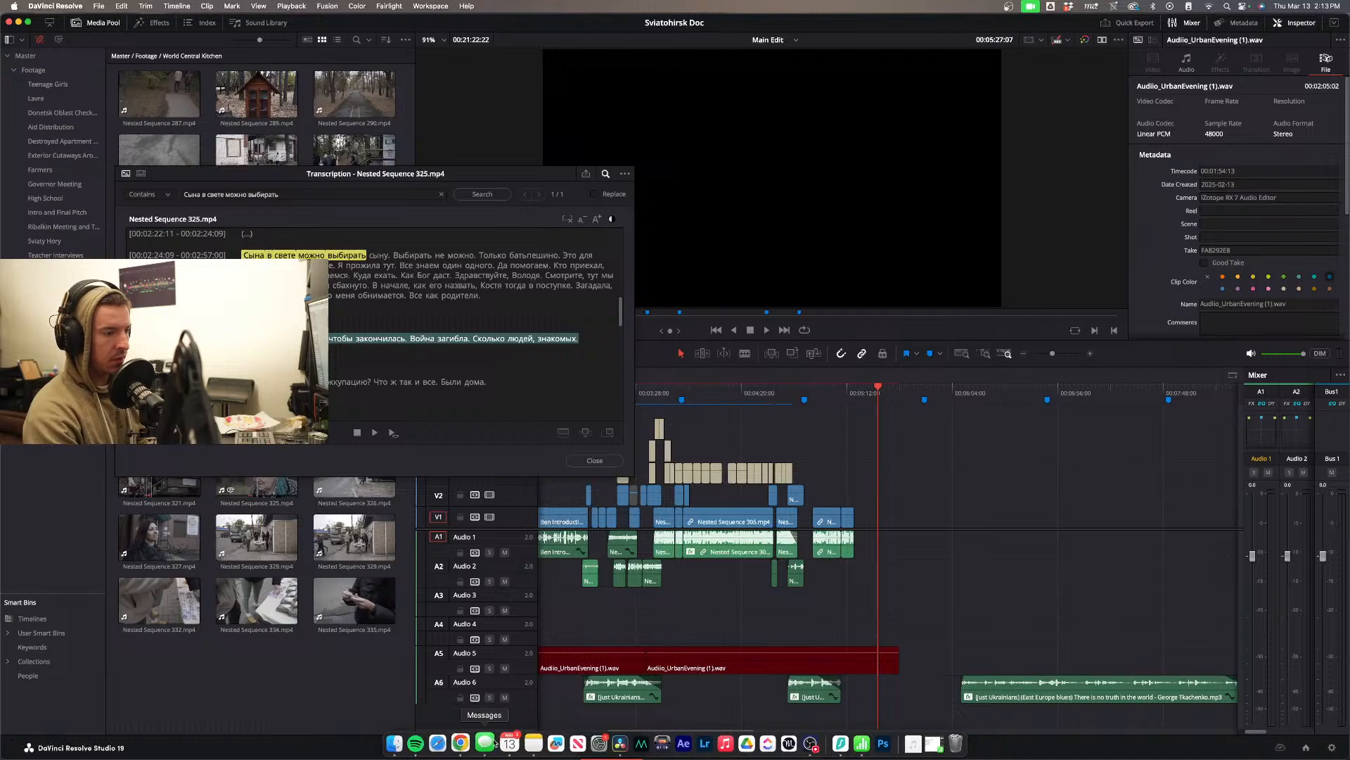
{"action": "key", "text": "Escape"}
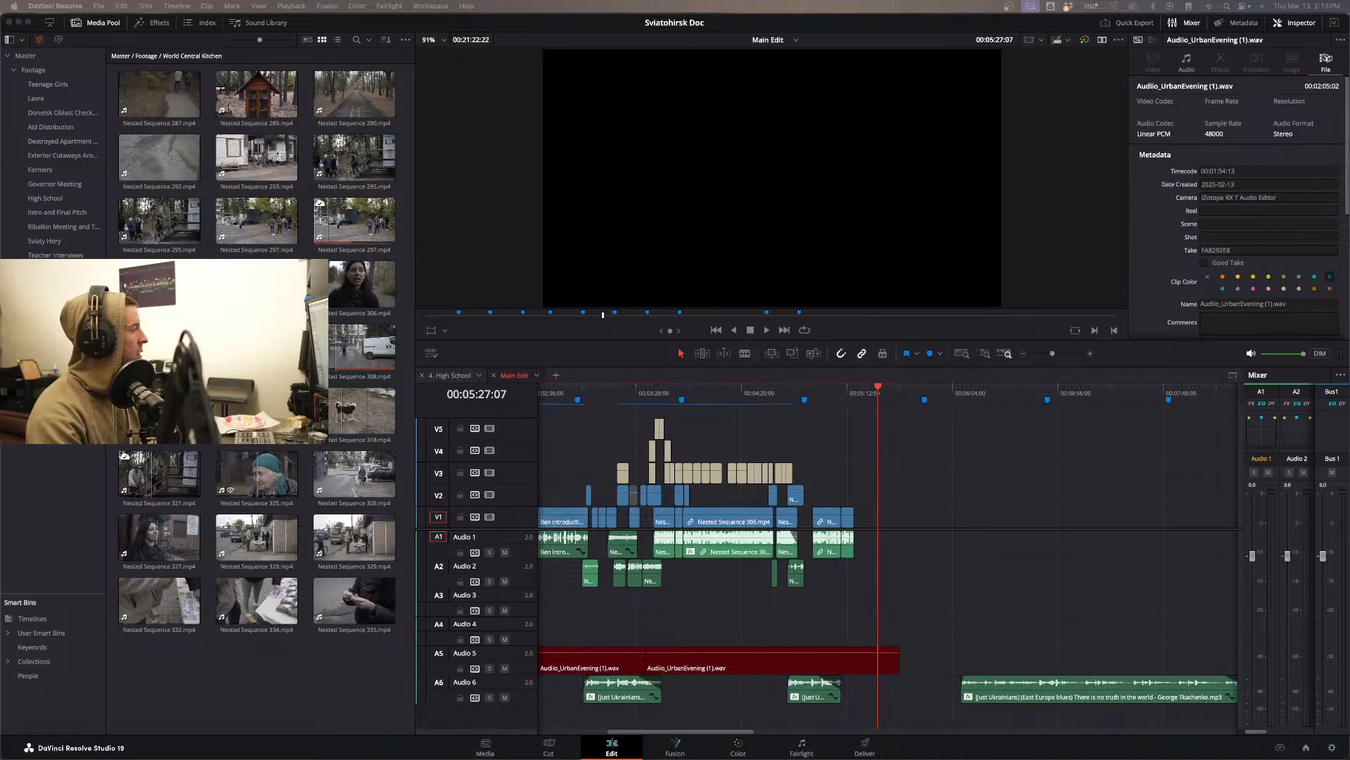
{"action": "left_click", "coordinate": [819, 398]}
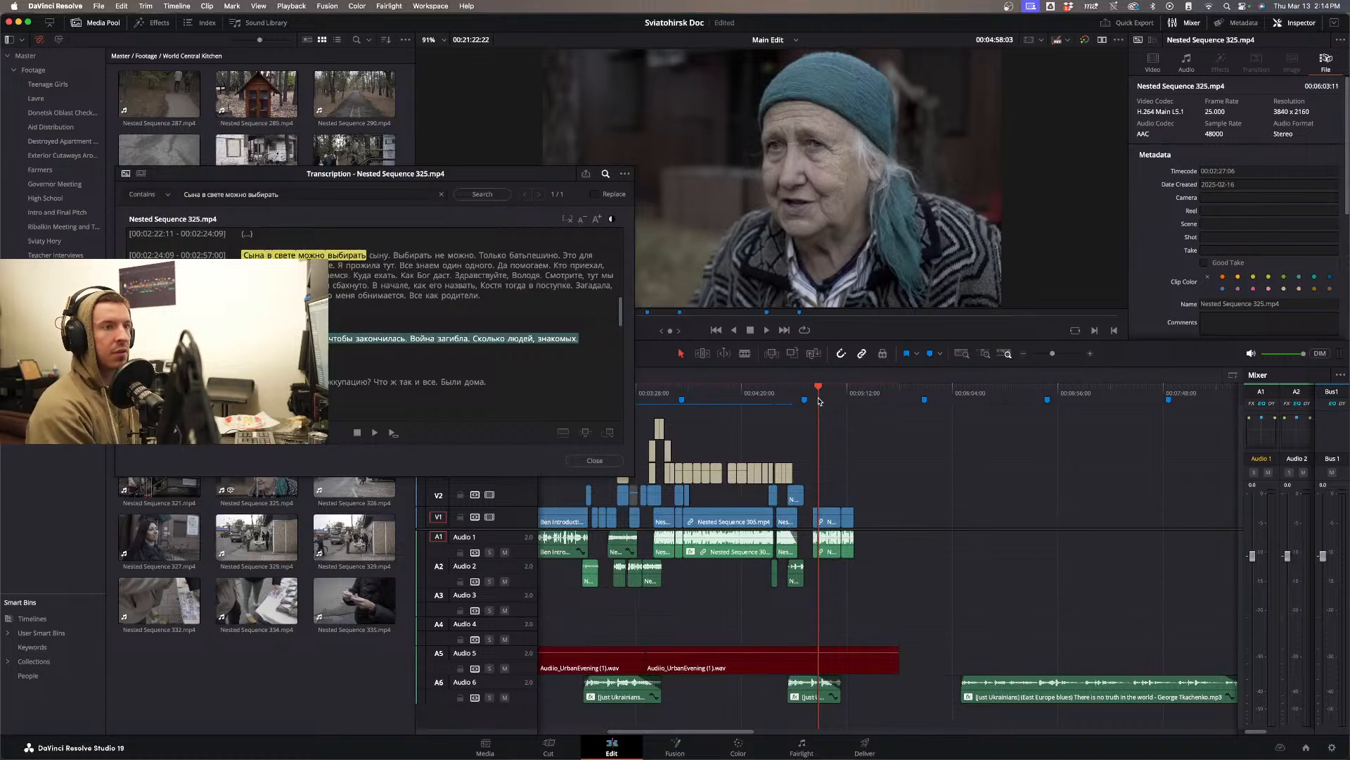
{"action": "key", "text": "space"}
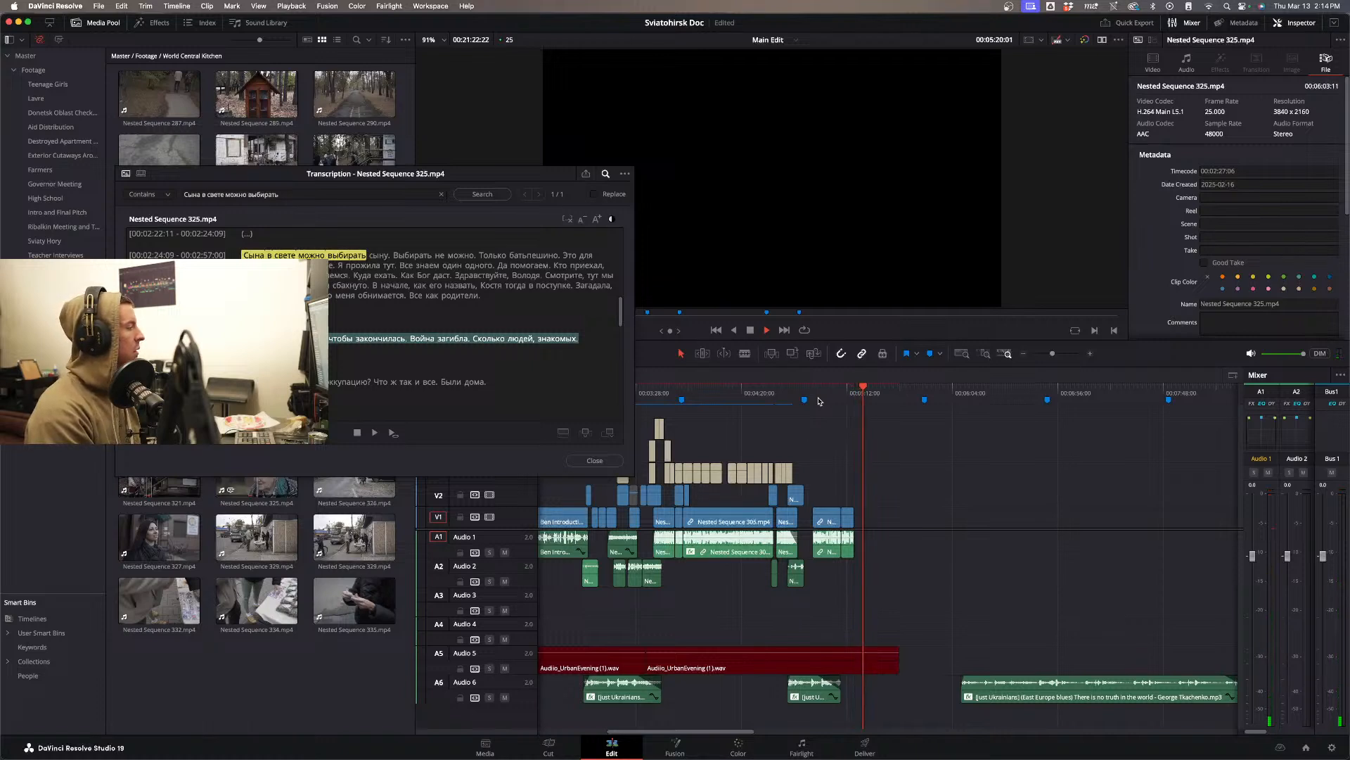
{"action": "key", "text": "space"}
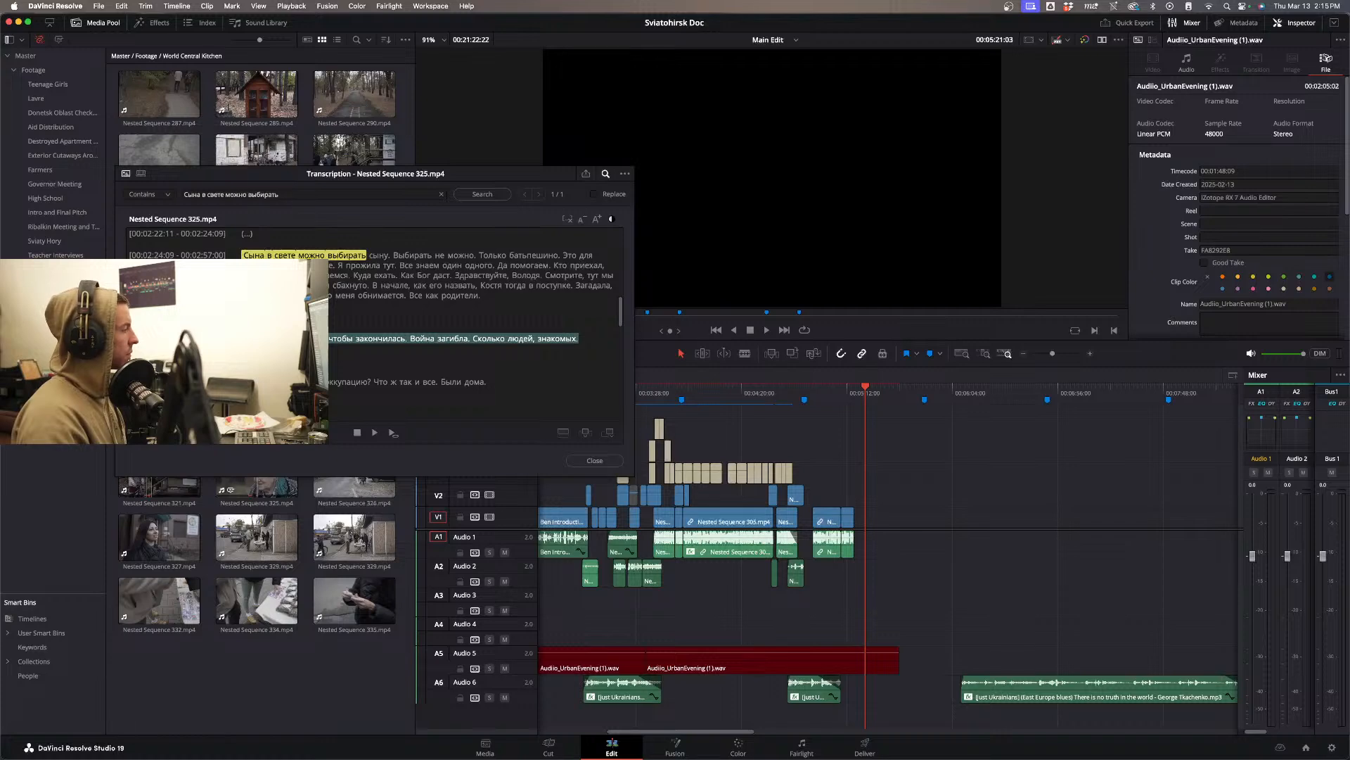
- Search the Nested Sequence 325.mp4 transcription for "Наши бедки, все наши. Про нас турбуются. Война, я война. Я все-таки переживала."
{"action": "key", "text": "super+Tab"}
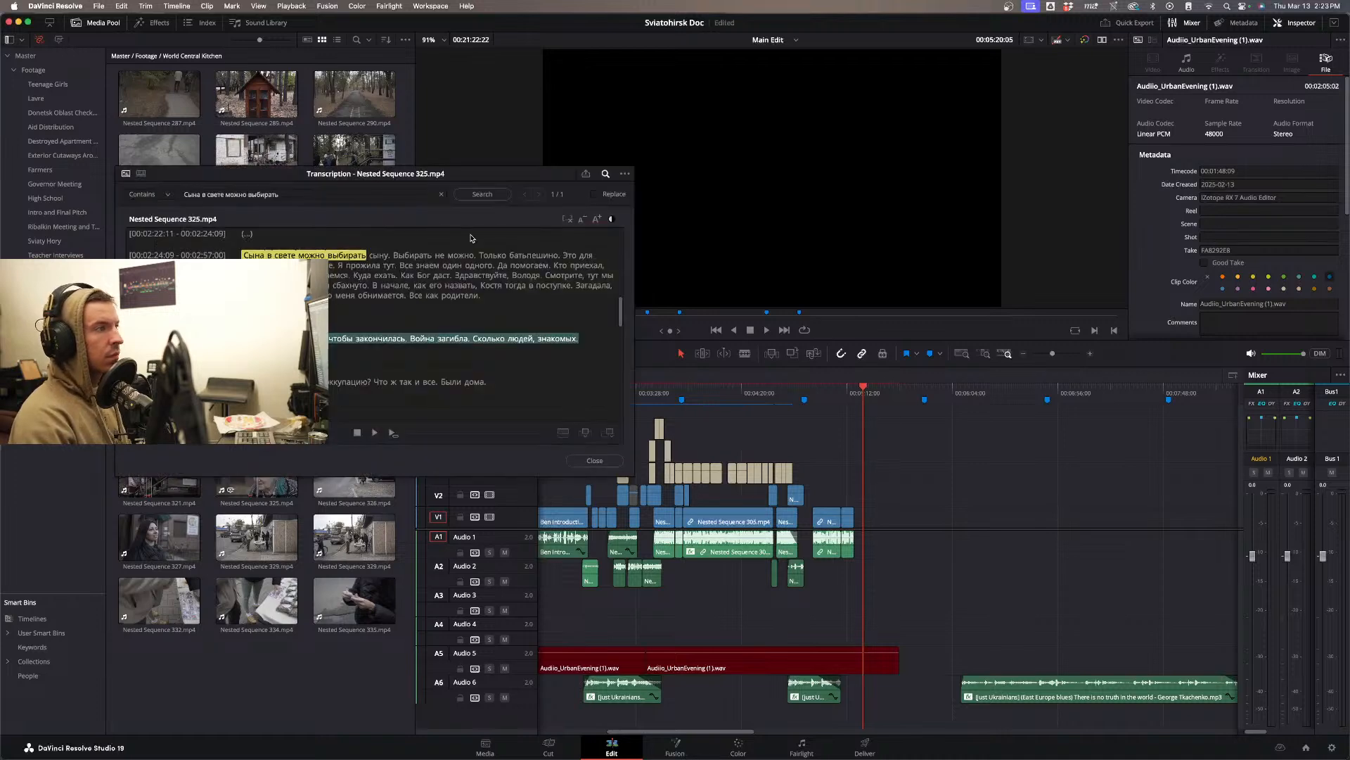
{"action": "left_click", "coordinate": [347, 194]}
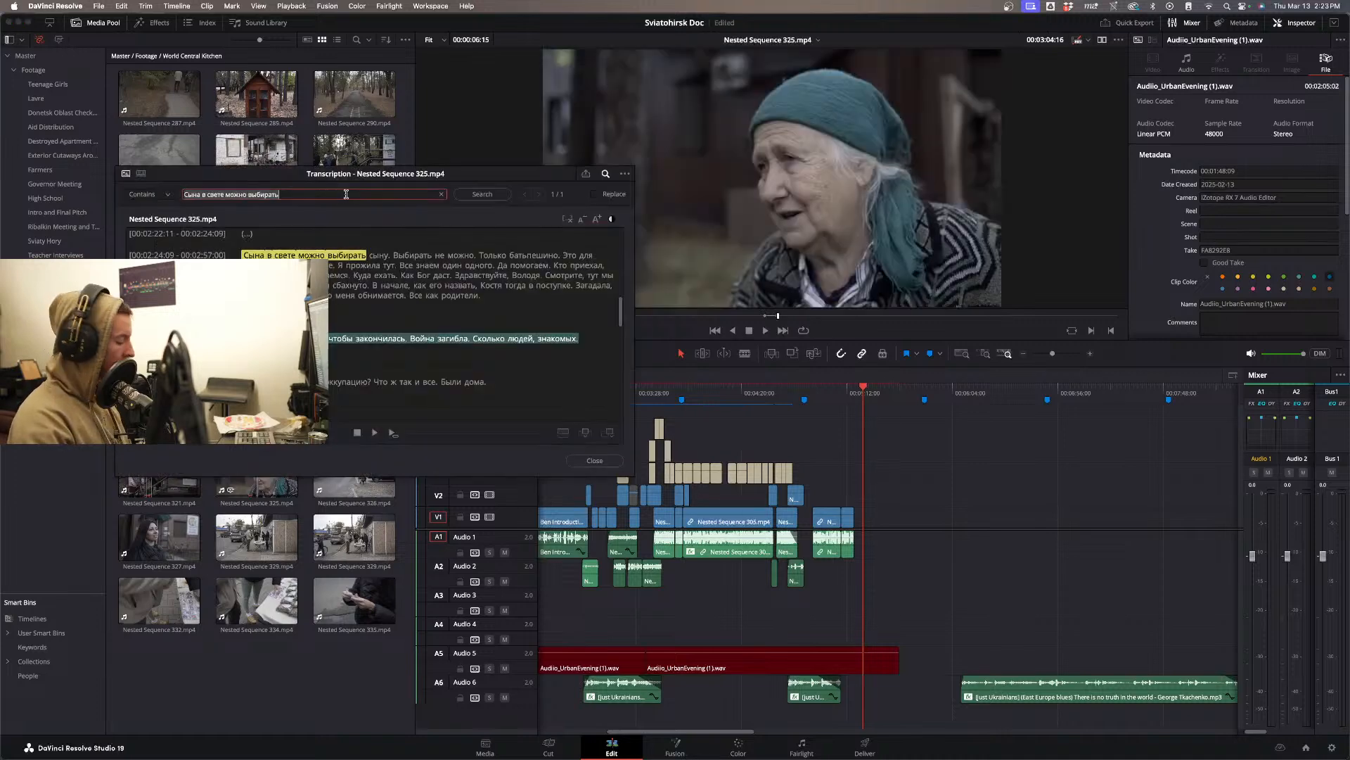
{"action": "key", "text": "super+v"}
{"action": "key", "text": "Return"}
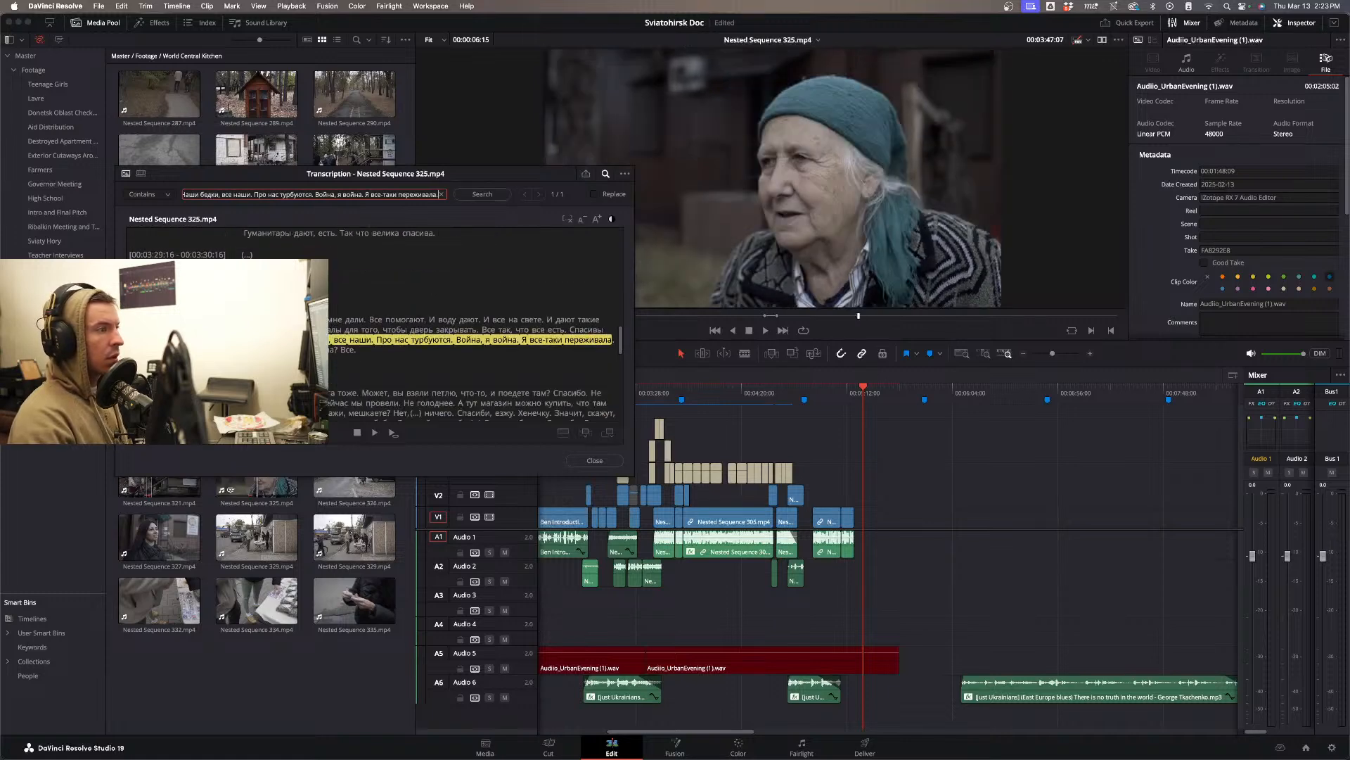
- Add the passage ending "Я все-таки переживала" to V1 and A1, placed between the homeland and end-of-war excerpts without gaps
{"action": "left_click", "coordinate": [350, 349]}
{"action": "left_click", "coordinate": [591, 342]}
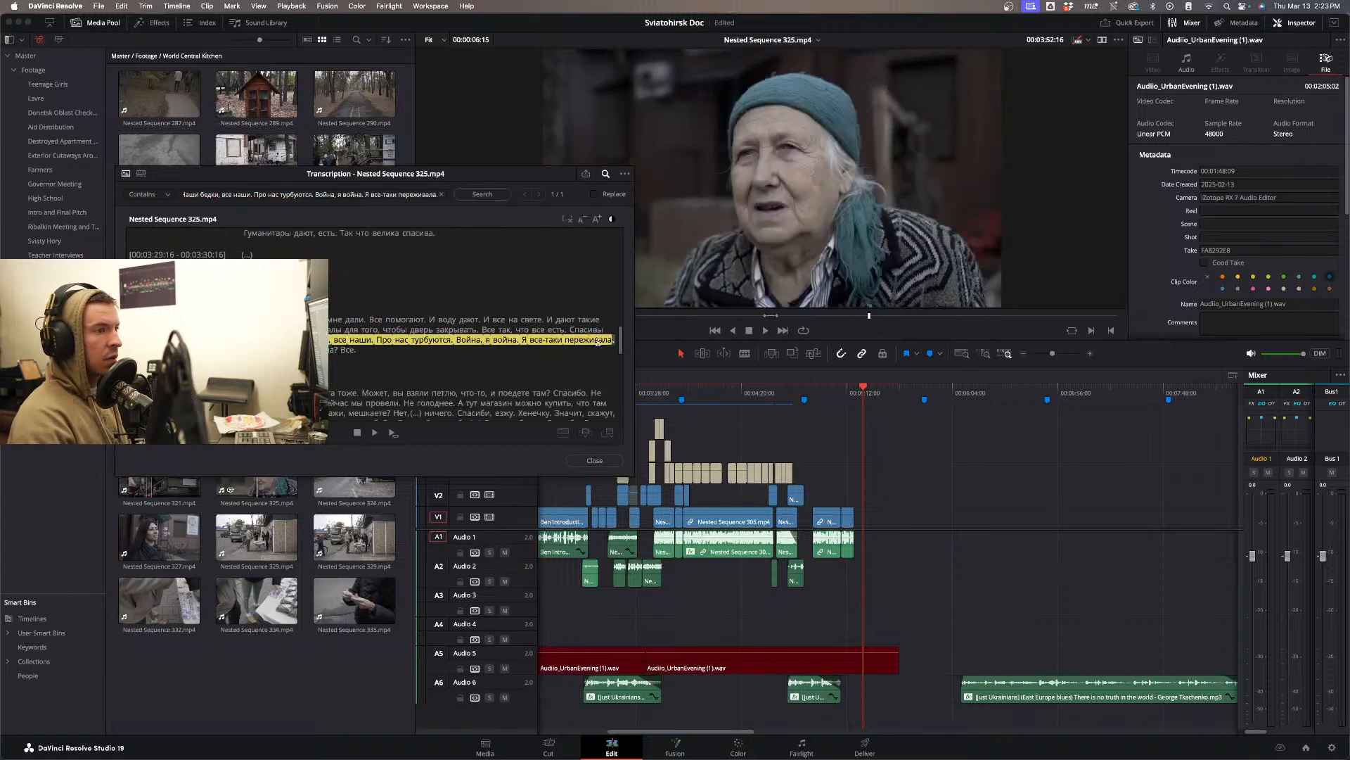
{"action": "left_click_drag", "start_coordinate": [613, 340], "coordinate": [880, 524]}
{"action": "key", "text": "super+c"}
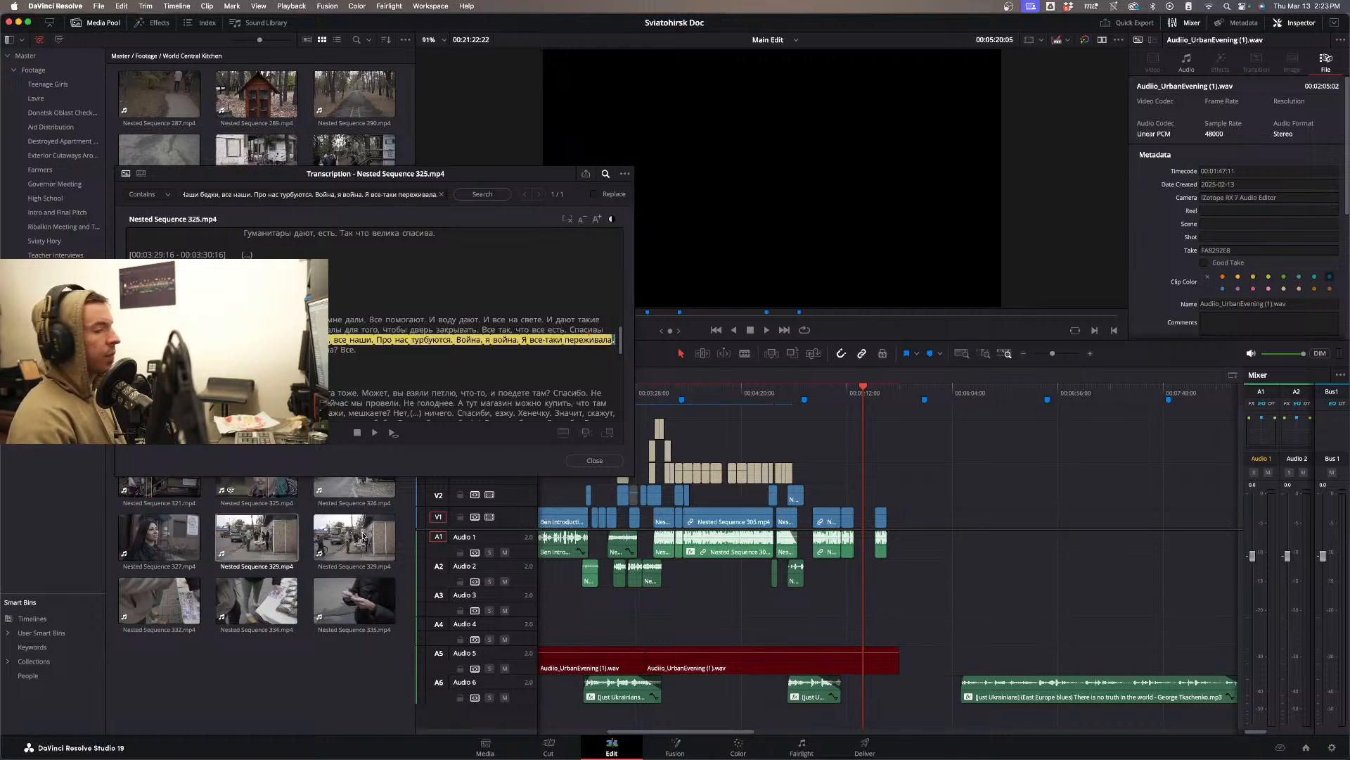
{"action": "mouse_move", "coordinate": [849, 521]}
{"action": "left_mouse_down"}
{"action": "mouse_move", "coordinate": [915, 532]}
{"action": "mouse_move", "coordinate": [867, 527]}
{"action": "left_mouse_up"}
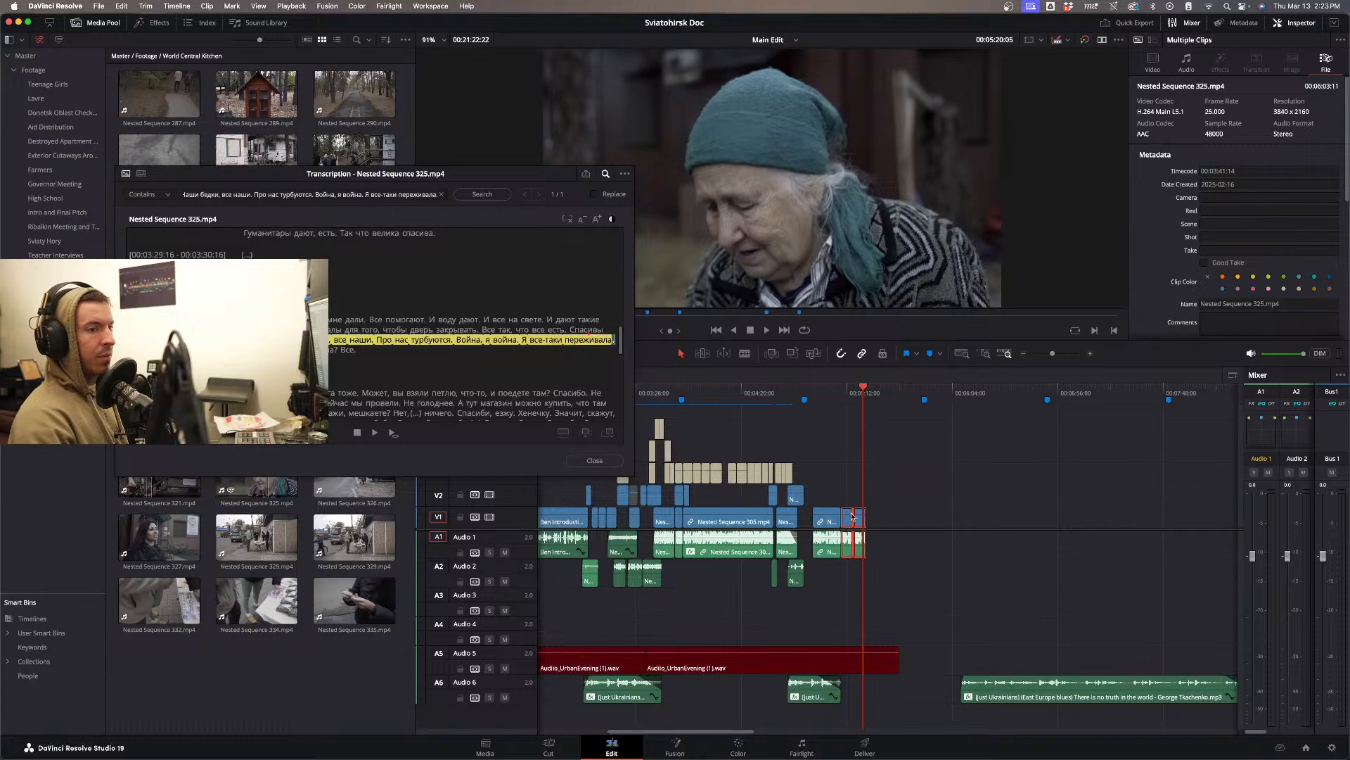
- Duplicate an existing yellow subtitle title from V3 onto V2 above the middle Nested Sequence 325.mp4 excerpt and show its text settings
{"action": "key", "text": "super+Tab"}
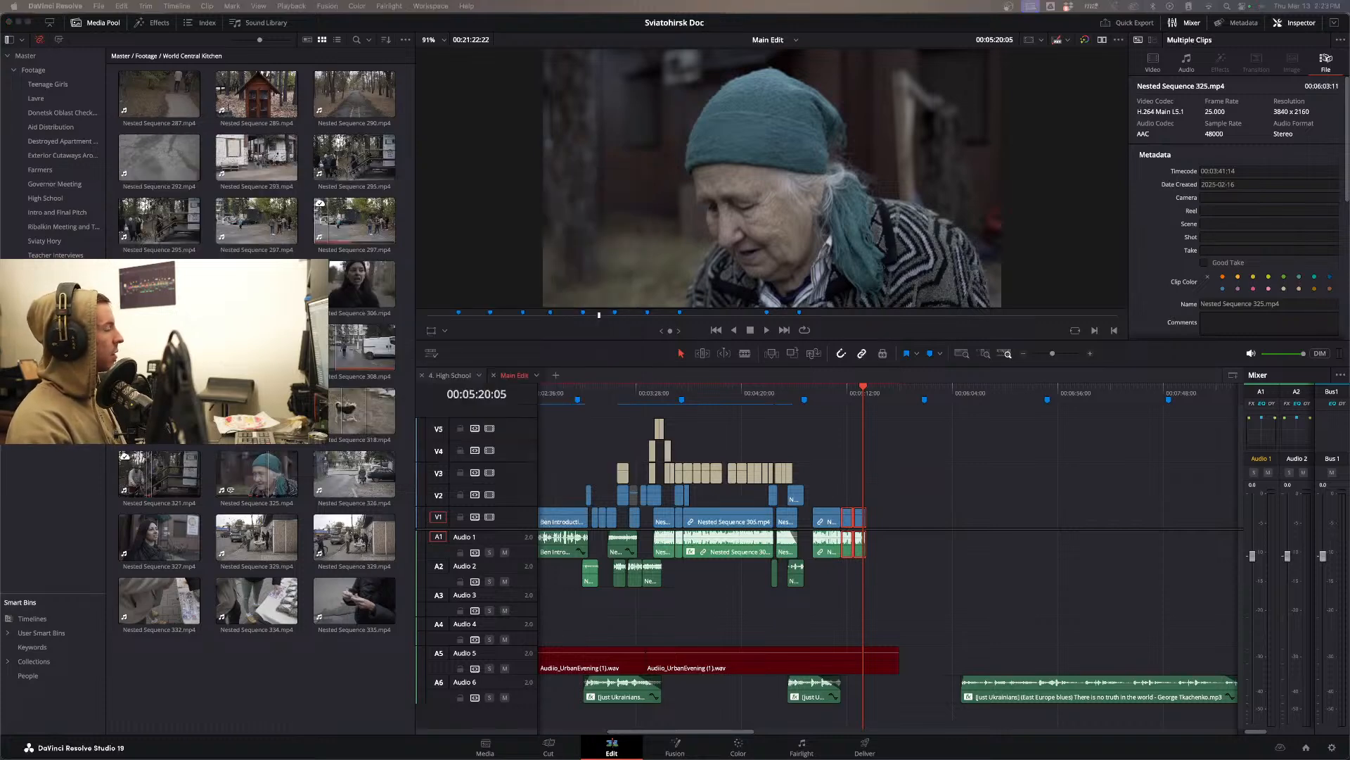
{"action": "left_click", "coordinate": [834, 457]}
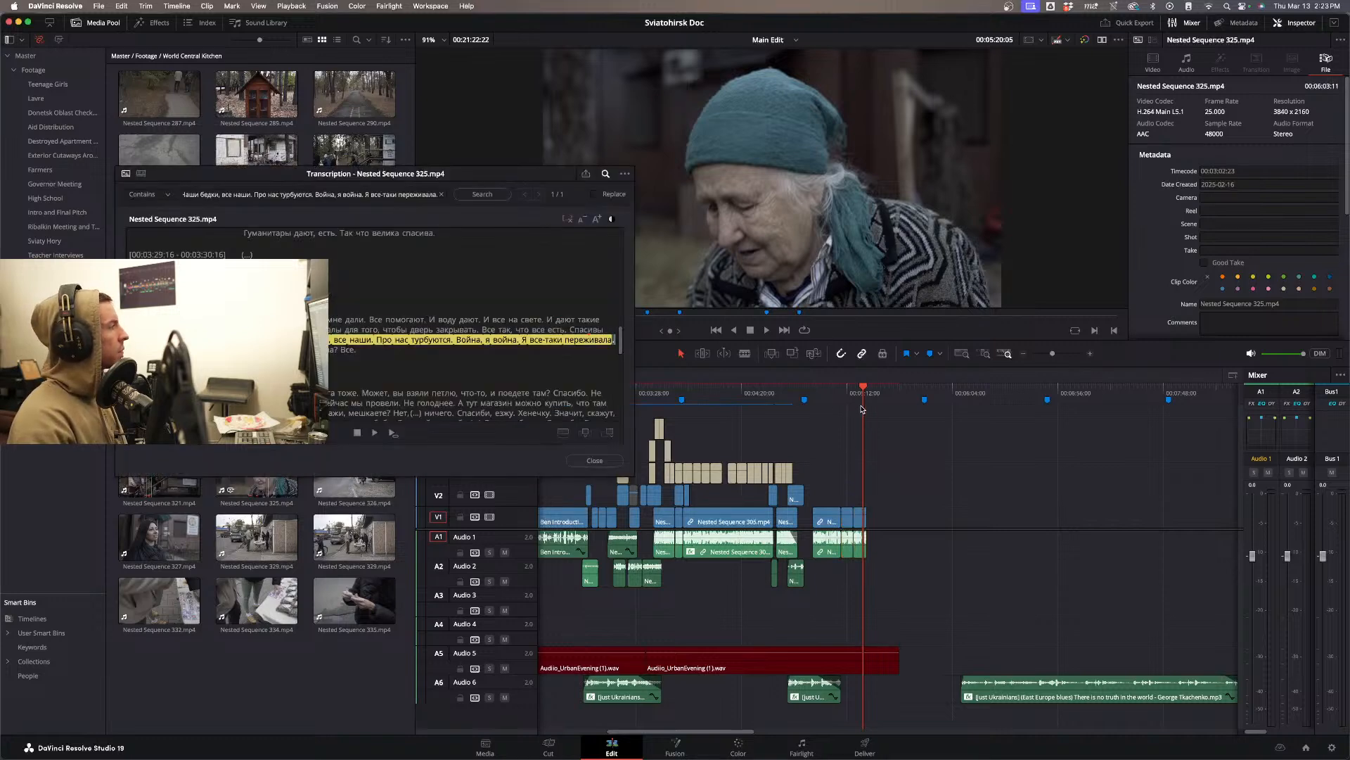
{"action": "left_click", "coordinate": [760, 398]}
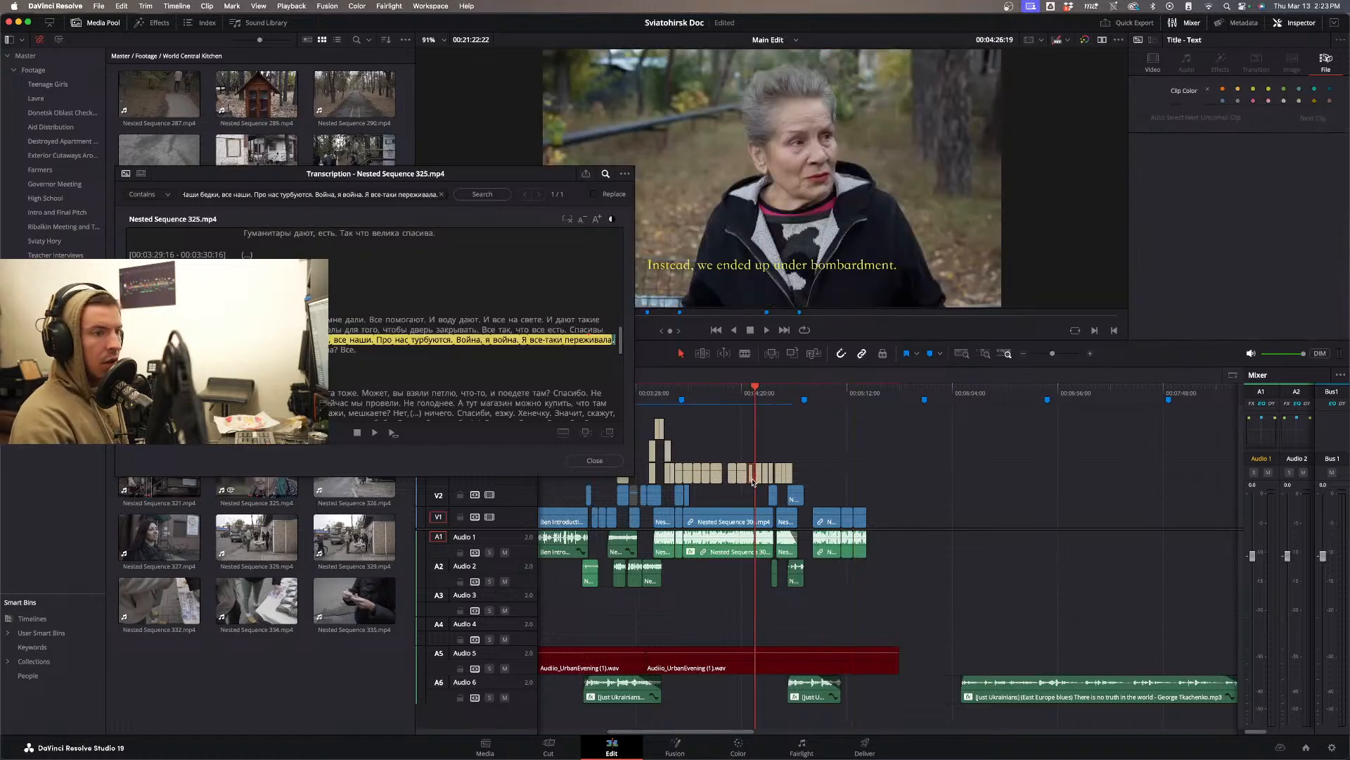
{"action": "left_click_drag", "start_coordinate": [752, 481], "coordinate": [851, 496]}
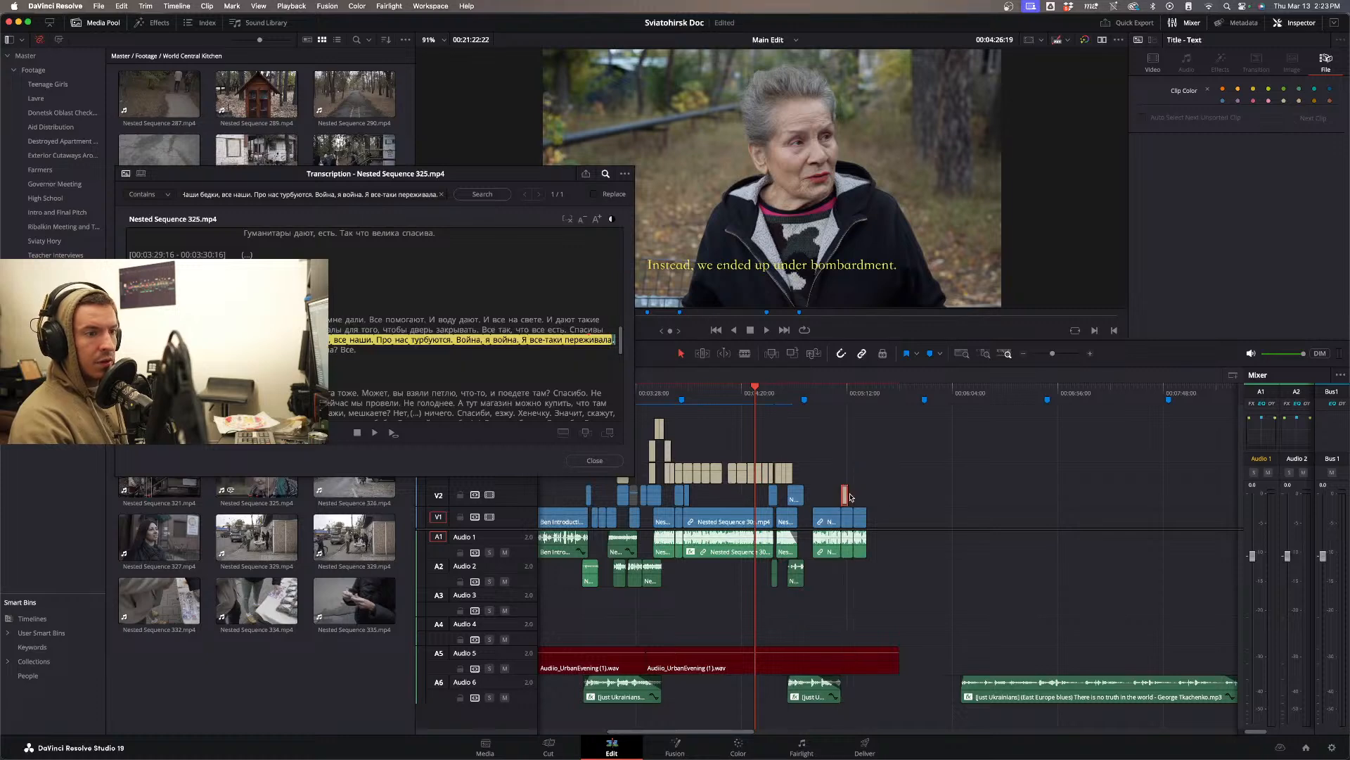
{"action": "scroll", "coordinate": [846, 491], "scroll_direction": "up", "scroll_amount": 4}
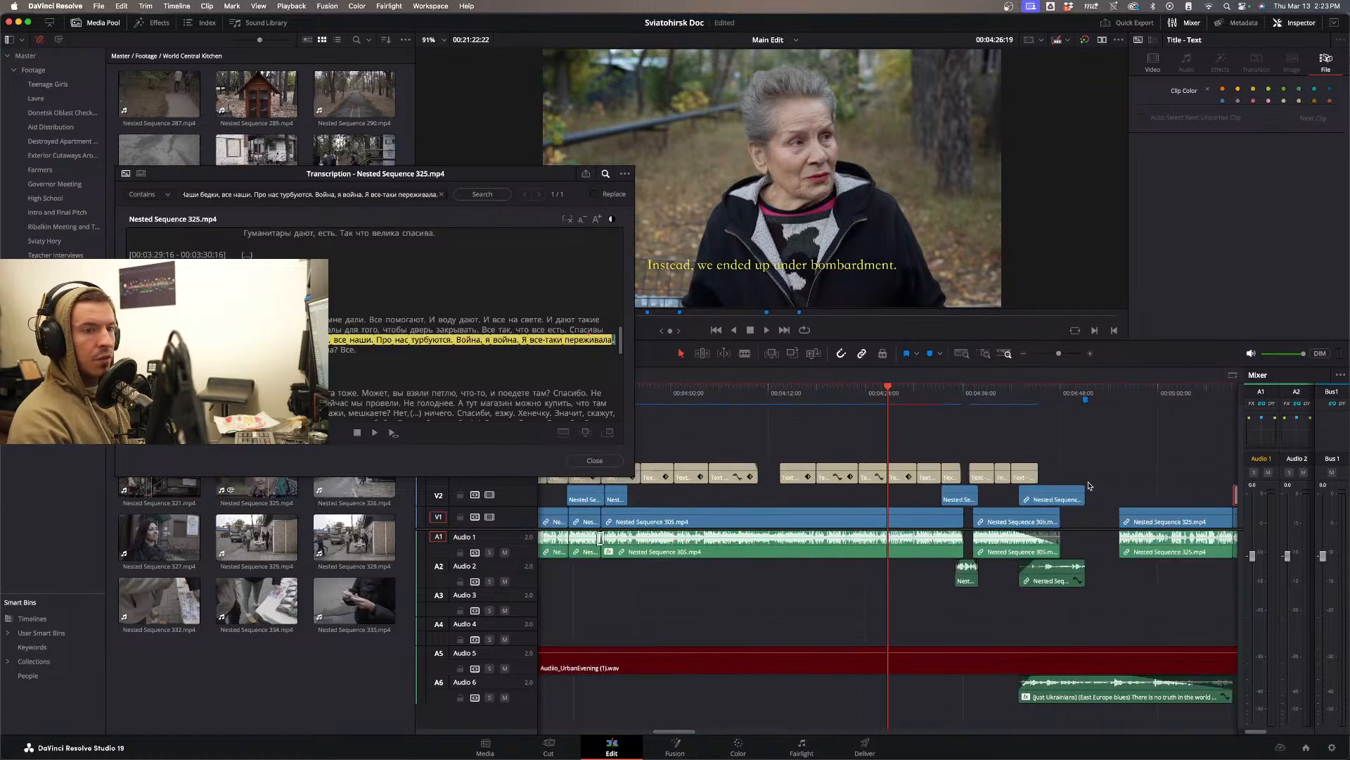
{"action": "left_click_drag", "start_coordinate": [1002, 494], "coordinate": [1026, 495]}
{"action": "left_click", "coordinate": [1153, 62]}
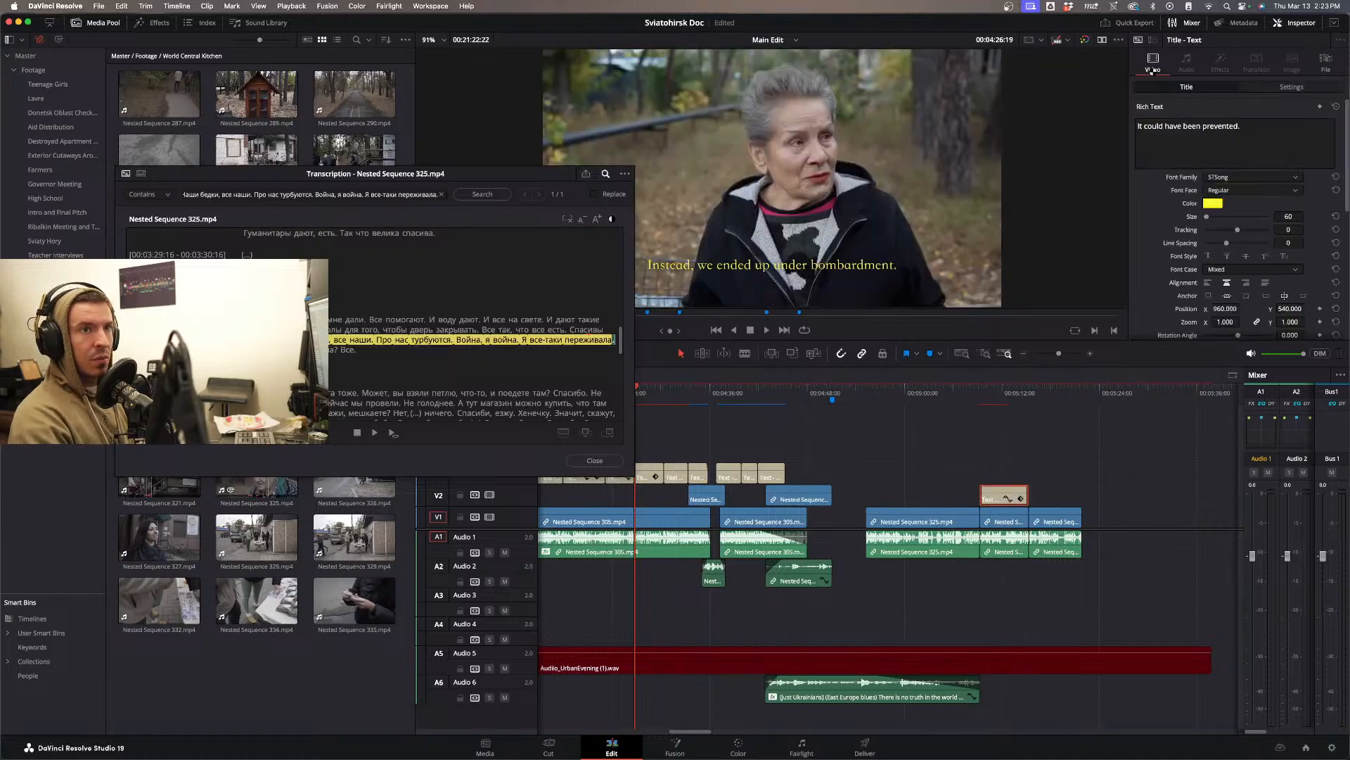
{"action": "left_click", "coordinate": [1180, 128]}
{"action": "triple_click", "coordinate": [1180, 127]}
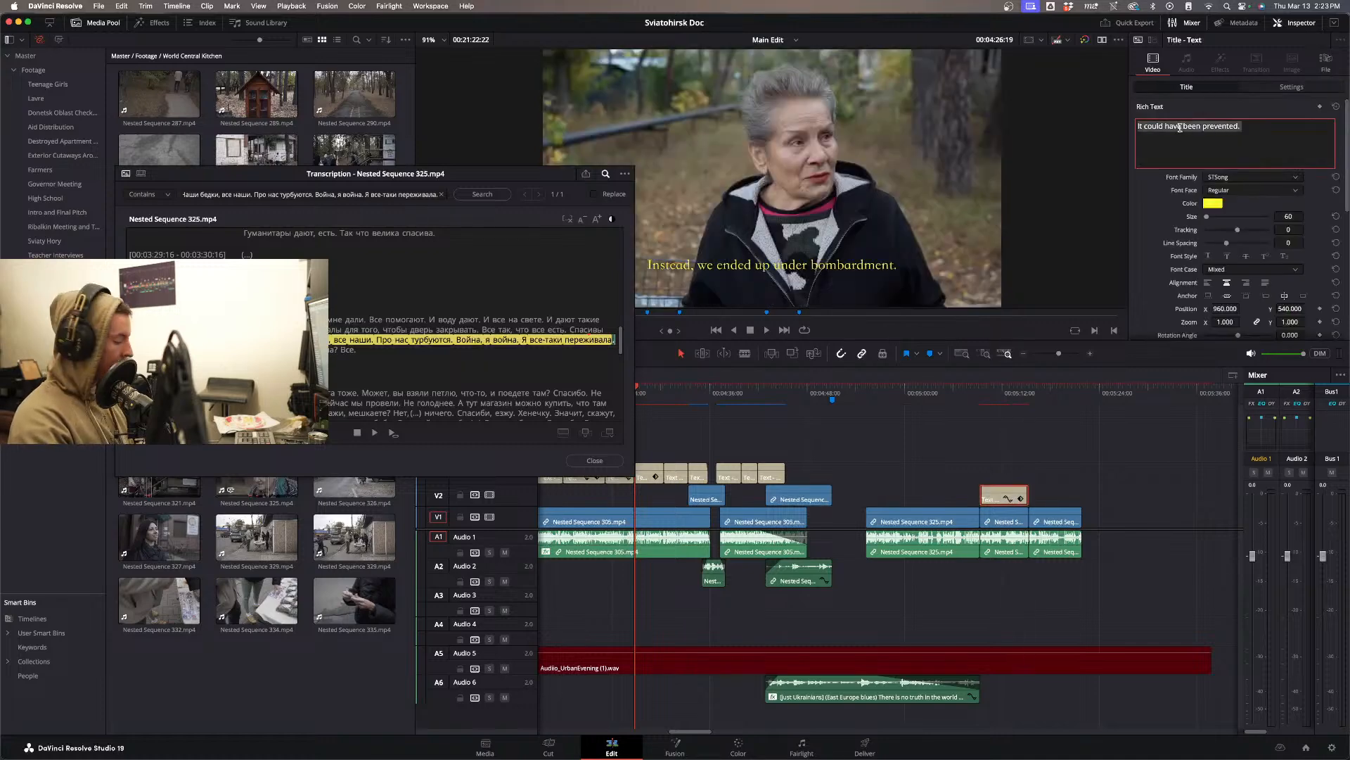
{"action": "key", "text": "super+v"}
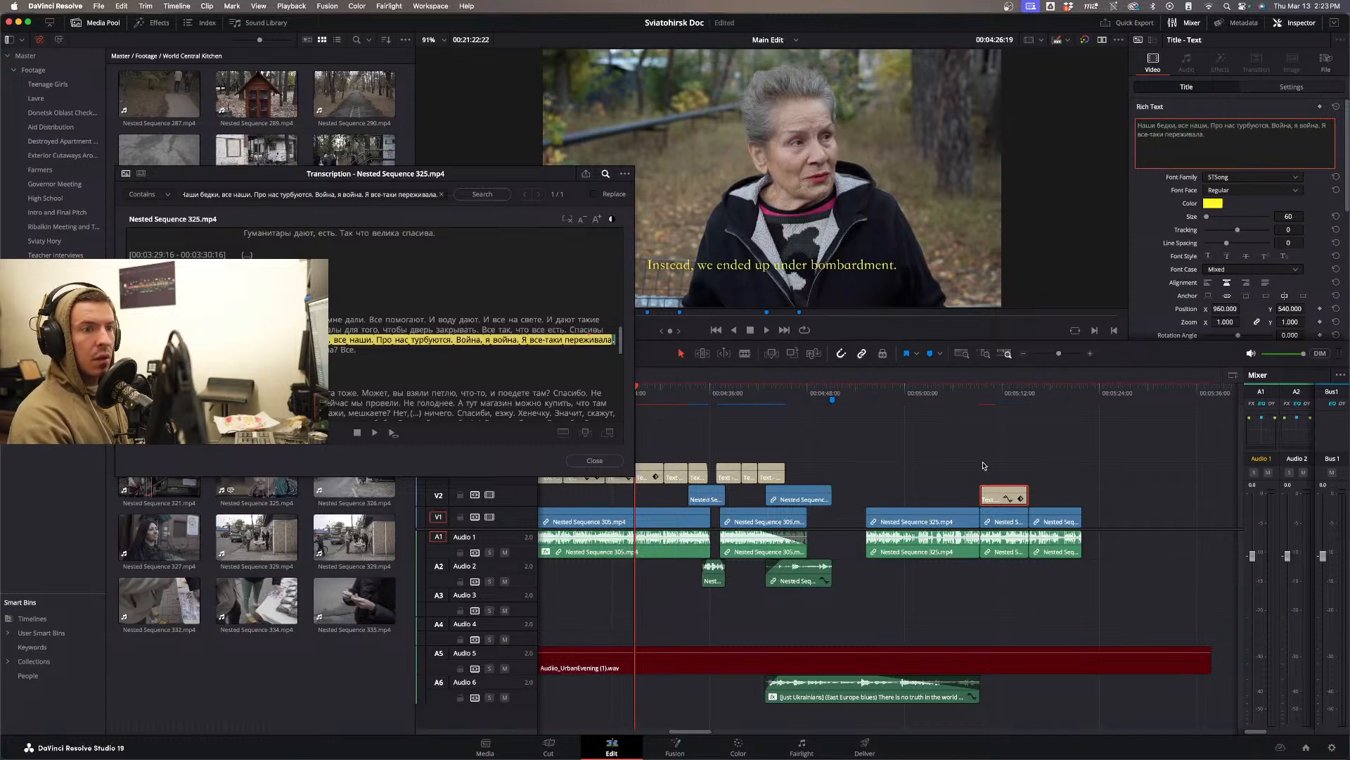
{"action": "left_click", "coordinate": [1003, 399]}
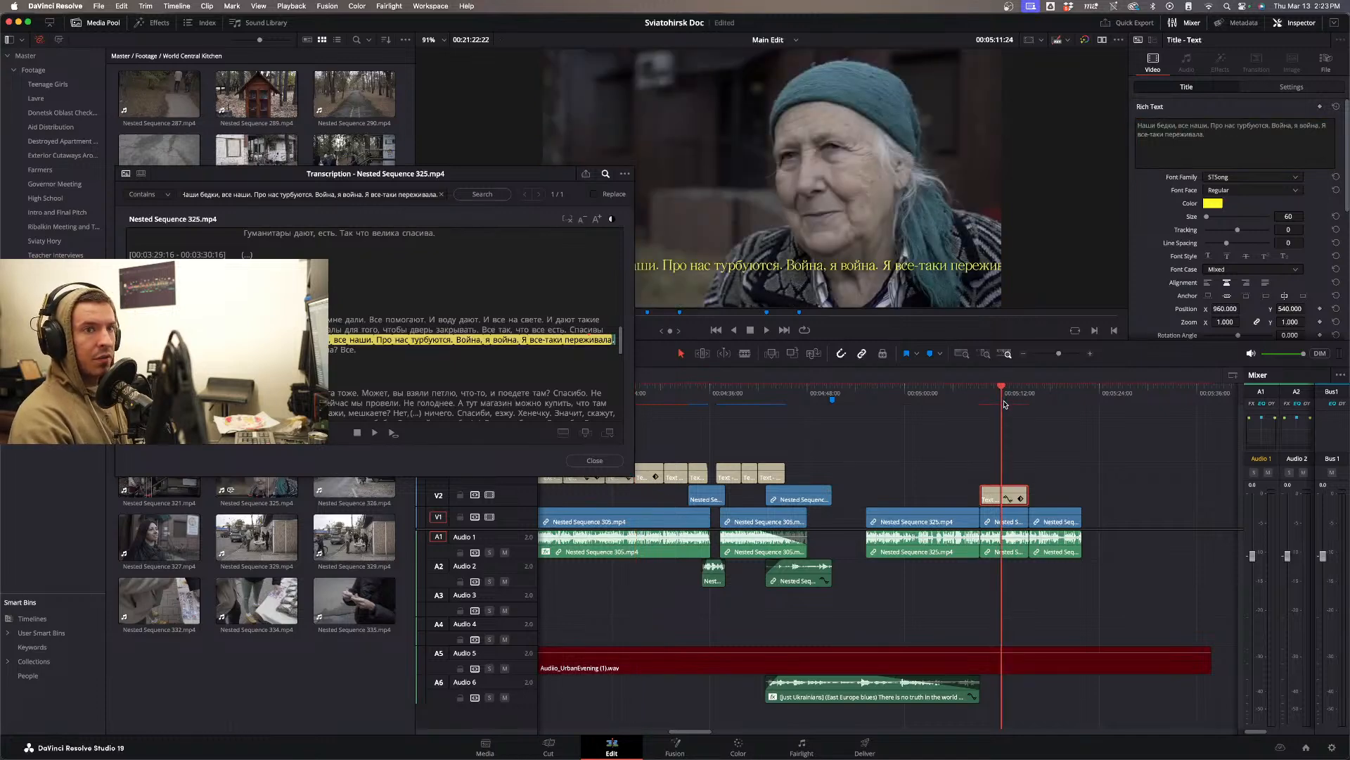
{"action": "key", "text": "super+z"}
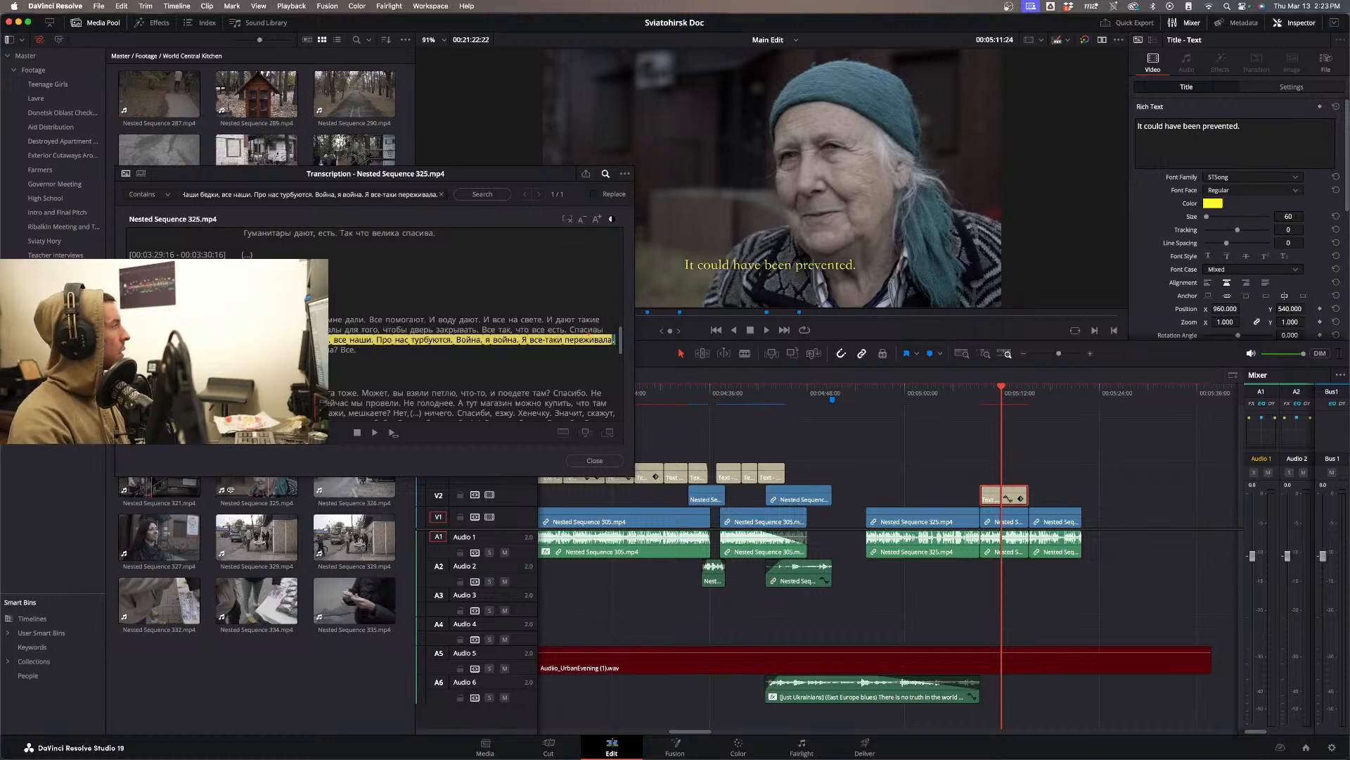
- Set the duplicated title's text to "Our own people, all of ours, take care of us. War is war. But we have survived."
{"action": "key", "text": "super+Tab"}
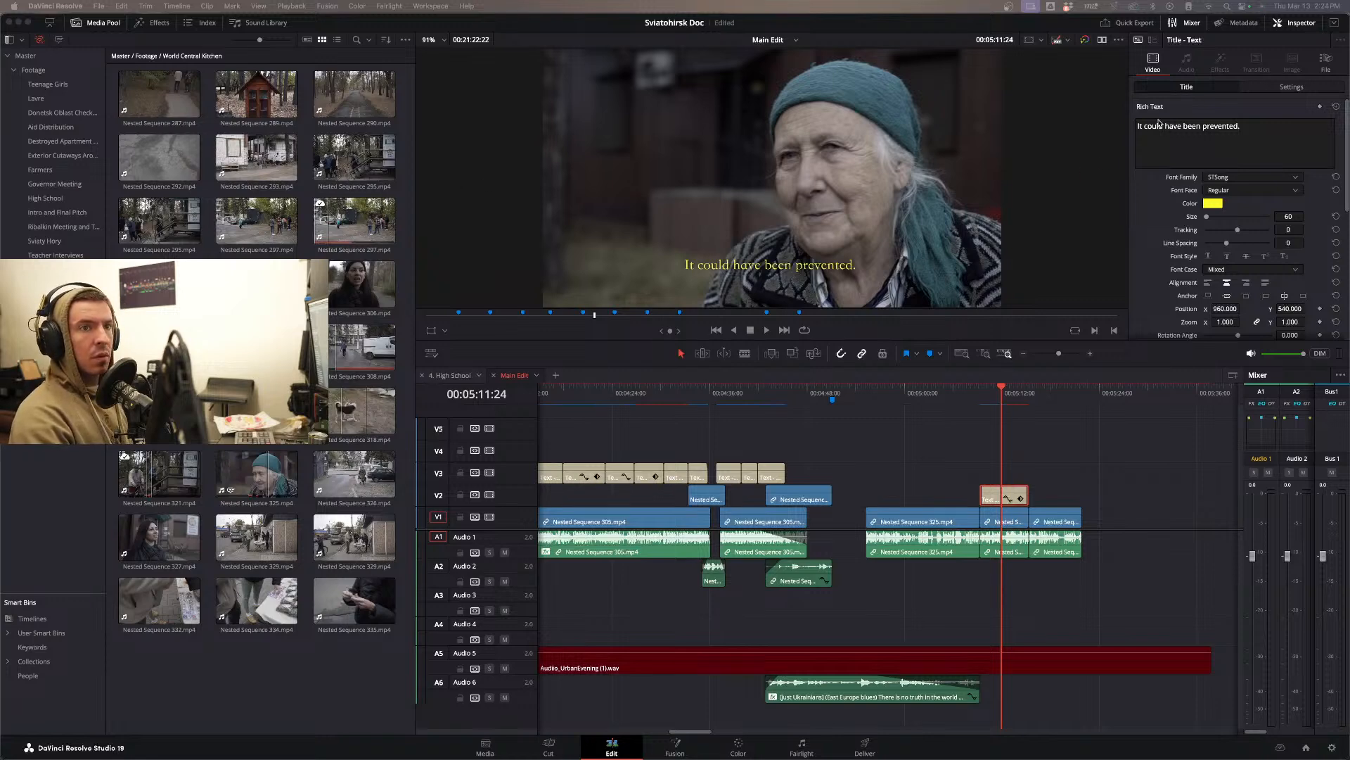
{"action": "left_click", "coordinate": [1194, 125]}
{"action": "type", "text": "Our own people, all of ours, take care of us. War is war. But we have survived."}
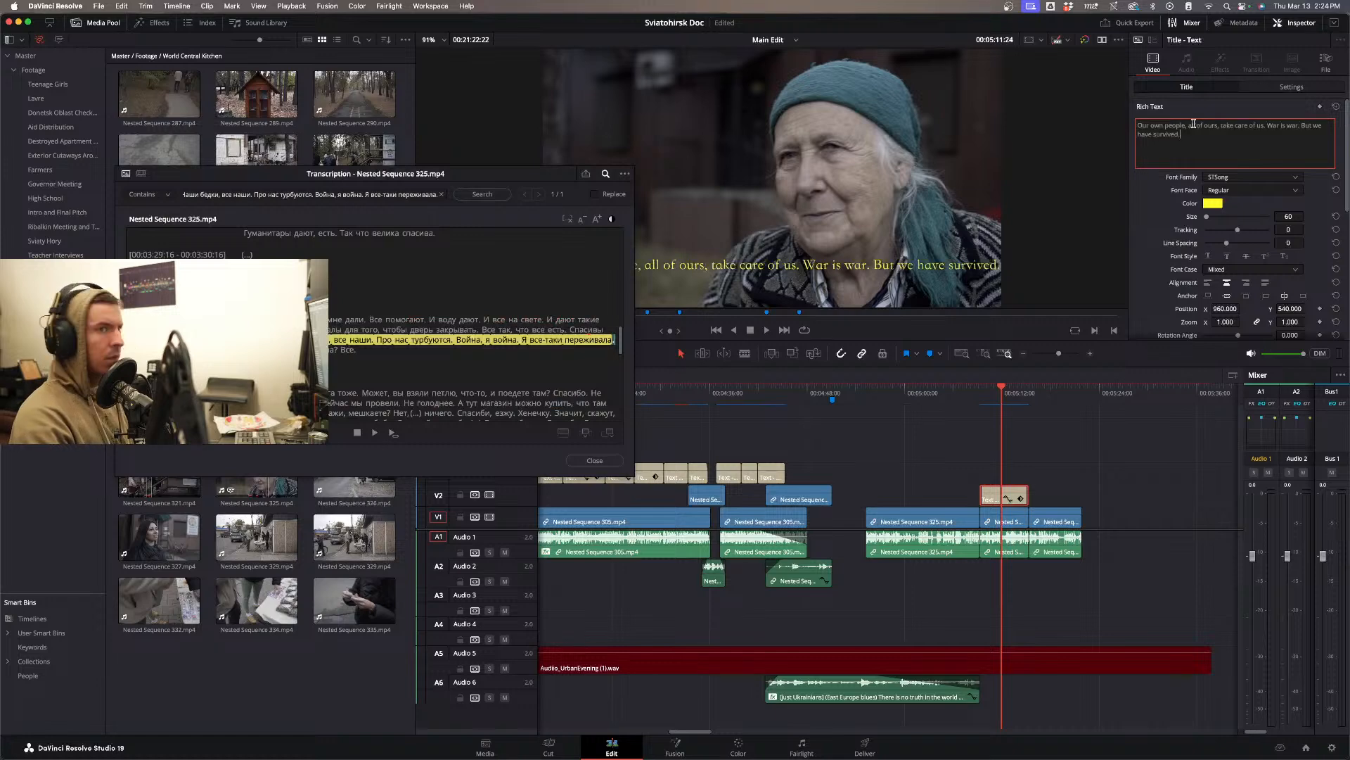
- Preview the subtitled excerpt and separate the three Nested Sequence 325.mp4 excerpts on V1 and A1 with small gaps
{"action": "left_click", "coordinate": [957, 400]}
{"action": "left_click", "coordinate": [966, 394]}
{"action": "key", "text": "space"}
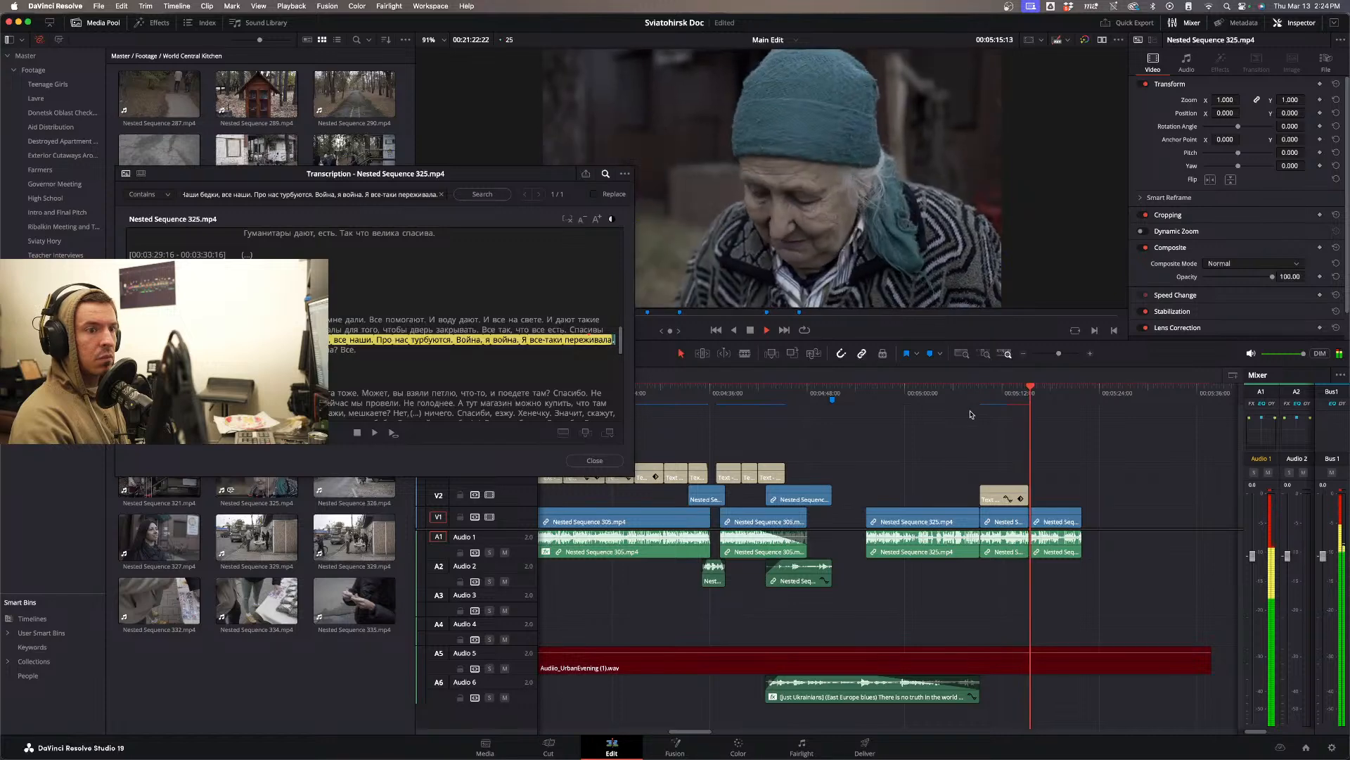
{"action": "key", "text": "space"}
{"action": "left_click_drag", "start_coordinate": [1067, 517], "coordinate": [1077, 519]}
{"action": "left_click_drag", "start_coordinate": [1020, 450], "coordinate": [925, 521]}
{"action": "left_click", "coordinate": [986, 444]}
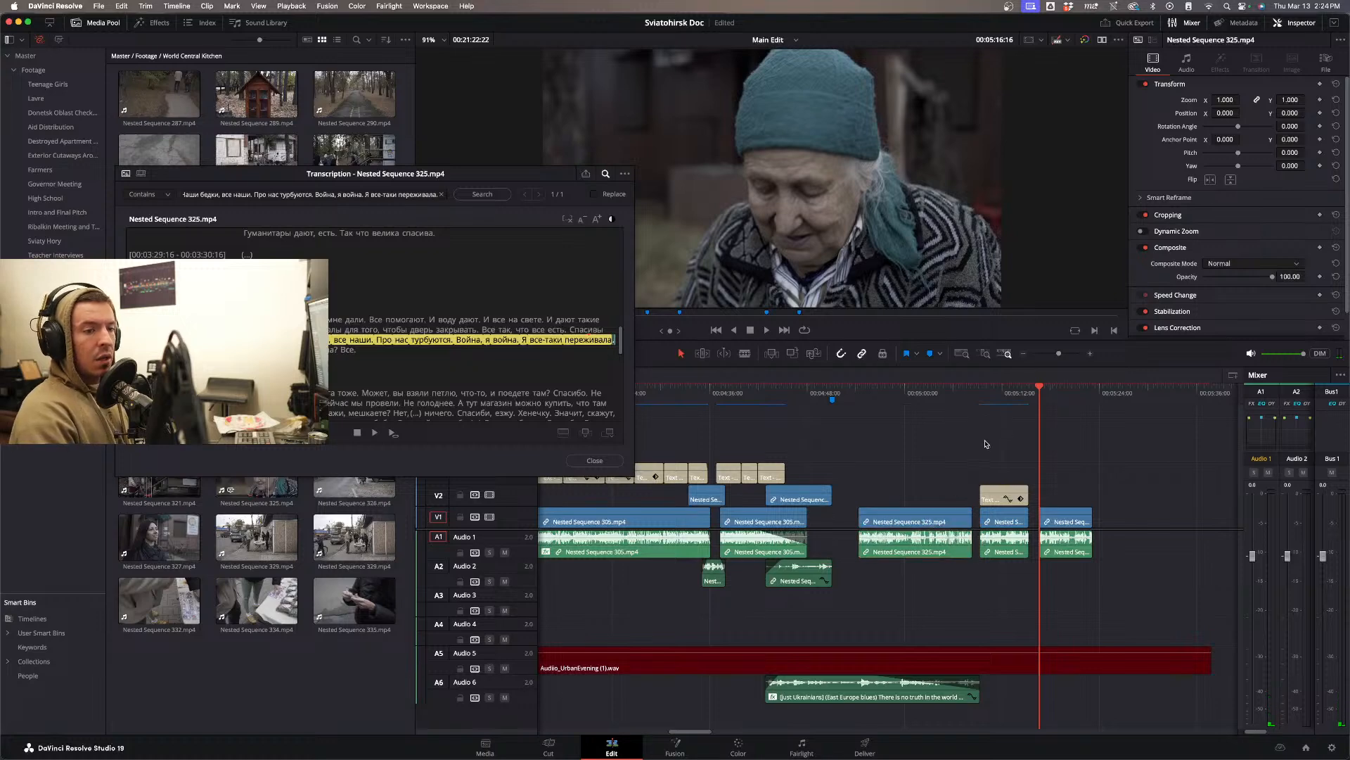
{"action": "left_click", "coordinate": [997, 400]}
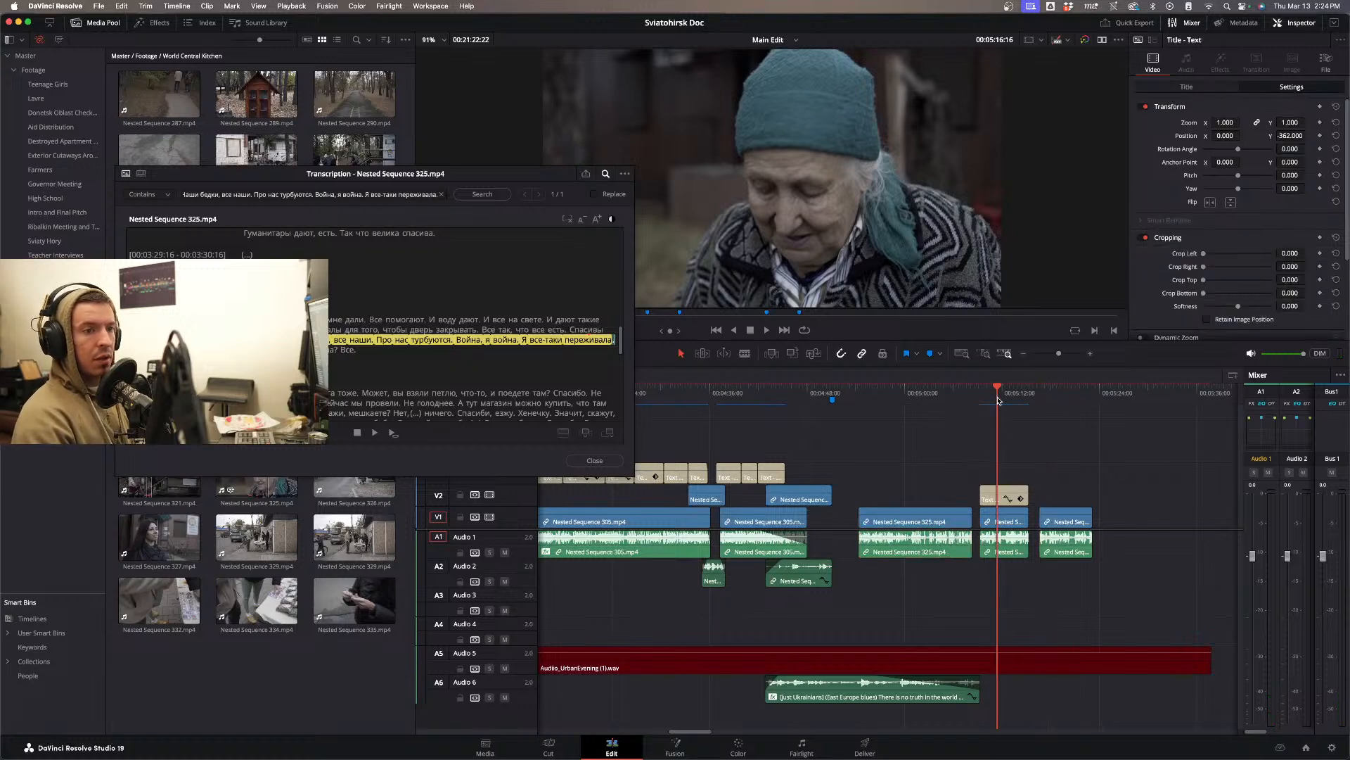
{"action": "key", "text": "space"}
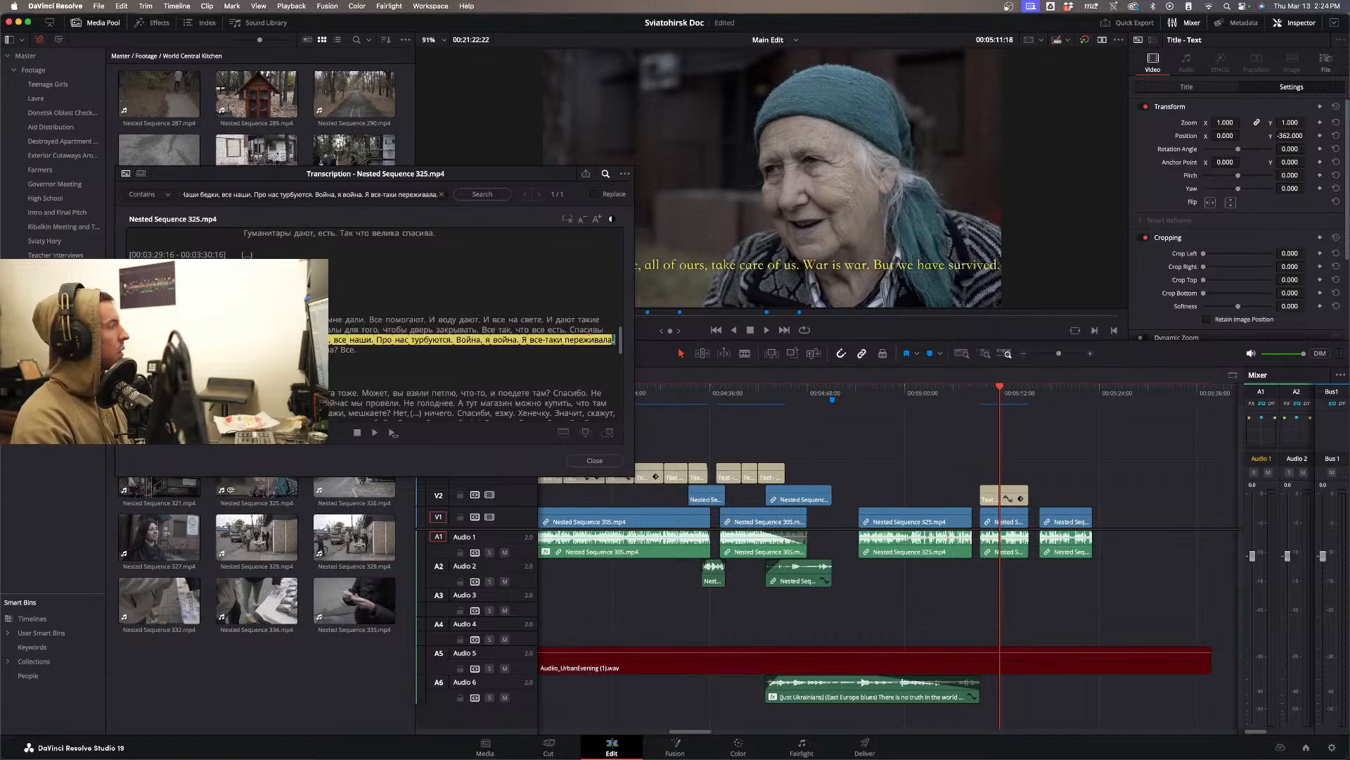
- Consult the translation in the browser, and duplicate the subtitle title on V2 to the start of the last interview excerpt
{"action": "key", "text": "super+Tab"}
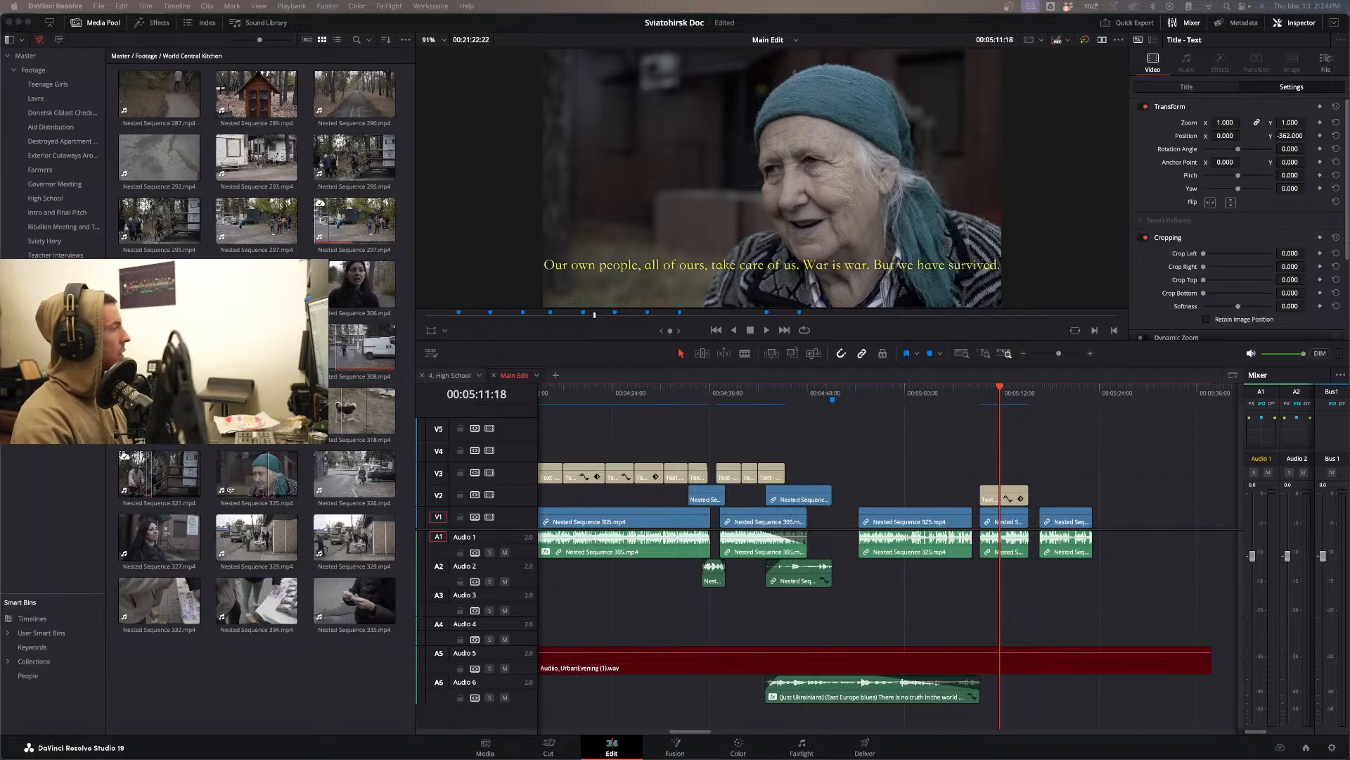
{"action": "left_click", "coordinate": [998, 495]}
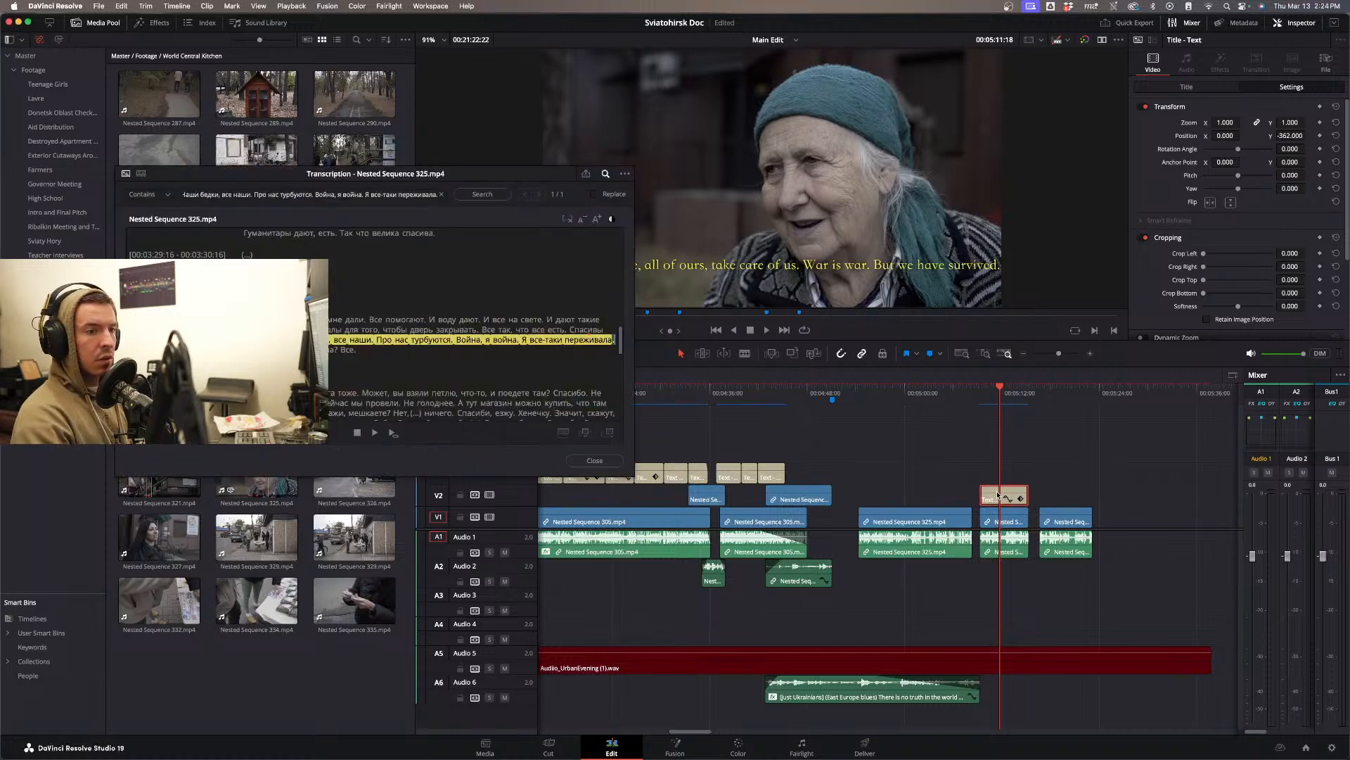
{"action": "left_click_drag", "start_coordinate": [998, 495], "coordinate": [1069, 495]}
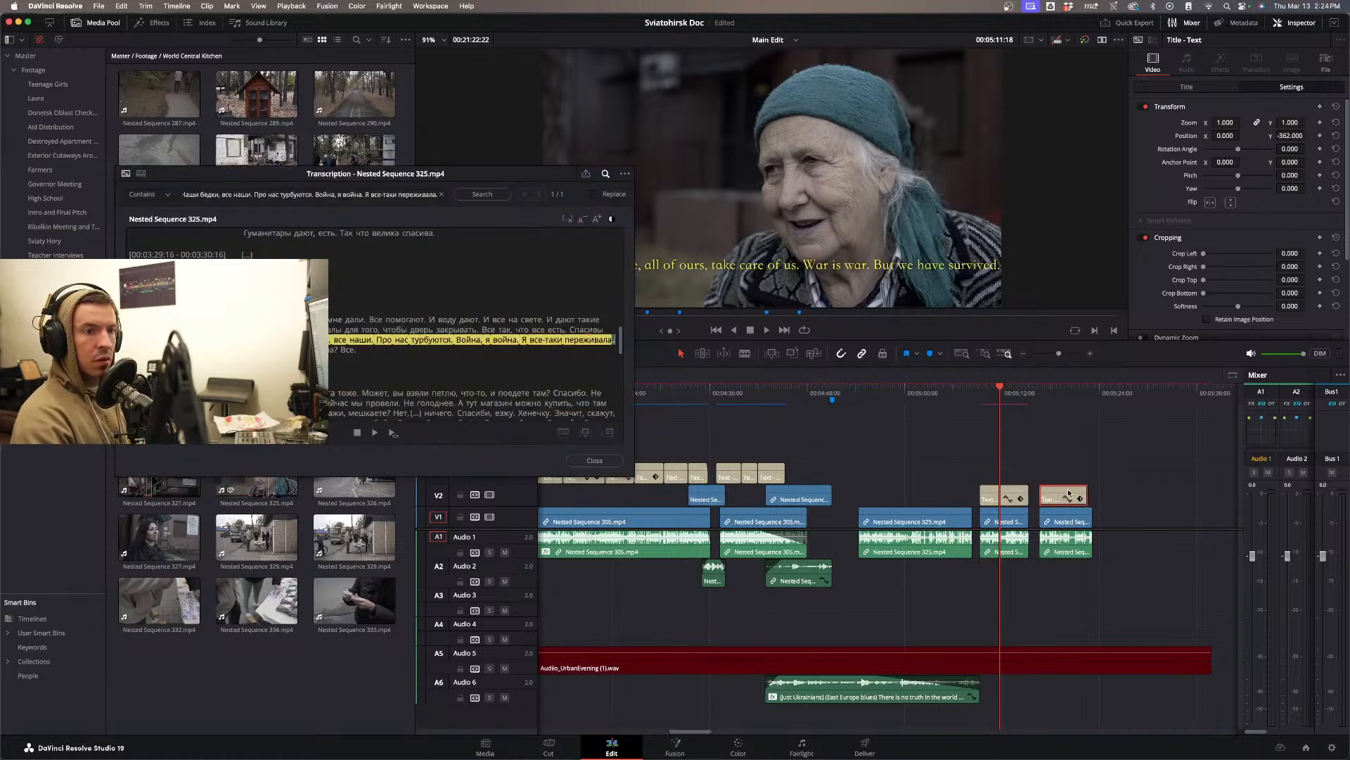
{"action": "left_click", "coordinate": [1068, 396]}
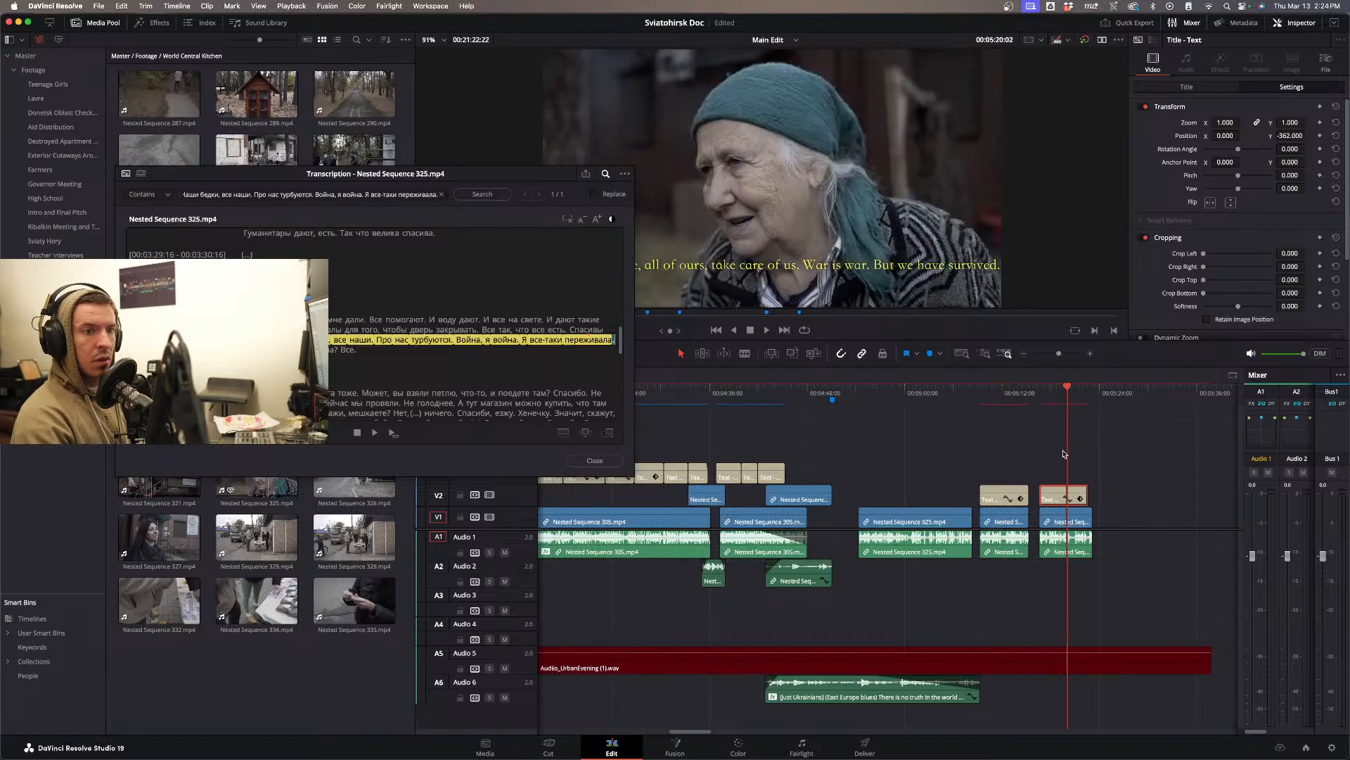
- Set the second title's text to "Everything is pleasant. I just want this war to end. So many people have died, people we know"
{"action": "left_click", "coordinate": [1204, 86]}
{"action": "left_click", "coordinate": [1179, 132]}
{"action": "key", "text": "cmd+a"}
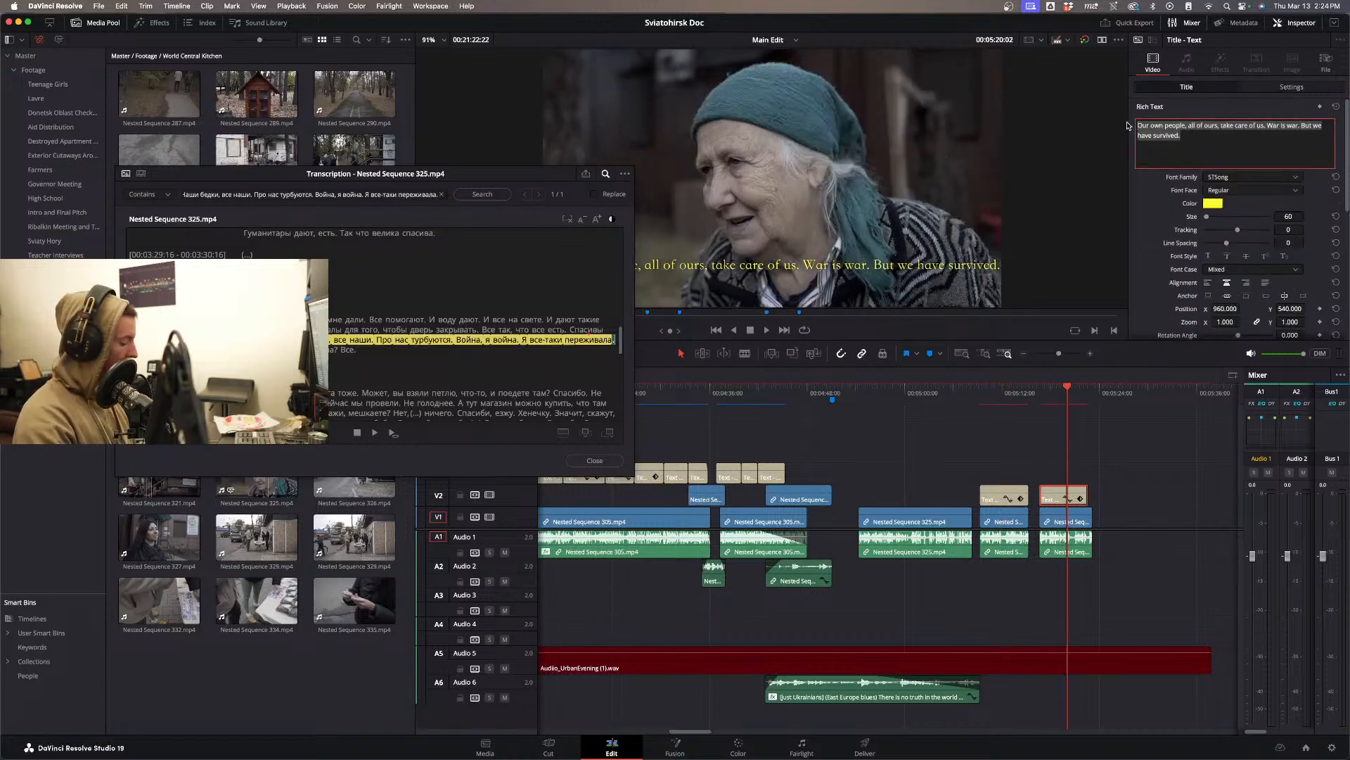
{"action": "type", "text": "Everything is pleasant. I just want this war to end. So many people have died, people we know"}
{"action": "left_click", "coordinate": [1051, 433]}
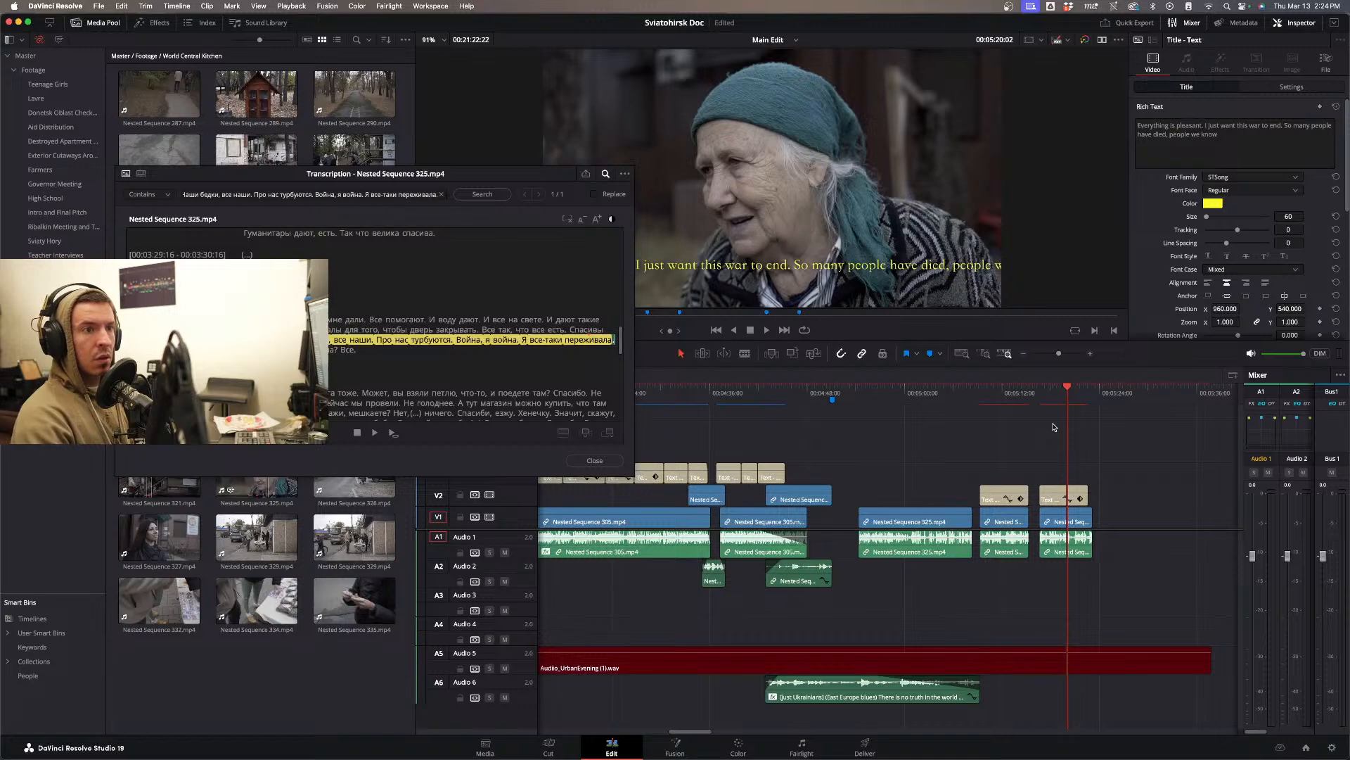
- Reduce the font size of the last interview subtitle to 38 and of the middle excerpt's subtitle to 49
{"action": "left_click", "coordinate": [1055, 486]}
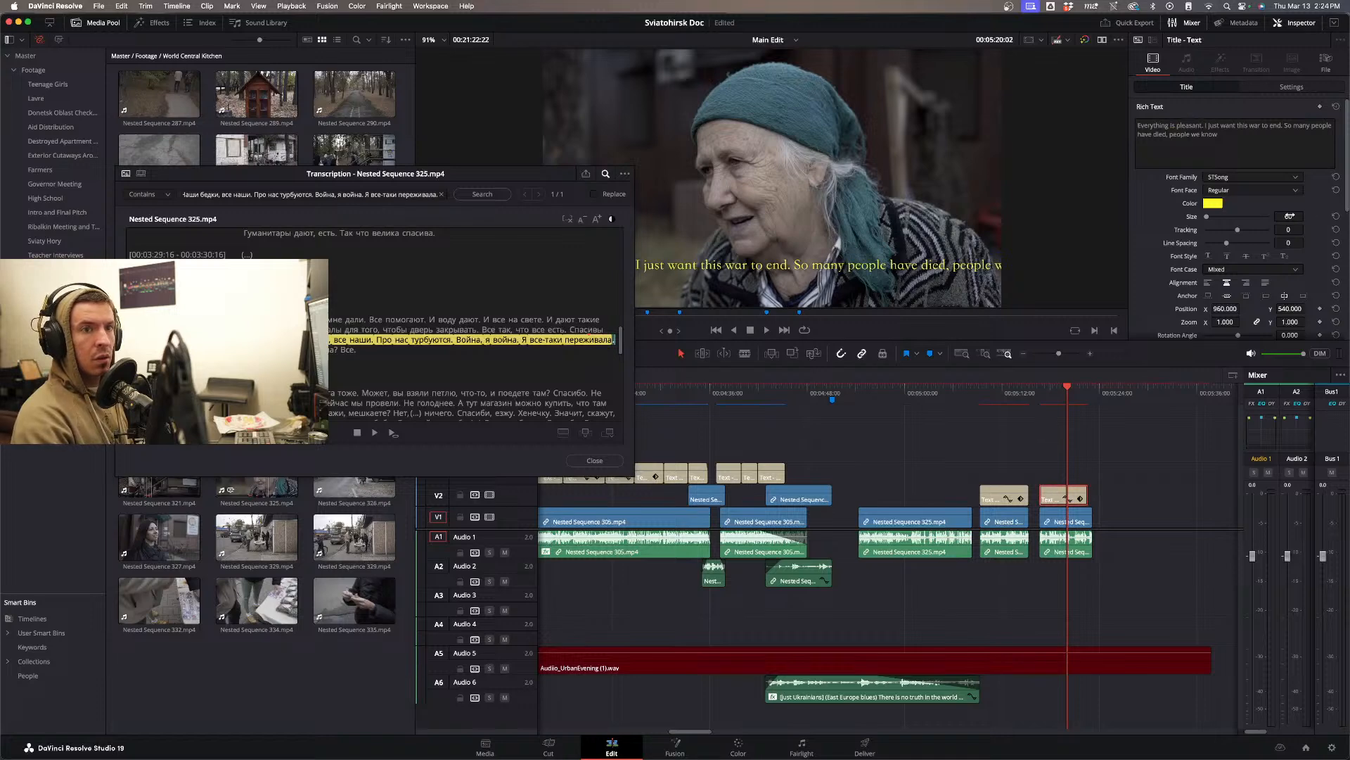
{"action": "left_click_drag", "start_coordinate": [1289, 216], "coordinate": [1274, 216]}
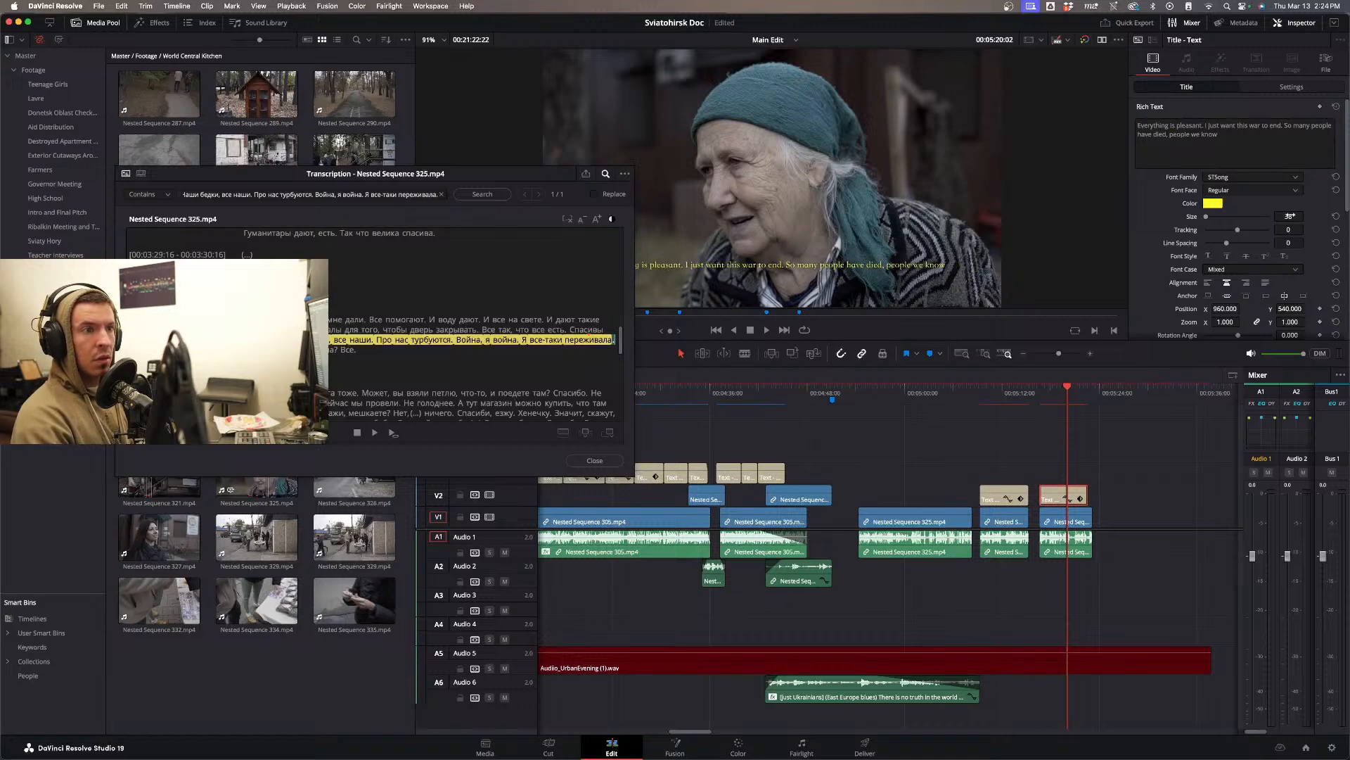
{"action": "left_click", "coordinate": [1007, 402]}
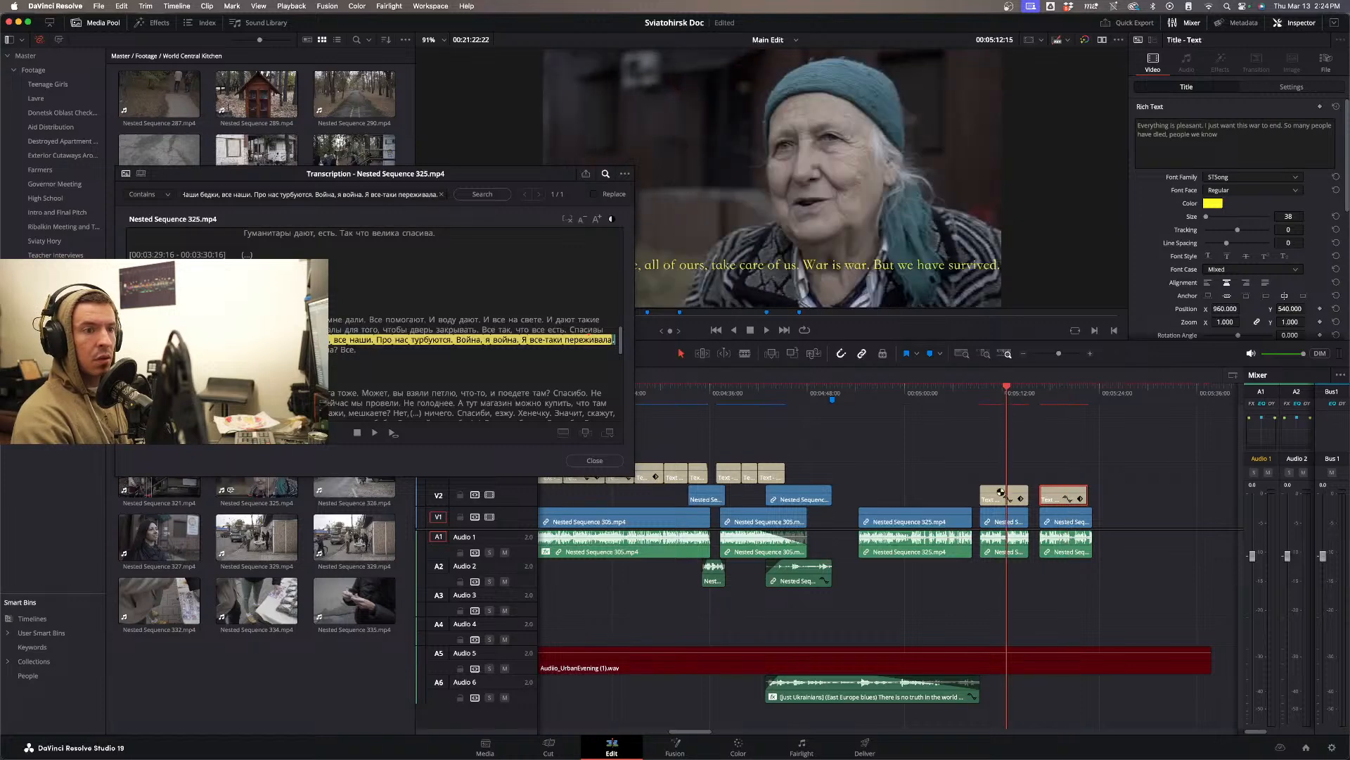
{"action": "left_click", "coordinate": [1002, 494]}
{"action": "left_click_drag", "start_coordinate": [1286, 217], "coordinate": [1279, 217]}
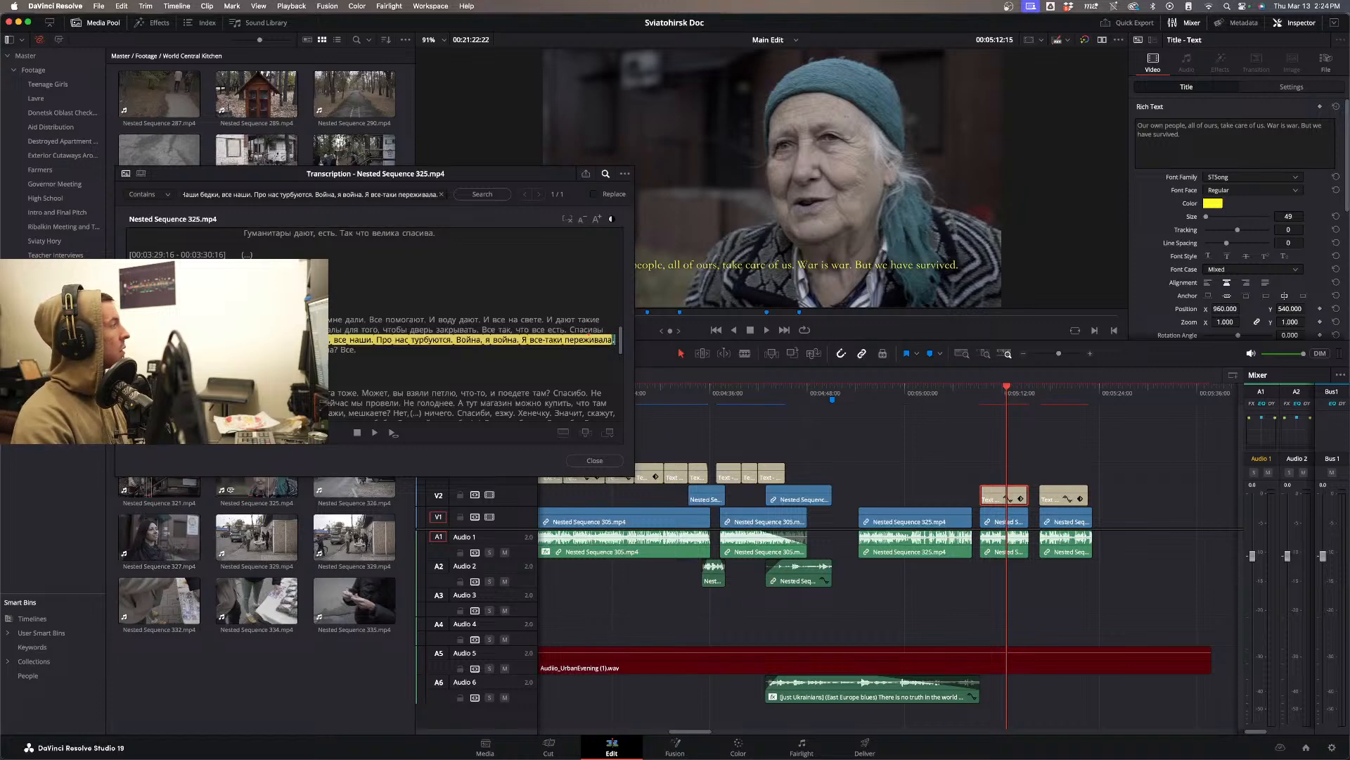
- Consult the browser translation and duplicate the middle subtitle title over the first Nested Sequence 325.mp4 excerpt on V2, matching the excerpt's full length
{"action": "key", "text": "super+Tab"}
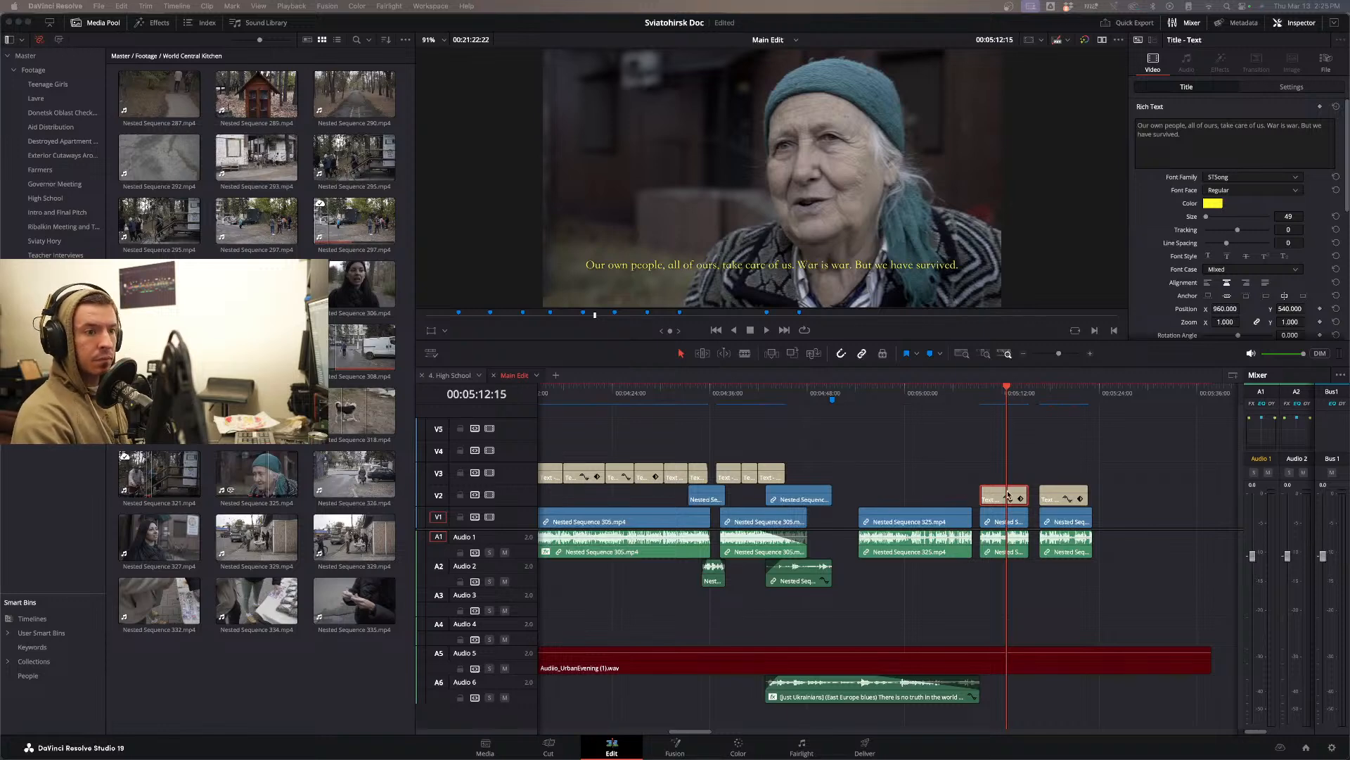
{"action": "left_click", "coordinate": [1006, 494]}
{"action": "left_click_drag", "start_coordinate": [1006, 494], "coordinate": [972, 492]}
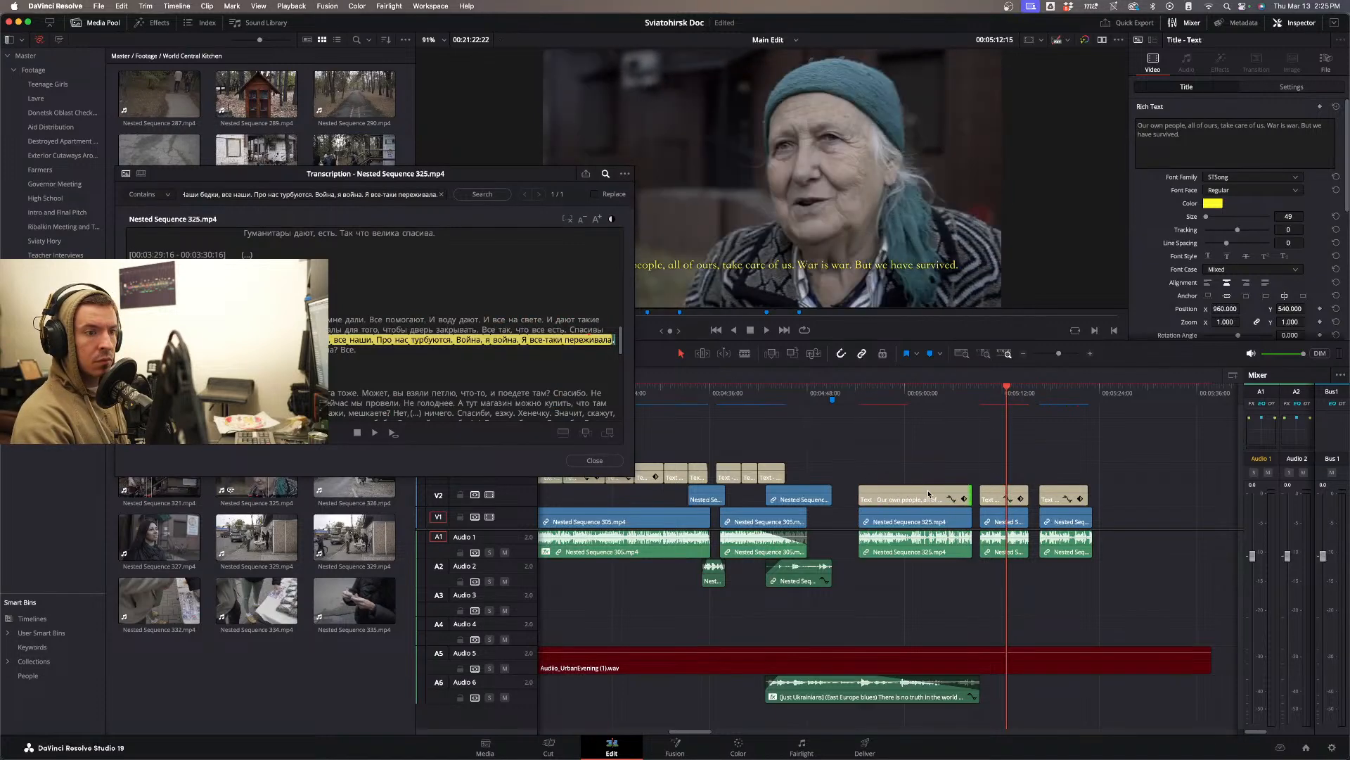
- Set the first excerpt's title text to "You can choose a son in the world ...... We greeat them as if they were family"
{"action": "left_click", "coordinate": [1187, 135]}
{"action": "key", "text": "super+a"}
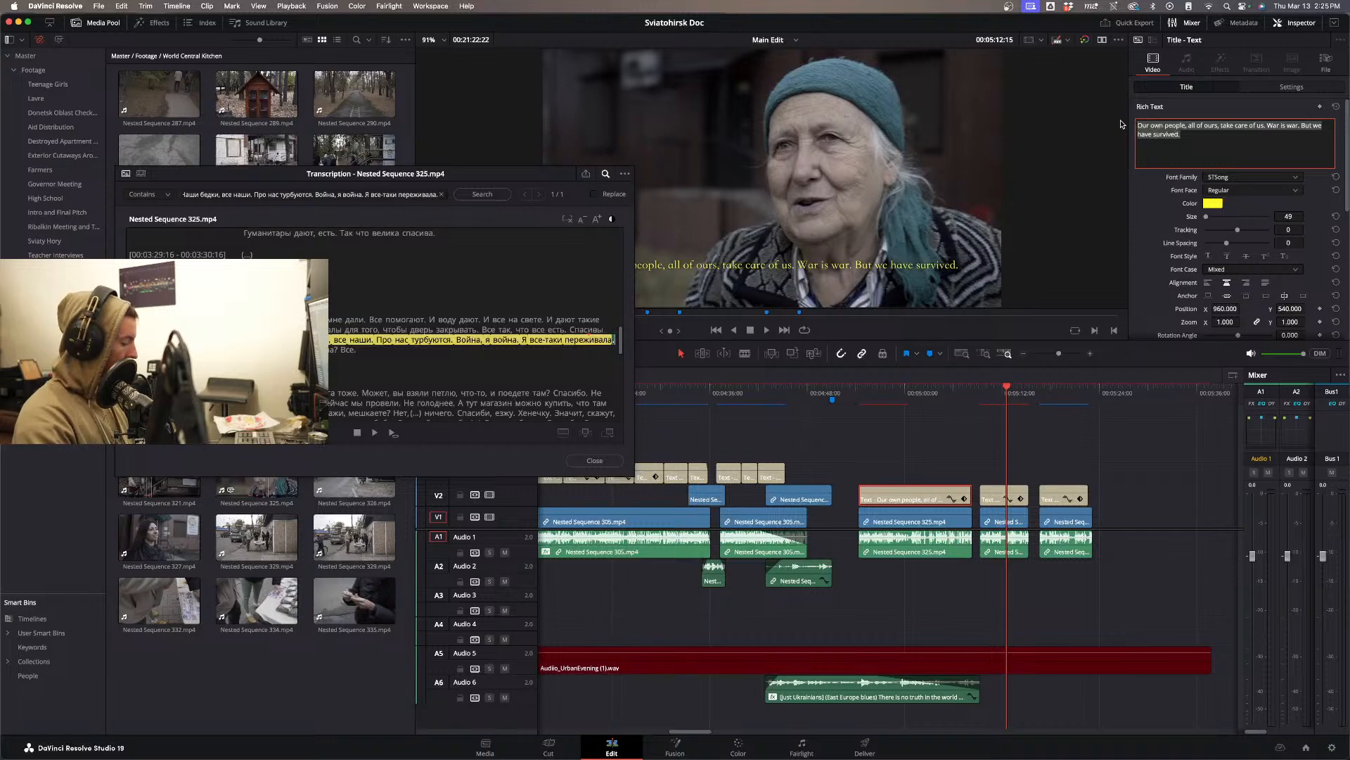
{"action": "type", "text": "You can choose a son in the world"}
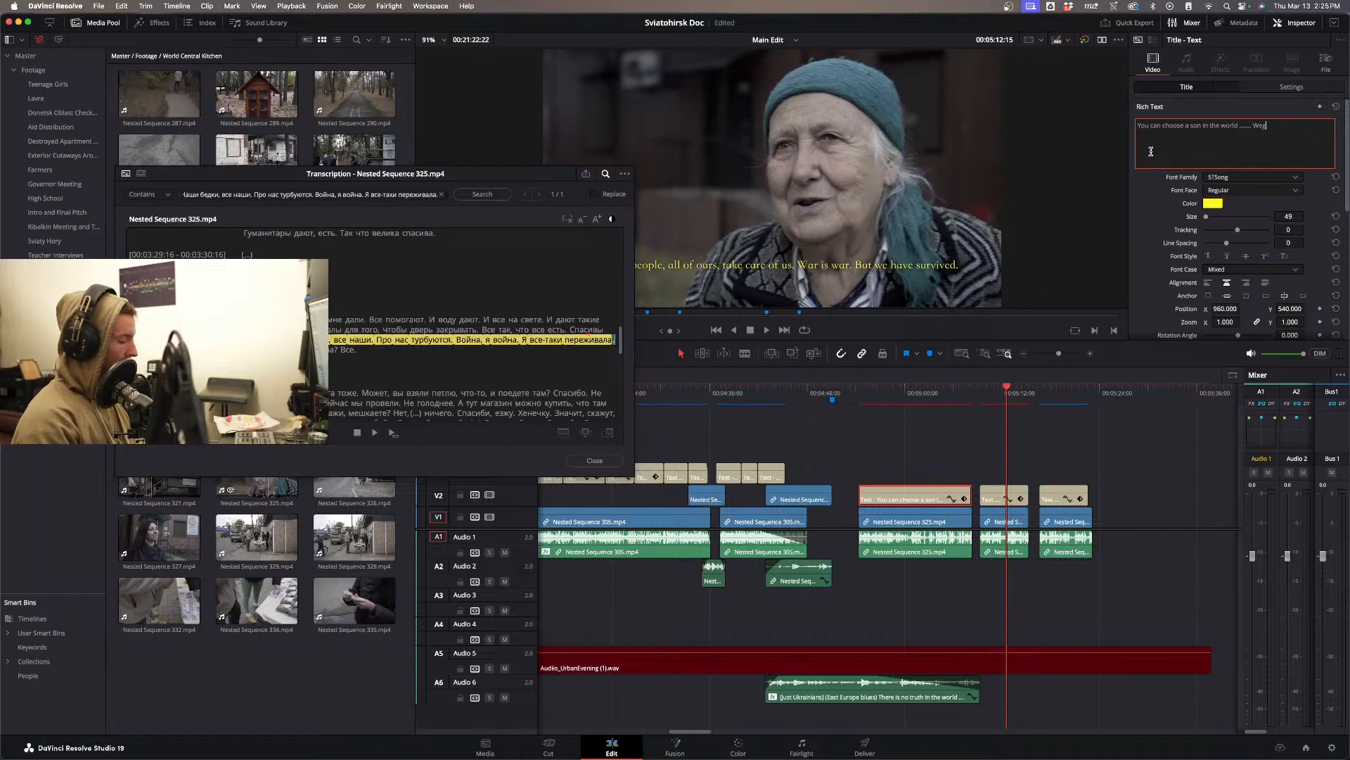
{"action": "type", "text": "...... We greea"}
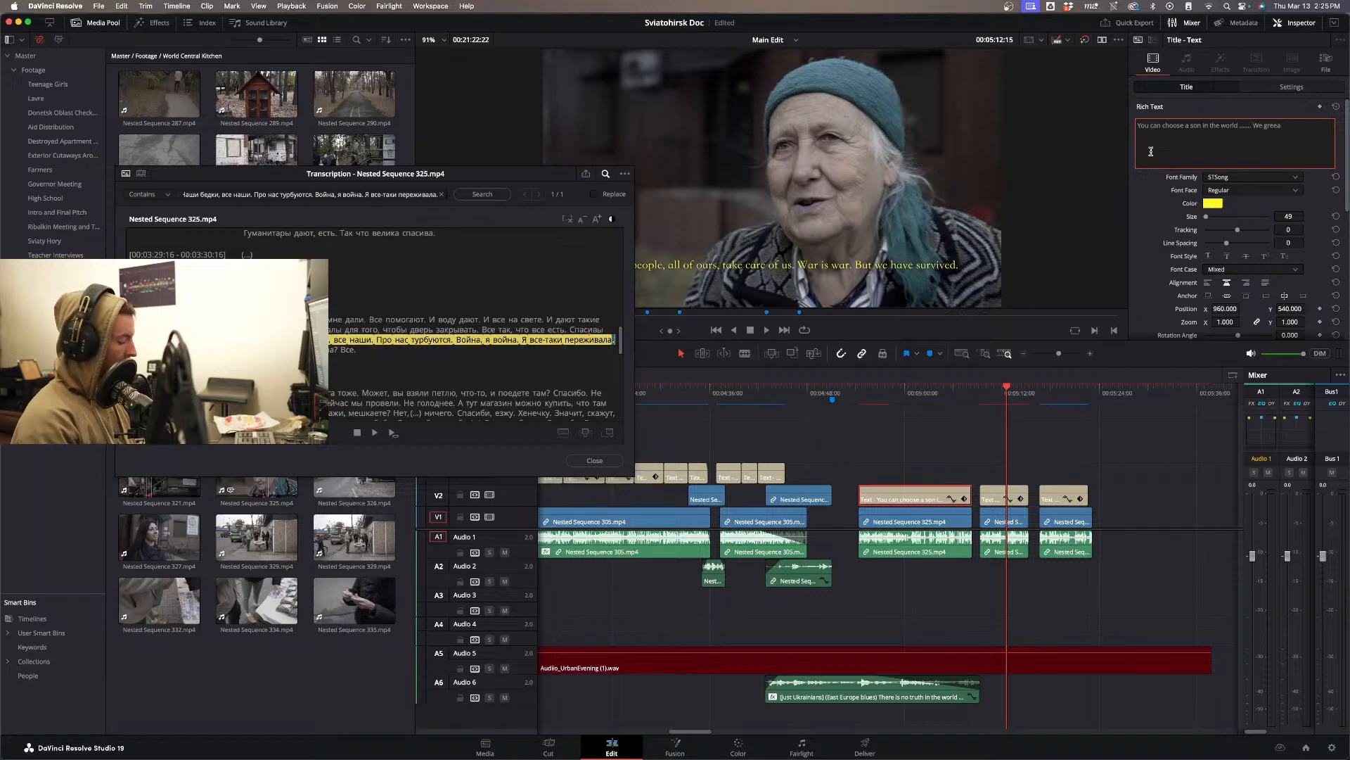
{"action": "type", "text": "t them as if they were family"}
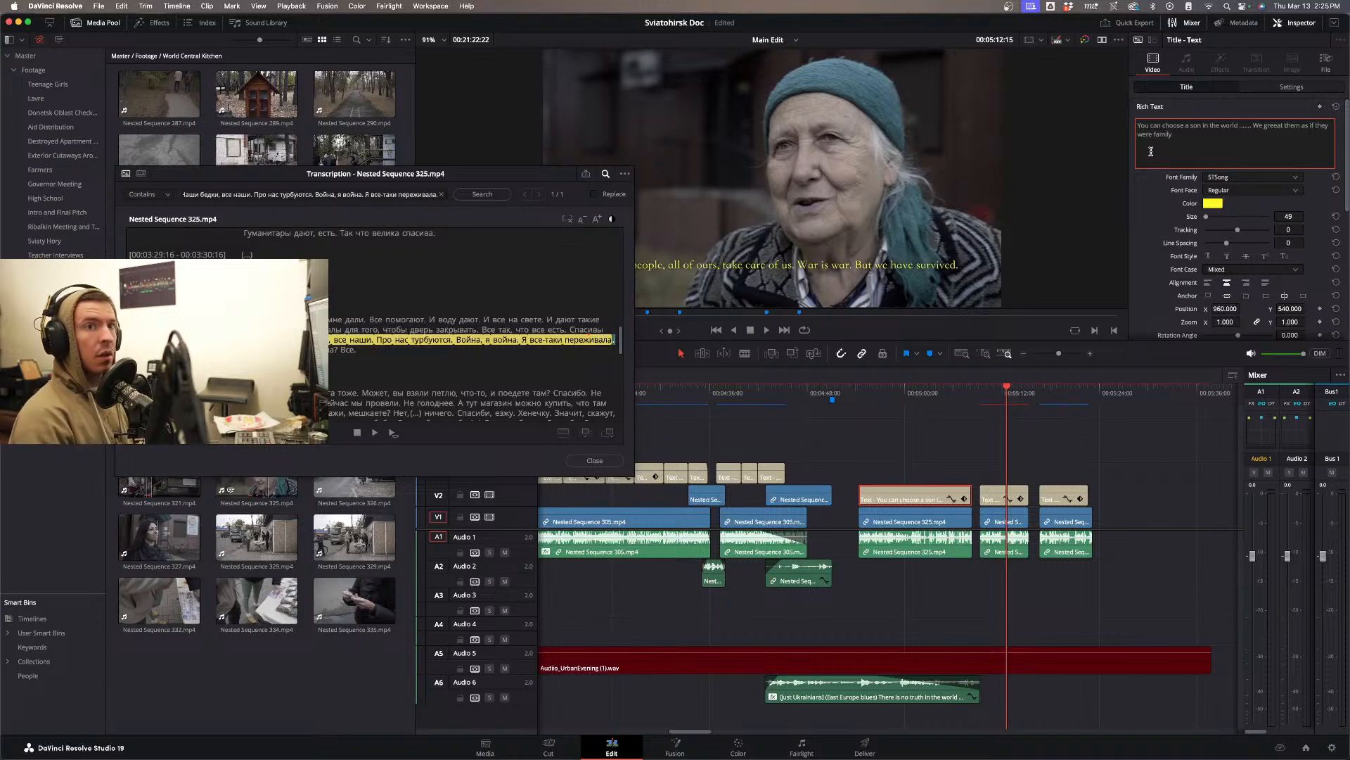
{"action": "left_click", "coordinate": [1133, 211]}
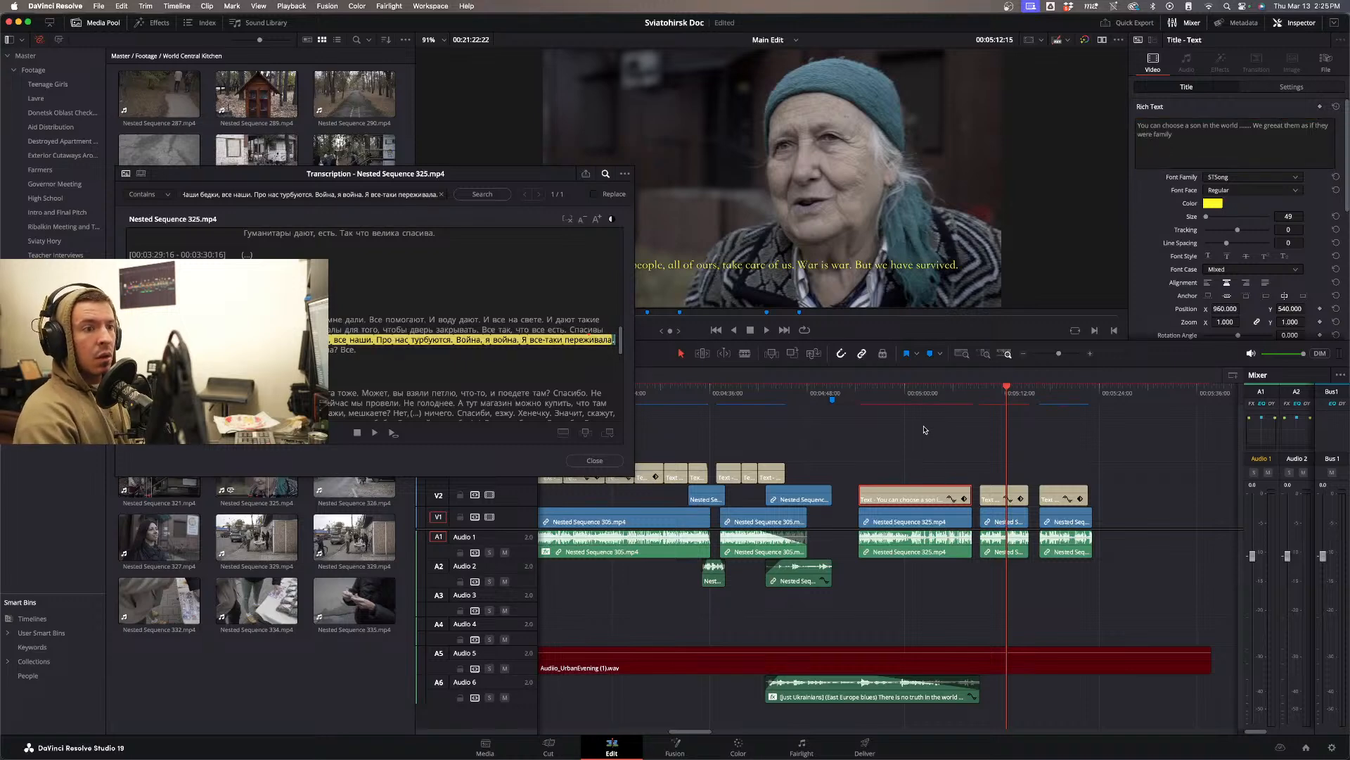
- Play back the first subtitled interview excerpt and correct the misspelled verb in its title to "greet"
{"action": "left_click", "coordinate": [874, 392]}
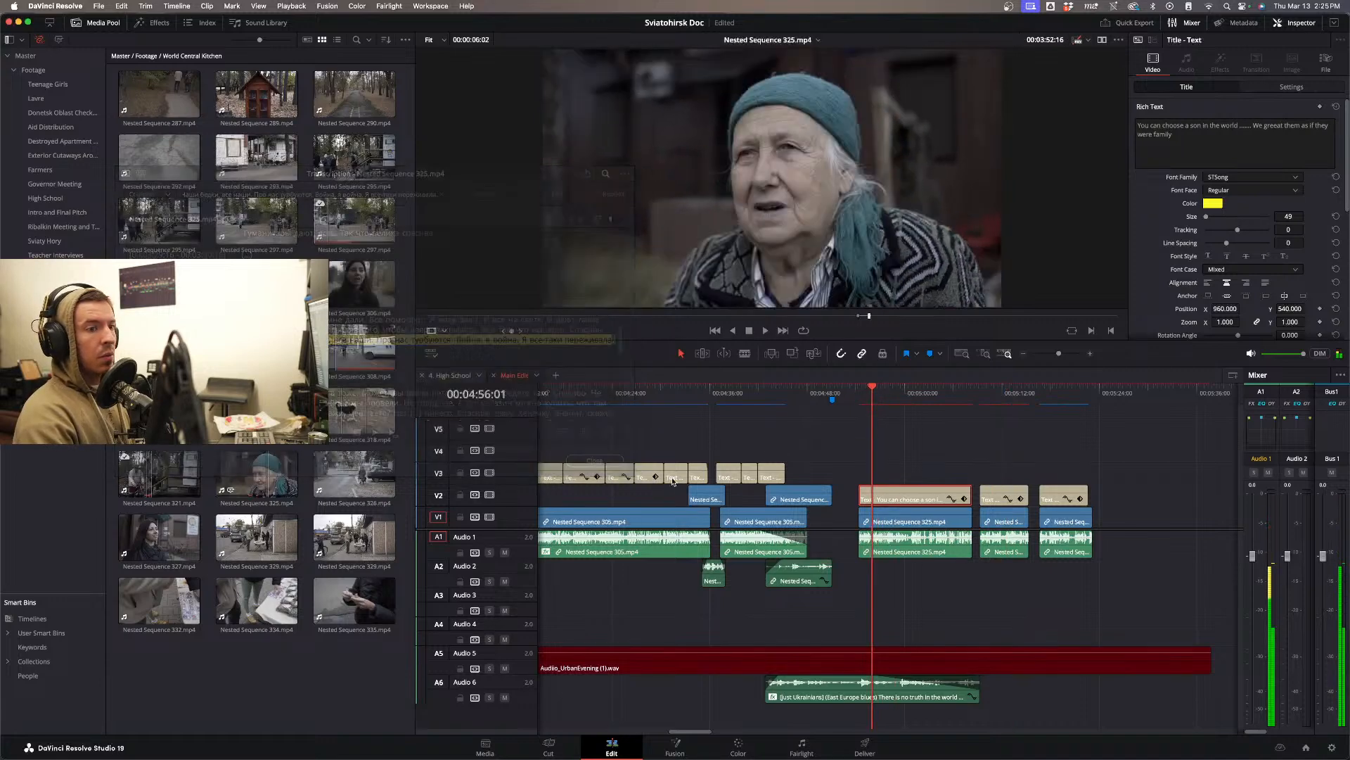
{"action": "left_click", "coordinate": [866, 394]}
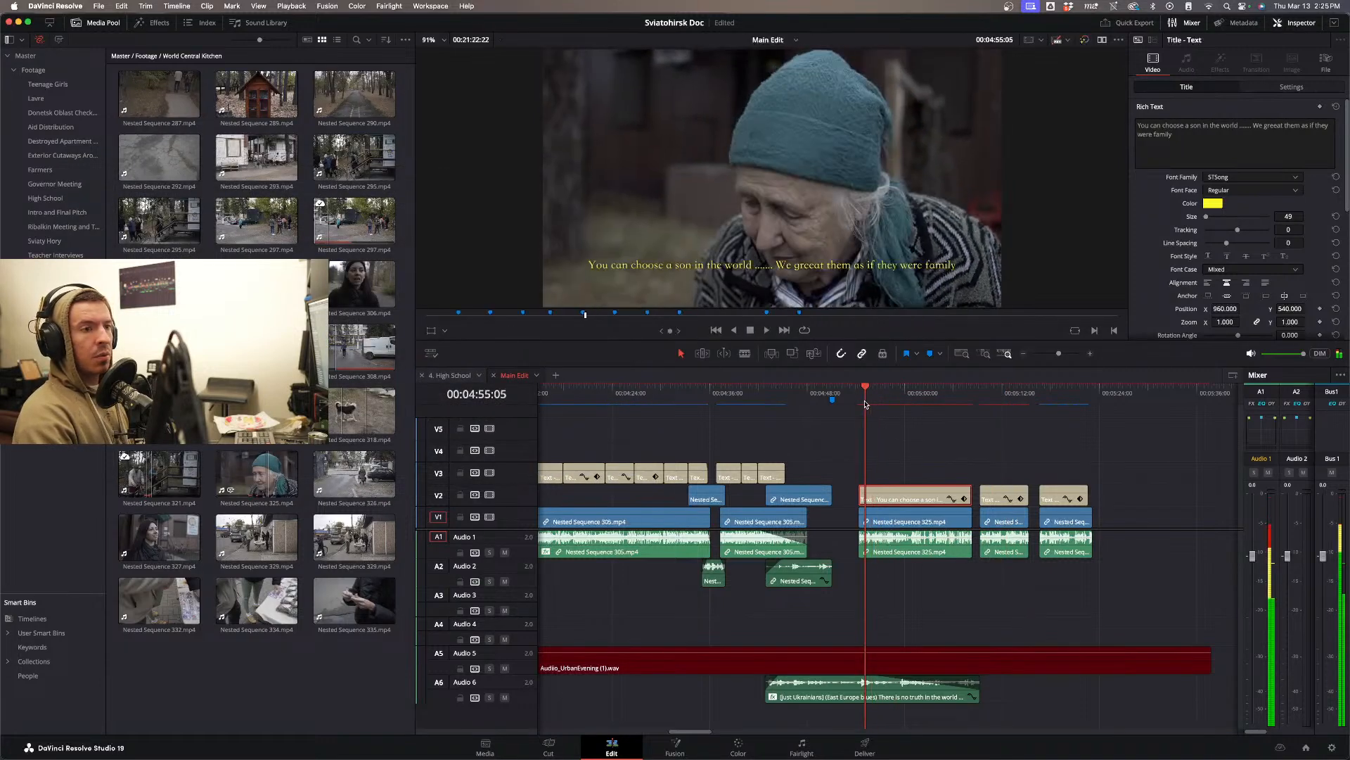
{"action": "key", "text": "space"}
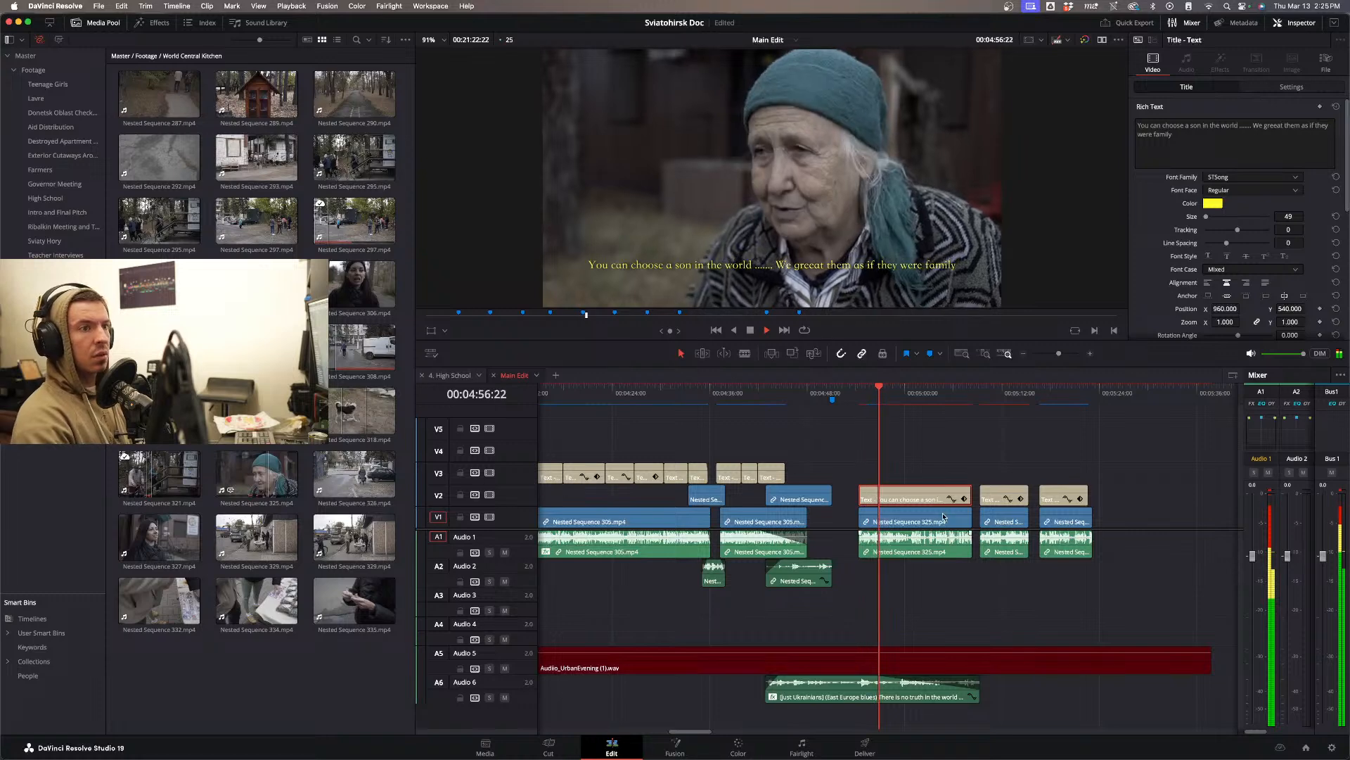
{"action": "key", "text": "space"}
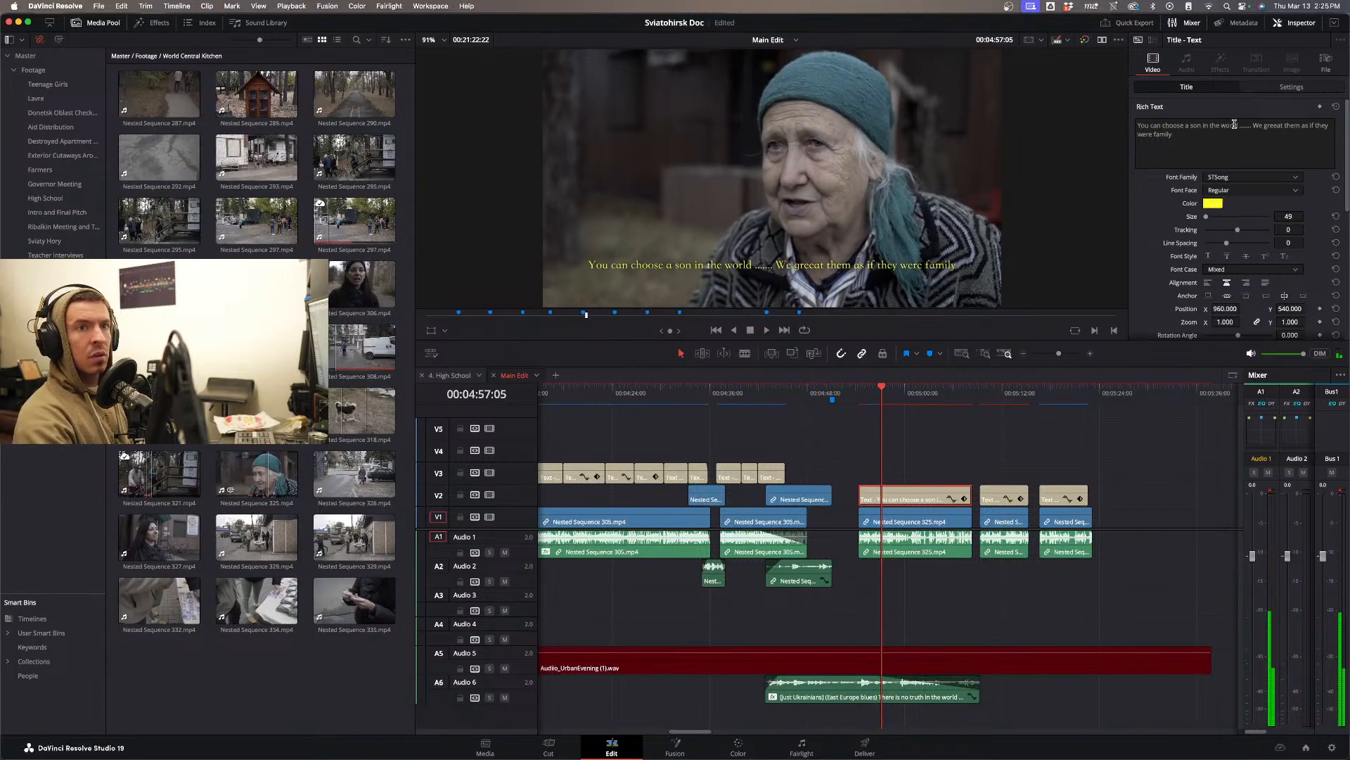
{"action": "left_click", "coordinate": [1281, 127]}
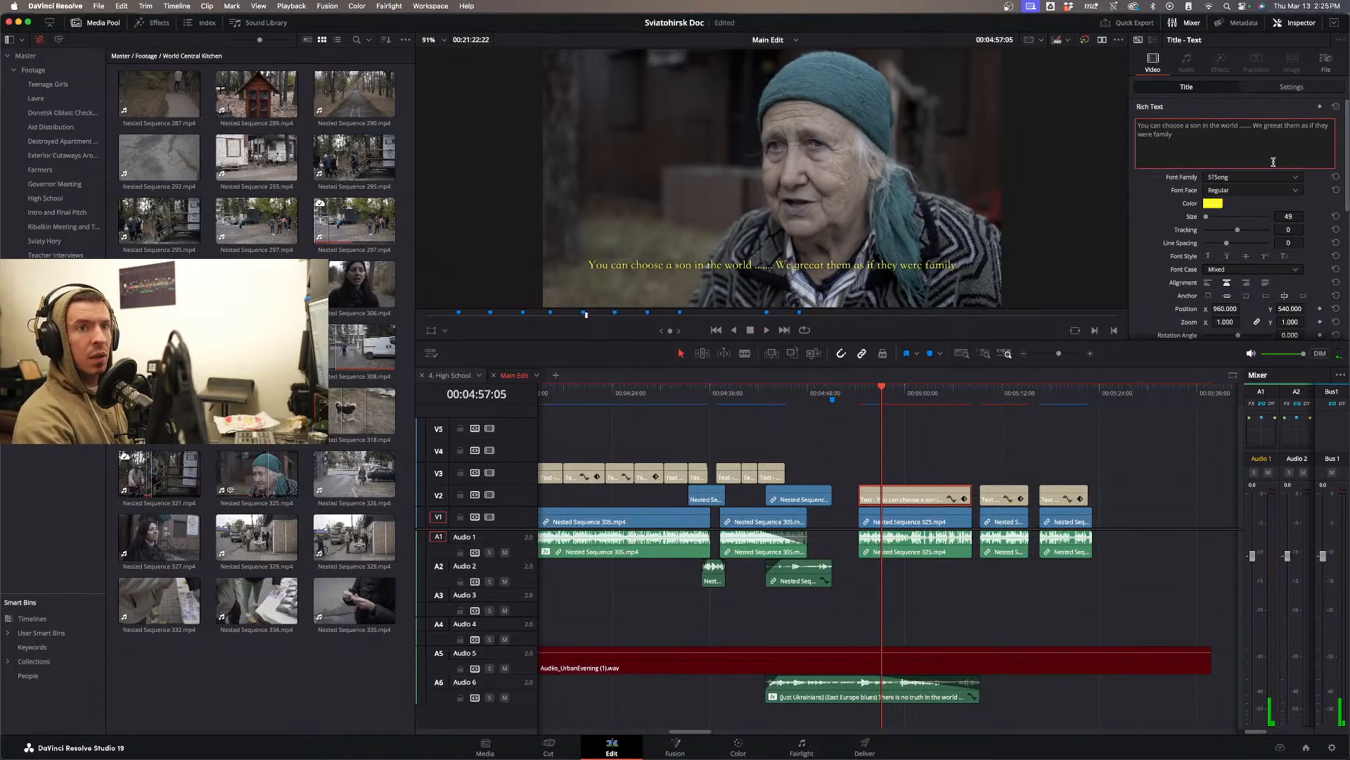
{"action": "key", "text": "BackSpace"}
{"action": "key", "text": "Escape"}
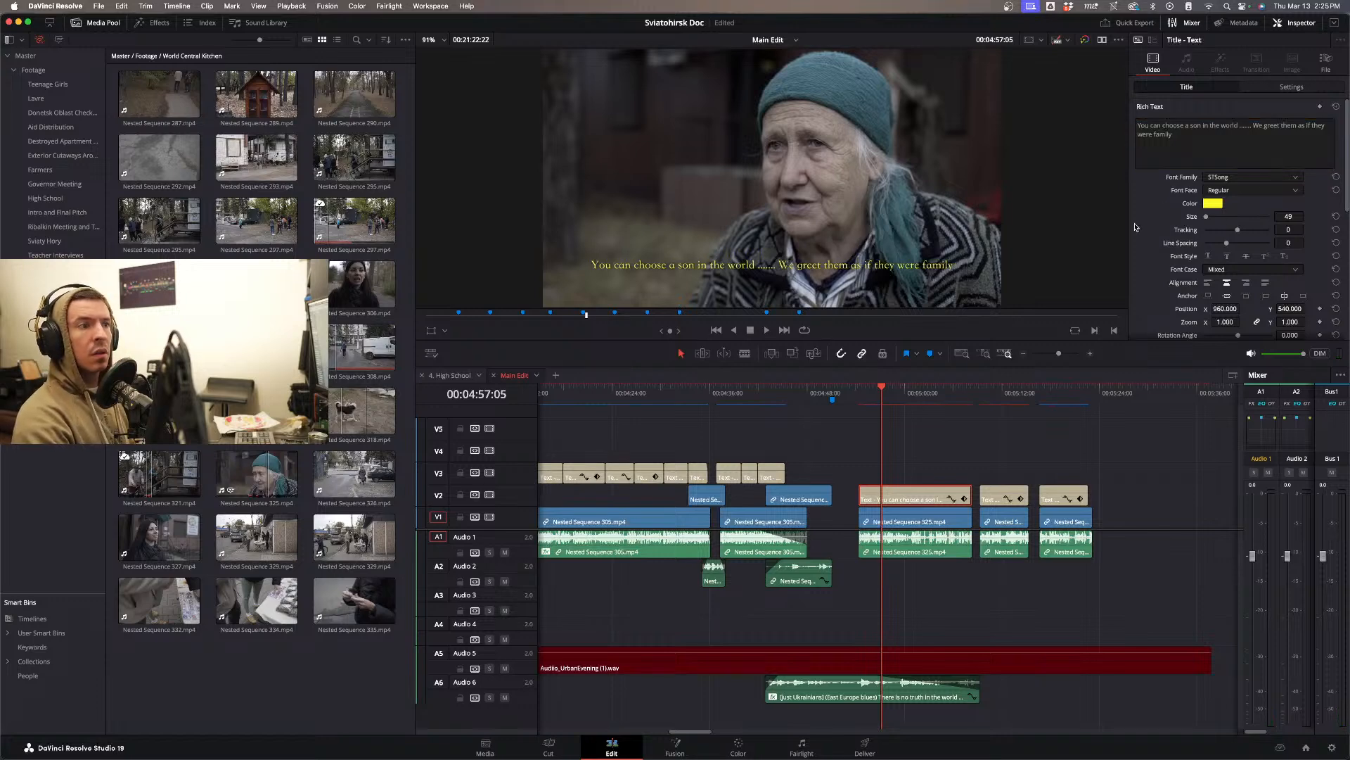
{"action": "key", "text": "space"}
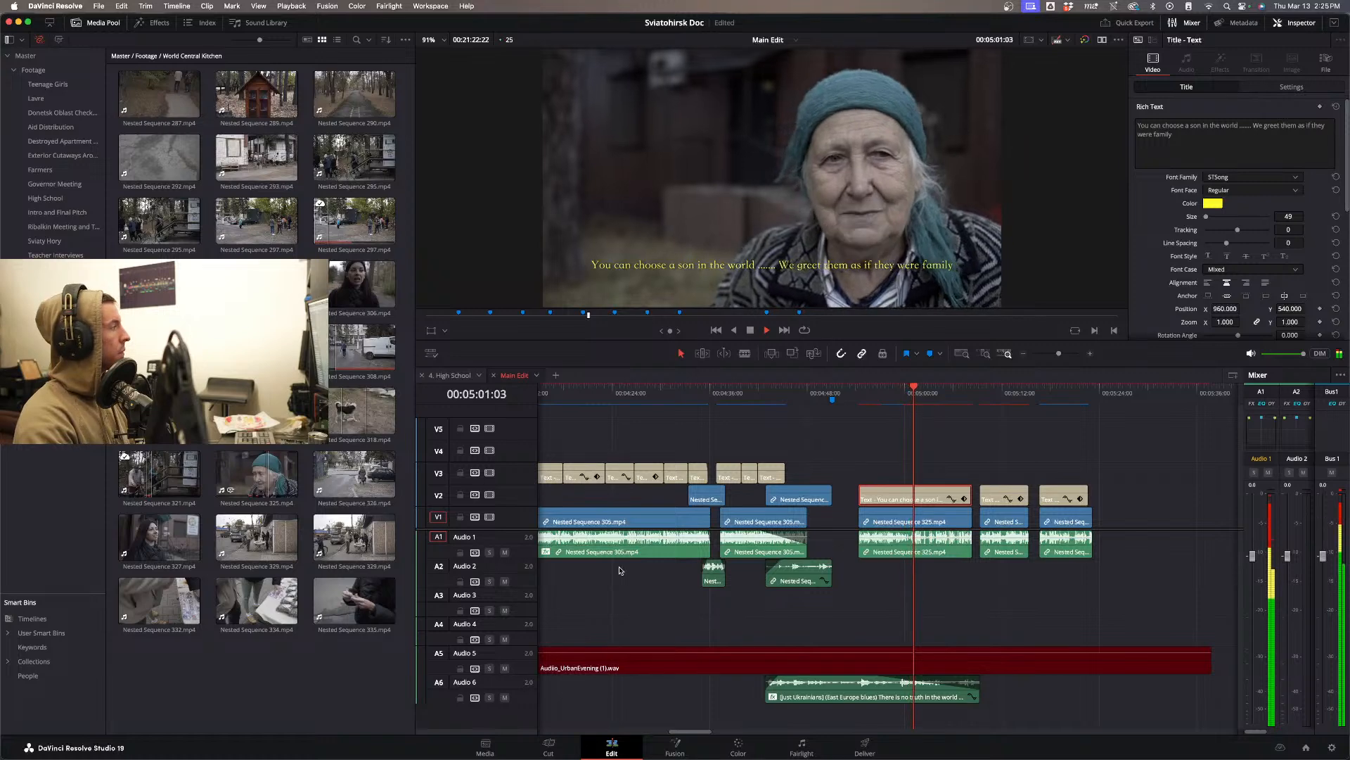
{"action": "key", "text": "space"}
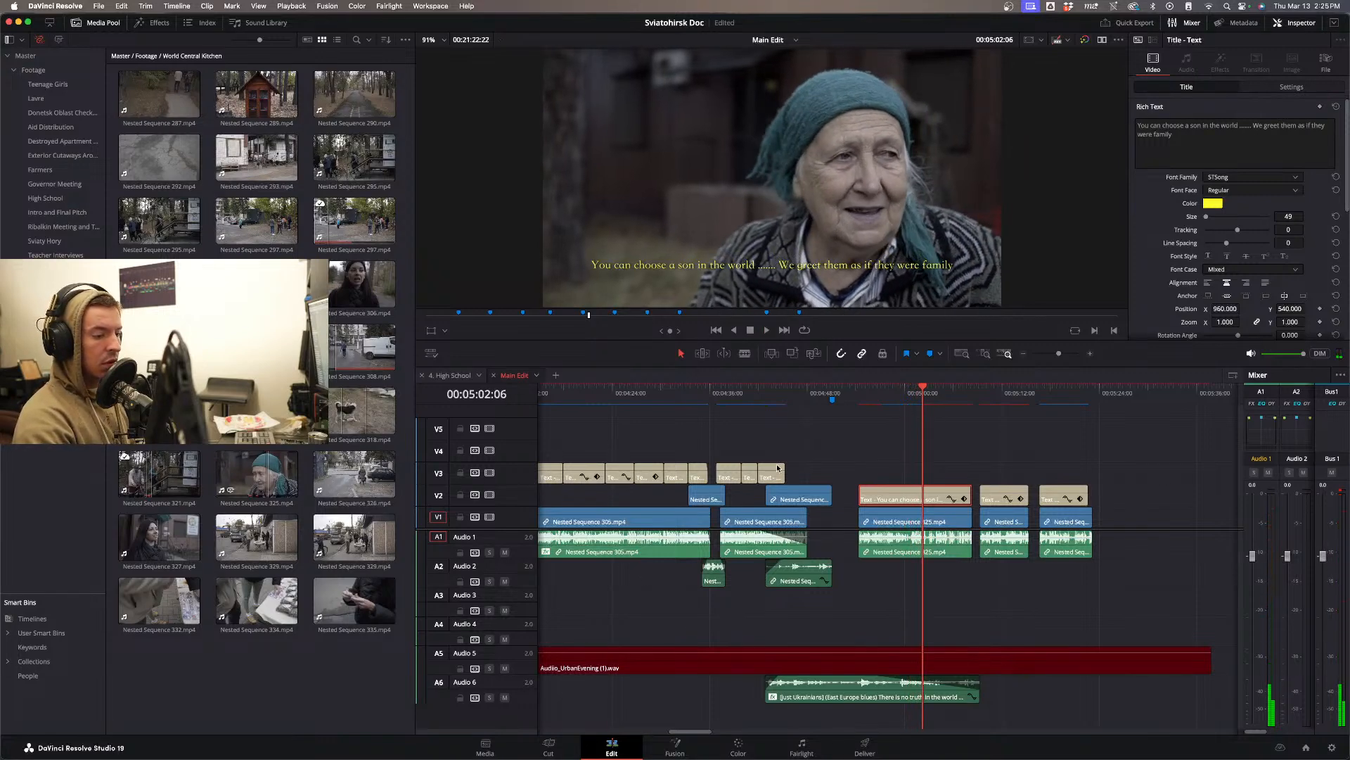
- Preview the transition into the interview and extend the music clip on A6 past the end of the last Nested Sequence 325.mp4 excerpt
{"action": "left_click", "coordinate": [787, 399]}
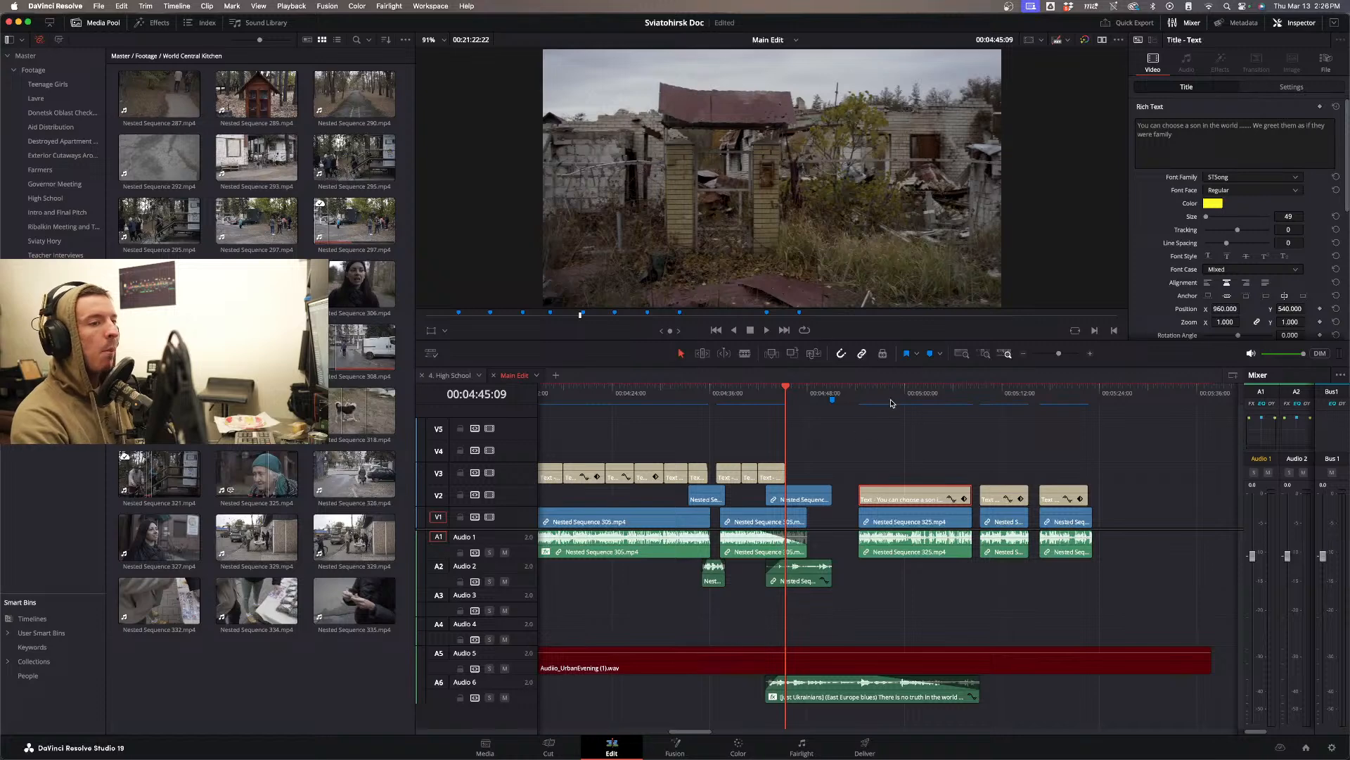
{"action": "left_click", "coordinate": [894, 459]}
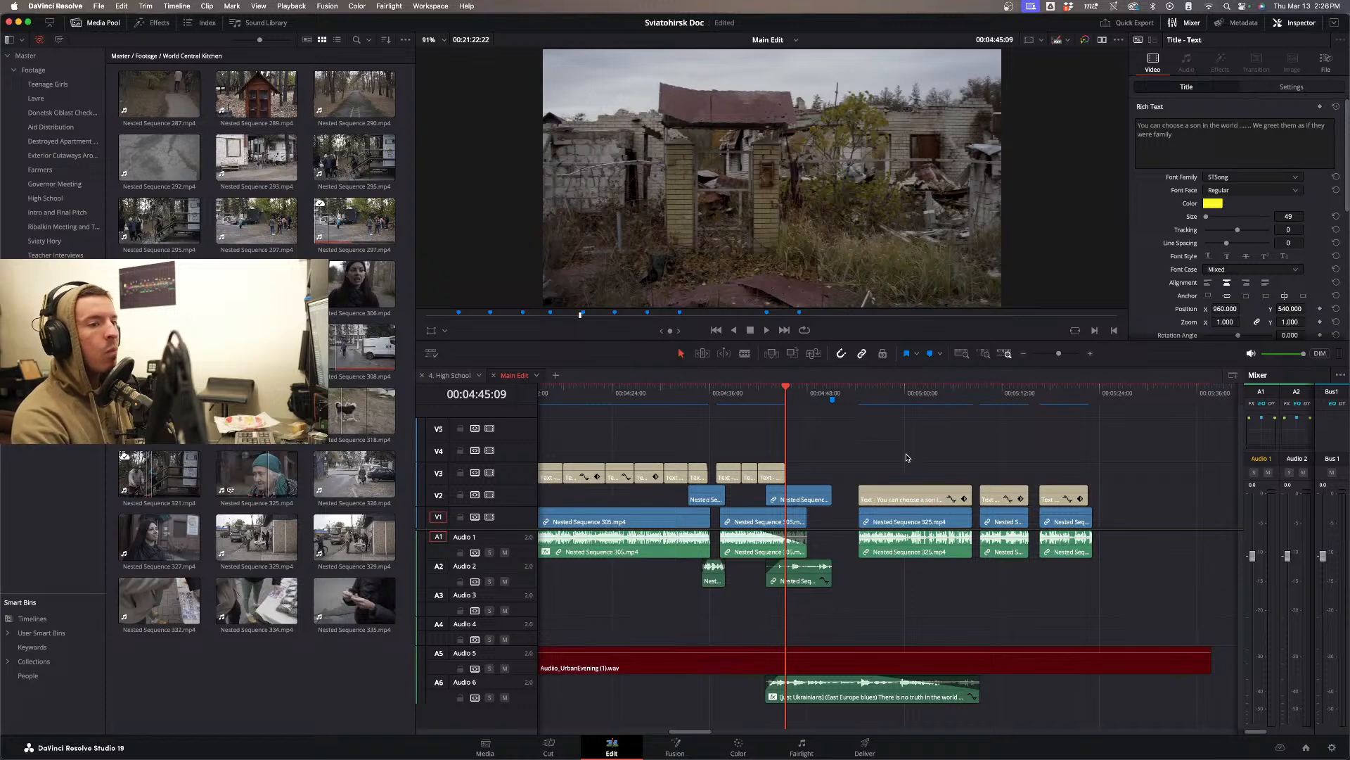
{"action": "left_click", "coordinate": [865, 402]}
{"action": "key", "text": "space"}
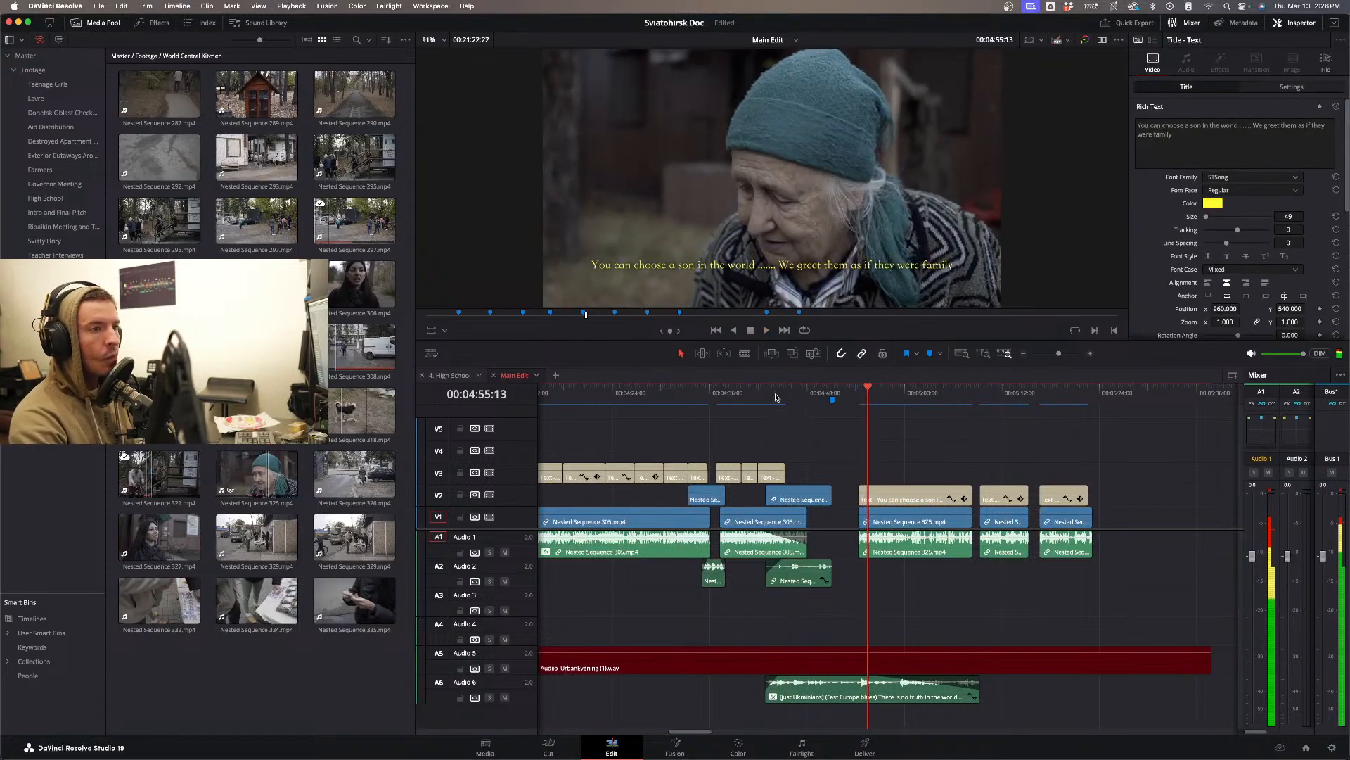
{"action": "left_click", "coordinate": [776, 398]}
{"action": "key", "text": "space"}
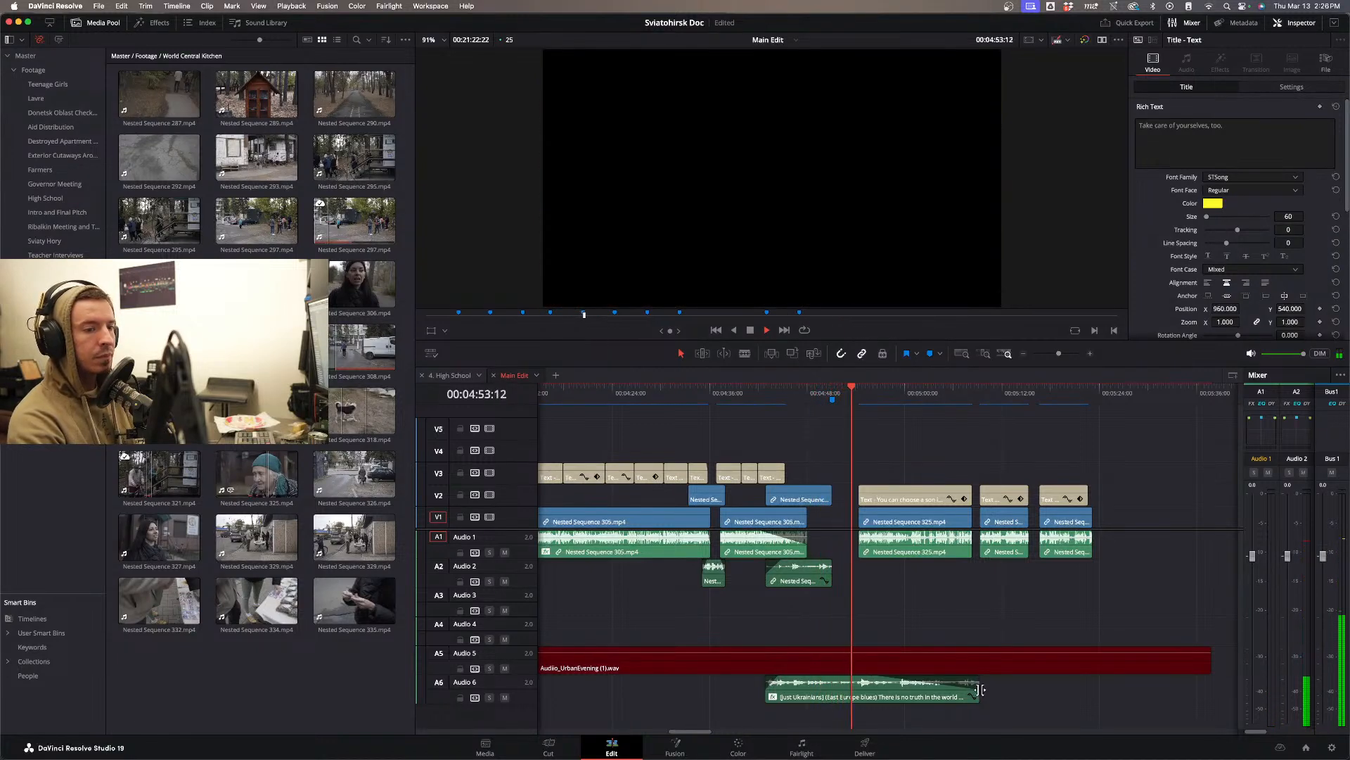
{"action": "left_click_drag", "start_coordinate": [979, 690], "coordinate": [1171, 684]}
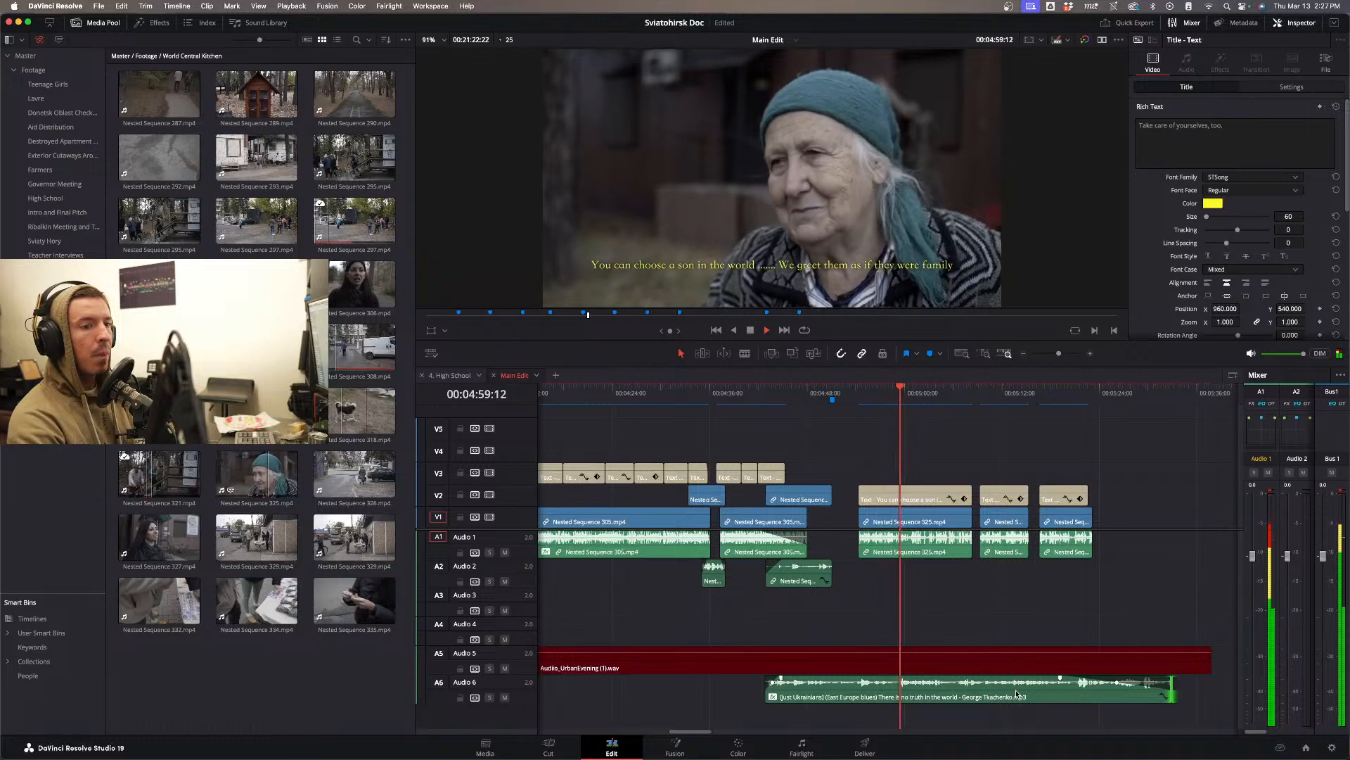
- Enable Voice Isolation on all three Nested Sequence 325.mp4 interview excerpts
{"action": "left_click_drag", "start_coordinate": [1089, 590], "coordinate": [914, 557]}
{"action": "left_click", "coordinate": [1186, 63]}
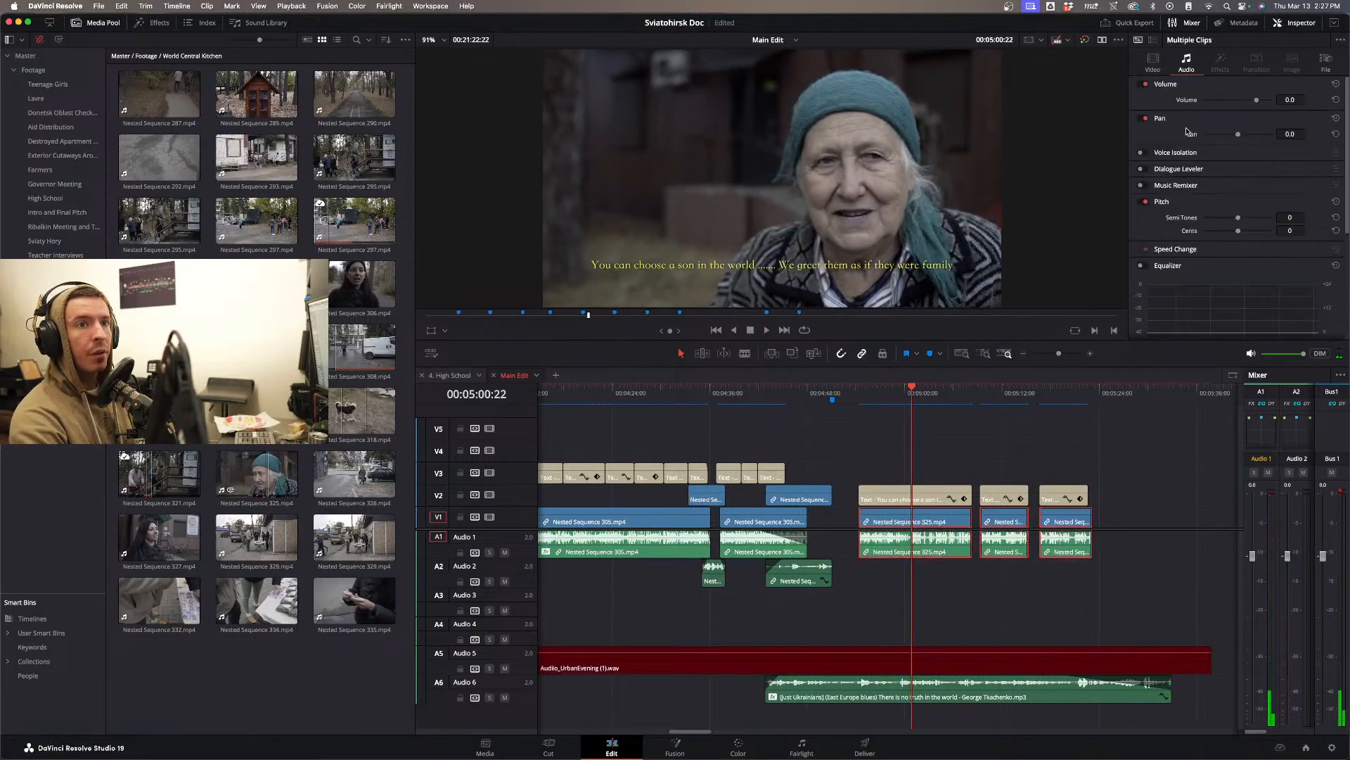
{"action": "left_click", "coordinate": [1140, 152]}
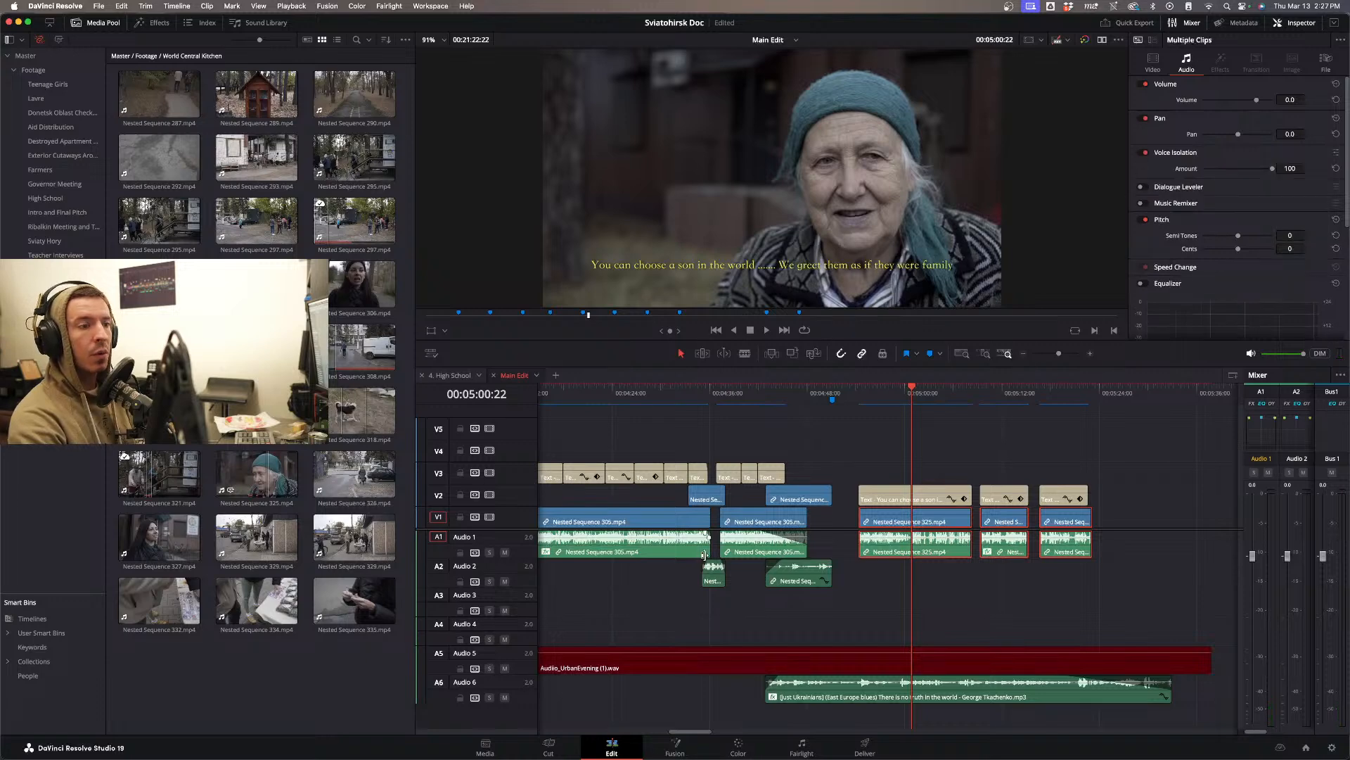
- Compare the Nested Sequence 305.mp4 audio clips and enable Voice Isolation at 43 on the short hugging clip
{"action": "left_click", "coordinate": [744, 554]}
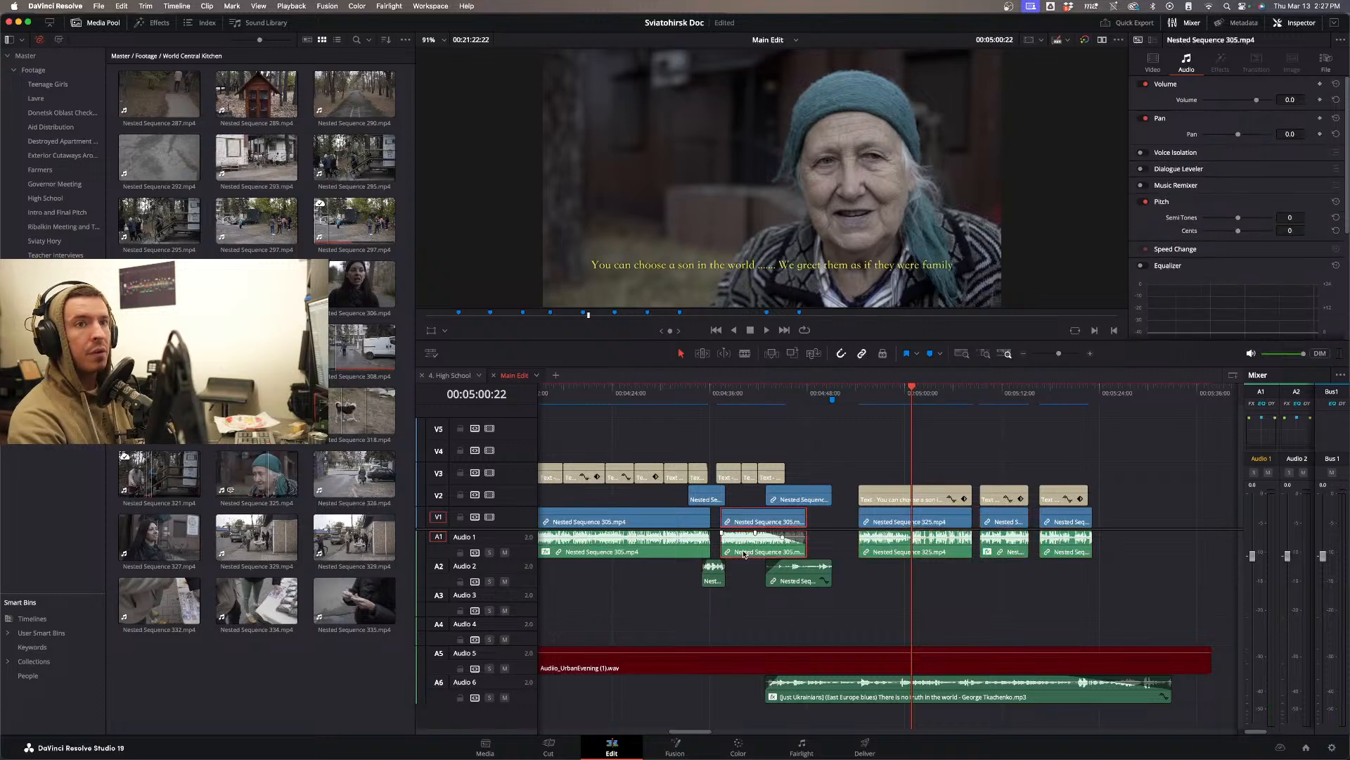
{"action": "left_click", "coordinate": [648, 553]}
{"action": "left_click", "coordinate": [750, 552]}
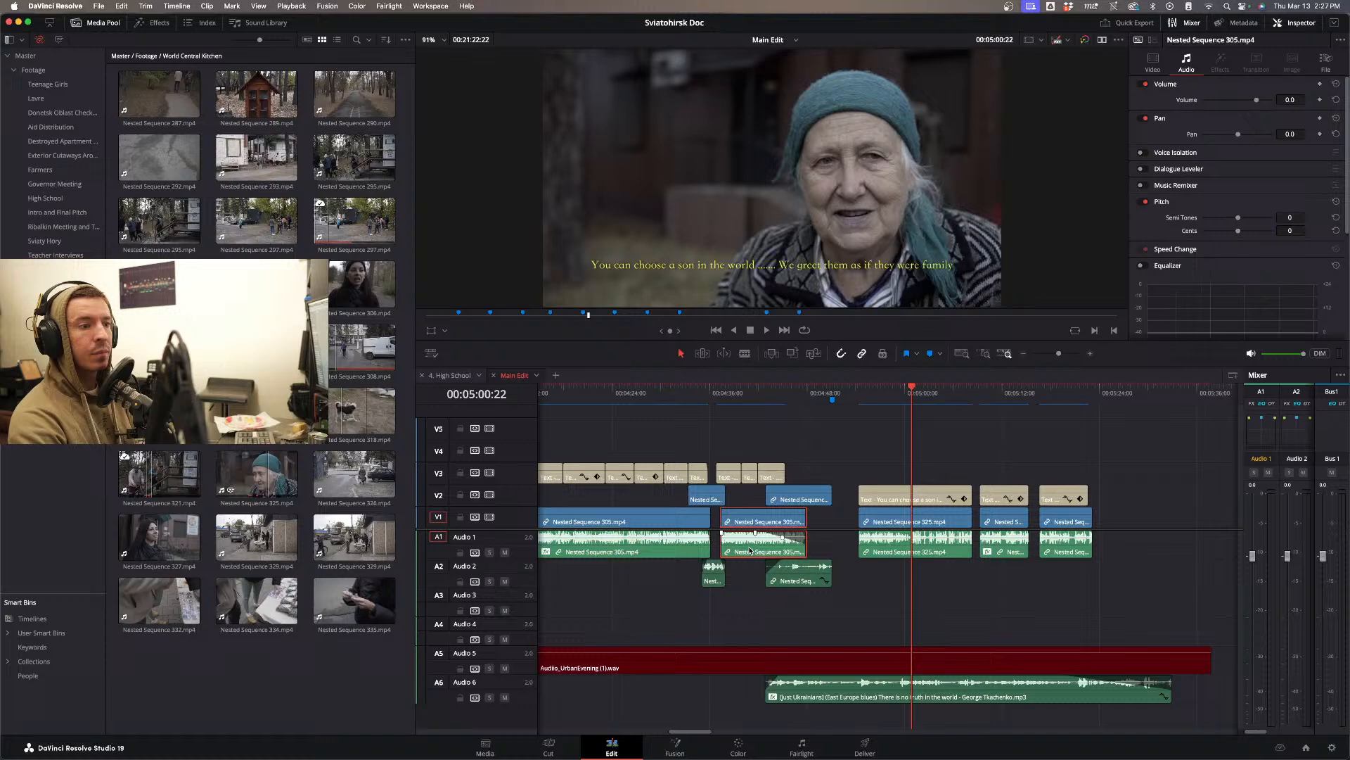
{"action": "left_click", "coordinate": [750, 405]}
{"action": "left_click", "coordinate": [1141, 153]}
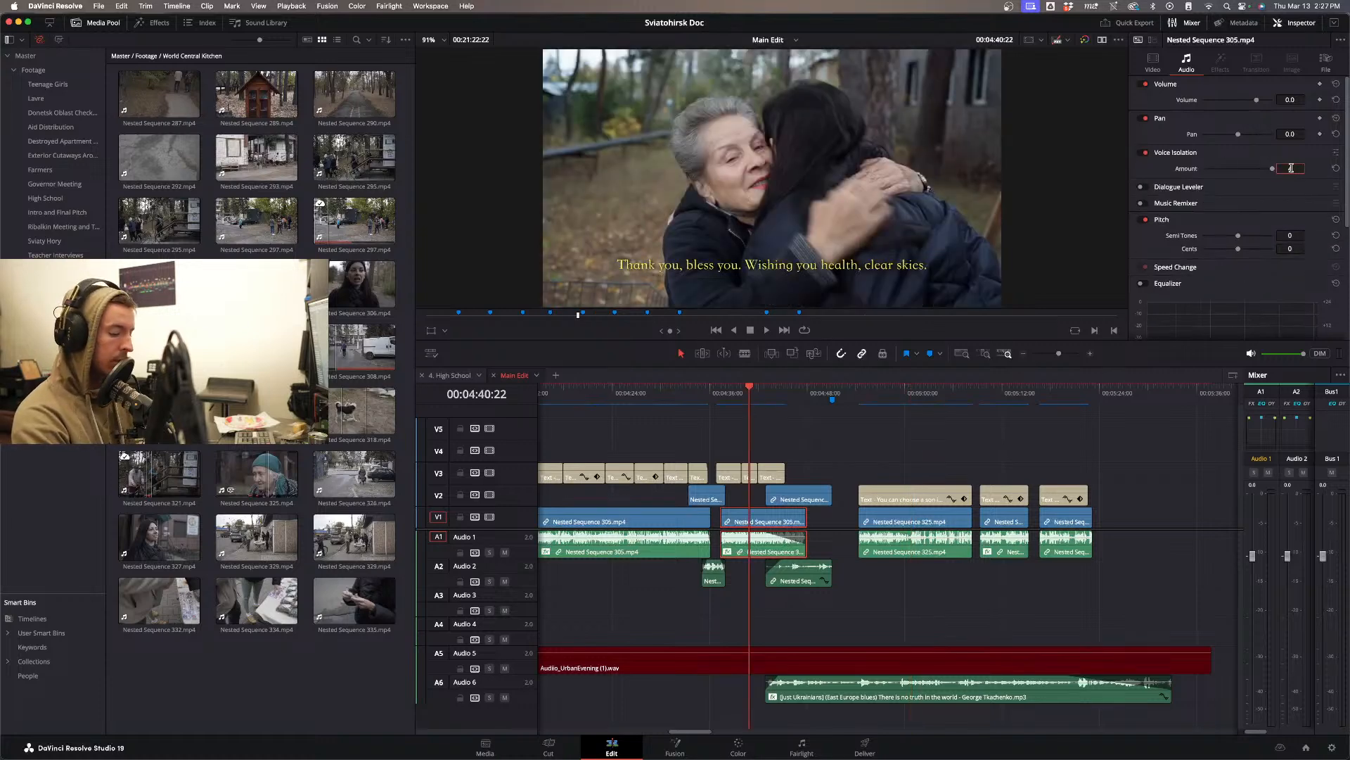
- Check the audio settings of the earlier Nested Sequence 305.mp4 interview clips and listen to them from the housing certificates line
{"action": "scroll", "coordinate": [609, 573], "scroll_direction": "left", "scroll_amount": 5}
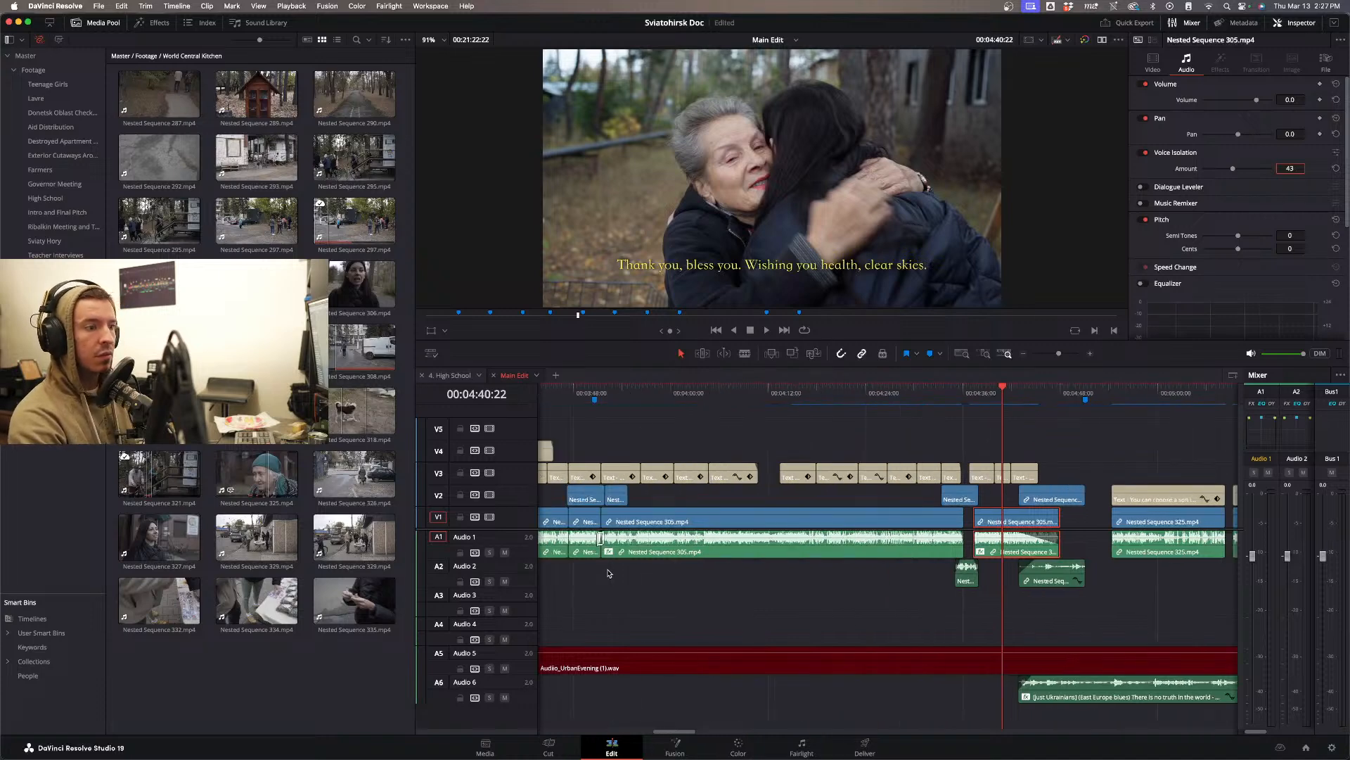
{"action": "left_click", "coordinate": [584, 552]}
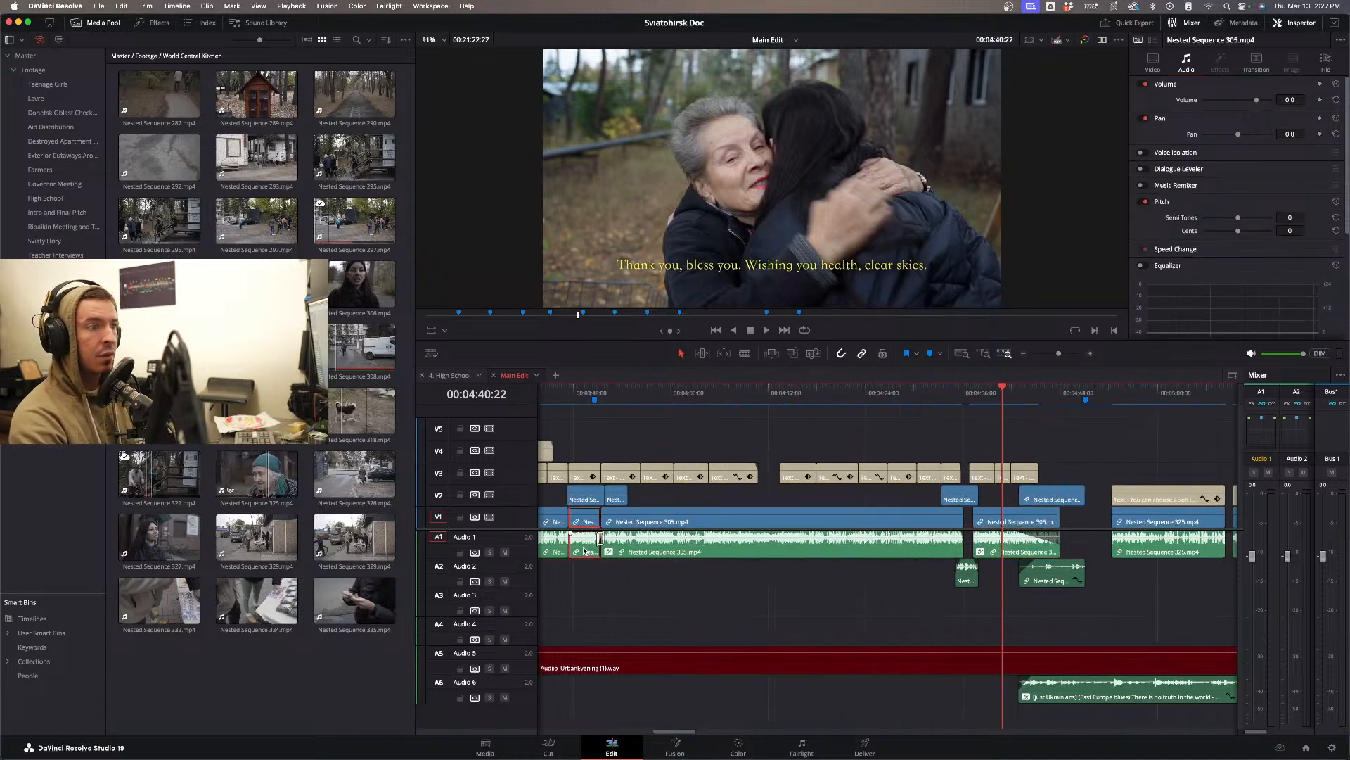
{"action": "scroll", "coordinate": [598, 572], "scroll_direction": "left", "scroll_amount": 3}
{"action": "left_click", "coordinate": [664, 552]}
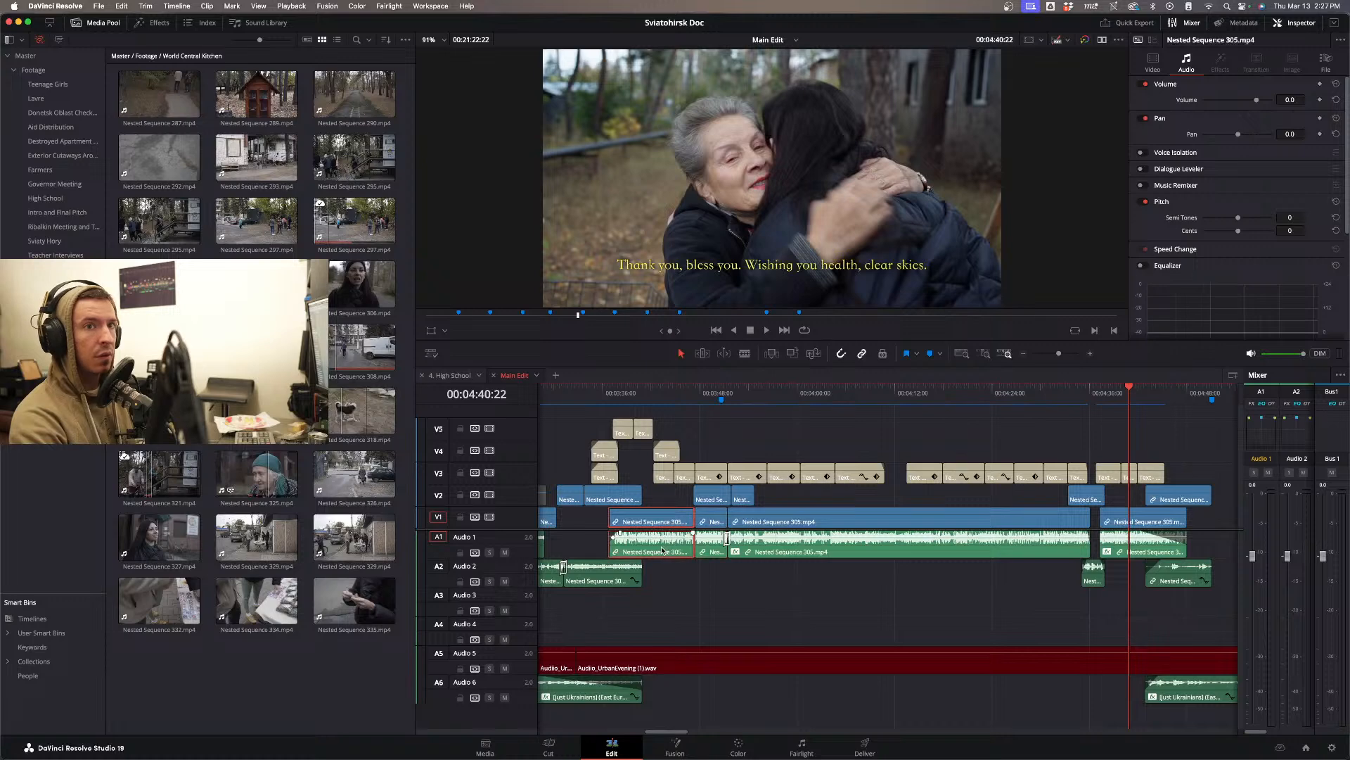
{"action": "left_click", "coordinate": [656, 399]}
{"action": "key", "text": "space"}
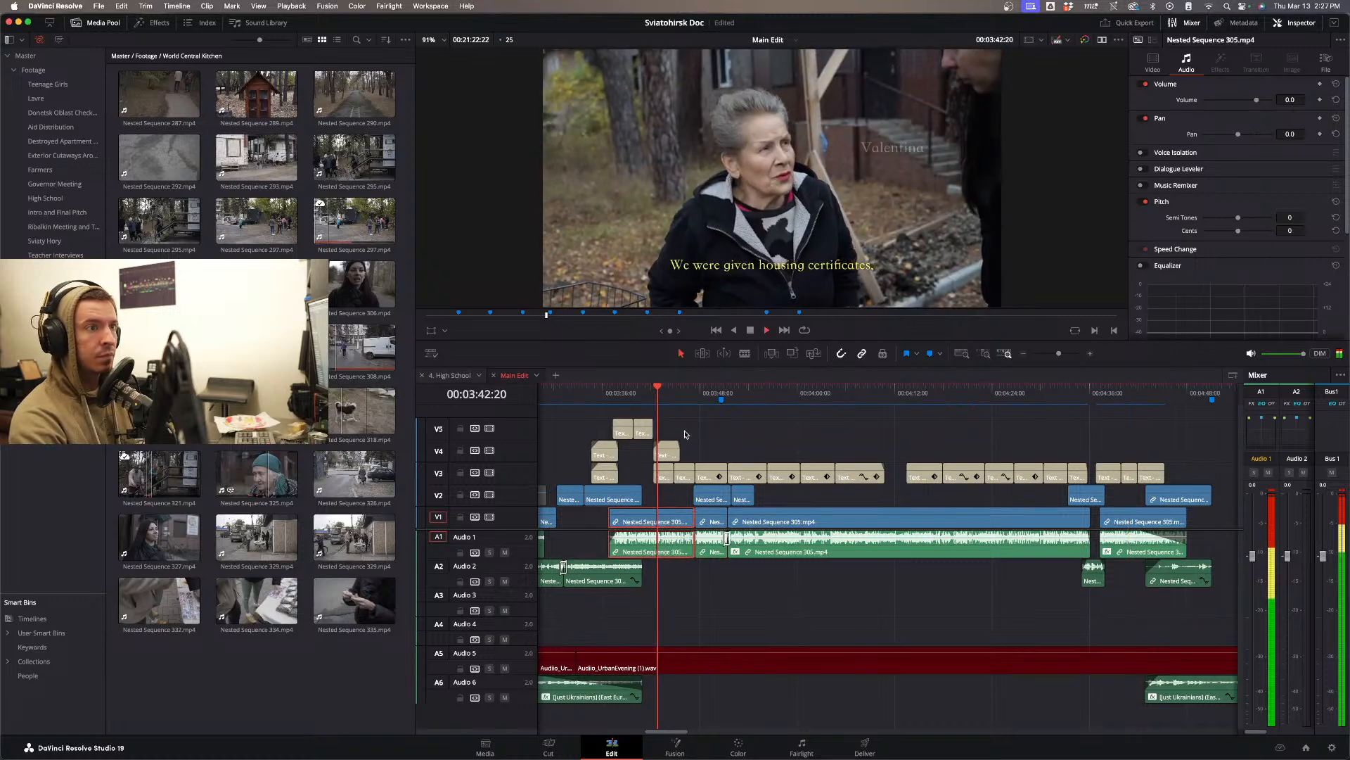
{"action": "left_click", "coordinate": [758, 395]}
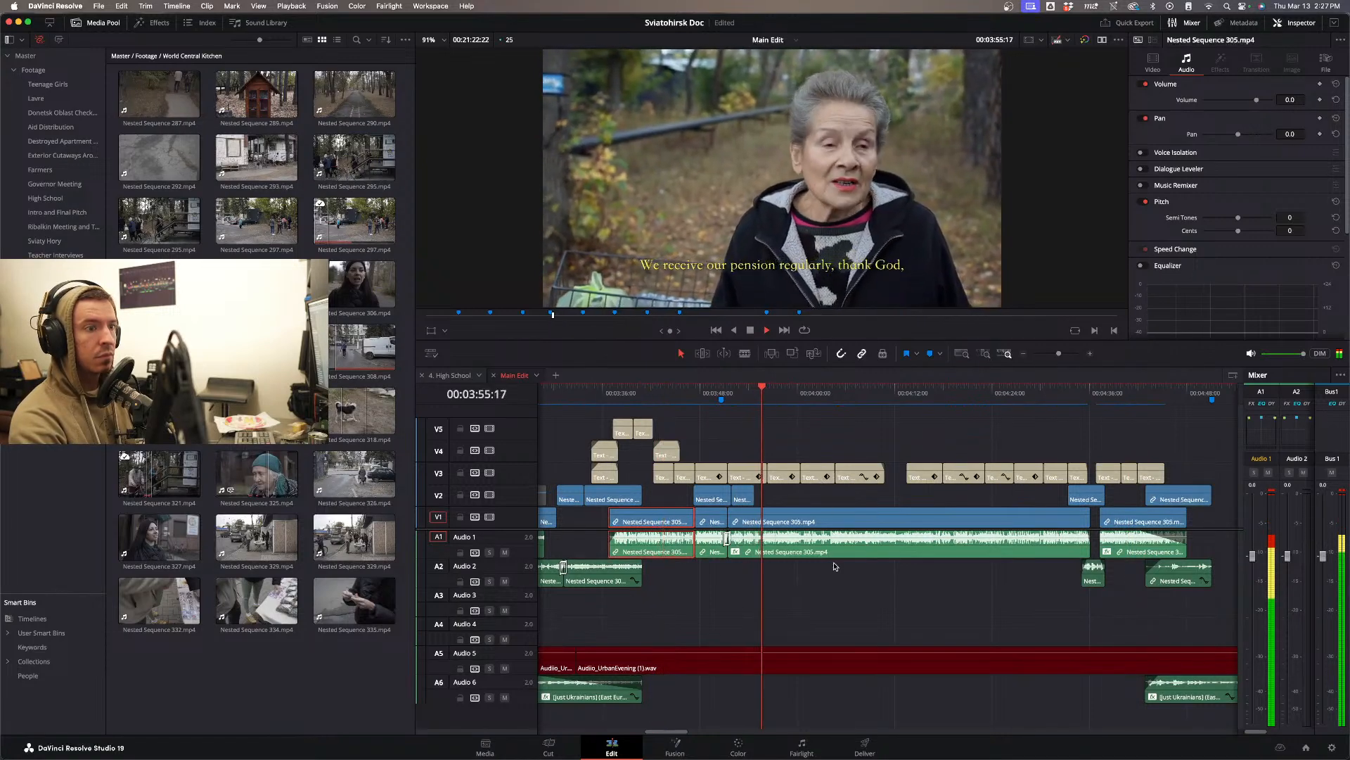
- Try Voice Isolation at 100 on the short middle Nested Sequence 305.mp4 clip, listen to it and switch the effect off
{"action": "left_click", "coordinate": [807, 551]}
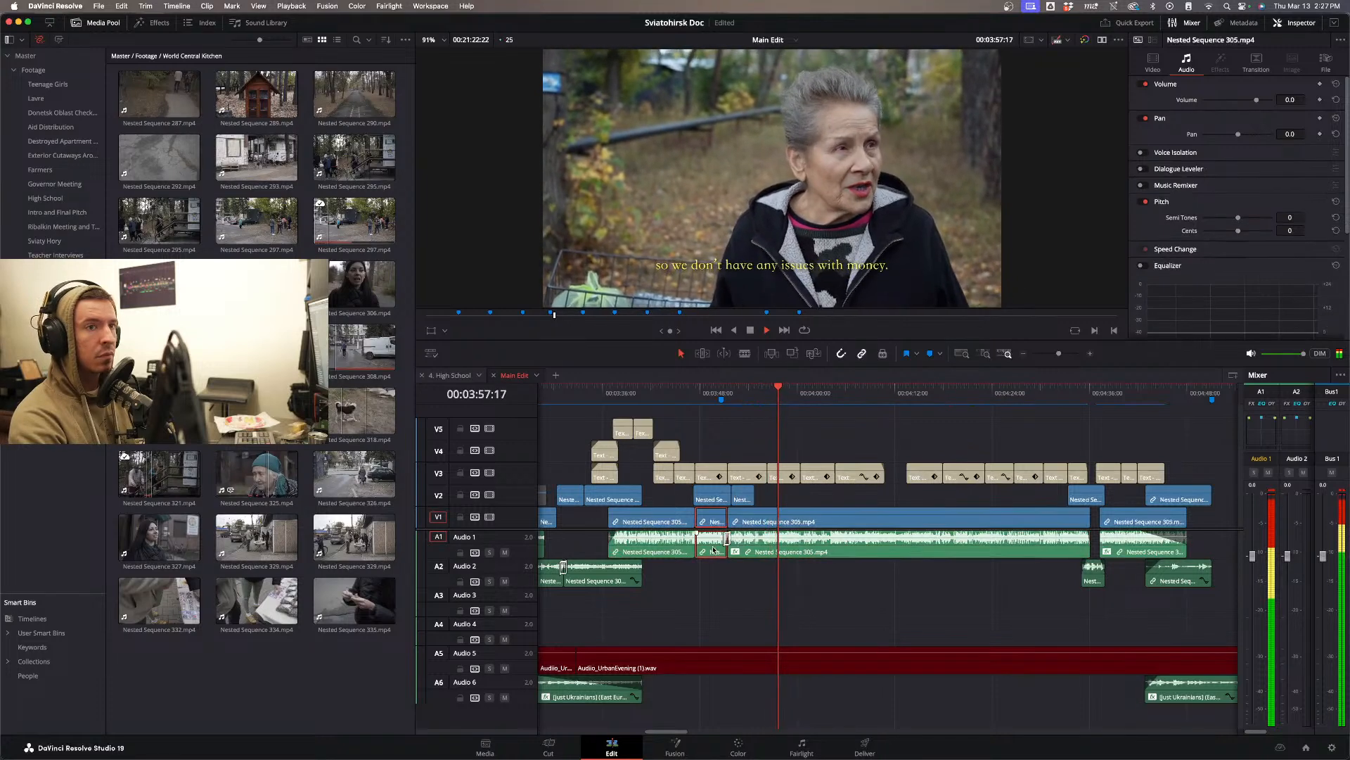
{"action": "left_click", "coordinate": [1141, 153]}
{"action": "key", "text": "space"}
{"action": "left_click", "coordinate": [1140, 153]}
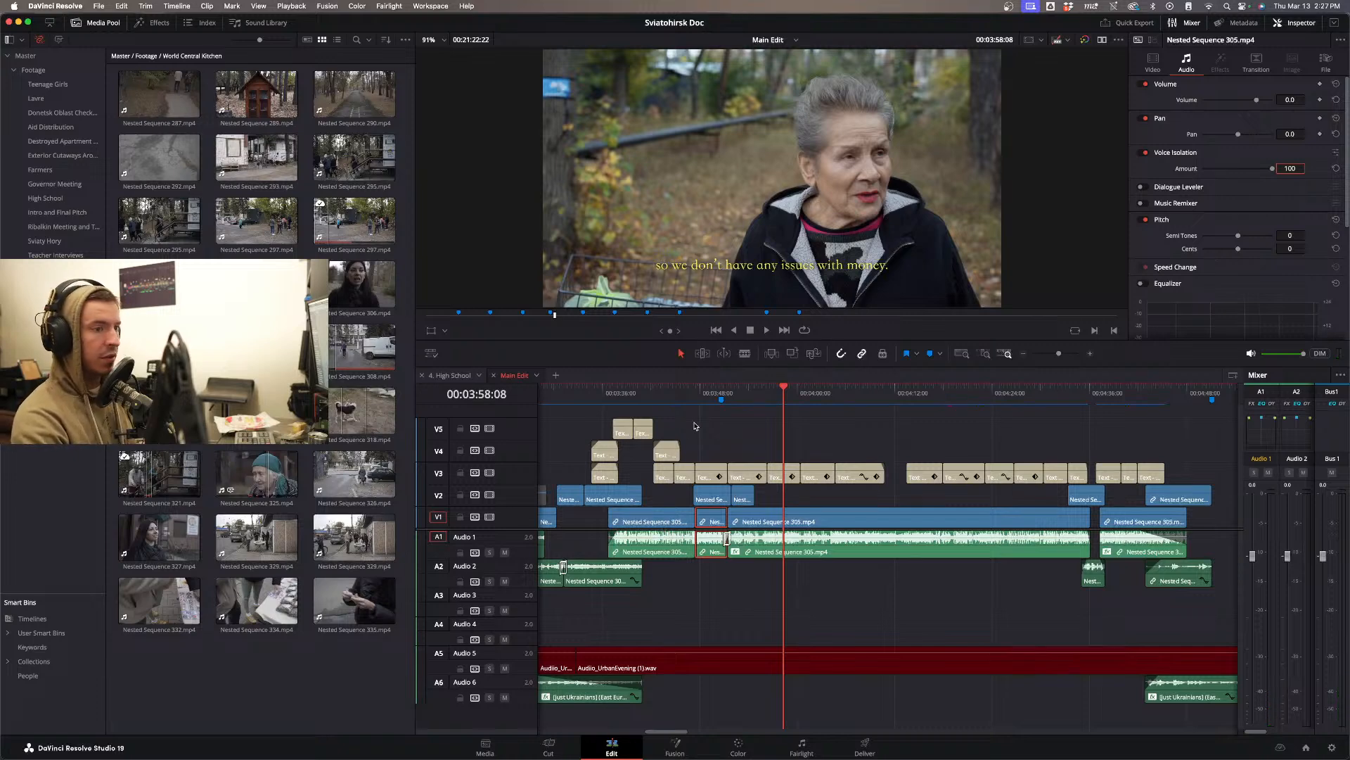
{"action": "left_click", "coordinate": [654, 397]}
{"action": "key", "text": "space"}
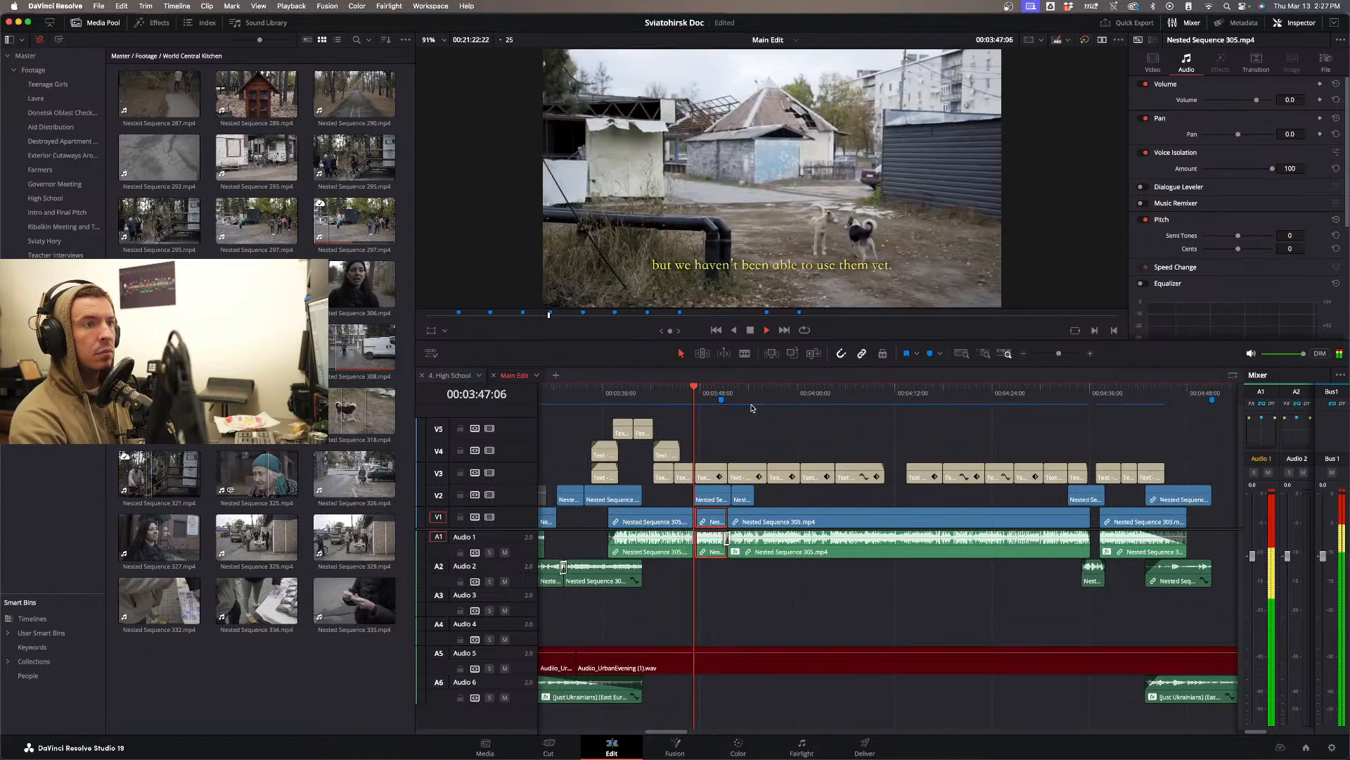
{"action": "key", "text": "space"}
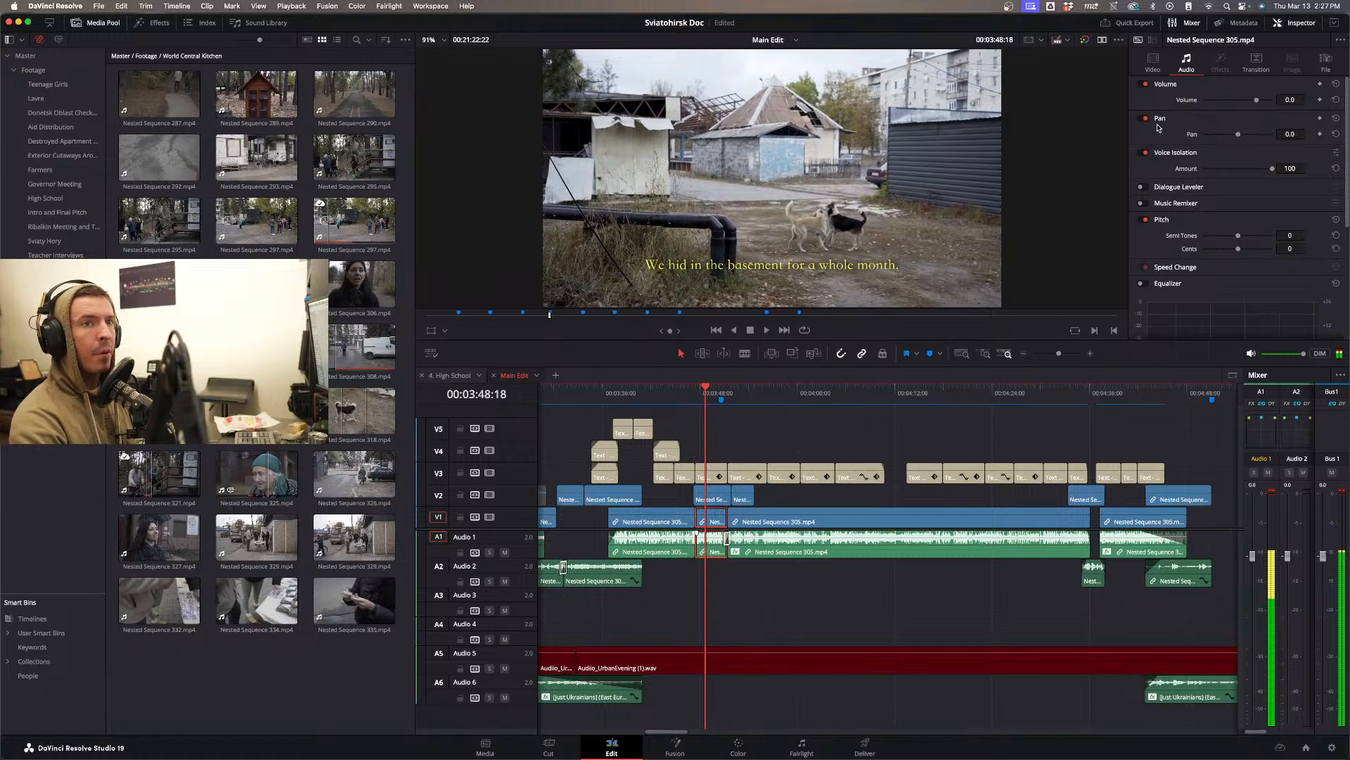
{"action": "left_click", "coordinate": [1141, 152]}
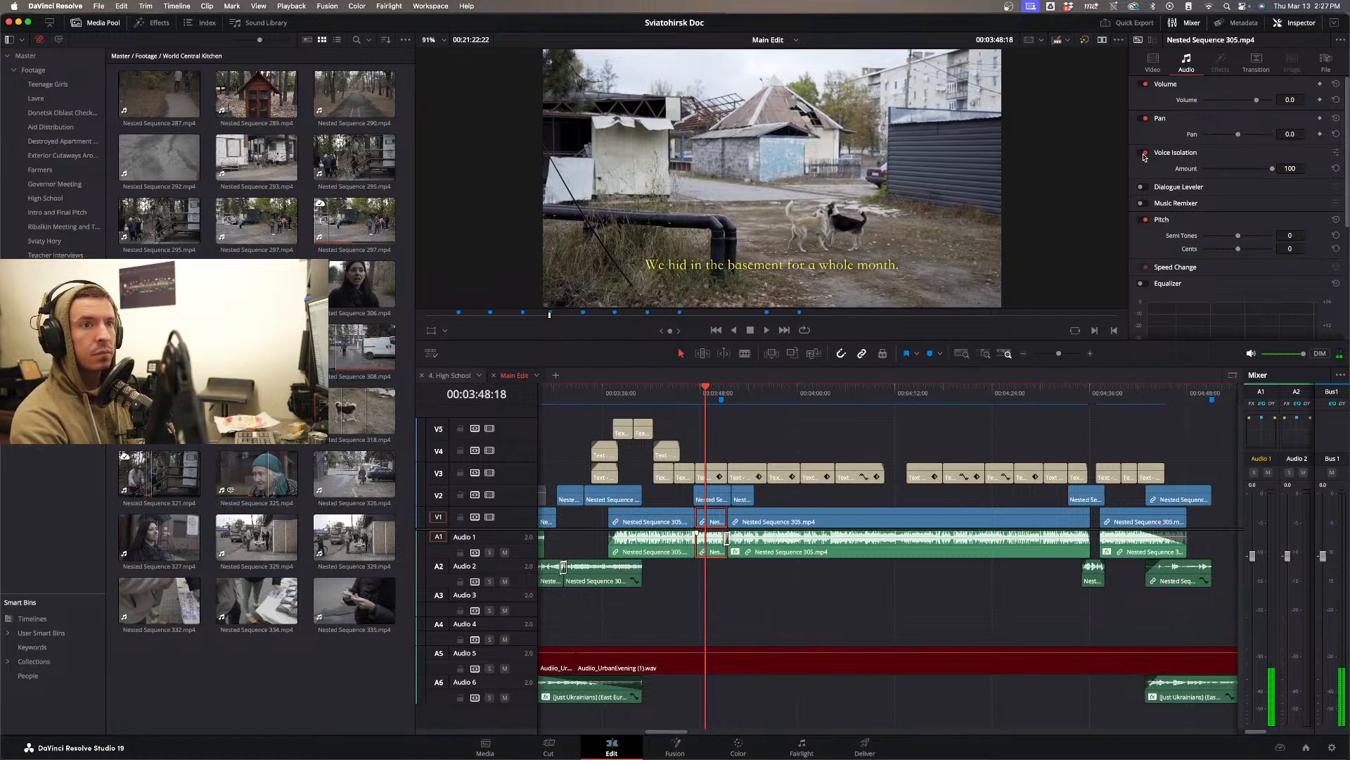
- Play back the end of the Nested Sequence 305.mp4 interview through to the first Nested Sequence 325.mp4 excerpt
{"action": "key", "text": "space"}
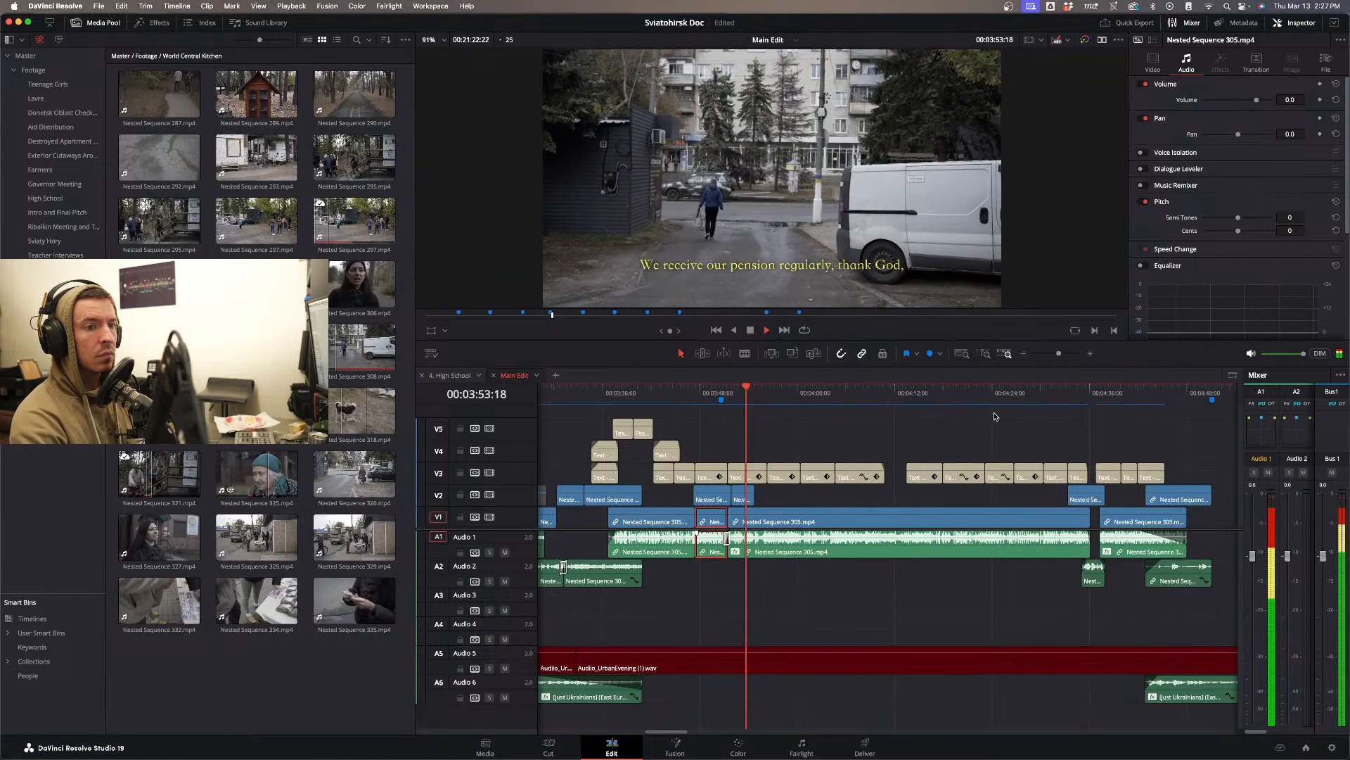
{"action": "left_click", "coordinate": [1101, 394]}
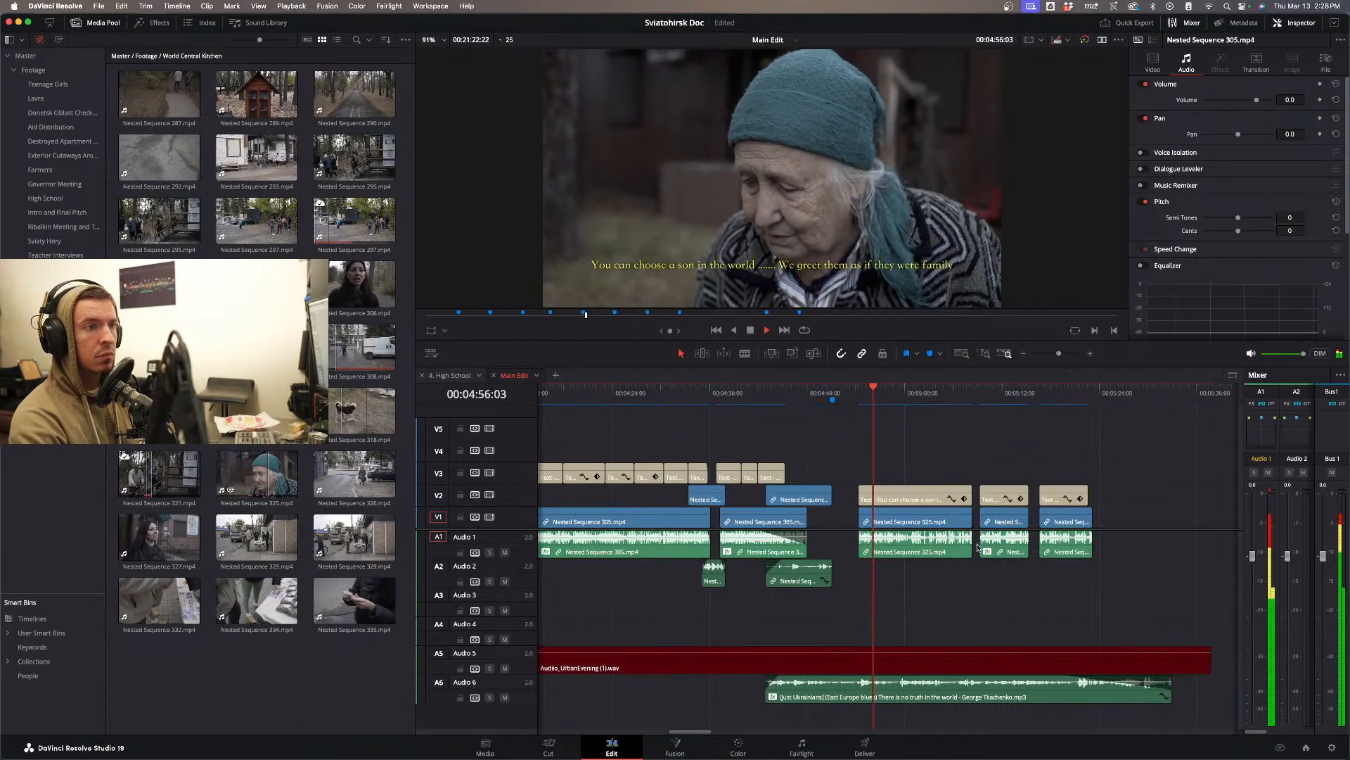
{"action": "key", "text": "space"}
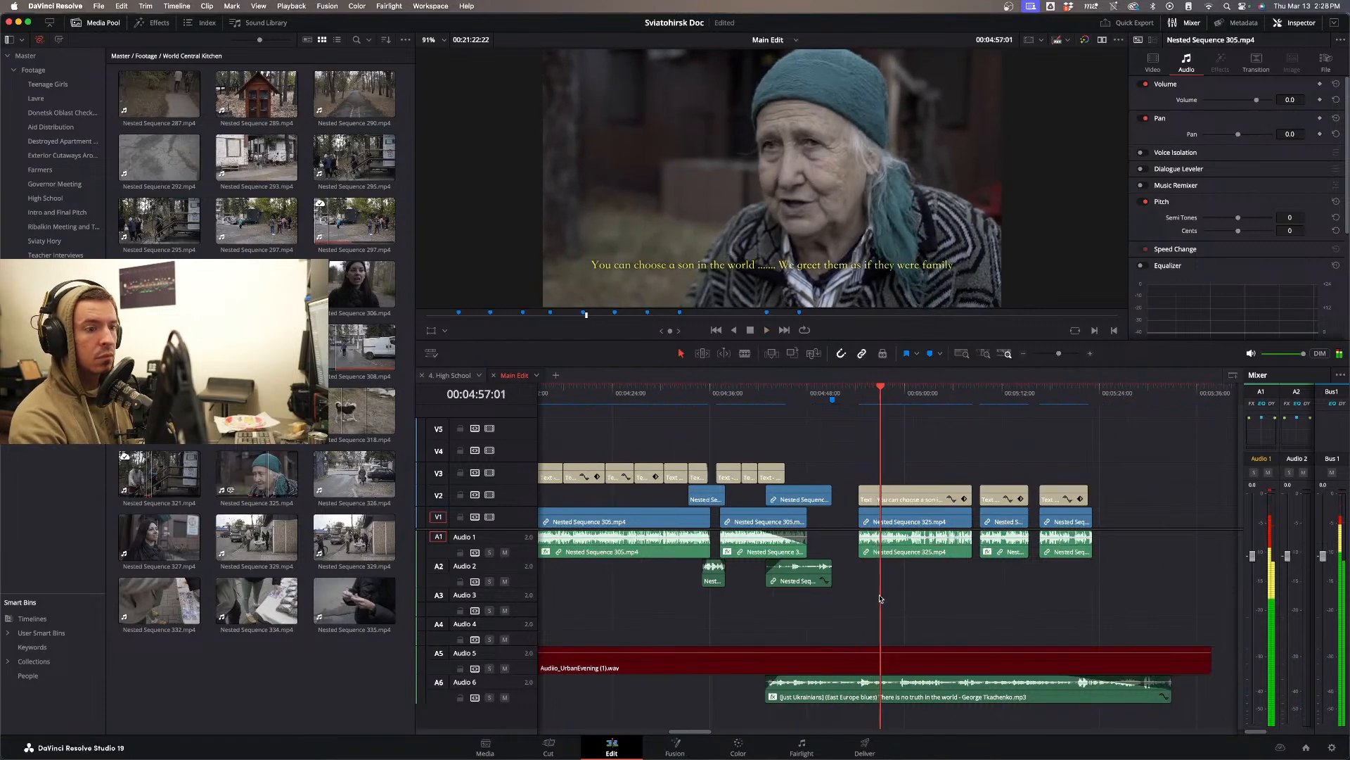
- Set the right channel's source of the first Nested Sequence 325.mp4 excerpt to Embedded Channel 1 in its clip attributes and play it back
{"action": "left_click", "coordinate": [871, 556]}
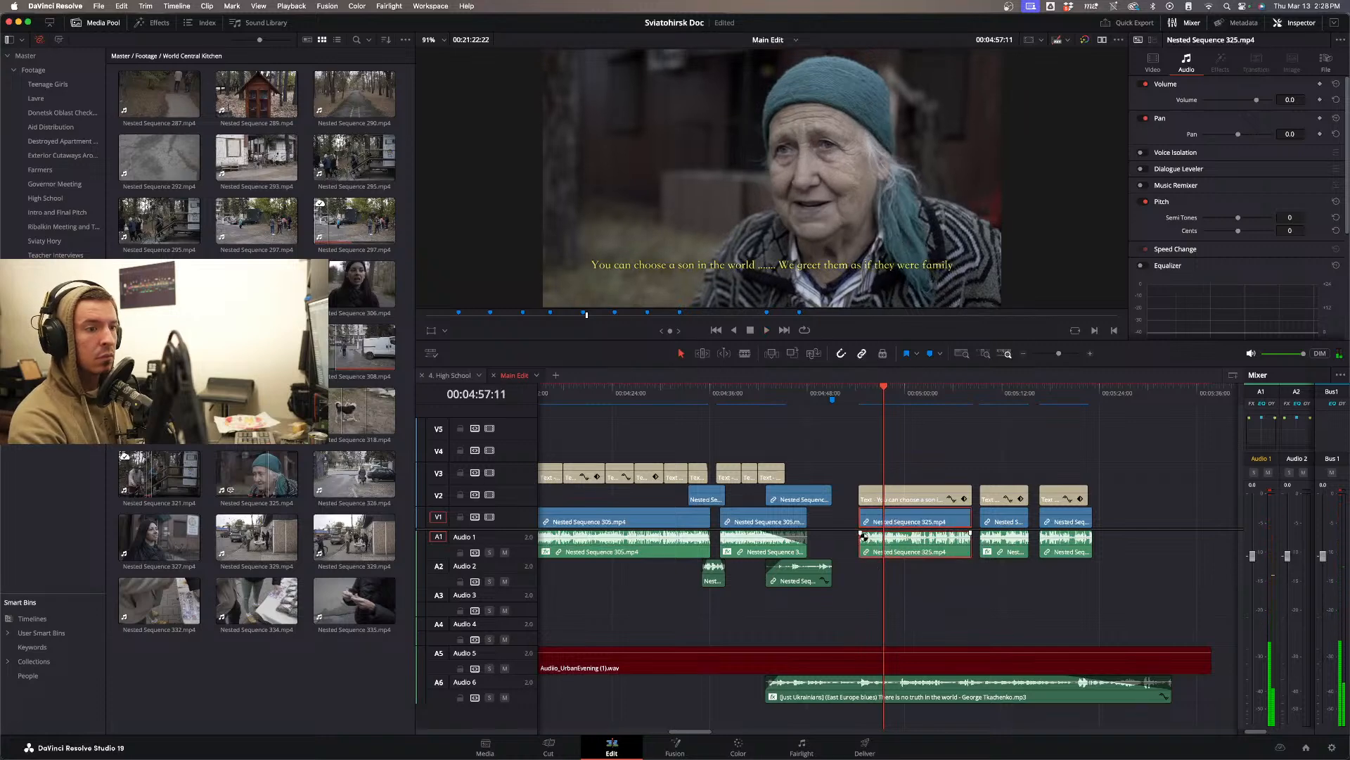
{"action": "left_click_drag", "start_coordinate": [864, 537], "coordinate": [864, 538]}
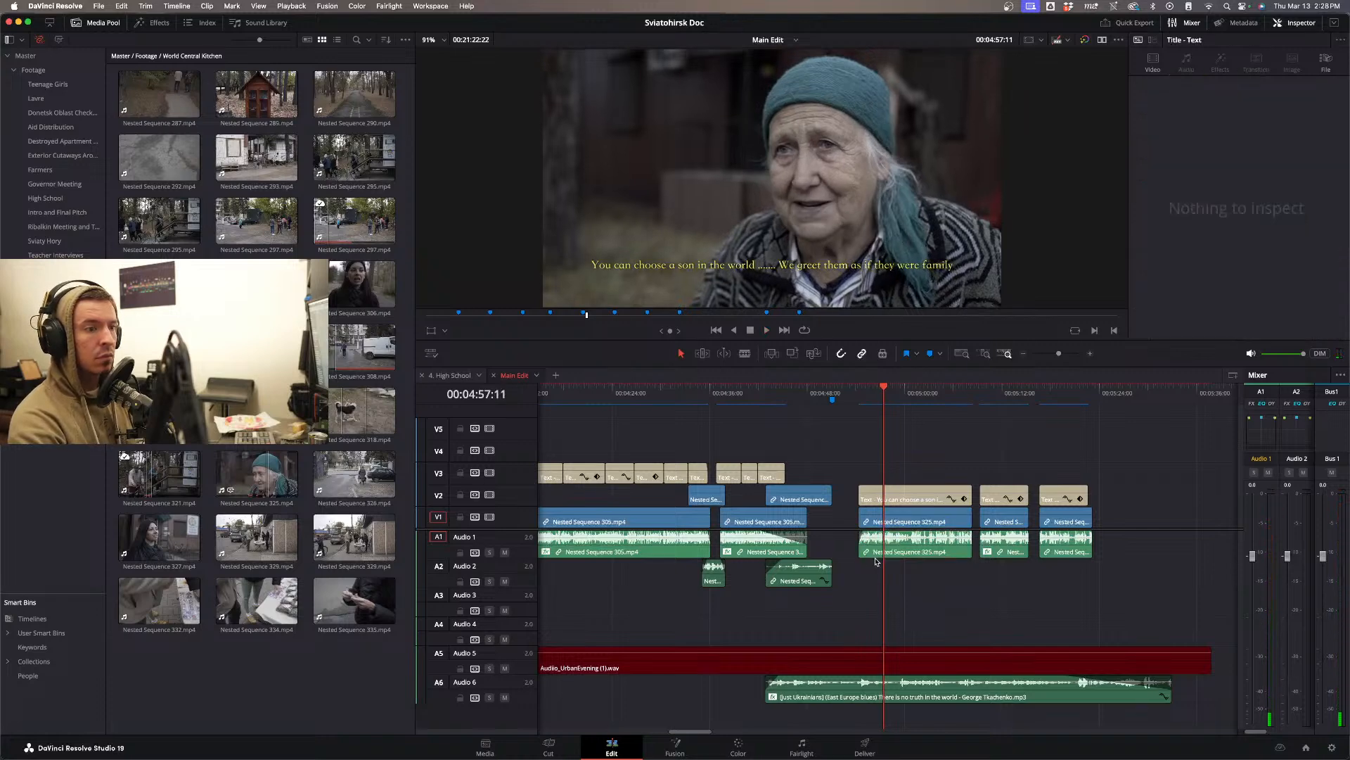
{"action": "left_click", "coordinate": [886, 554]}
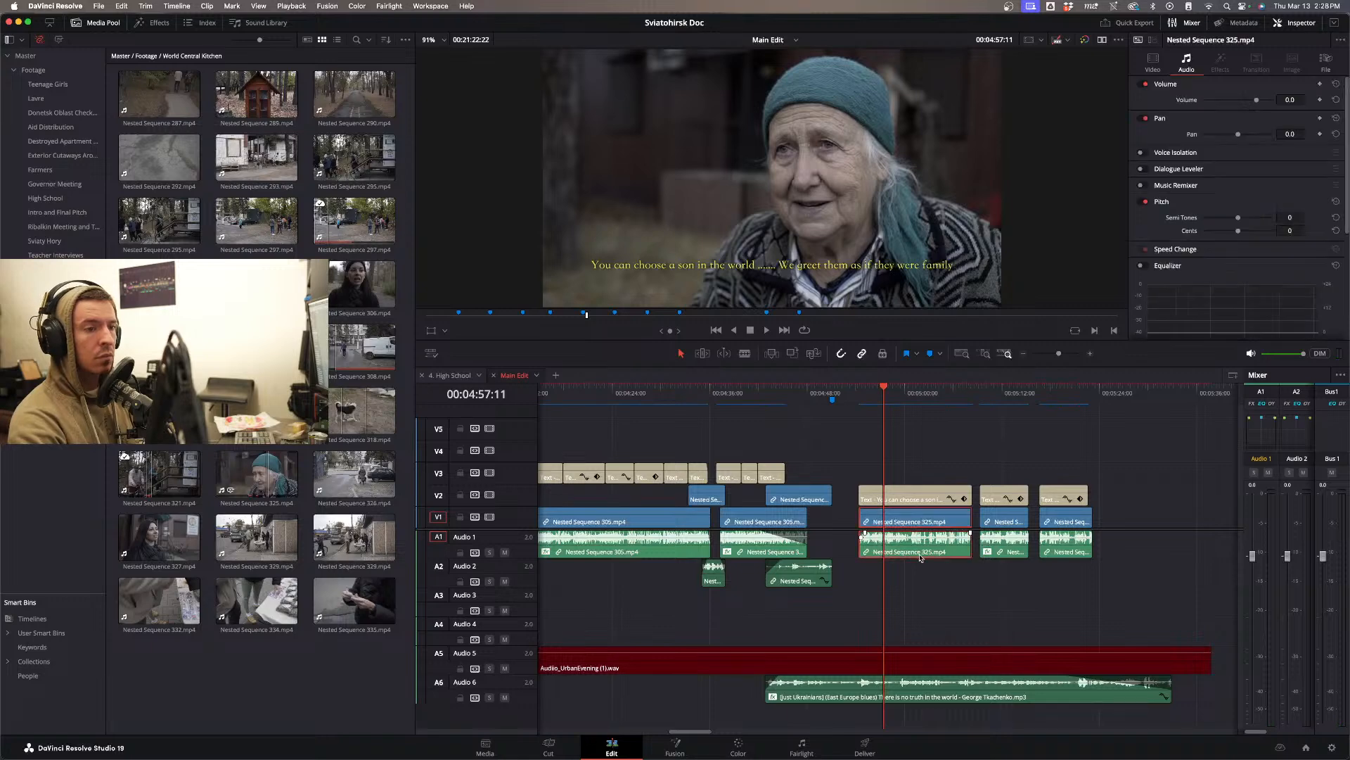
{"action": "right_click", "coordinate": [928, 553]}
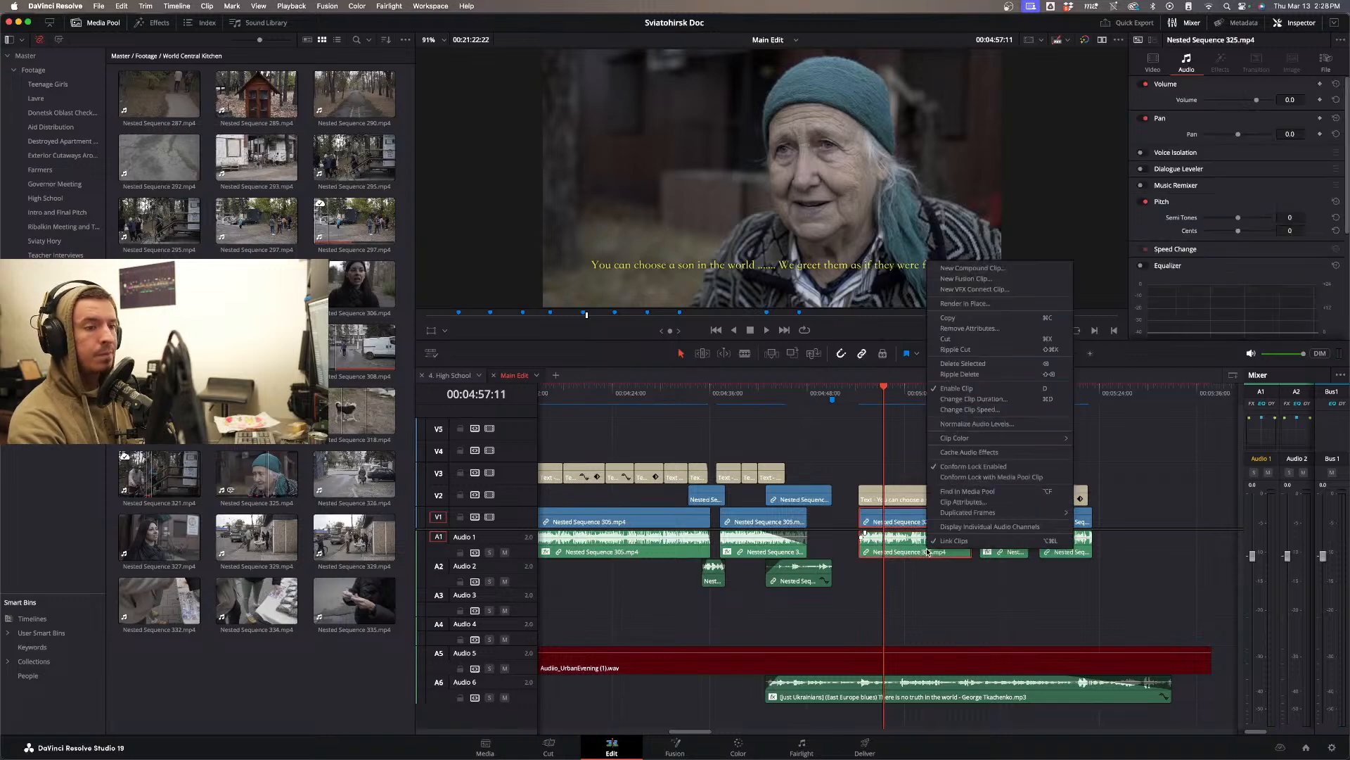
{"action": "left_click", "coordinate": [949, 503]}
{"action": "left_click", "coordinate": [633, 212]}
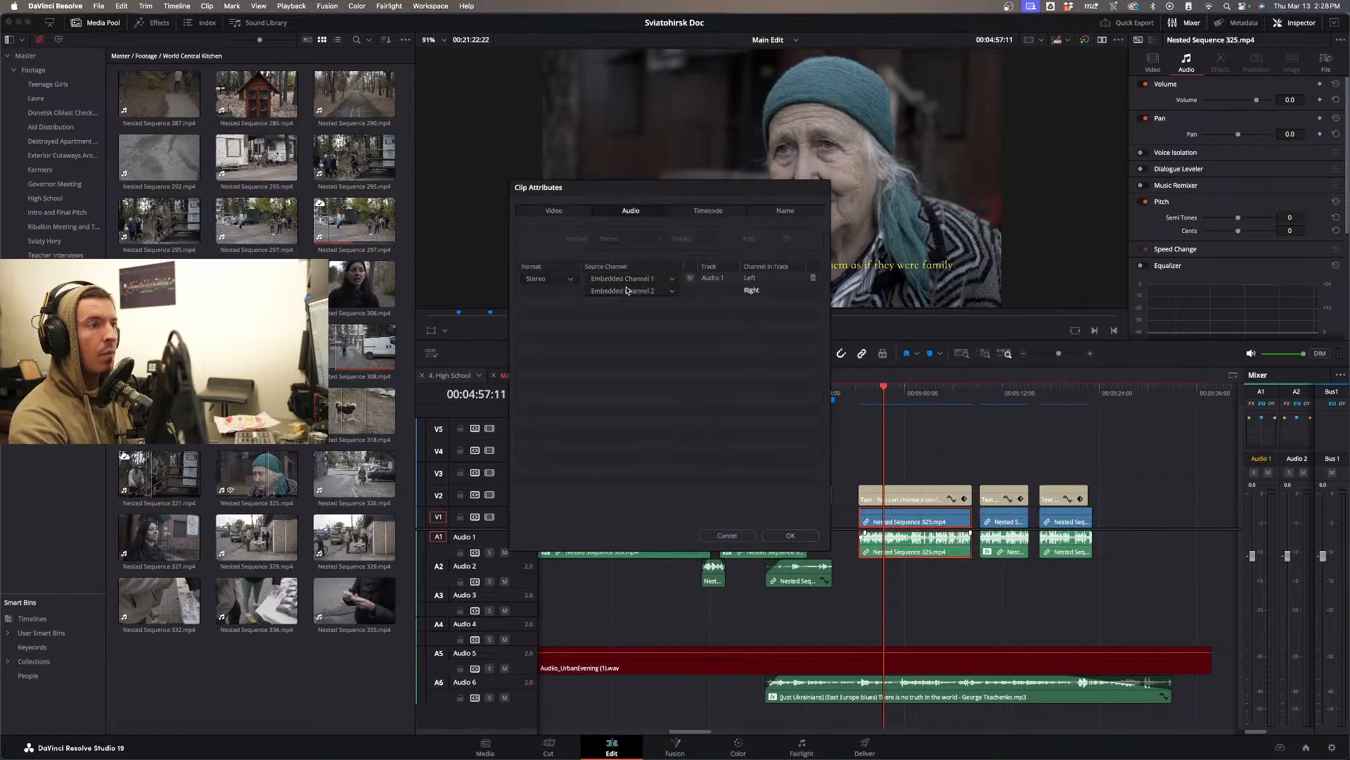
{"action": "left_click", "coordinate": [627, 290]}
{"action": "left_click", "coordinate": [633, 318]}
{"action": "left_click", "coordinate": [791, 535]}
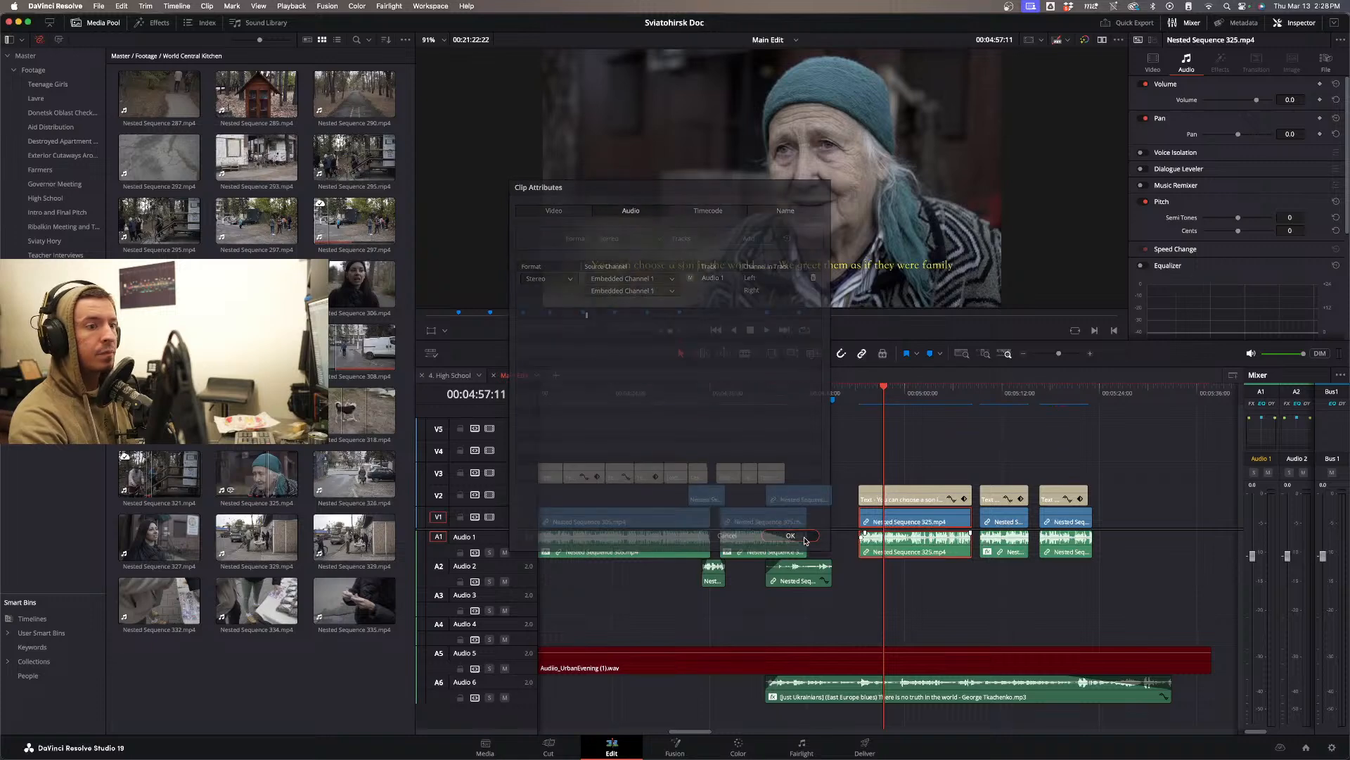
{"action": "key", "text": "space"}
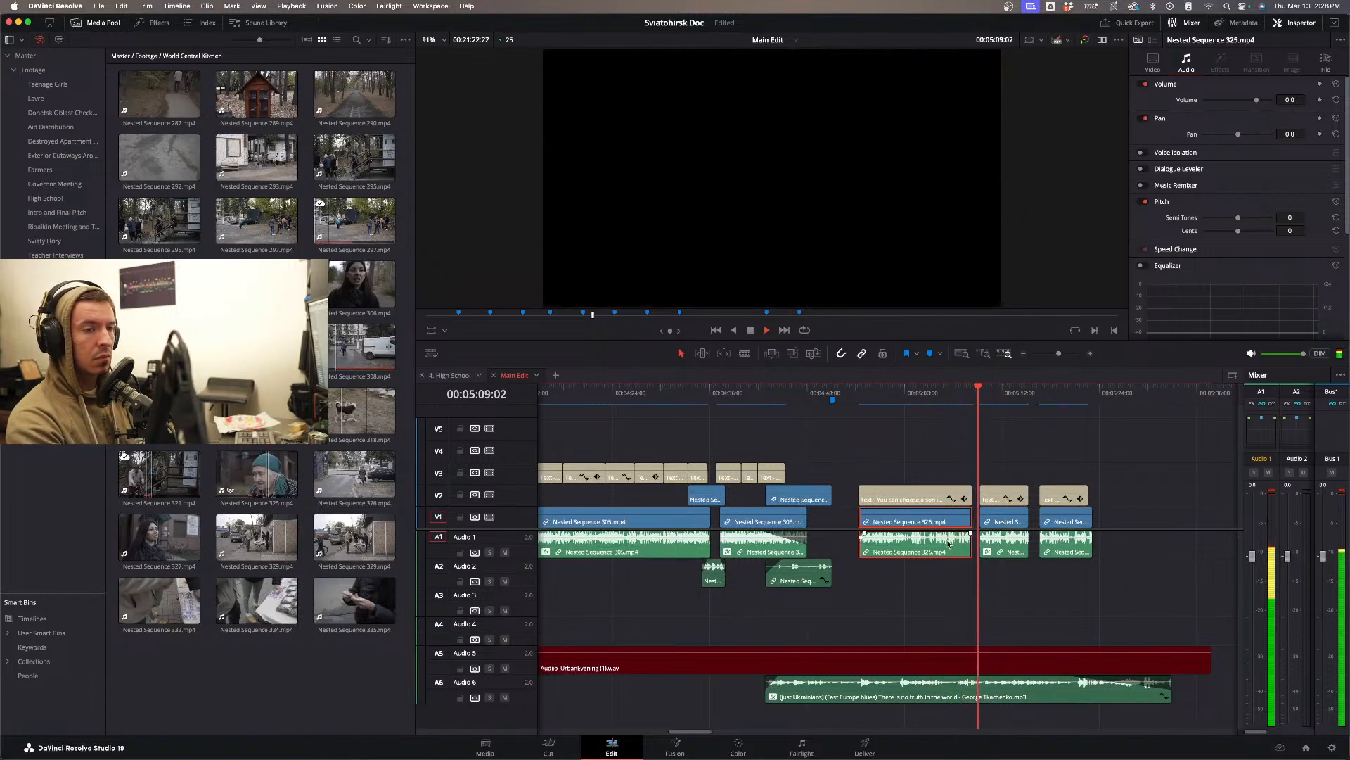
{"action": "key", "text": "space"}
- Extend the end of the first Nested Sequence 325.mp4 excerpt slightly past its subtitle and preview the transition to the second excerpt
{"action": "key", "text": "super+equal"}
{"action": "key", "text": "super+equal"}
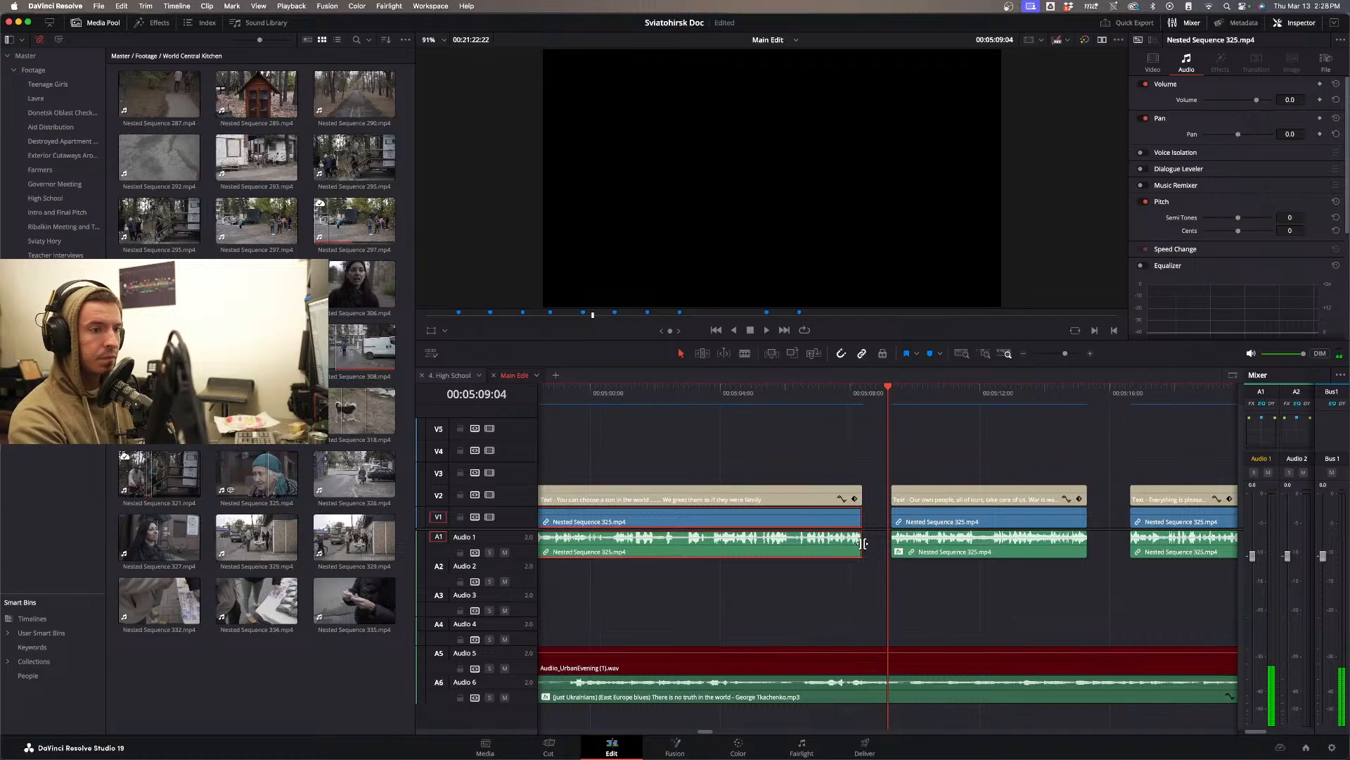
{"action": "left_click_drag", "start_coordinate": [861, 546], "coordinate": [859, 547]}
{"action": "left_click", "coordinate": [844, 395]}
{"action": "key", "text": "space"}
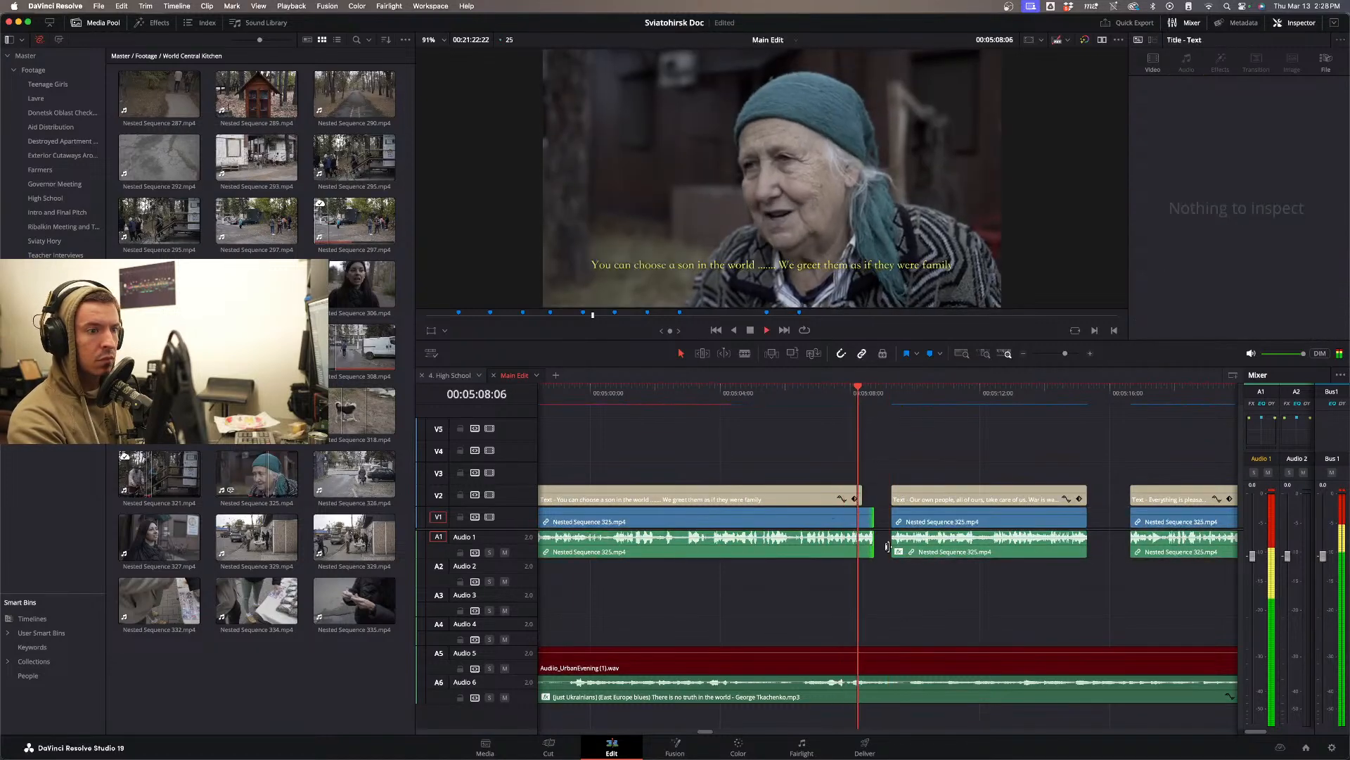
{"action": "key", "text": "space"}
{"action": "left_click", "coordinate": [813, 395]}
{"action": "key", "text": "space"}
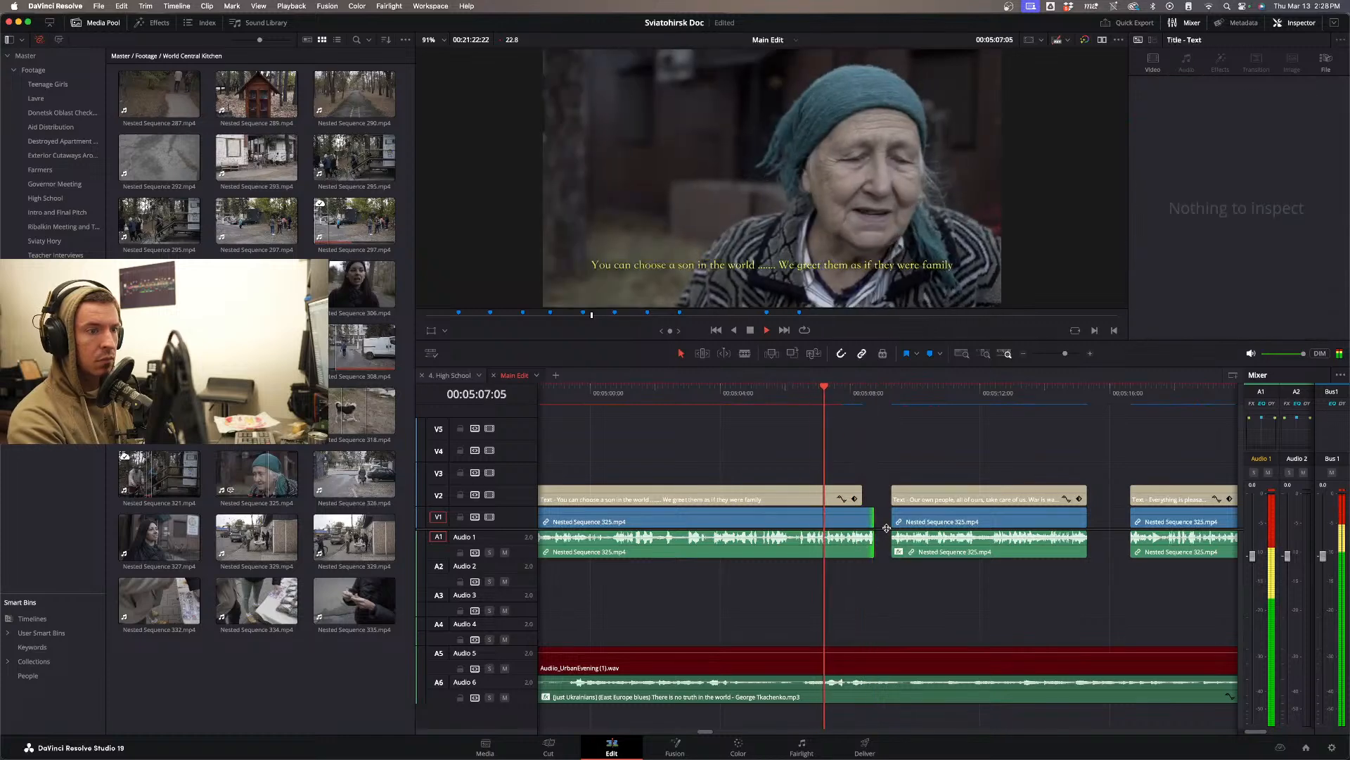
{"action": "key", "text": "space"}
{"action": "left_click", "coordinate": [872, 553]}
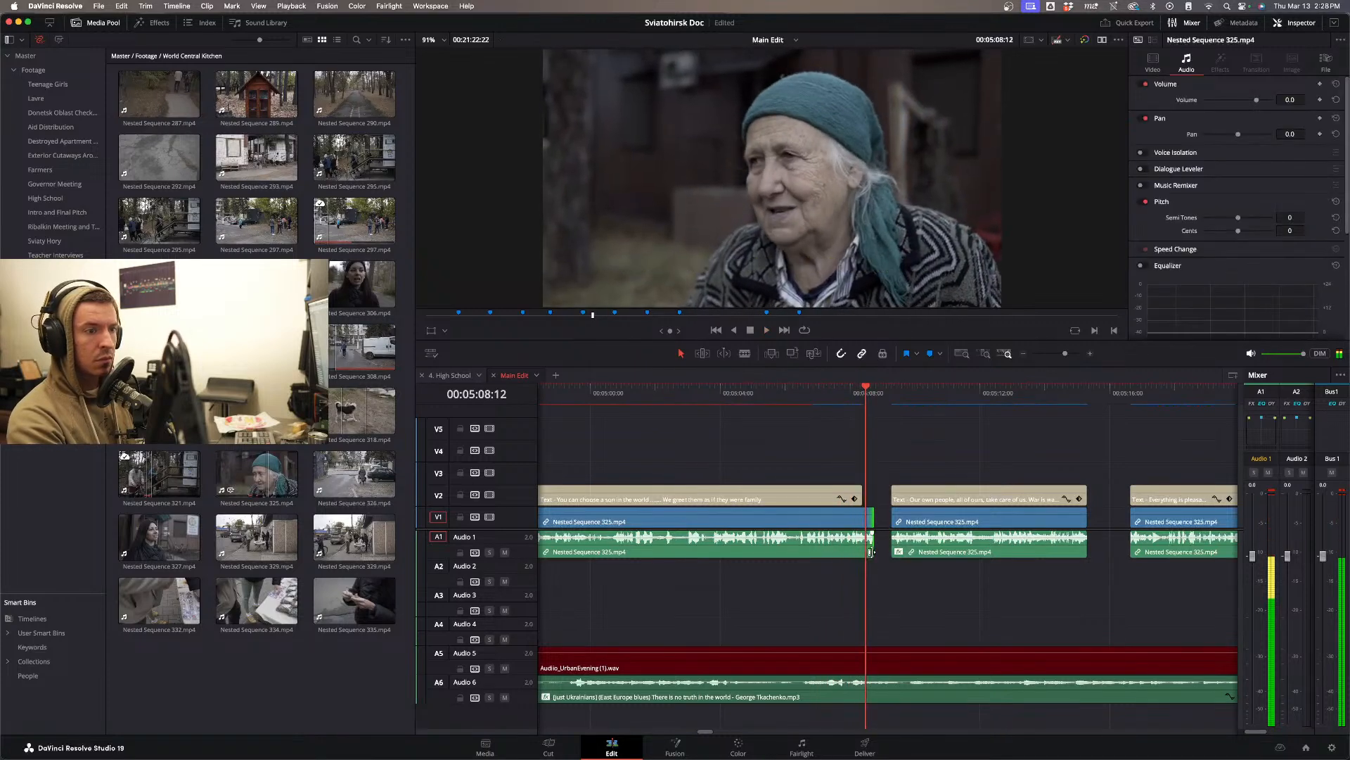
{"action": "left_click_drag", "start_coordinate": [871, 552], "coordinate": [865, 551]}
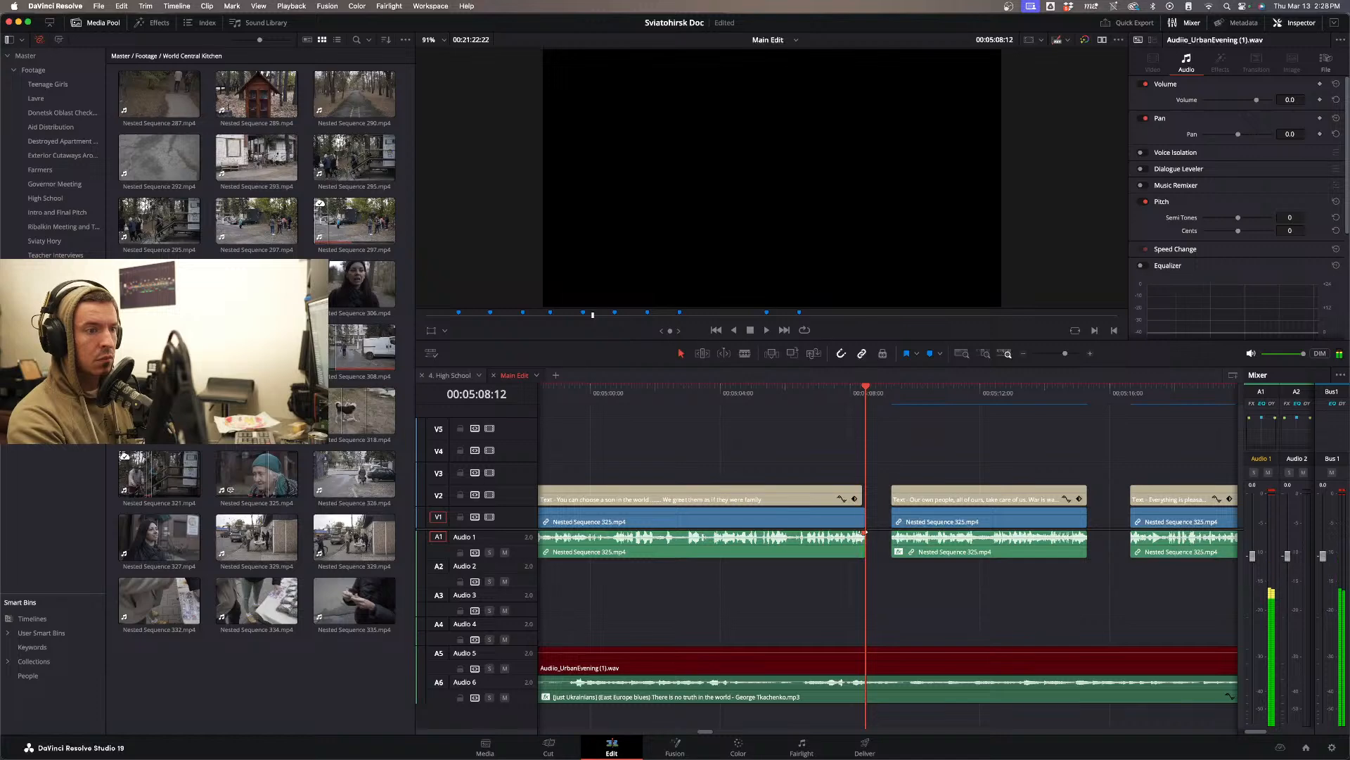
{"action": "left_click", "coordinate": [832, 405]}
{"action": "key", "text": "space"}
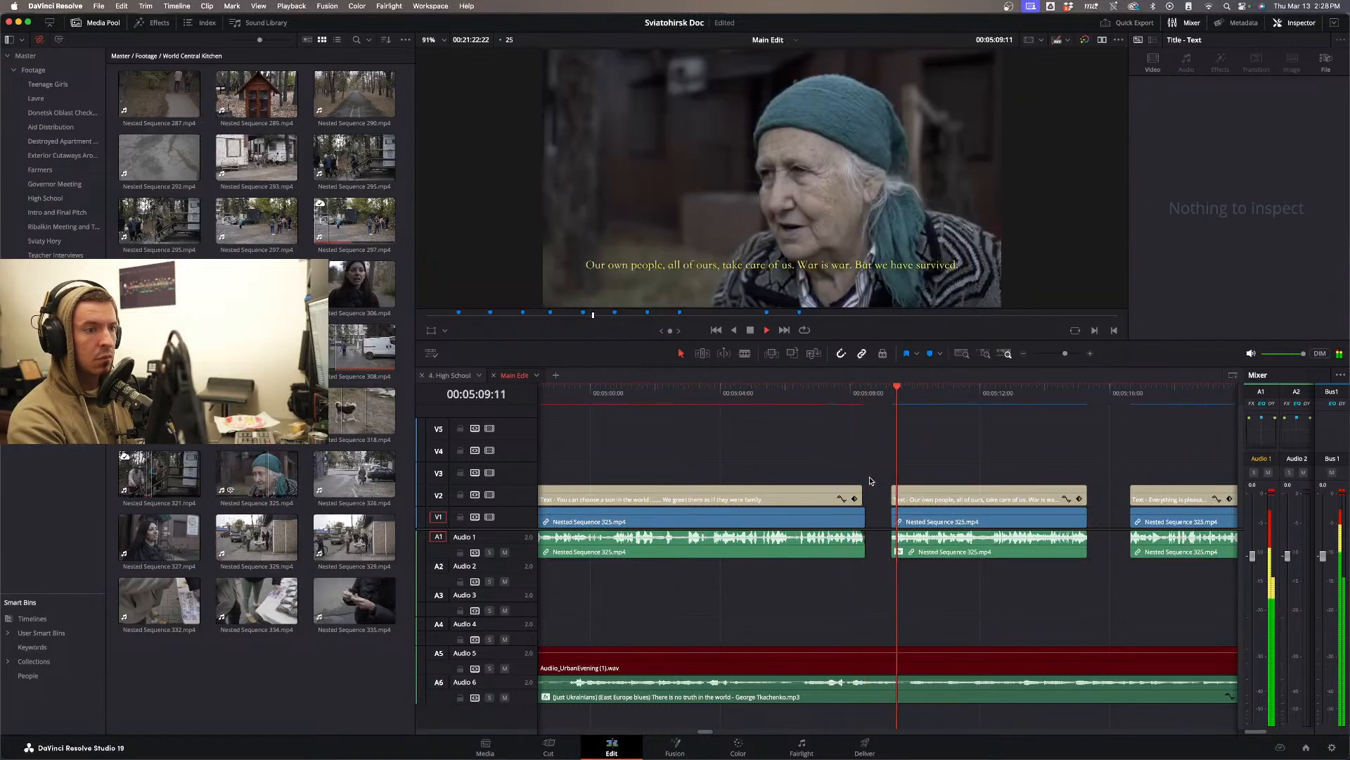
{"action": "key", "text": "space"}
- Turn off Voice Isolation on the second Nested Sequence 325.mp4 excerpt and listen to it
{"action": "left_click", "coordinate": [986, 551]}
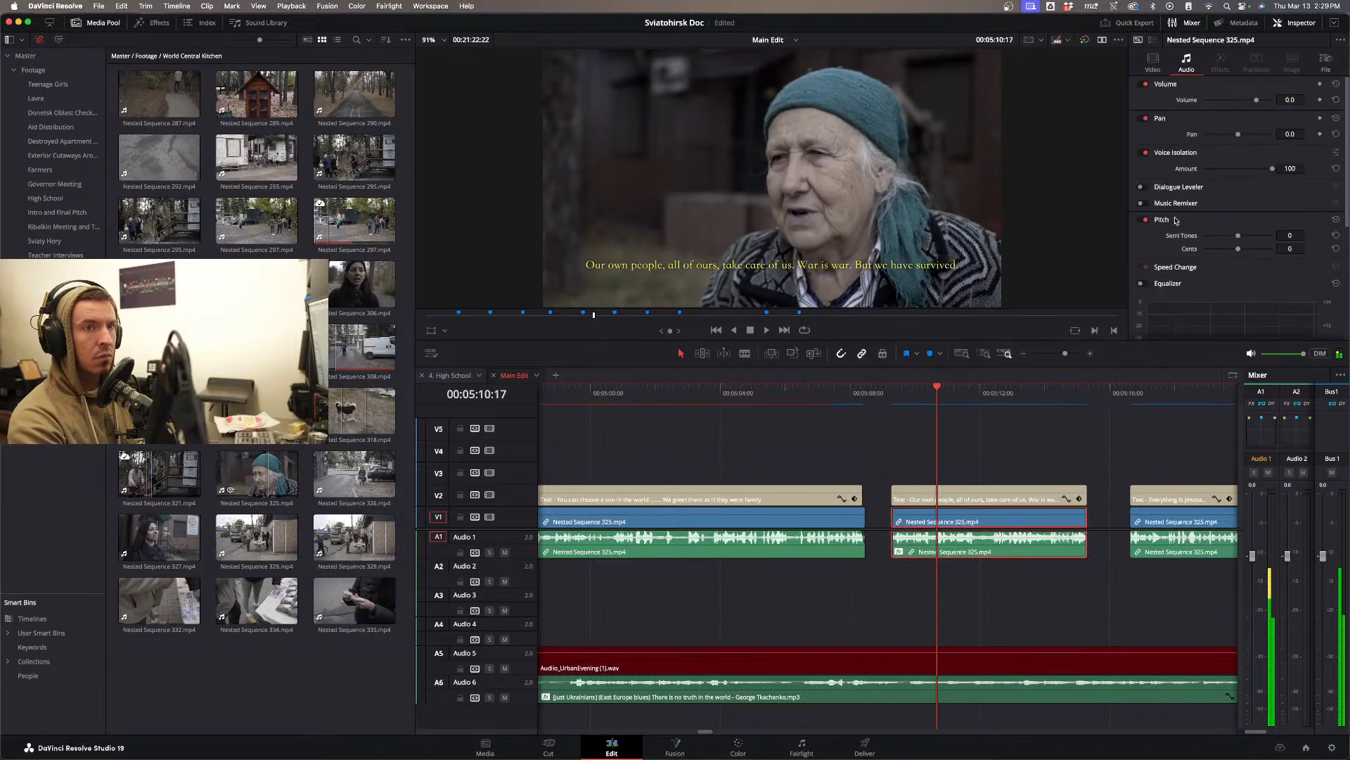
{"action": "left_click", "coordinate": [1145, 152]}
{"action": "key", "text": "space"}
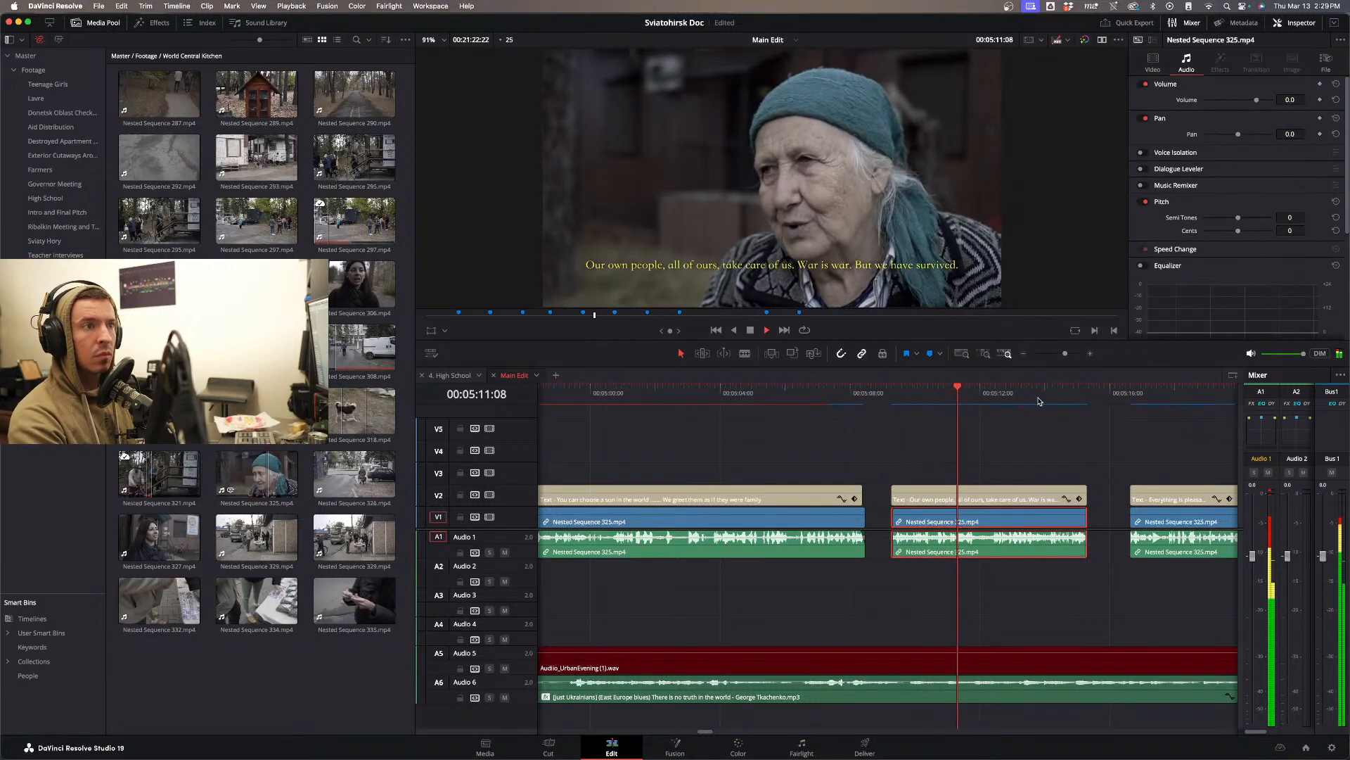
{"action": "key", "text": "space"}
- Set the right channel's source of the second Nested Sequence 325.mp4 excerpt to <none> in its clip attributes
{"action": "right_click", "coordinate": [1037, 543]}
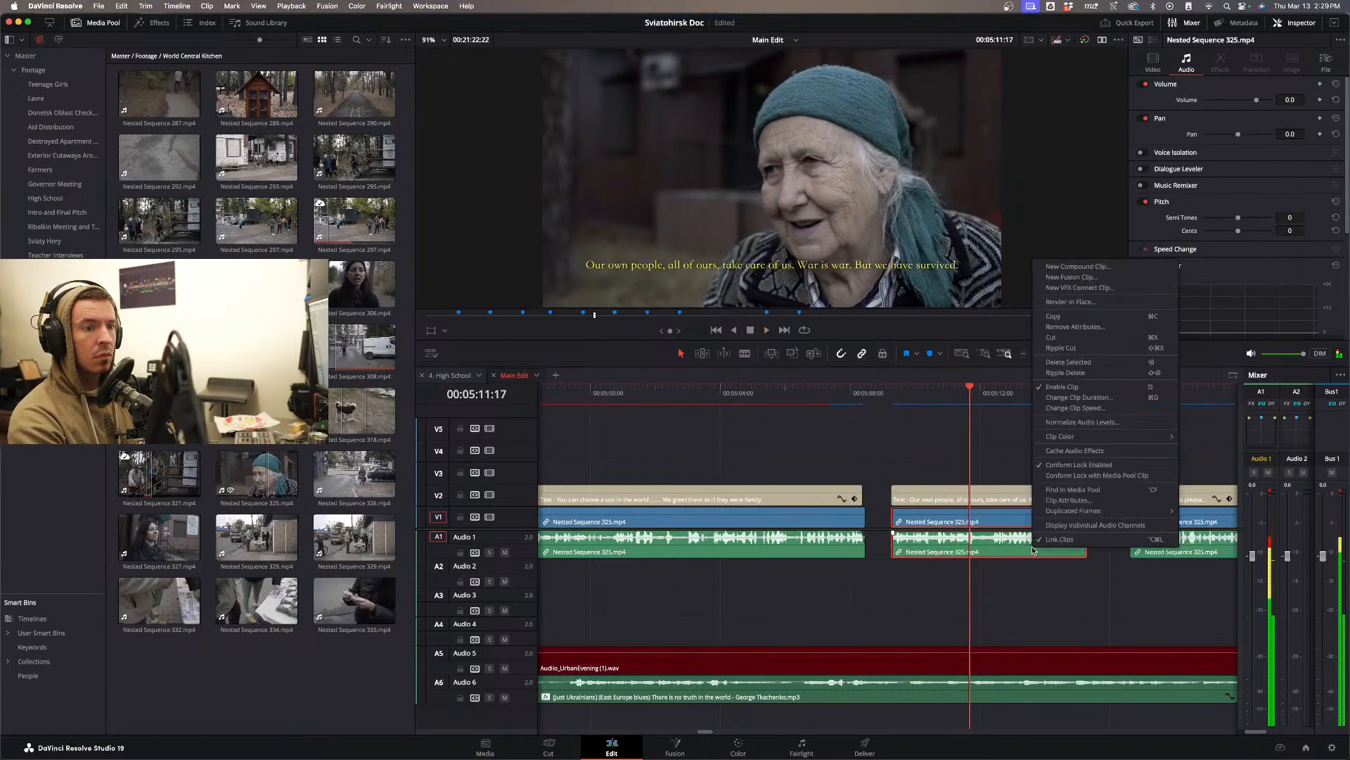
{"action": "left_click", "coordinate": [1050, 501]}
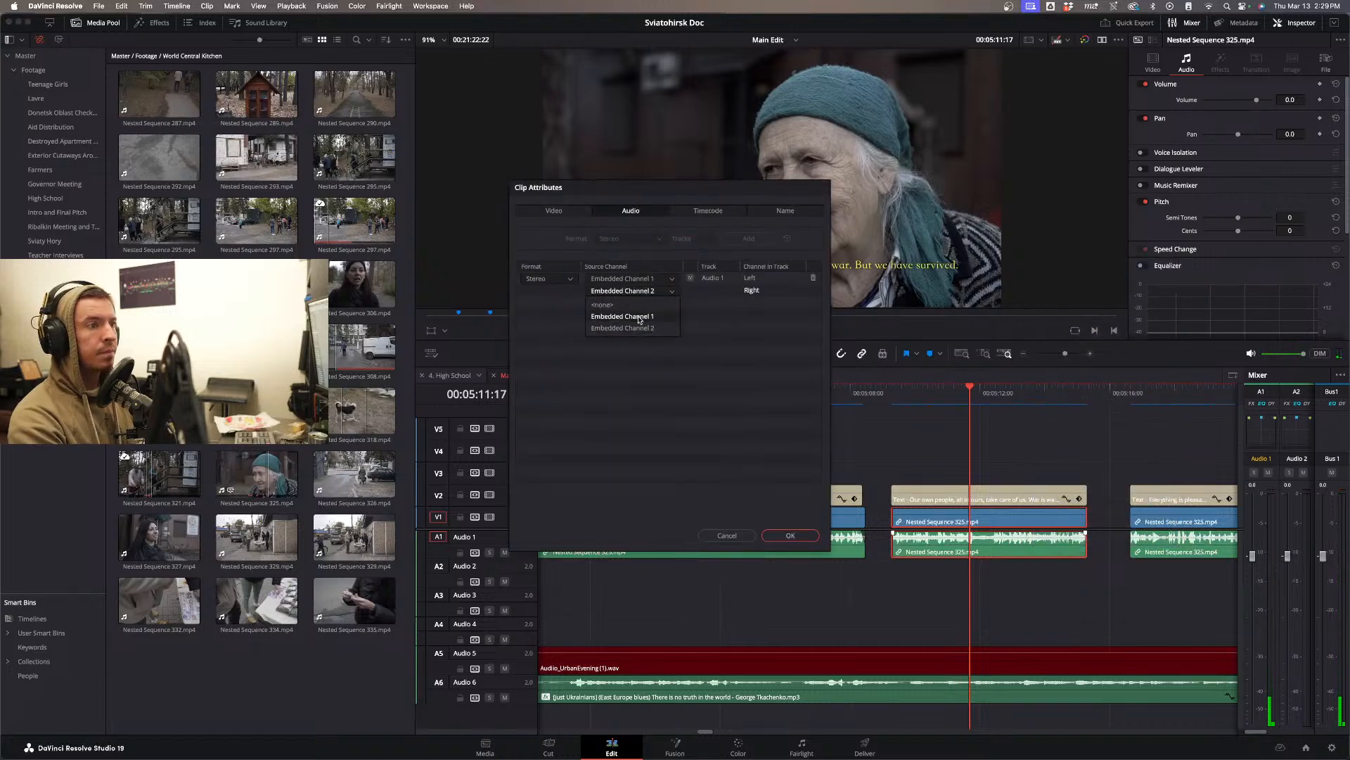
{"action": "left_click", "coordinate": [625, 292]}
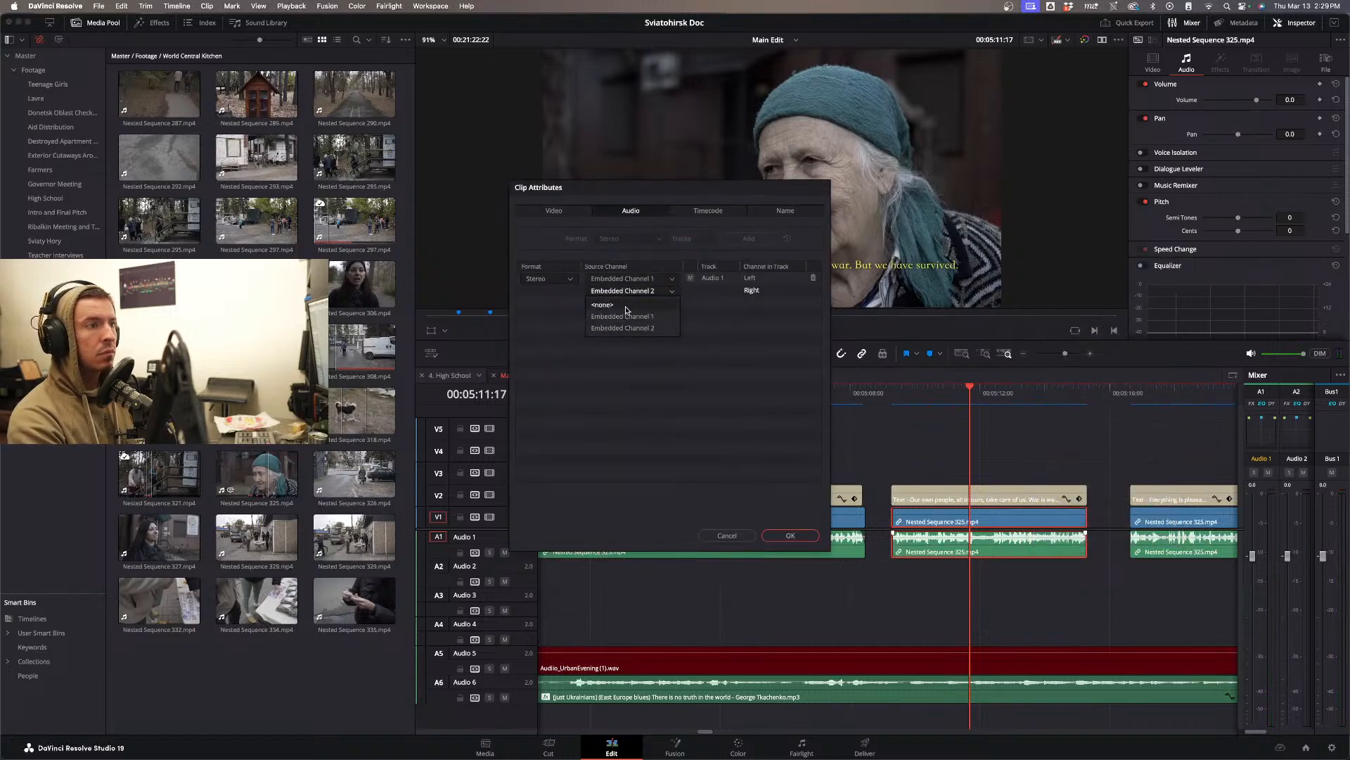
{"action": "left_click", "coordinate": [619, 307]}
{"action": "left_click", "coordinate": [791, 536]}
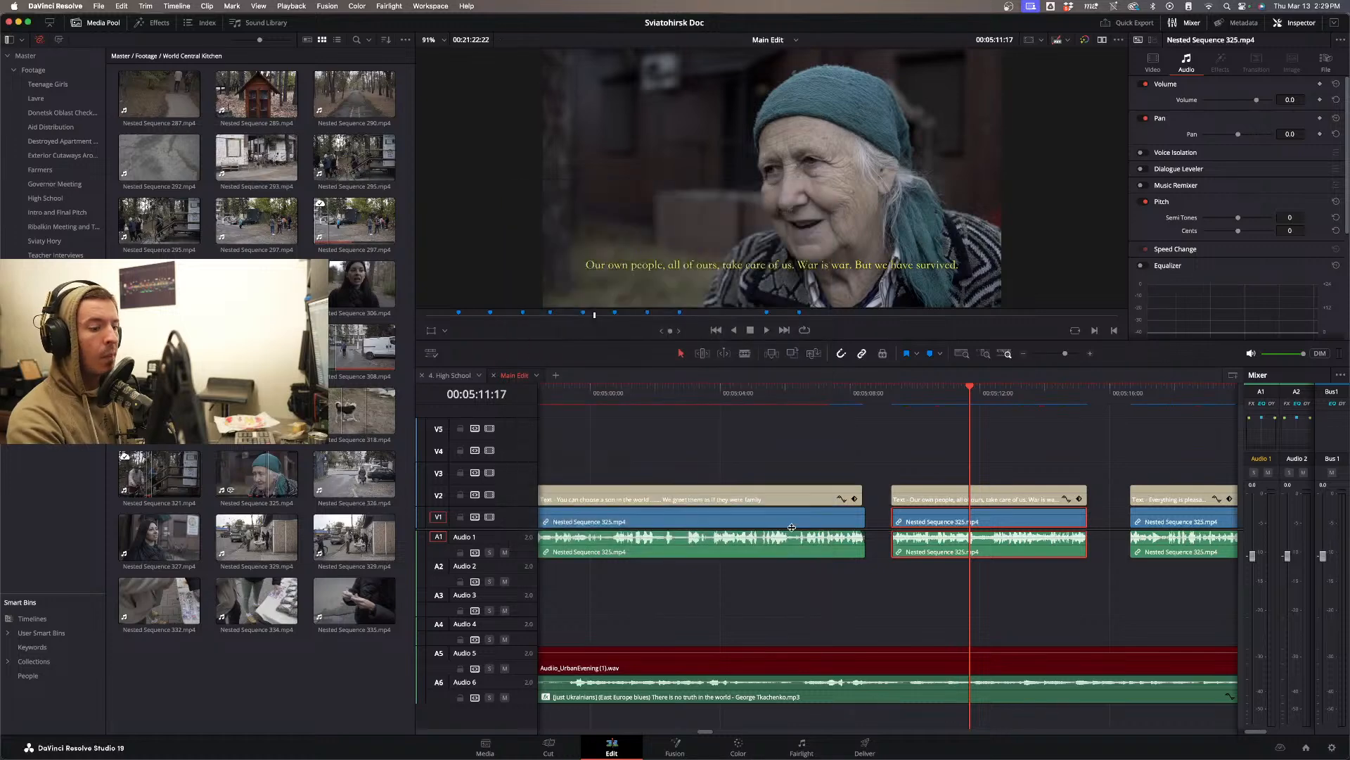
- Play the three subtitled Nested Sequence 325.mp4 excerpts through from the start of the first one
{"action": "mouse_move", "coordinate": [490, 756]}
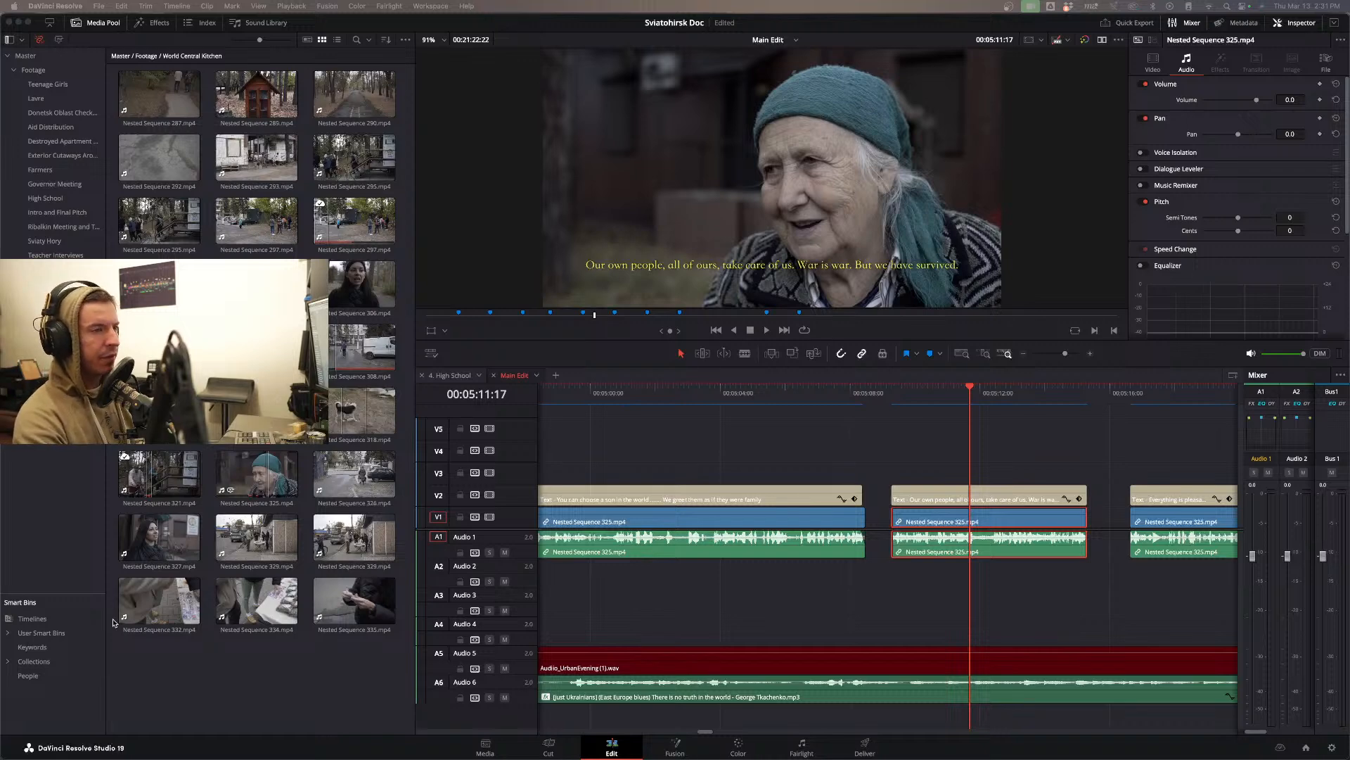
{"action": "scroll", "coordinate": [672, 457], "scroll_direction": "left", "scroll_amount": 4}
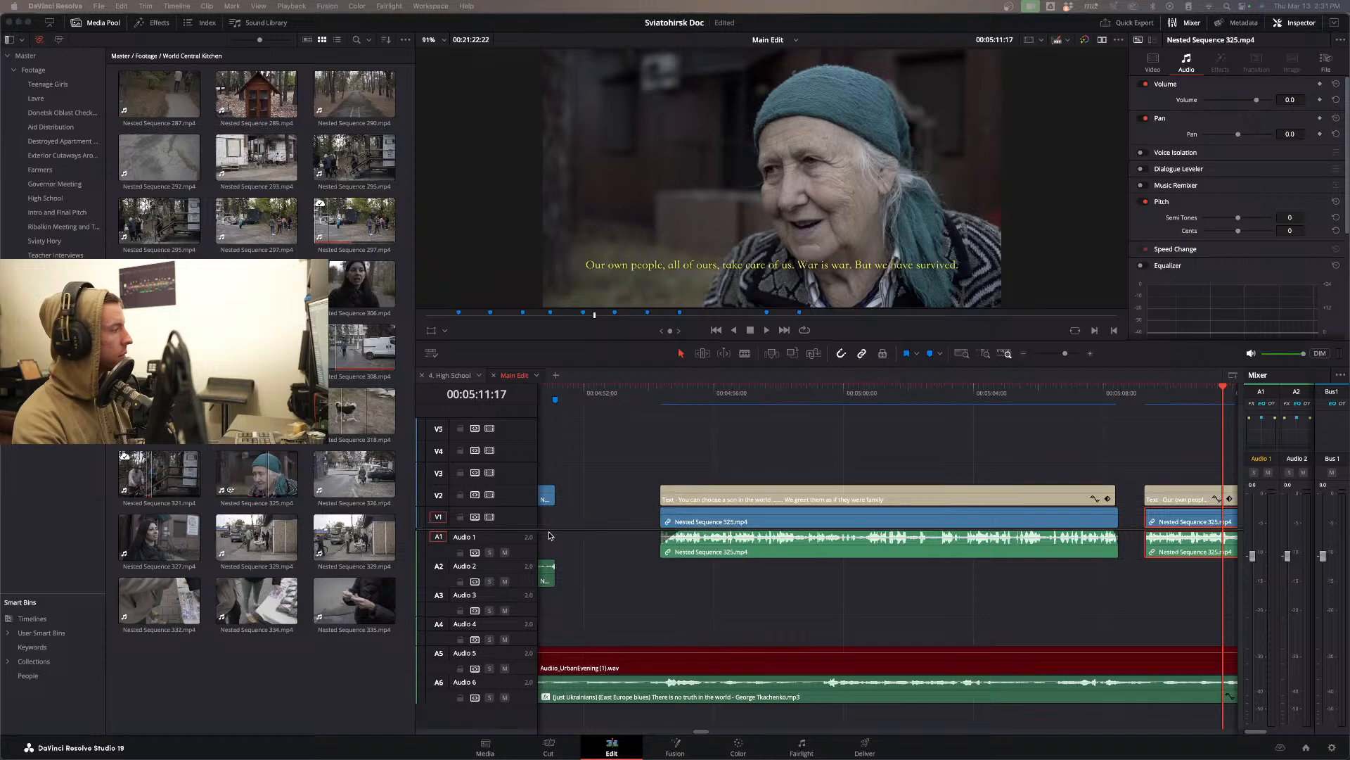
{"action": "left_click", "coordinate": [661, 401]}
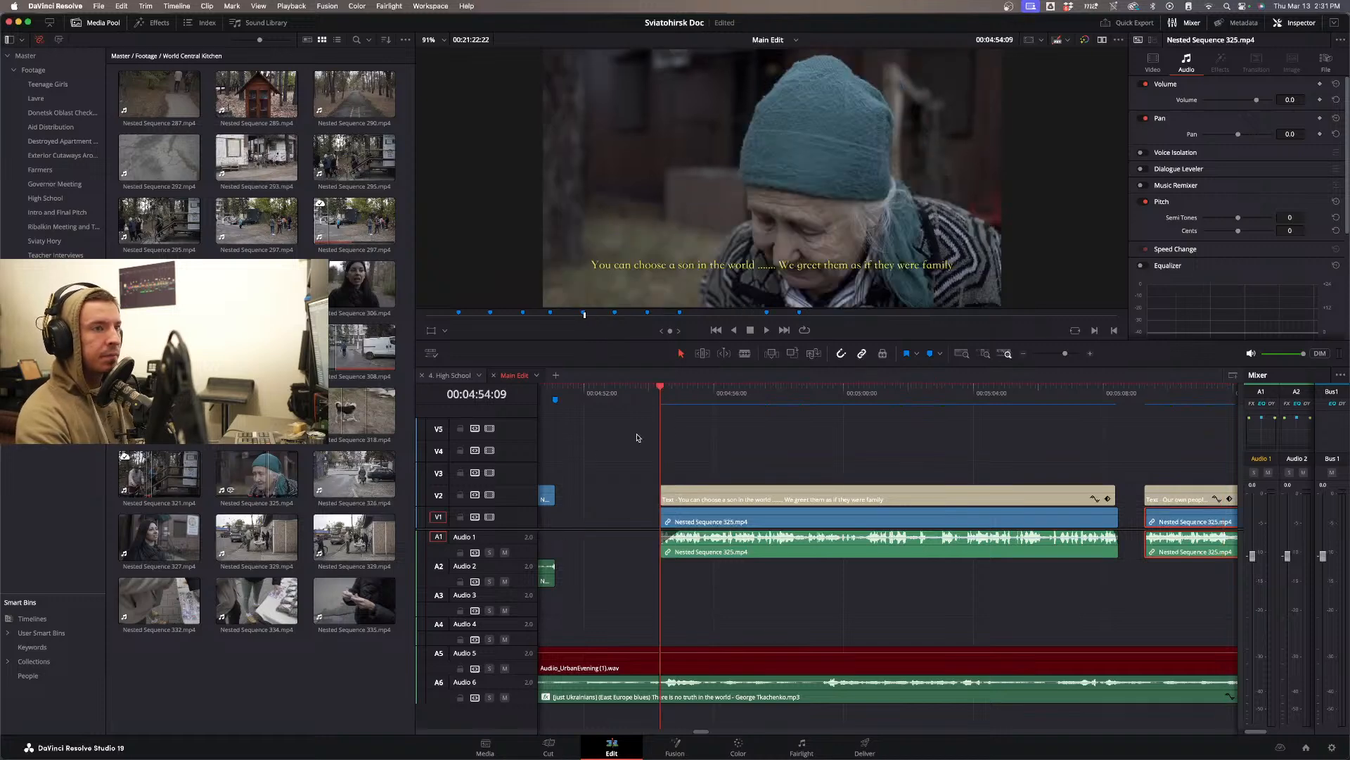
{"action": "key", "text": "space"}
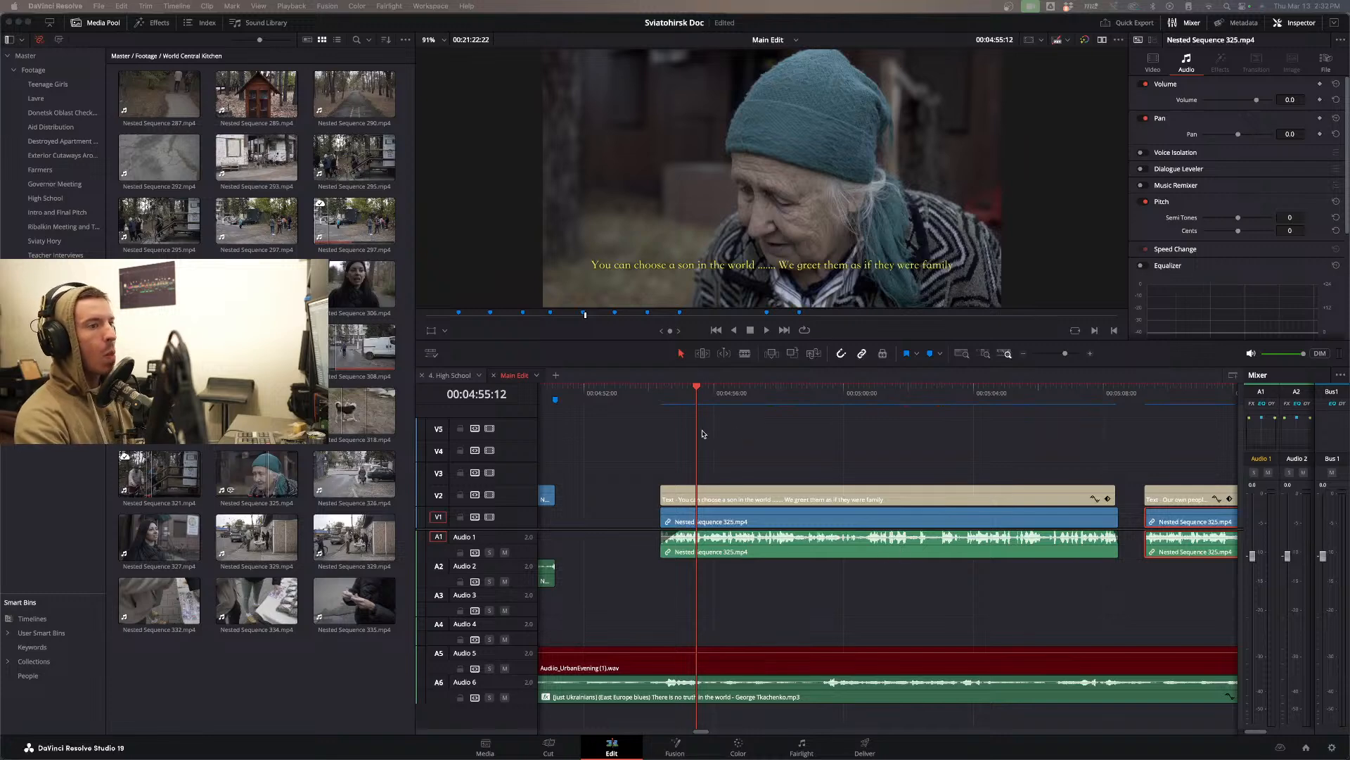
{"action": "left_click", "coordinate": [666, 394]}
{"action": "key", "text": "space"}
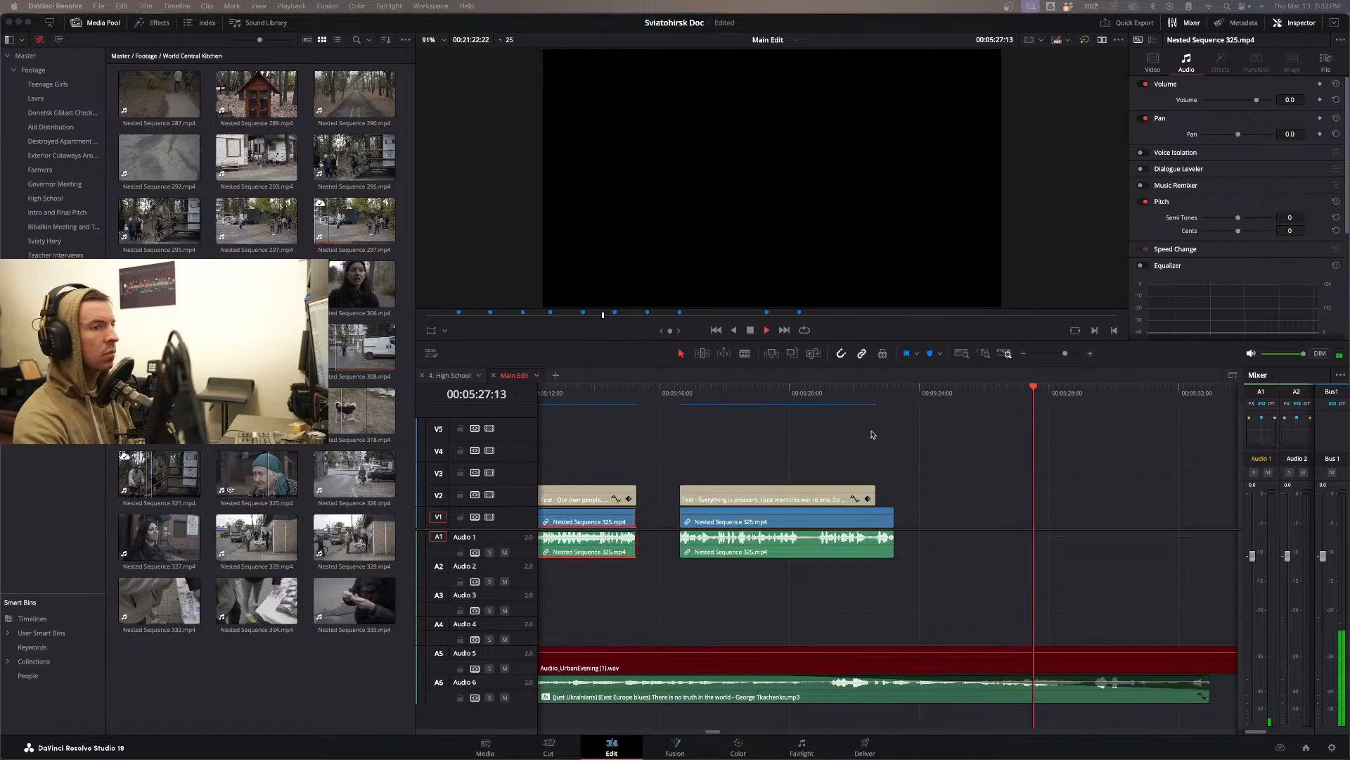
{"action": "left_click", "coordinate": [956, 443]}
{"action": "key", "text": "space"}
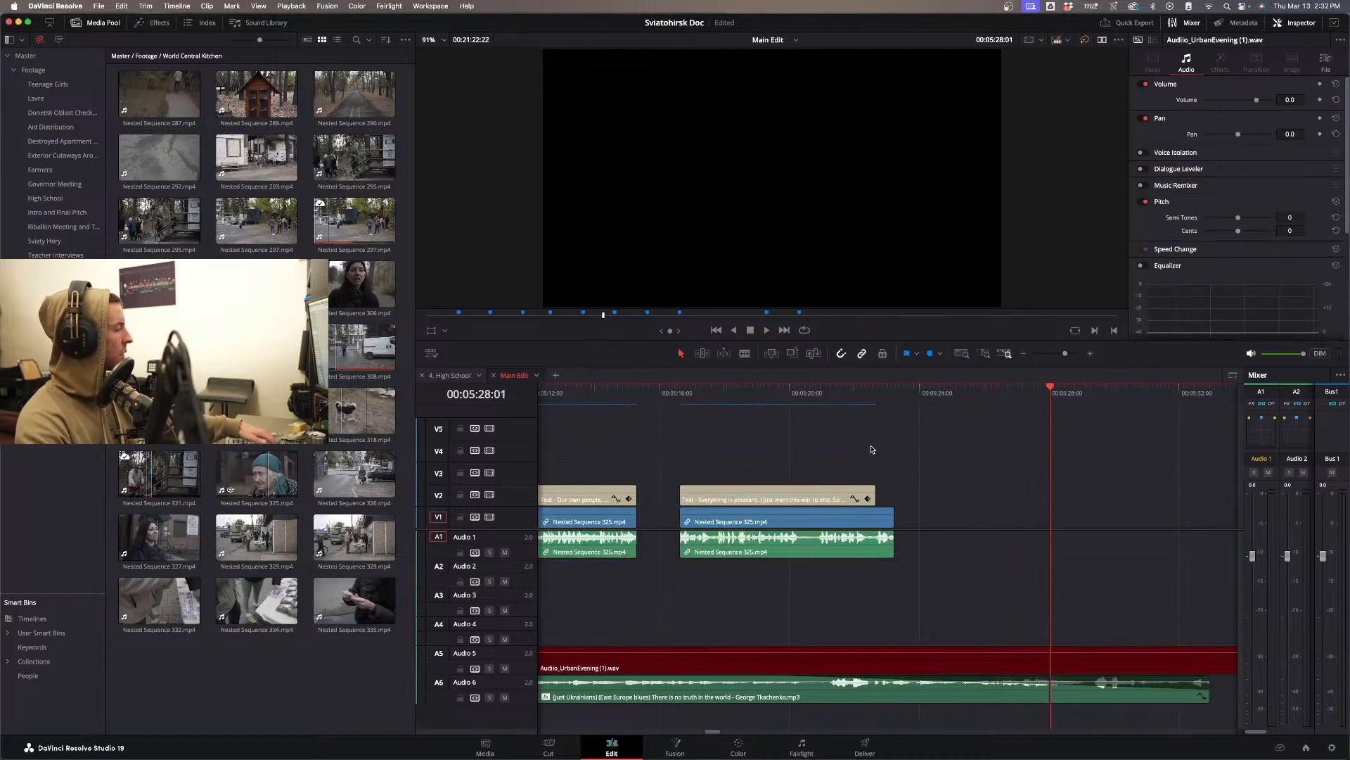
- Spot-check the third Nested Sequence 325.mp4 excerpt, including the part just past the end of its subtitle
{"action": "left_click", "coordinate": [730, 395]}
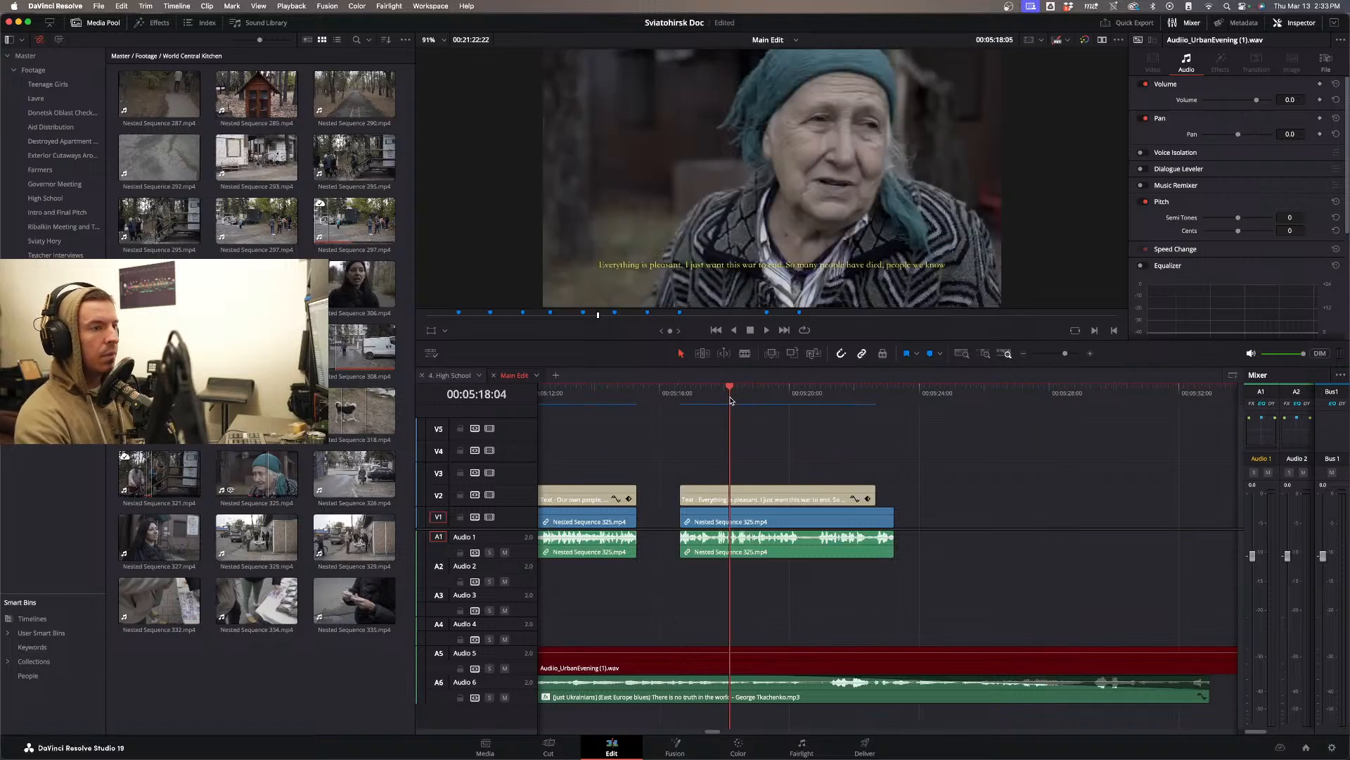
{"action": "key", "text": "space"}
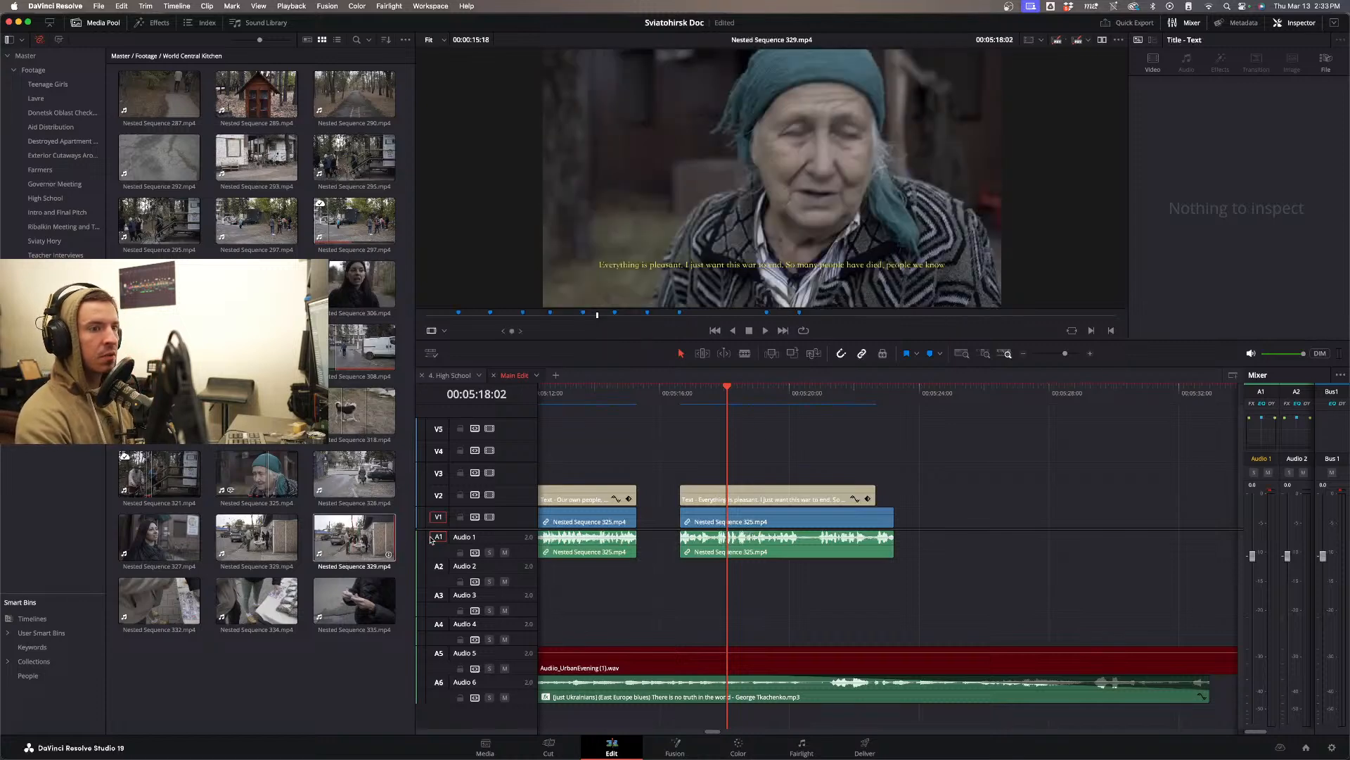
{"action": "scroll", "coordinate": [774, 451], "scroll_direction": "left", "scroll_amount": 10}
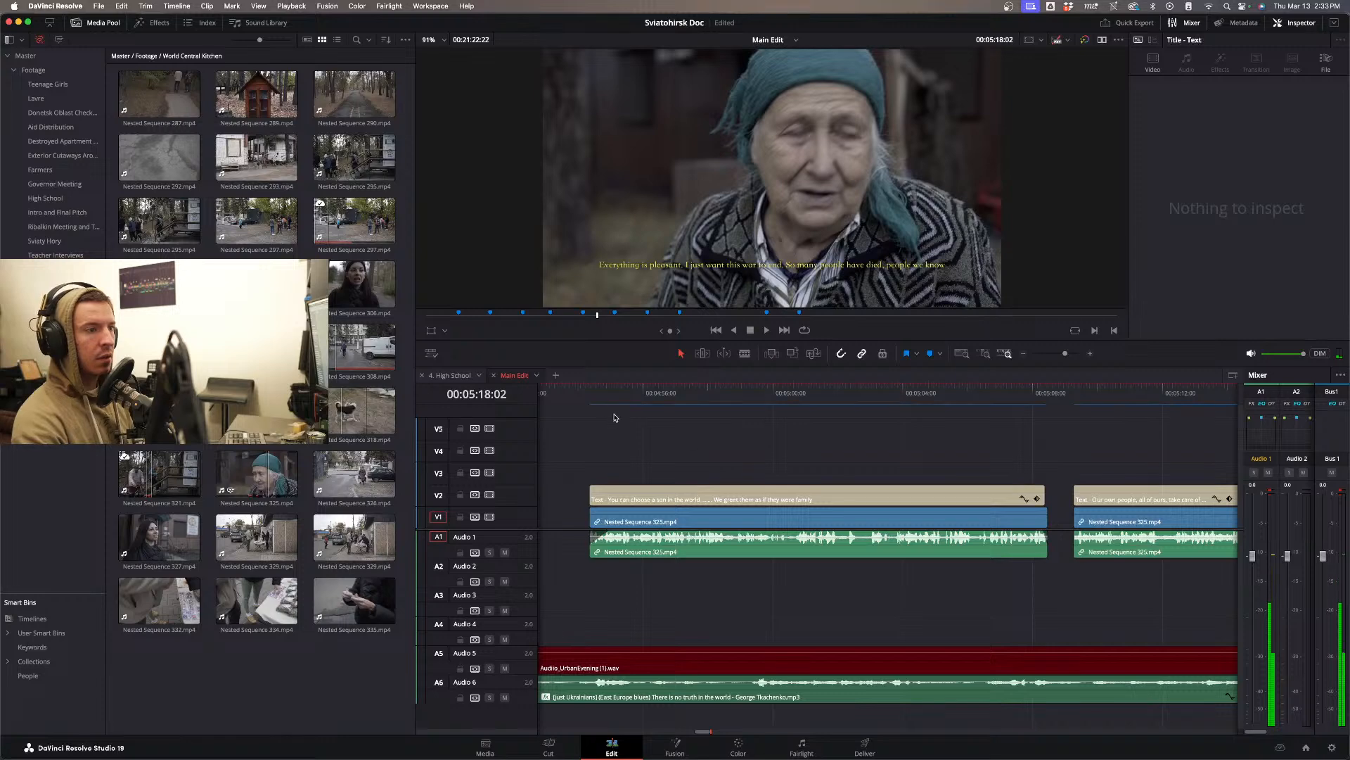
{"action": "key", "text": "Up"}
{"action": "scroll", "coordinate": [806, 453], "scroll_direction": "right", "scroll_amount": 8}
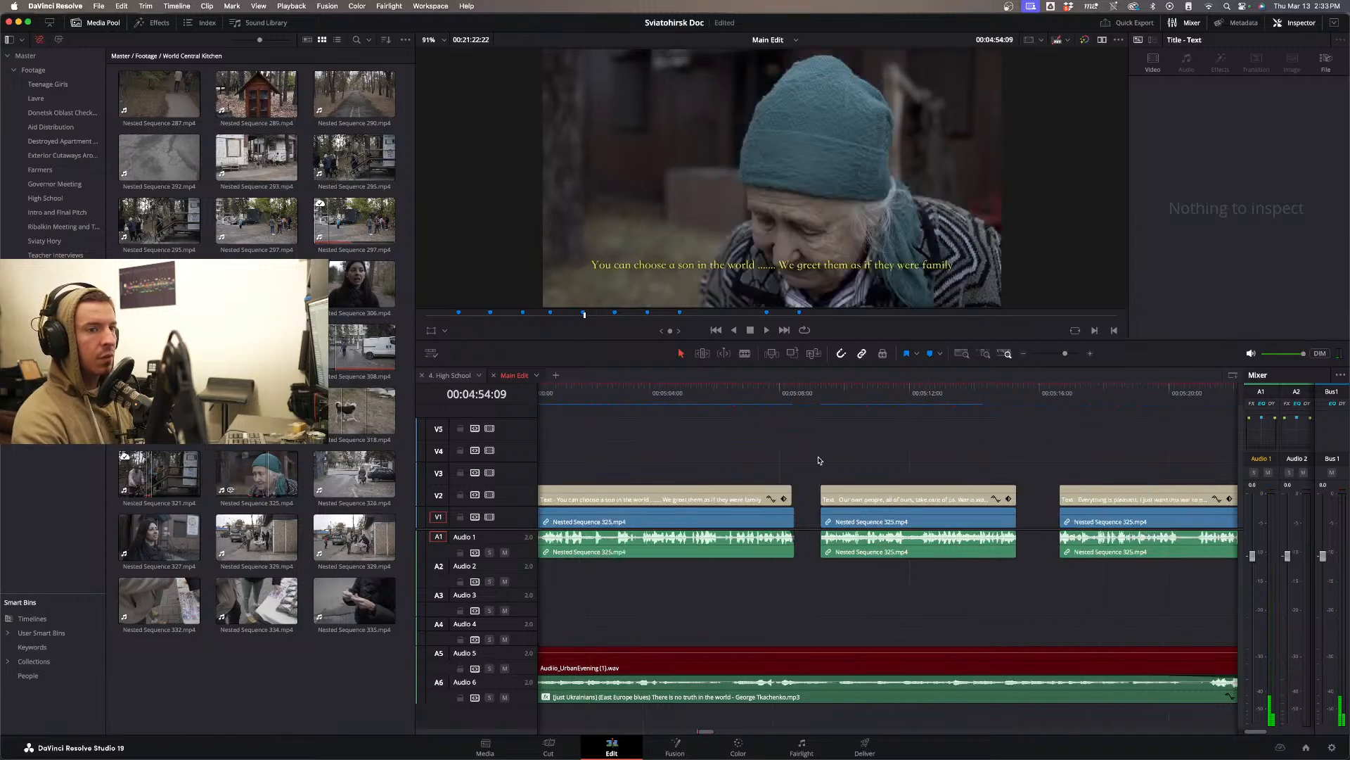
{"action": "left_click", "coordinate": [947, 405]}
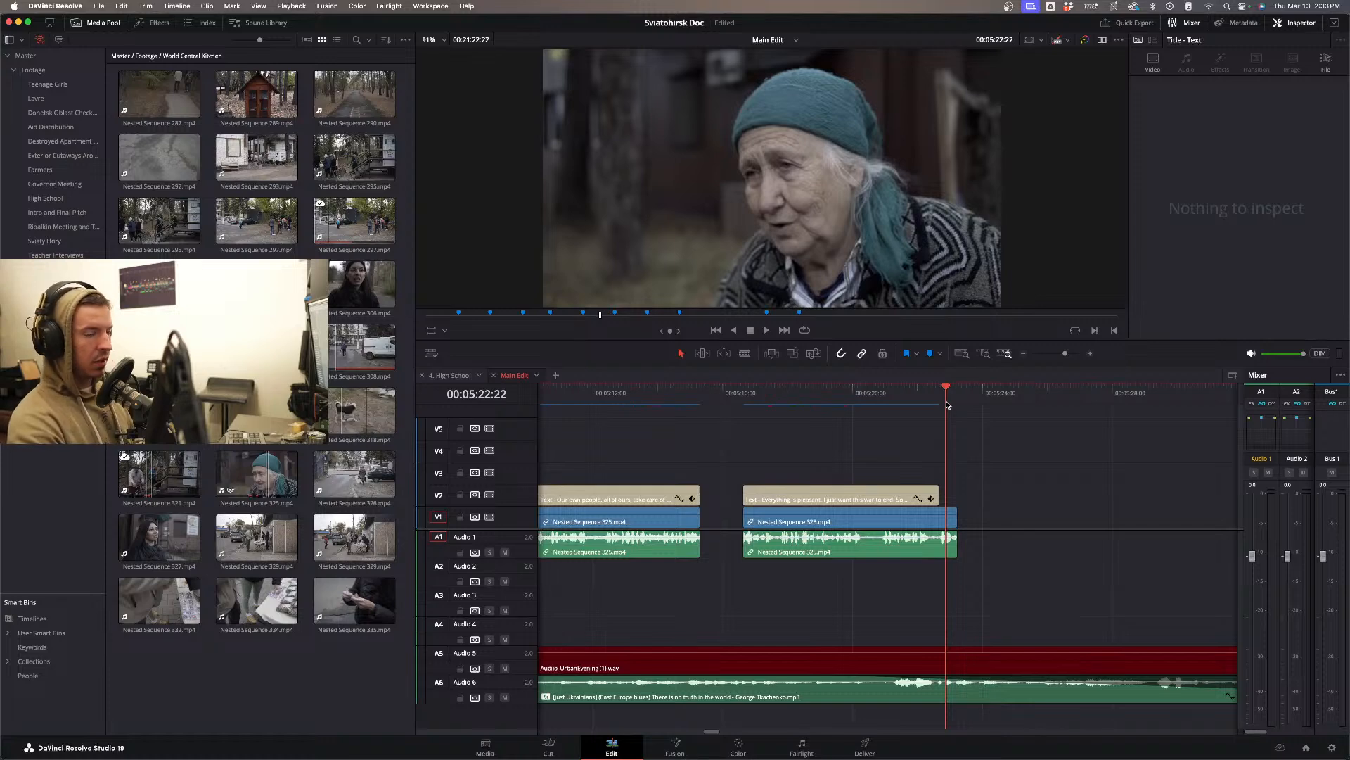
- Replay the opening of the first excerpt and move the playhead to 00:05:25:08, just after the third excerpt
{"action": "left_click", "coordinate": [1023, 354]}
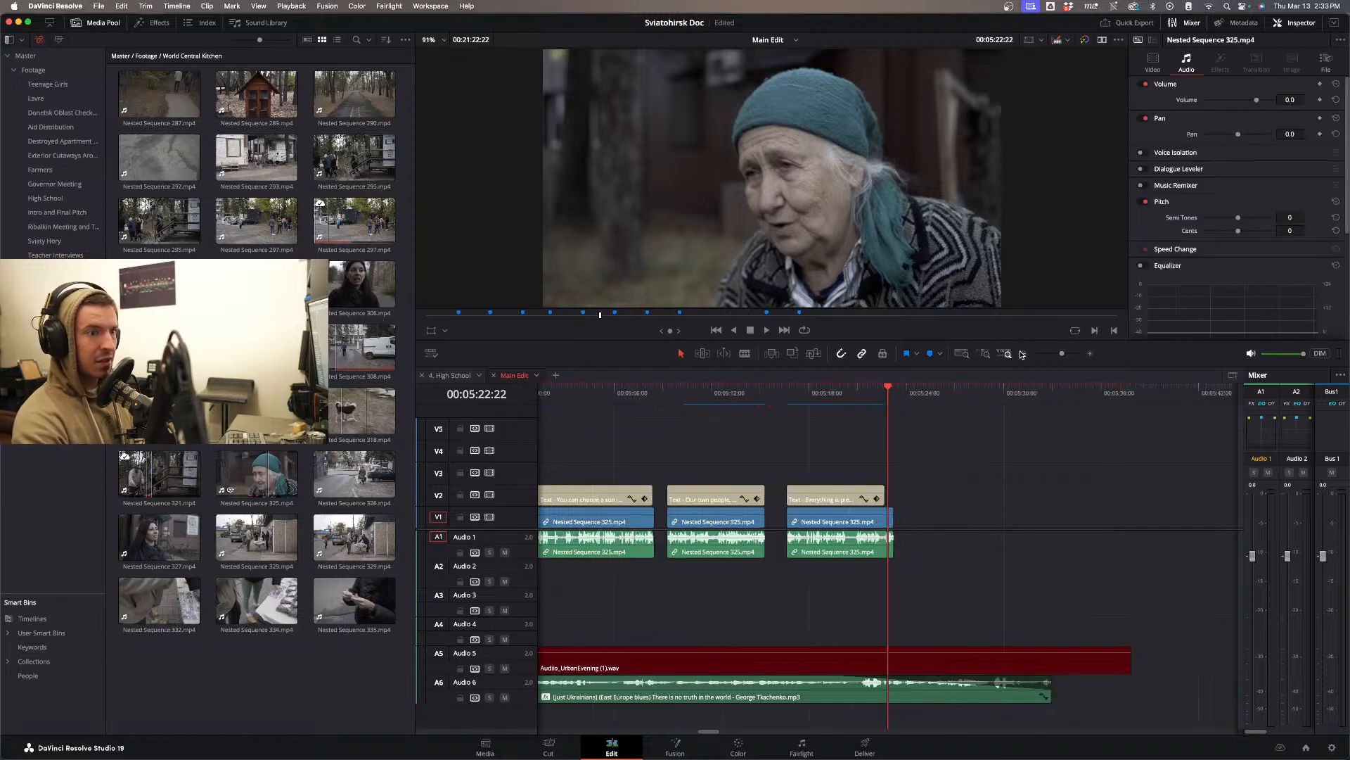
{"action": "left_click", "coordinate": [1024, 353]}
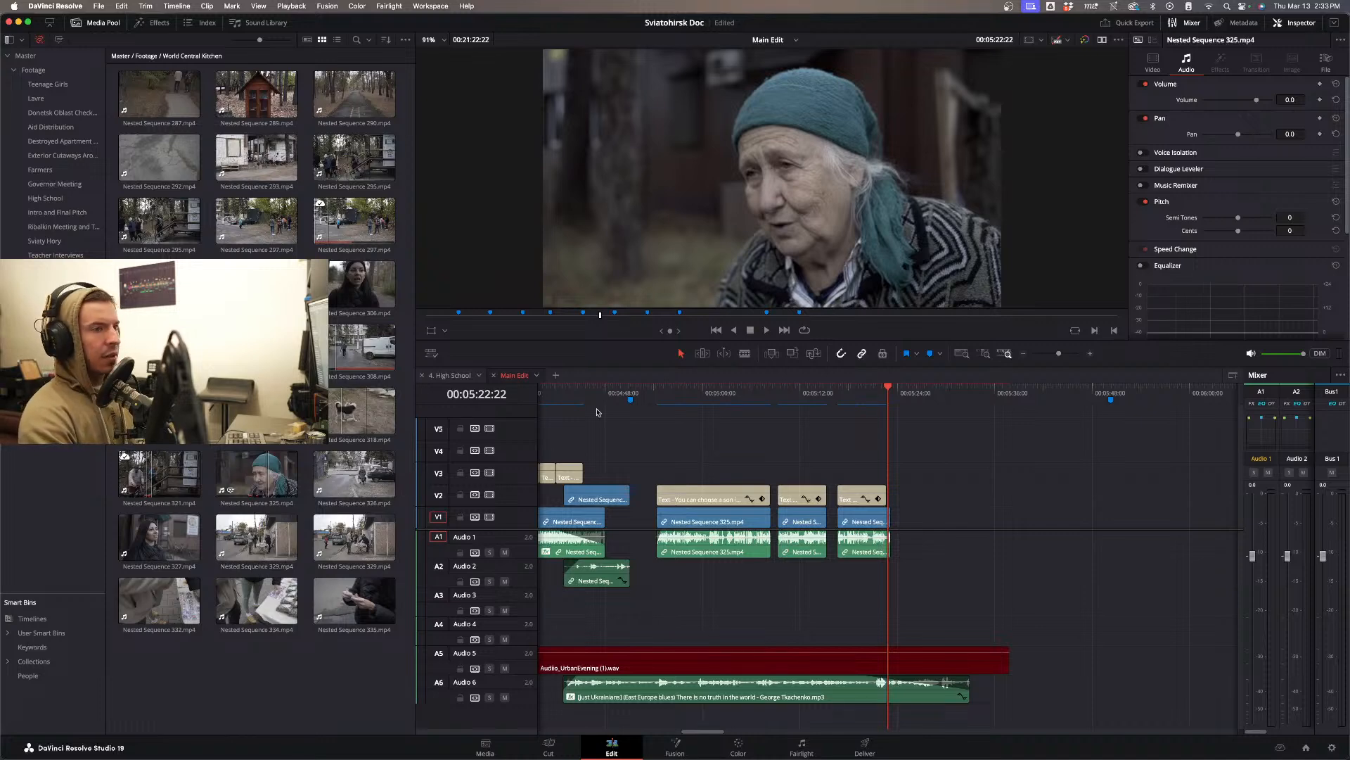
{"action": "left_click", "coordinate": [659, 395]}
{"action": "key", "text": "space"}
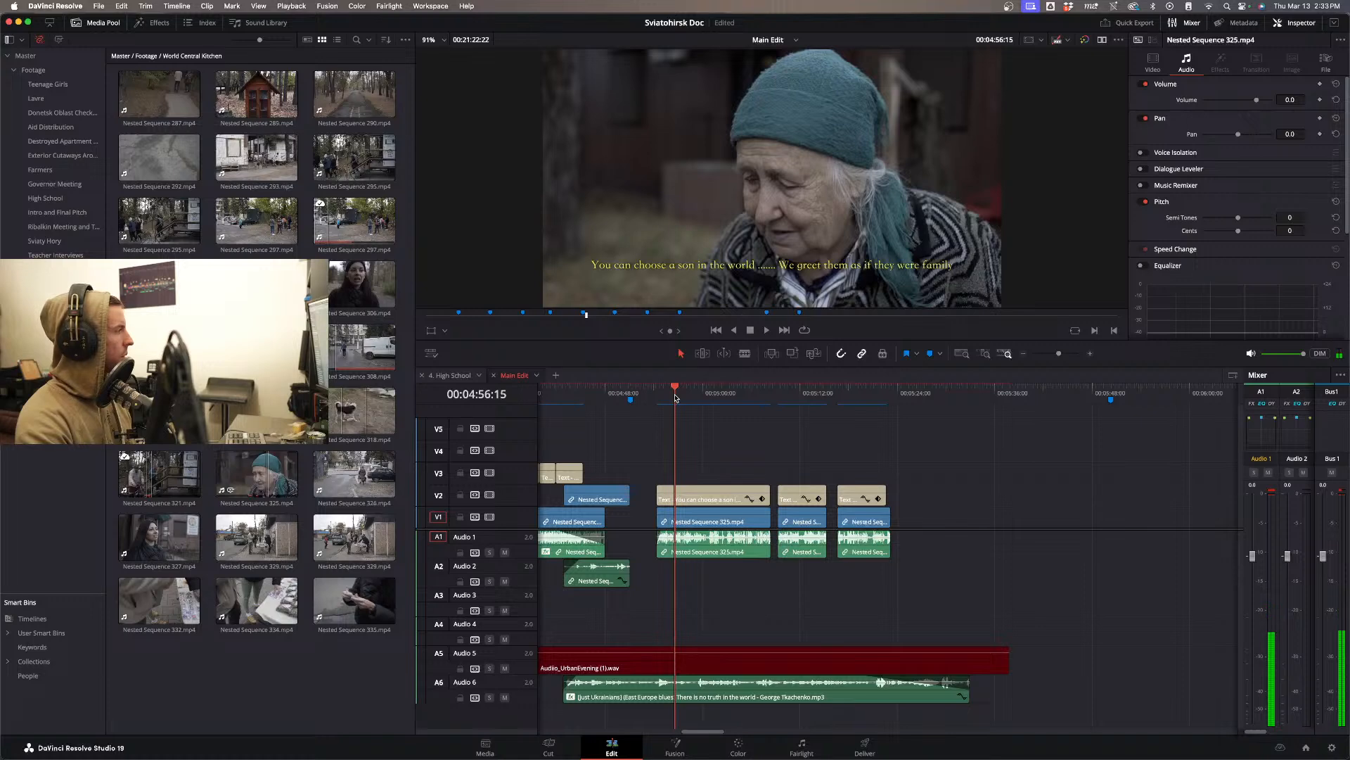
{"action": "left_click_drag", "start_coordinate": [675, 396], "coordinate": [677, 395]}
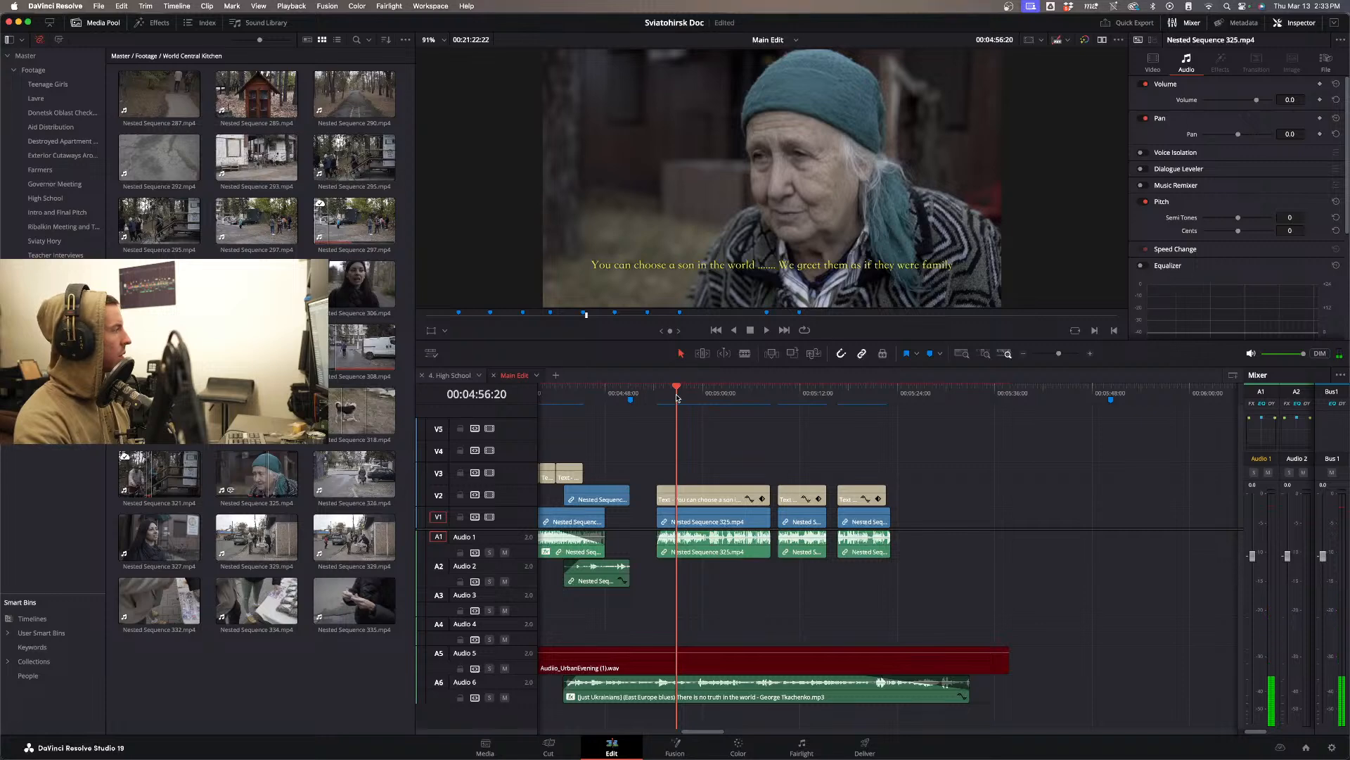
{"action": "left_click_drag", "start_coordinate": [676, 397], "coordinate": [908, 405]}
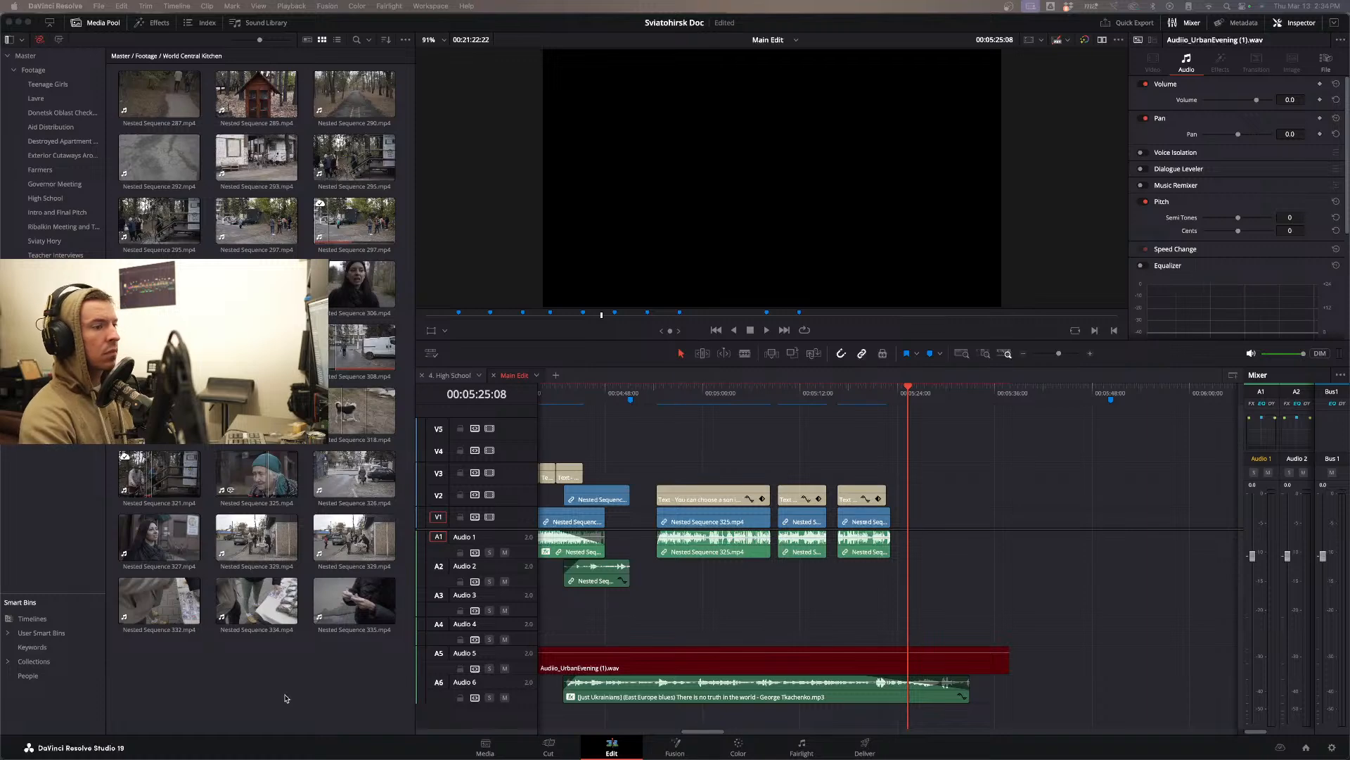
- Open the transcription of the Nested Sequence 325.mp4 source clip from the World Central Kitchen bin
{"action": "left_click", "coordinate": [274, 488]}
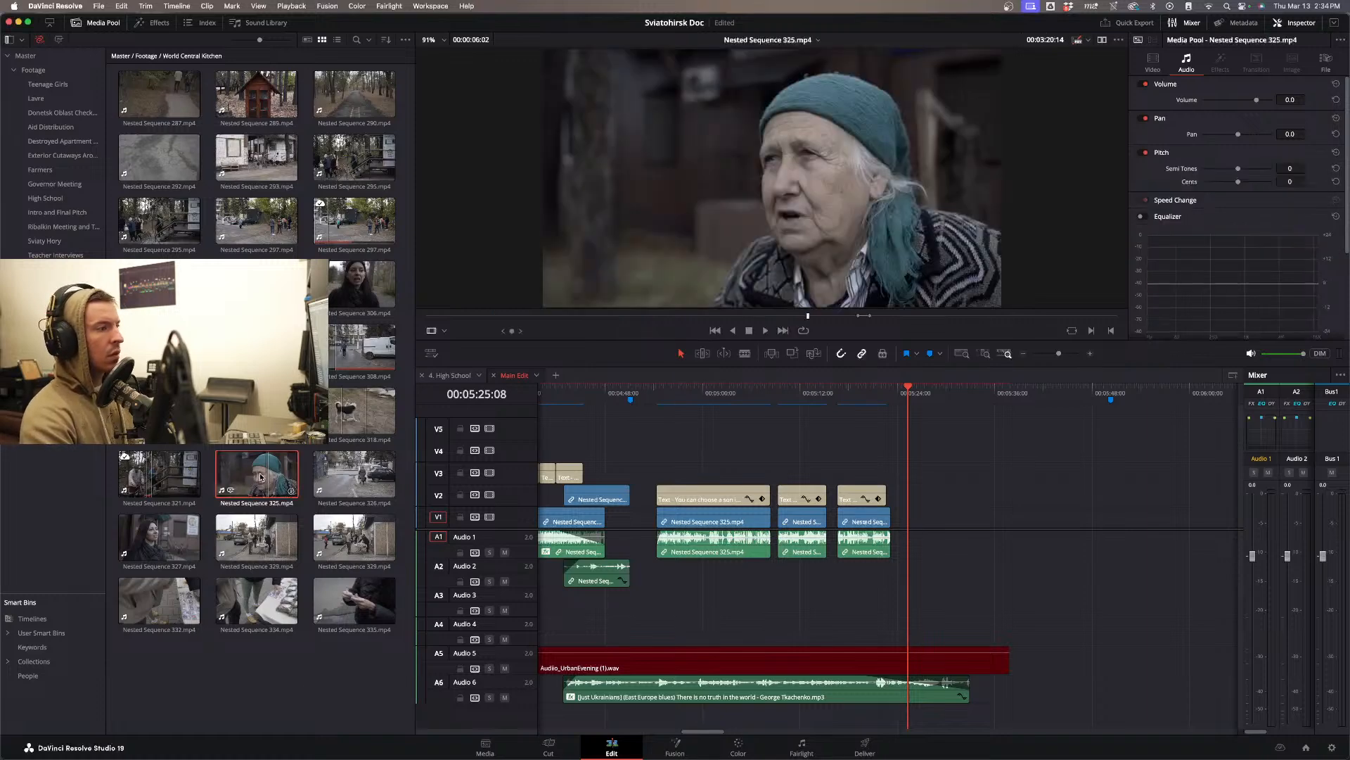
{"action": "right_click", "coordinate": [273, 488]}
{"action": "mouse_move", "coordinate": [325, 399]}
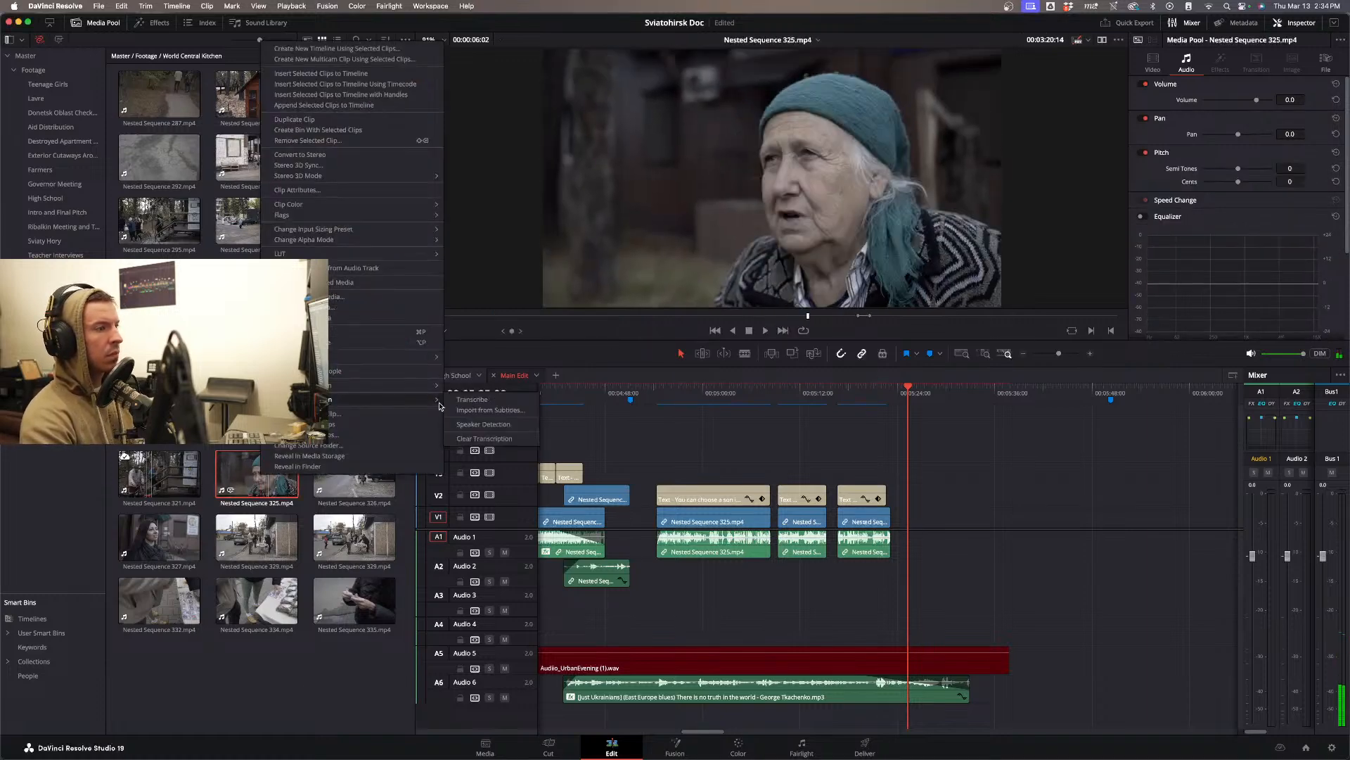
{"action": "left_click", "coordinate": [486, 399]}
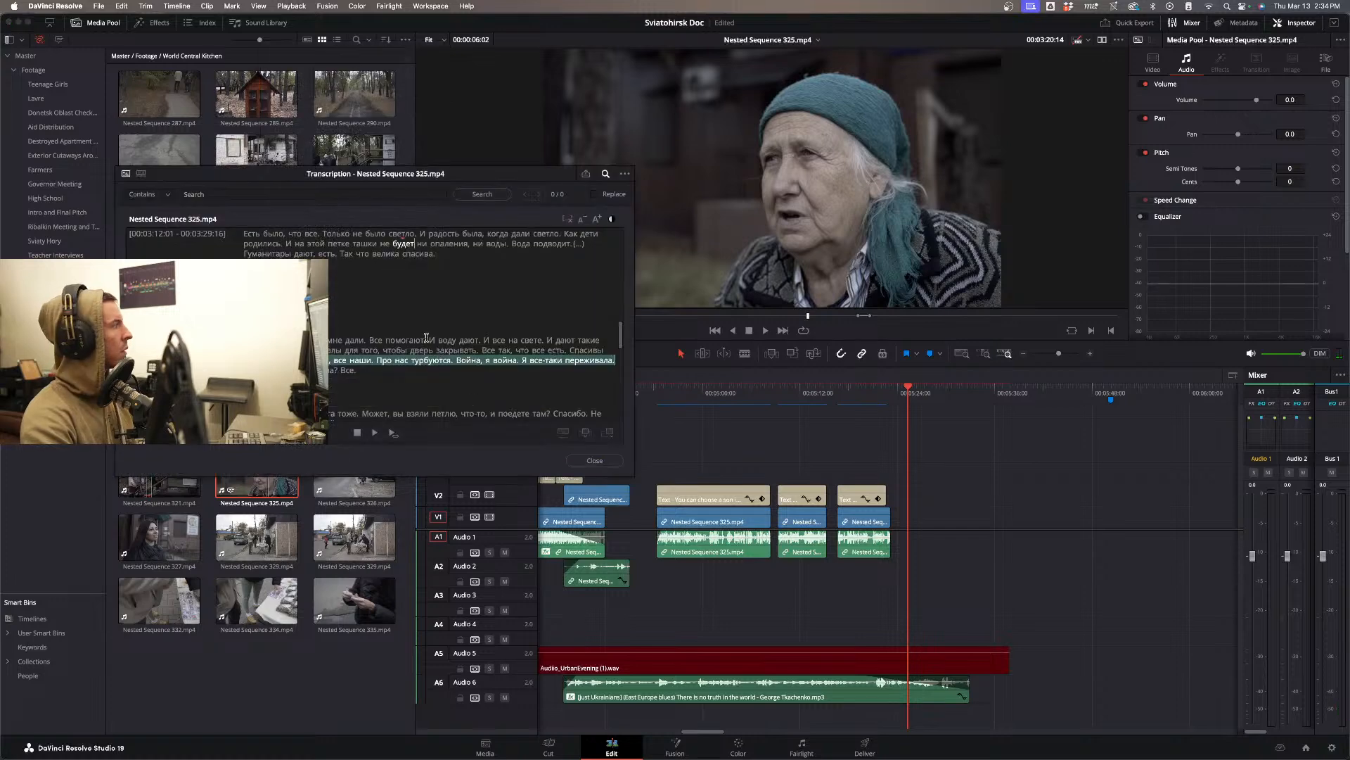
- Select the transcript passage about the woman travelling to France, from "В фильме, как и был" to "что тут значит"
{"action": "scroll", "coordinate": [425, 333], "scroll_direction": "up", "scroll_amount": 5}
{"action": "scroll", "coordinate": [425, 333], "scroll_direction": "up", "scroll_amount": 5}
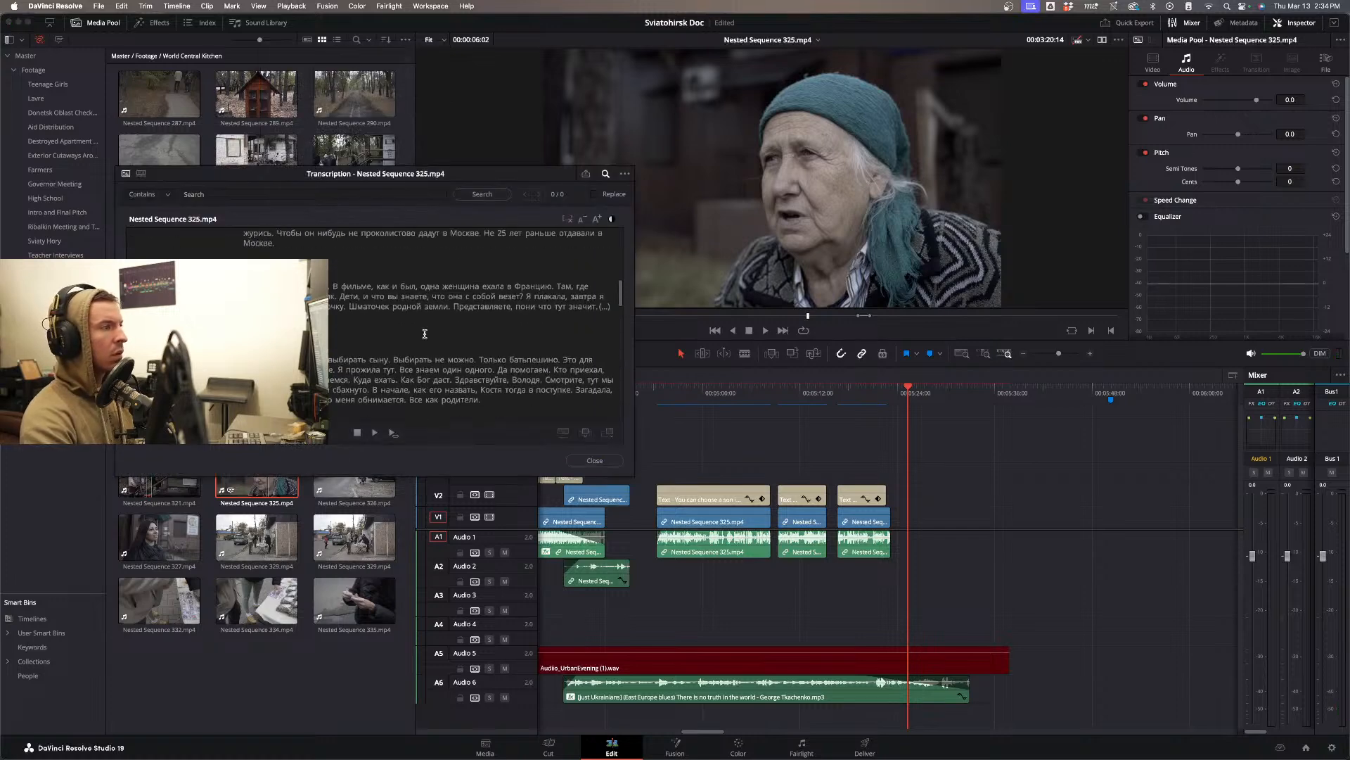
{"action": "scroll", "coordinate": [425, 333], "scroll_direction": "up", "scroll_amount": 2}
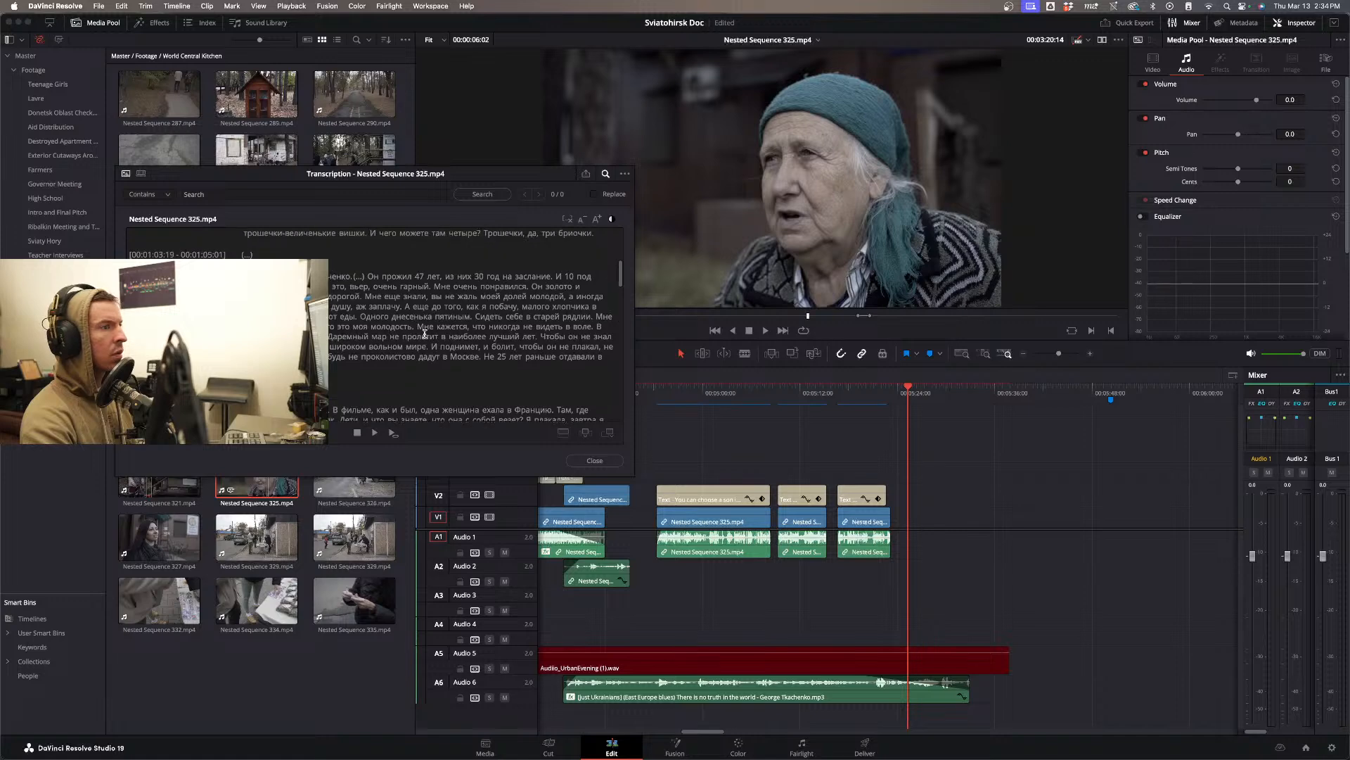
{"action": "scroll", "coordinate": [425, 333], "scroll_direction": "up", "scroll_amount": 3}
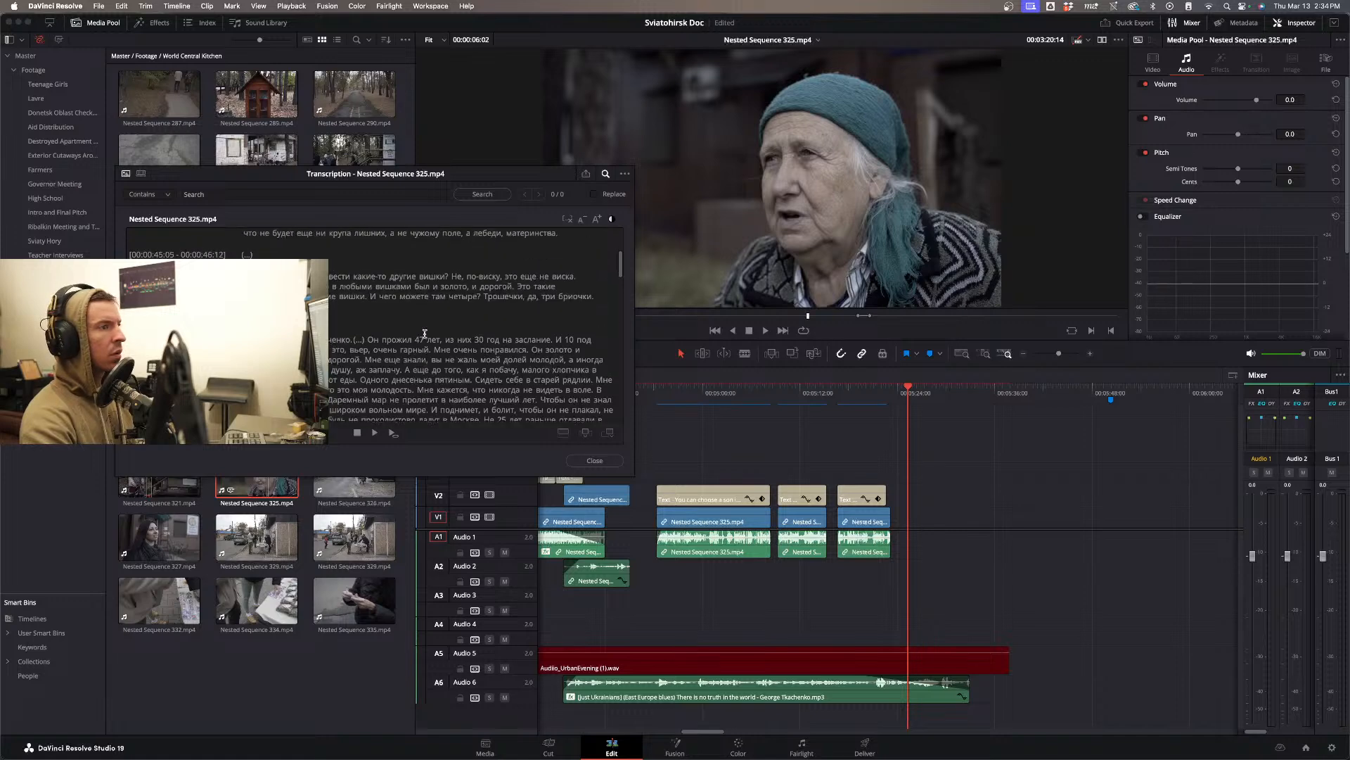
{"action": "scroll", "coordinate": [424, 333], "scroll_direction": "down", "scroll_amount": 5}
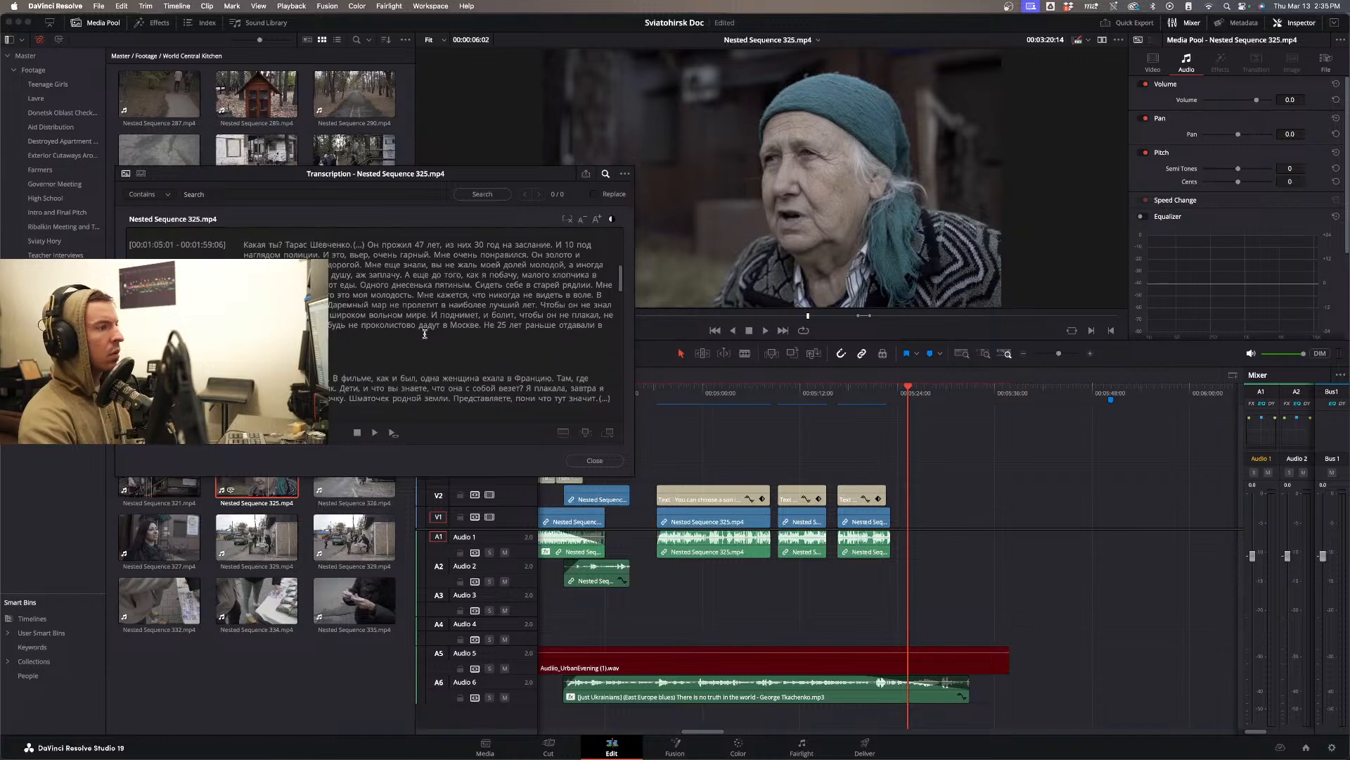
{"action": "scroll", "coordinate": [425, 333], "scroll_direction": "down", "scroll_amount": 2}
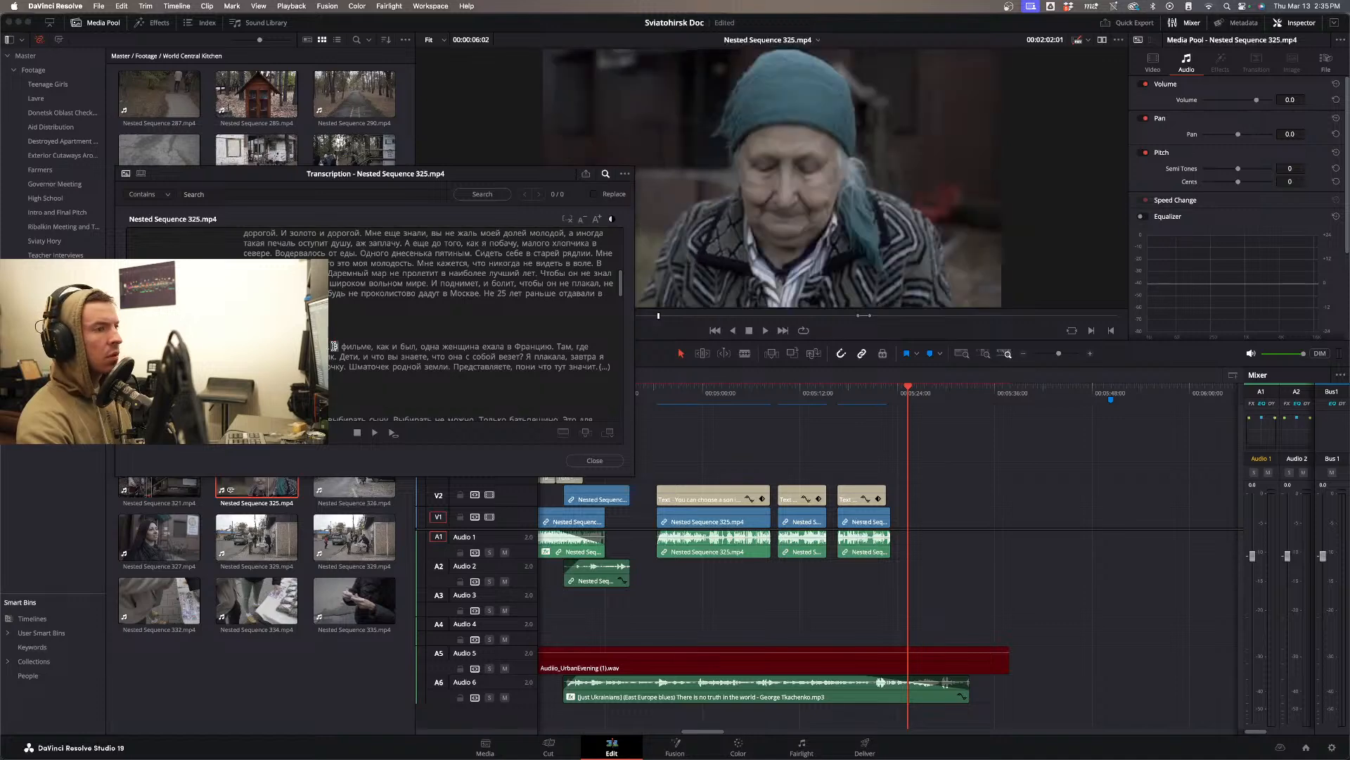
{"action": "left_click_drag", "start_coordinate": [334, 346], "coordinate": [575, 365]}
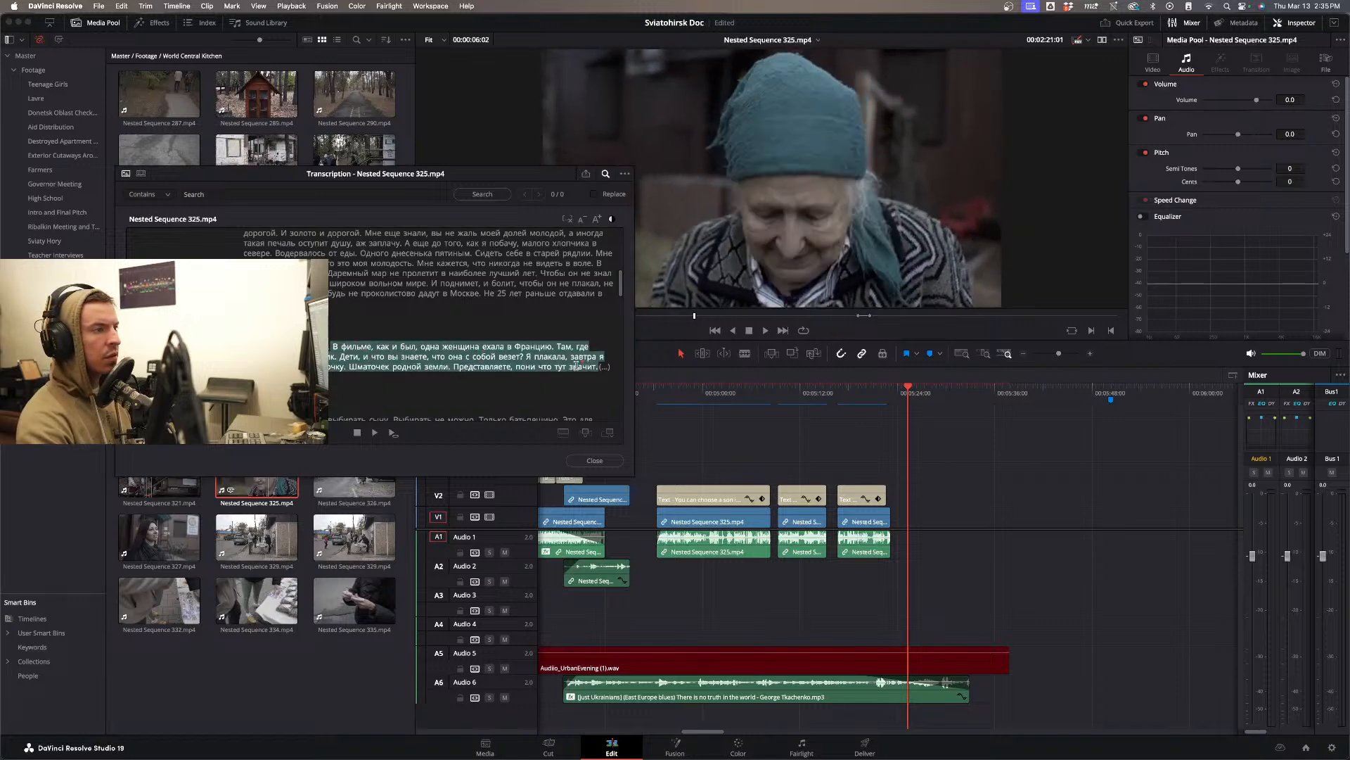
- Place the chosen Nested Sequence 325 excerpt on V1 and A1 after the last interview clip and play its beginning
{"action": "left_click_drag", "start_coordinate": [835, 257], "coordinate": [927, 519]}
{"action": "left_click", "coordinate": [951, 458]}
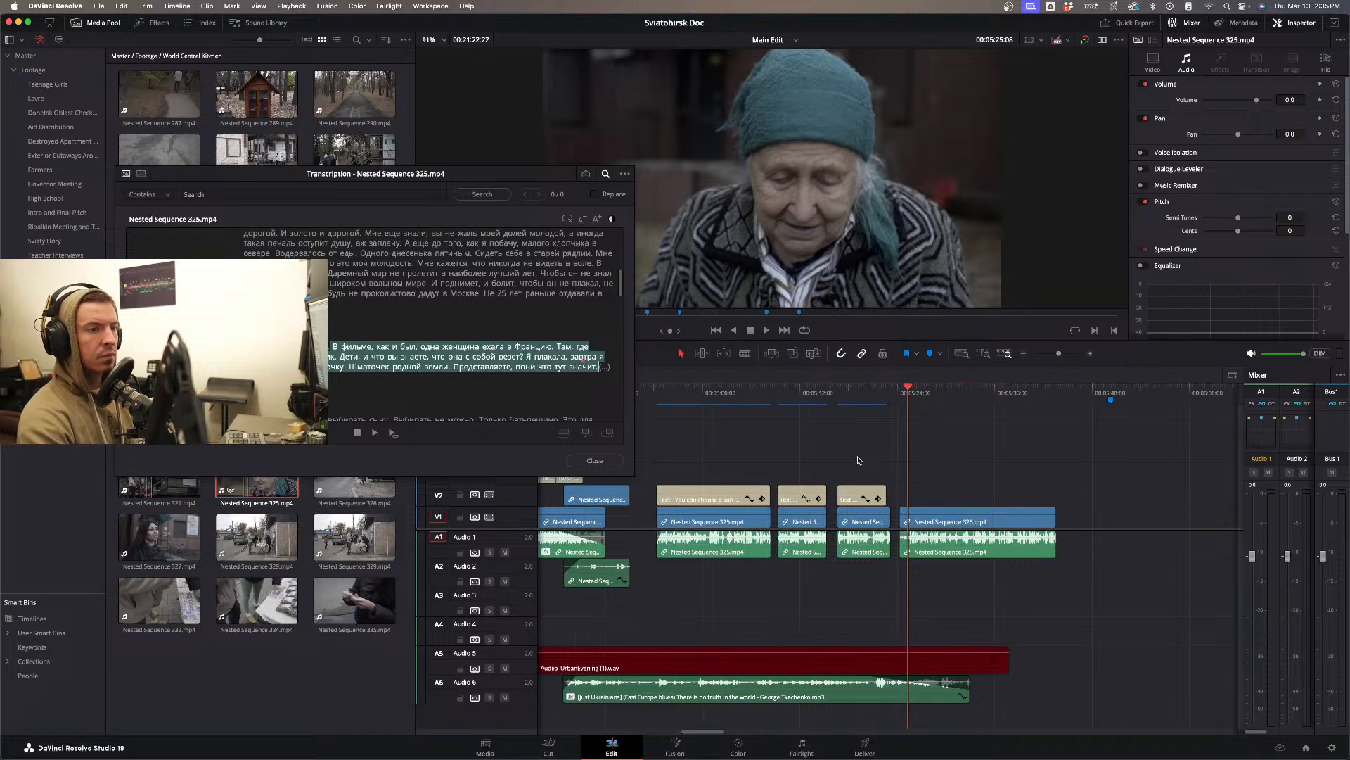
{"action": "left_click", "coordinate": [901, 399]}
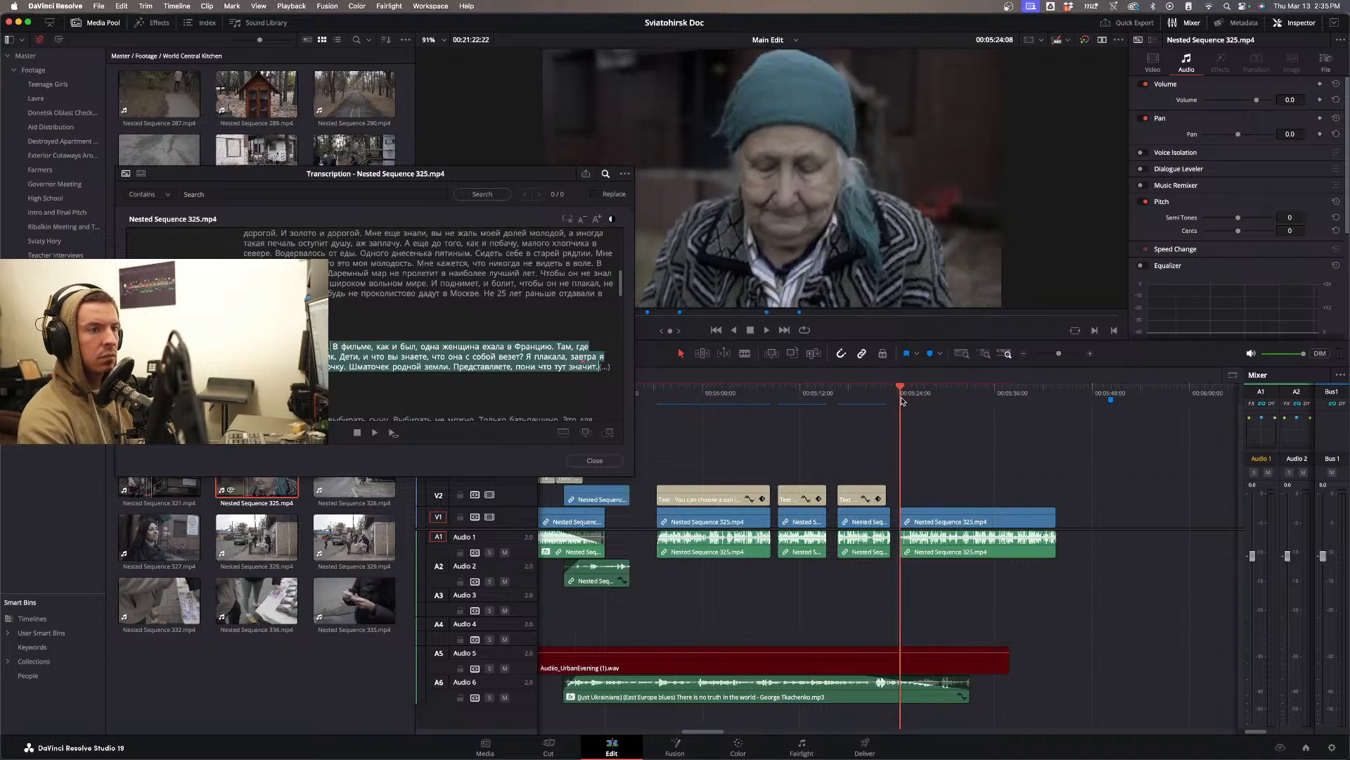
{"action": "key", "text": "space"}
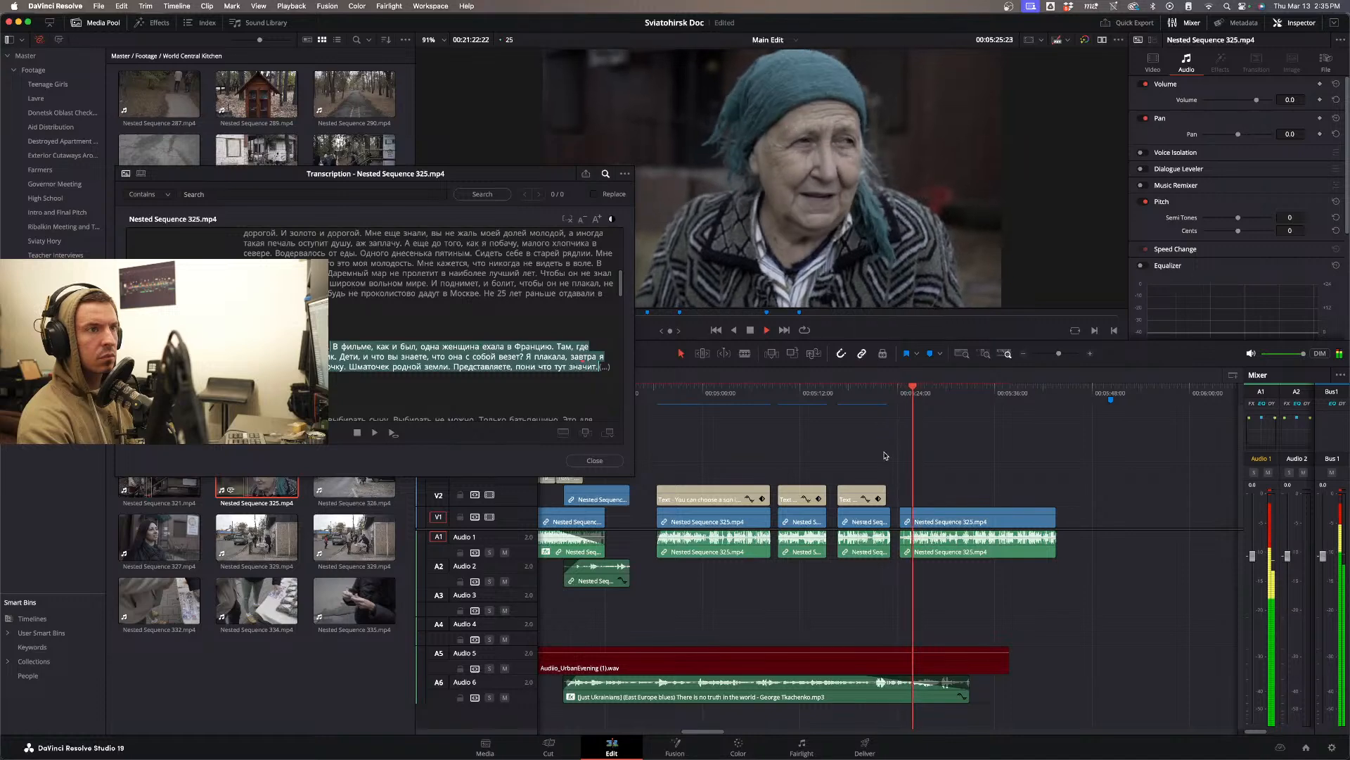
{"action": "key", "text": "space"}
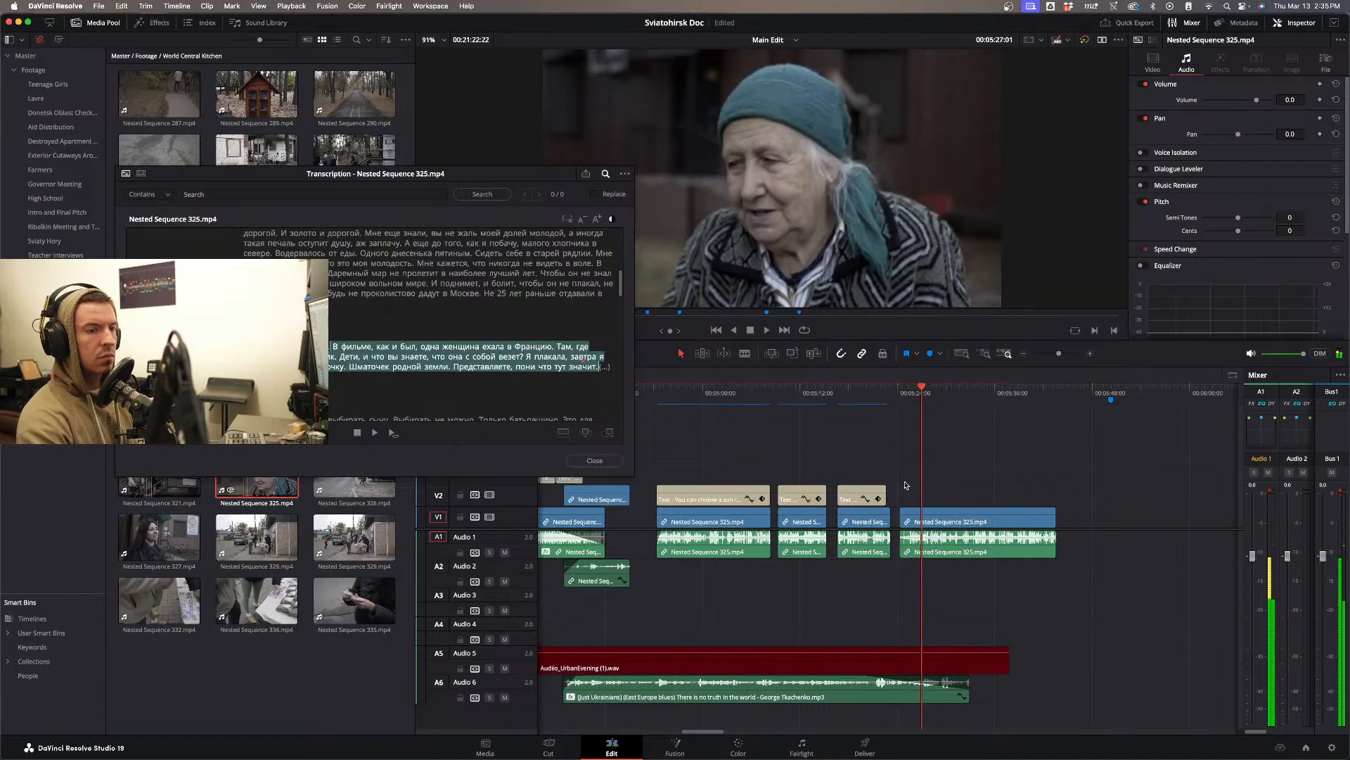
- Set the new clip's right audio channel source to Embedded Channel 1 and play the clip from its start to check it
{"action": "right_click", "coordinate": [965, 554]}
{"action": "left_click", "coordinate": [996, 504]}
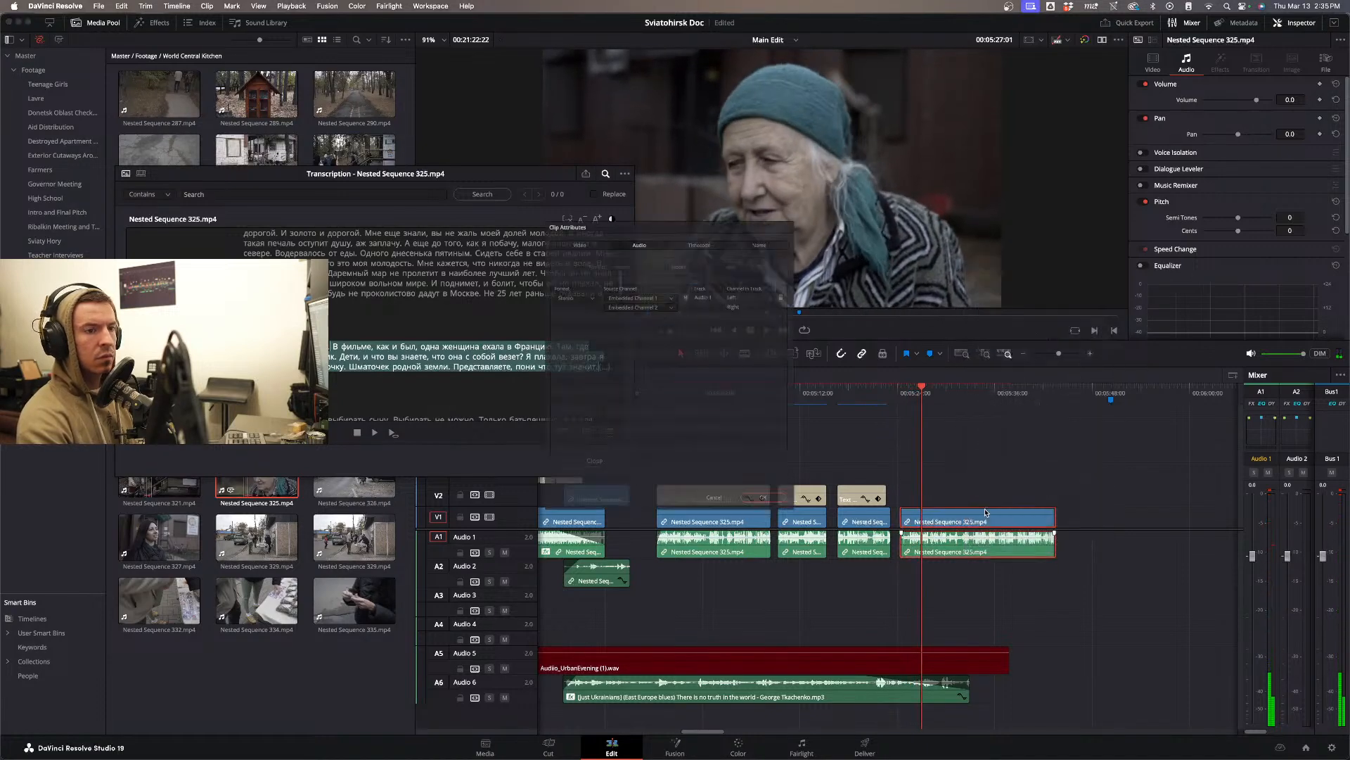
{"action": "left_click", "coordinate": [603, 290]}
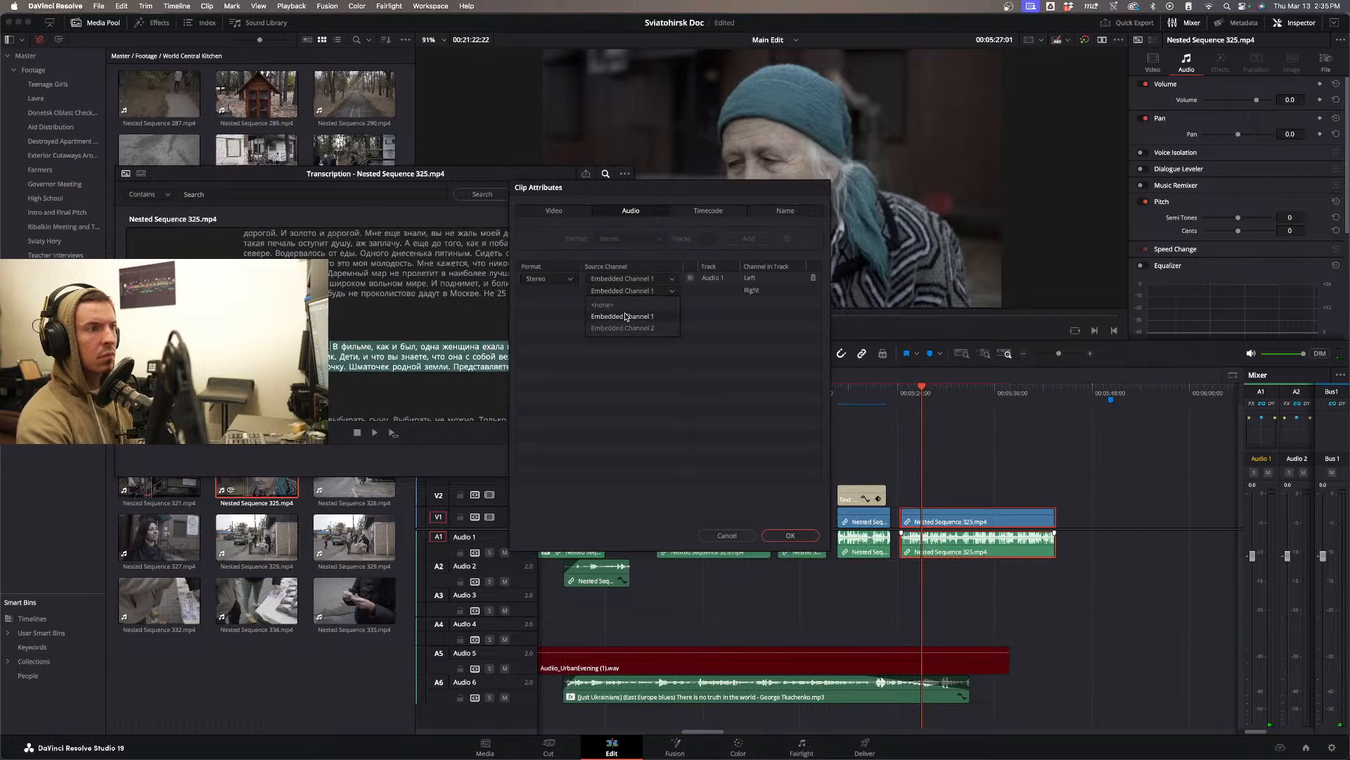
{"action": "left_click", "coordinate": [612, 315]}
{"action": "left_click", "coordinate": [790, 537]}
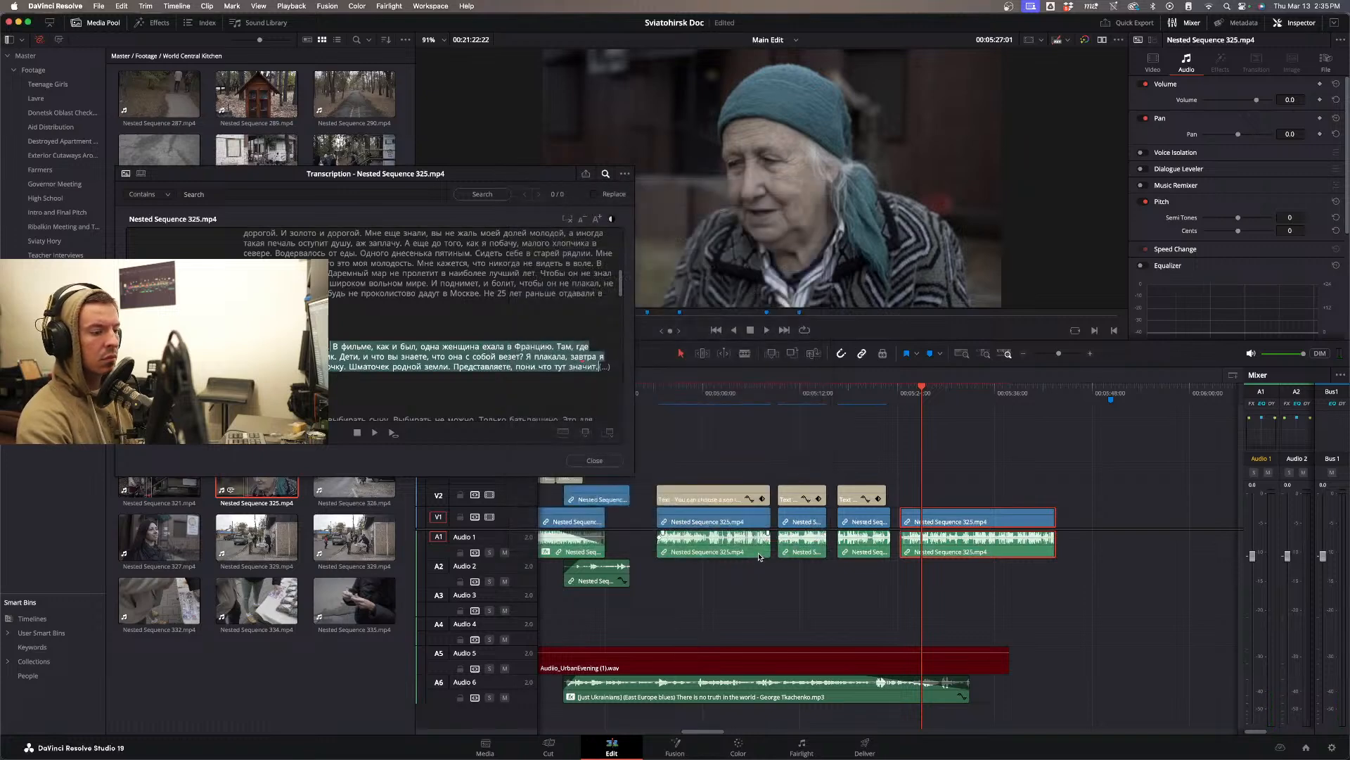
{"action": "left_click", "coordinate": [936, 453]}
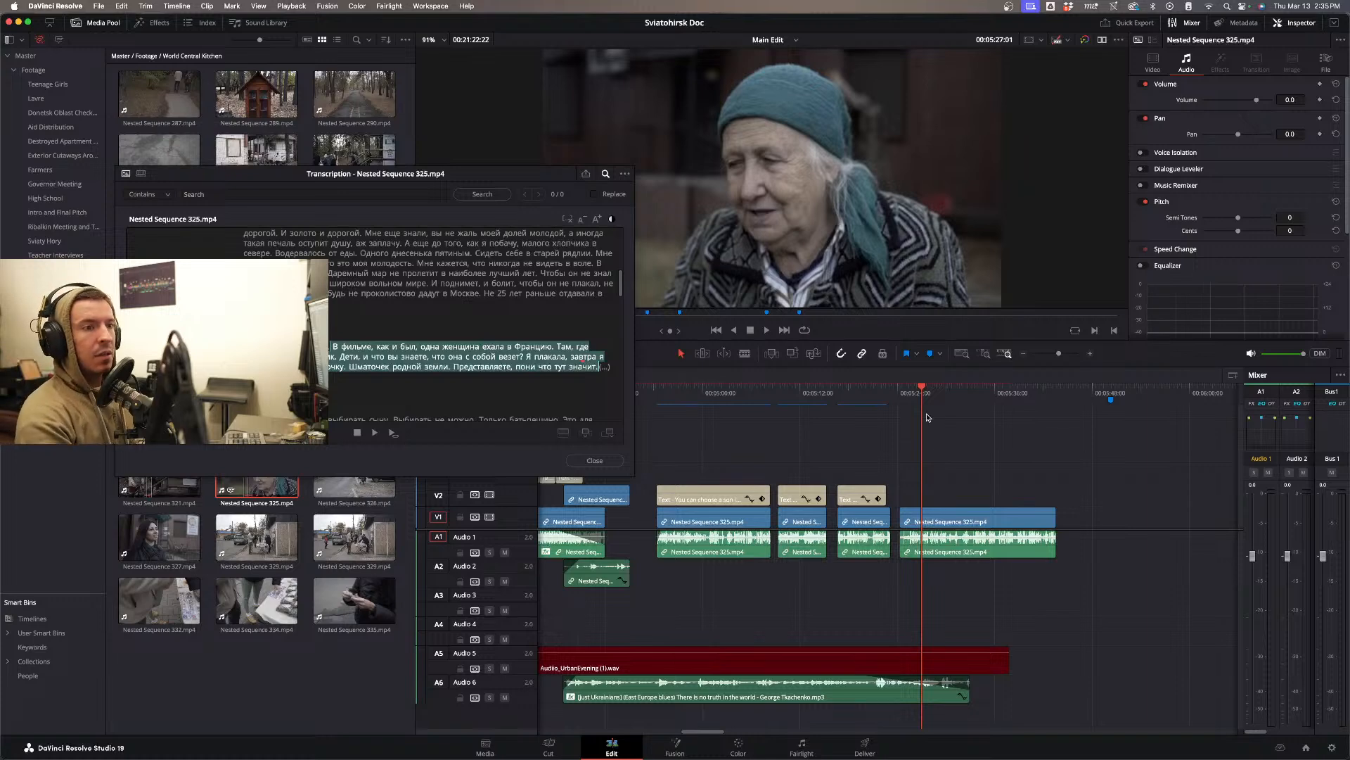
{"action": "left_click", "coordinate": [902, 396]}
{"action": "key", "text": "space"}
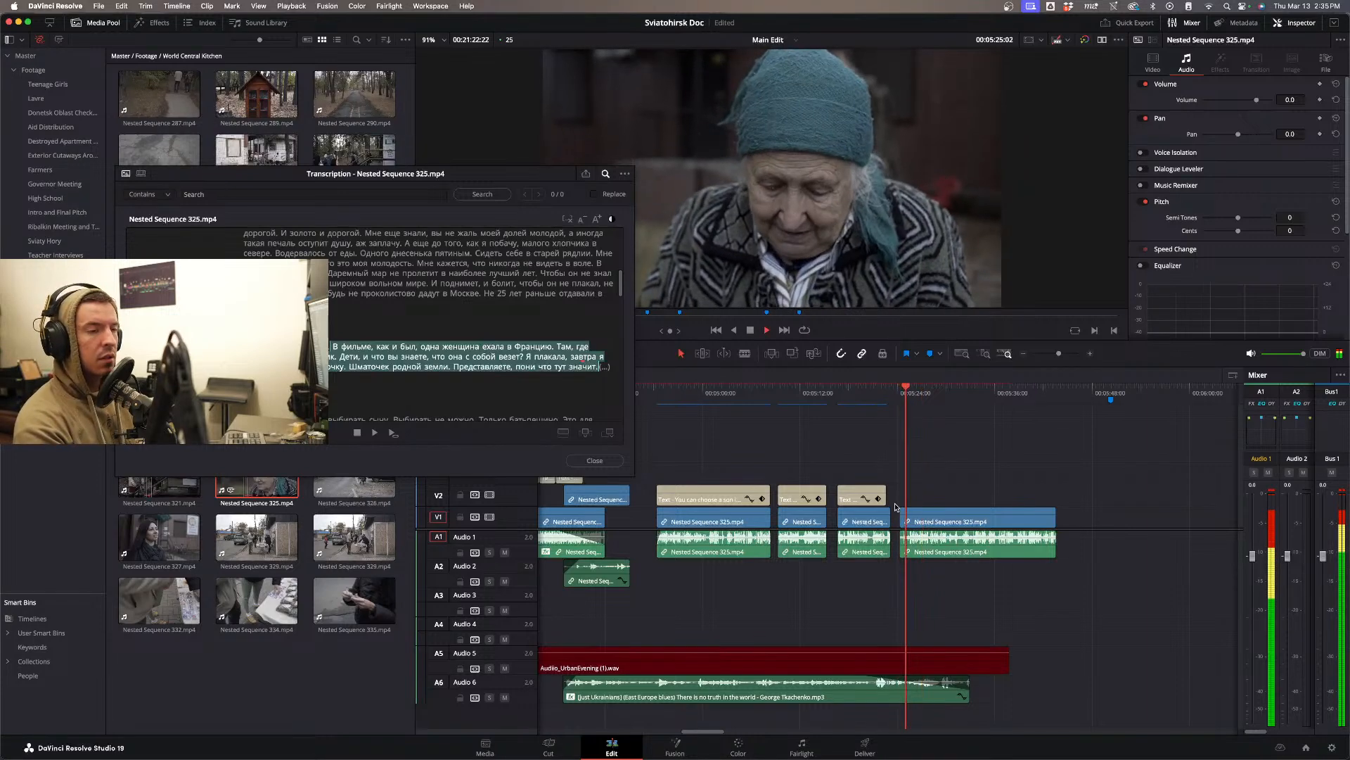
{"action": "key", "text": "space"}
- Copy the "Instead, we ended up under bombardment." title onto V2 above the start of the new interview clip
{"action": "scroll", "coordinate": [771, 469], "scroll_direction": "left", "scroll_amount": 5}
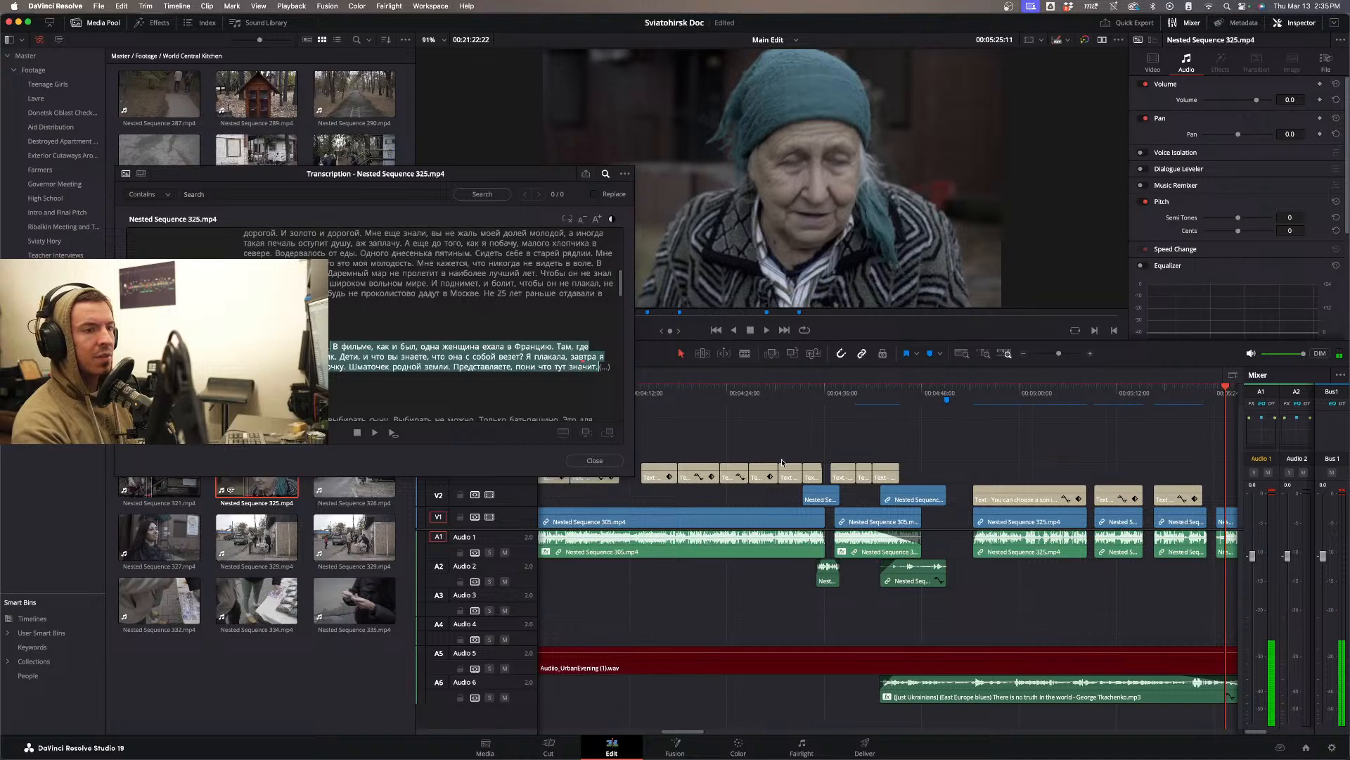
{"action": "left_click", "coordinate": [760, 473]}
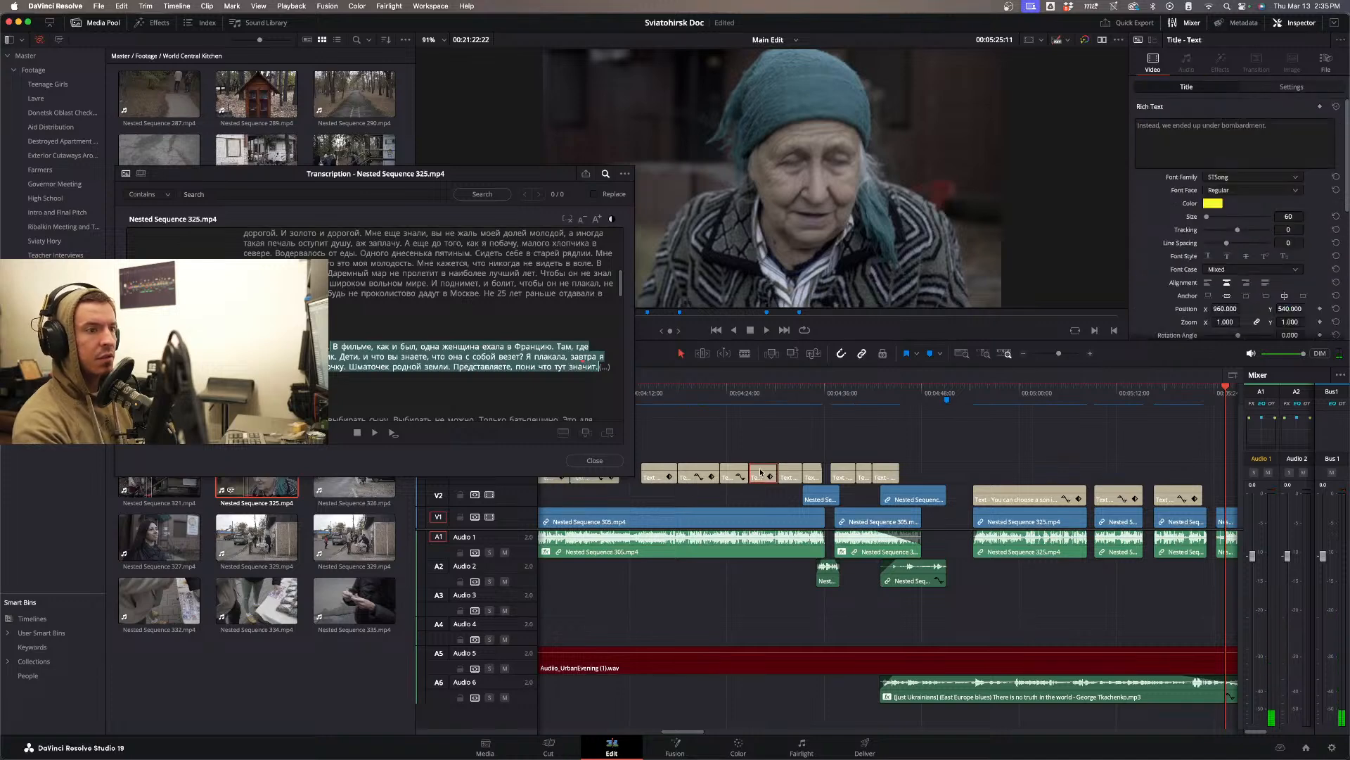
{"action": "left_click_drag", "start_coordinate": [761, 473], "coordinate": [1173, 453]}
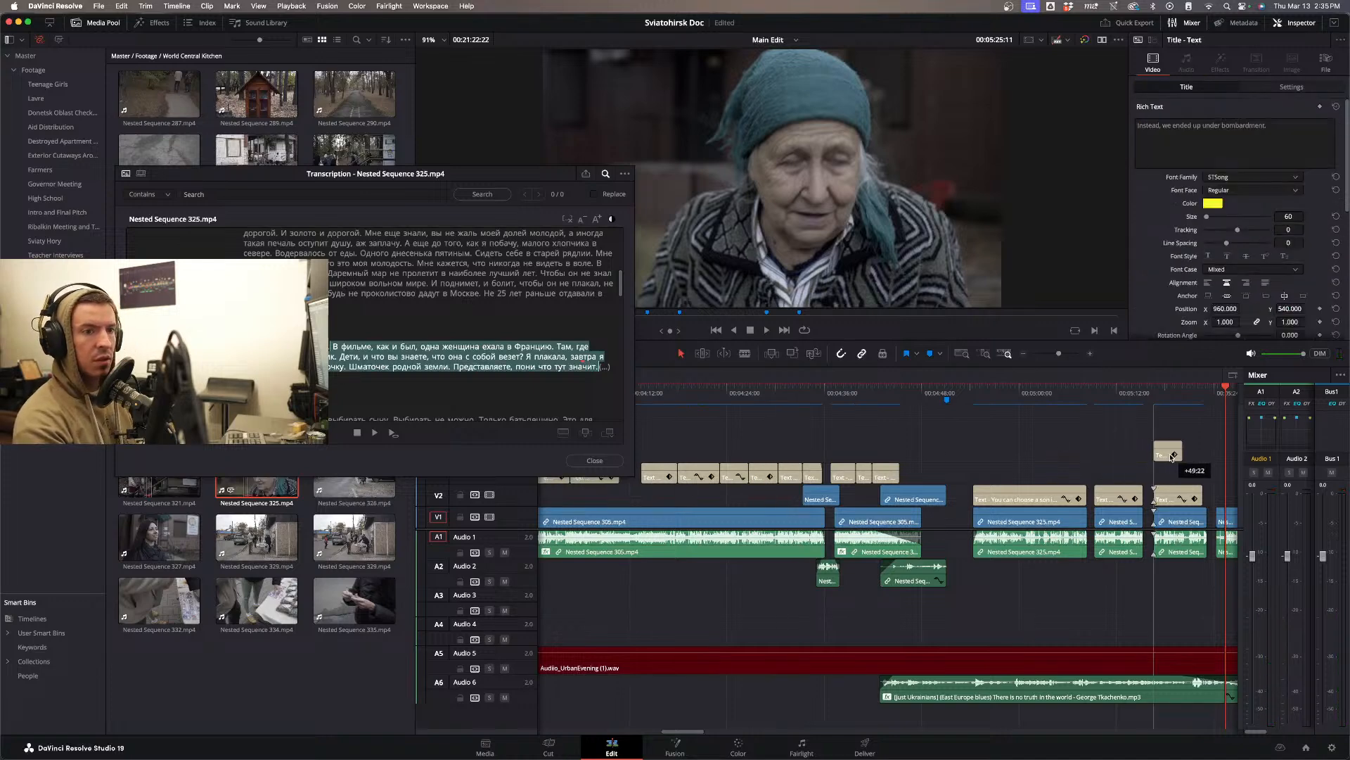
{"action": "scroll", "coordinate": [1004, 443], "scroll_direction": "right", "scroll_amount": 6}
{"action": "left_click_drag", "start_coordinate": [786, 448], "coordinate": [852, 495]}
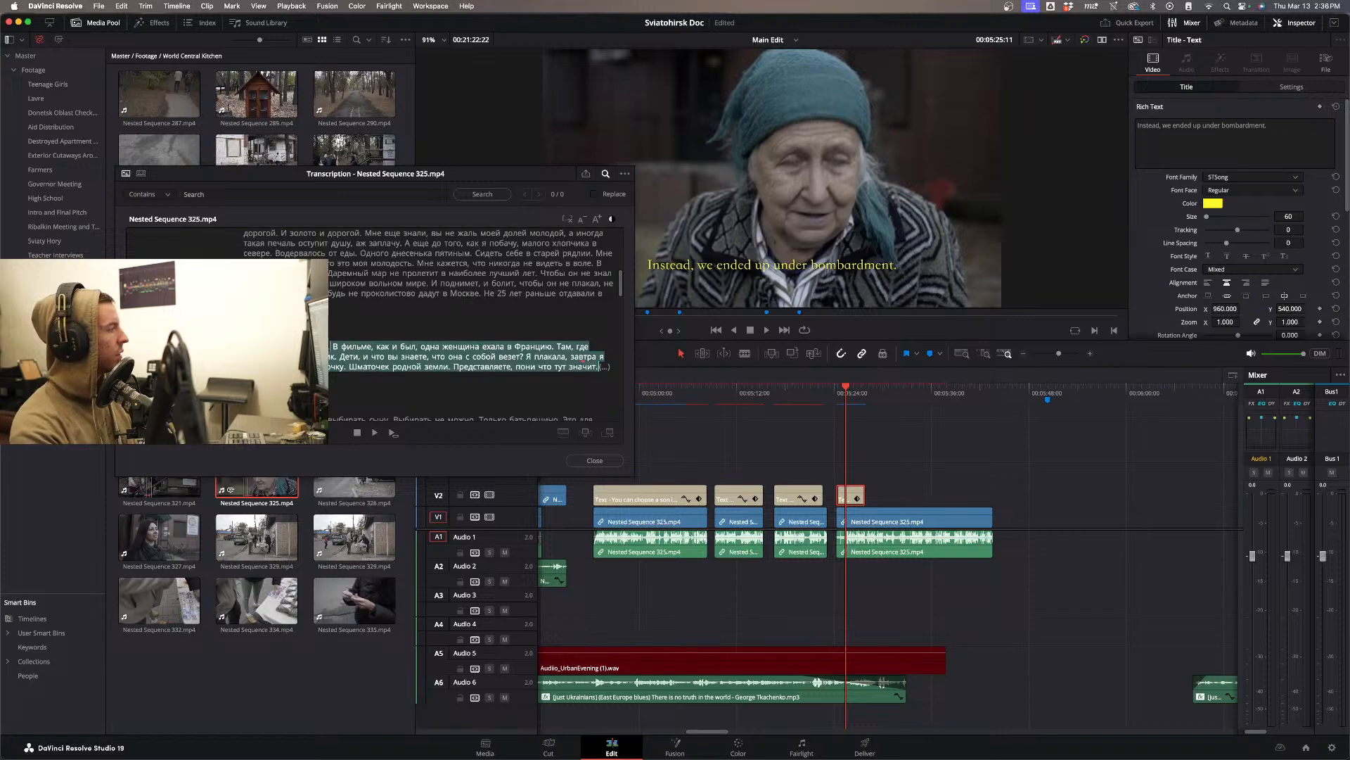
{"action": "key", "text": "super+s"}
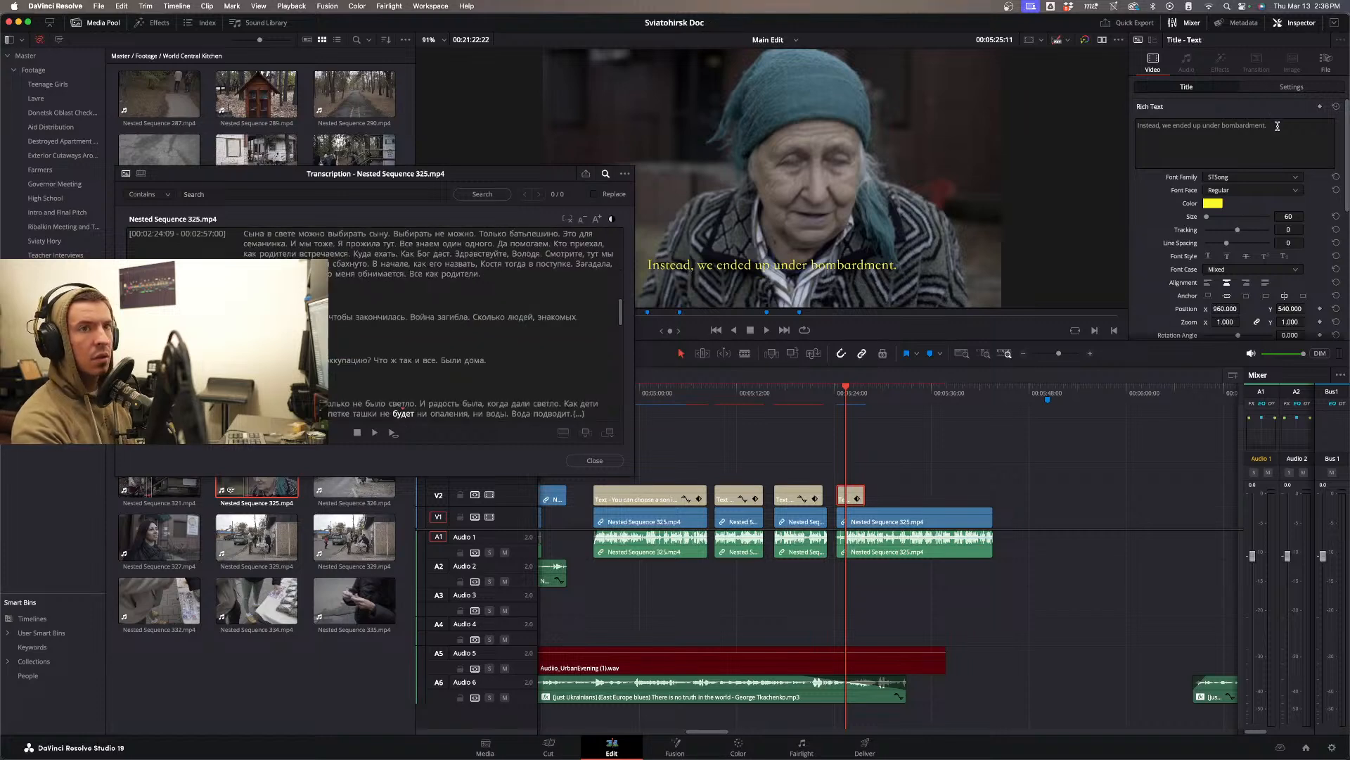
- Replace the copied title's text with "There was a movie, where a Ukrainian woman traveled to France"
{"action": "left_click_drag", "start_coordinate": [1275, 126], "coordinate": [1120, 128]}
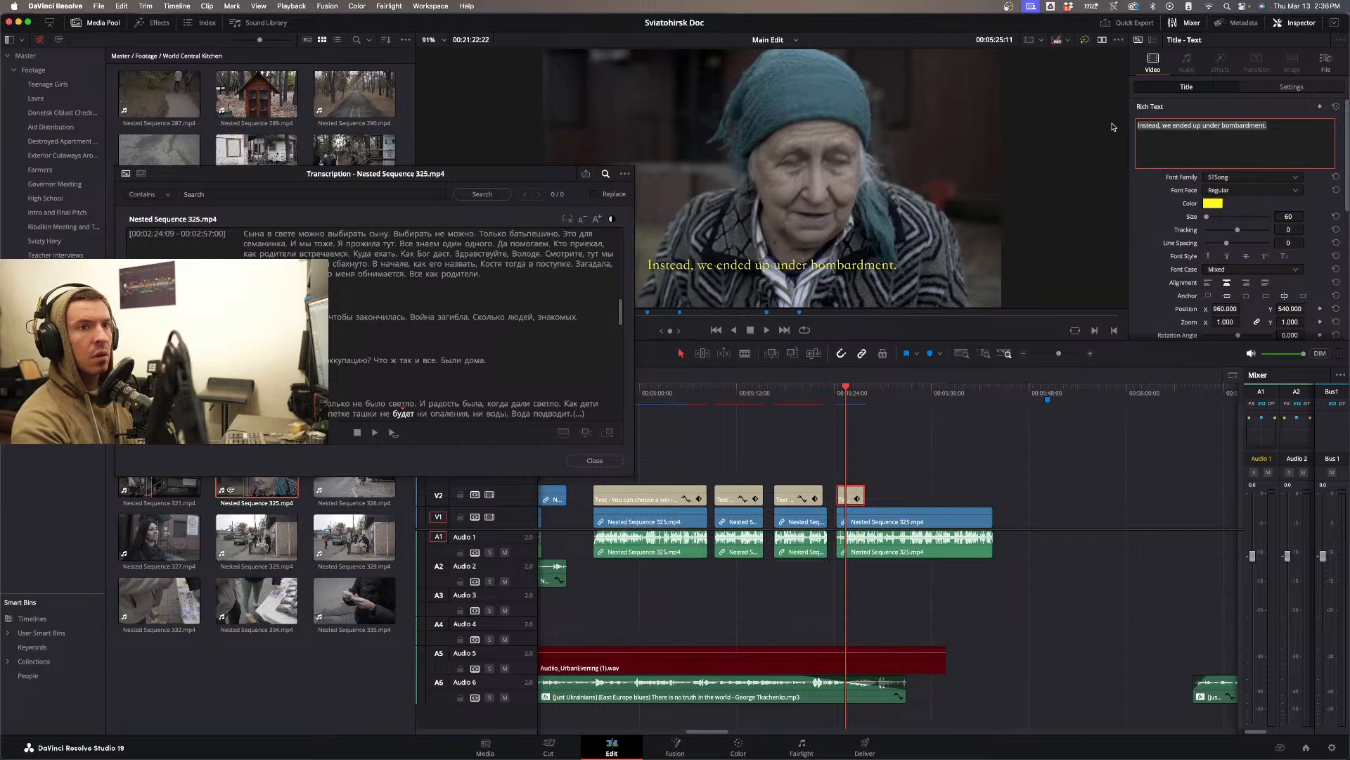
{"action": "type", "text": "Th"}
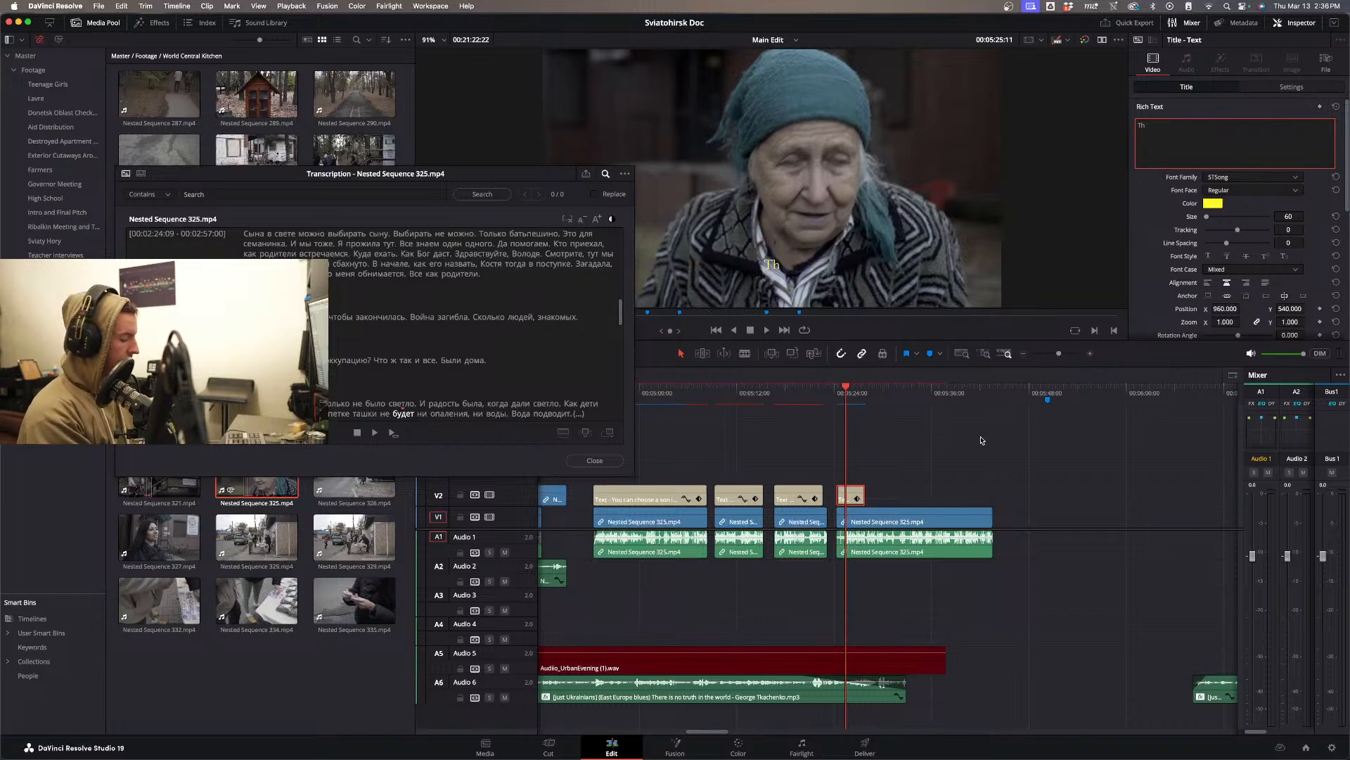
{"action": "type", "text": "ere was a"}
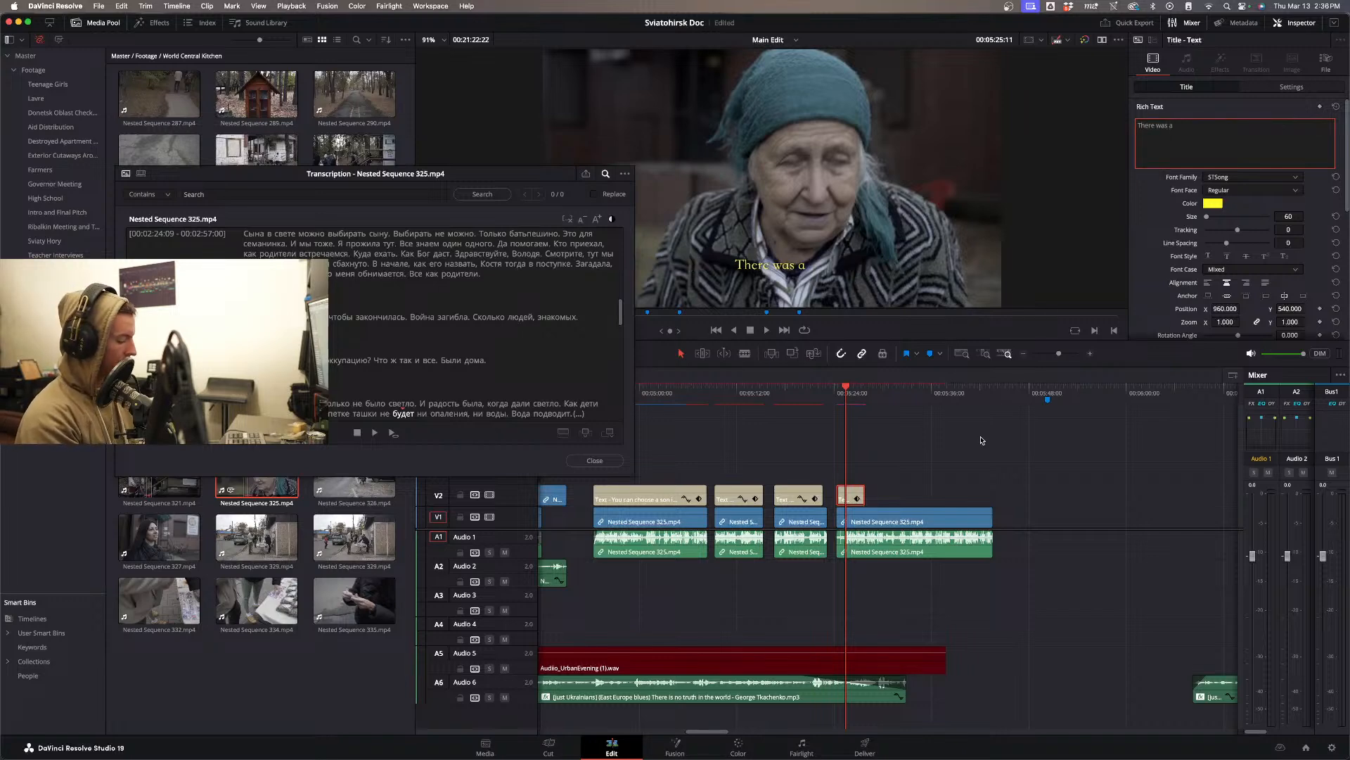
{"action": "type", "text": " movie,"}
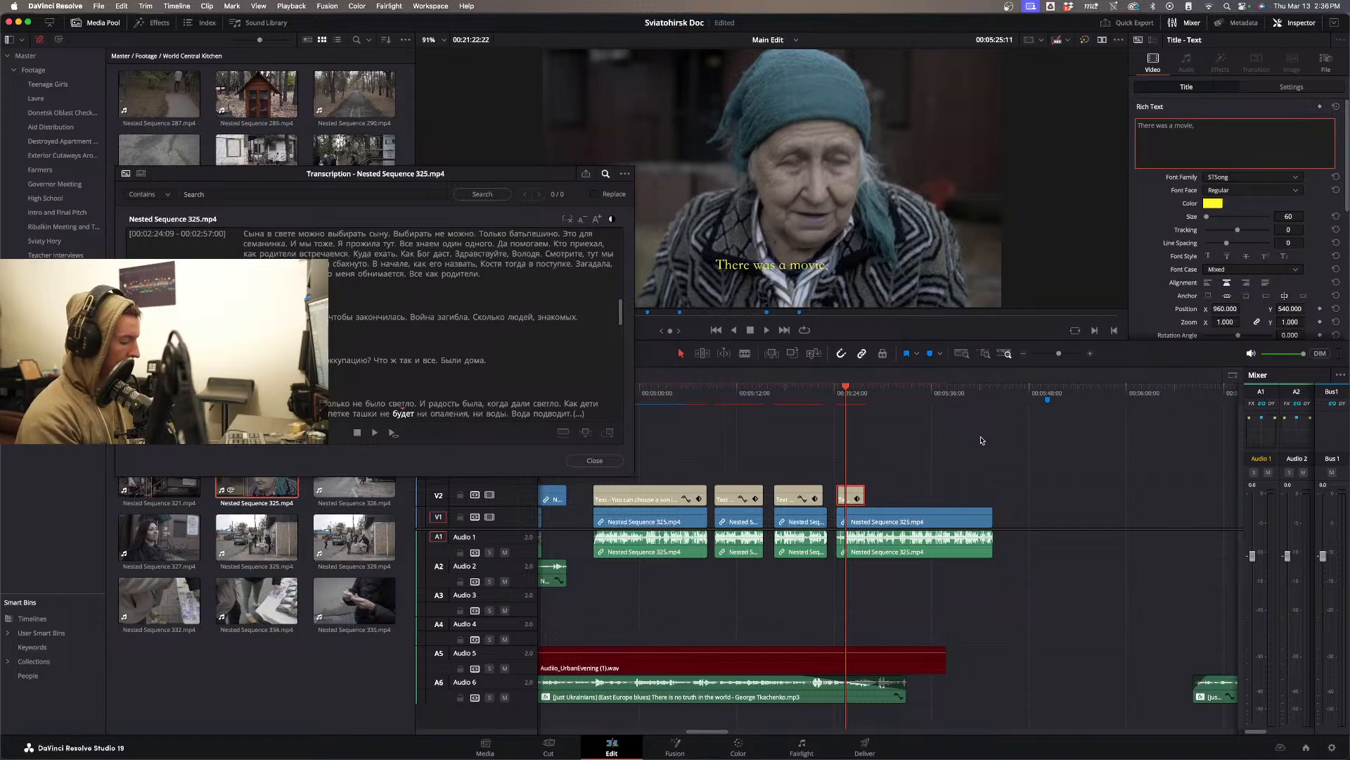
{"action": "type", "text": " hwhe"}
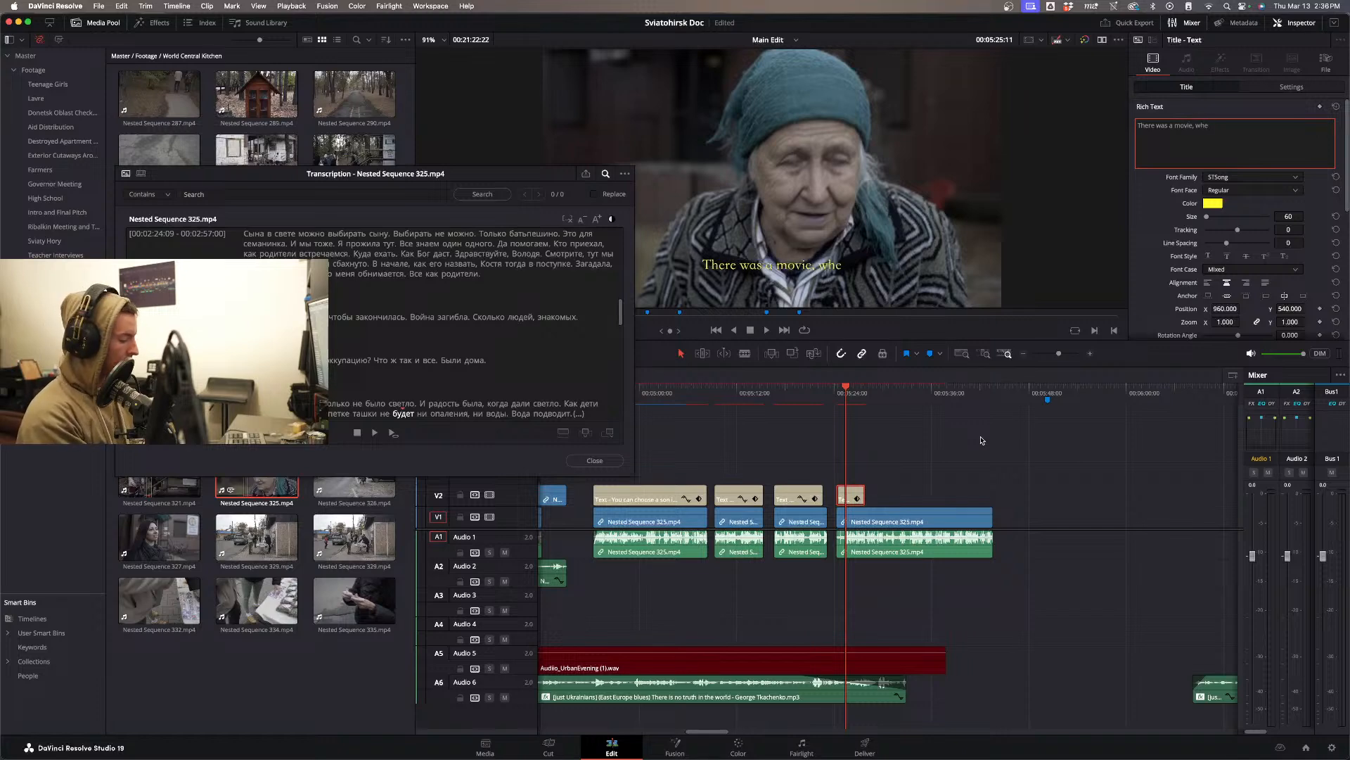
{"action": "type", "text": "re a Ukr"}
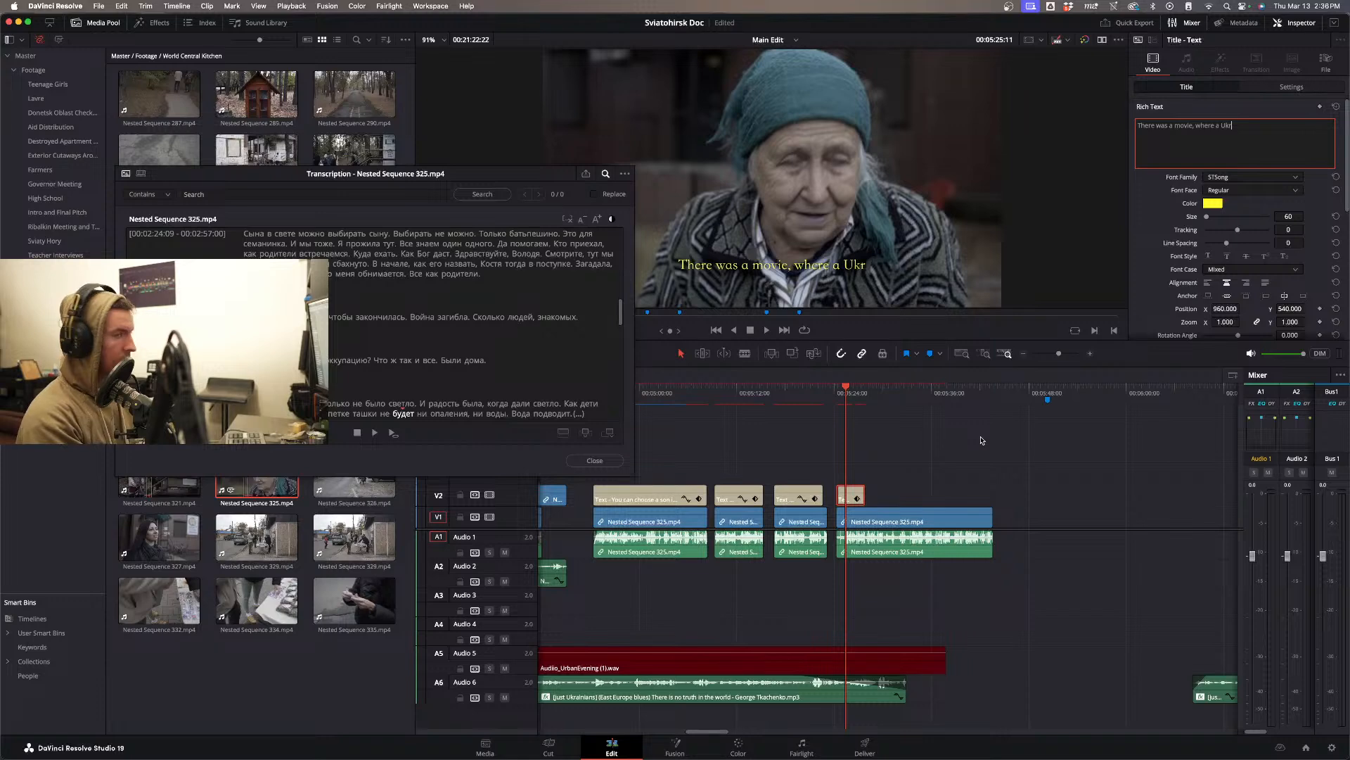
{"action": "type", "text": "ain"}
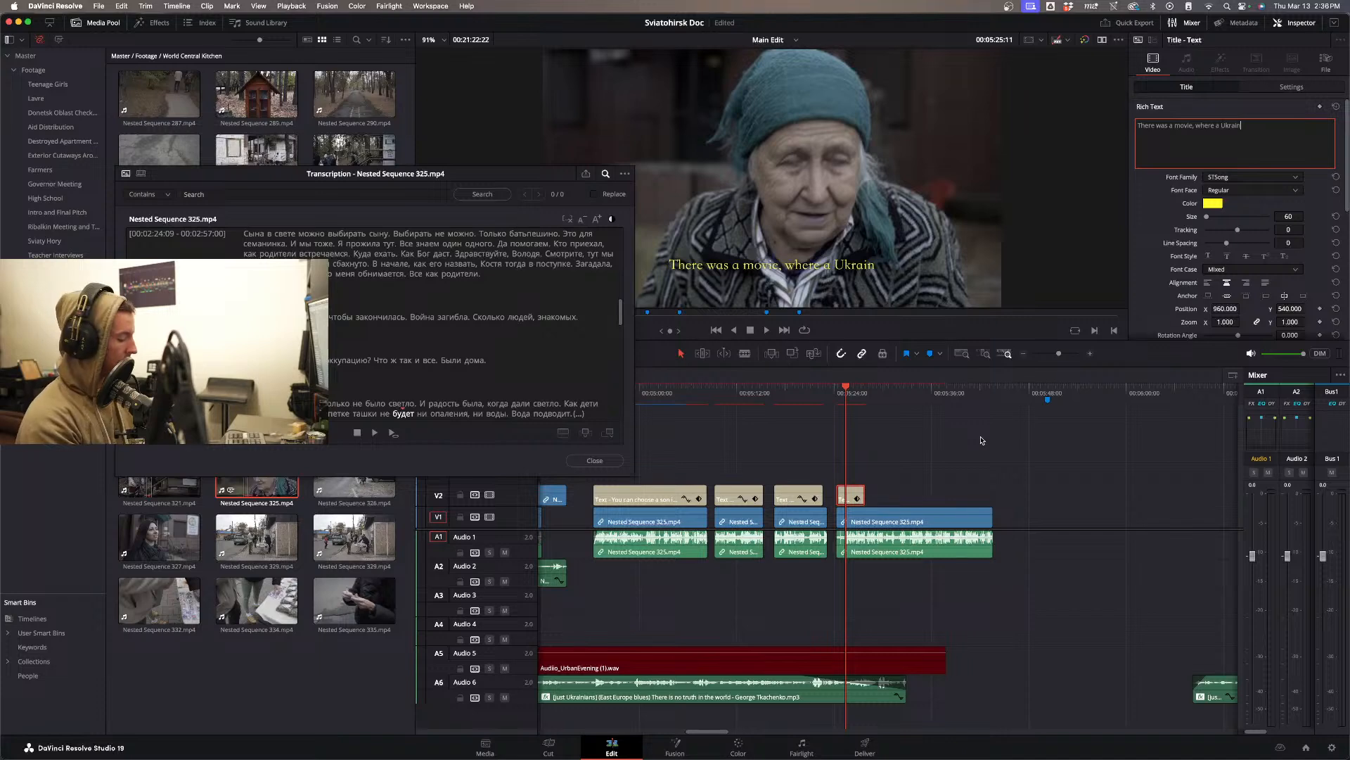
{"action": "type", "text": "ian"}
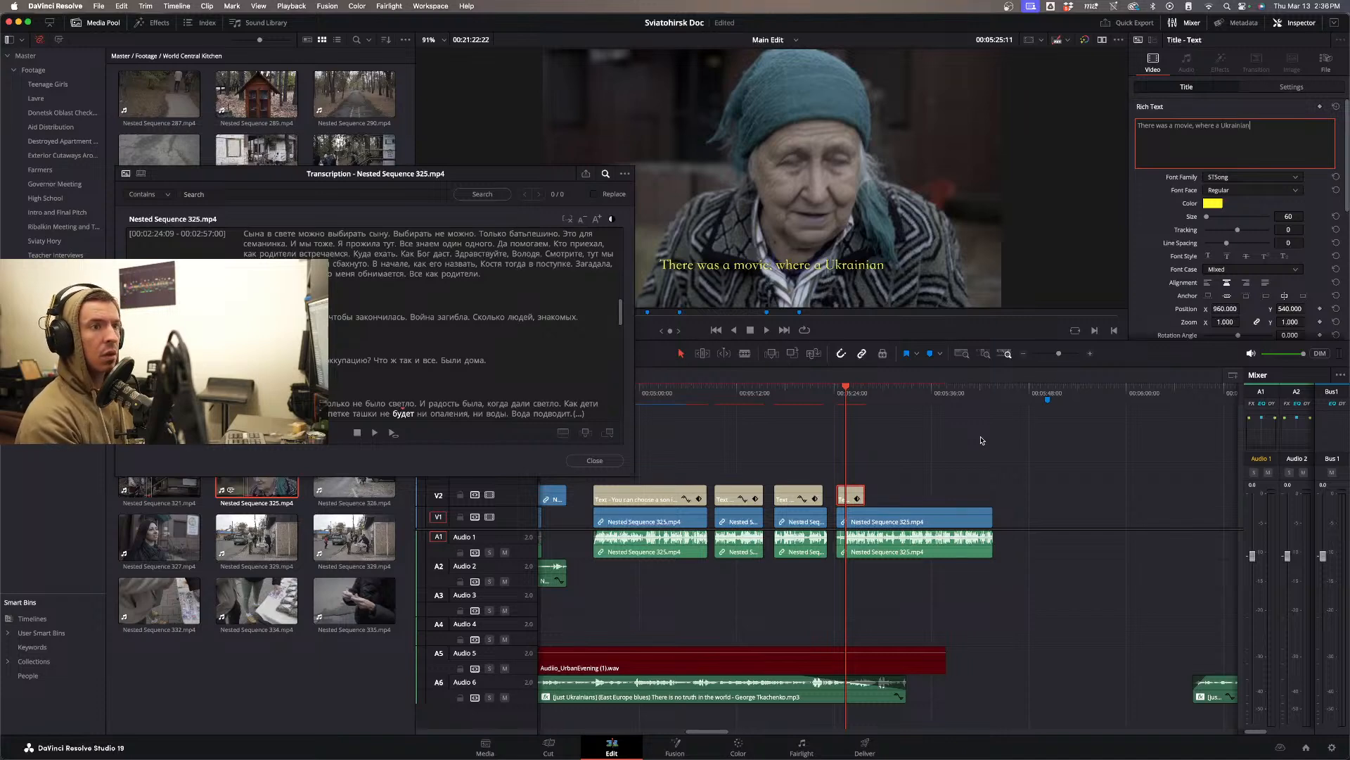
{"action": "type", "text": " woman"}
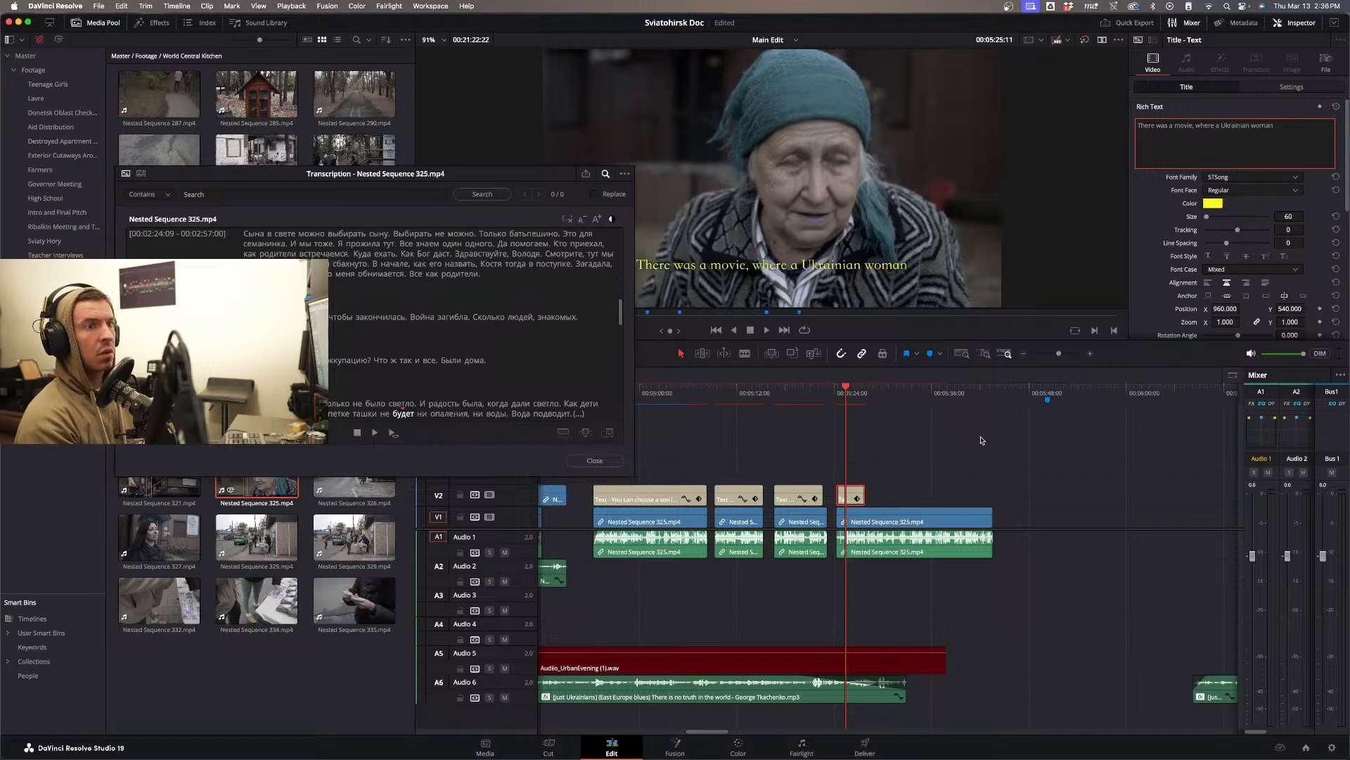
{"action": "type", "text": " trav"}
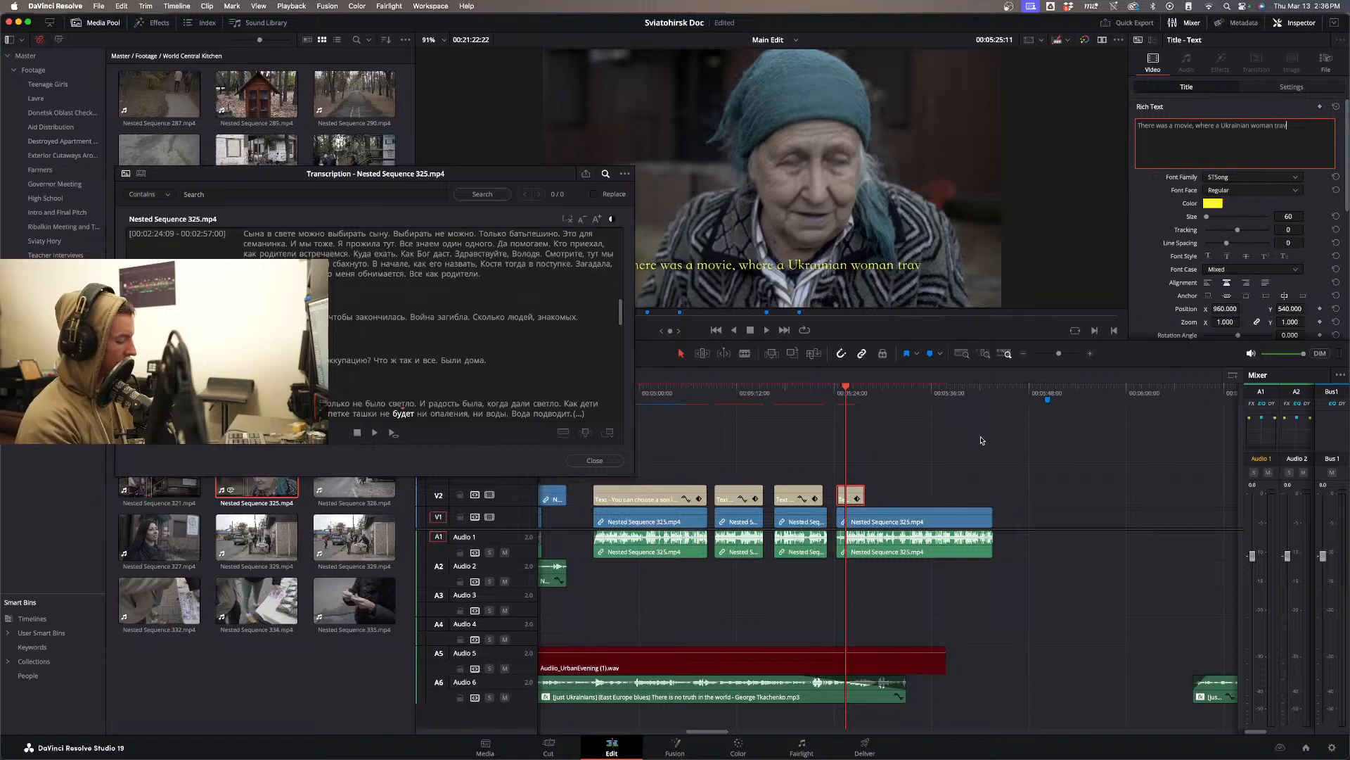
{"action": "type", "text": "eled to France"}
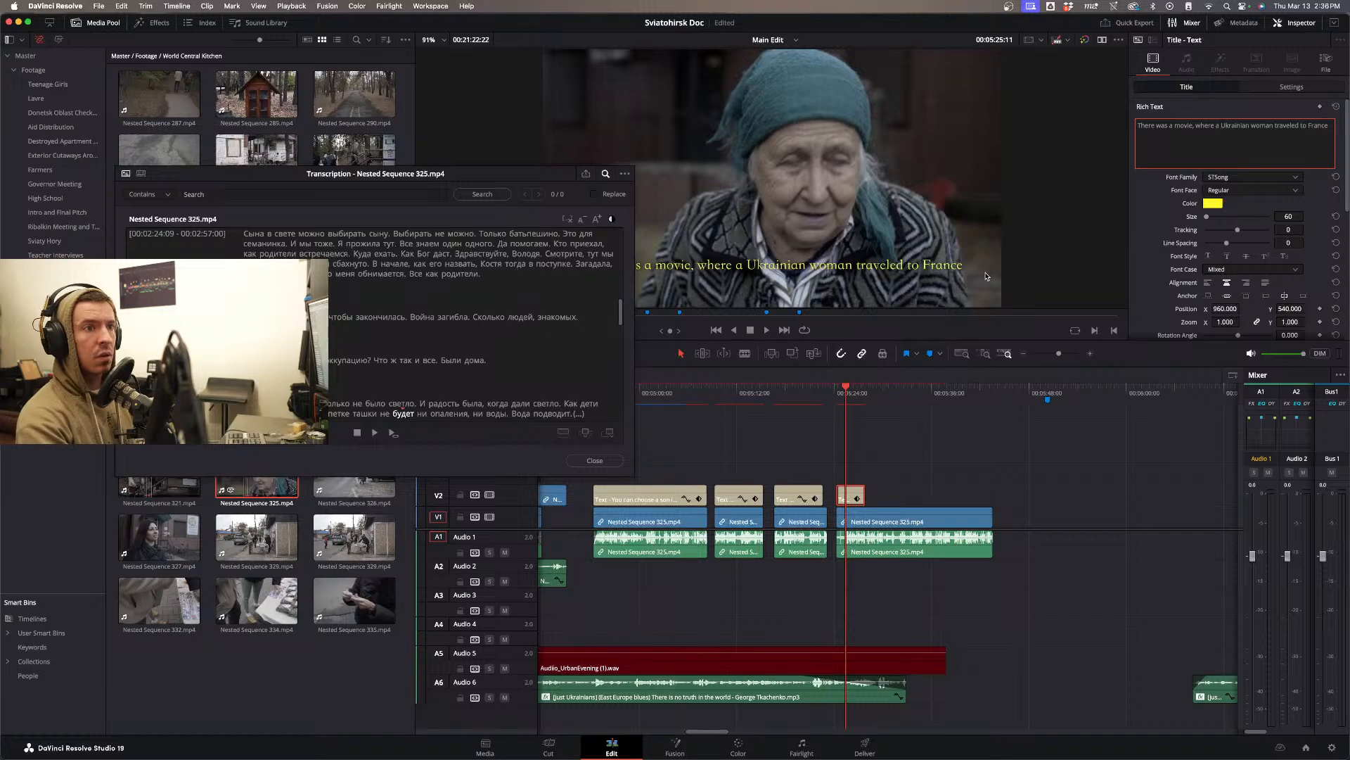
{"action": "left_click", "coordinate": [881, 453]}
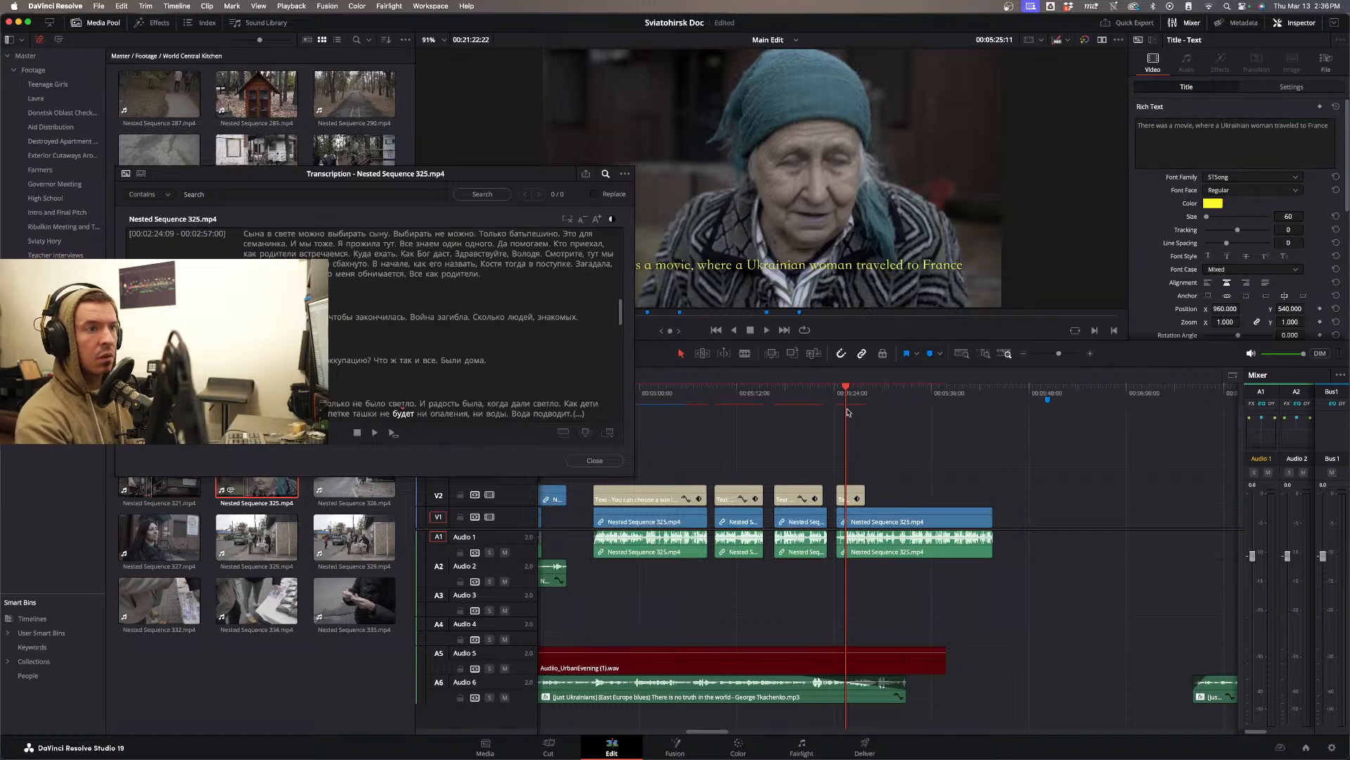
- Trim the new subtitle to start shortly after its clip begins and end just before 05:28:16, and play it back to check the timing
{"action": "left_click_drag", "start_coordinate": [524, 175], "coordinate": [391, 118]}
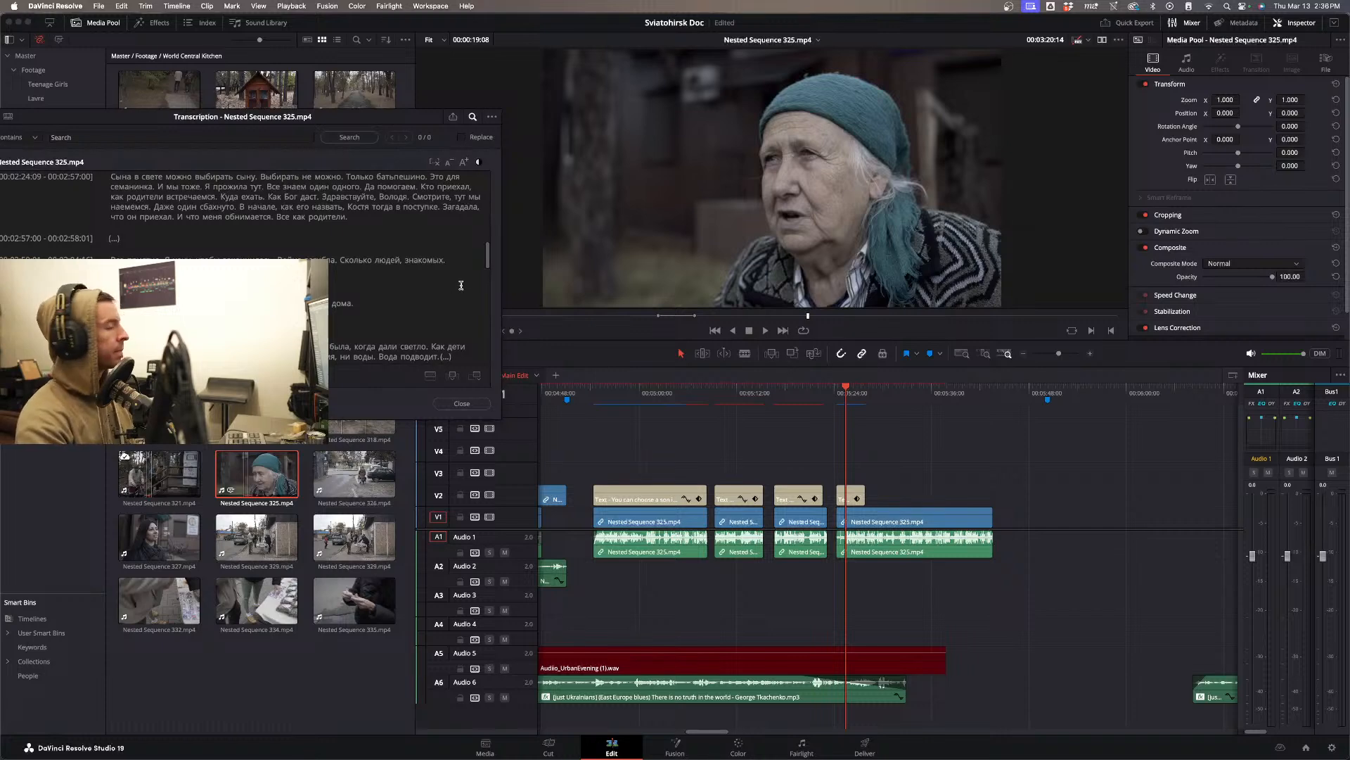
{"action": "left_click", "coordinate": [859, 432]}
{"action": "key", "text": "space"}
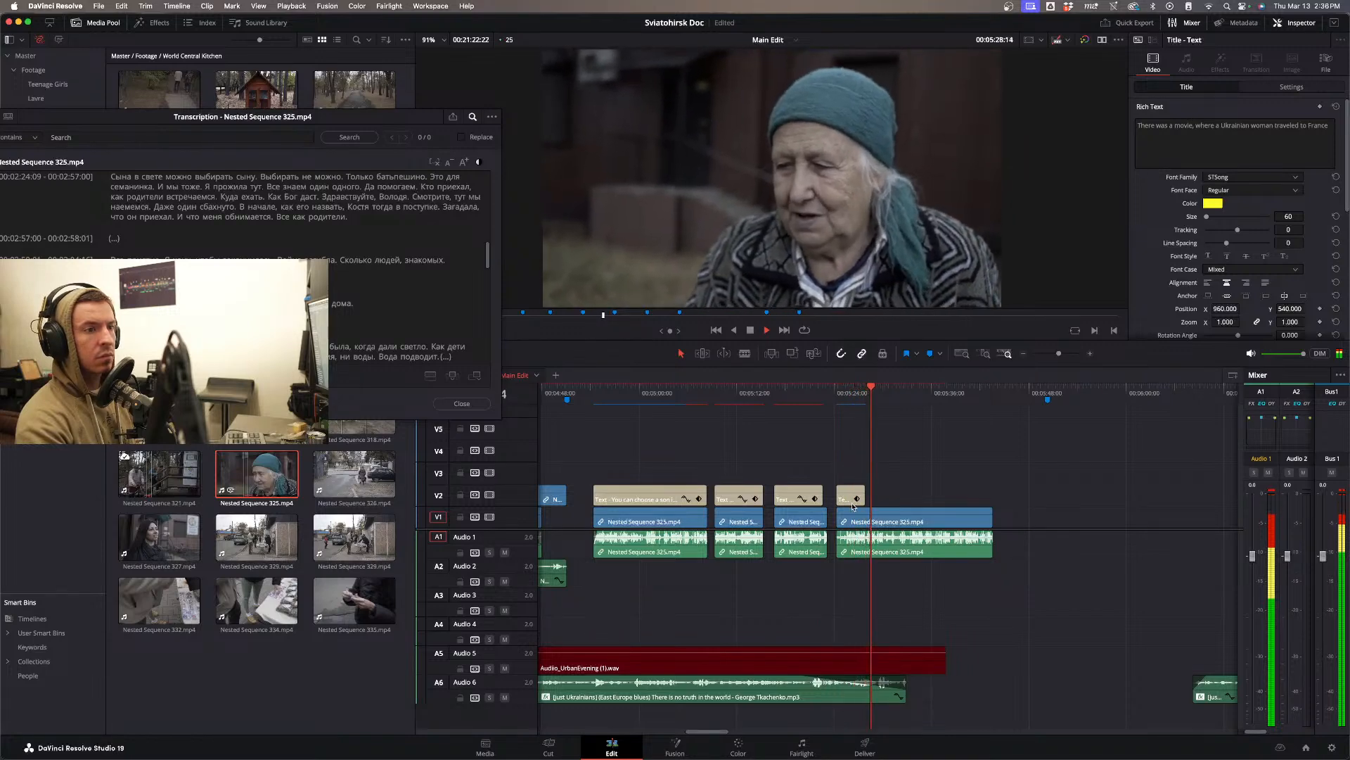
{"action": "key", "text": "space"}
{"action": "scroll", "coordinate": [863, 497], "scroll_direction": "up", "scroll_amount": 4}
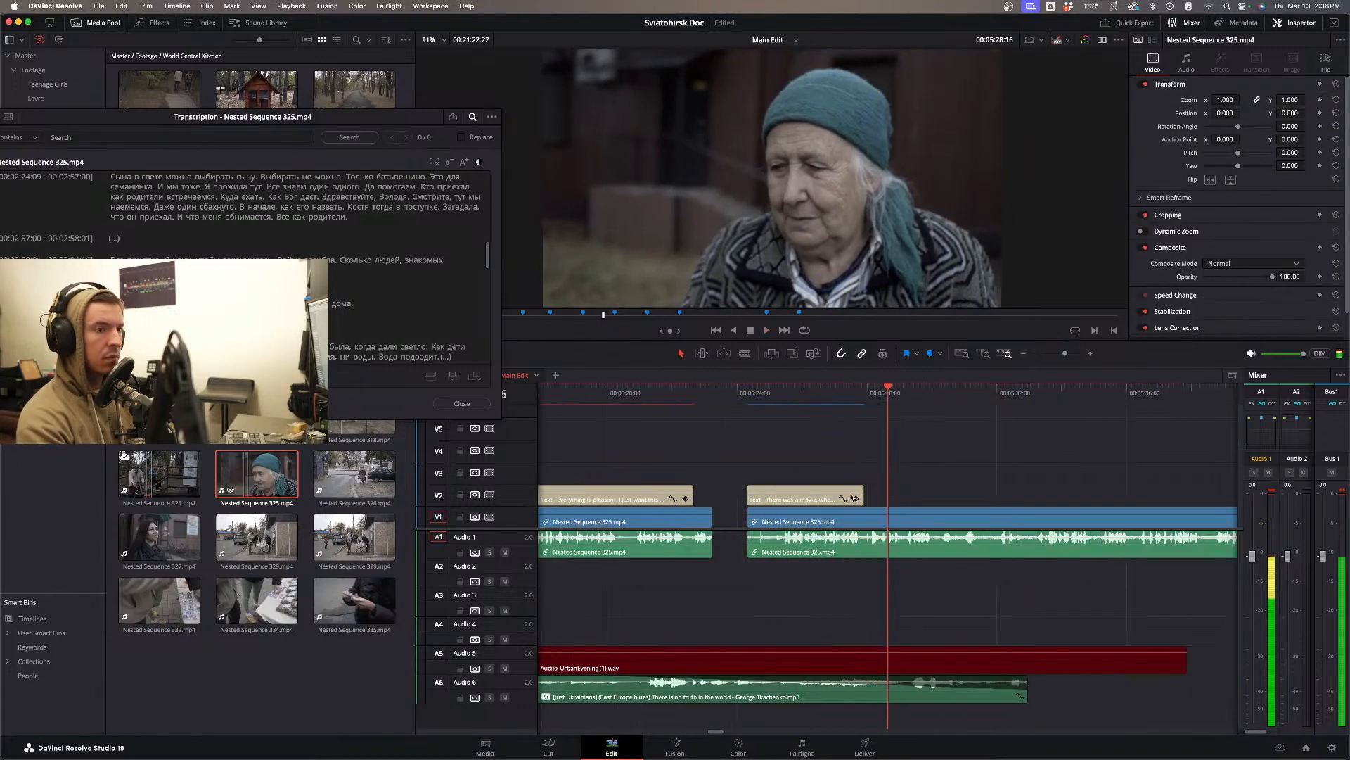
{"action": "left_click_drag", "start_coordinate": [864, 496], "coordinate": [881, 492]}
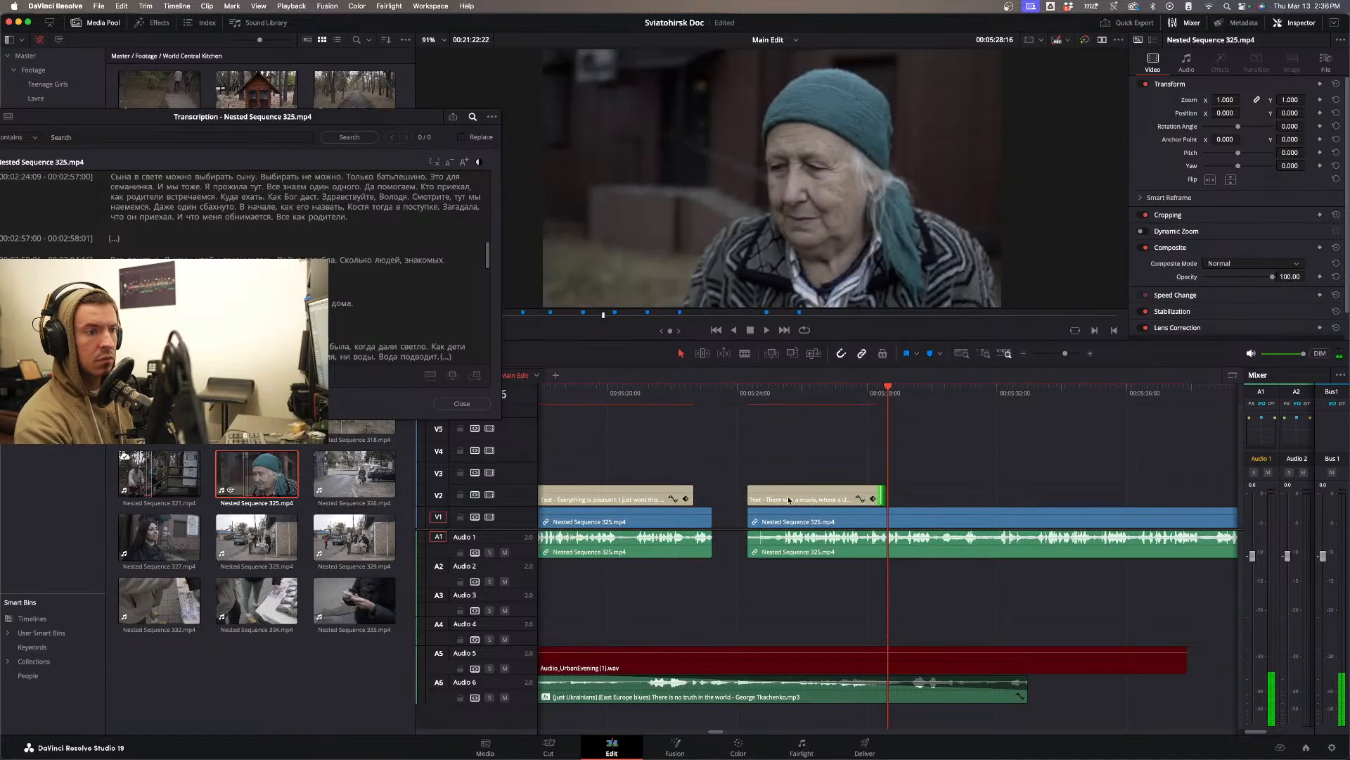
{"action": "left_click_drag", "start_coordinate": [754, 497], "coordinate": [769, 497]}
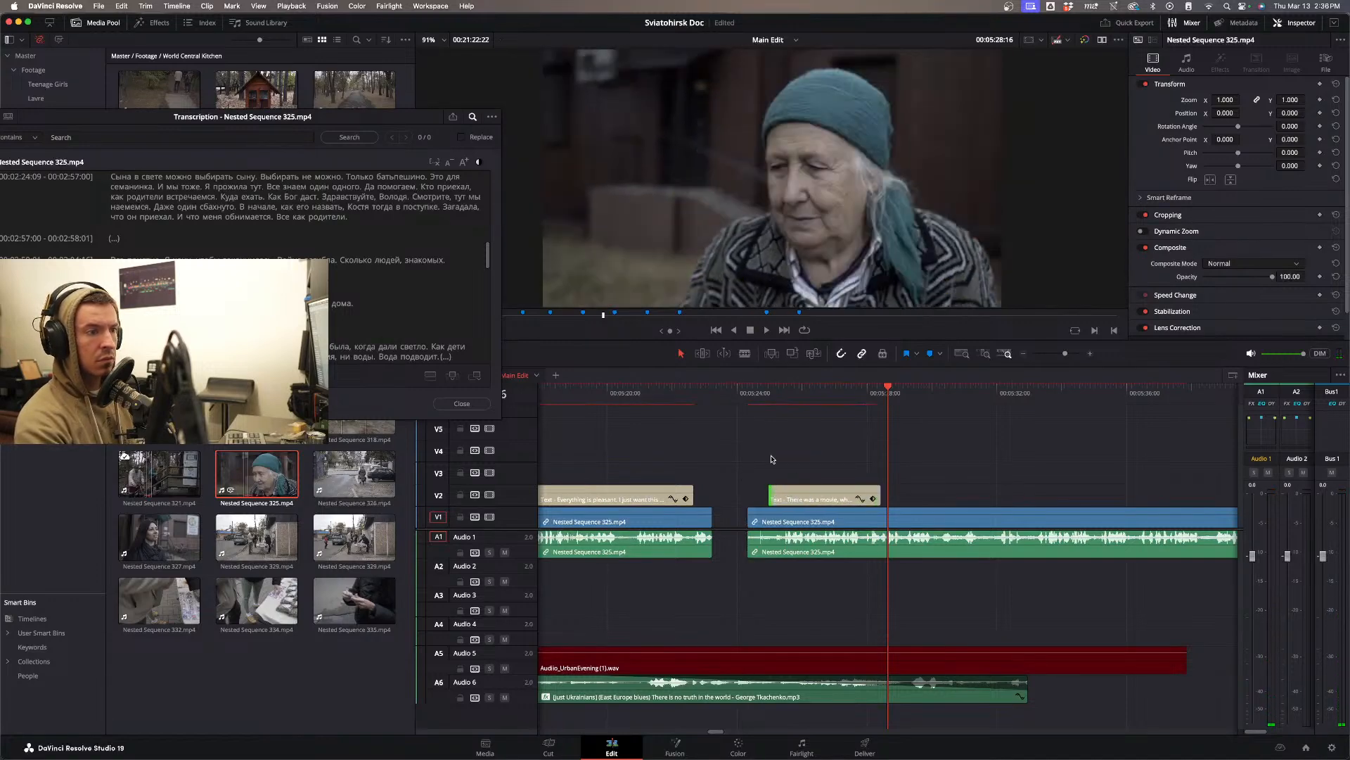
{"action": "left_click", "coordinate": [749, 394]}
{"action": "key", "text": "space"}
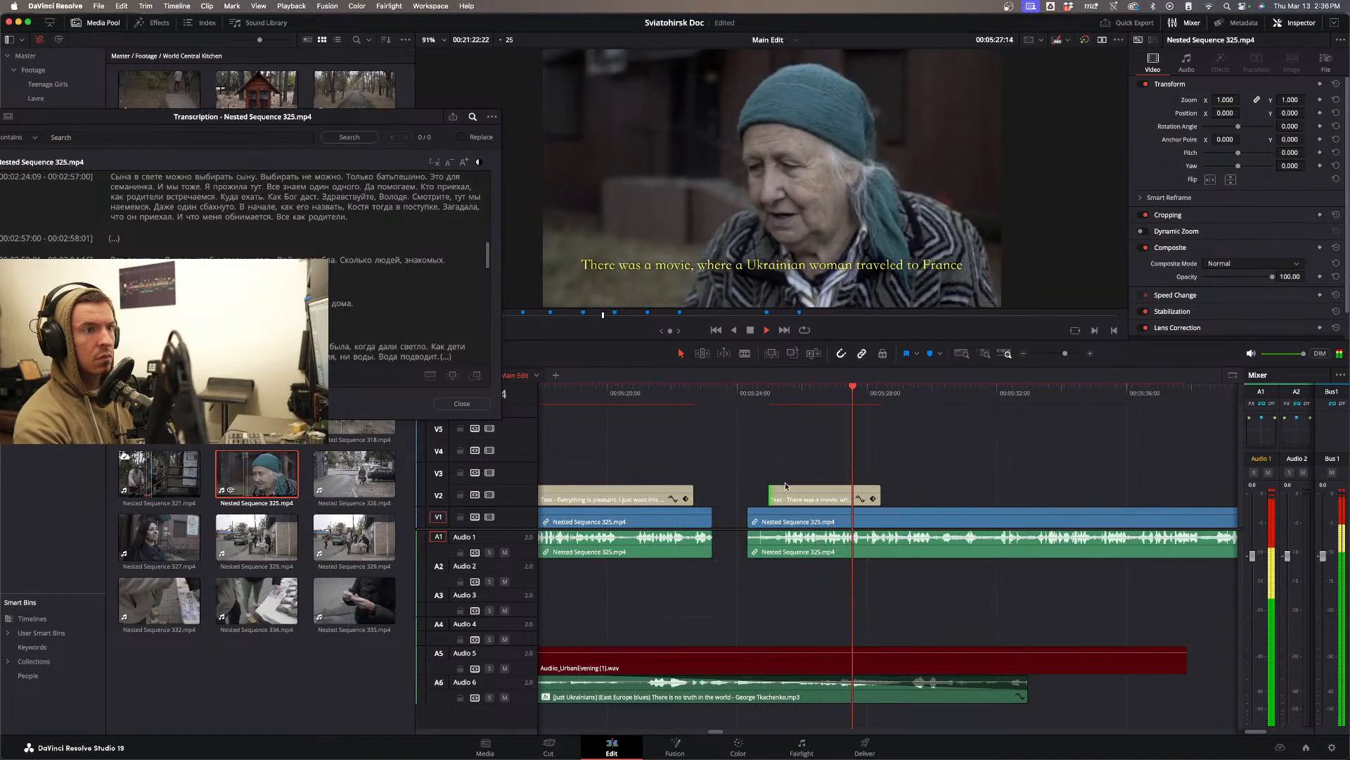
{"action": "key", "text": "space"}
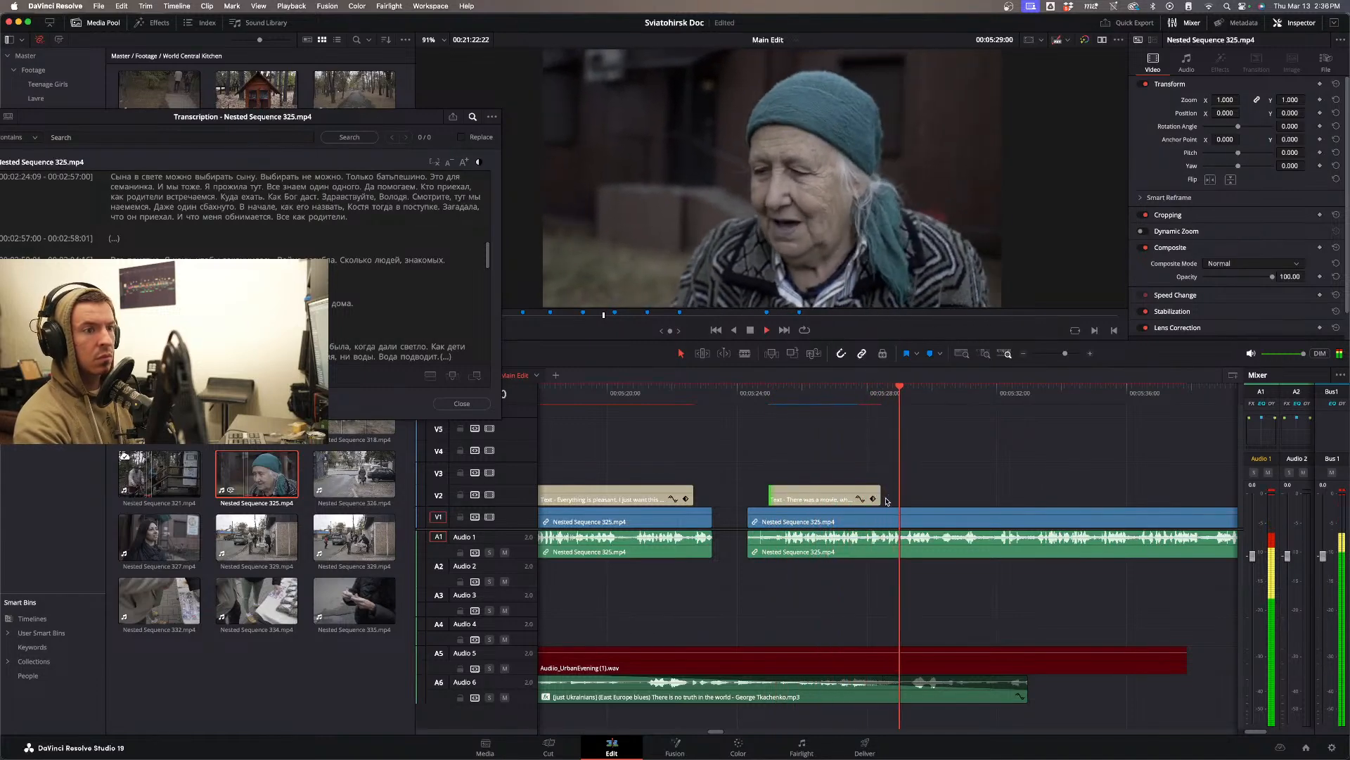
- Place a copy of the movie subtitle directly after it on V2 and set its text to "where her son, a pilot in the war had died."
{"action": "left_click_drag", "start_coordinate": [879, 498], "coordinate": [964, 488]}
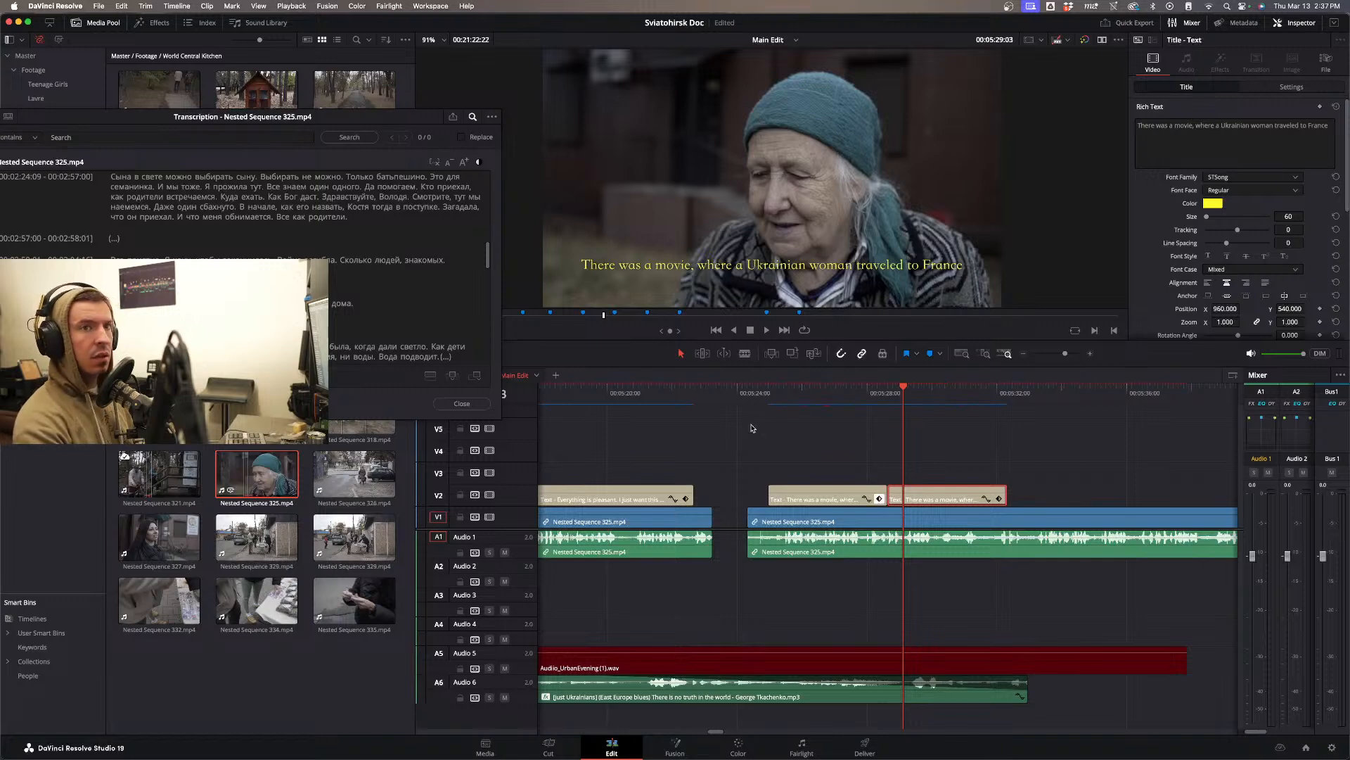
{"action": "triple_click", "coordinate": [1271, 124]}
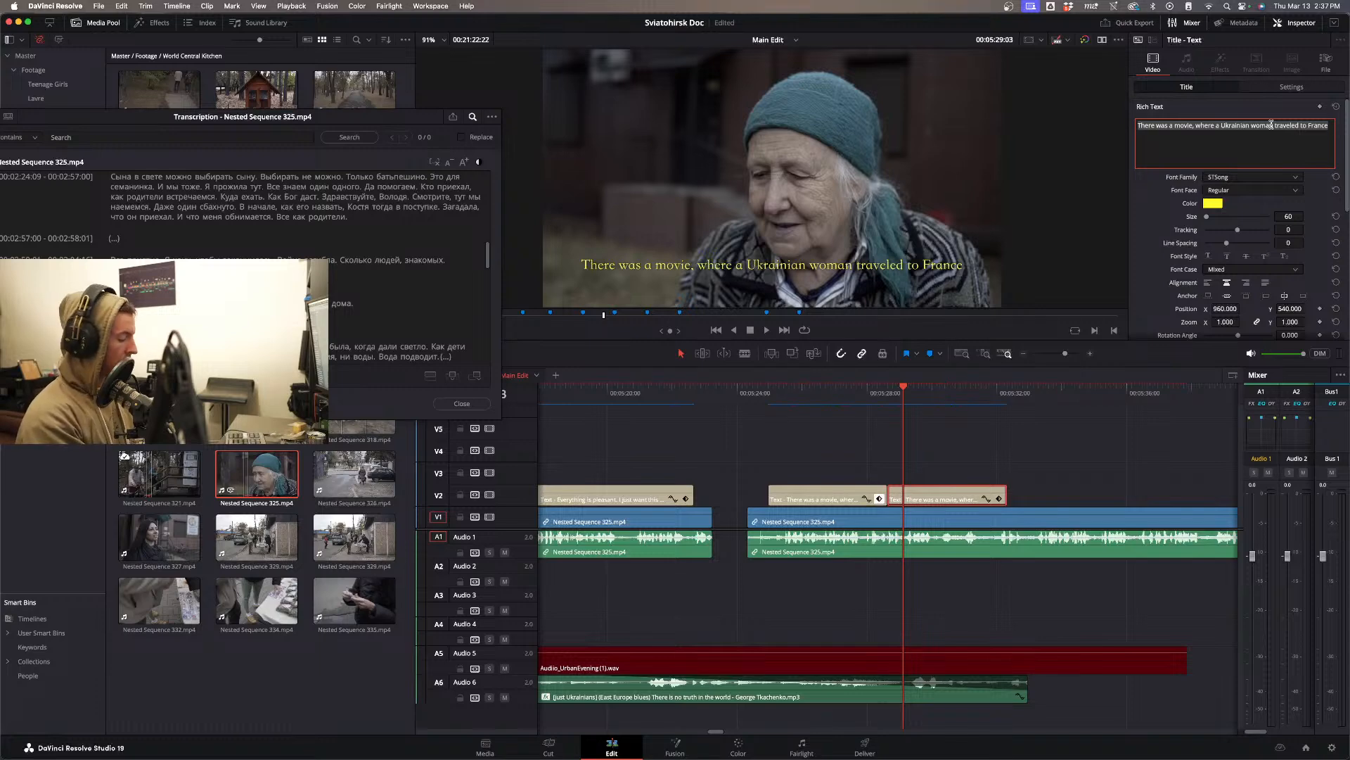
{"action": "type", "text": "where"}
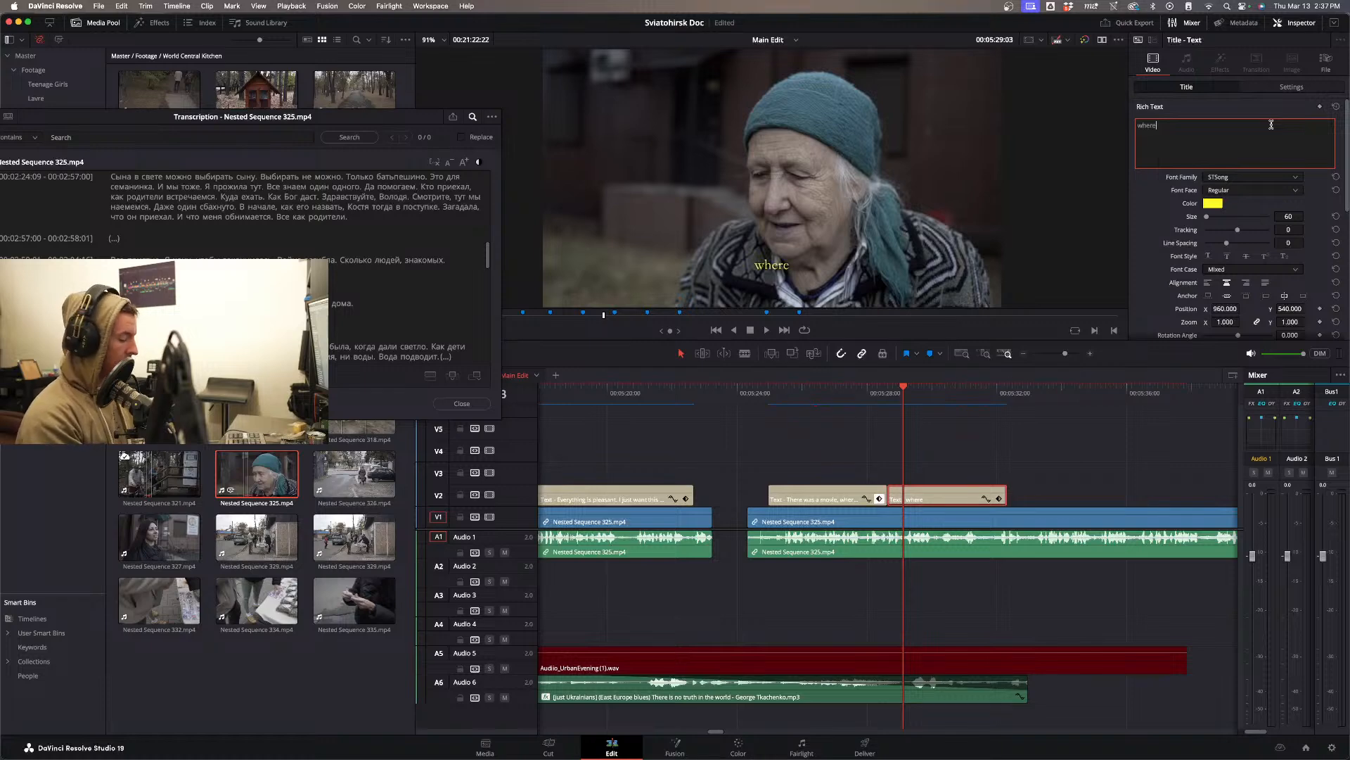
{"action": "type", "text": " her son"}
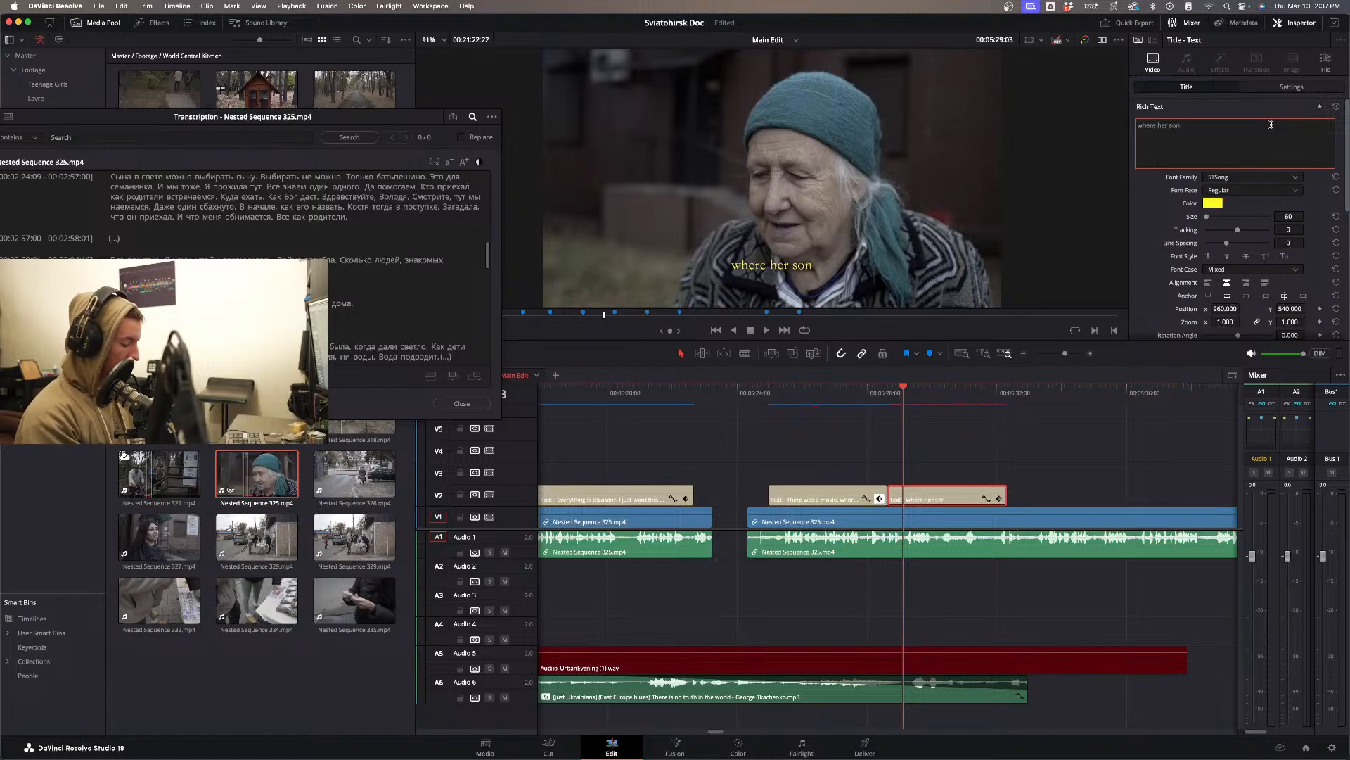
{"action": "type", "text": ", a war p"}
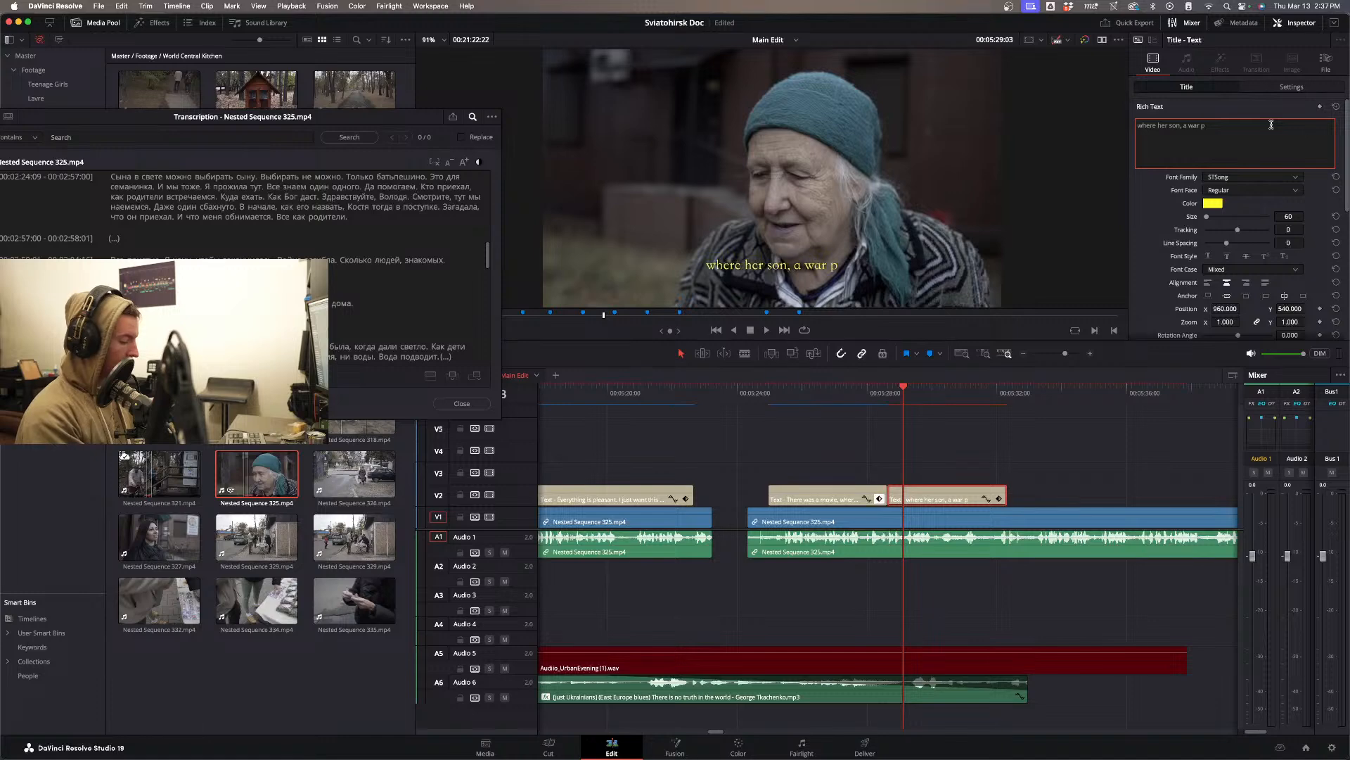
{"action": "key", "text": "BackSpace"}
{"action": "key", "text": "BackSpace"}
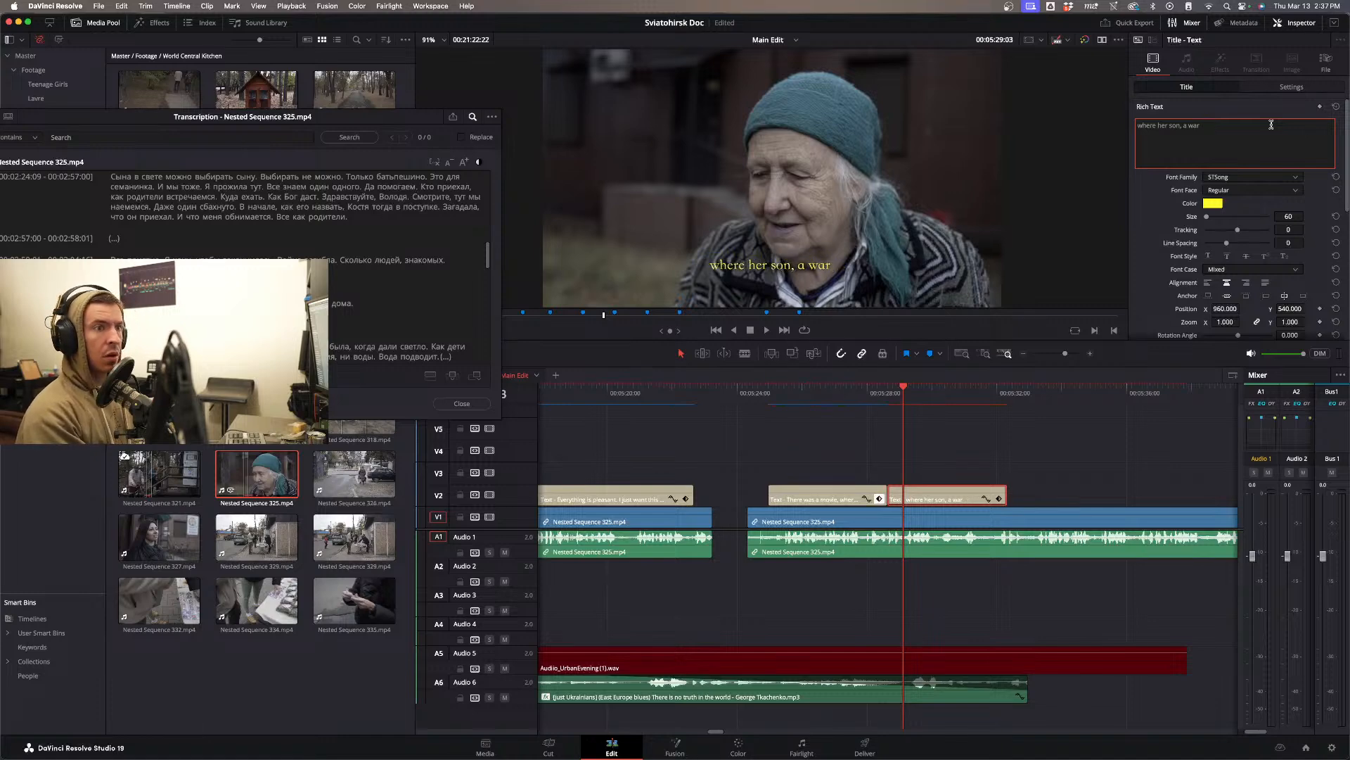
{"action": "key", "text": "BackSpace"}
{"action": "key", "text": "BackSpace"}
{"action": "key", "text": "BackSpace"}
{"action": "key", "text": "BackSpace"}
{"action": "type", "text": "pil"}
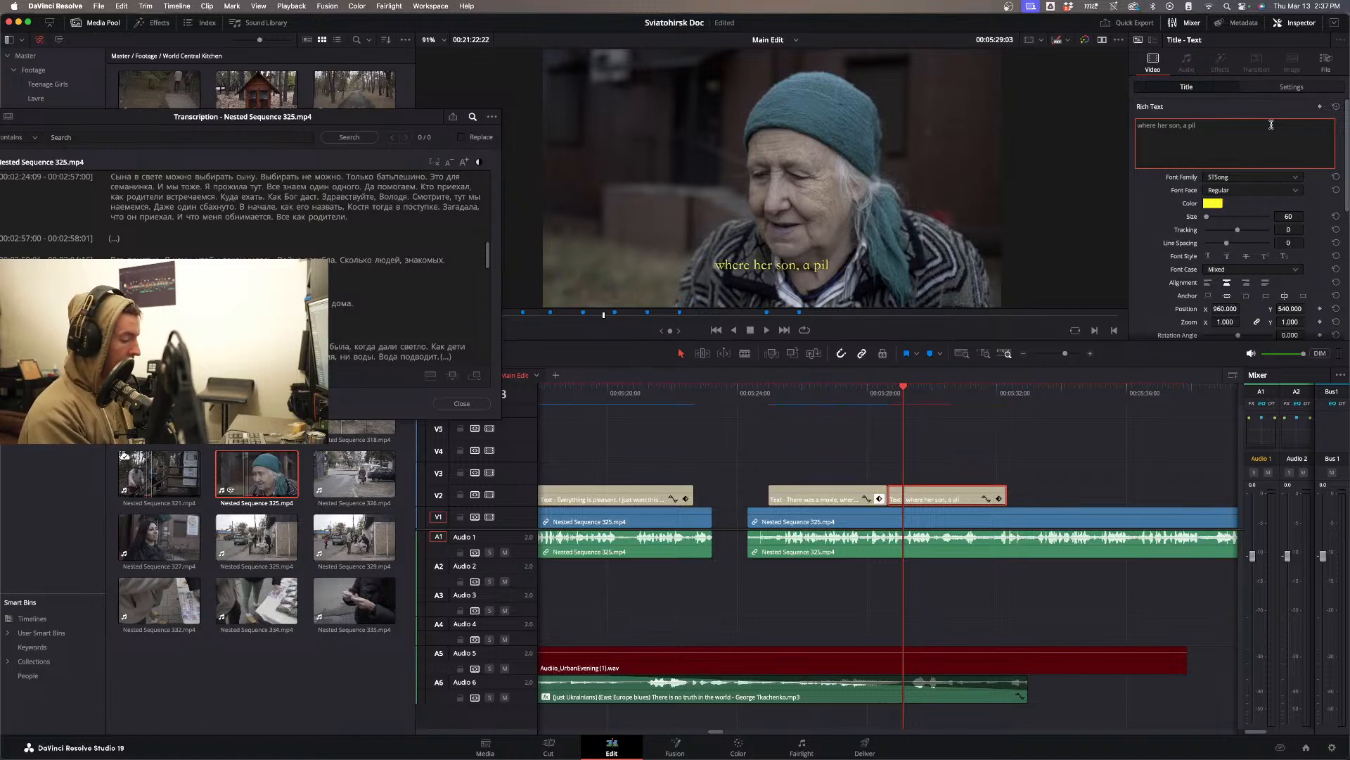
{"action": "type", "text": "ot in the war"}
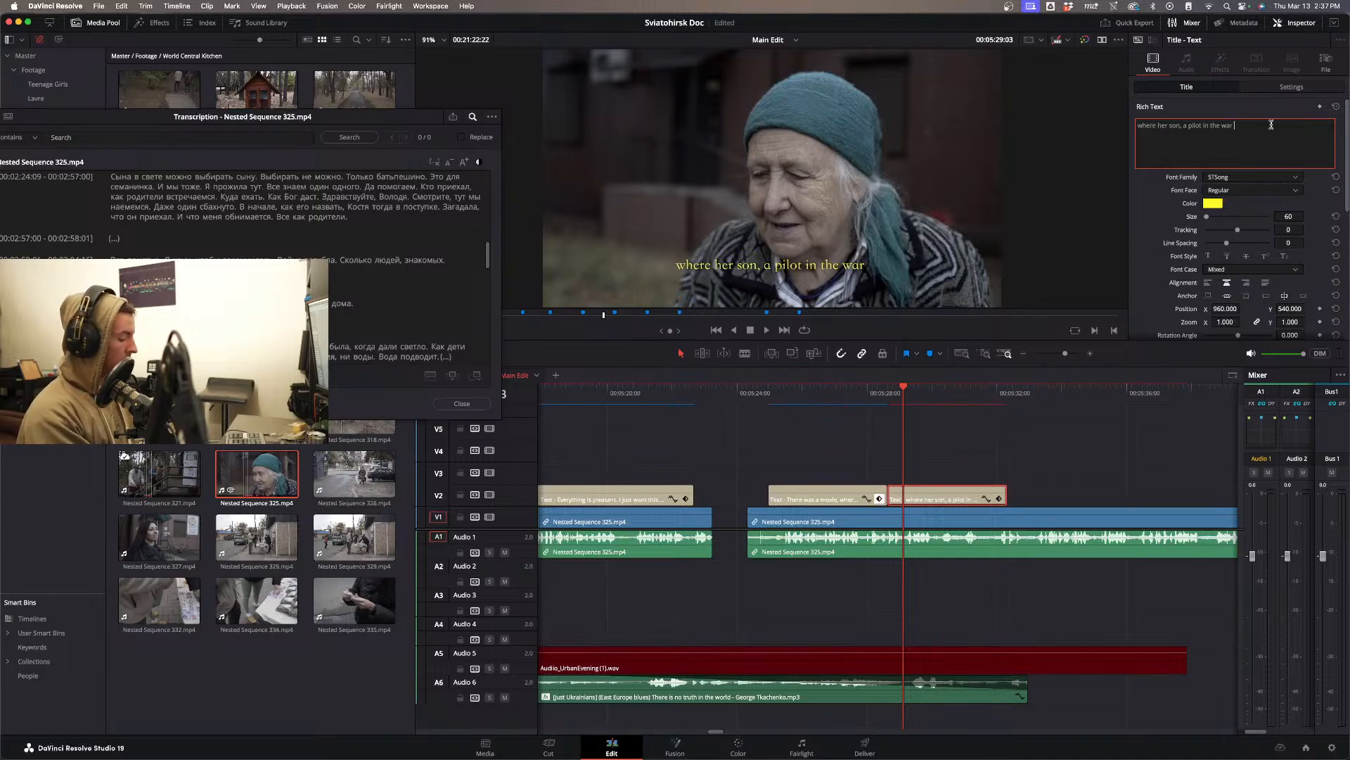
{"action": "type", "text": "had died"}
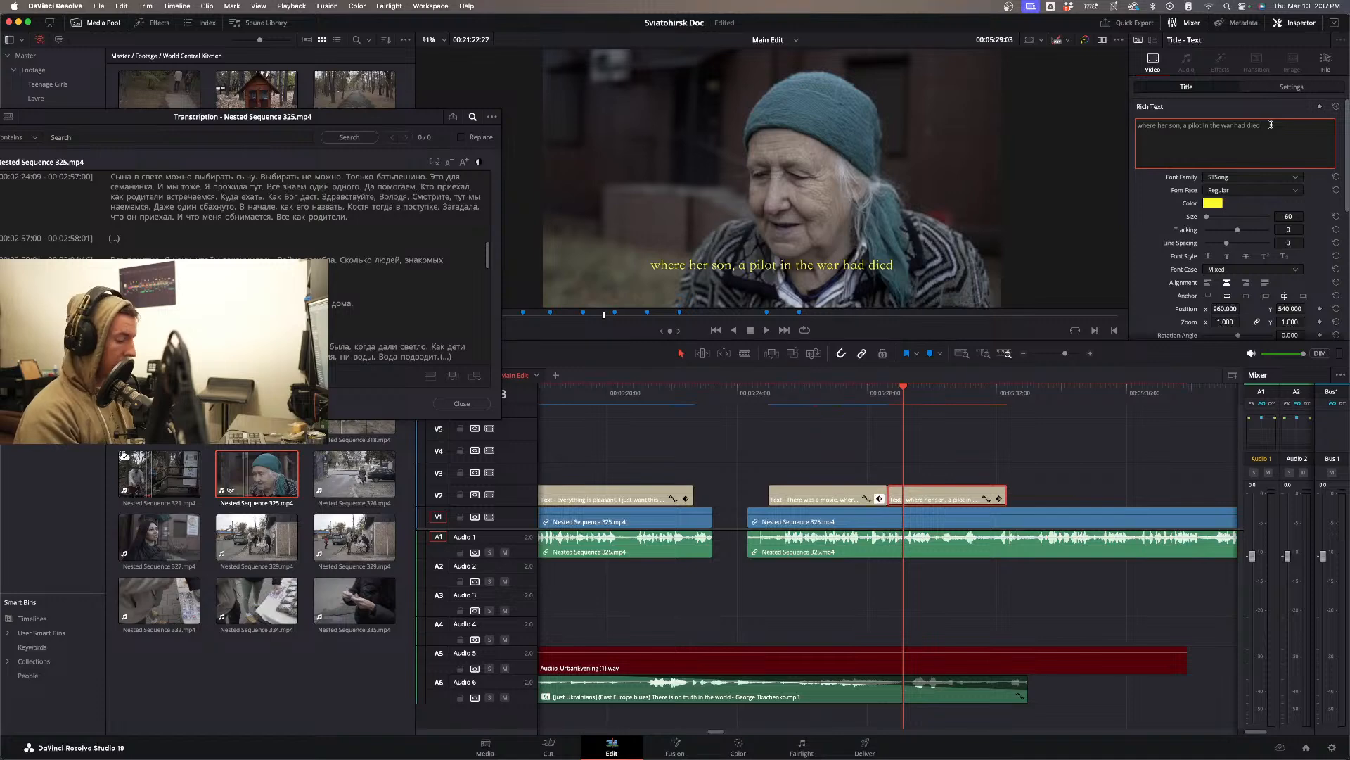
{"action": "type", "text": "."}
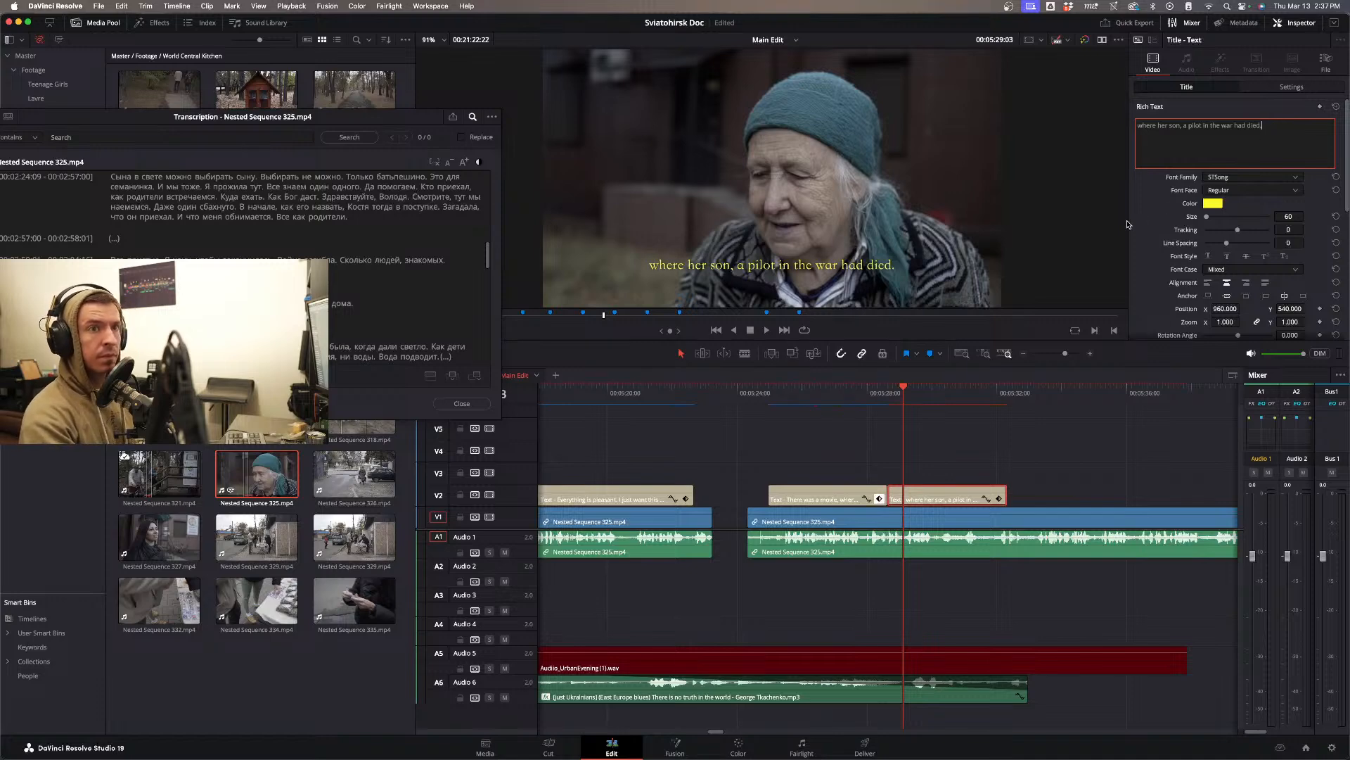
- Play back the pilot subtitle, trim its end to about 05:31:23 and place a copy directly after it on V2
{"action": "left_click", "coordinate": [883, 394]}
{"action": "key", "text": "space"}
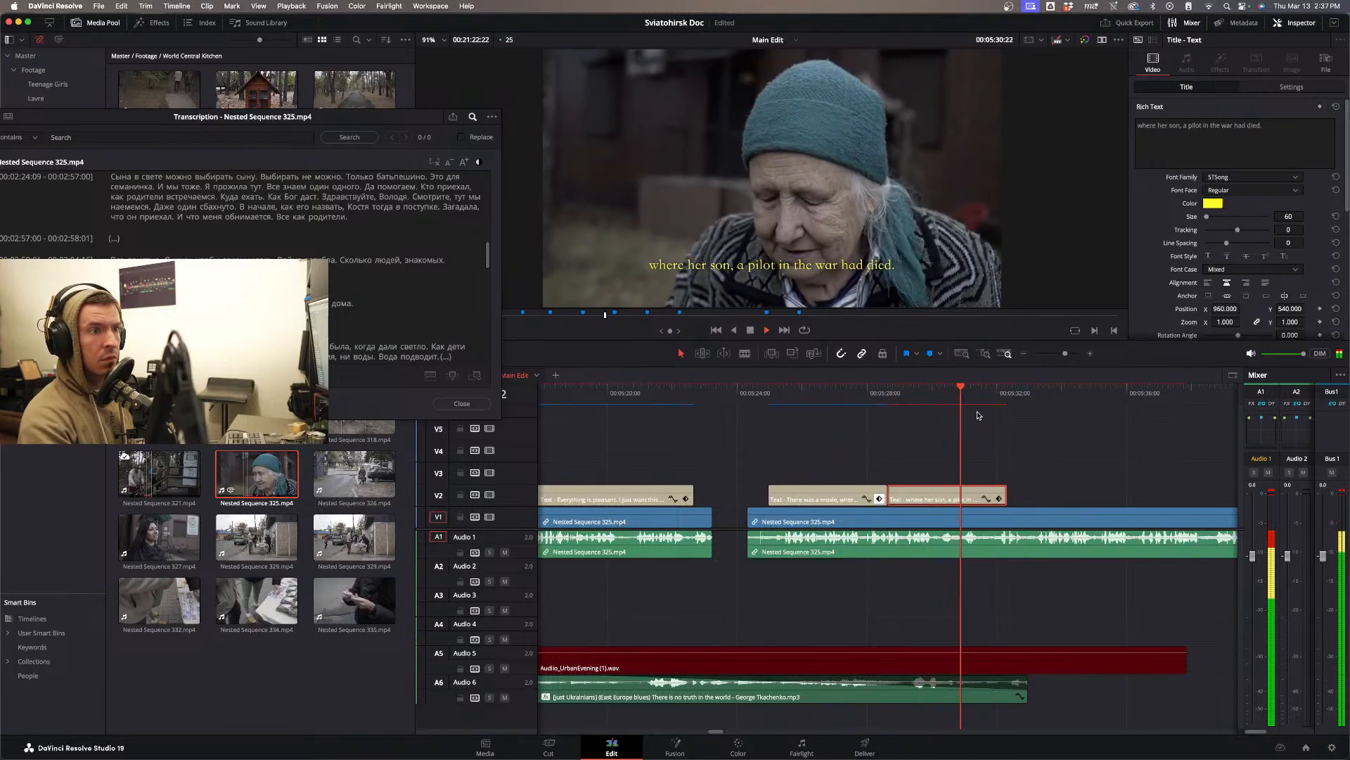
{"action": "key", "text": "space"}
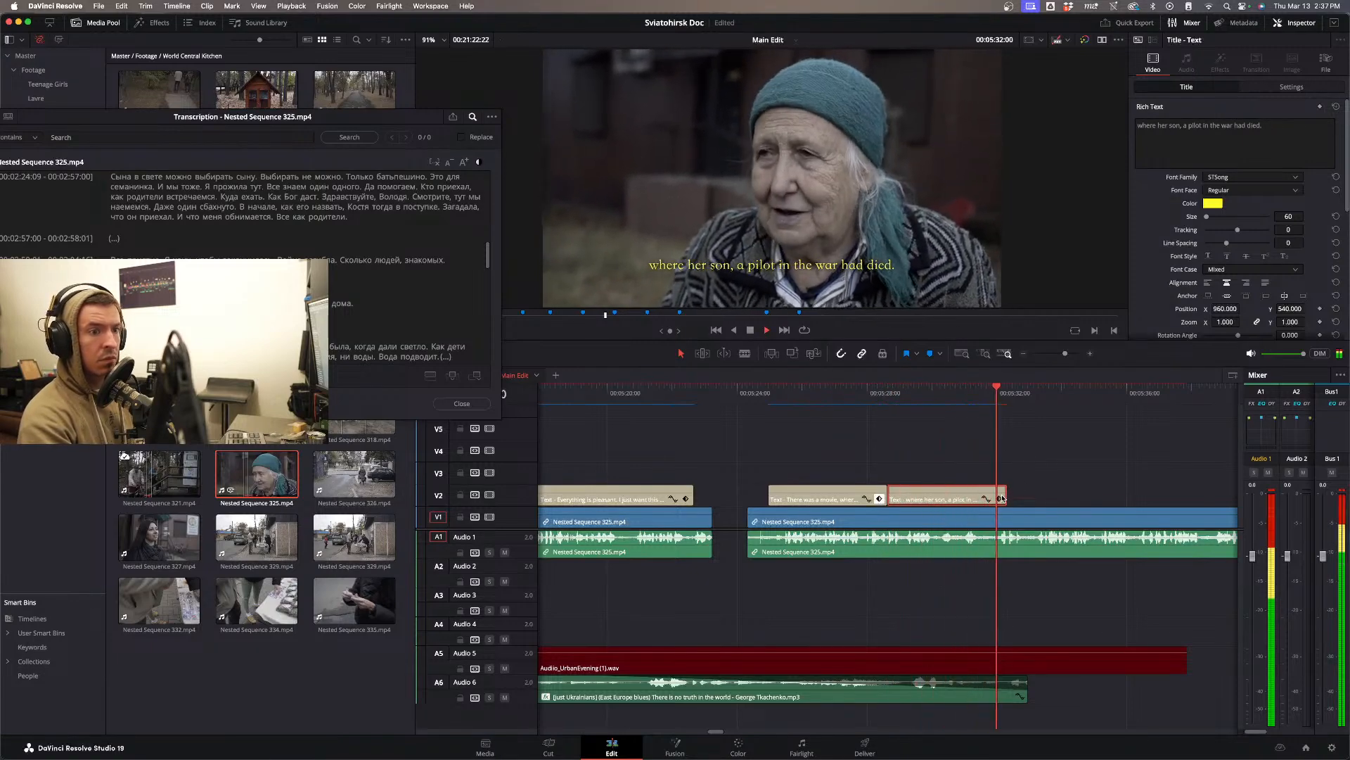
{"action": "left_click", "coordinate": [983, 396]}
{"action": "key", "text": "space"}
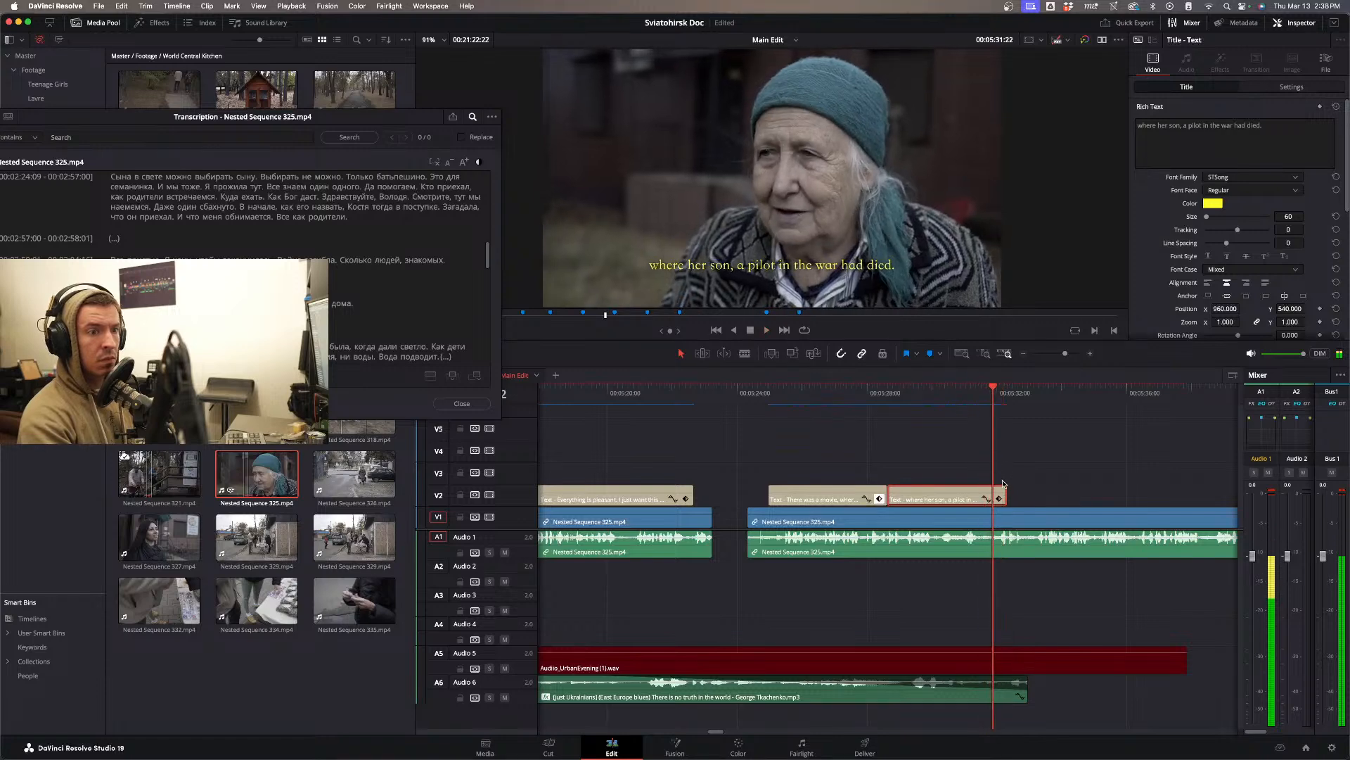
{"action": "left_click_drag", "start_coordinate": [1004, 495], "coordinate": [1068, 486]}
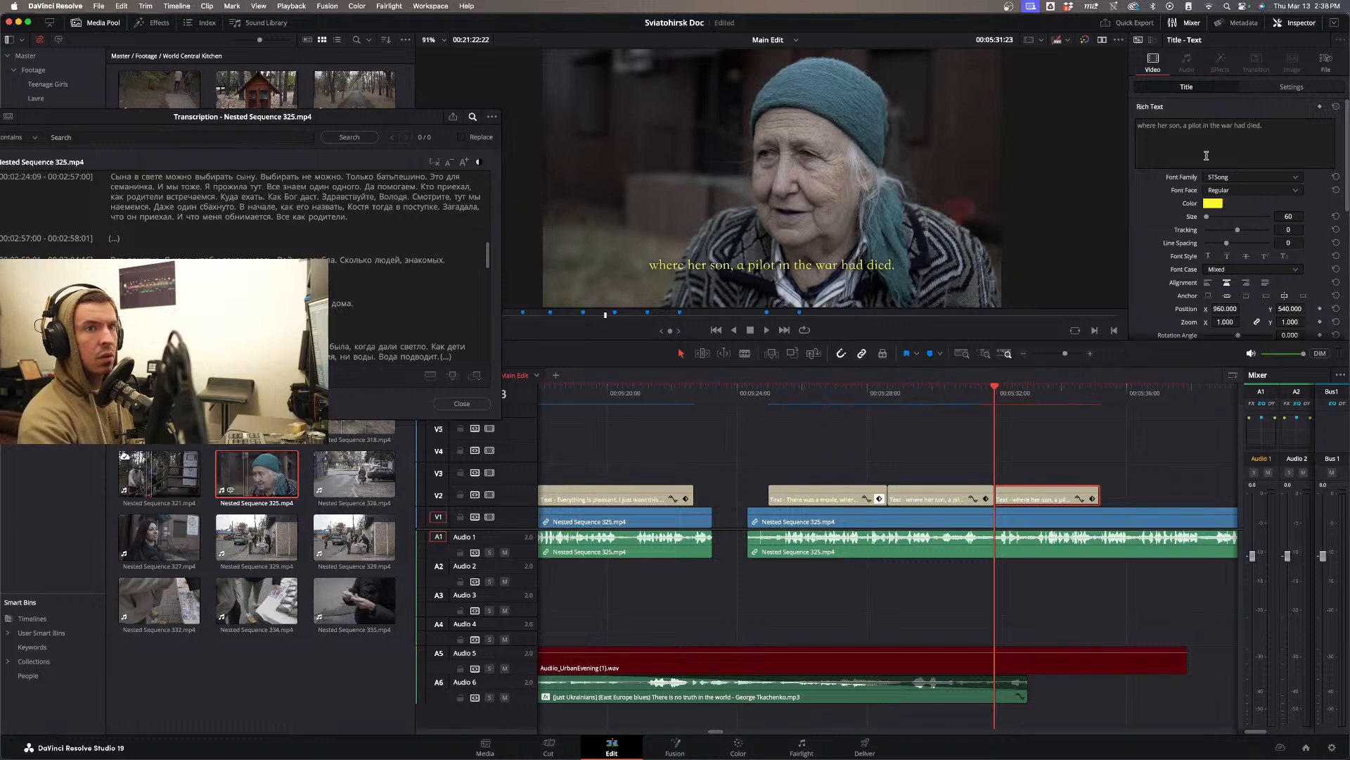
- Replace the copied title's text with "Do you know what she took with her?"
{"action": "triple_click", "coordinate": [1223, 127]}
{"action": "type", "text": "D"}
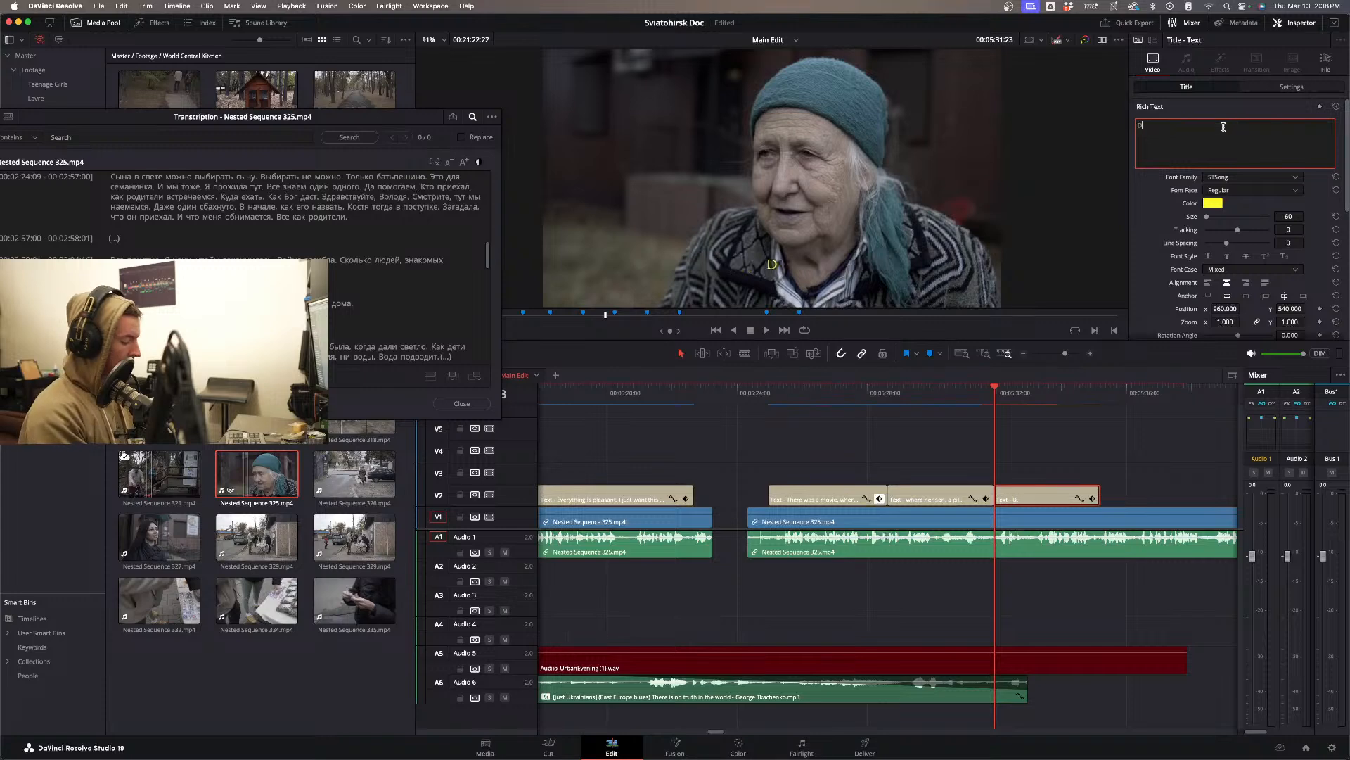
{"action": "type", "text": "o you know what"}
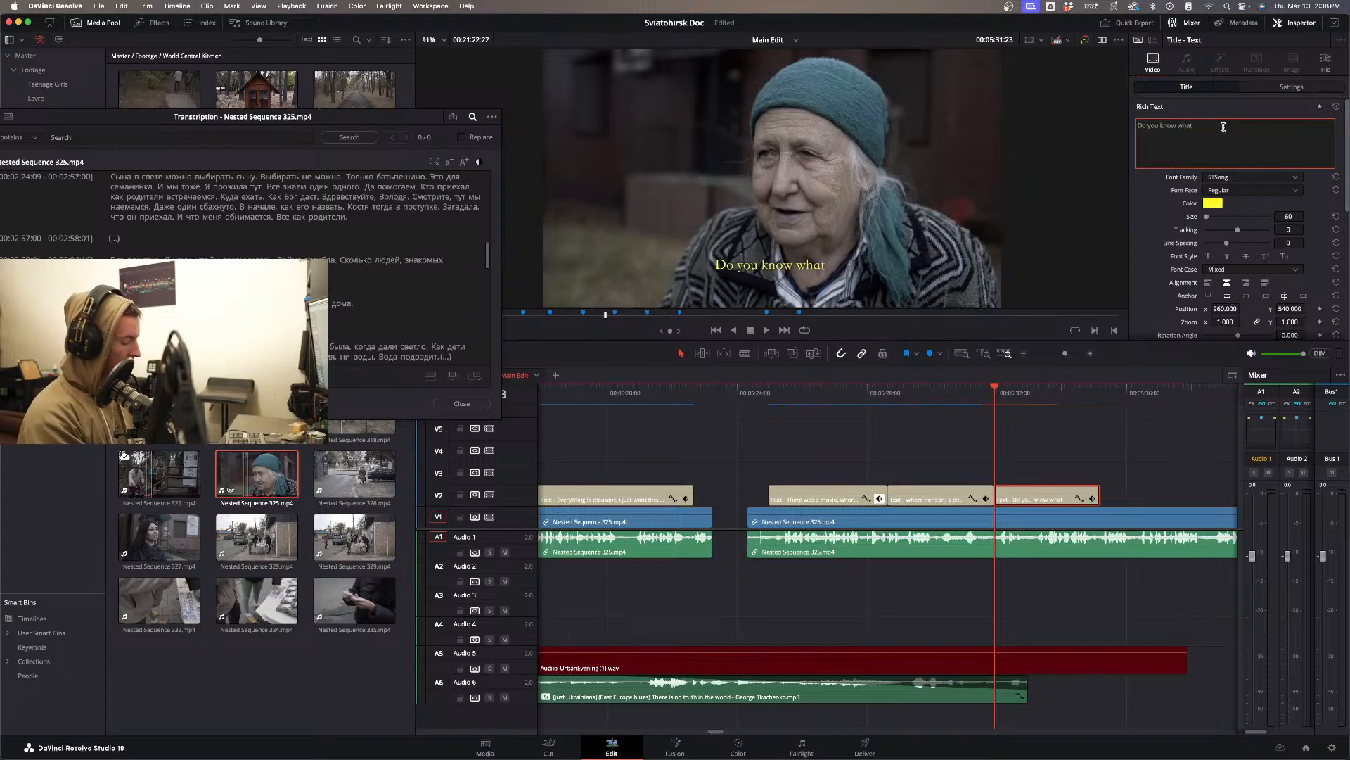
{"action": "type", "text": " she took with her"}
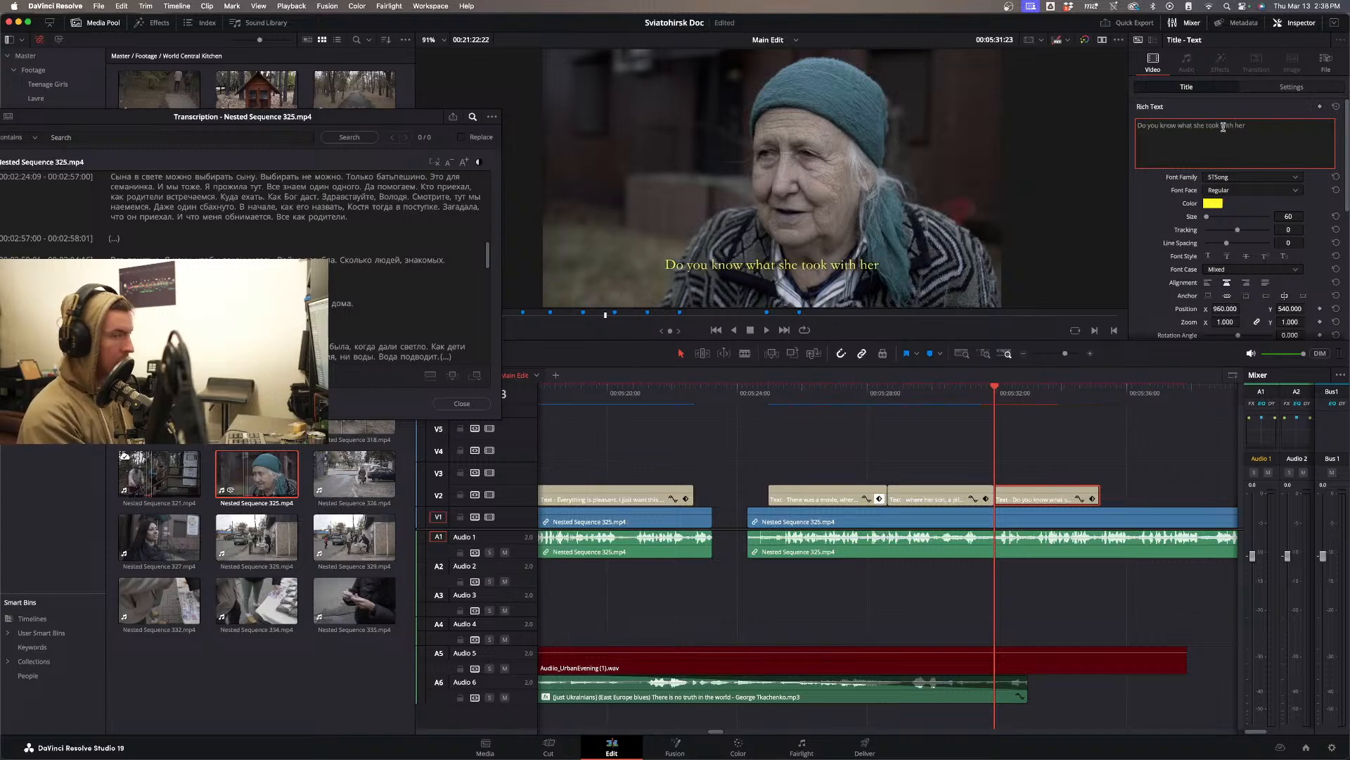
{"action": "type", "text": "?"}
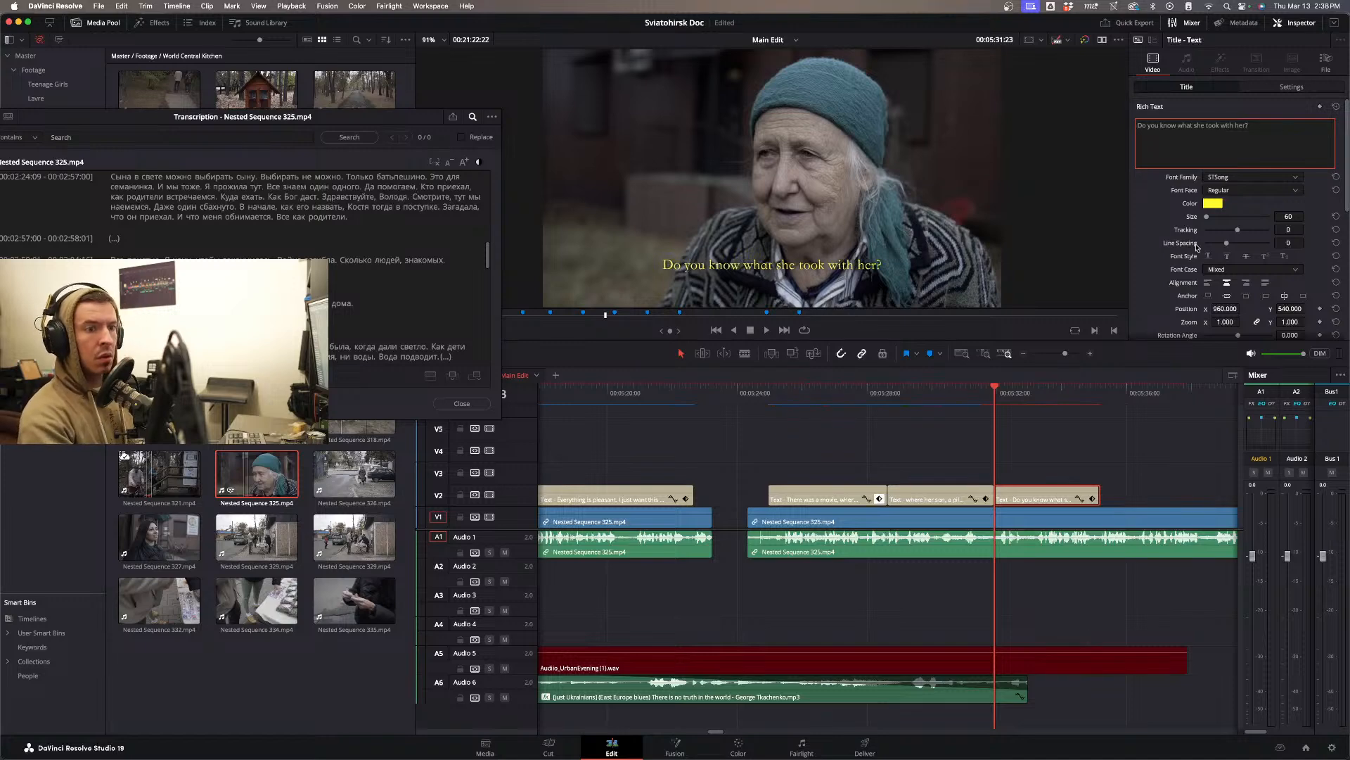
- Play the interview onward to check the speech and extend the end of the "Do you know what she took with her?" subtitle to about 05:36
{"action": "left_click", "coordinate": [1063, 459]}
{"action": "key", "text": "space"}
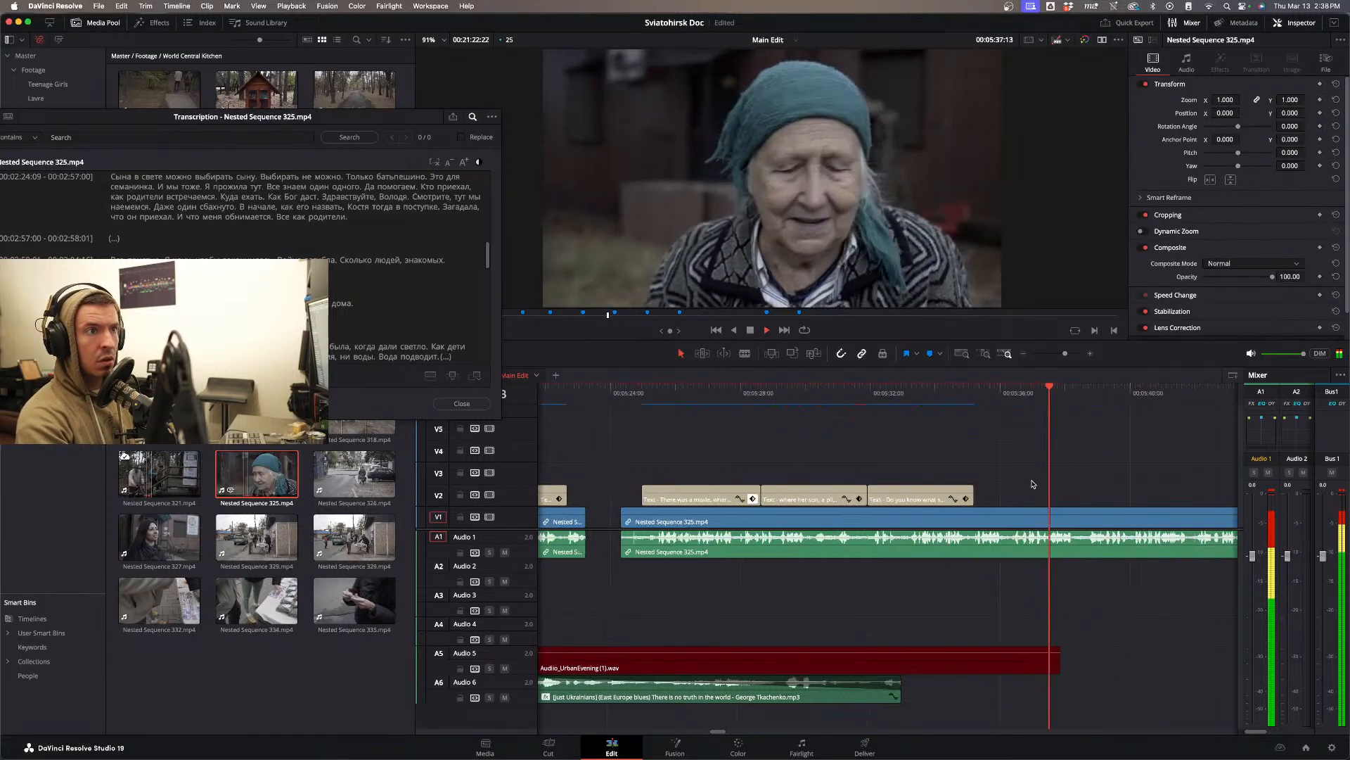
{"action": "key", "text": "space"}
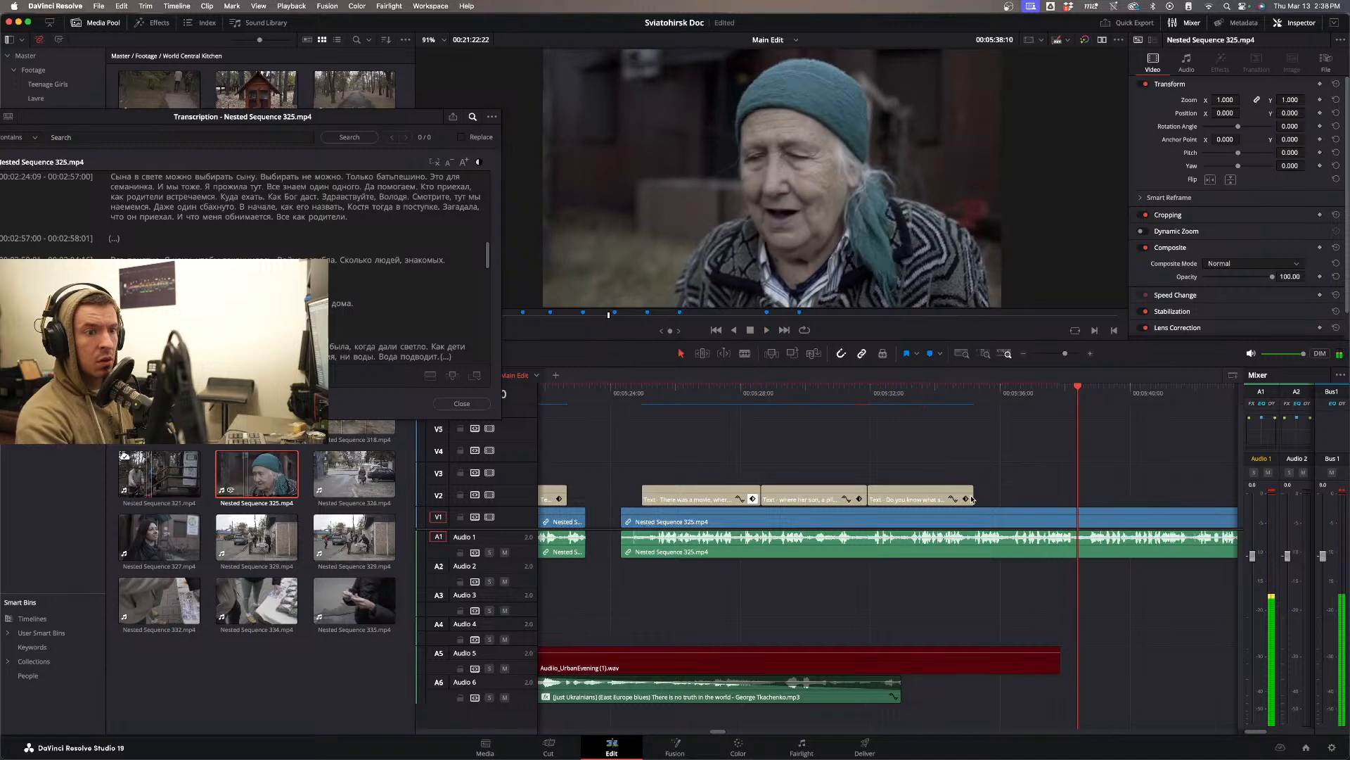
{"action": "left_click", "coordinate": [973, 497]}
{"action": "left_click_drag", "start_coordinate": [973, 497], "coordinate": [1002, 497]}
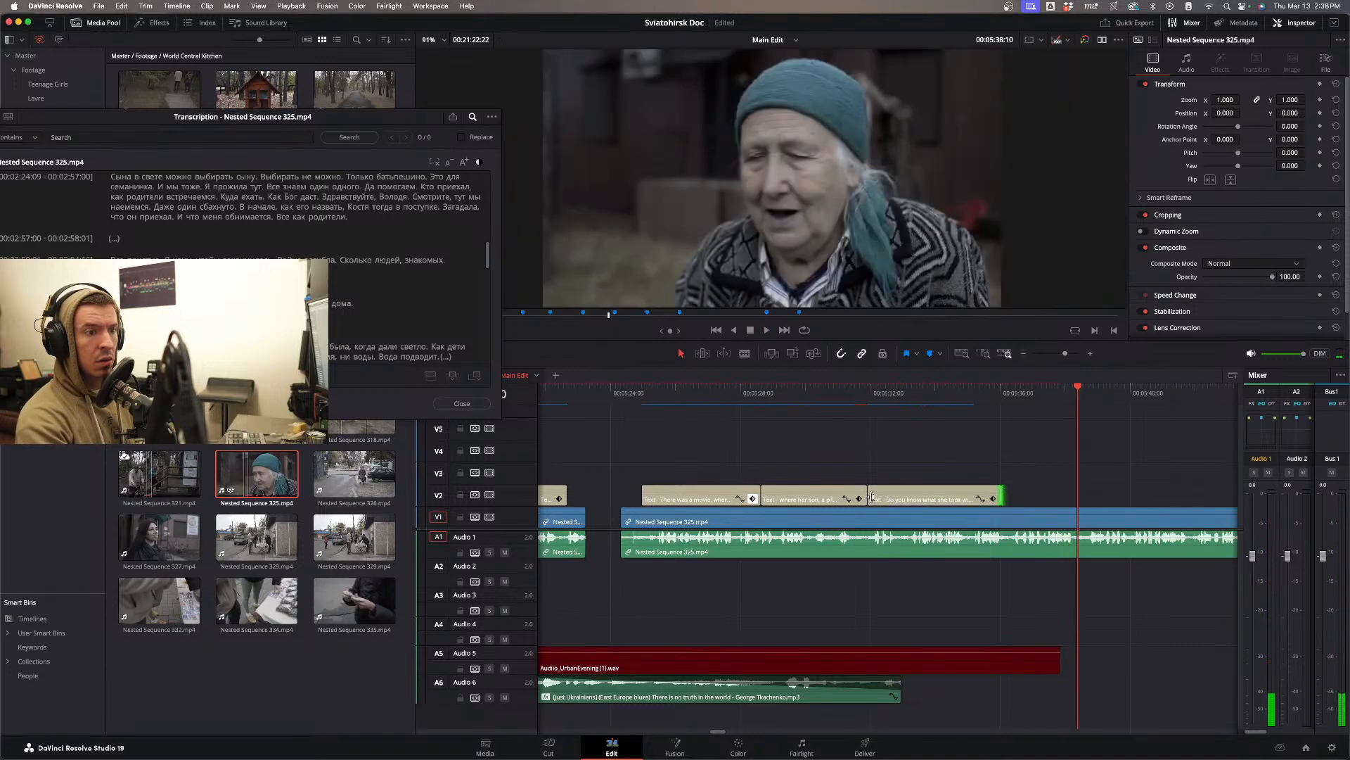
- Play across the cut between the pilot and "Do you know what she took with her?" subtitles and move that cut to about 05:33
{"action": "left_click", "coordinate": [846, 399]}
{"action": "key", "text": "space"}
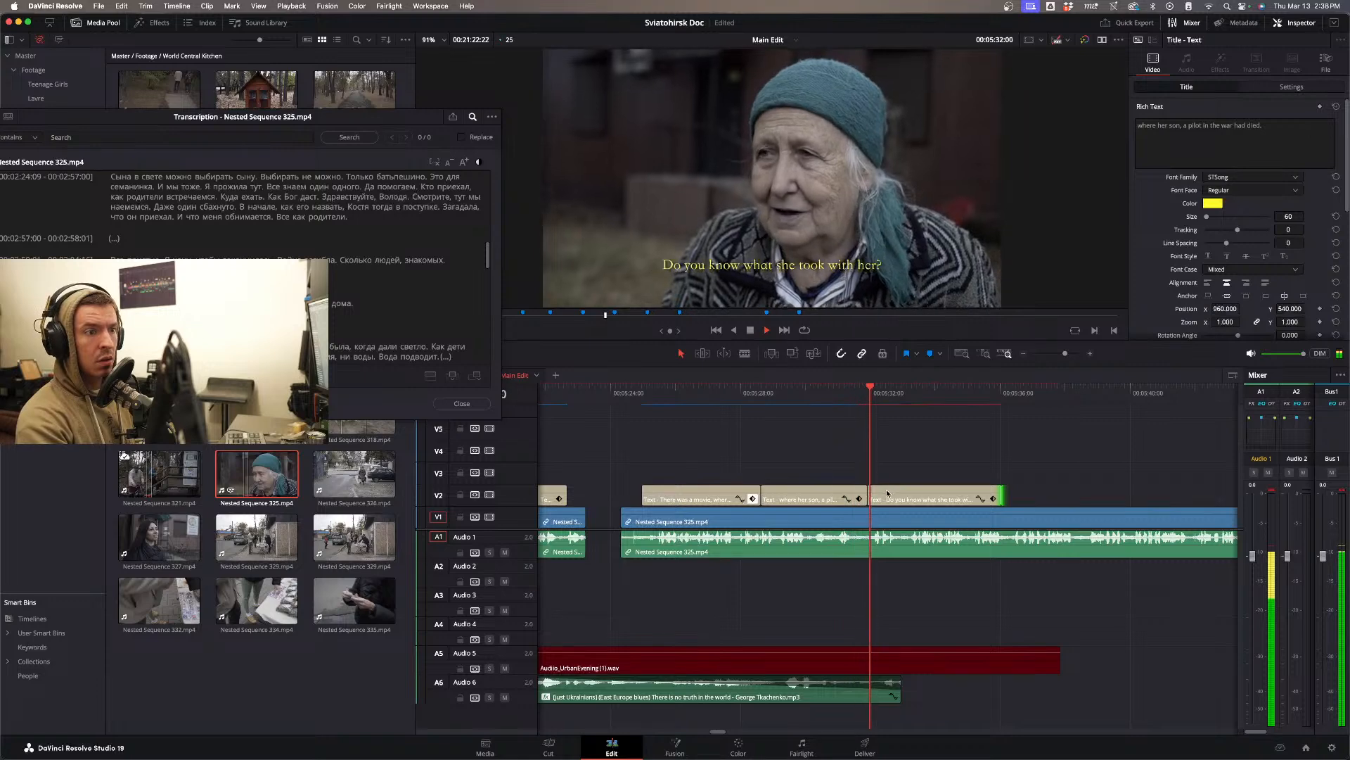
{"action": "key", "text": "space"}
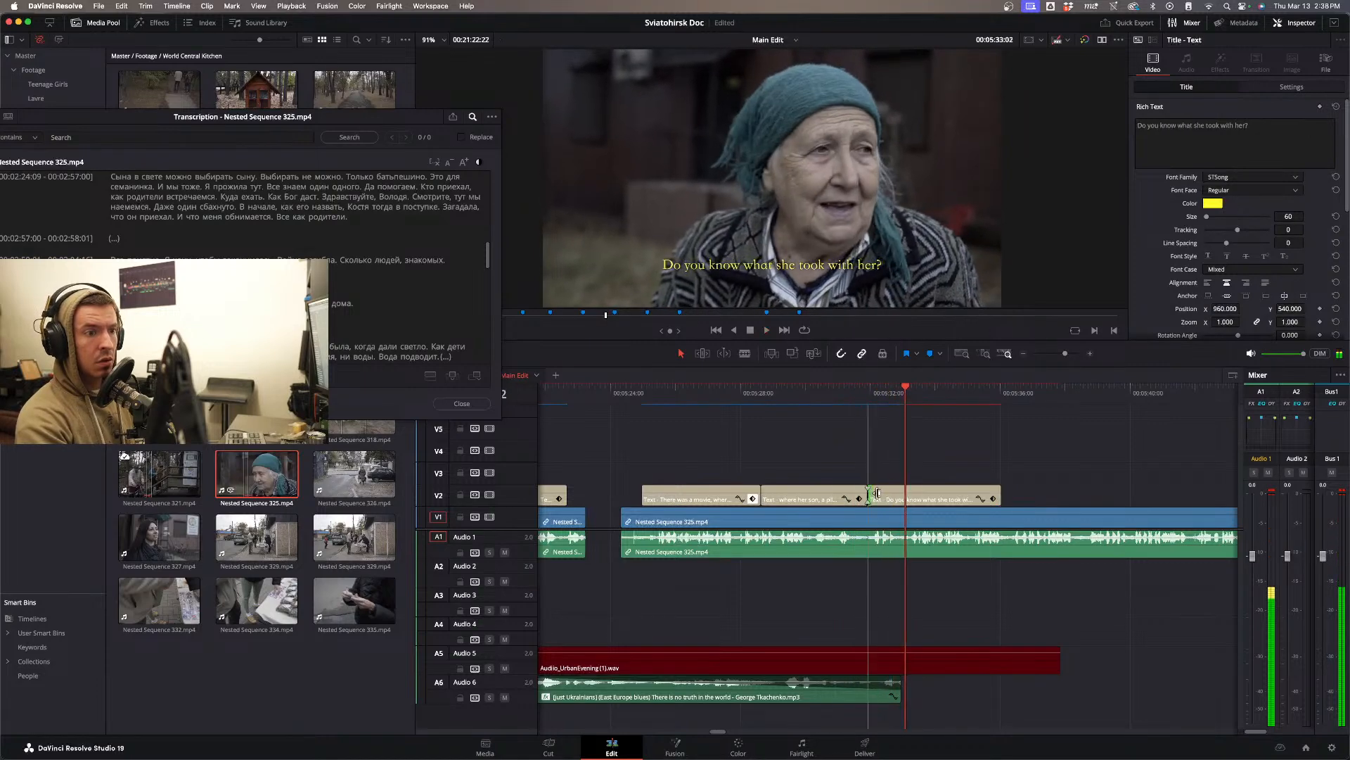
{"action": "mouse_move", "coordinate": [870, 497]}
{"action": "left_mouse_down"}
{"action": "mouse_move", "coordinate": [907, 491]}
{"action": "mouse_move", "coordinate": [880, 492]}
{"action": "mouse_move", "coordinate": [896, 492]}
{"action": "left_mouse_up"}
{"action": "key", "text": "space"}
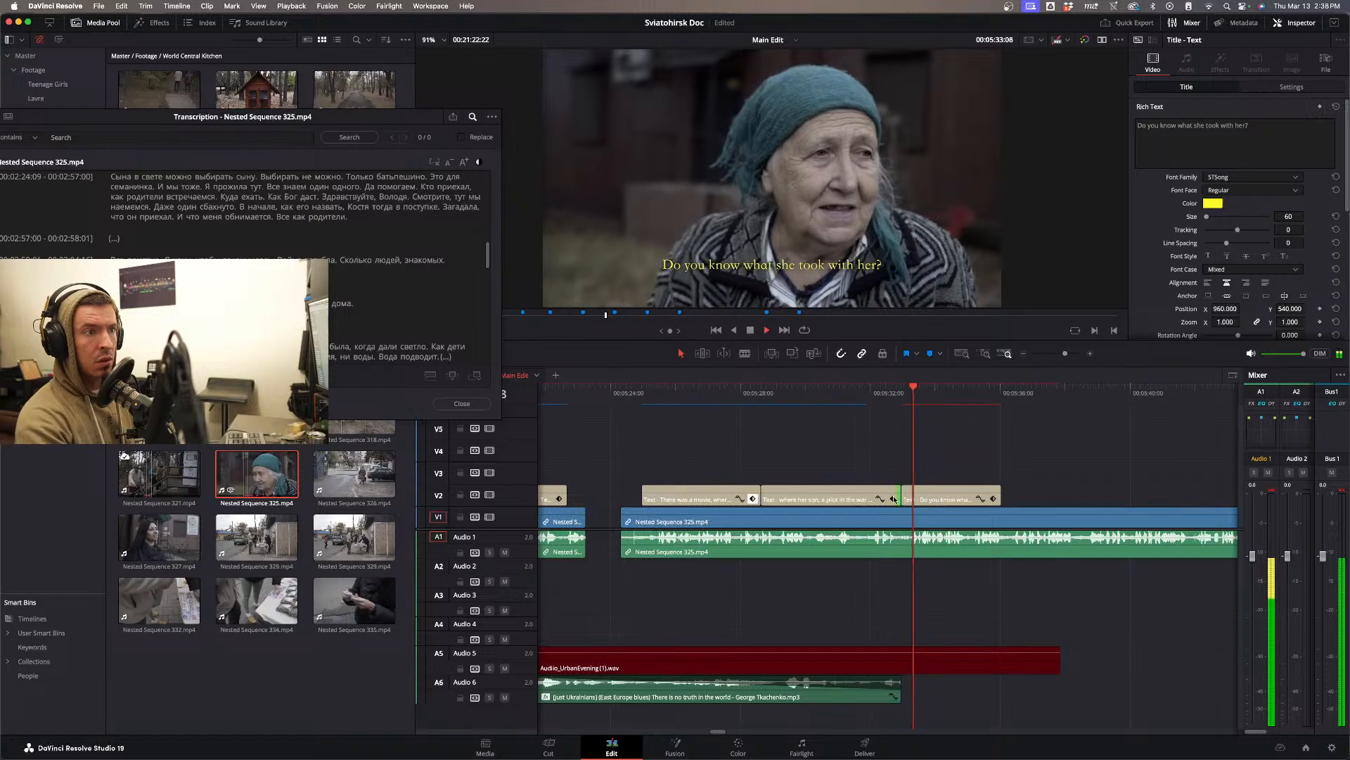
- Place a copy of the last subtitle directly after it on V2 and replace its text with "I cried when she said it."
{"action": "left_click", "coordinate": [971, 499]}
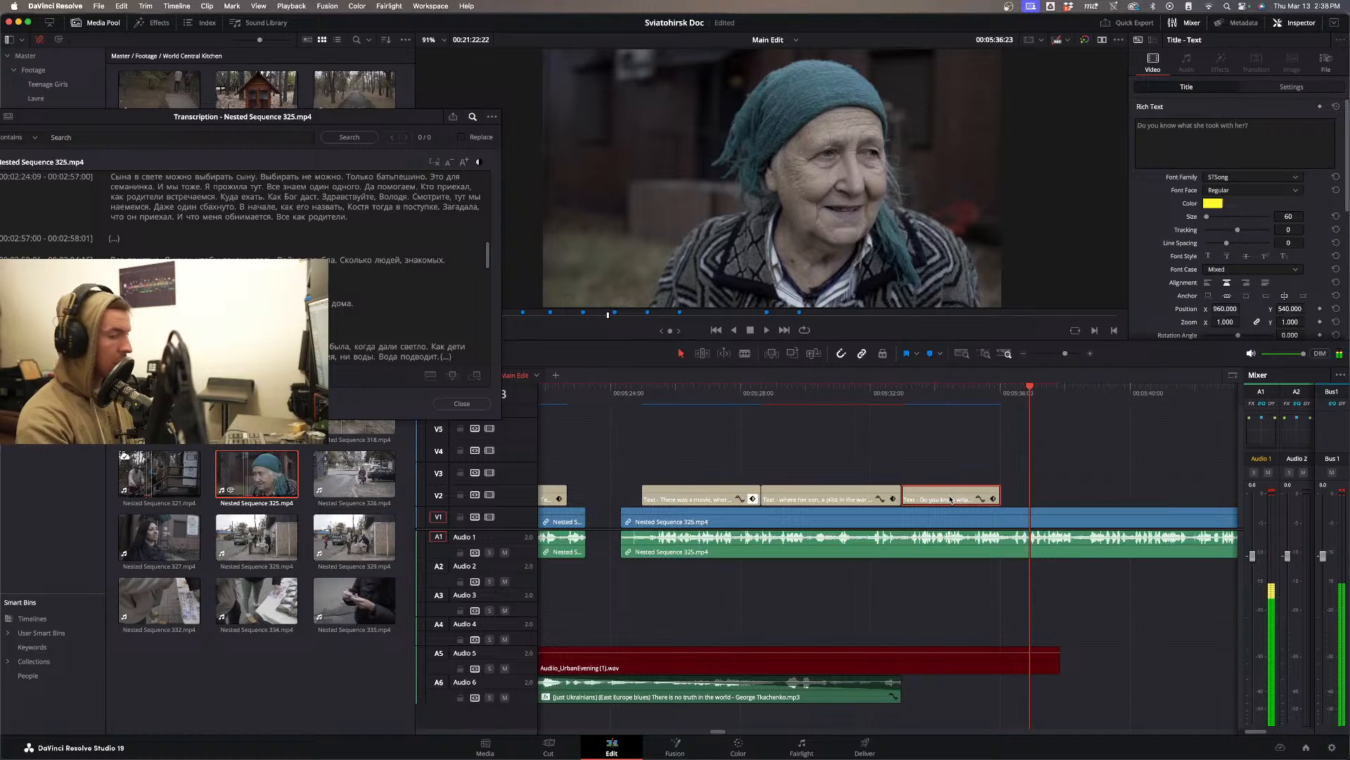
{"action": "left_click_drag", "start_coordinate": [972, 499], "coordinate": [1071, 500]}
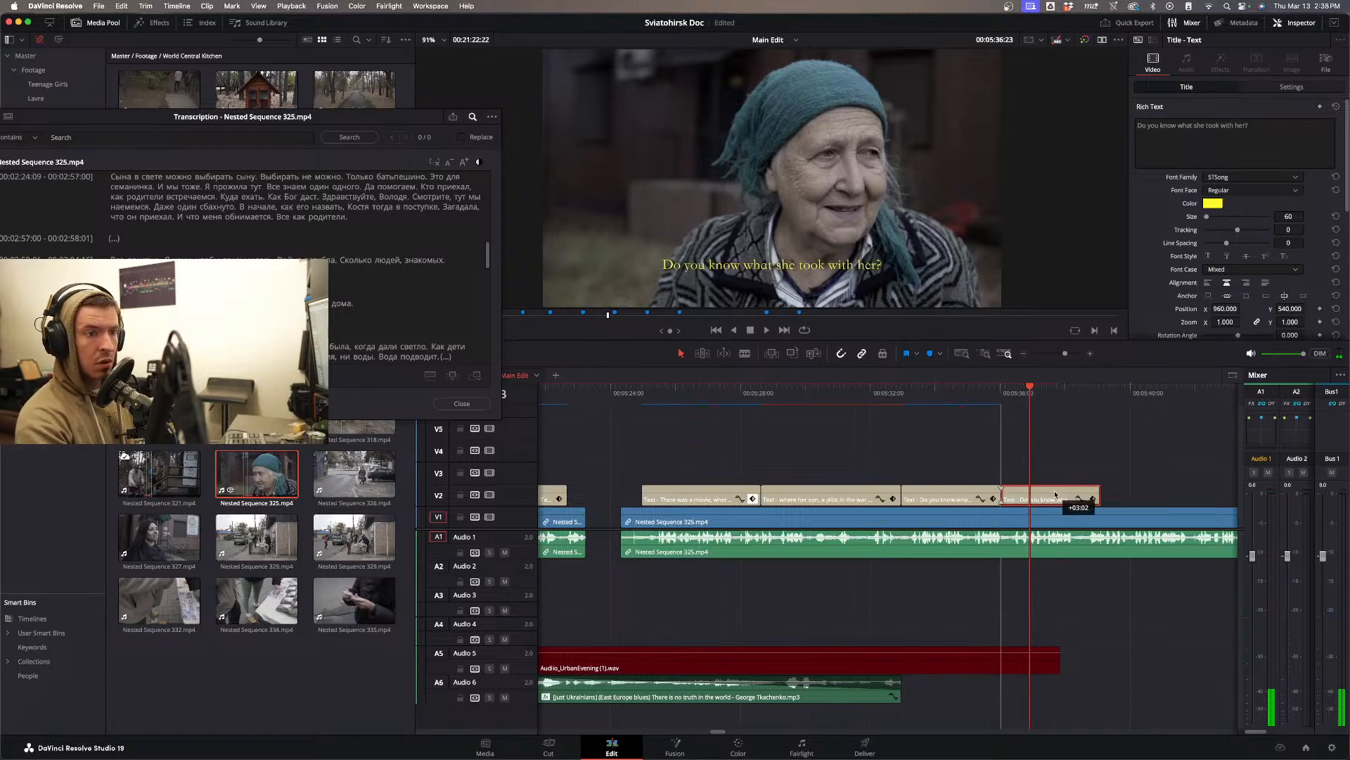
{"action": "triple_click", "coordinate": [1191, 127]}
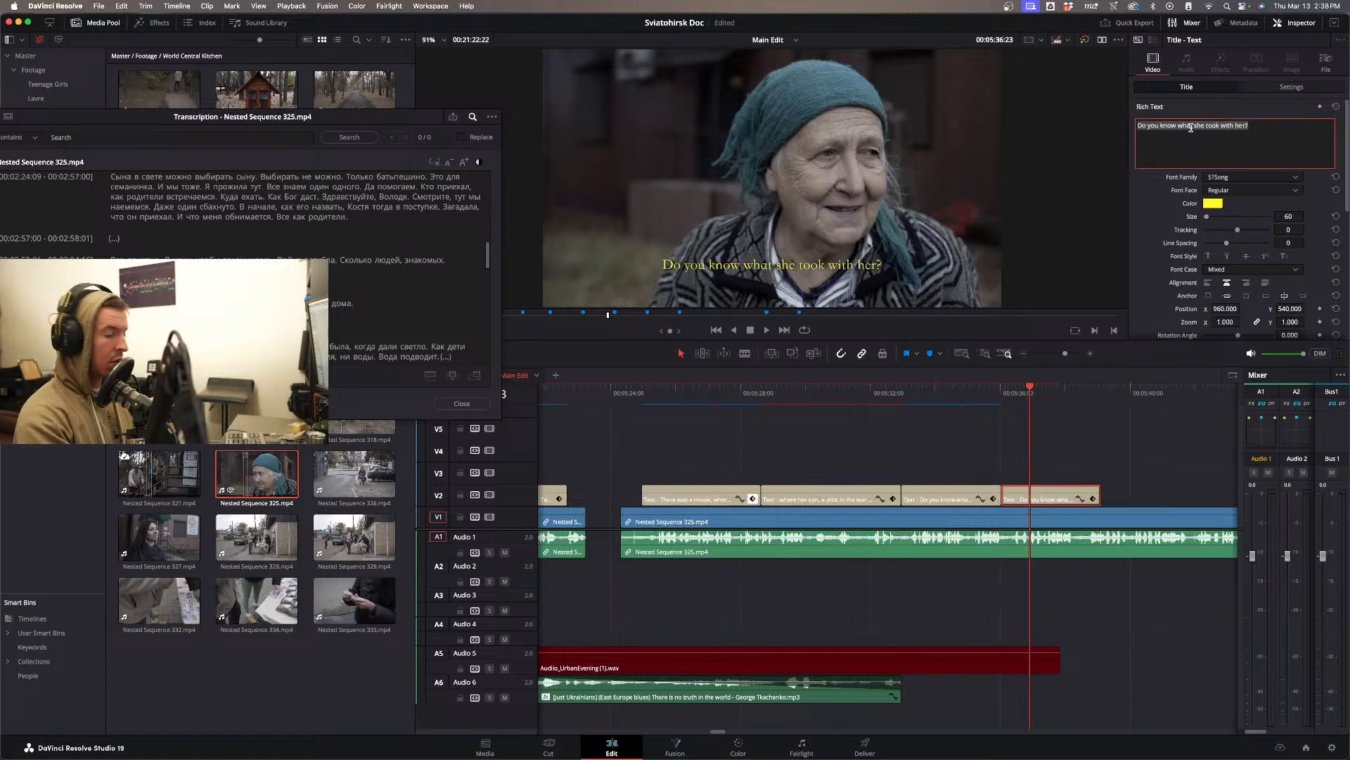
{"action": "key", "text": "BackSpace"}
{"action": "type", "text": "I cre"}
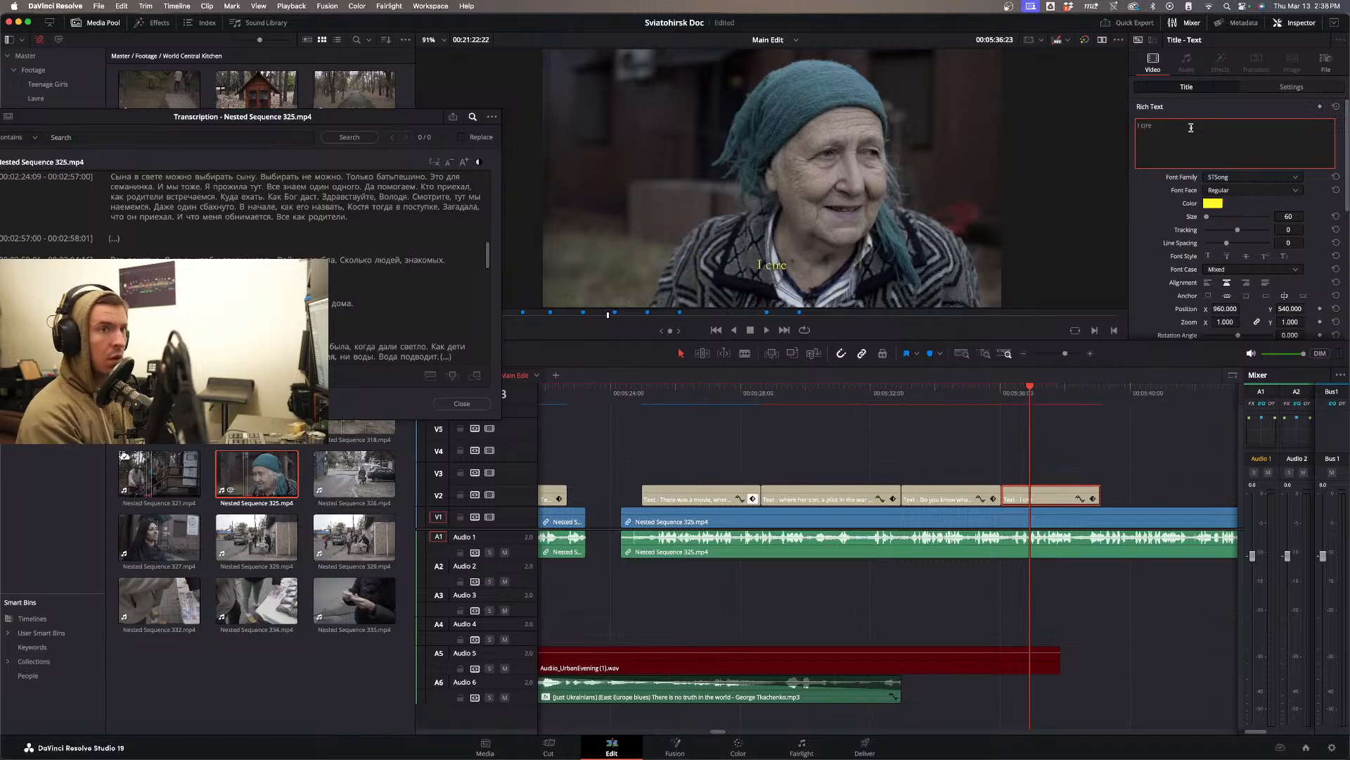
{"action": "key", "text": "BackSpace"}
{"action": "key", "text": "BackSpace"}
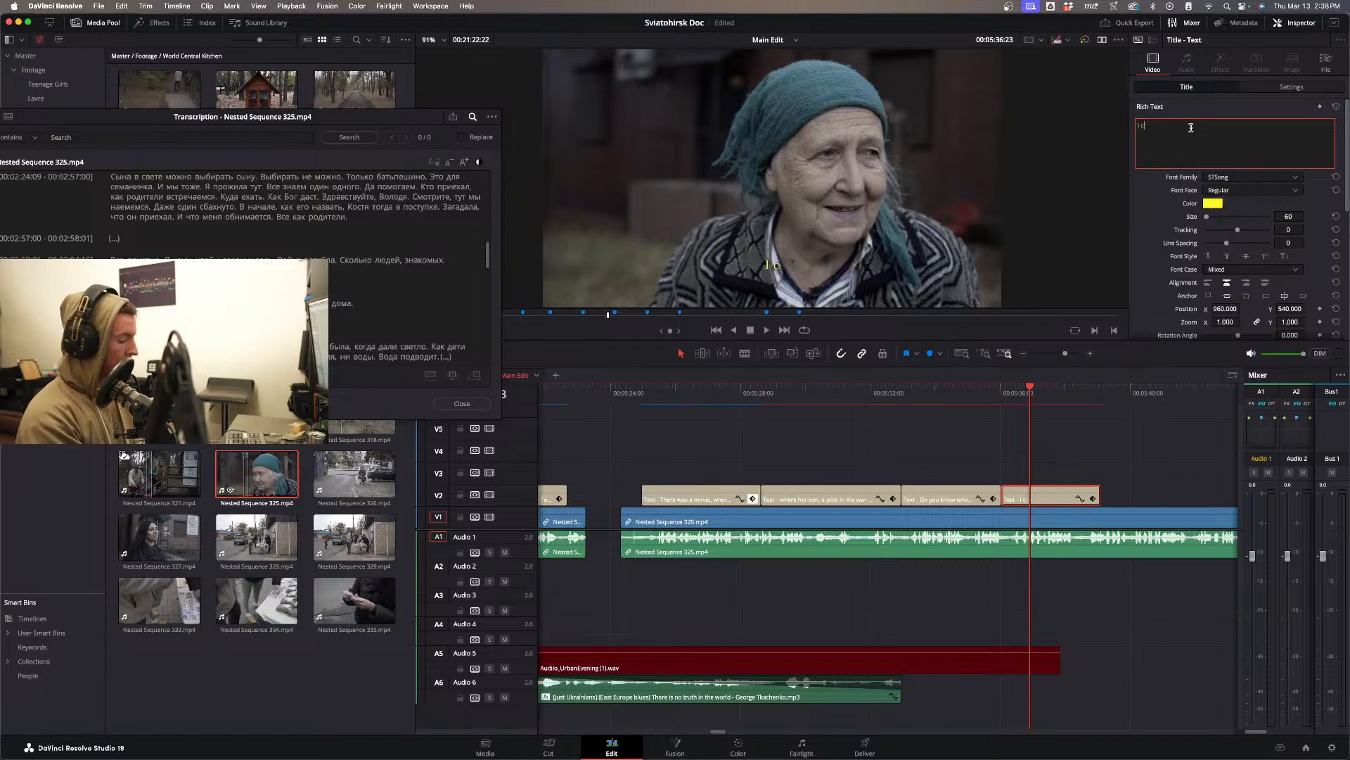
{"action": "type", "text": "ried when she"}
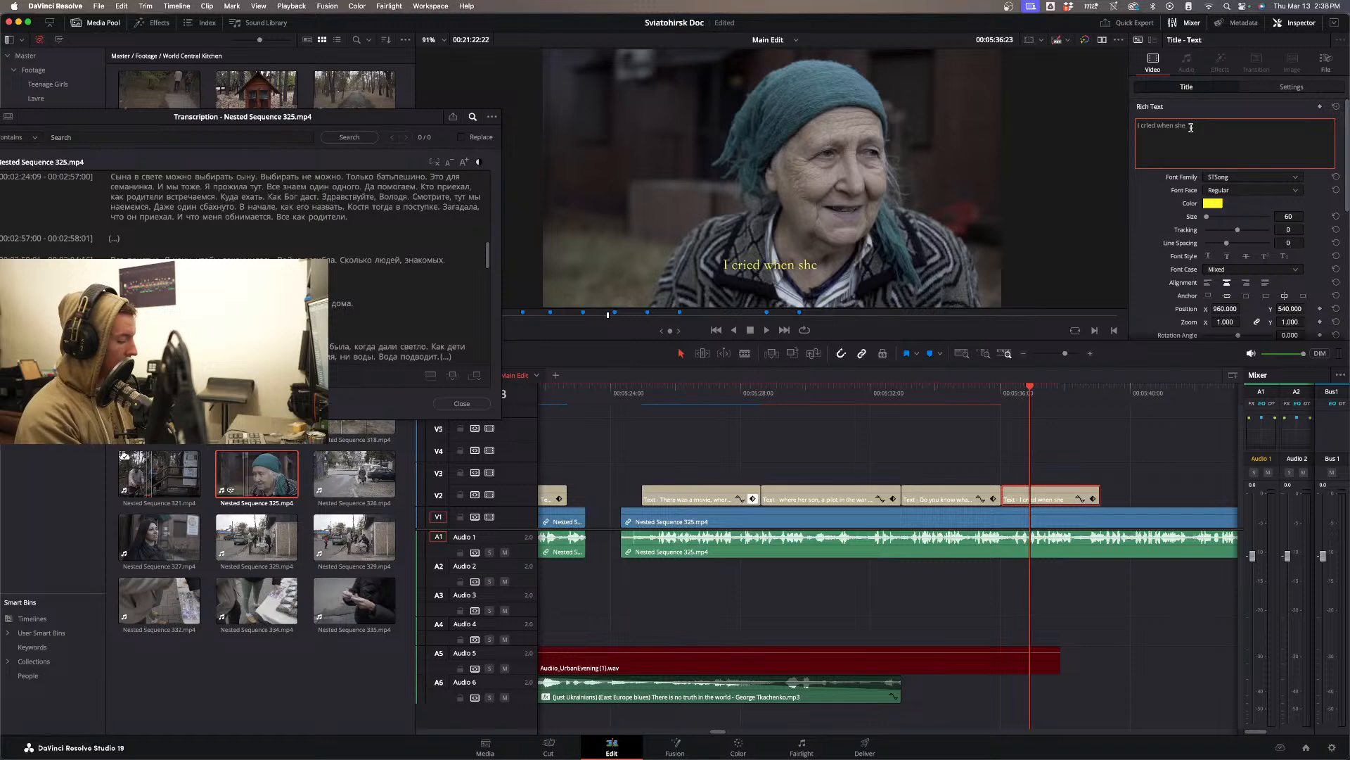
{"action": "type", "text": " said it"}
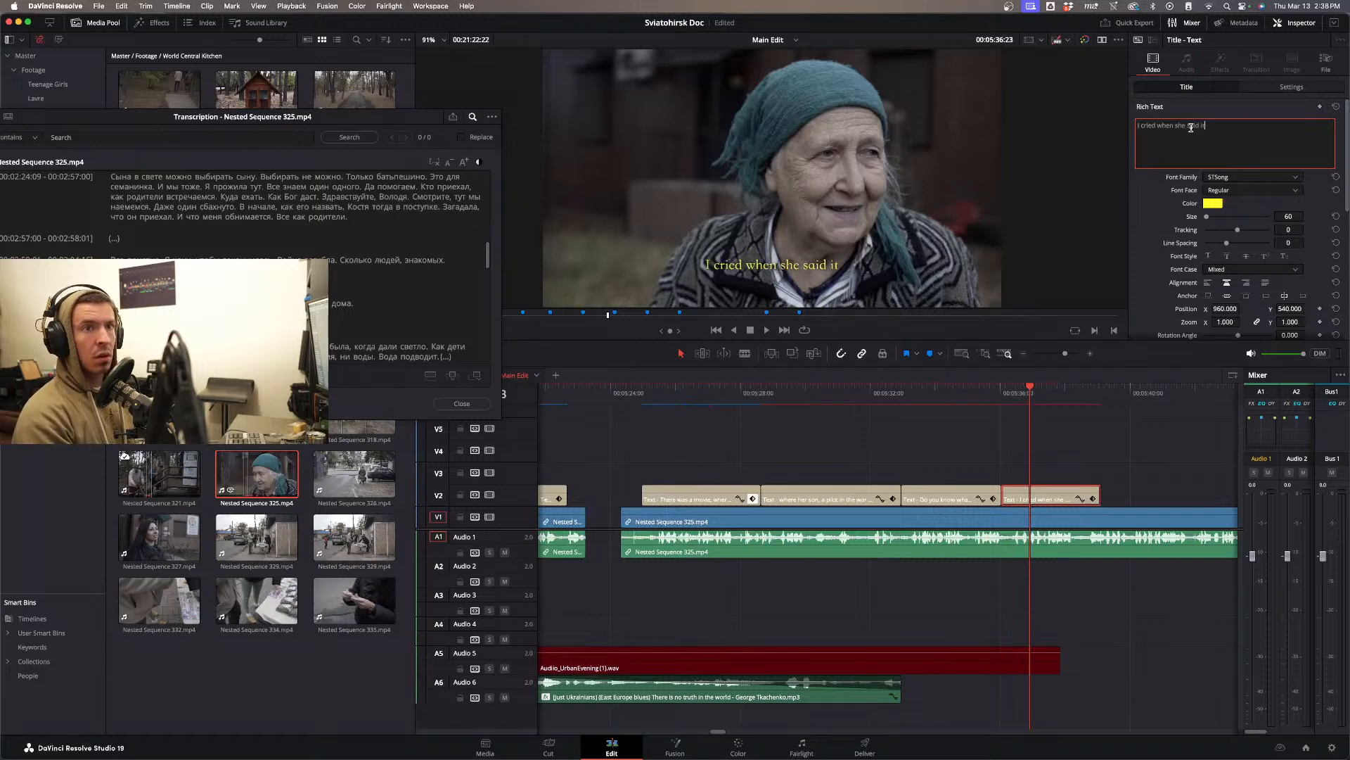
{"action": "type", "text": "."}
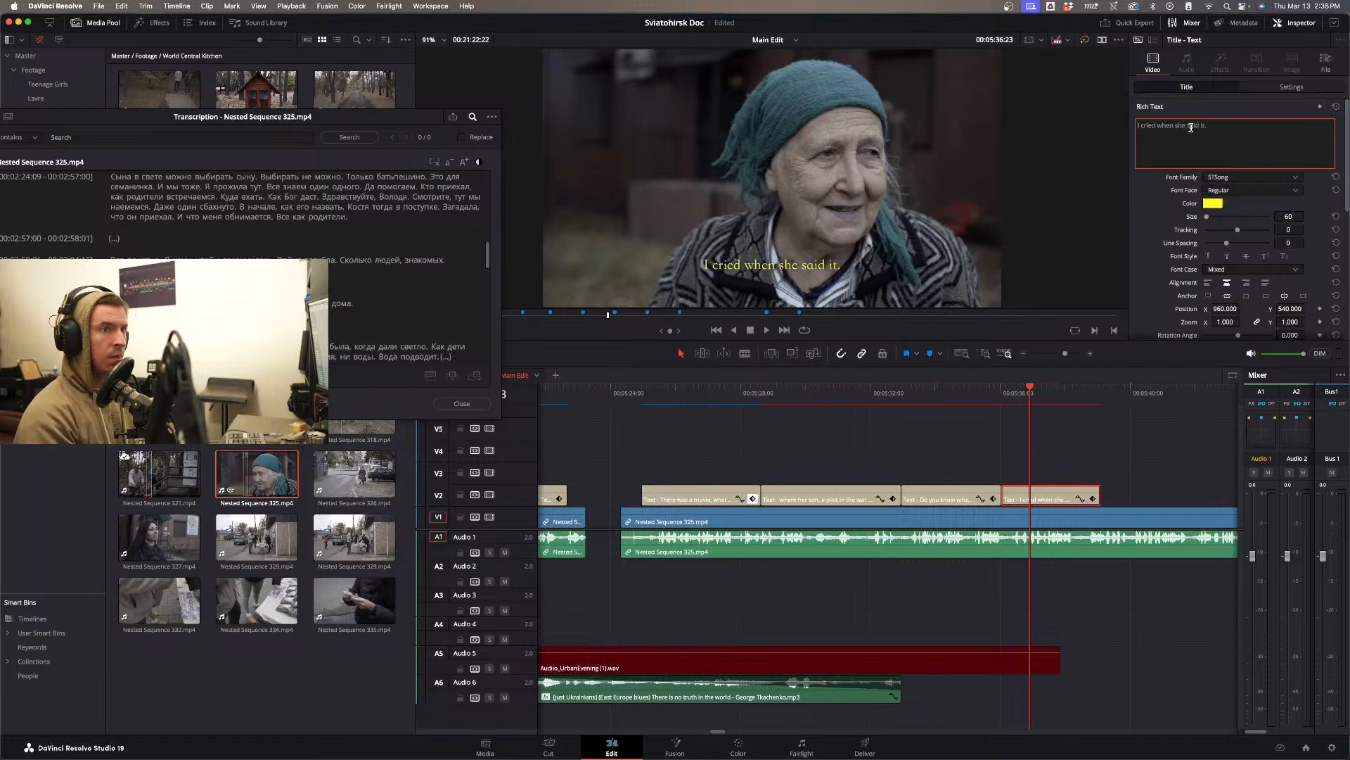
{"action": "left_click", "coordinate": [1136, 229]}
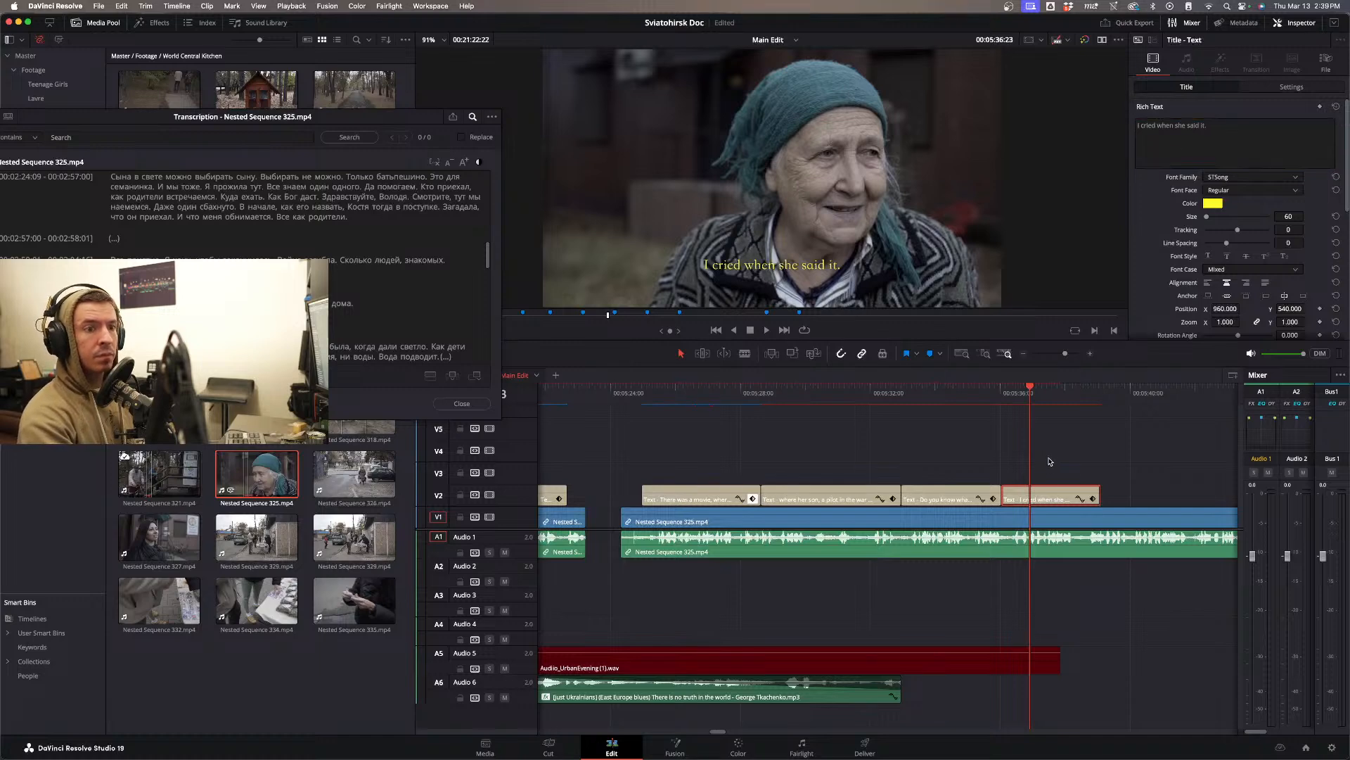
- Play back the "I cried when she said it." subtitle and trim its end to about 05:38:12
{"action": "key", "text": "space"}
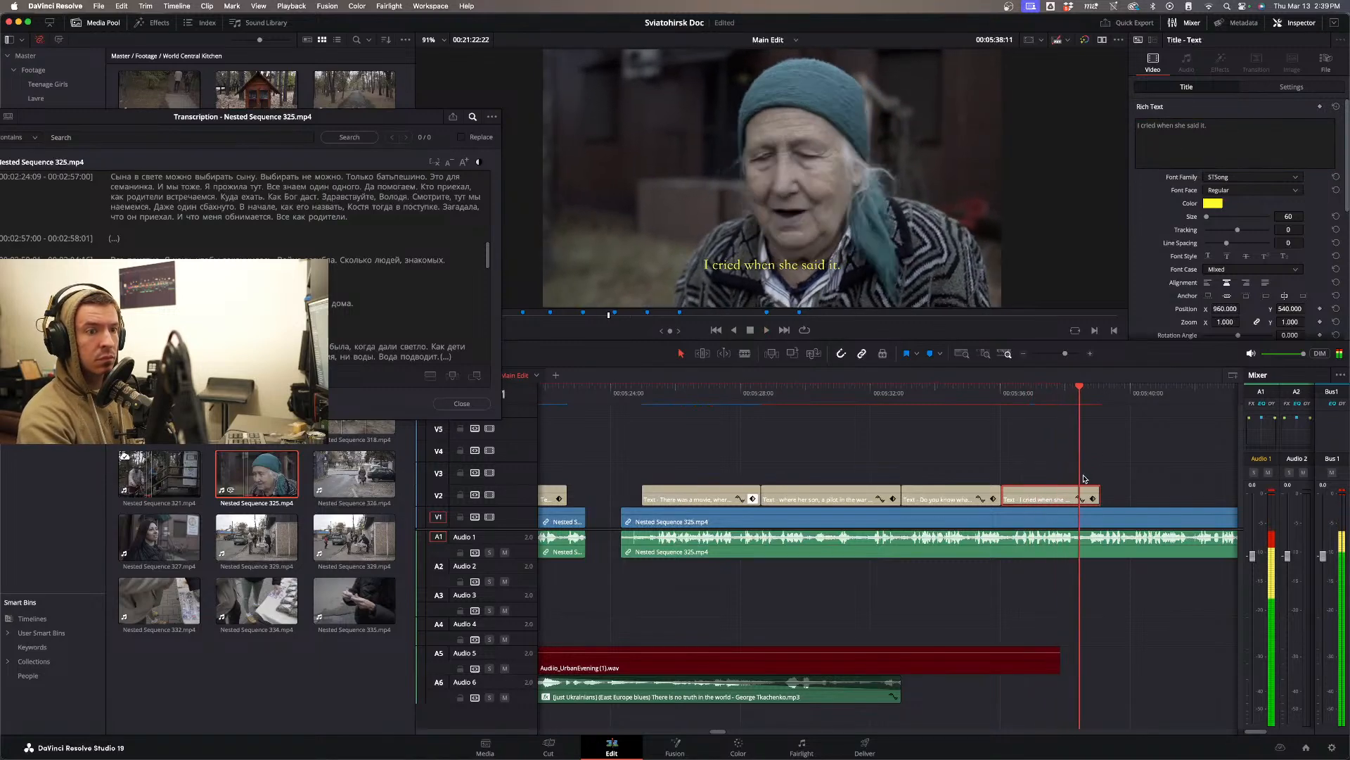
{"action": "key", "text": "space"}
{"action": "left_click_drag", "start_coordinate": [1098, 491], "coordinate": [1079, 487]}
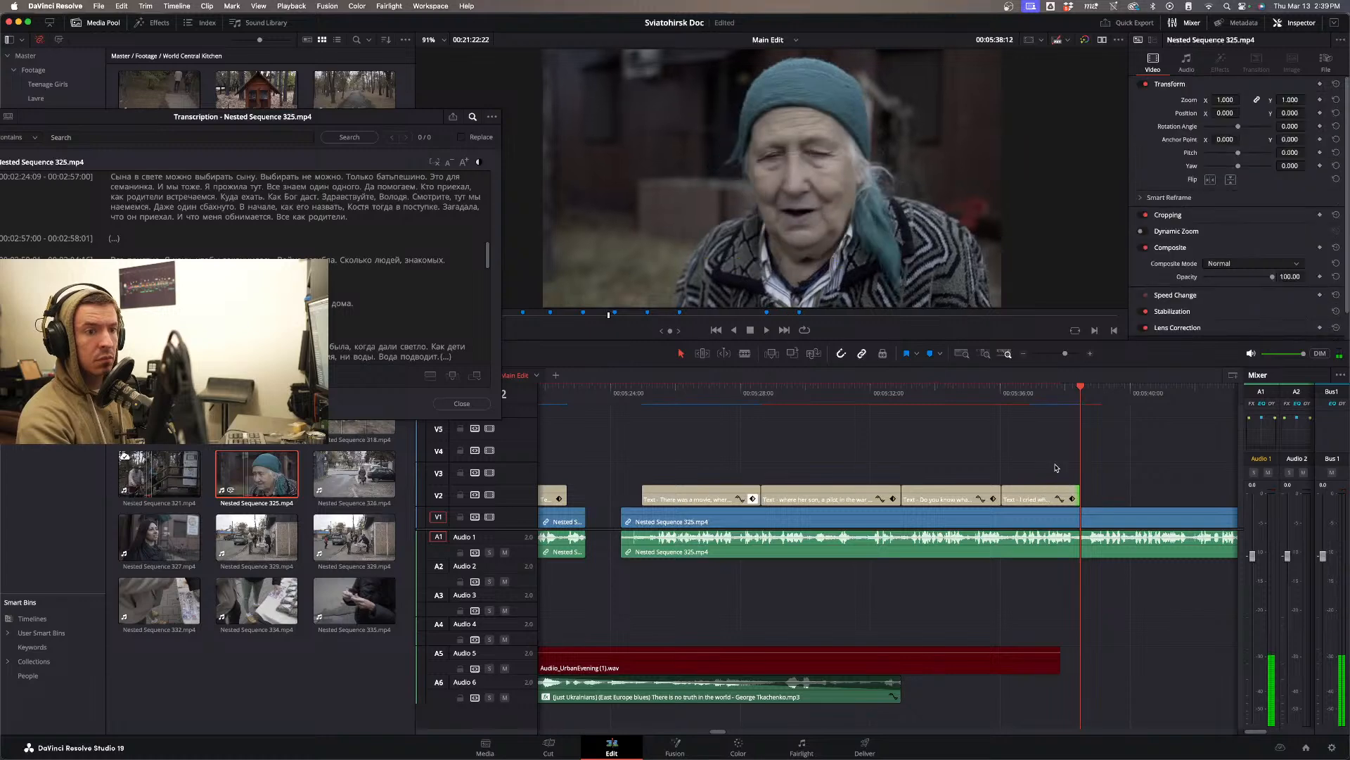
- Place a copy of the last subtitle directly after it on V2 and replace its text with "In a handkerchief, she carried a piece of her native land."
{"action": "scroll", "coordinate": [1055, 468], "scroll_direction": "right", "scroll_amount": 5}
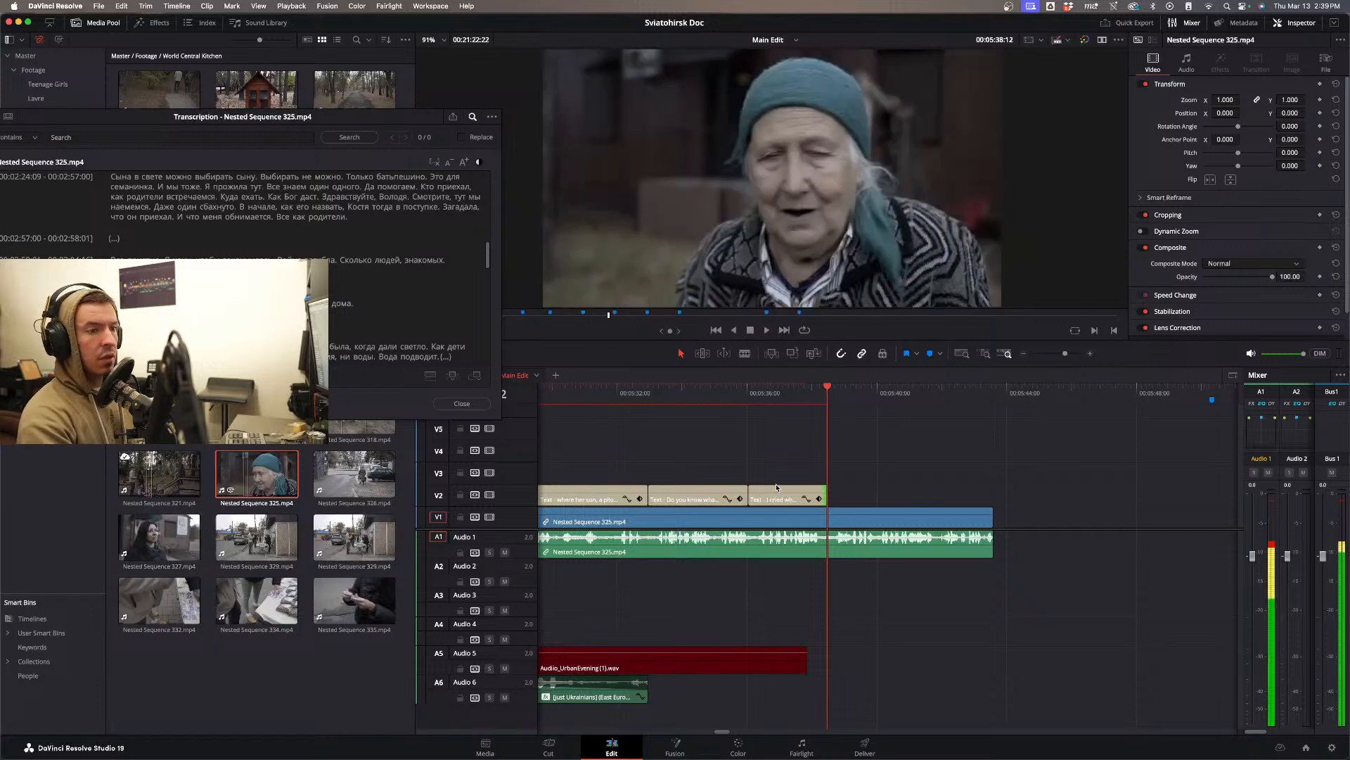
{"action": "left_click", "coordinate": [801, 487]}
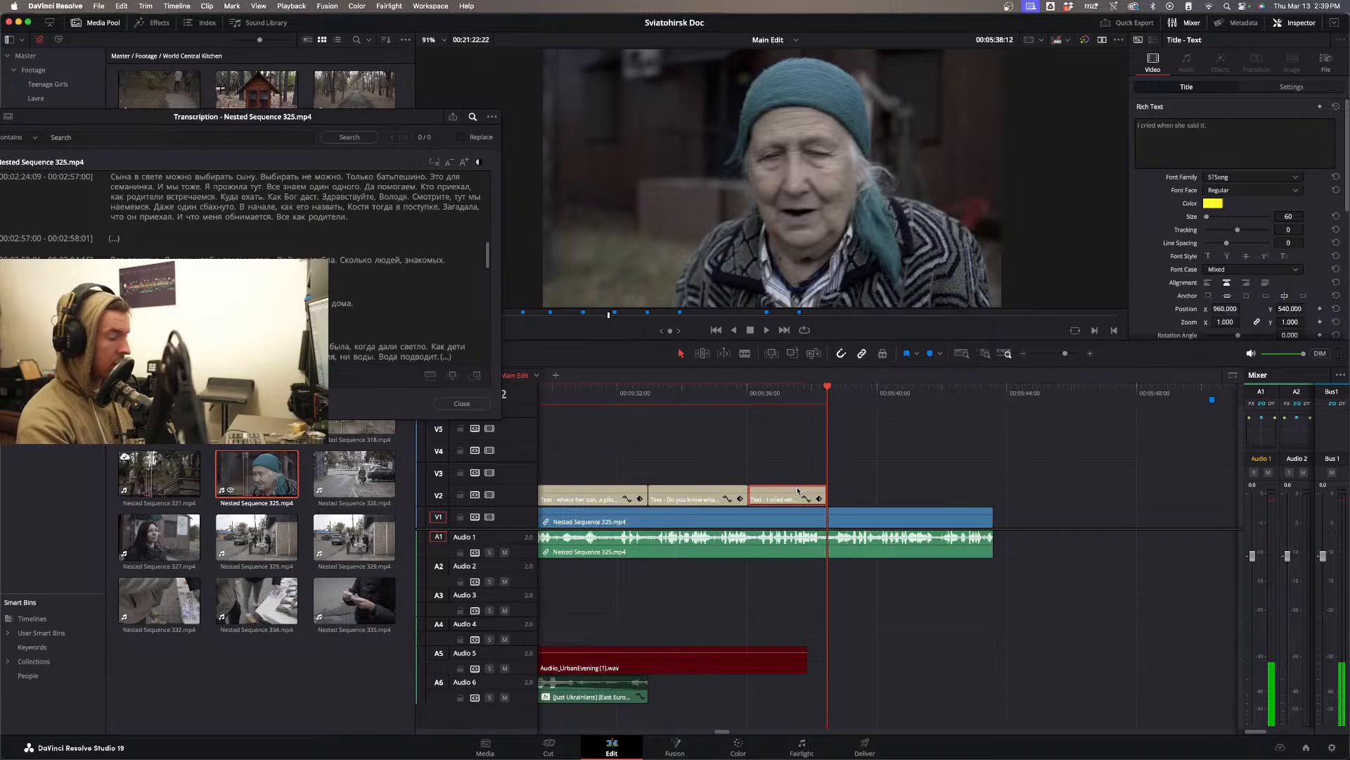
{"action": "left_click_drag", "start_coordinate": [798, 490], "coordinate": [939, 490]}
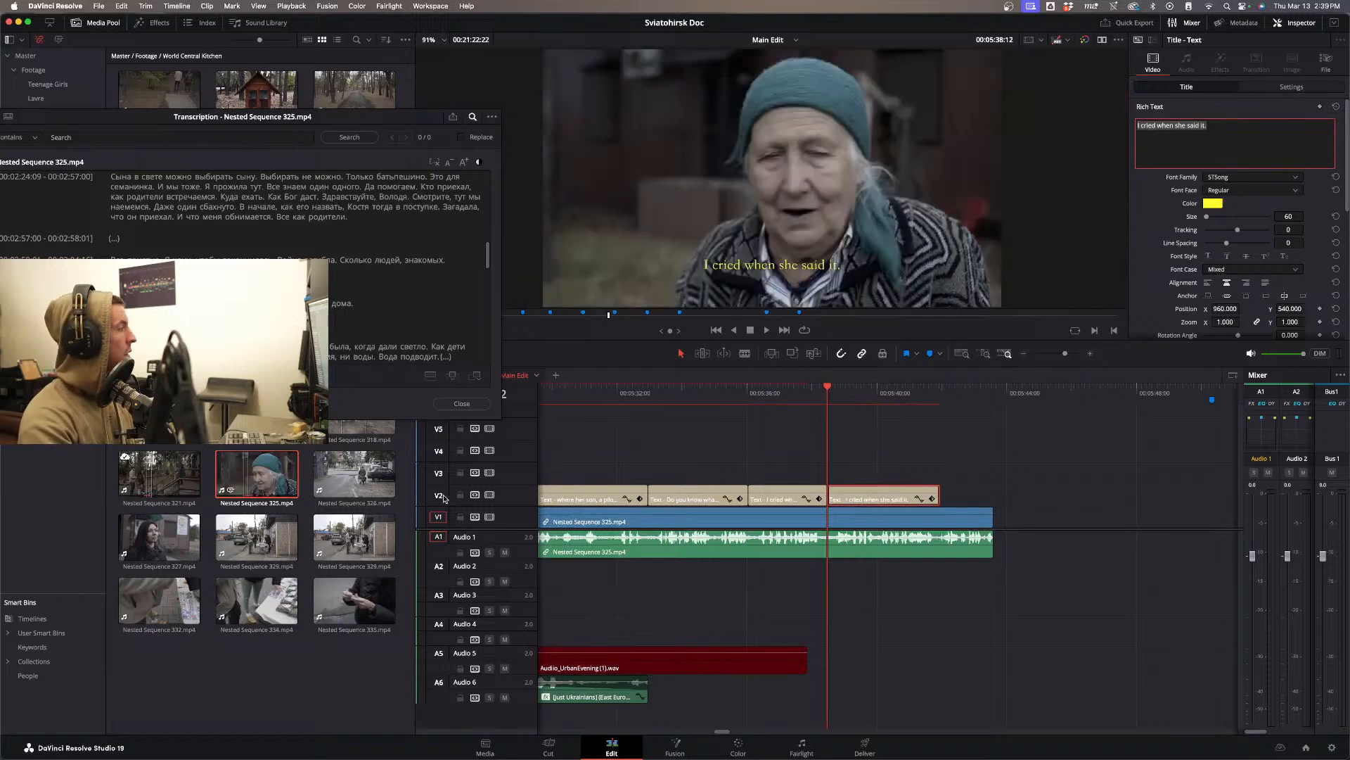
{"action": "key", "text": "super+Tab"}
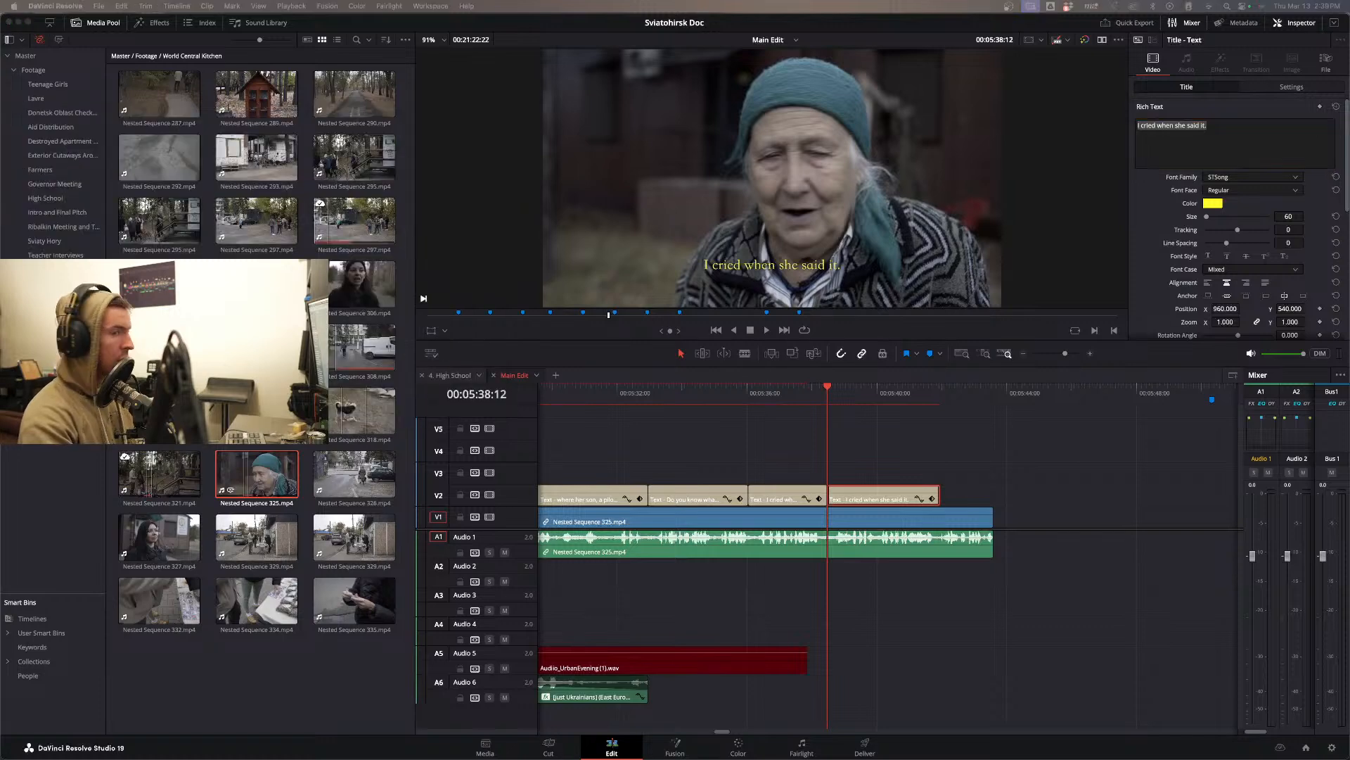
{"action": "left_click", "coordinate": [1182, 127]}
{"action": "type", "text": "In a handkerchief, she carried a piece of her native land."}
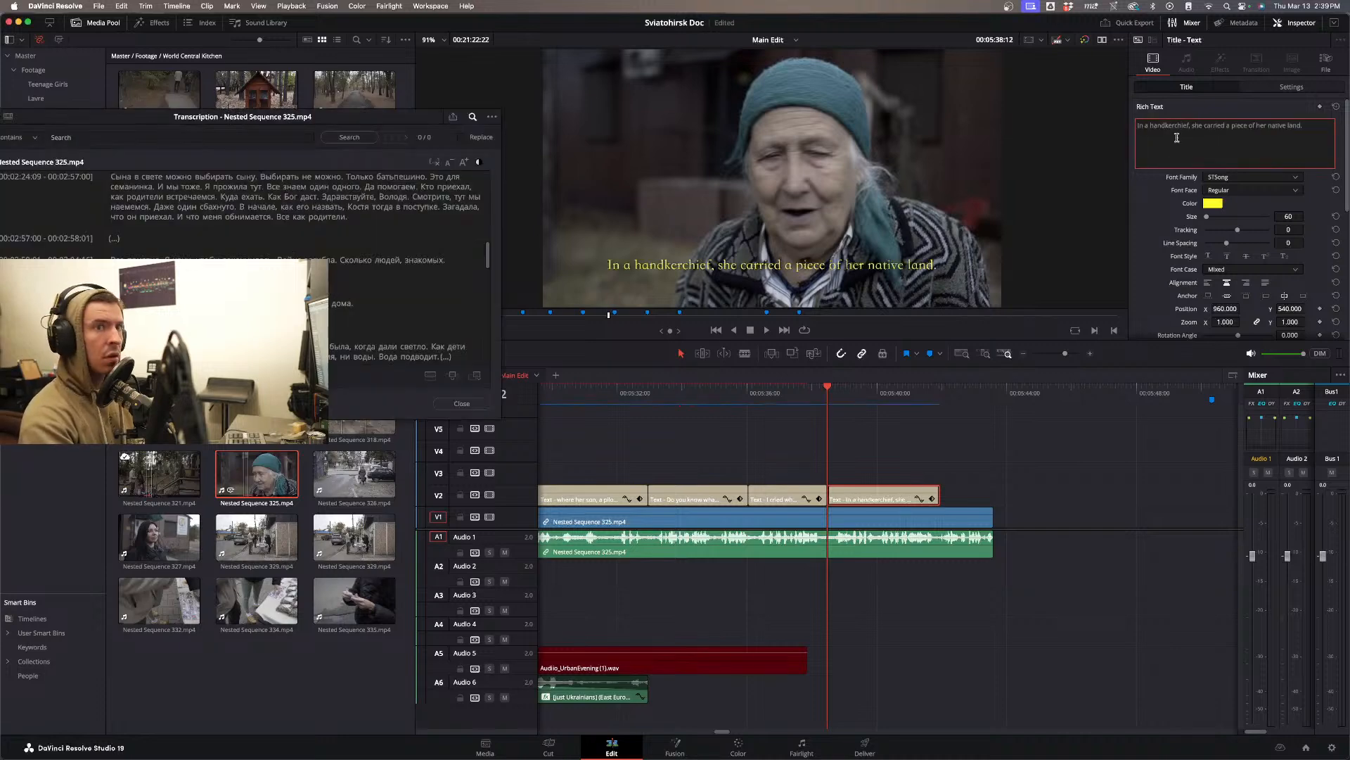
{"action": "left_click", "coordinate": [940, 452]}
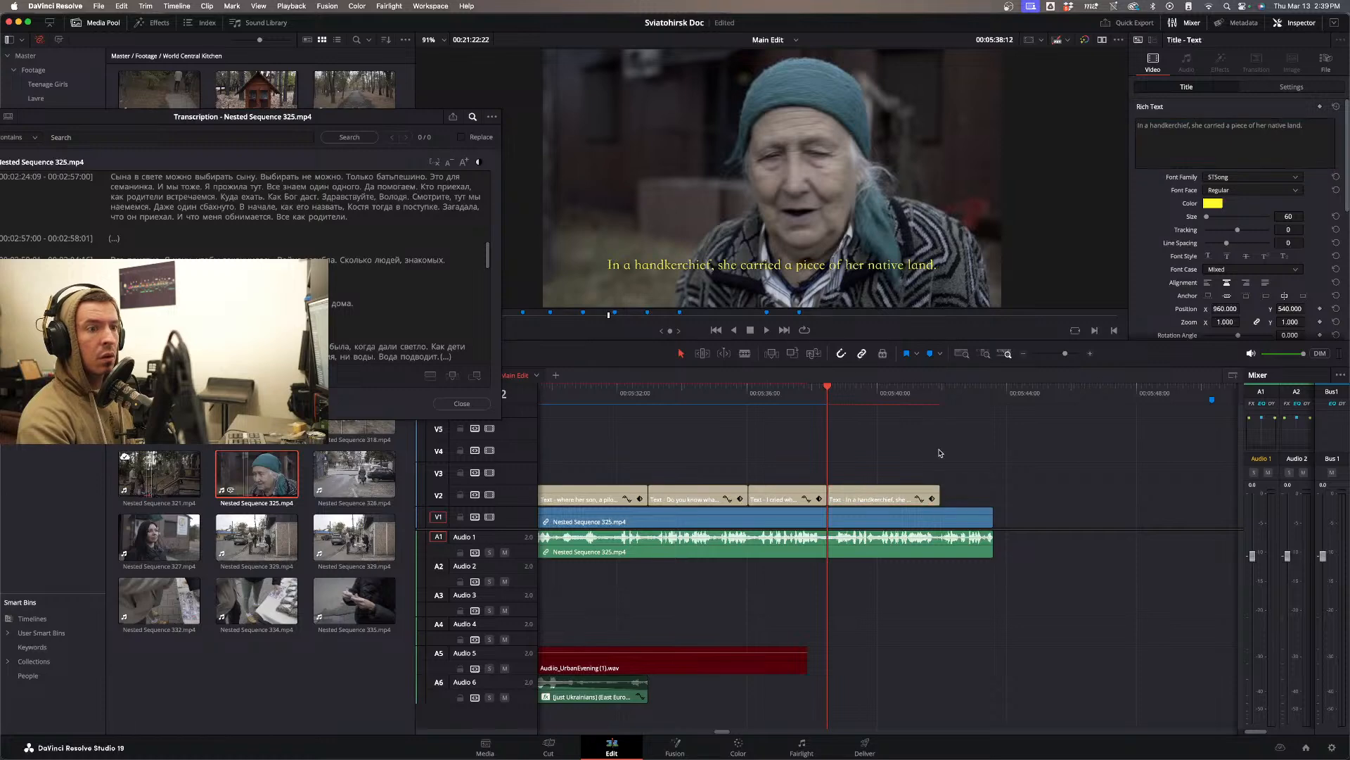
- Place a shorter copy of the handkerchief subtitle directly after it on V2 and replace its text with "Can you imagine what that means?"
{"action": "left_click_drag", "start_coordinate": [873, 493], "coordinate": [1000, 488]}
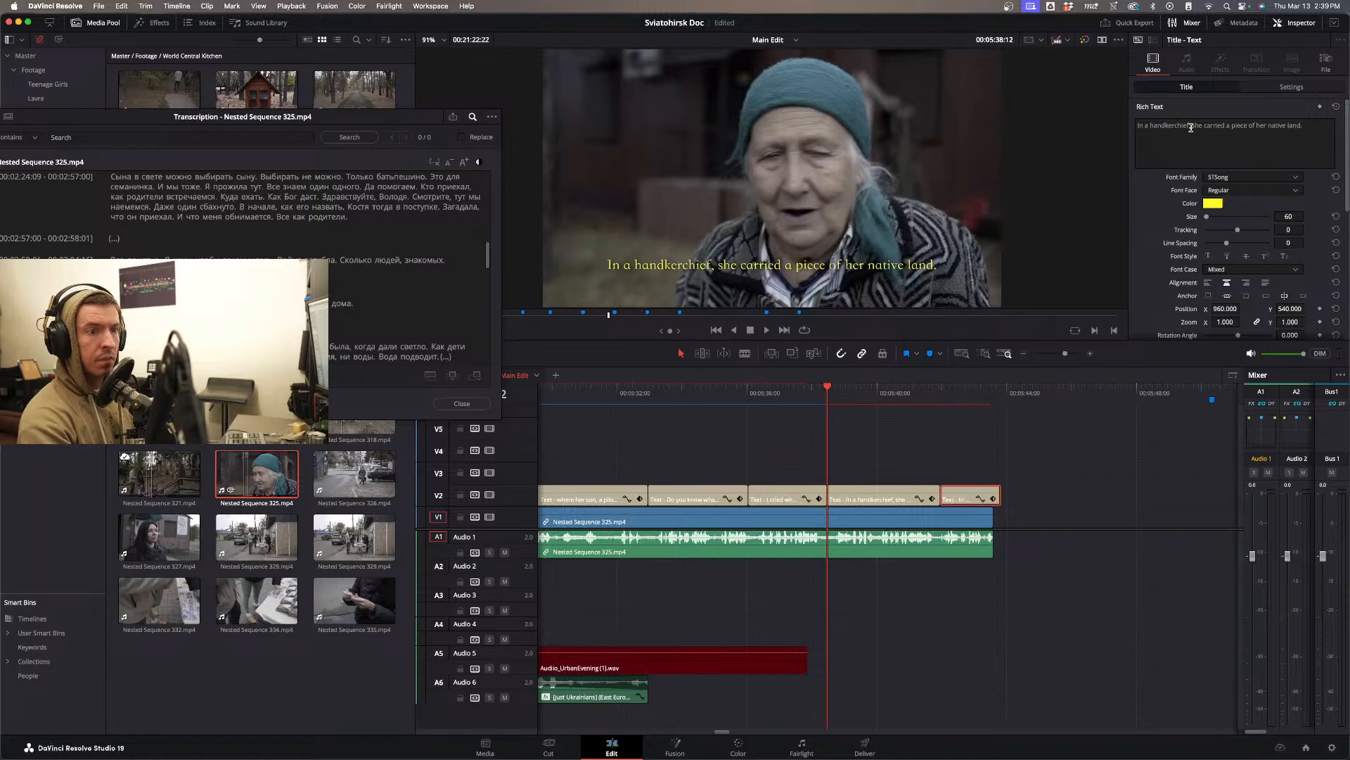
{"action": "triple_click", "coordinate": [1203, 131]}
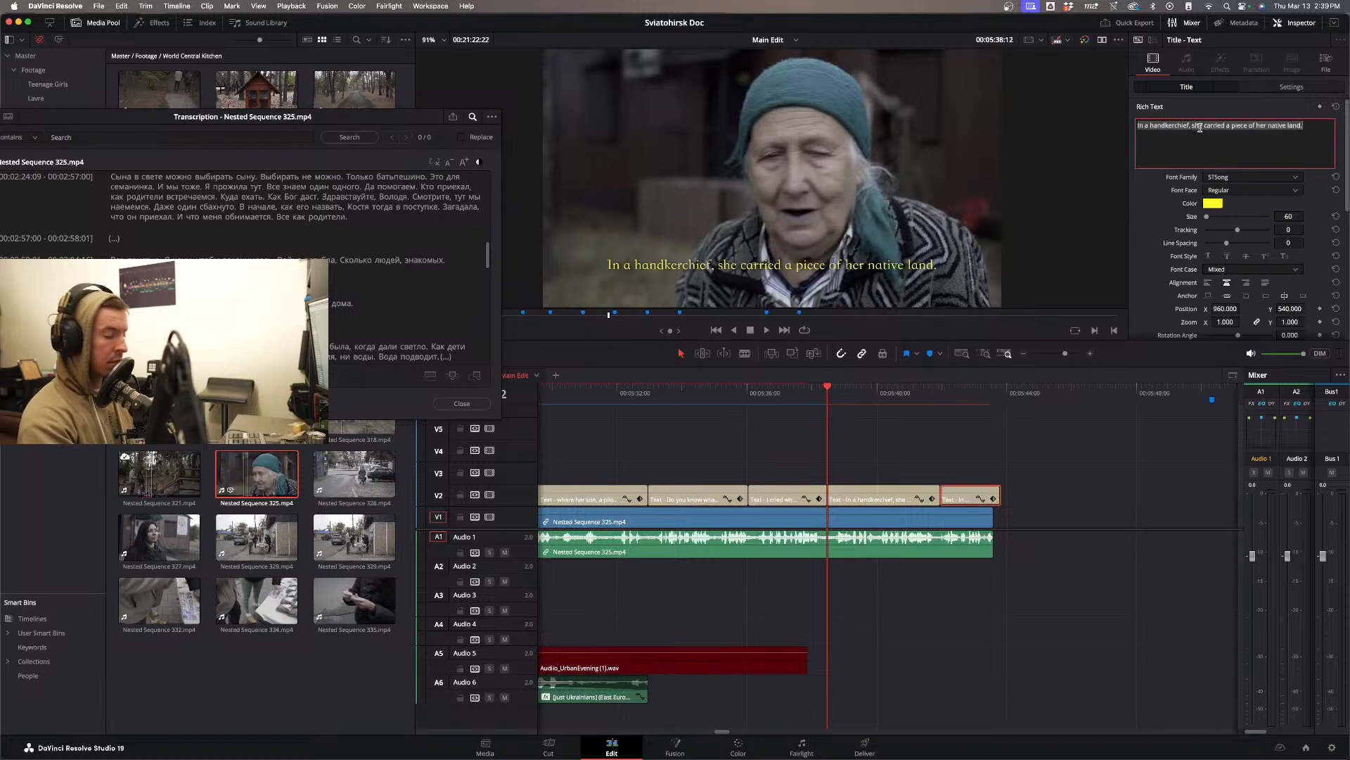
{"action": "type", "text": "C"}
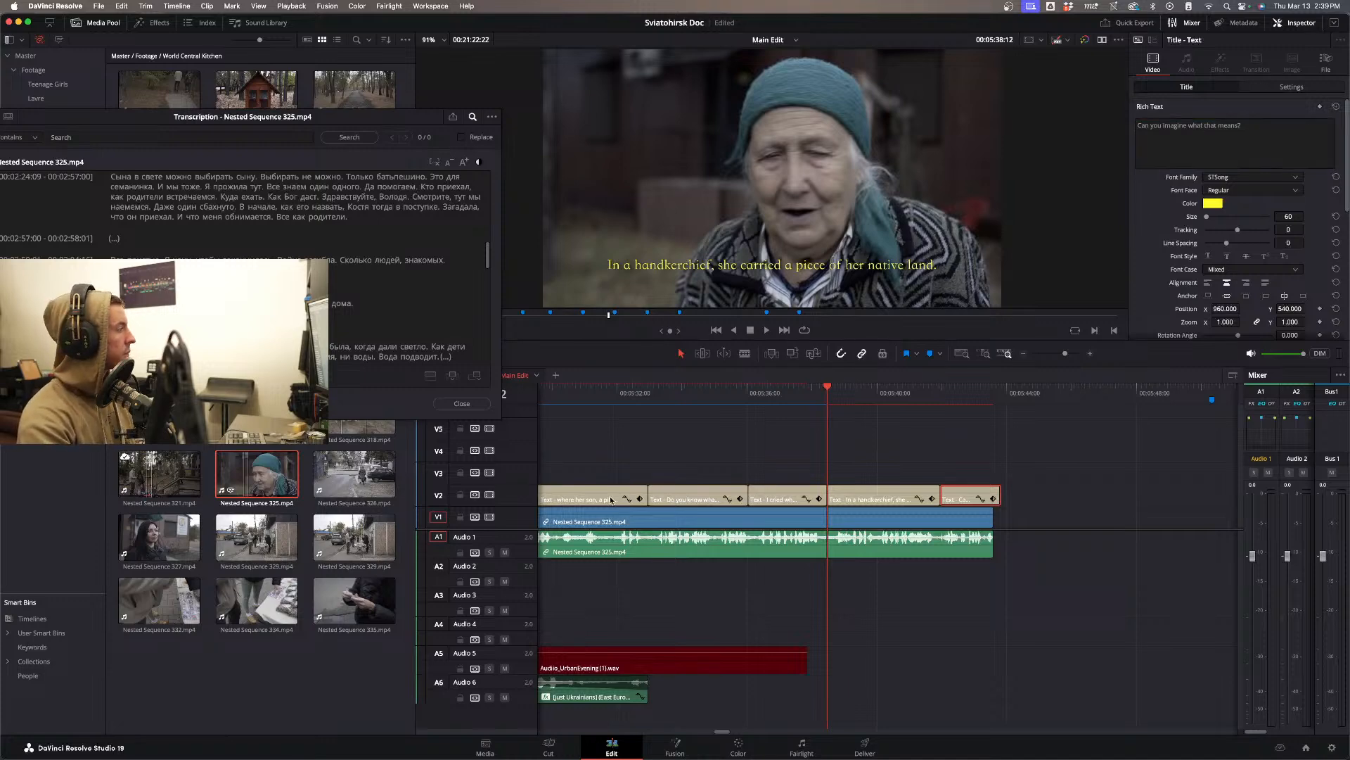
{"action": "left_click", "coordinate": [923, 463]}
- Play the two newest subtitles against the speech and extend the interview clip's end to about 05:44
{"action": "key", "text": "space"}
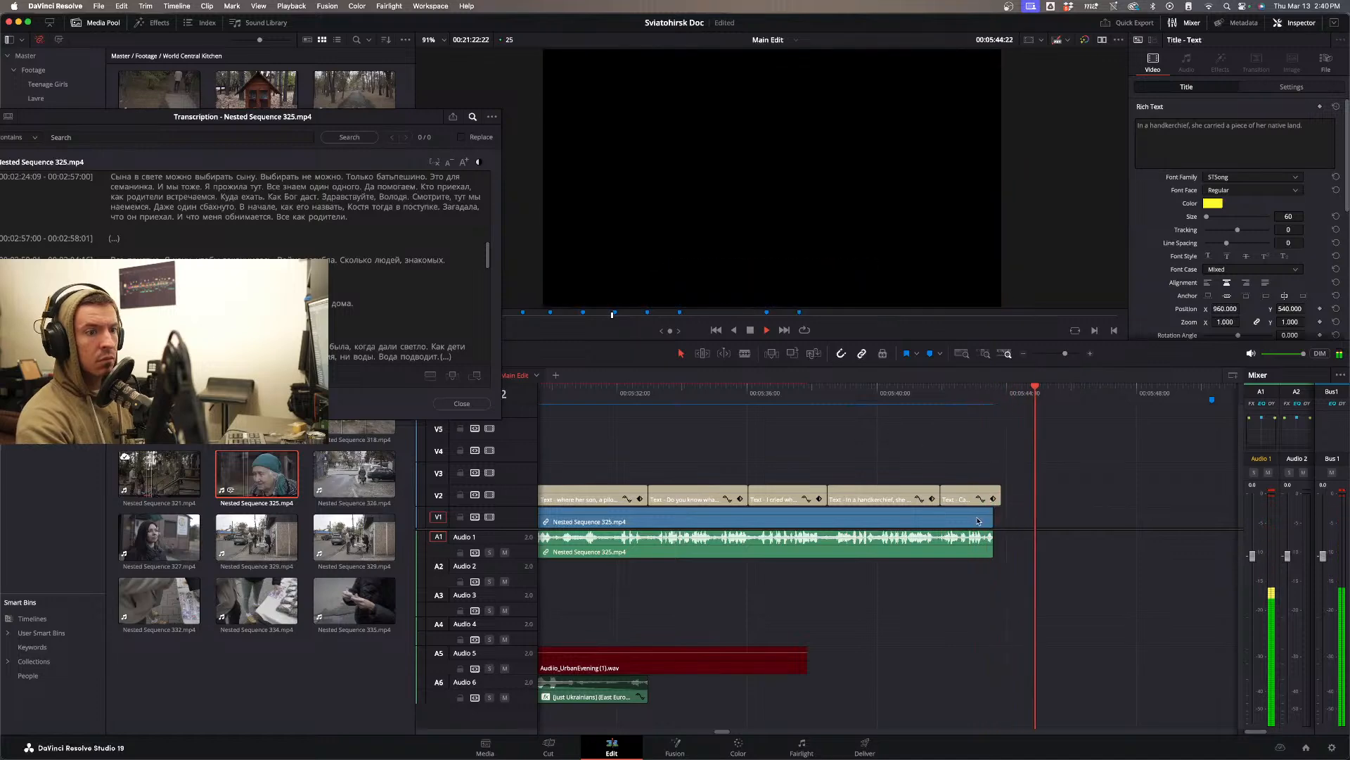
{"action": "key", "text": "space"}
{"action": "left_click_drag", "start_coordinate": [986, 519], "coordinate": [1015, 518]}
{"action": "left_click", "coordinate": [976, 392]}
{"action": "key", "text": "space"}
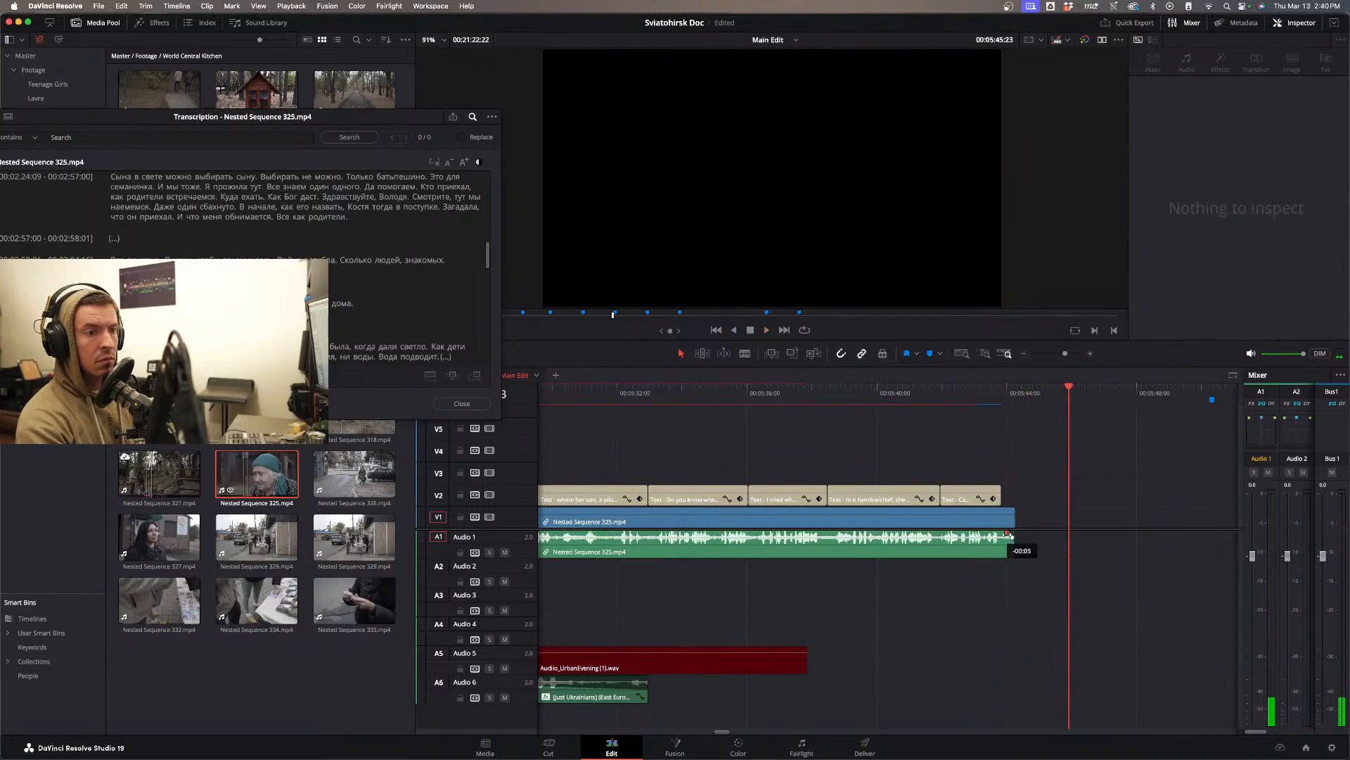
- Extend the end of the music clip on A6 to about 05:56 and play the sequence from about 05:22
{"action": "left_click", "coordinate": [1025, 354]}
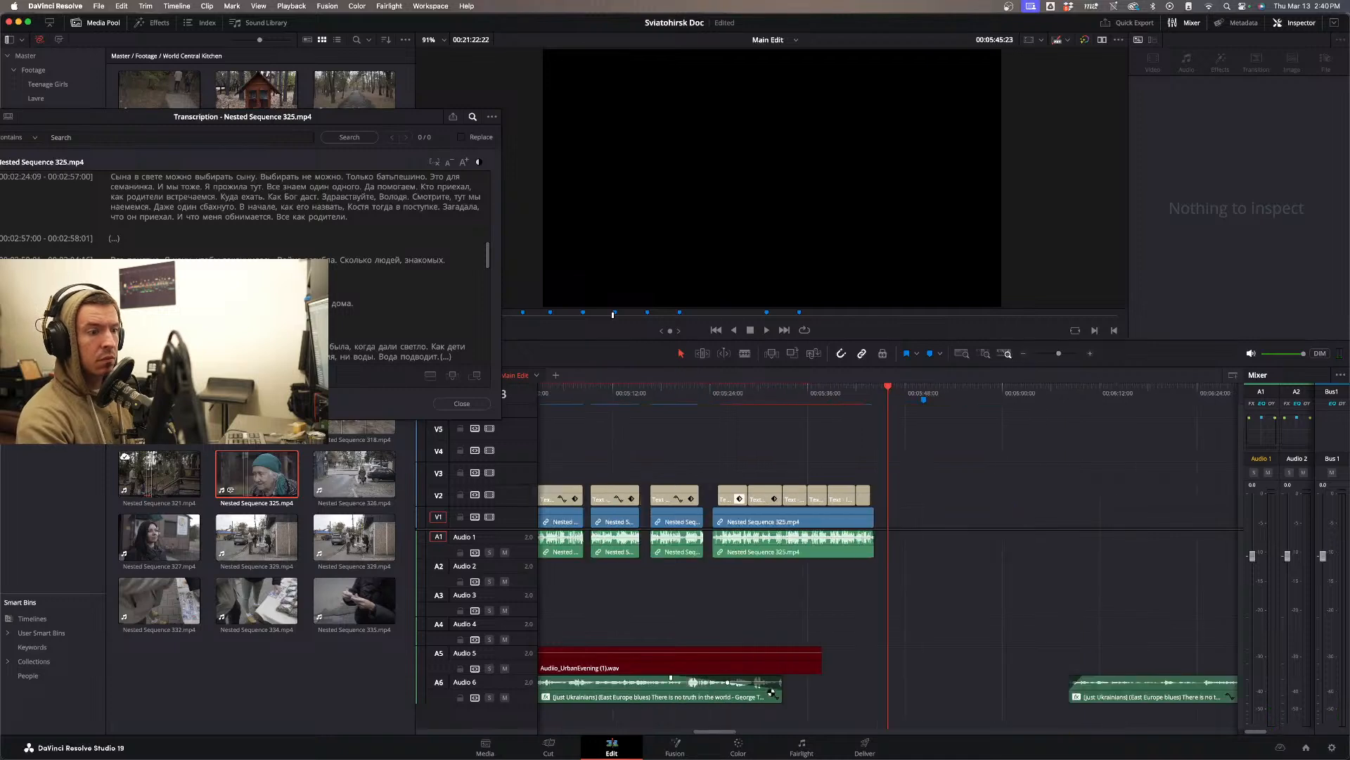
{"action": "left_click_drag", "start_coordinate": [775, 694], "coordinate": [971, 681]}
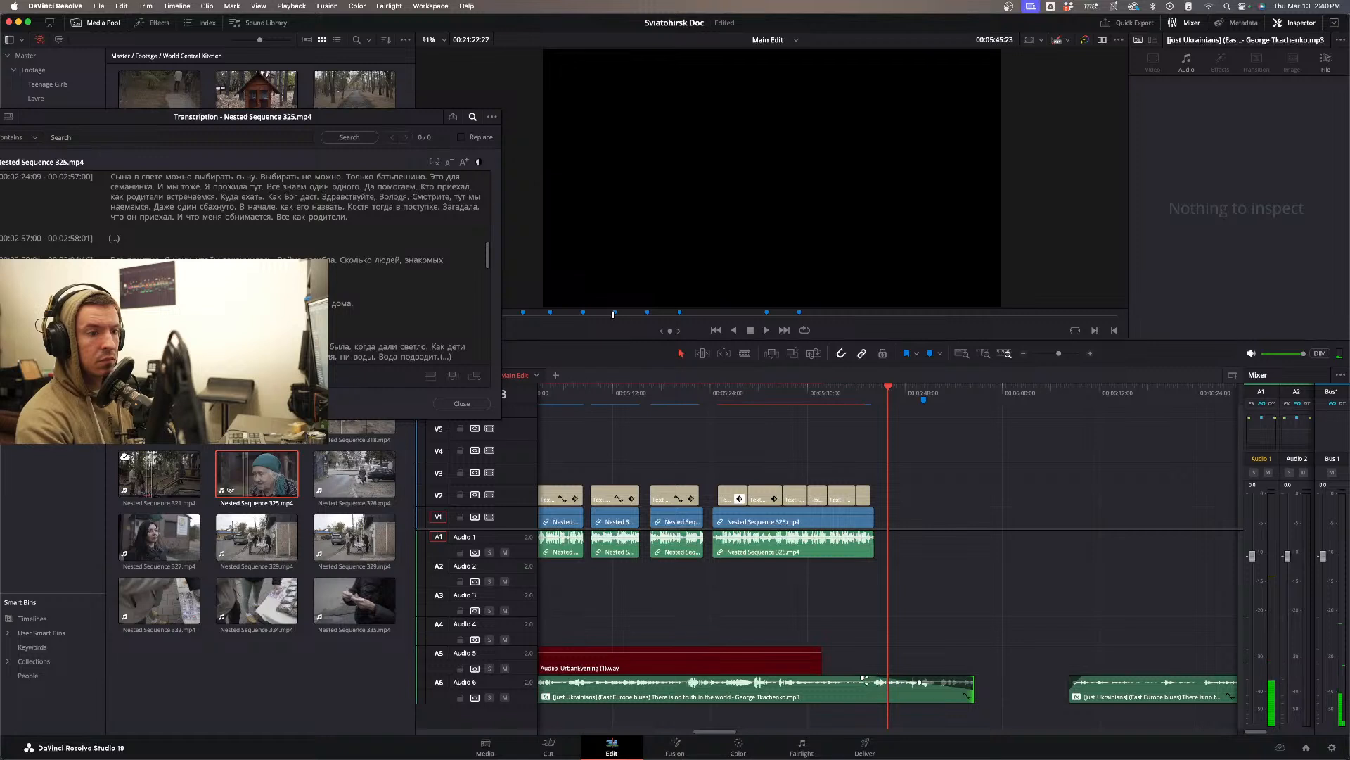
{"action": "left_click", "coordinate": [694, 395]}
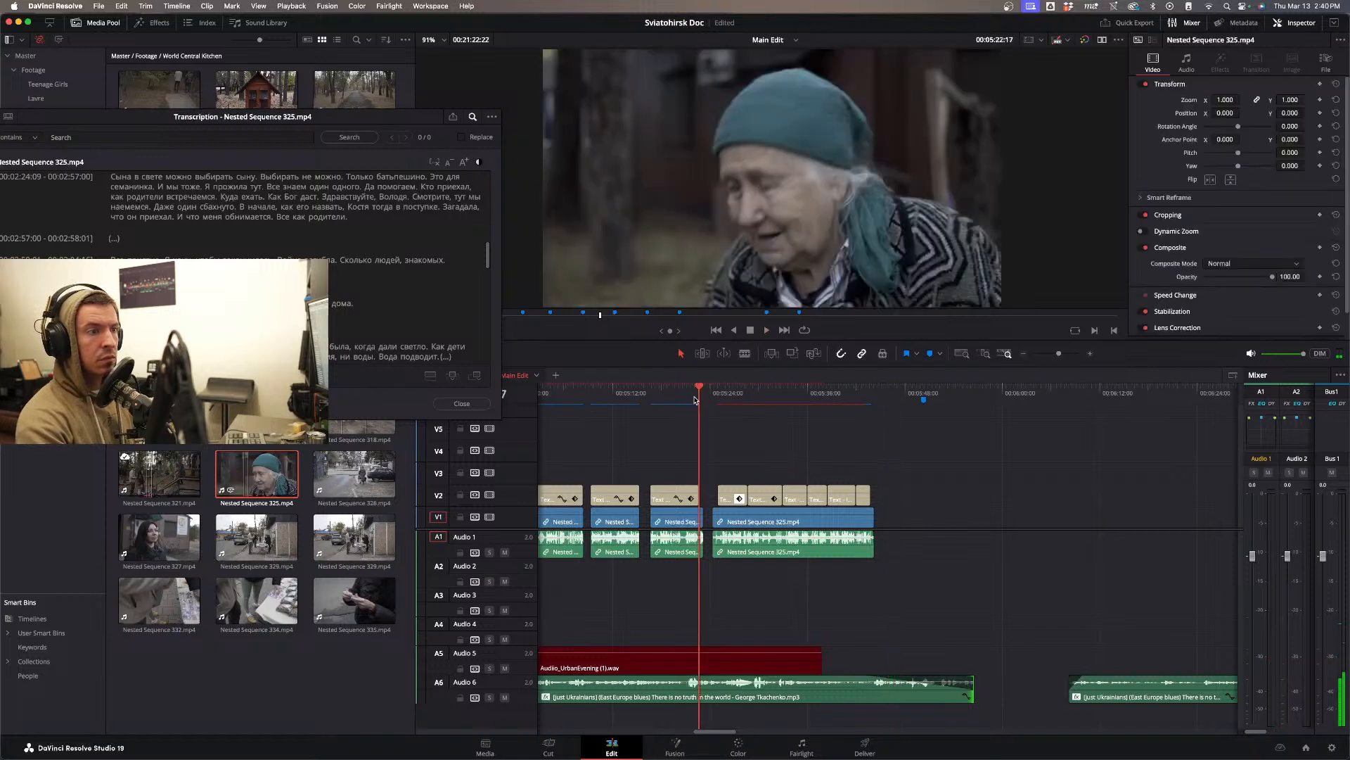
{"action": "key", "text": "space"}
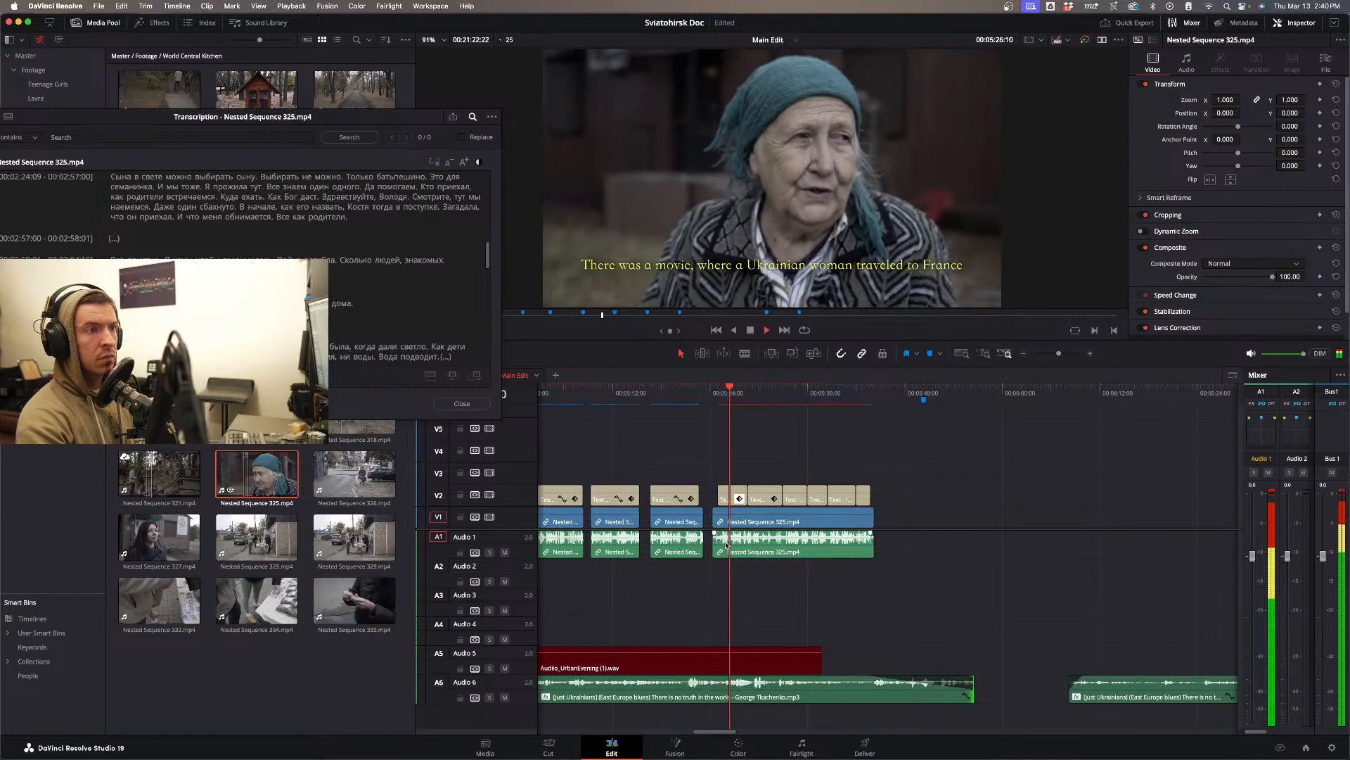
- Enable Voice Isolation on the last interview clip's audio with an amount of 50
{"action": "left_click", "coordinate": [736, 544]}
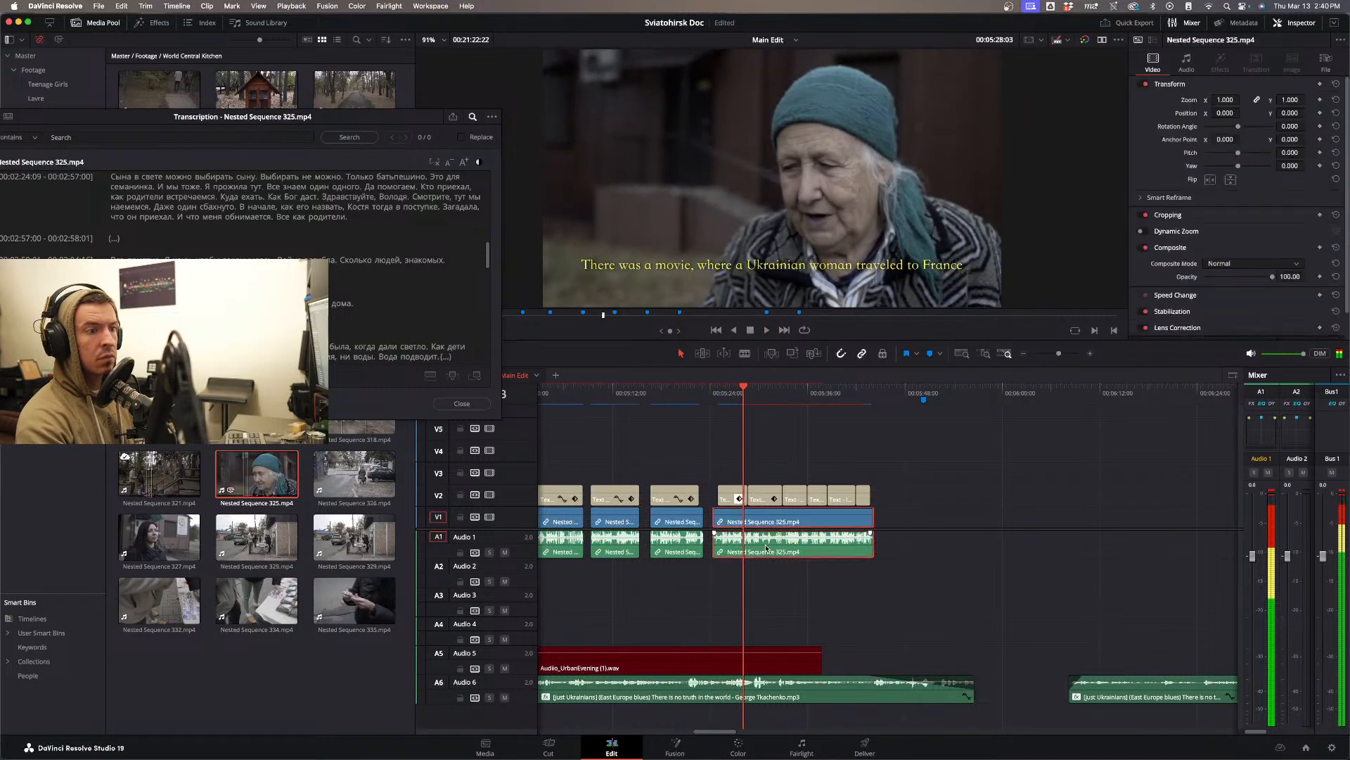
{"action": "left_click", "coordinate": [1187, 62]}
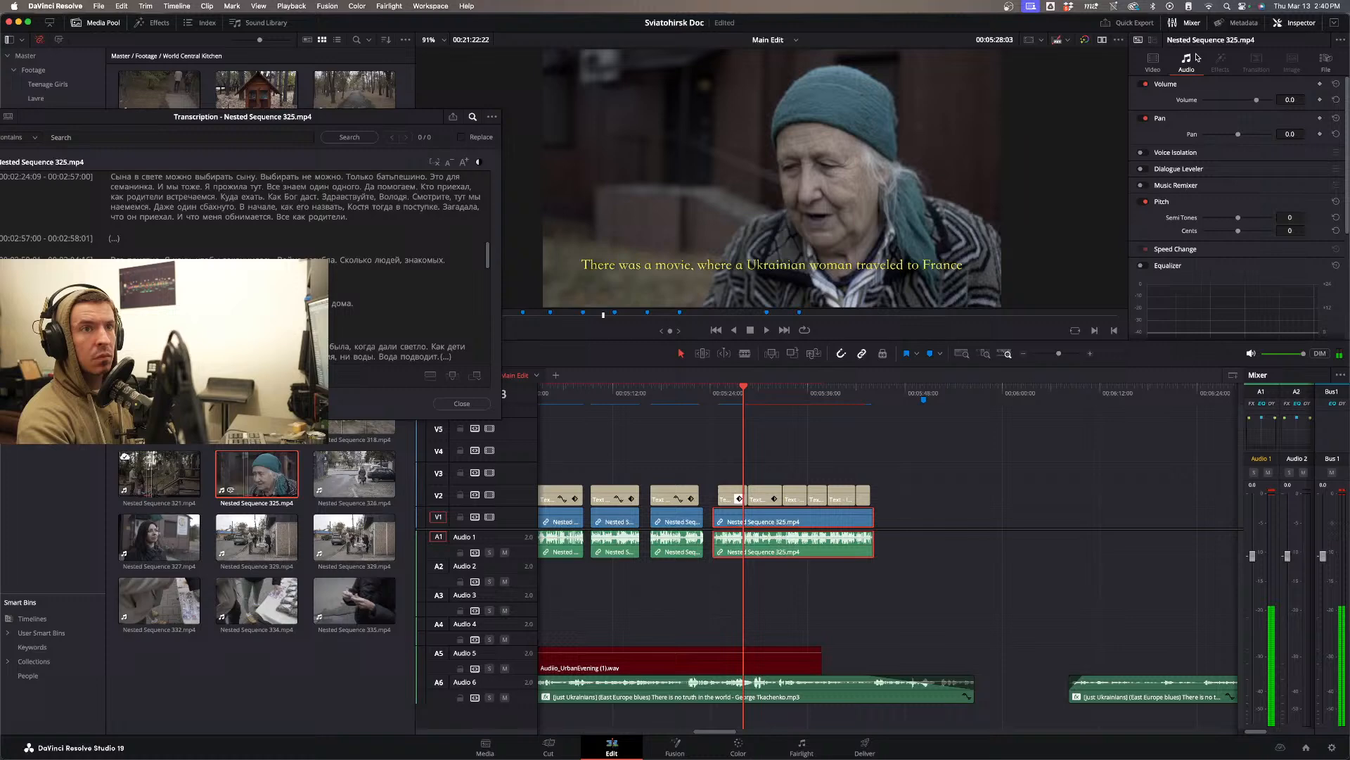
{"action": "left_click", "coordinate": [1140, 153]}
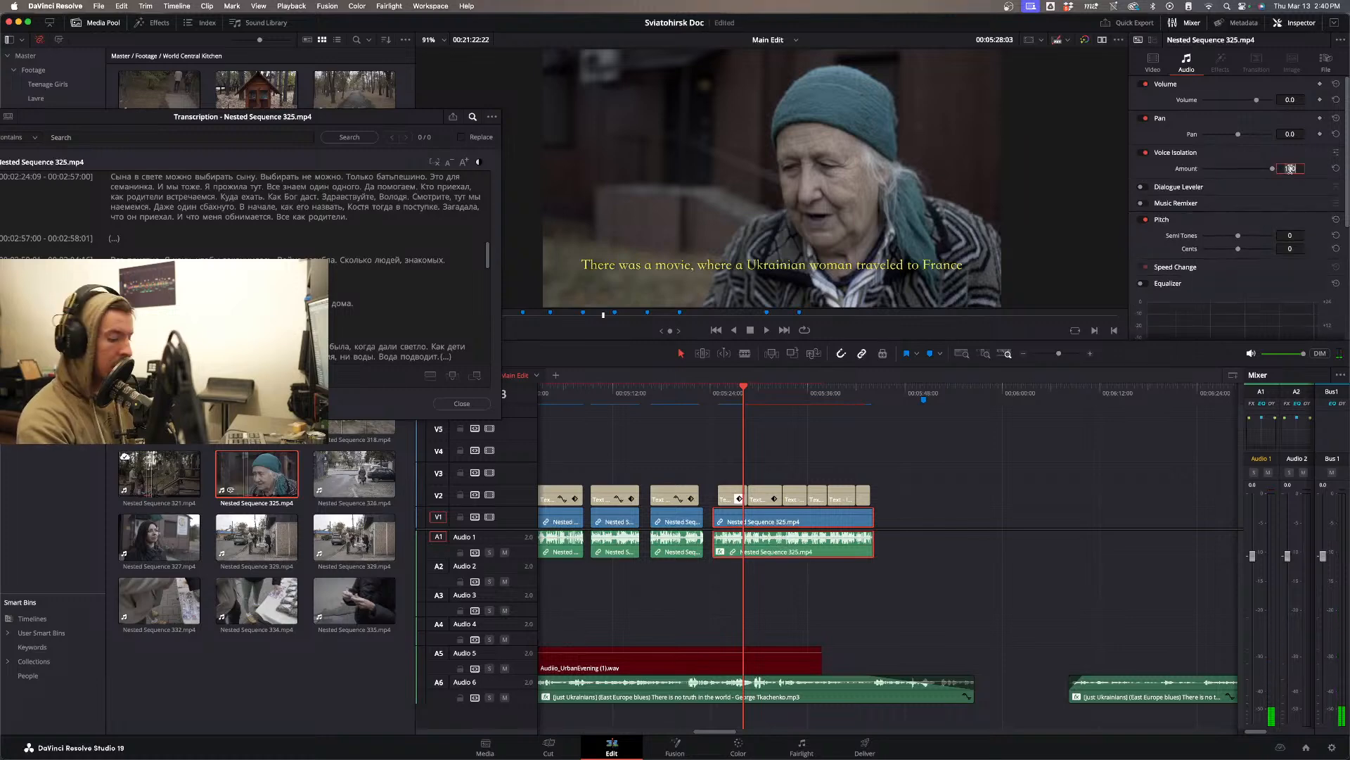
{"action": "type", "text": "50"}
{"action": "key", "text": "Return"}
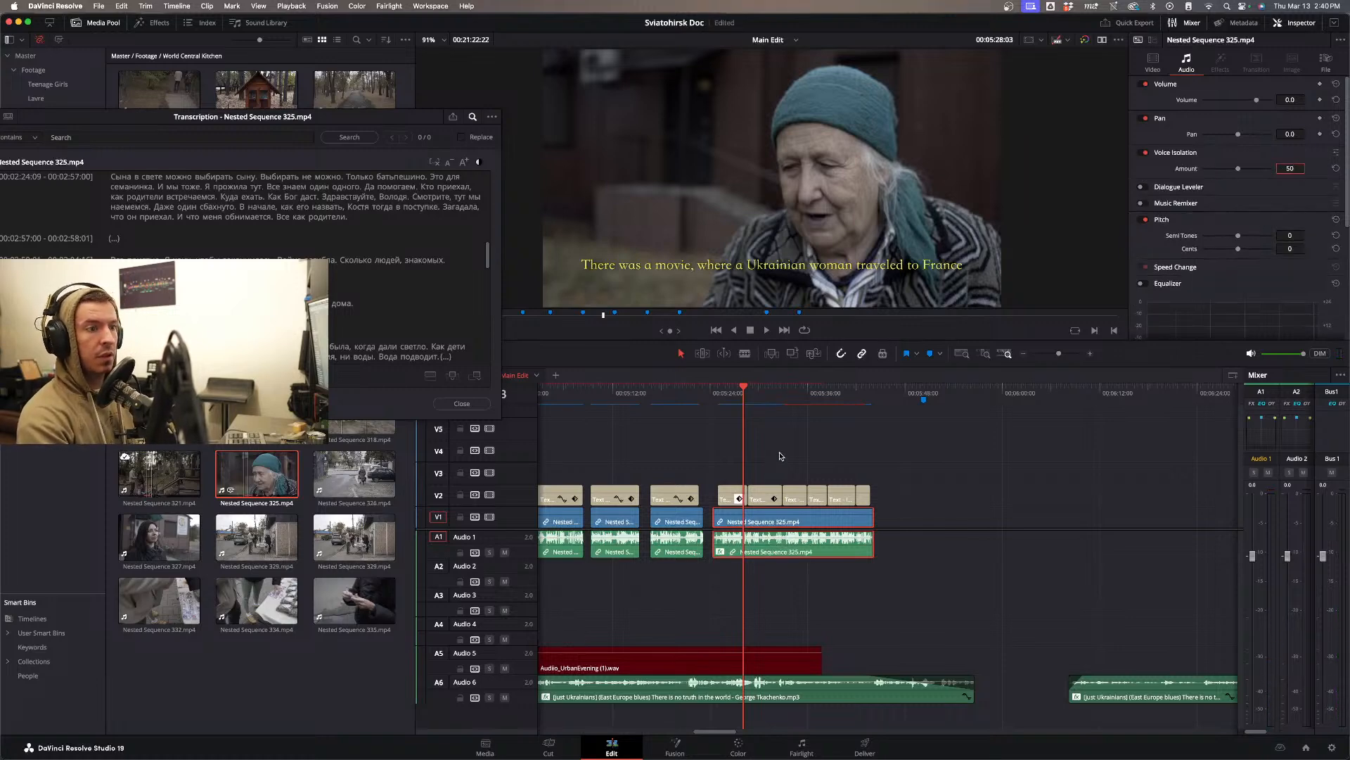
- Play the interview through its last subtitle and extend the clip's end to about 05:47
{"action": "left_click", "coordinate": [781, 456]}
{"action": "key", "text": "space"}
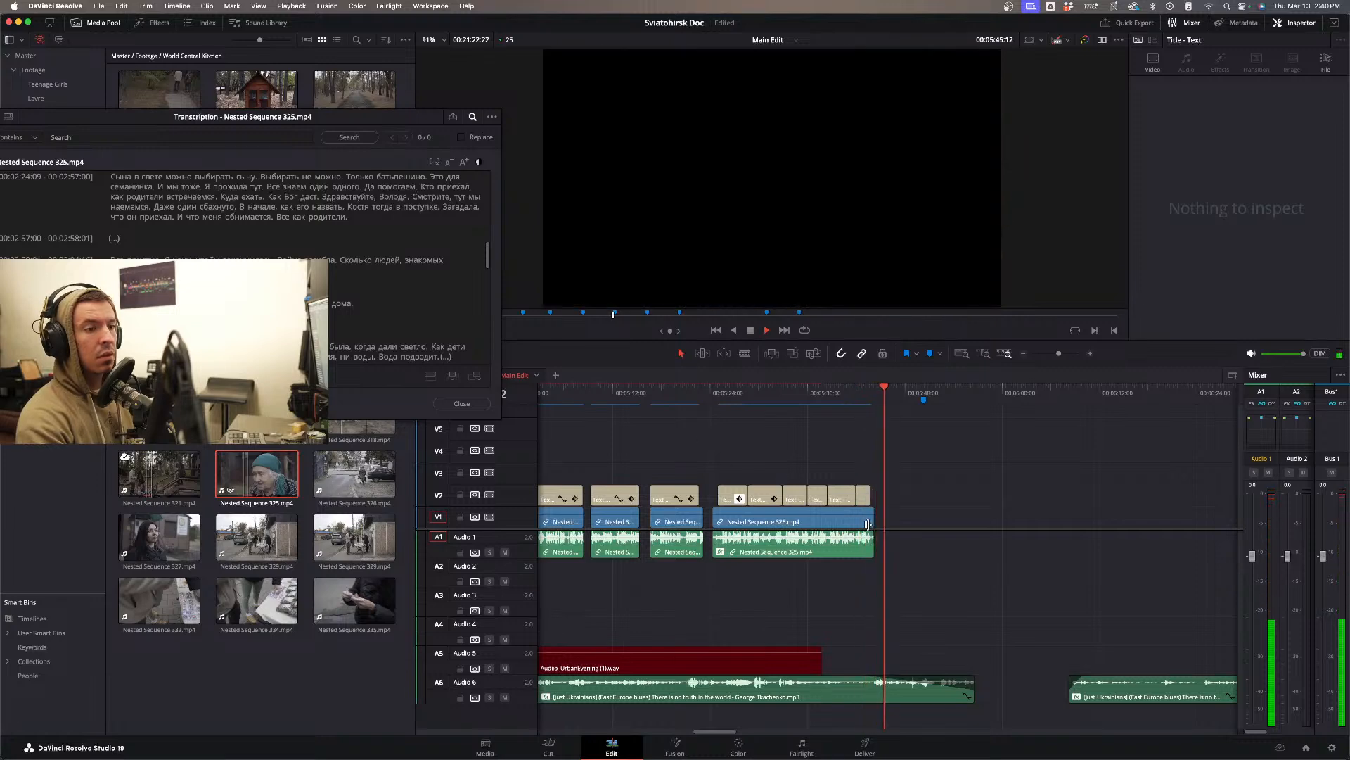
{"action": "left_click_drag", "start_coordinate": [868, 524], "coordinate": [894, 520]}
{"action": "key", "text": "space"}
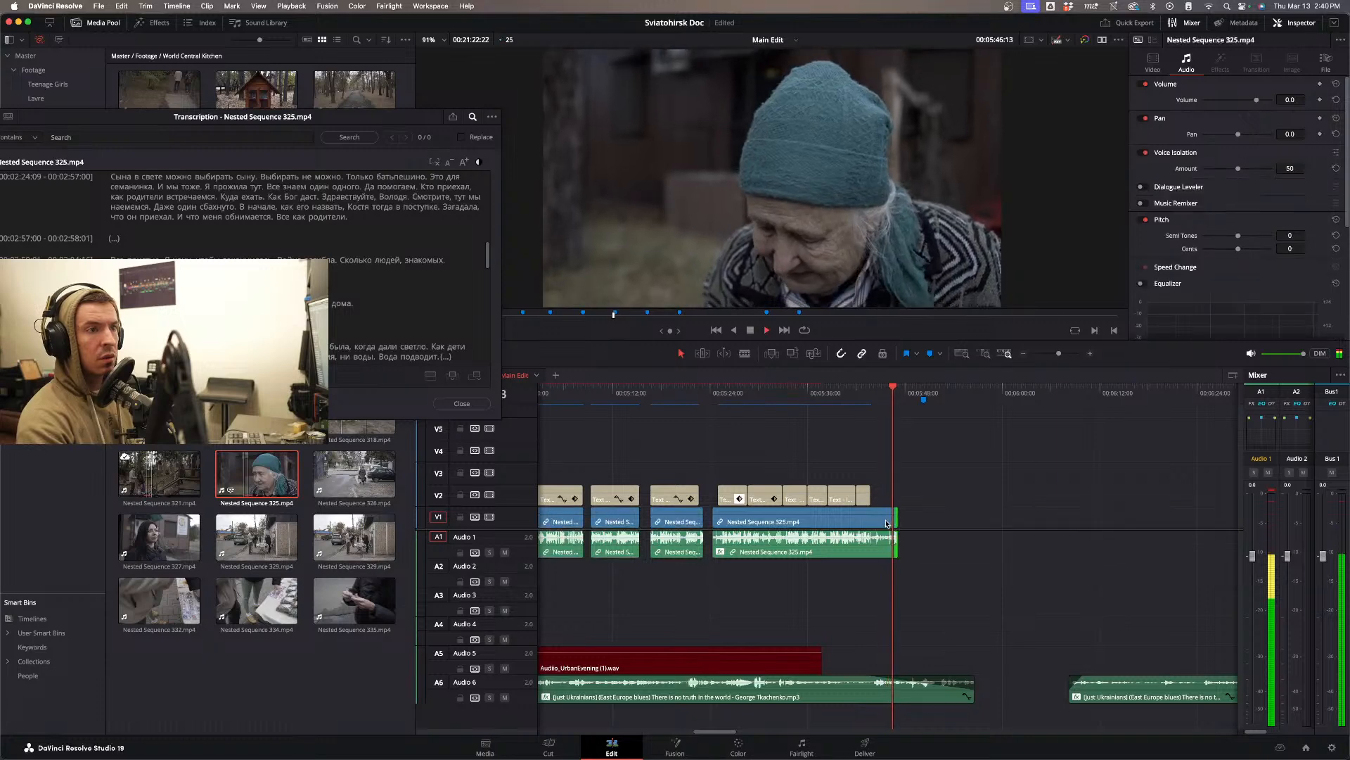
{"action": "key", "text": "space"}
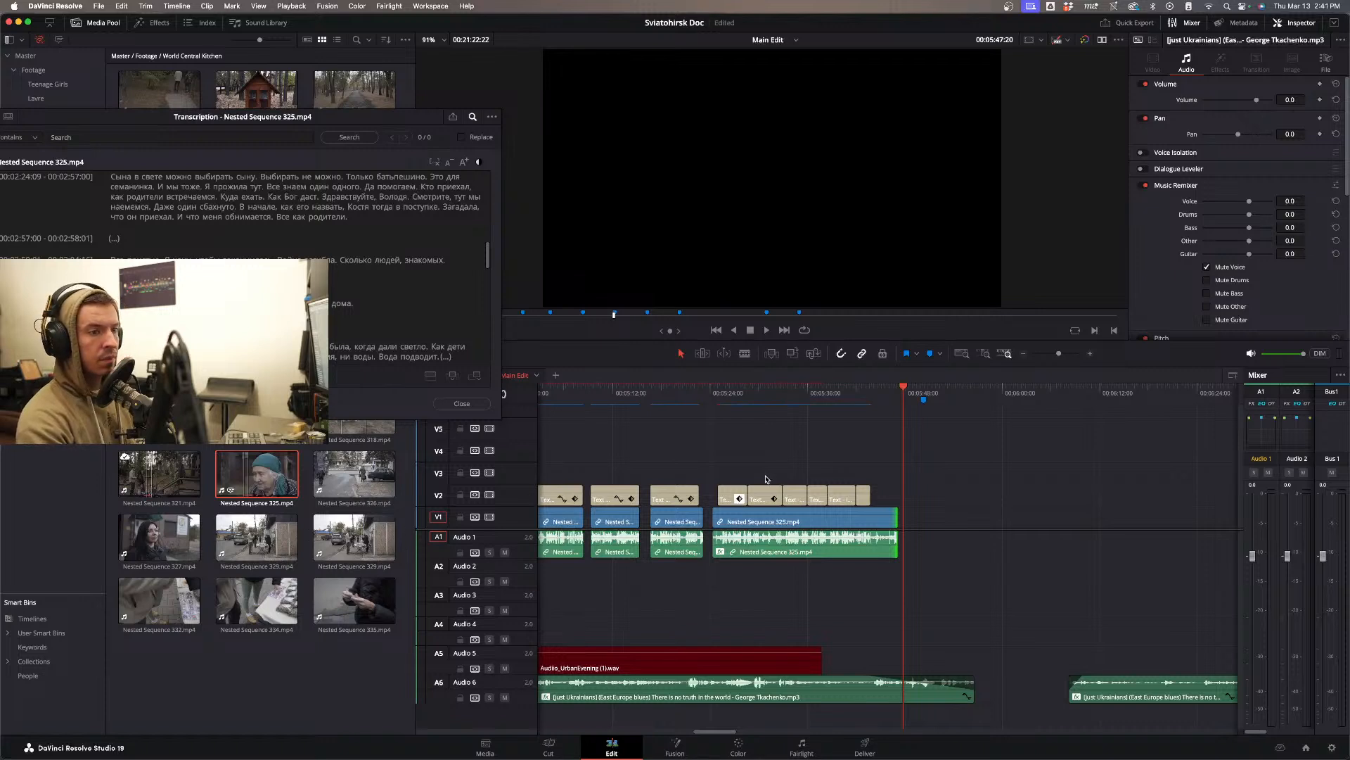
- Replay the end of the interview clip and the opening of the "You can choose a son in the world" excerpt for comparison
{"action": "left_click", "coordinate": [870, 394]}
{"action": "key", "text": "space"}
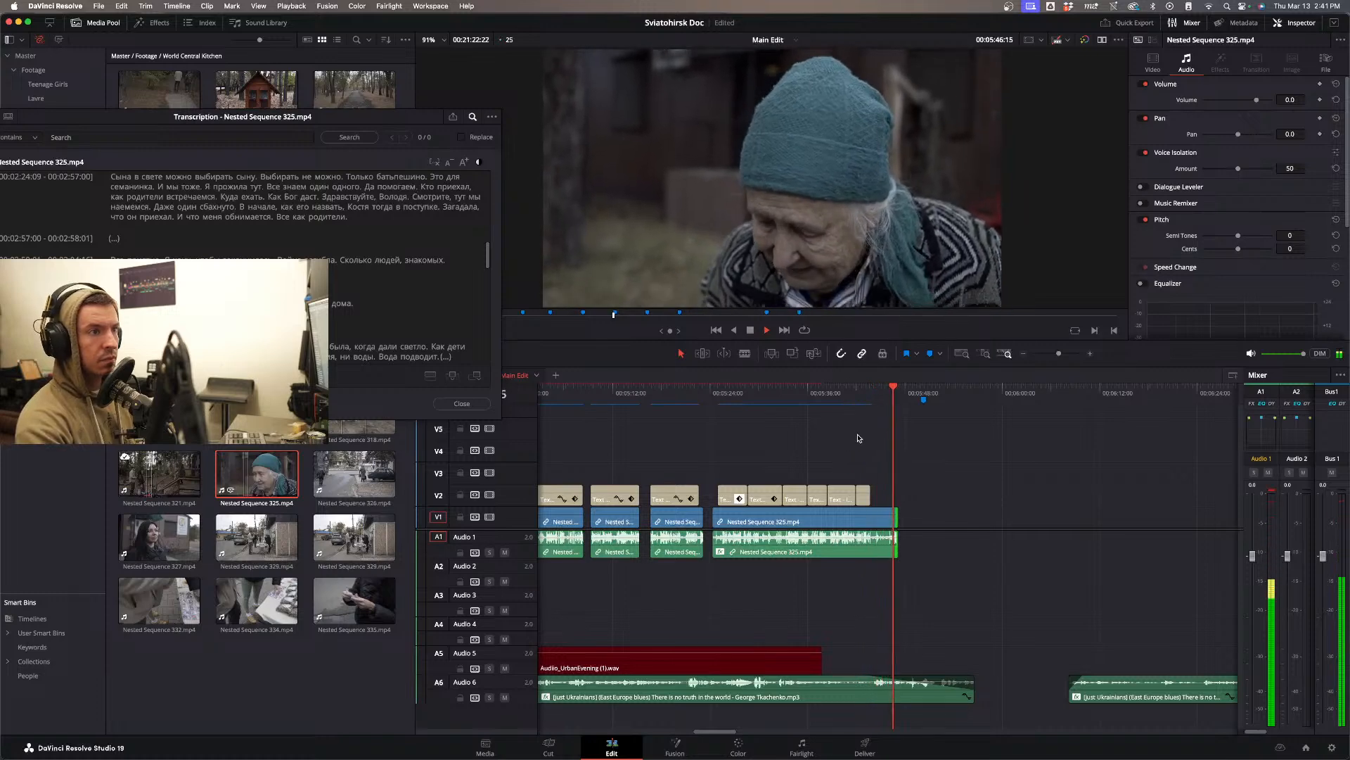
{"action": "key", "text": "space"}
{"action": "scroll", "coordinate": [810, 457], "scroll_direction": "left", "scroll_amount": 4}
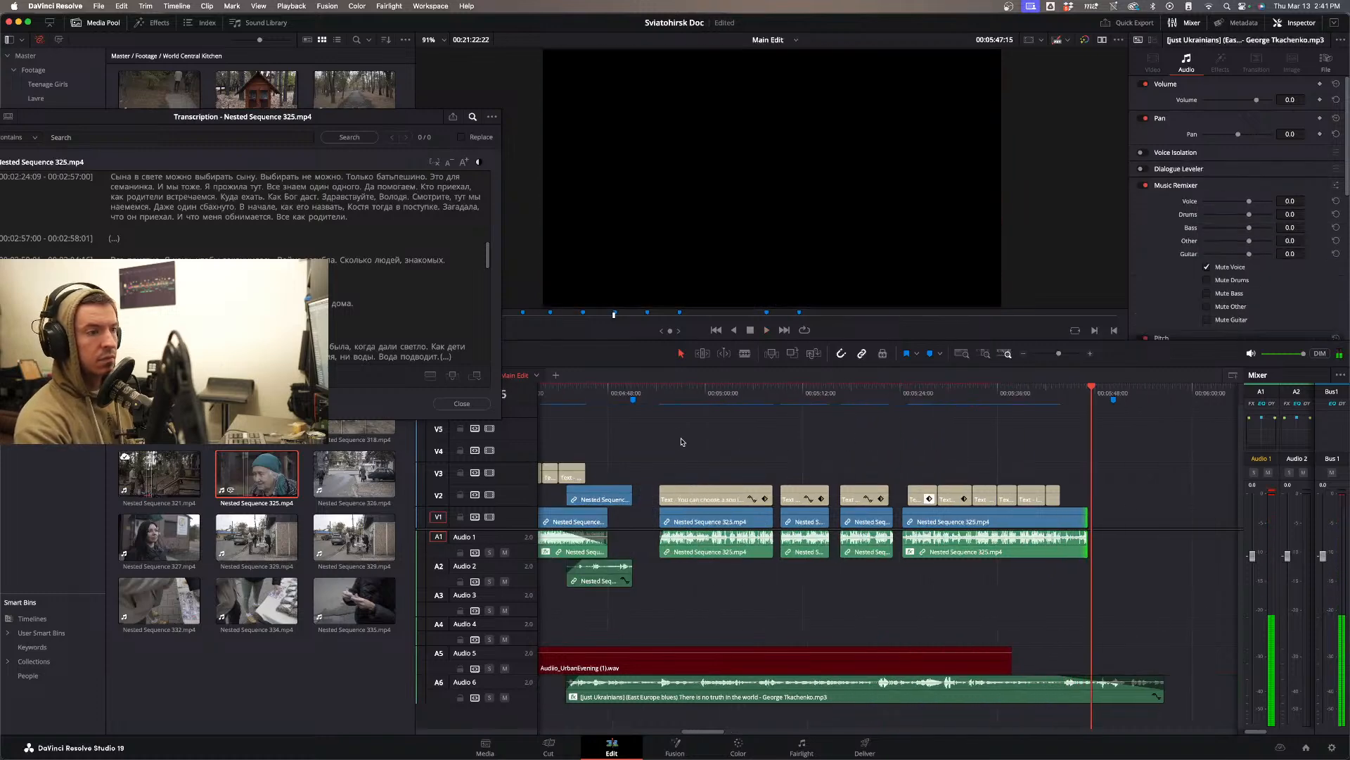
{"action": "left_click", "coordinate": [650, 399]}
{"action": "key", "text": "space"}
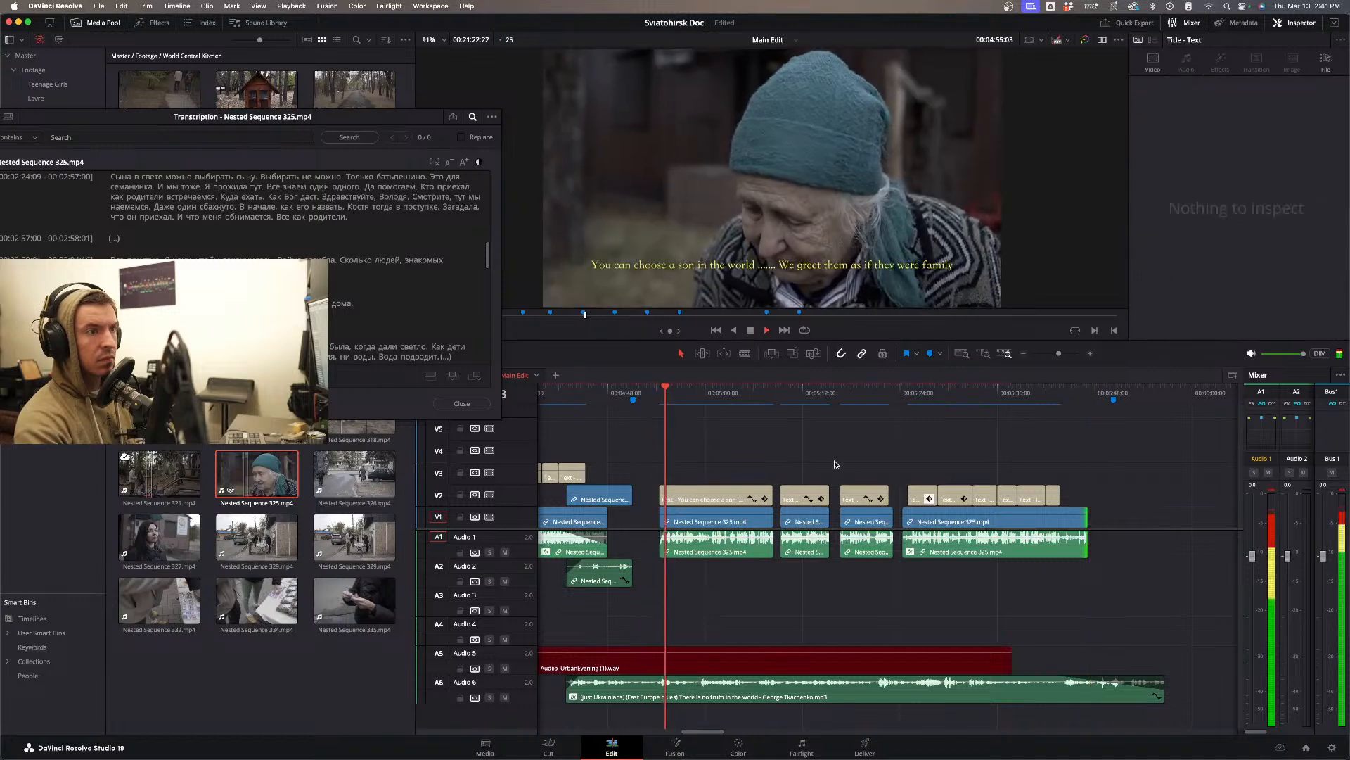
- Extend the last interview clip's end to about 06:07 and play the added footage up to about 05:48
{"action": "scroll", "coordinate": [879, 498], "scroll_direction": "right", "scroll_amount": 3}
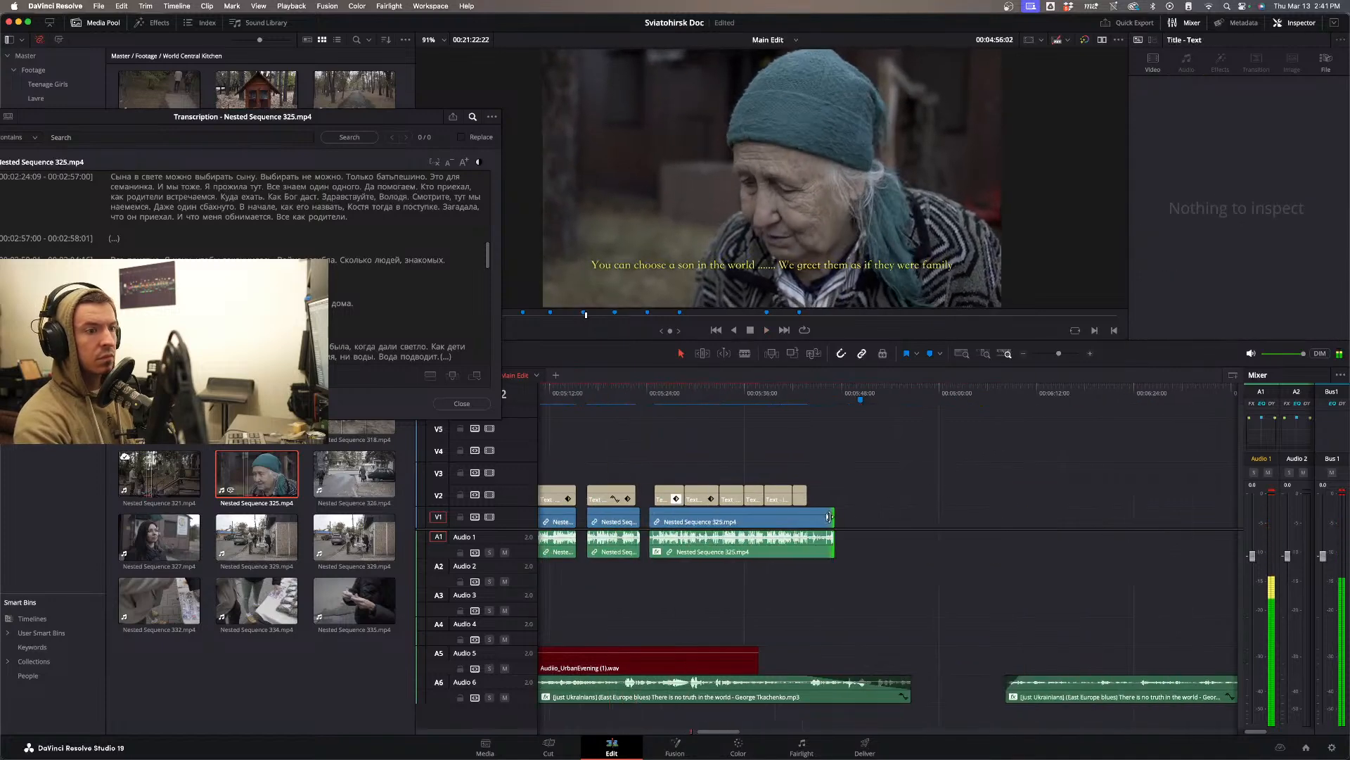
{"action": "left_click_drag", "start_coordinate": [830, 517], "coordinate": [994, 517]}
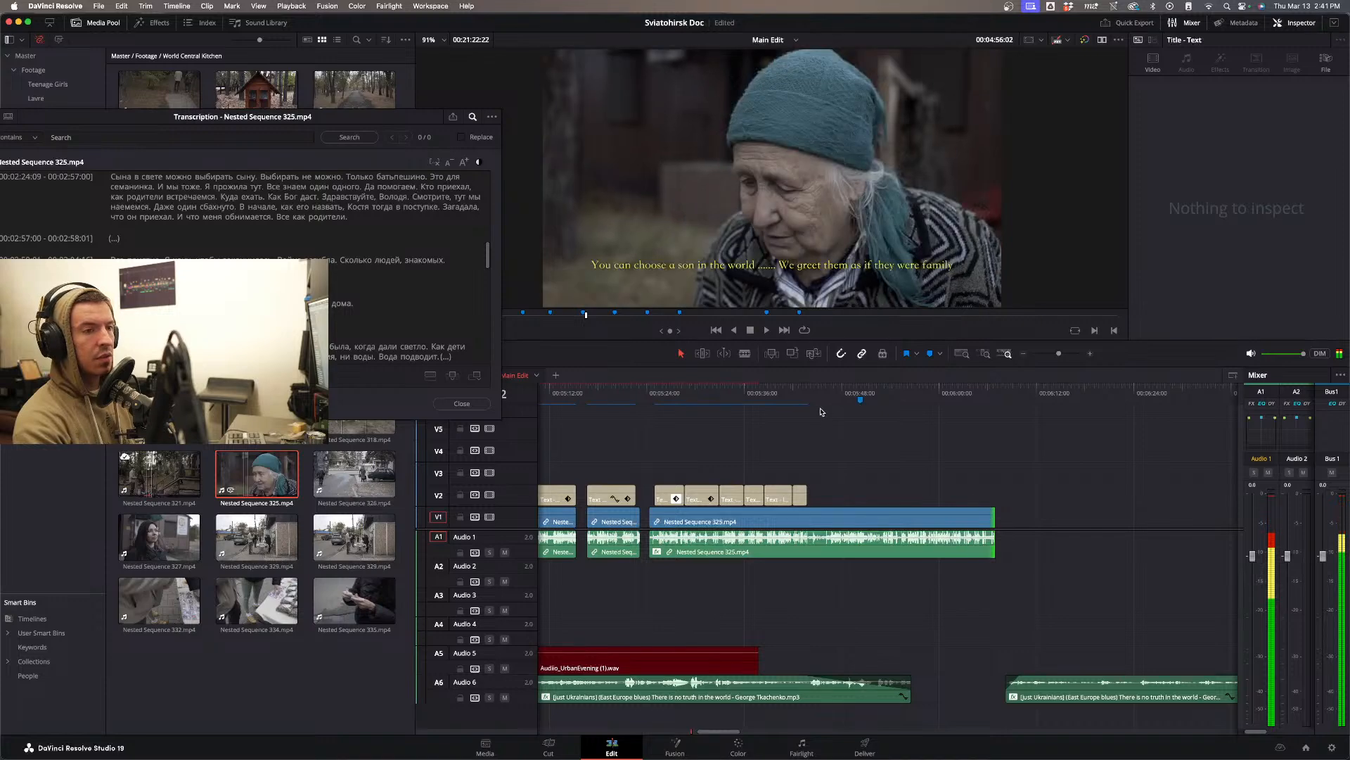
{"action": "left_click", "coordinate": [817, 408]}
{"action": "key", "text": "space"}
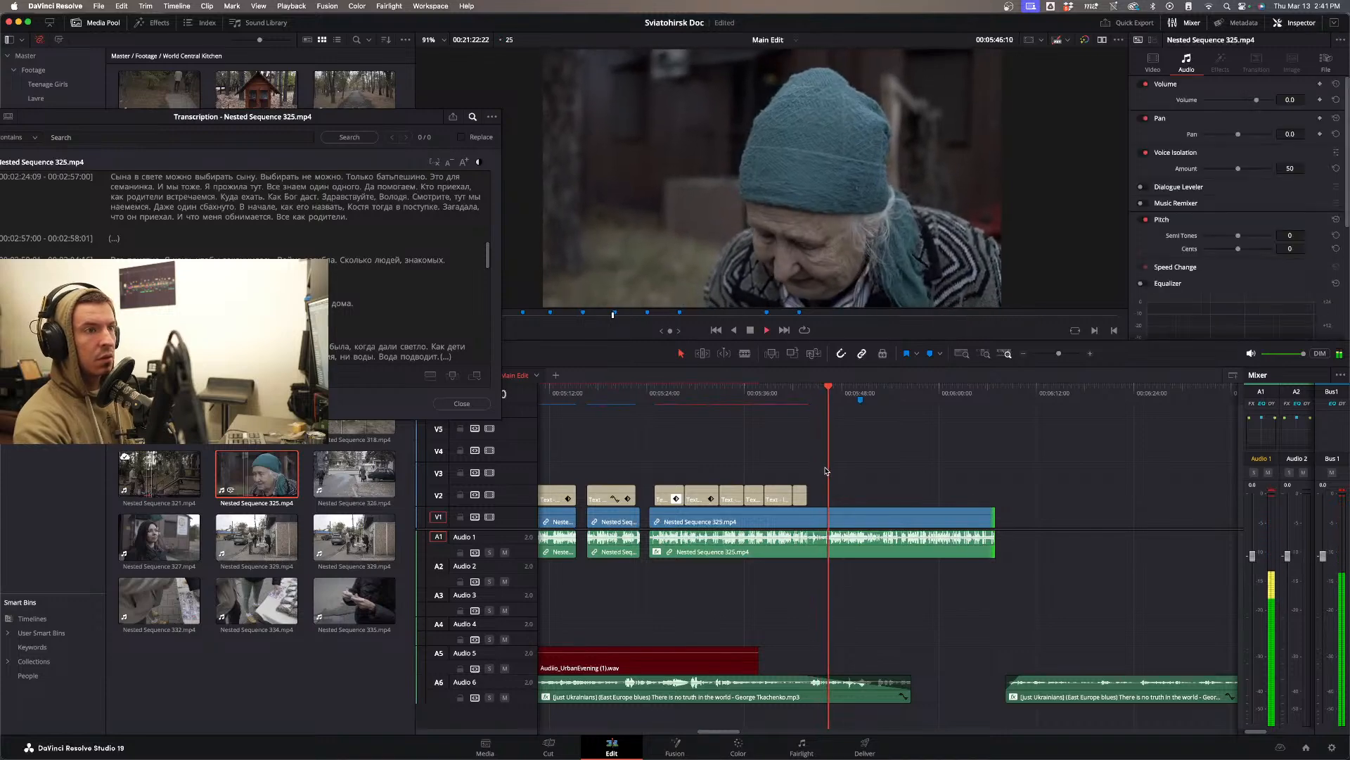
{"action": "key", "text": "space"}
- Play the last interview clip from just before its start through to about 05:48 to review its subtitles and sound
{"action": "scroll", "coordinate": [801, 457], "scroll_direction": "left", "scroll_amount": 3}
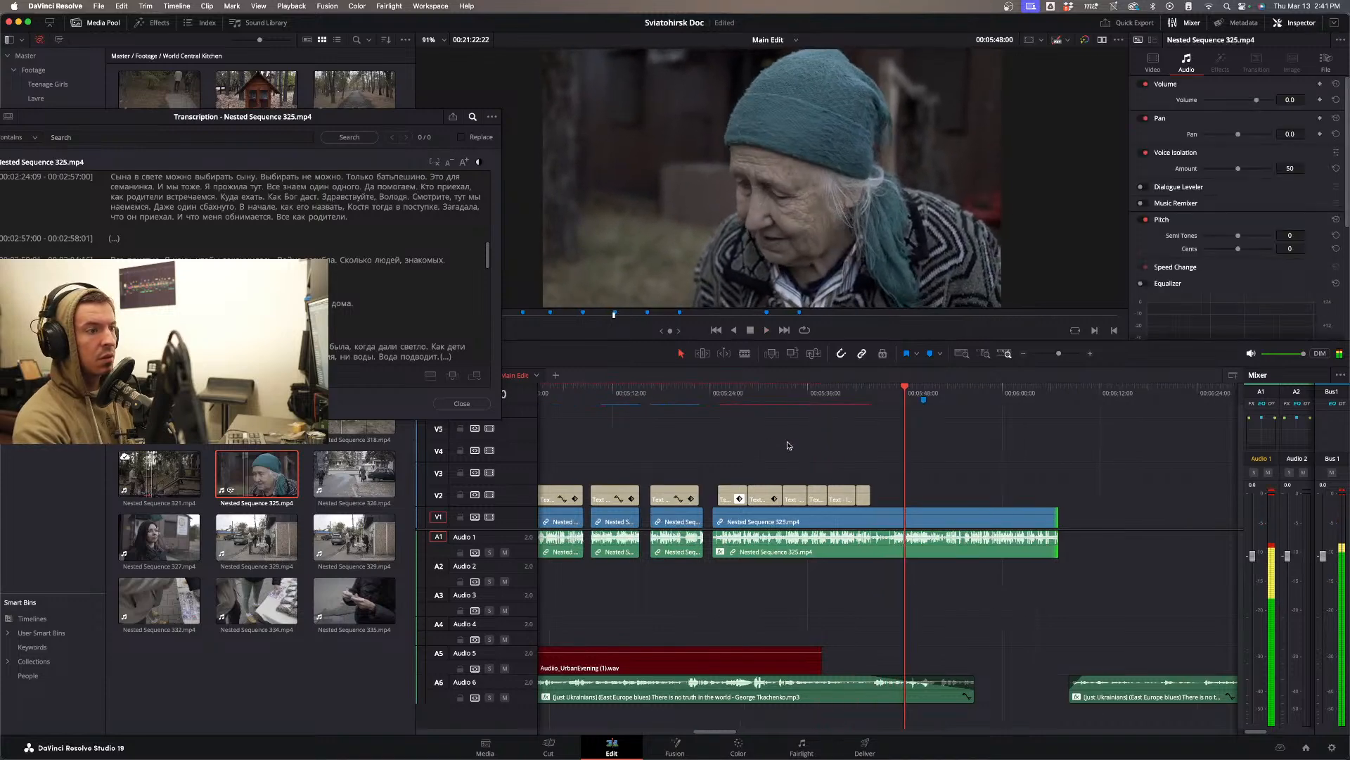
{"action": "scroll", "coordinate": [789, 445], "scroll_direction": "left", "scroll_amount": 6}
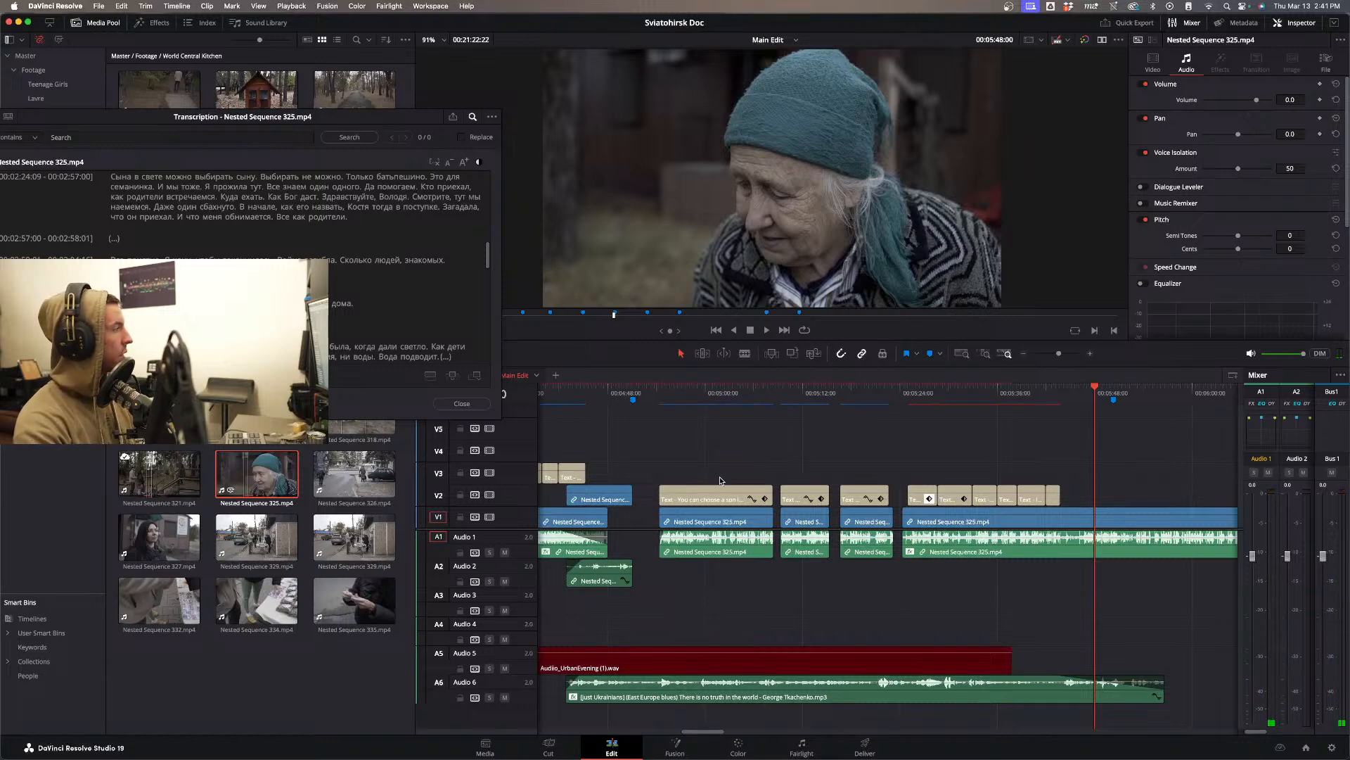
{"action": "scroll", "coordinate": [814, 455], "scroll_direction": "right", "scroll_amount": 4}
{"action": "left_click_drag", "start_coordinate": [783, 399], "coordinate": [768, 402]}
{"action": "key", "text": "space"}
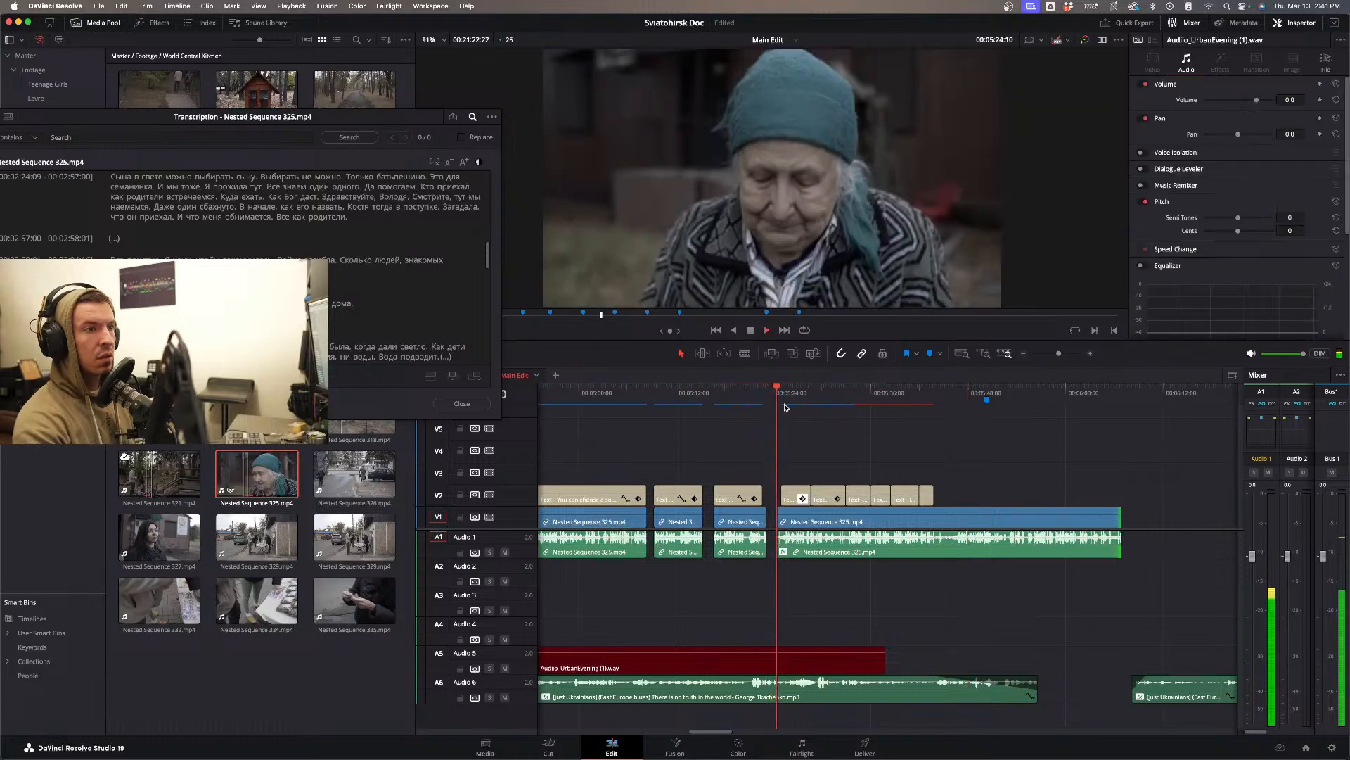
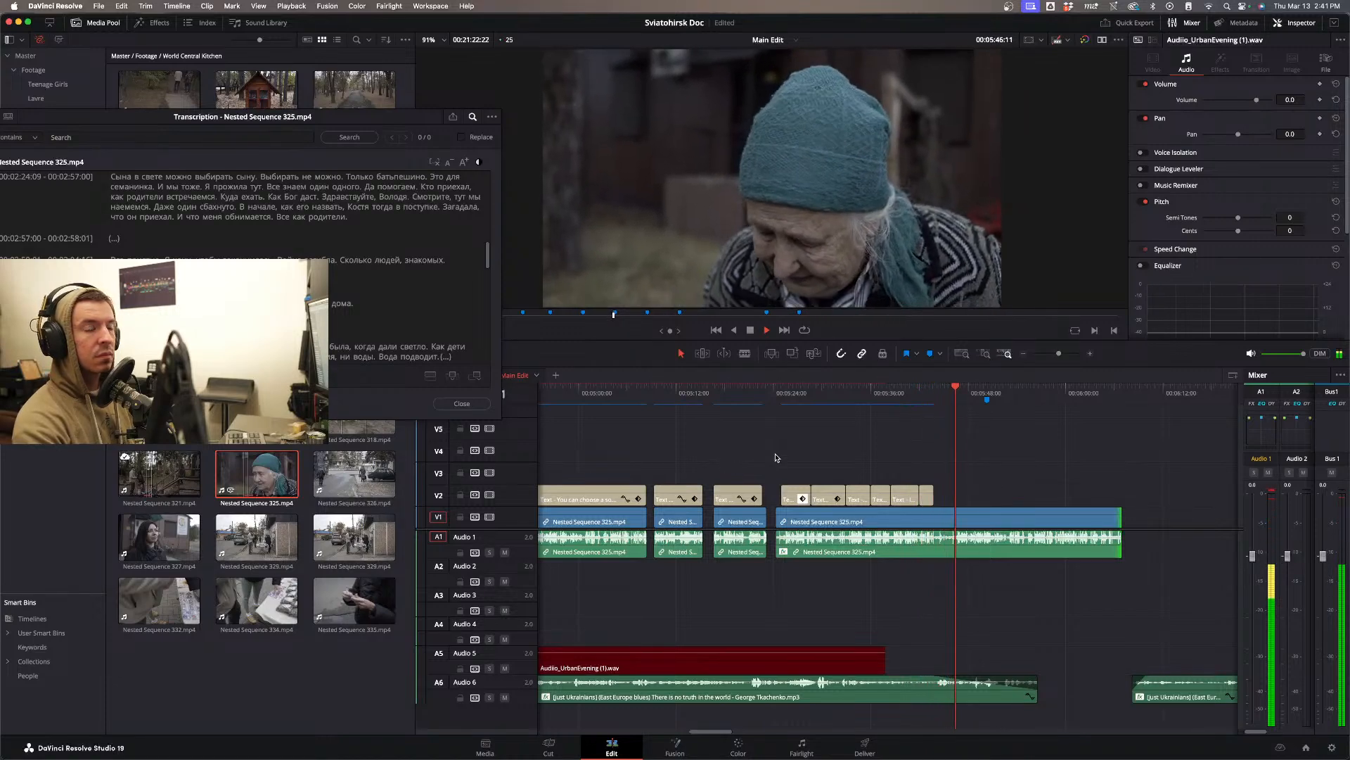
{"action": "key", "text": "space"}
{"action": "key", "text": "space"}
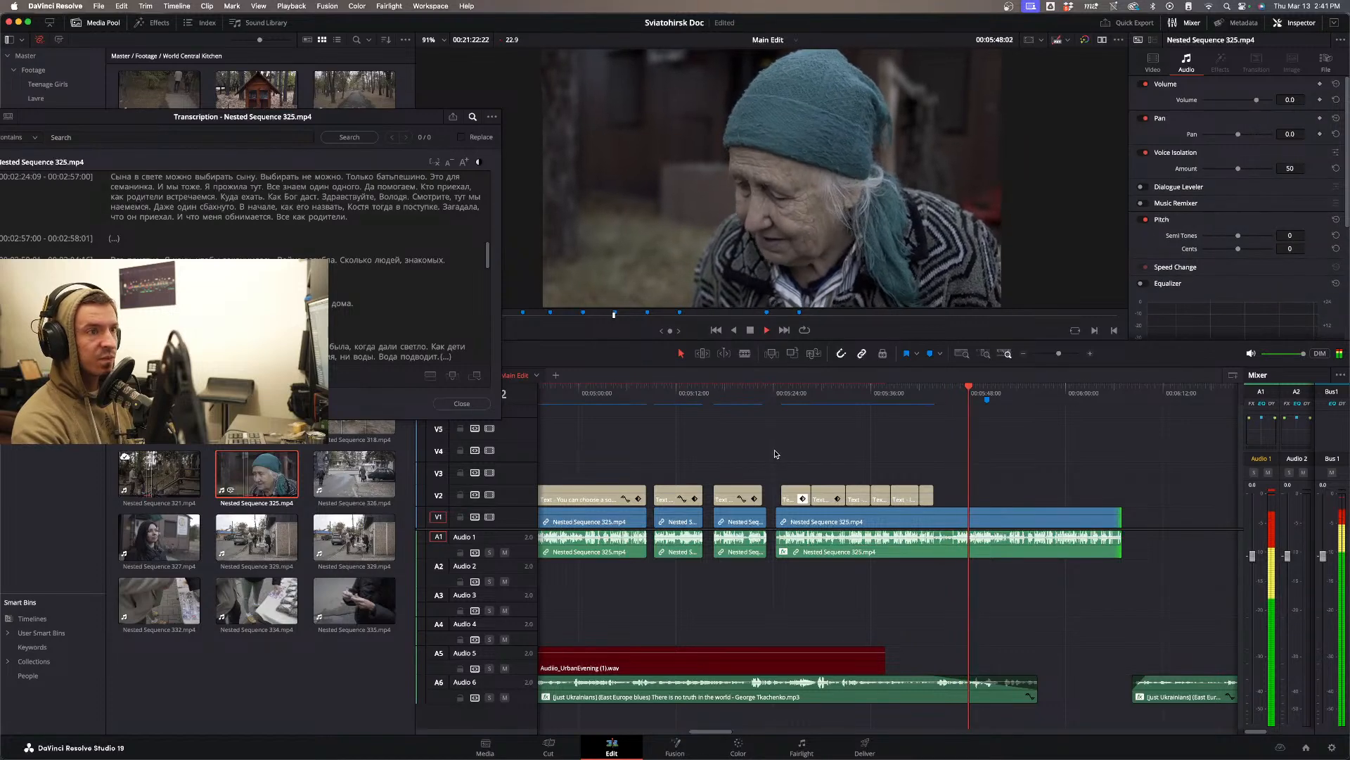
{"action": "left_click", "coordinate": [590, 490]}
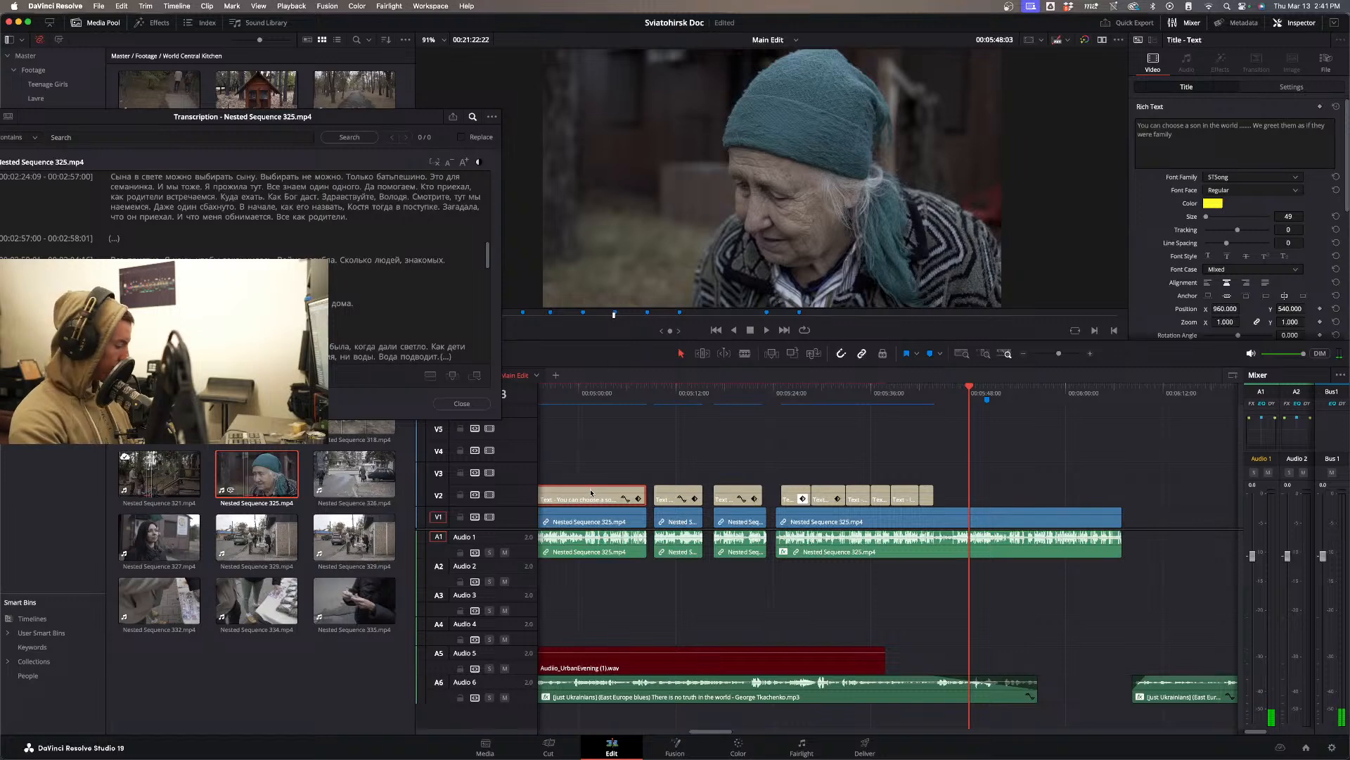
{"action": "left_click_drag", "start_coordinate": [590, 492], "coordinate": [1004, 483]}
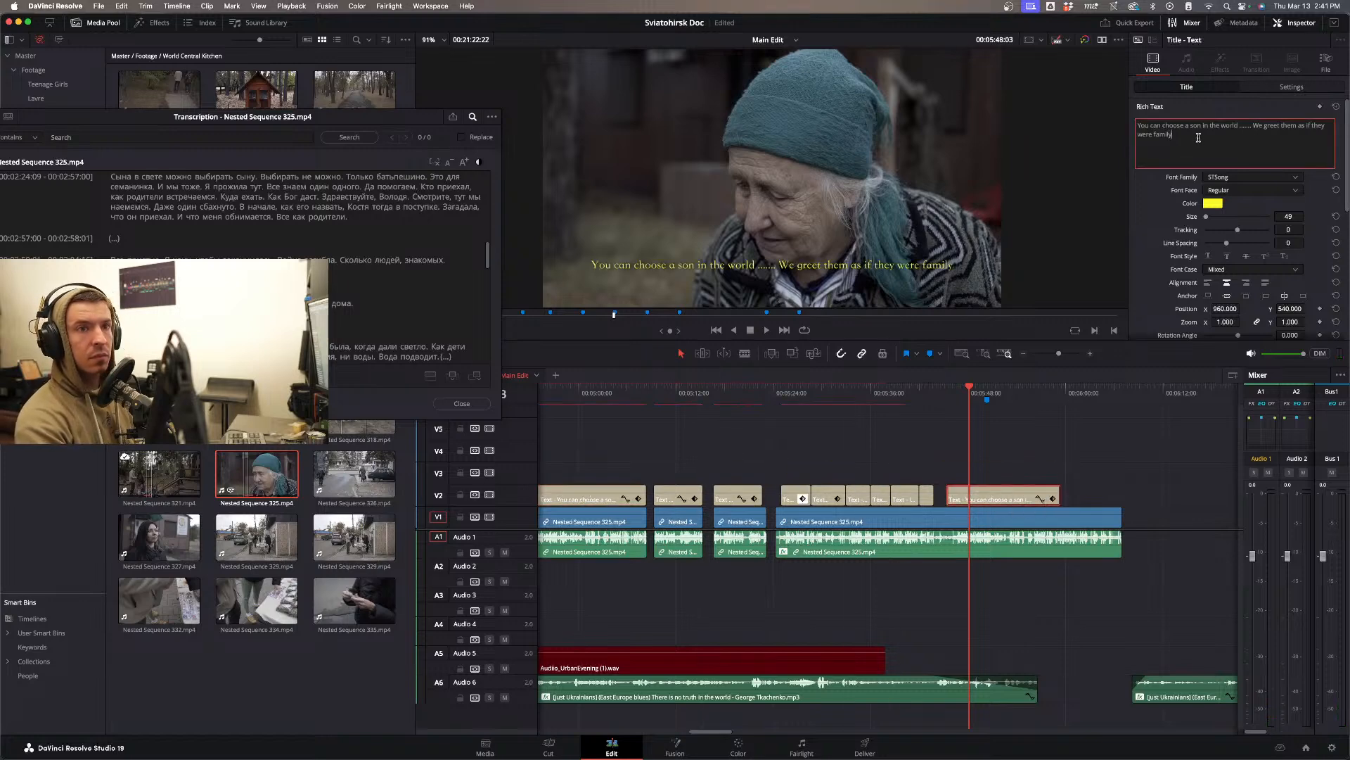
{"action": "left_click_drag", "start_coordinate": [1198, 137], "coordinate": [1234, 121]}
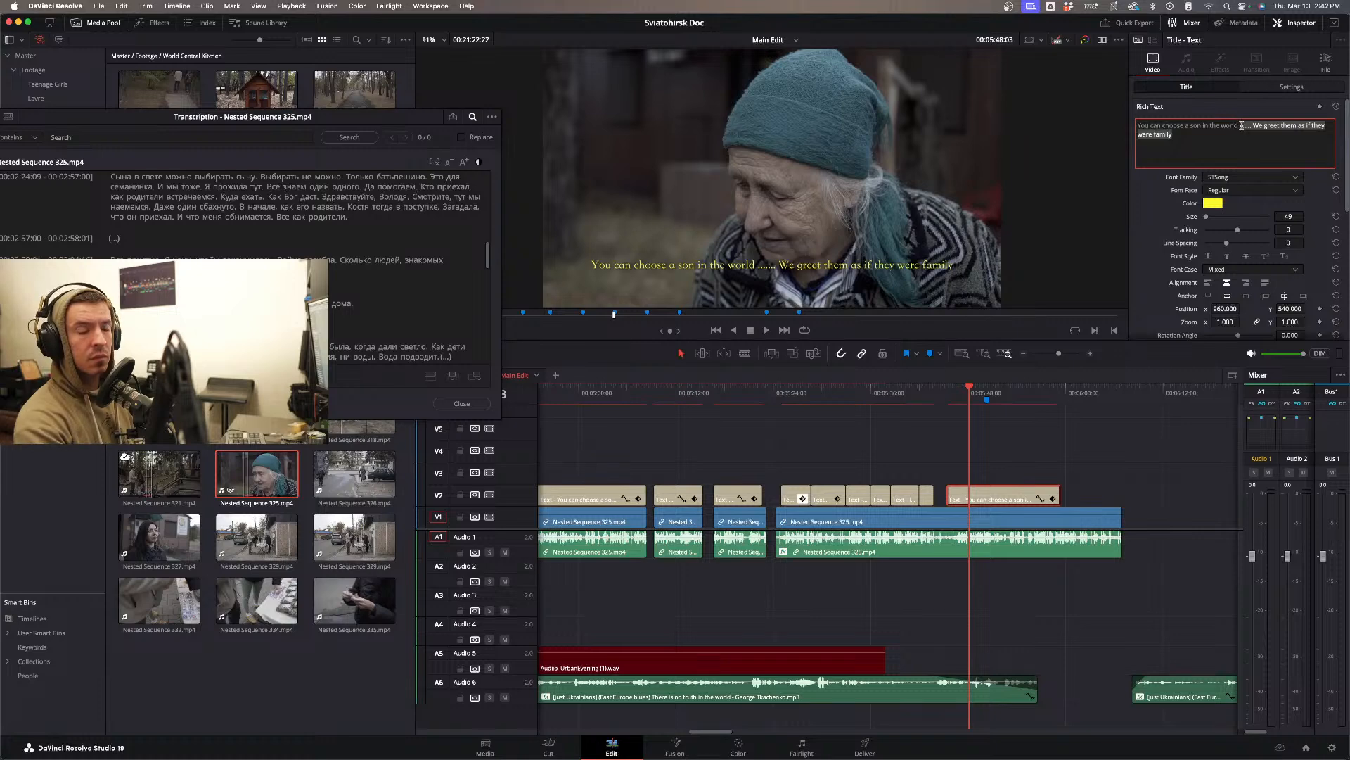
{"action": "left_click", "coordinate": [1008, 460]}
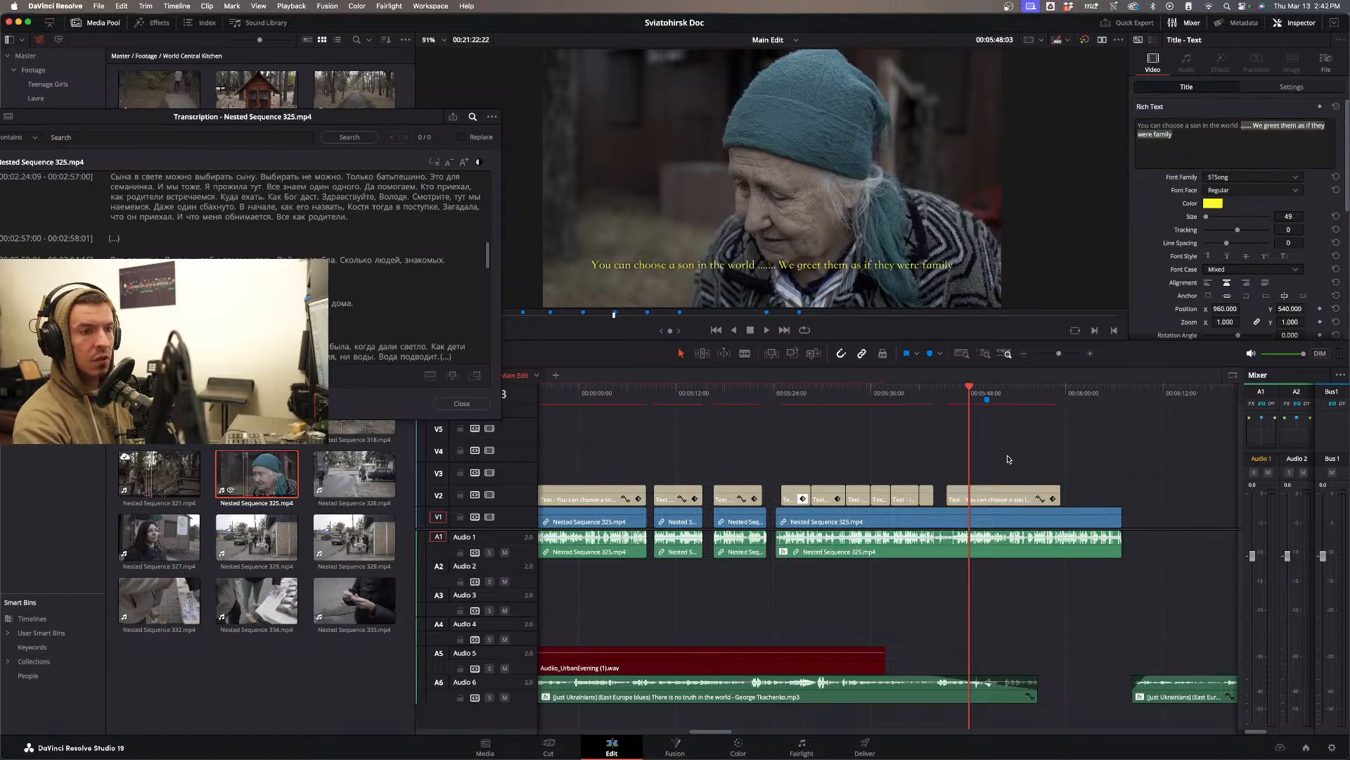
{"action": "key", "text": "BackSpace"}
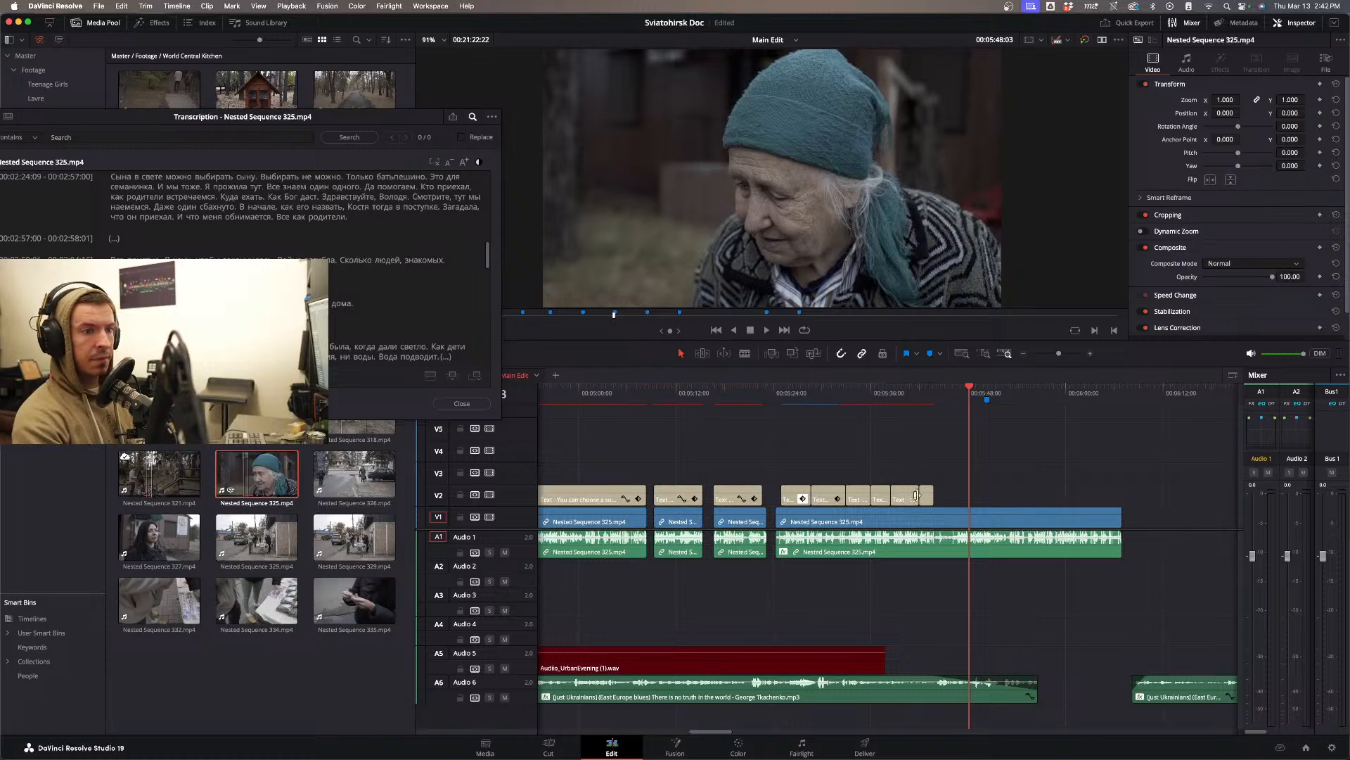
- Copy the "Can you imagine what that means?" subtitle to about 05:47 on V2 and play the speech there up to about 05:48
{"action": "left_click", "coordinate": [926, 500]}
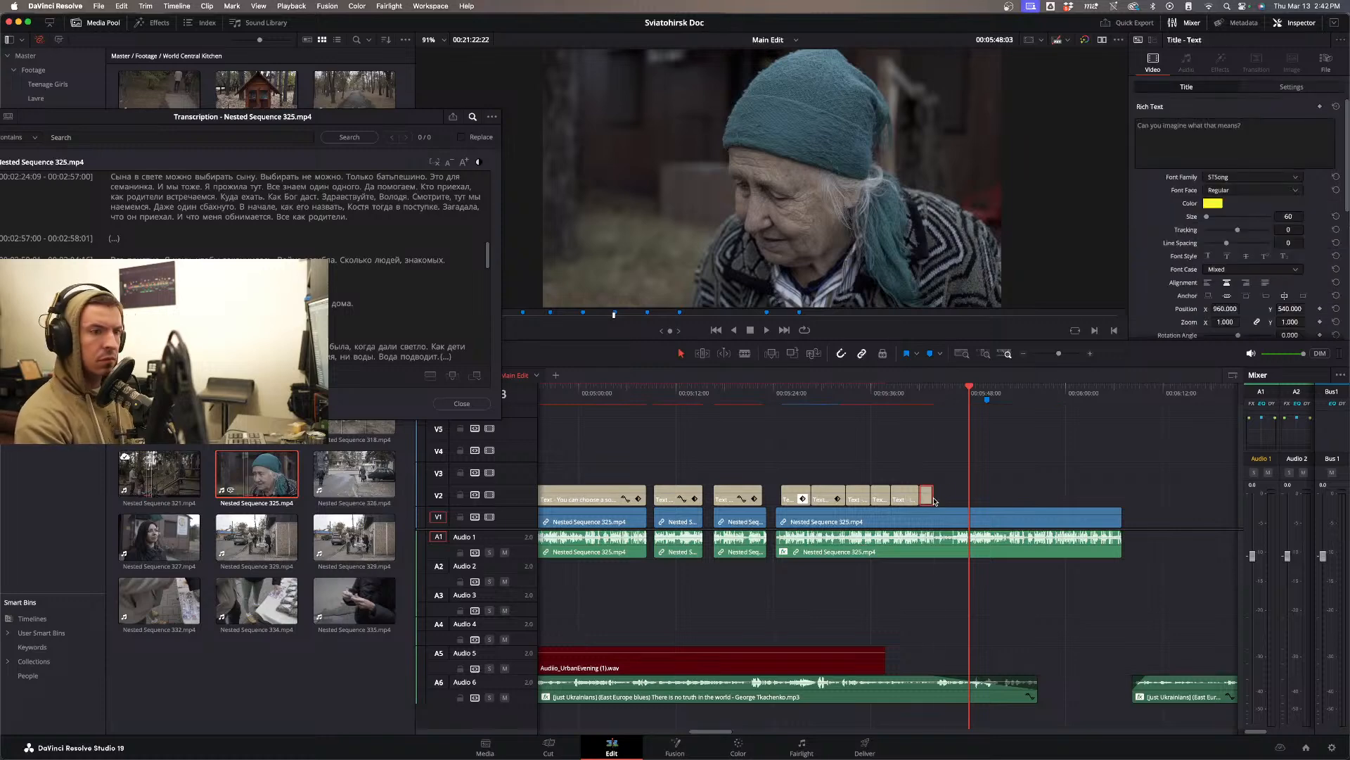
{"action": "left_click_drag", "start_coordinate": [934, 501], "coordinate": [965, 501]}
{"action": "left_click", "coordinate": [952, 400]}
{"action": "key", "text": "space"}
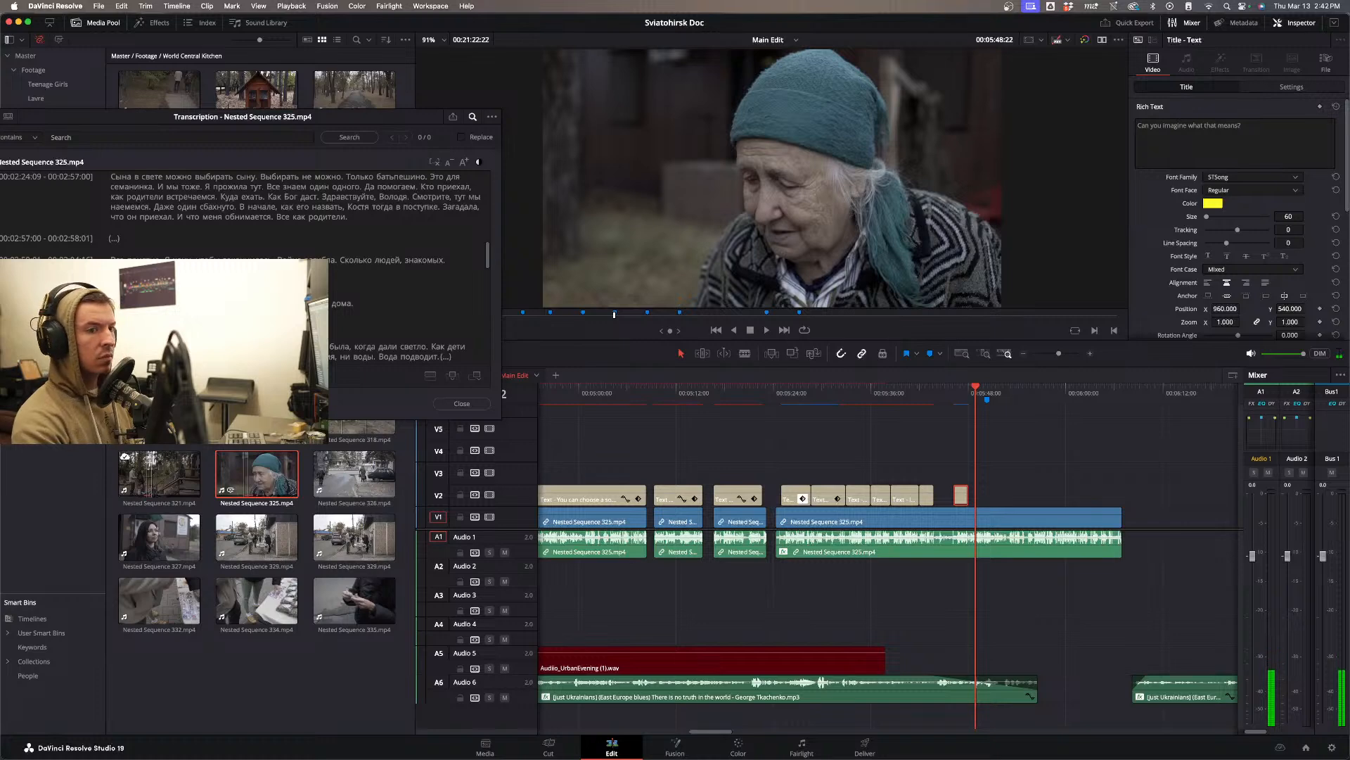
- Compare the end of the excerpt near 05:07 with the last interview clip's ending and trim the last clip's end to about 06:00
{"action": "left_click", "coordinate": [624, 399]}
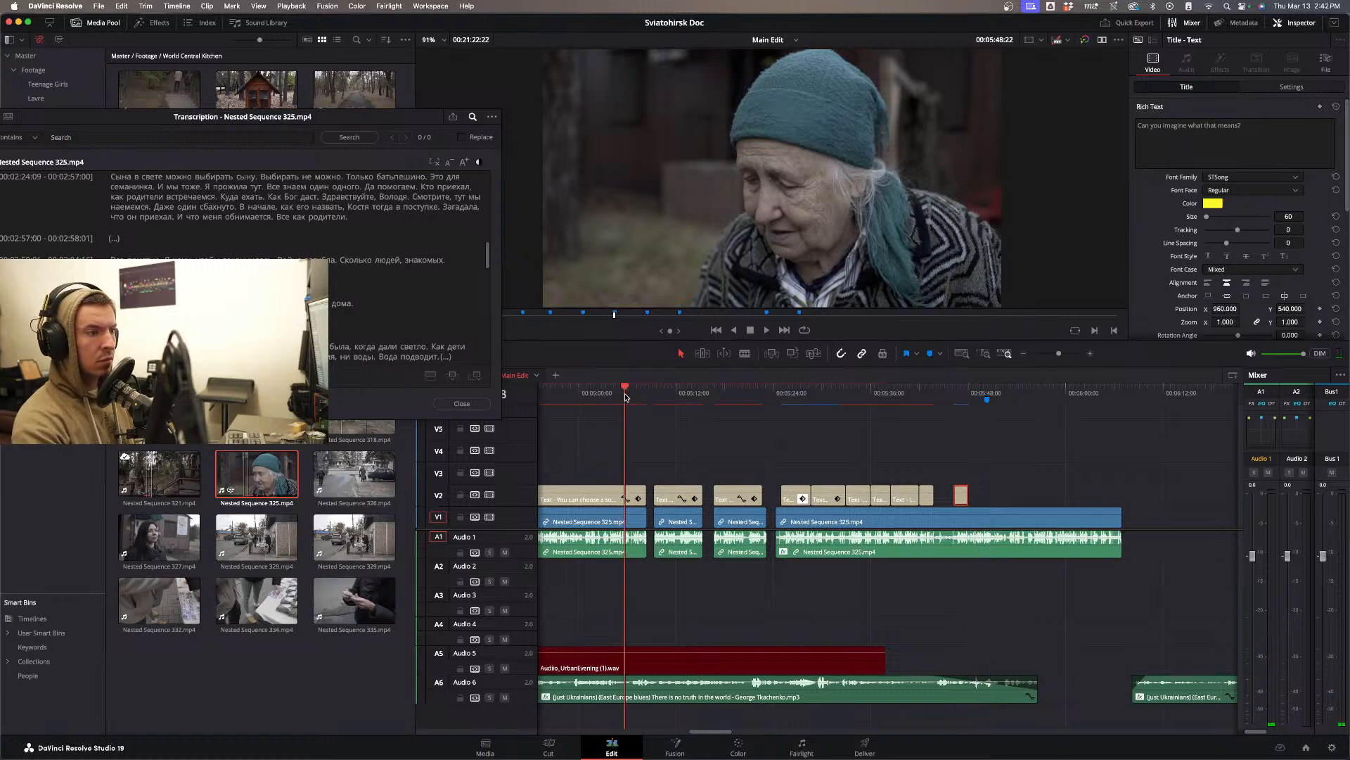
{"action": "key", "text": "space"}
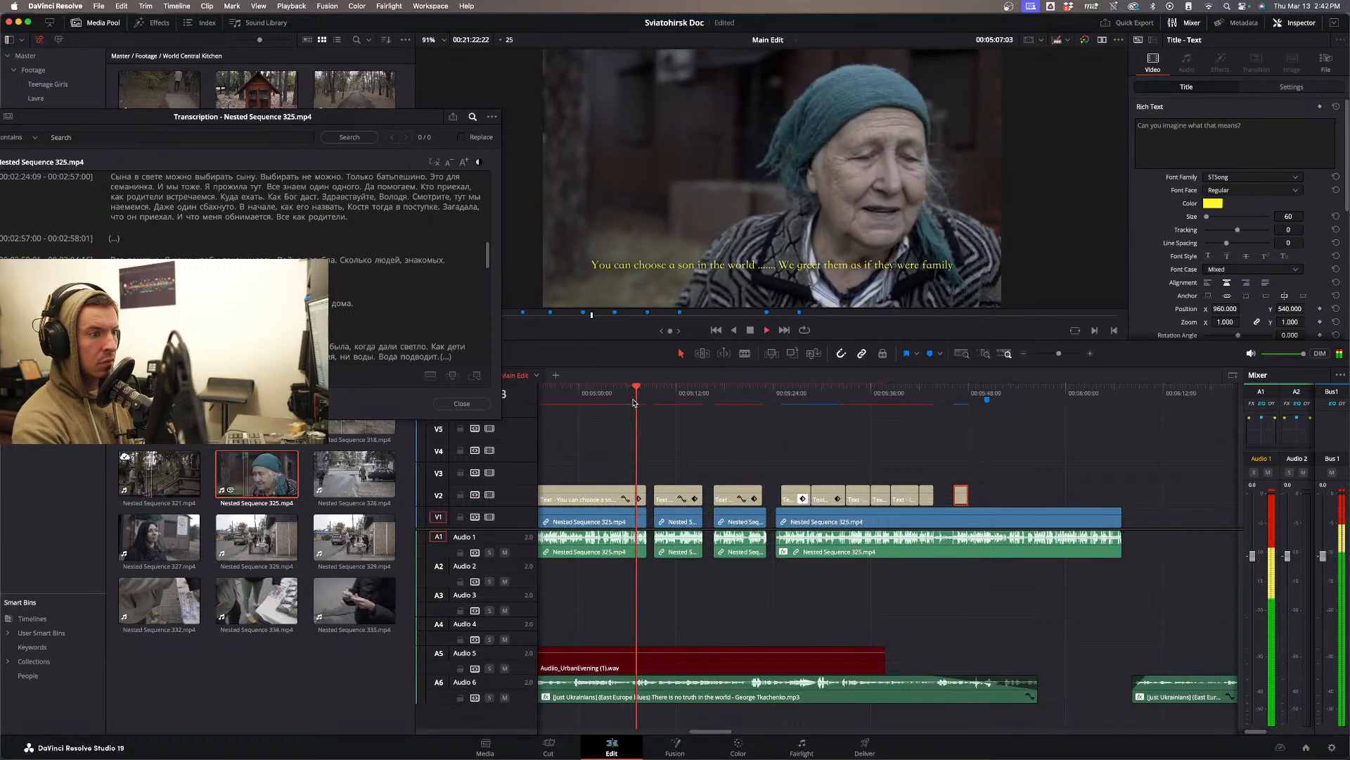
{"action": "key", "text": "space"}
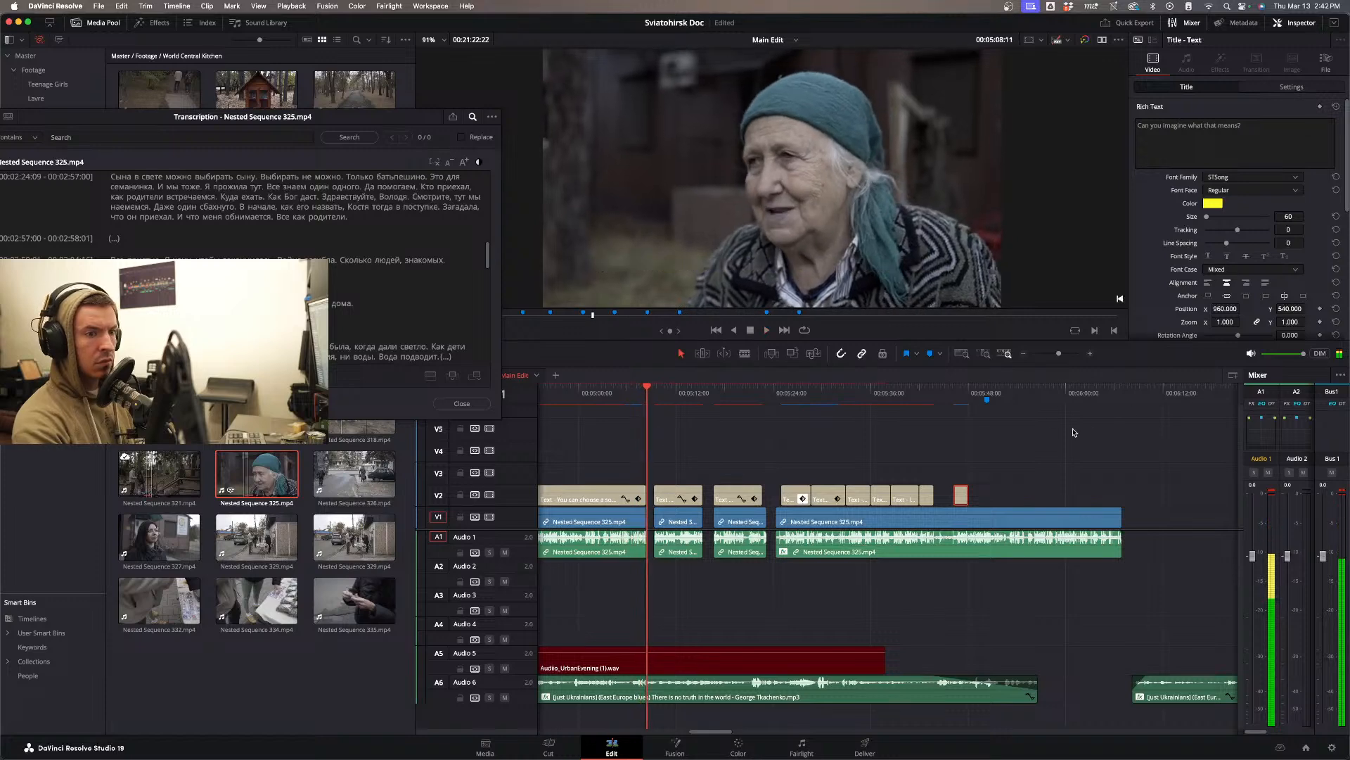
{"action": "left_click_drag", "start_coordinate": [1002, 396], "coordinate": [1046, 398]}
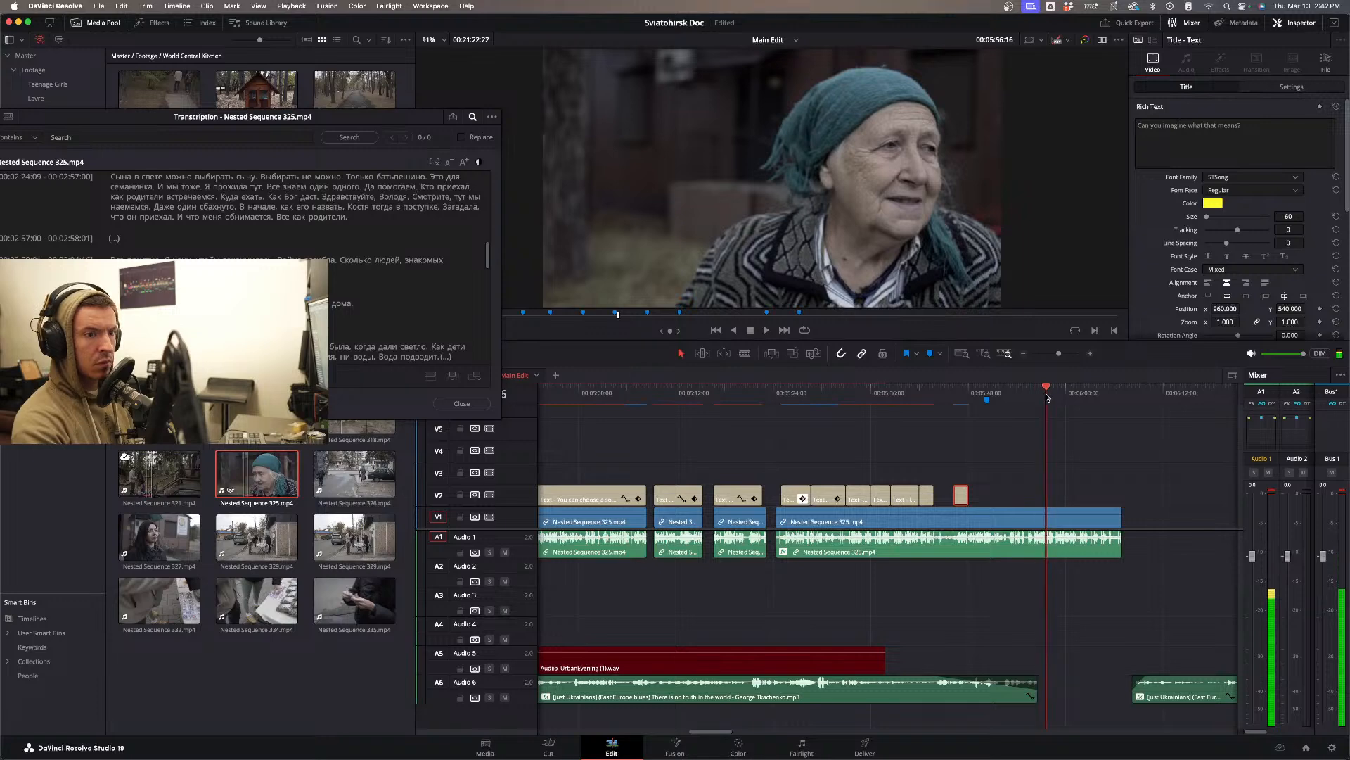
{"action": "key", "text": "space"}
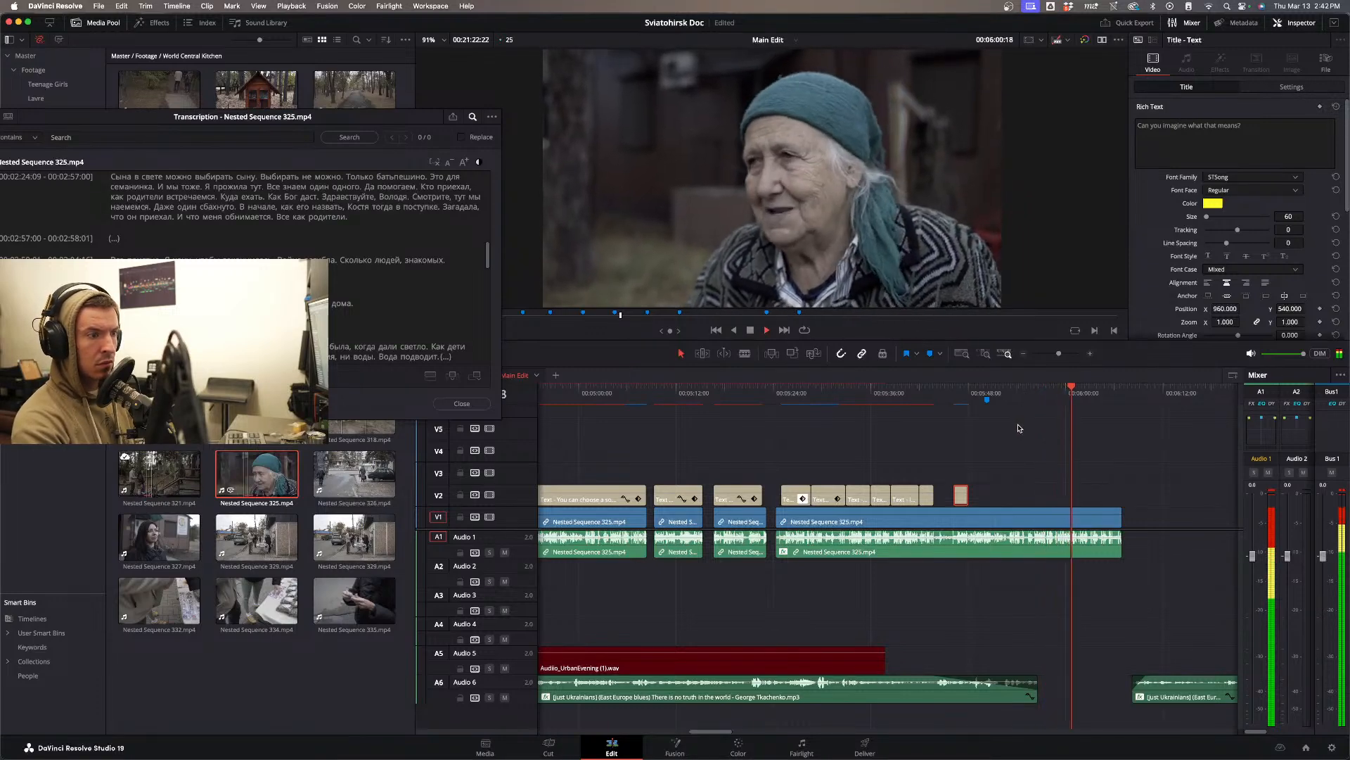
{"action": "left_click_drag", "start_coordinate": [1117, 517], "coordinate": [1071, 516]}
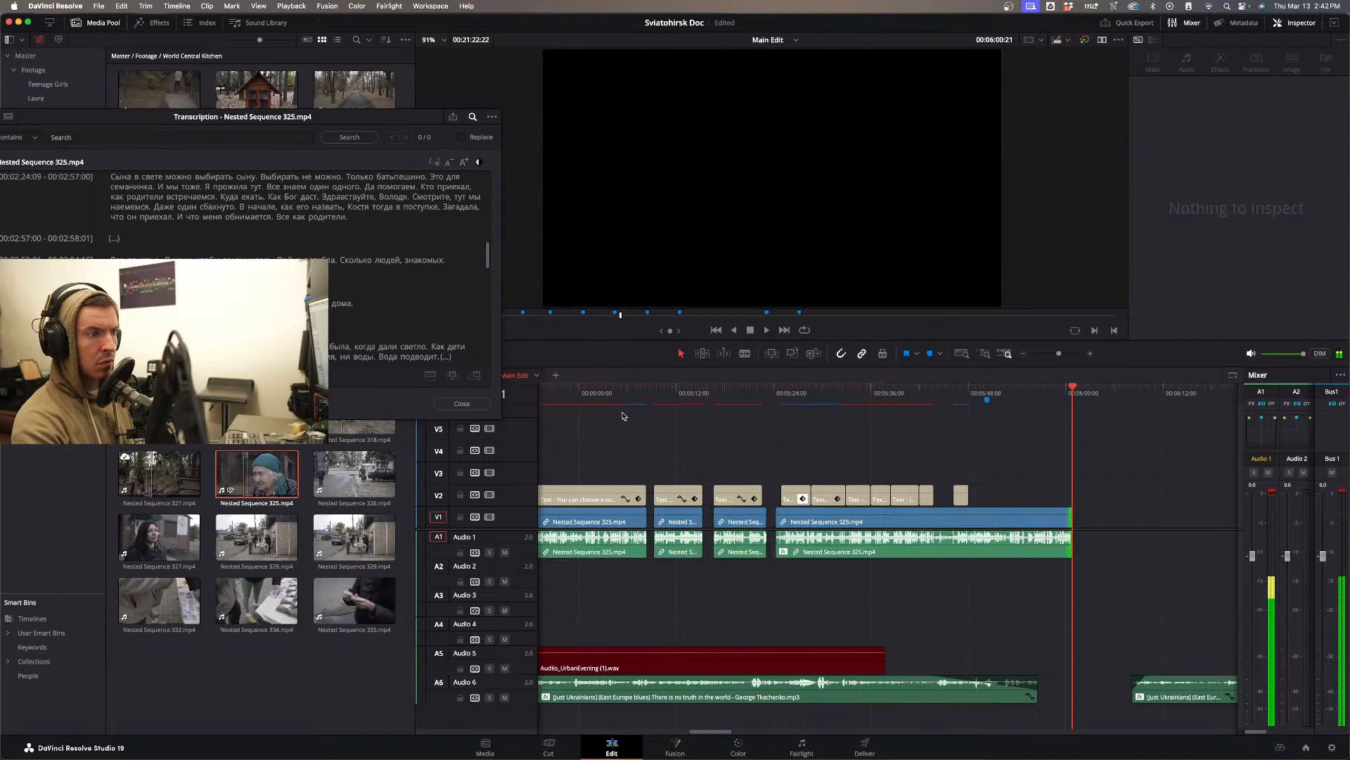
- Replay the first excerpt's ending near 05:07 and the last interview clip's trimmed ending for comparison
{"action": "left_click", "coordinate": [631, 402]}
{"action": "key", "text": "space"}
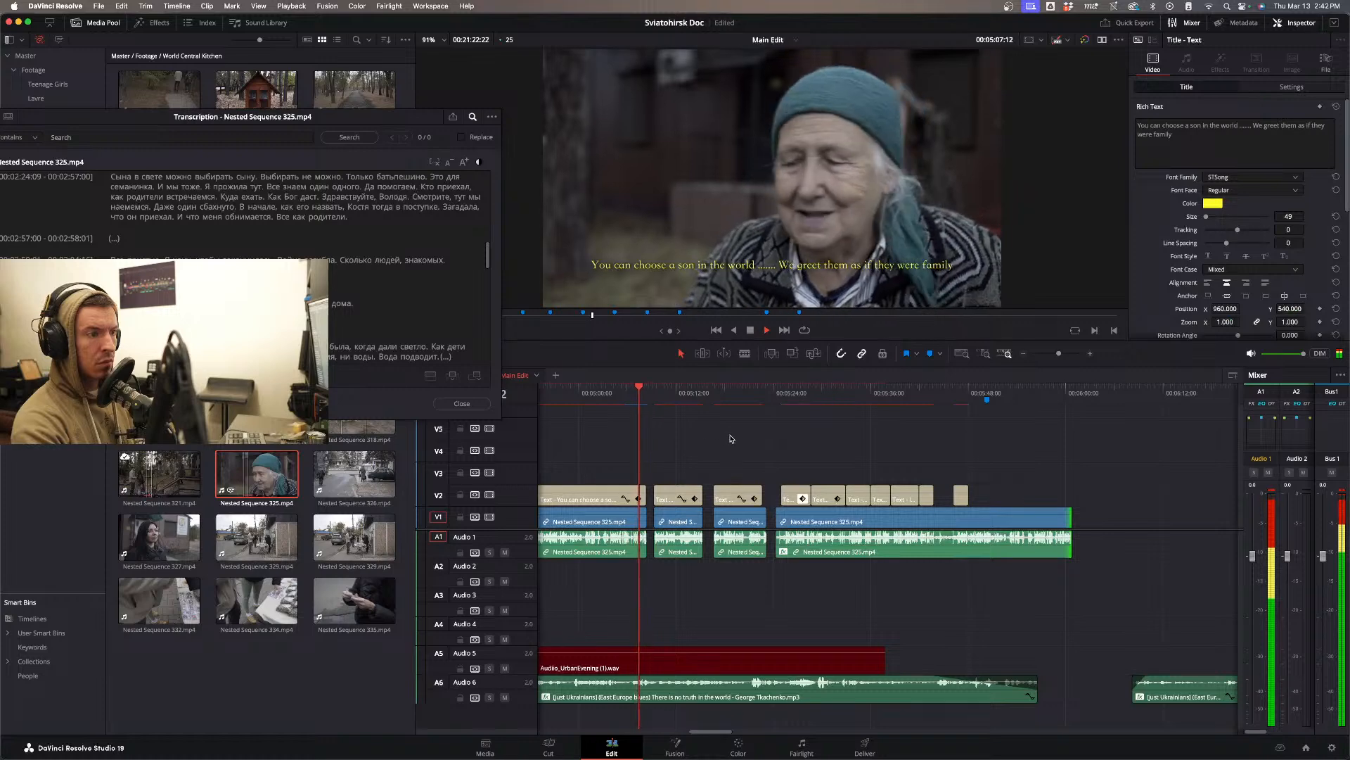
{"action": "left_click", "coordinate": [1052, 396]}
{"action": "key", "text": "space"}
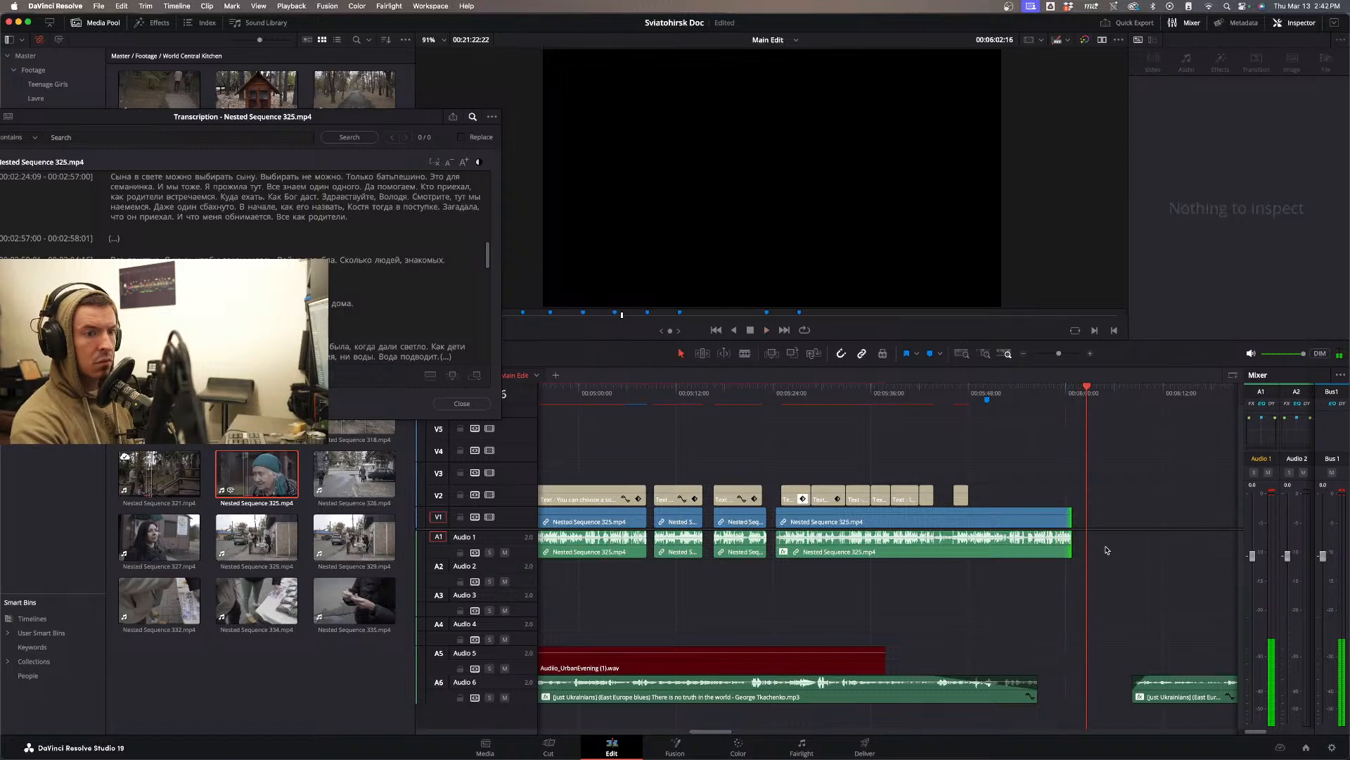
{"action": "key", "text": "space"}
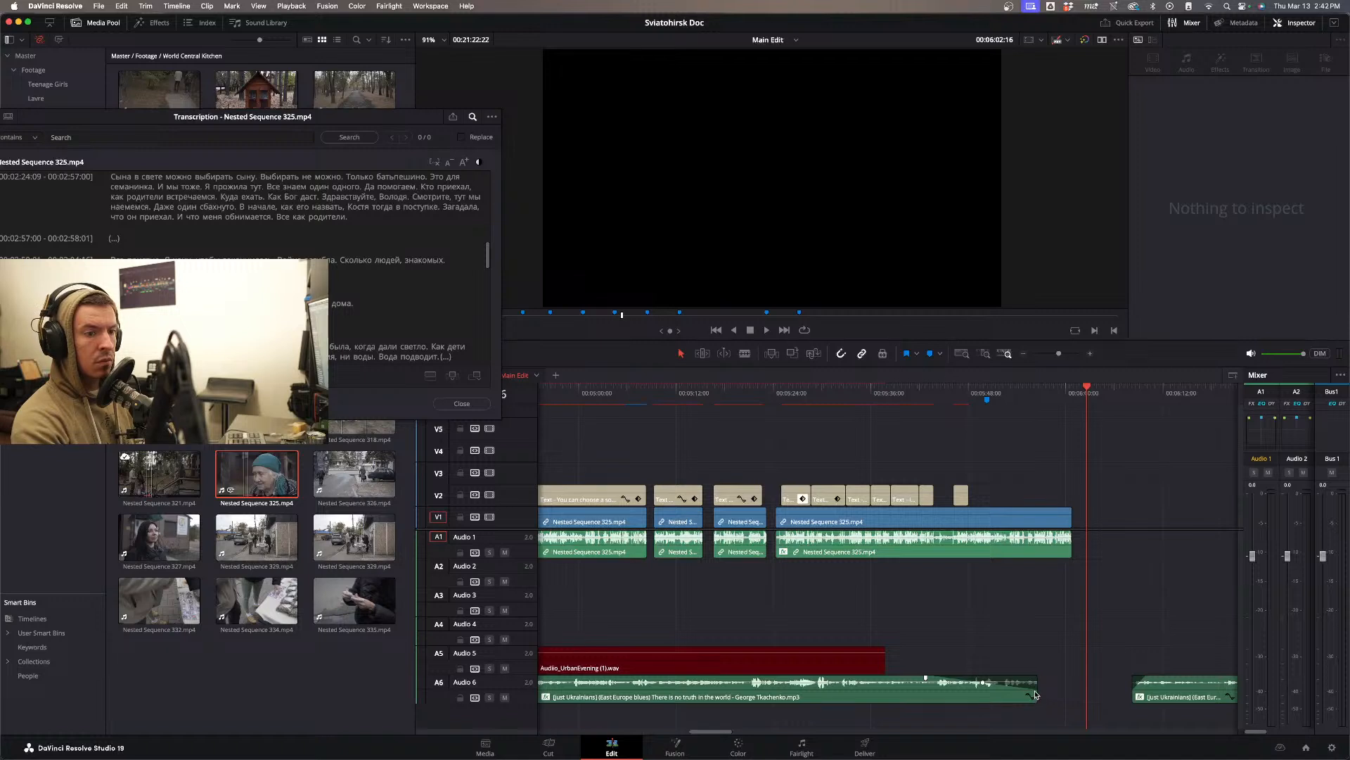
- Extend the music clip on Audio 6 to the start of the following music clip and play the last interview clip's opening over it
{"action": "left_click_drag", "start_coordinate": [1036, 695], "coordinate": [1131, 695]}
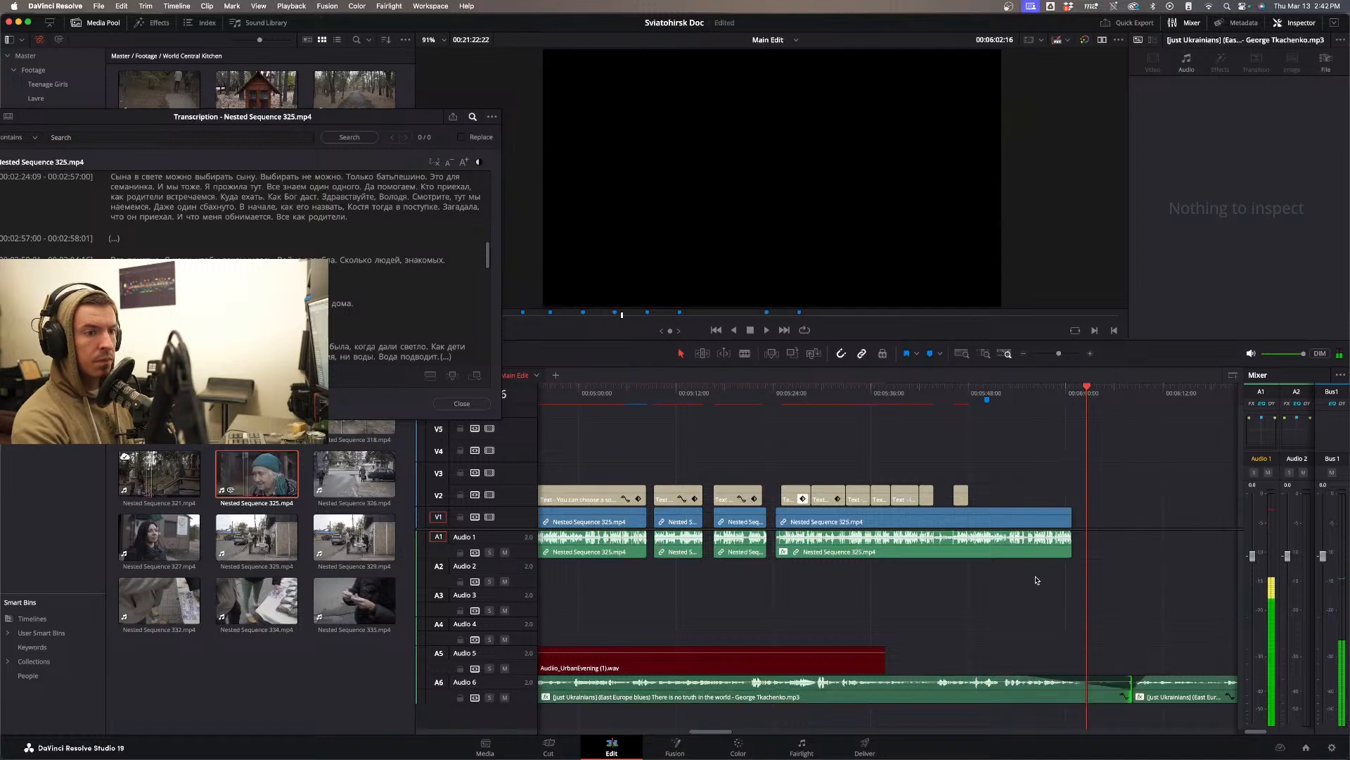
{"action": "left_click", "coordinate": [777, 397]}
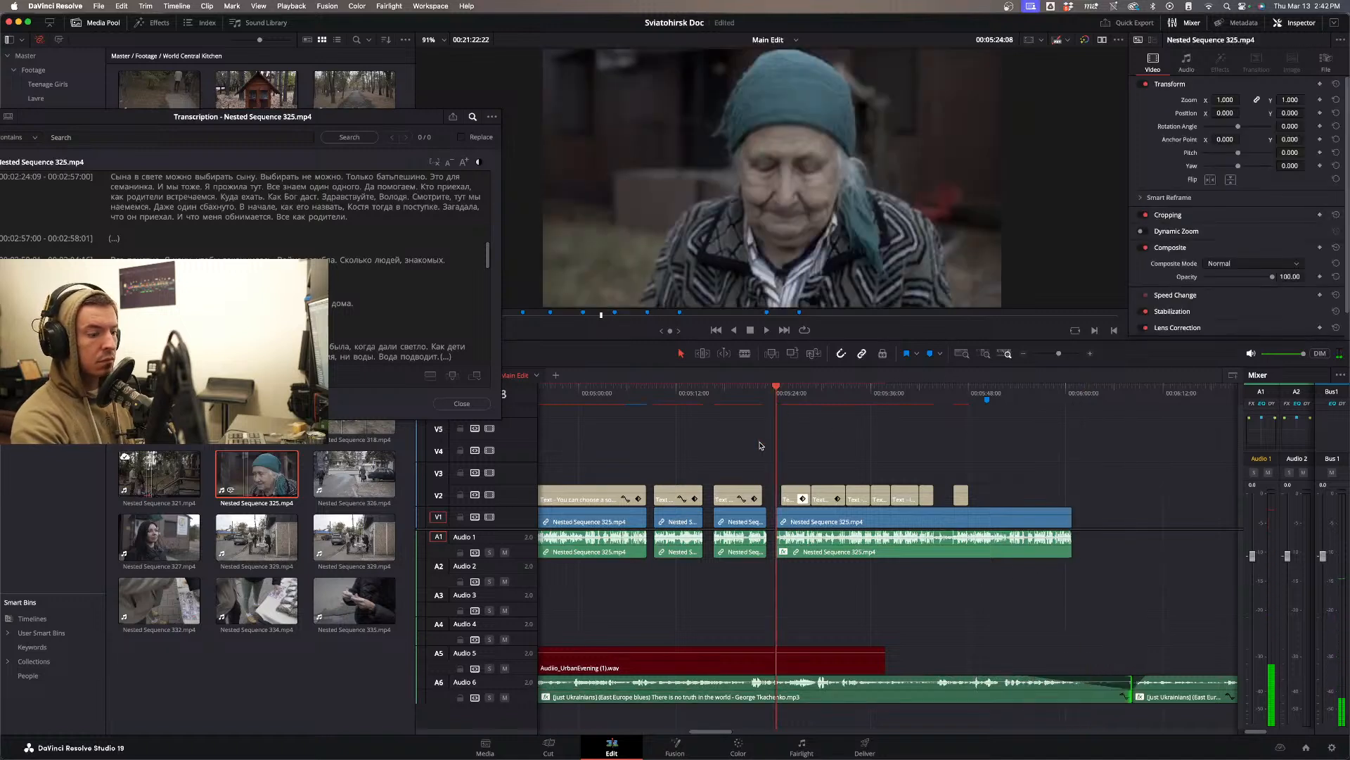
{"action": "key", "text": "space"}
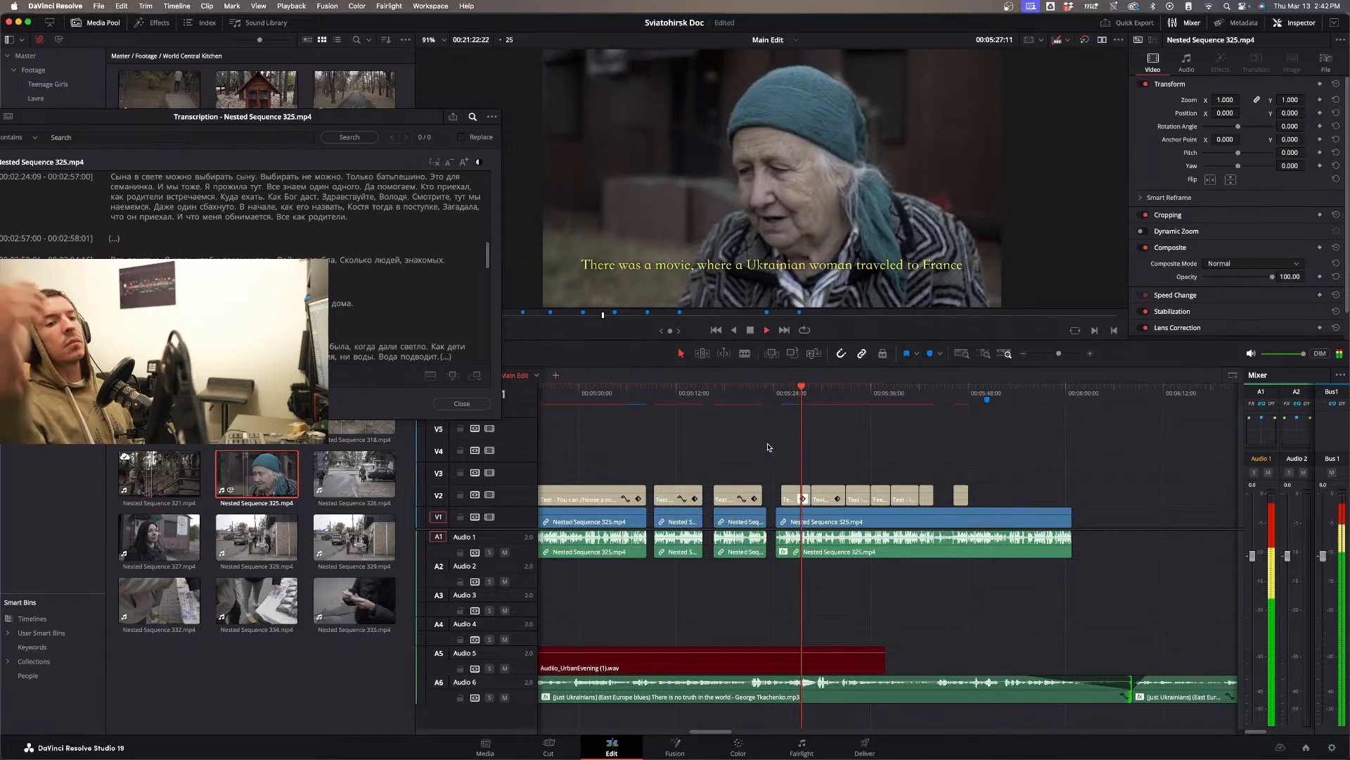
{"action": "key", "text": "space"}
- Replace the text of the copied subtitle at about 05:47 with "You can choose your son in this world,"
{"action": "left_click", "coordinate": [960, 391]}
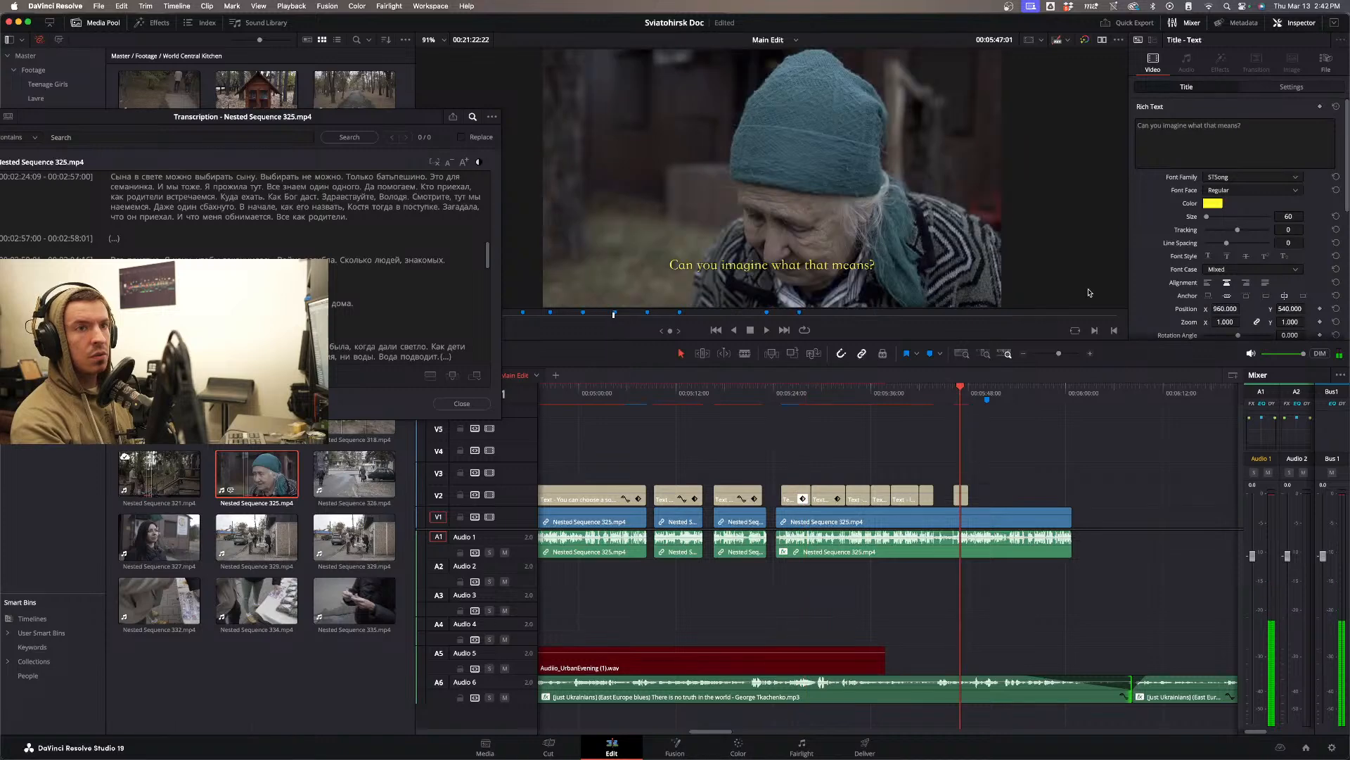
{"action": "triple_click", "coordinate": [1185, 124]}
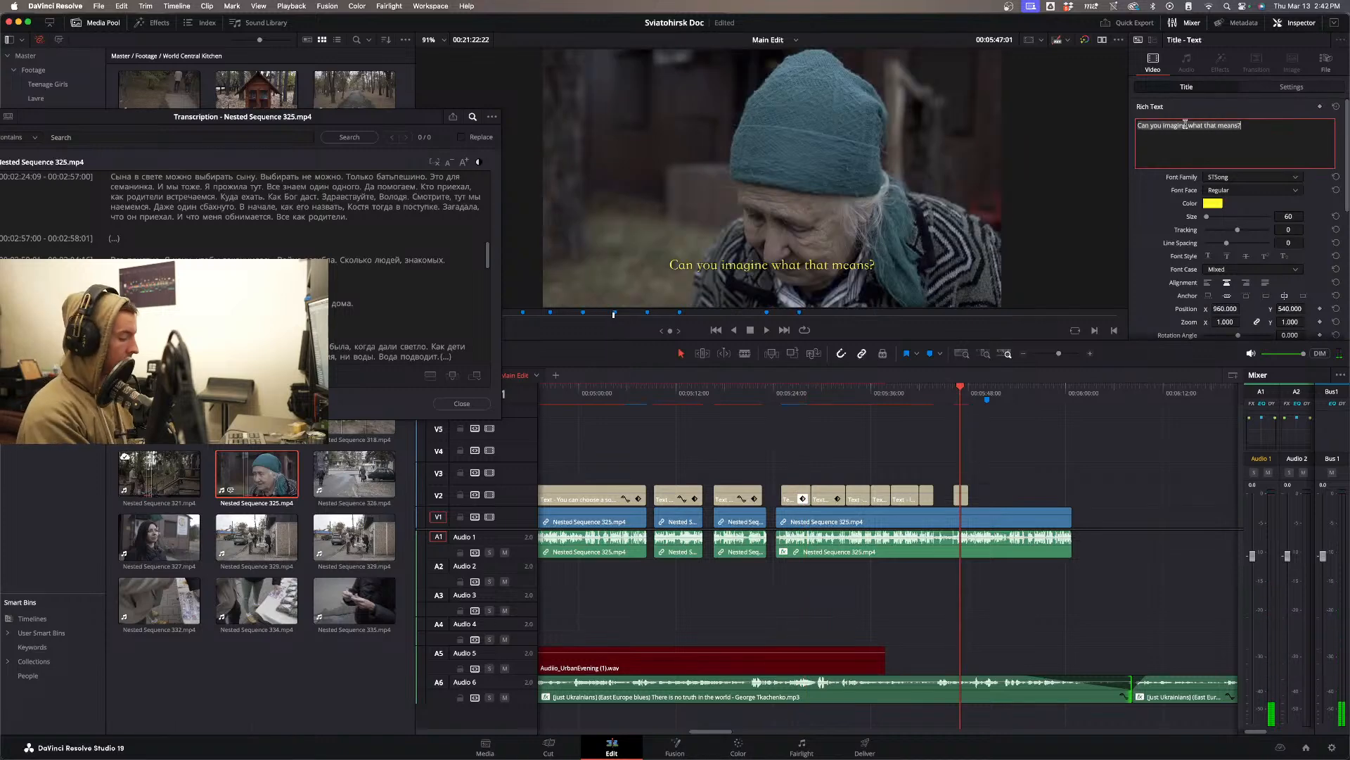
{"action": "type", "text": "You can c"}
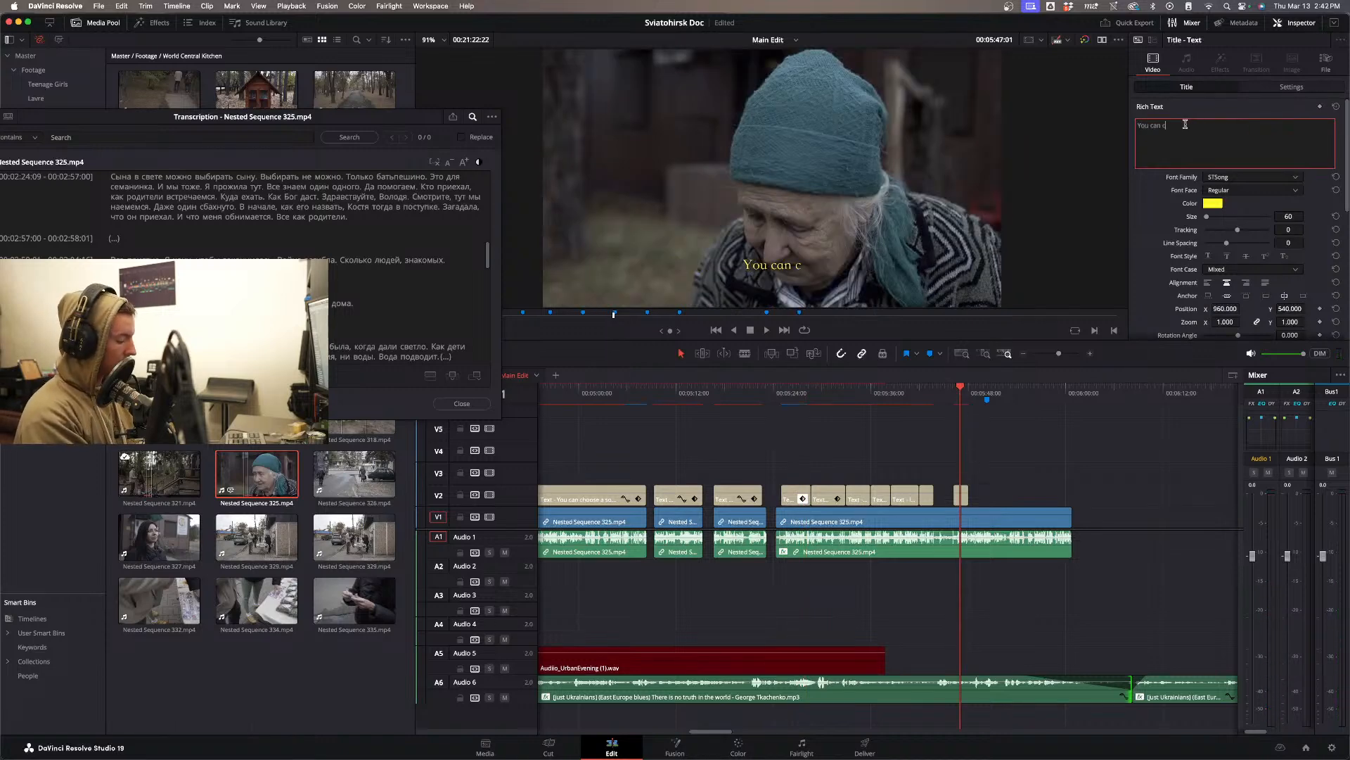
{"action": "type", "text": "hoose your son"}
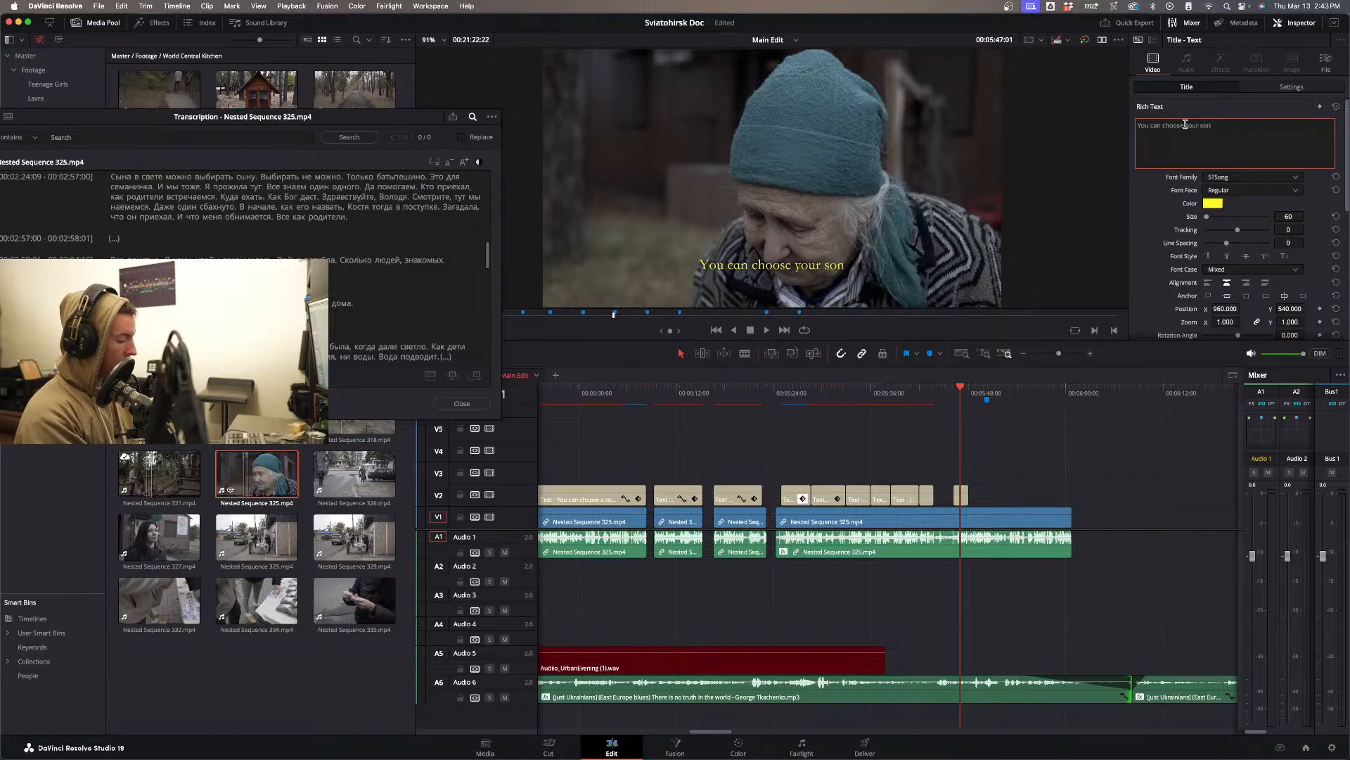
{"action": "type", "text": " in this world"}
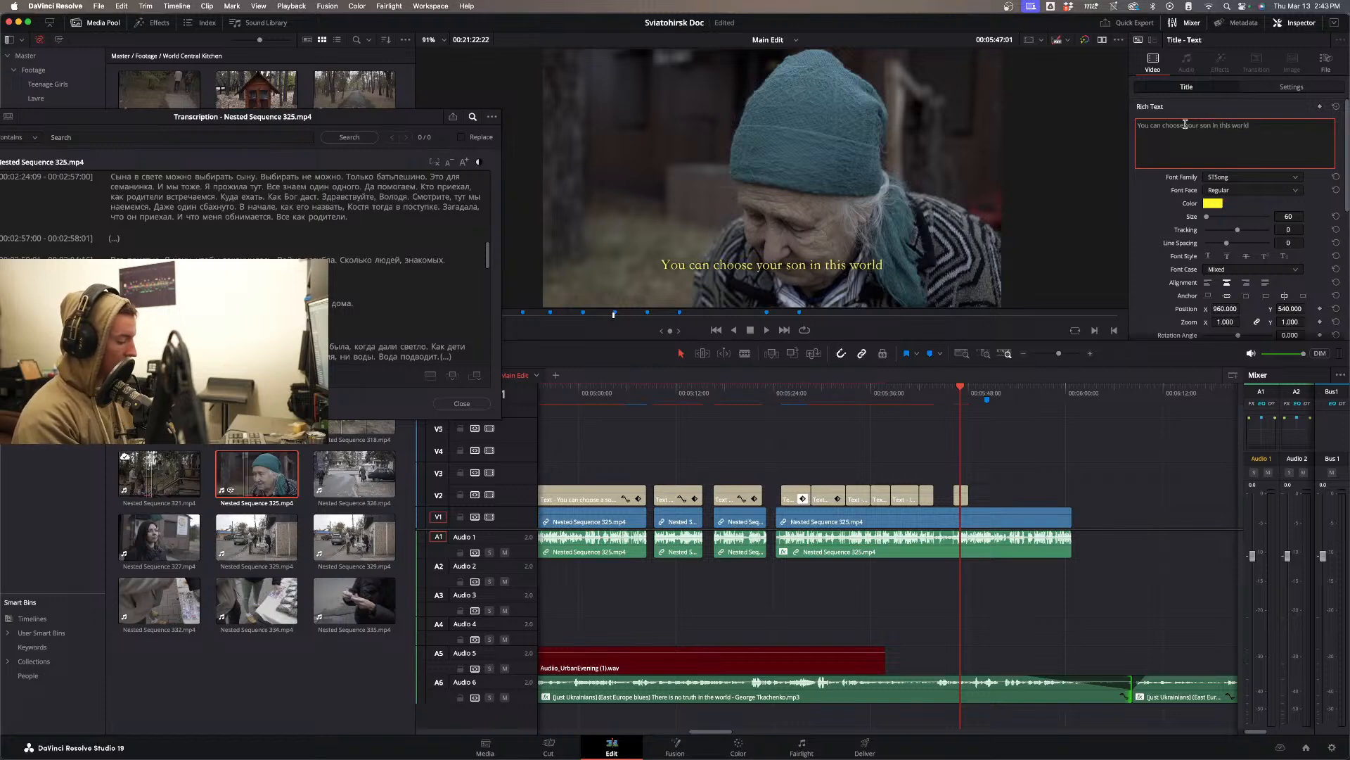
{"action": "type", "text": ","}
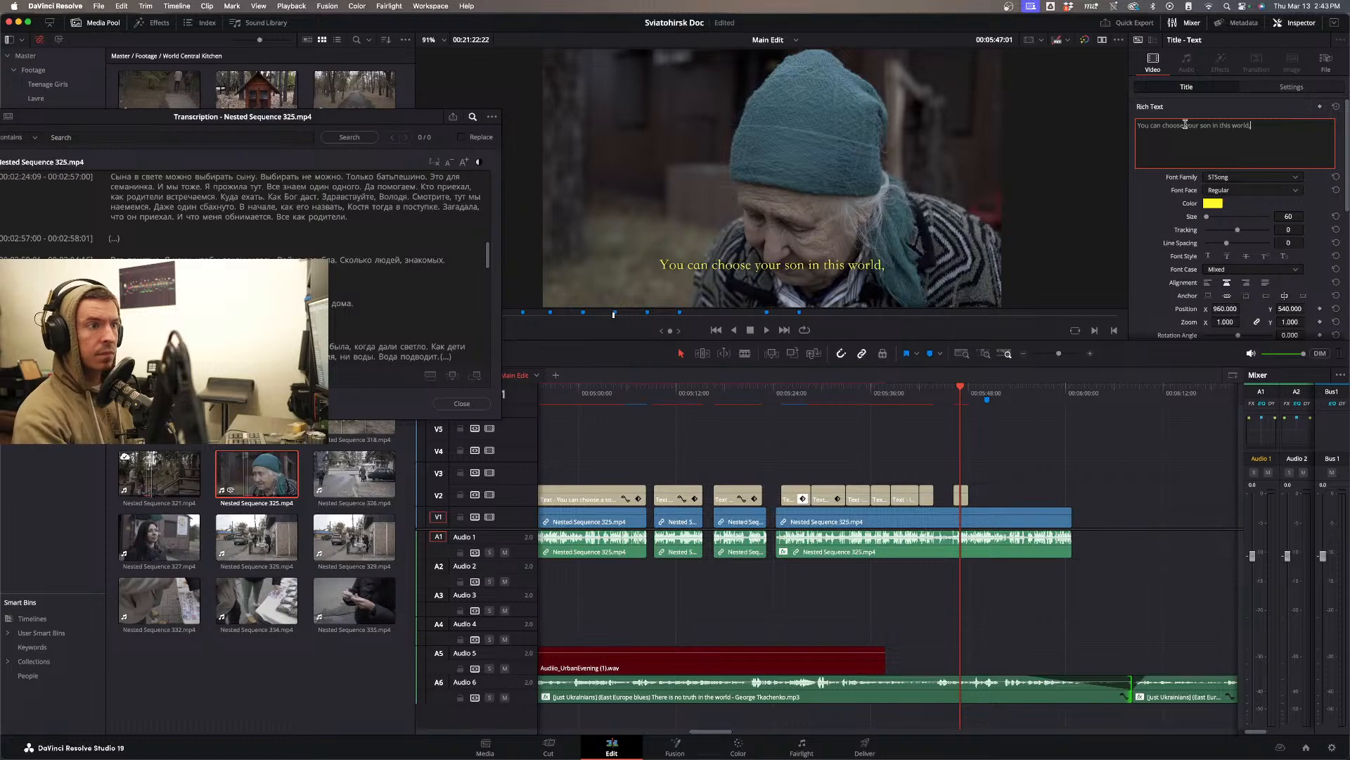
{"action": "left_click", "coordinate": [1136, 290]}
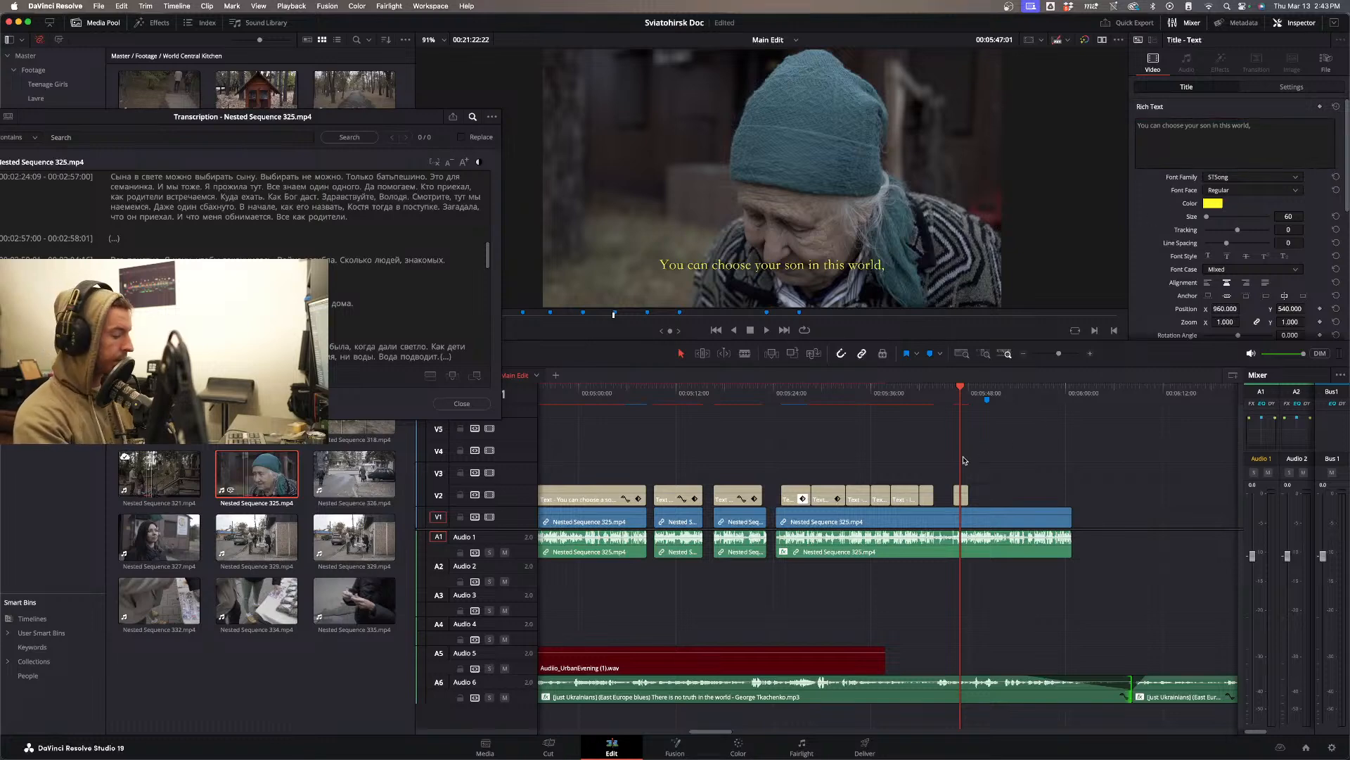
- Duplicate the "You can choose your son in this world," subtitle directly after it and set the copy's text to "But you cannot choose your homeland"
{"action": "scroll", "coordinate": [964, 461], "scroll_direction": "up", "scroll_amount": 4}
{"action": "left_click", "coordinate": [908, 491]}
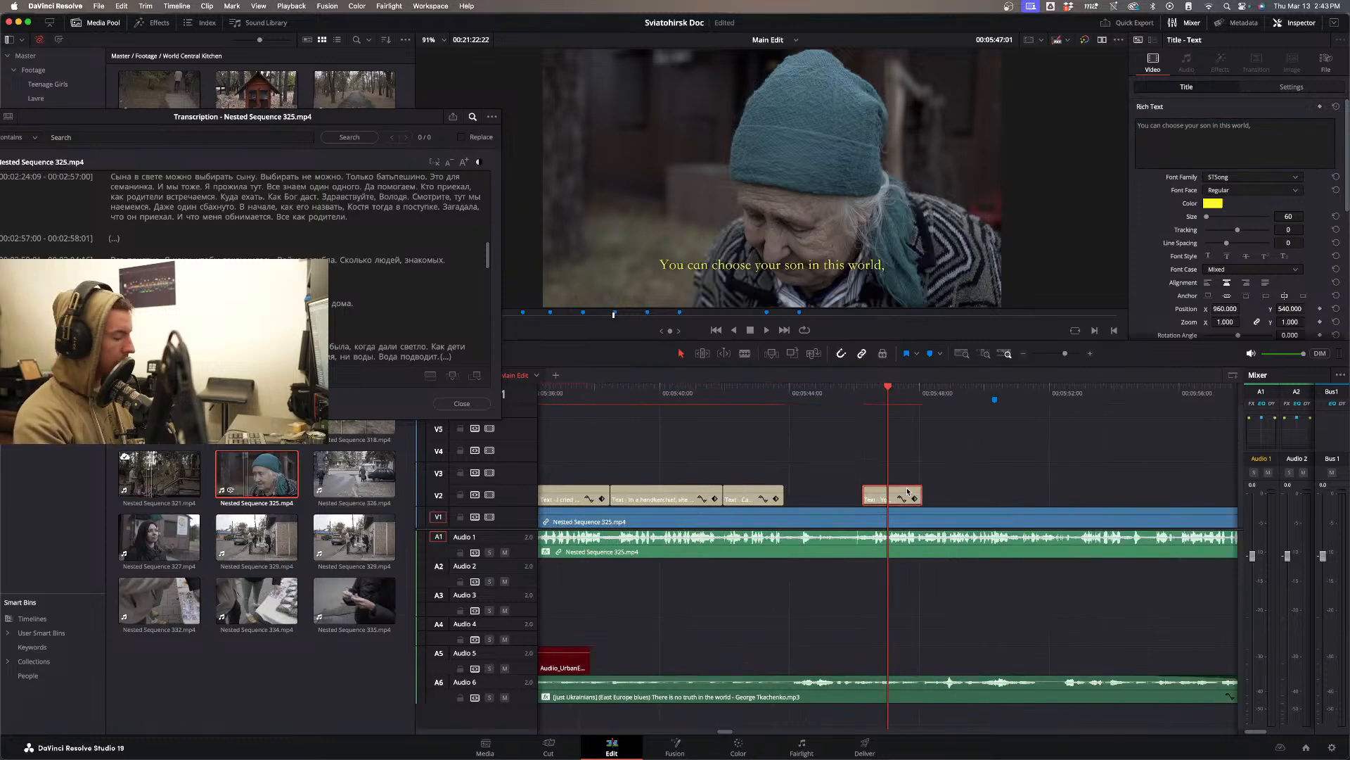
{"action": "left_click_drag", "start_coordinate": [908, 491], "coordinate": [969, 491]}
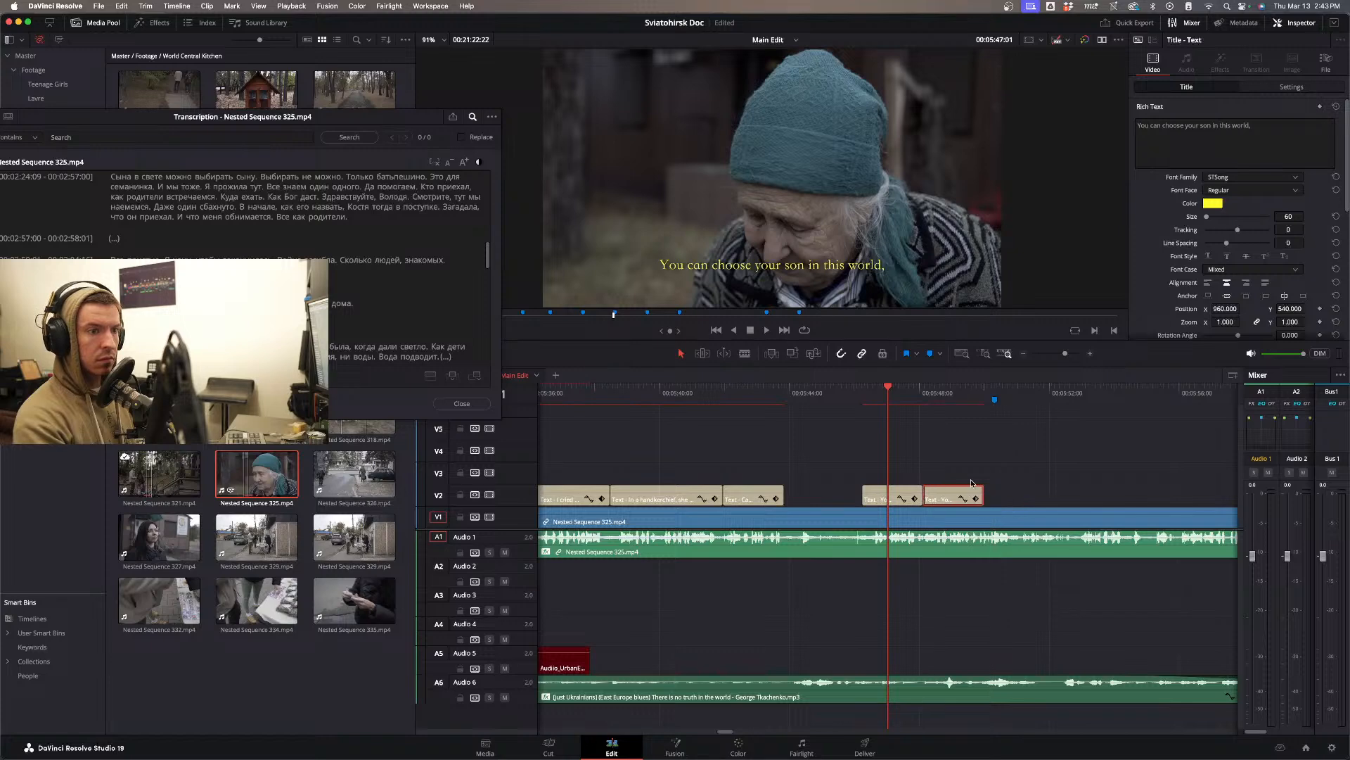
{"action": "left_click", "coordinate": [1180, 130]}
{"action": "key", "text": "super+a"}
{"action": "type", "text": "But"}
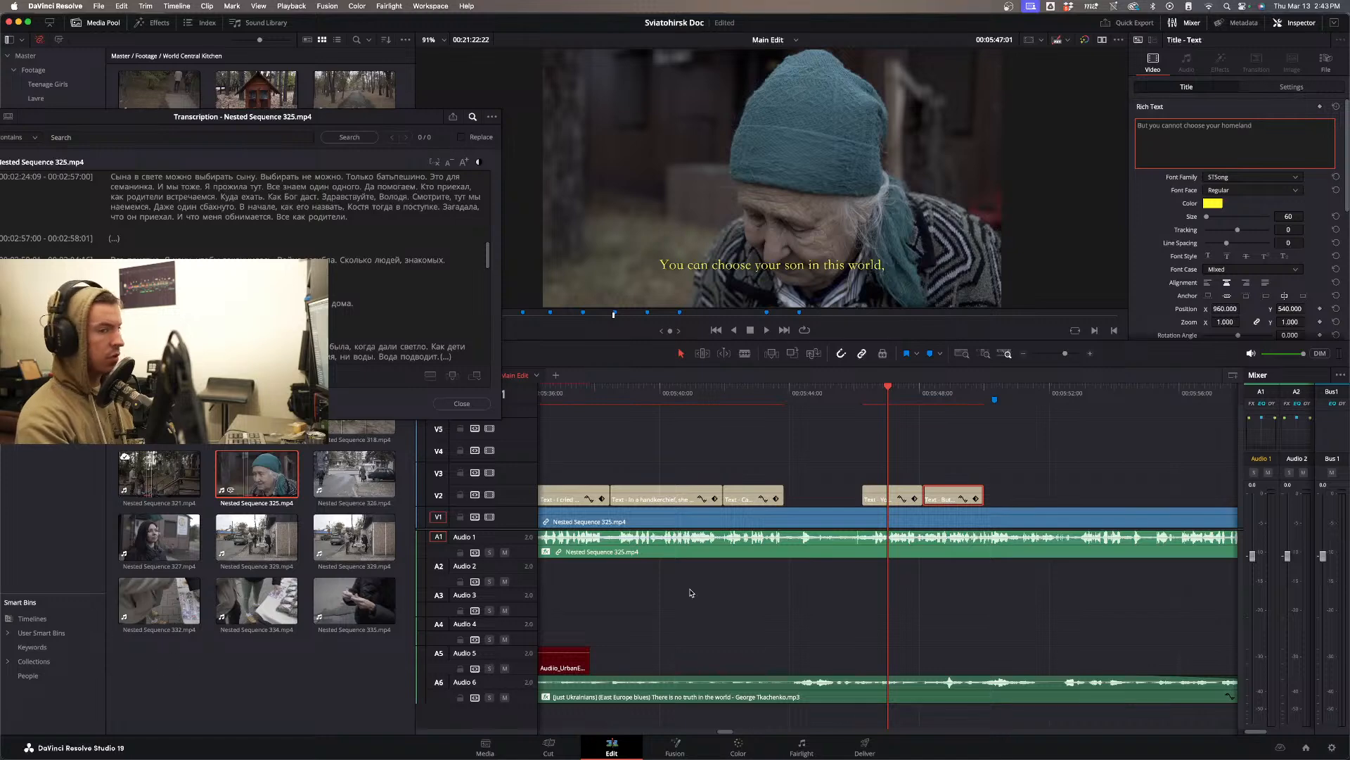
- Play the interview from the start of the "But you cannot choose your homeland" subtitle to about 05:53
{"action": "left_click", "coordinate": [942, 472]}
{"action": "left_click", "coordinate": [924, 398]}
{"action": "key", "text": "space"}
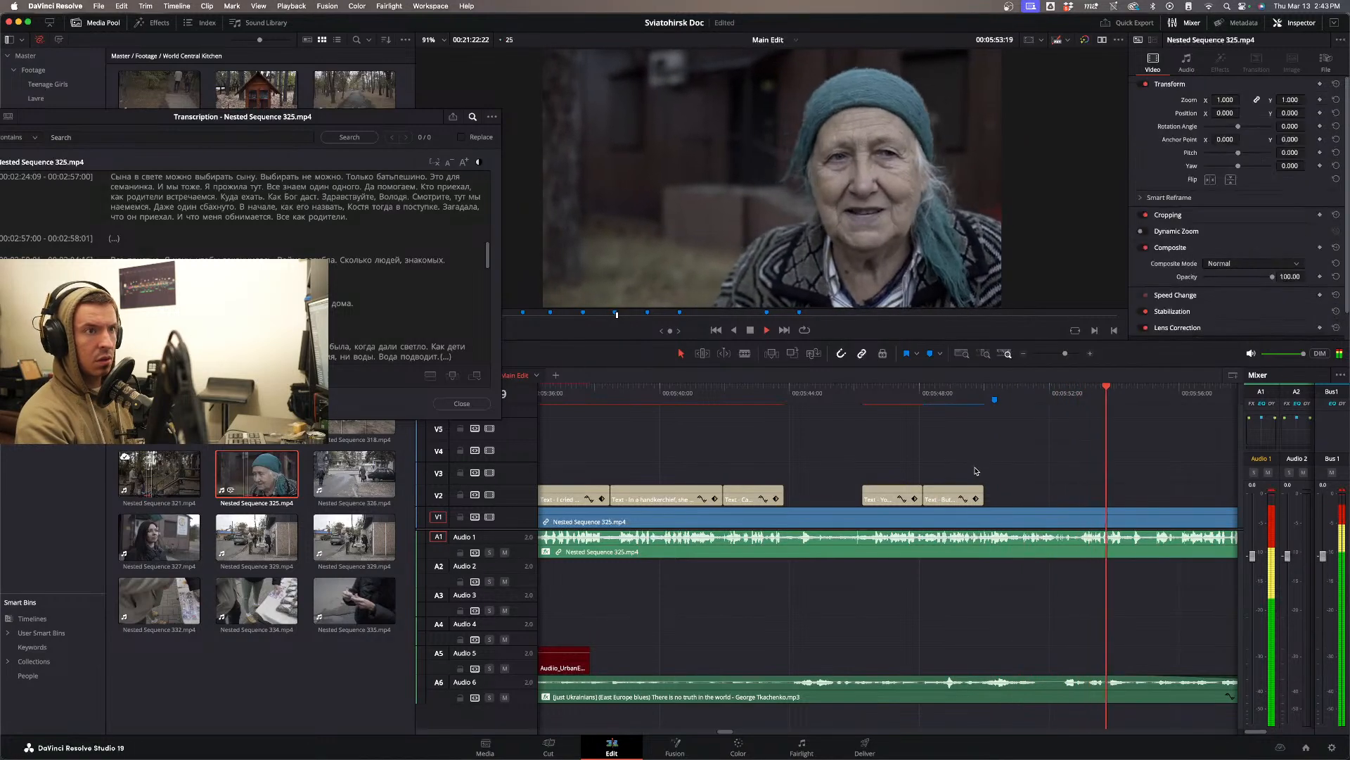
{"action": "key", "text": "space"}
- Replay the two new subtitles and retime them, extending the first to about 05:48 and the second from there to about 05:51
{"action": "left_click", "coordinate": [843, 399]}
{"action": "key", "text": "space"}
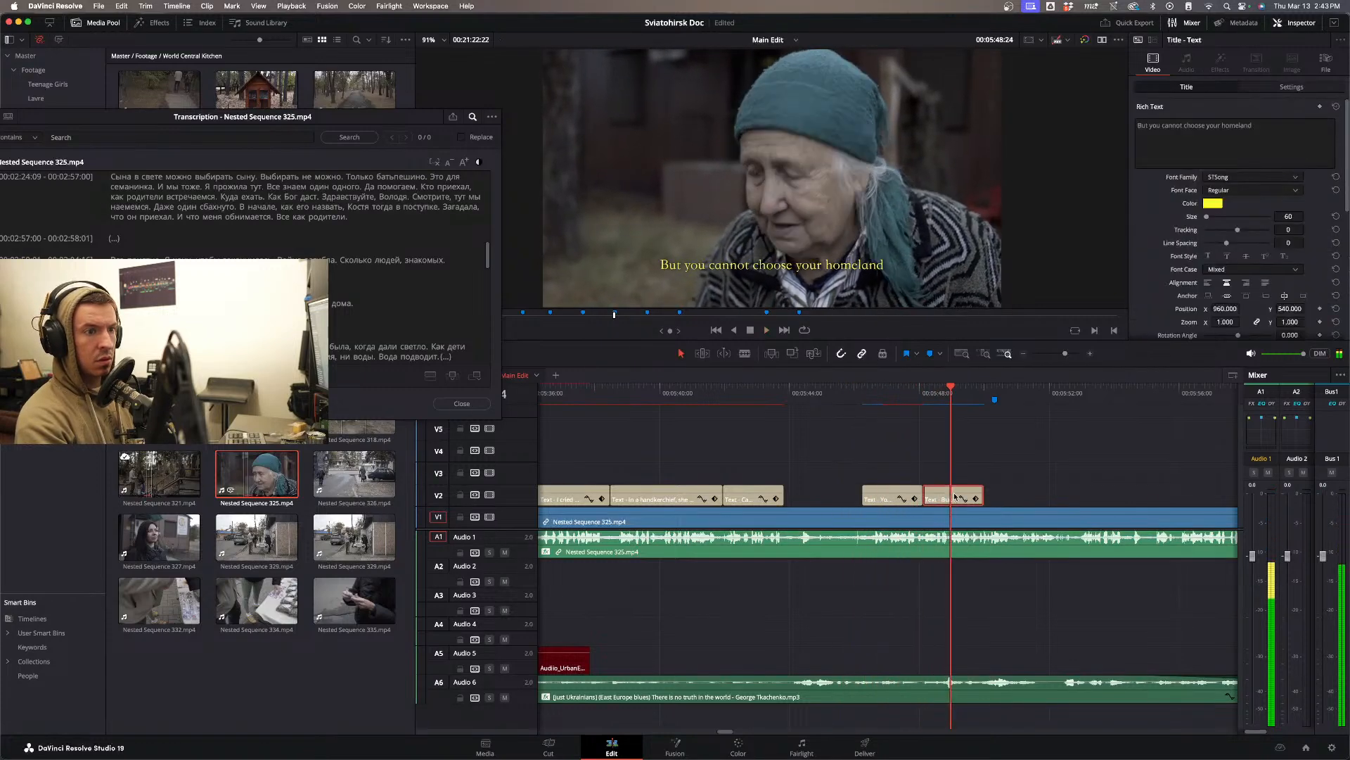
{"action": "left_click_drag", "start_coordinate": [949, 493], "coordinate": [1007, 496]}
{"action": "key", "text": "space"}
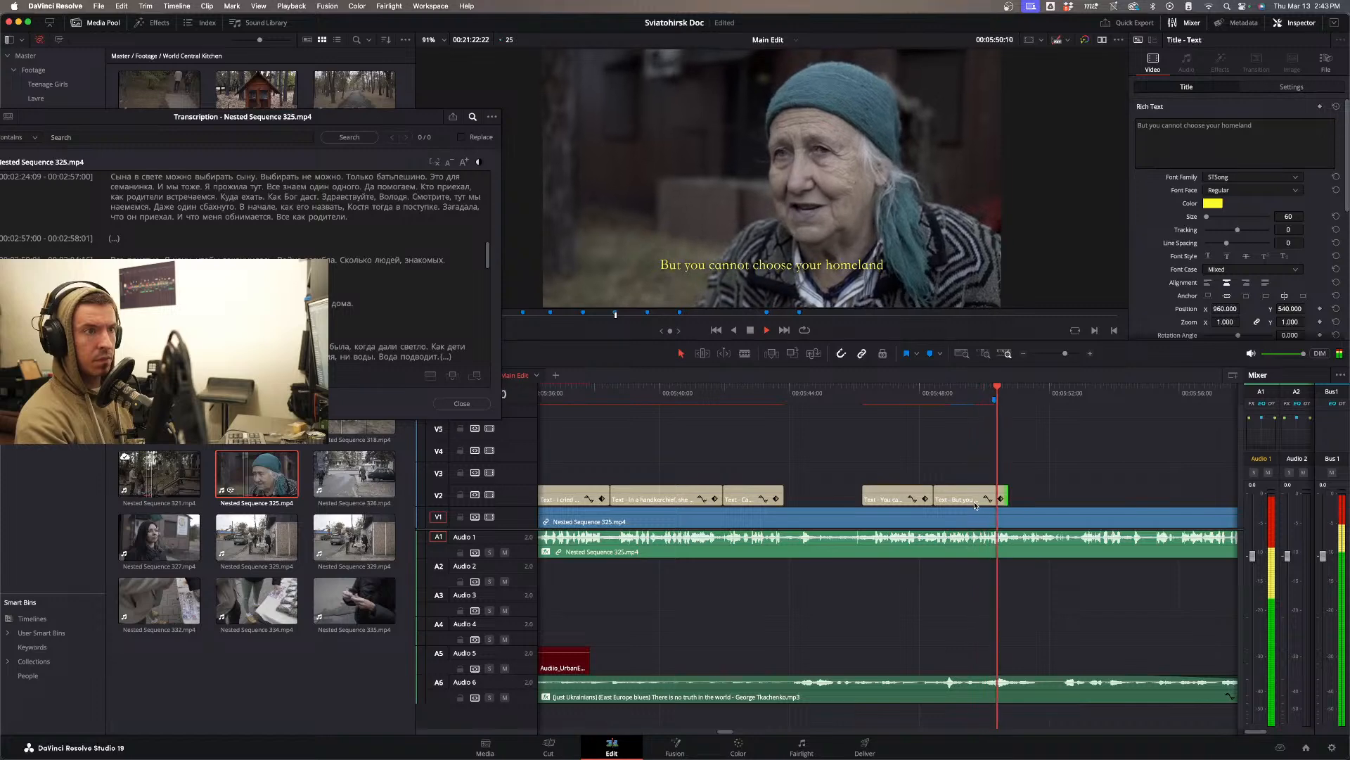
- Duplicate the "But you cannot choose your homeland" subtitle directly after it and set the copy's text to "That is what Shevchenko said."
{"action": "left_click_drag", "start_coordinate": [960, 495], "coordinate": [1035, 493]}
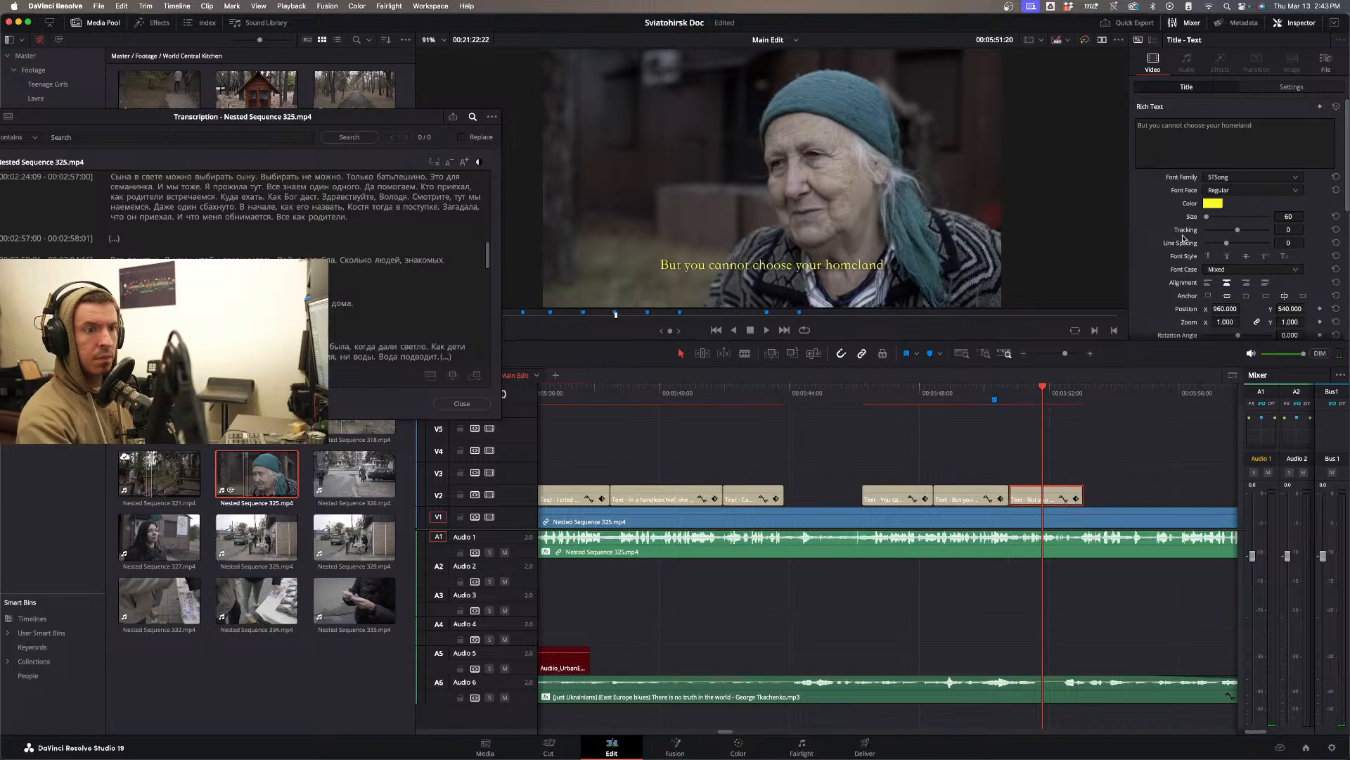
{"action": "left_click", "coordinate": [1204, 129]}
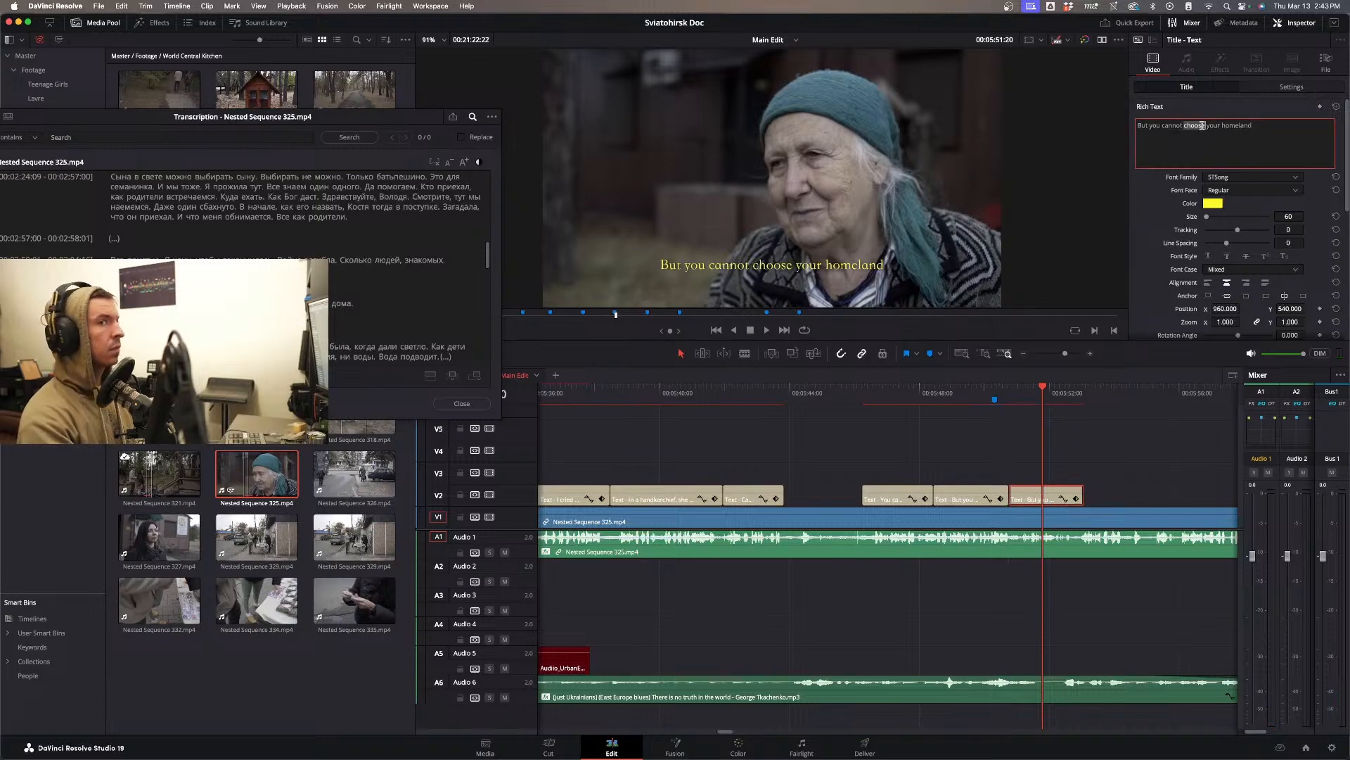
{"action": "triple_click", "coordinate": [1202, 126]}
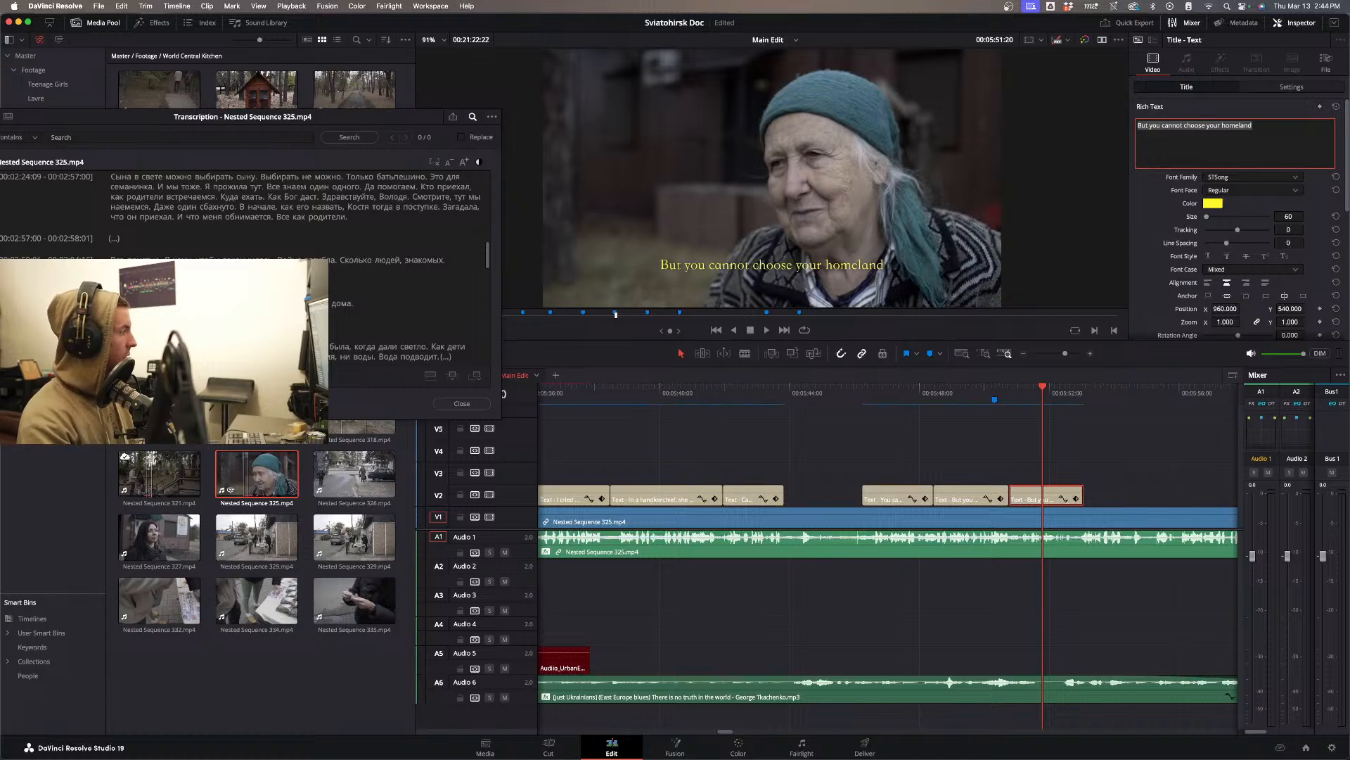
{"action": "key", "text": "super+Tab"}
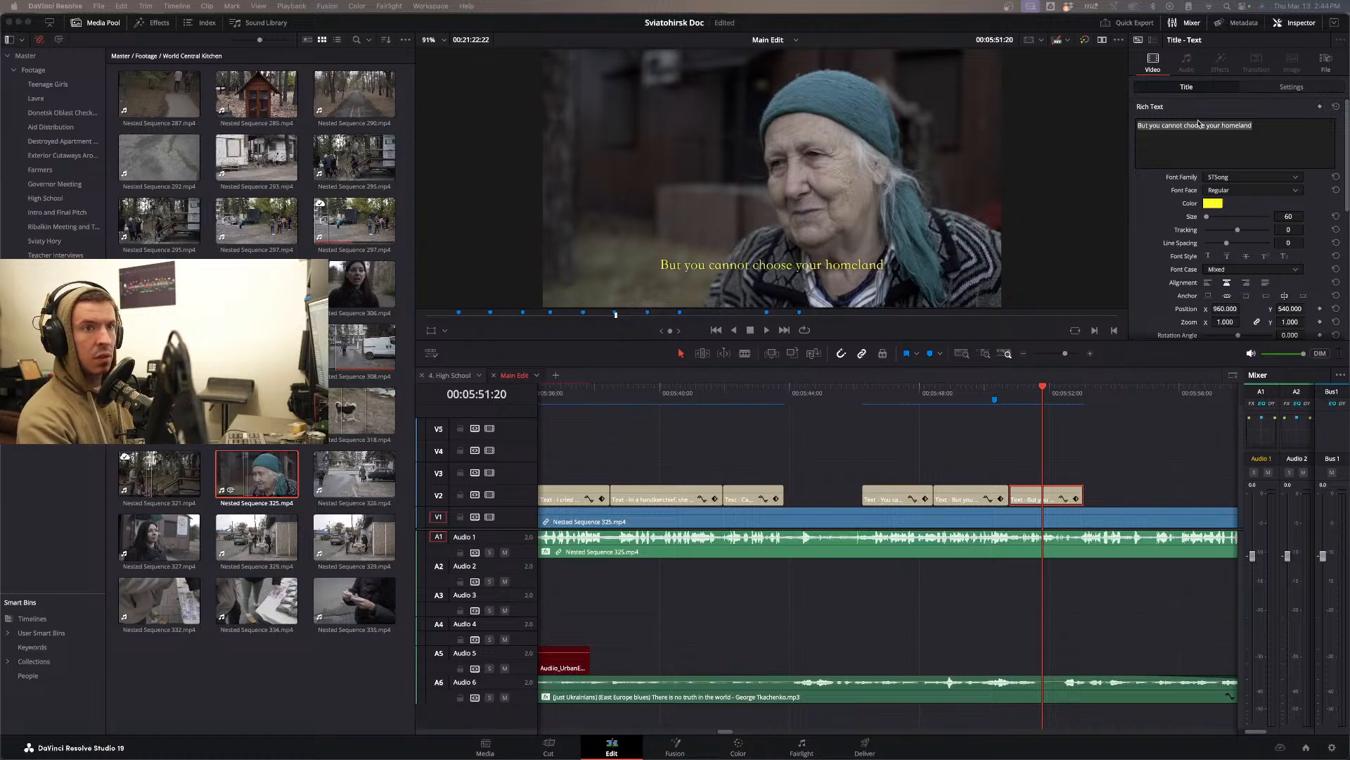
{"action": "key", "text": "super+Tab"}
{"action": "type", "text": "That is what Shevchenko said."}
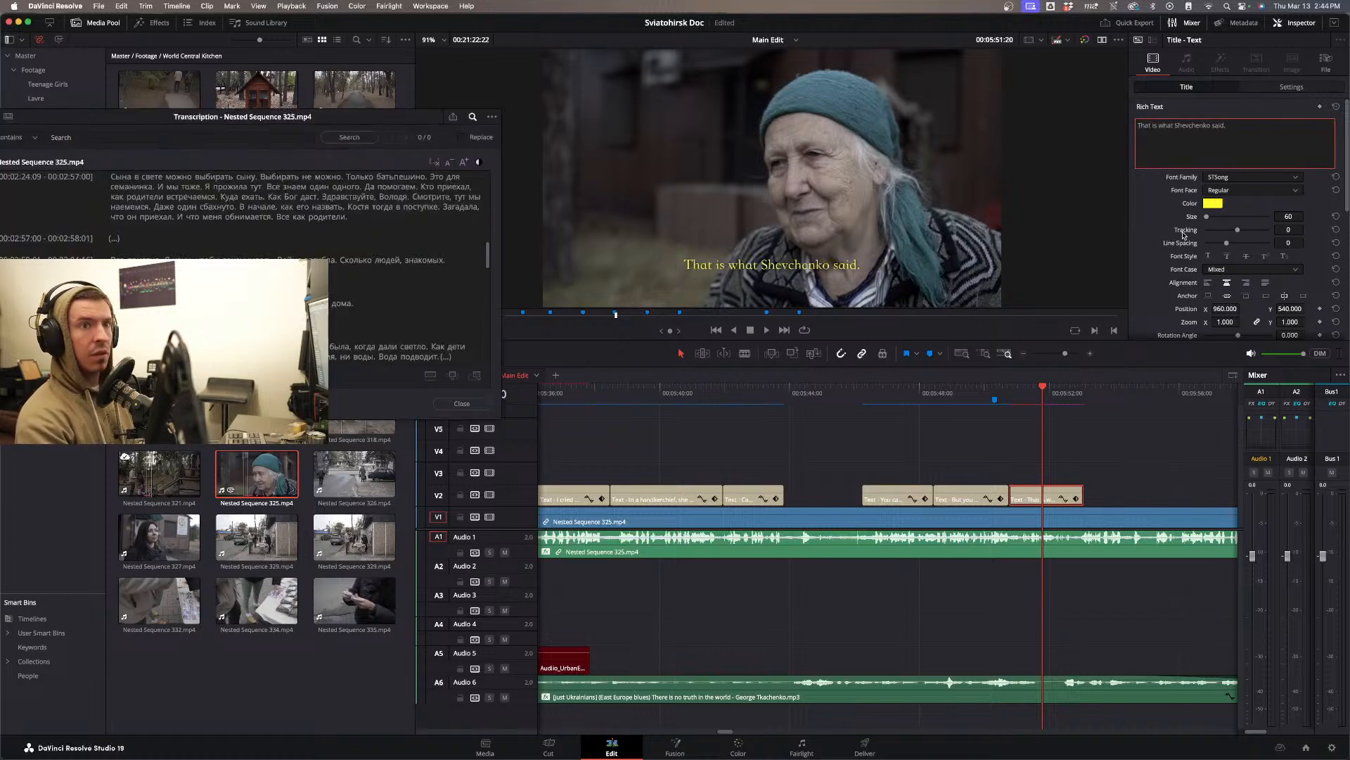
{"action": "left_click", "coordinate": [1060, 455]}
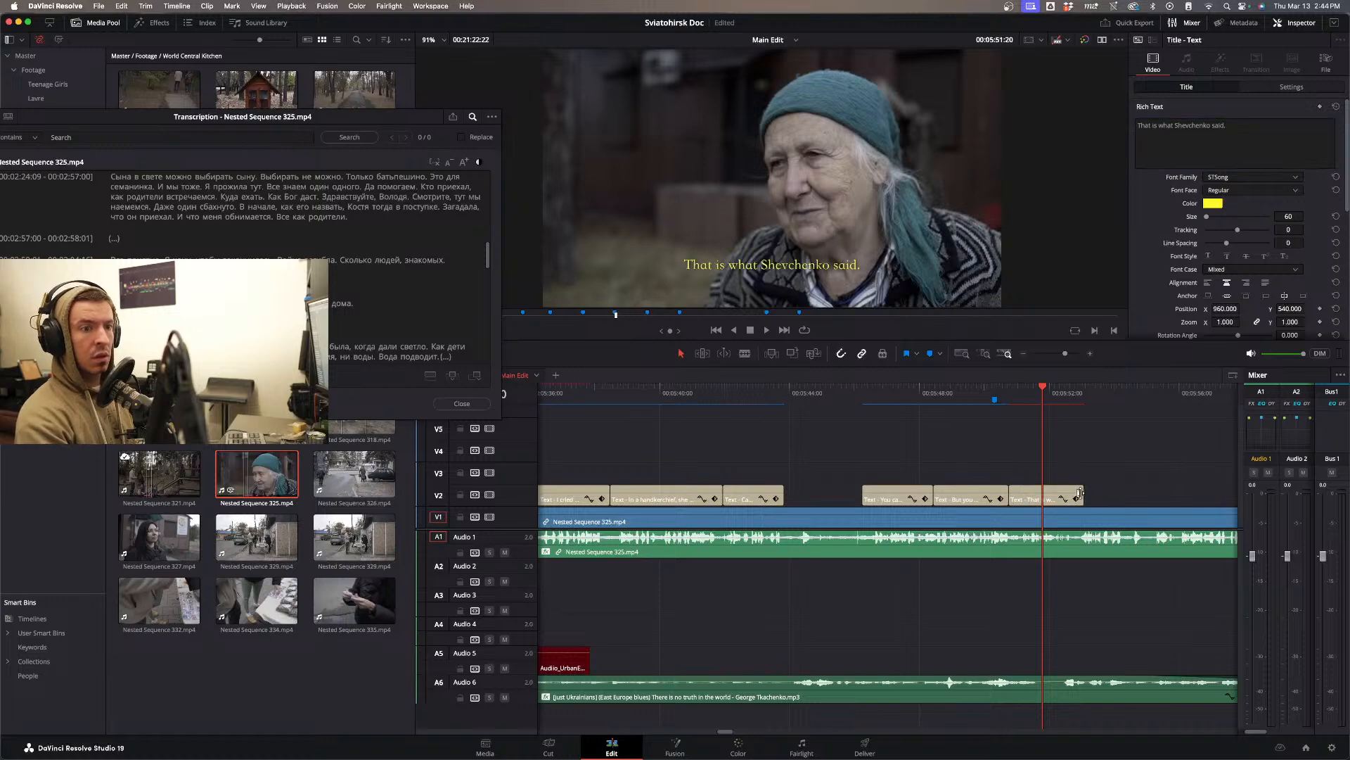
- Trim the "That is what Shevchenko said." subtitle to about 05:53 and duplicate it directly behind with the text "And we feel the same."
{"action": "left_click_drag", "start_coordinate": [1080, 492], "coordinate": [1118, 496]}
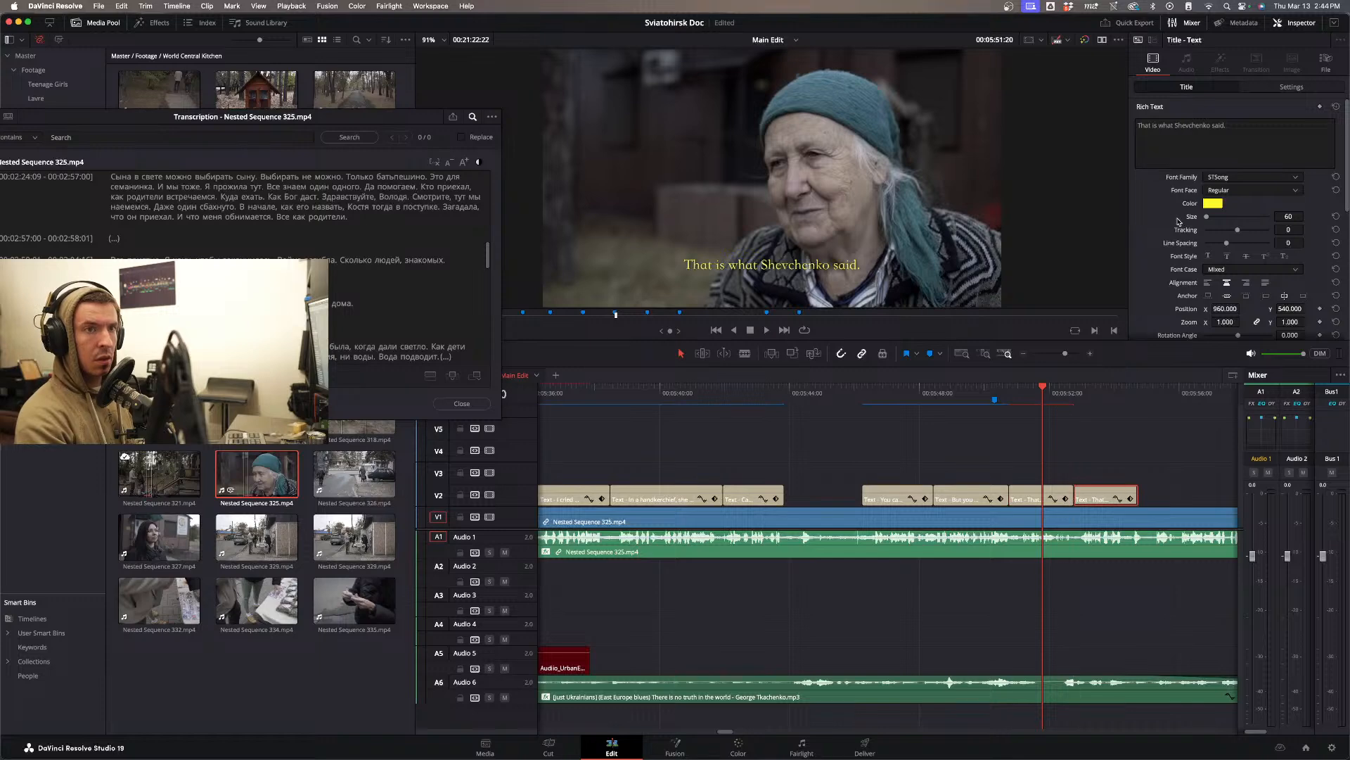
{"action": "triple_click", "coordinate": [1177, 129]}
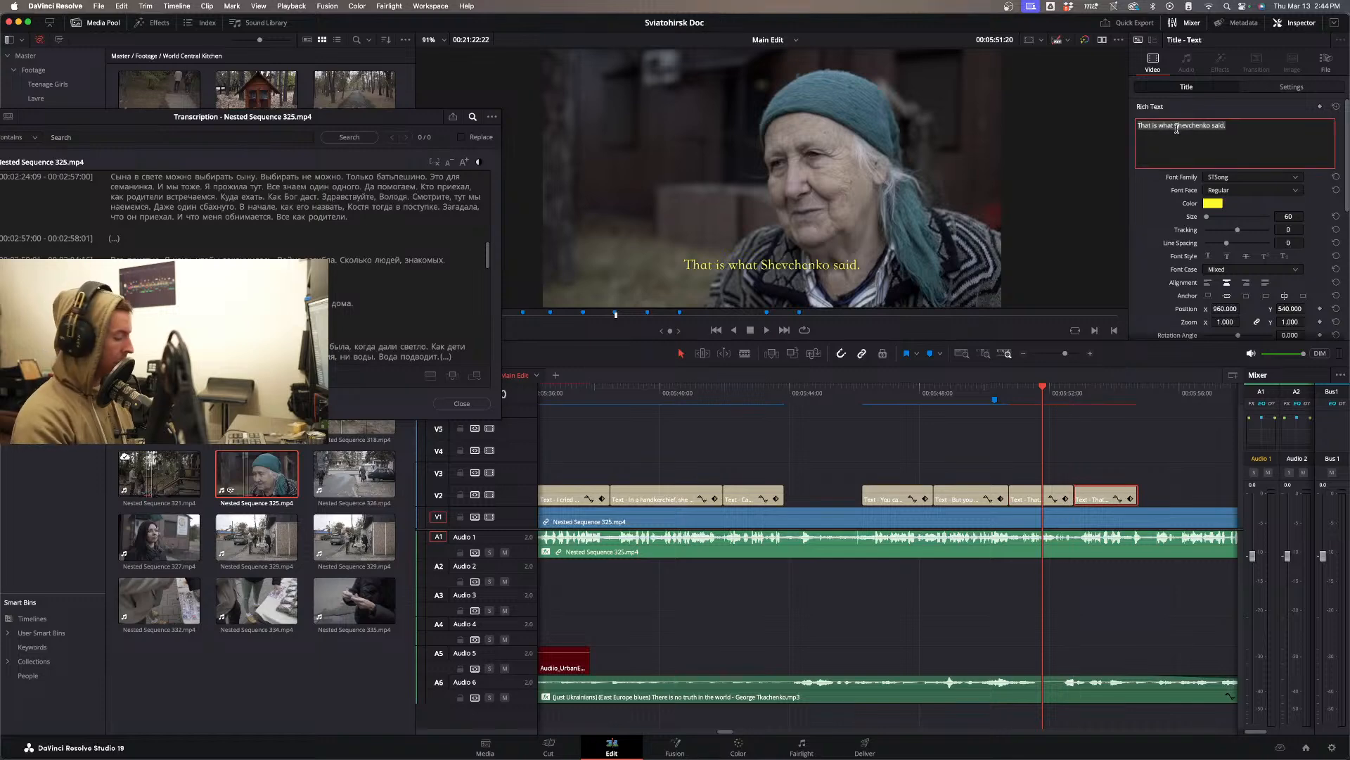
{"action": "type", "text": "And we feel the same."}
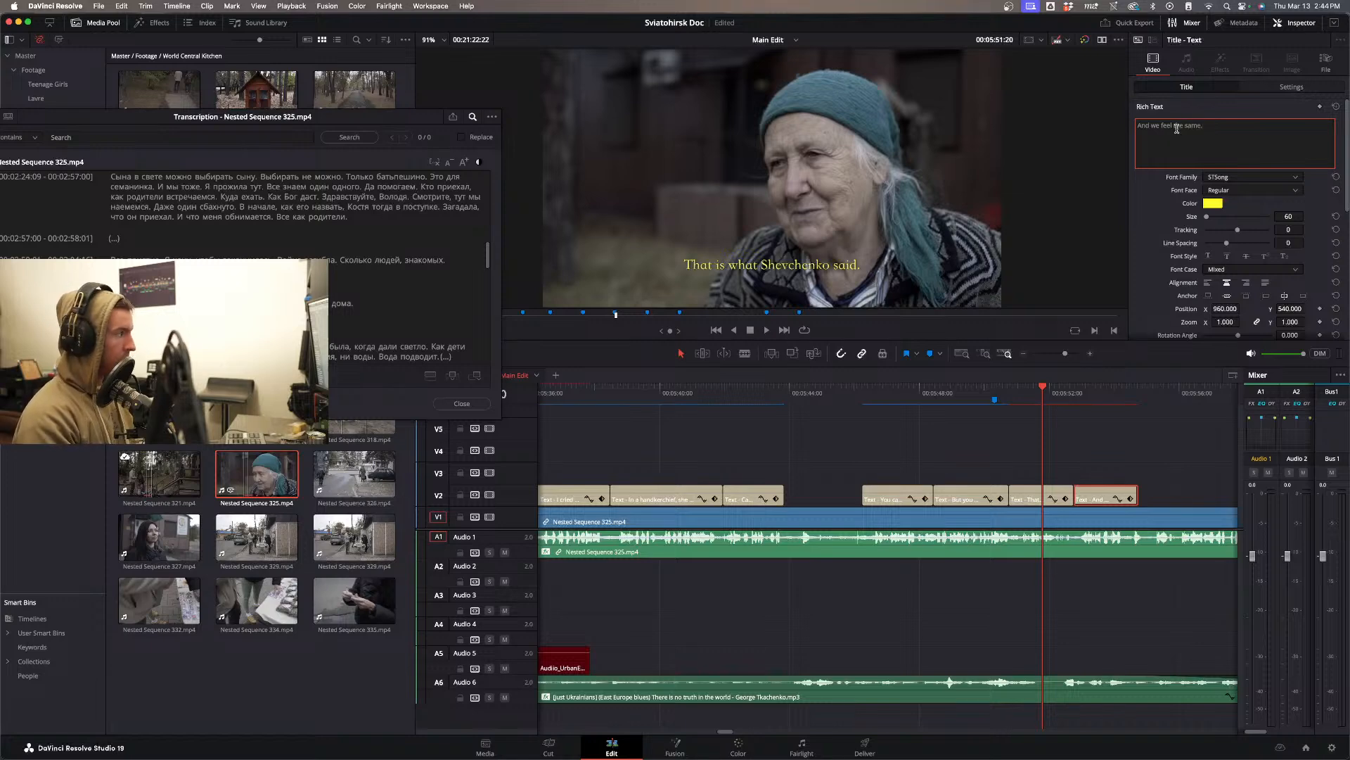
{"action": "left_click", "coordinate": [1108, 467]}
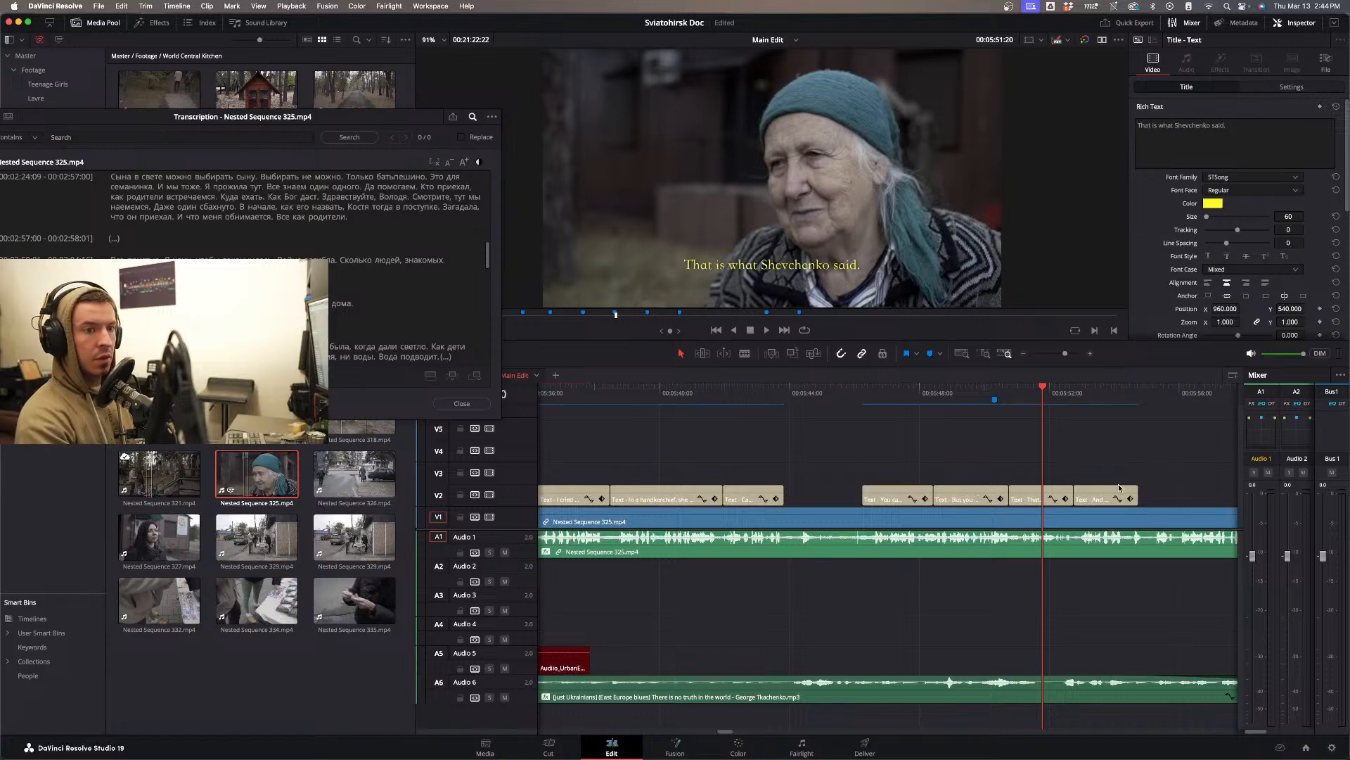
- Duplicate the "And we feel the same." subtitle directly after it and set the copy's text to "I have lioved here. We all know each other."
{"action": "scroll", "coordinate": [1048, 494], "scroll_direction": "right", "scroll_amount": 3}
{"action": "left_click", "coordinate": [912, 495]}
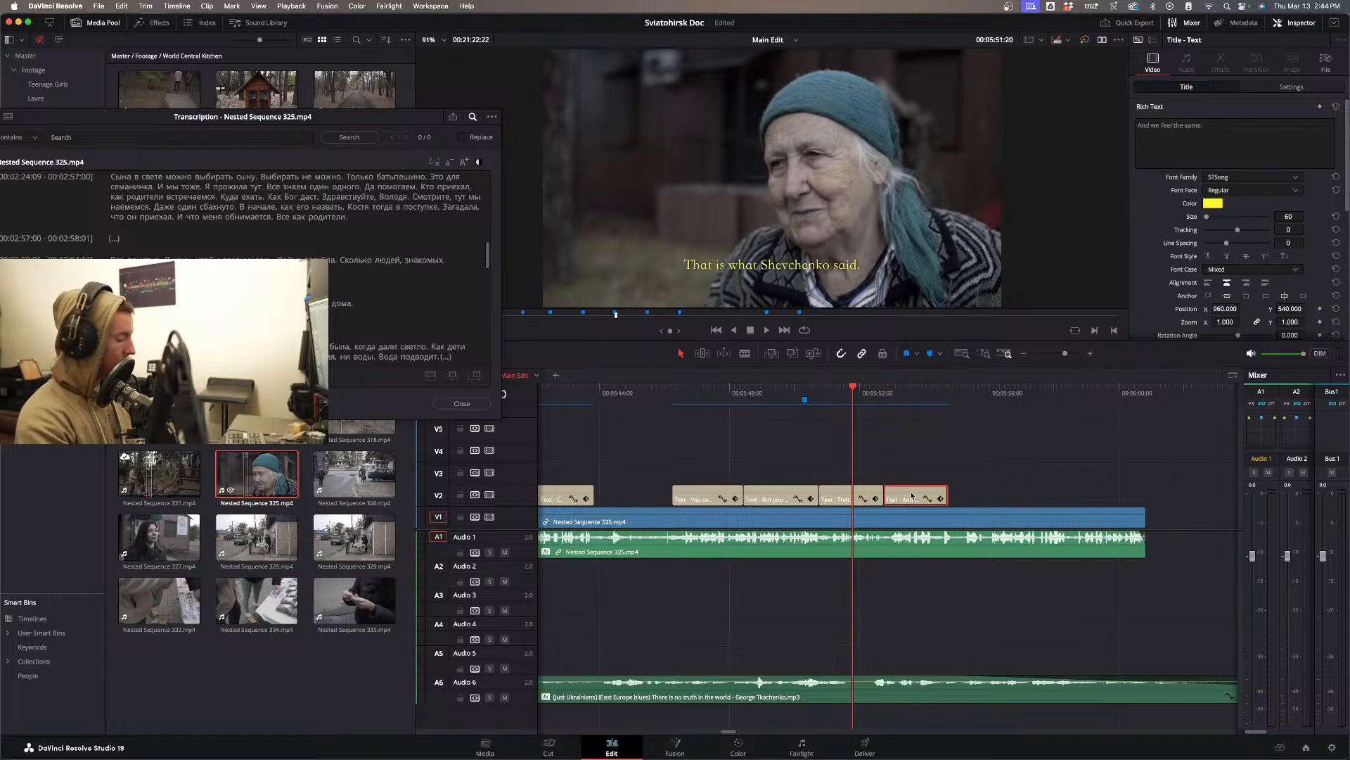
{"action": "left_click_drag", "start_coordinate": [911, 496], "coordinate": [983, 495]}
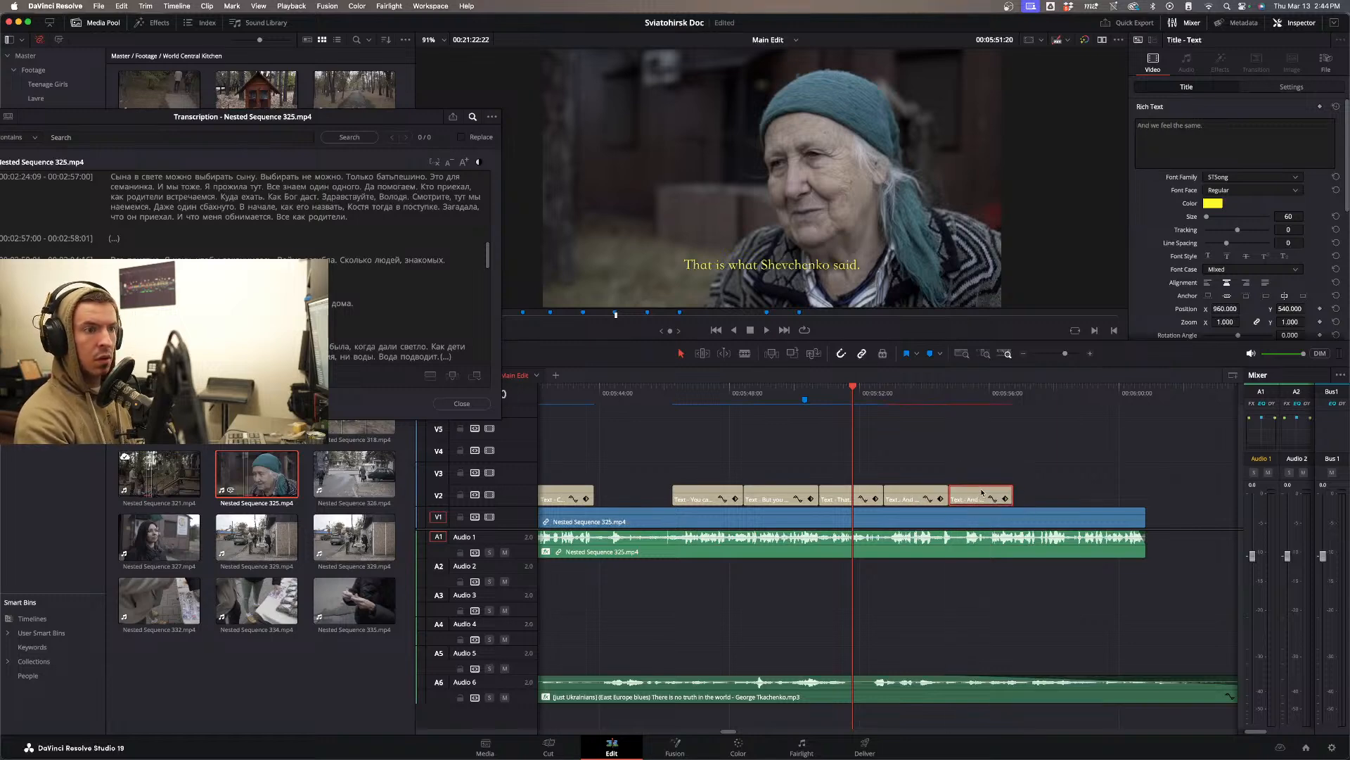
{"action": "left_click", "coordinate": [1200, 126]}
{"action": "key", "text": "super+a"}
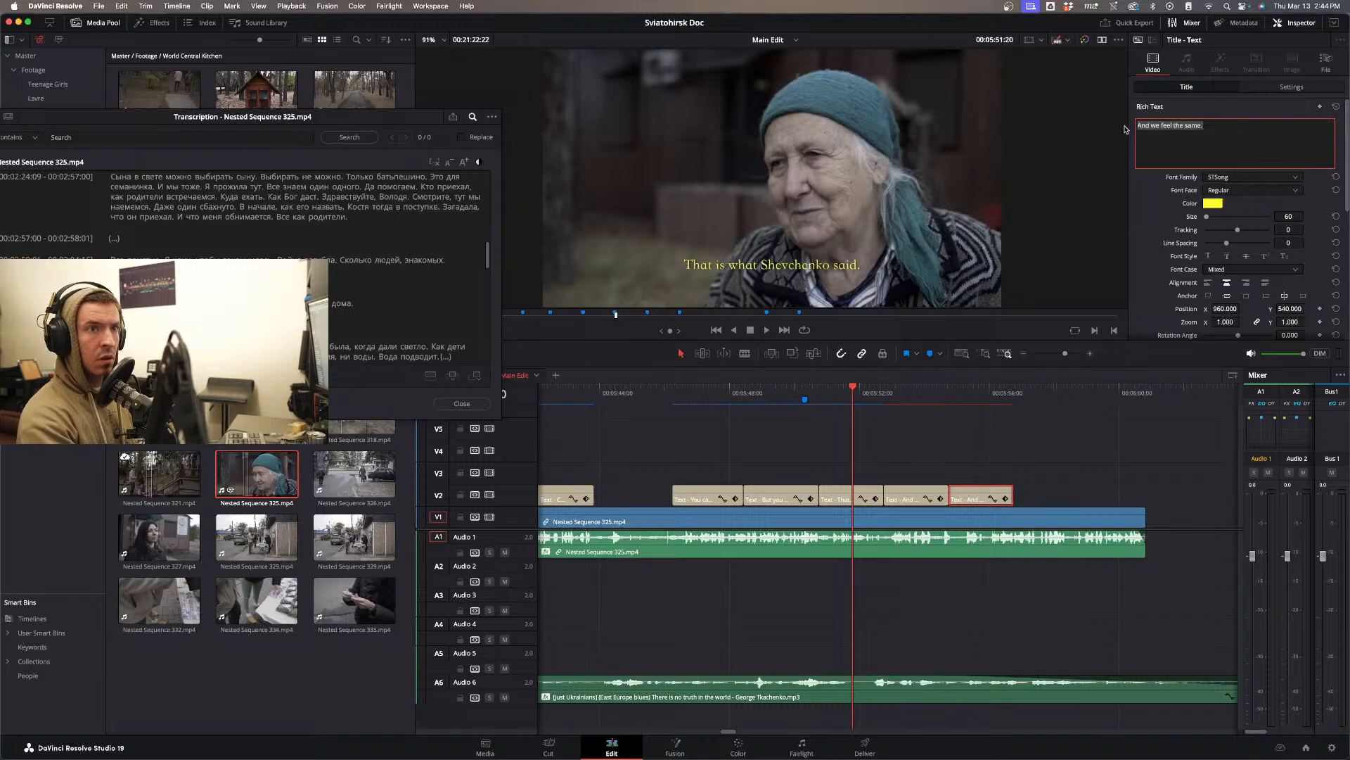
{"action": "type", "text": "I have loved here. We all know each other."}
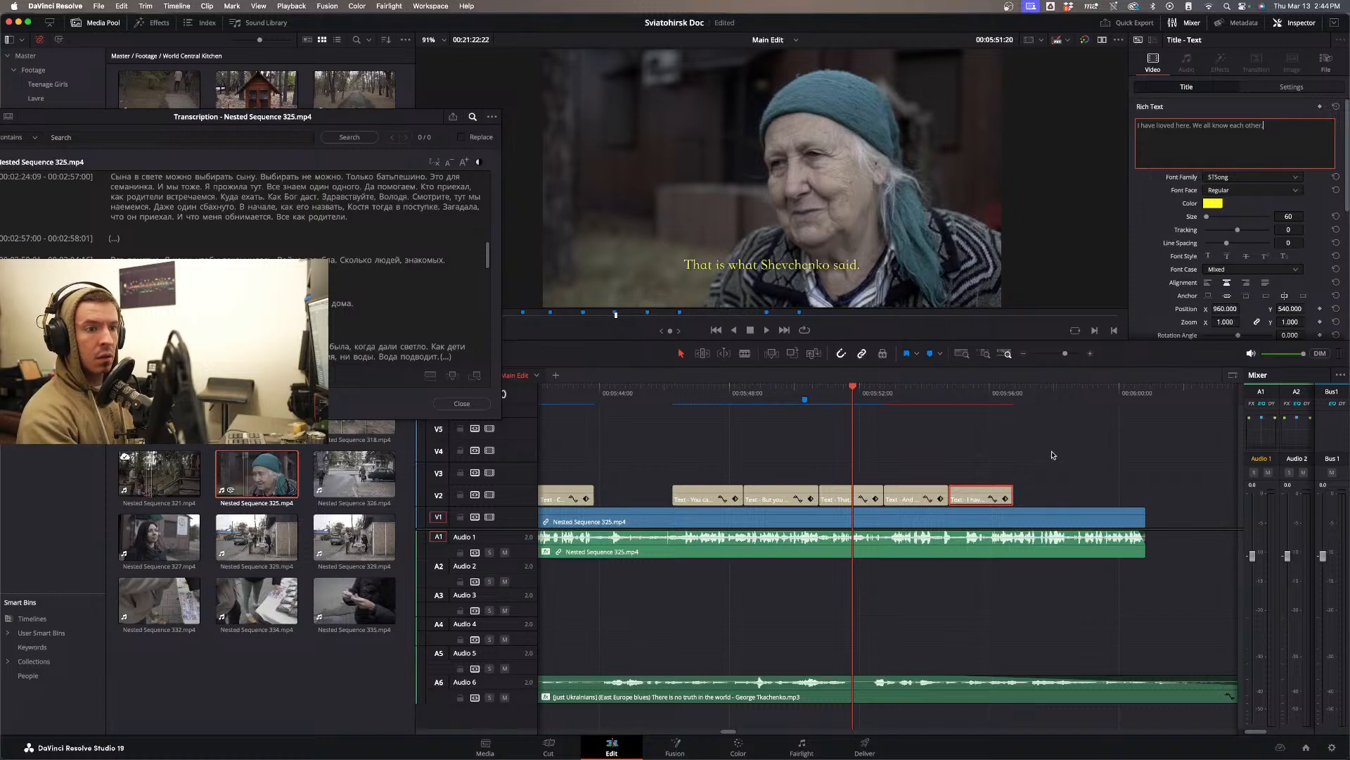
{"action": "left_click", "coordinate": [1053, 455]}
- Duplicate the last subtitle, extend the copy to the interview's end, and set its text to "When someone arrives, we treat them as if they were family."
{"action": "left_click", "coordinate": [985, 494]}
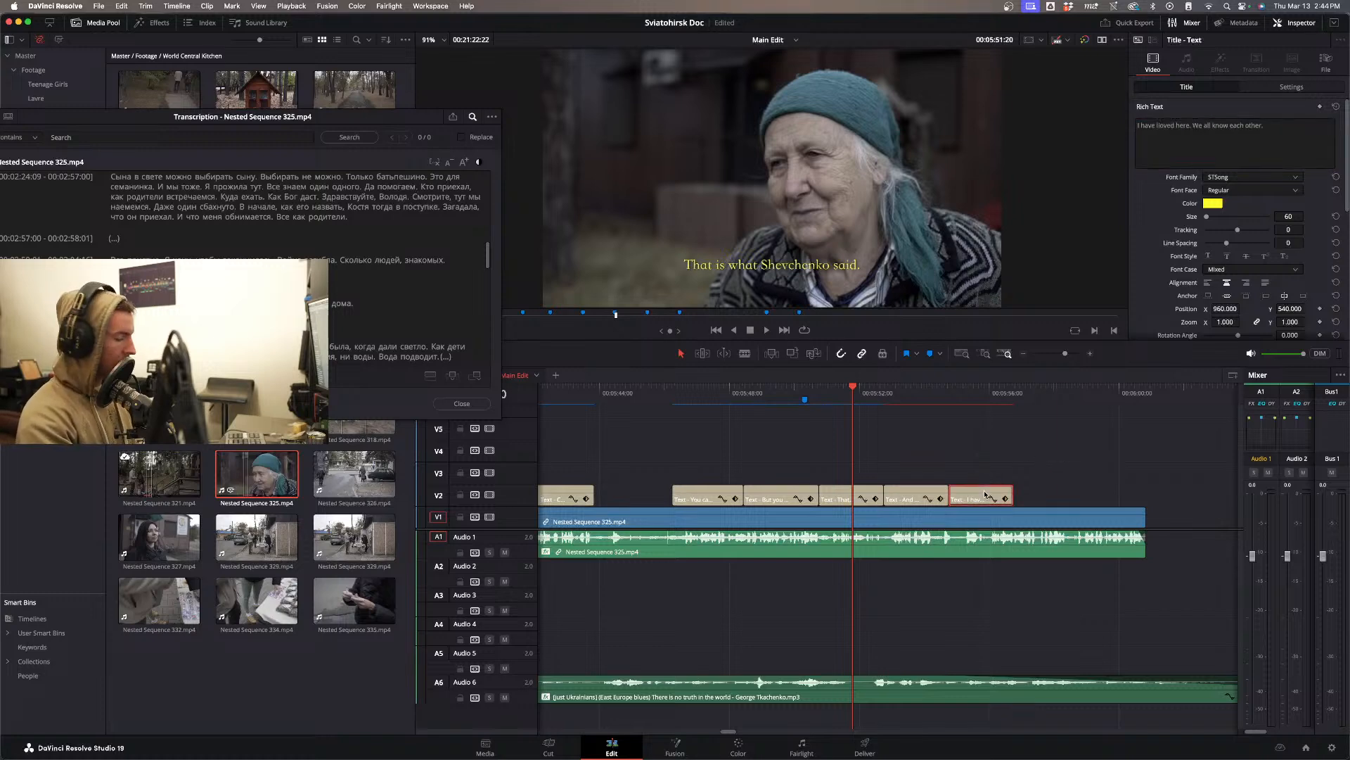
{"action": "left_click_drag", "start_coordinate": [985, 494], "coordinate": [1137, 495]}
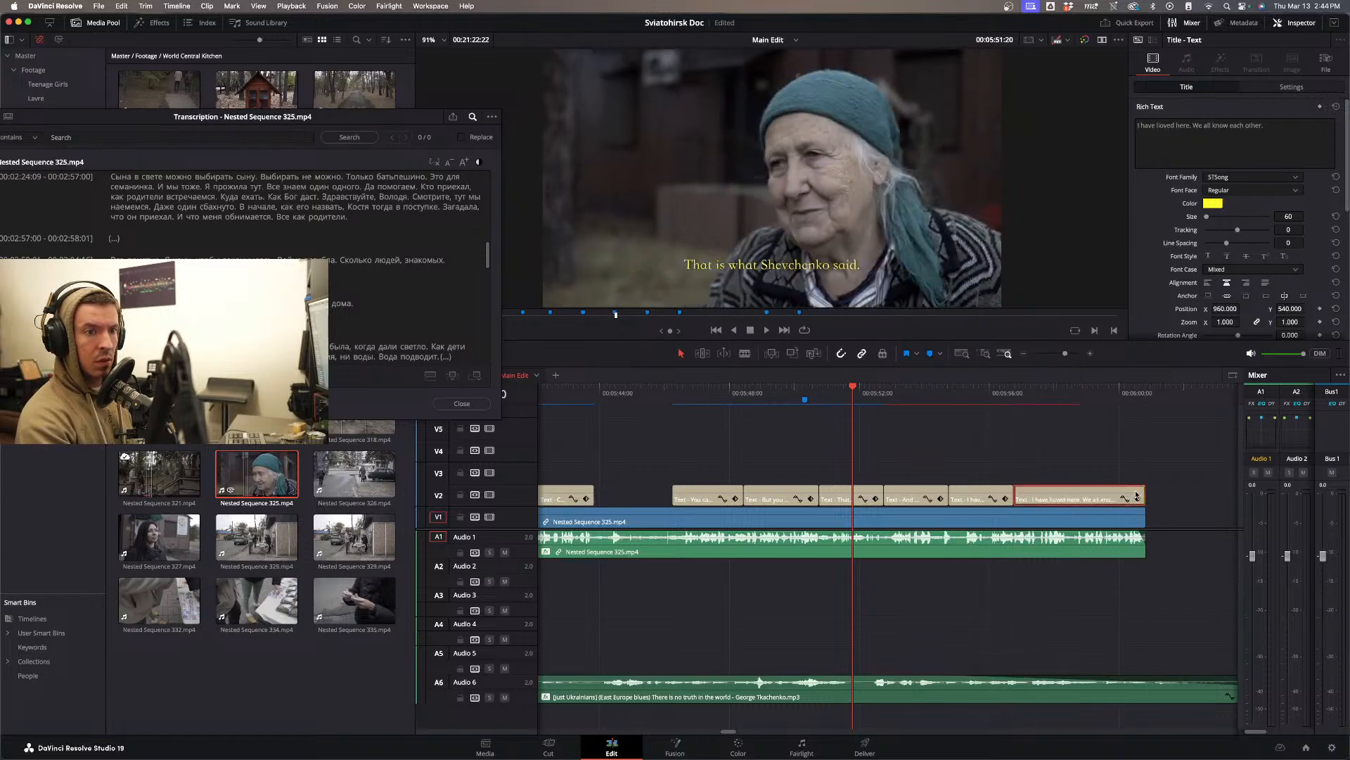
{"action": "triple_click", "coordinate": [1210, 128]}
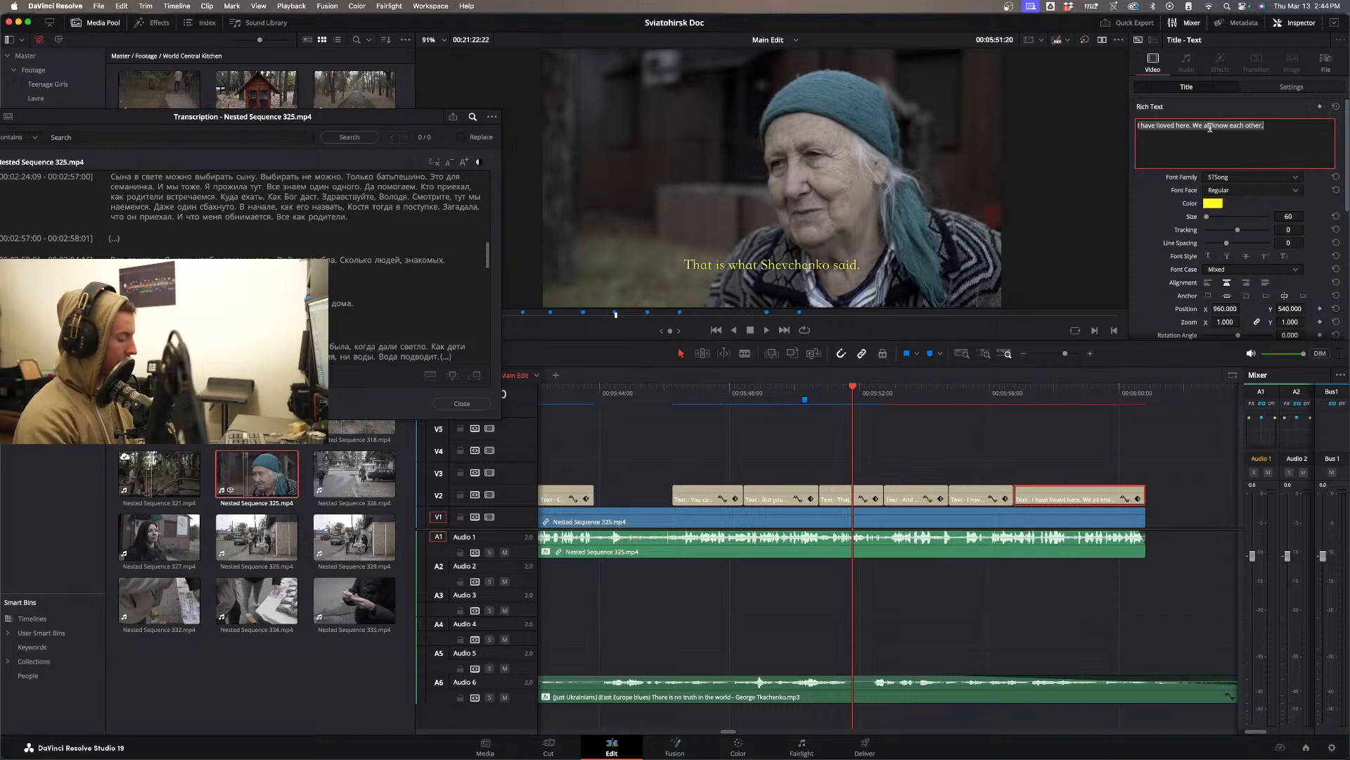
{"action": "type", "text": "When sme"}
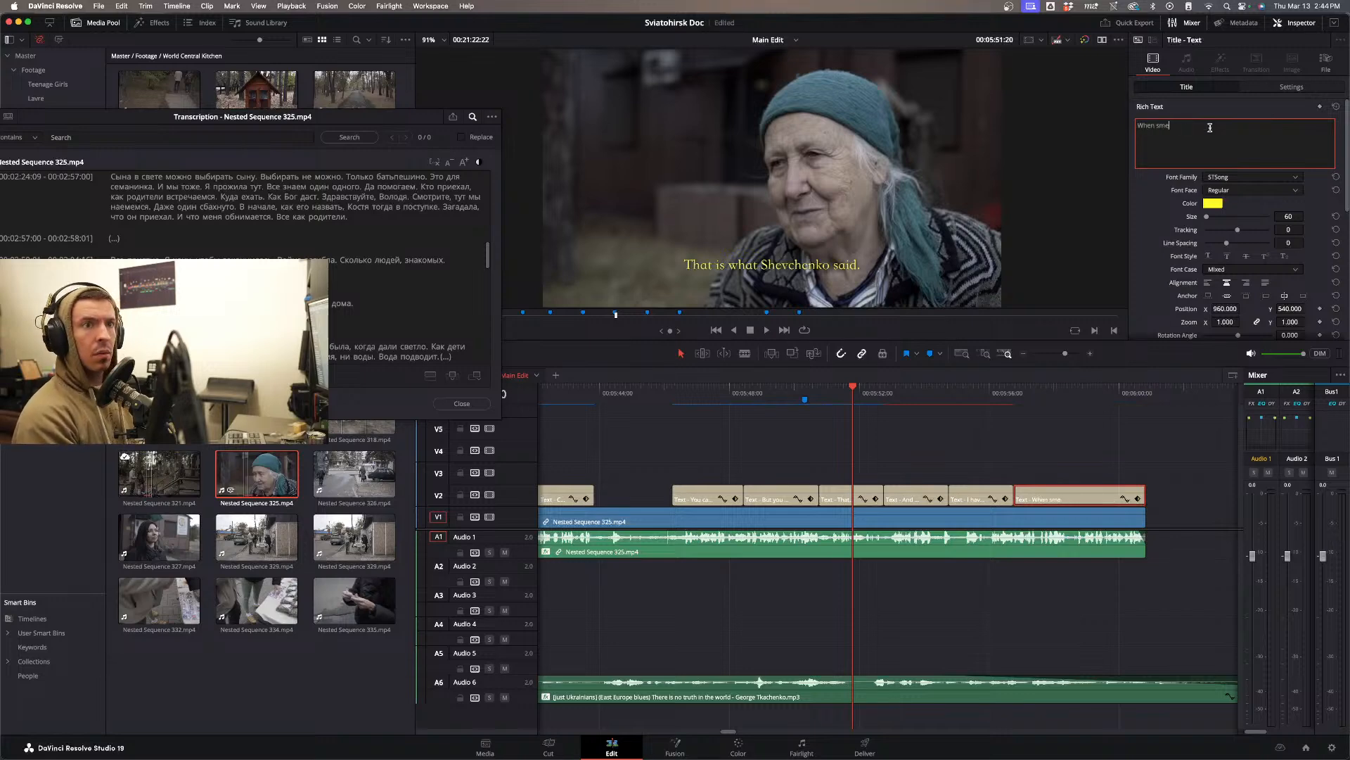
{"action": "type", "text": "oome"}
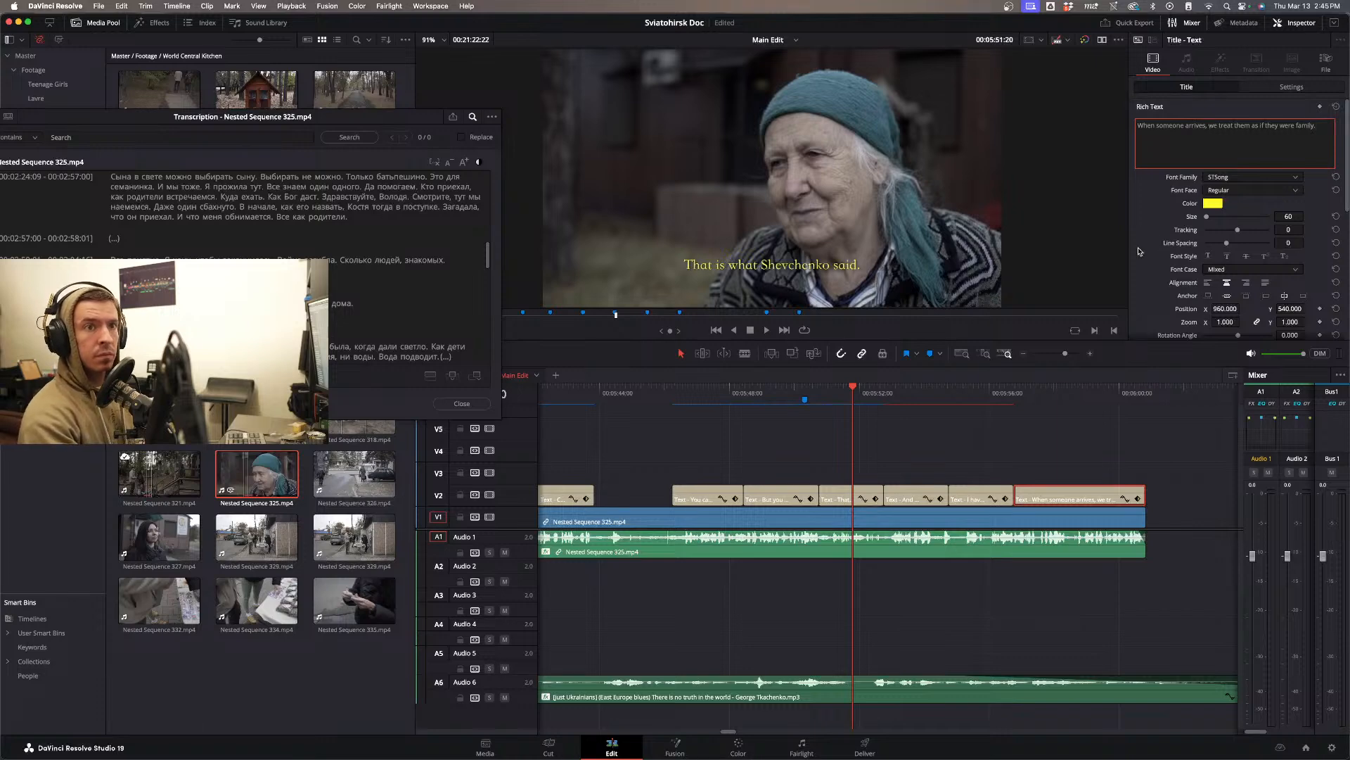
{"action": "left_click", "coordinate": [1066, 445]}
- Review the new subtitles in playback from about 05:45 to the interview's end, deleting the stray letter in the misspelled "lioved"
{"action": "left_click", "coordinate": [655, 398]}
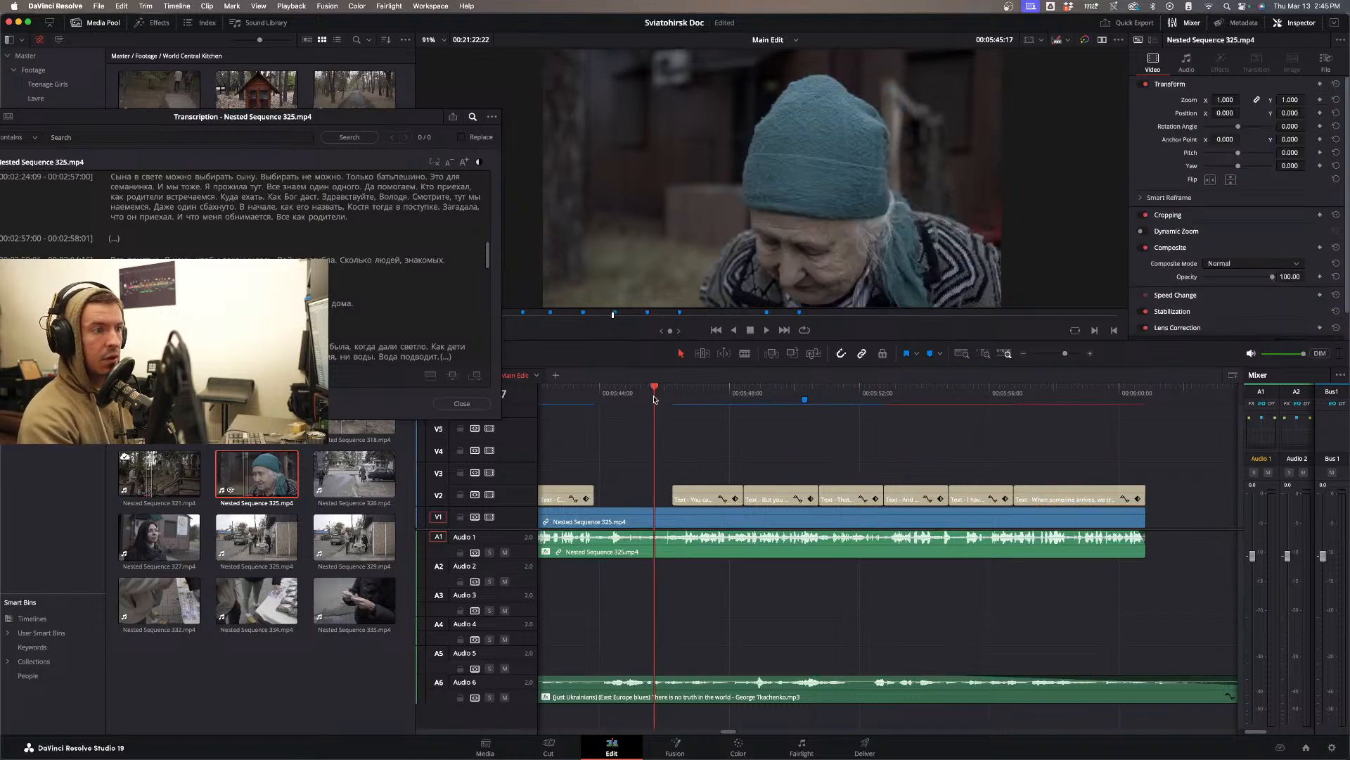
{"action": "key", "text": "space"}
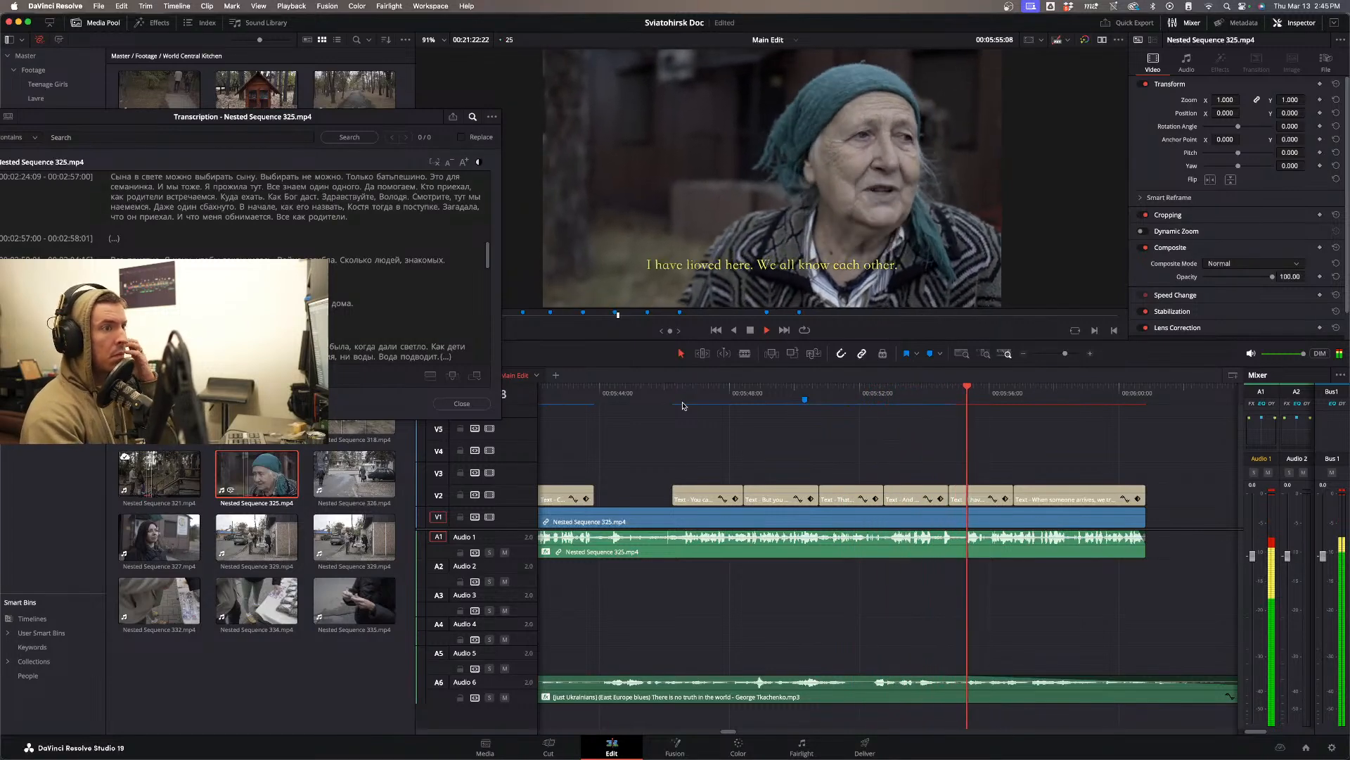
{"action": "key", "text": "space"}
{"action": "left_click", "coordinate": [974, 498]}
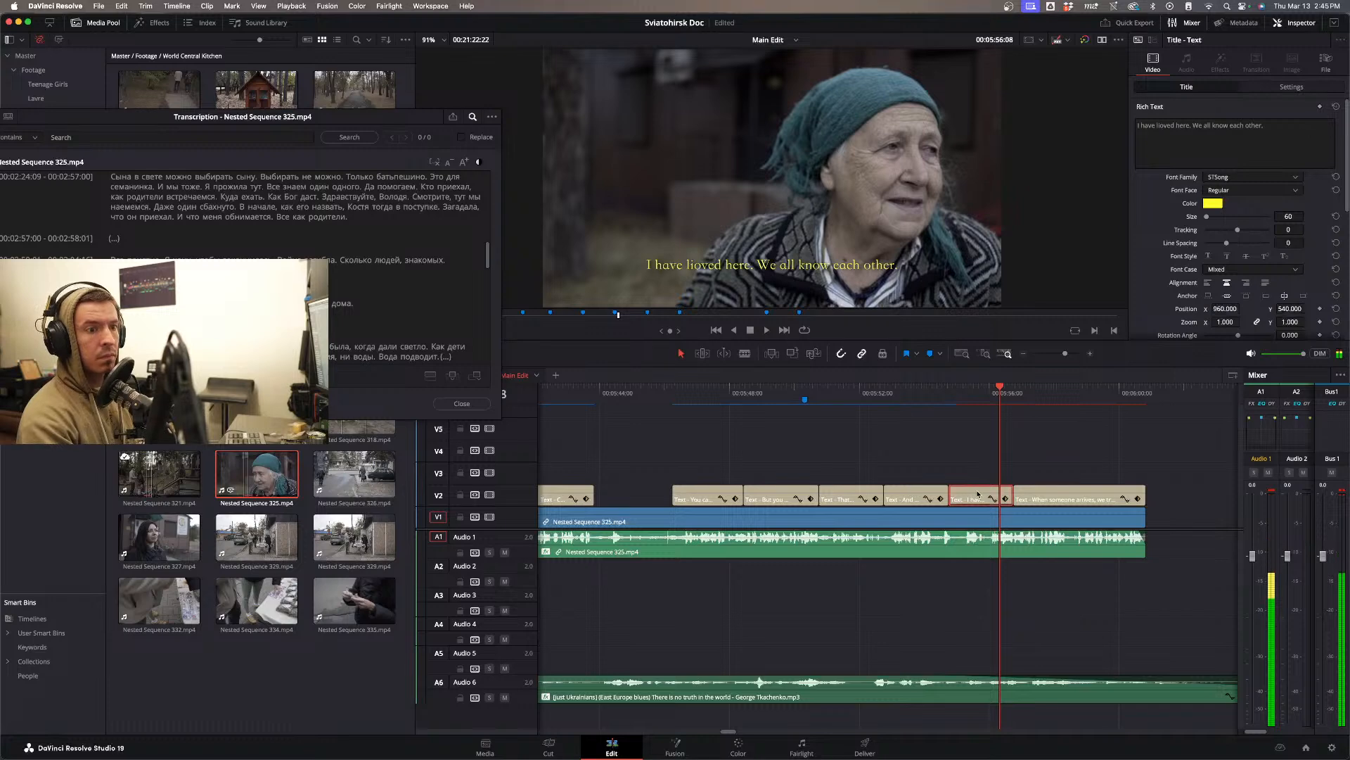
{"action": "left_click", "coordinate": [1164, 128]}
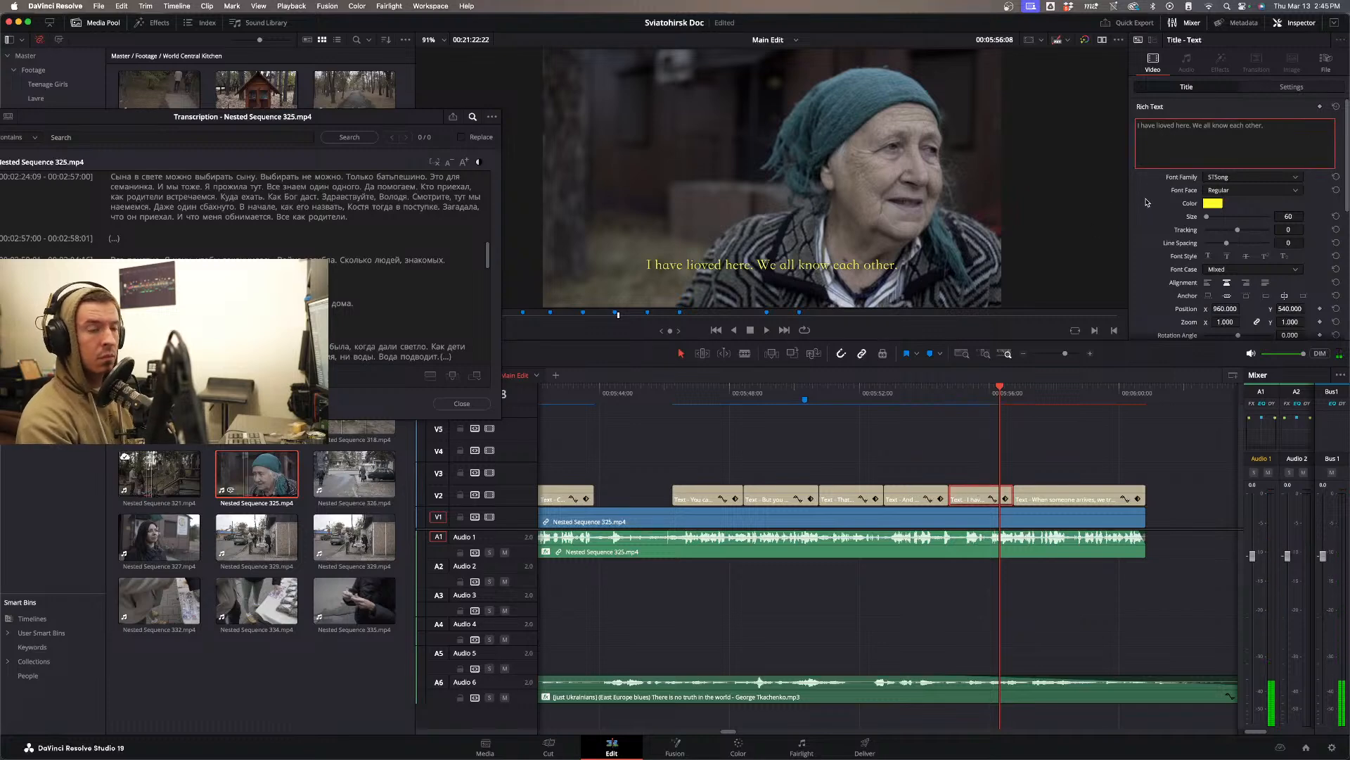
{"action": "key", "text": "BackSpace"}
{"action": "left_click", "coordinate": [1164, 214]}
{"action": "key", "text": "space"}
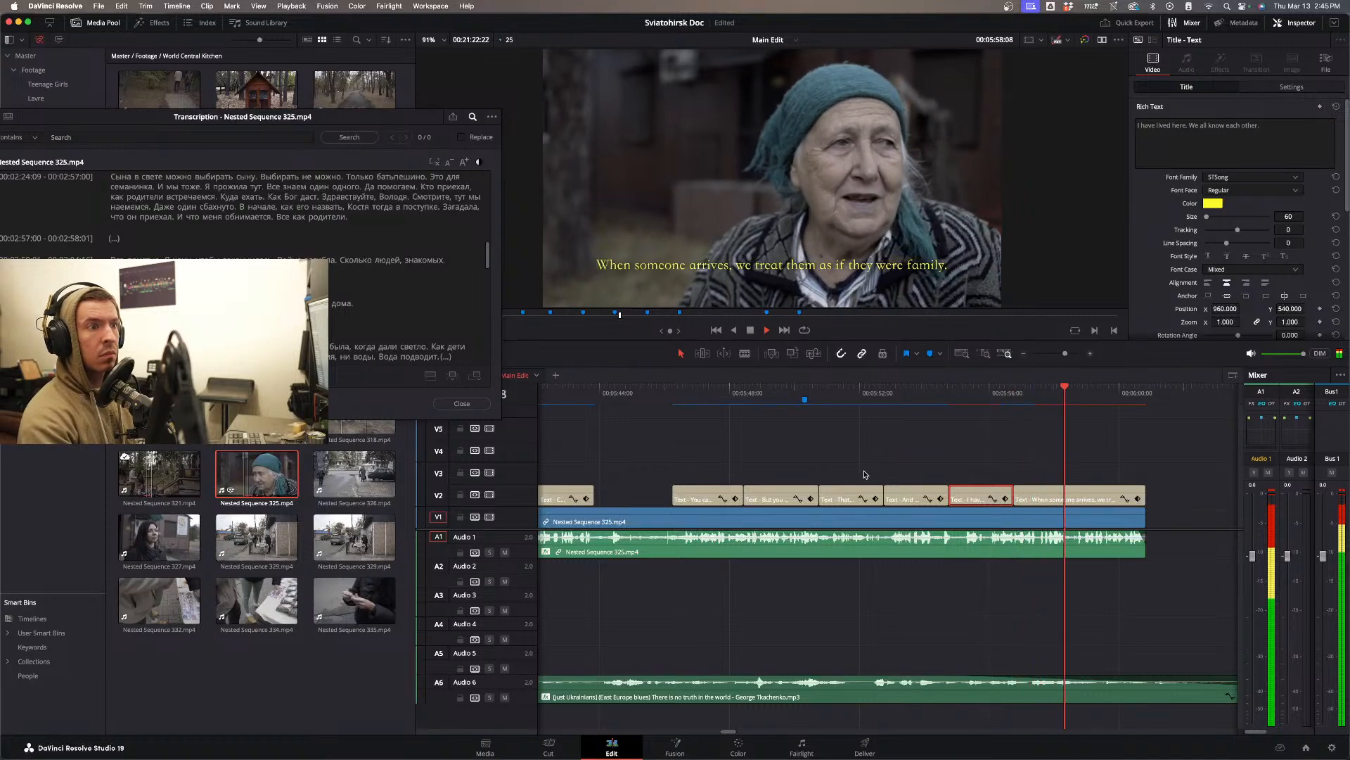
{"action": "left_click", "coordinate": [886, 462]}
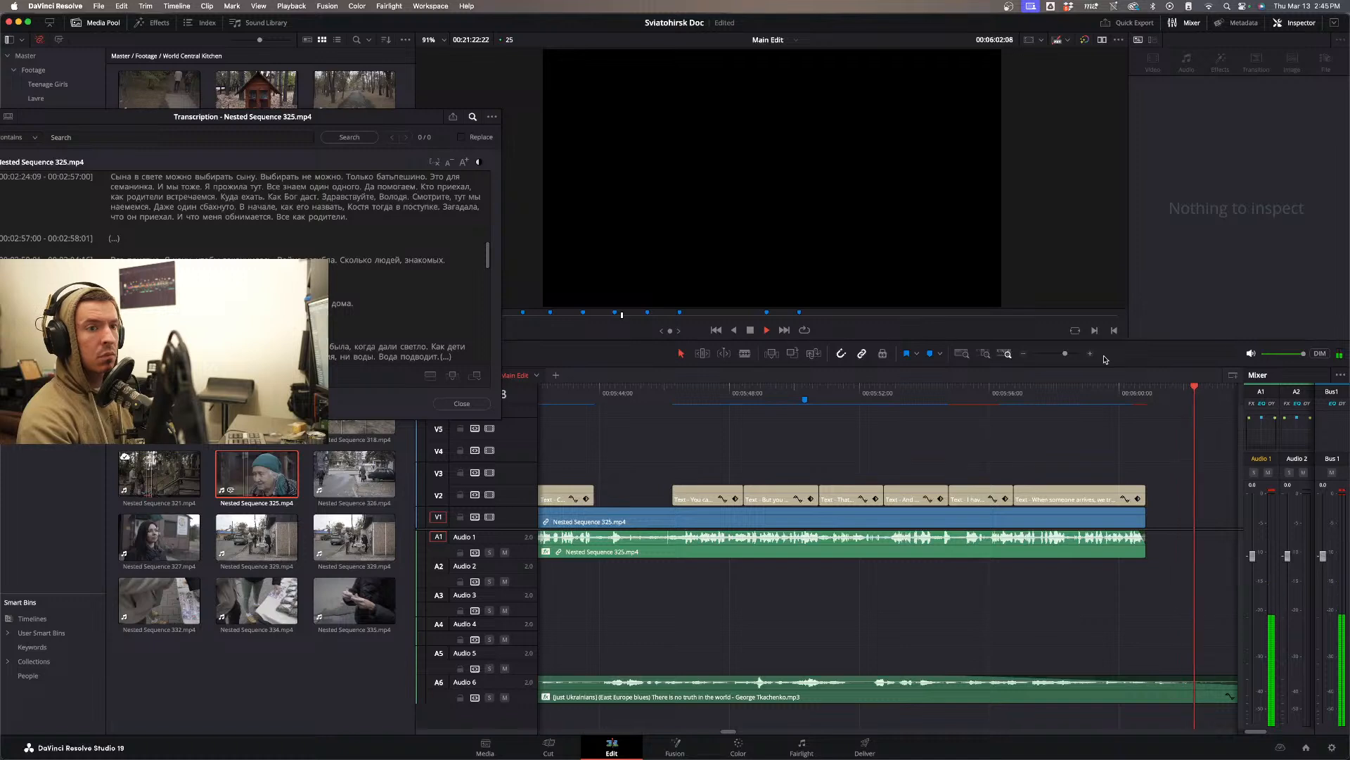
{"action": "key", "text": "space"}
- Delete the clips at about 04:58 on the timeline, ahead of the first short interview excerpt
{"action": "key", "text": "super+minus"}
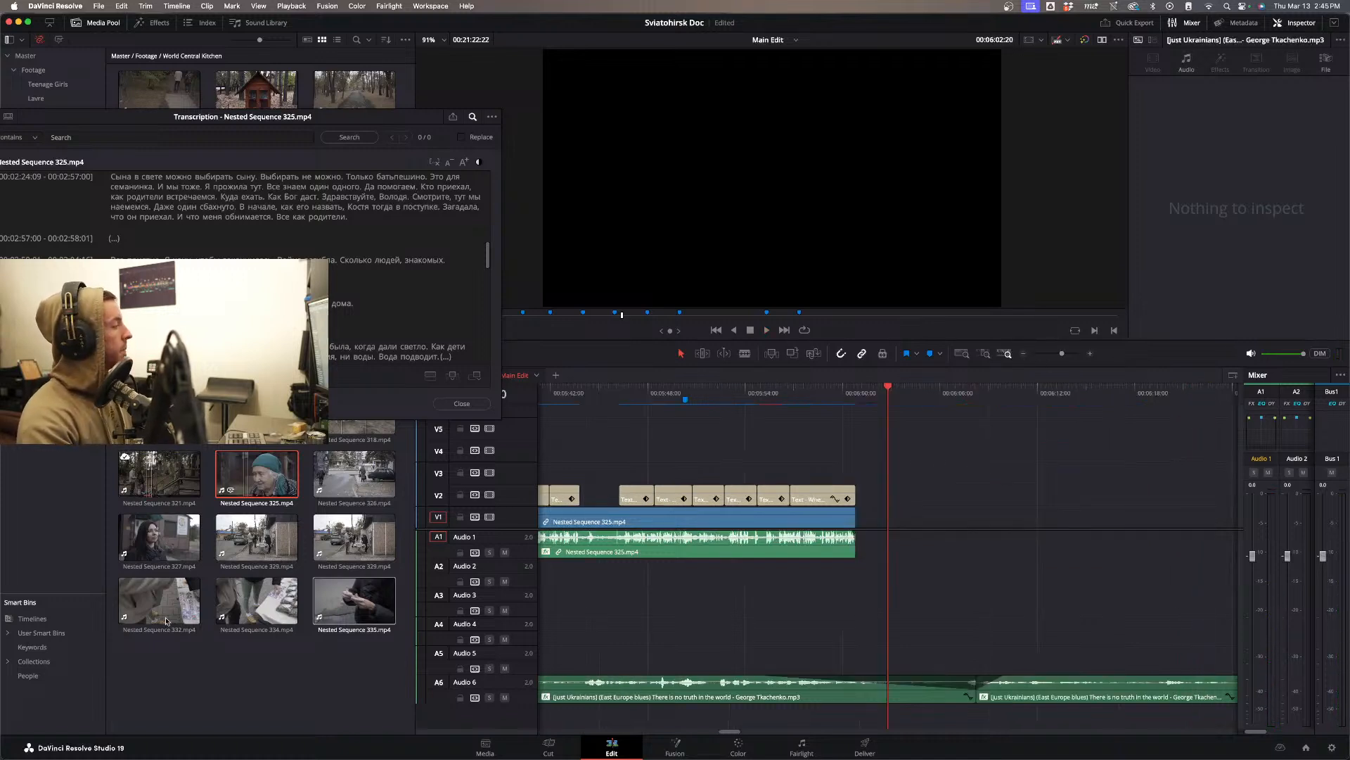
{"action": "left_click", "coordinate": [1024, 354]}
{"action": "left_click_drag", "start_coordinate": [634, 444], "coordinate": [624, 562]}
{"action": "key", "text": "BackSpace"}
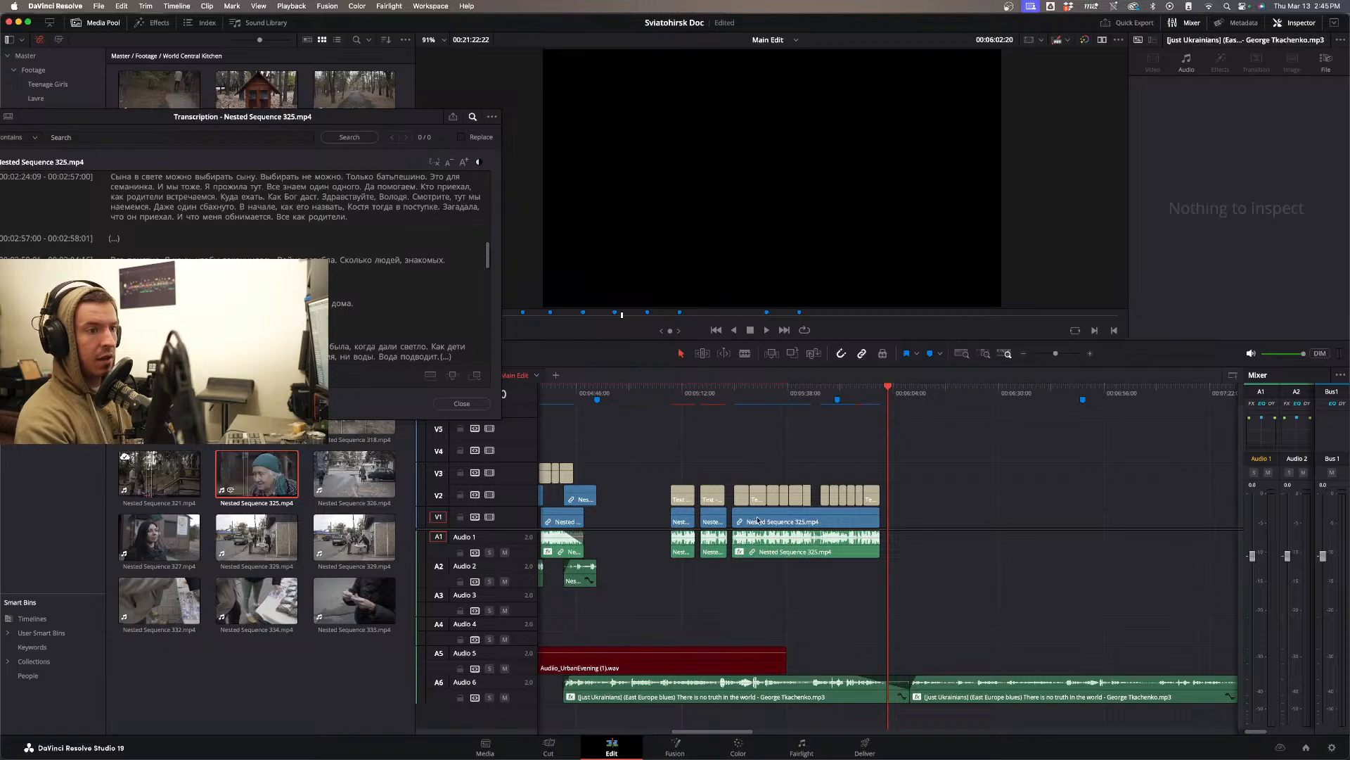
- Play the two short interview excerpts and reorder them, moving the second to about 04:57 and the first behind the long interview at about 06:04
{"action": "left_click", "coordinate": [676, 399]}
{"action": "key", "text": "space"}
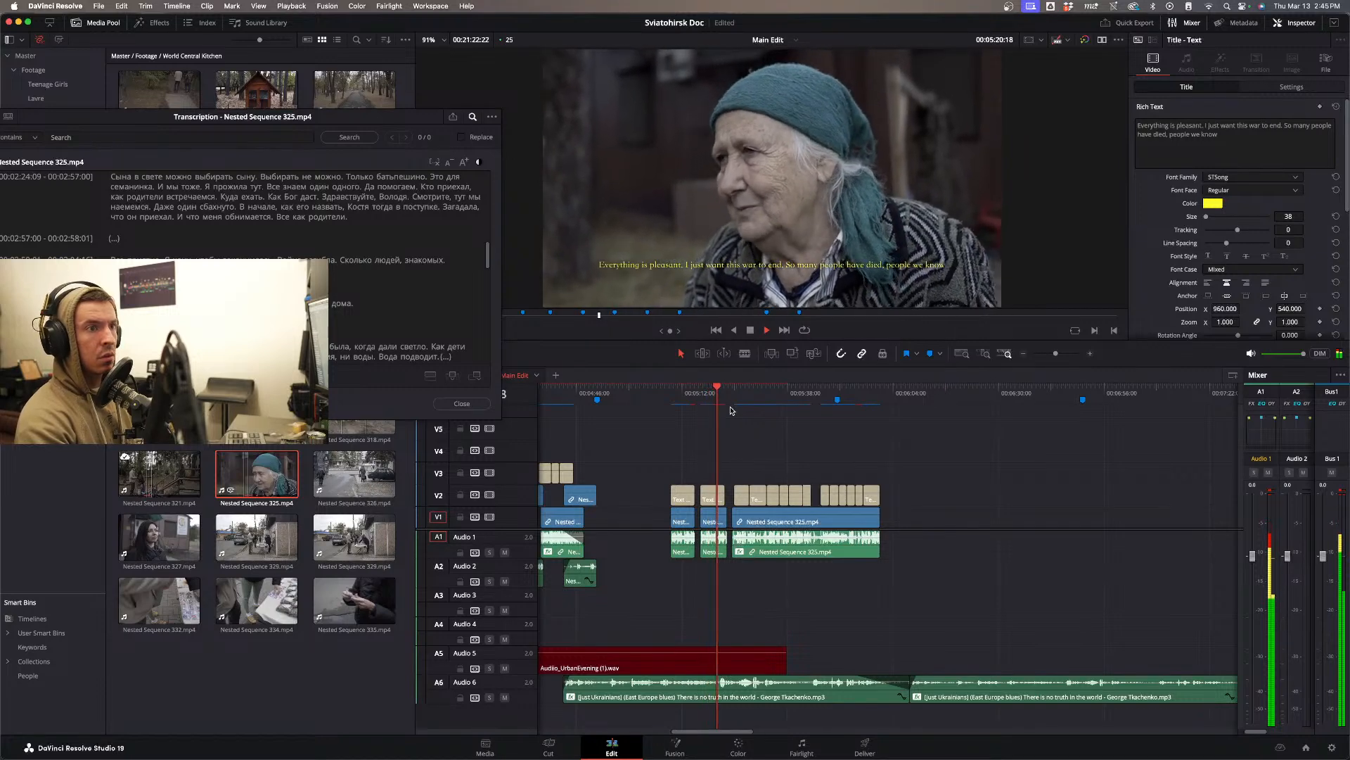
{"action": "key", "text": "space"}
{"action": "left_click_drag", "start_coordinate": [704, 477], "coordinate": [638, 519]}
{"action": "left_click_drag", "start_coordinate": [680, 441], "coordinate": [908, 513]}
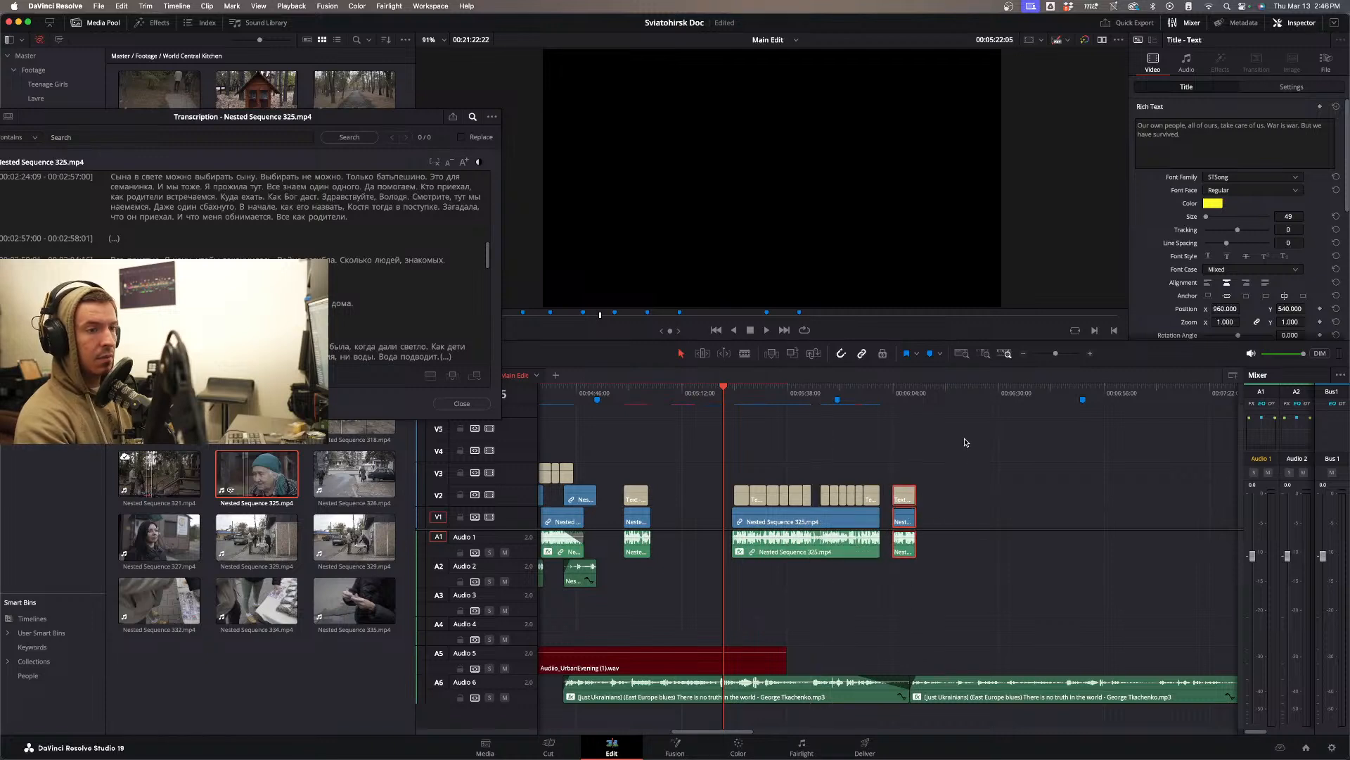
- Shift the long interview with its subtitles and the excerpt behind it about 15 seconds earlier, starting at about 05:09
{"action": "left_click_drag", "start_coordinate": [965, 442], "coordinate": [747, 571]}
{"action": "left_click_drag", "start_coordinate": [801, 517], "coordinate": [754, 519]}
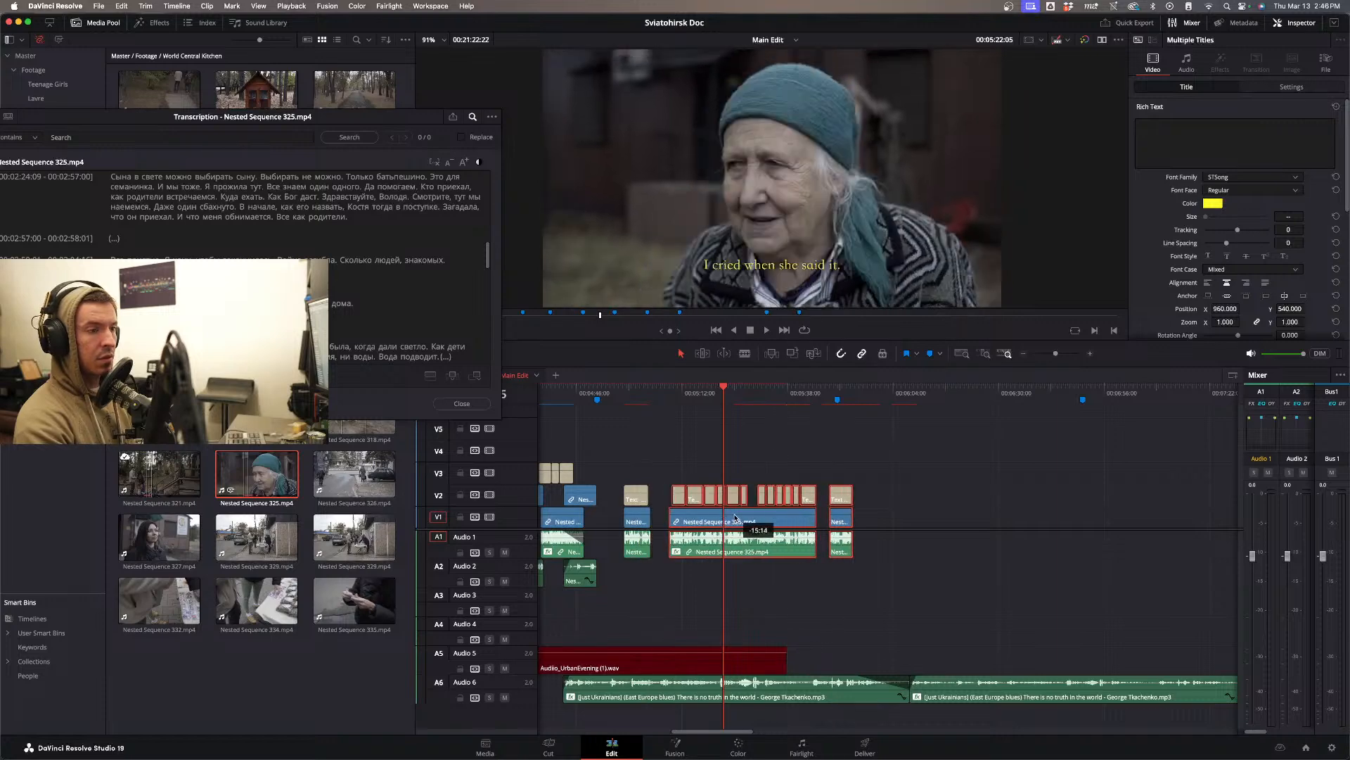
{"action": "left_click", "coordinate": [770, 461]}
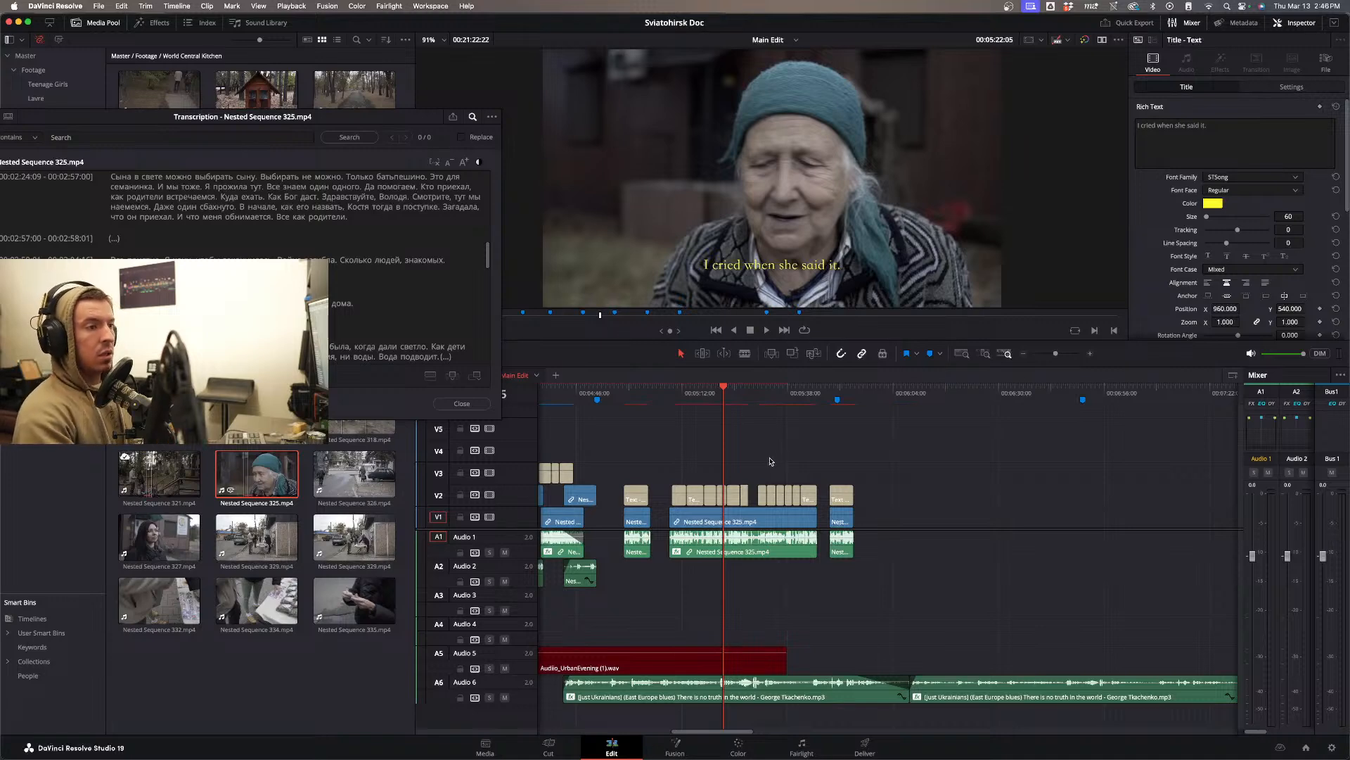
- Play the reordered interview excerpts from about 04:58 and replay the long interview's last subtitles from about 05:38
{"action": "left_click", "coordinate": [626, 397]}
{"action": "key", "text": "space"}
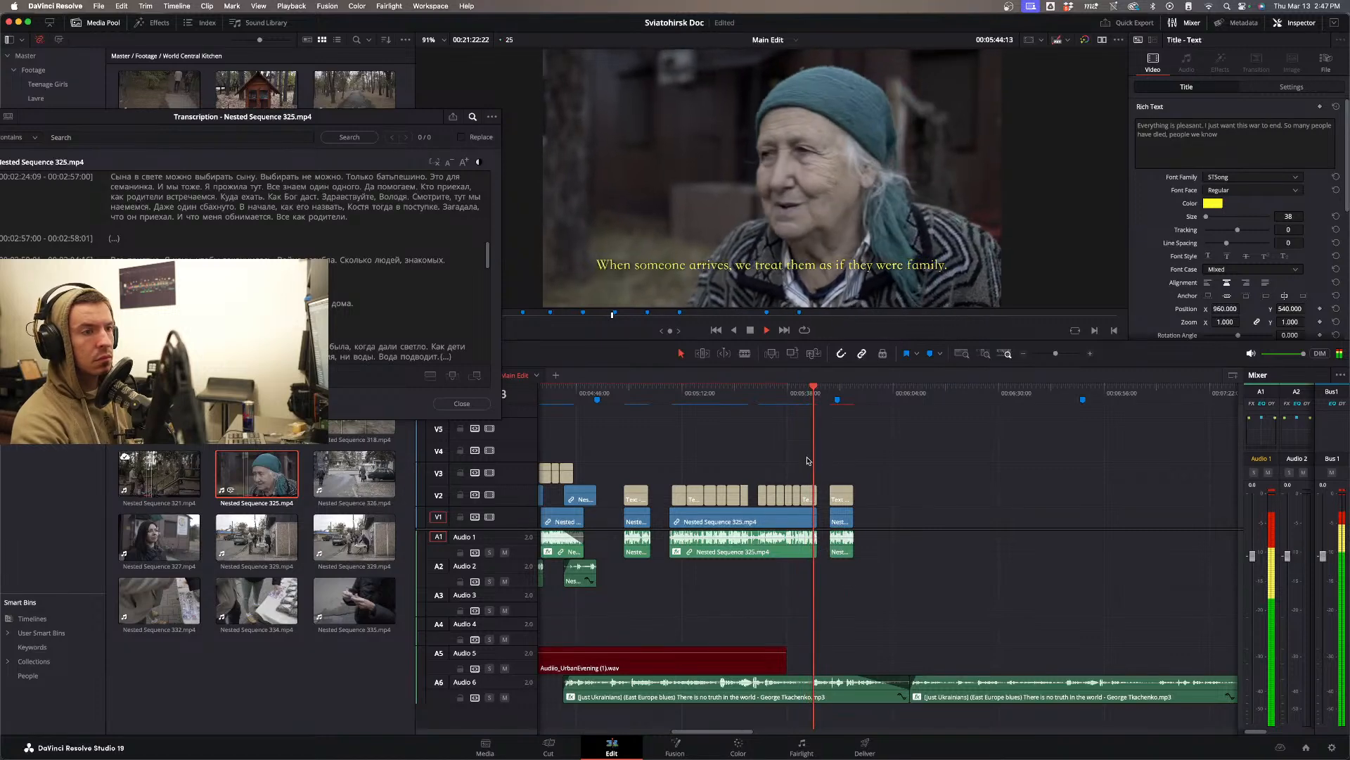
{"action": "left_click", "coordinate": [769, 390]}
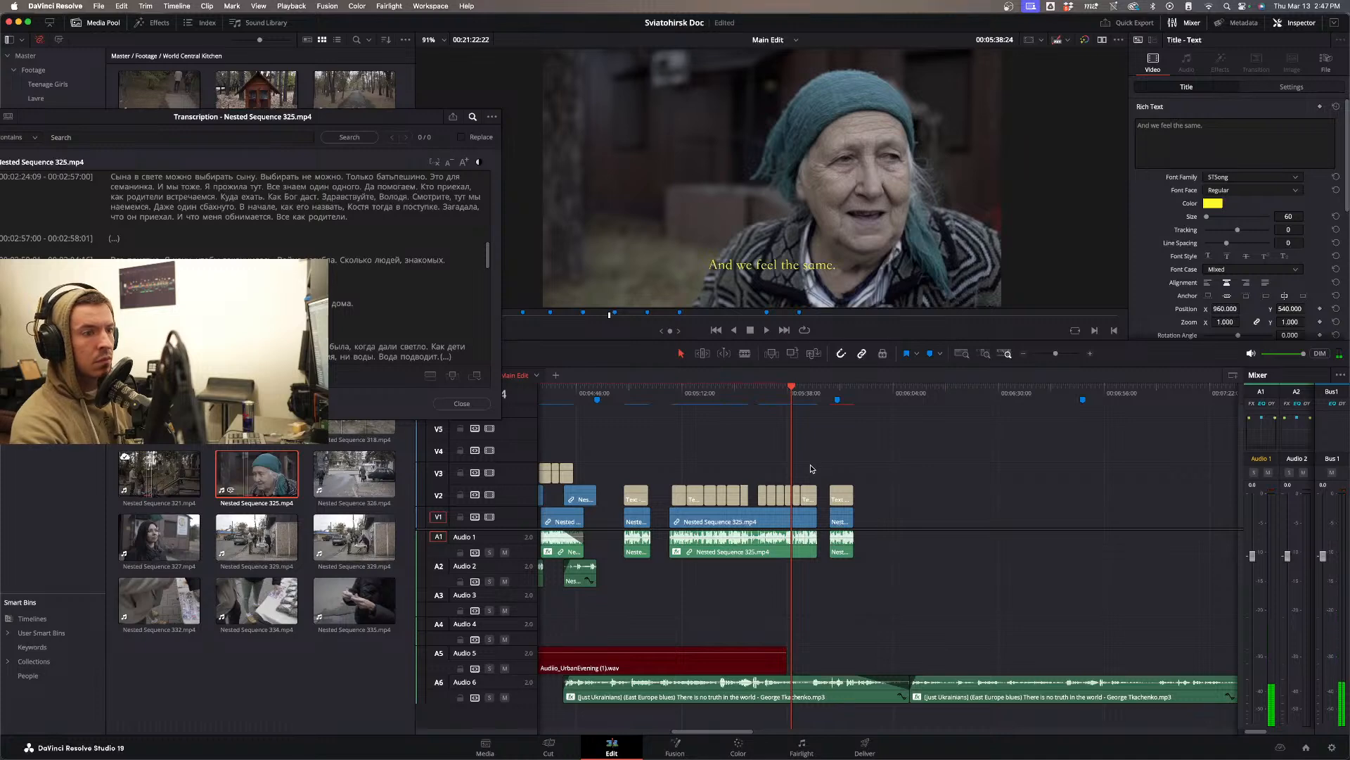
{"action": "key", "text": "space"}
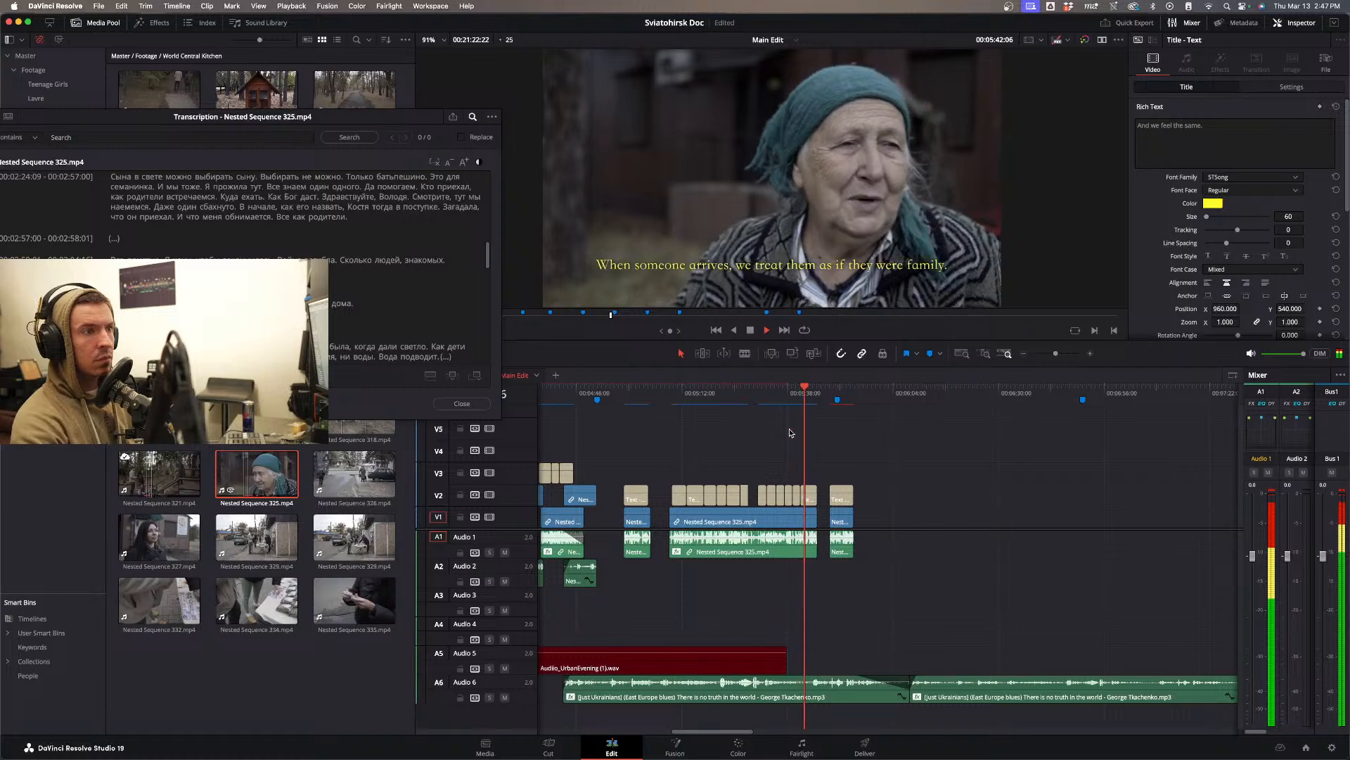
{"action": "left_click", "coordinate": [788, 404]}
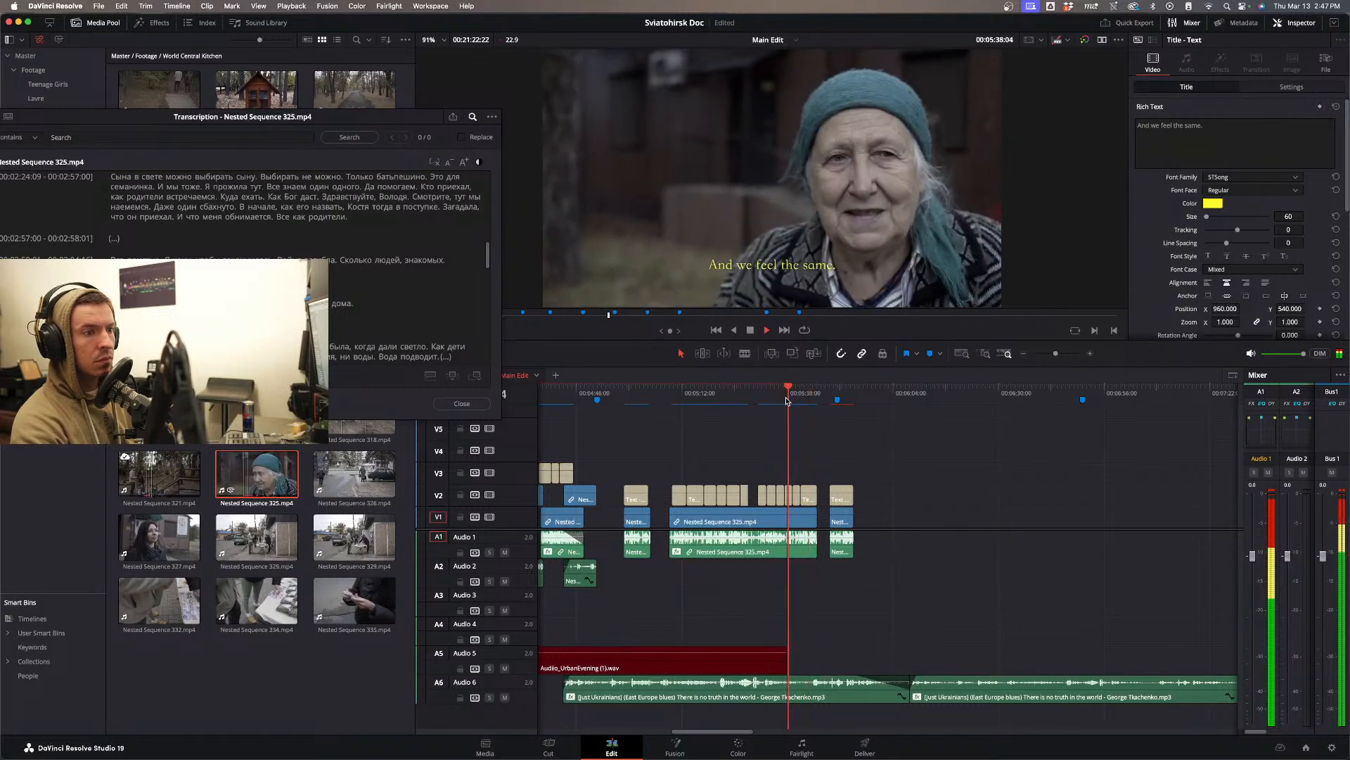
- Trim the end of the "And we feel the same." subtitle to about 05:38:23 and split the long interview clip there
{"action": "key", "text": "space"}
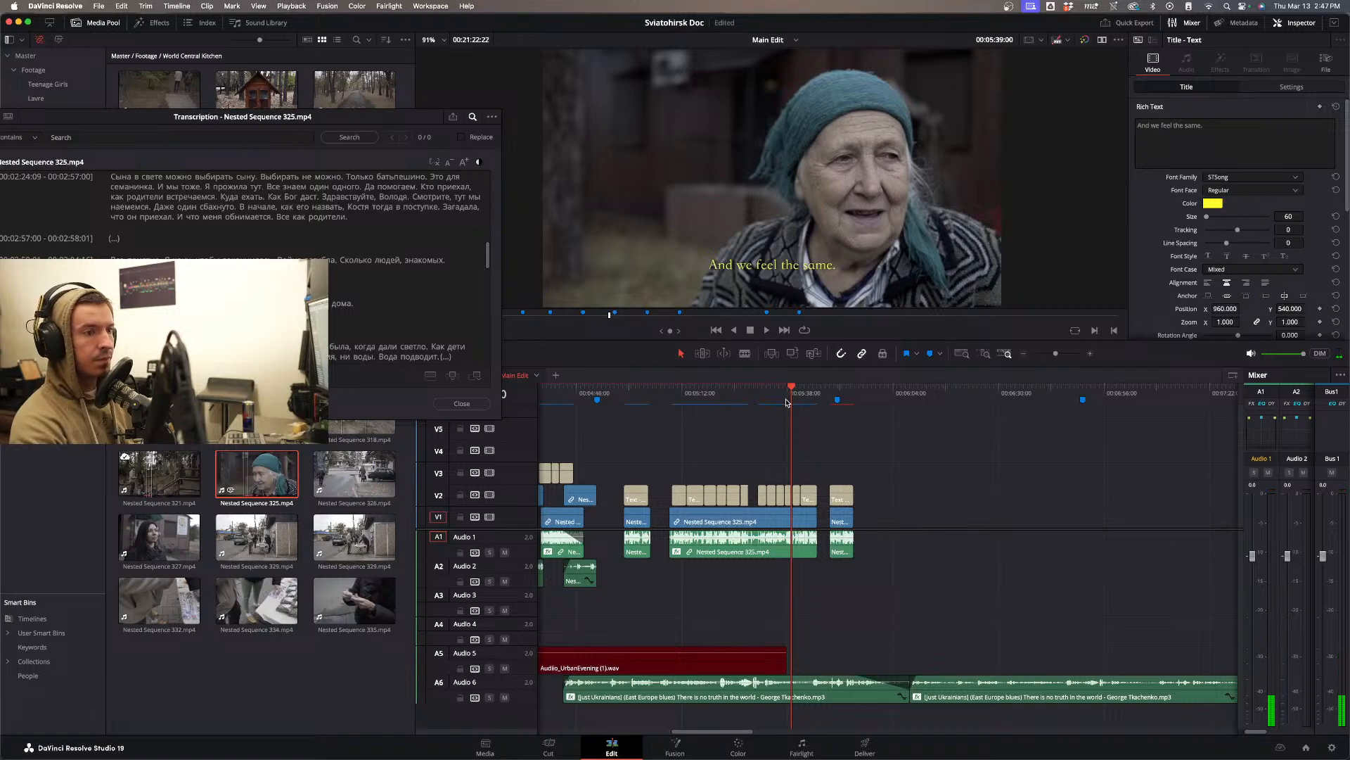
{"action": "key", "text": "super+equal"}
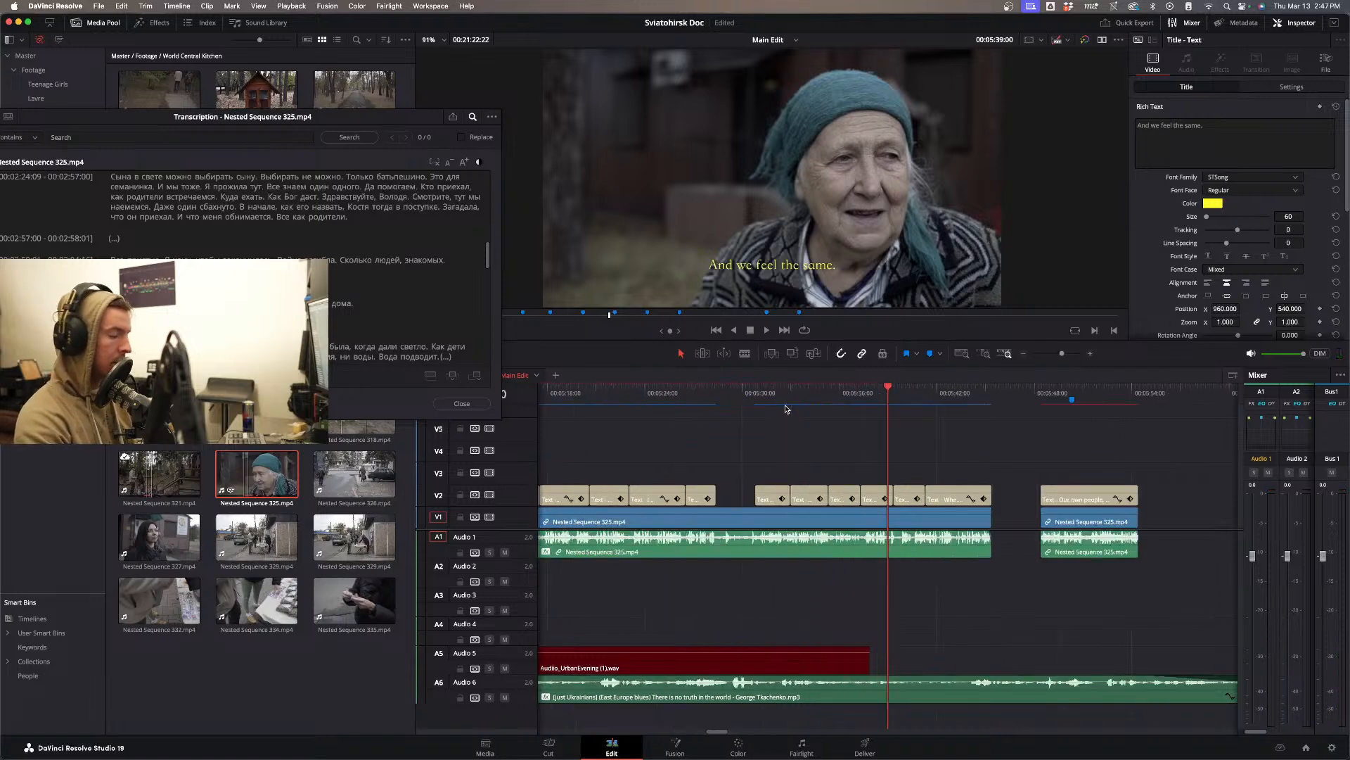
{"action": "key", "text": "space"}
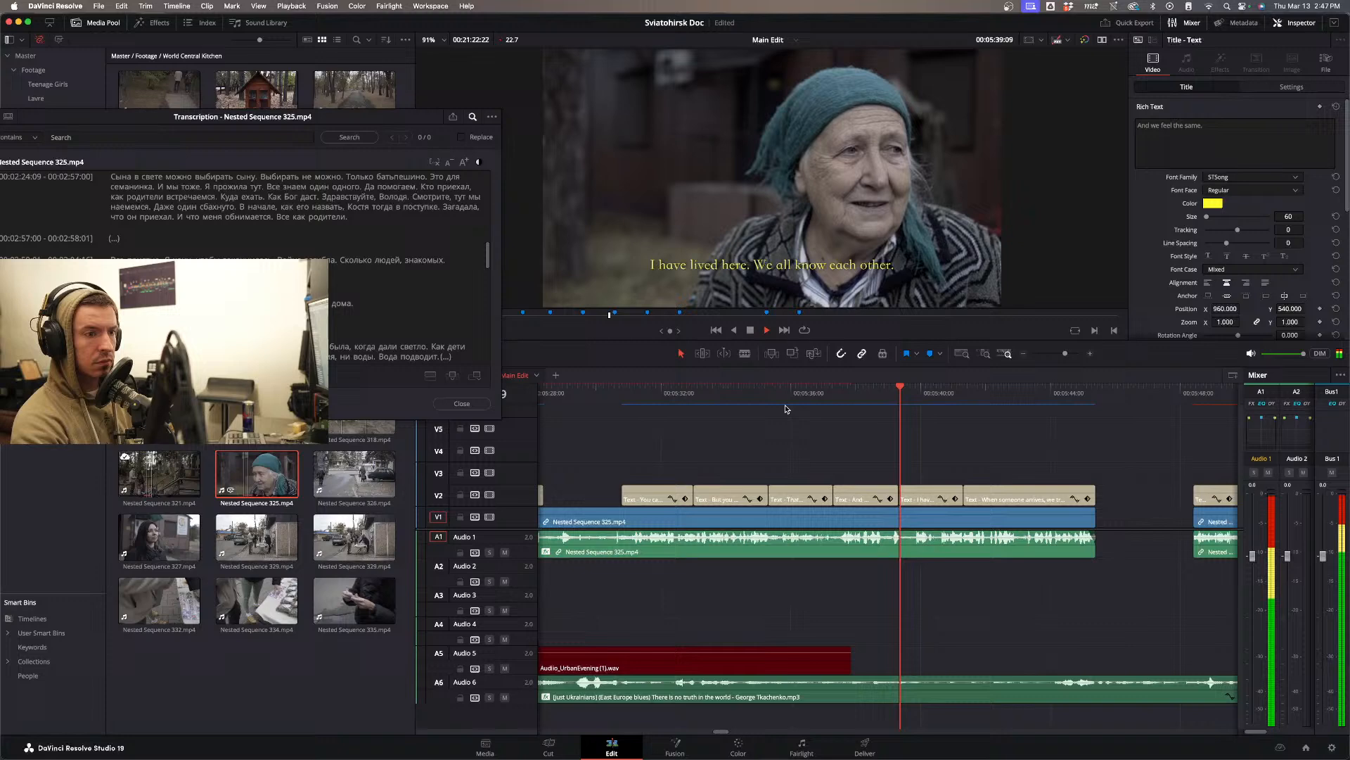
{"action": "left_click", "coordinate": [853, 398]}
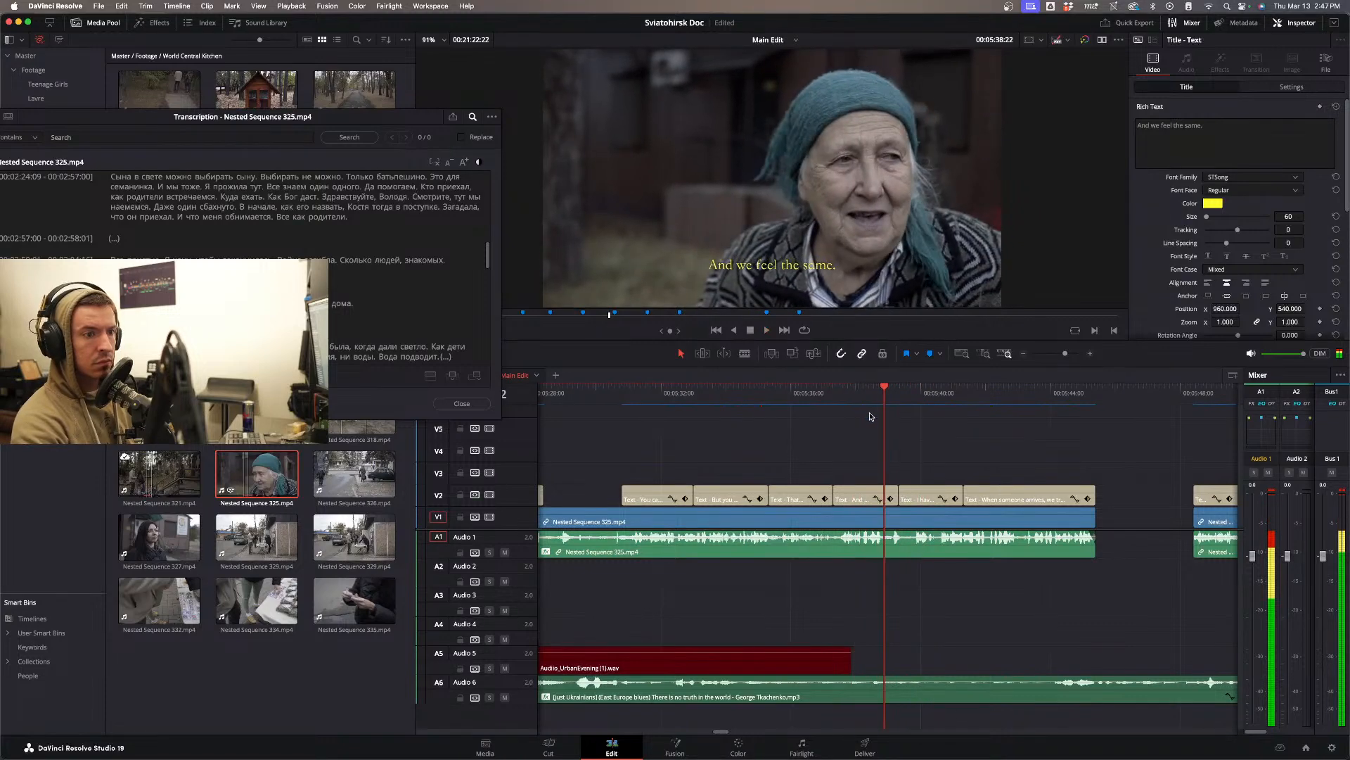
{"action": "key", "text": "space"}
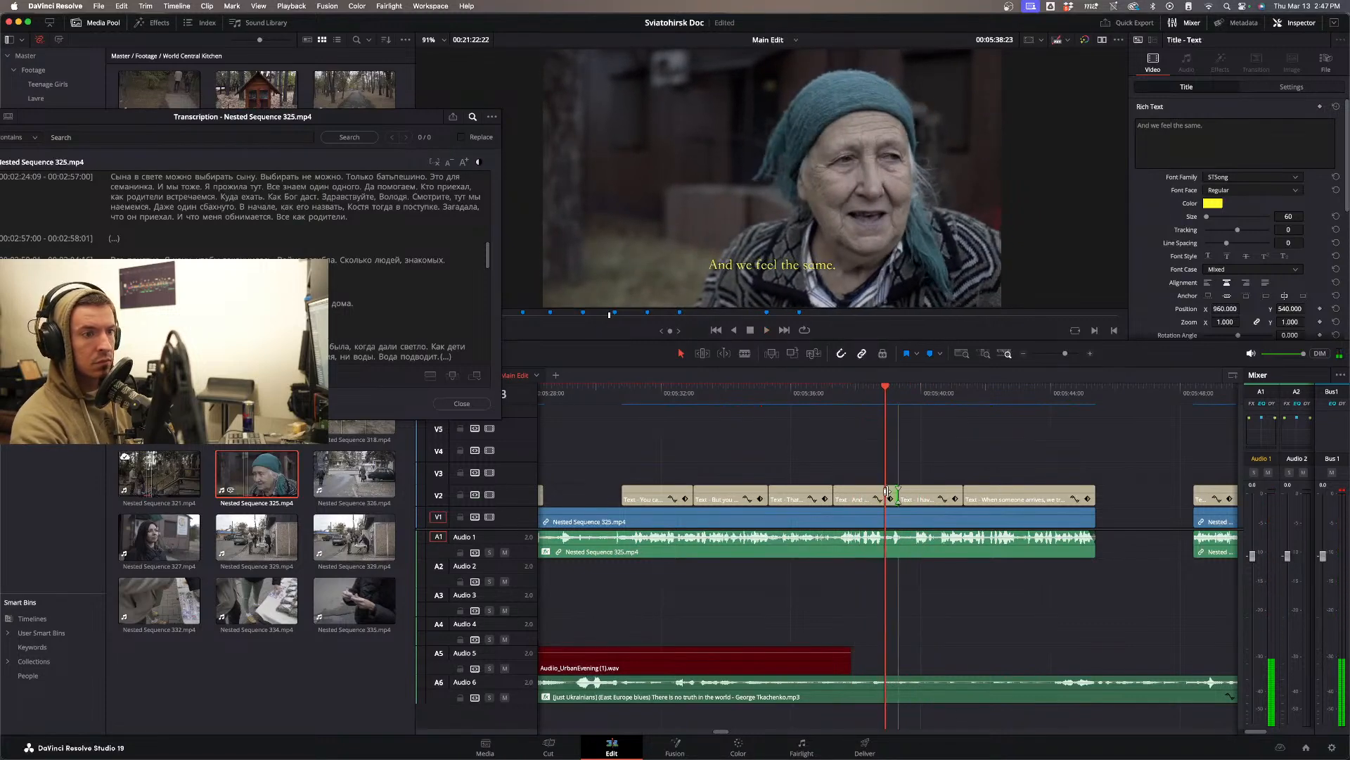
{"action": "left_click_drag", "start_coordinate": [887, 491], "coordinate": [929, 556]}
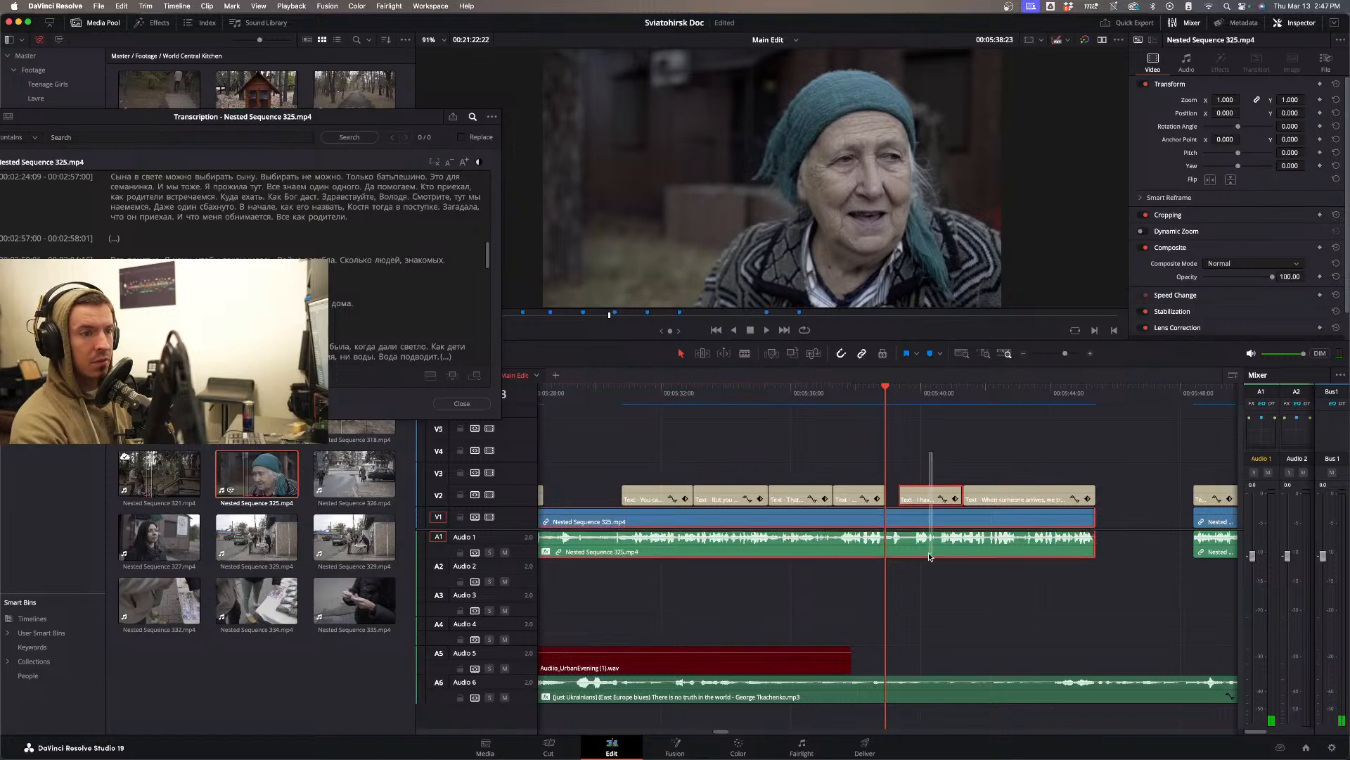
{"action": "left_click", "coordinate": [894, 498]}
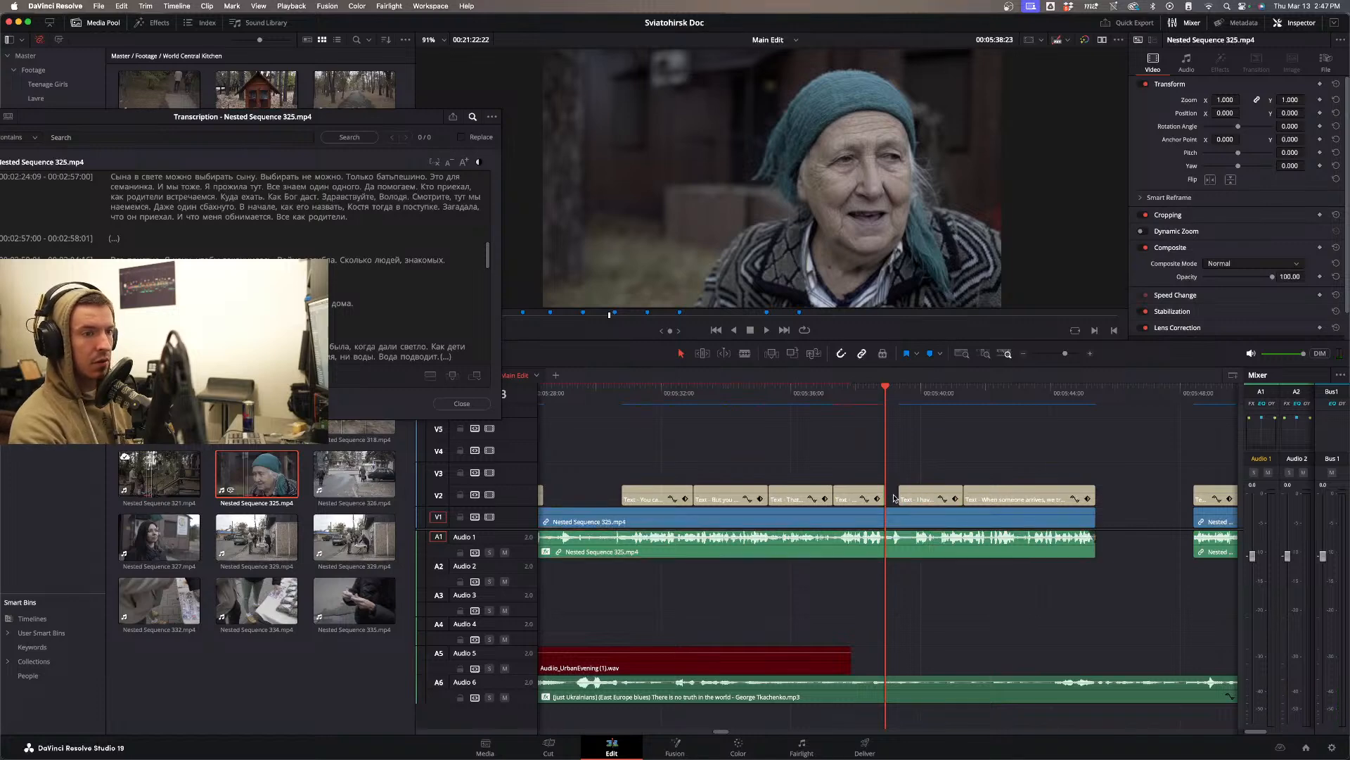
{"action": "left_click_drag", "start_coordinate": [936, 572], "coordinate": [928, 523]}
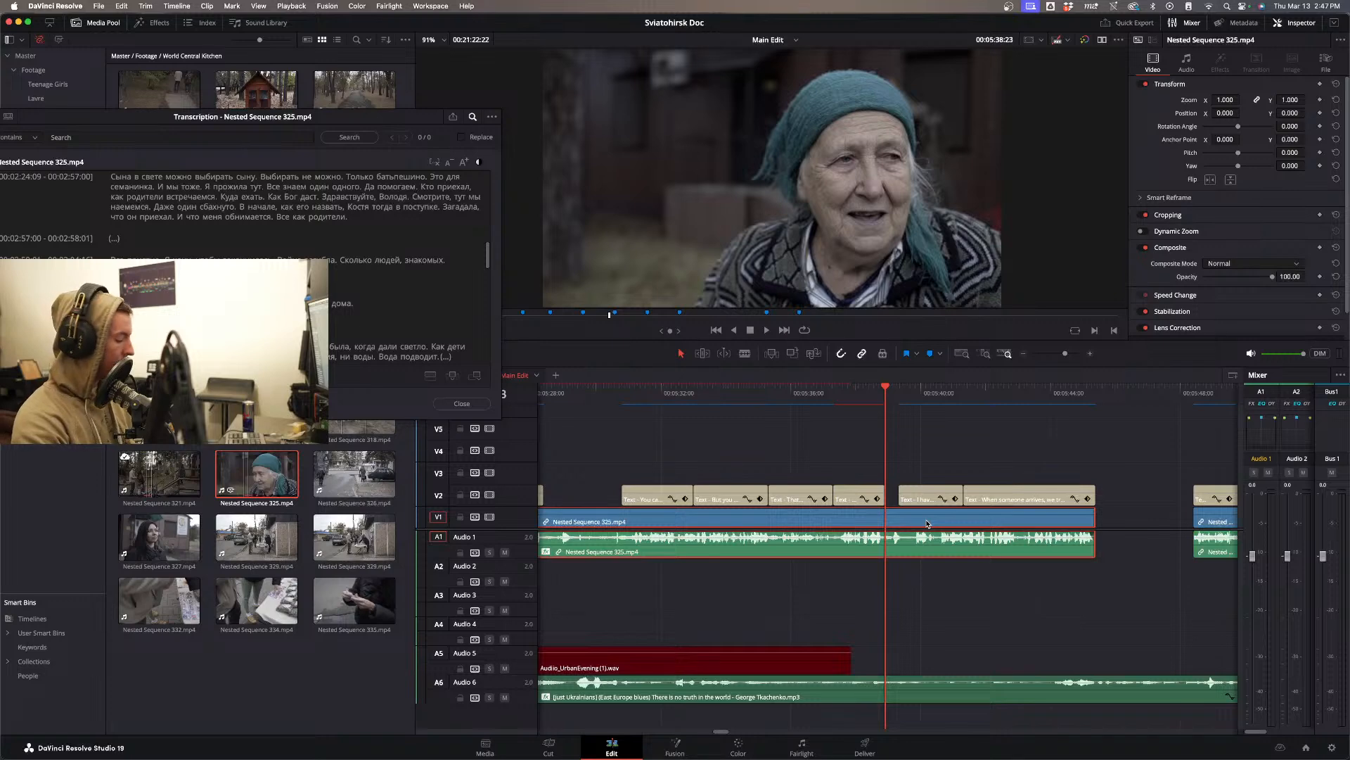
{"action": "key", "text": "super+b"}
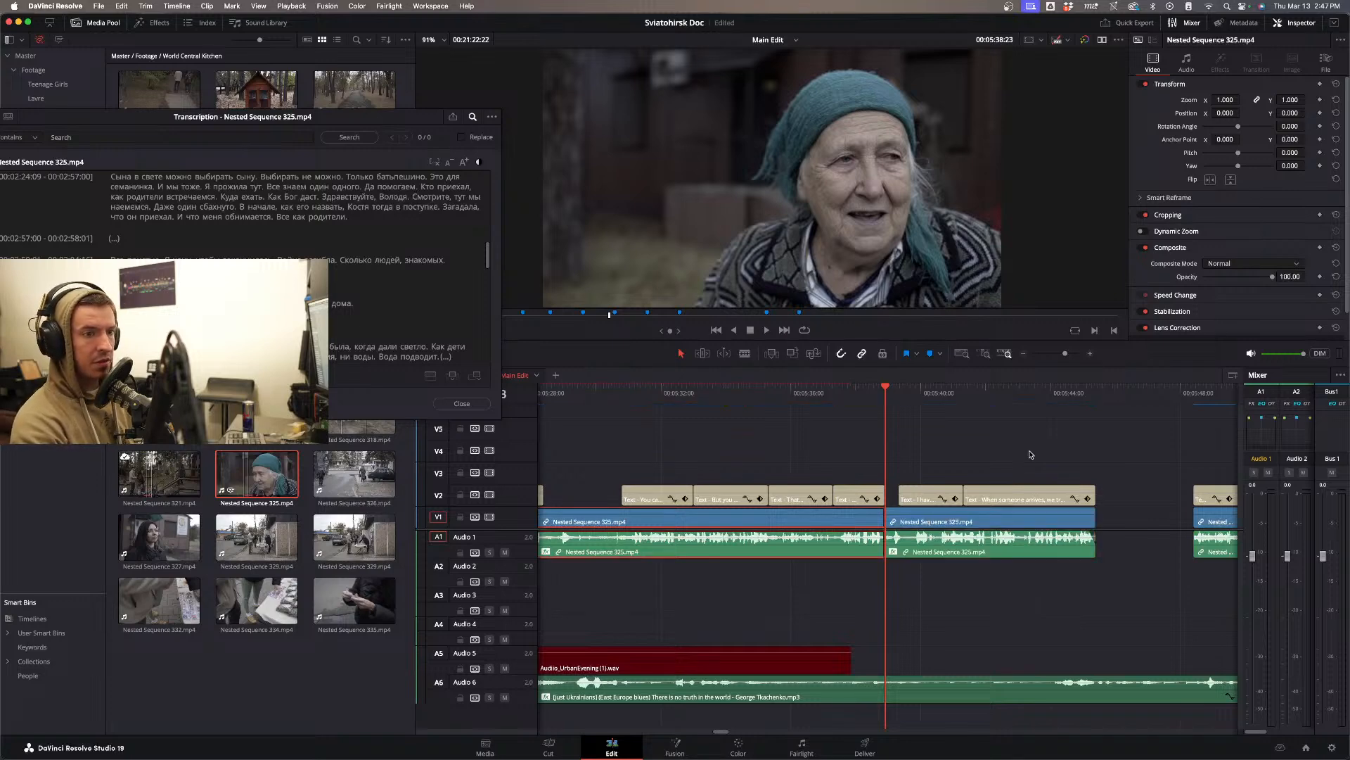
- Play across the split, then delete the long interview's remaining section with its two subtitles
{"action": "left_click", "coordinate": [1027, 355]}
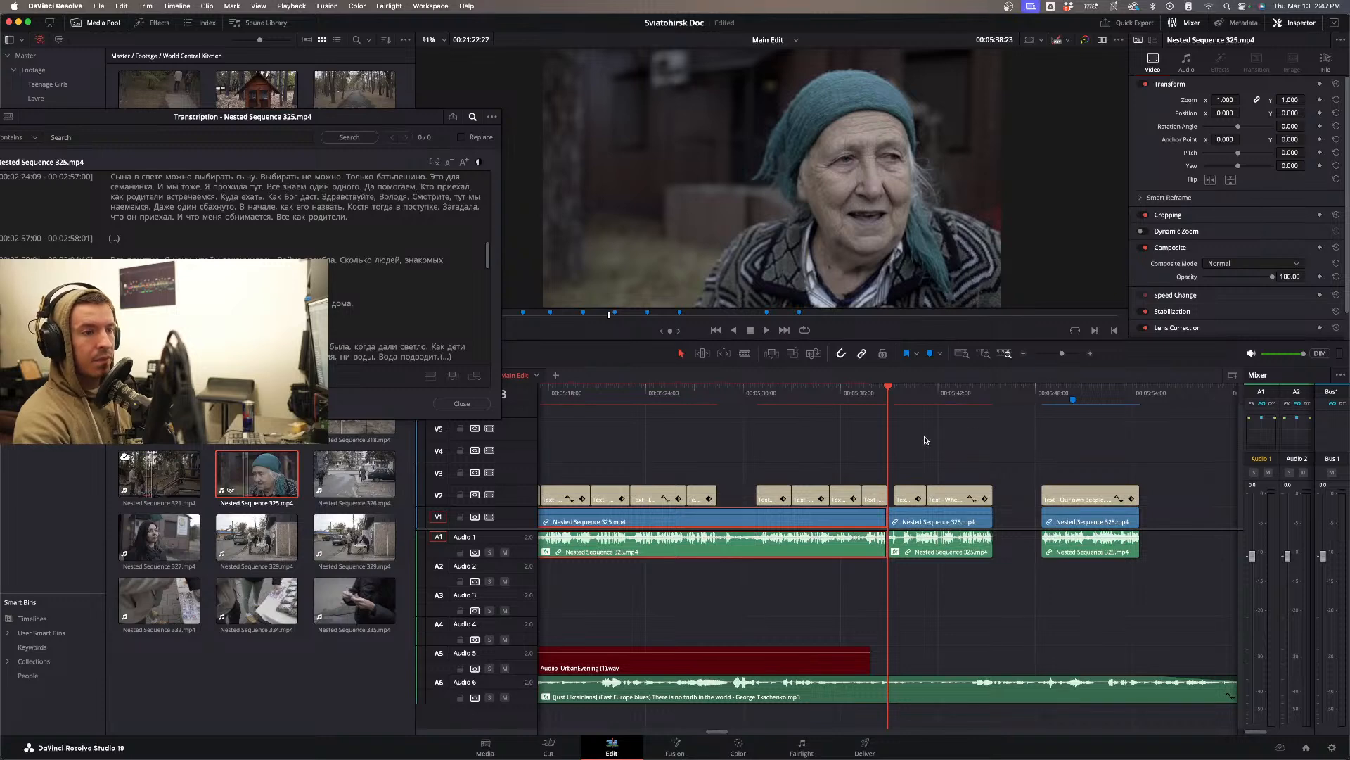
{"action": "left_click", "coordinate": [822, 396]}
{"action": "key", "text": "space"}
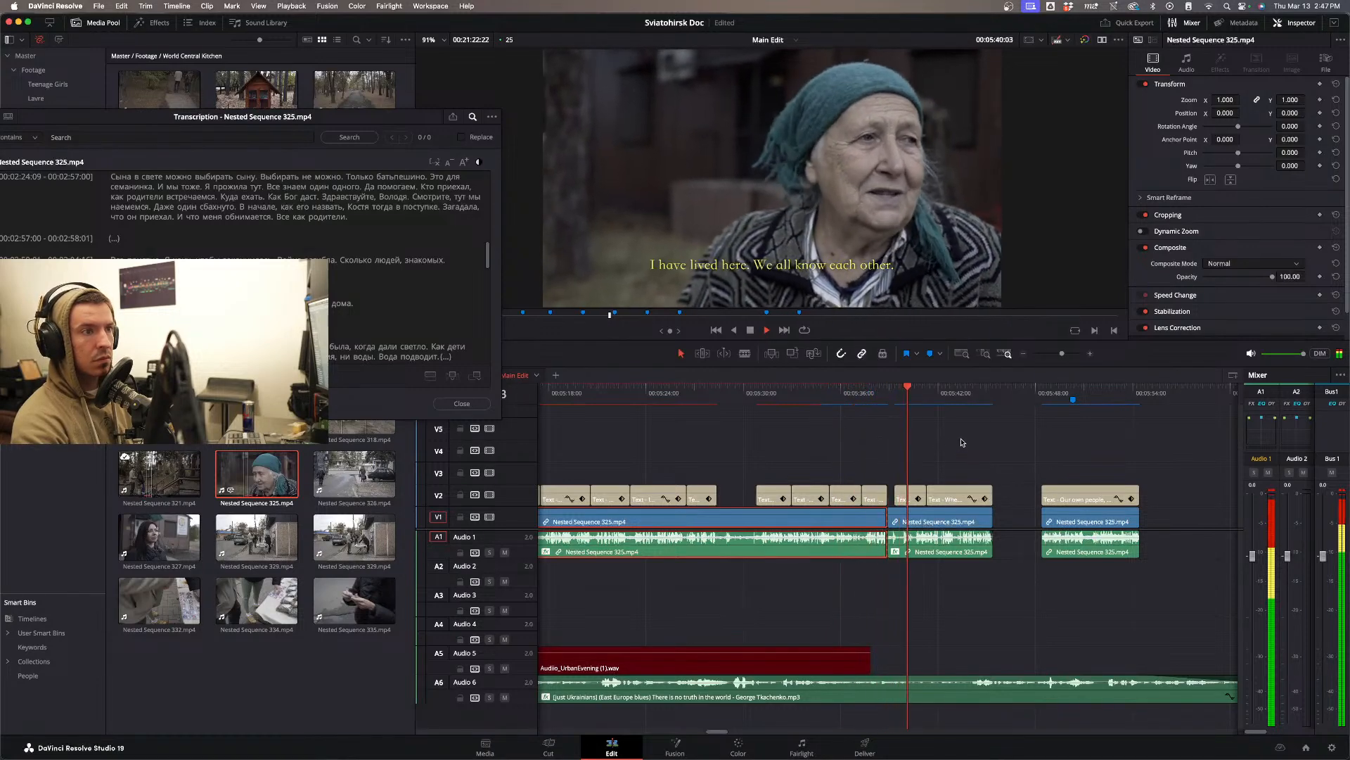
{"action": "key", "text": "space"}
{"action": "left_click_drag", "start_coordinate": [960, 436], "coordinate": [897, 594]}
{"action": "left_click", "coordinate": [1042, 400]}
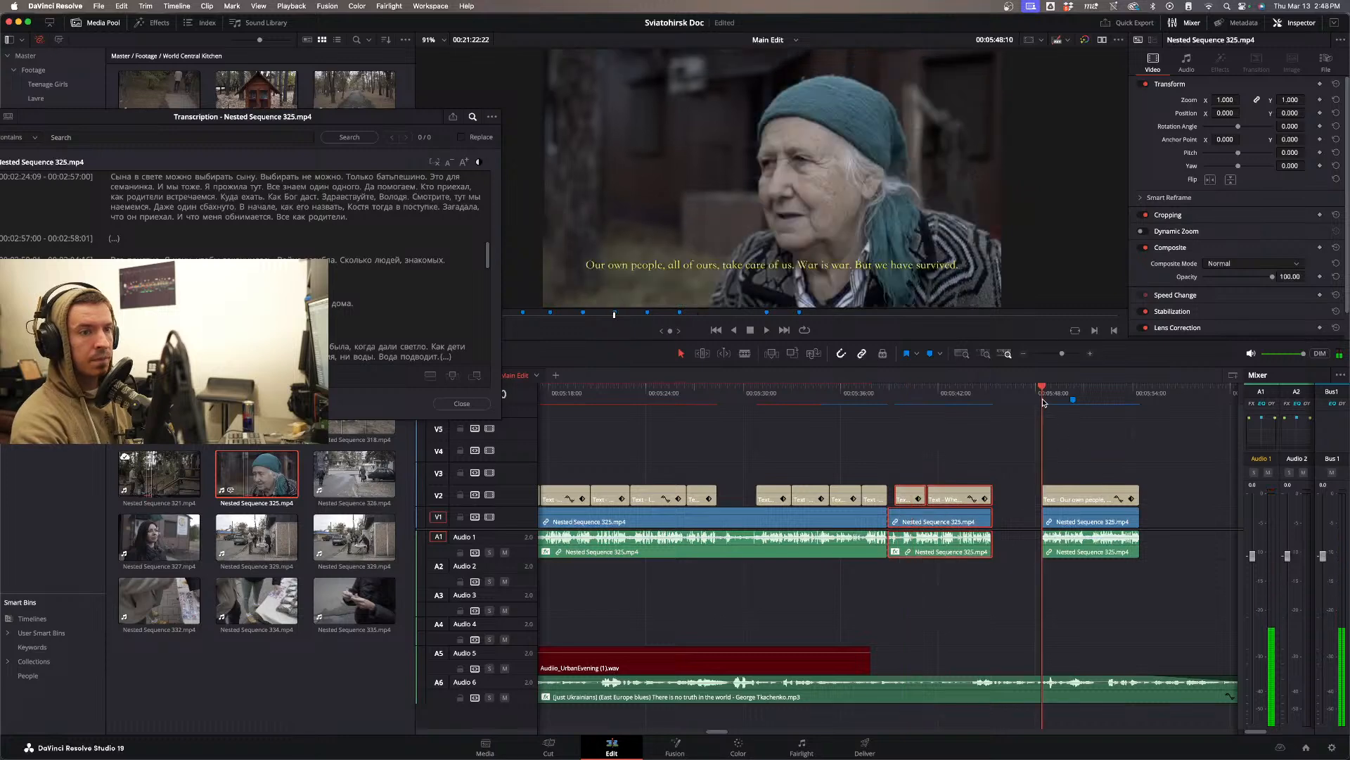
{"action": "key", "text": "space"}
{"action": "left_click_drag", "start_coordinate": [951, 454], "coordinate": [907, 587]}
{"action": "key", "text": "BackSpace"}
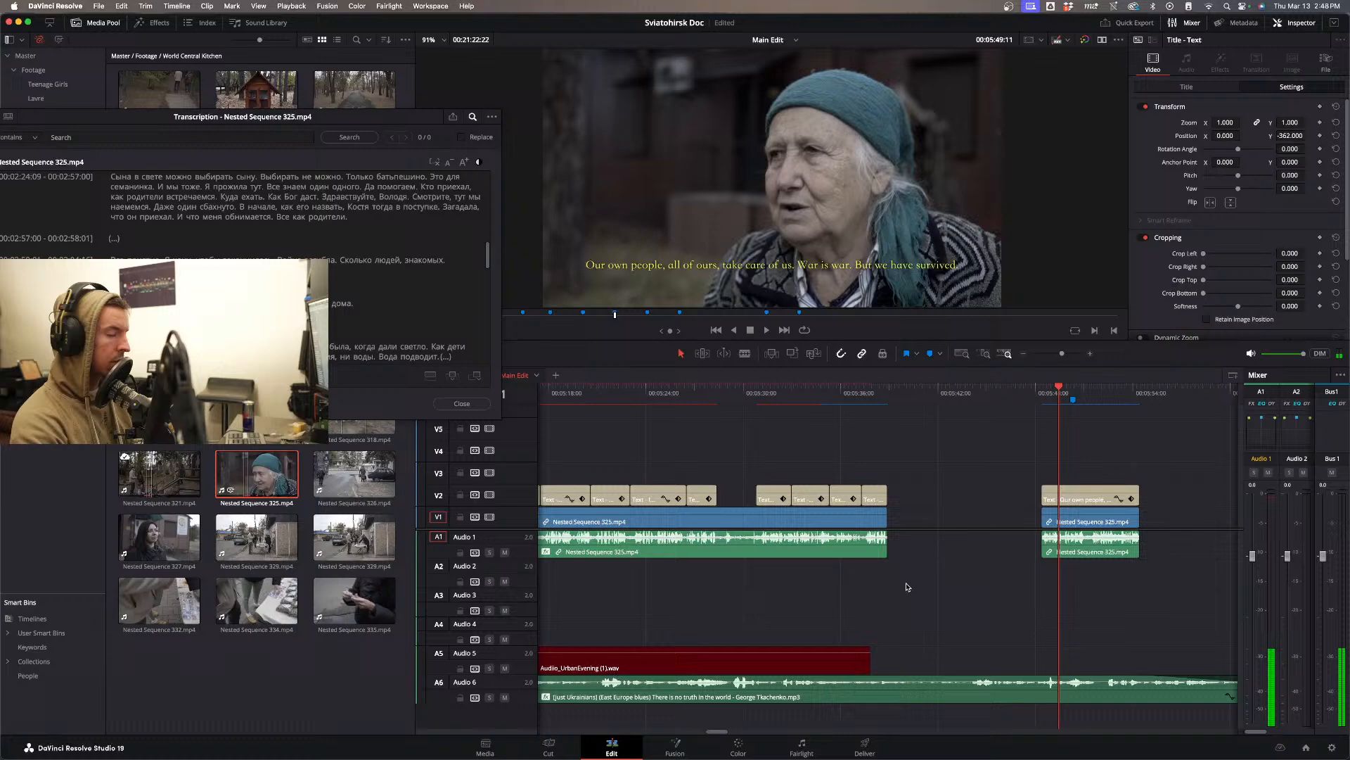
- Enable Voice Isolation on the short interview excerpt at about 05:48
{"action": "left_click", "coordinate": [1090, 546]}
{"action": "right_click", "coordinate": [1090, 542]}
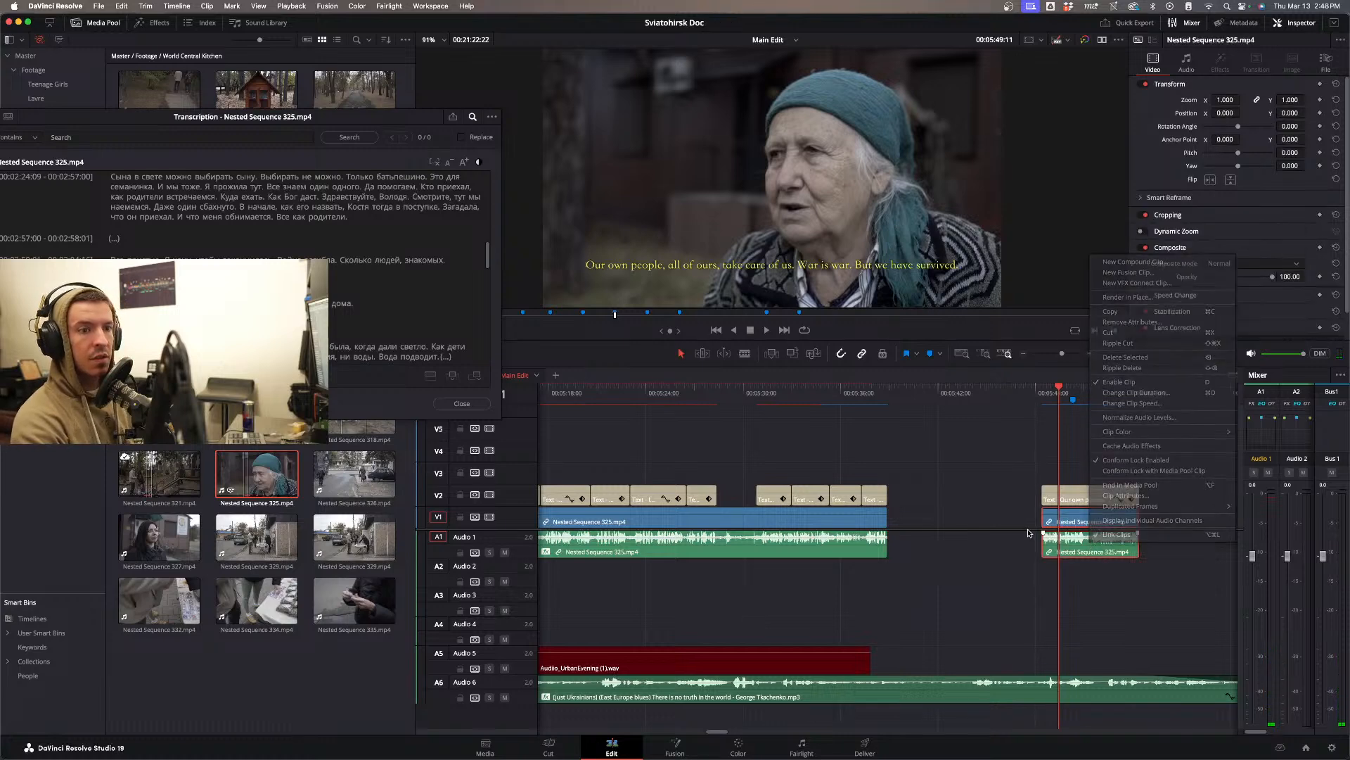
{"action": "left_click", "coordinate": [1188, 62]}
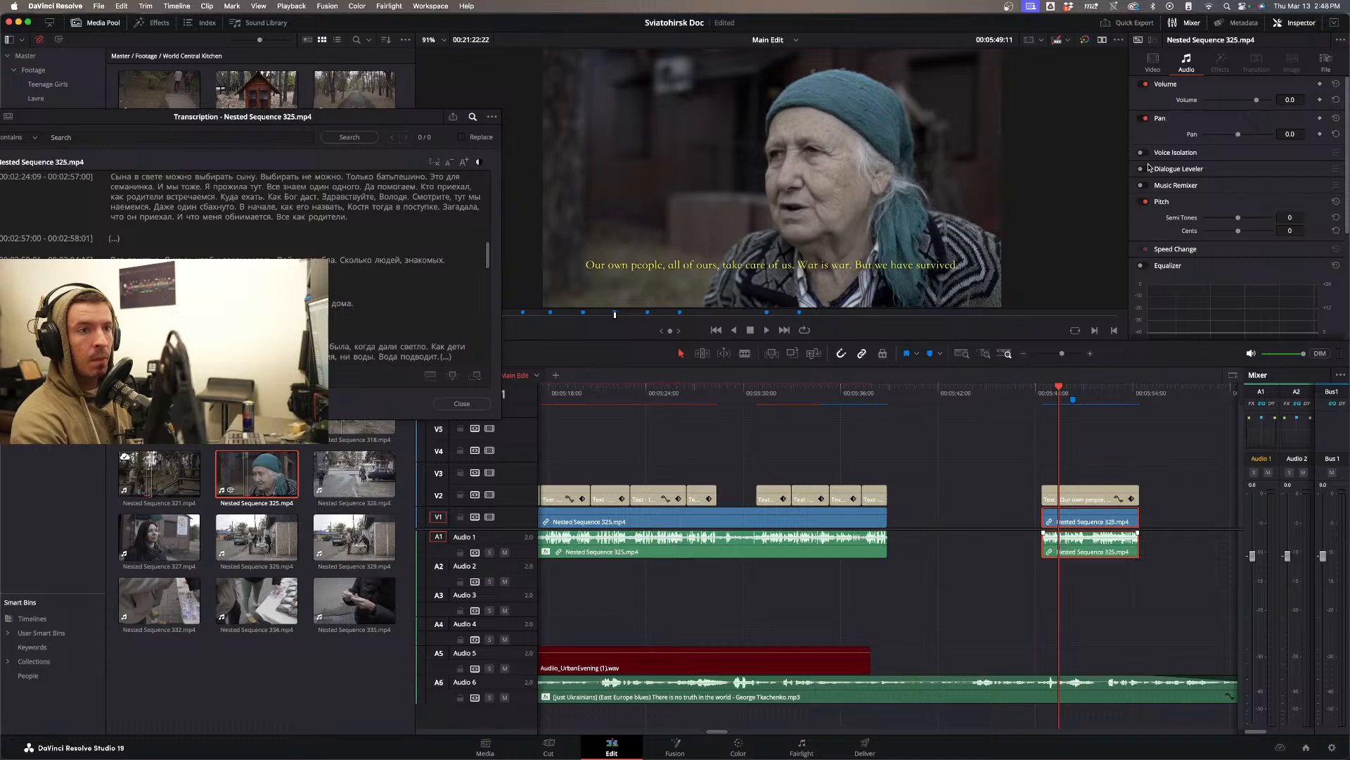
{"action": "left_click", "coordinate": [1141, 152]}
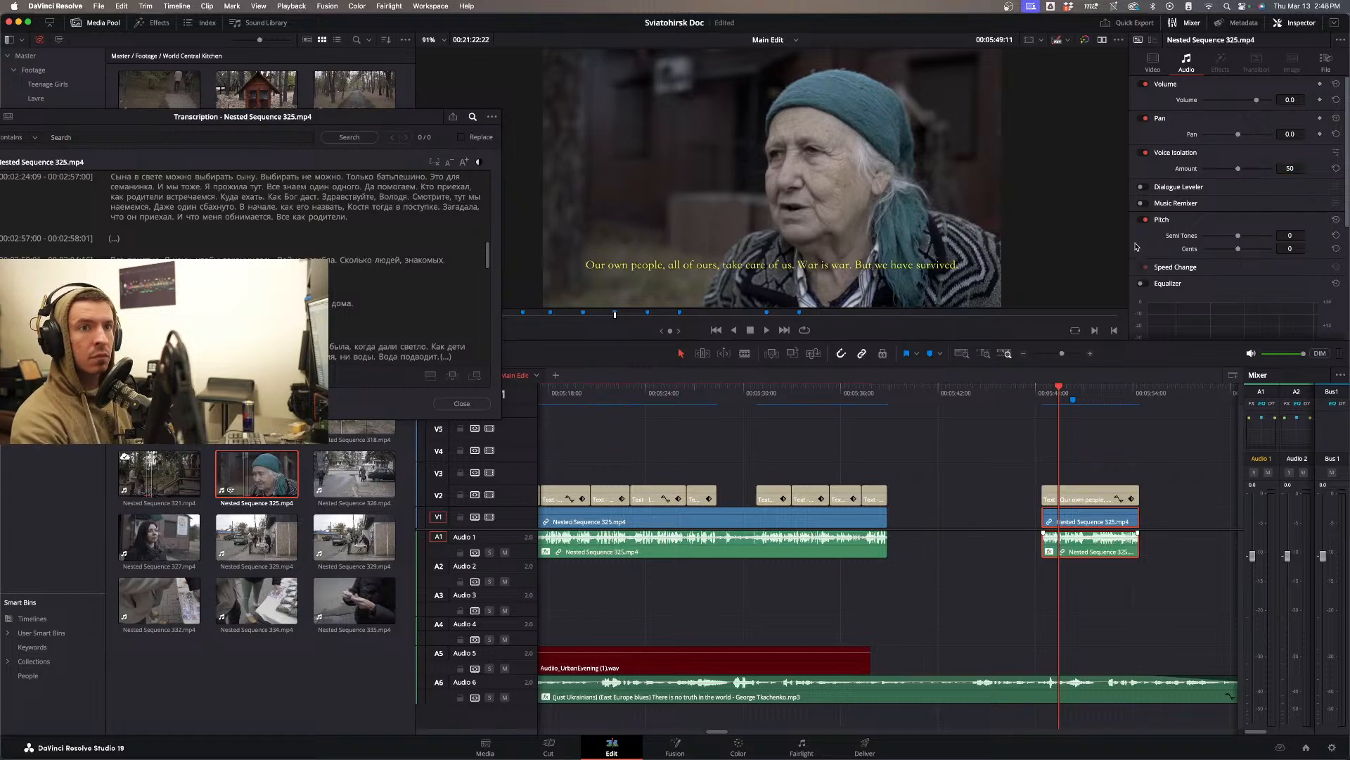
- Move the last short excerpt with its subtitle earlier to about 05:41 and play the transition from the long interview
{"action": "left_click", "coordinate": [1017, 439]}
{"action": "left_click", "coordinate": [1041, 399]}
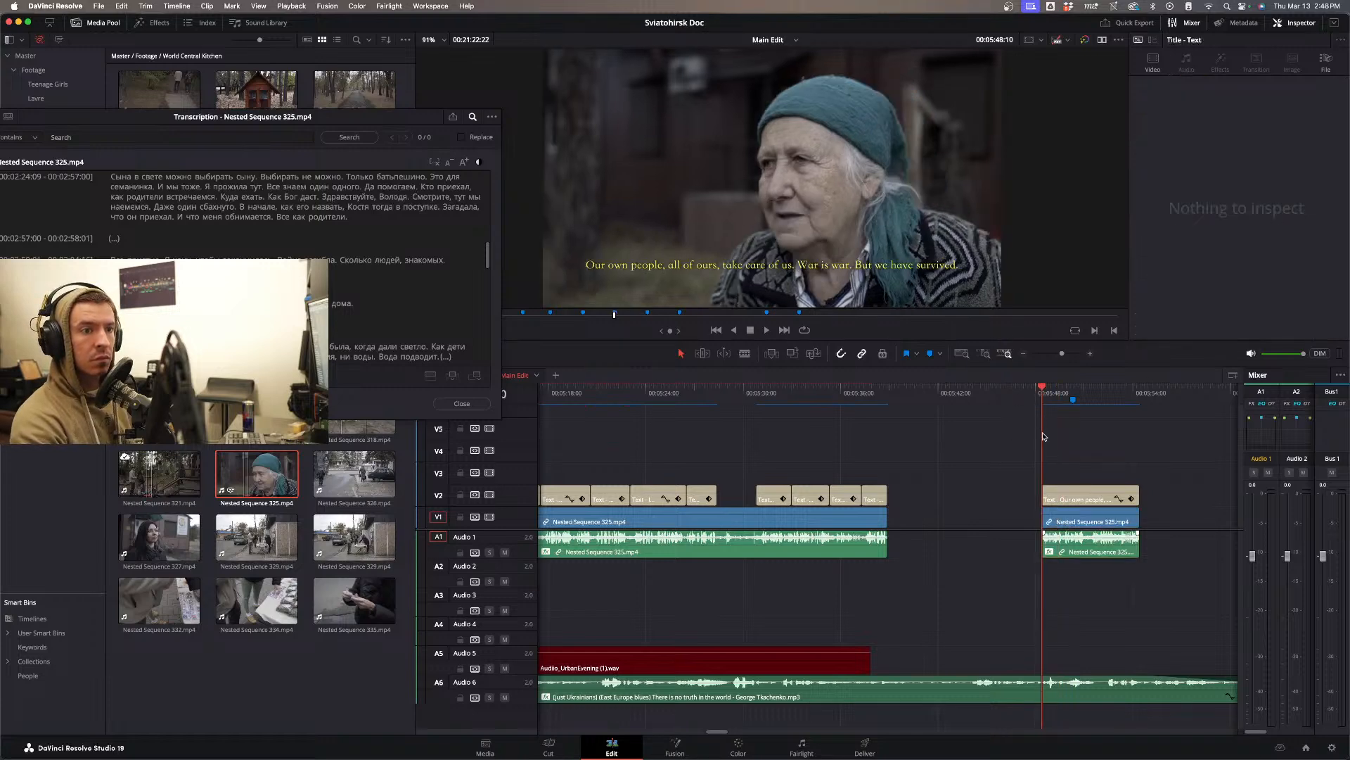
{"action": "left_click", "coordinate": [1083, 551]}
{"action": "left_click_drag", "start_coordinate": [1094, 492], "coordinate": [955, 502]}
{"action": "left_click", "coordinate": [874, 399]}
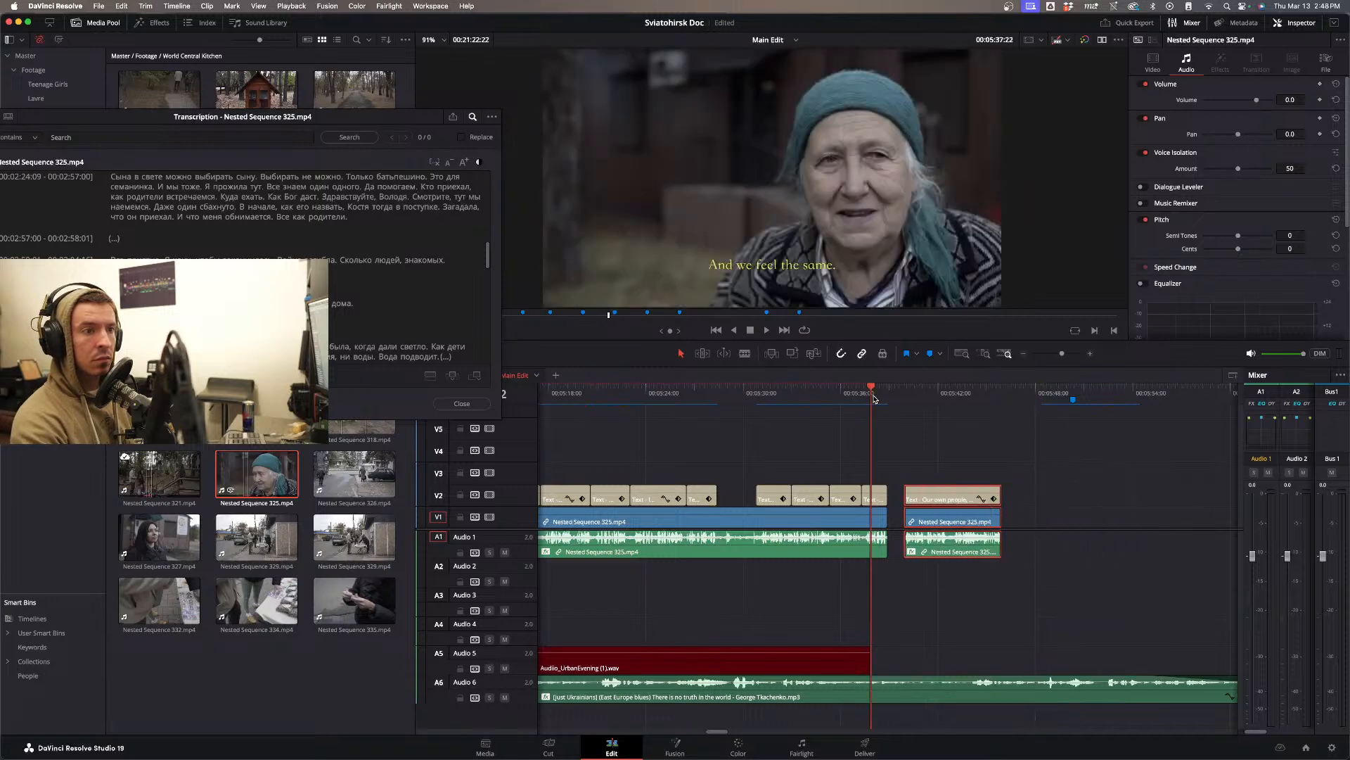
{"action": "key", "text": "space"}
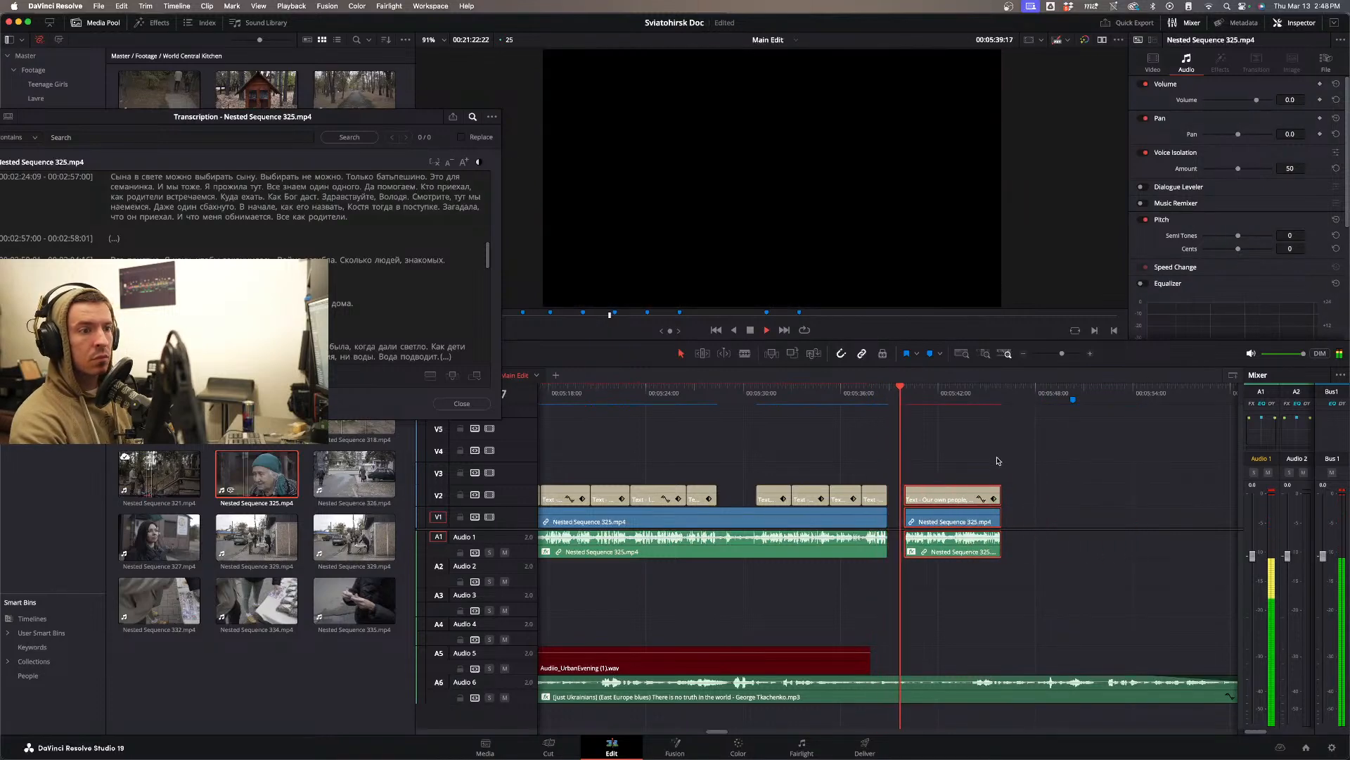
{"action": "left_click_drag", "start_coordinate": [955, 494], "coordinate": [964, 486]}
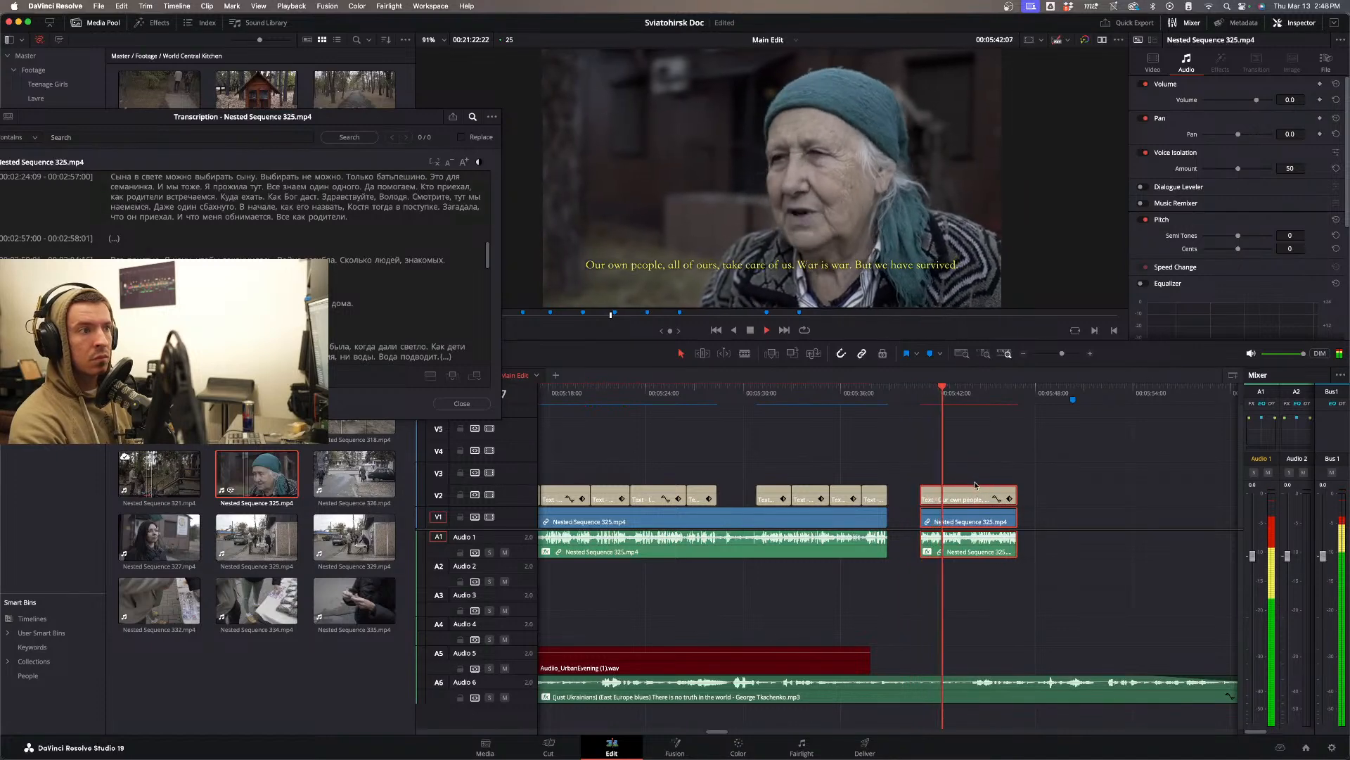
- Play the first short excerpt from about 04:58 and extend its subtitle to the end of the excerpt
{"action": "left_click", "coordinate": [1024, 354]}
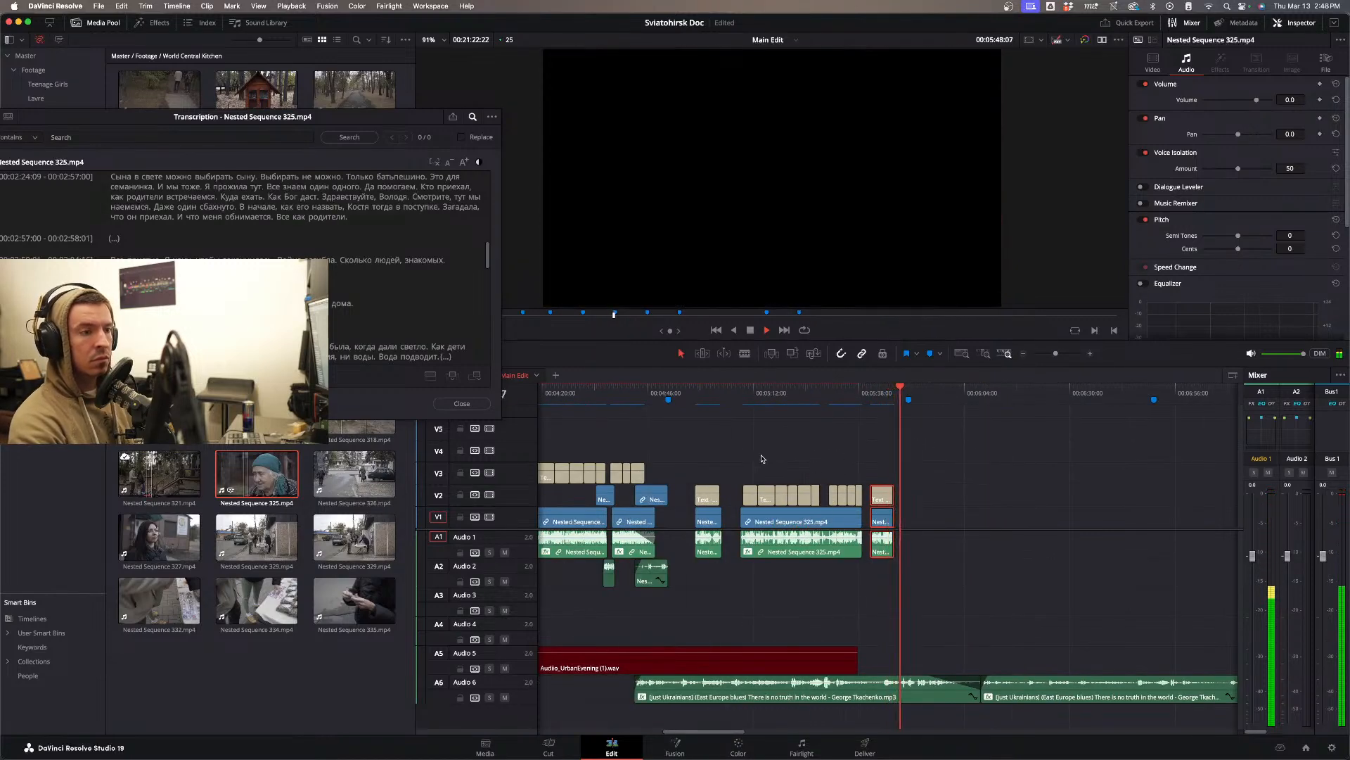
{"action": "left_click", "coordinate": [699, 399]}
{"action": "key", "text": "space"}
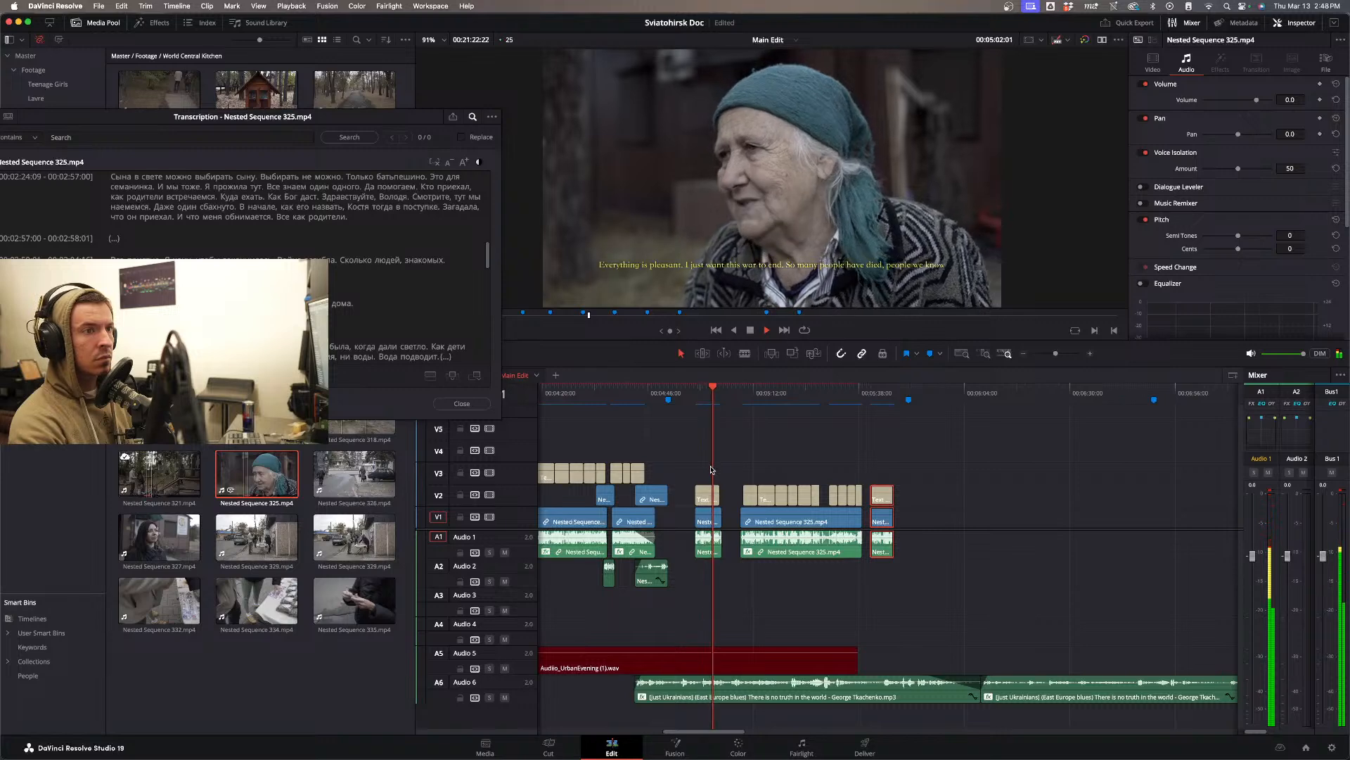
{"action": "key", "text": "space"}
{"action": "key", "text": "super+equal"}
{"action": "key", "text": "super+equal"}
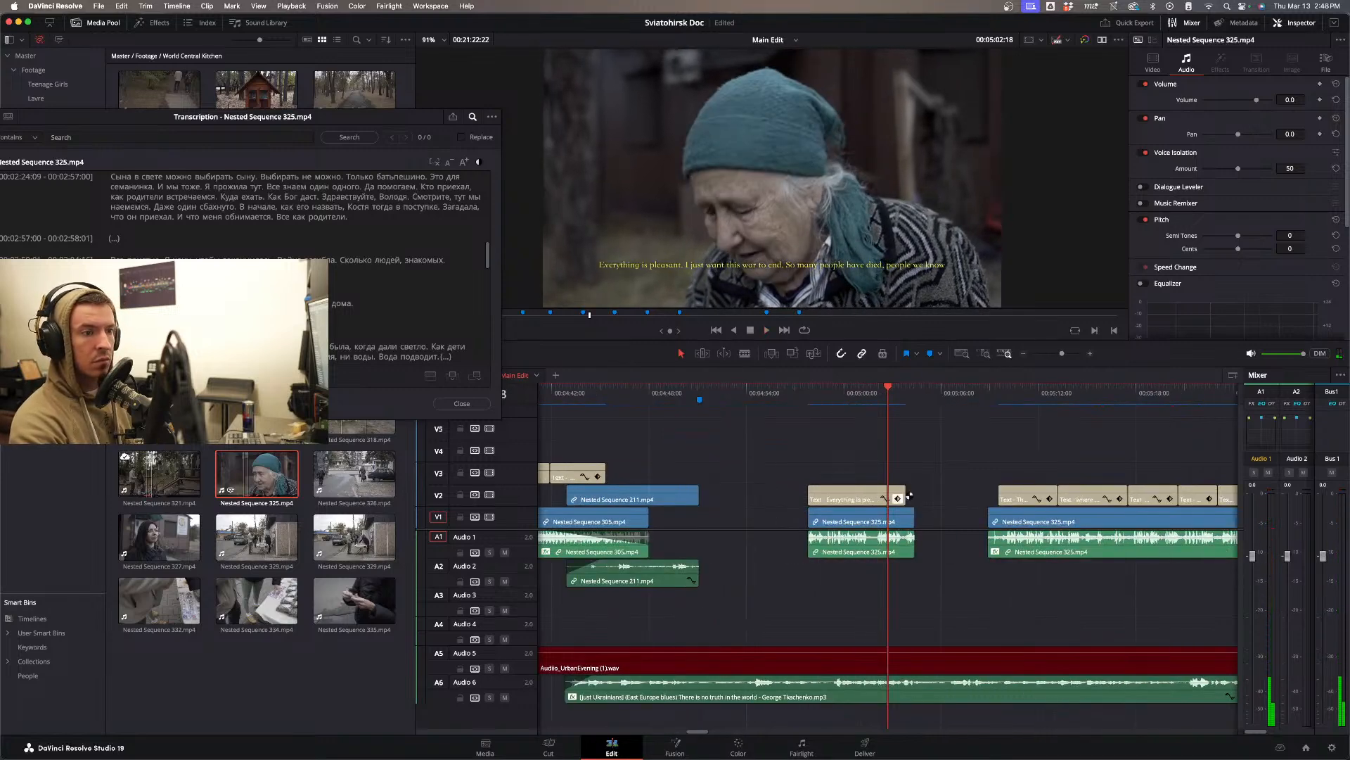
{"action": "left_click_drag", "start_coordinate": [902, 495], "coordinate": [910, 489]}
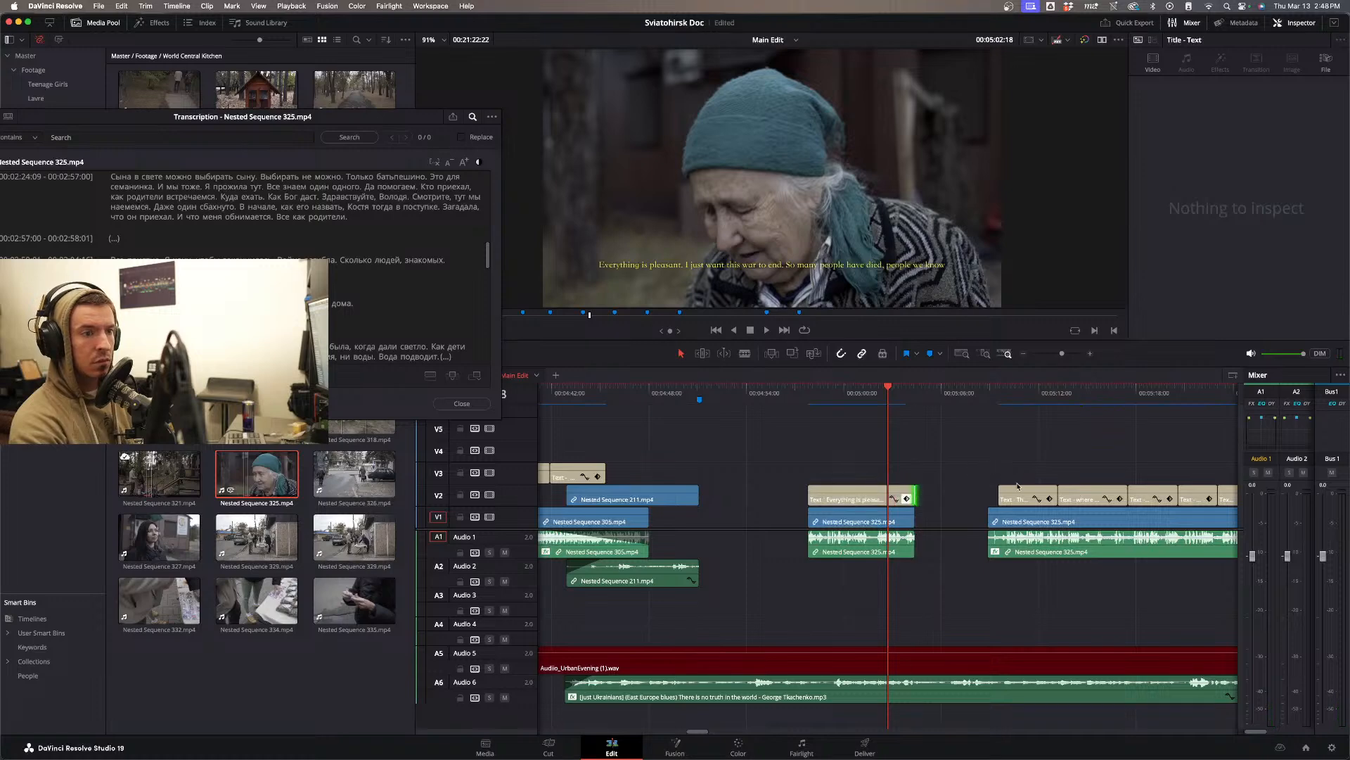
- Copy the long interview's first subtitle onto V3 at the first excerpt's start, with the text "Everything is pleasant. I just want this war to end."
{"action": "left_click", "coordinate": [1019, 493]}
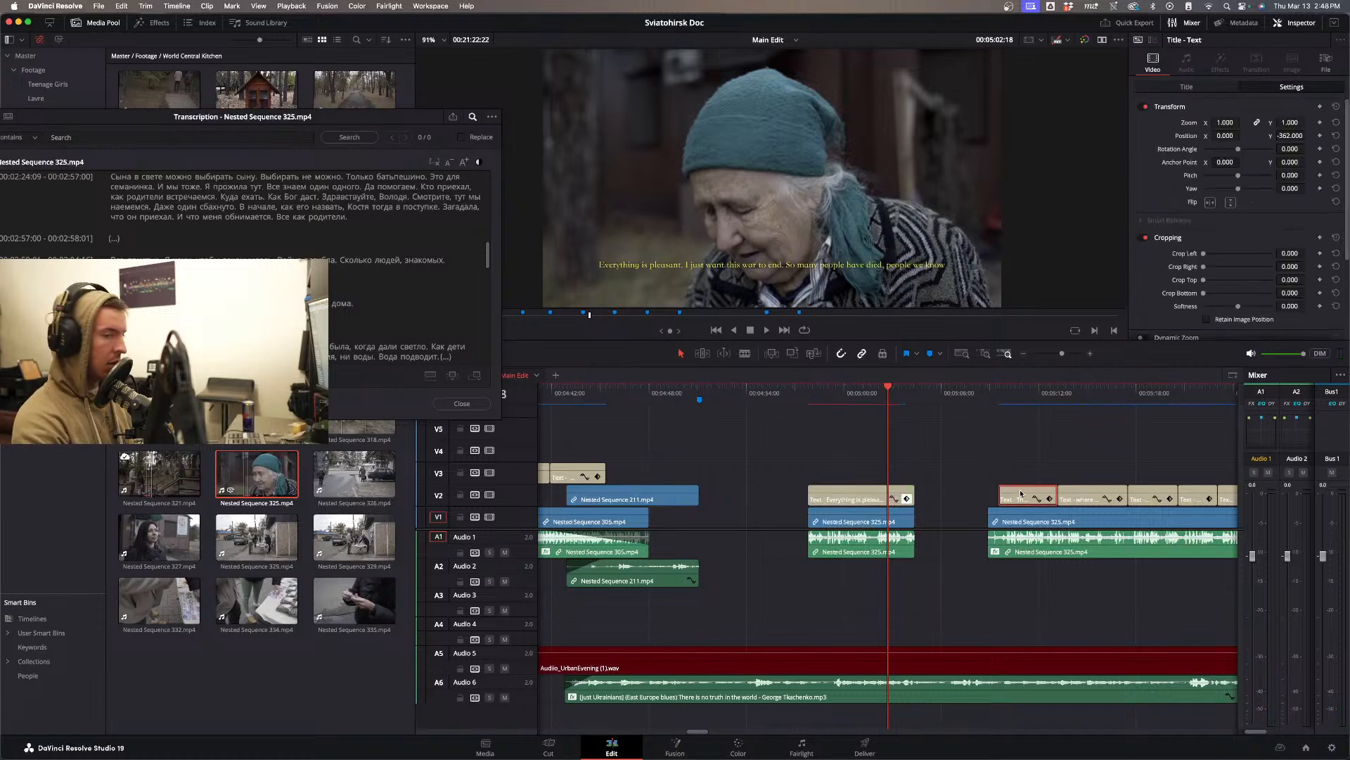
{"action": "left_click_drag", "start_coordinate": [1021, 493], "coordinate": [830, 471]}
{"action": "left_click", "coordinate": [833, 494]}
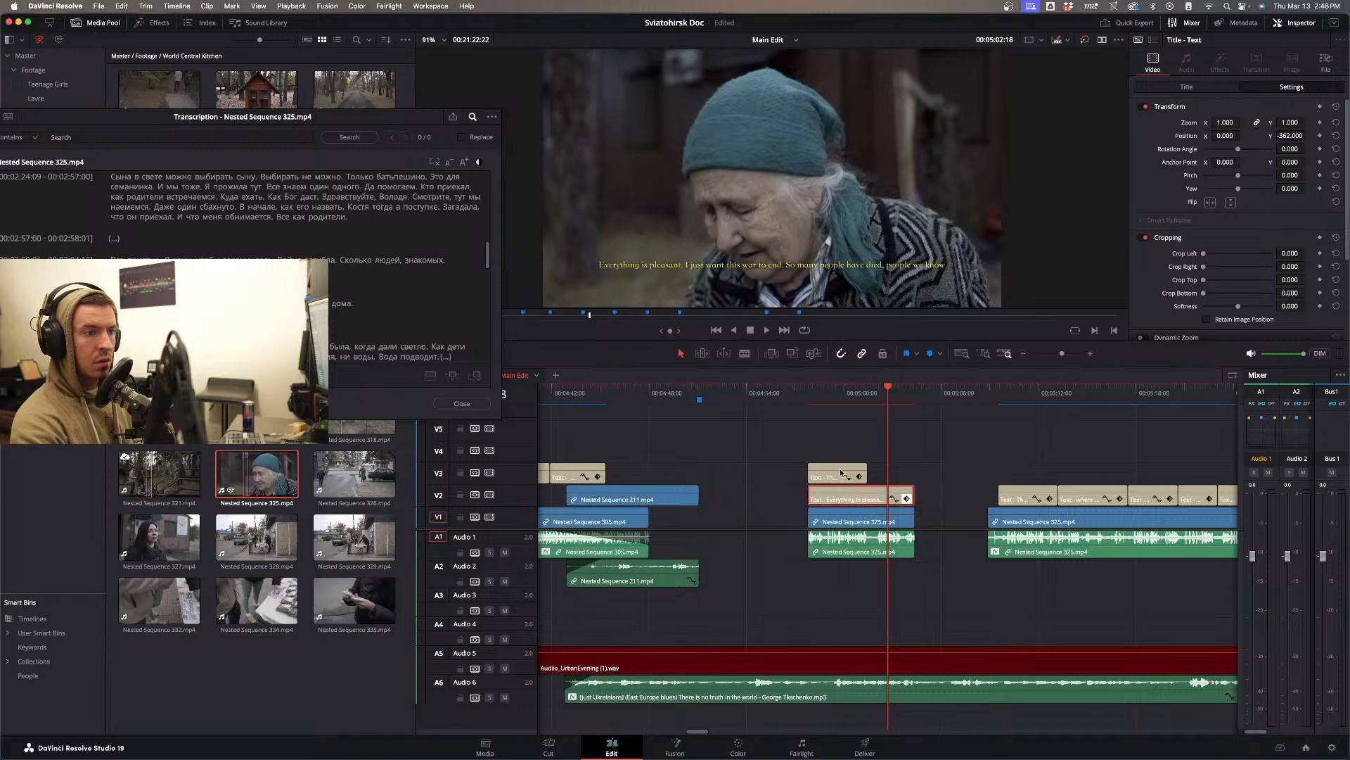
{"action": "left_click", "coordinate": [1162, 89]}
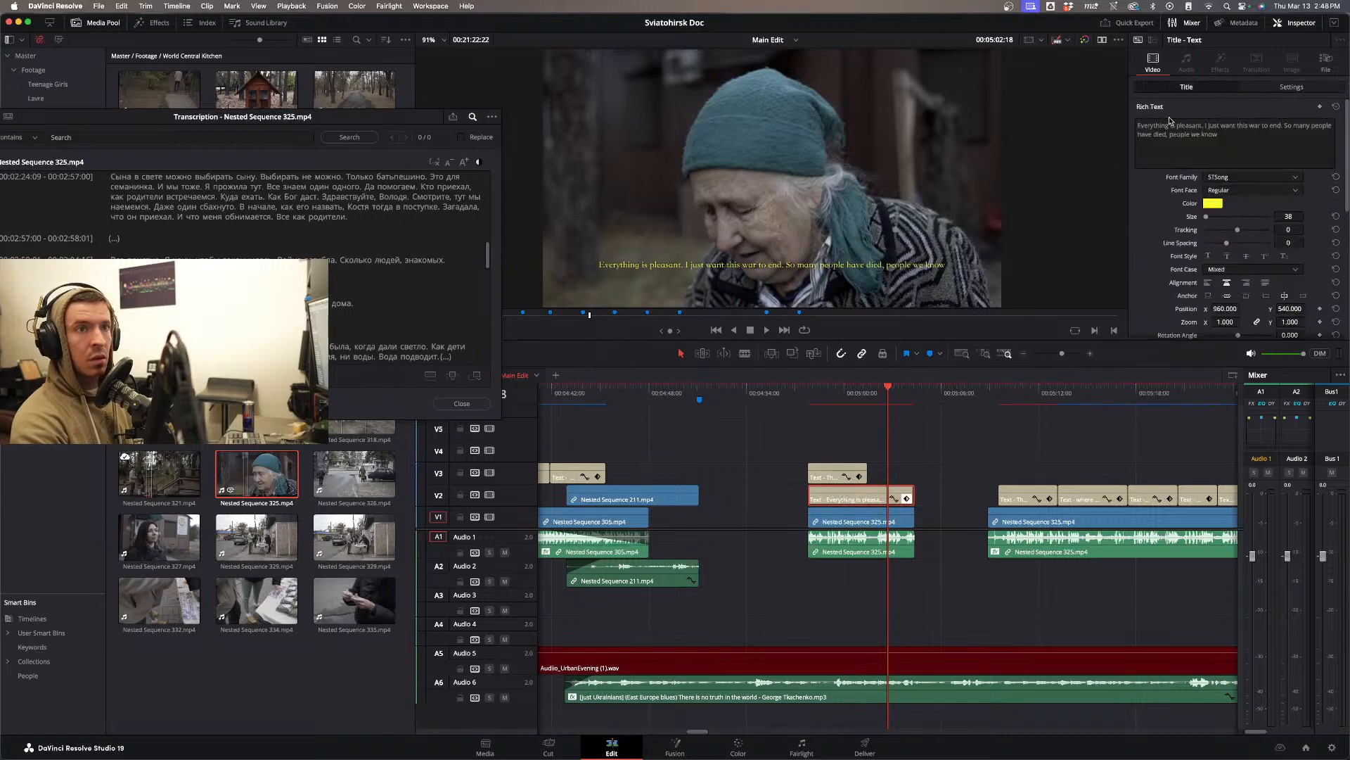
{"action": "left_click_drag", "start_coordinate": [1139, 127], "coordinate": [1283, 127]}
{"action": "key", "text": "super+c"}
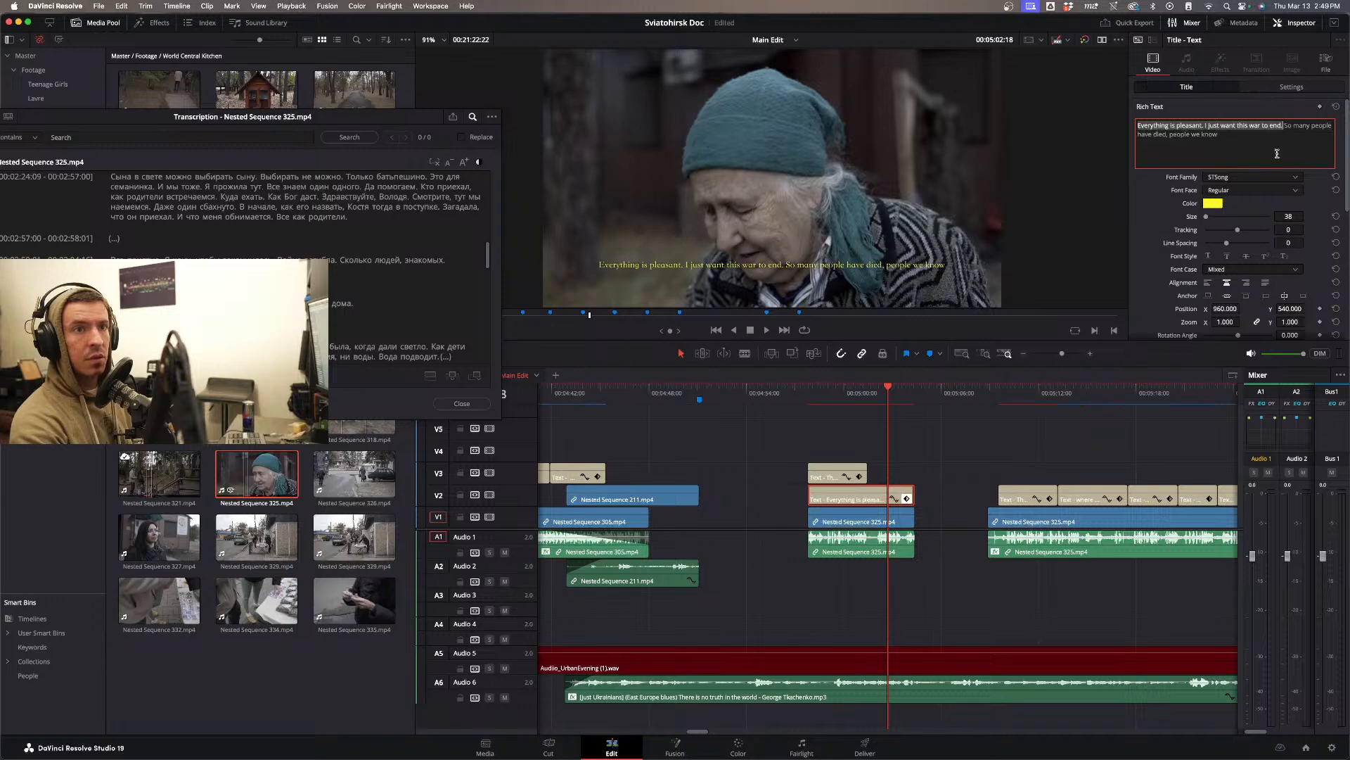
{"action": "left_click", "coordinate": [835, 478]}
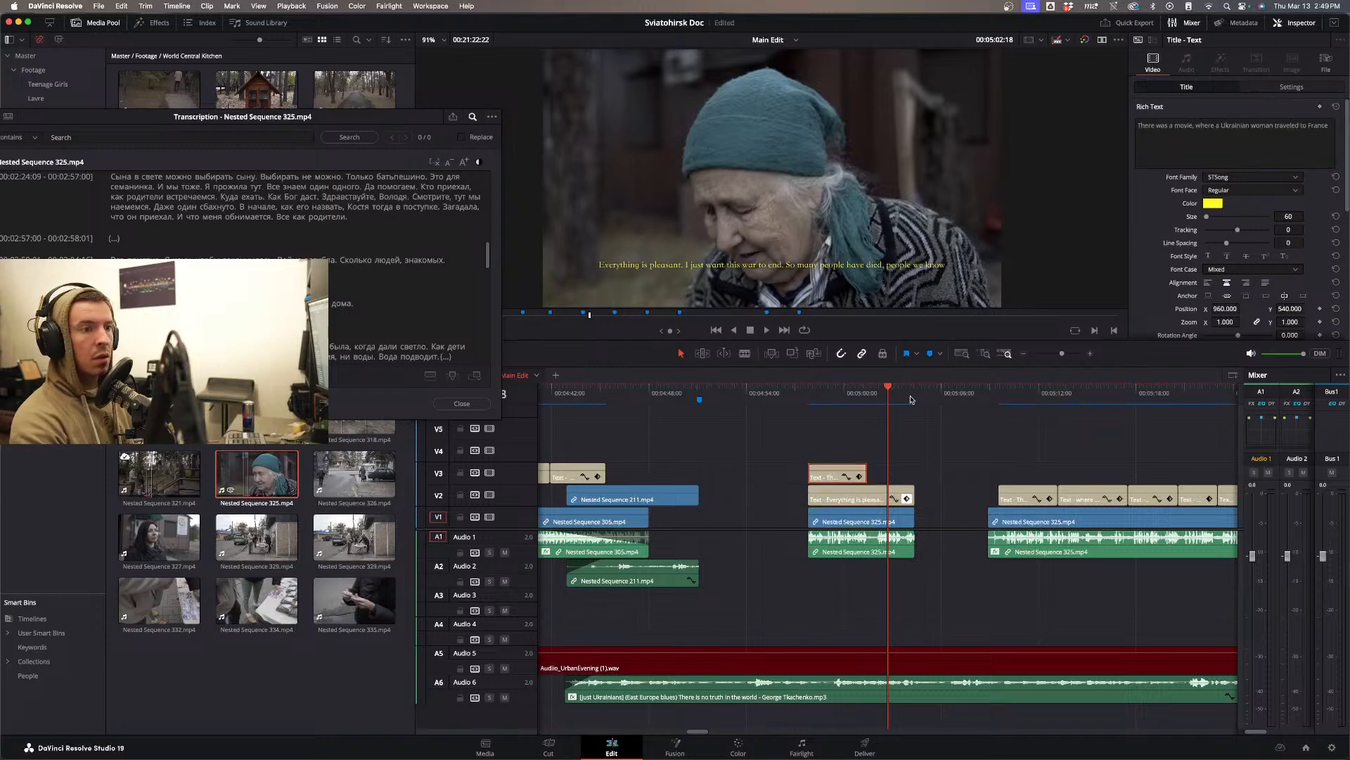
{"action": "triple_click", "coordinate": [1147, 127]}
{"action": "key", "text": "super+v"}
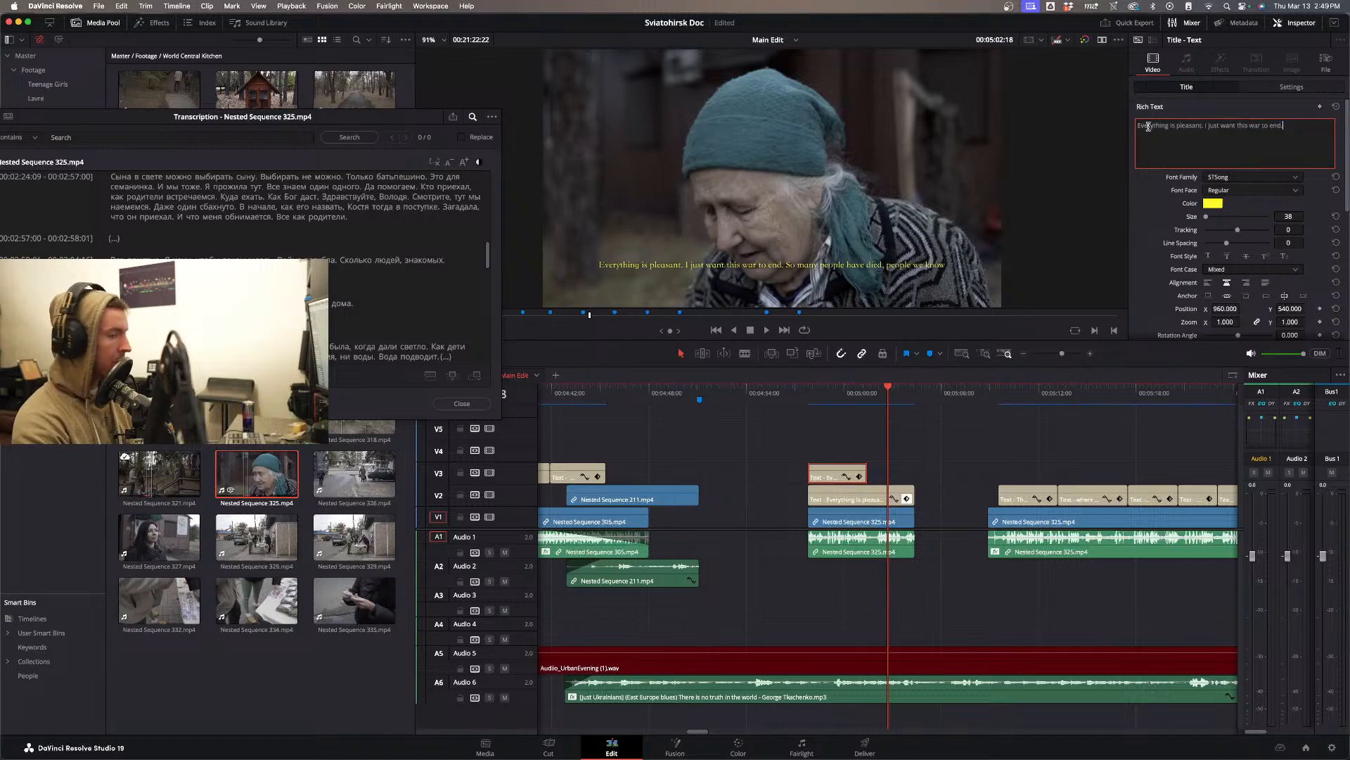
- Place another copy of the long interview's first subtitle right after it on V3, with the text "So many people have died, people we know"
{"action": "left_click", "coordinate": [857, 495]}
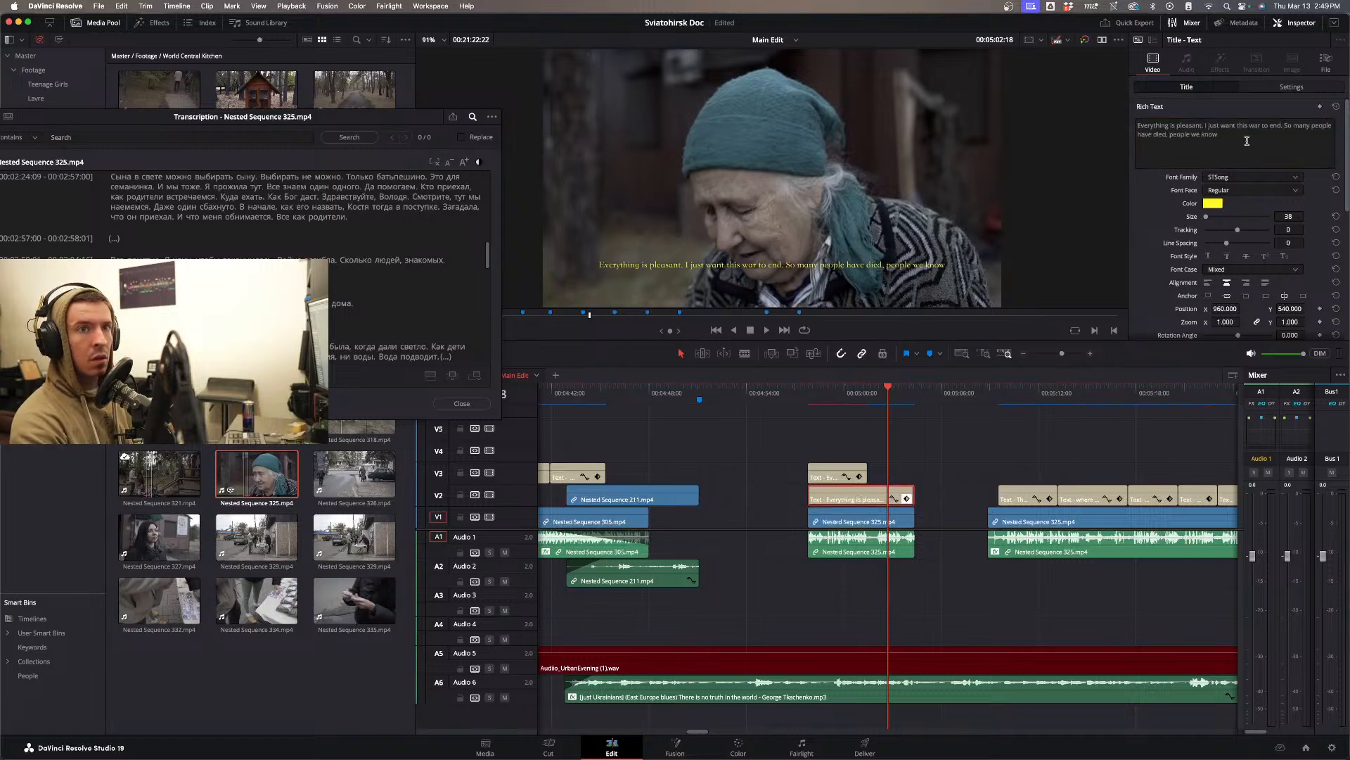
{"action": "left_click_drag", "start_coordinate": [1285, 125], "coordinate": [1261, 133]}
{"action": "key", "text": "super+c"}
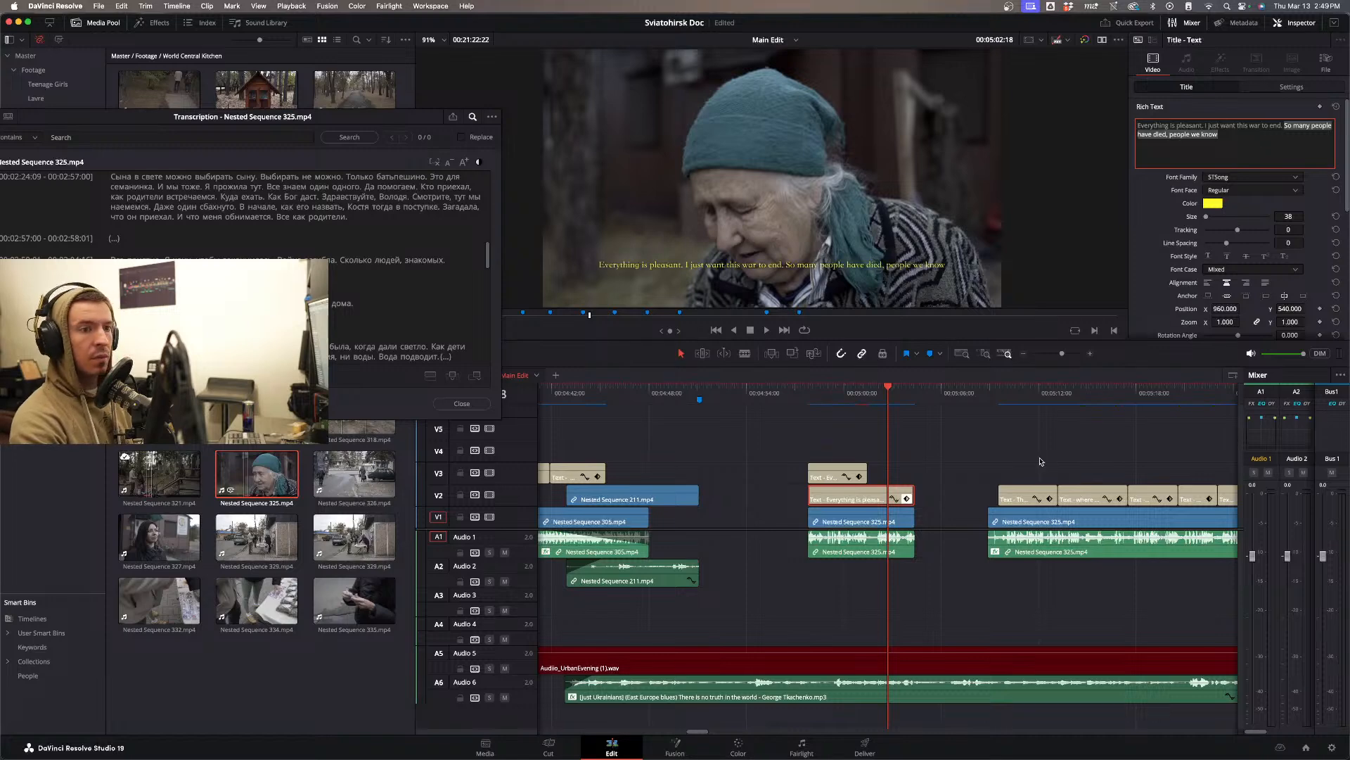
{"action": "left_click", "coordinate": [1019, 499]}
{"action": "left_click_drag", "start_coordinate": [1020, 500], "coordinate": [892, 480]}
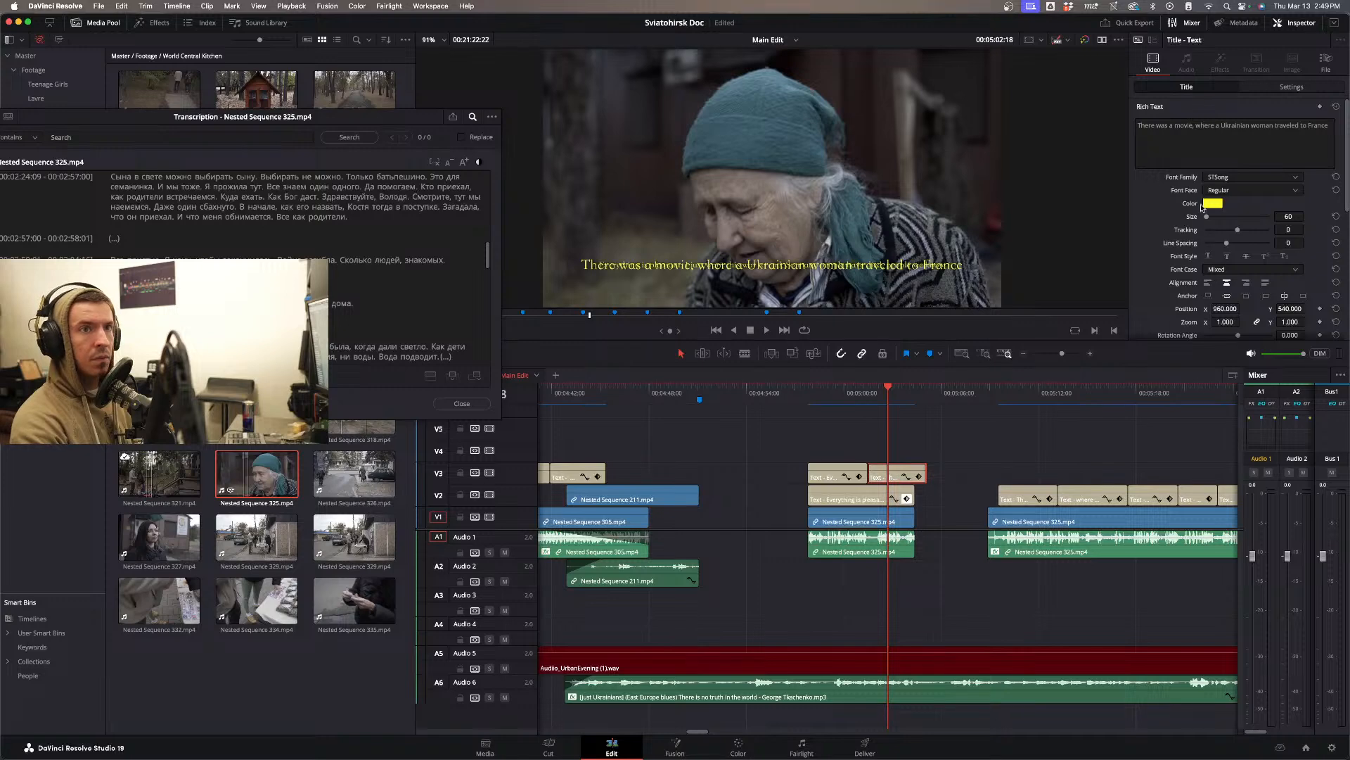
{"action": "triple_click", "coordinate": [1205, 126]}
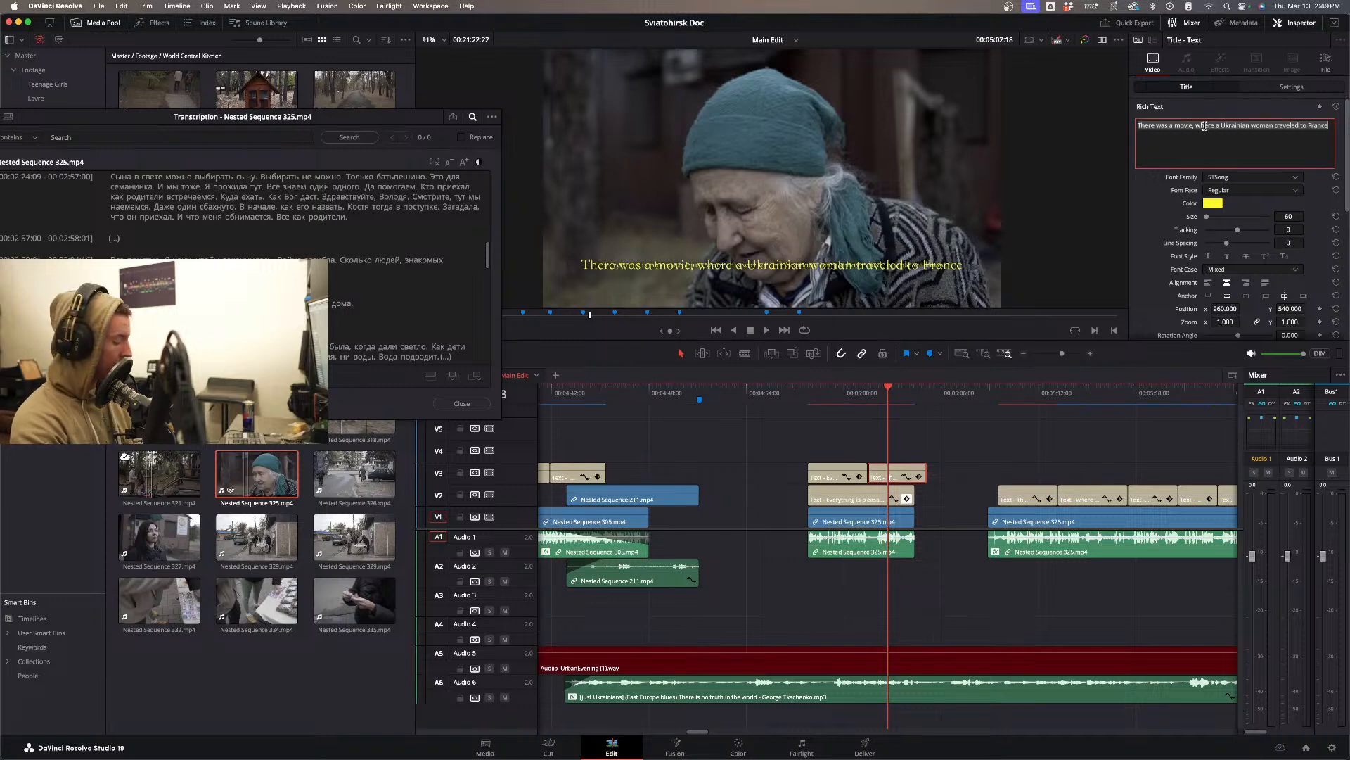
{"action": "key", "text": "super+v"}
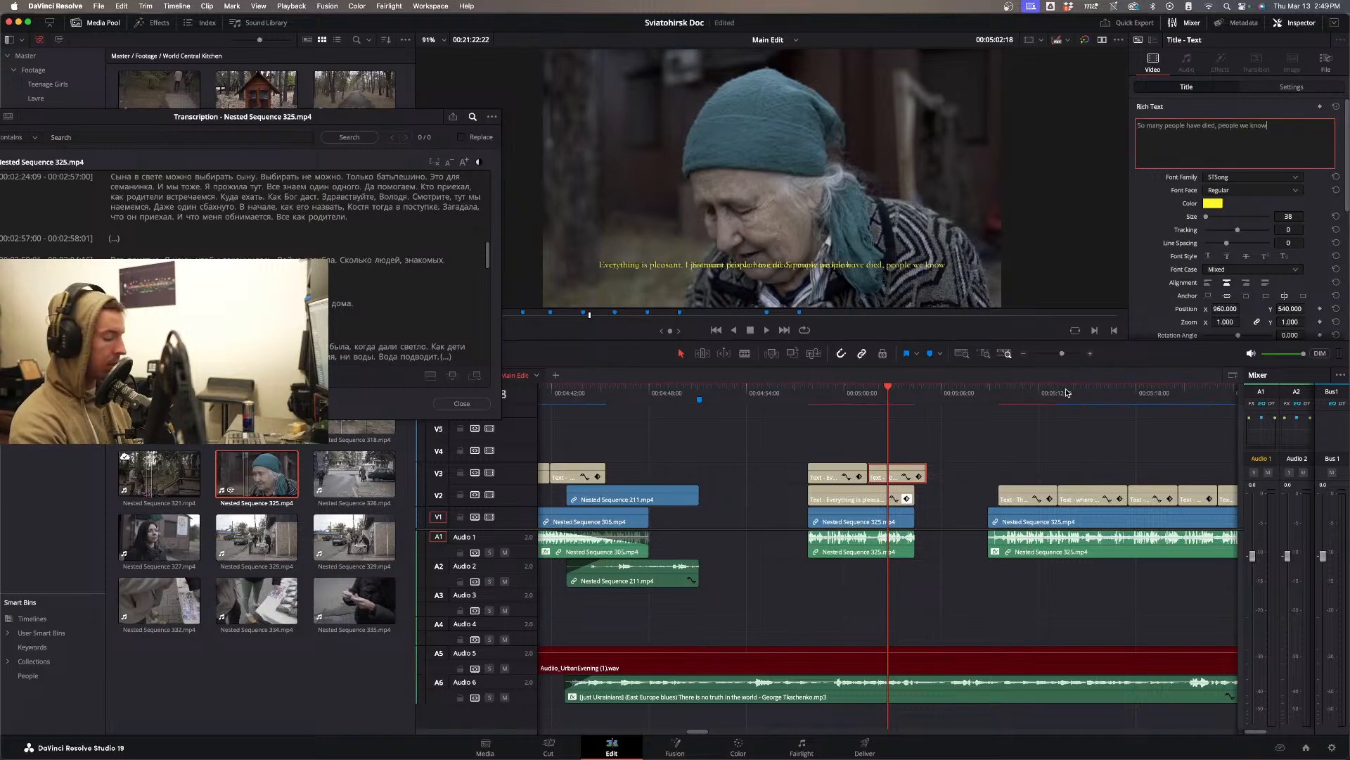
- End the second new subtitle with a period, trim it to the excerpt's end, and put both new subtitles on V2 in place of the old one
{"action": "type", "text": "."}
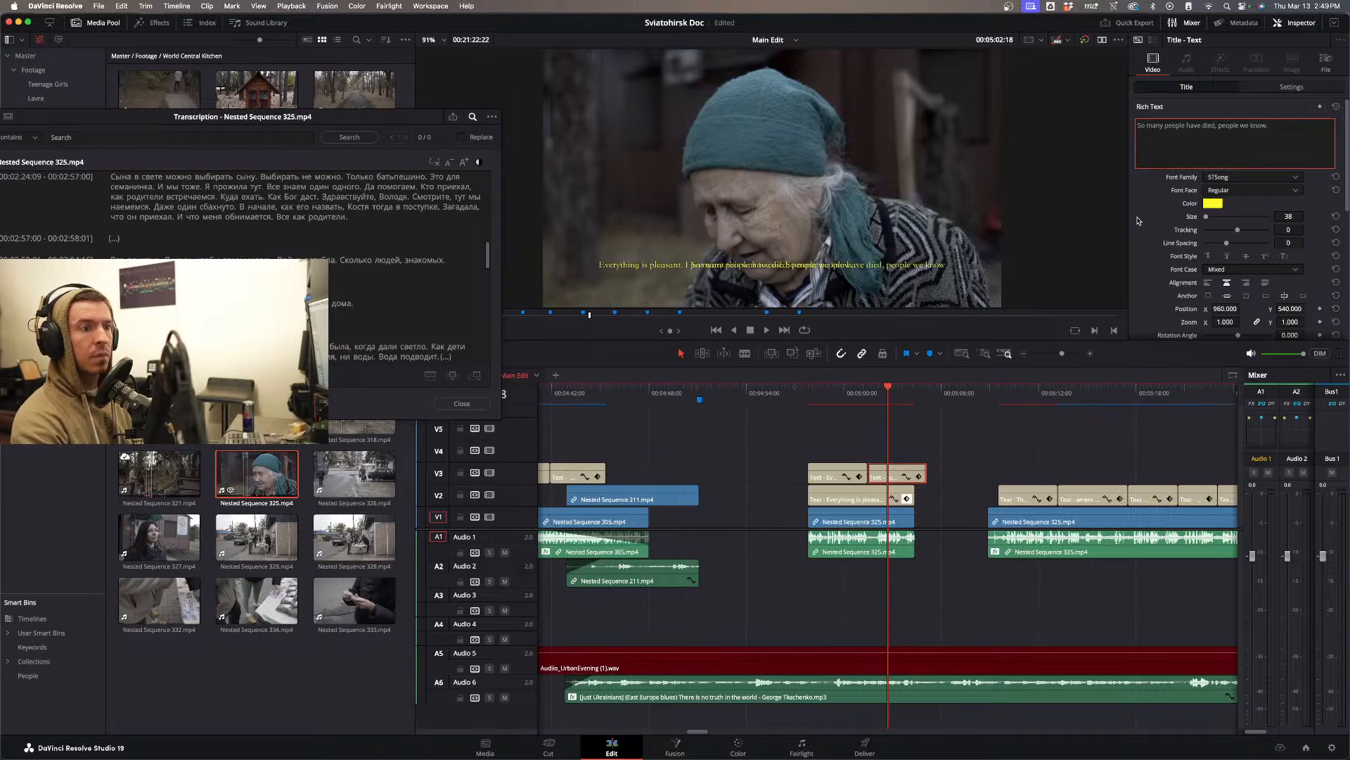
{"action": "left_click", "coordinate": [923, 469]}
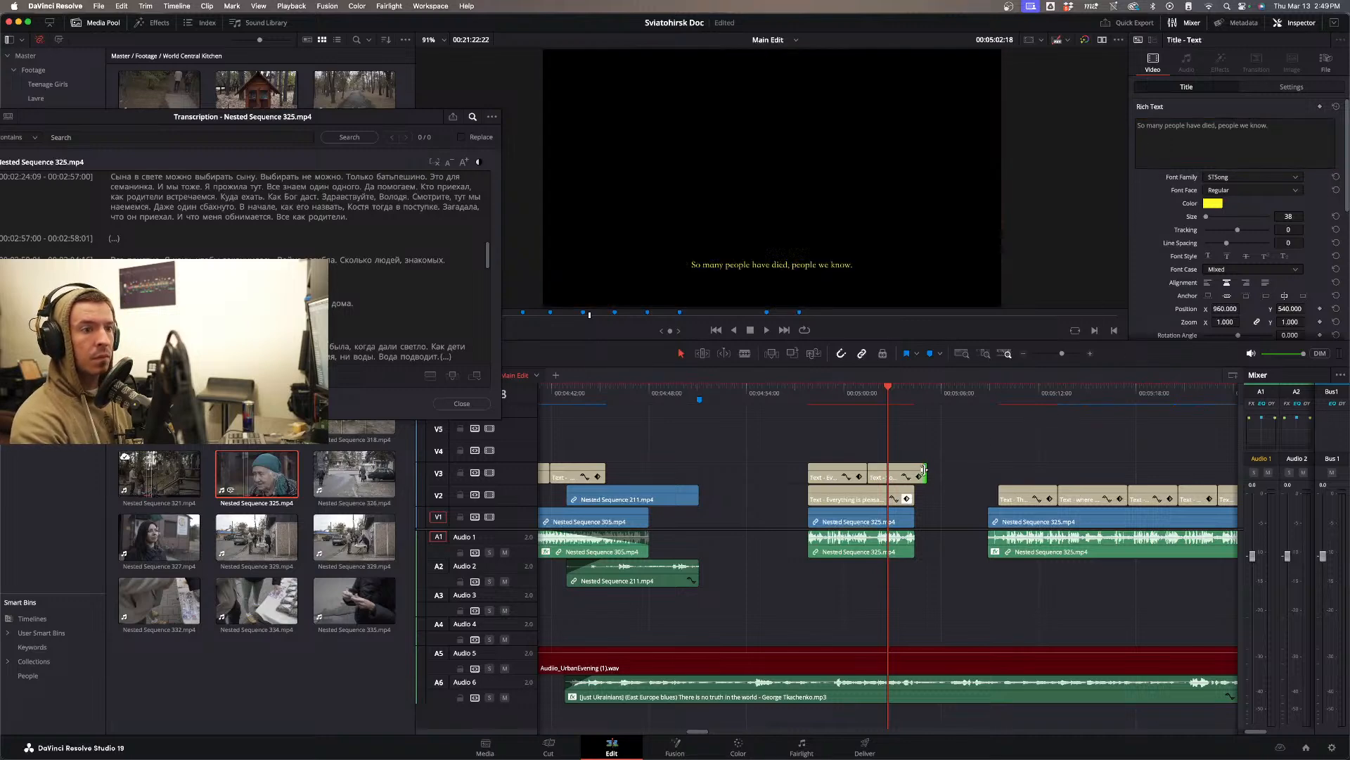
{"action": "key", "text": "BackSpace"}
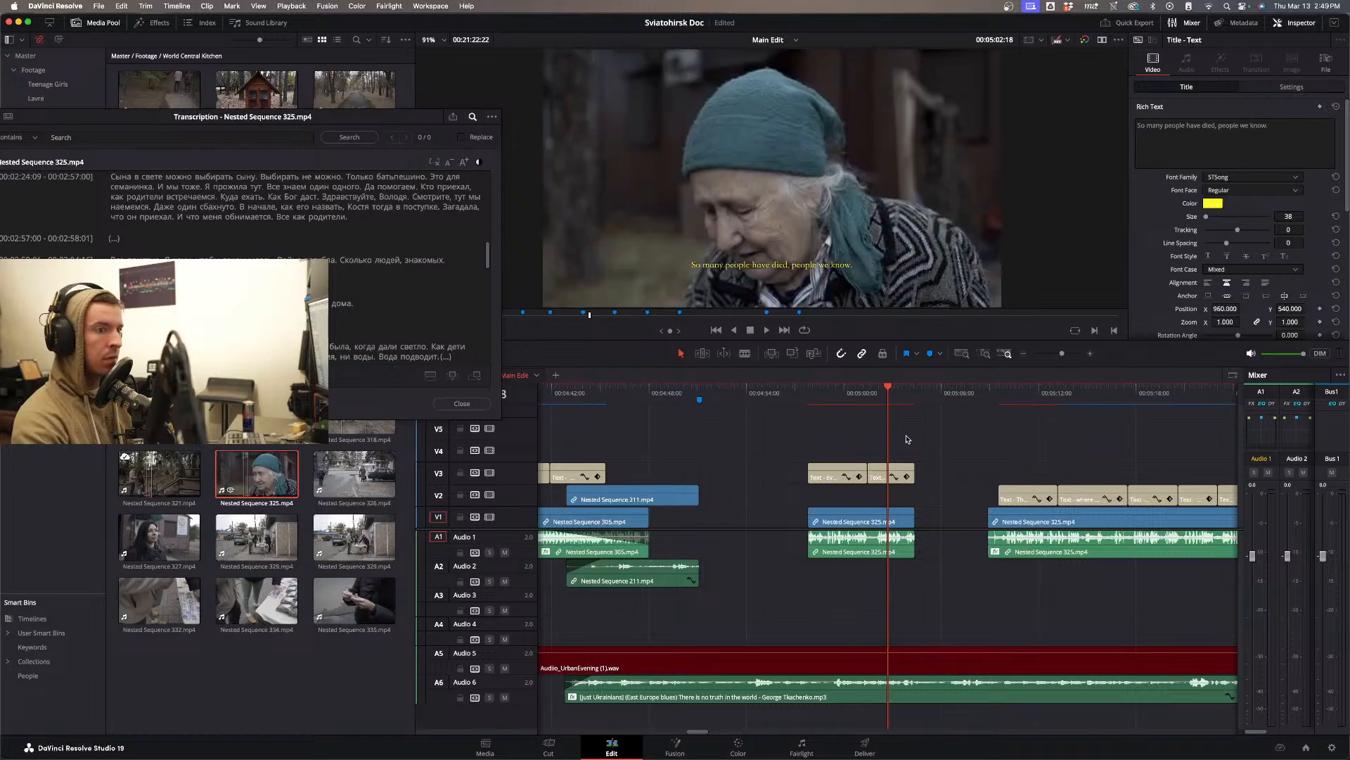
{"action": "left_click_drag", "start_coordinate": [892, 463], "coordinate": [824, 496]}
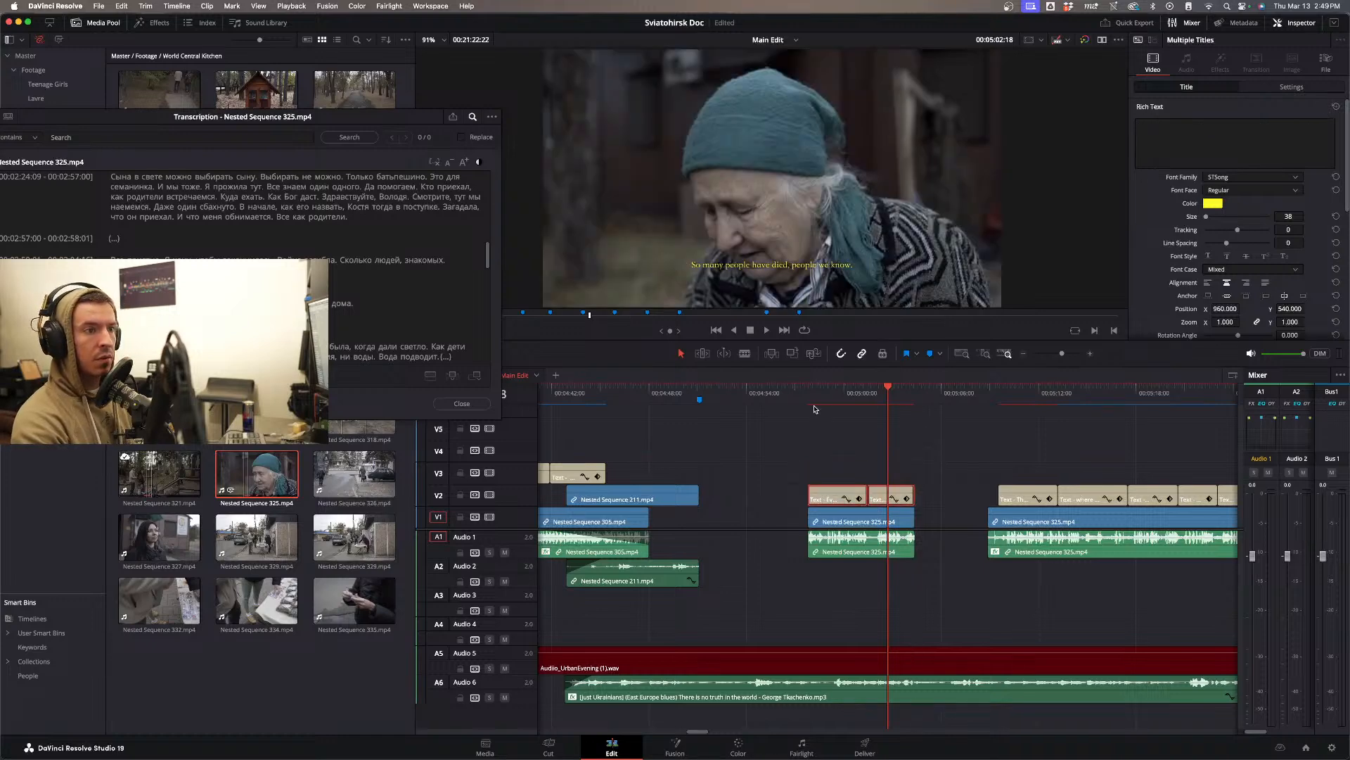
- Set both subtitles on the first short excerpt to size 60, matching the long interview's subtitles, and play the excerpt
{"action": "left_click", "coordinate": [789, 396]}
{"action": "key", "text": "space"}
{"action": "left_click", "coordinate": [1027, 396]}
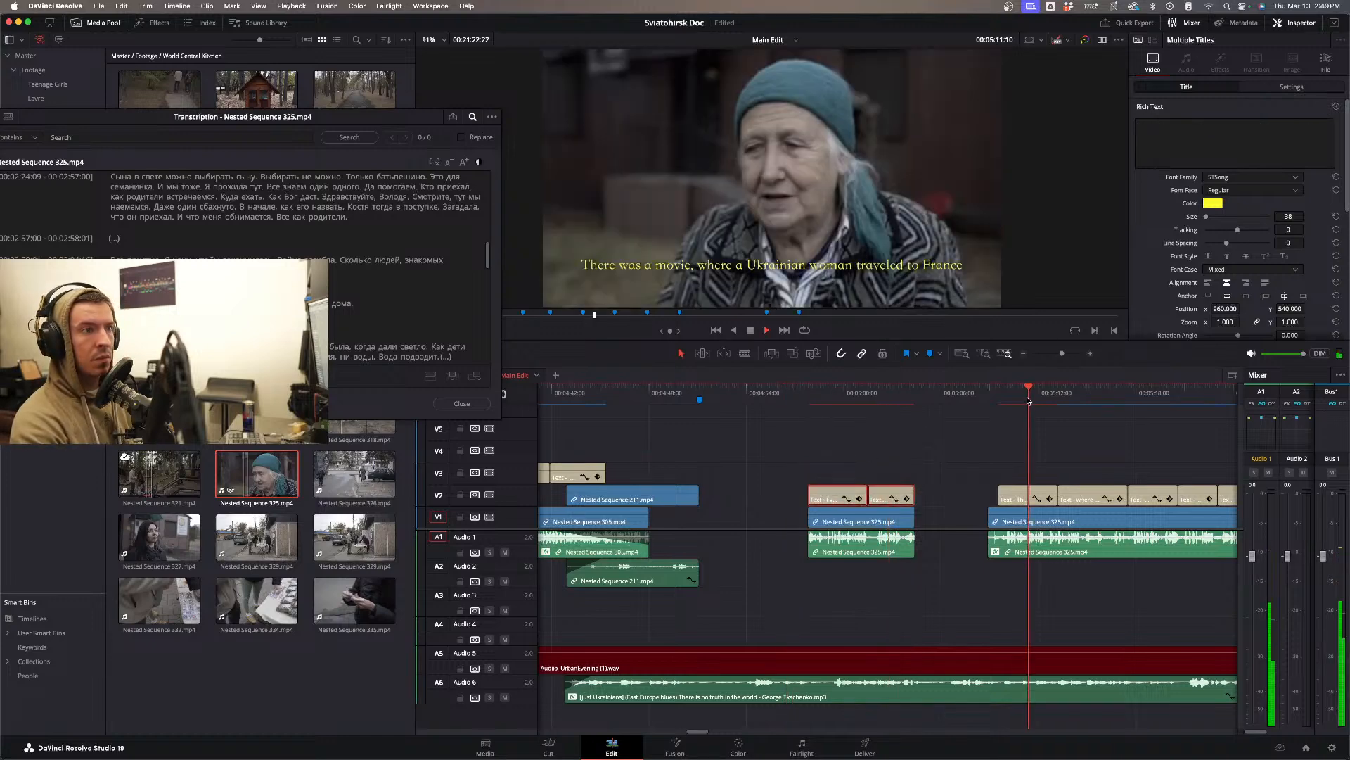
{"action": "left_click", "coordinate": [837, 397]}
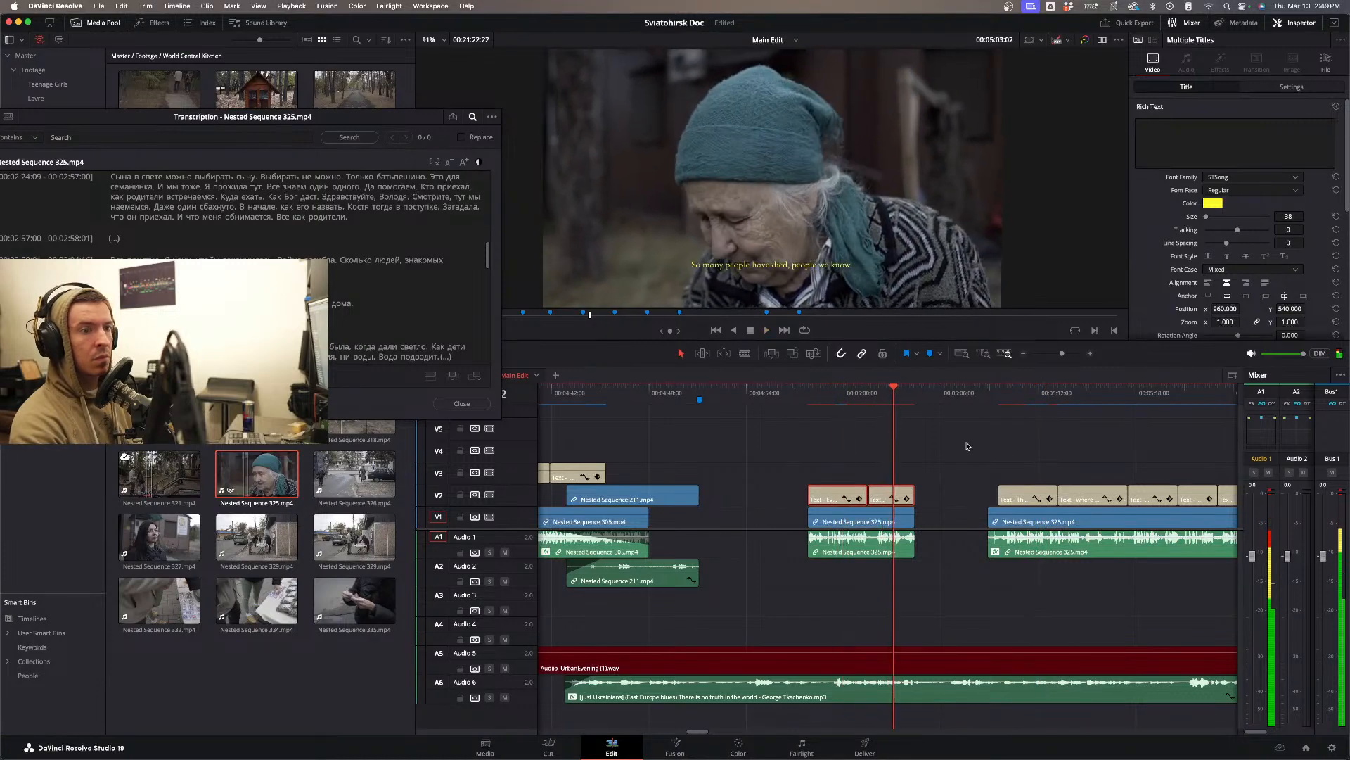
{"action": "left_click", "coordinate": [1022, 398]}
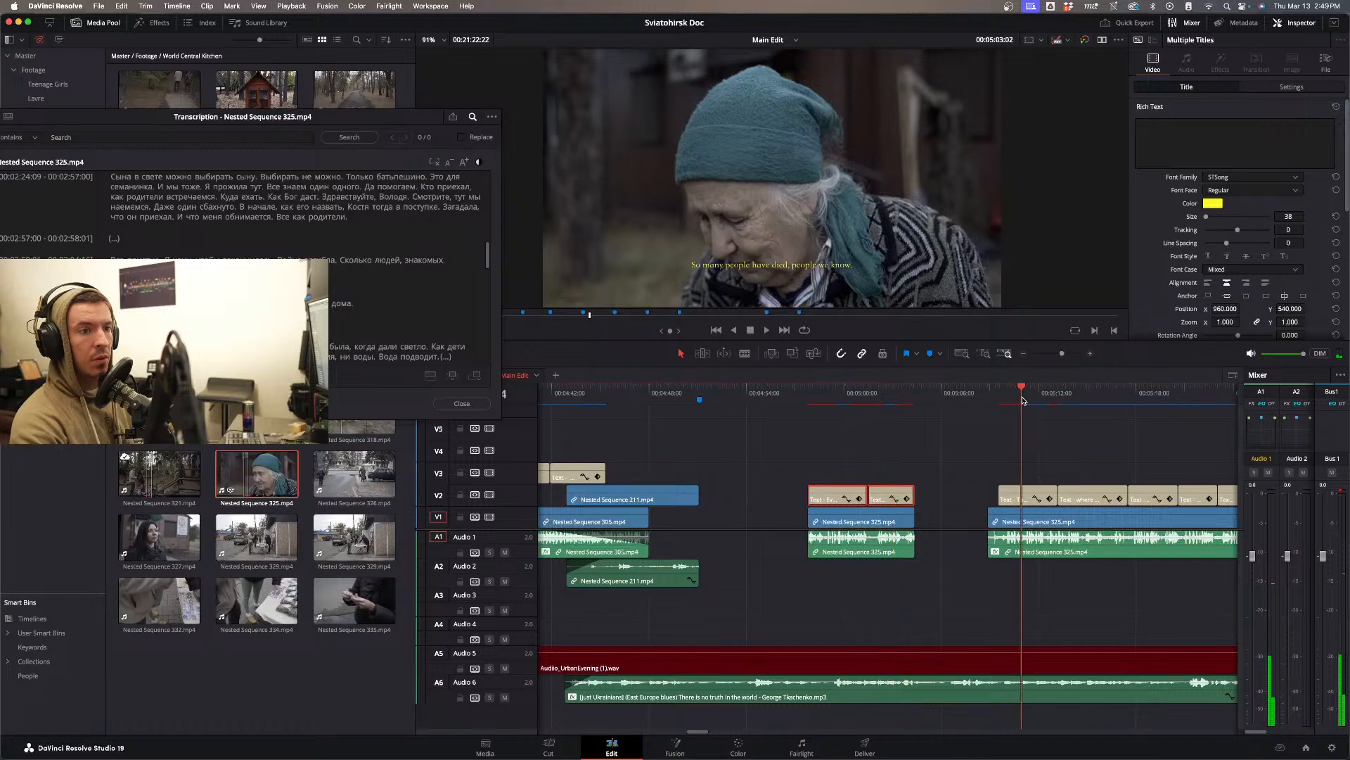
{"action": "left_click", "coordinate": [1039, 496]}
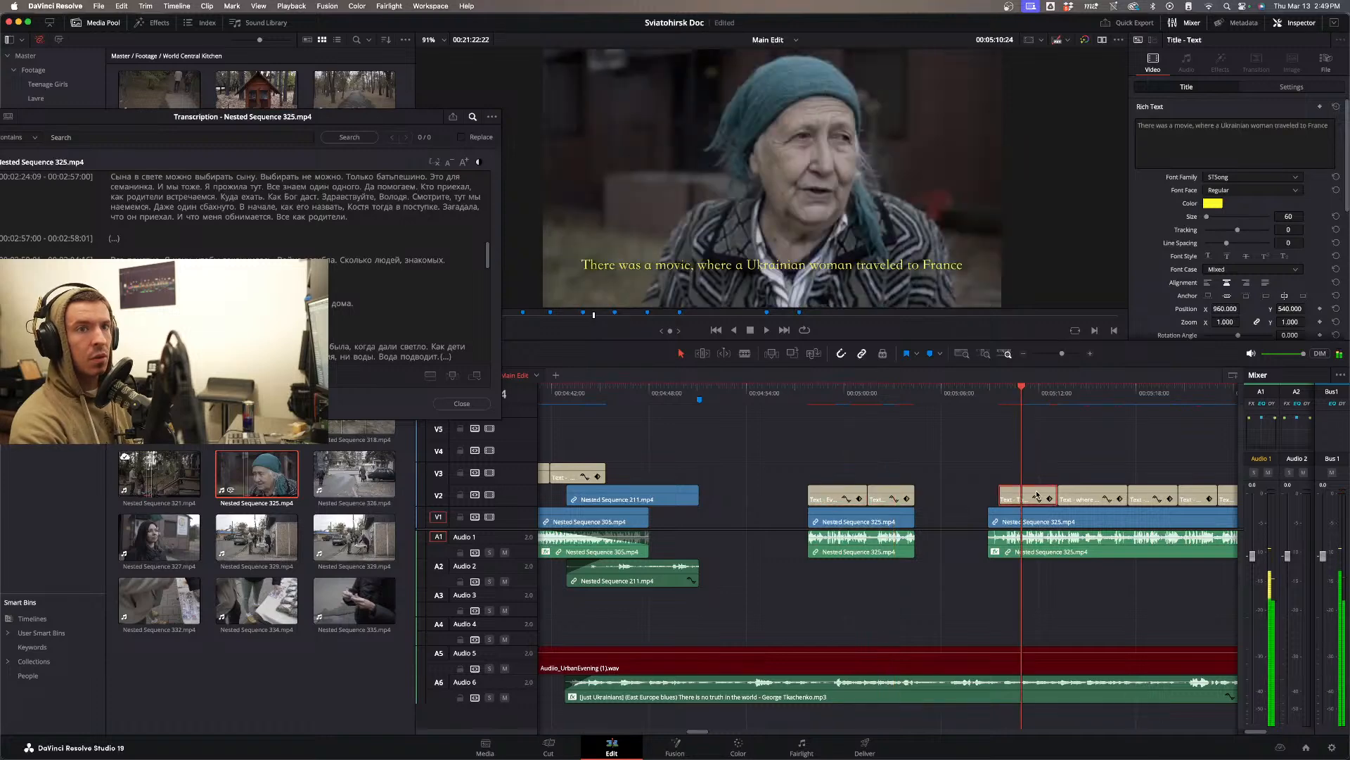
{"action": "left_click", "coordinate": [881, 499]}
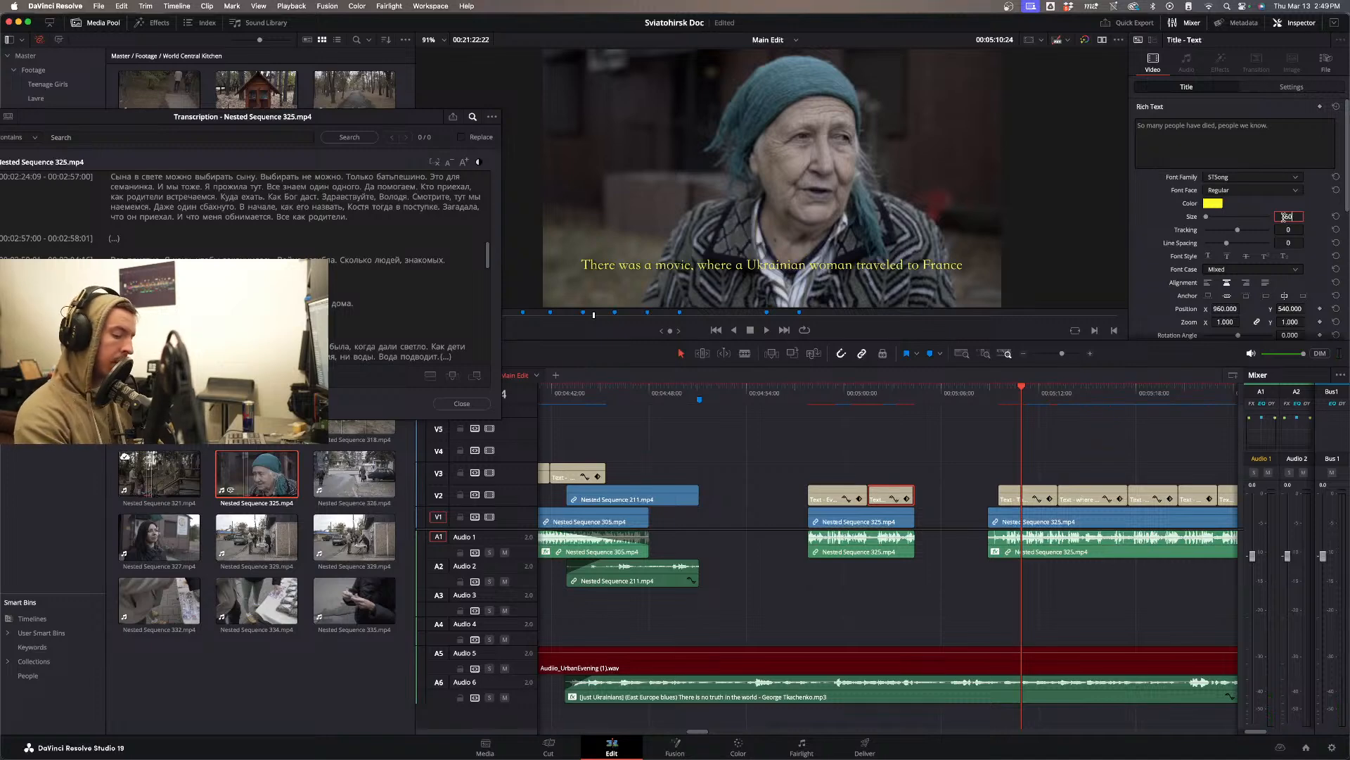
{"action": "key", "text": "Return"}
{"action": "left_click", "coordinate": [823, 494]}
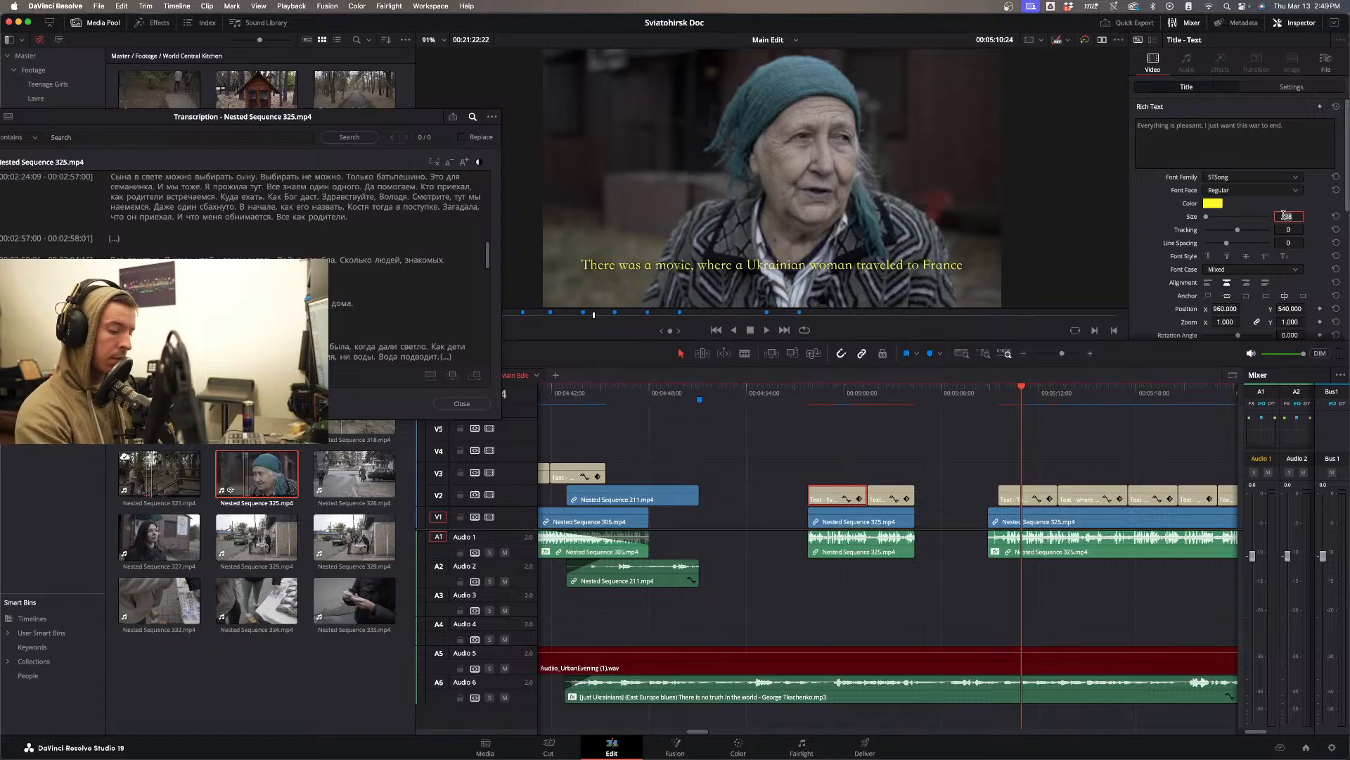
{"action": "left_click", "coordinate": [813, 399]}
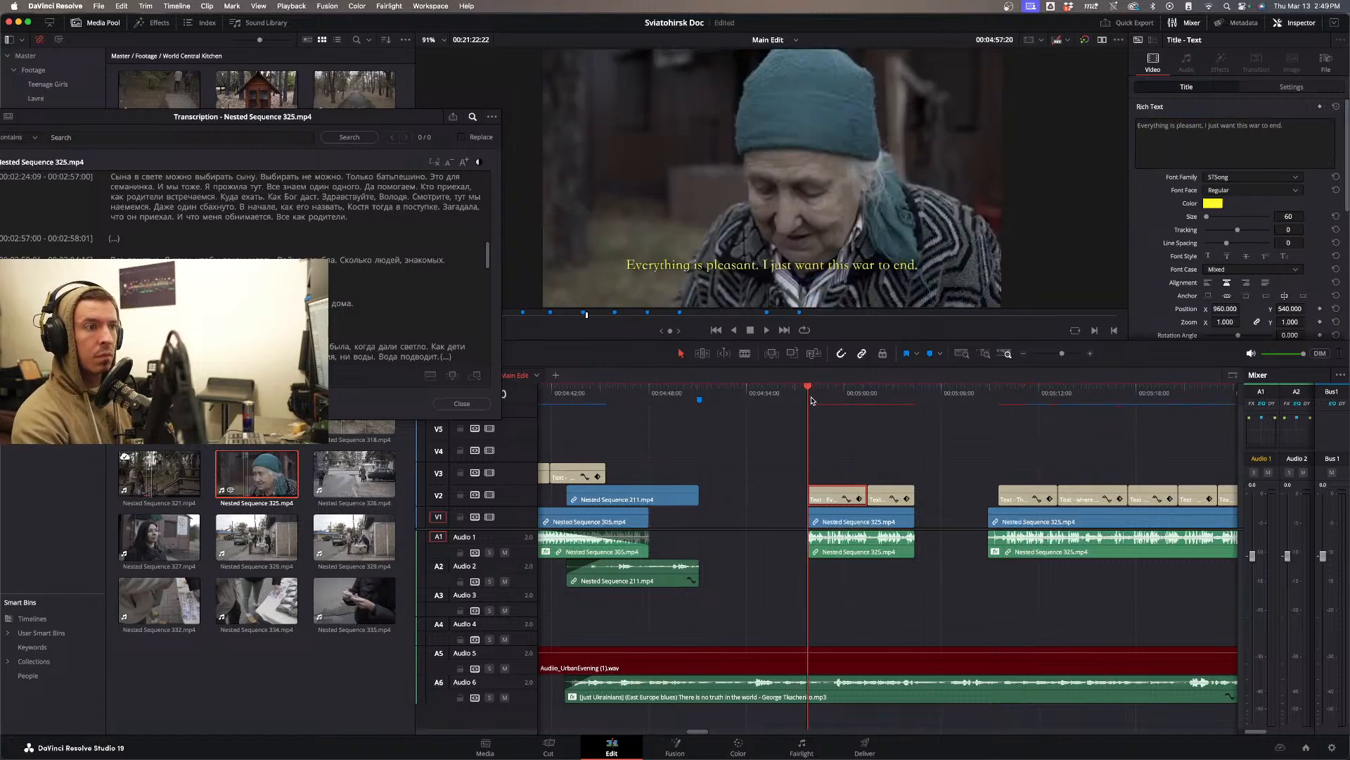
{"action": "key", "text": "space"}
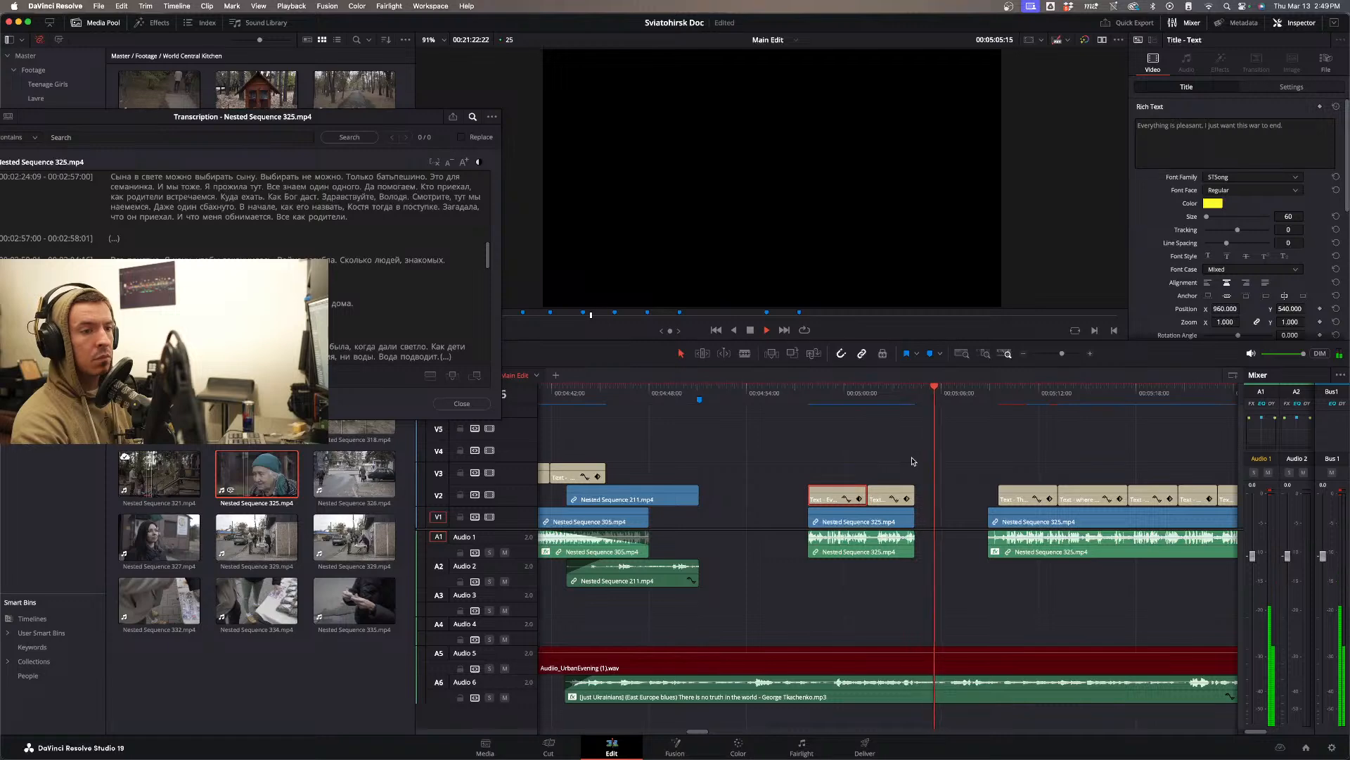
- Assign Embedded Channel 1 to both the left and right channels of the first short excerpt's audio and play it back
{"action": "left_click", "coordinate": [888, 401]}
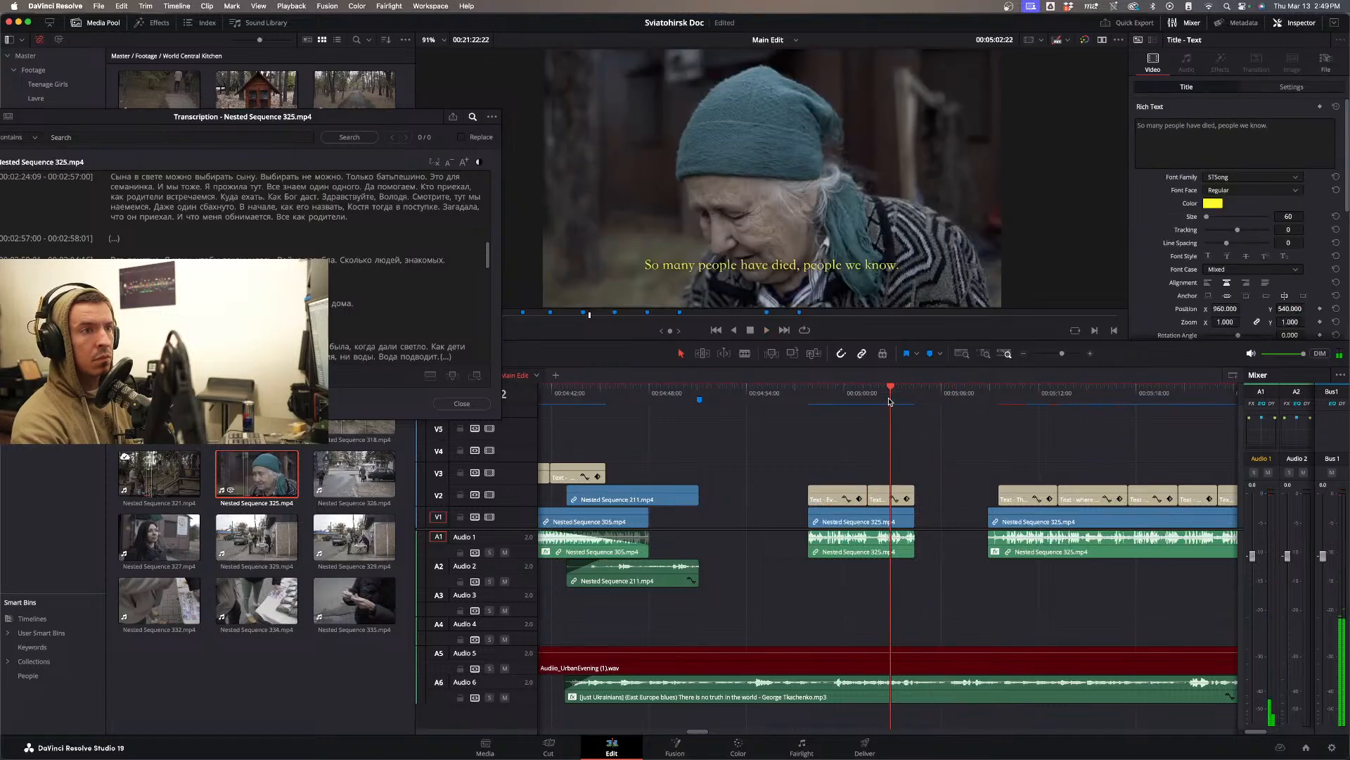
{"action": "key", "text": "space"}
{"action": "left_click", "coordinate": [860, 543]}
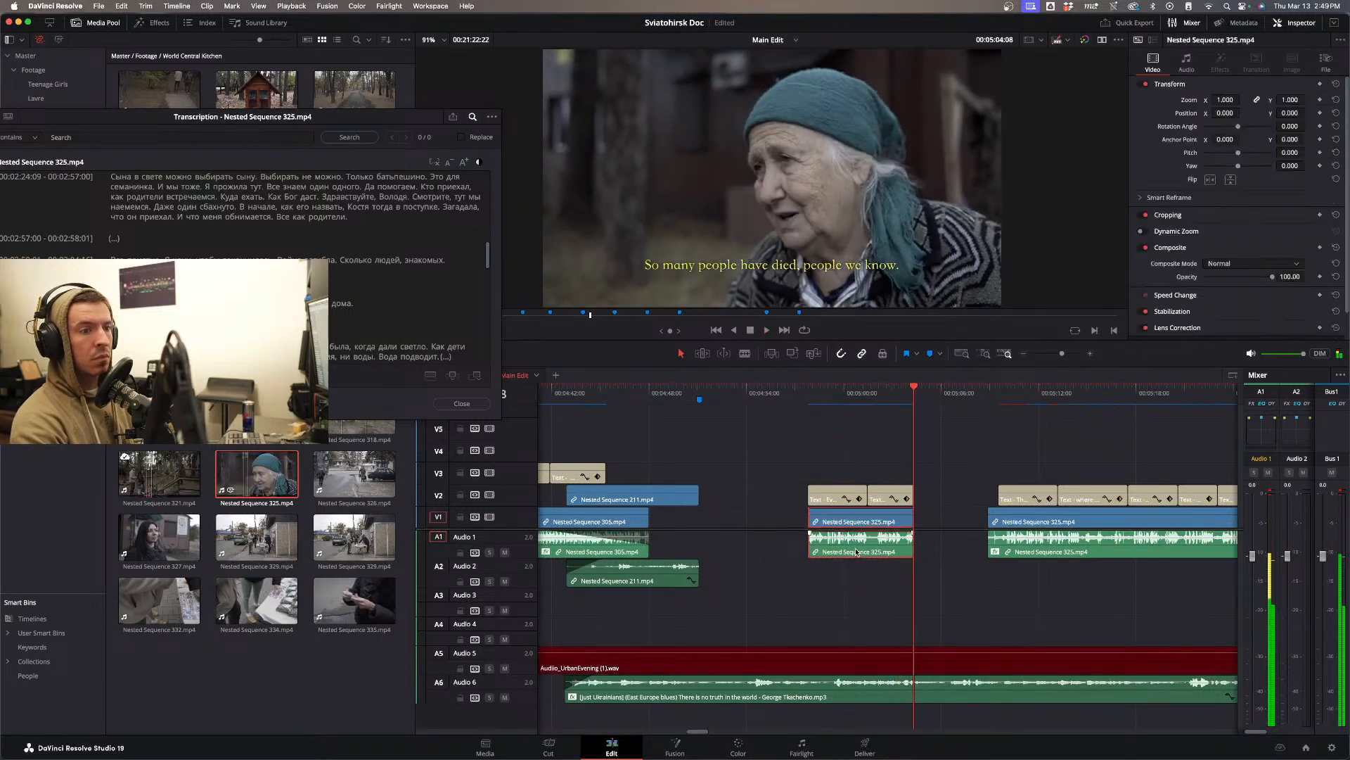
{"action": "right_click", "coordinate": [859, 543]}
{"action": "left_click", "coordinate": [879, 504]}
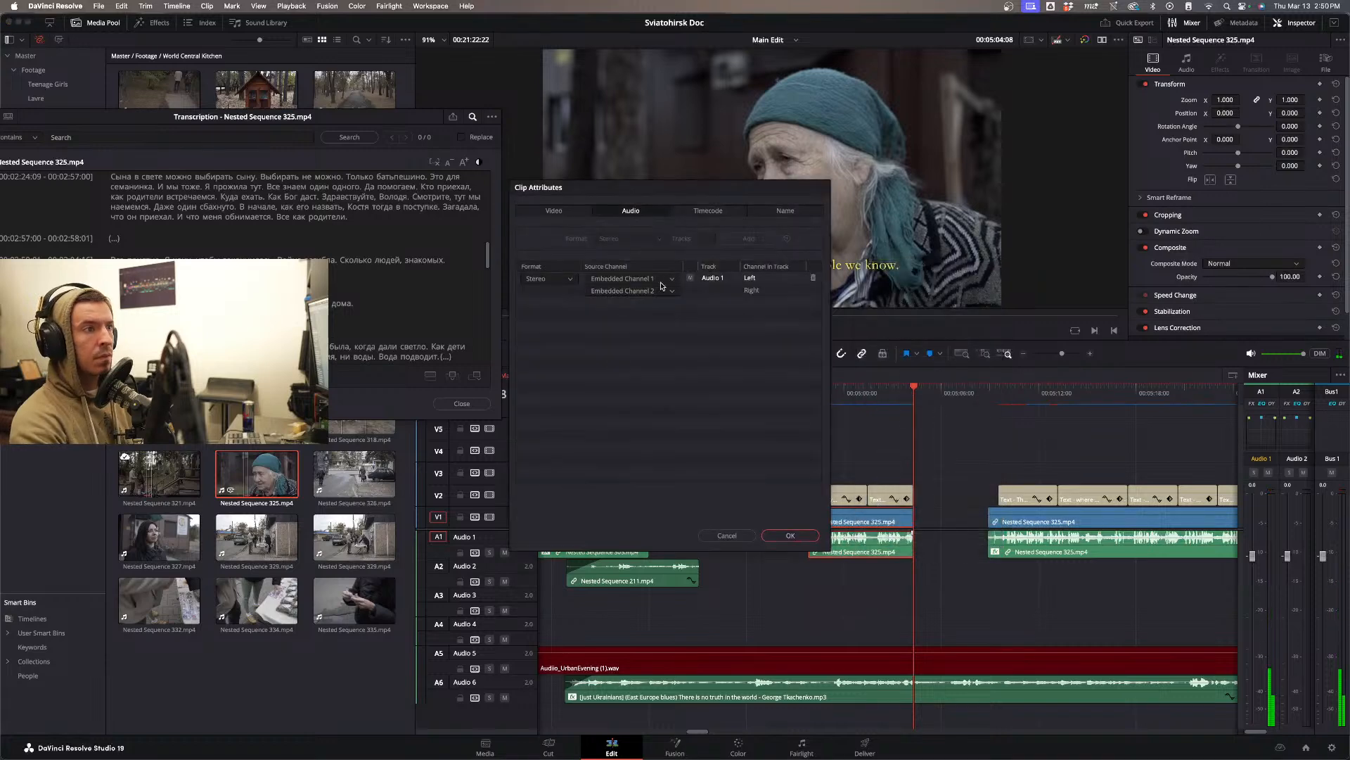
{"action": "left_click", "coordinate": [790, 535]}
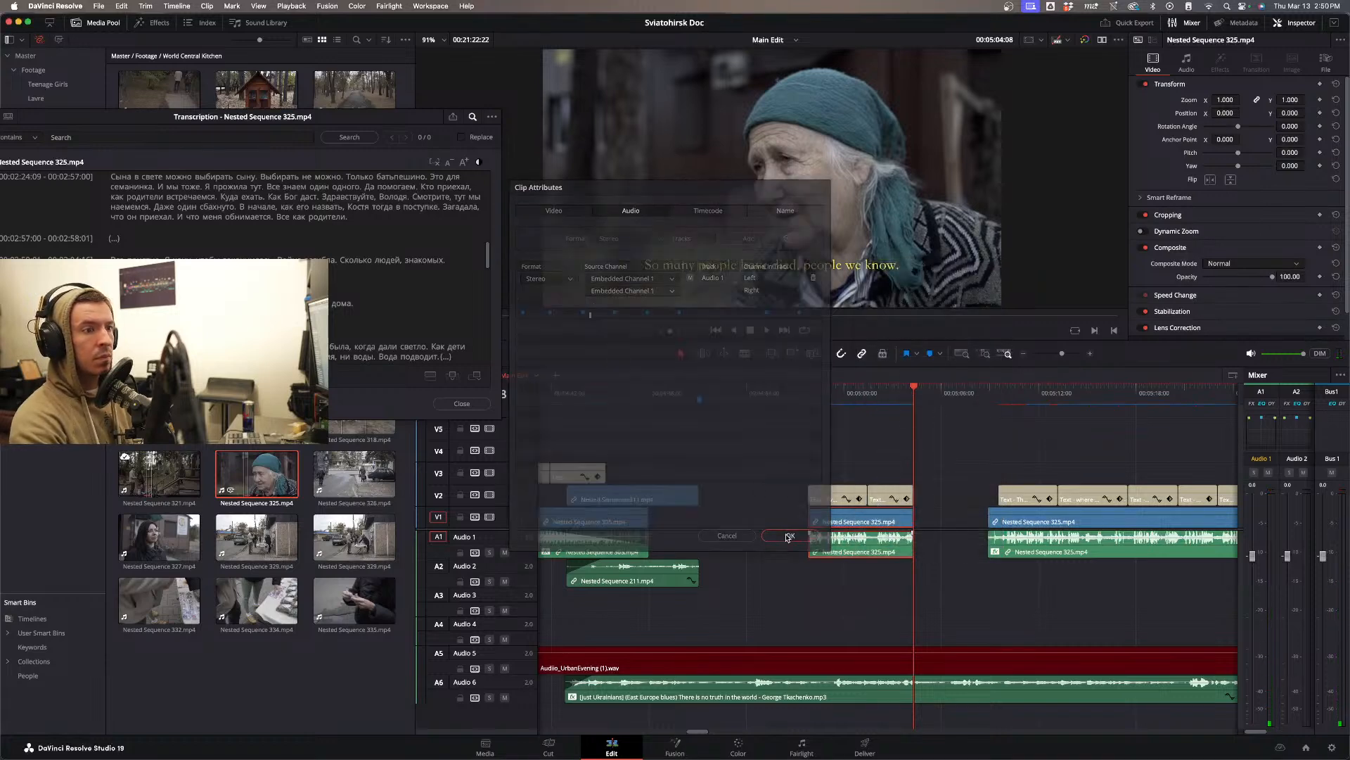
{"action": "left_click", "coordinate": [797, 400]}
{"action": "key", "text": "space"}
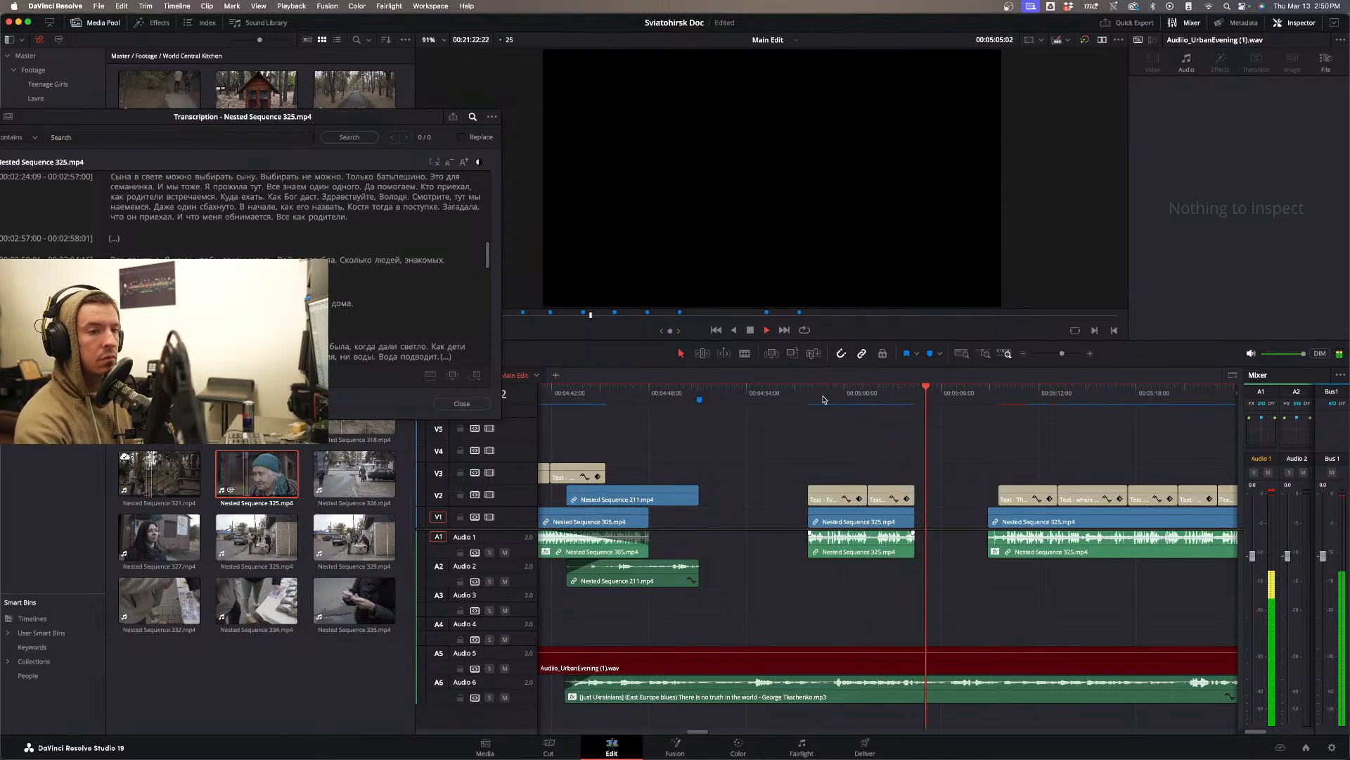
- Move the first short excerpt with its two subtitles earlier to start at about 04:55 and play the transition into it
{"action": "left_click", "coordinate": [1024, 353]}
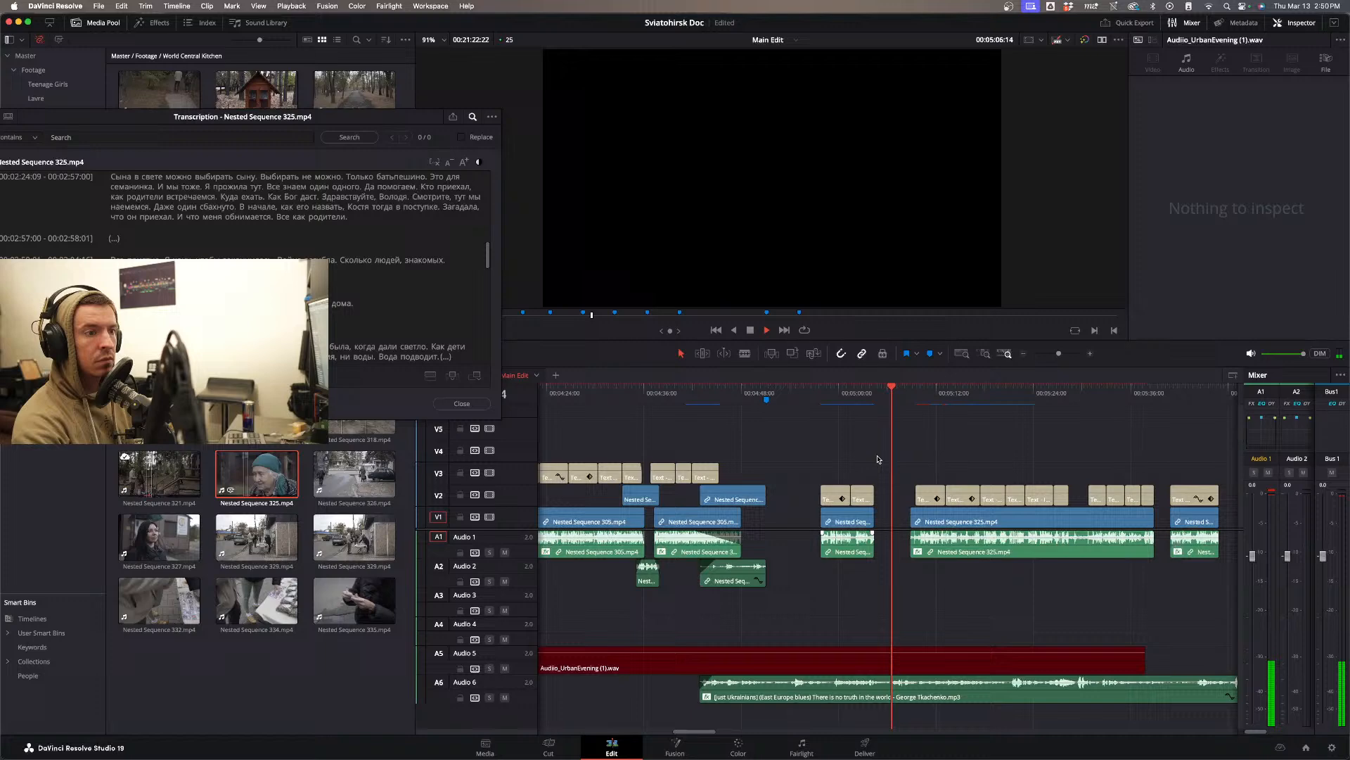
{"action": "left_click", "coordinate": [723, 389]}
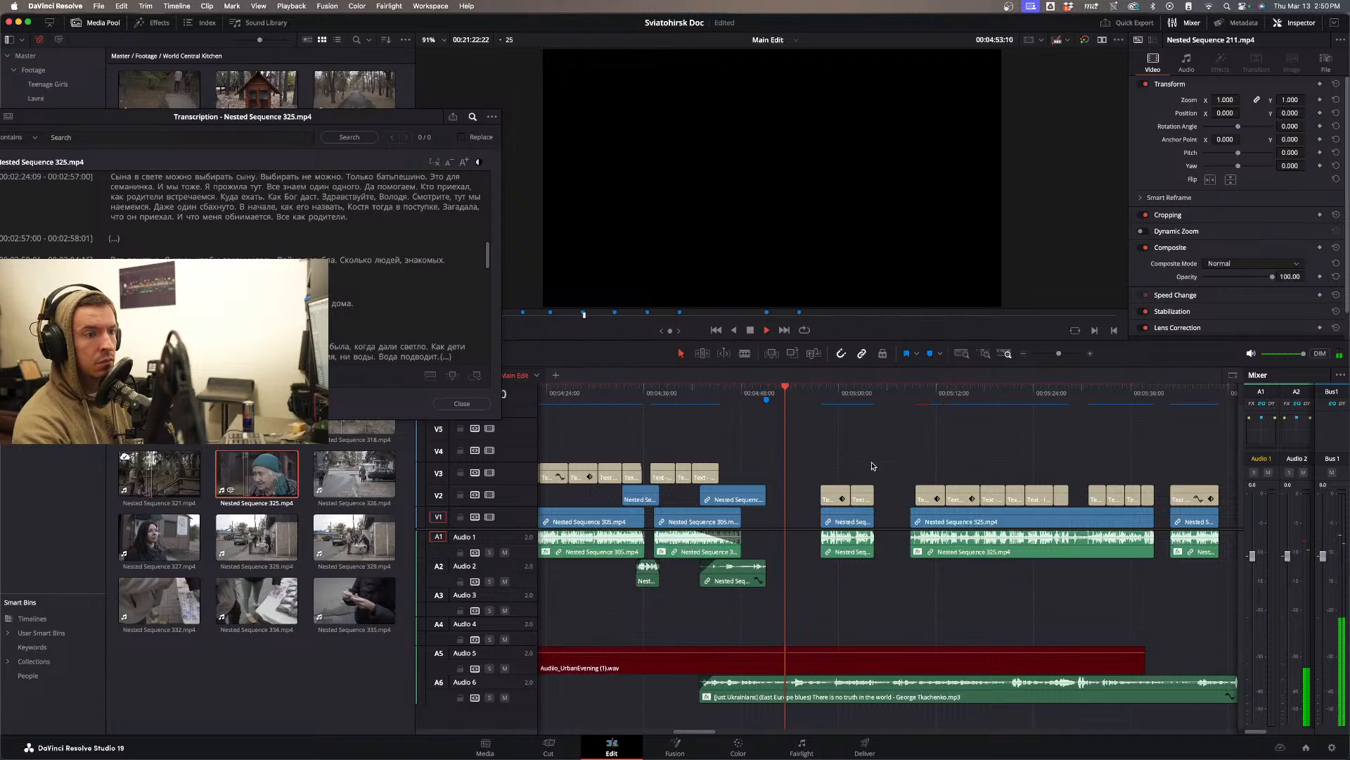
{"action": "key", "text": "space"}
{"action": "left_click_drag", "start_coordinate": [874, 463], "coordinate": [821, 515]}
{"action": "key", "text": "space"}
{"action": "key", "text": "space"}
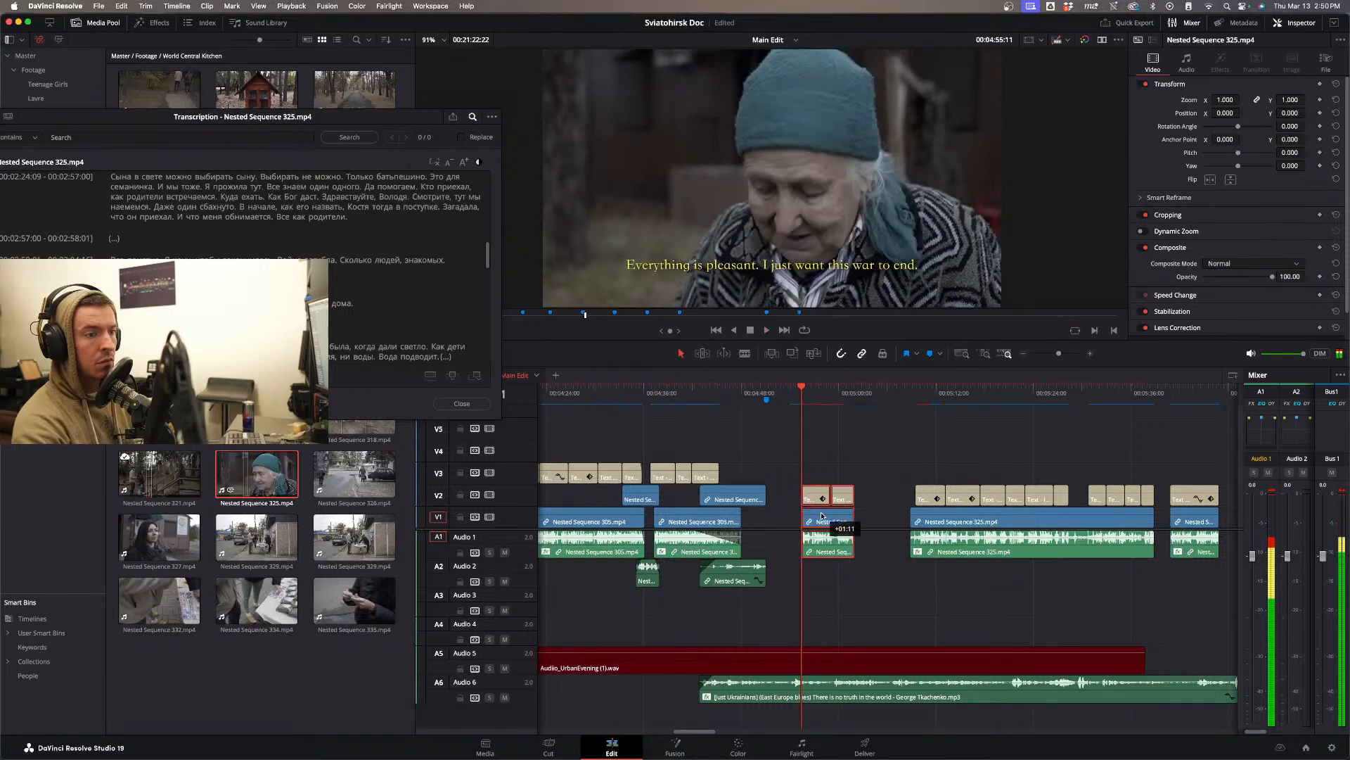
{"action": "left_click", "coordinate": [783, 405]}
{"action": "key", "text": "space"}
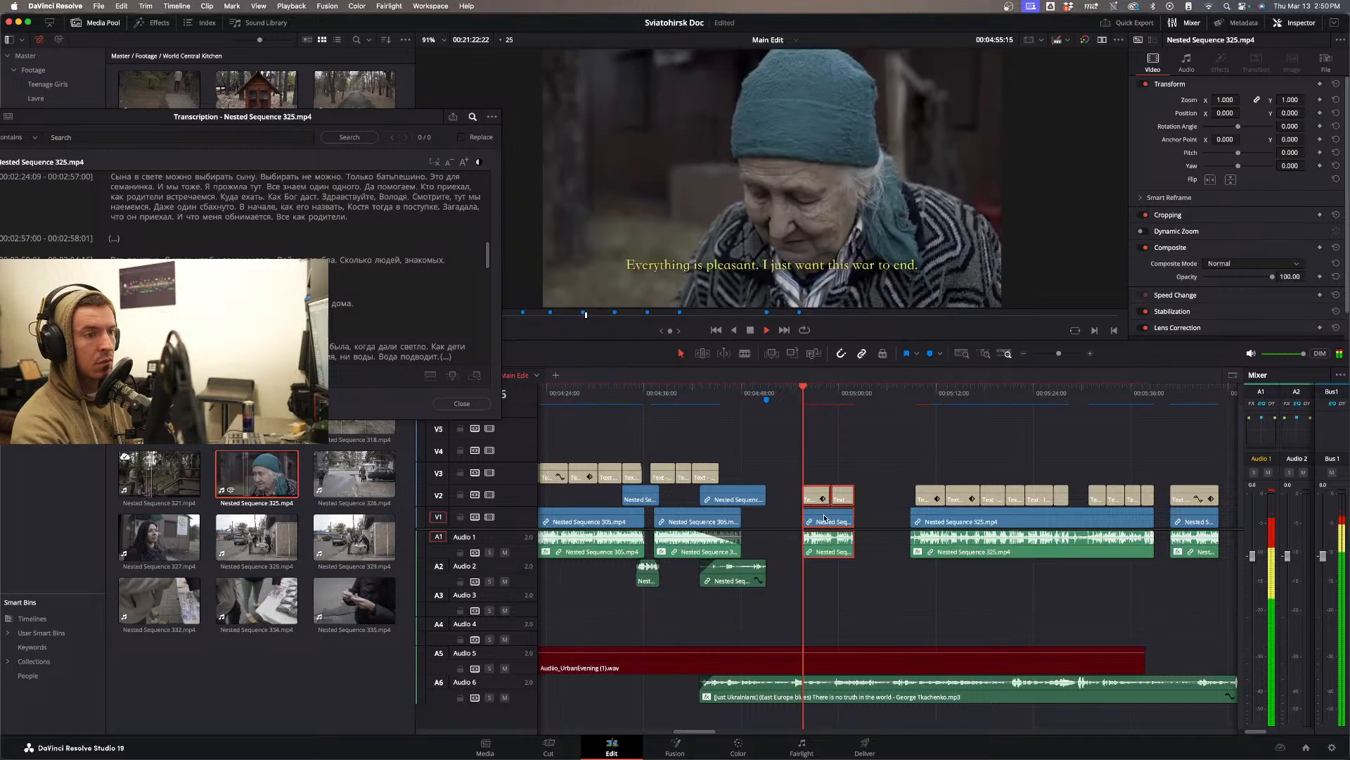
{"action": "key", "text": "space"}
- Extend the start of the first short excerpt's video and audio slightly ahead of its first subtitle and play it
{"action": "left_click", "coordinate": [823, 552]}
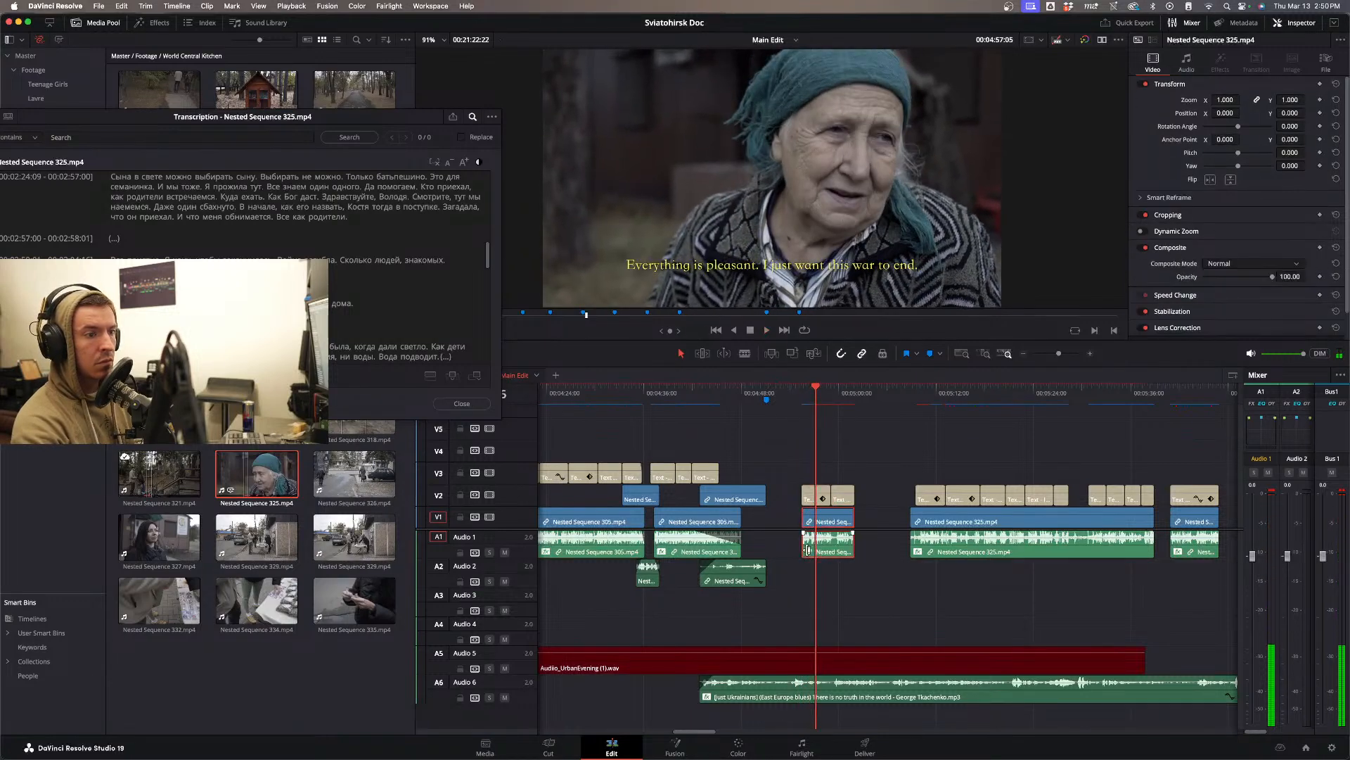
{"action": "left_click_drag", "start_coordinate": [806, 549], "coordinate": [787, 537]}
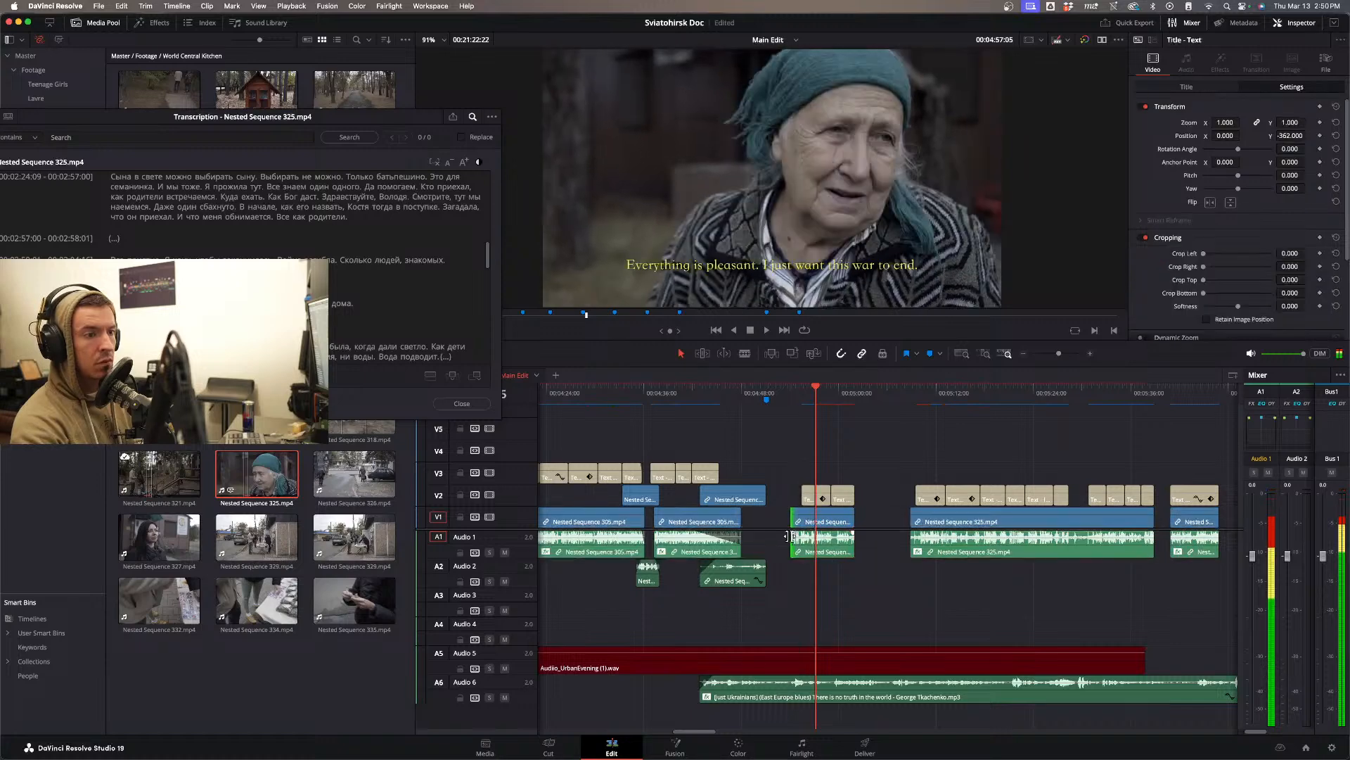
{"action": "left_click", "coordinate": [790, 394]}
{"action": "key", "text": "space"}
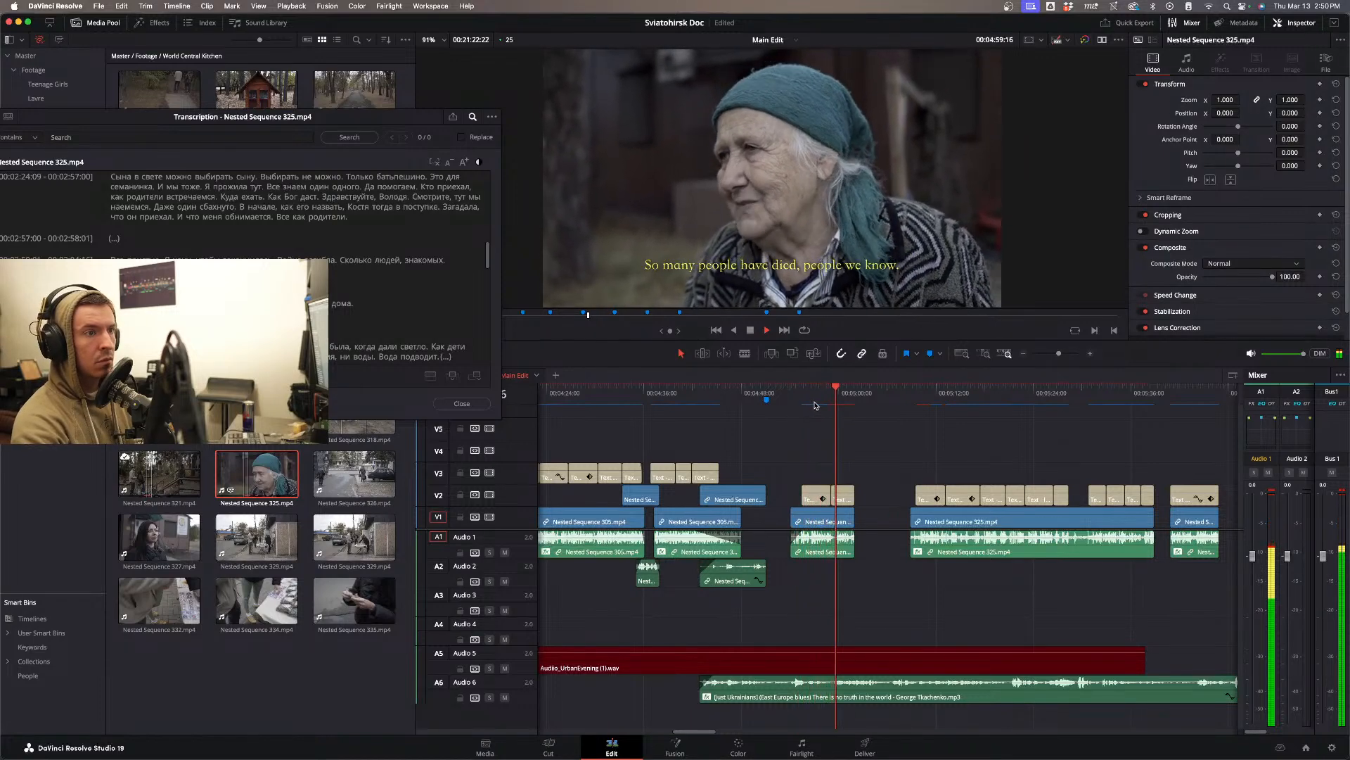
{"action": "key", "text": "space"}
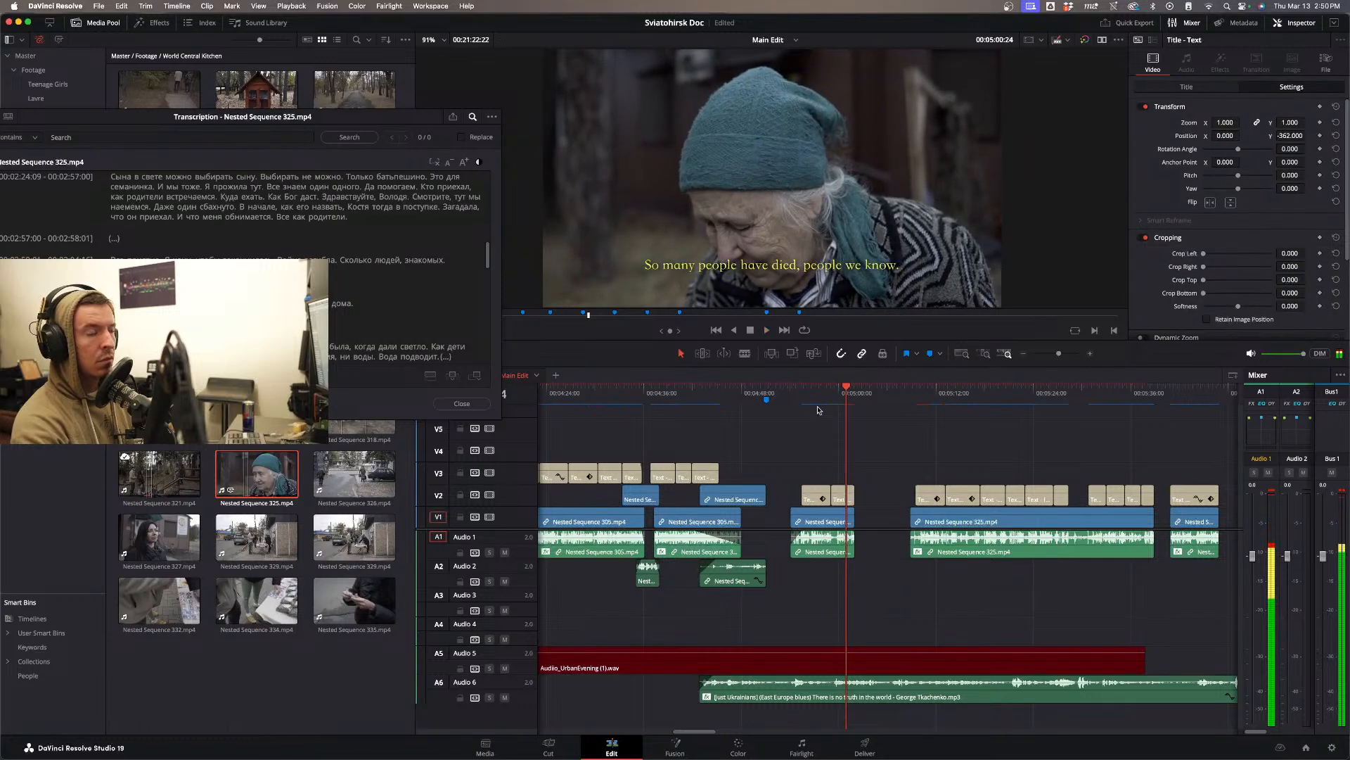
- Copy the white name title from the earlier interview at about 03:43 onto V3 above the first short excerpt
{"action": "scroll", "coordinate": [324, 252], "scroll_direction": "up", "scroll_amount": 15}
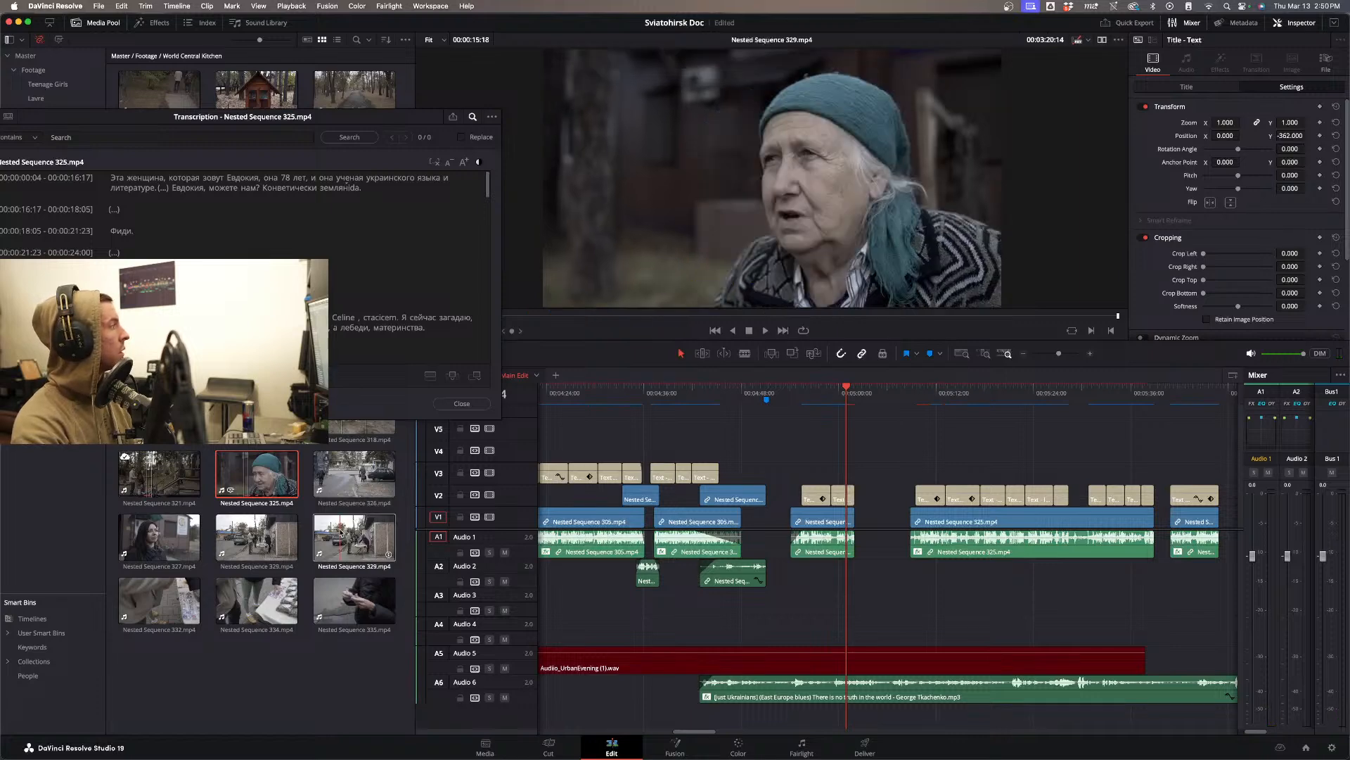
{"action": "scroll", "coordinate": [739, 469], "scroll_direction": "left", "scroll_amount": 5}
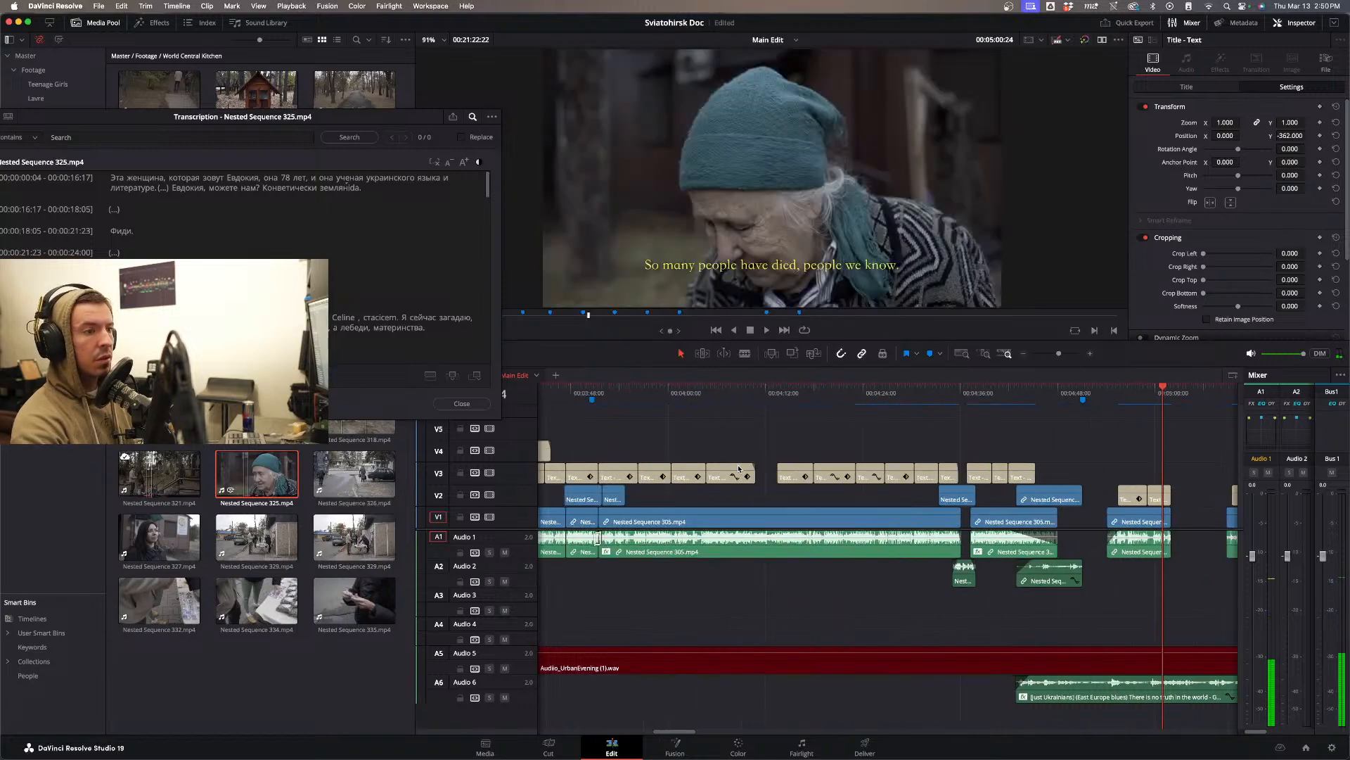
{"action": "left_click", "coordinate": [679, 392]}
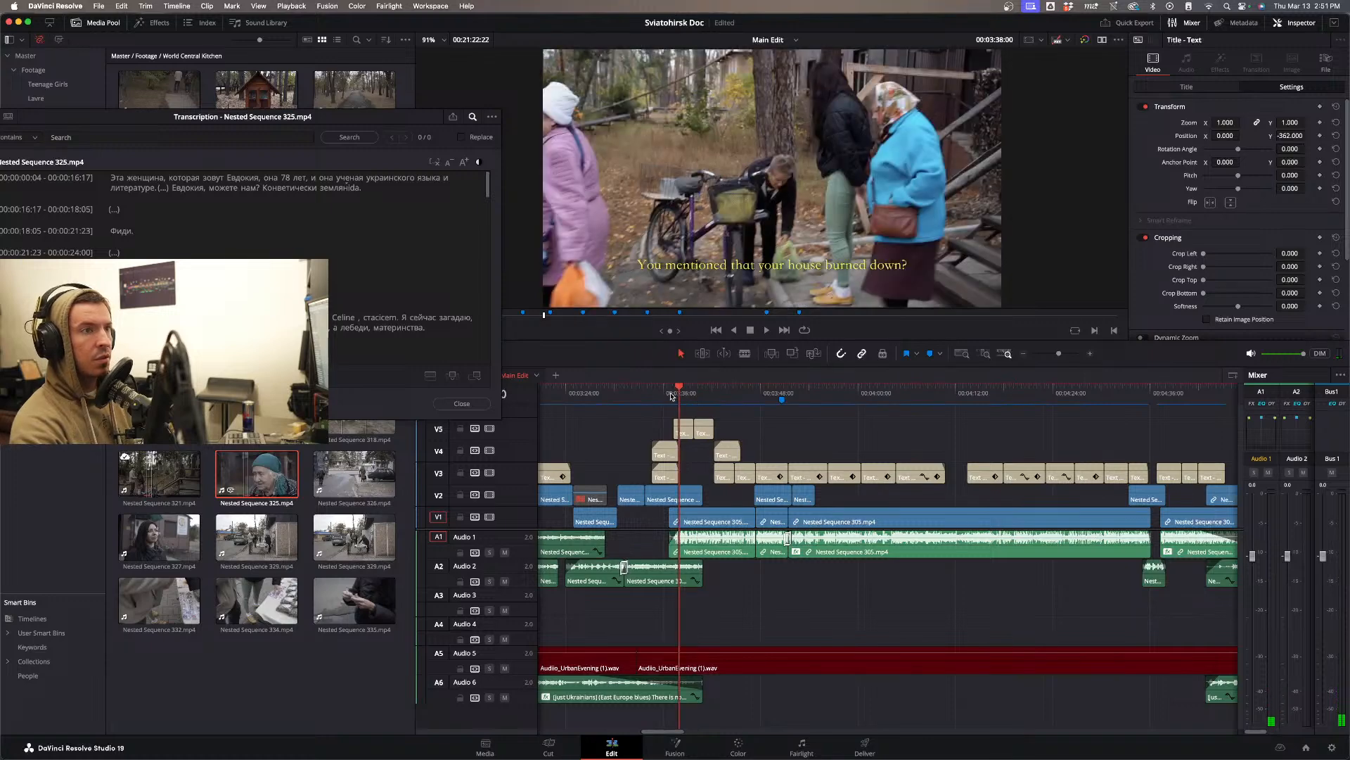
{"action": "left_click_drag", "start_coordinate": [684, 394], "coordinate": [724, 395]}
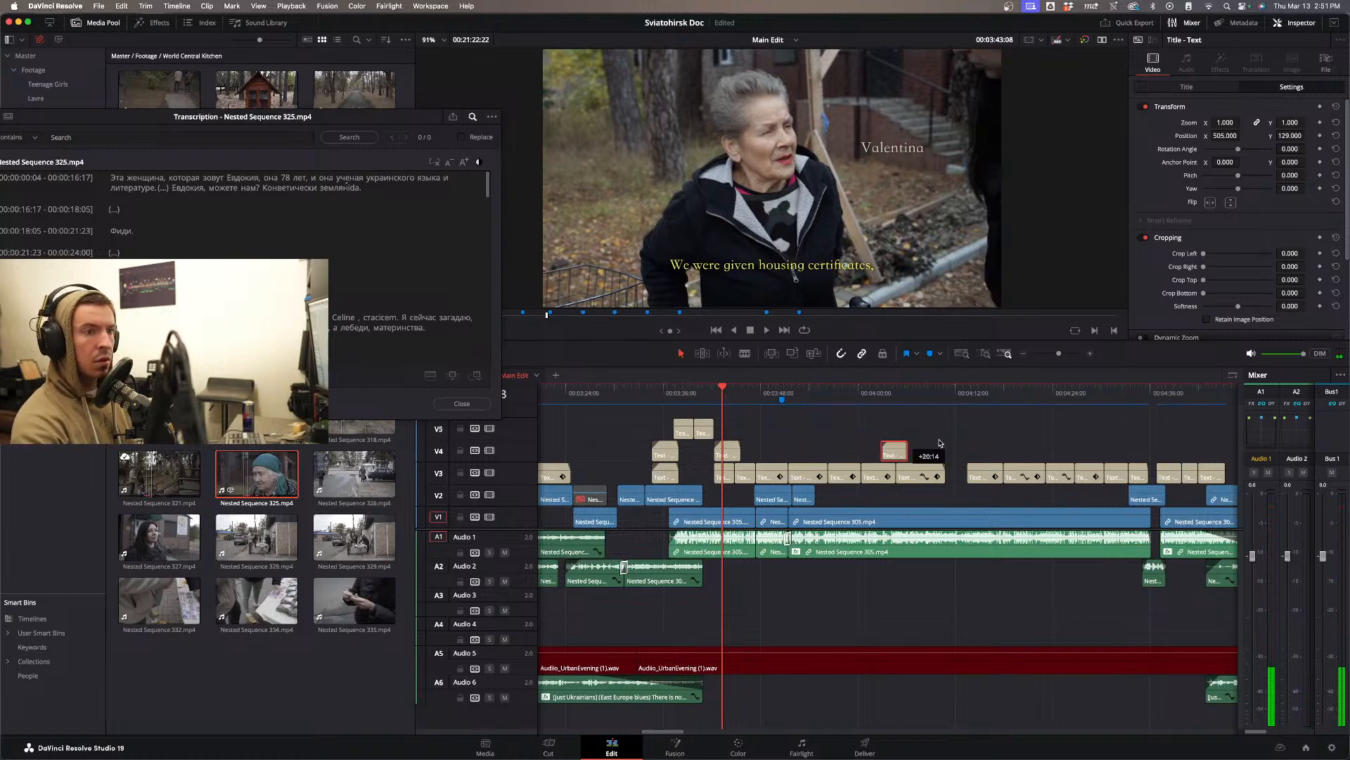
{"action": "scroll", "coordinate": [1003, 454], "scroll_direction": "right", "scroll_amount": 6}
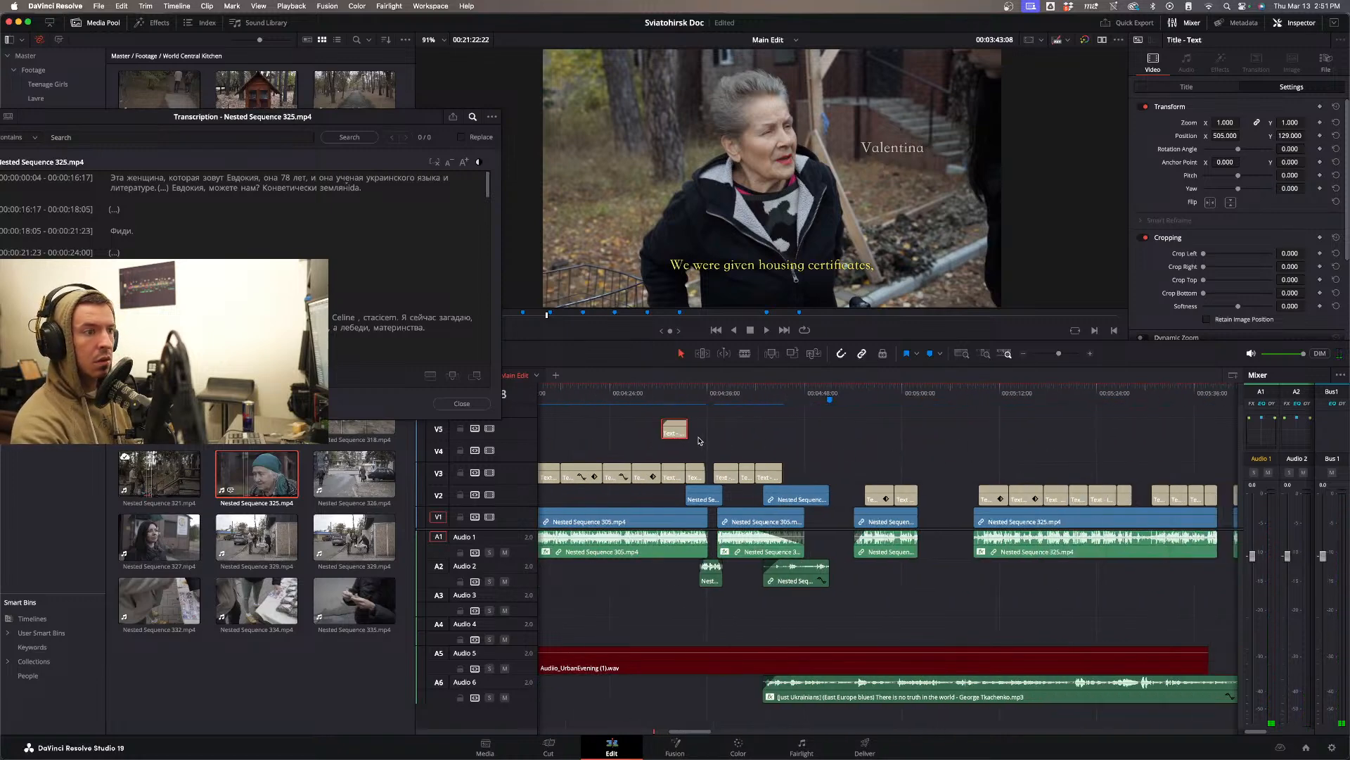
{"action": "left_click_drag", "start_coordinate": [675, 432], "coordinate": [888, 469]}
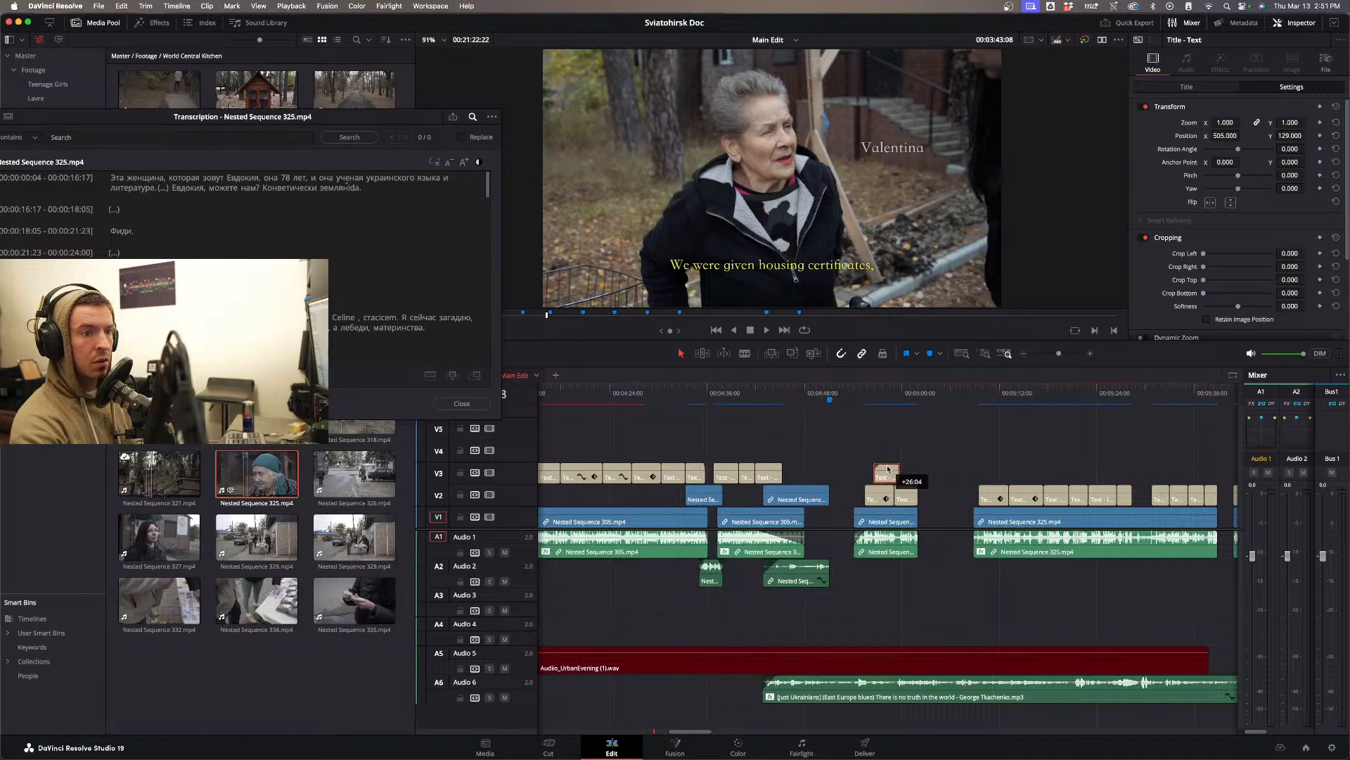
- Change the copied title to the interviewee's first name, position it at X -588, Y -8, and play the excerpt
{"action": "left_click", "coordinate": [882, 401]}
{"action": "key", "text": "space"}
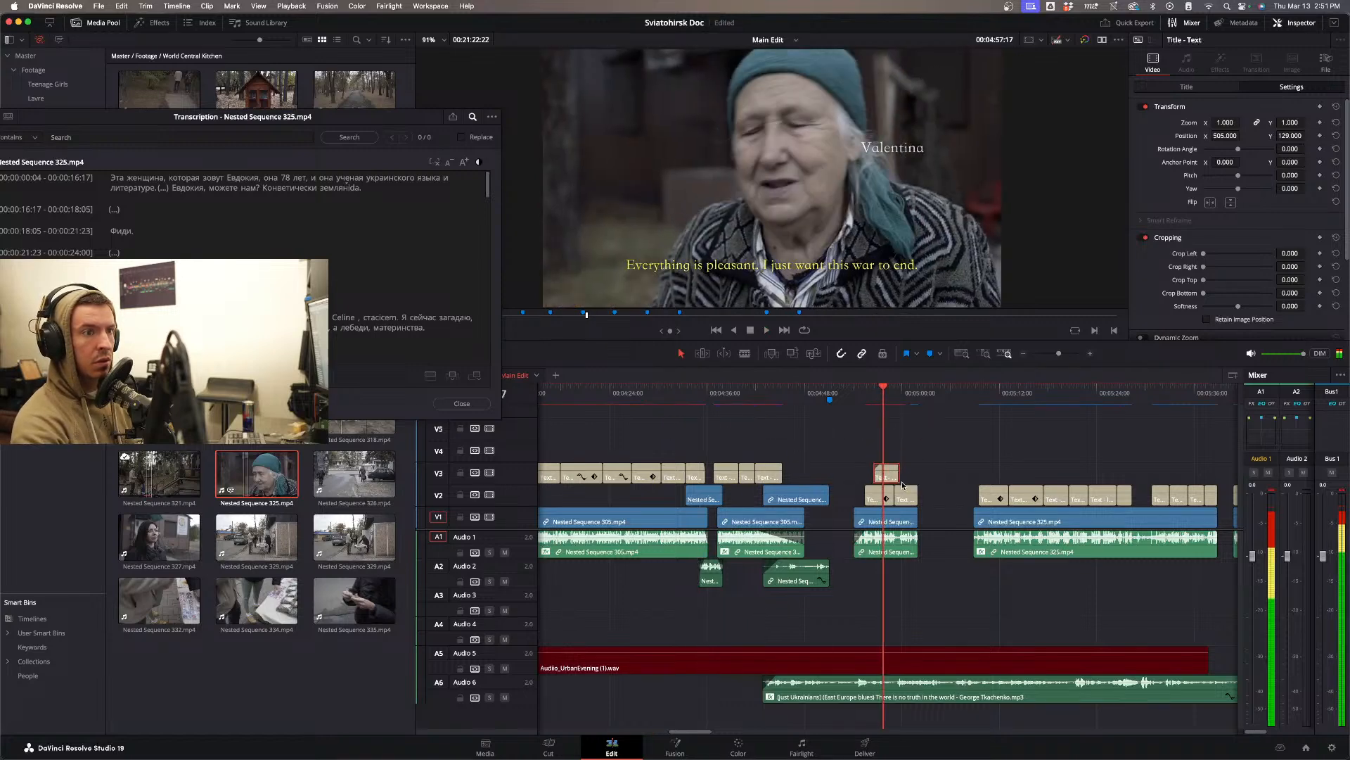
{"action": "left_click", "coordinate": [1187, 88]}
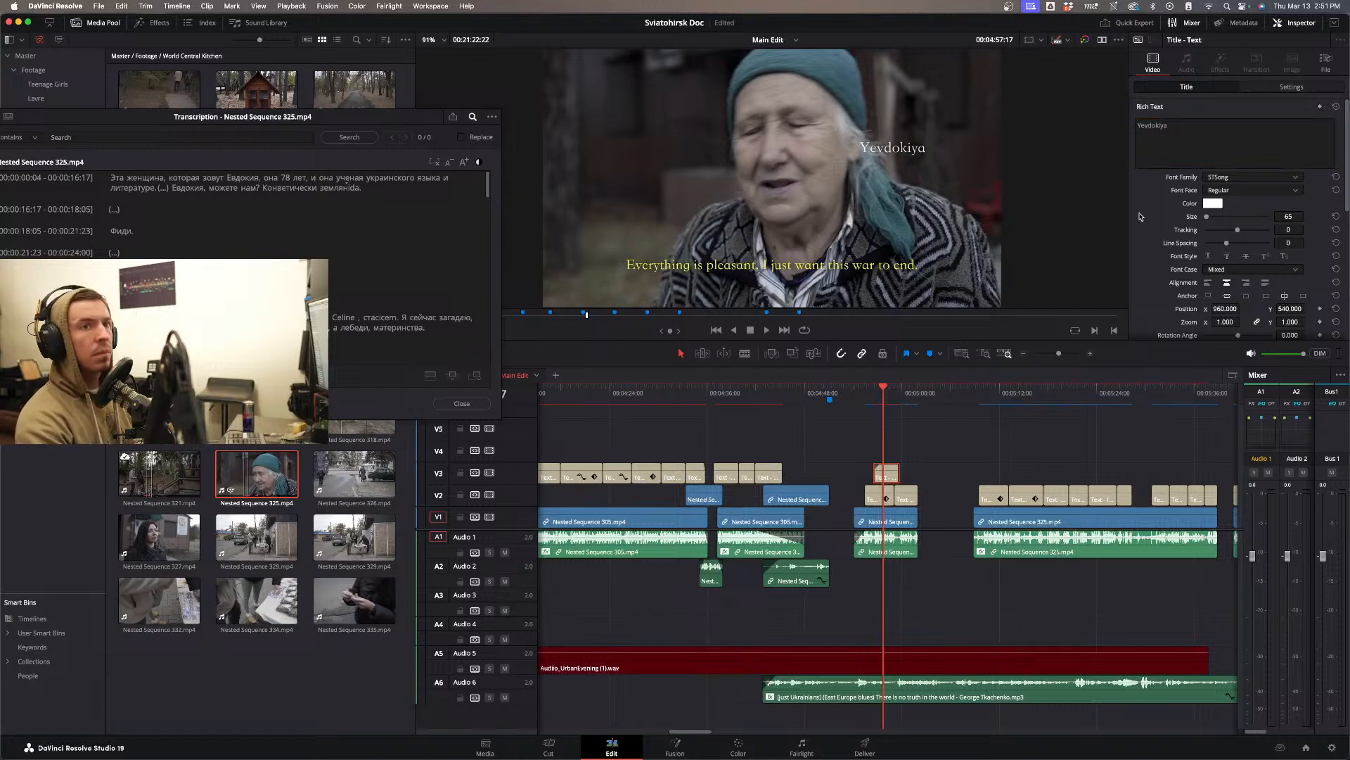
{"action": "left_click", "coordinate": [1280, 89]}
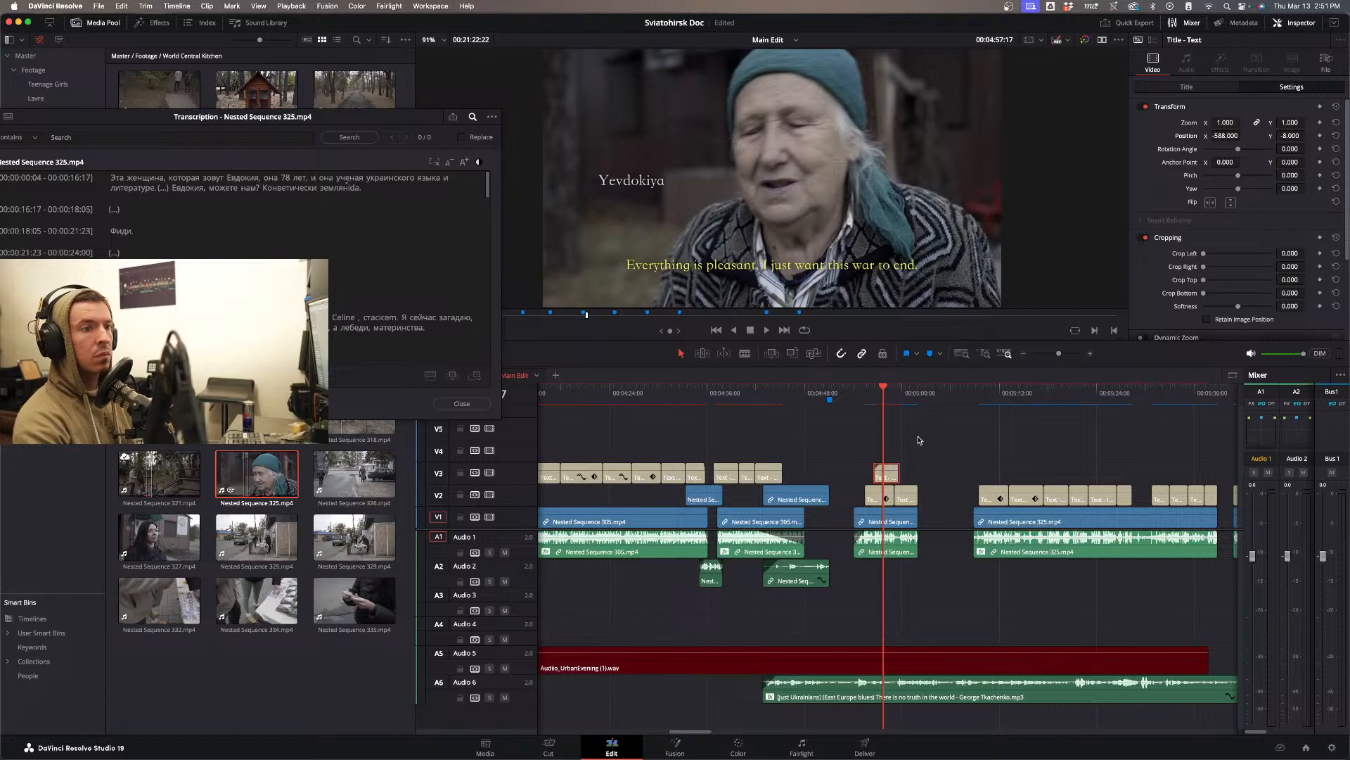
{"action": "left_click", "coordinate": [861, 398]}
{"action": "key", "text": "space"}
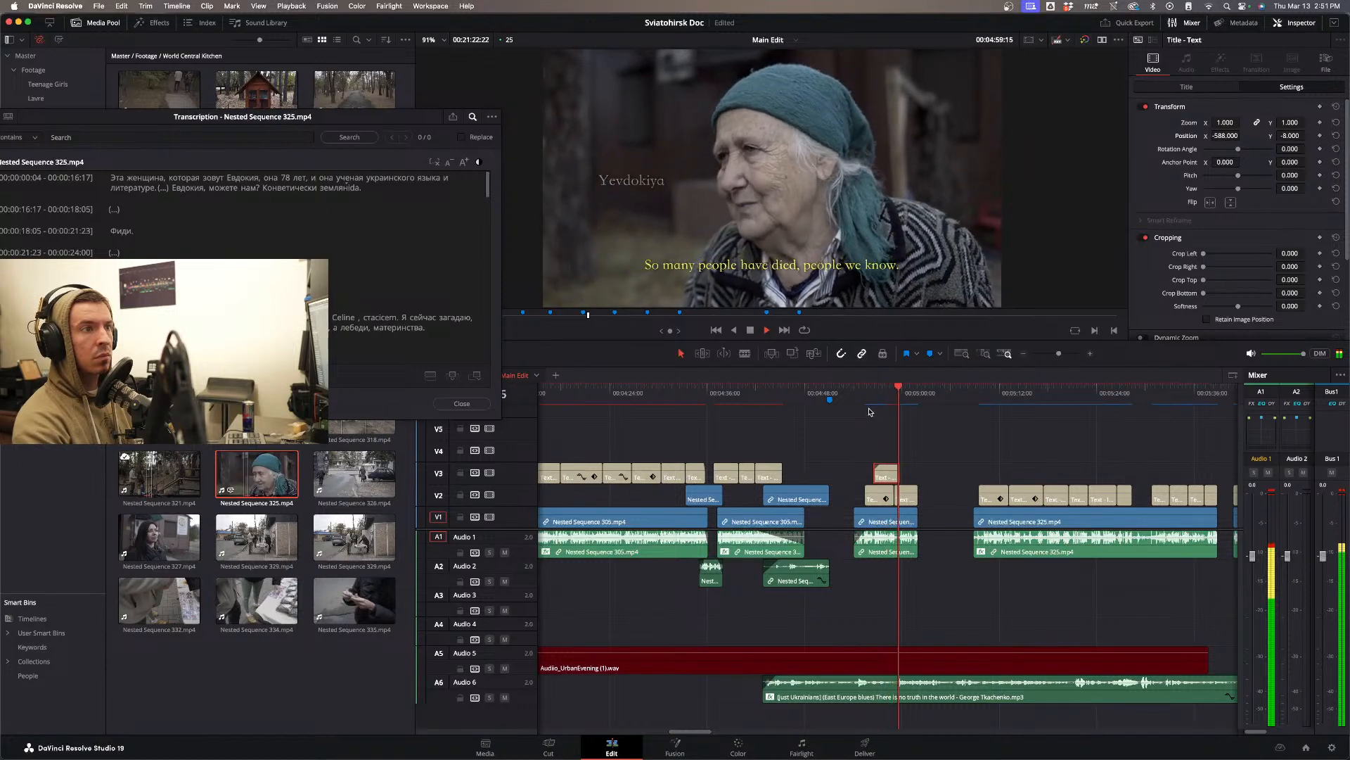
- Replay the first short excerpt with its name title, and play the timeline from about 03:35 into the excerpt at about 05:13
{"action": "key", "text": "space"}
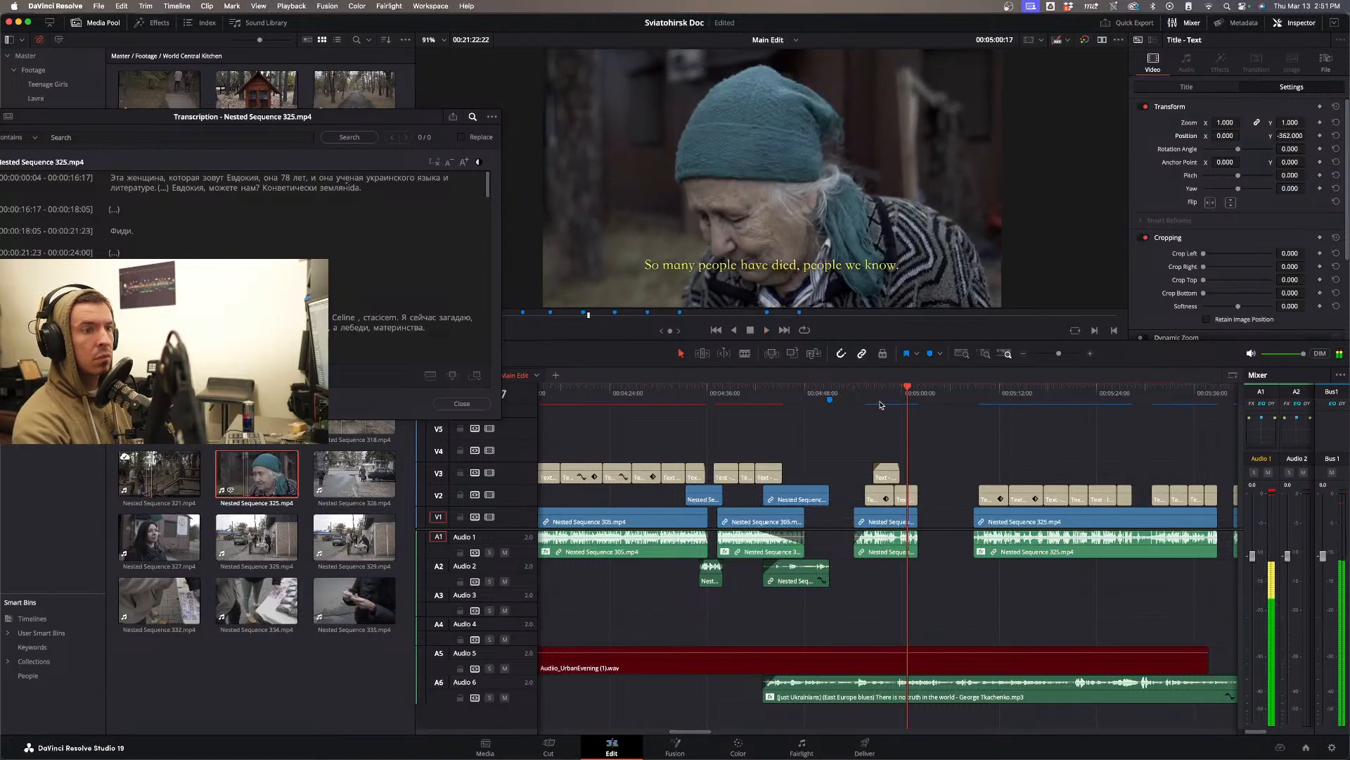
{"action": "left_click", "coordinate": [880, 404]}
{"action": "key", "text": "space"}
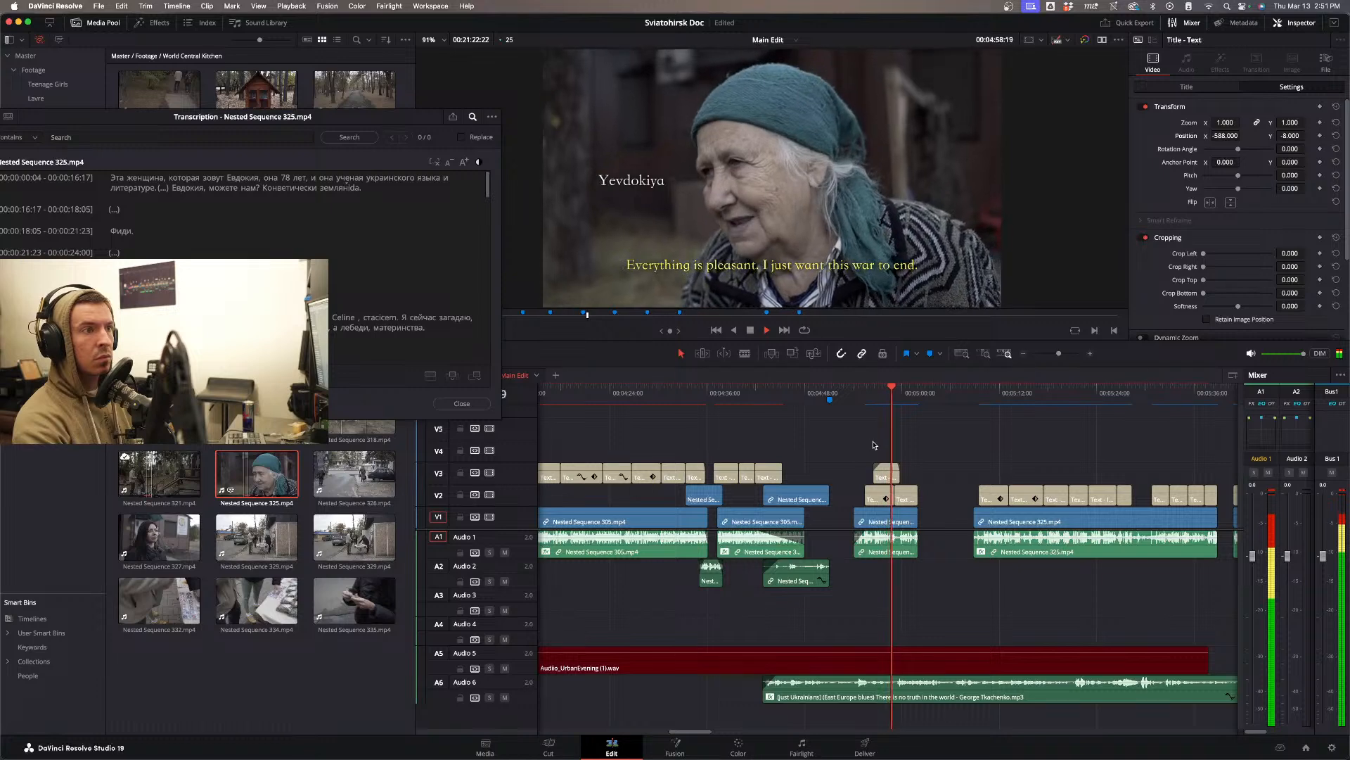
{"action": "key", "text": "space"}
{"action": "scroll", "coordinate": [844, 444], "scroll_direction": "left", "scroll_amount": 10}
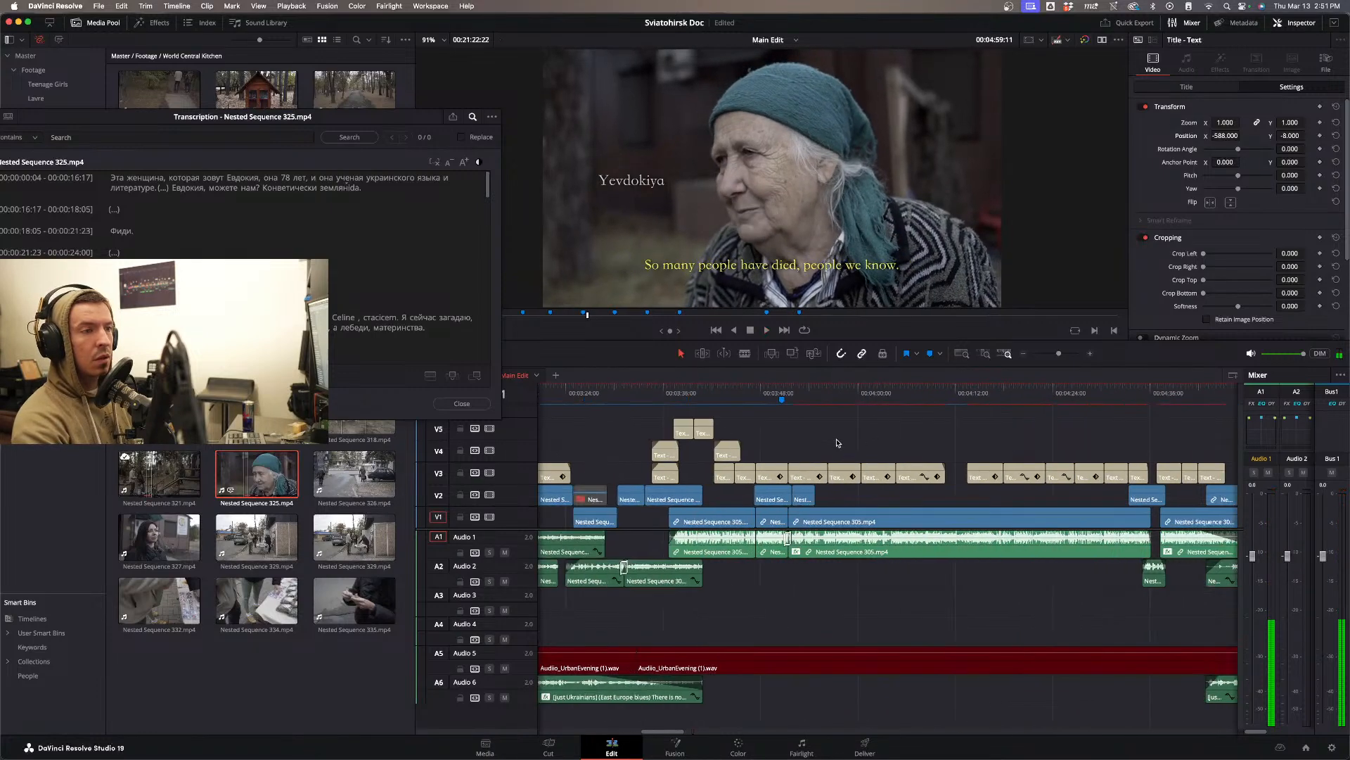
{"action": "left_click", "coordinate": [680, 399]}
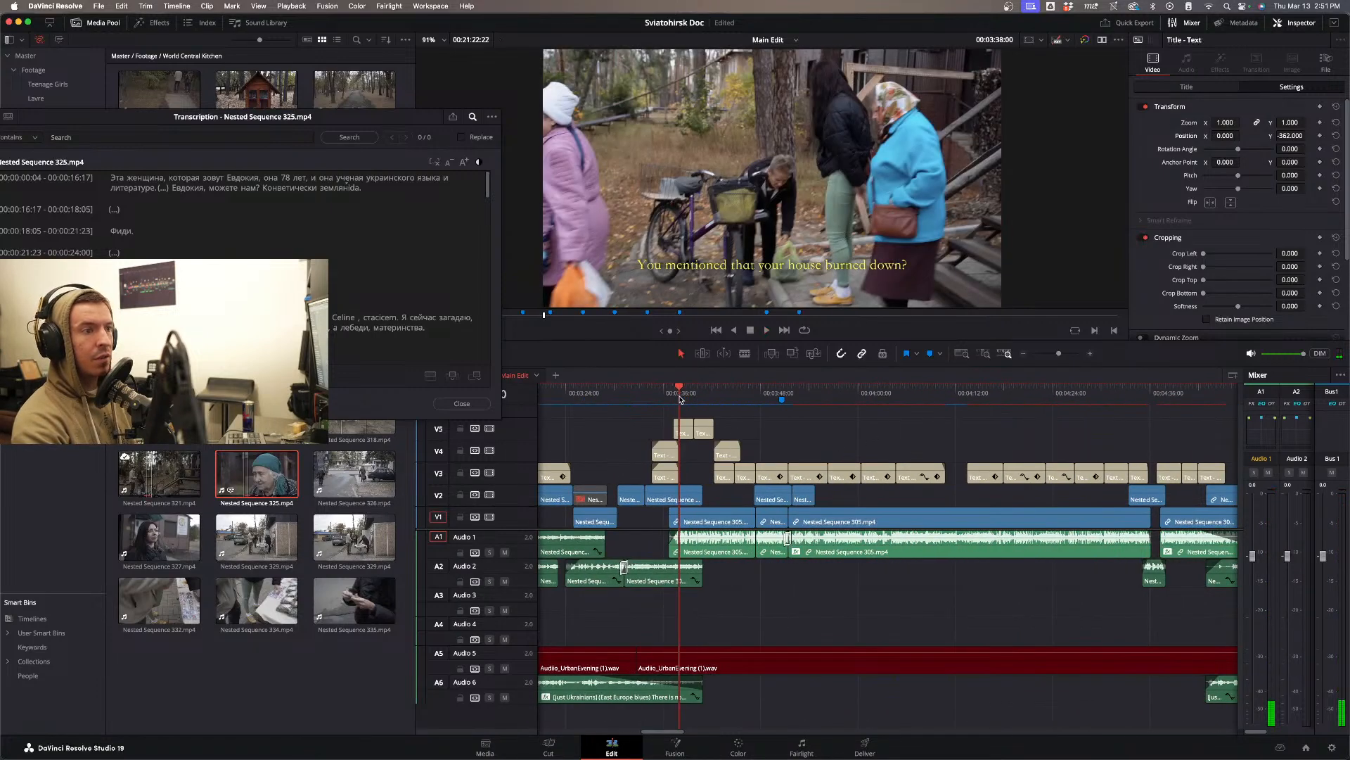
{"action": "key", "text": "space"}
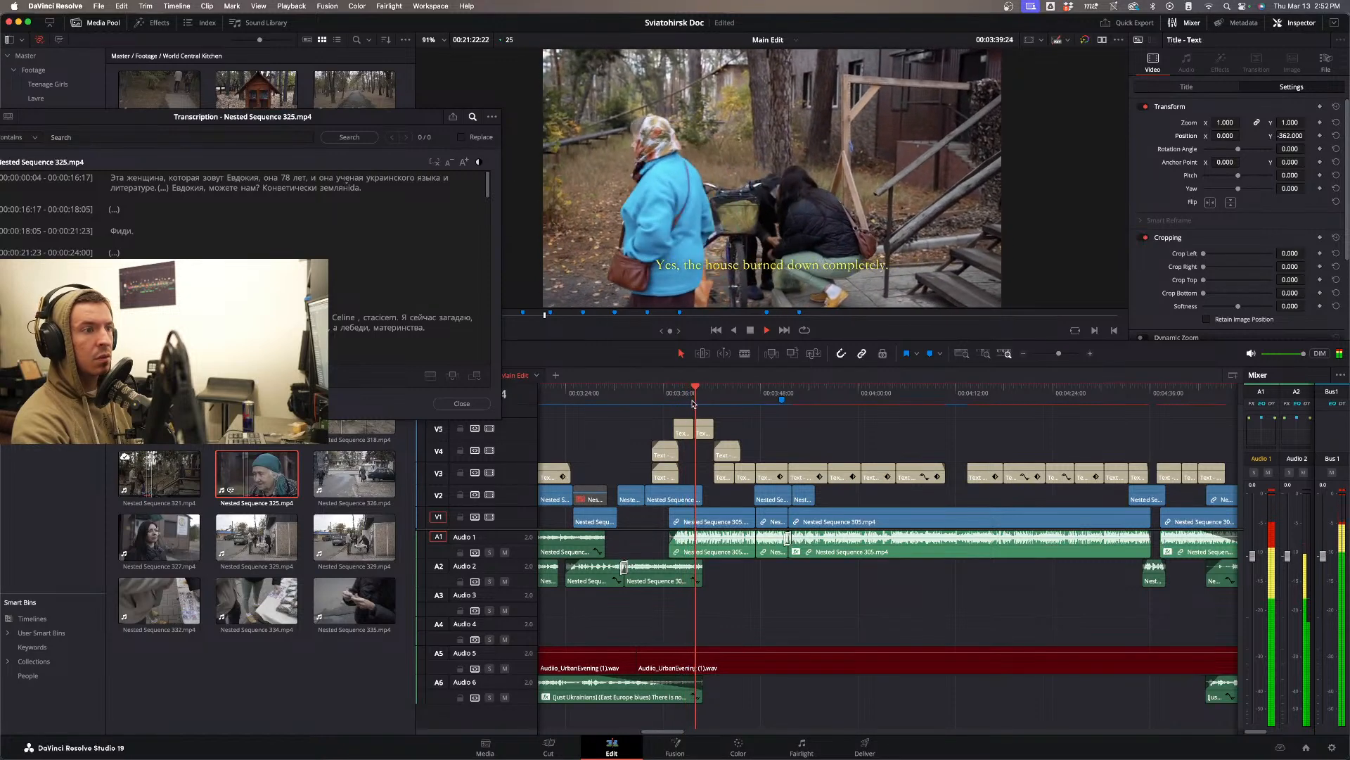
{"action": "left_click", "coordinate": [660, 398]}
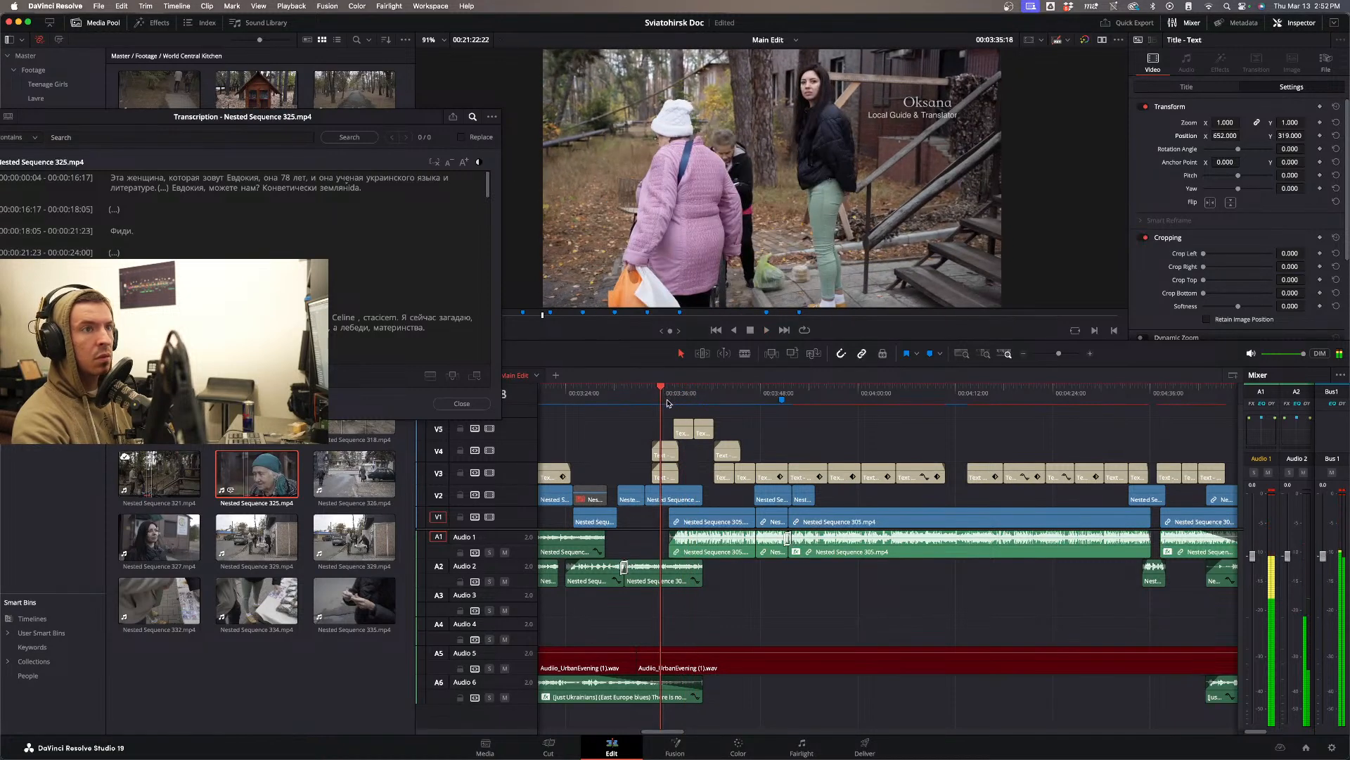
{"action": "key", "text": "space"}
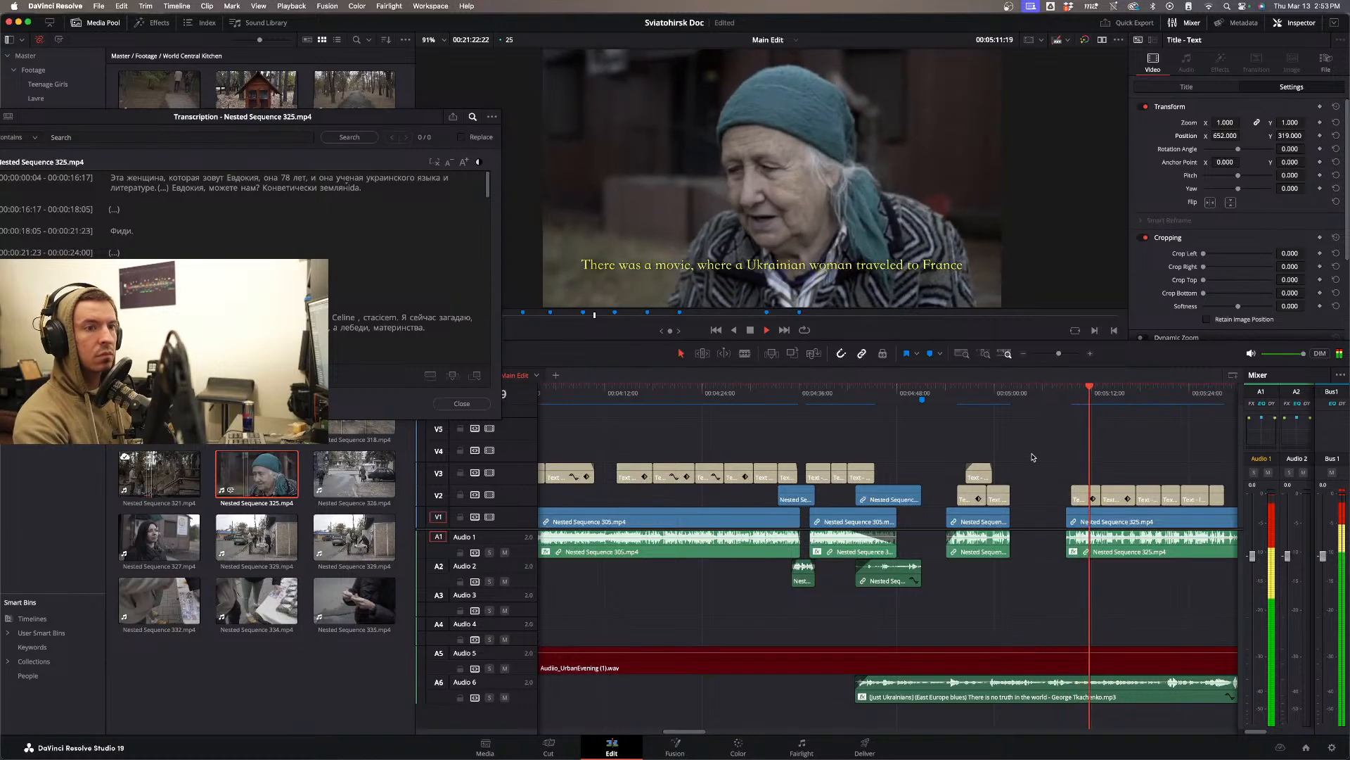
{"action": "left_click", "coordinate": [1023, 354]}
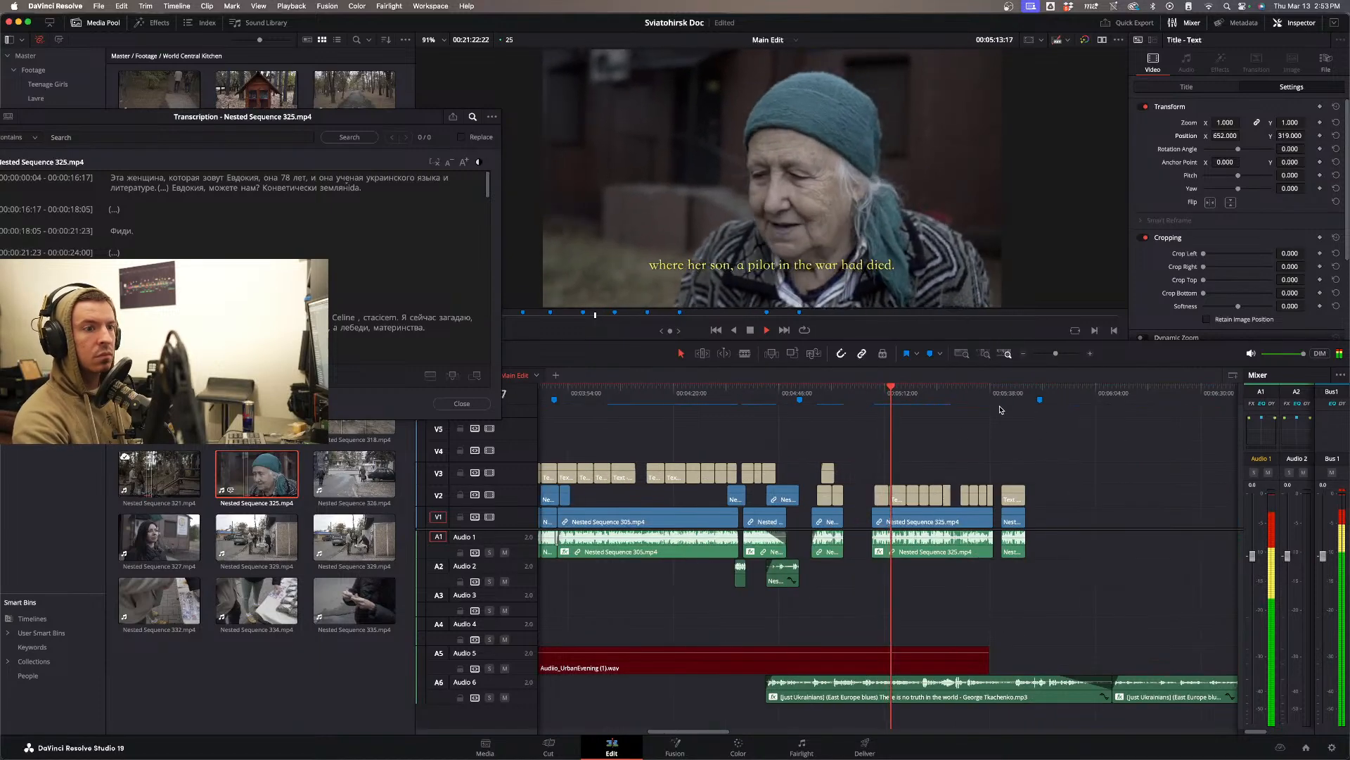
{"action": "key", "text": "space"}
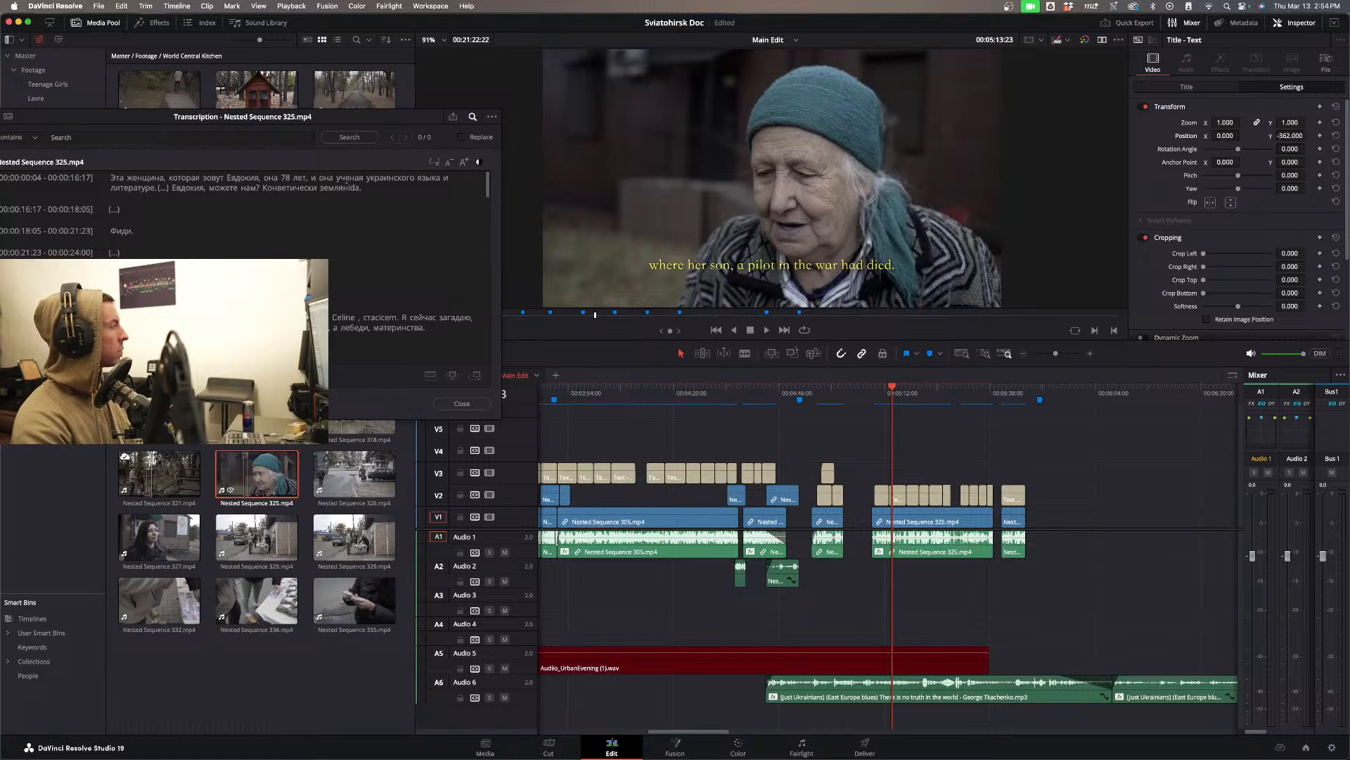
- Play the timeline from the first short excerpt at about 04:55 through the end of the last subtitled excerpt
{"action": "key", "text": "super+Tab"}
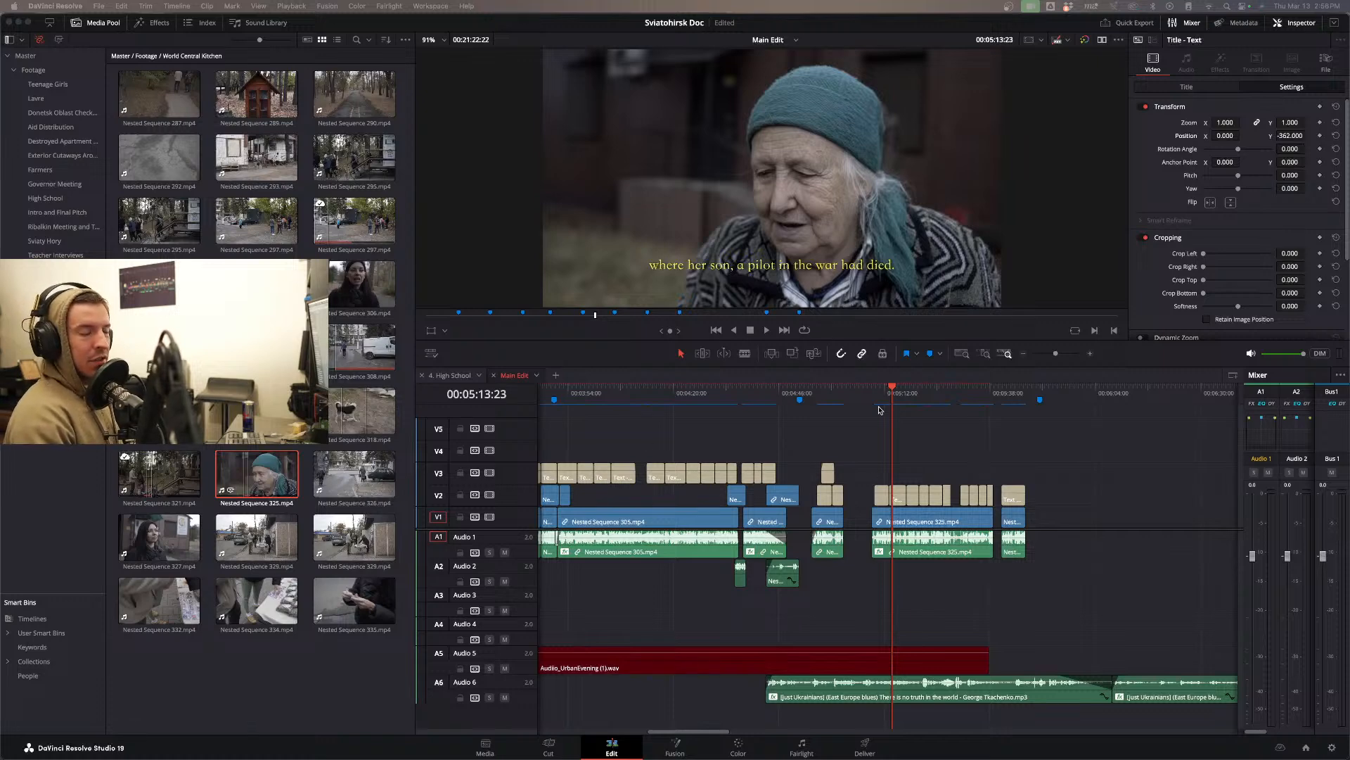
{"action": "left_click", "coordinate": [876, 401]}
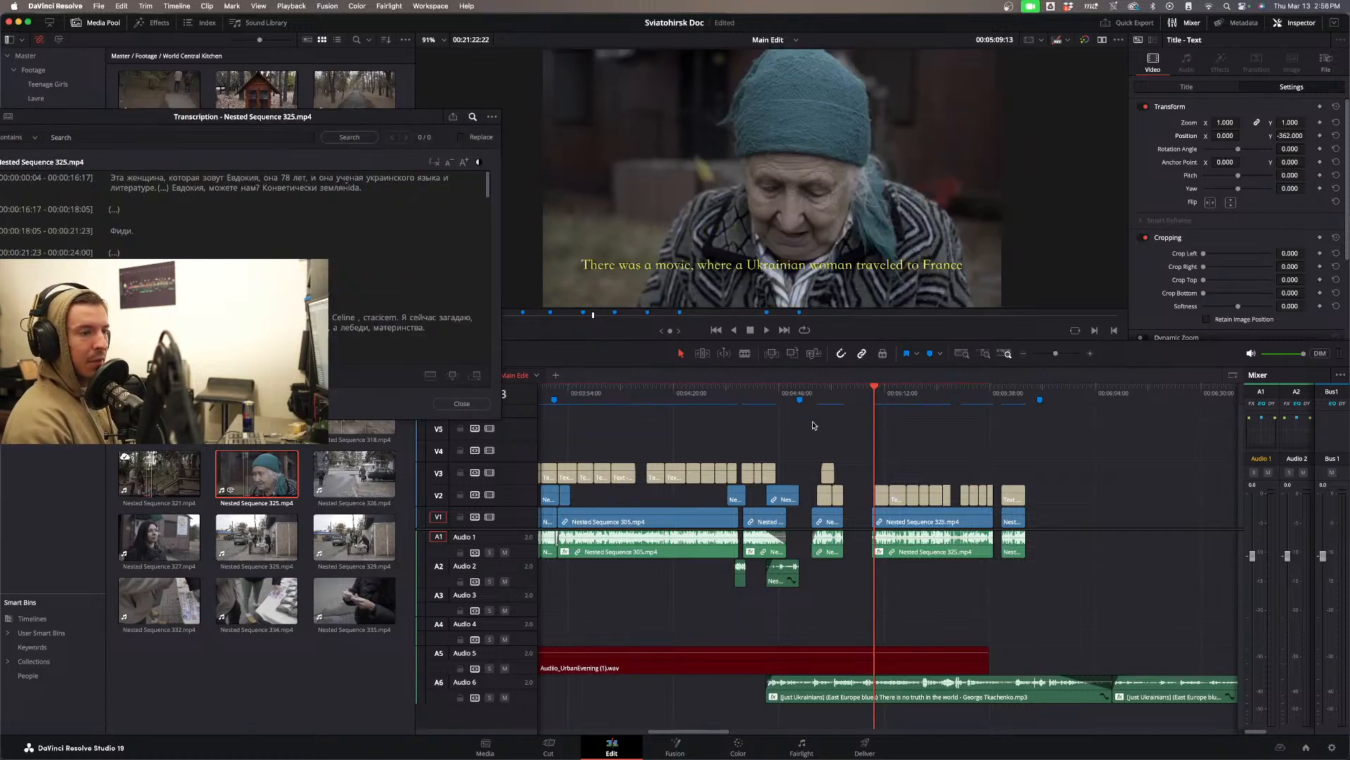
{"action": "left_click", "coordinate": [817, 398]}
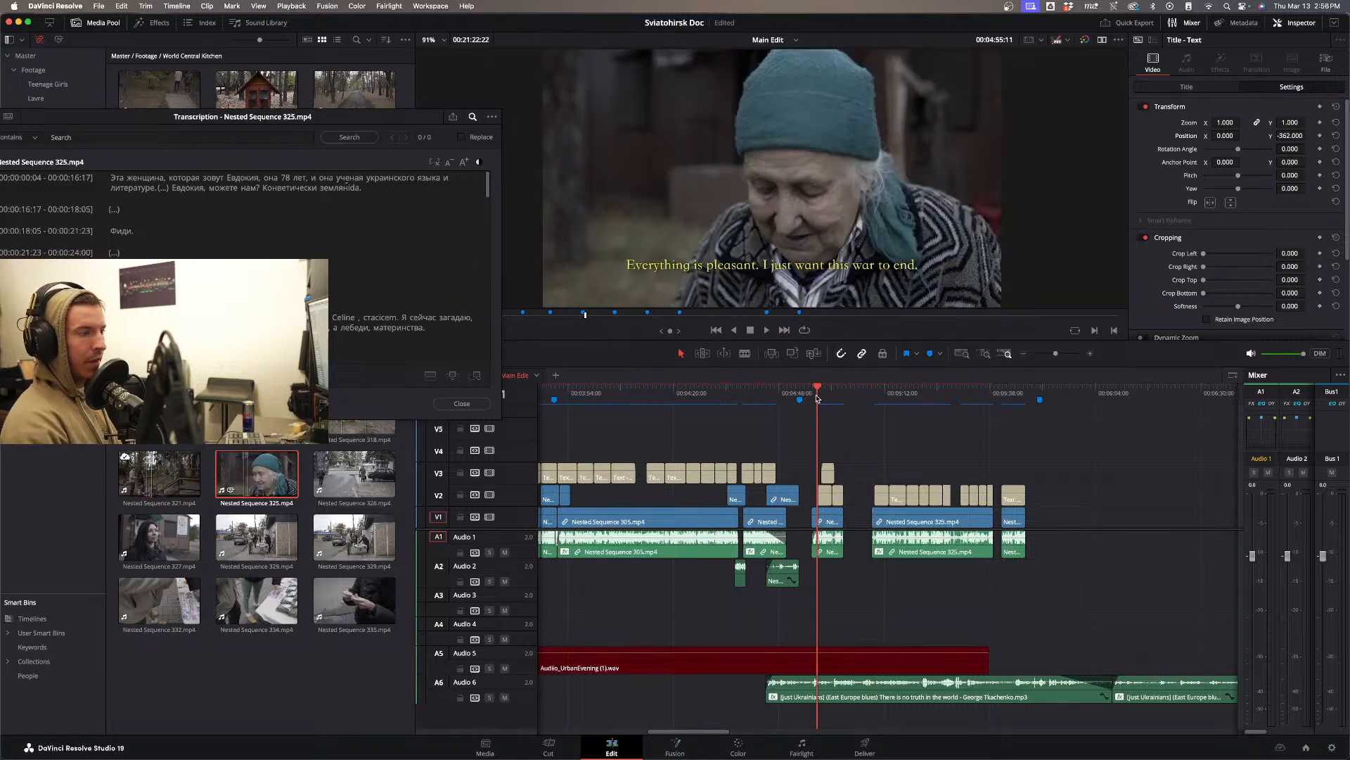
{"action": "left_click", "coordinate": [141, 537]}
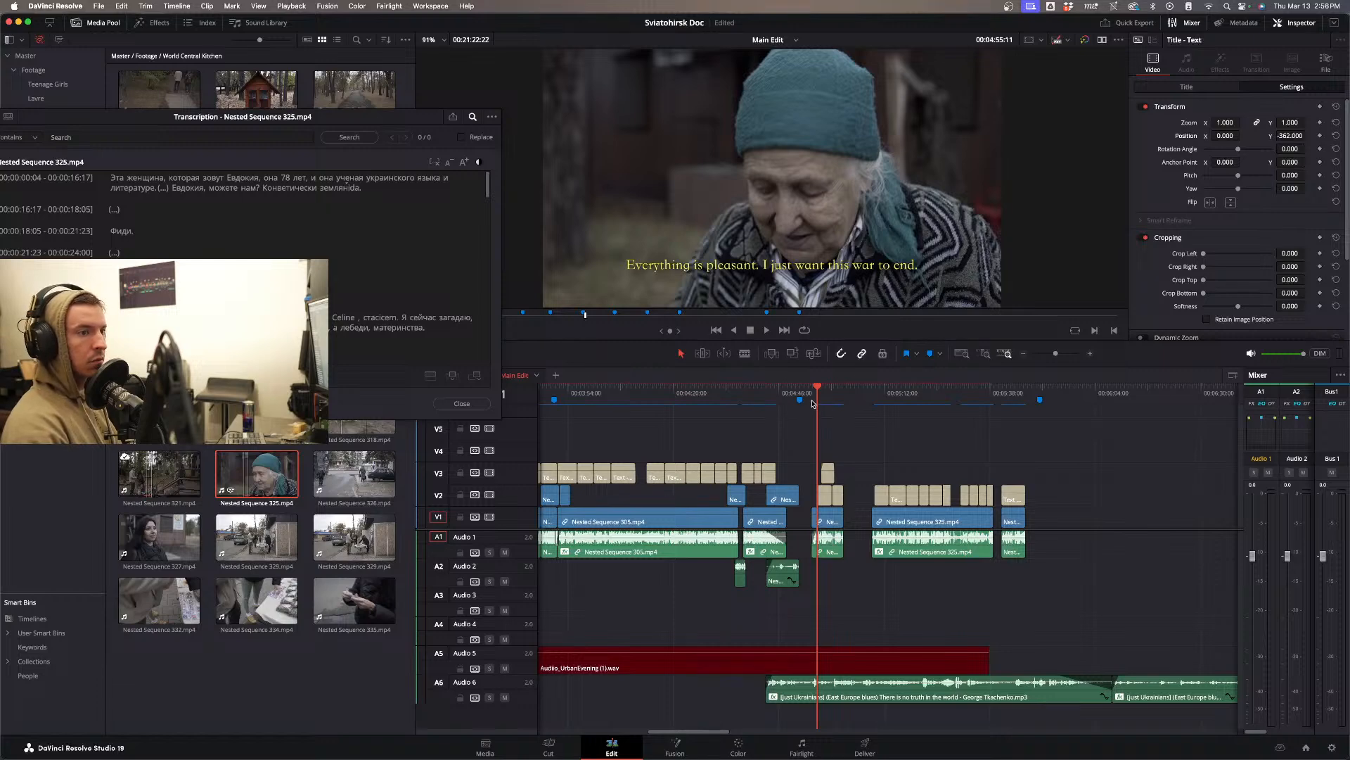
{"action": "left_click", "coordinate": [813, 402]}
{"action": "key", "text": "space"}
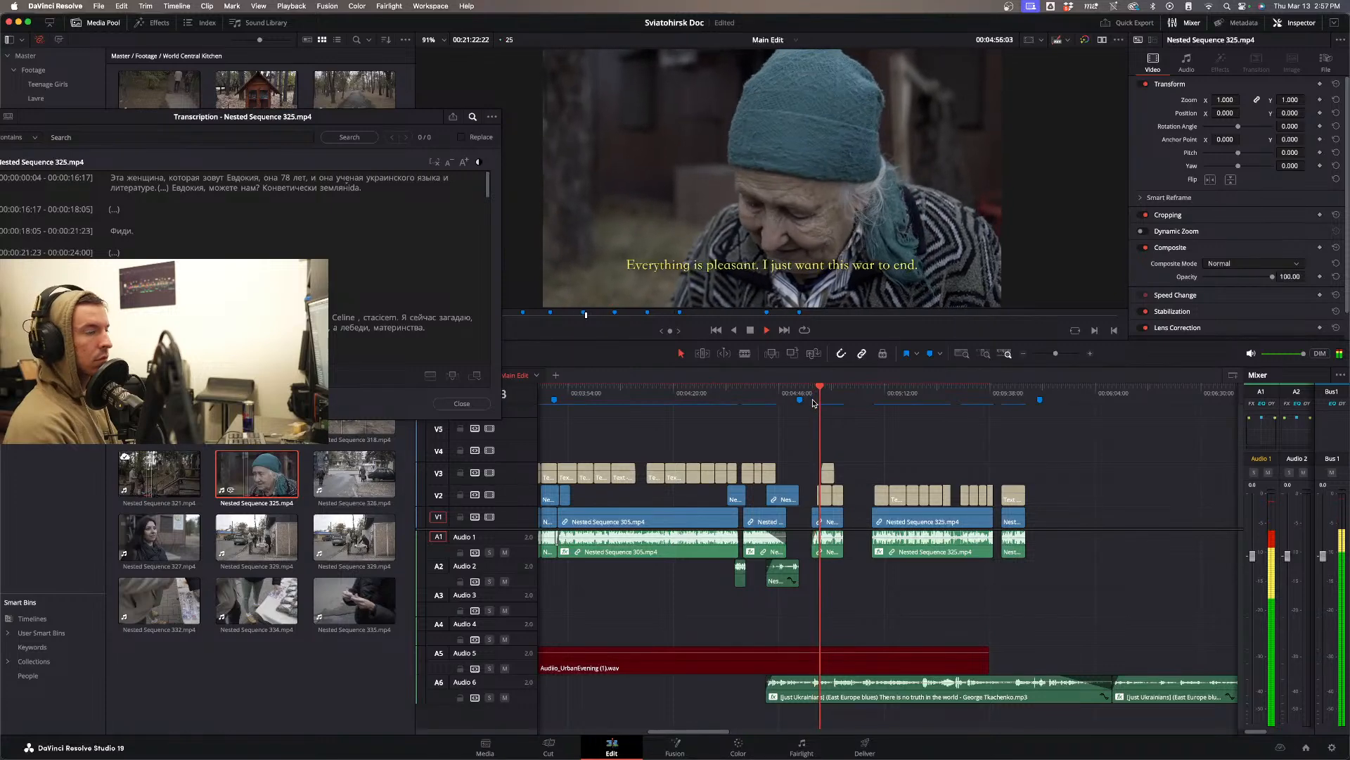
{"action": "key", "text": "space"}
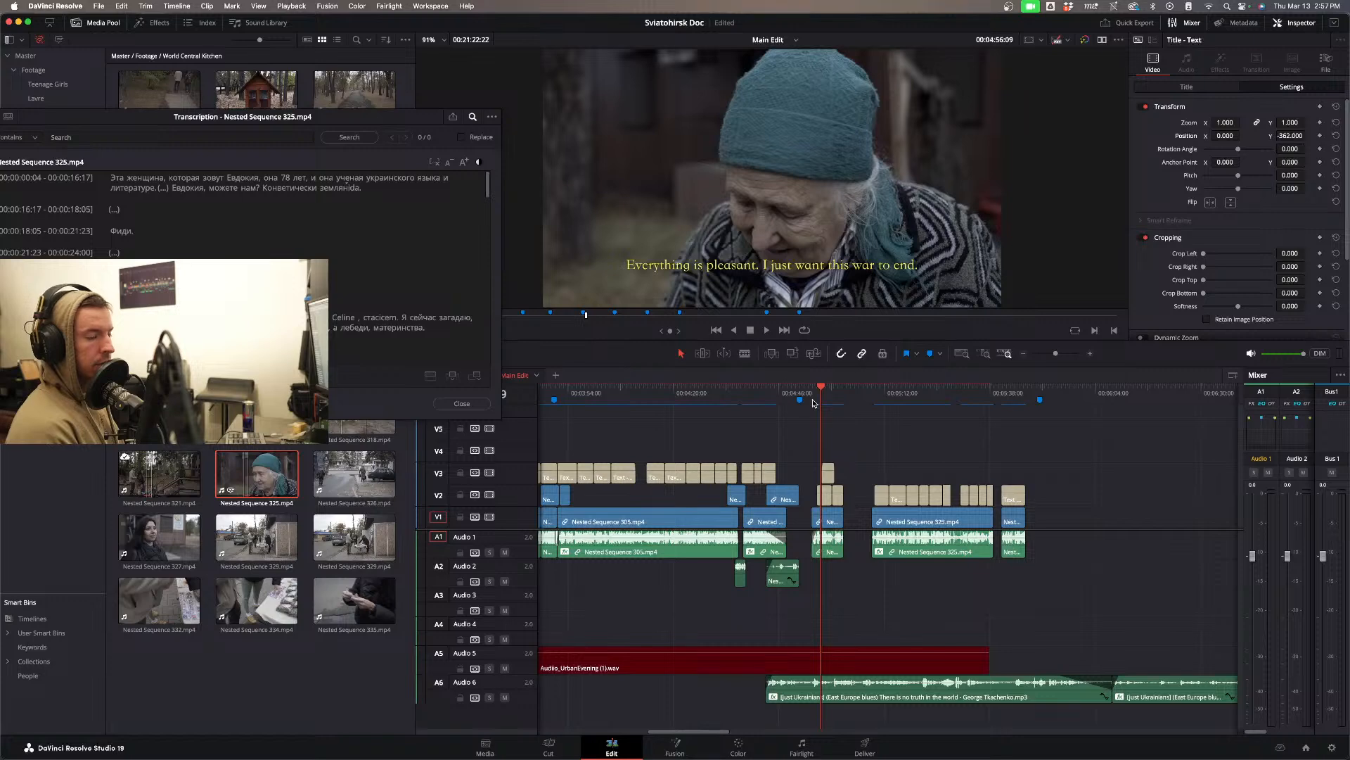
{"action": "key", "text": "space"}
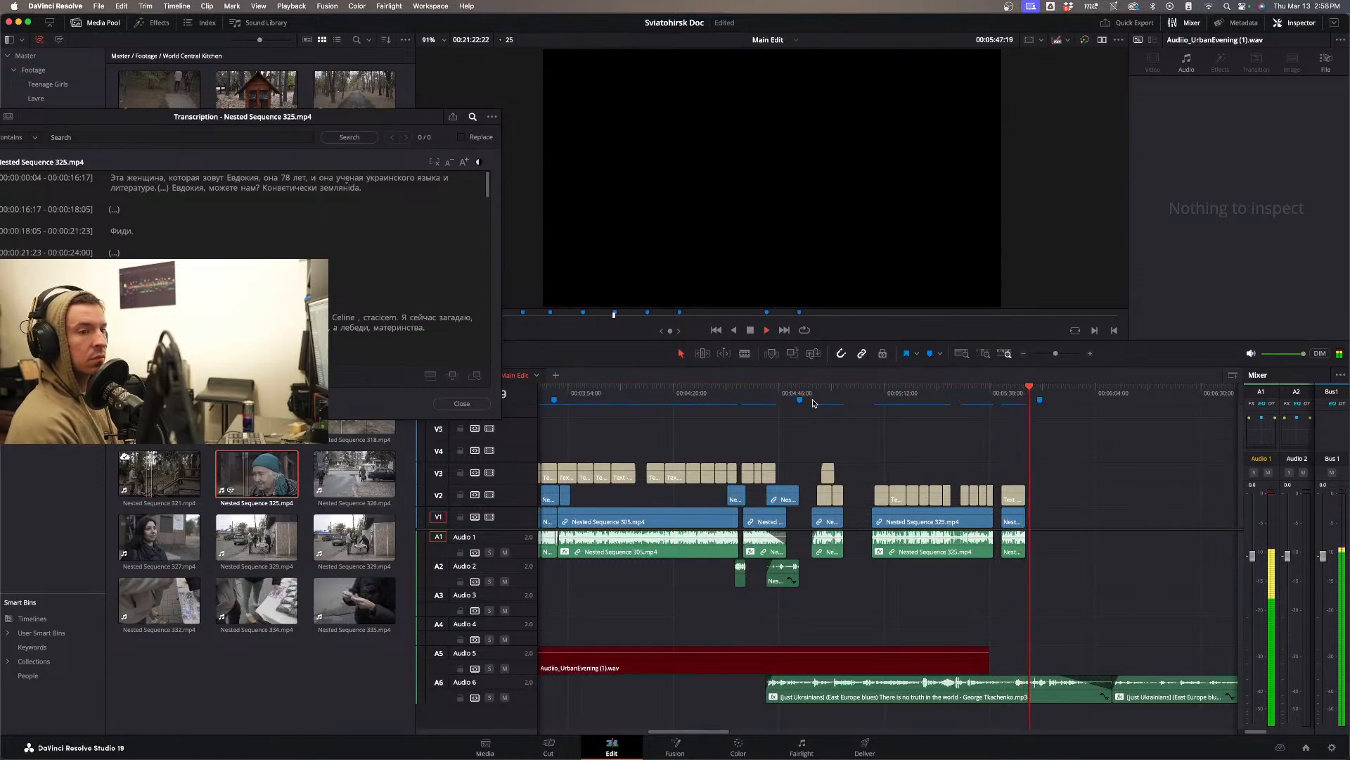
{"action": "key", "text": "space"}
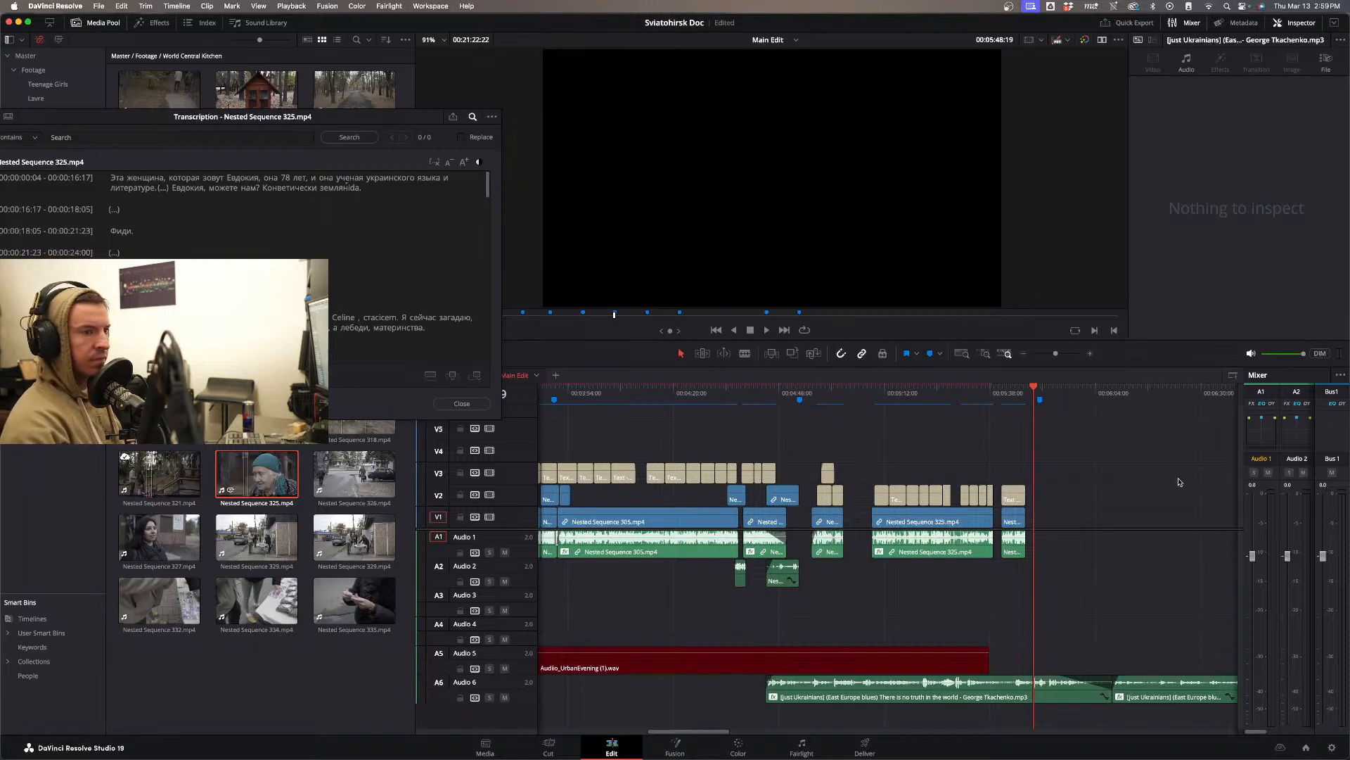
- Replay the first short excerpt and the transition into it from the preceding clip to judge the audio
{"action": "left_click", "coordinate": [816, 399]}
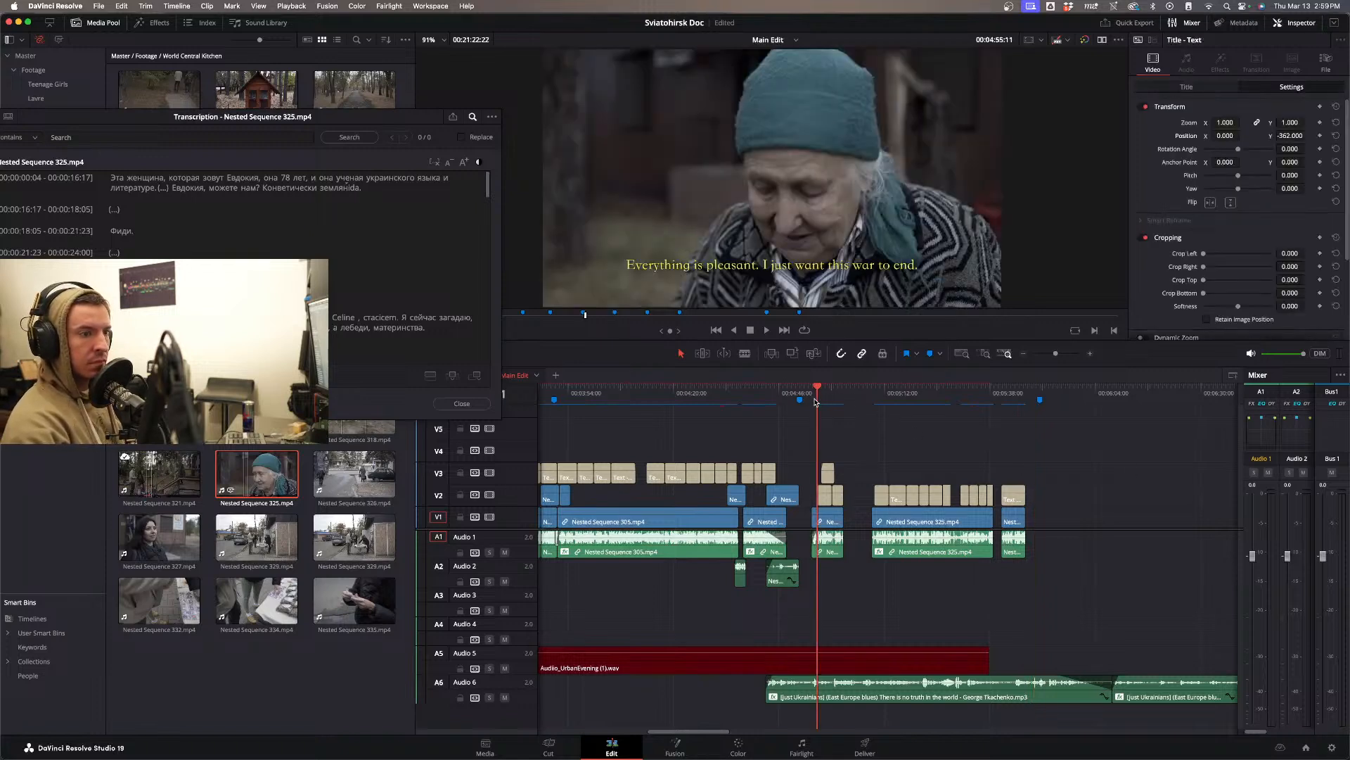
{"action": "key", "text": "space"}
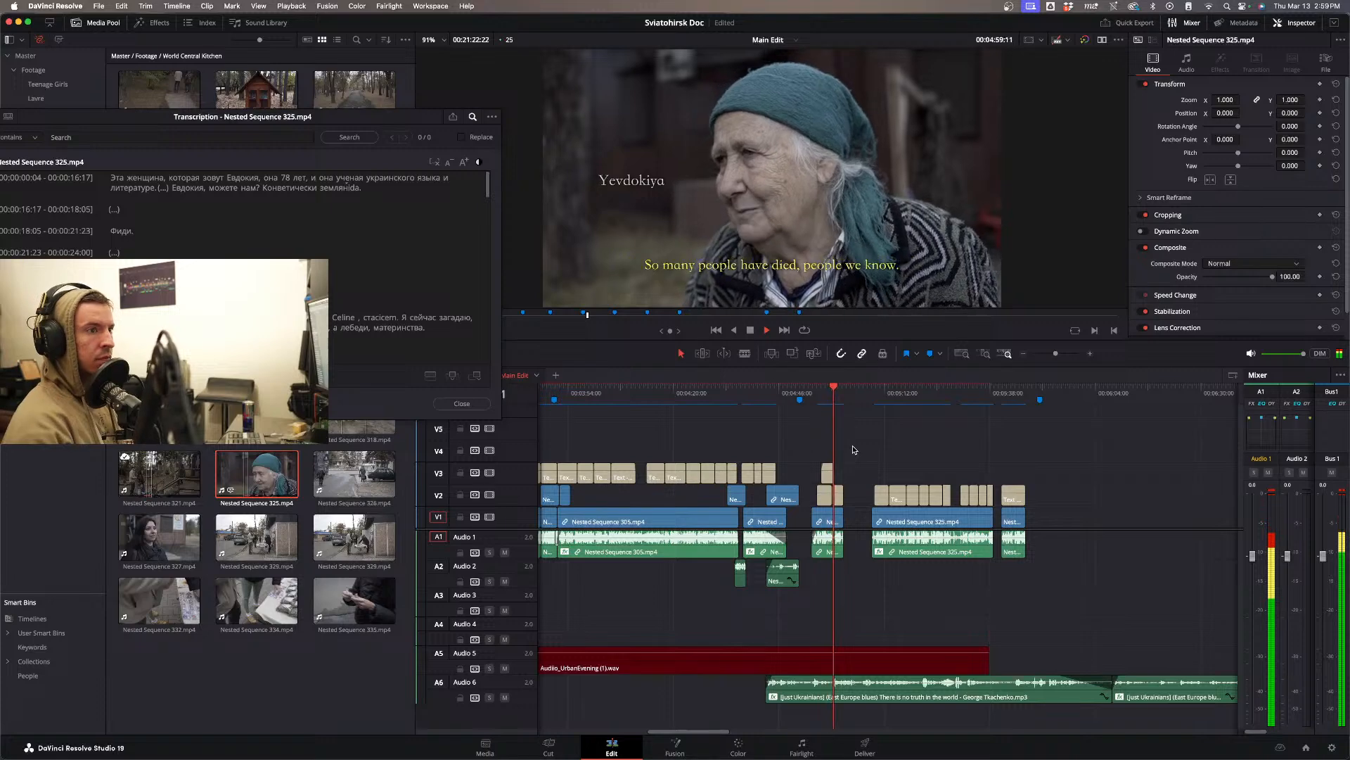
{"action": "left_click", "coordinate": [809, 399]}
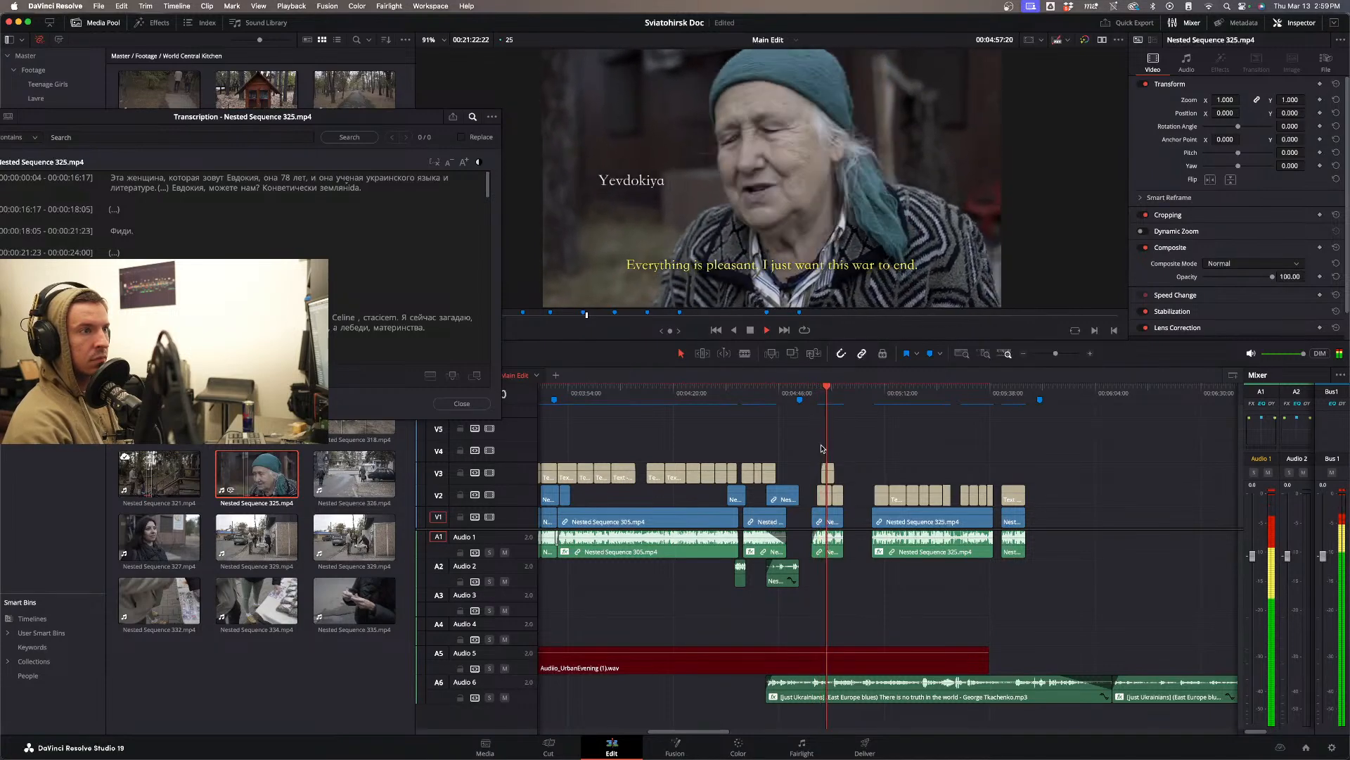
{"action": "left_click", "coordinate": [777, 396]}
{"action": "key", "text": "space"}
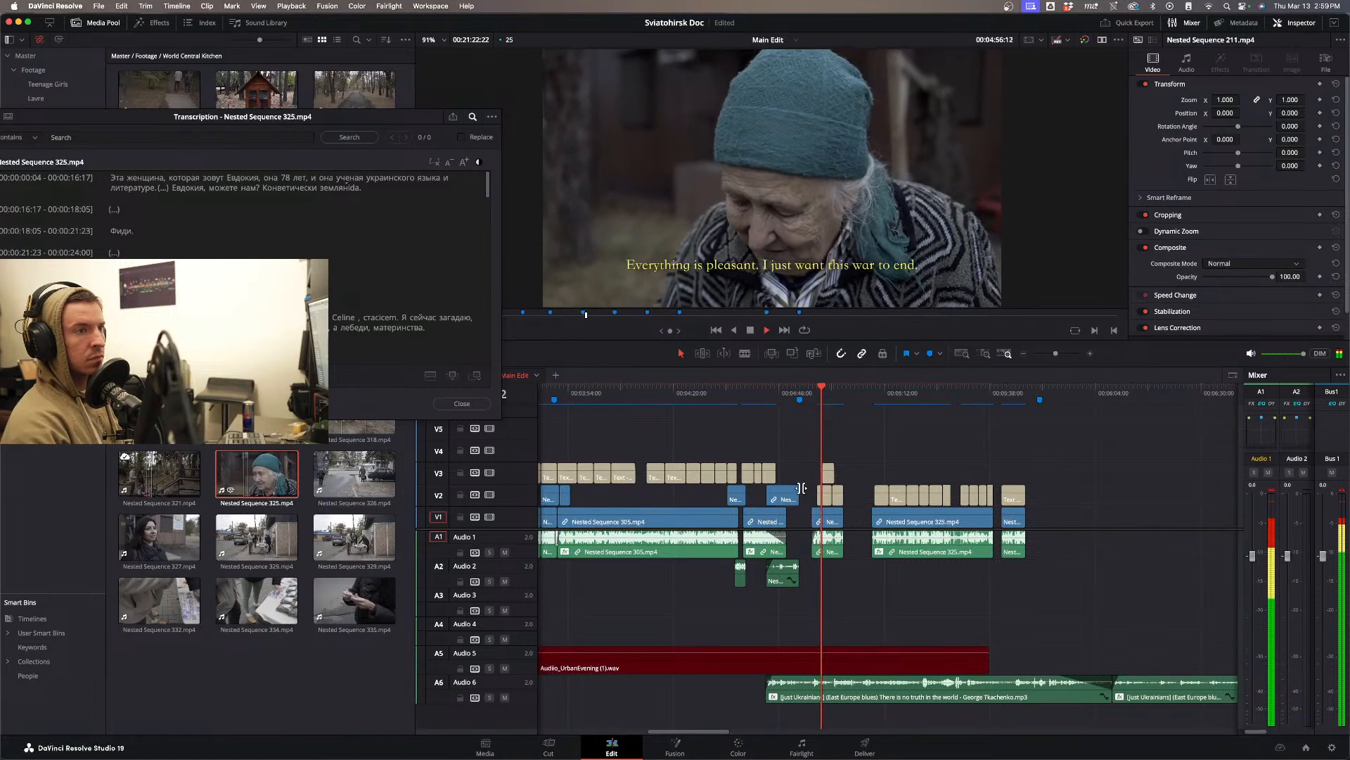
- Enable Voice Isolation on the first short excerpt's audio and set its amount to 50
{"action": "key", "text": "space"}
{"action": "left_click", "coordinate": [834, 551]}
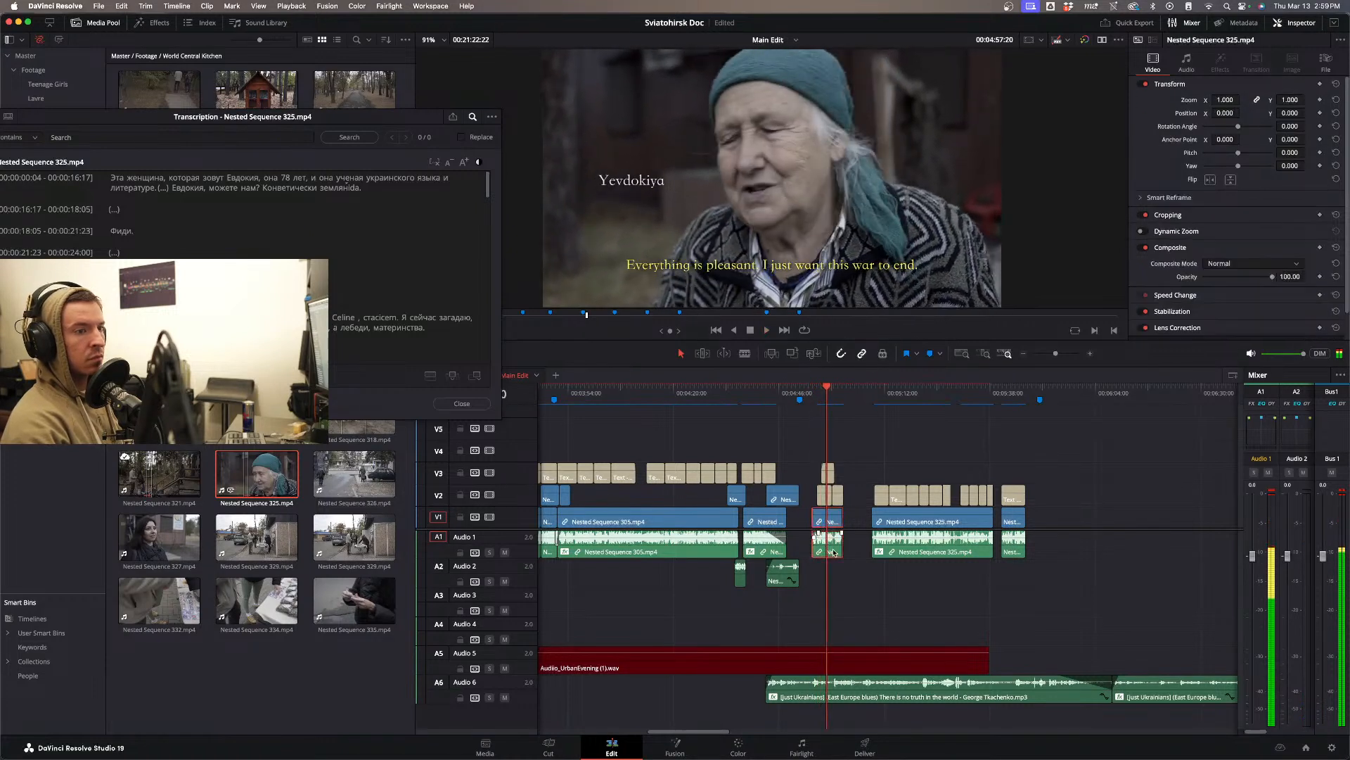
{"action": "left_click", "coordinate": [1186, 63]}
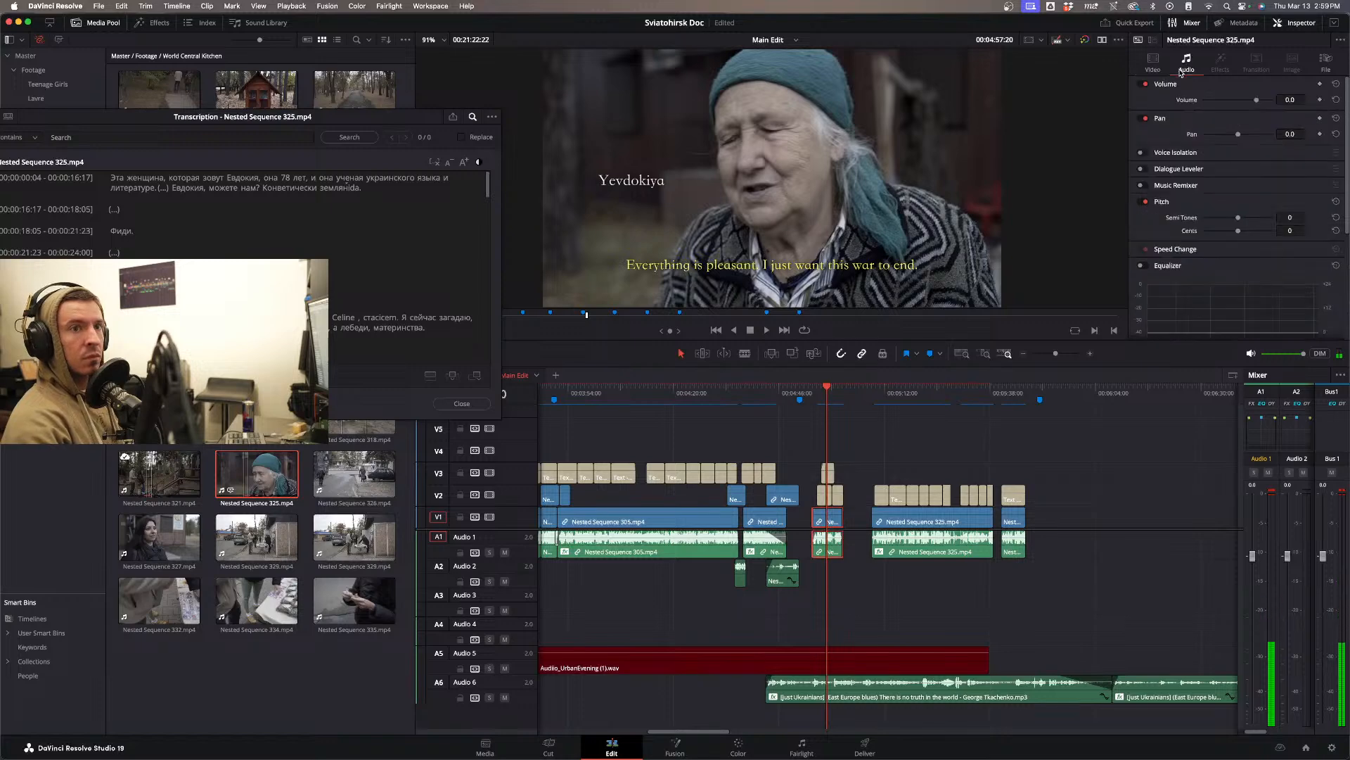
{"action": "left_click", "coordinate": [1141, 152]}
{"action": "double_click", "coordinate": [1290, 169]}
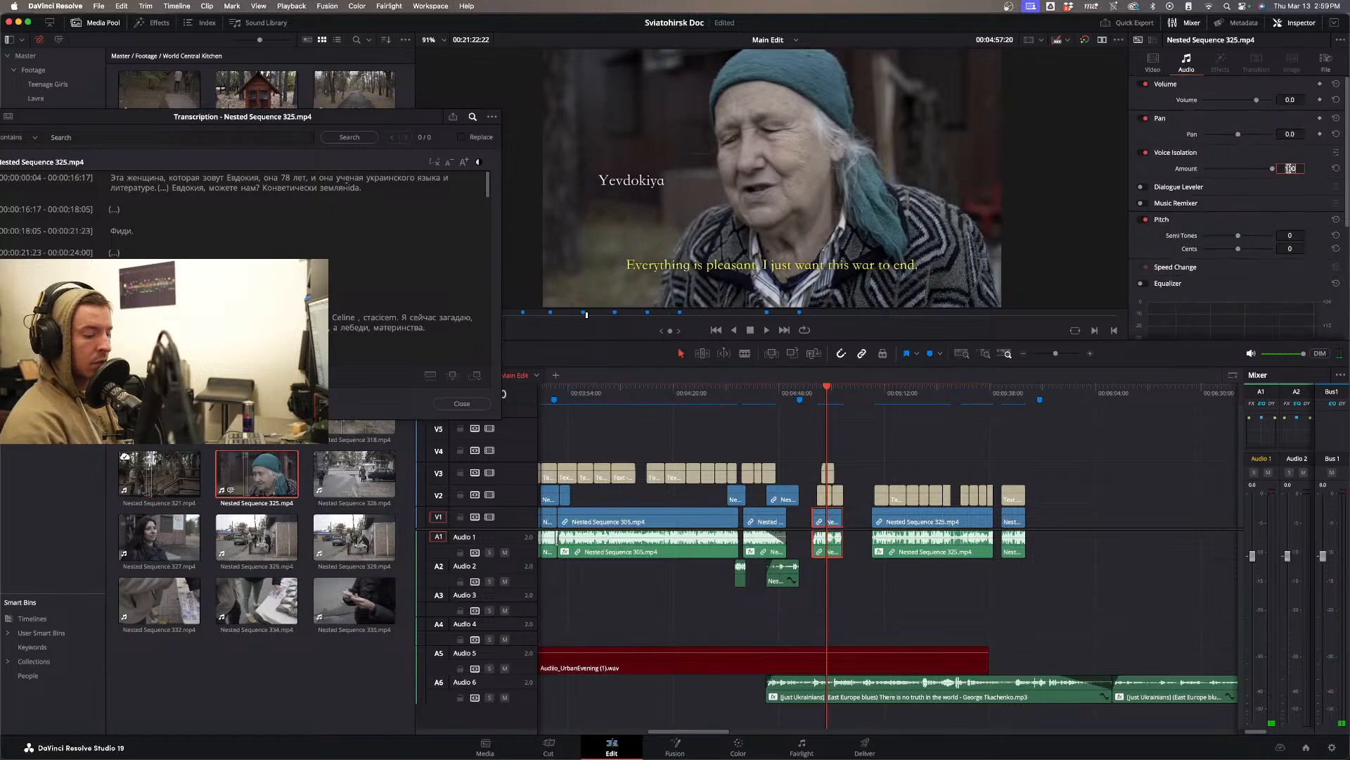
{"action": "type", "text": "50"}
{"action": "key", "text": "Return"}
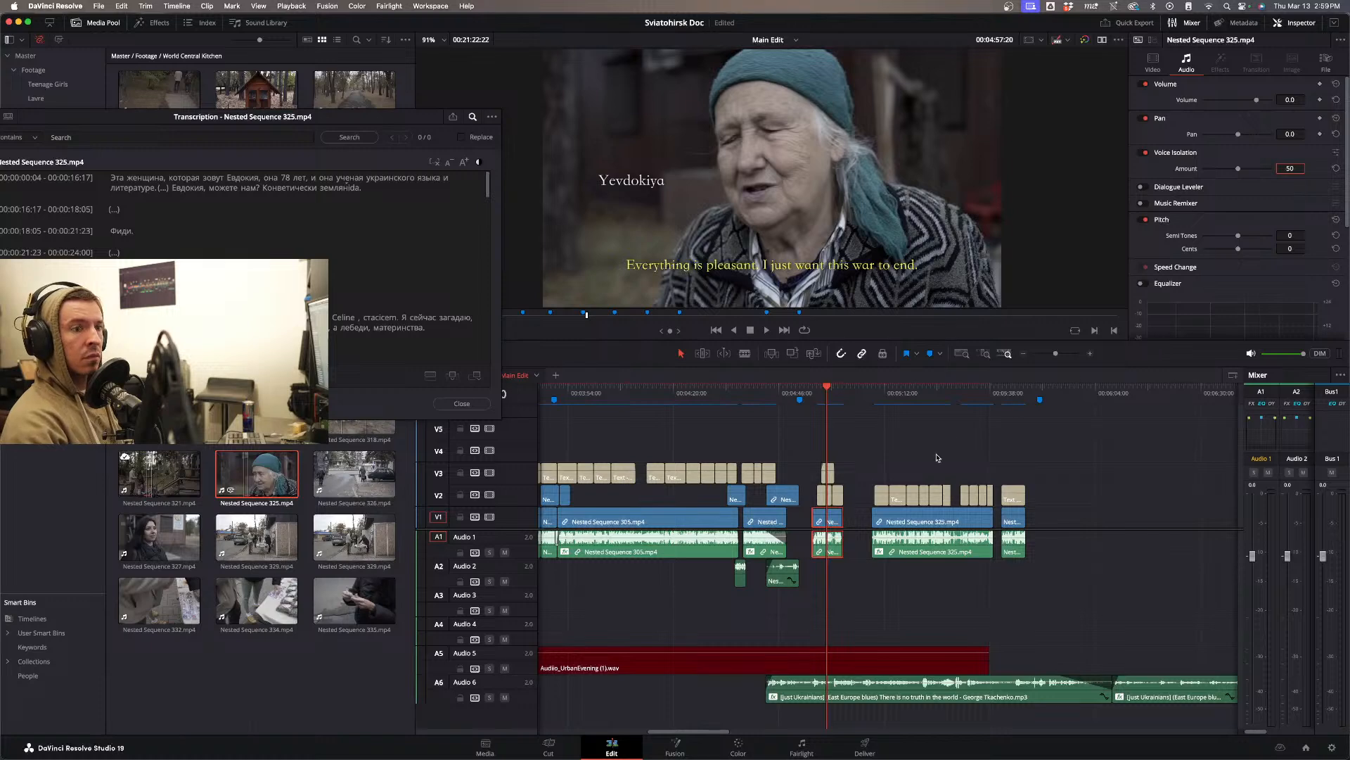
- Listen to the first short excerpt with its isolated voice and play across the gap into the second excerpt
{"action": "left_click", "coordinate": [921, 453]}
{"action": "key", "text": "space"}
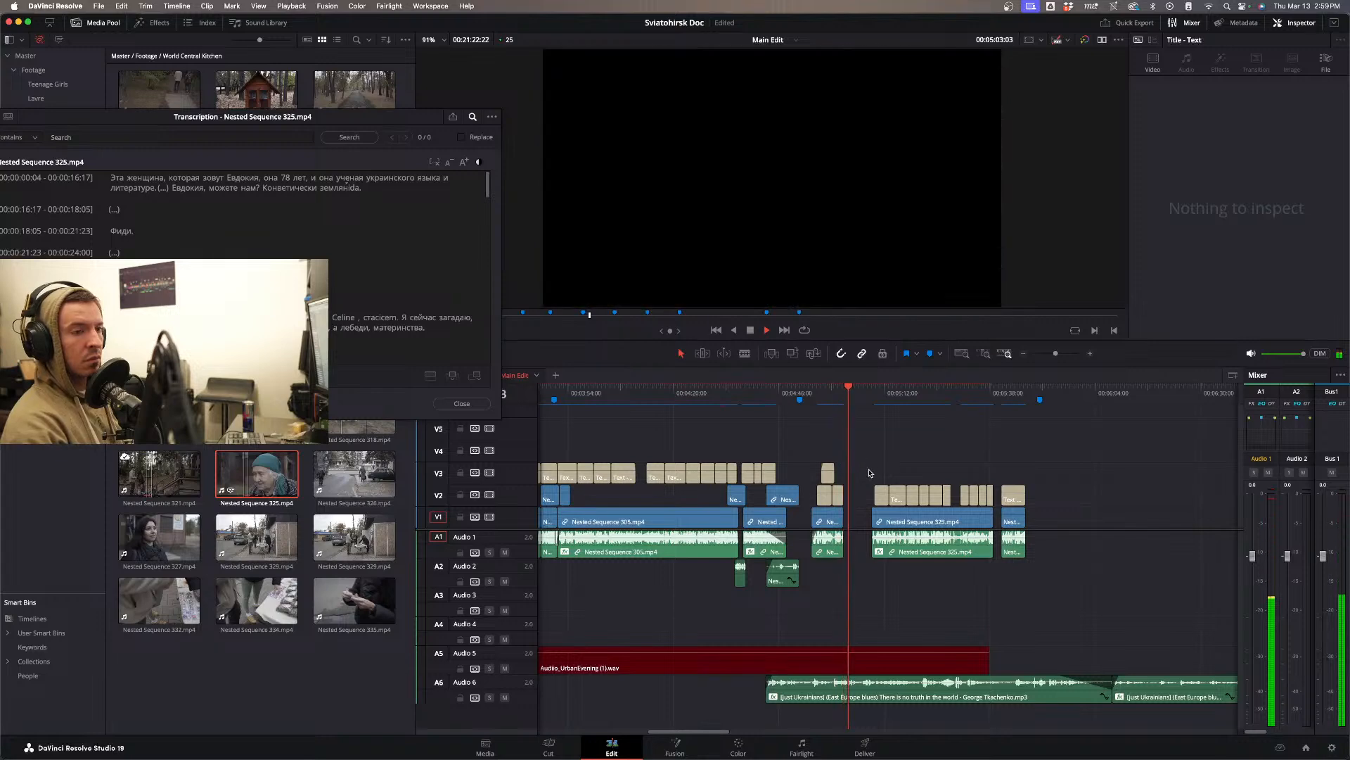
{"action": "key", "text": "space"}
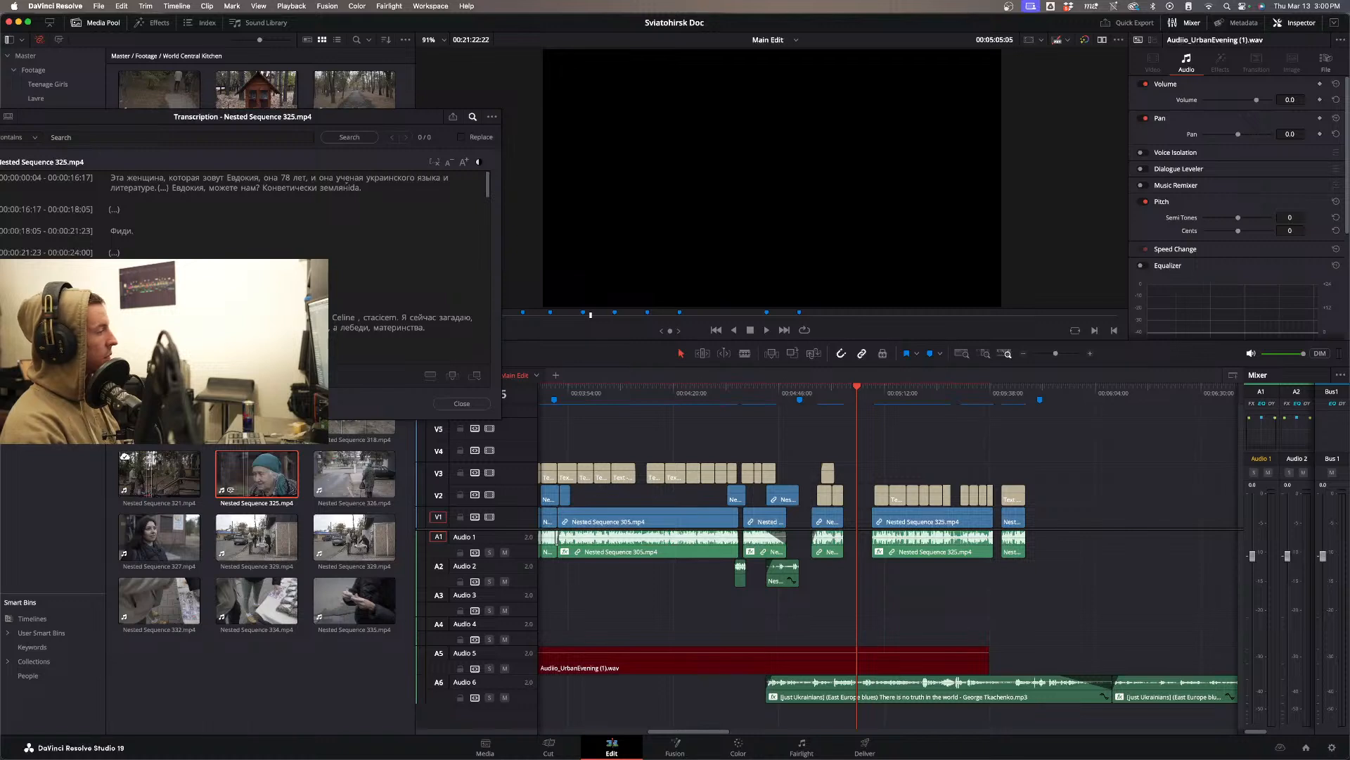
{"action": "left_click", "coordinate": [819, 403]}
{"action": "key", "text": "space"}
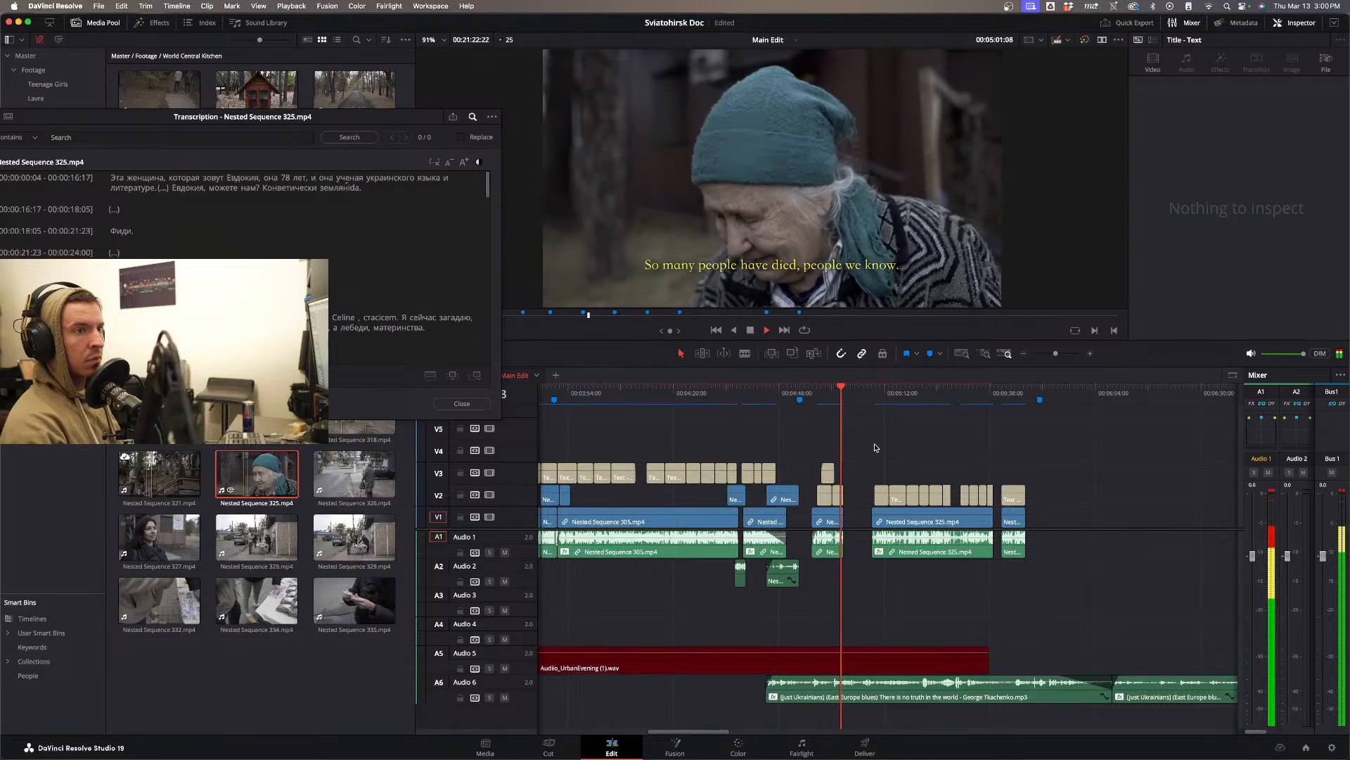
{"action": "key", "text": "space"}
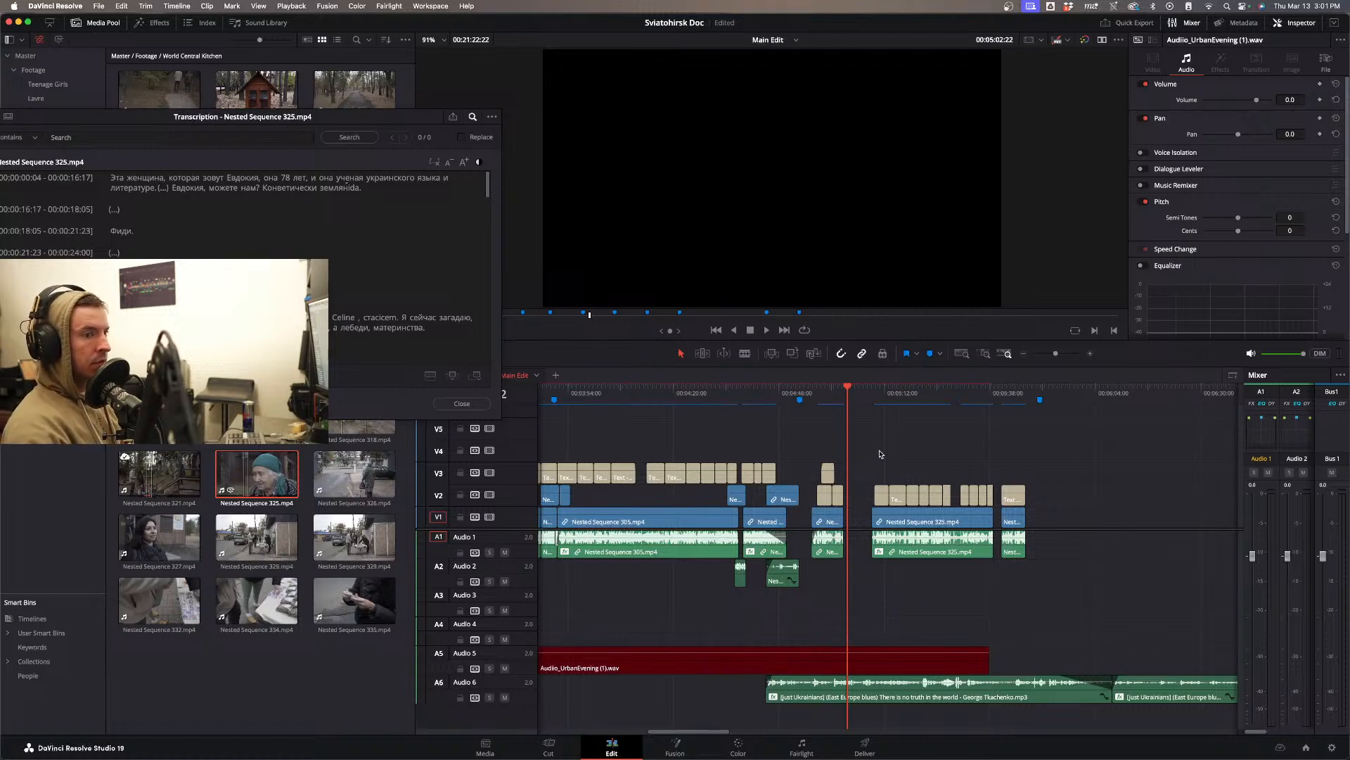
{"action": "key", "text": "space"}
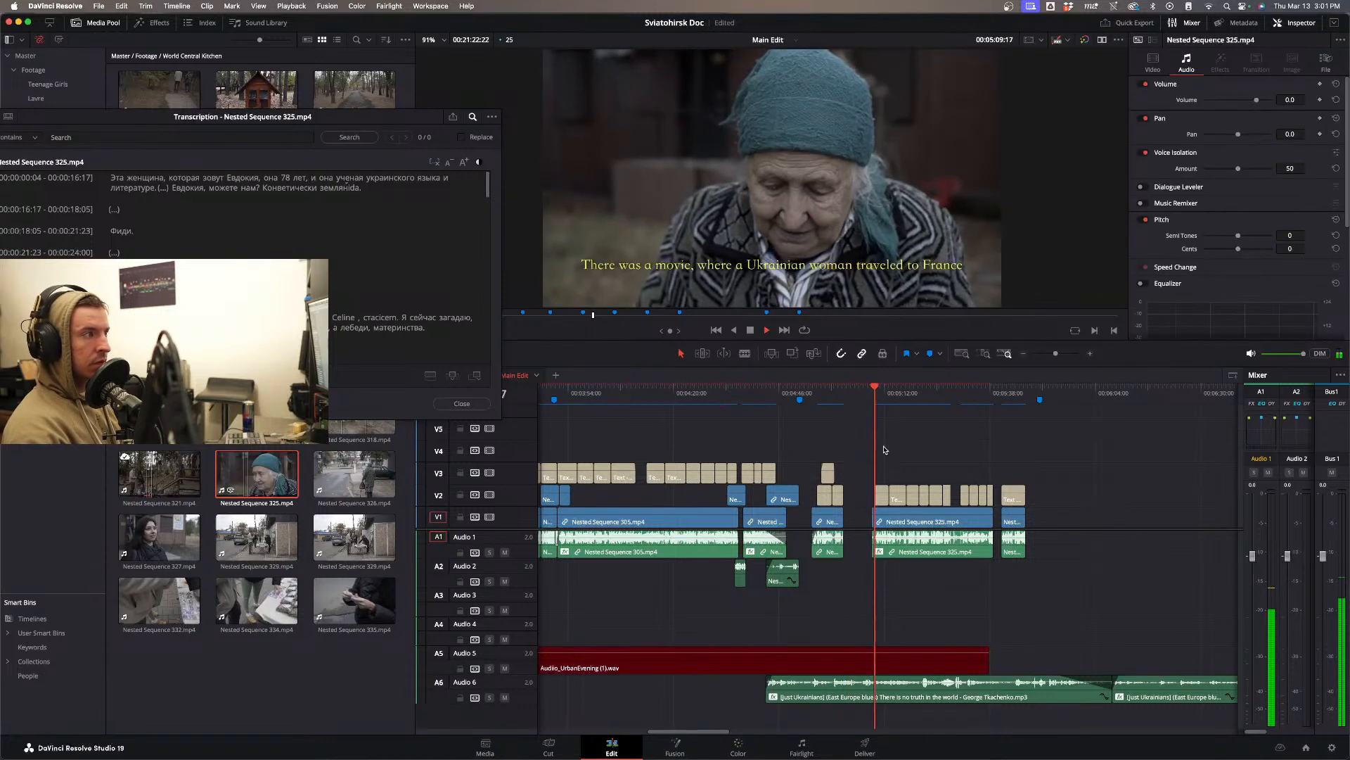
{"action": "key", "text": "space"}
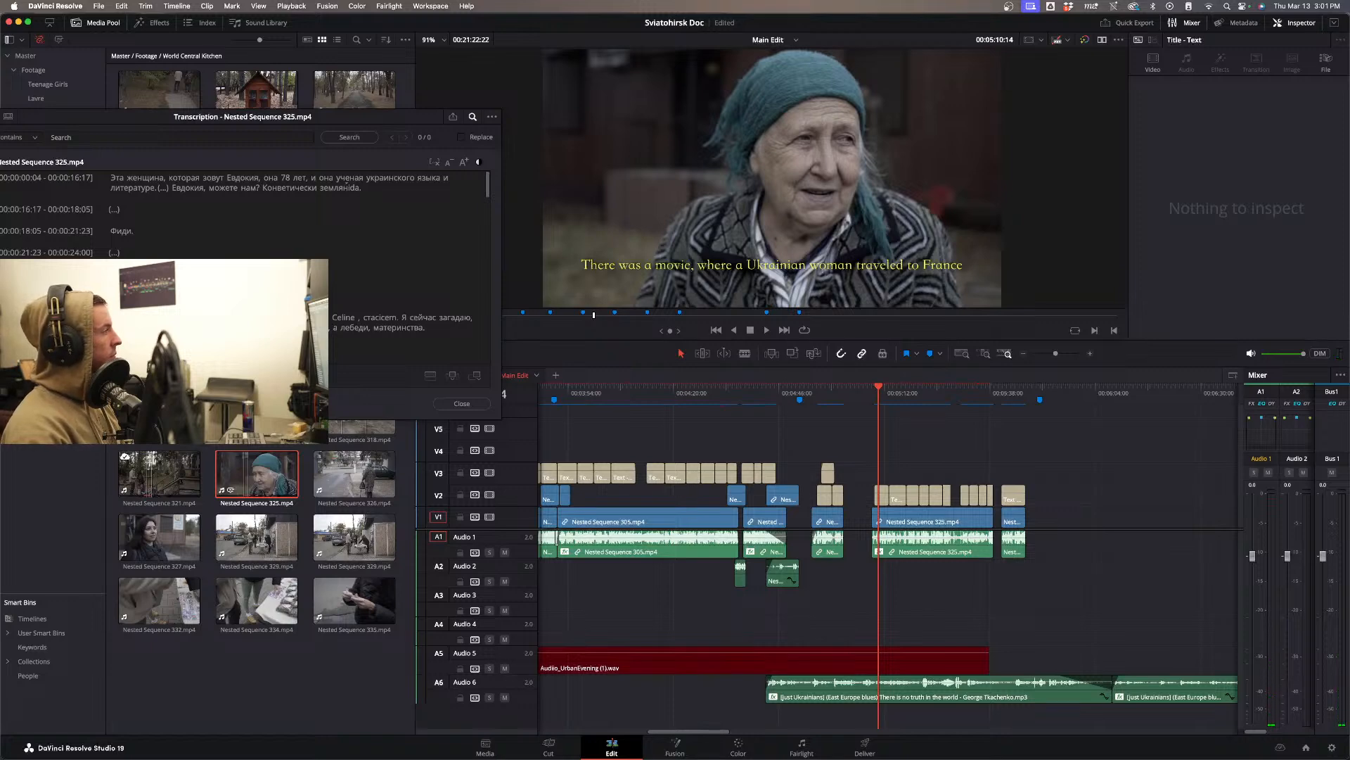
- Close the interview clip's transcription window and open the Old Edit bin under Master
{"action": "key", "text": "super+Tab"}
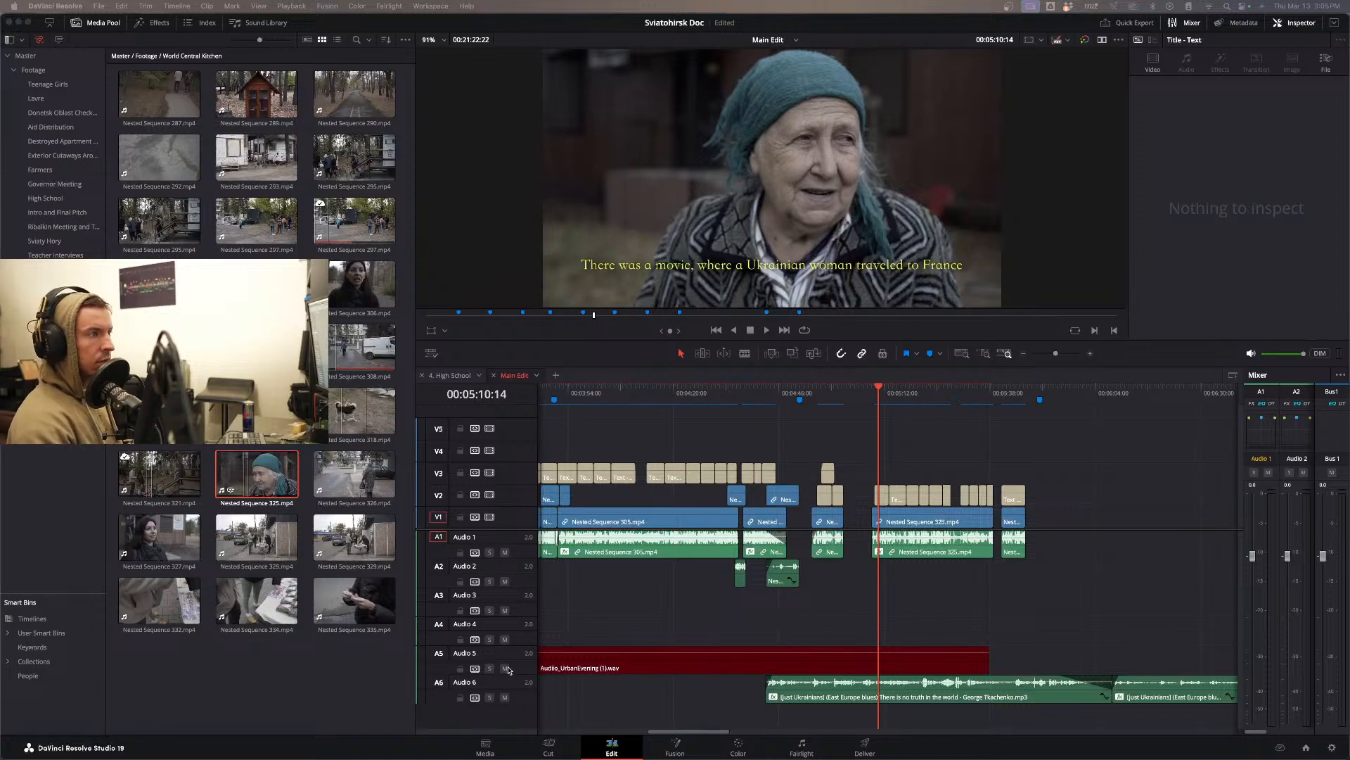
{"action": "left_click", "coordinate": [33, 59]}
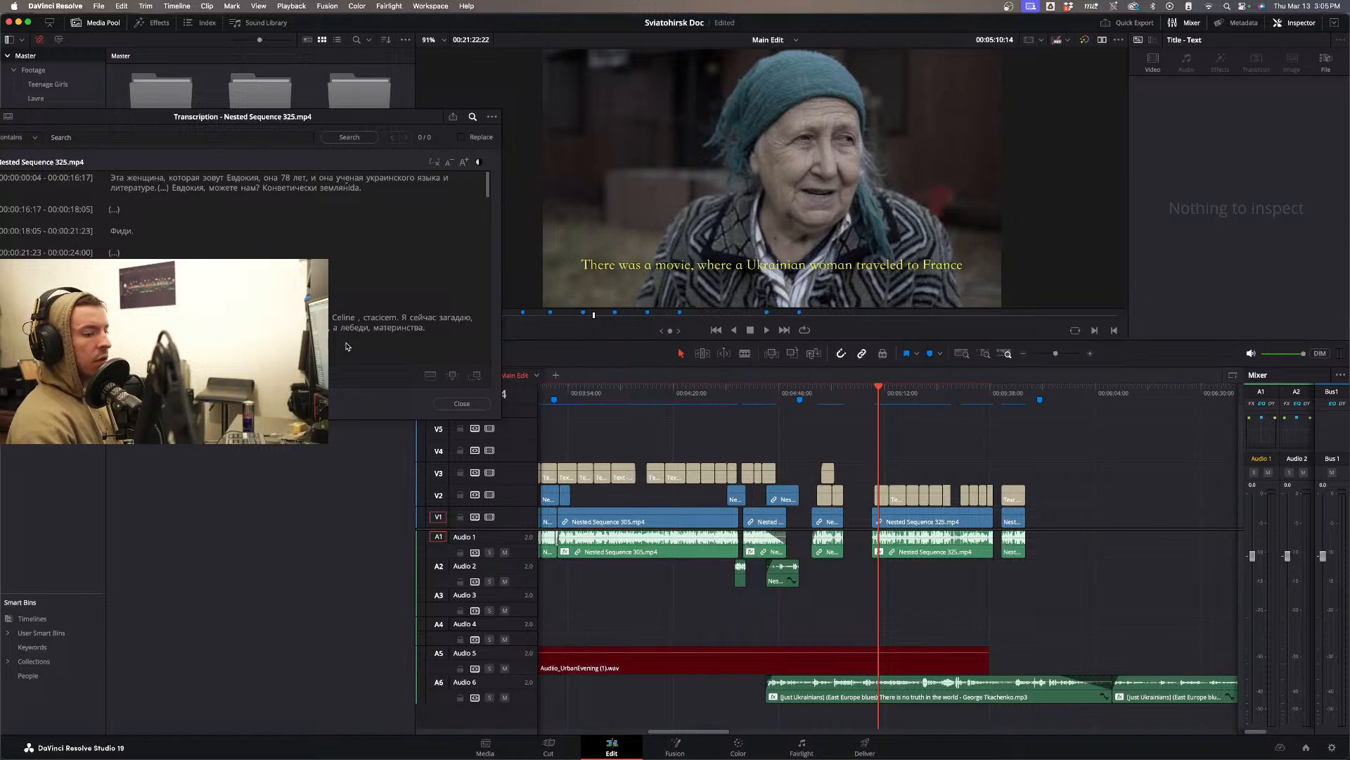
{"action": "left_click", "coordinate": [459, 402]}
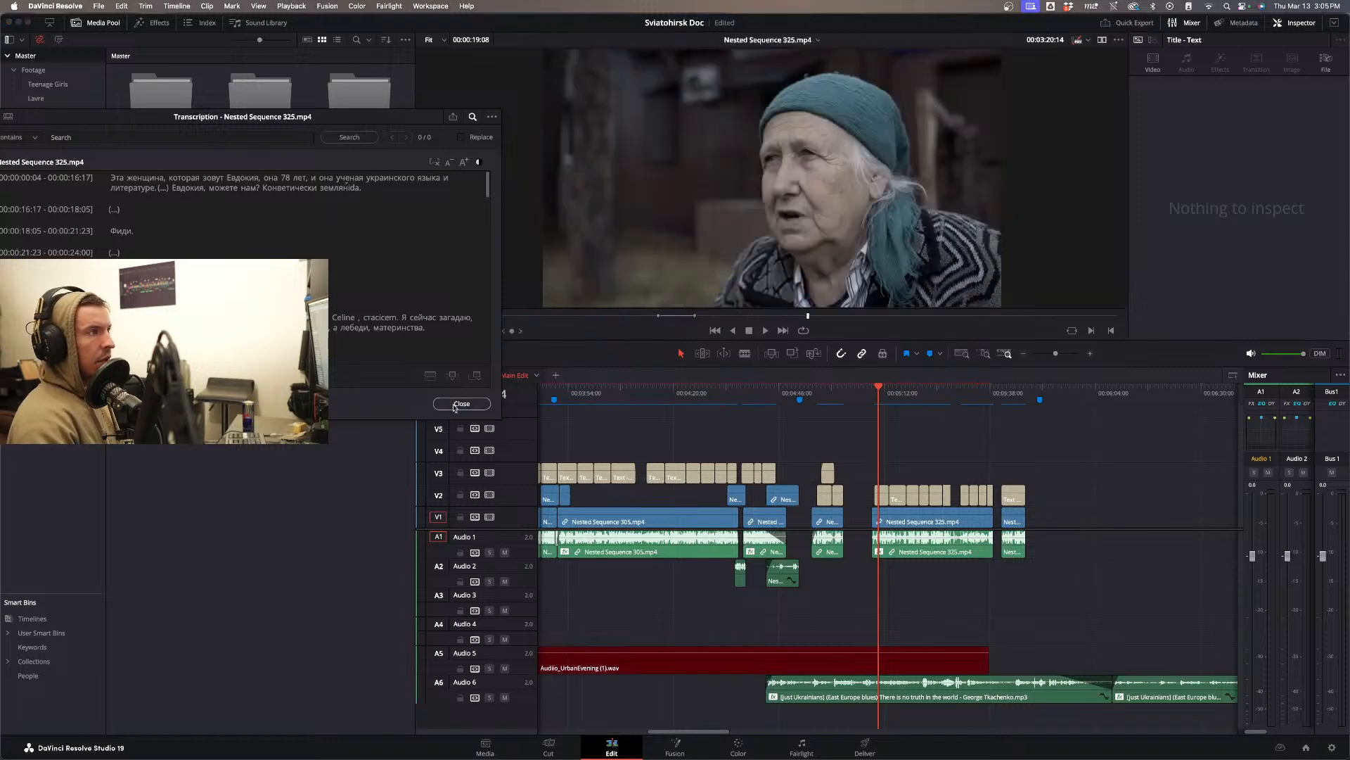
{"action": "double_click", "coordinate": [362, 97]}
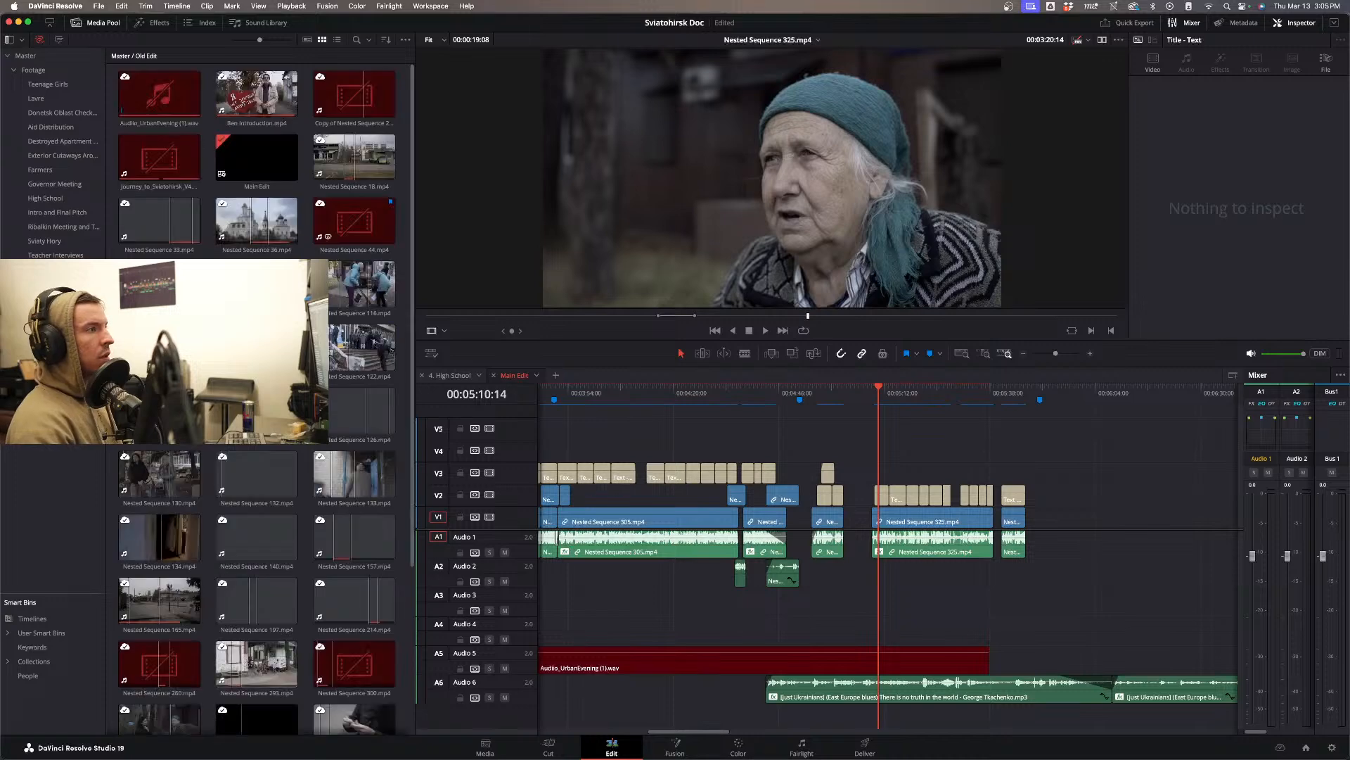
- Try to reveal the file location of the offline Audiio_UrbanEvening (1).wav clip from the Old Edit bin
{"action": "left_click", "coordinate": [178, 108]}
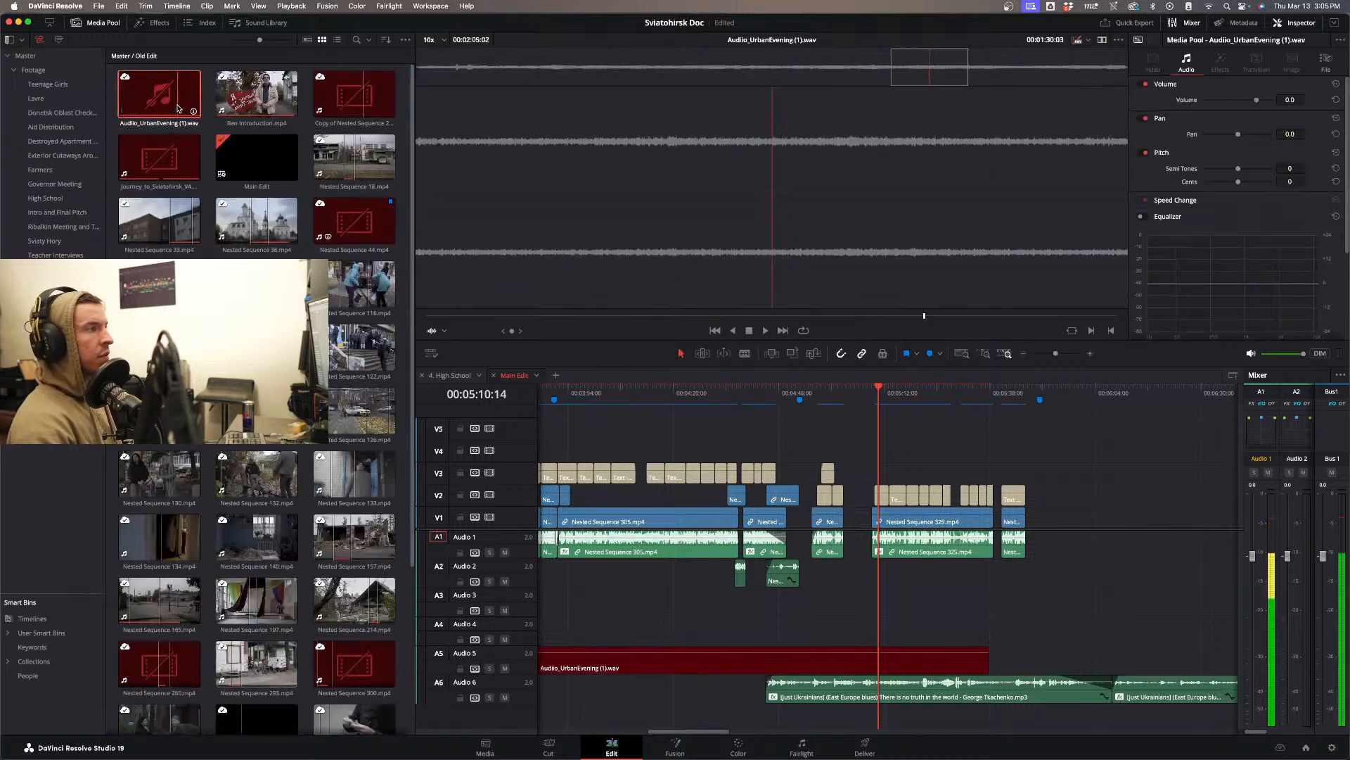
{"action": "right_click", "coordinate": [178, 108]}
{"action": "left_click", "coordinate": [232, 325]}
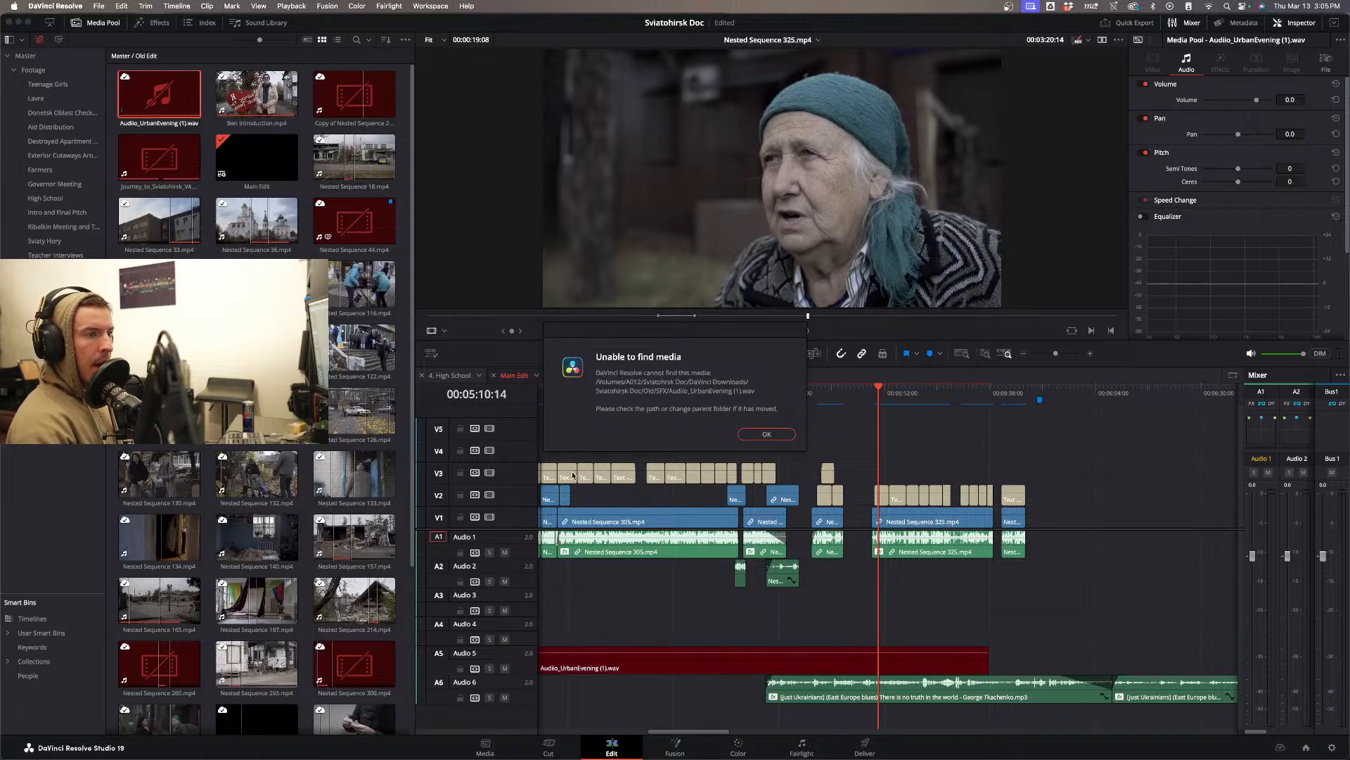
- Switch to Finder and copy the SFX folder from the A012 drive
{"action": "mouse_move", "coordinate": [480, 757]}
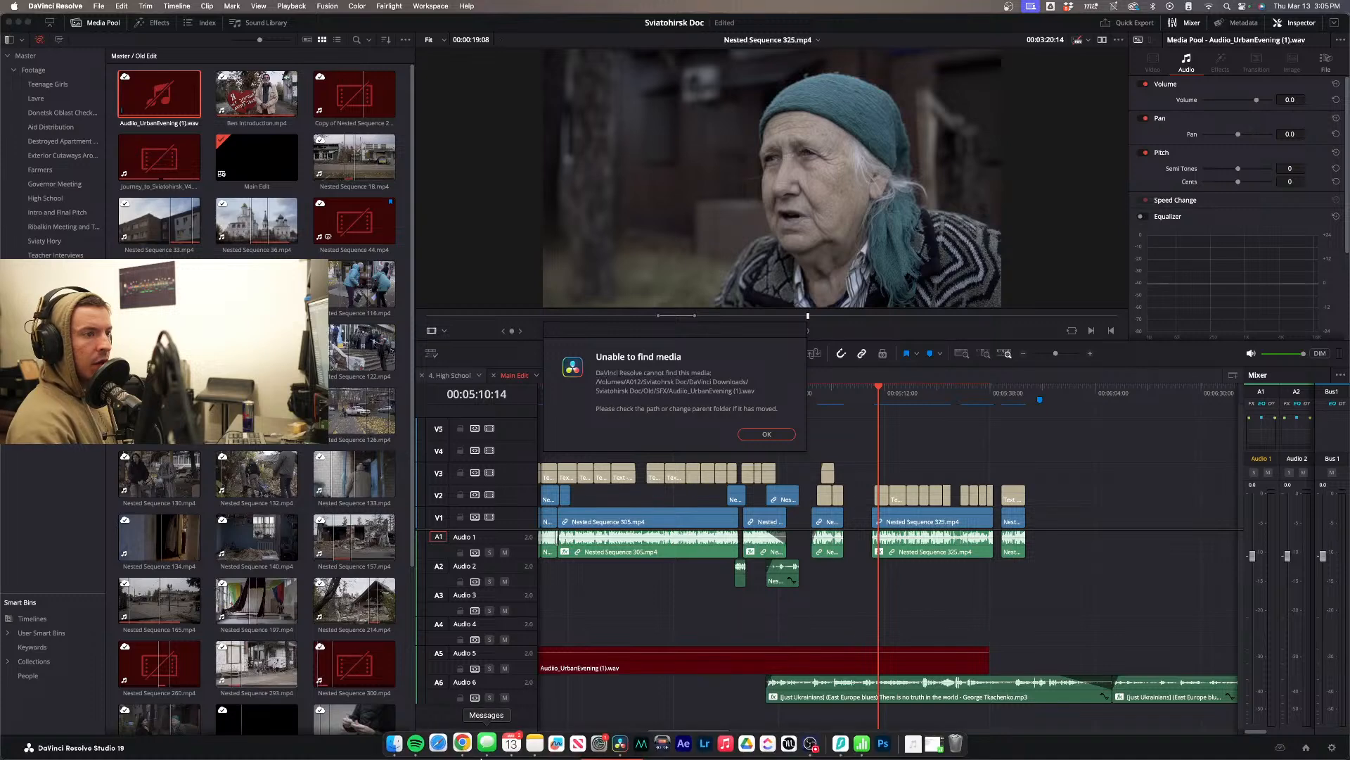
{"action": "left_click", "coordinate": [402, 744]}
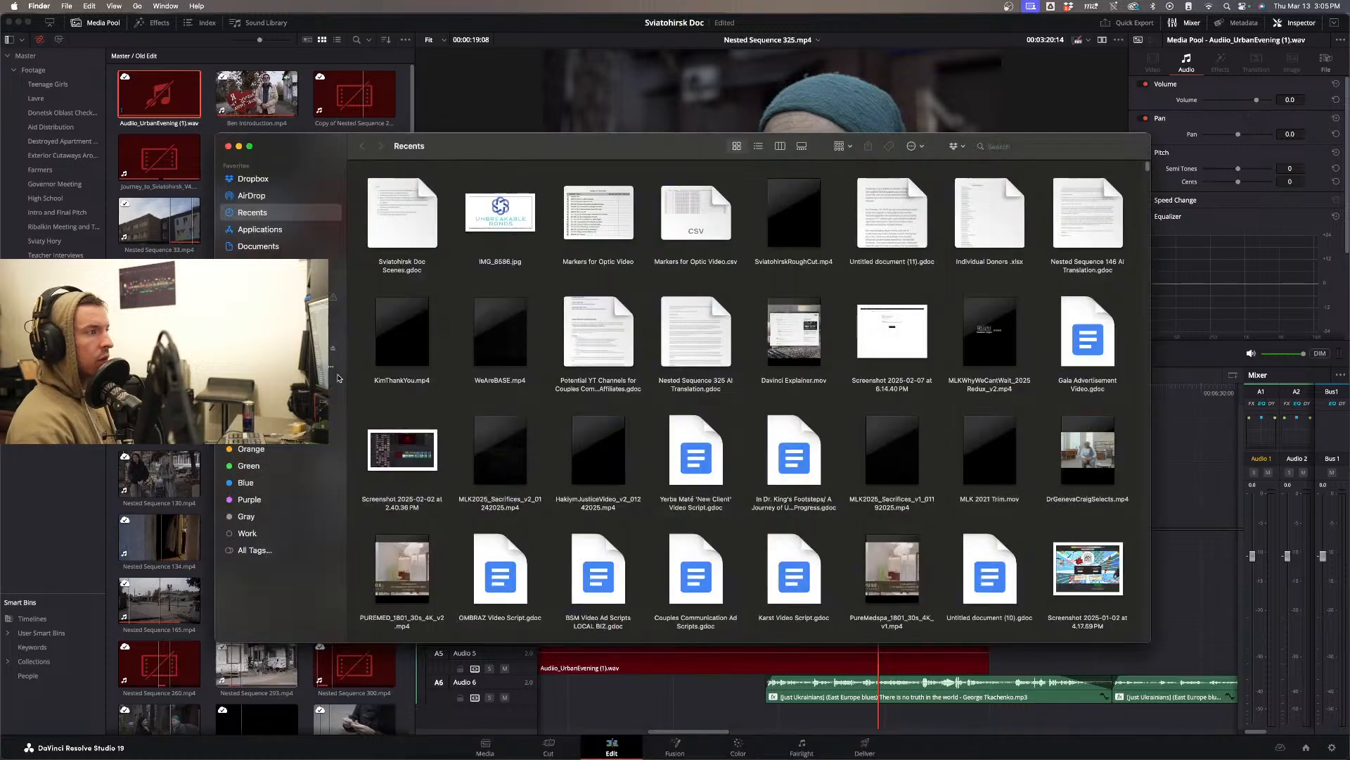
{"action": "left_click", "coordinate": [267, 347]}
{"action": "left_click", "coordinate": [658, 340]}
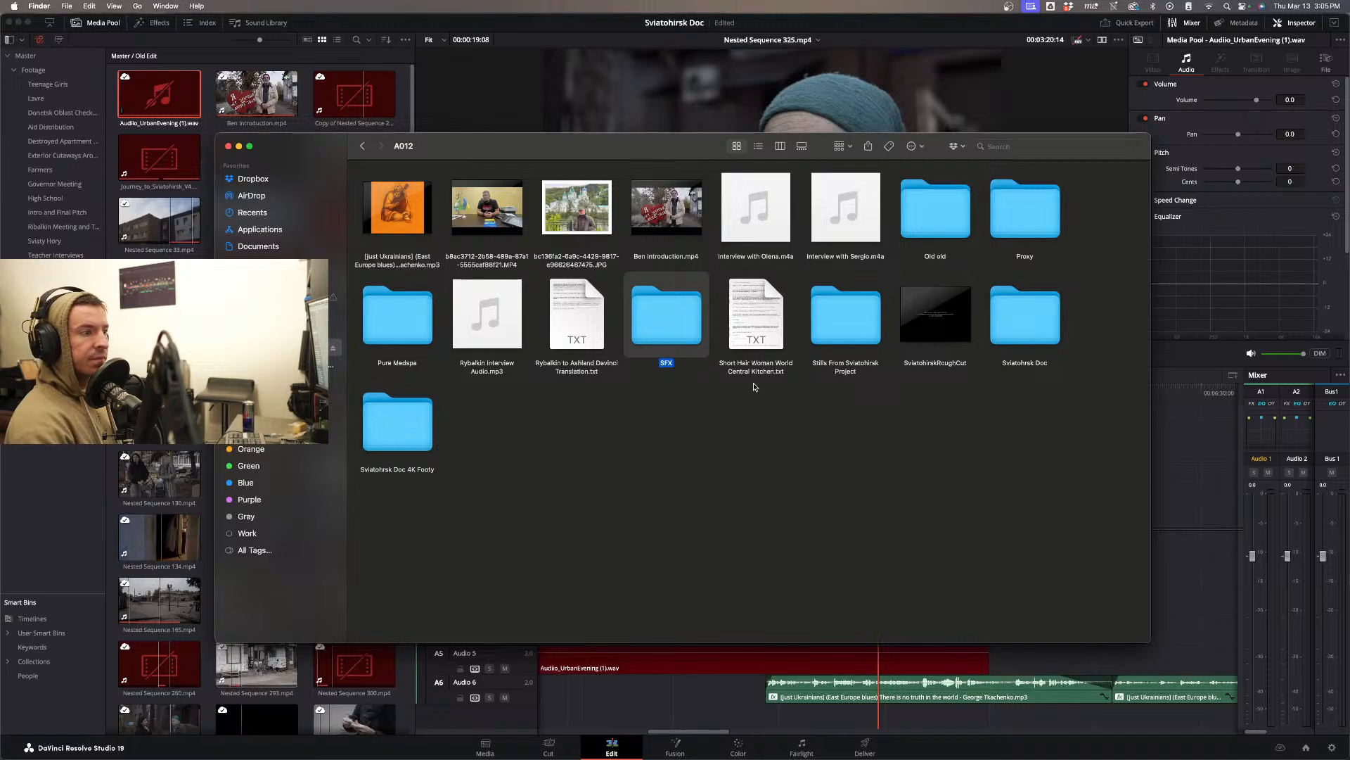
- Paste the SFX folder into Sviatohirsk Doc/DaVinci Downloads/Sviatohirsk Doc/Old on A012, return to DaVinci Resolve and dismiss the missing media message
{"action": "double_click", "coordinate": [1015, 322]}
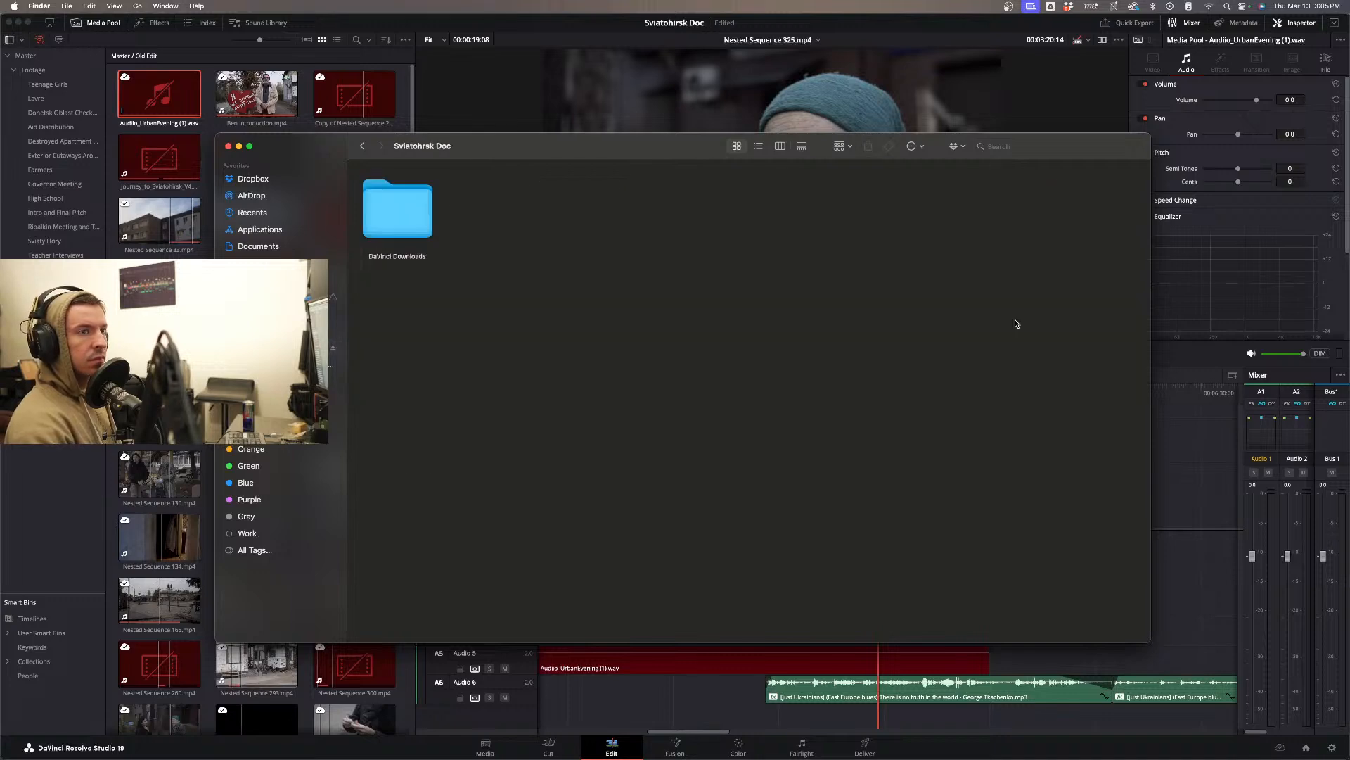
{"action": "double_click", "coordinate": [389, 211]}
{"action": "left_click", "coordinate": [388, 211]}
{"action": "double_click", "coordinate": [388, 211]}
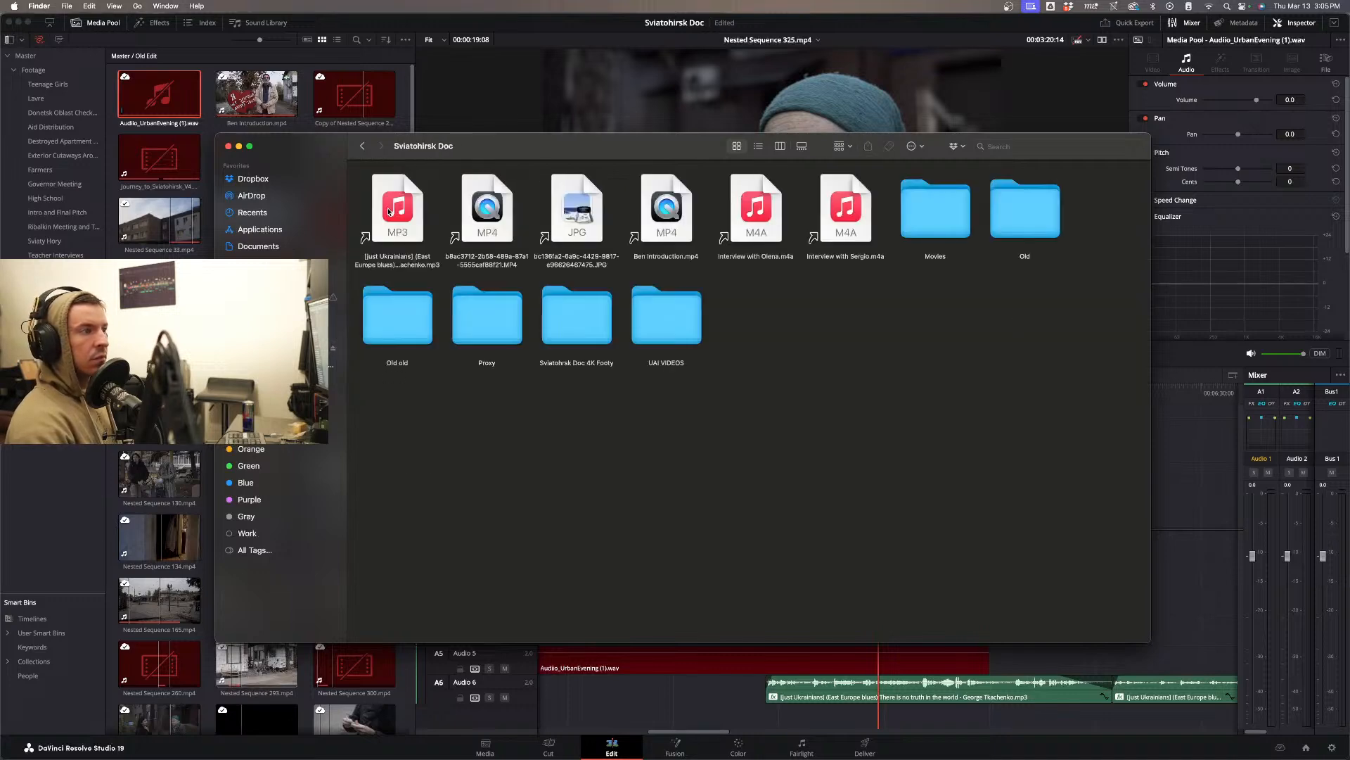
{"action": "double_click", "coordinate": [1025, 214]}
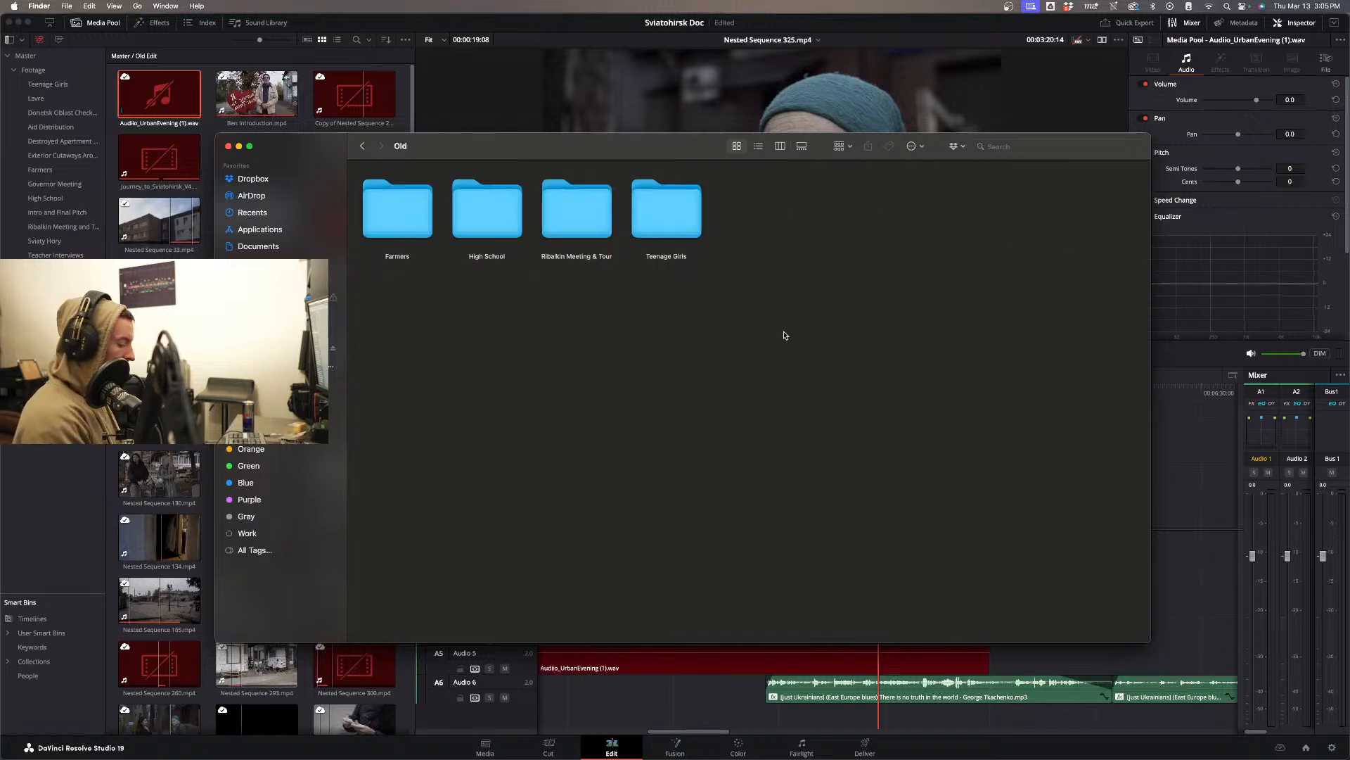
{"action": "key", "text": "super+v"}
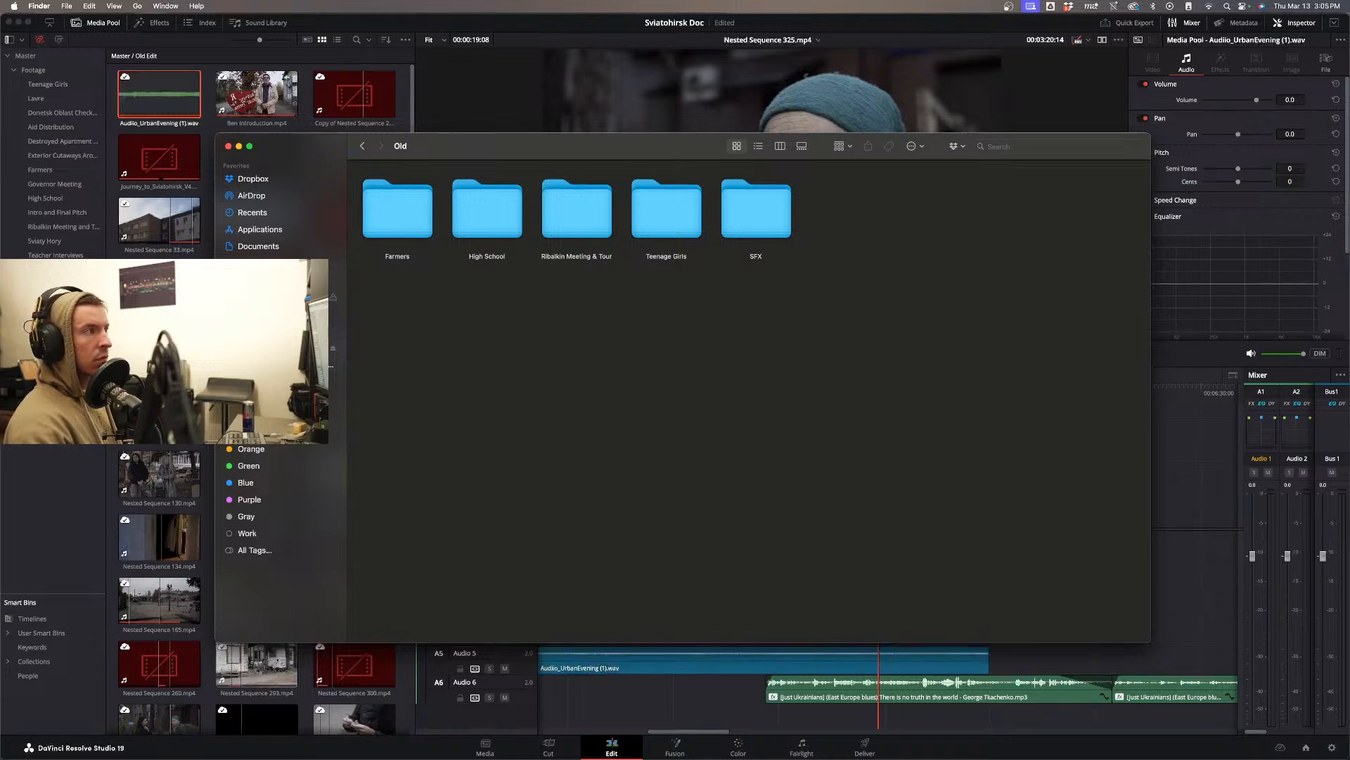
{"action": "left_click", "coordinate": [209, 132]}
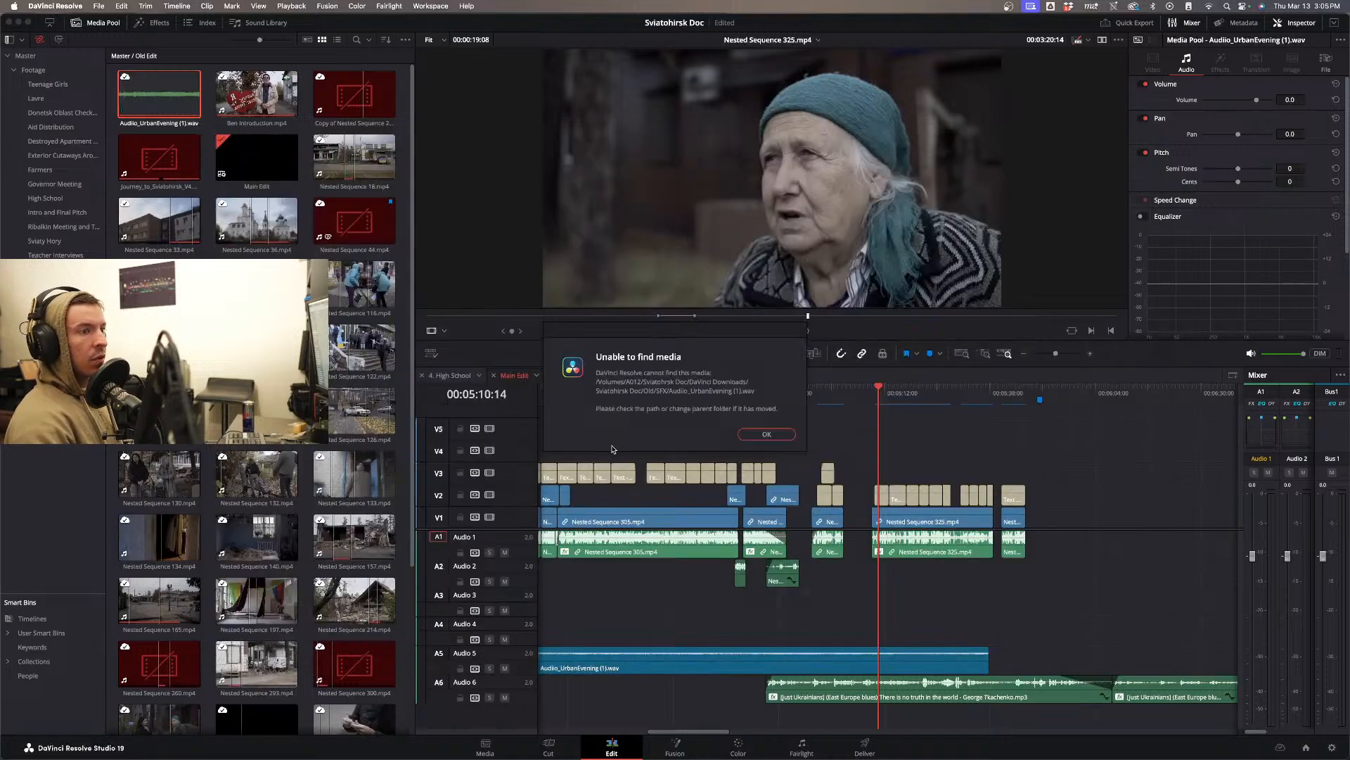
{"action": "left_click", "coordinate": [767, 434]}
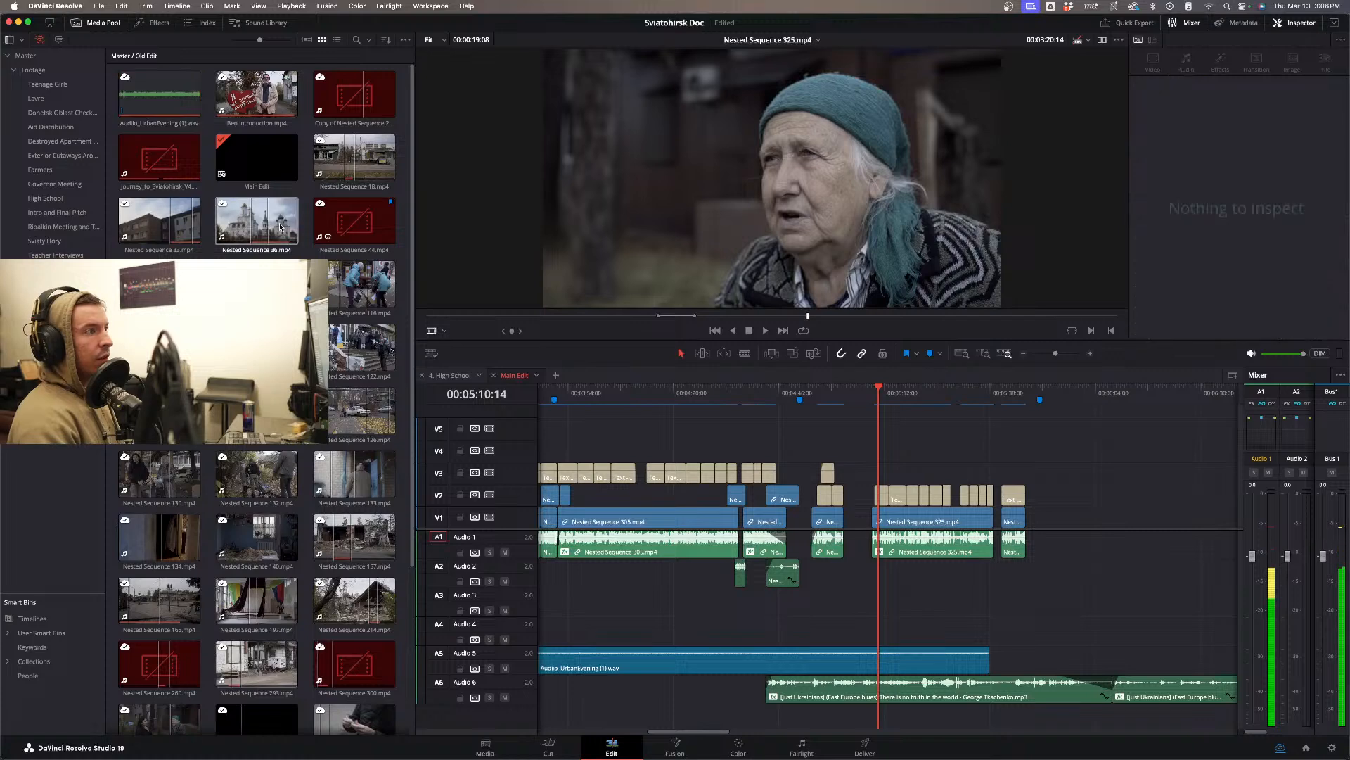
- Try to reveal the file location of the offline Journey_to_Sviatohirsk_V4.mp4 clip and dismiss the message
{"action": "right_click", "coordinate": [146, 173]}
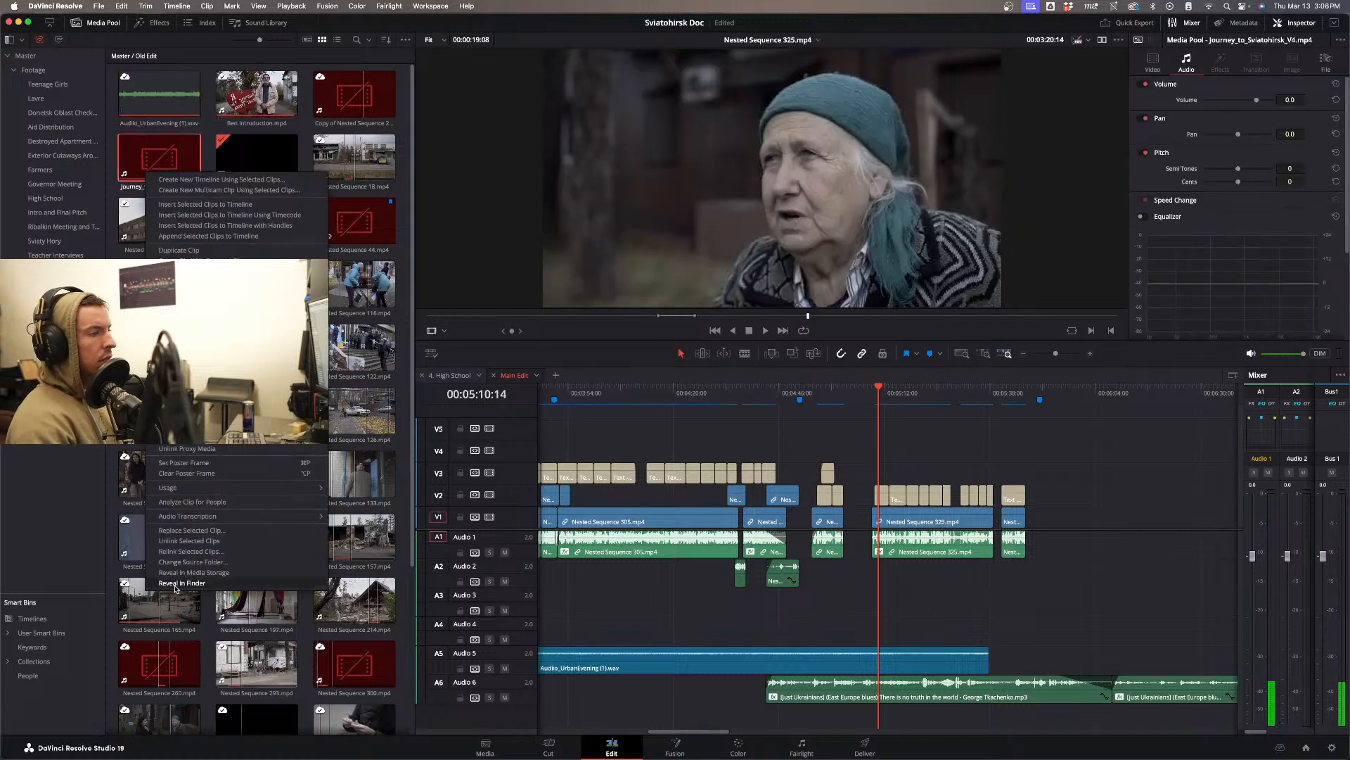
{"action": "left_click", "coordinate": [176, 584]}
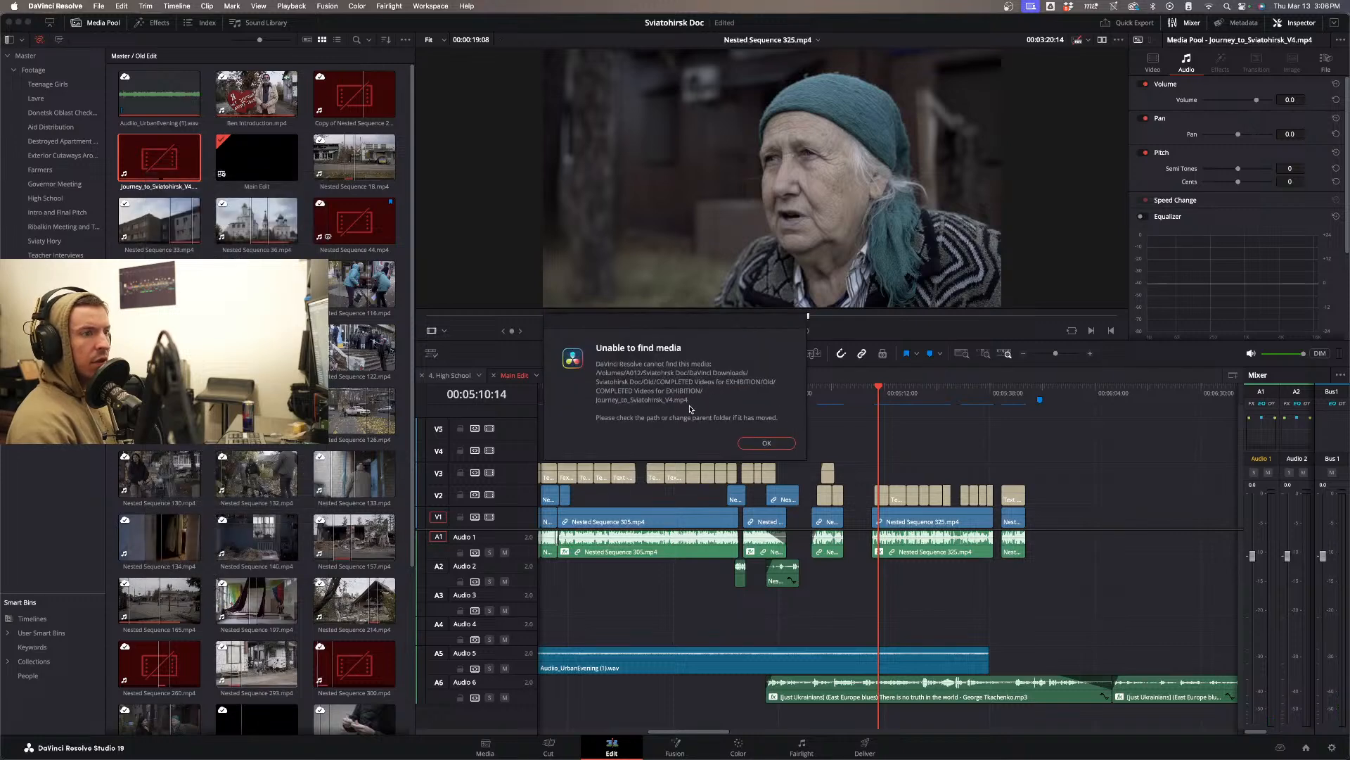
{"action": "left_click", "coordinate": [751, 444]}
- Examine the offline clips in the early part of the Main Edit timeline and in the Old Edit bin
{"action": "mouse_move", "coordinate": [524, 754]}
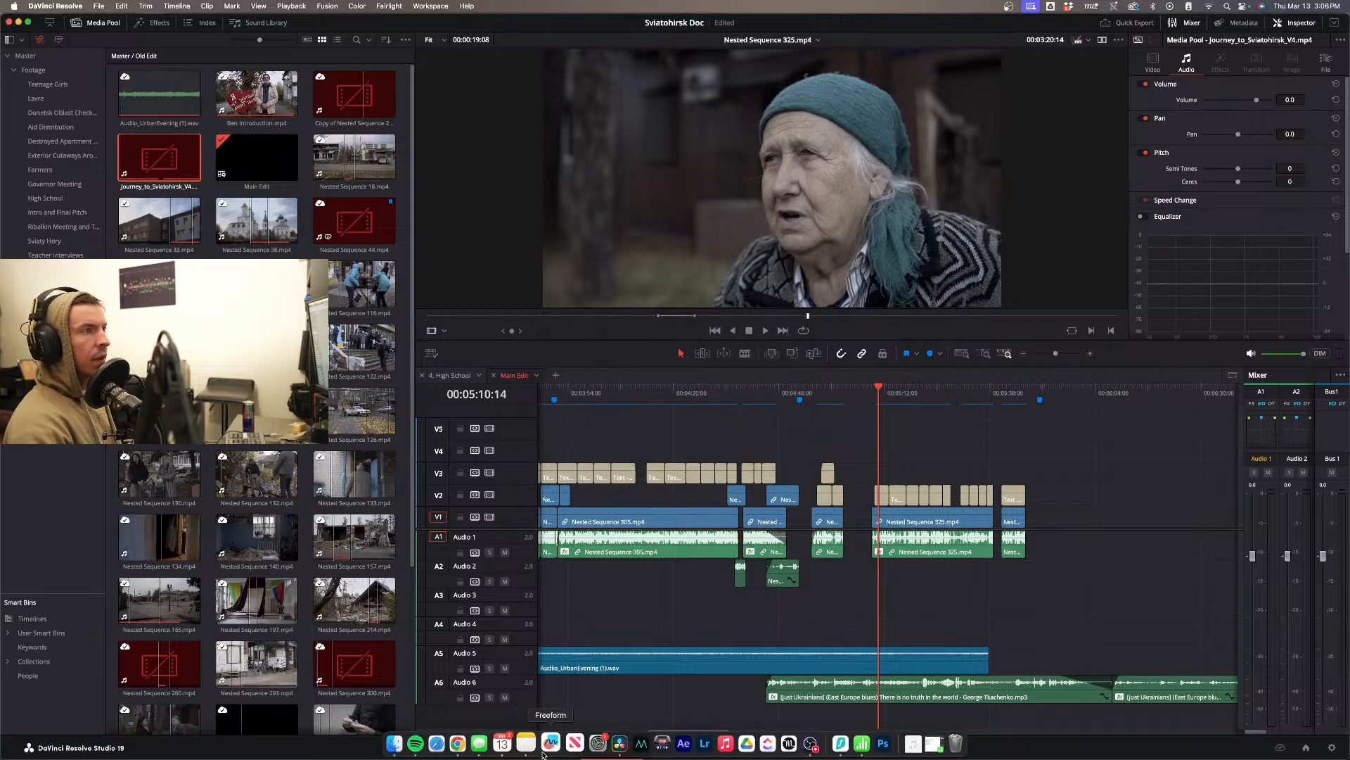
{"action": "scroll", "coordinate": [679, 541], "scroll_direction": "left", "scroll_amount": 10}
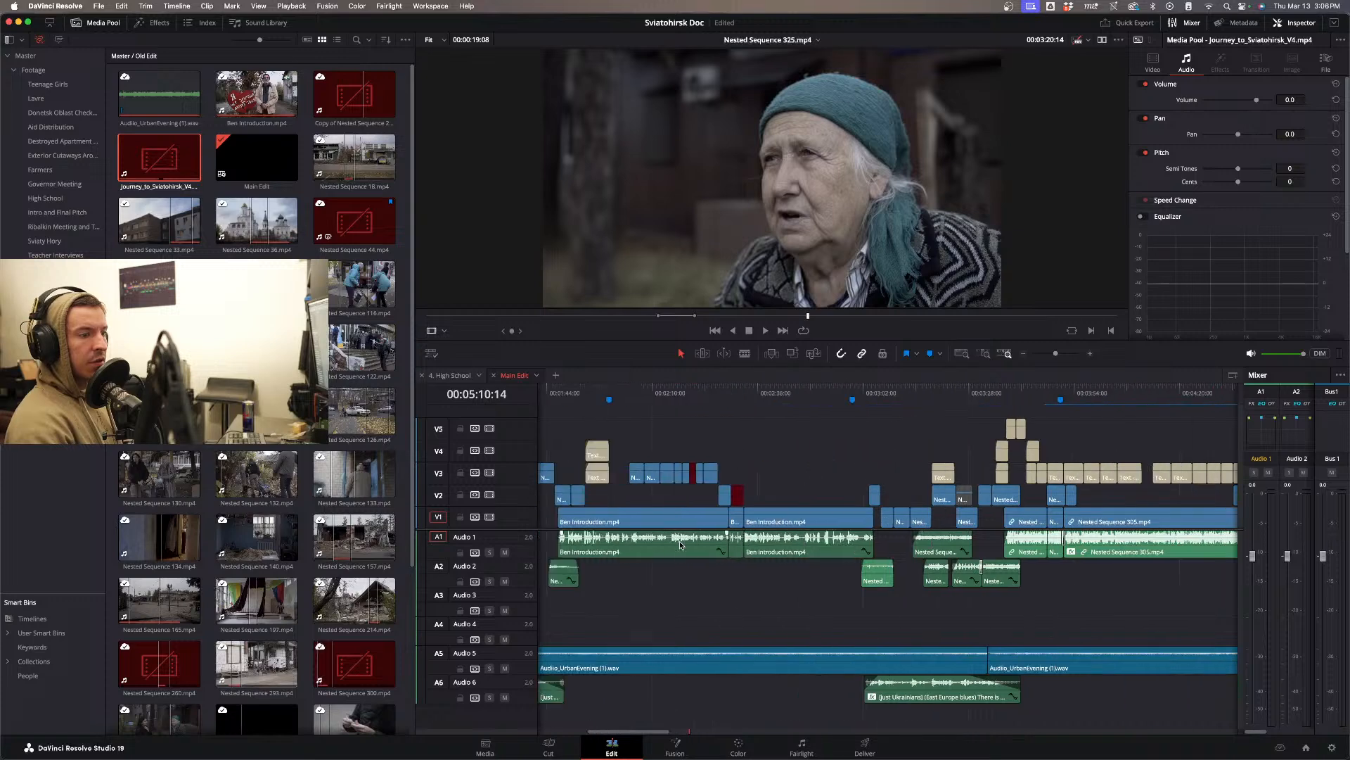
{"action": "scroll", "coordinate": [680, 542], "scroll_direction": "left", "scroll_amount": 10}
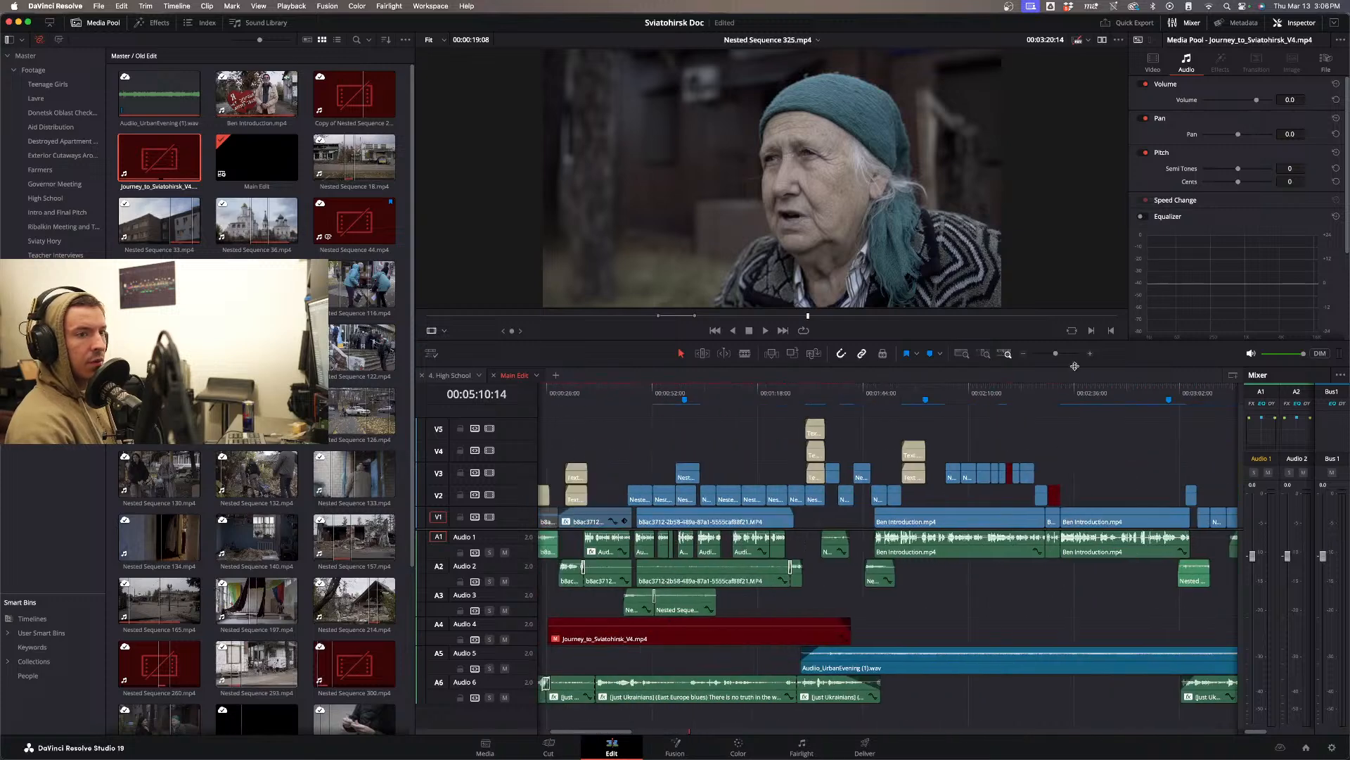
{"action": "left_click", "coordinate": [1010, 481]}
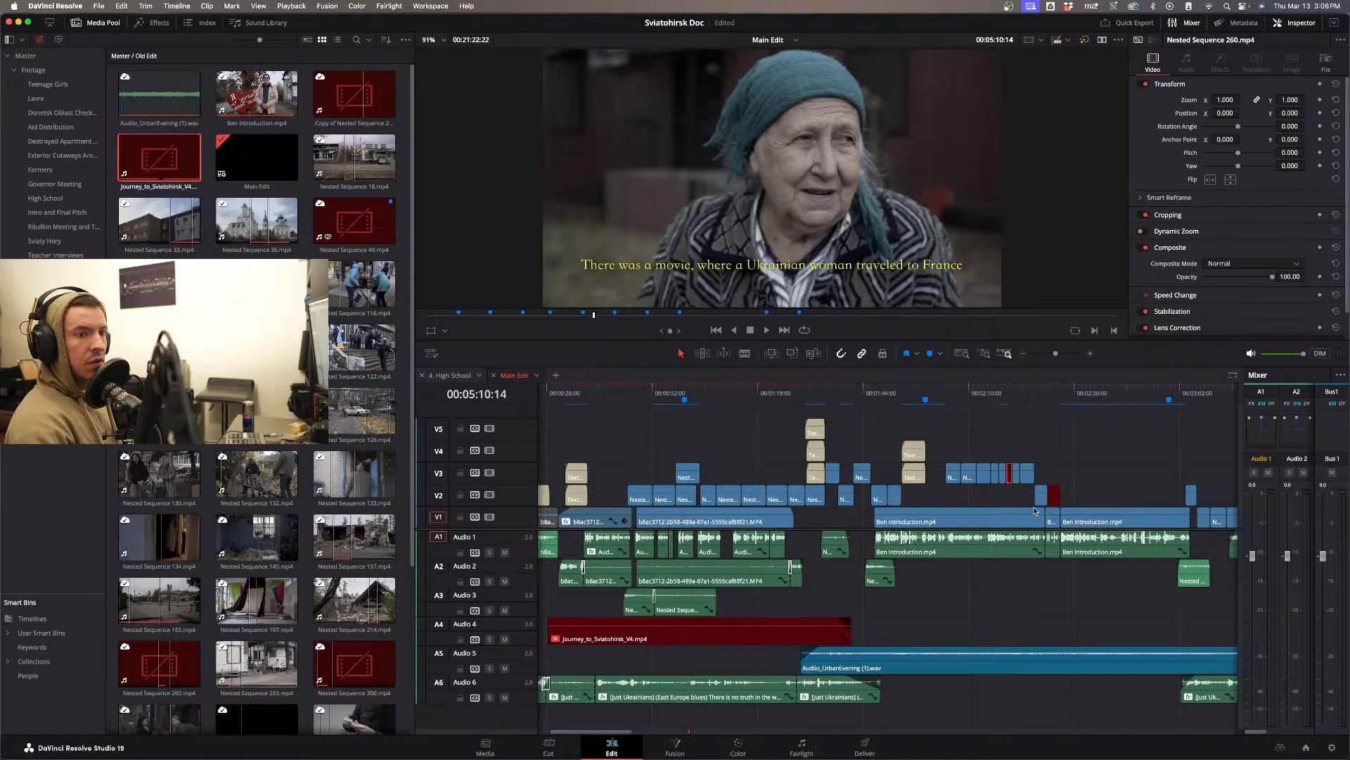
{"action": "left_click", "coordinate": [1055, 501]}
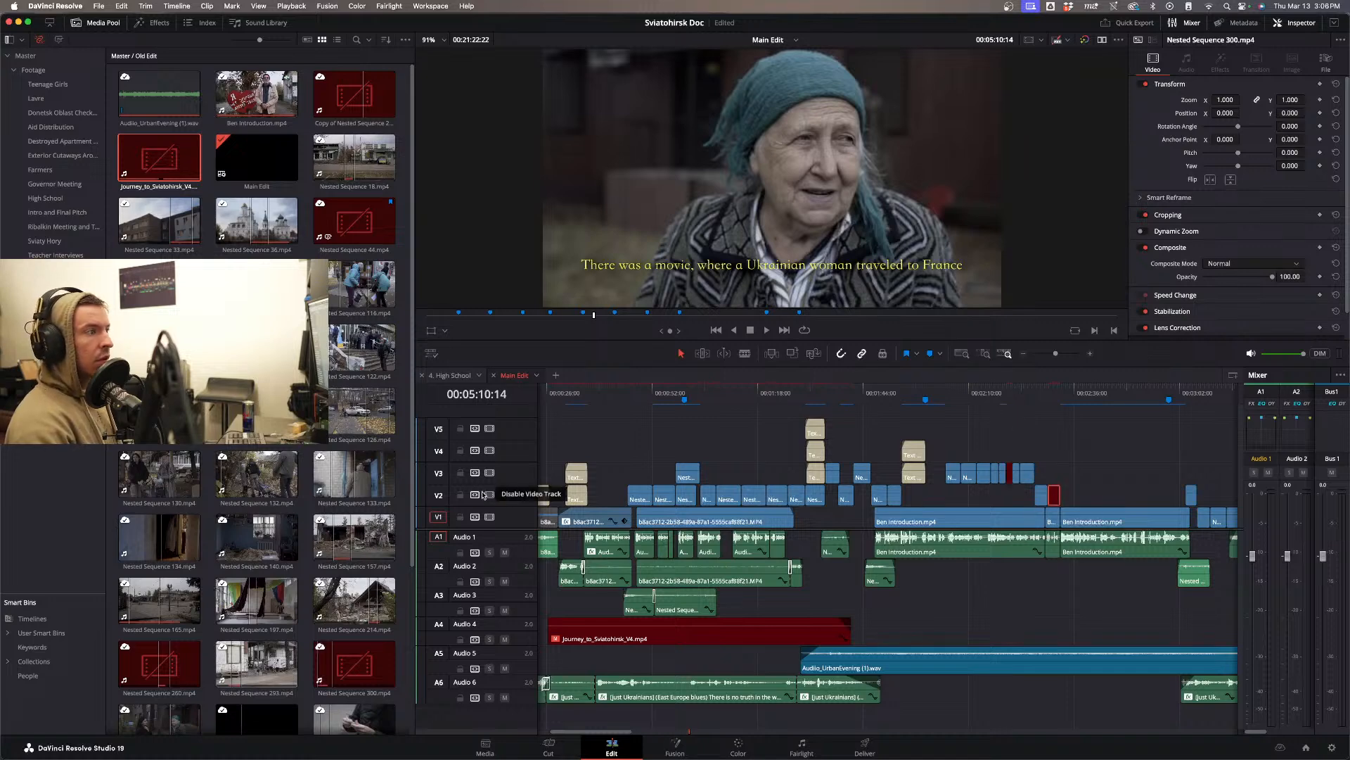
{"action": "scroll", "coordinate": [268, 520], "scroll_direction": "down", "scroll_amount": 5}
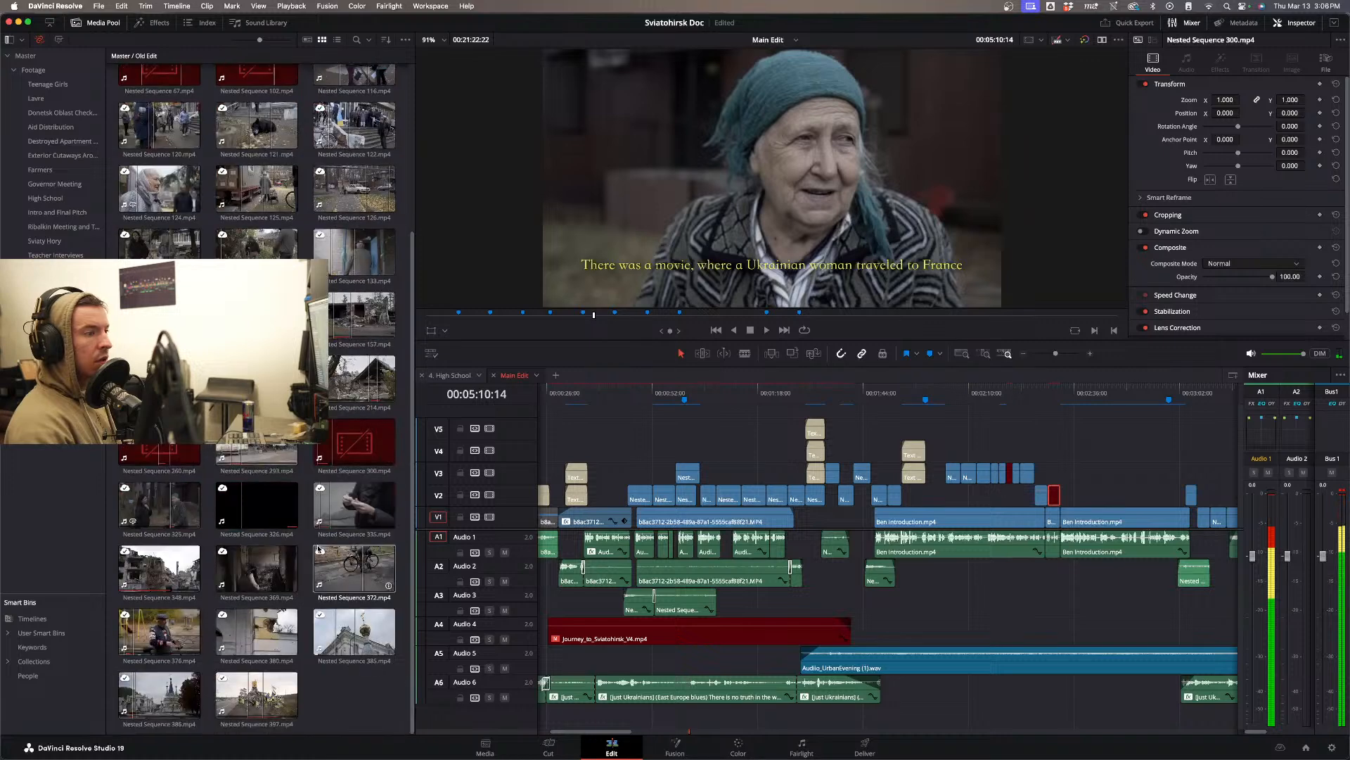
{"action": "scroll", "coordinate": [211, 486], "scroll_direction": "up", "scroll_amount": 5}
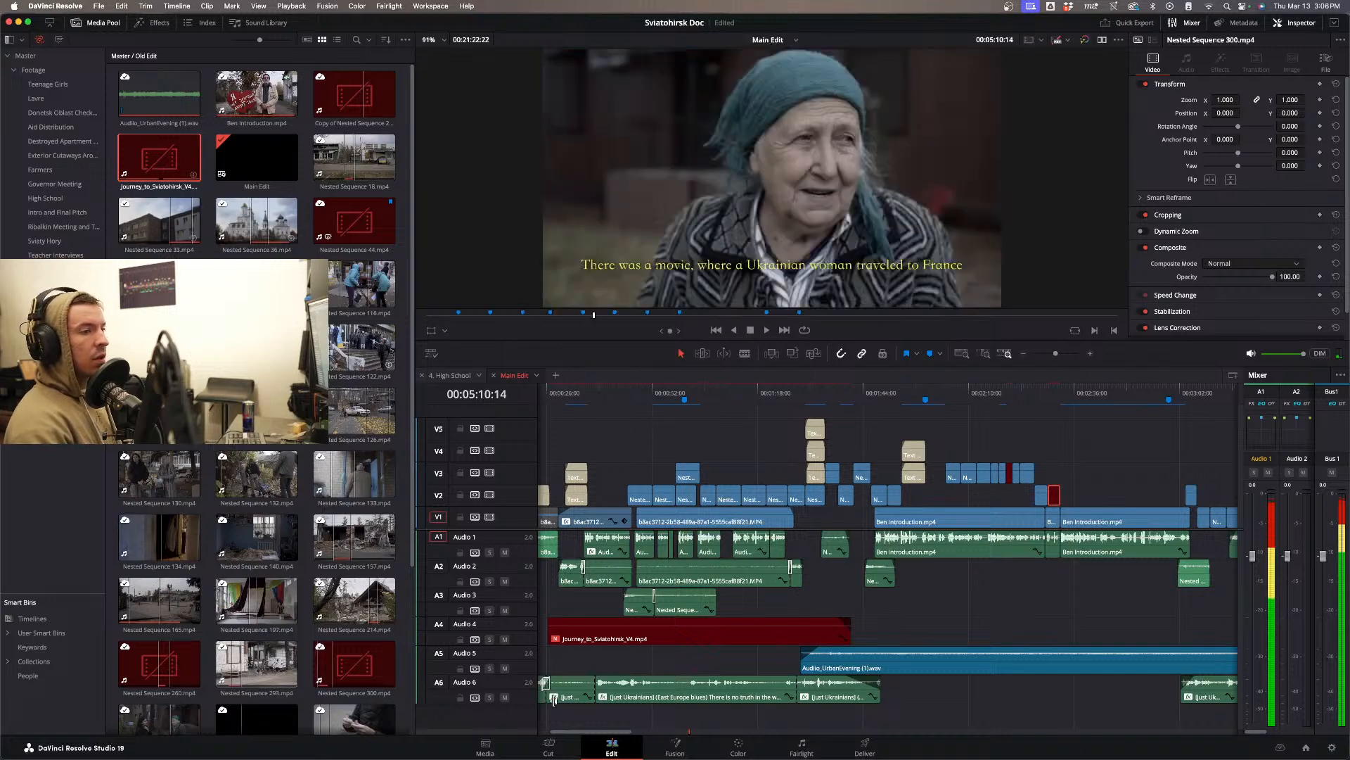
- Switch to Finder and copy the COMPLETED Videos for EXHIBITION folder from the Old old folder on A012
{"action": "left_click", "coordinate": [425, 740]}
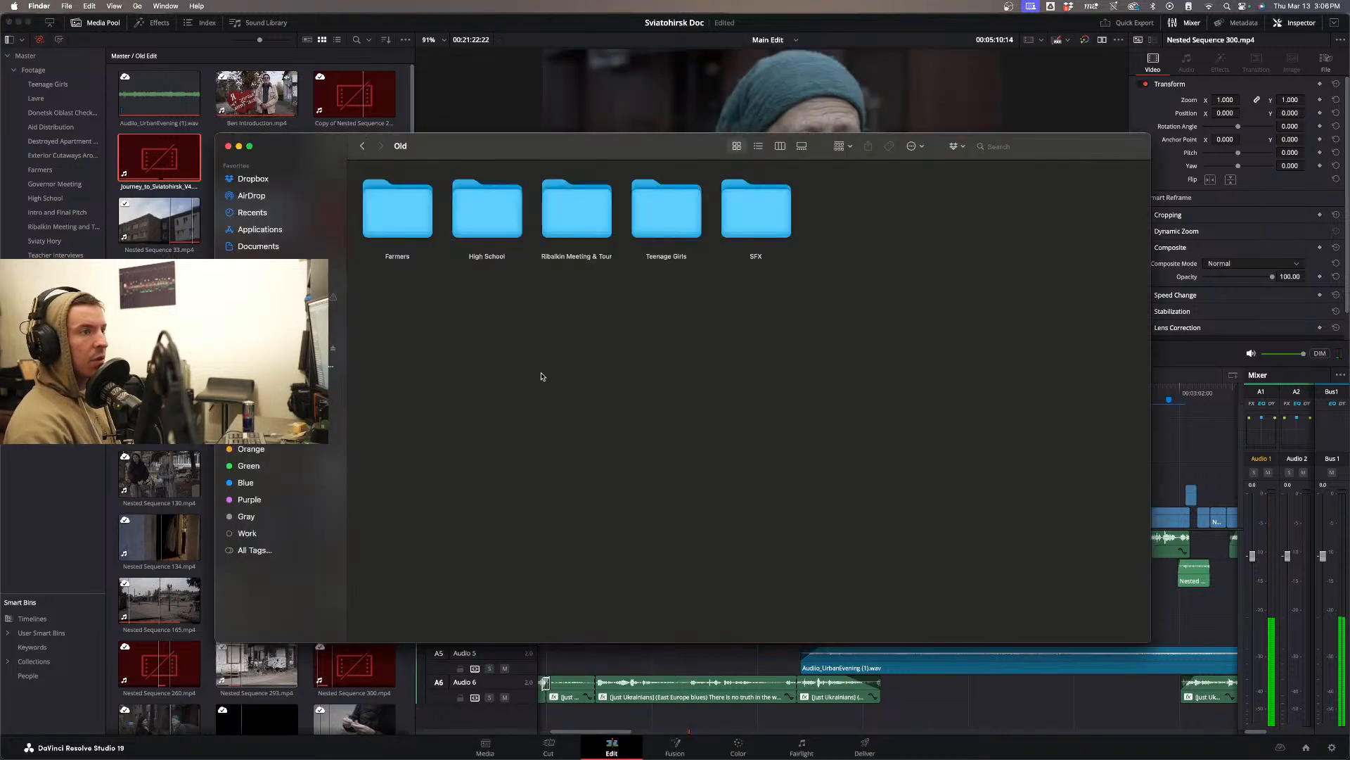
{"action": "left_click", "coordinate": [359, 149]}
{"action": "left_click", "coordinate": [360, 149]}
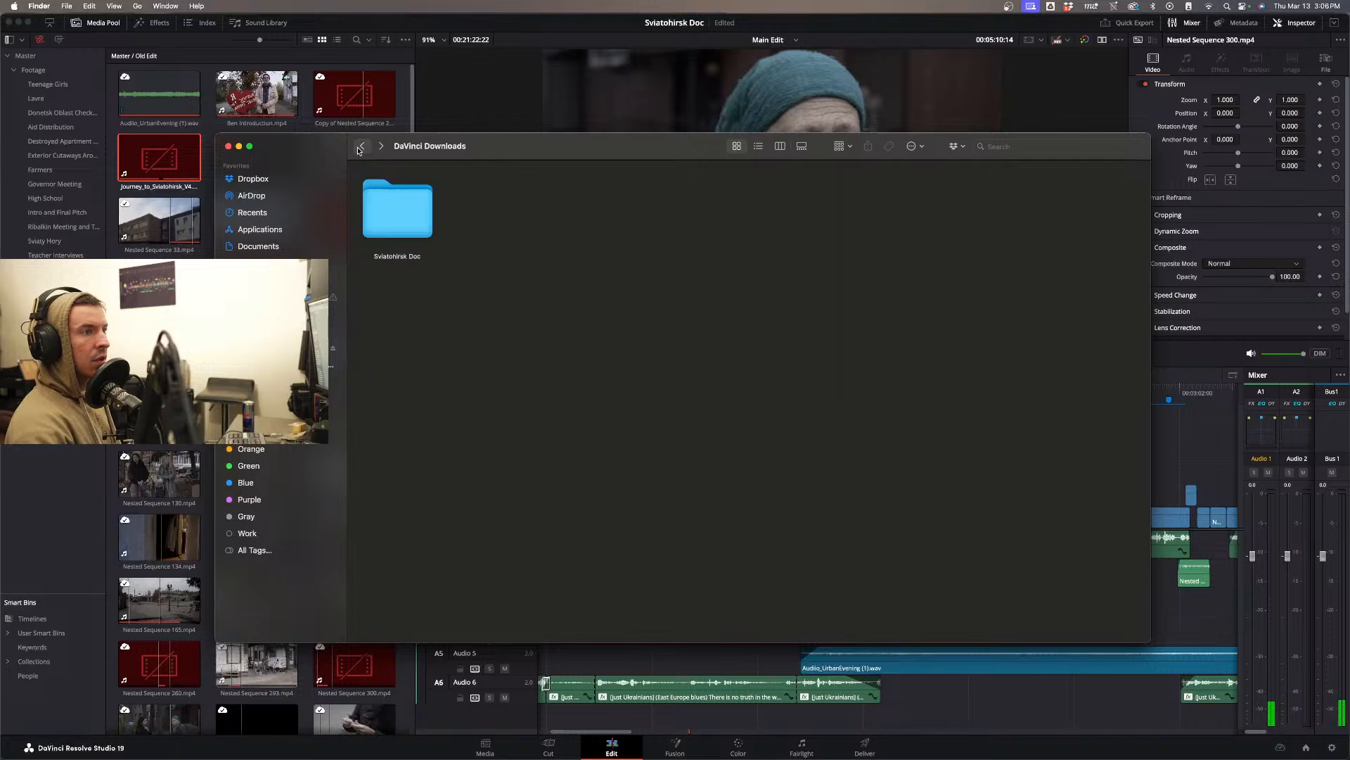
{"action": "left_click", "coordinate": [359, 149]}
{"action": "left_click", "coordinate": [360, 149]}
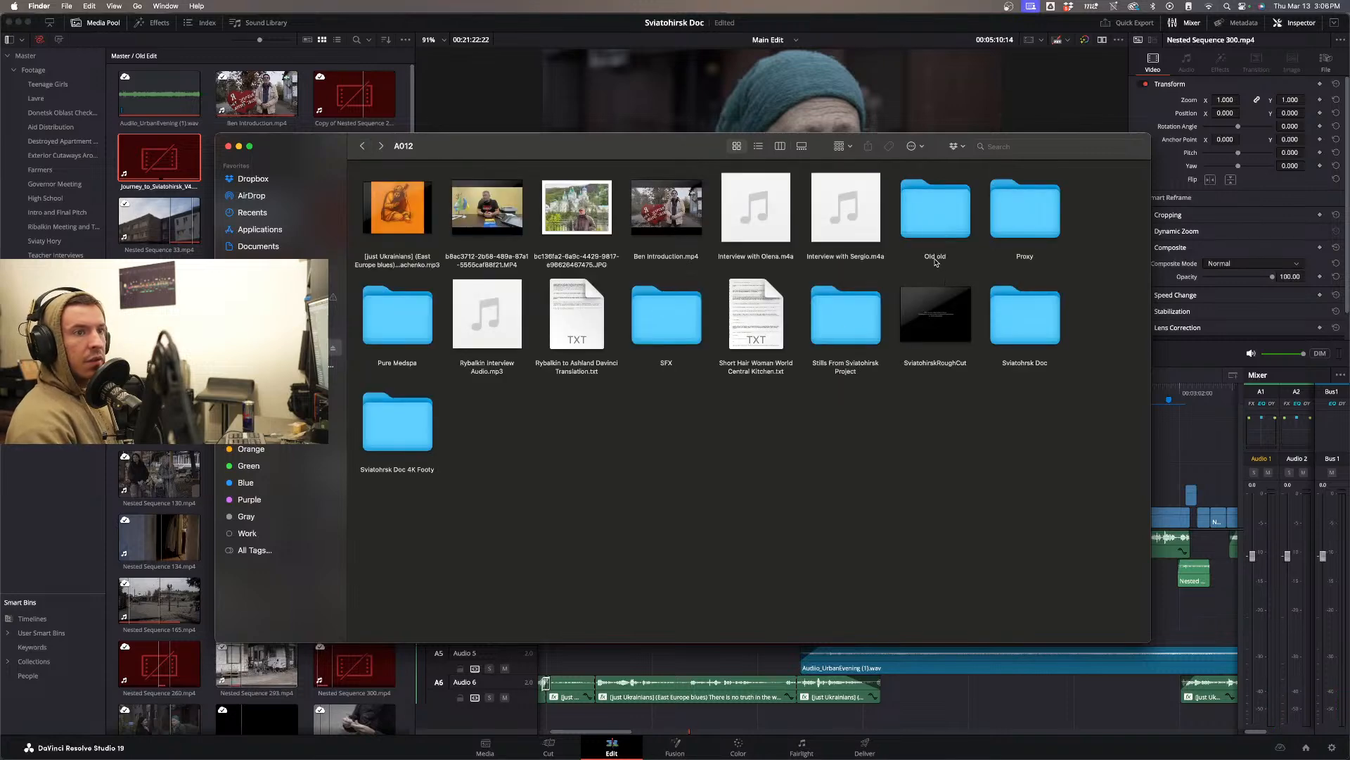
{"action": "left_click", "coordinate": [926, 221]}
{"action": "double_click", "coordinate": [927, 221]}
{"action": "left_click", "coordinate": [659, 223]}
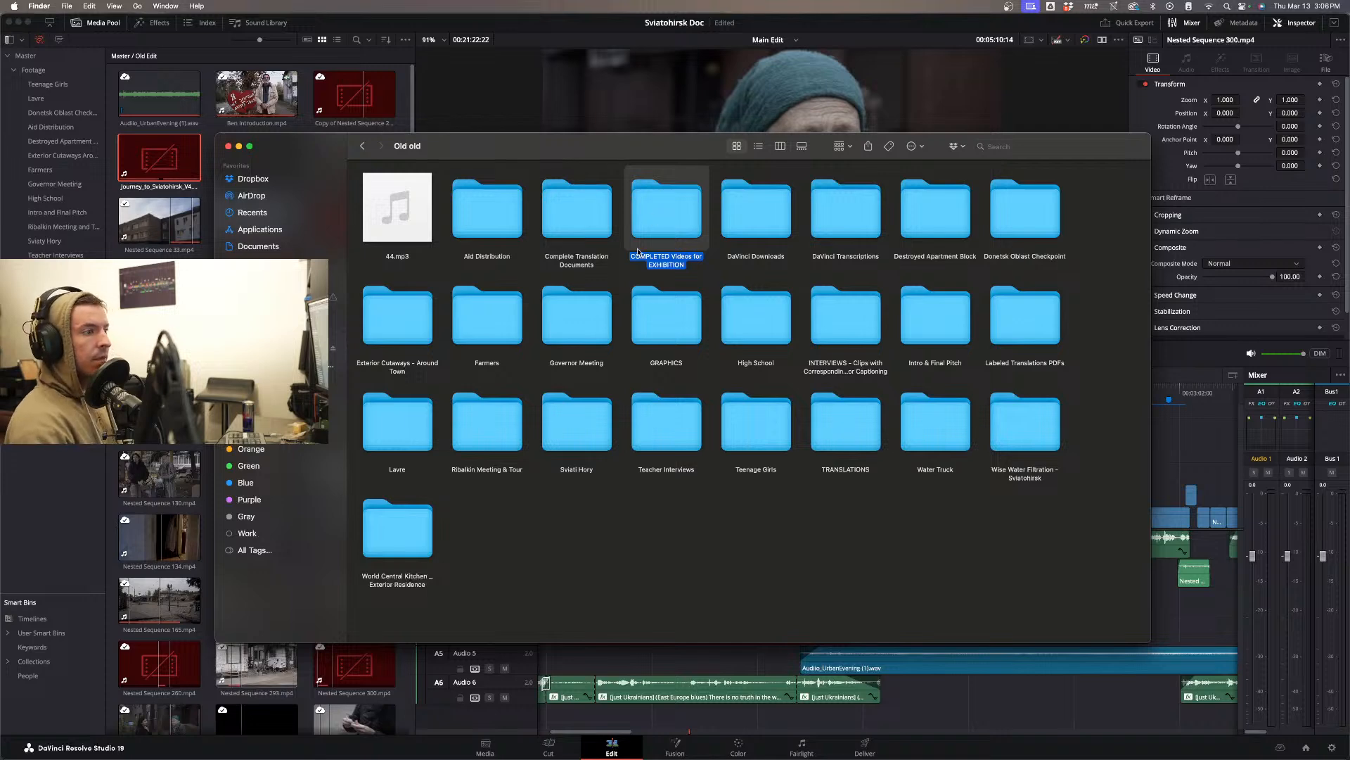
- Paste the COMPLETED Videos for EXHIBITION folder into Sviatohirsk Doc/DaVinci Downloads/Sviatohirsk Doc/Old on A012
{"action": "key", "text": "super+bracketleft"}
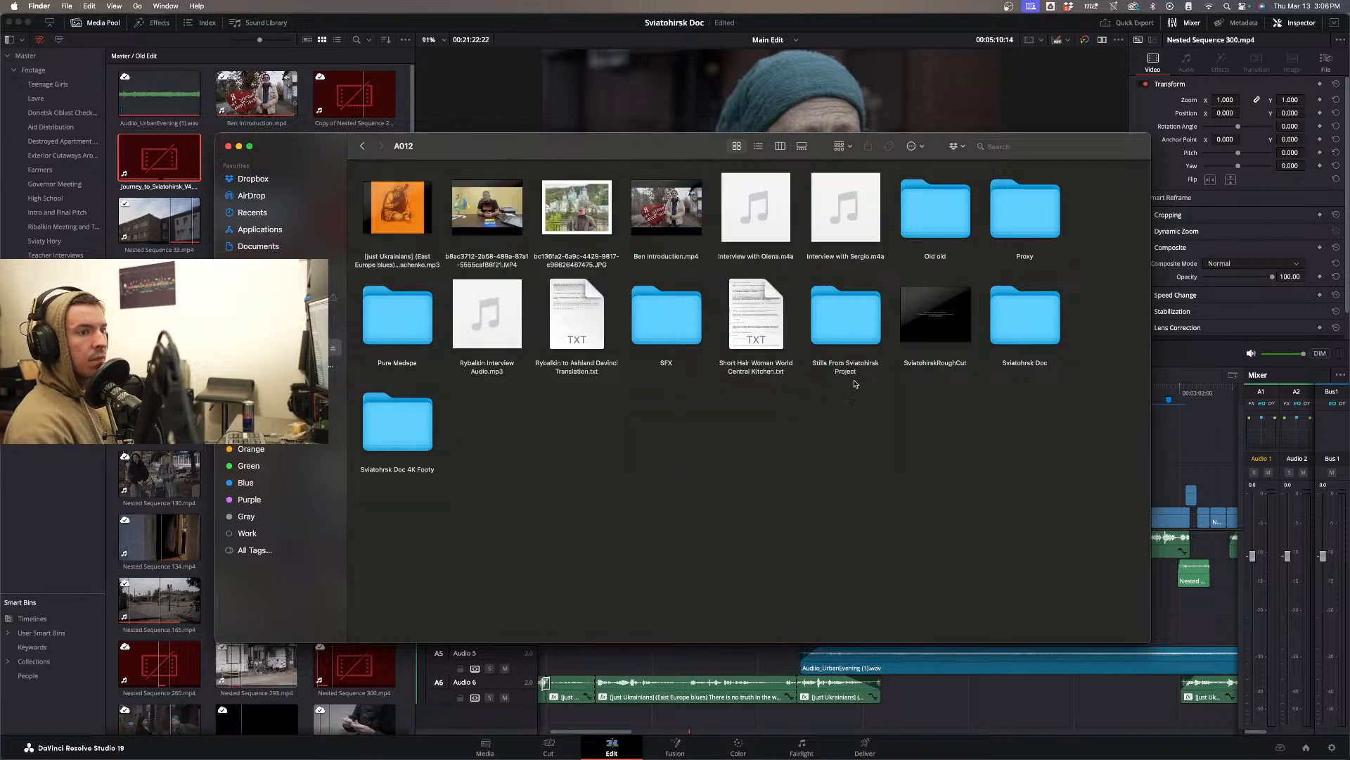
{"action": "double_click", "coordinate": [1014, 333]}
{"action": "double_click", "coordinate": [380, 206]}
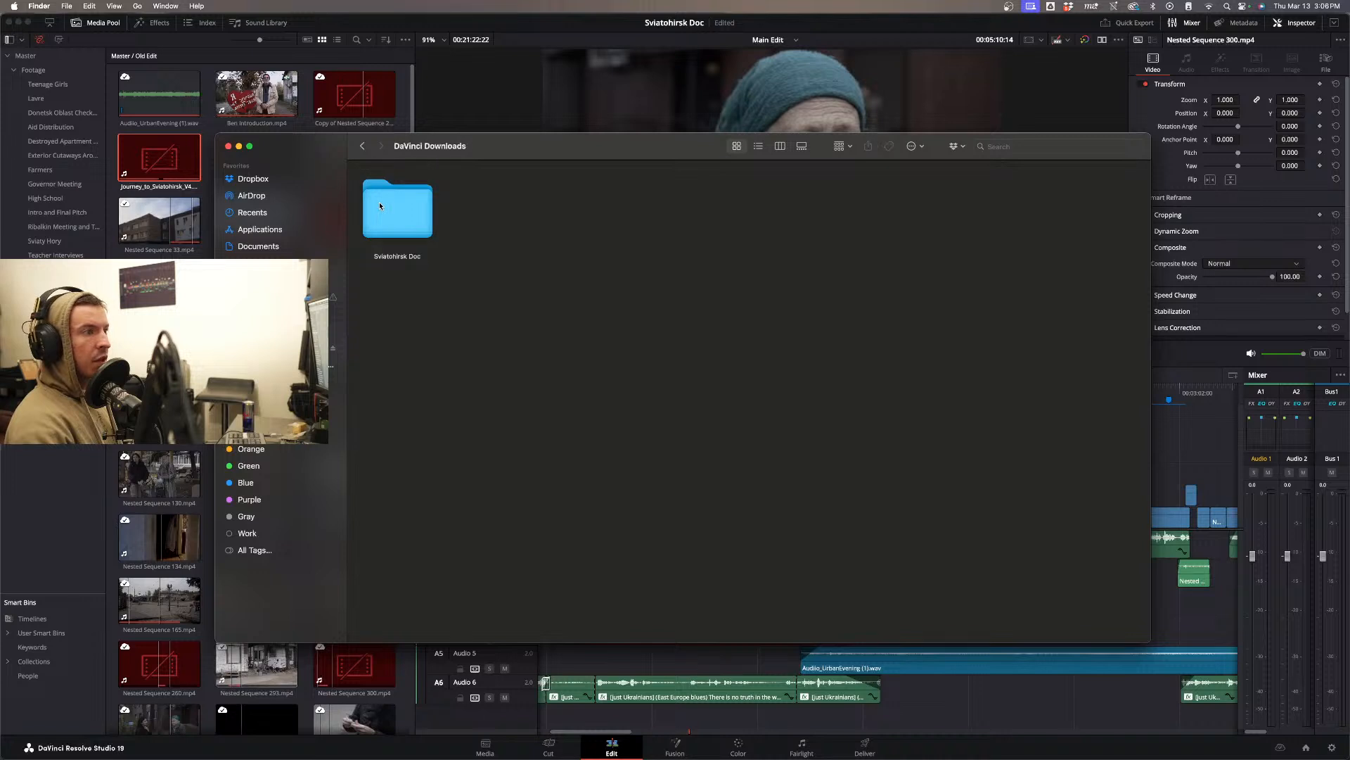
{"action": "double_click", "coordinate": [380, 206]}
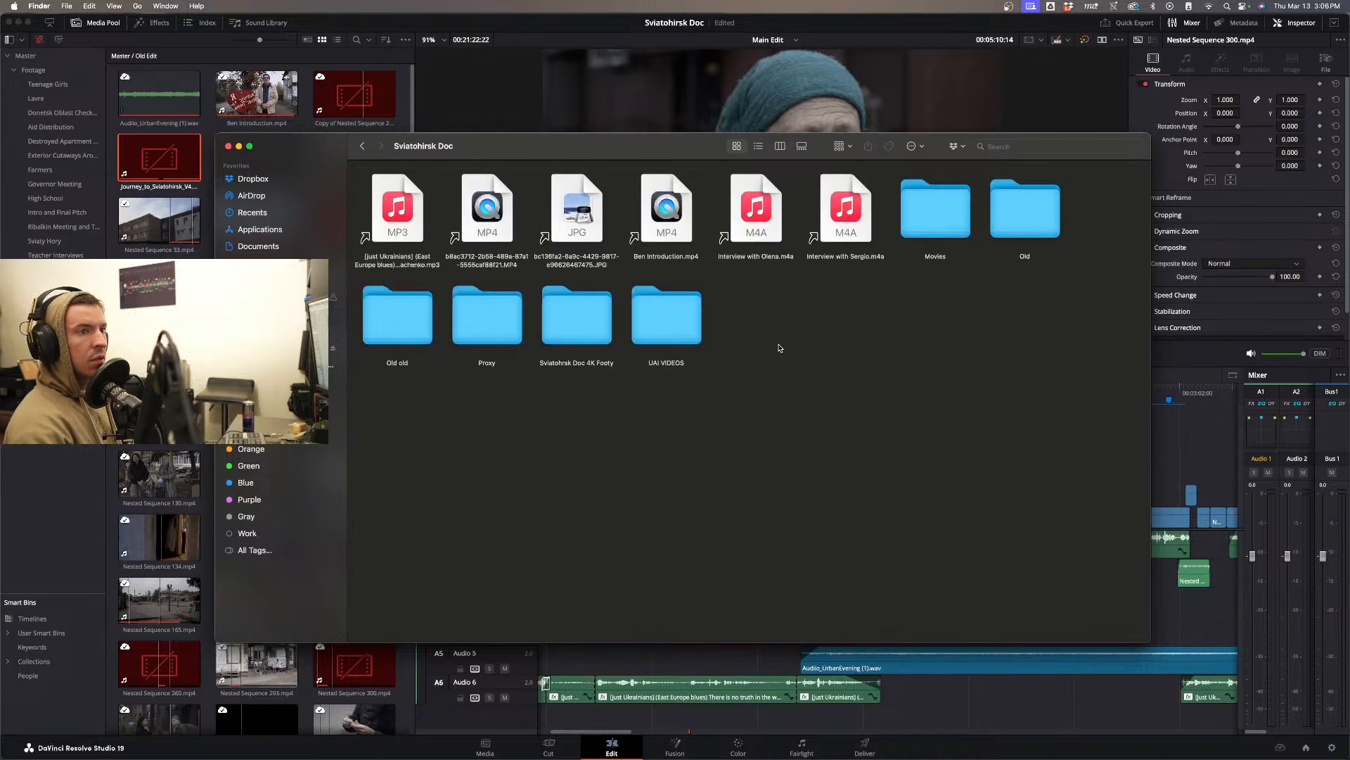
{"action": "double_click", "coordinate": [1012, 218]}
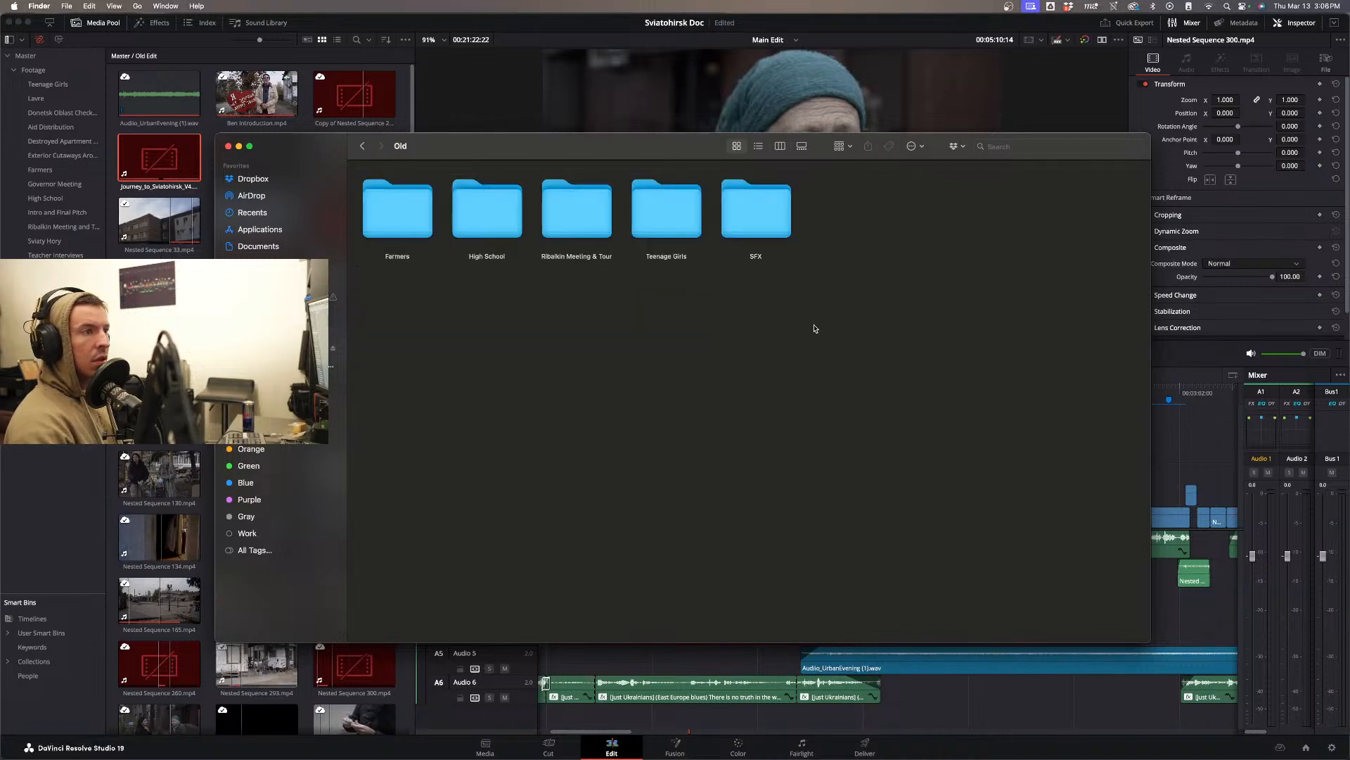
{"action": "key", "text": "super+v"}
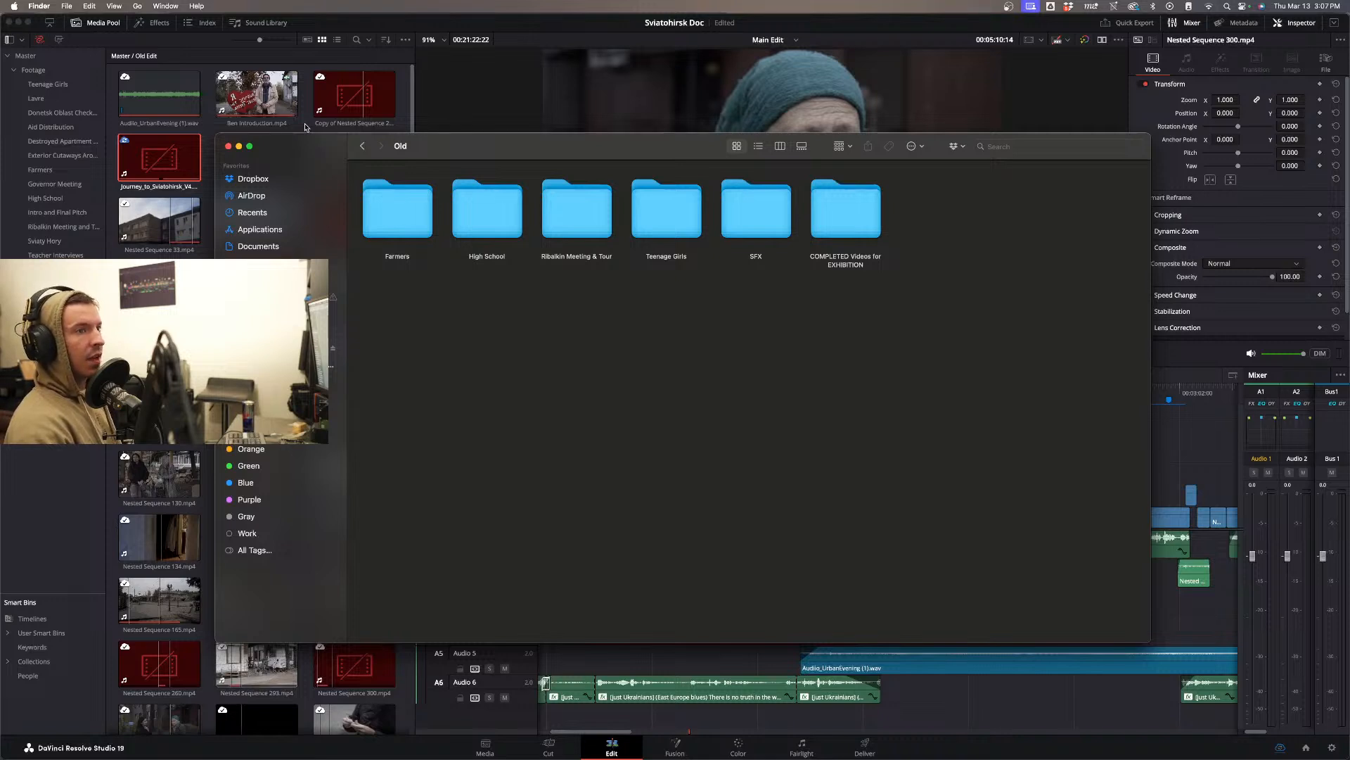
- Check the contents of the pasted COMPLETED Videos for EXHIBITION folder and return to DaVinci Resolve
{"action": "left_click", "coordinate": [851, 223]}
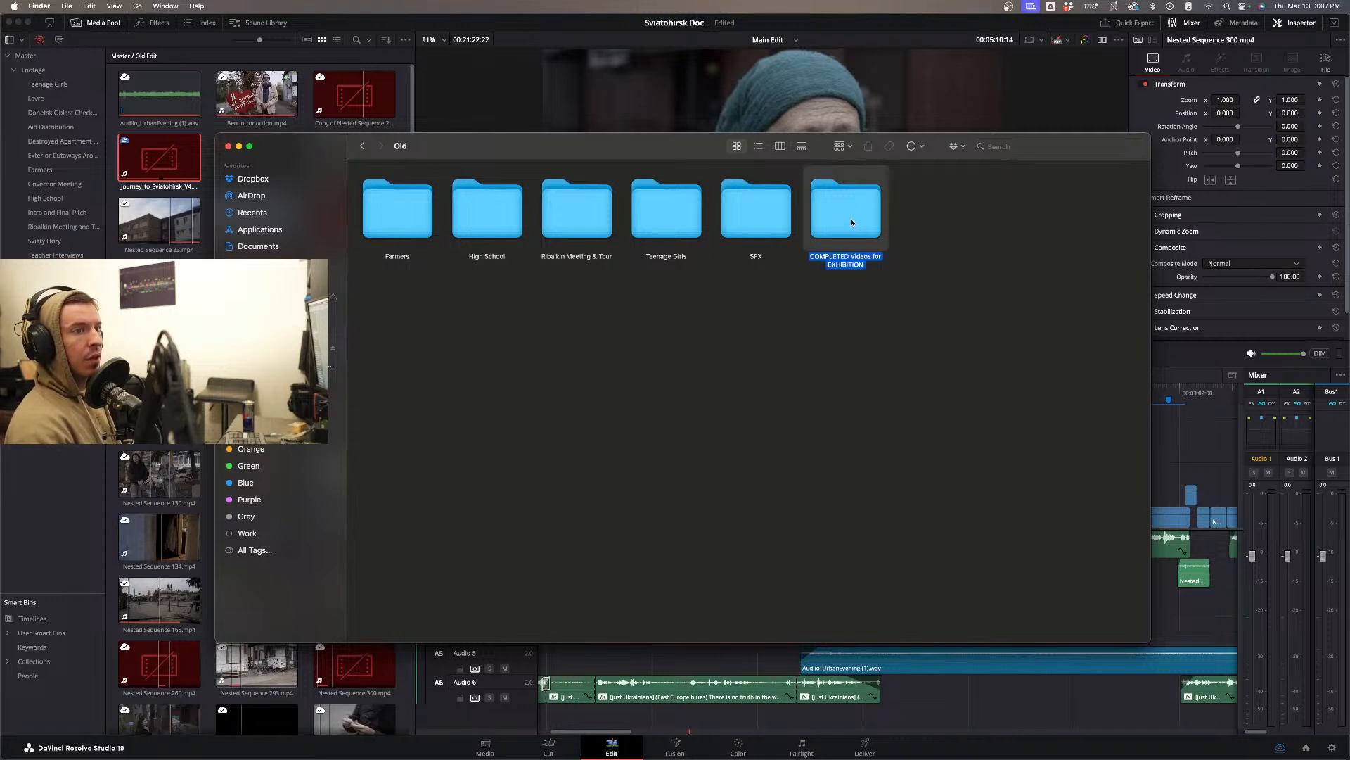
{"action": "double_click", "coordinate": [851, 218]}
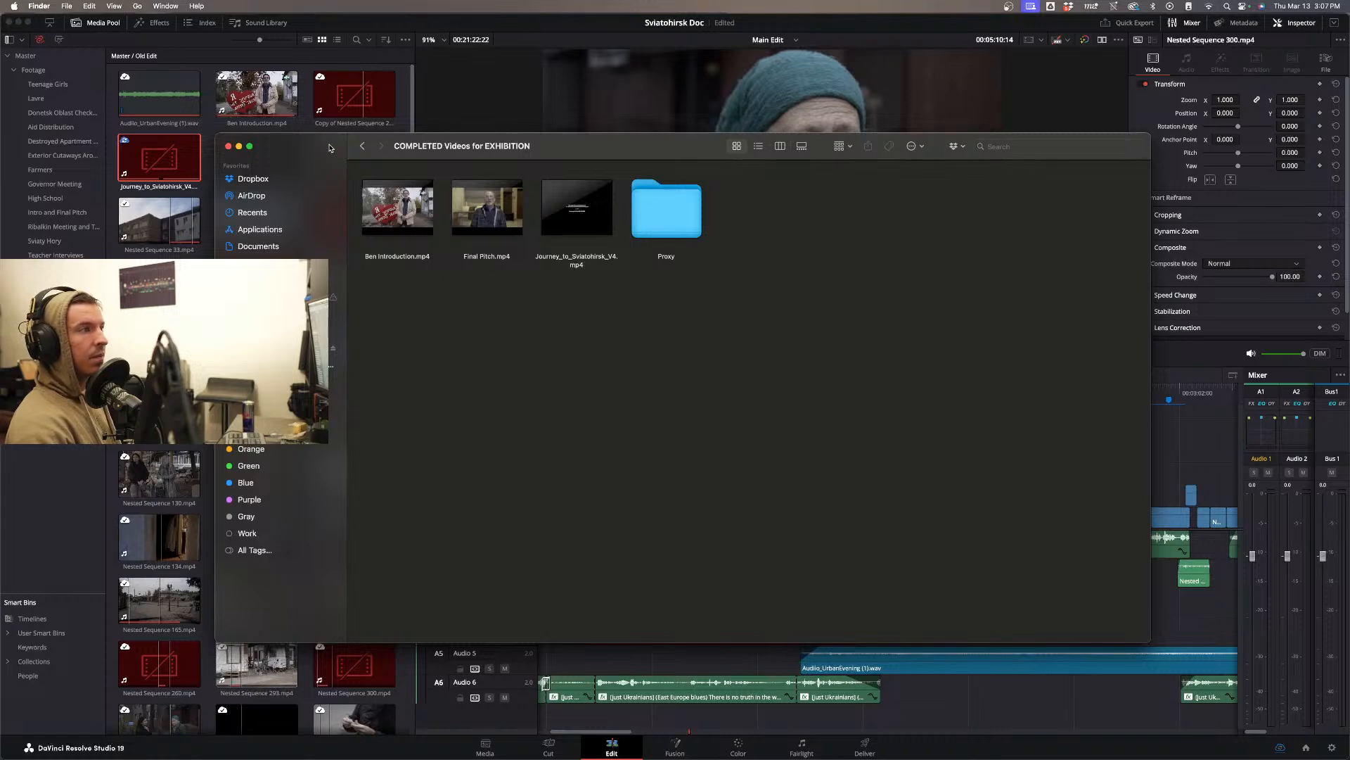
{"action": "left_click", "coordinate": [310, 127]}
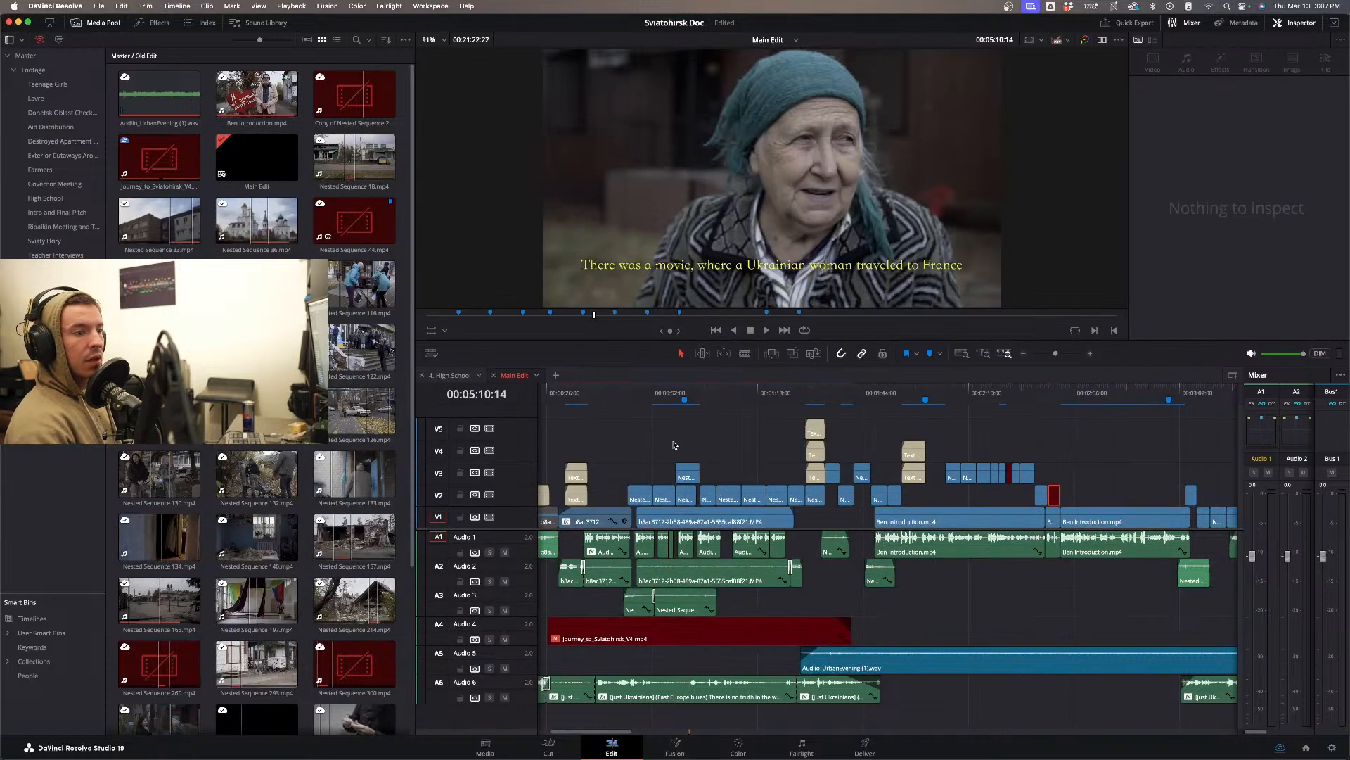
- Select the Journey_to_Sviatohirsk_V4.mp4 clip on Audio 4 and play the Main Edit timeline from 00:00:47:06
{"action": "left_click", "coordinate": [633, 398]}
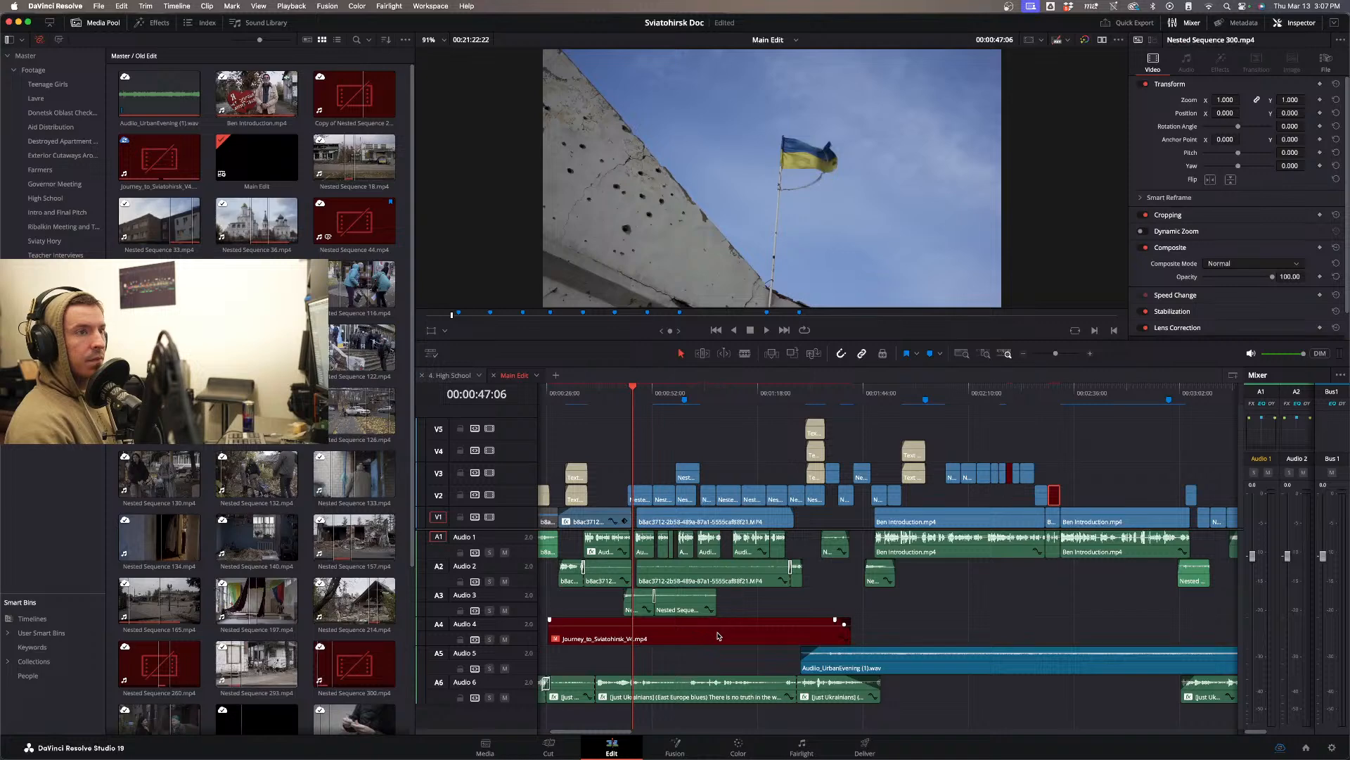
{"action": "left_click", "coordinate": [718, 636]}
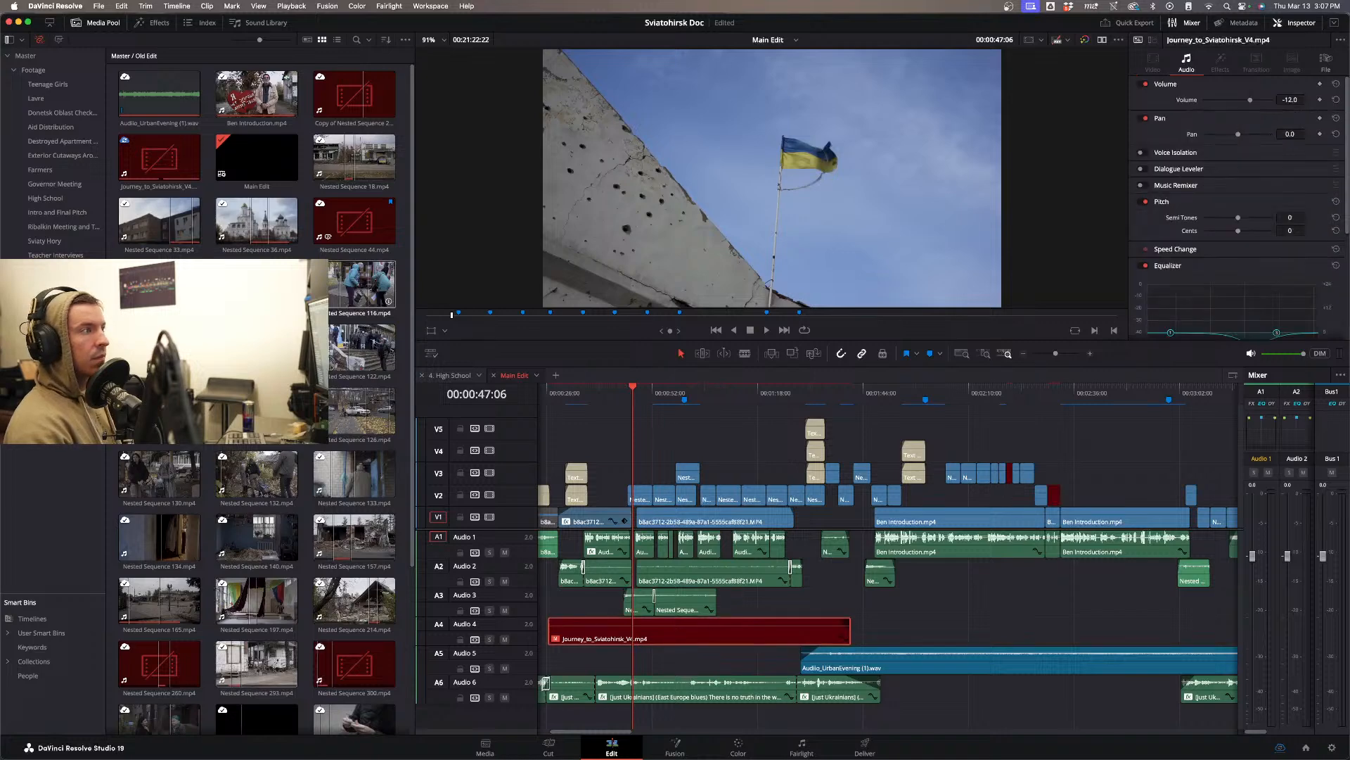
{"action": "key", "text": "space"}
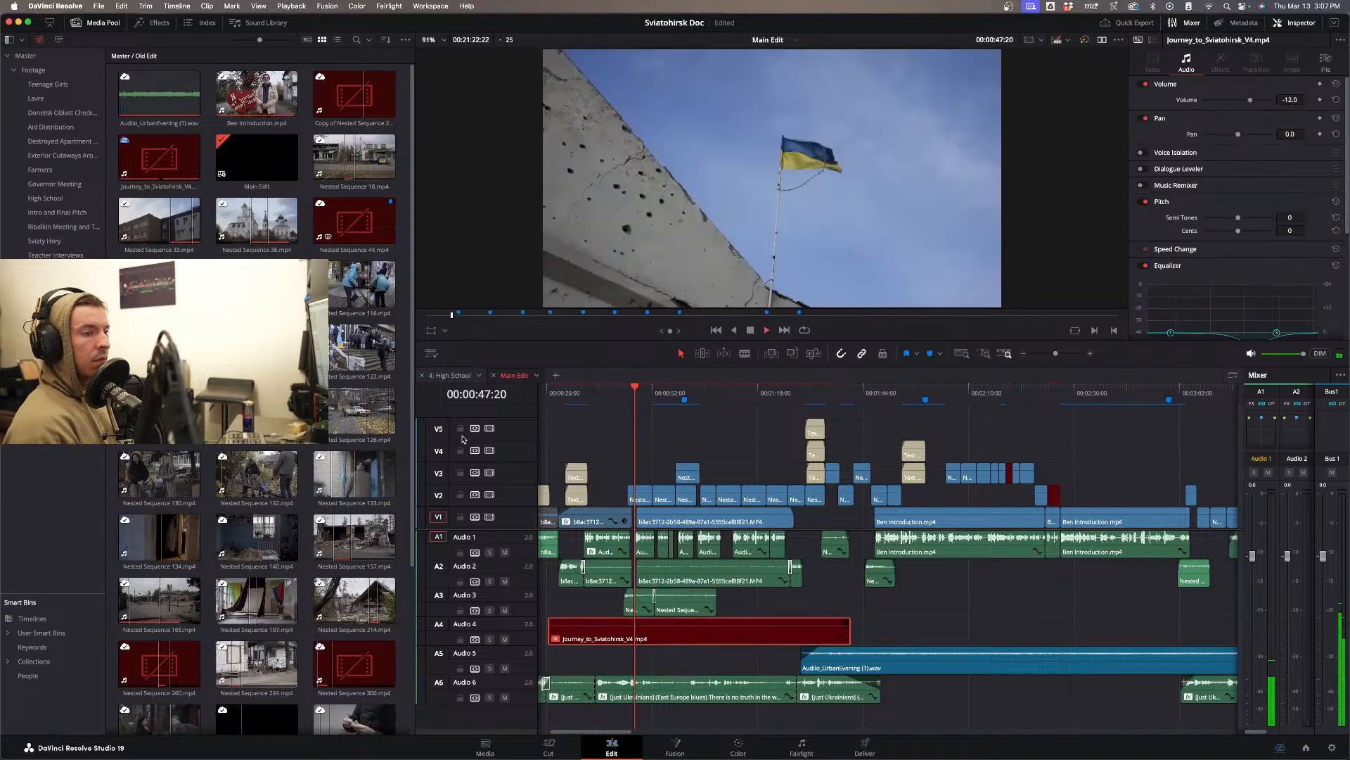
- Stop playback of the Main Edit timeline and examine the clips before and after the Journey_to_Sviatohirsk_V4.mp4 clip
{"action": "key", "text": "space"}
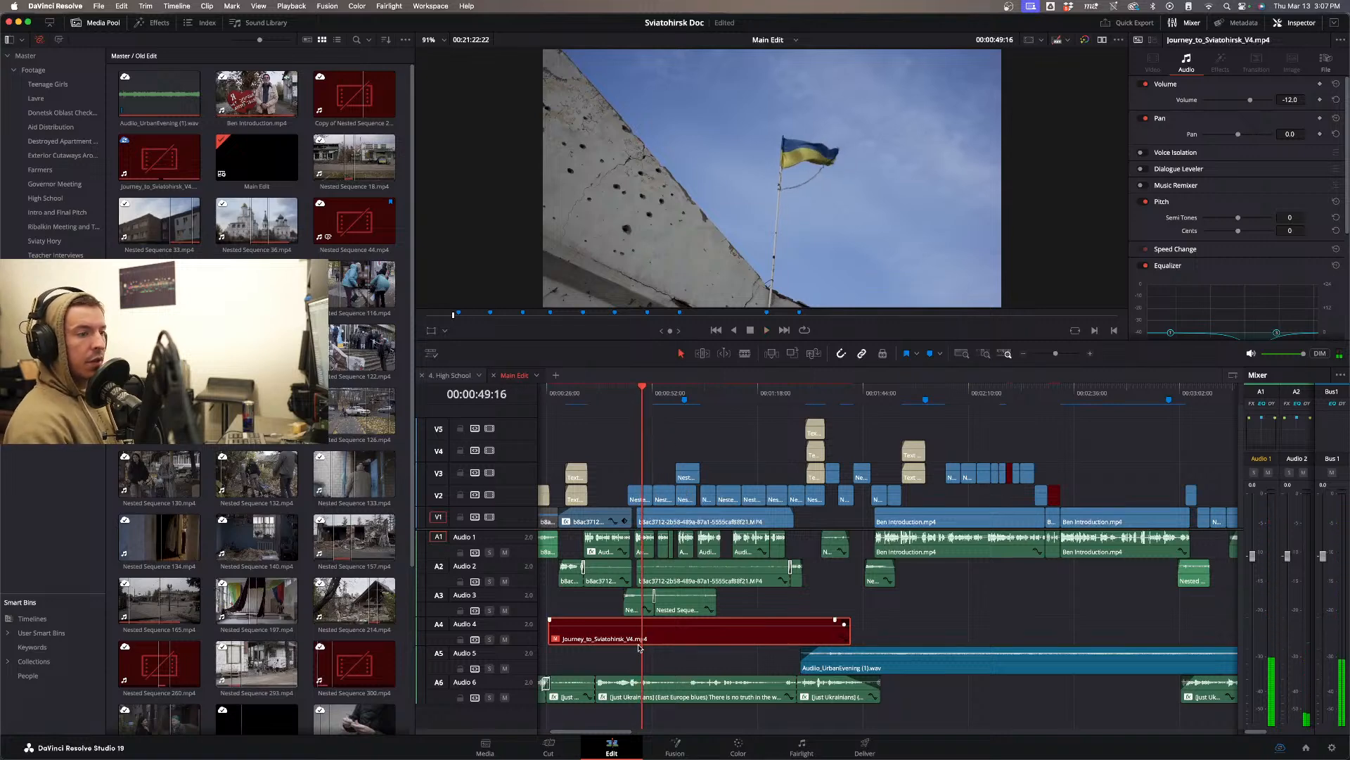
{"action": "scroll", "coordinate": [638, 643], "scroll_direction": "left", "scroll_amount": 5}
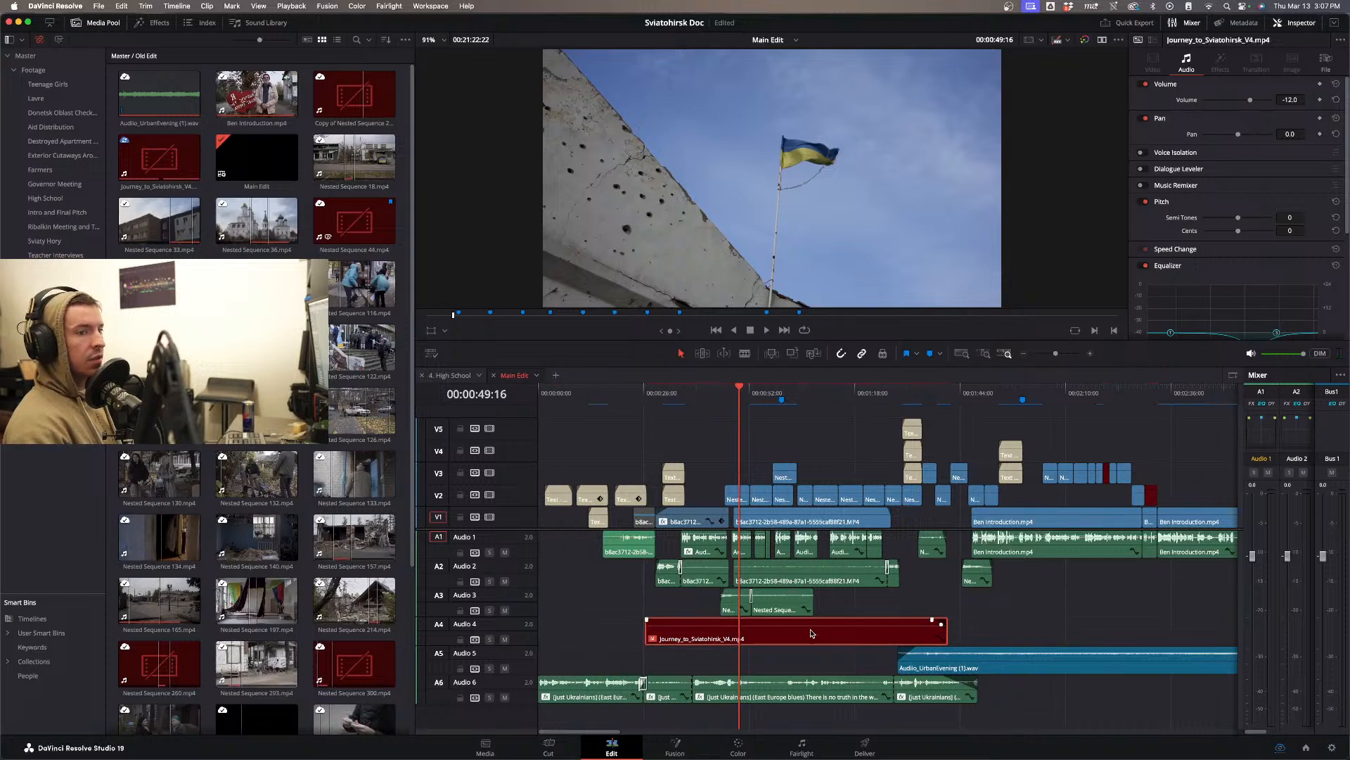
{"action": "scroll", "coordinate": [811, 633], "scroll_direction": "right", "scroll_amount": 15}
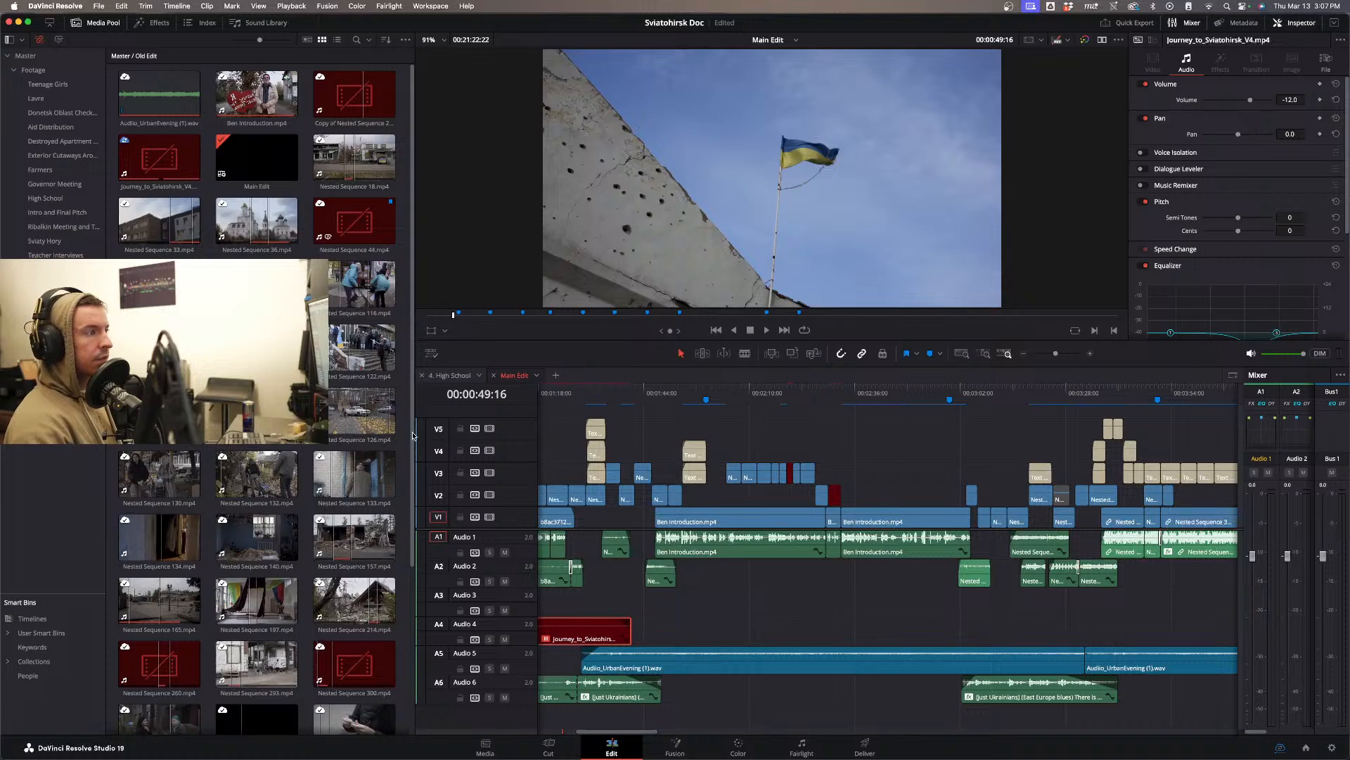
- Locate the offline Nested Sequence 260.mp4 clip's file in Finder, then preview the clip in the source viewer
{"action": "scroll", "coordinate": [158, 465], "scroll_direction": "down", "scroll_amount": 5}
{"action": "right_click", "coordinate": [157, 467]}
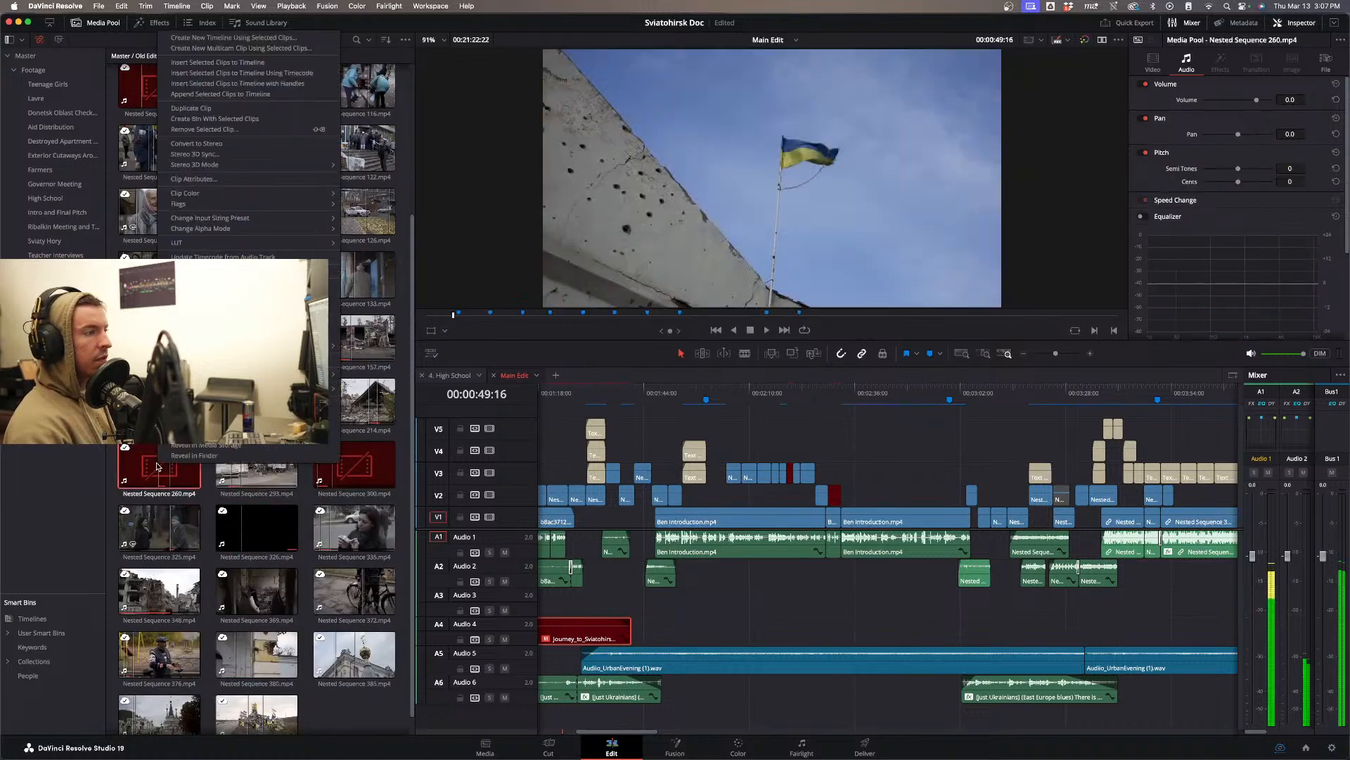
{"action": "left_click", "coordinate": [190, 455]}
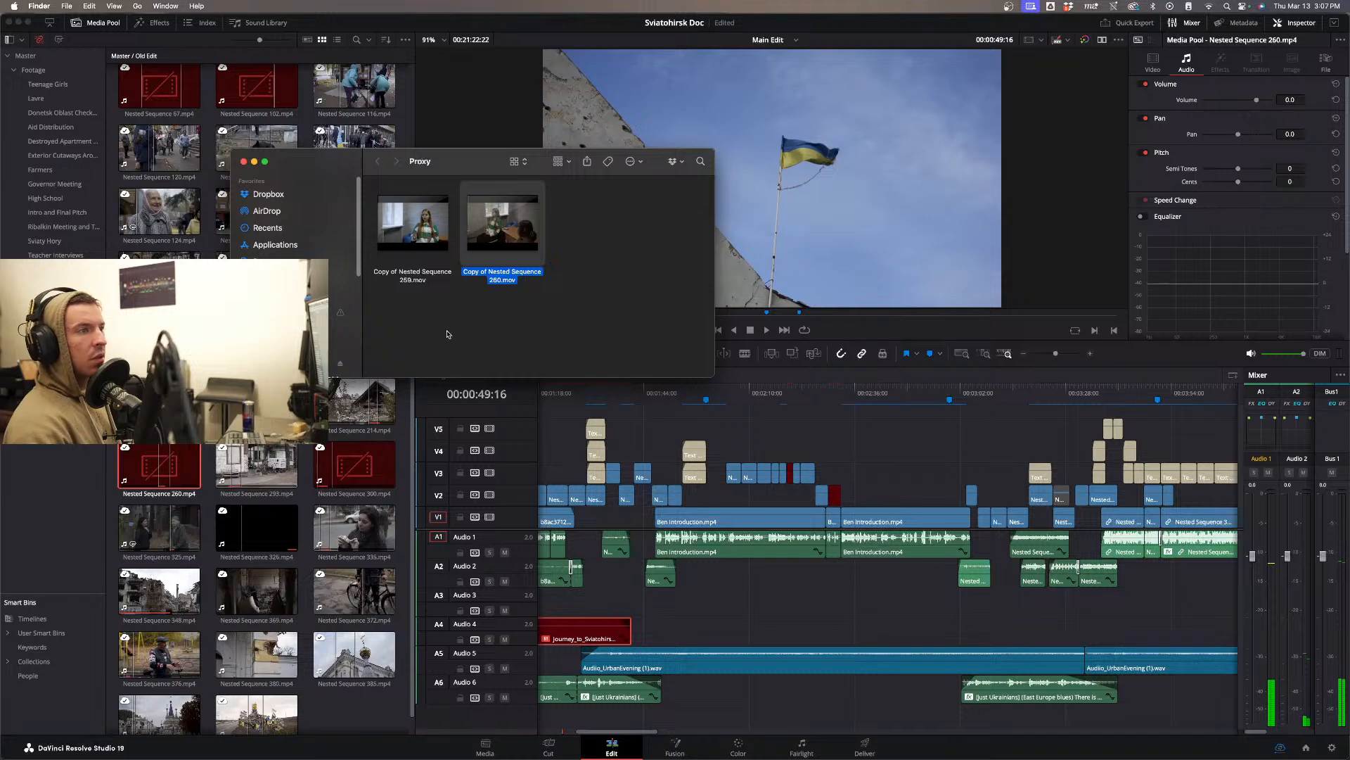
{"action": "left_click", "coordinate": [244, 161]}
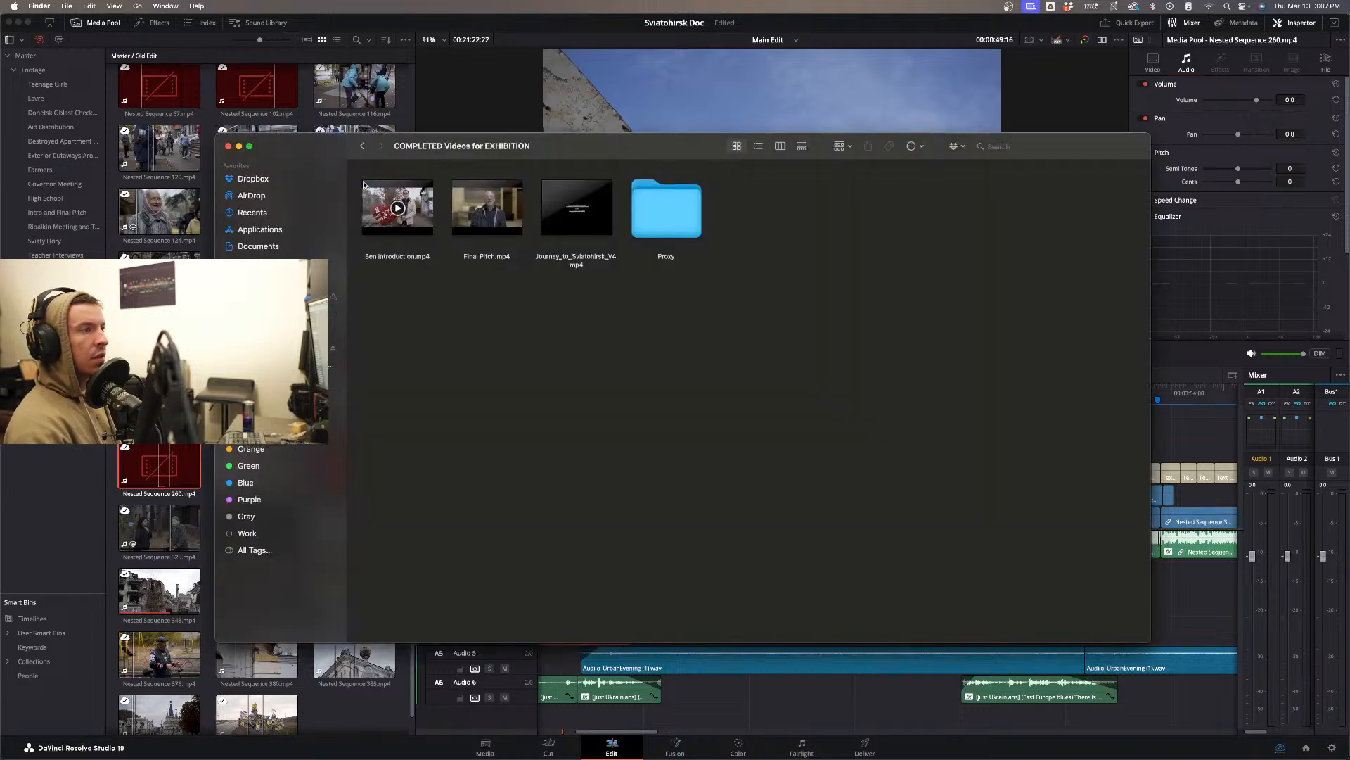
{"action": "double_click", "coordinate": [153, 471]}
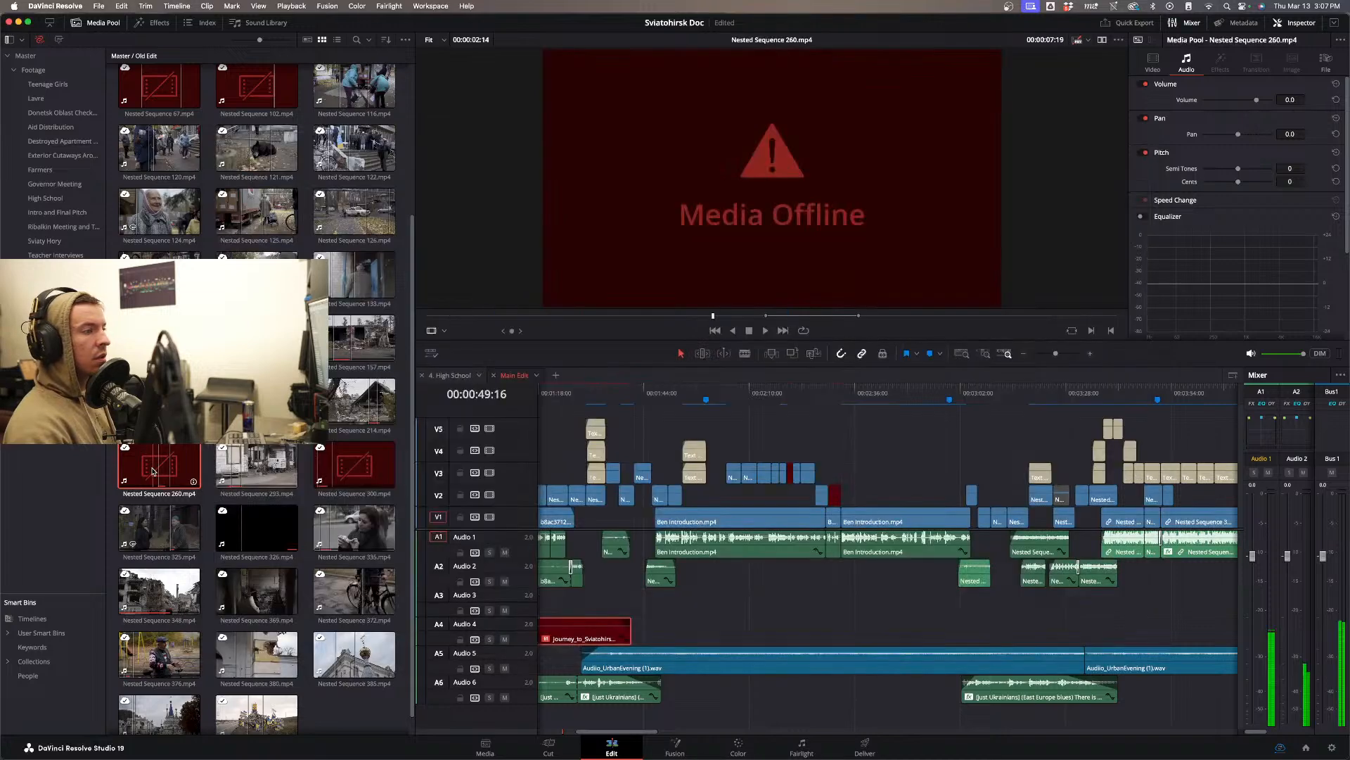
- Examine the remaining part of the Main Edit timeline, viewing the subtitled interview at 00:05:09:13
{"action": "scroll", "coordinate": [837, 604], "scroll_direction": "right", "scroll_amount": 6}
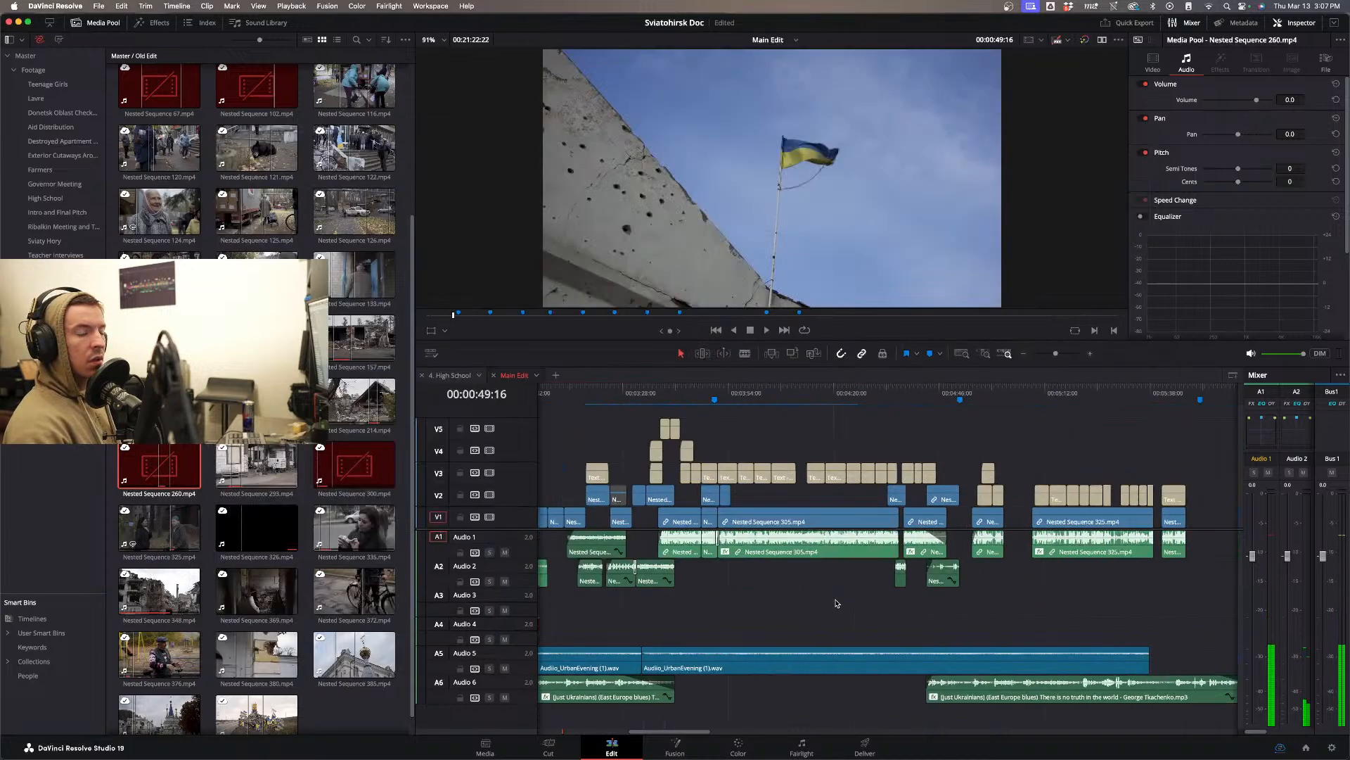
{"action": "scroll", "coordinate": [837, 603], "scroll_direction": "right", "scroll_amount": 5}
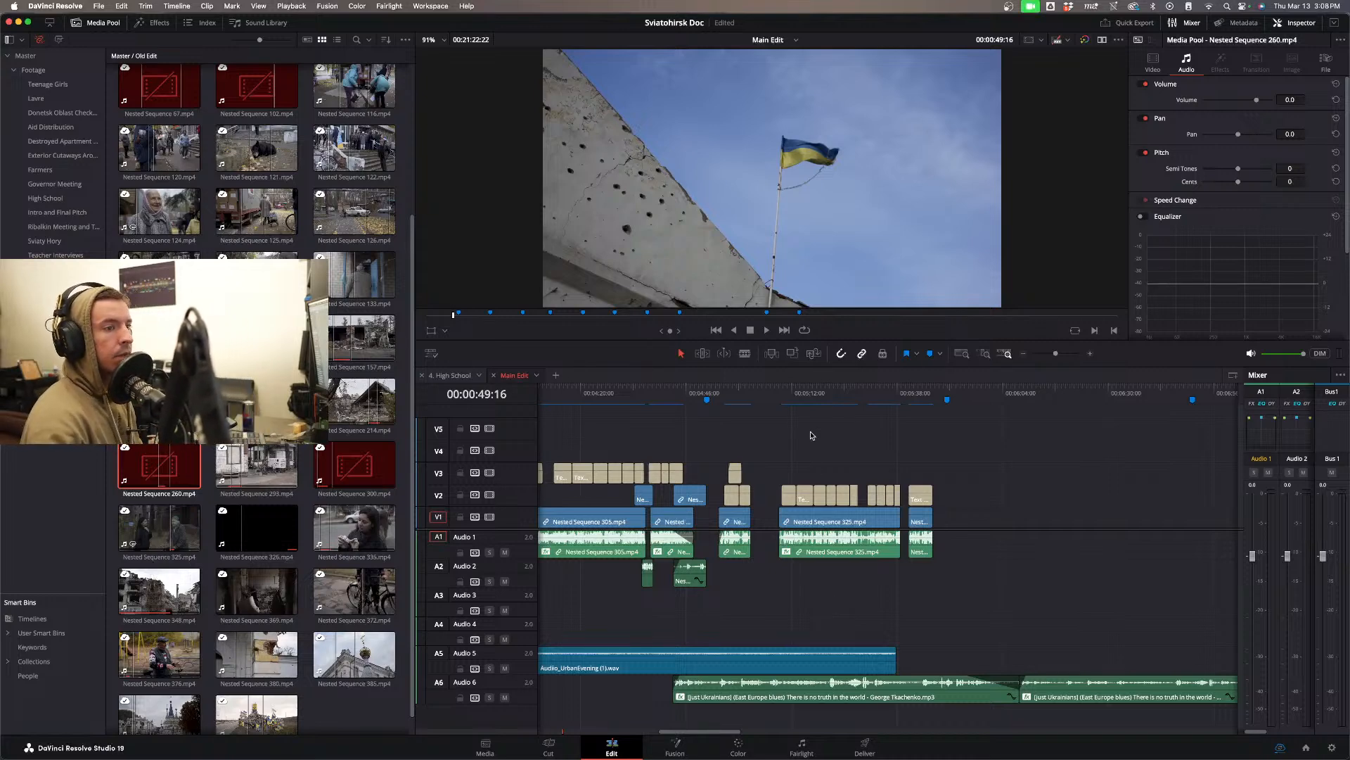
{"action": "left_click", "coordinate": [786, 392]}
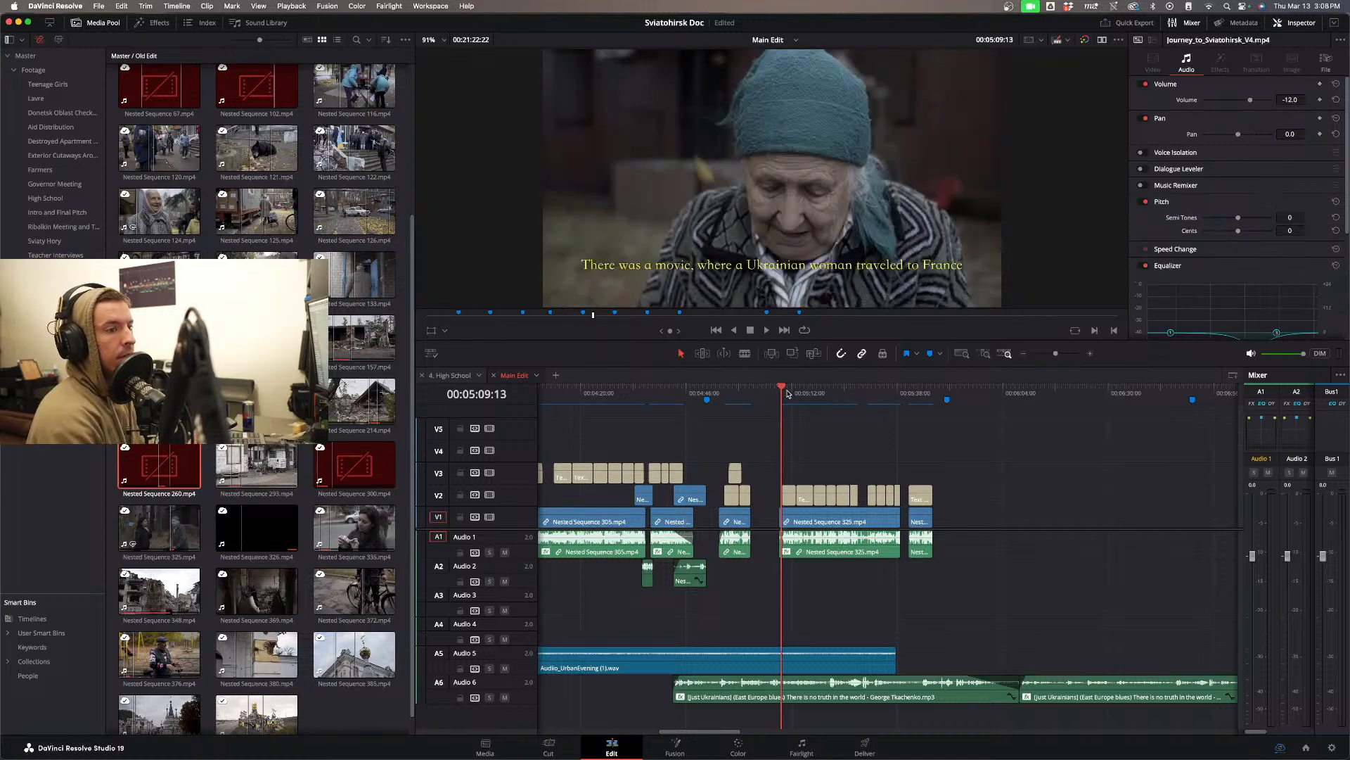
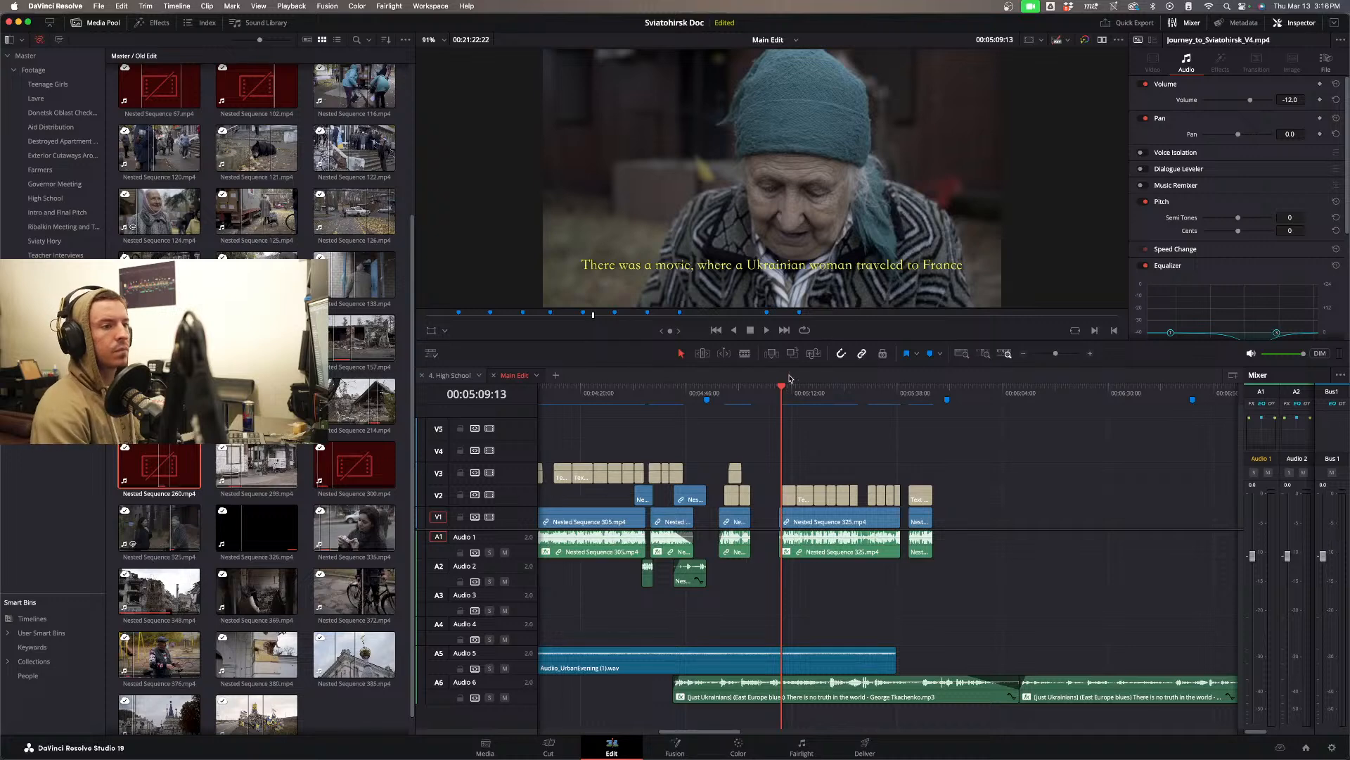
{"action": "scroll", "coordinate": [851, 426], "scroll_direction": "right", "scroll_amount": 5}
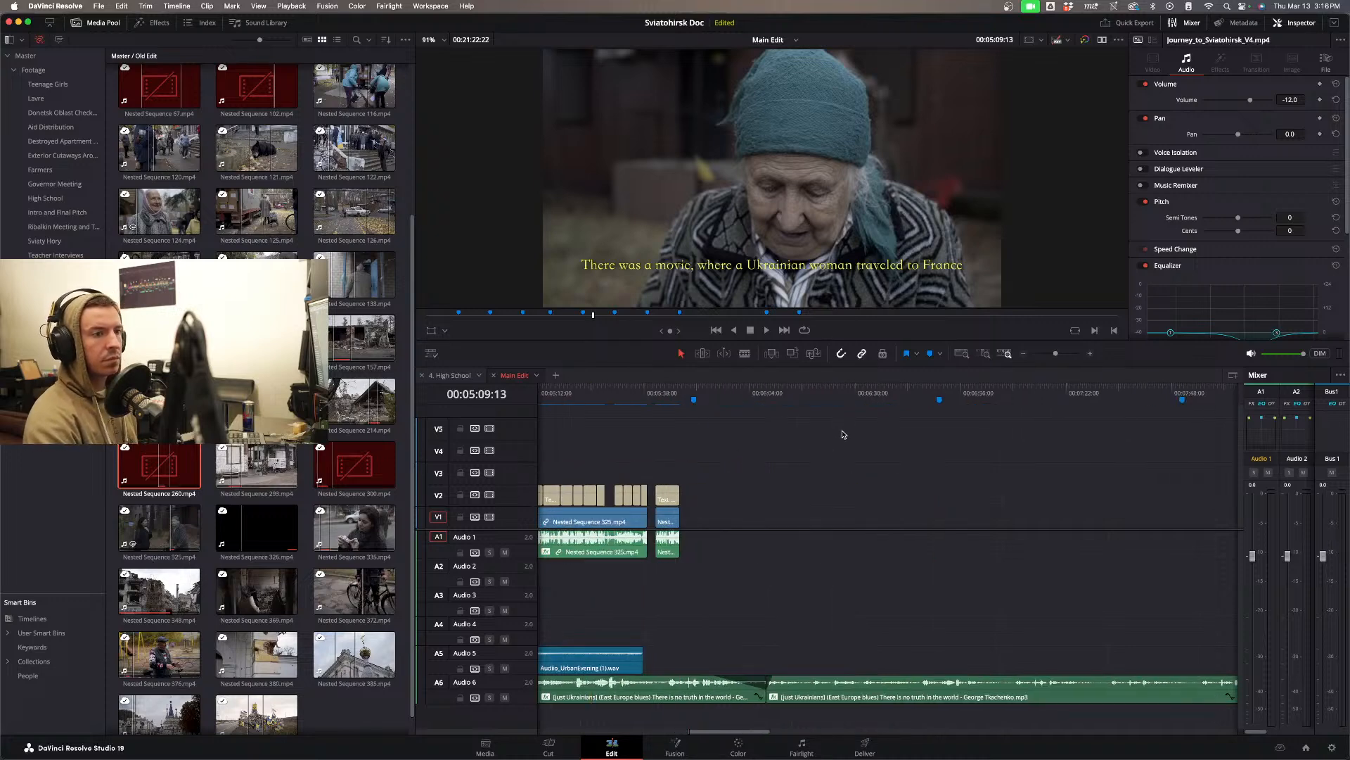
- Open the 4. High School timeline at 00:00:18:06 and locate the offline Nested Sequence 44.mp4 clip's file in Finder
{"action": "left_click", "coordinate": [460, 378]}
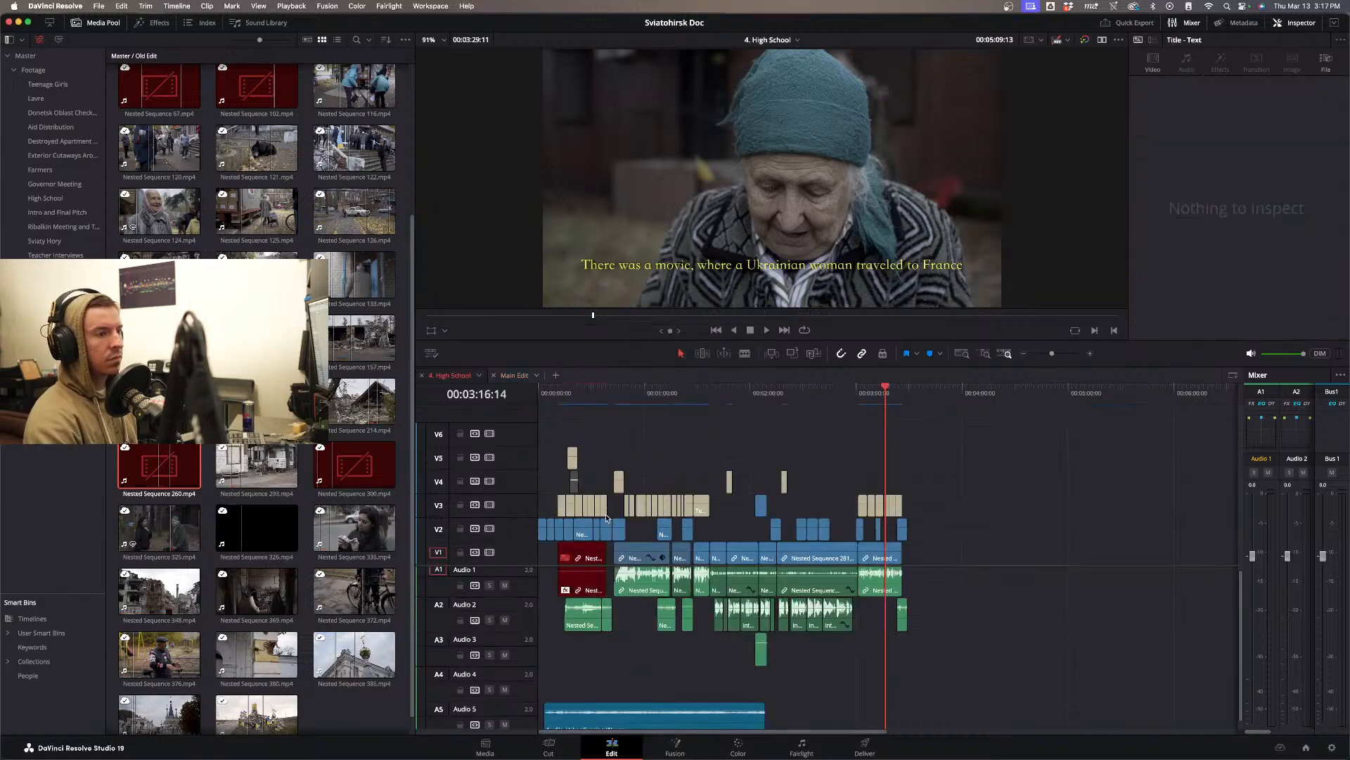
{"action": "left_click", "coordinate": [572, 401]}
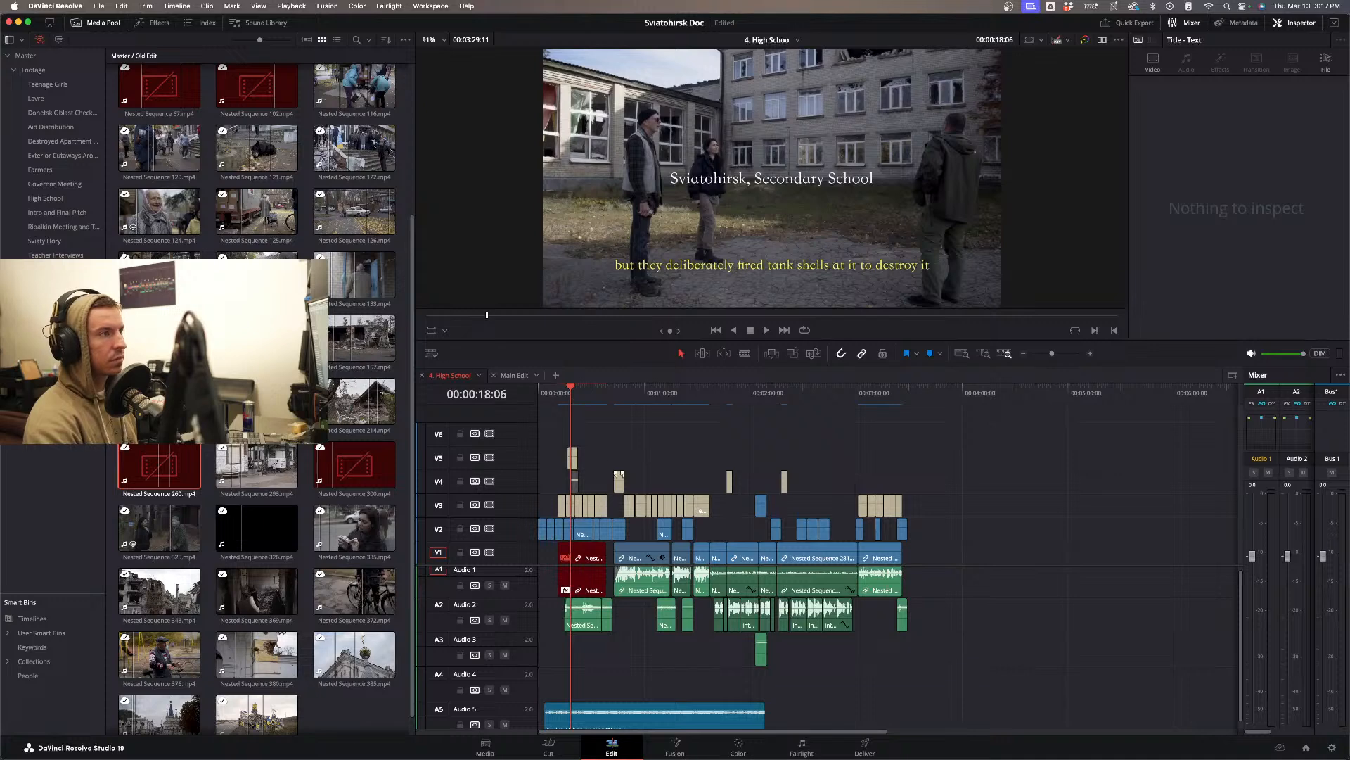
{"action": "scroll", "coordinate": [260, 393], "scroll_direction": "up", "scroll_amount": 3}
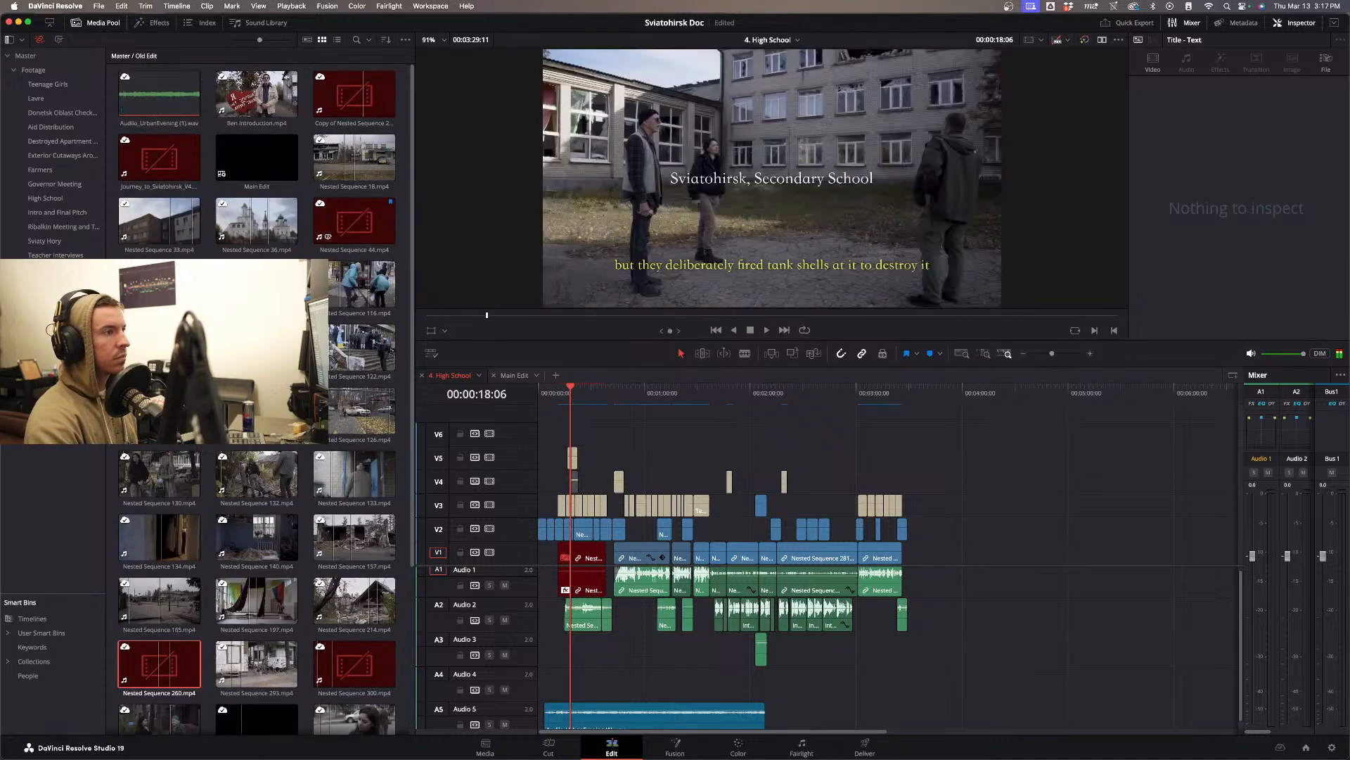
{"action": "right_click", "coordinate": [355, 224]}
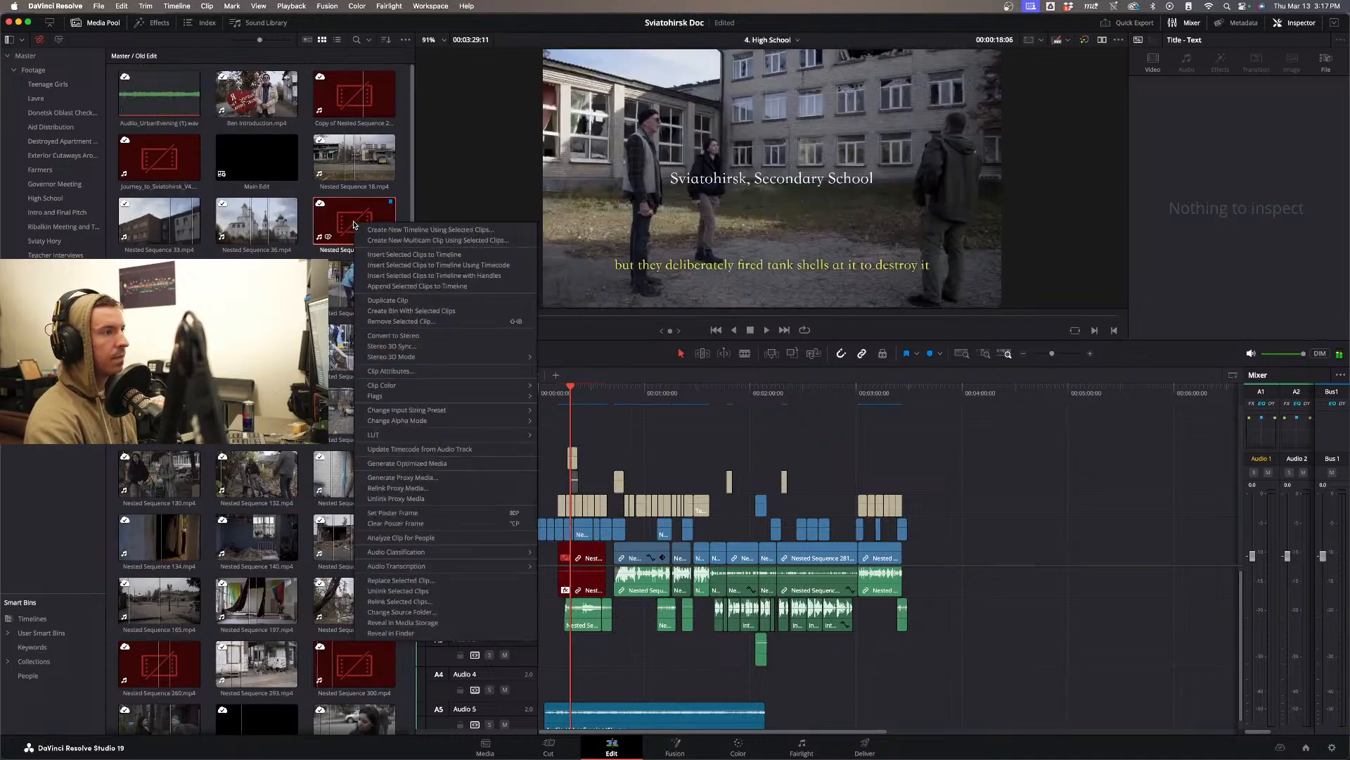
{"action": "left_click", "coordinate": [409, 633]}
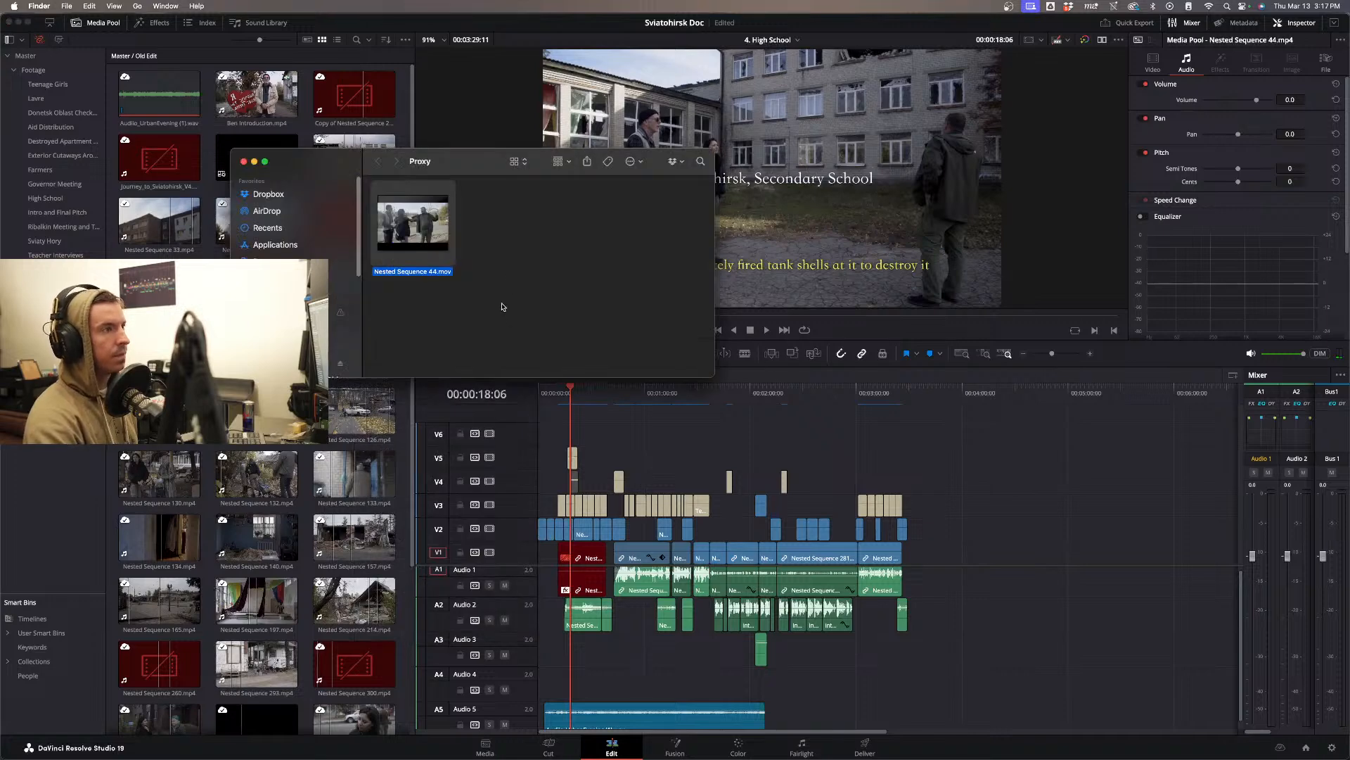
{"action": "left_click", "coordinate": [264, 161]}
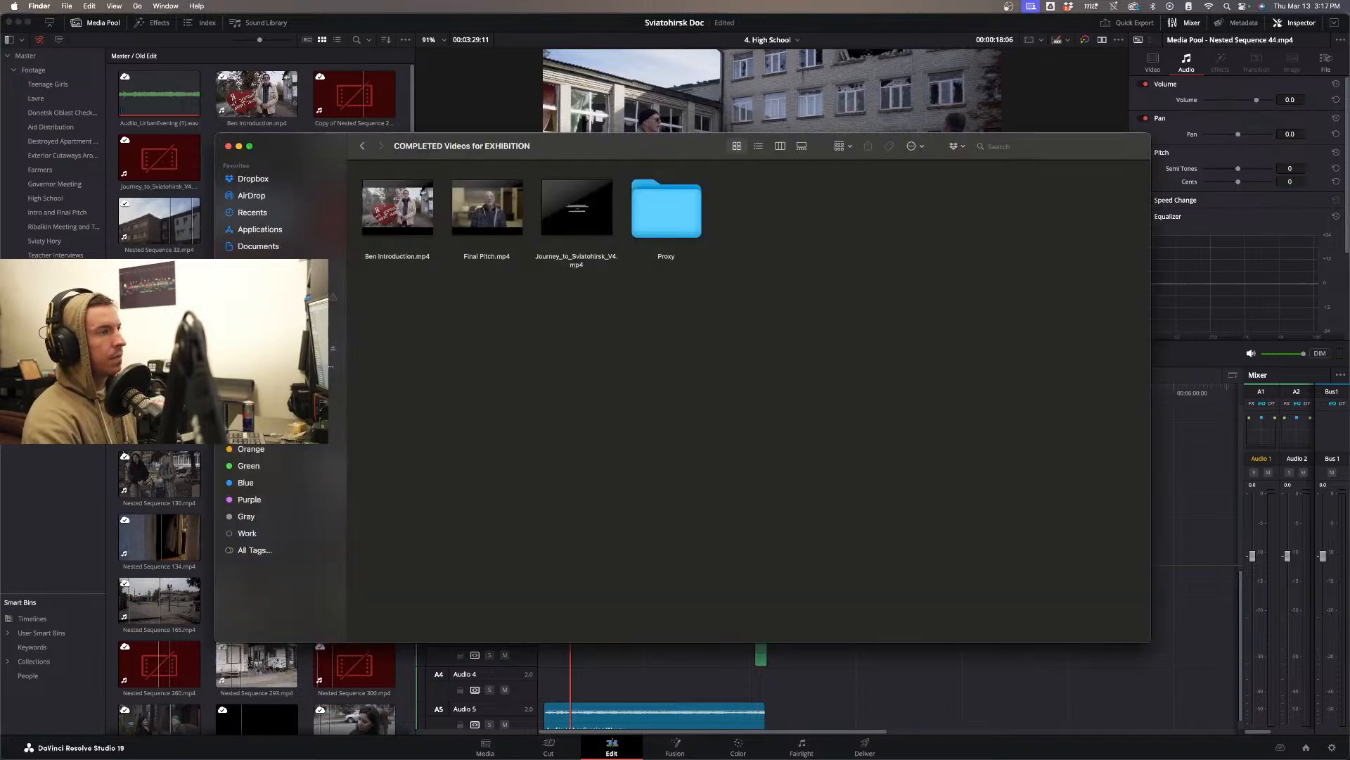
{"action": "left_click", "coordinate": [412, 98]}
{"action": "left_click", "coordinate": [375, 222]}
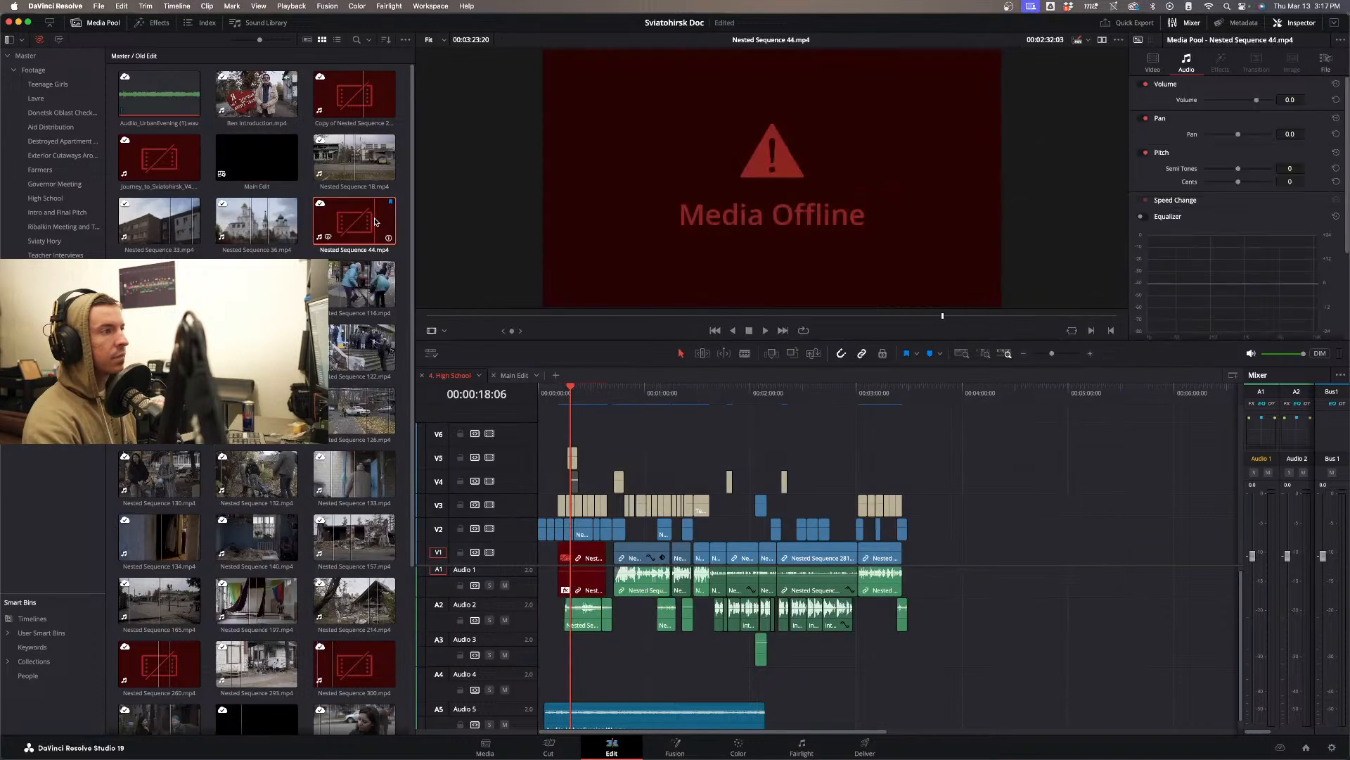
- Check the source folder path of Nested Sequence 44.mp4 and inspect the matching Ribalkin Meeting & Tour folder inside Old in Finder
{"action": "right_click", "coordinate": [375, 222]}
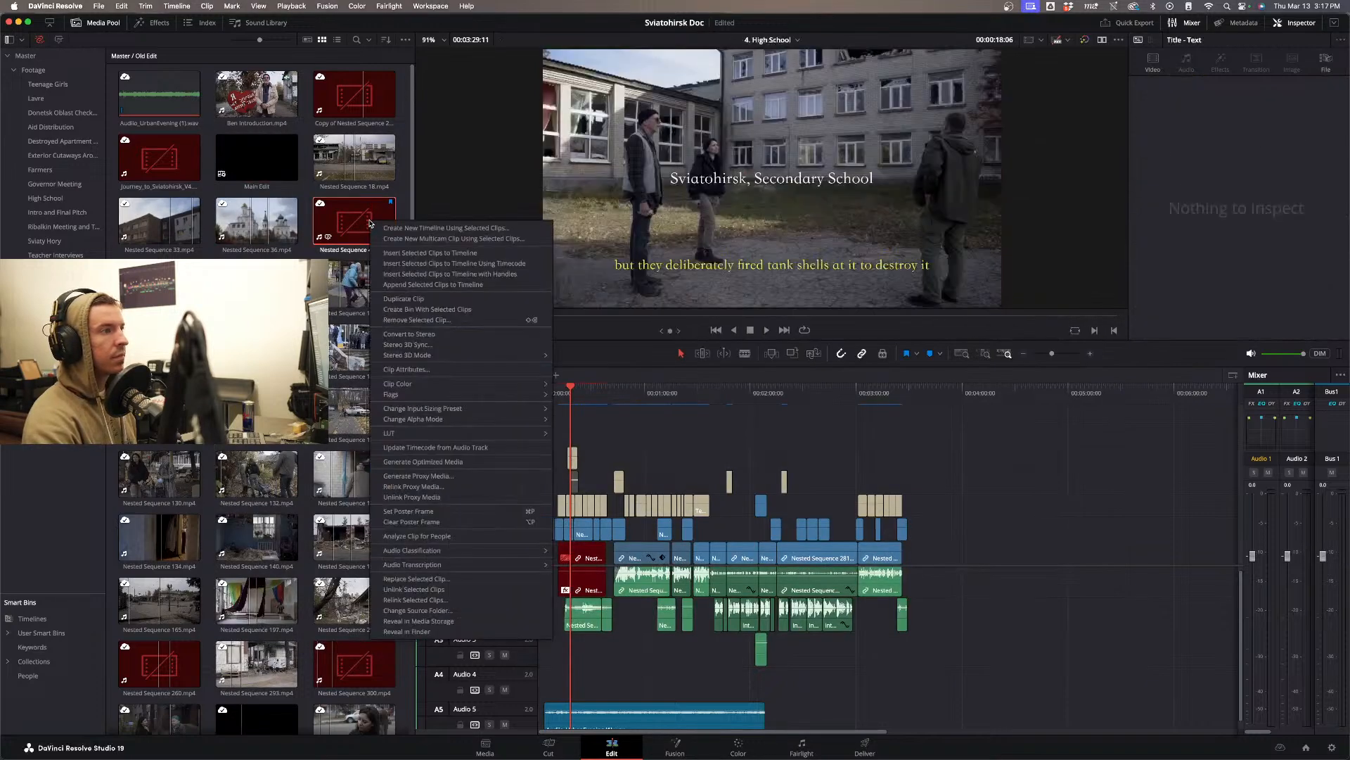
{"action": "left_click", "coordinate": [431, 610]}
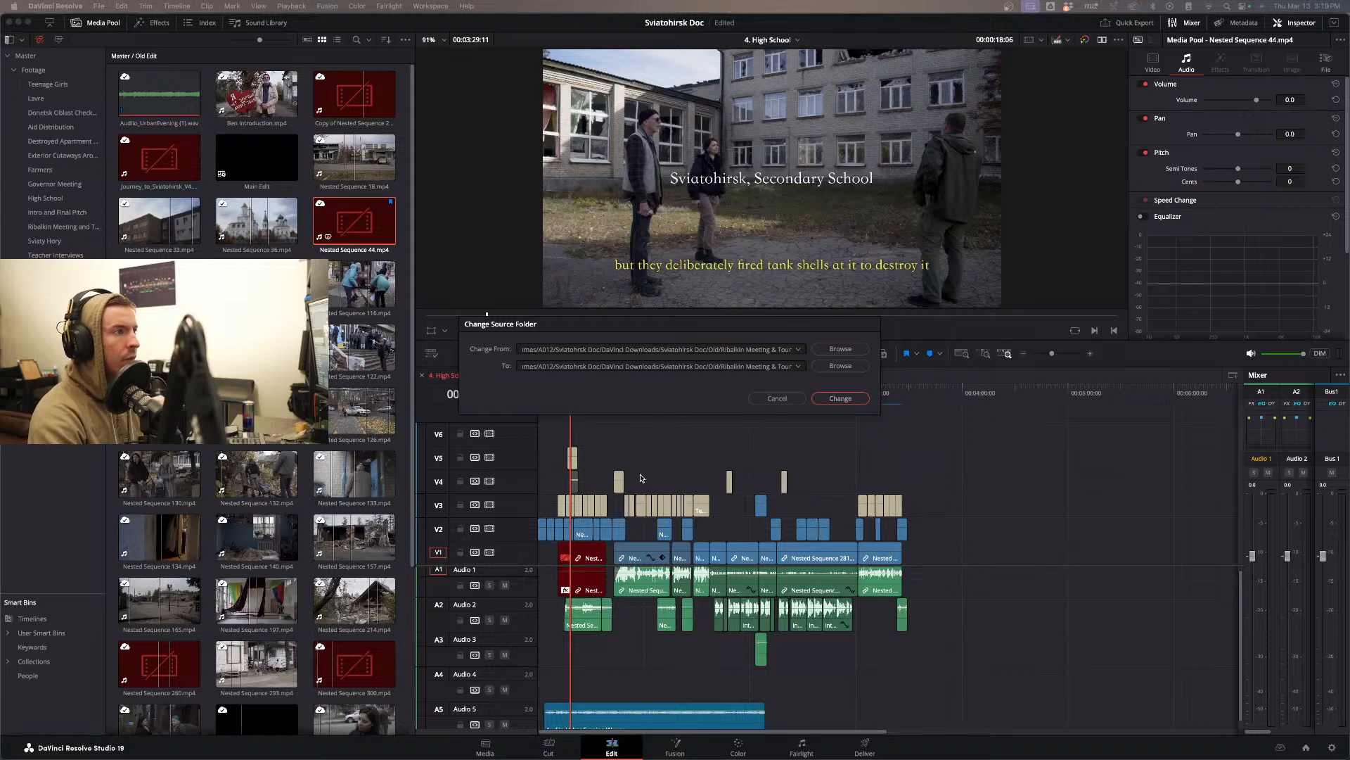
{"action": "left_click", "coordinate": [397, 743]}
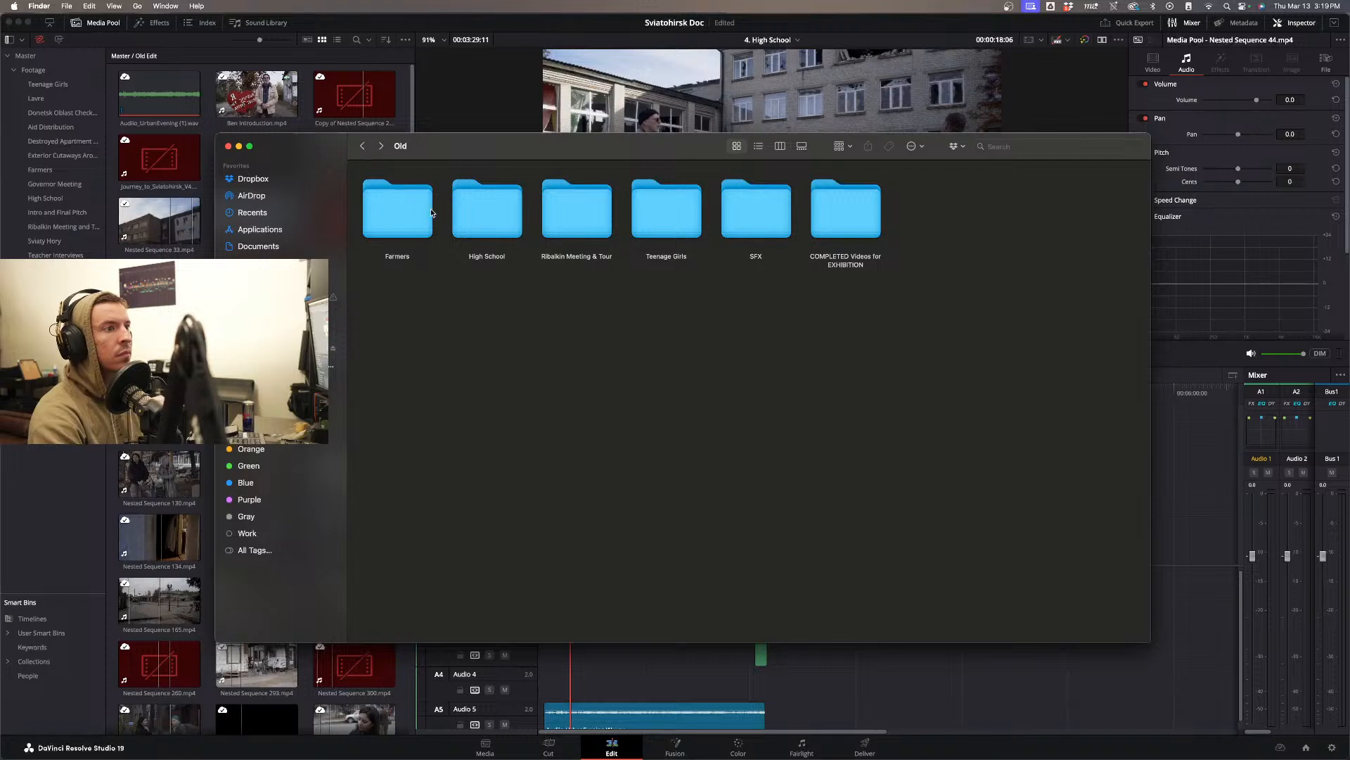
{"action": "double_click", "coordinate": [570, 219]}
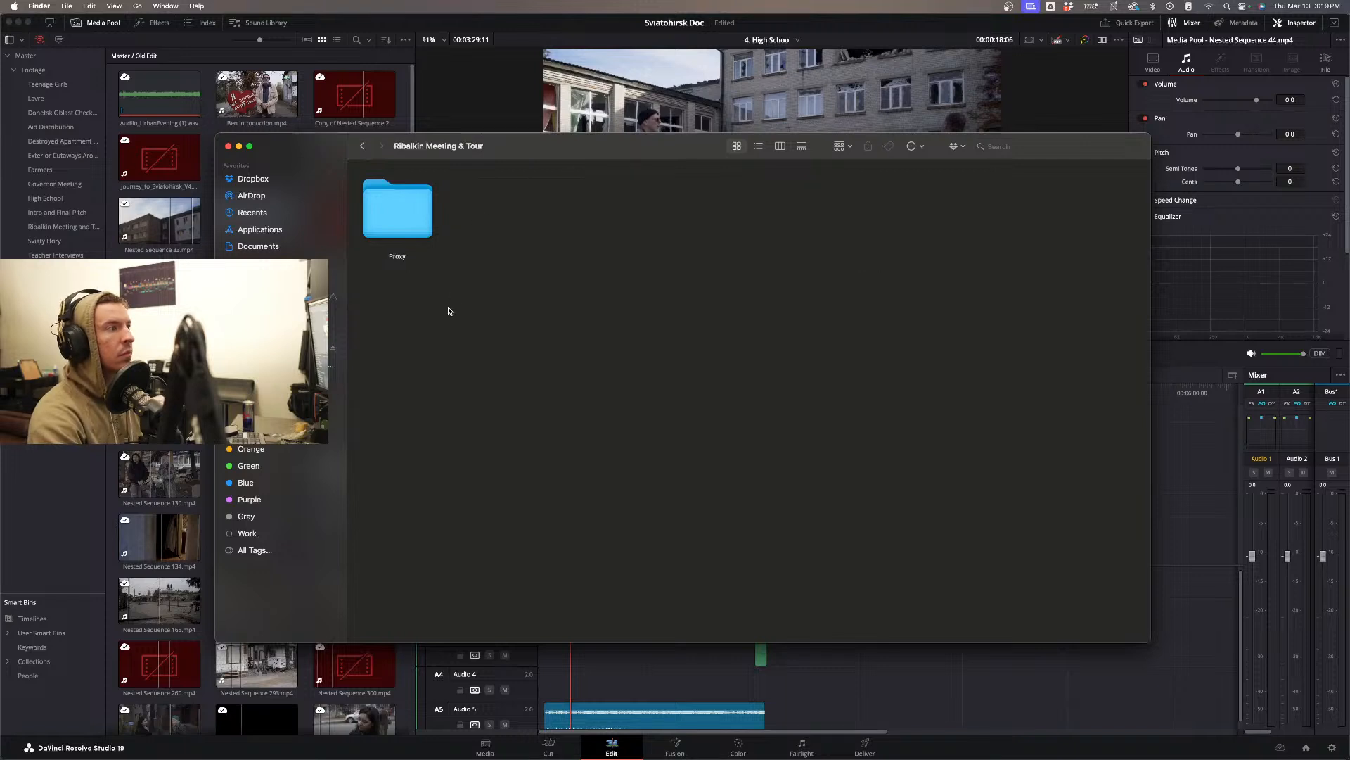
- Copy Nested Sequence 44.mp4, Nested Sequence 45.mp4 and Ribalkin Meeting-001.mp4 from Old old/Ribalkin Meeting & Tour on A012
{"action": "mouse_move", "coordinate": [422, 756]}
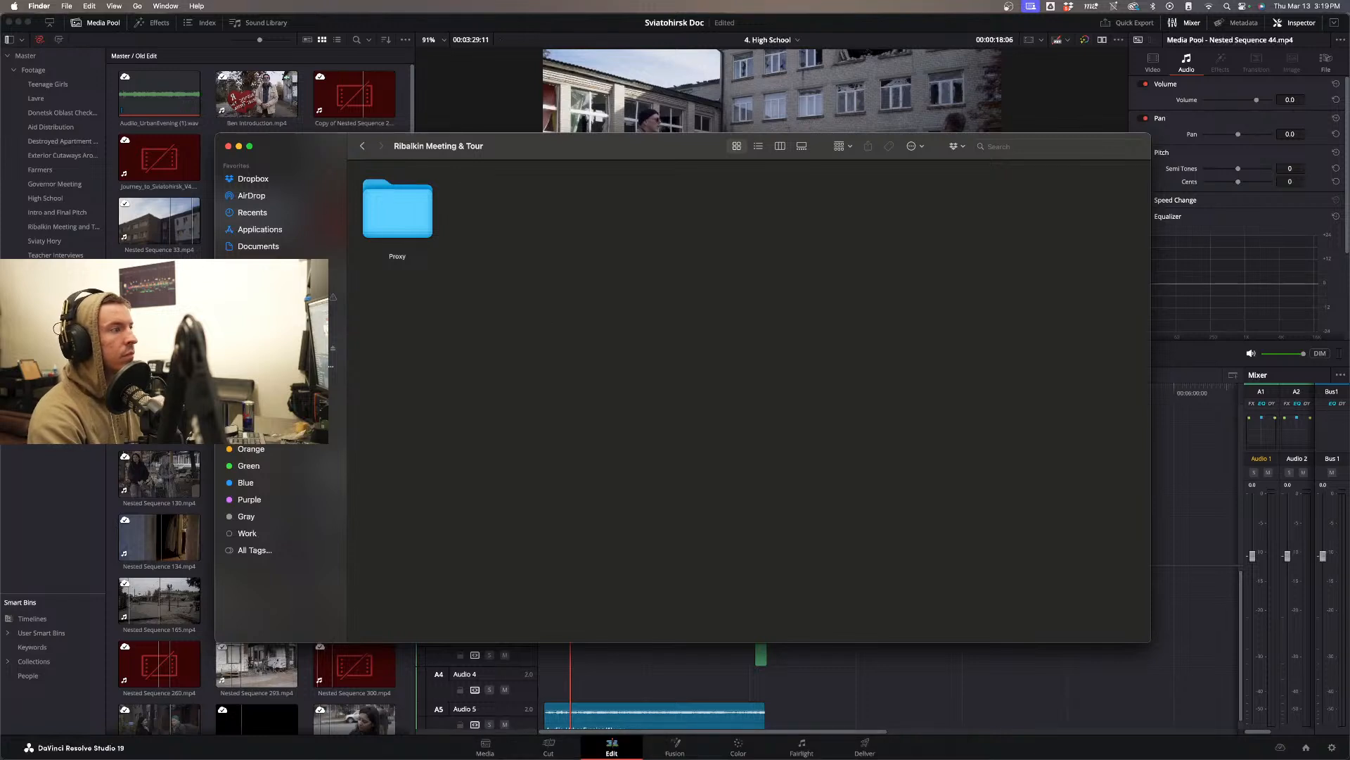
{"action": "left_click", "coordinate": [250, 280]}
{"action": "double_click", "coordinate": [929, 226]}
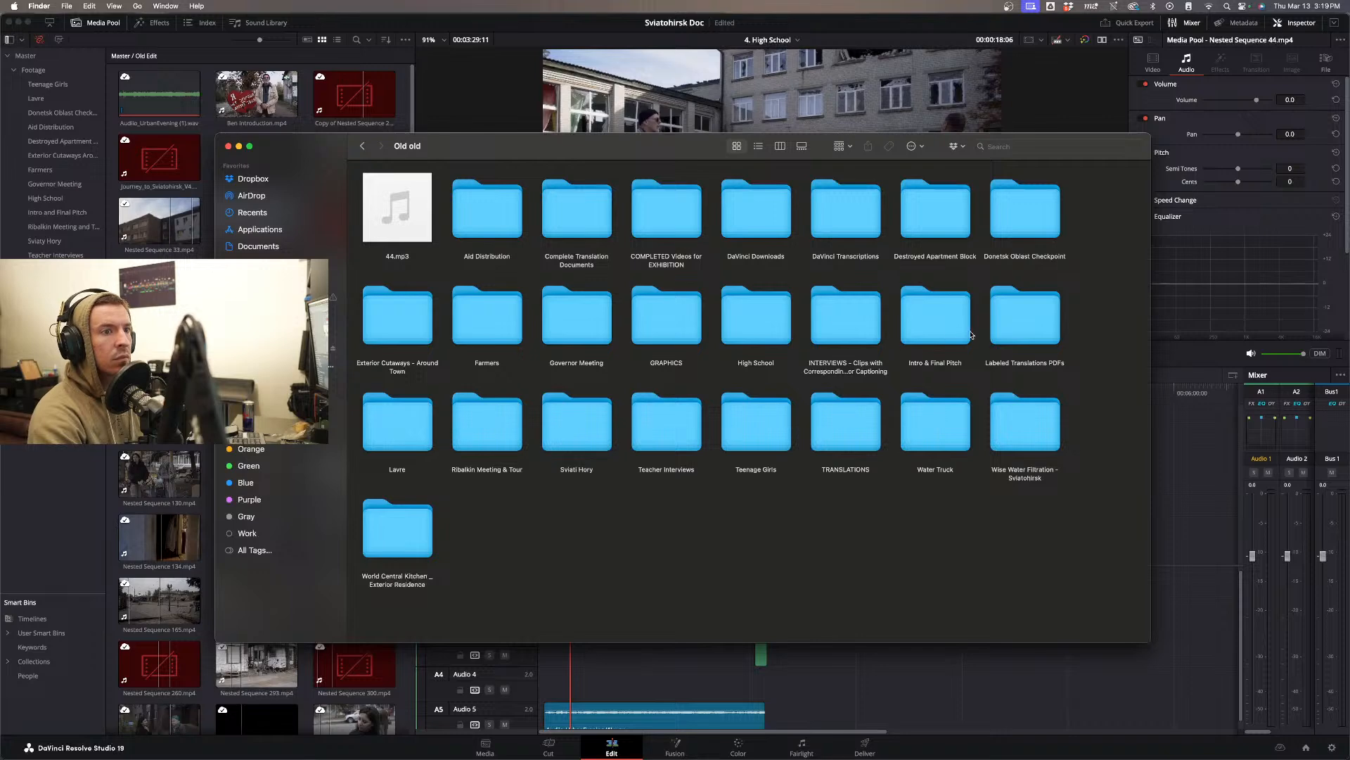
{"action": "double_click", "coordinate": [492, 420]}
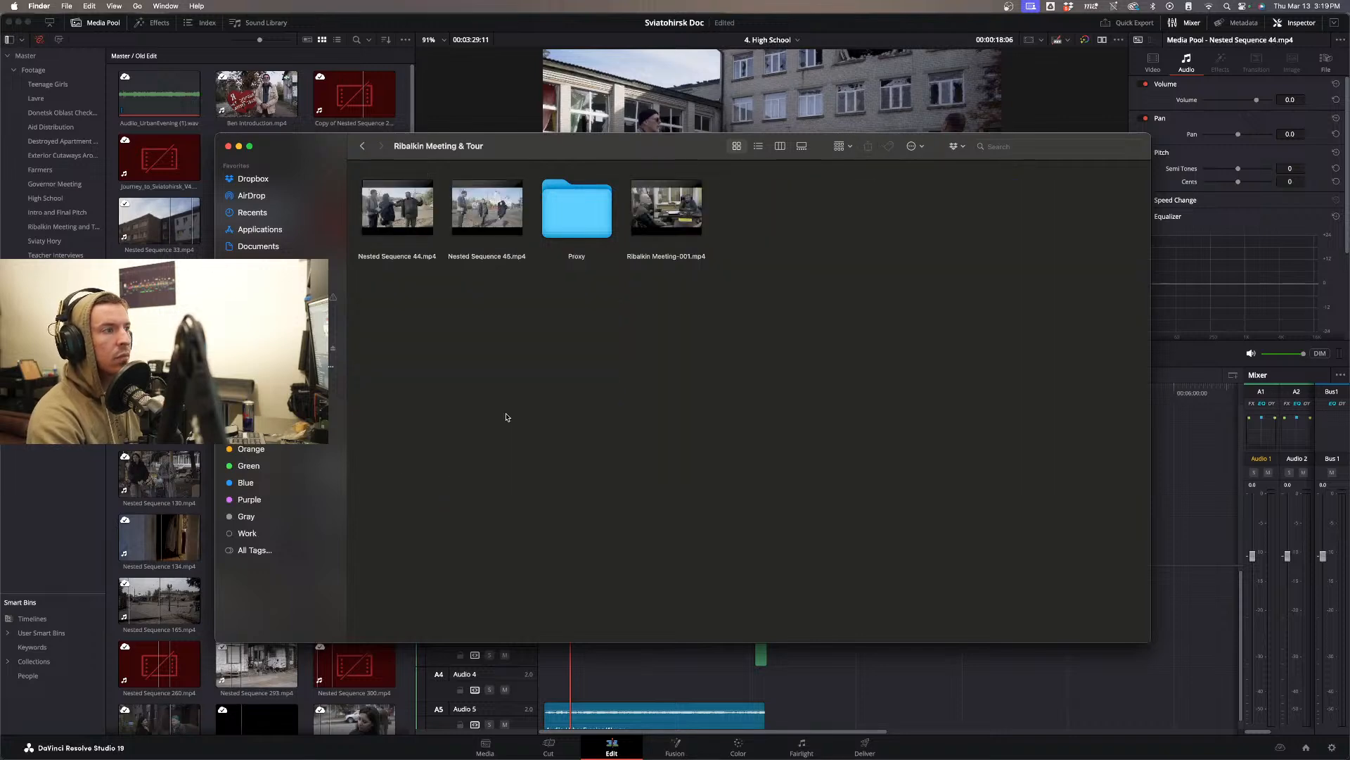
{"action": "left_click_drag", "start_coordinate": [529, 339], "coordinate": [396, 223]}
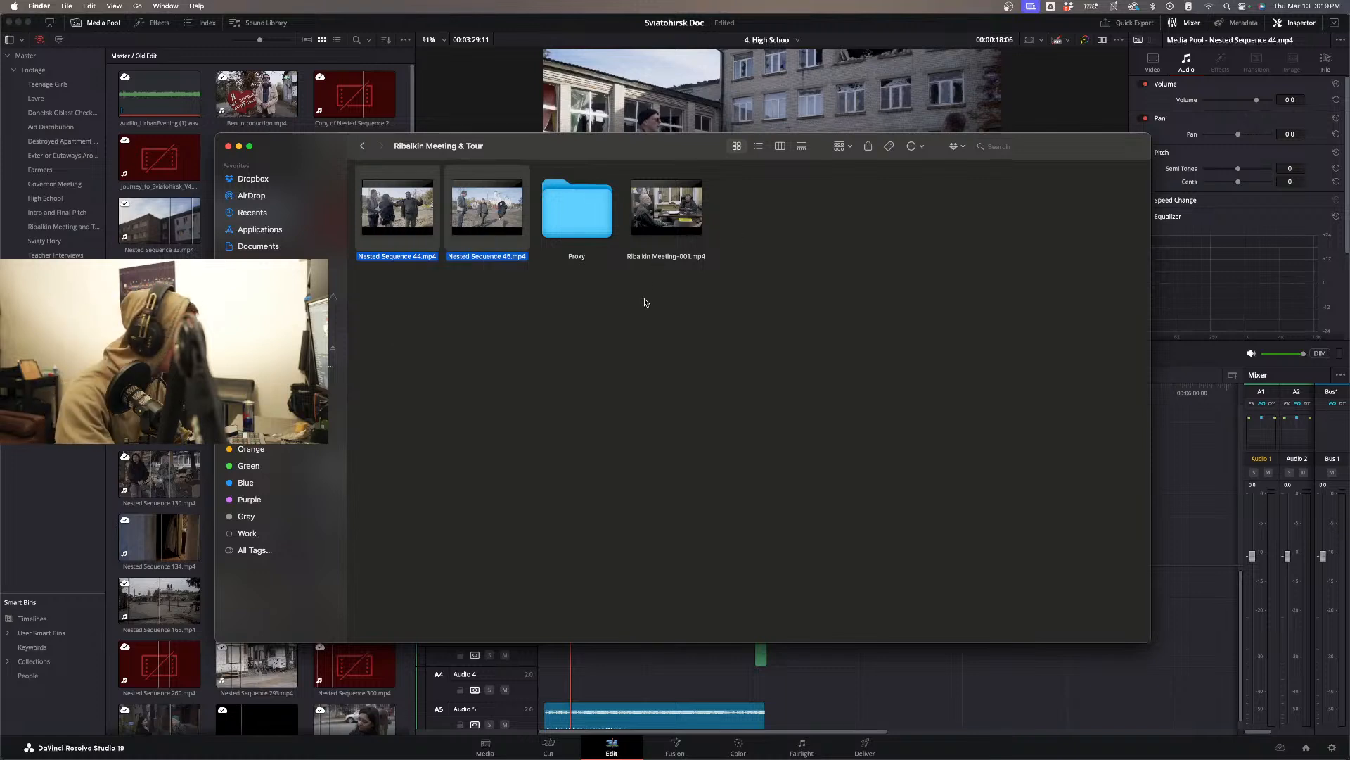
{"action": "left_click", "coordinate": [686, 229], "text": "super"}
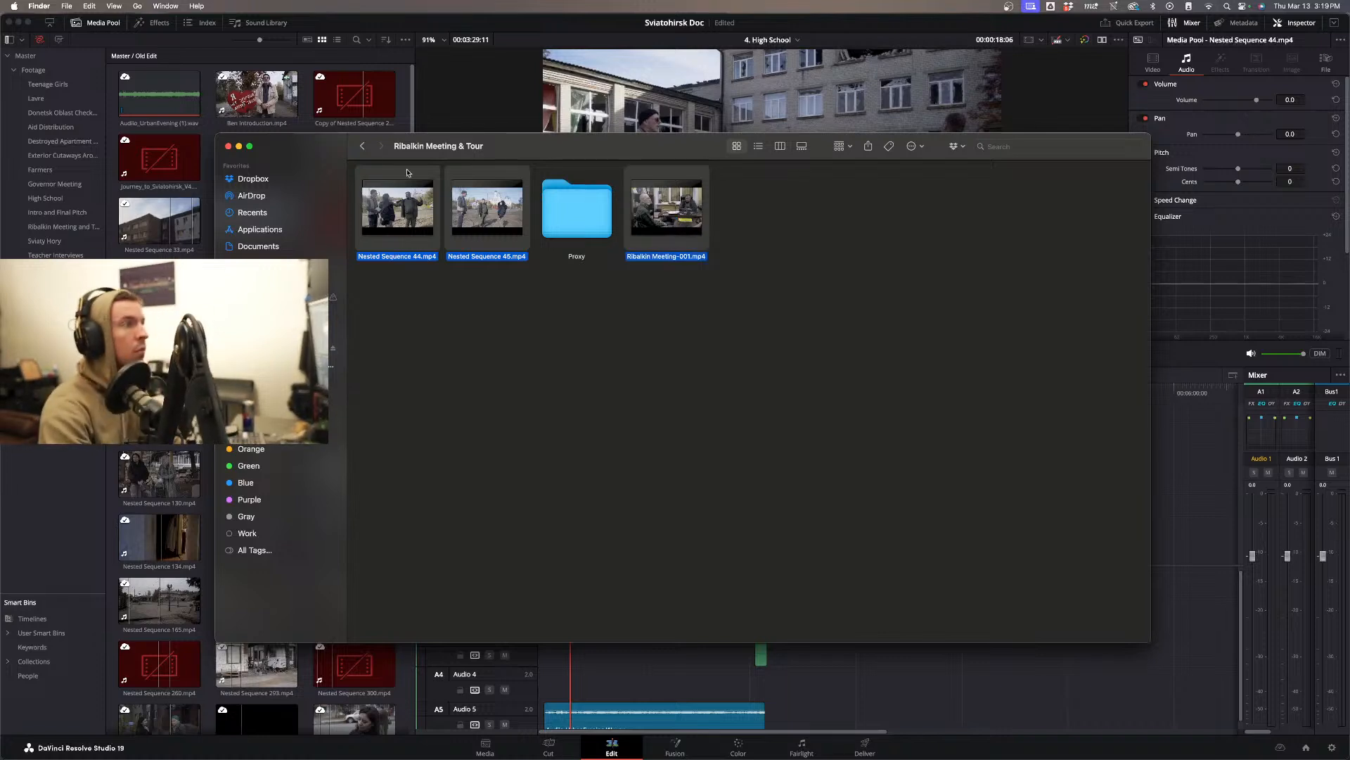
- Paste the three copied videos into the Ribalkin Meeting & Tour folder inside the project's Old folder
{"action": "left_click", "coordinate": [363, 146]}
{"action": "left_click", "coordinate": [363, 146]}
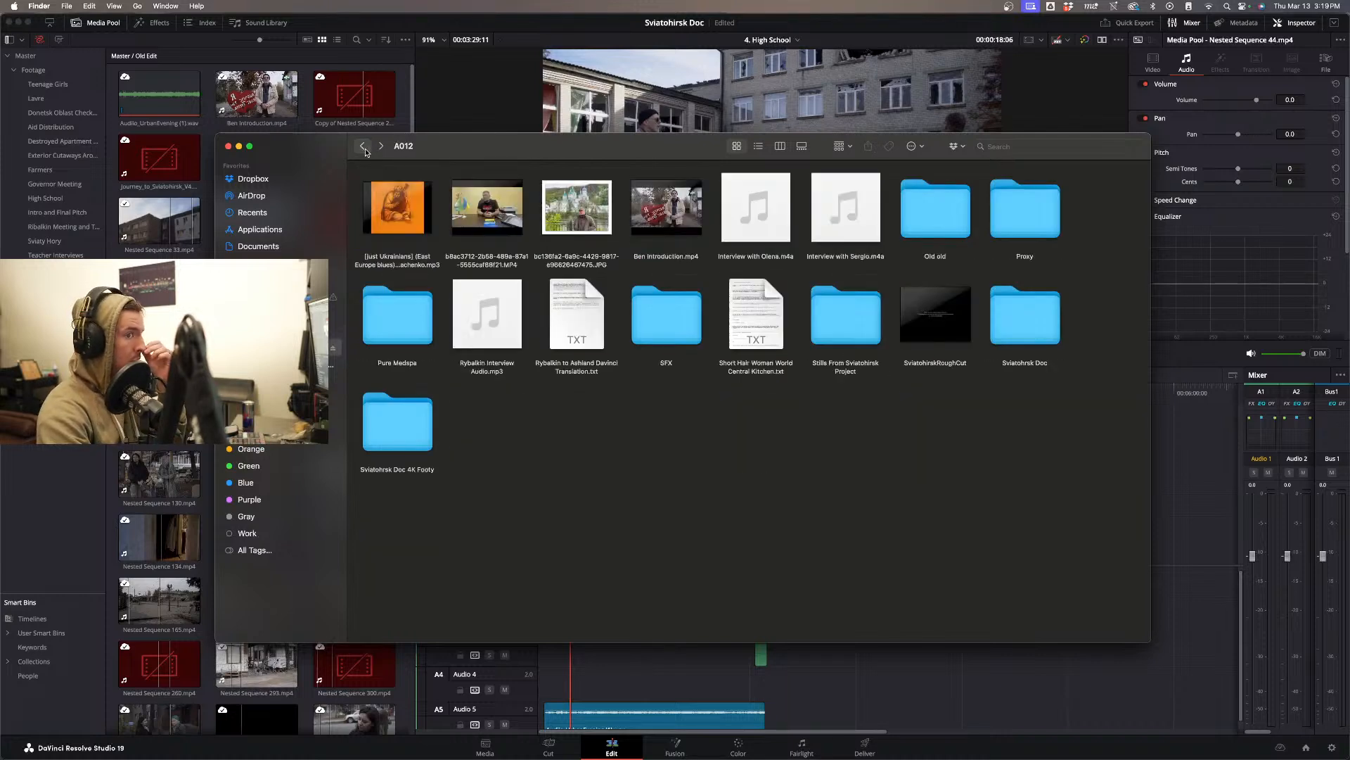
{"action": "left_click", "coordinate": [364, 149]}
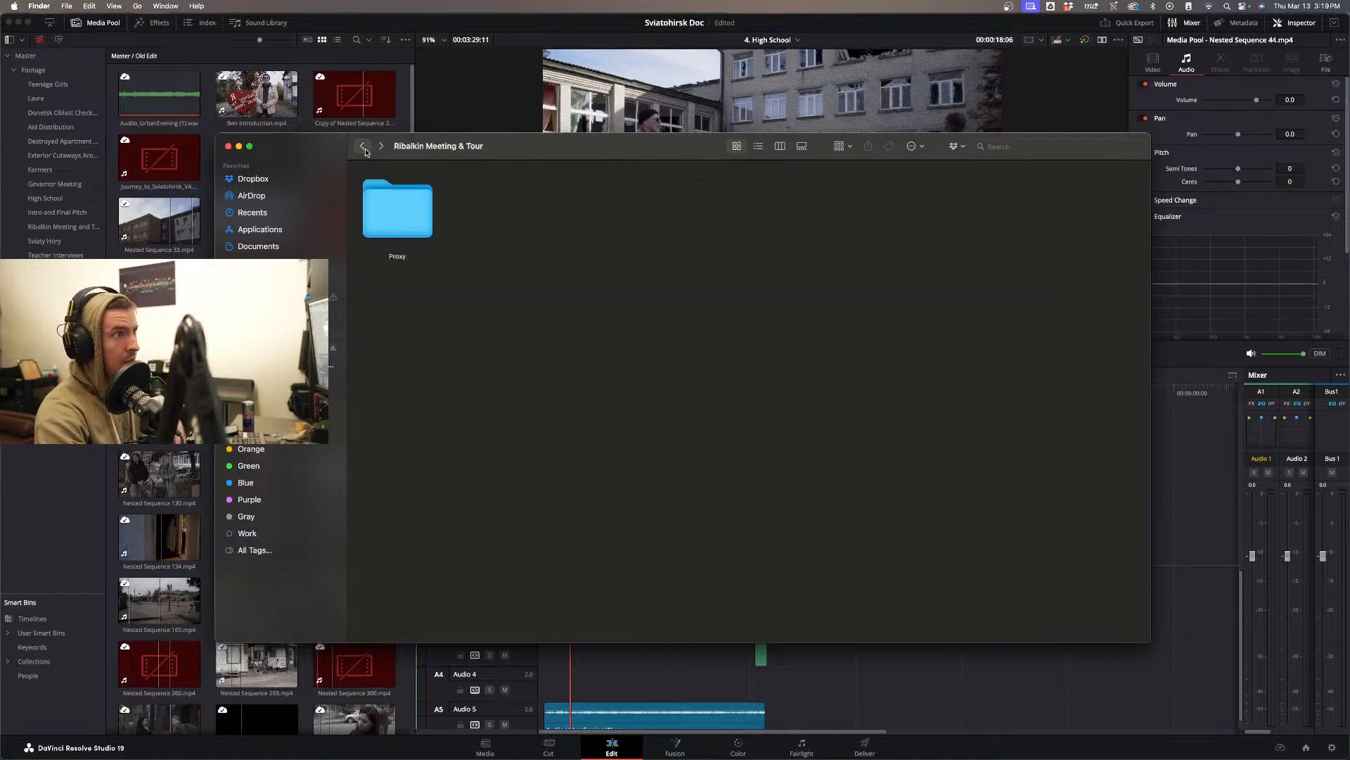
{"action": "key", "text": "super+v"}
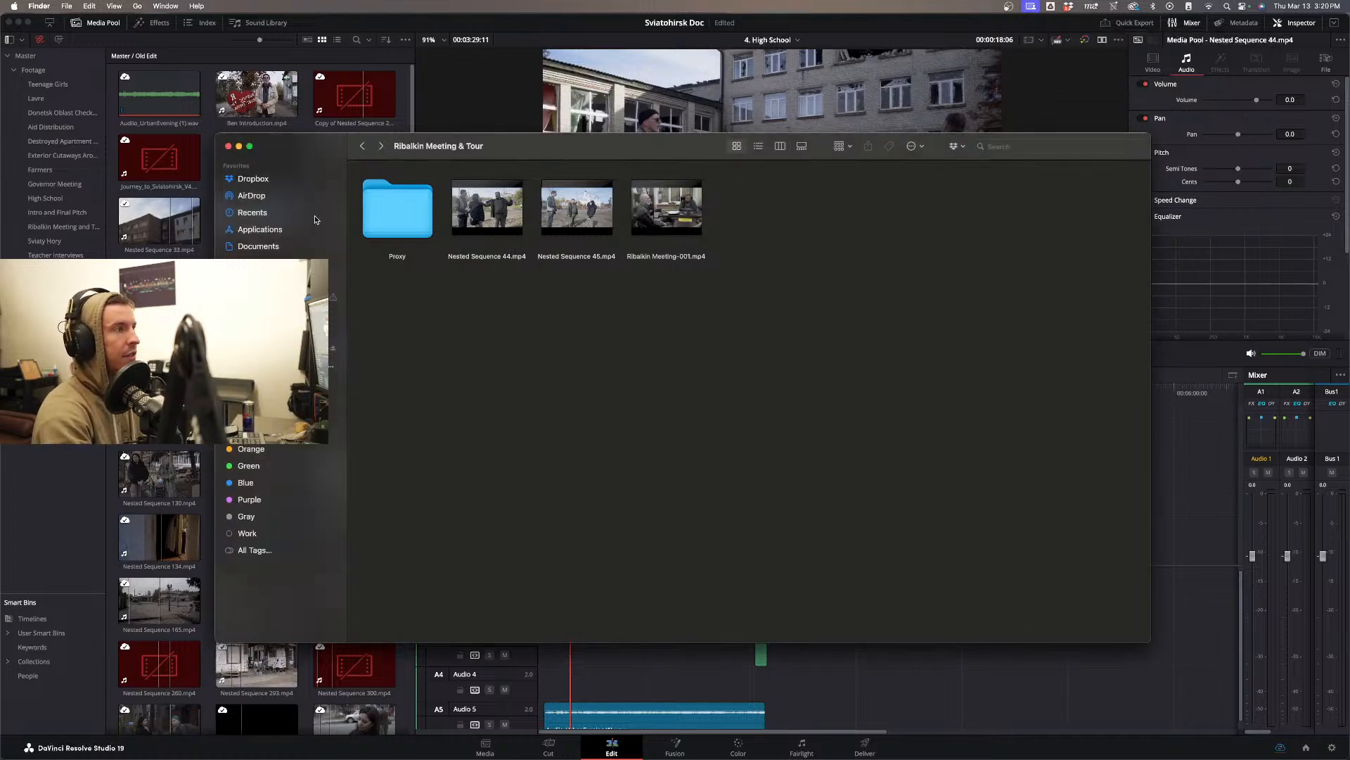
- Return to DaVinci Resolve, dismiss the source folder change without applying it, and deselect the clip
{"action": "left_click", "coordinate": [304, 111]}
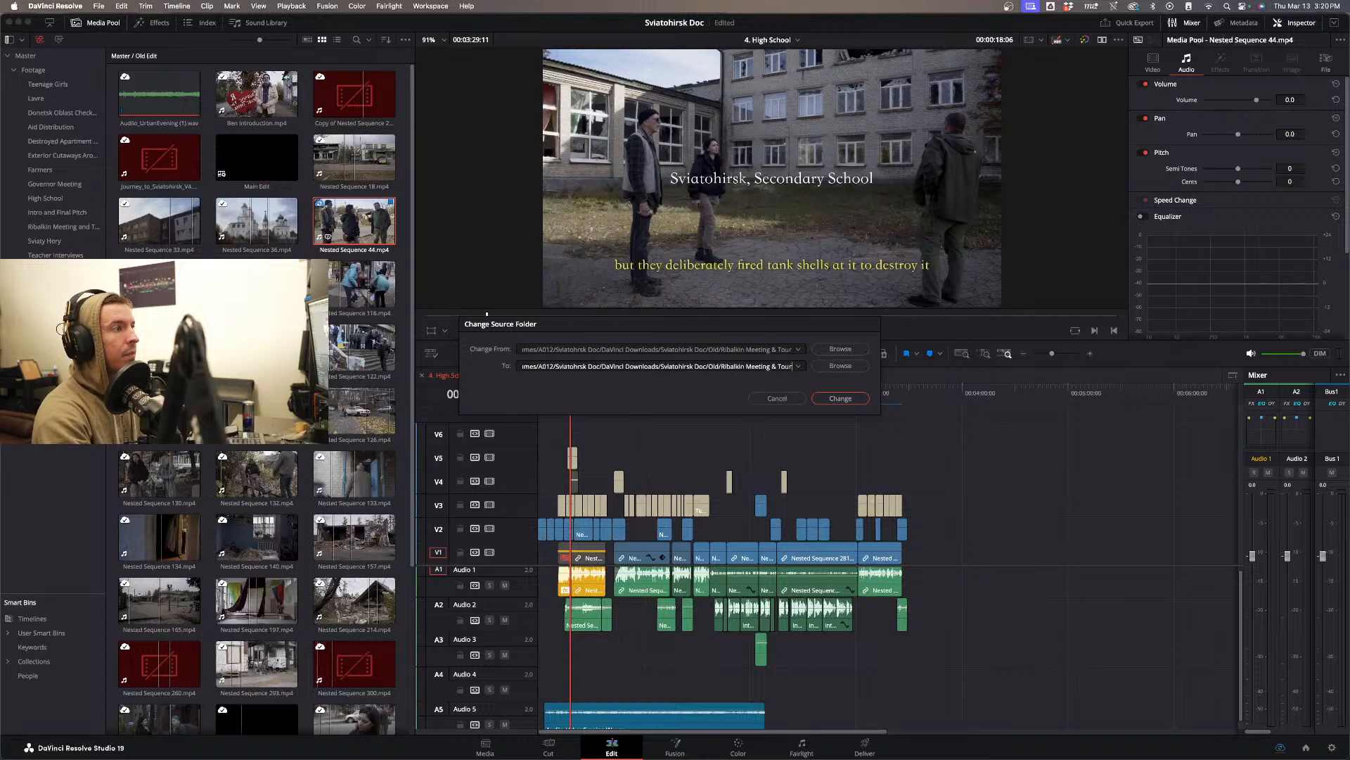
{"action": "left_click", "coordinate": [777, 398]}
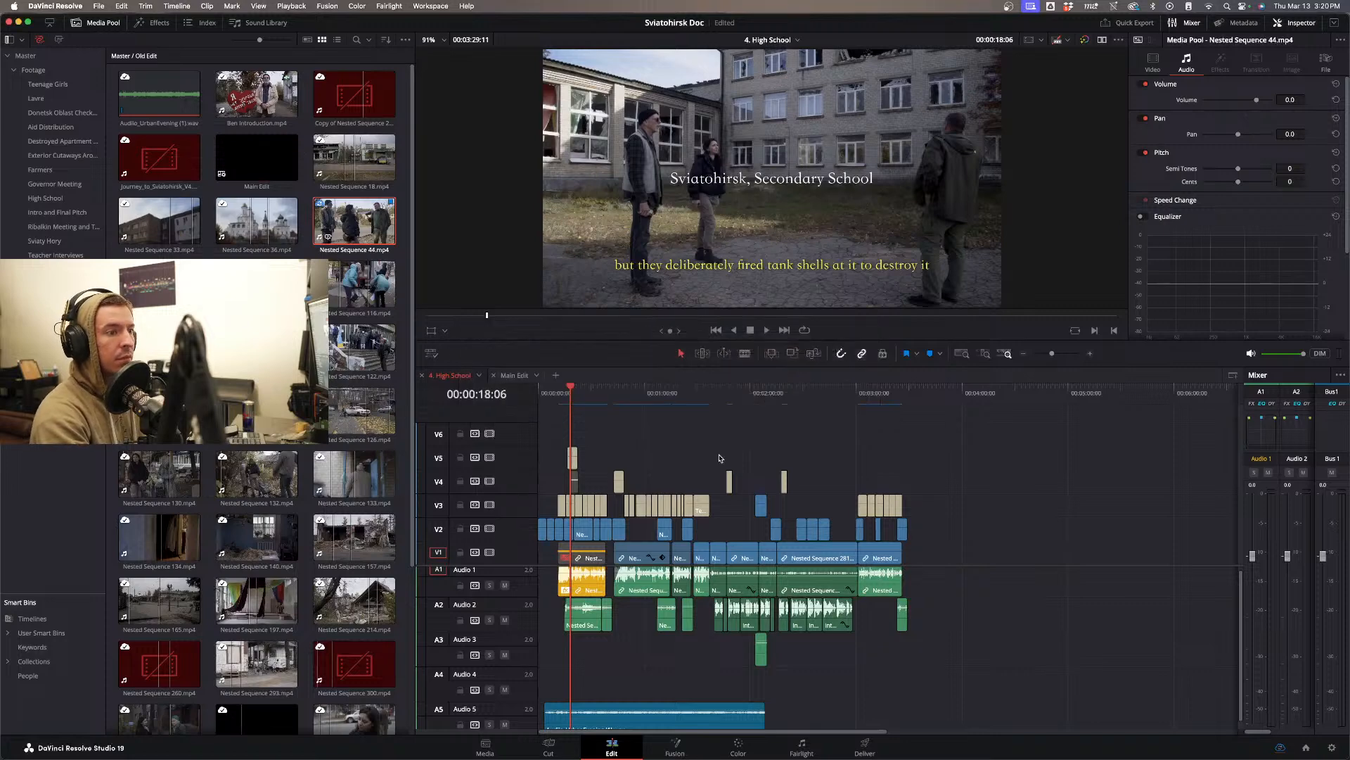
{"action": "left_click", "coordinate": [647, 450]}
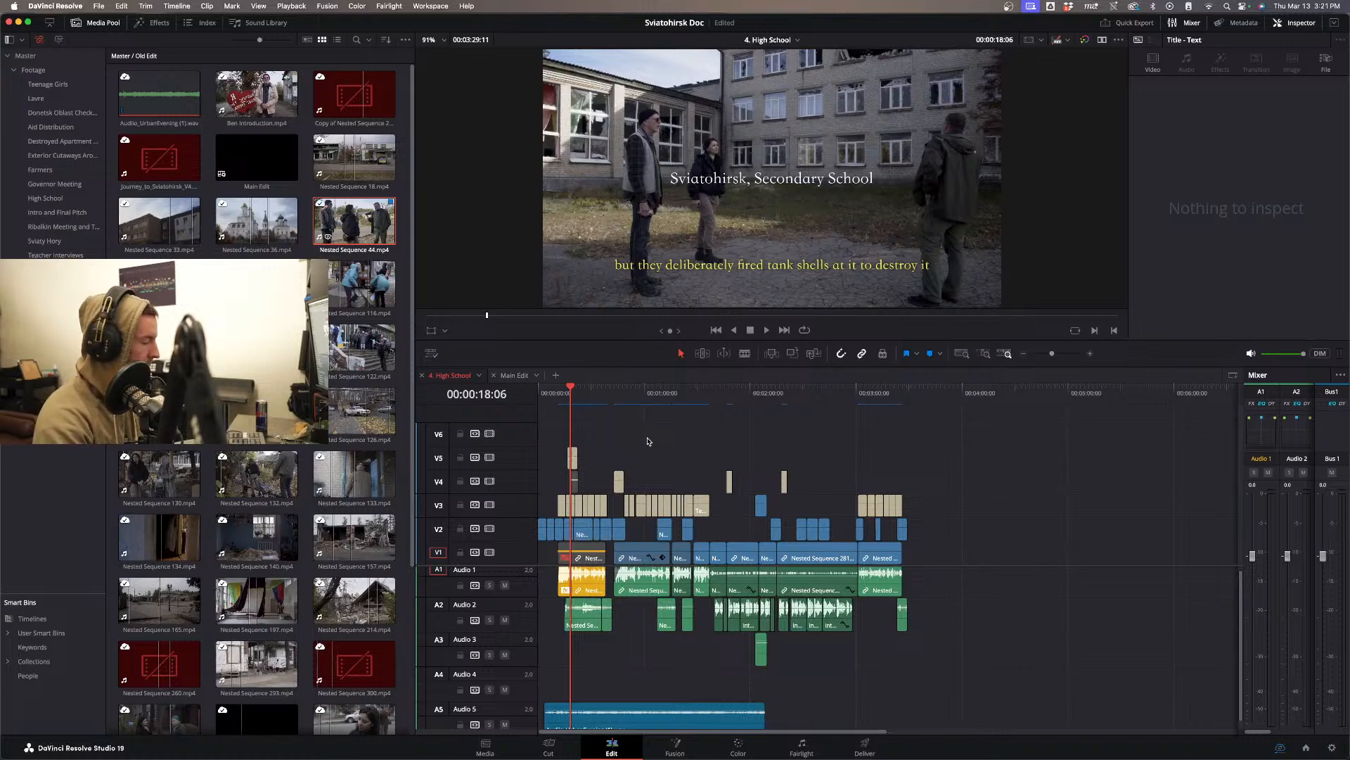
{"action": "left_click", "coordinate": [233, 592]}
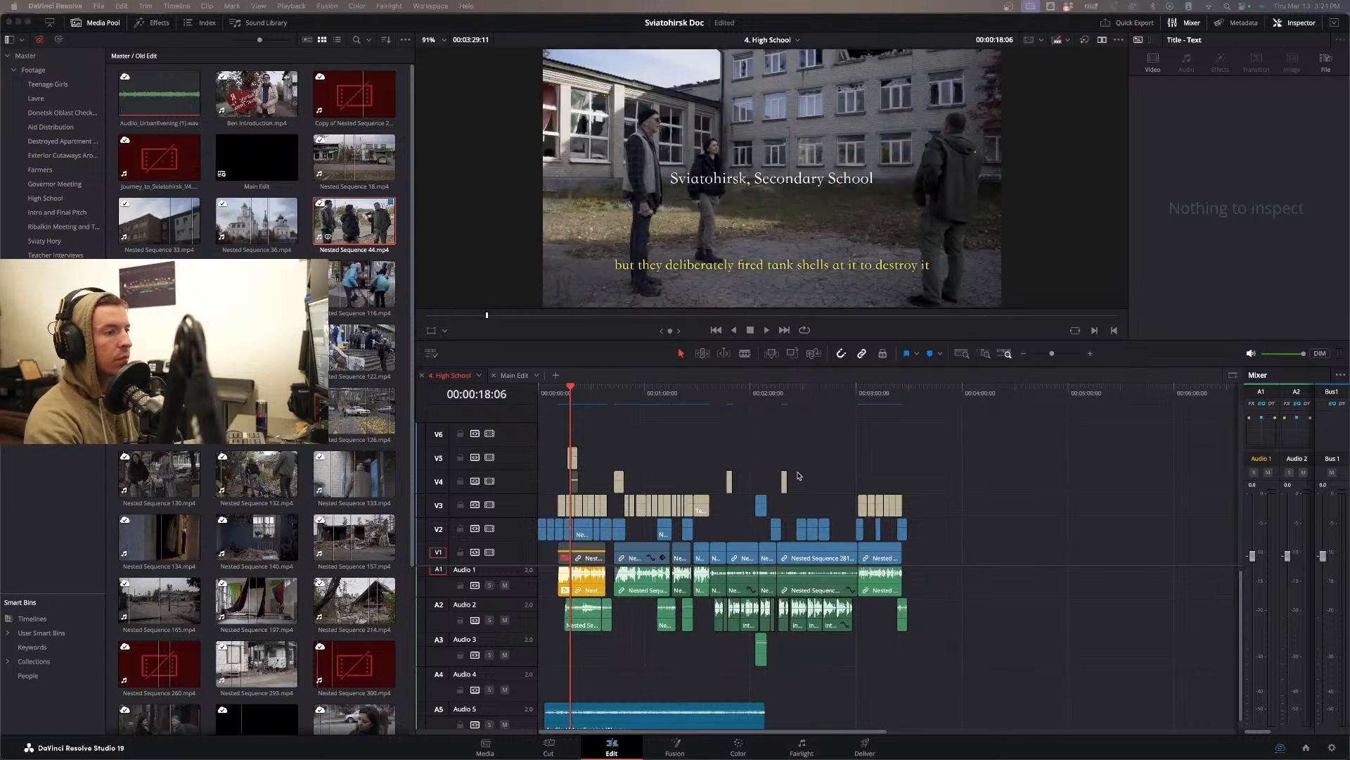
- Skim the 4. High School timeline from the exterior school shots through the damaged classrooms to the start of the seated interview
{"action": "left_click", "coordinate": [582, 402]}
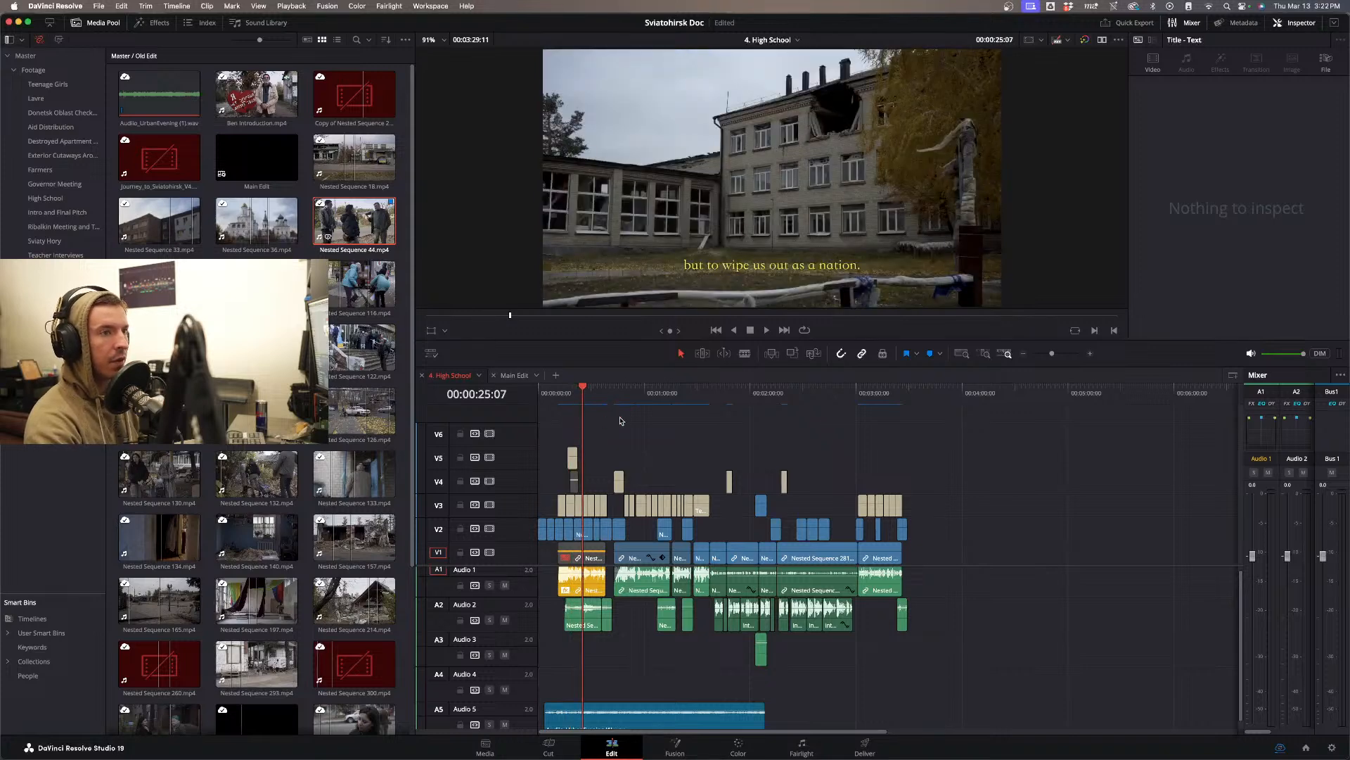
{"action": "left_click_drag", "start_coordinate": [654, 399], "coordinate": [673, 400]}
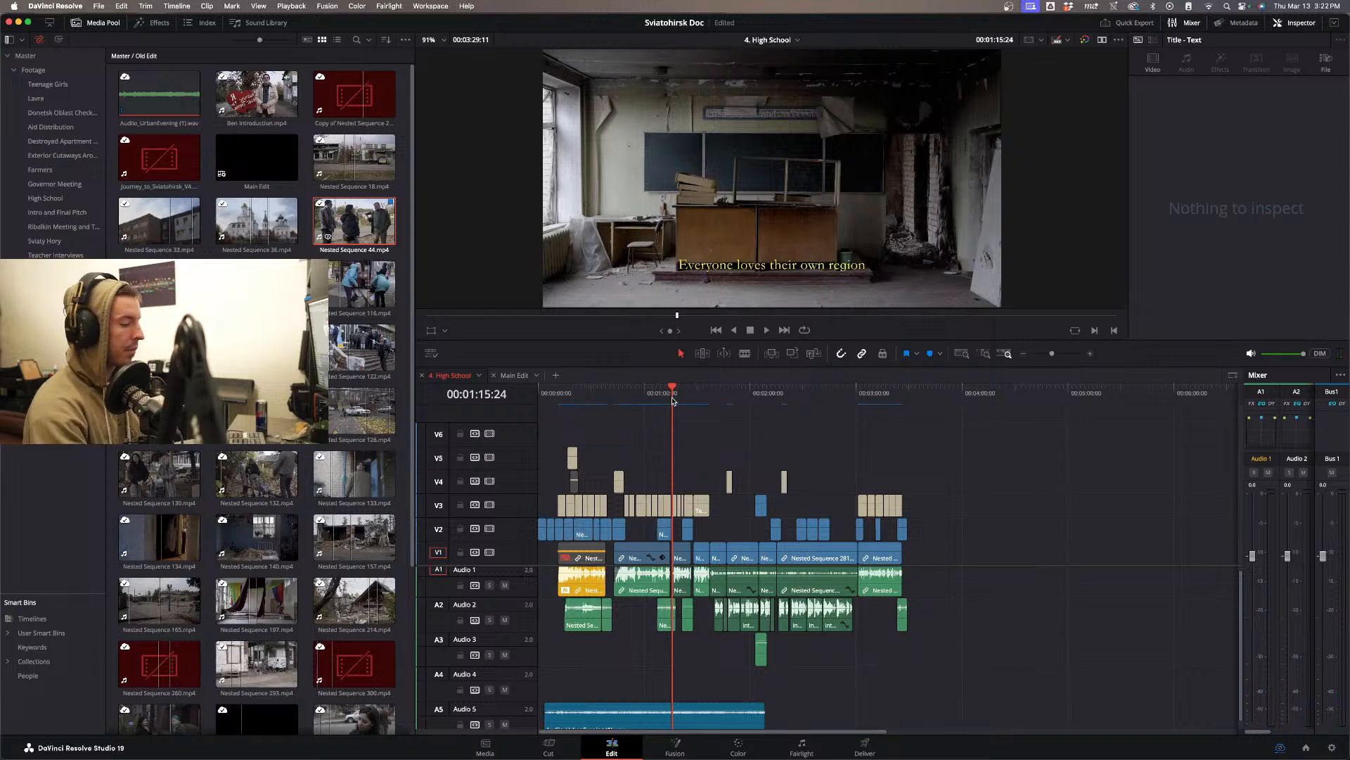
{"action": "left_click", "coordinate": [691, 398]}
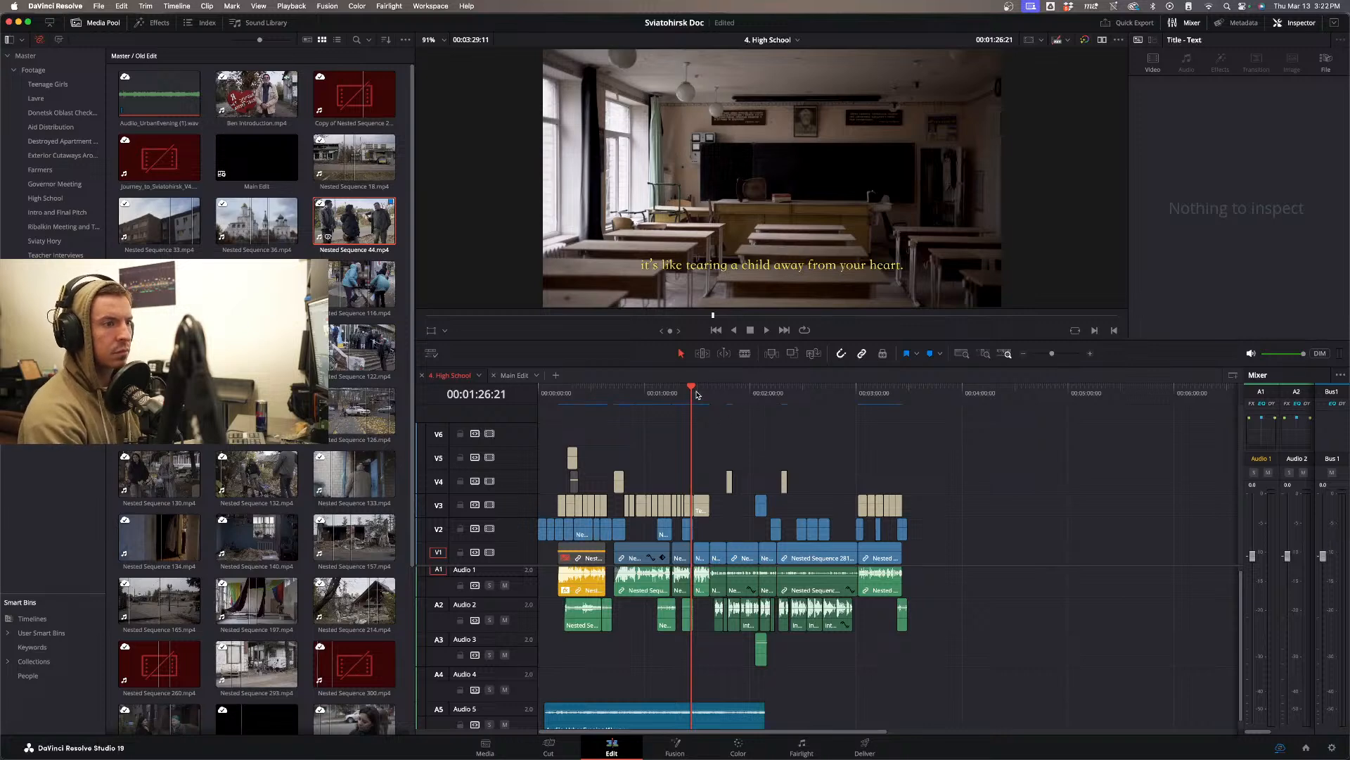
{"action": "left_click", "coordinate": [700, 396]}
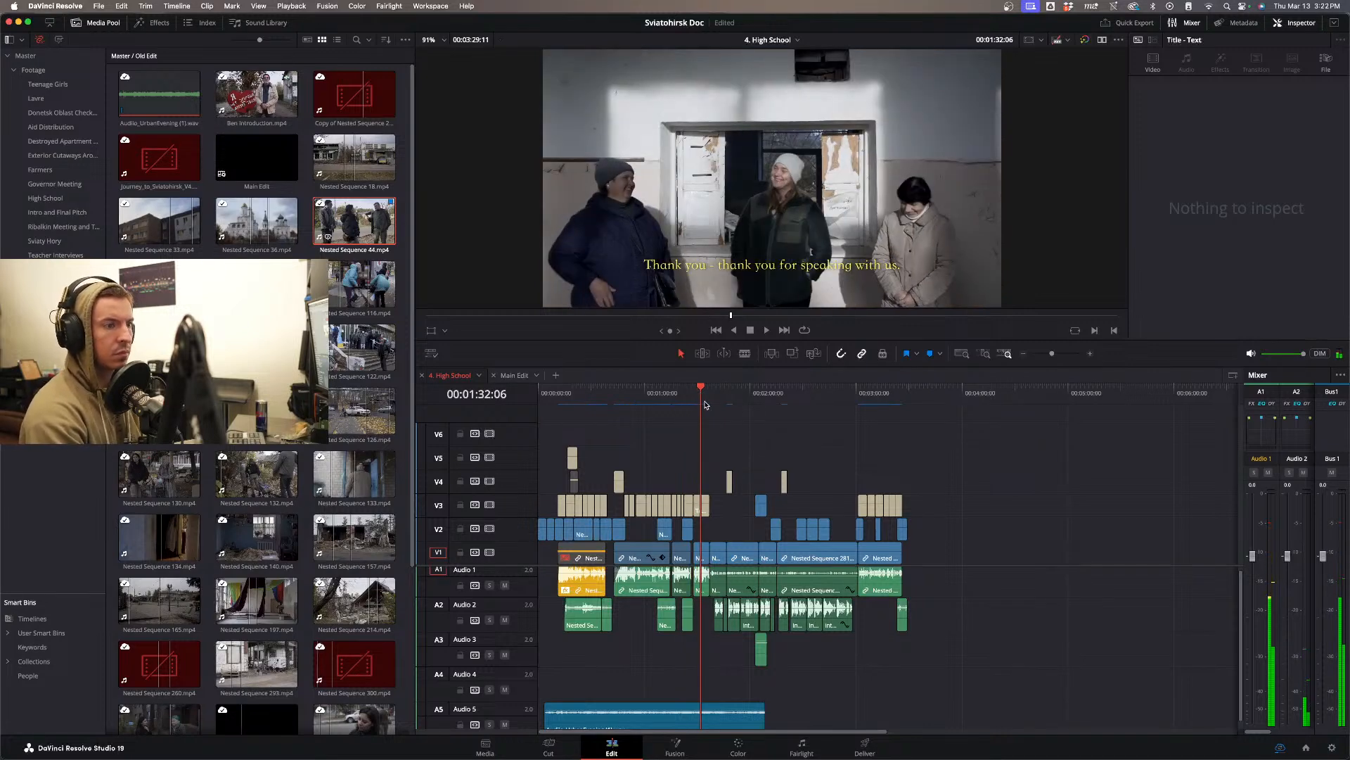
{"action": "left_click", "coordinate": [710, 399]}
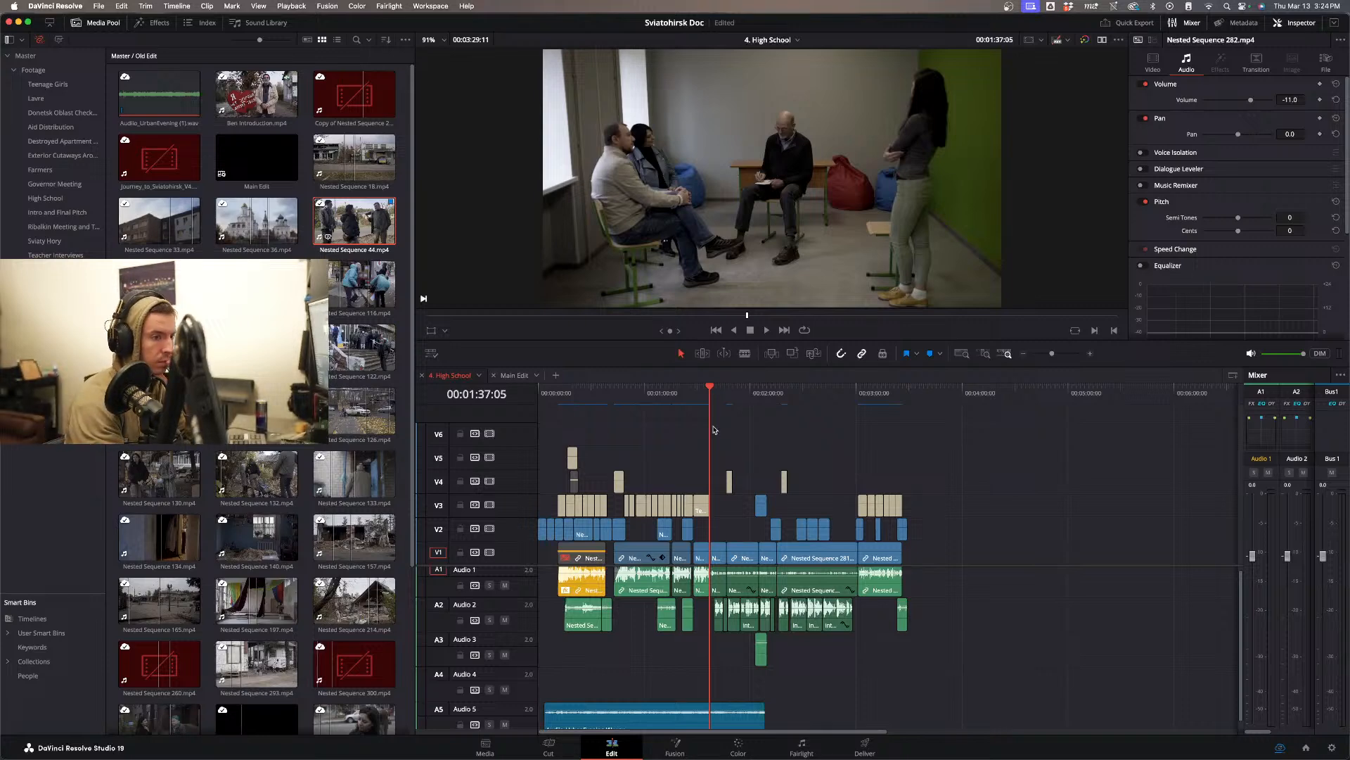
- Review the seated interviews in the 4. High School timeline, playing from about 1:45 and skimming on to the girls' interview near 3:06
{"action": "left_click", "coordinate": [723, 394]}
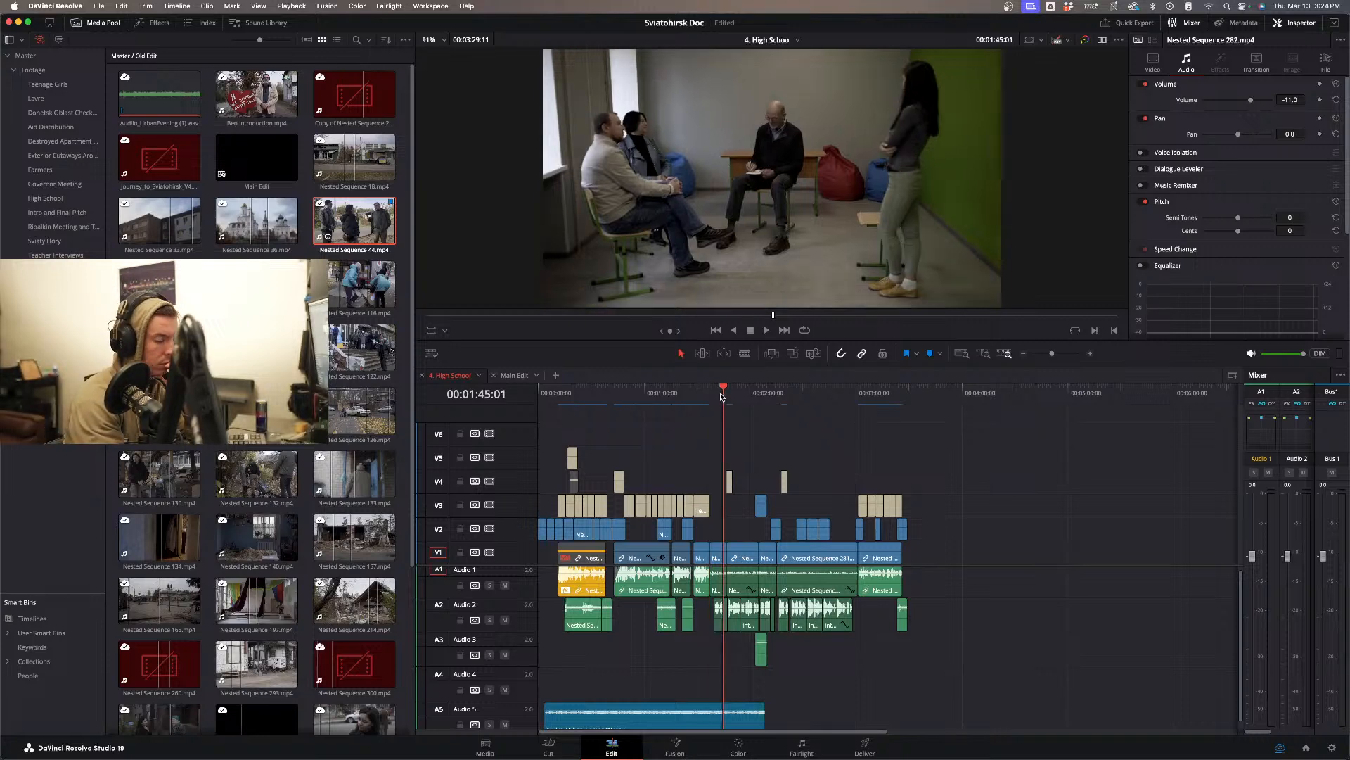
{"action": "key", "text": "space"}
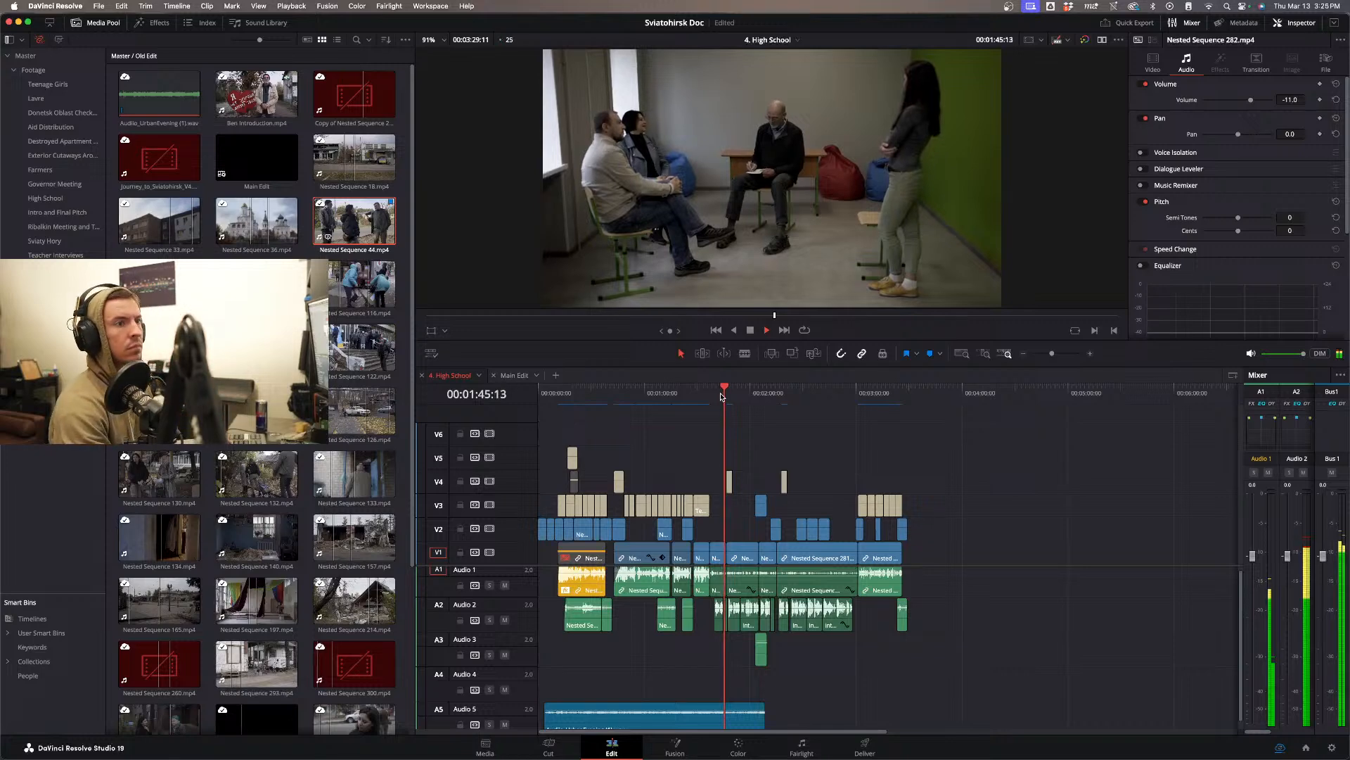
{"action": "key", "text": "space"}
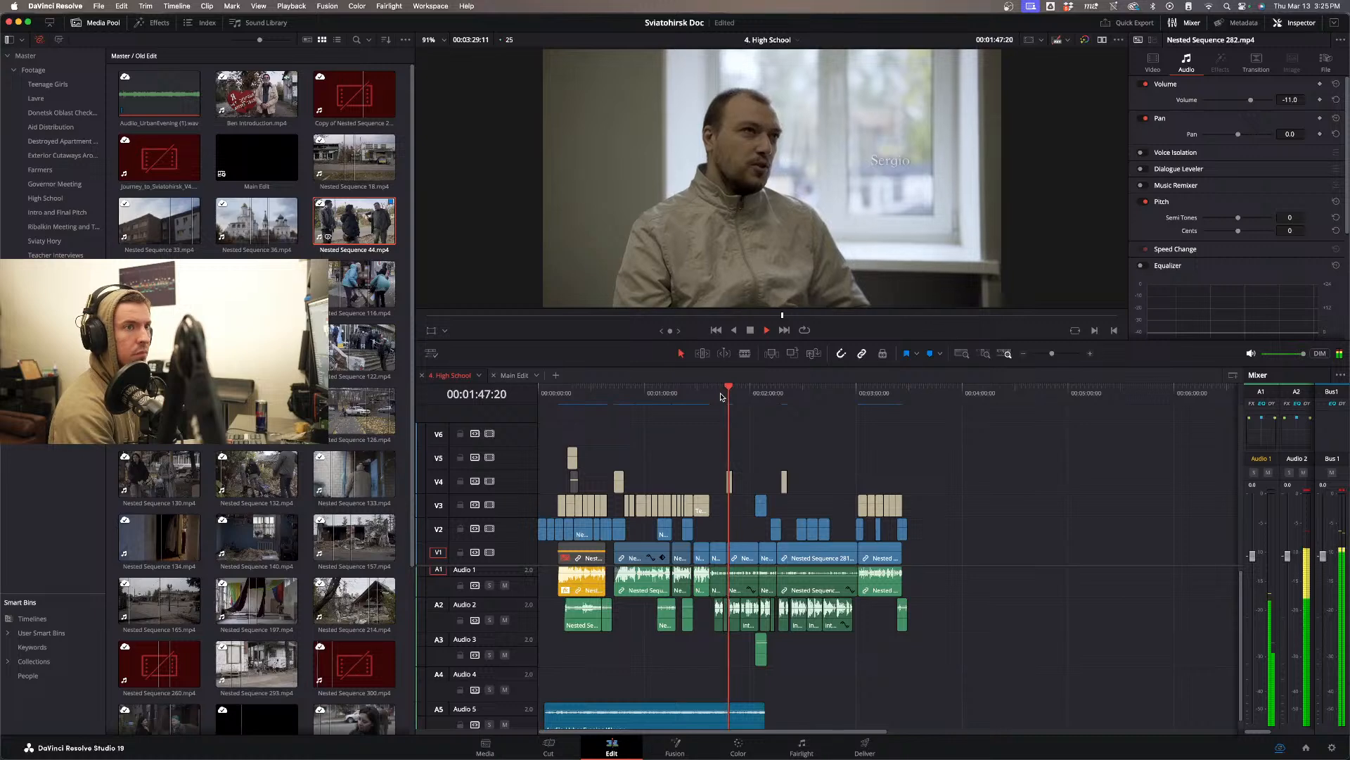
{"action": "key", "text": "space"}
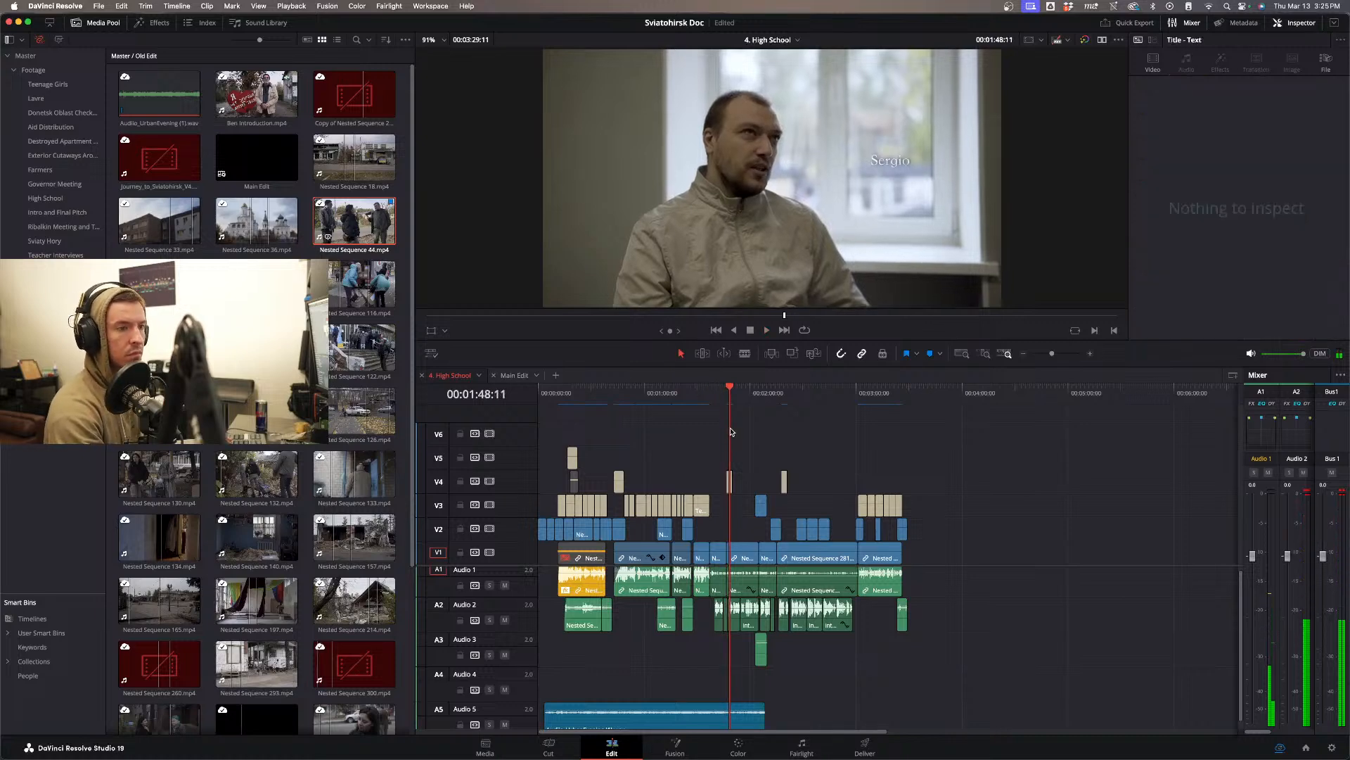
{"action": "left_click", "coordinate": [742, 406]}
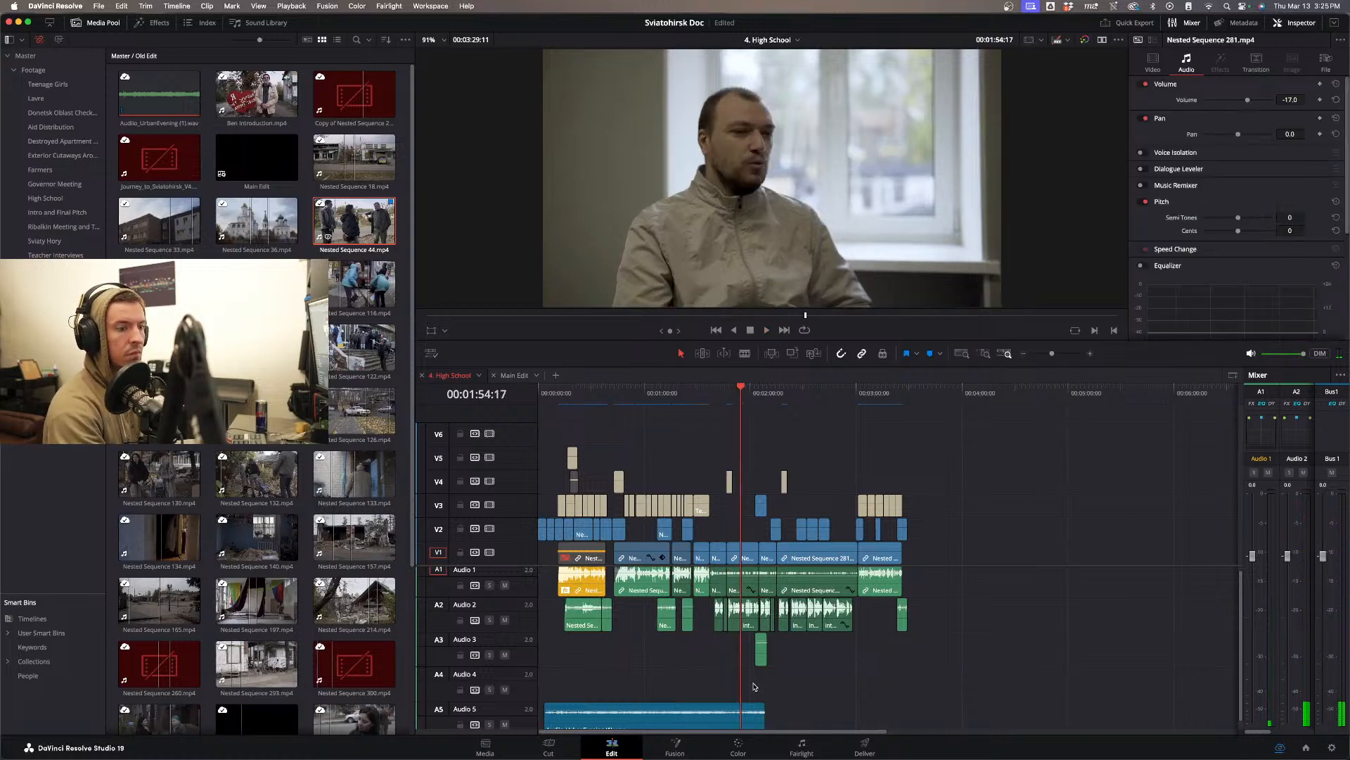
{"action": "left_click", "coordinate": [805, 399]}
{"action": "left_click_drag", "start_coordinate": [804, 400], "coordinate": [868, 412]}
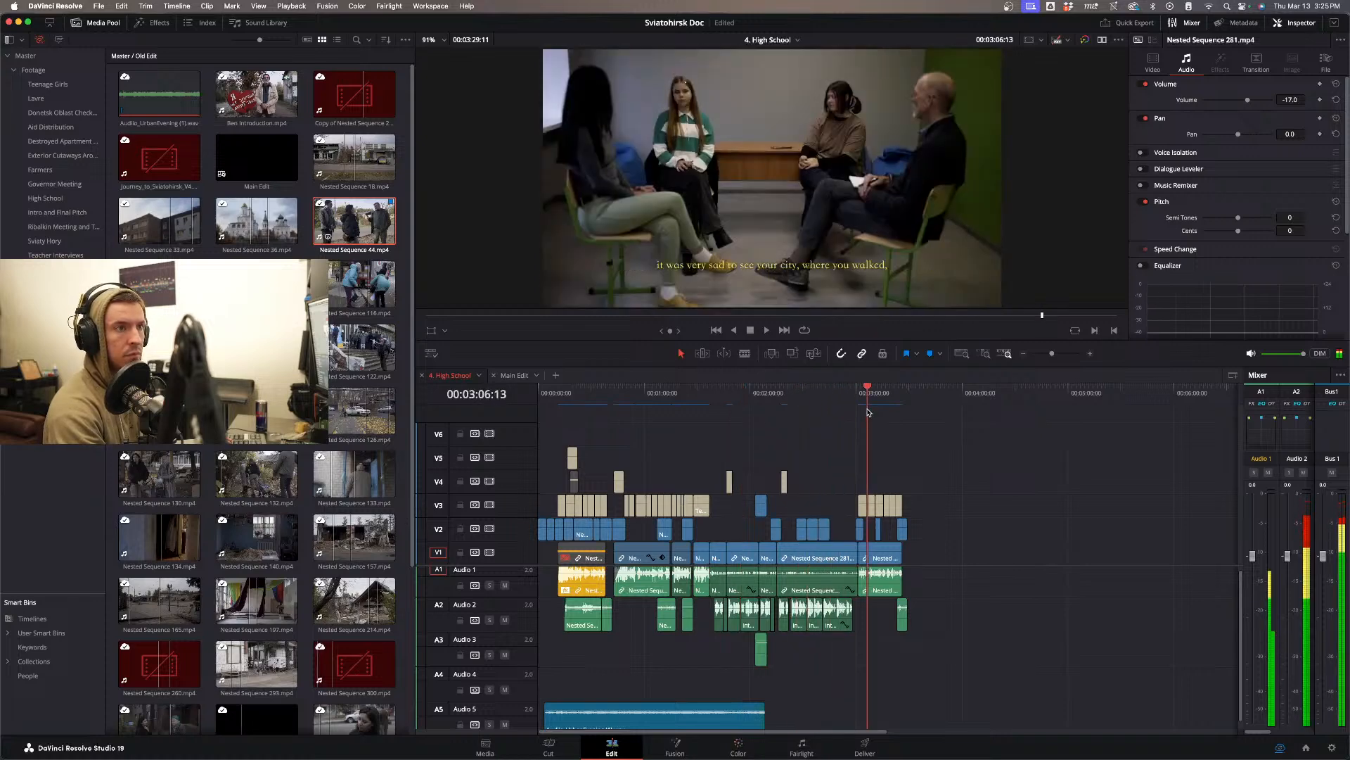
{"action": "key", "text": "space"}
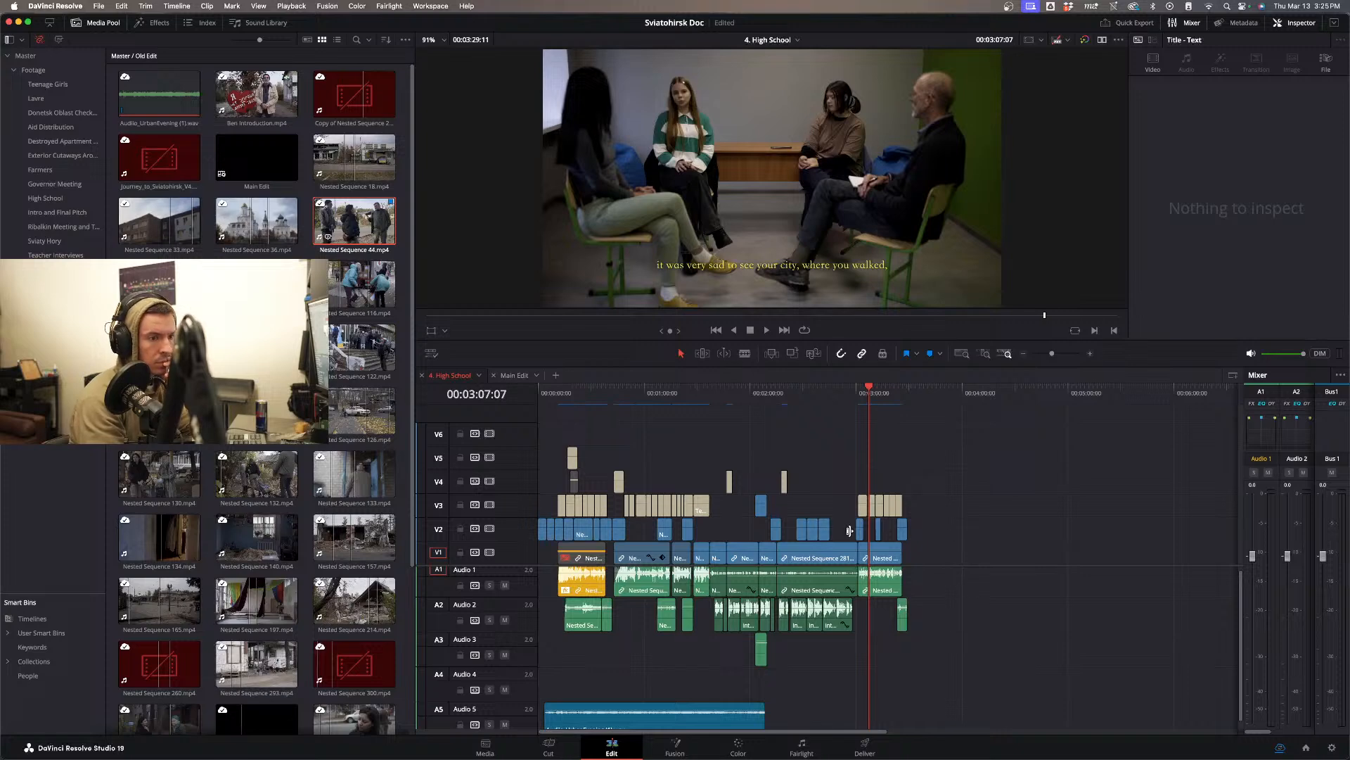
- Check the empty gaps on video track V2 above the High School interview clips
{"action": "left_click", "coordinate": [751, 533]}
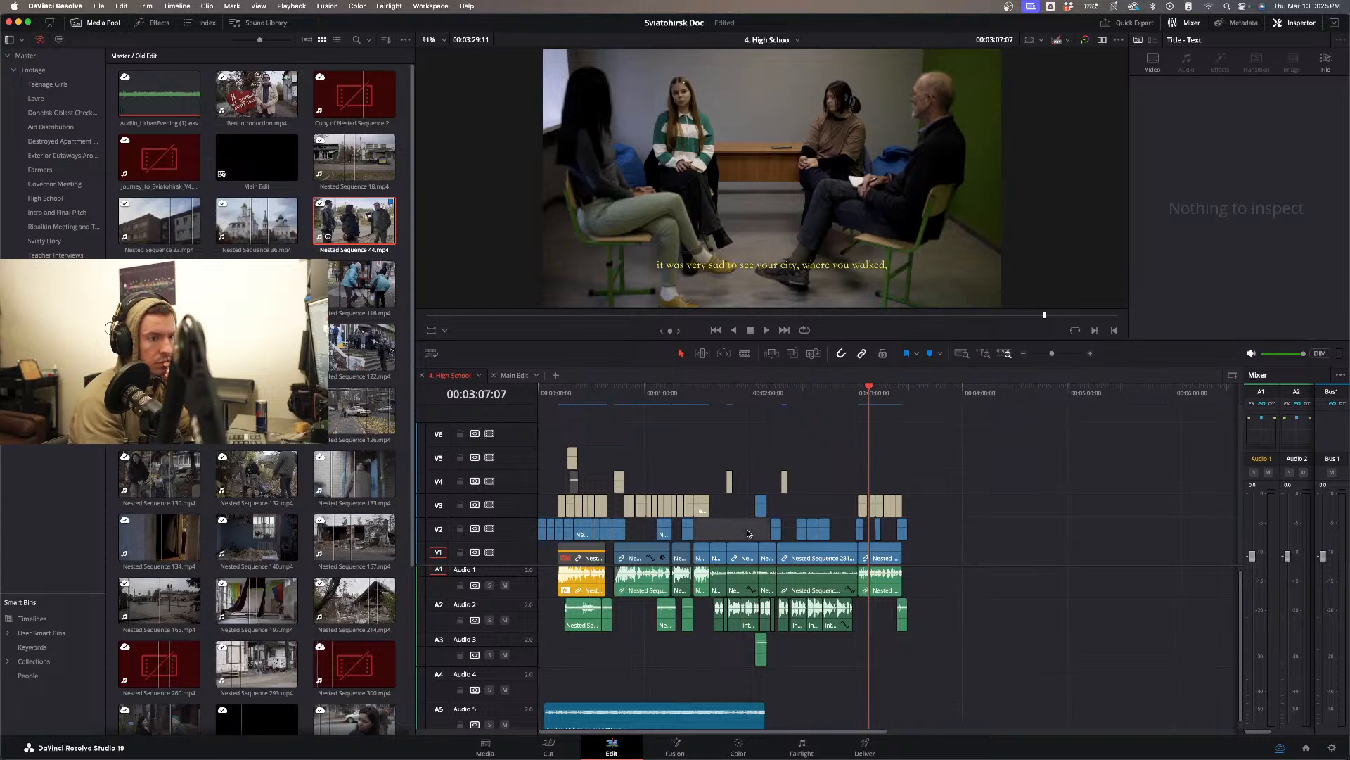
{"action": "left_click", "coordinate": [844, 533]}
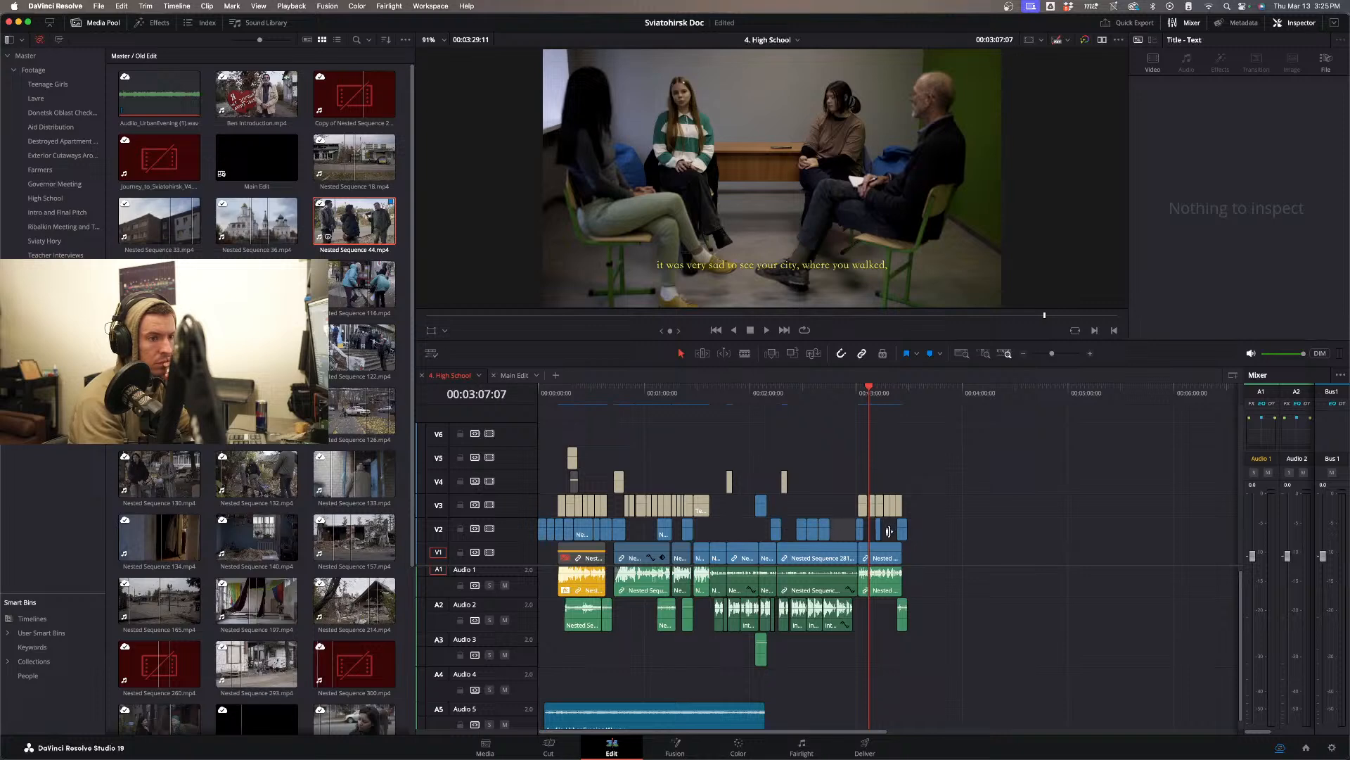
{"action": "left_click", "coordinate": [736, 536]}
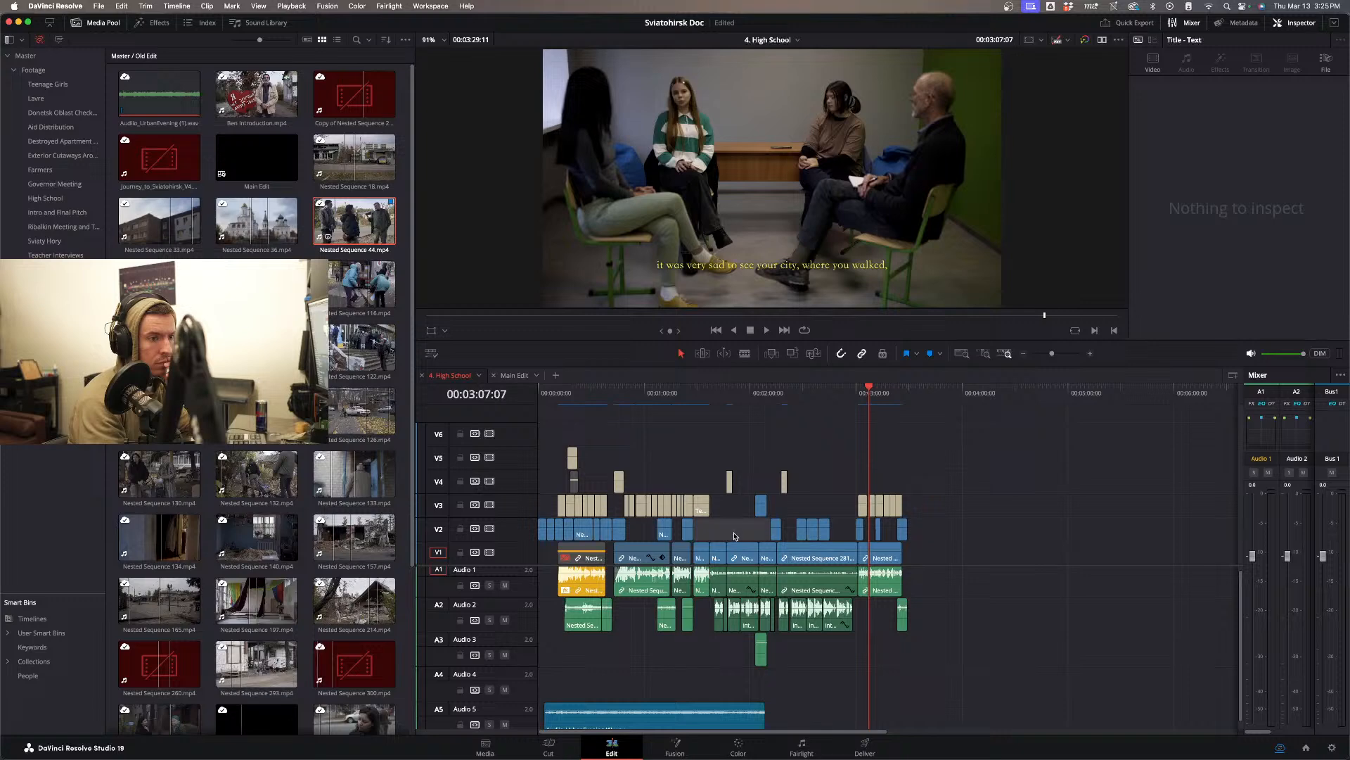
{"action": "left_click", "coordinate": [641, 536]}
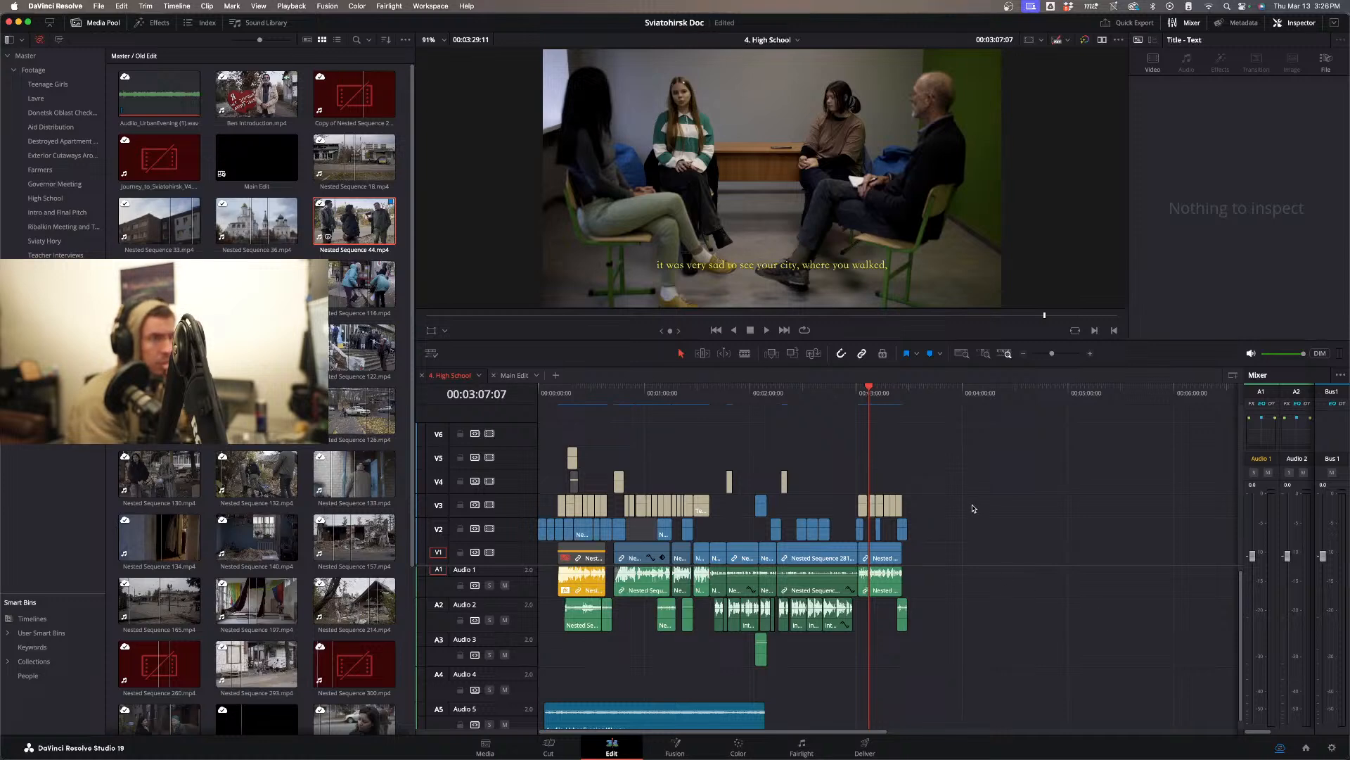
- Move the playhead to the end of the 4. High School timeline and open the Teenage Girls footage bin
{"action": "left_click_drag", "start_coordinate": [880, 399], "coordinate": [908, 400]}
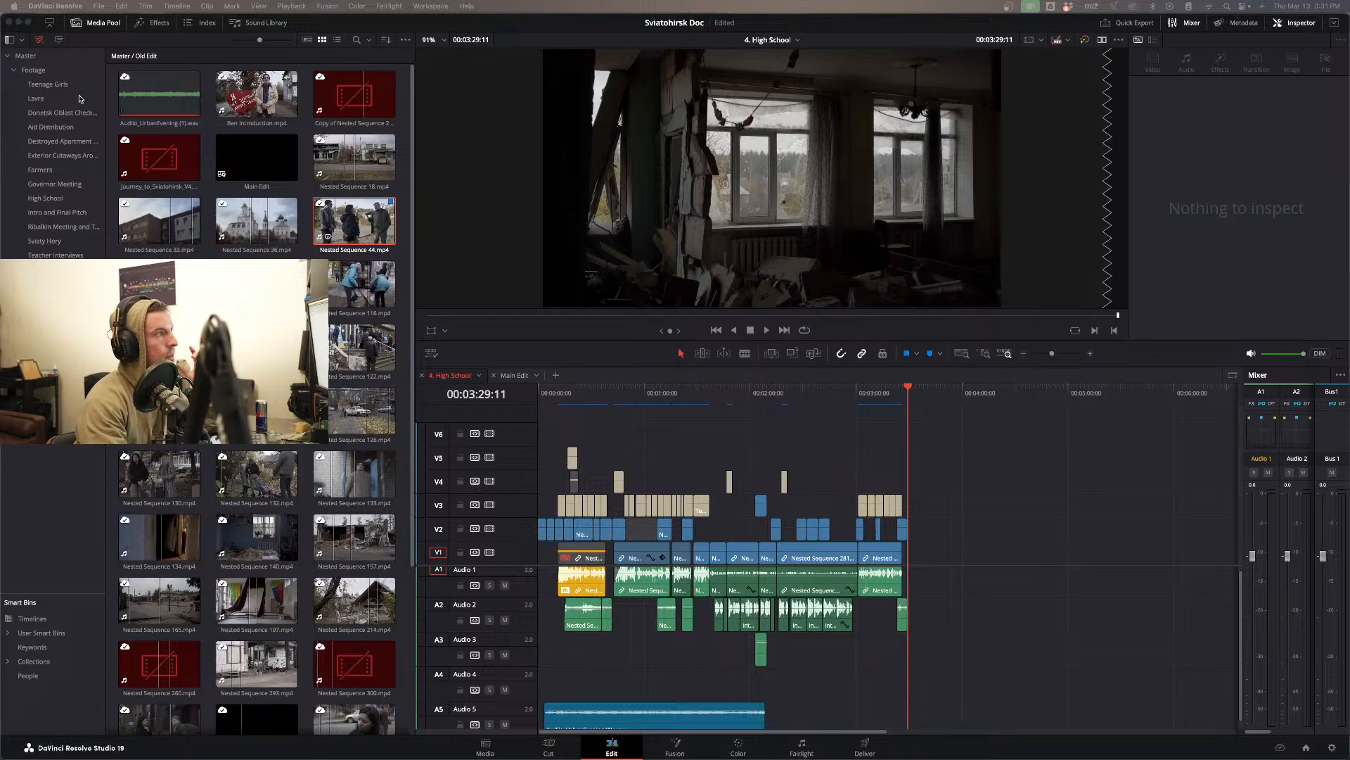
{"action": "left_click", "coordinate": [54, 86]}
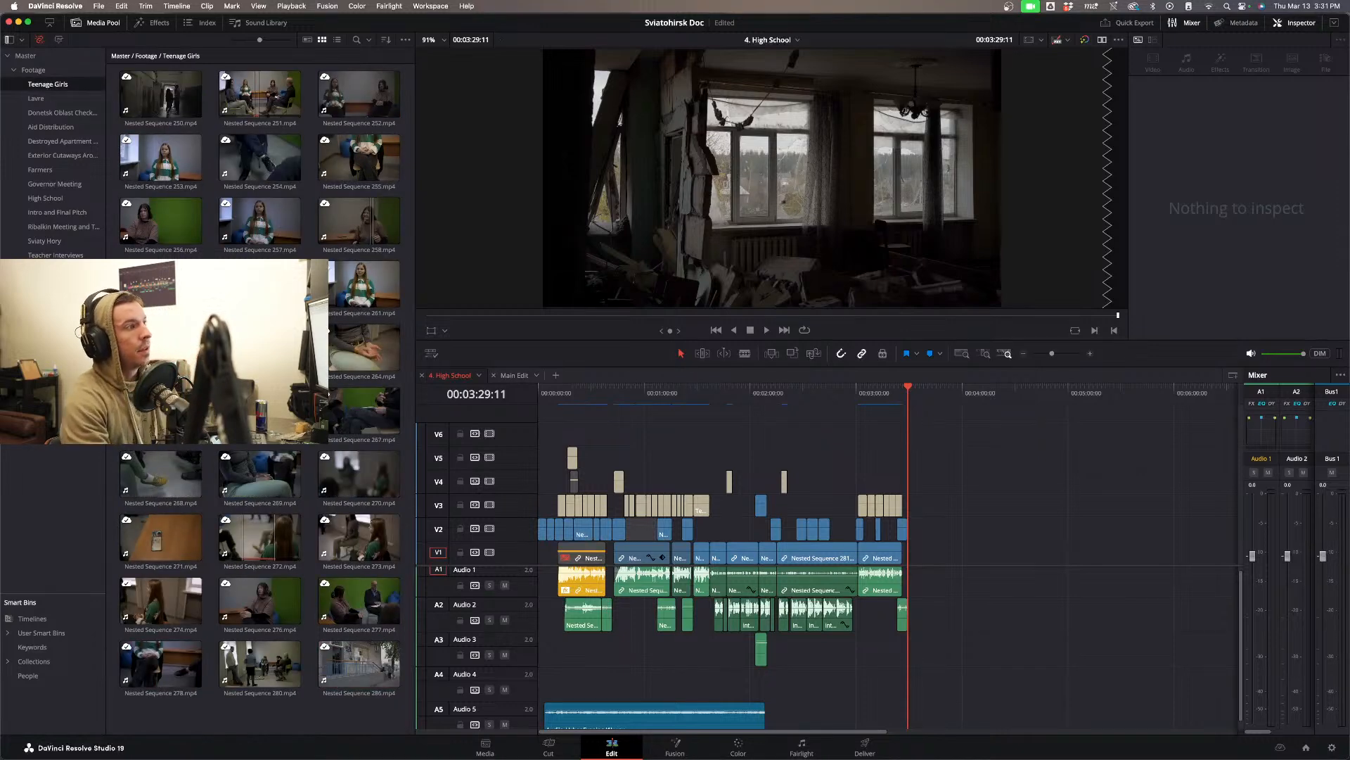